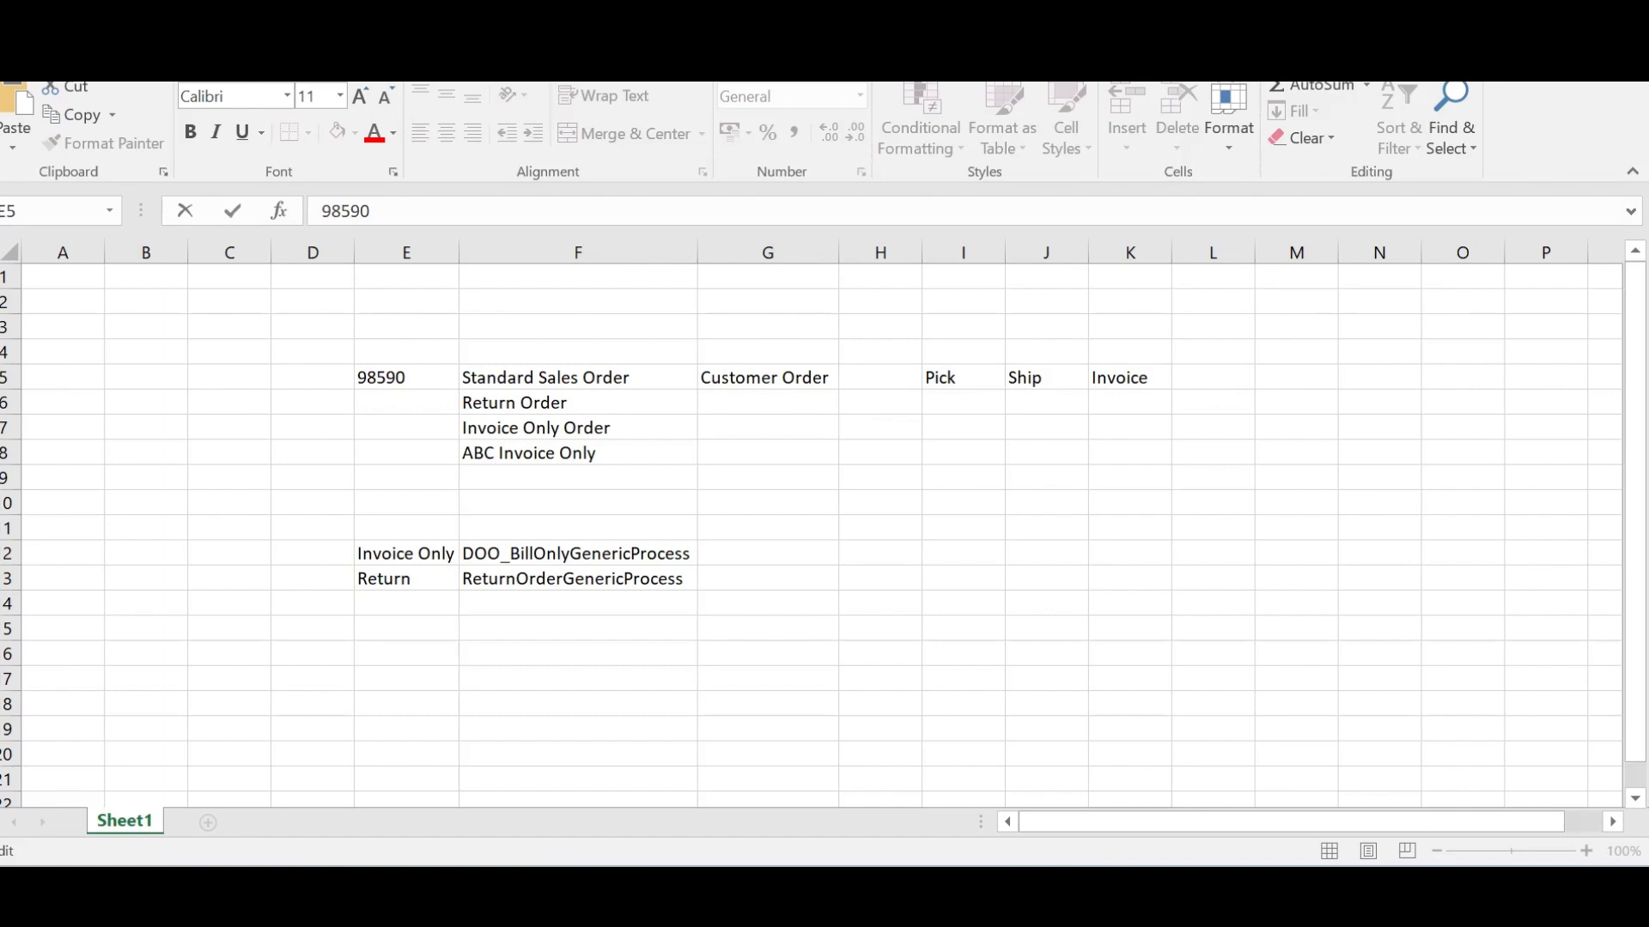
Commit 98590 in E5 and review the Standard Sales Order step cells F5 through K5
left_click(526, 379)
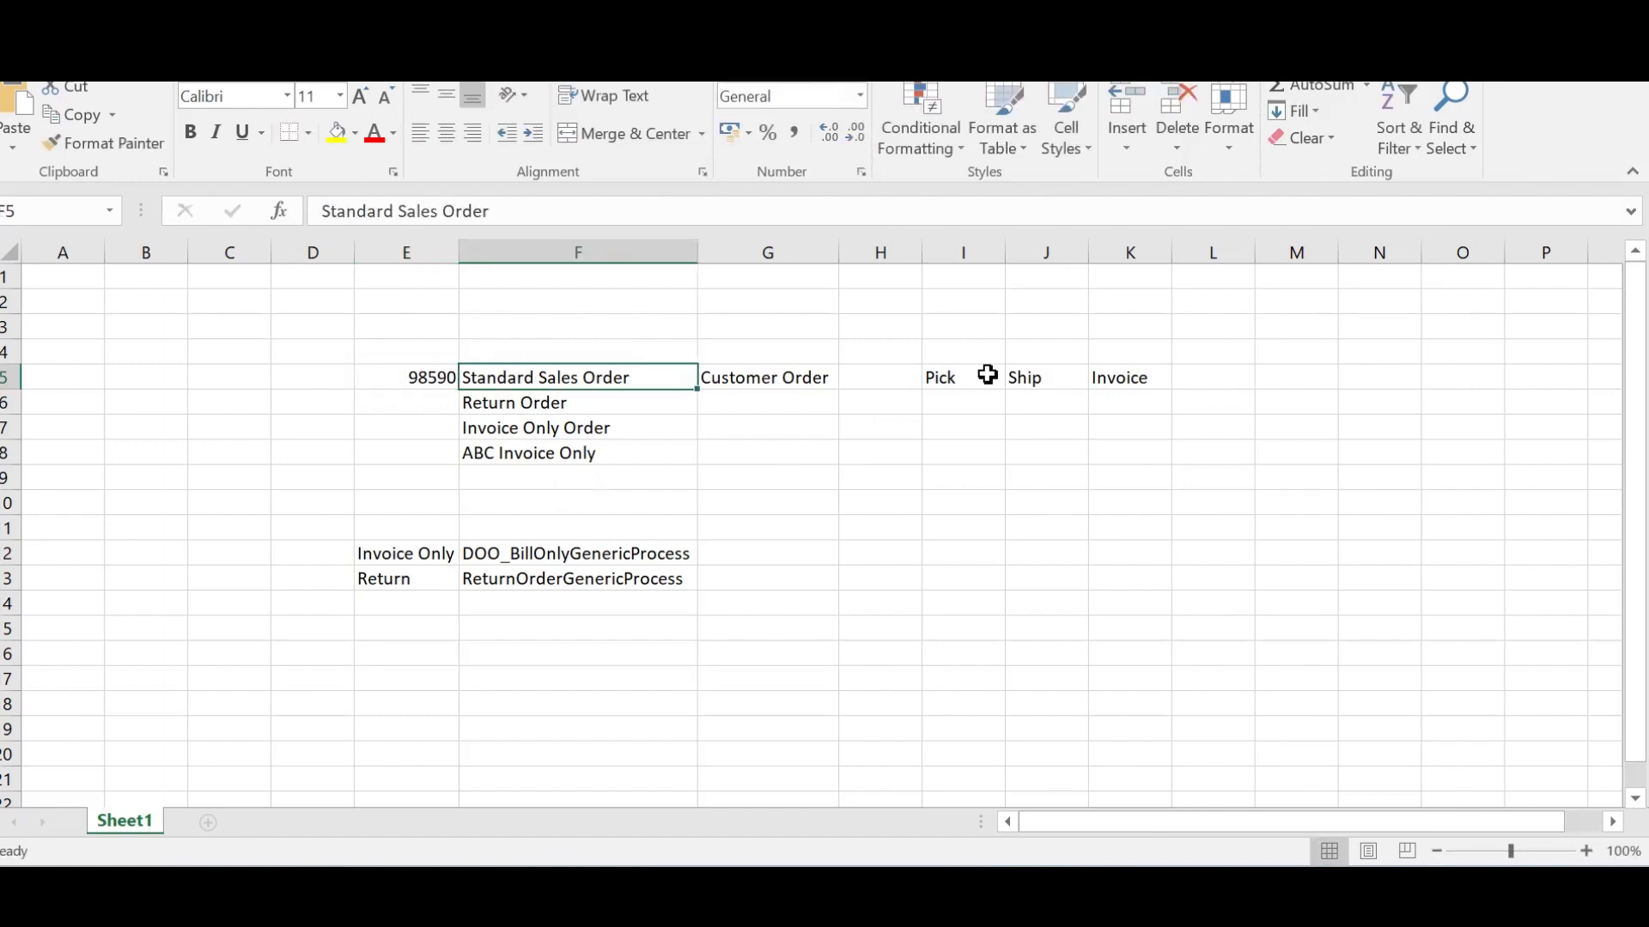
left_click(1126, 379)
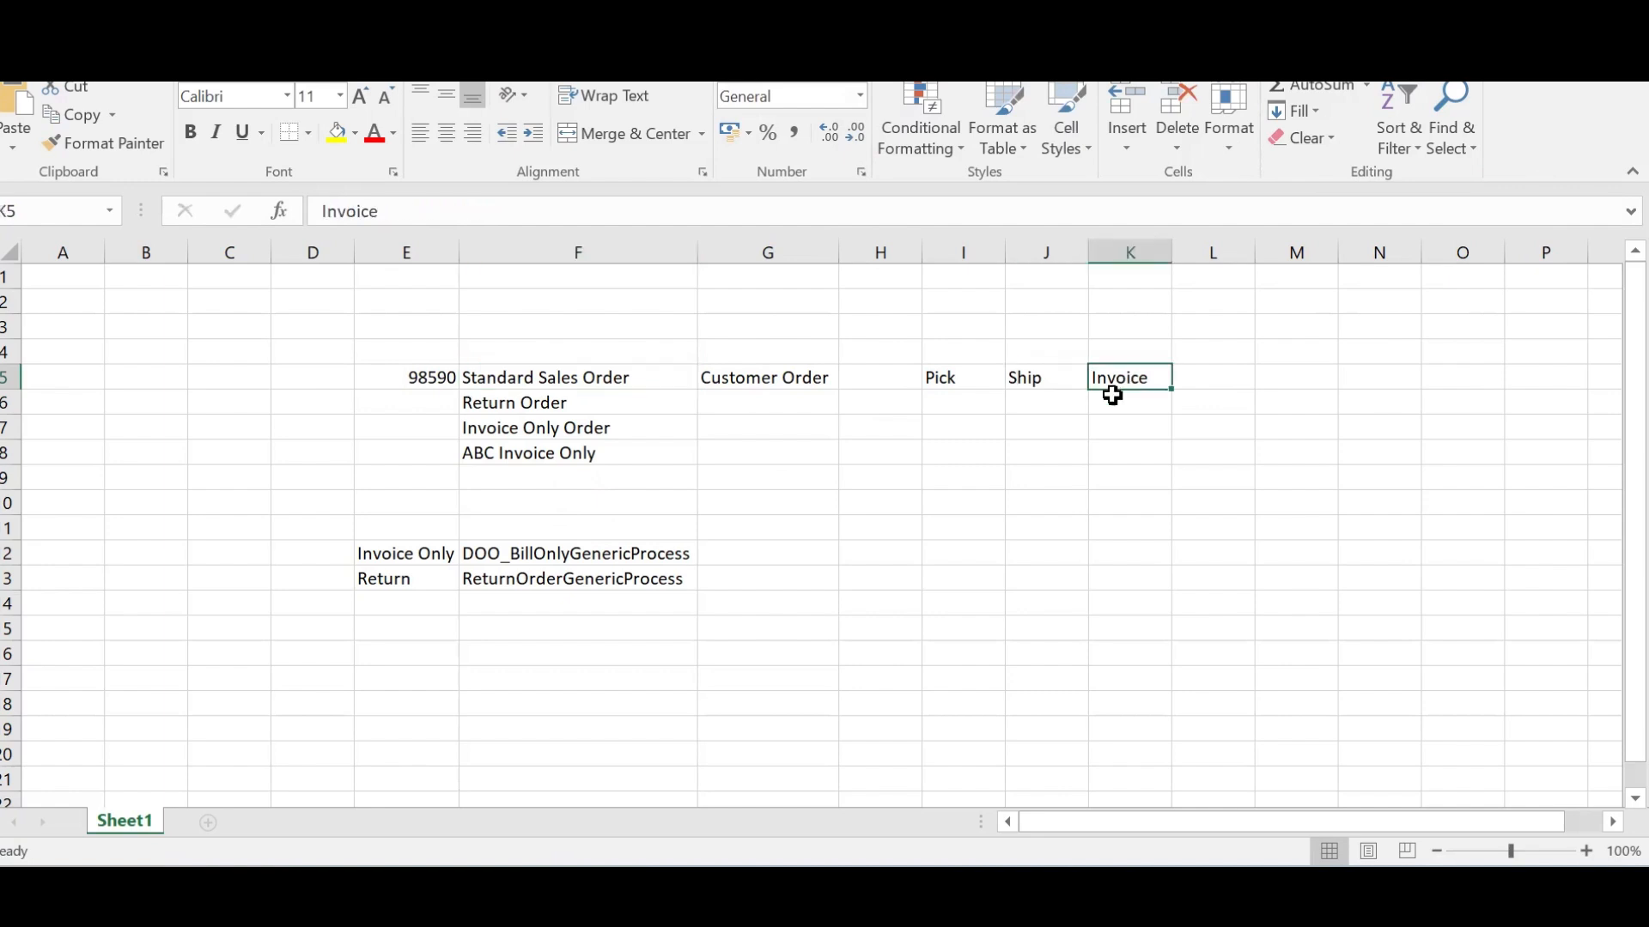
left_click(557, 379)
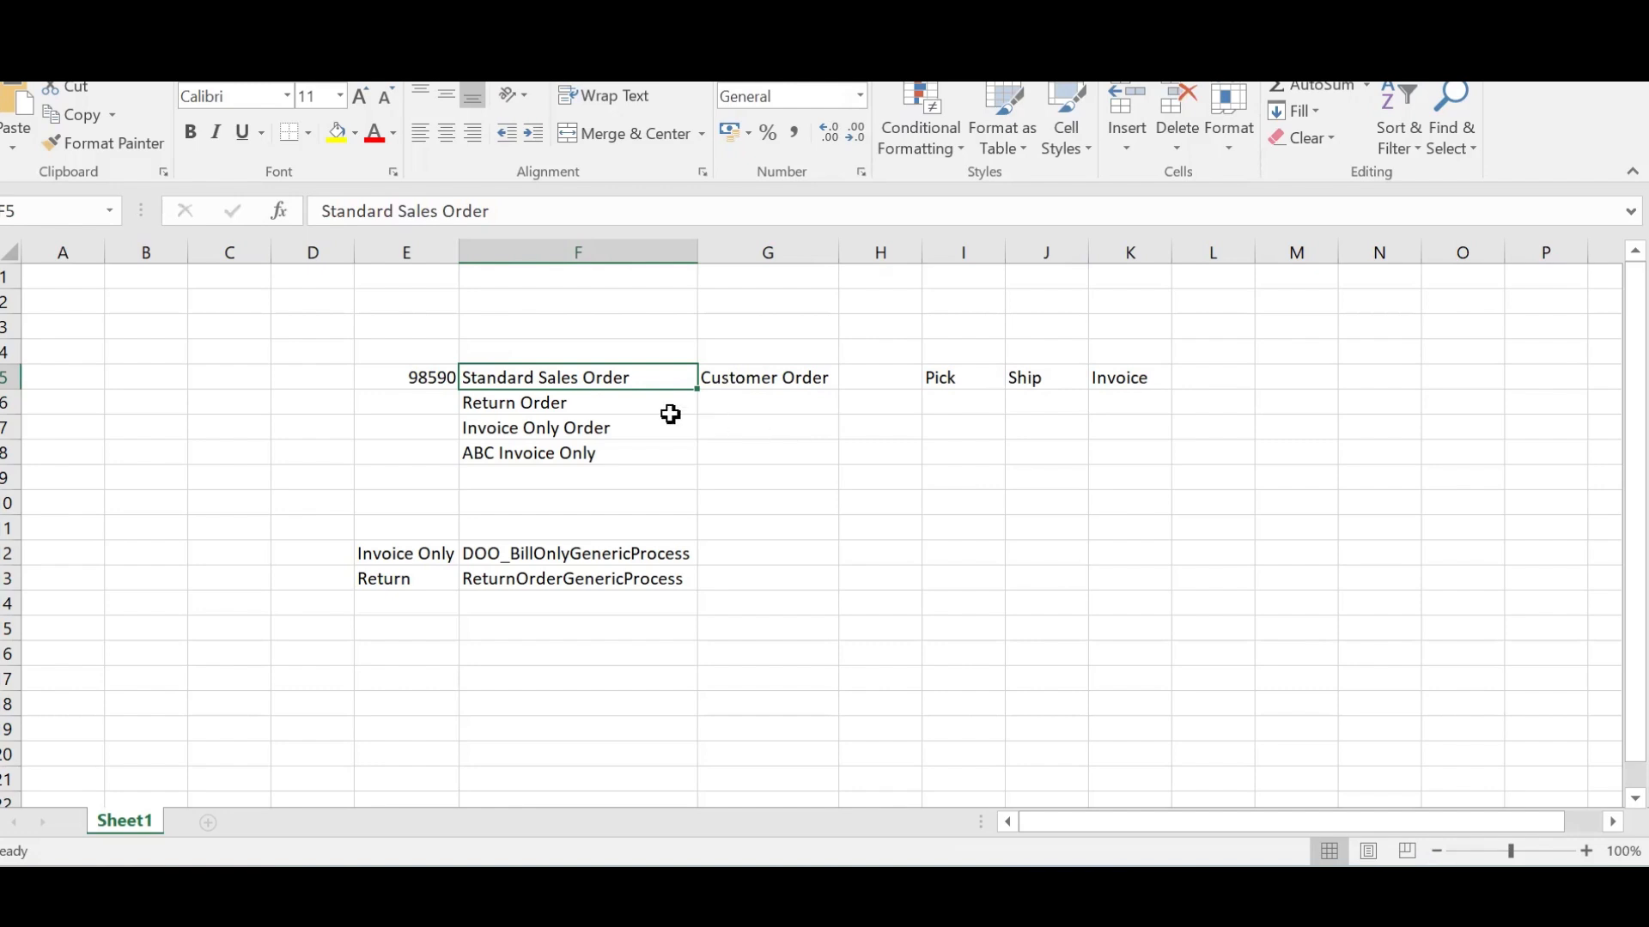
left_click(1137, 376)
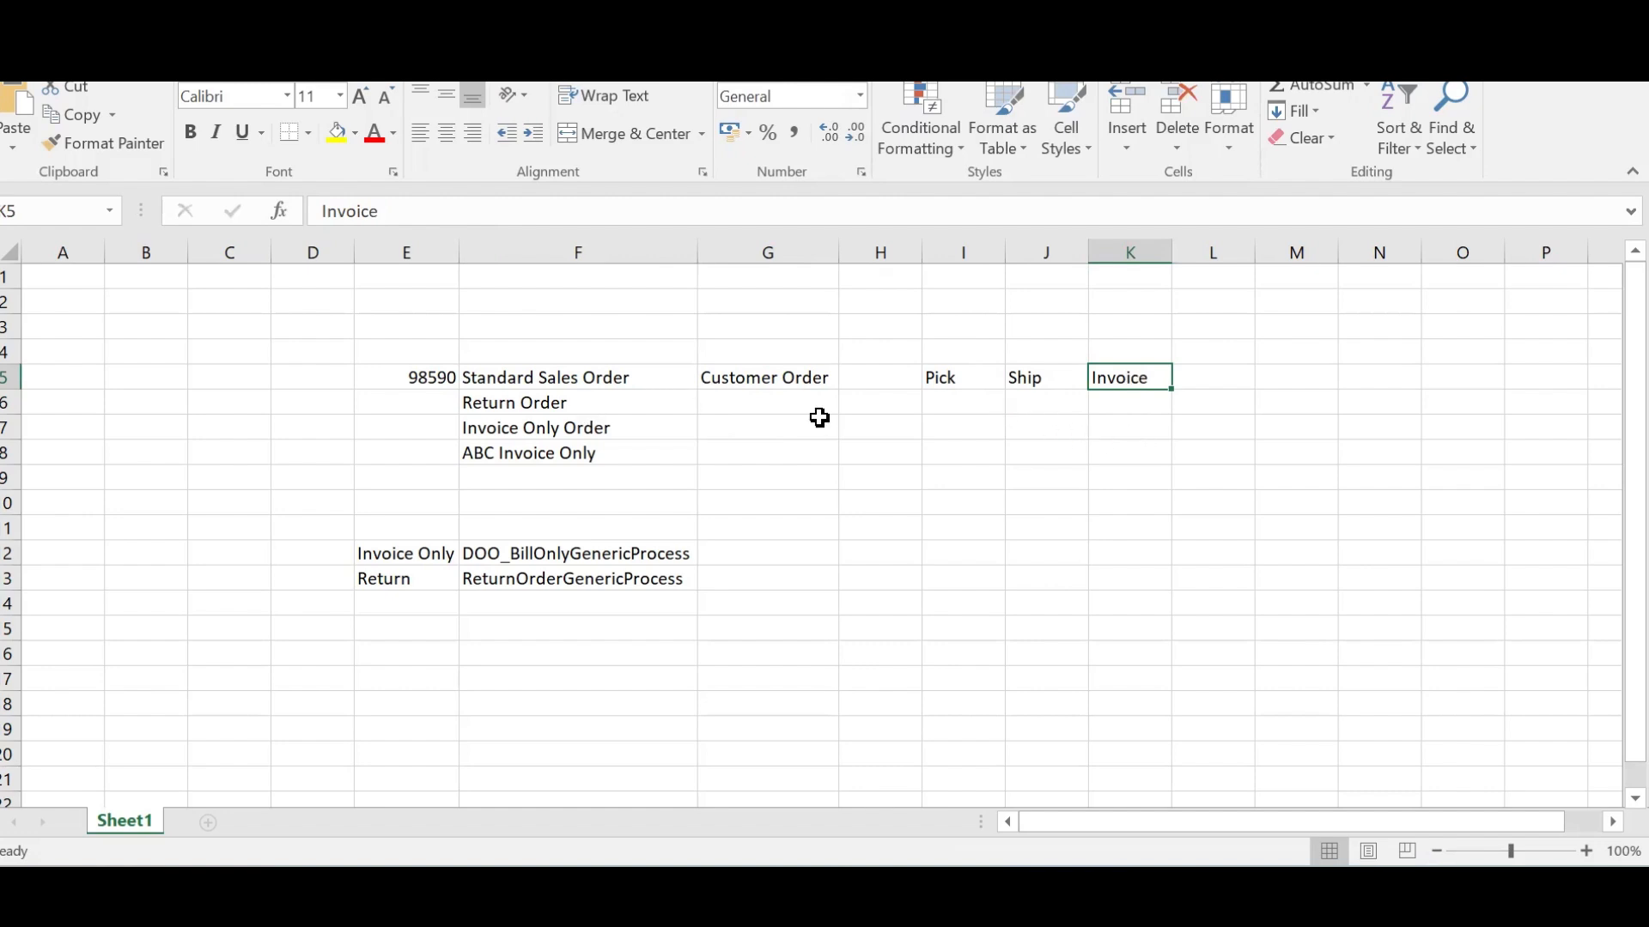
left_click(770, 404)
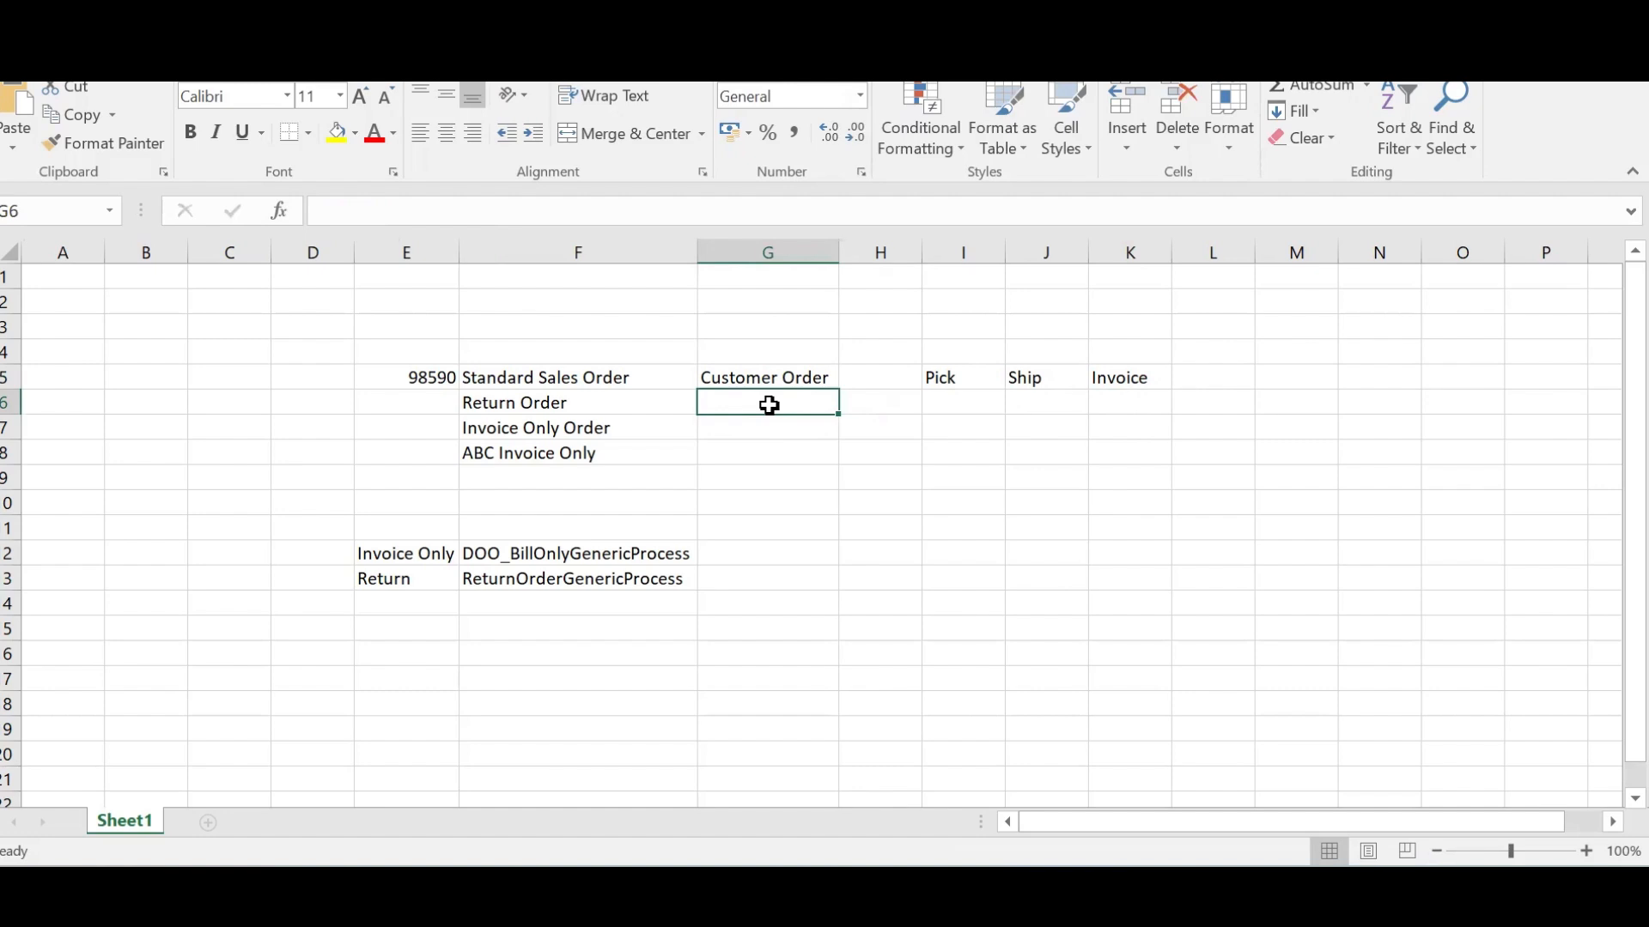
Enter 'Customer returns the product' in G6 of the Return Order row
type("C")
key("BackSpace")
type("u")
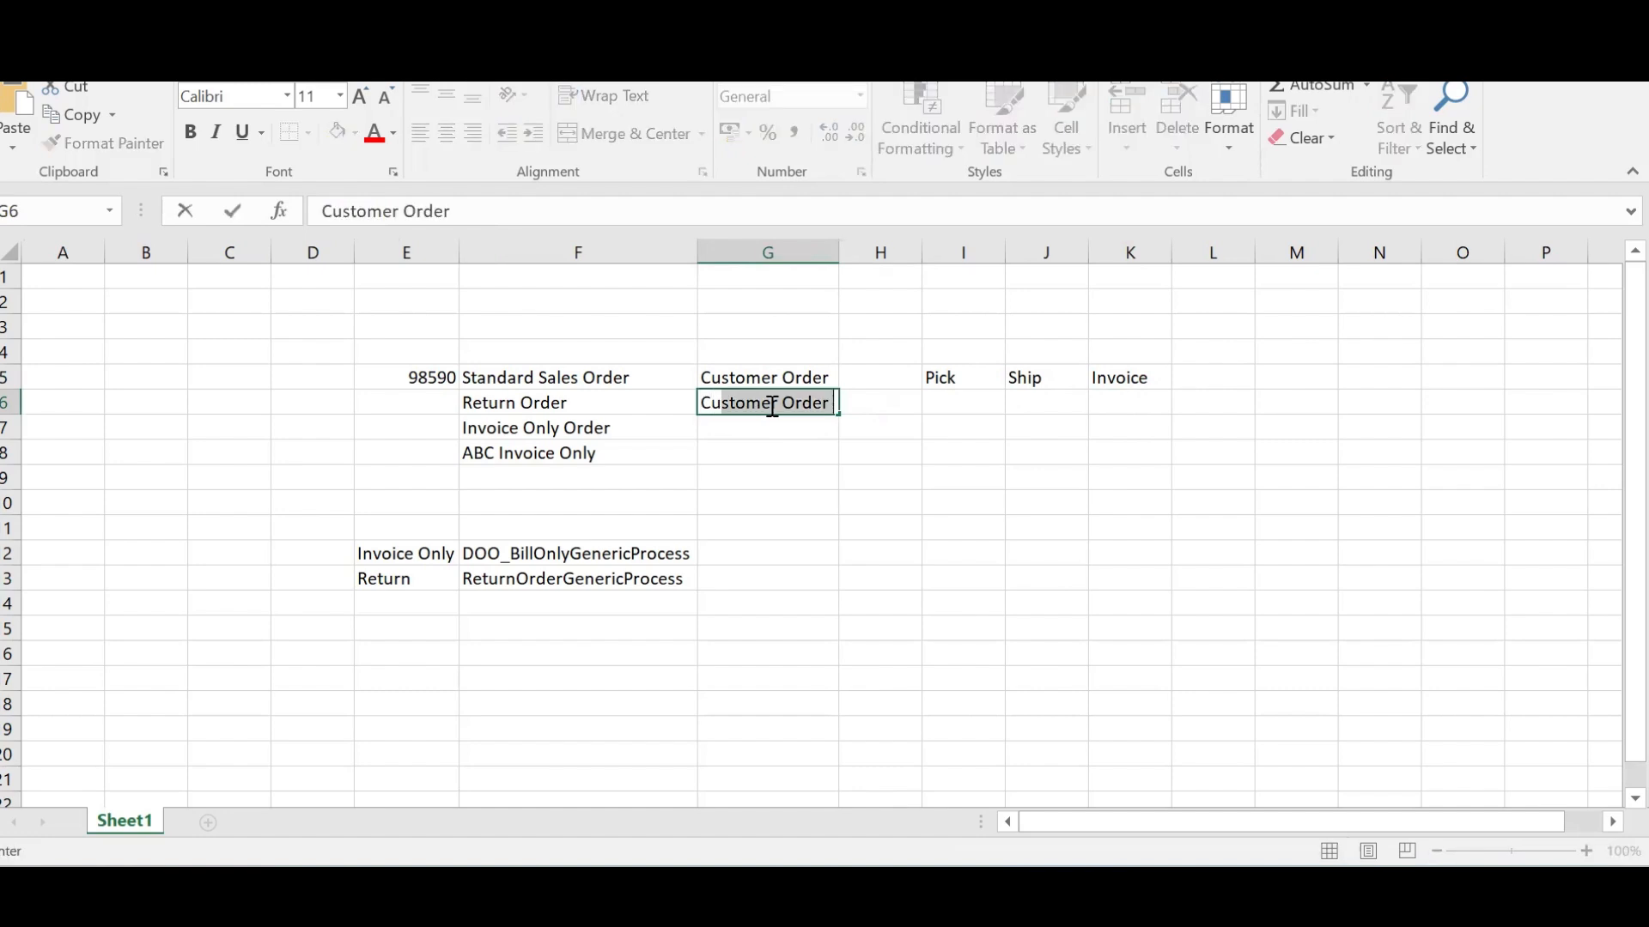
type("ster")
key("BackSpace")
key("BackSpace")
type("omer returns ")
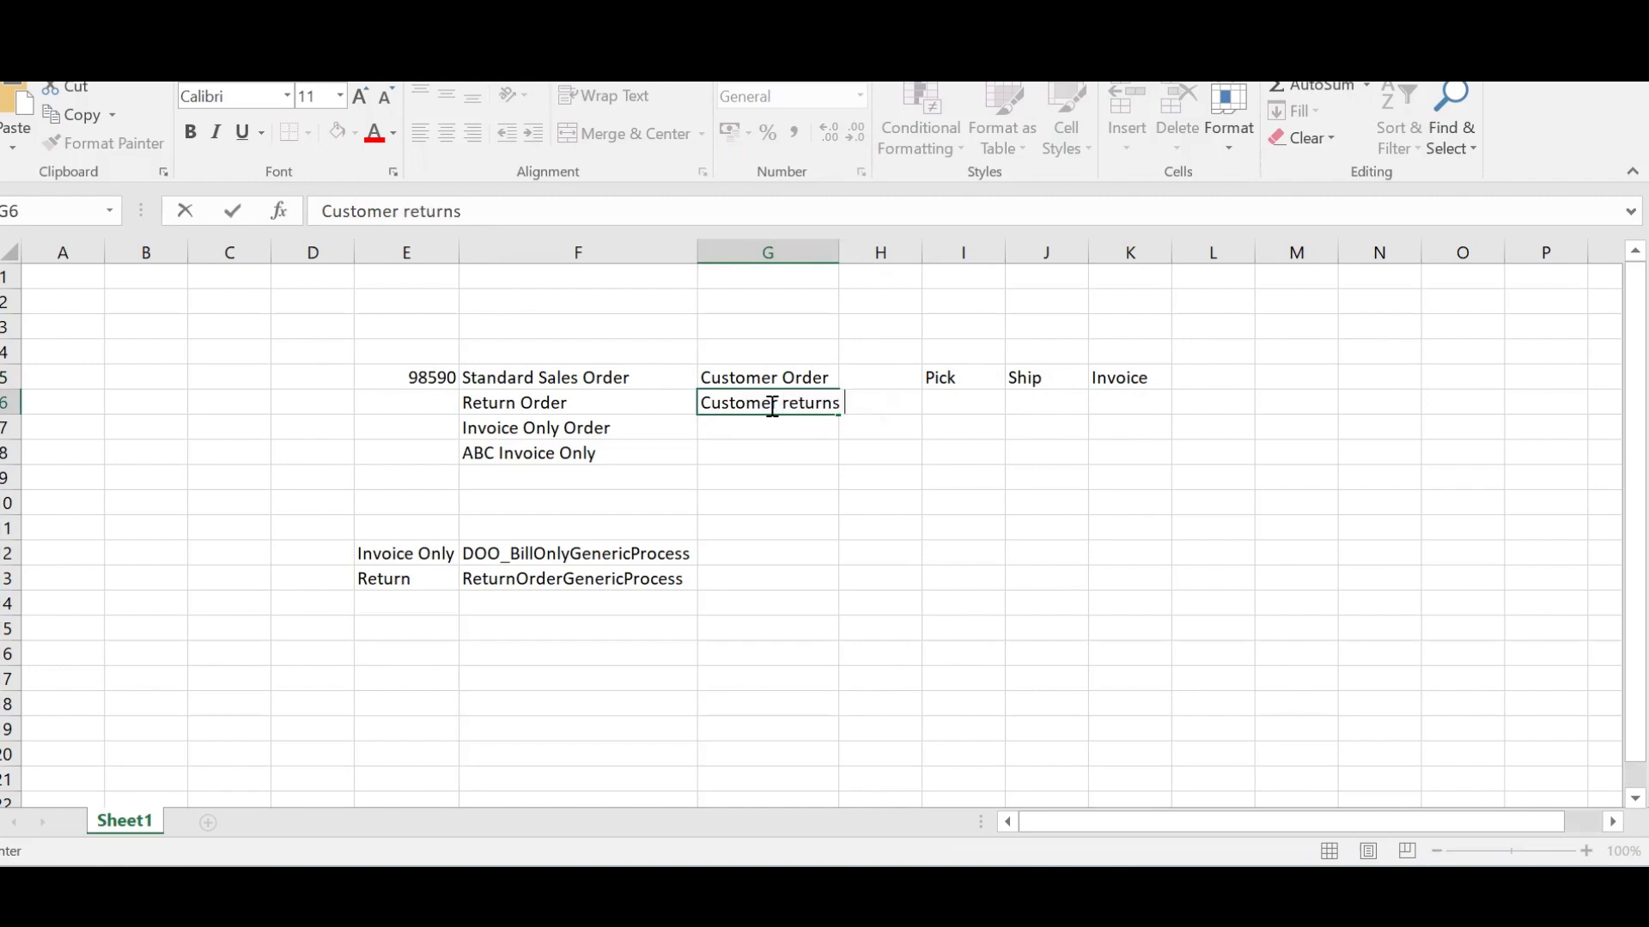
type("the product")
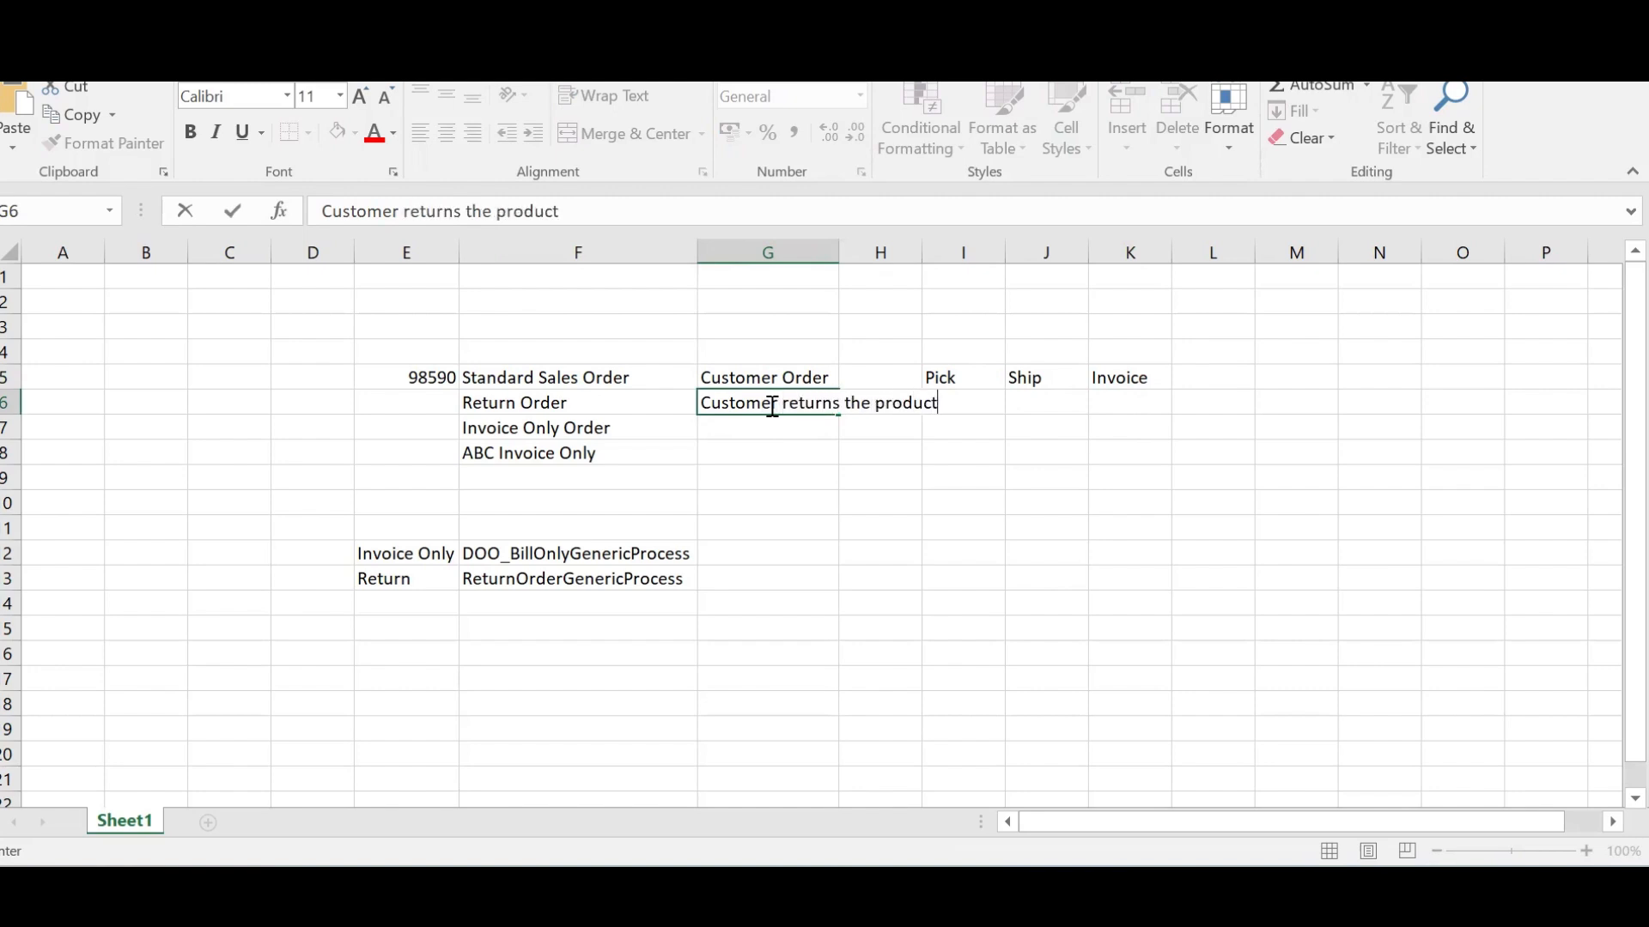
left_click(924, 250)
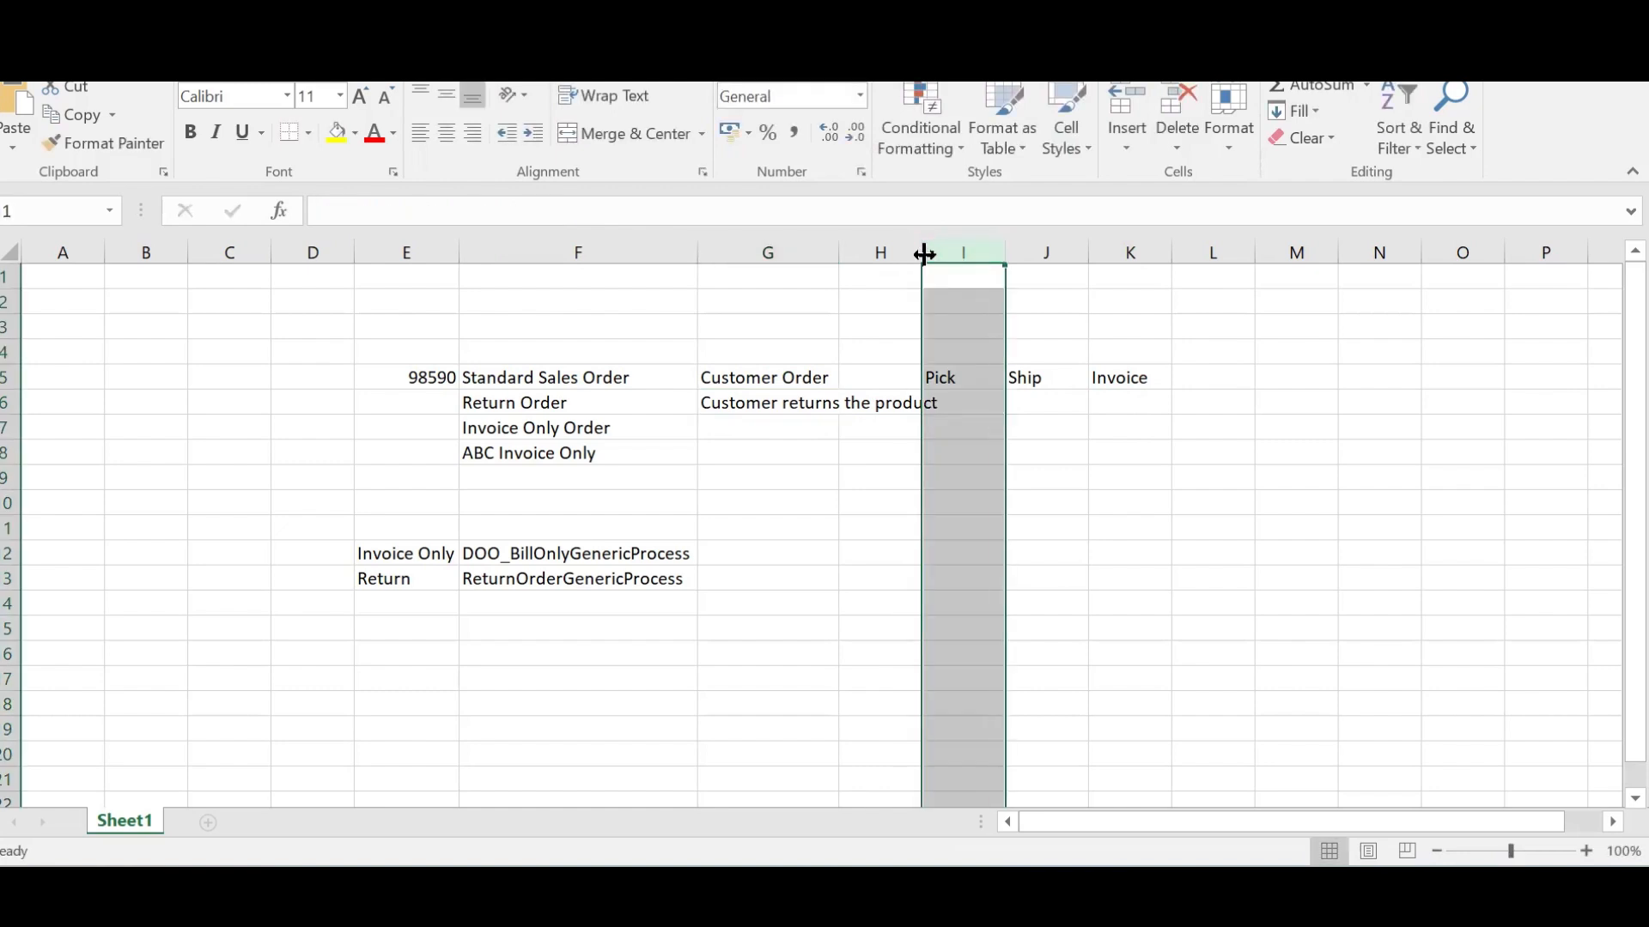
left_click(920, 250)
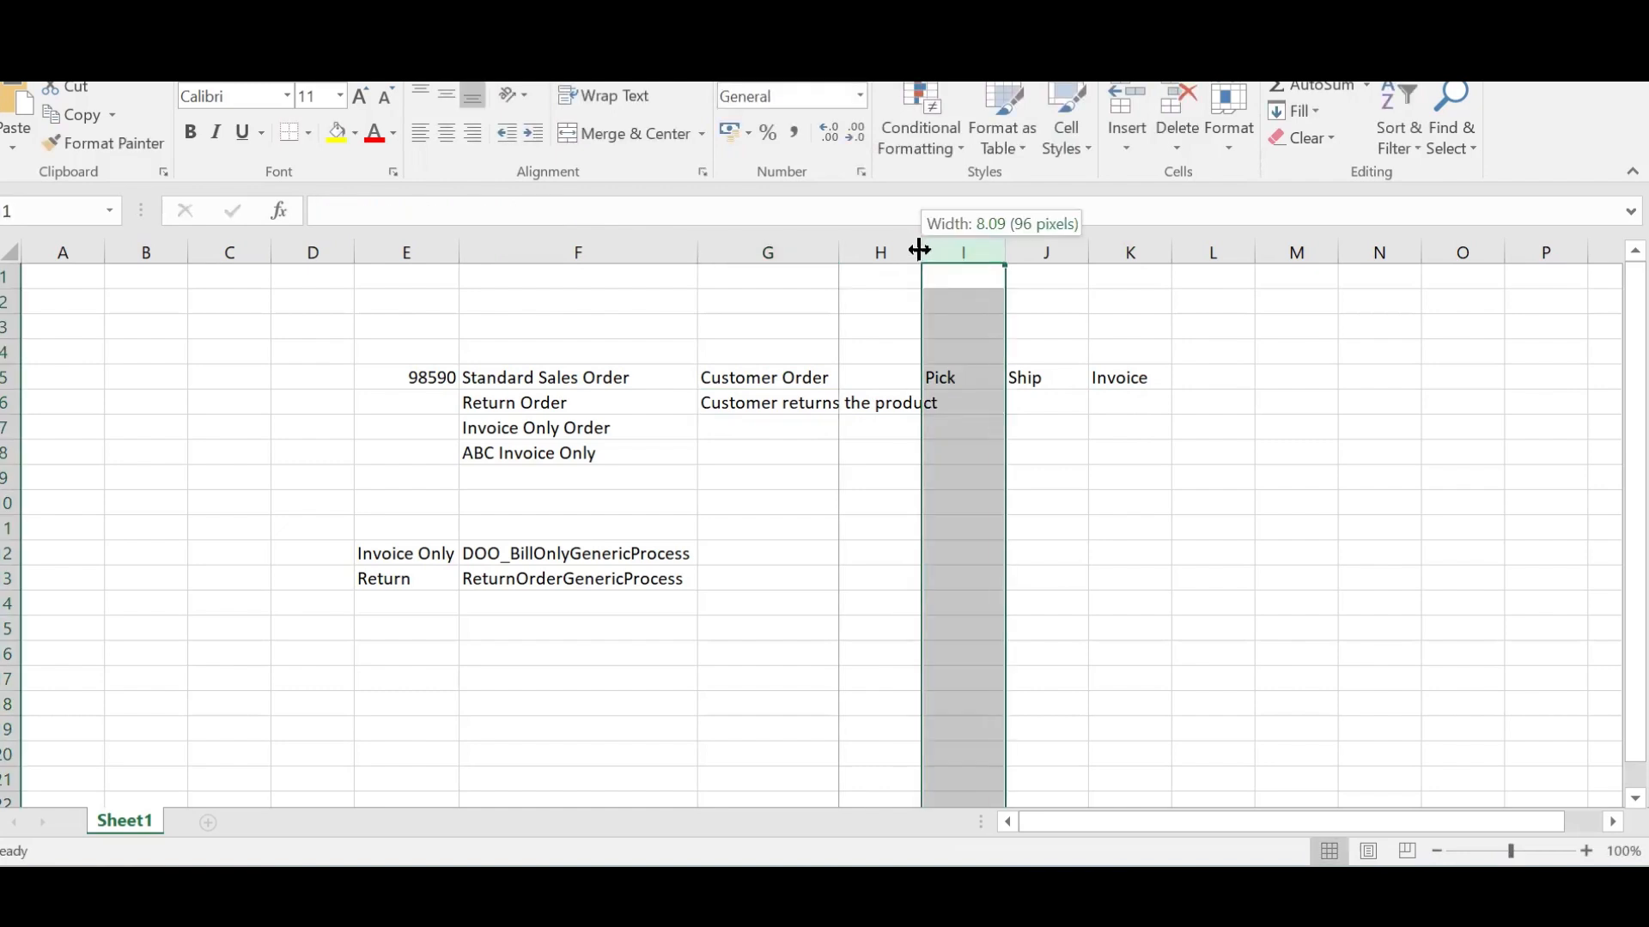
Enter 'Inventory add' in I6 and 'Credit note' in K6
left_click(964, 405)
type("Inventory add")
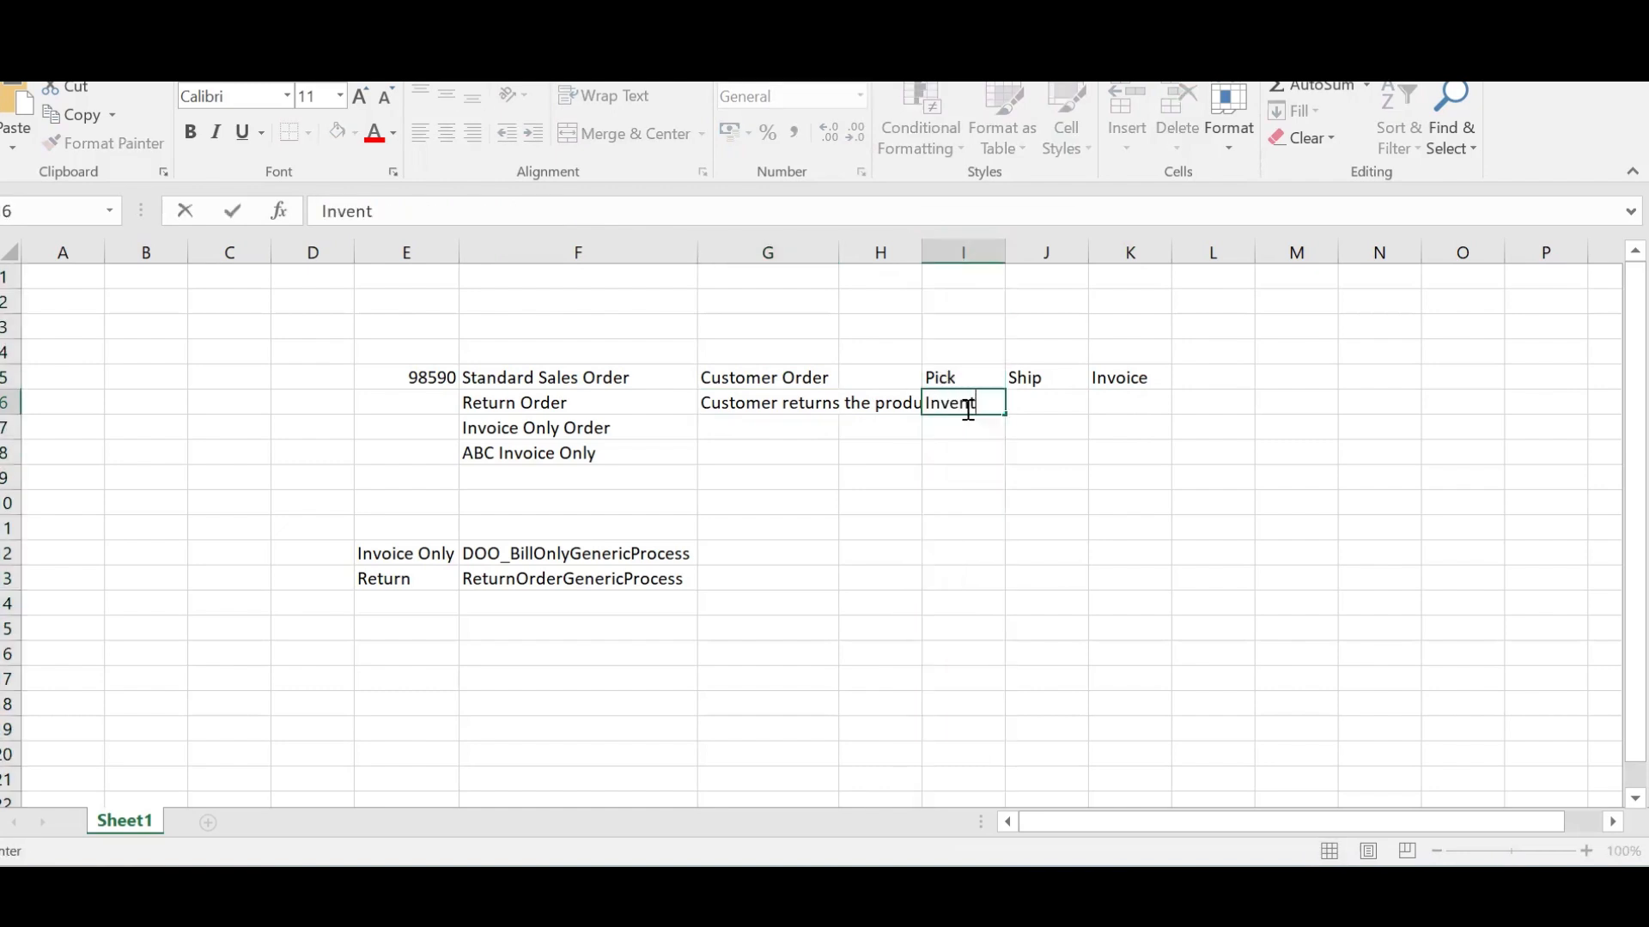
key("Tab")
key("Tab")
type("Credit note")
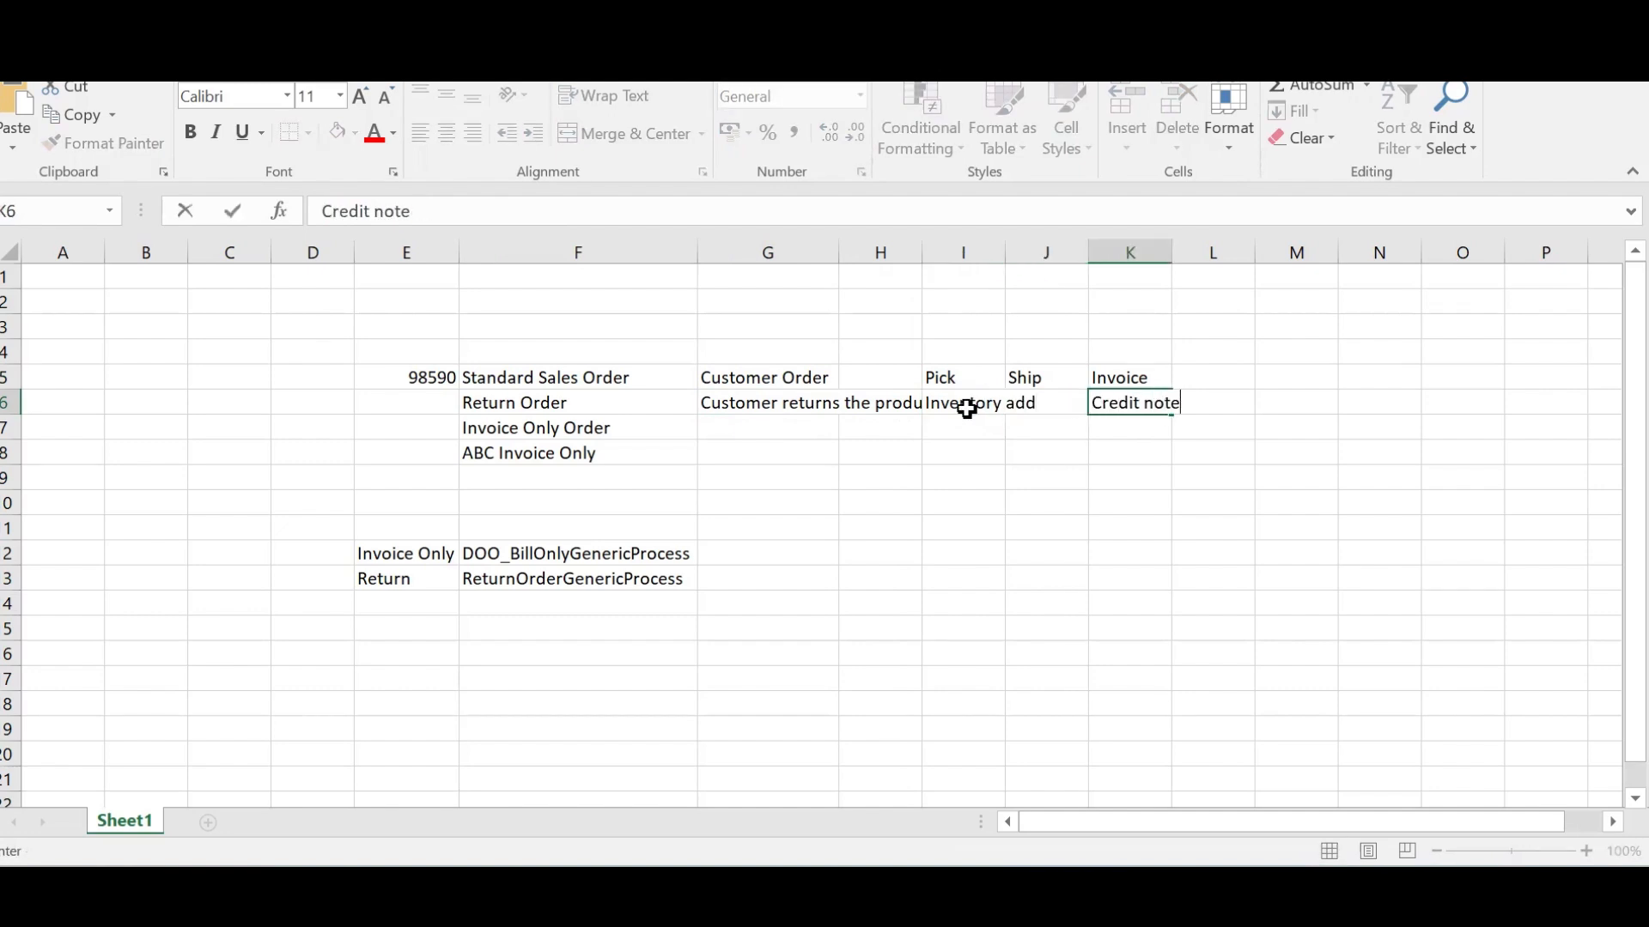
key("Tab")
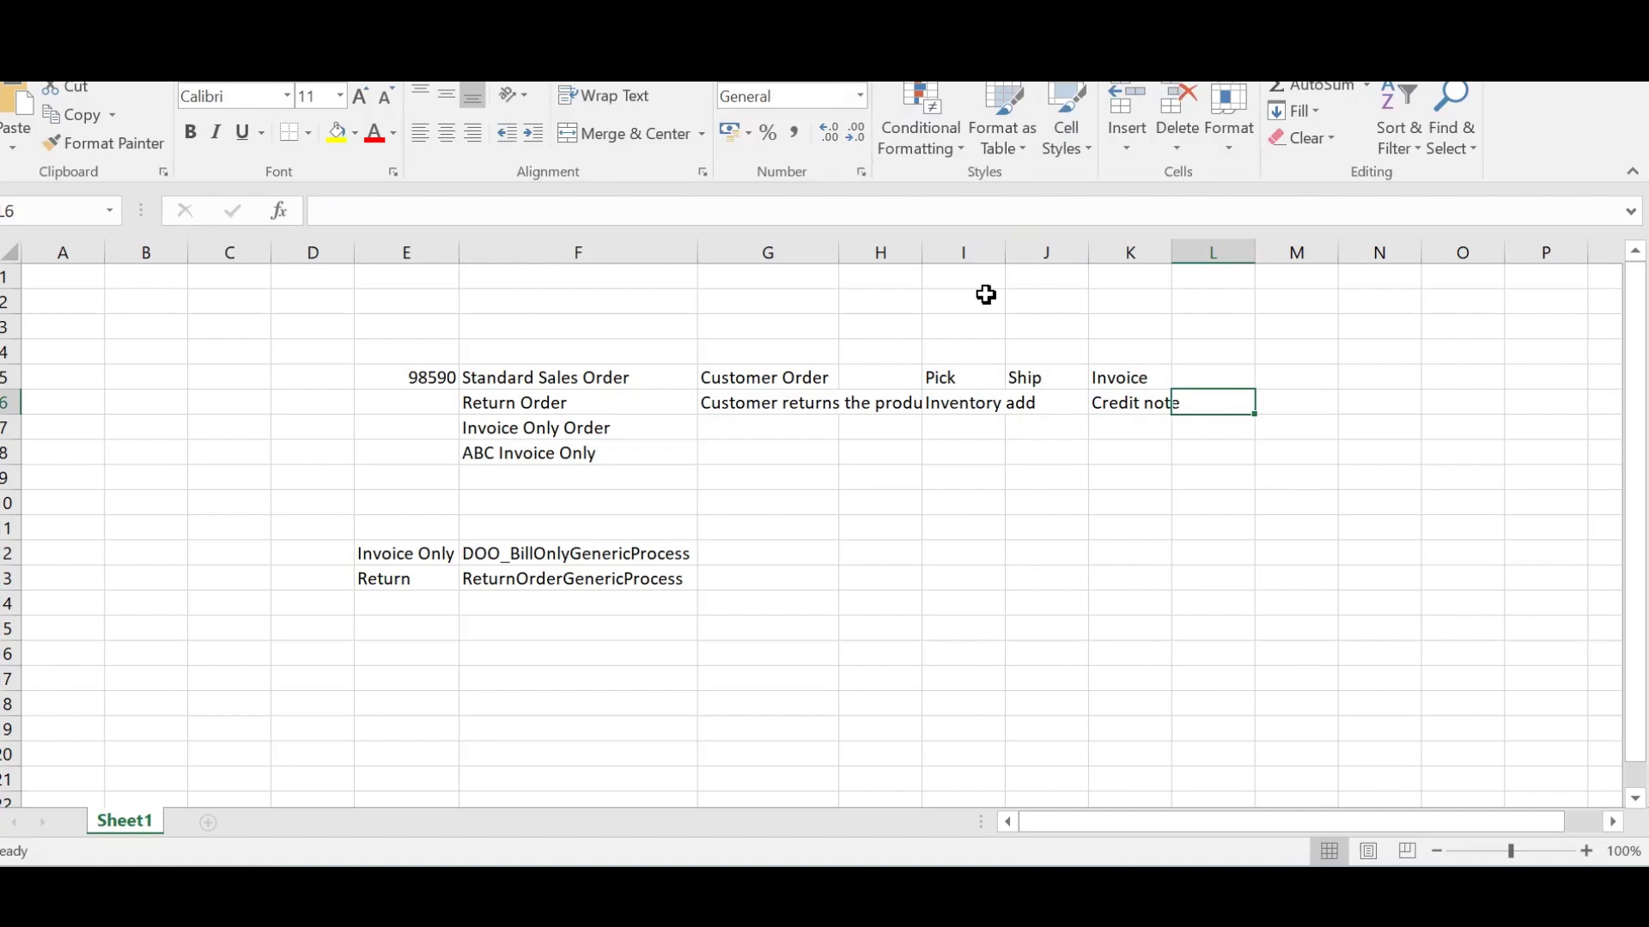
Autofit columns I and K to fit the step text, then return to Oracle Fusion
double_click(1005, 252)
left_click_drag(490, 379, 1174, 378)
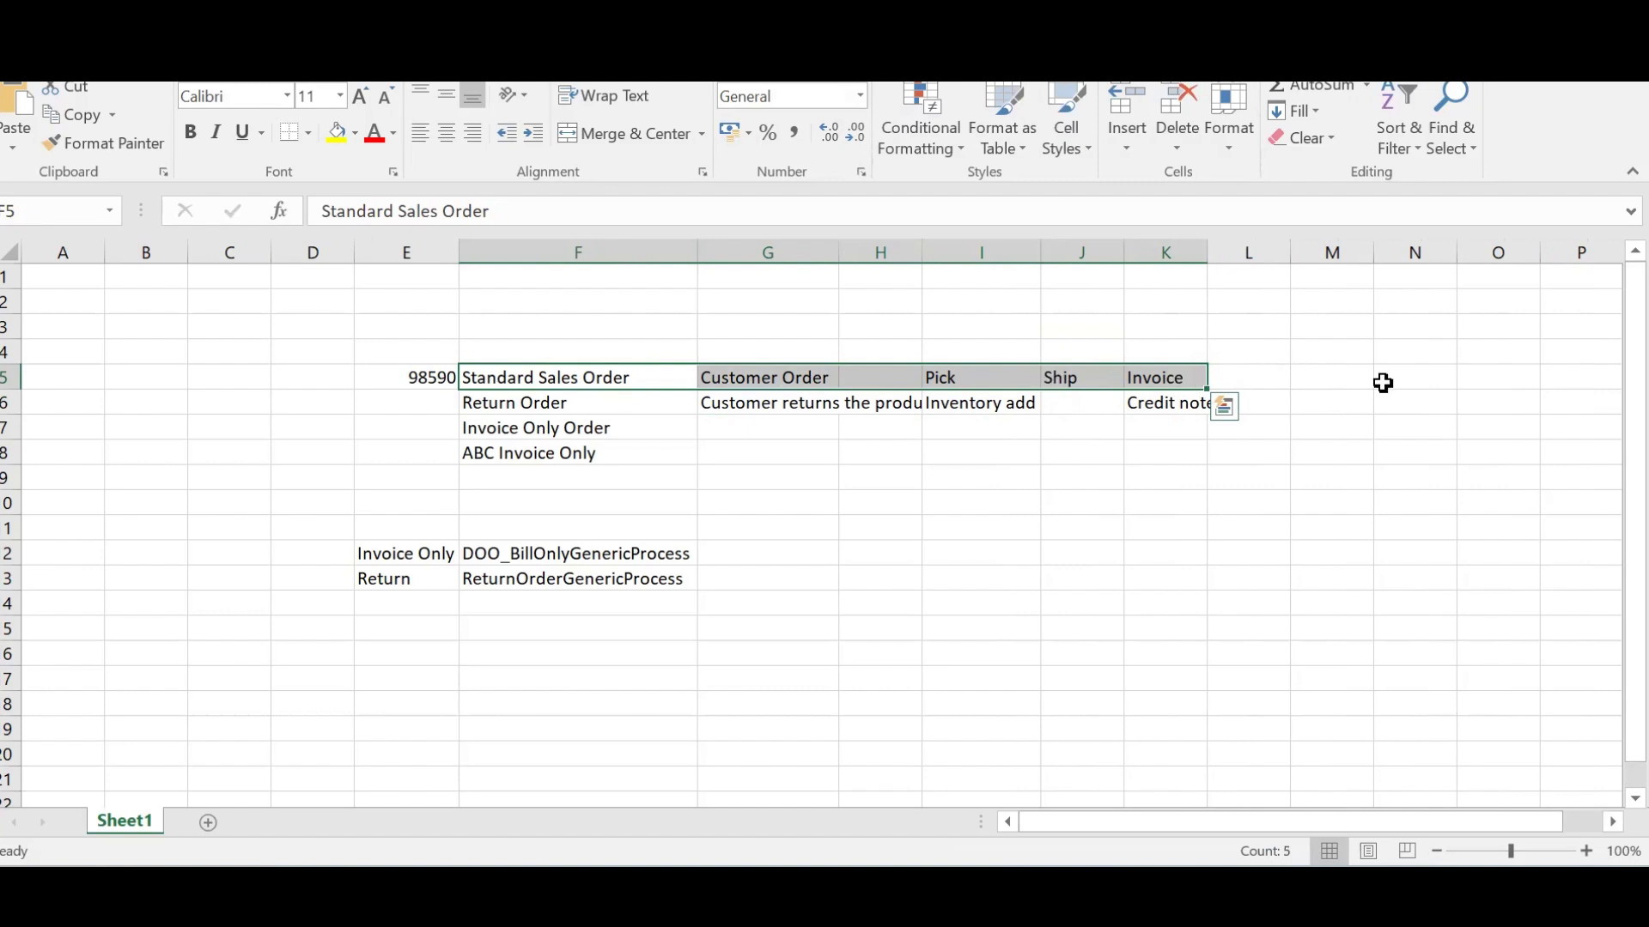
left_click(1168, 382)
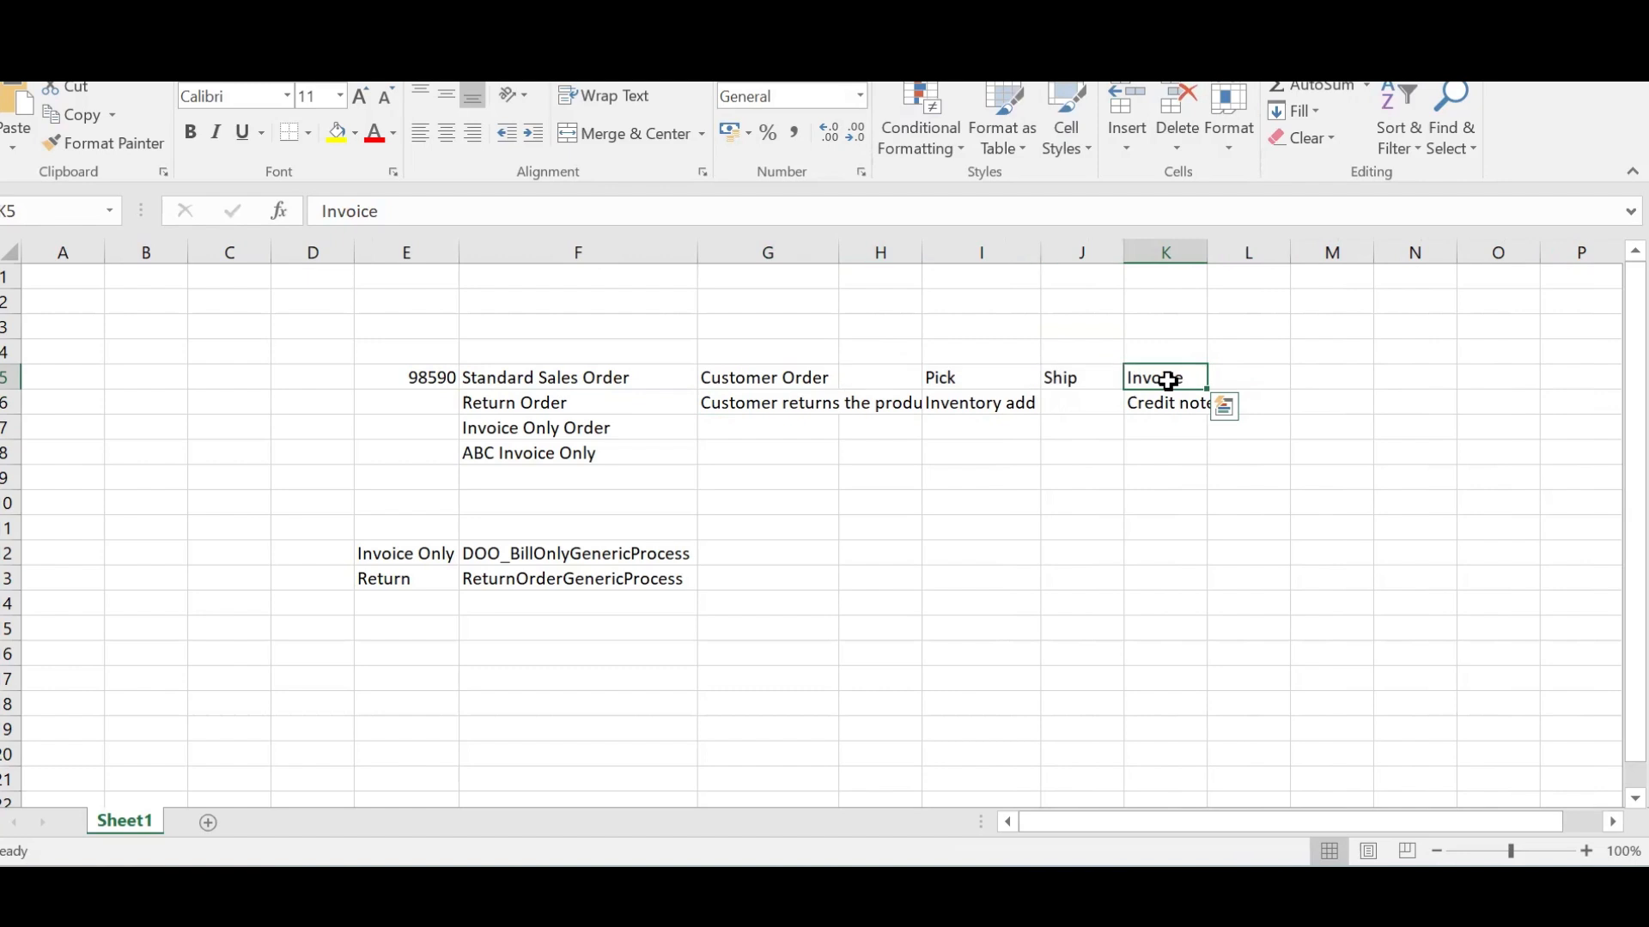
left_click(541, 404)
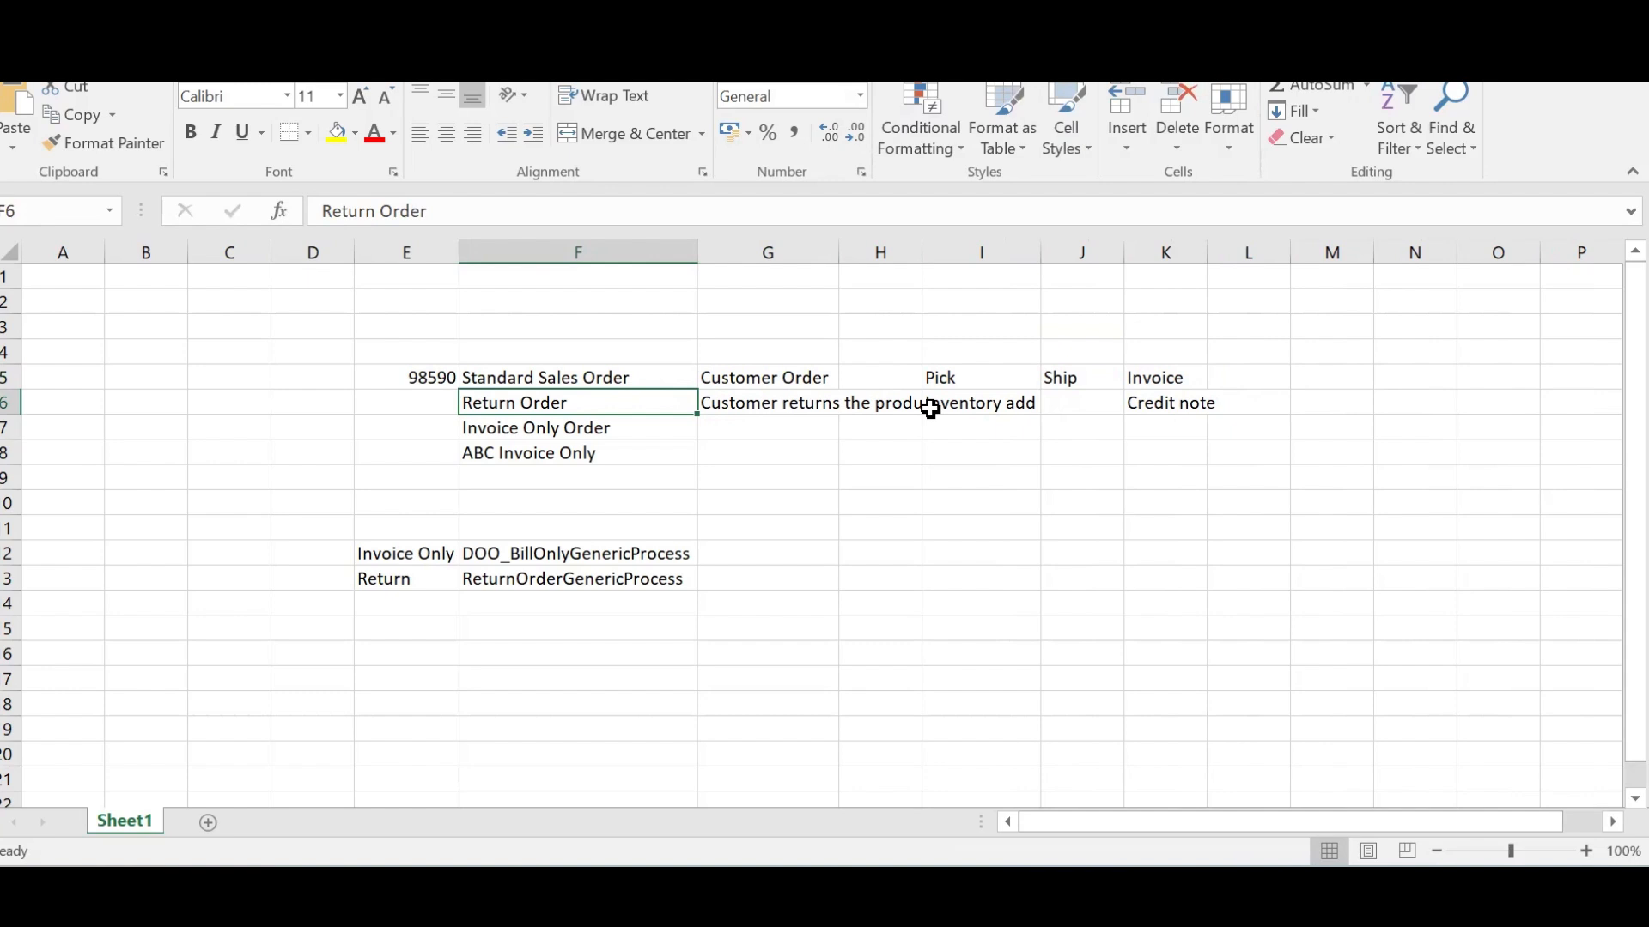
left_click(1155, 403)
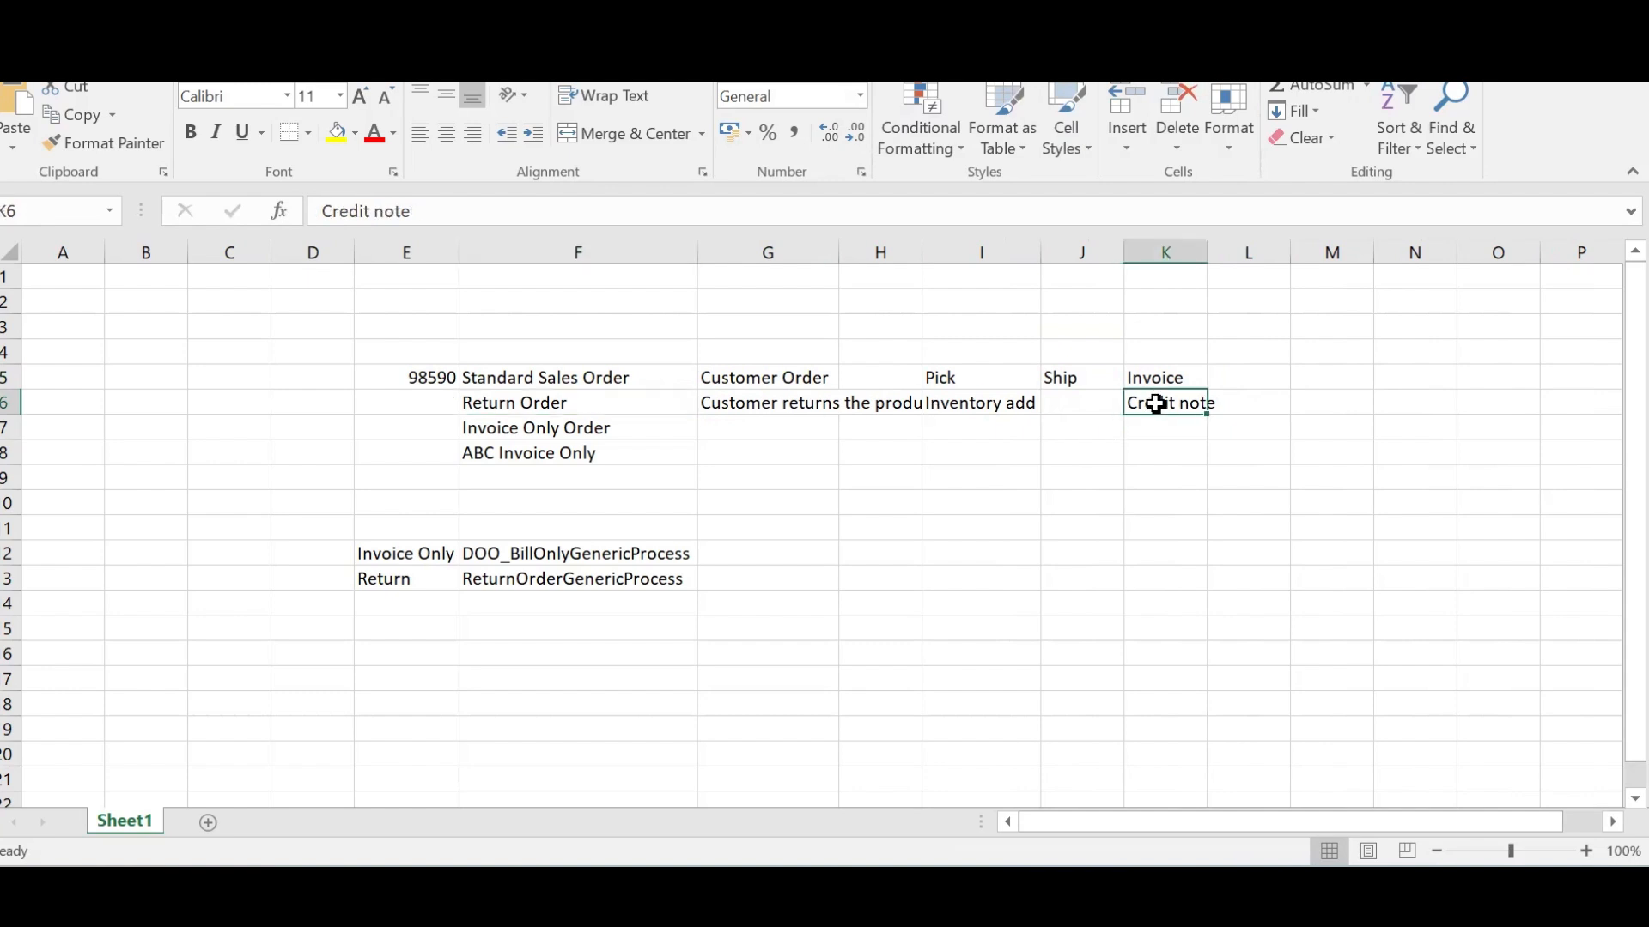
double_click(1206, 256)
left_click(1161, 378)
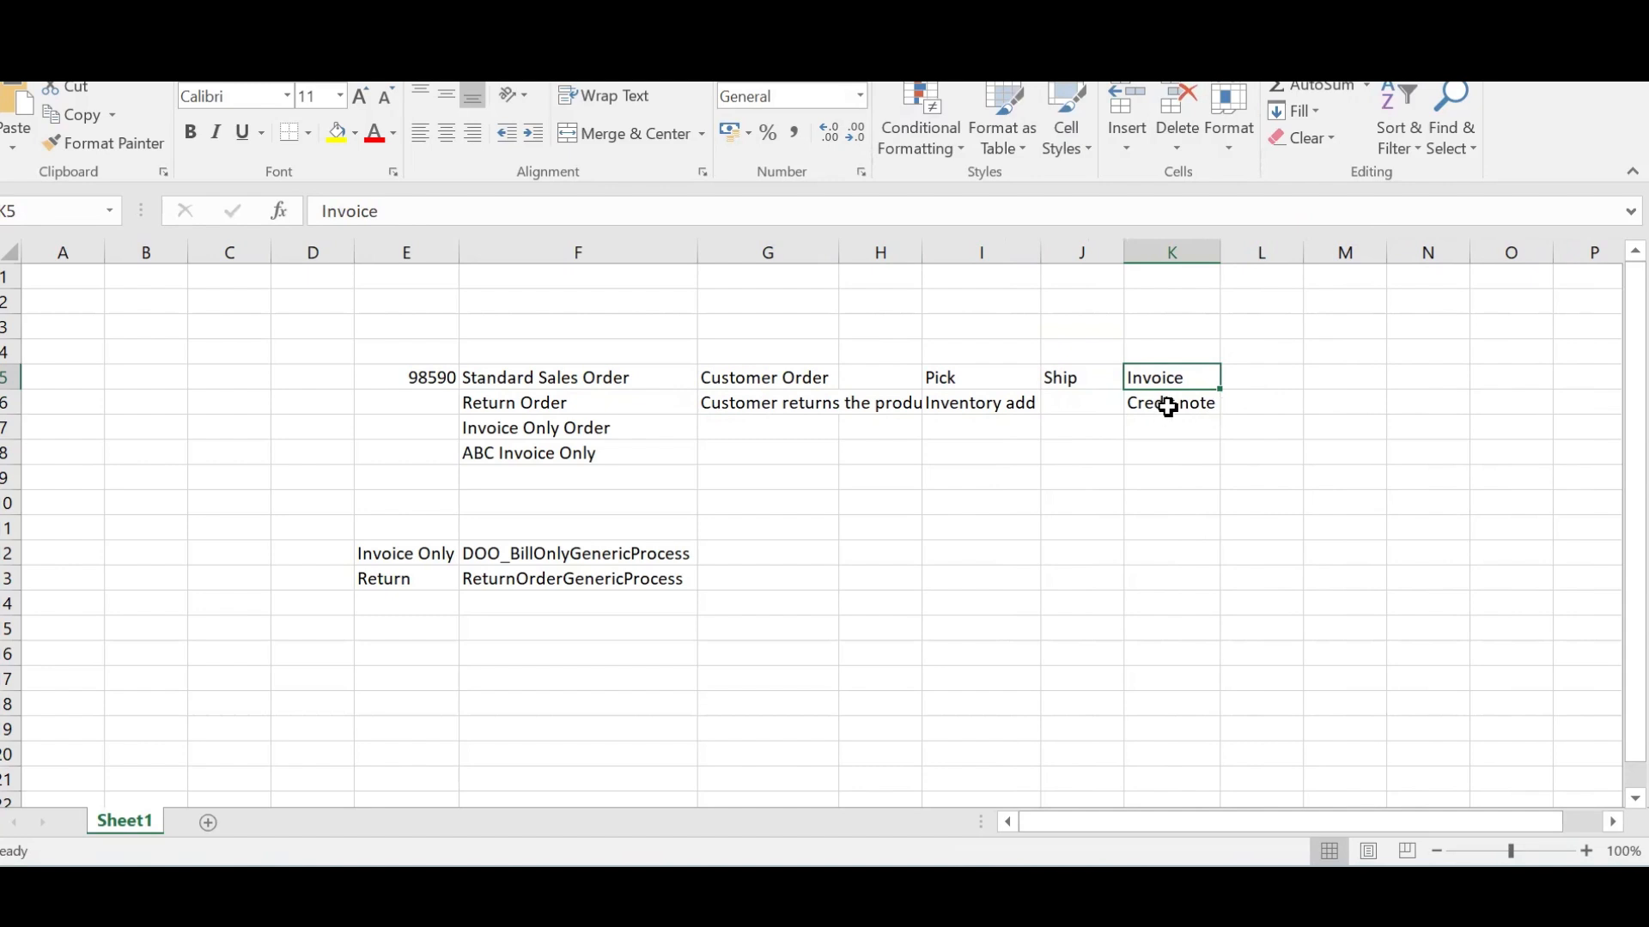
left_click(1202, 401)
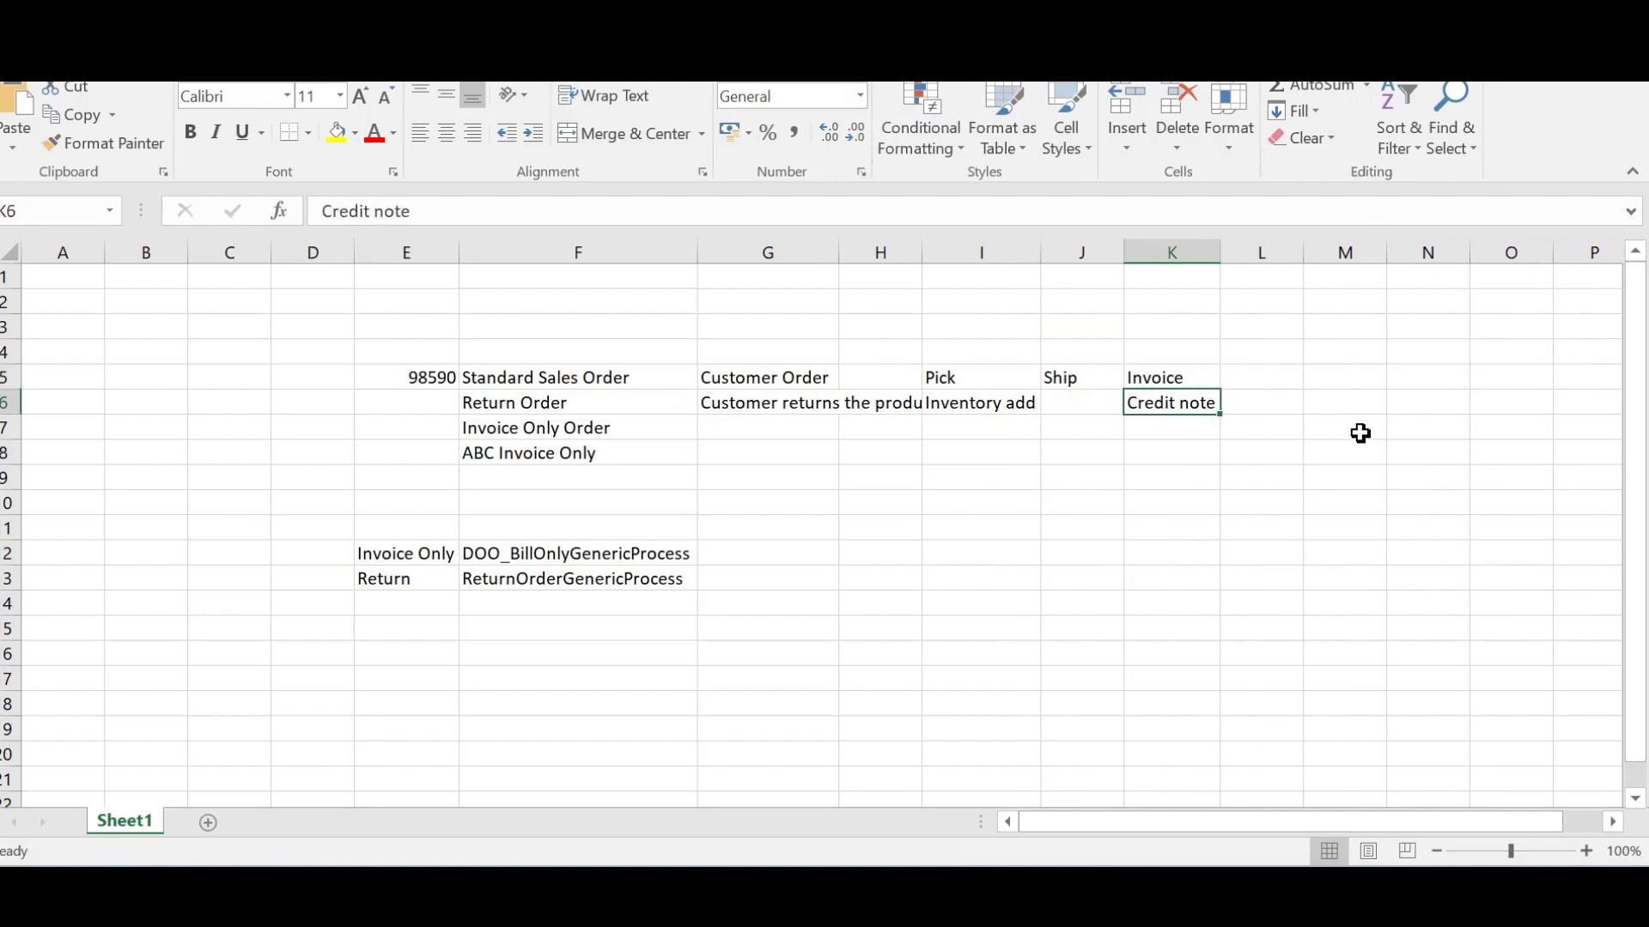
left_click(461, 259)
key("alt+Tab")
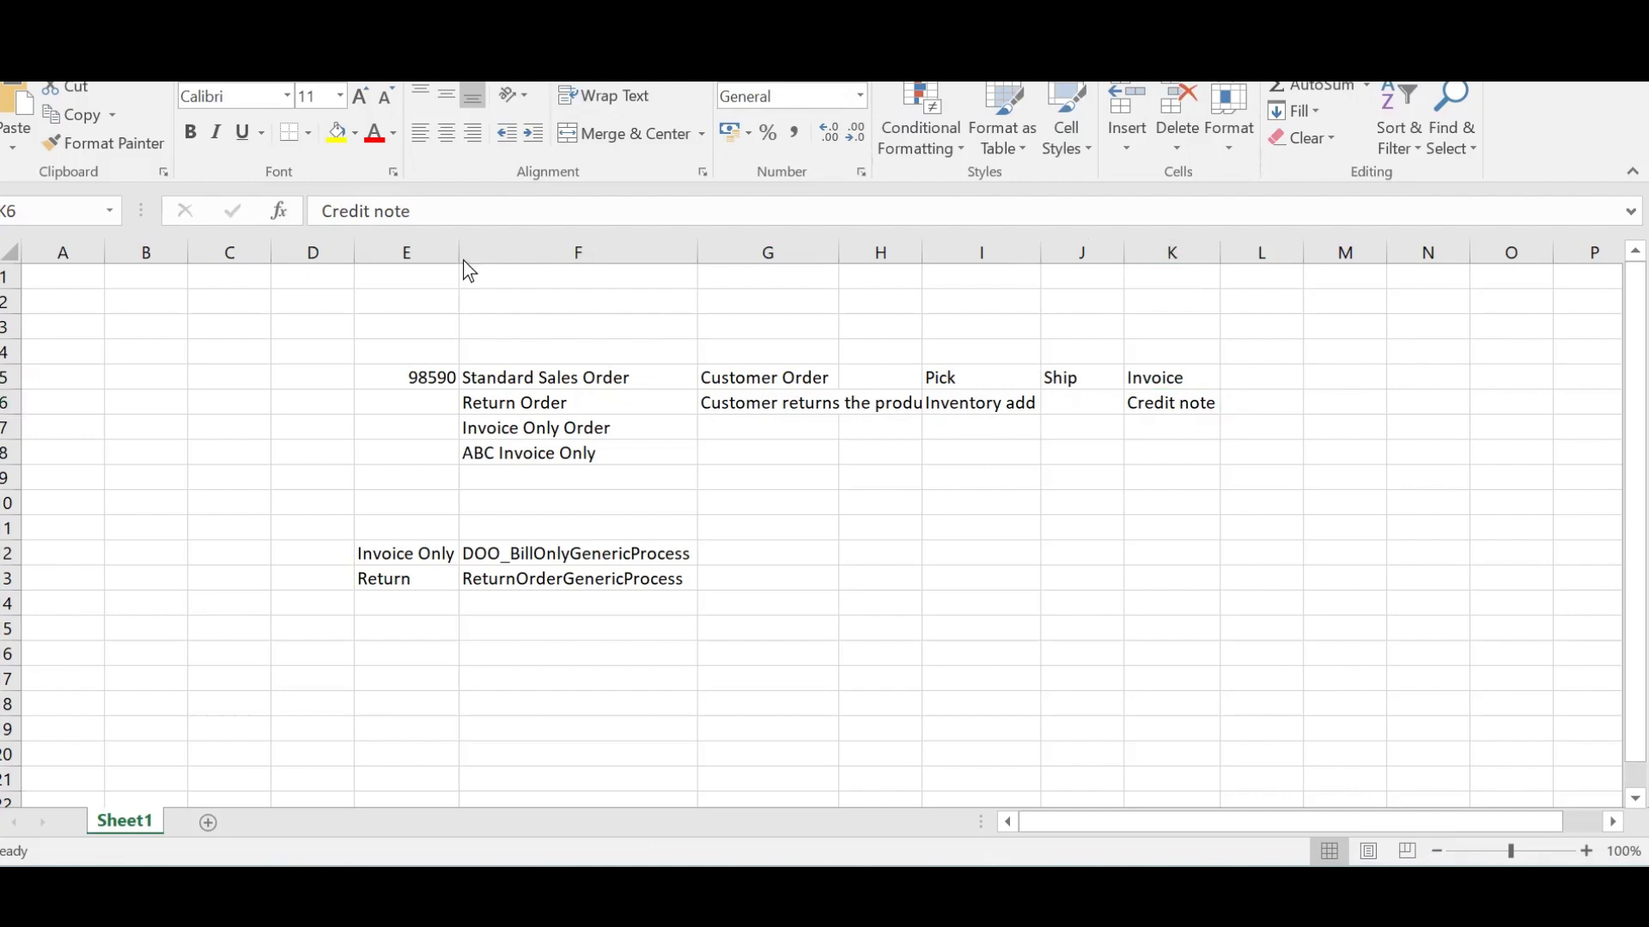
key("alt+Tab")
key("alt+Tab")
key("alt+Tab")
key("alt+Tab")
key("alt+Tab")
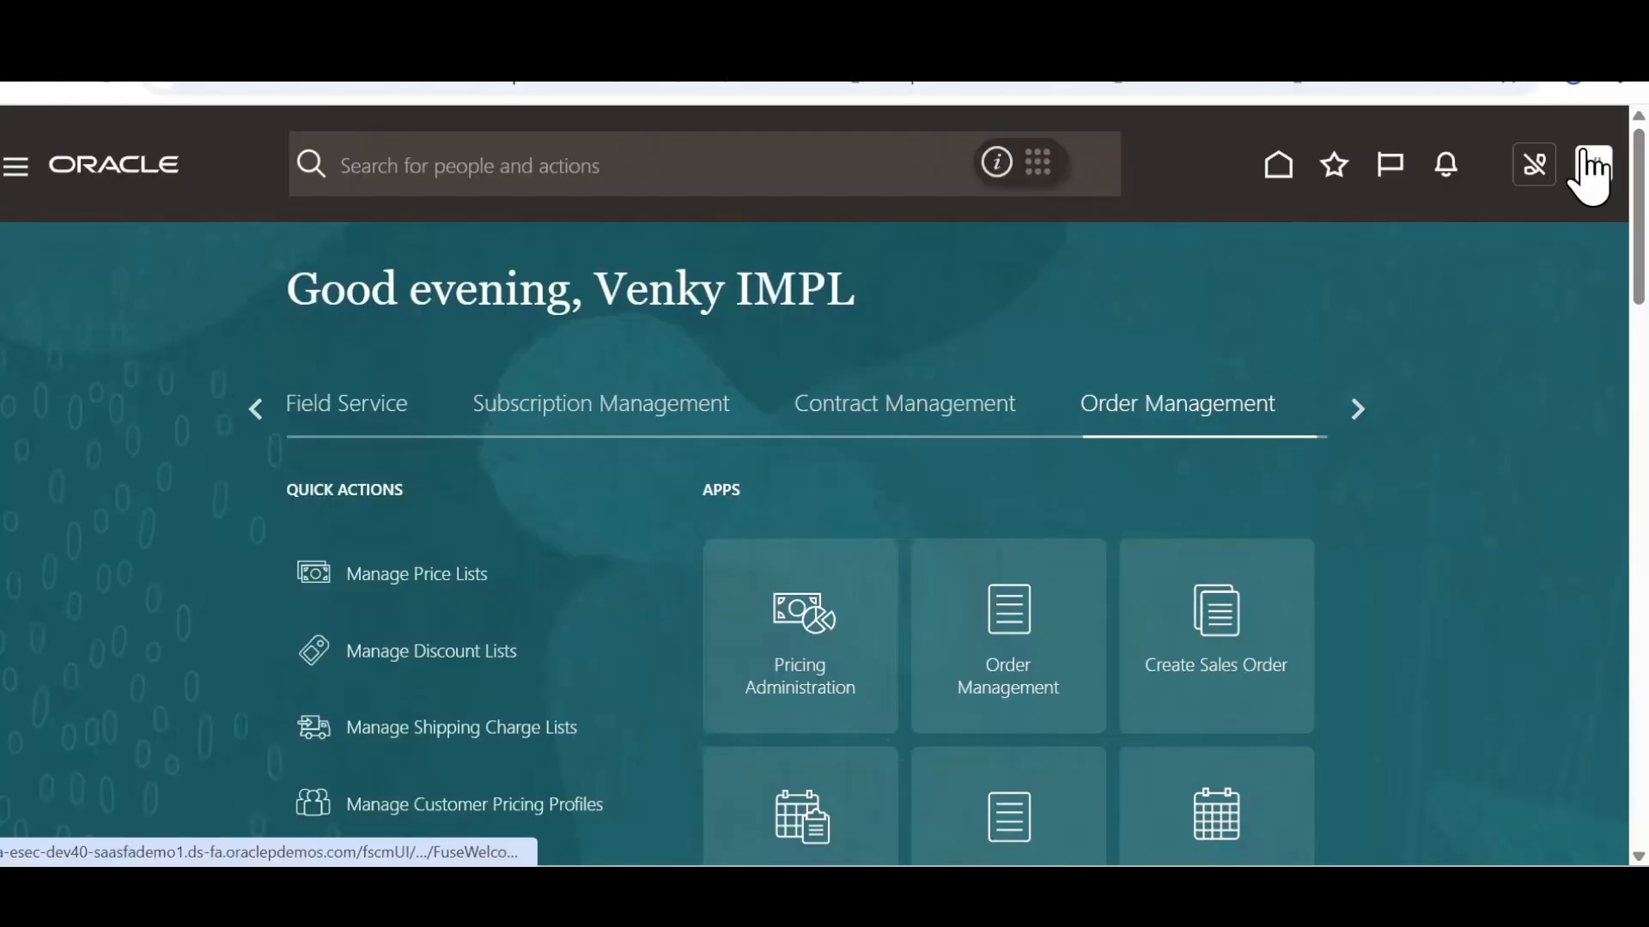
In Setup and Maintenance, list All Tasks for Orders and open Manage Order Lookups
left_click(1588, 163)
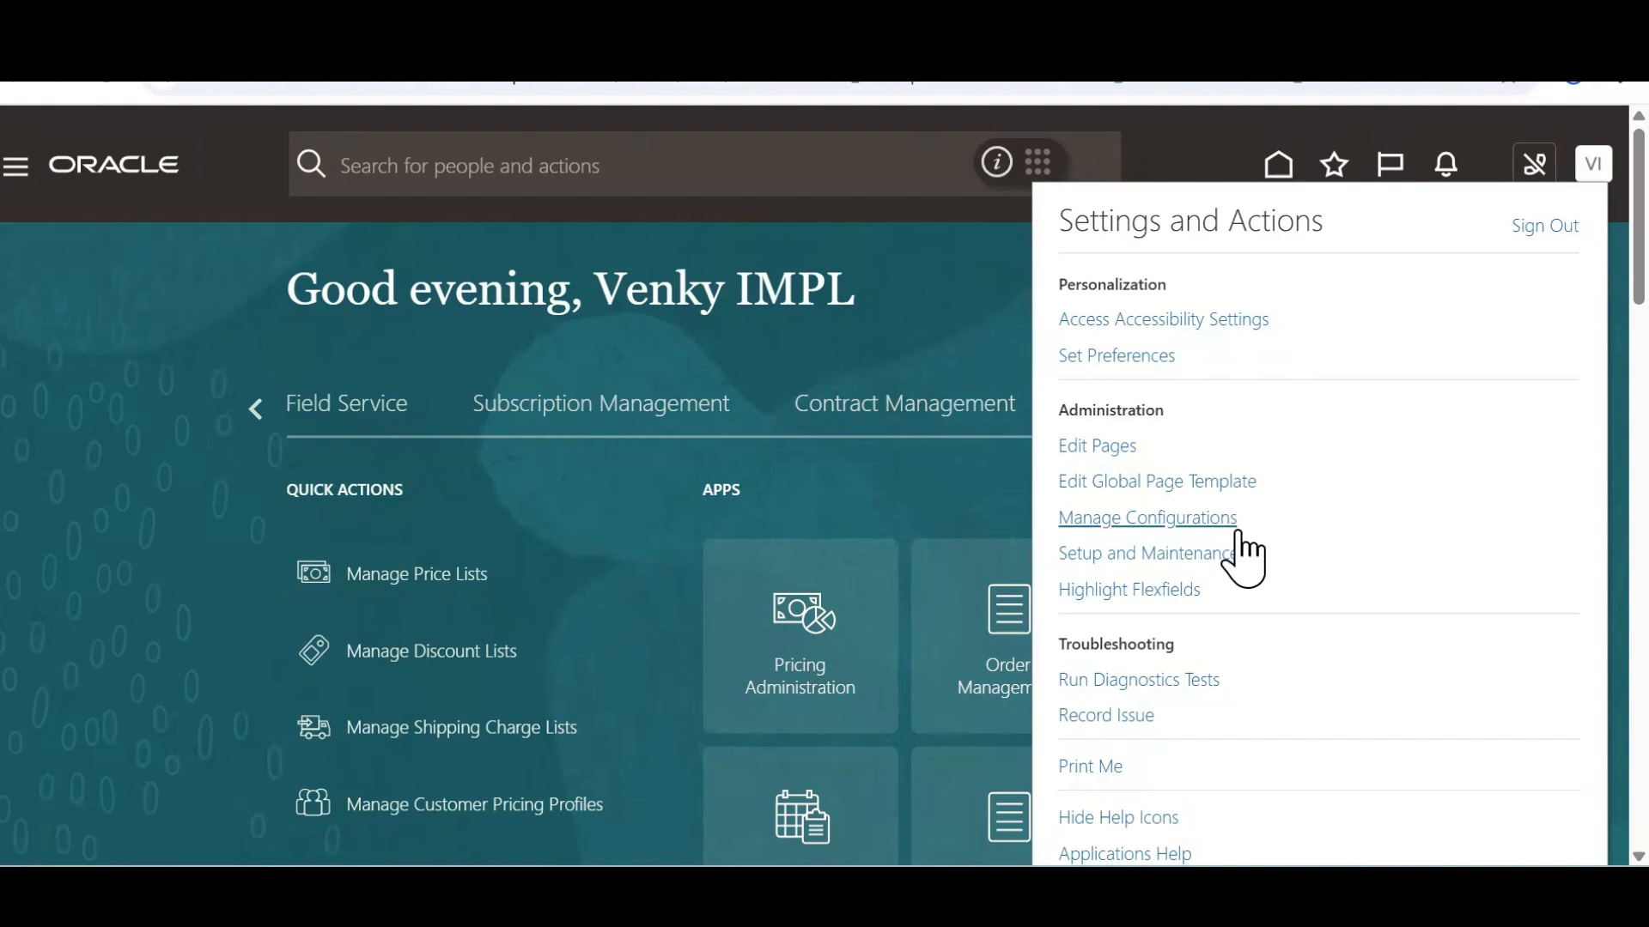
left_click(1152, 553)
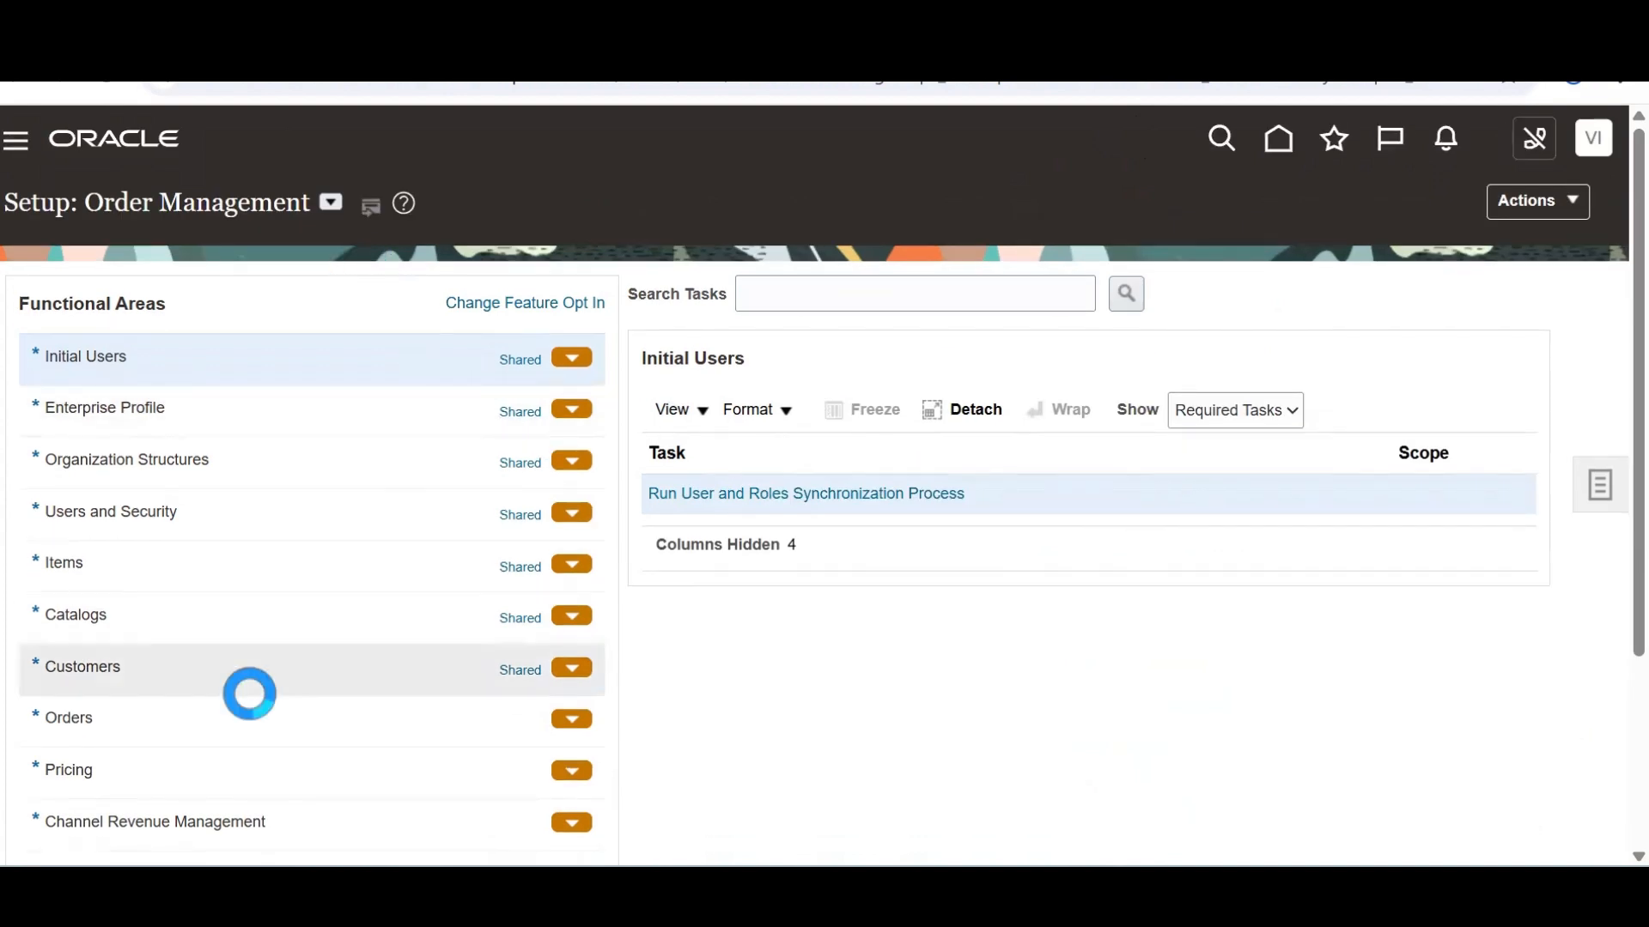
left_click(243, 729)
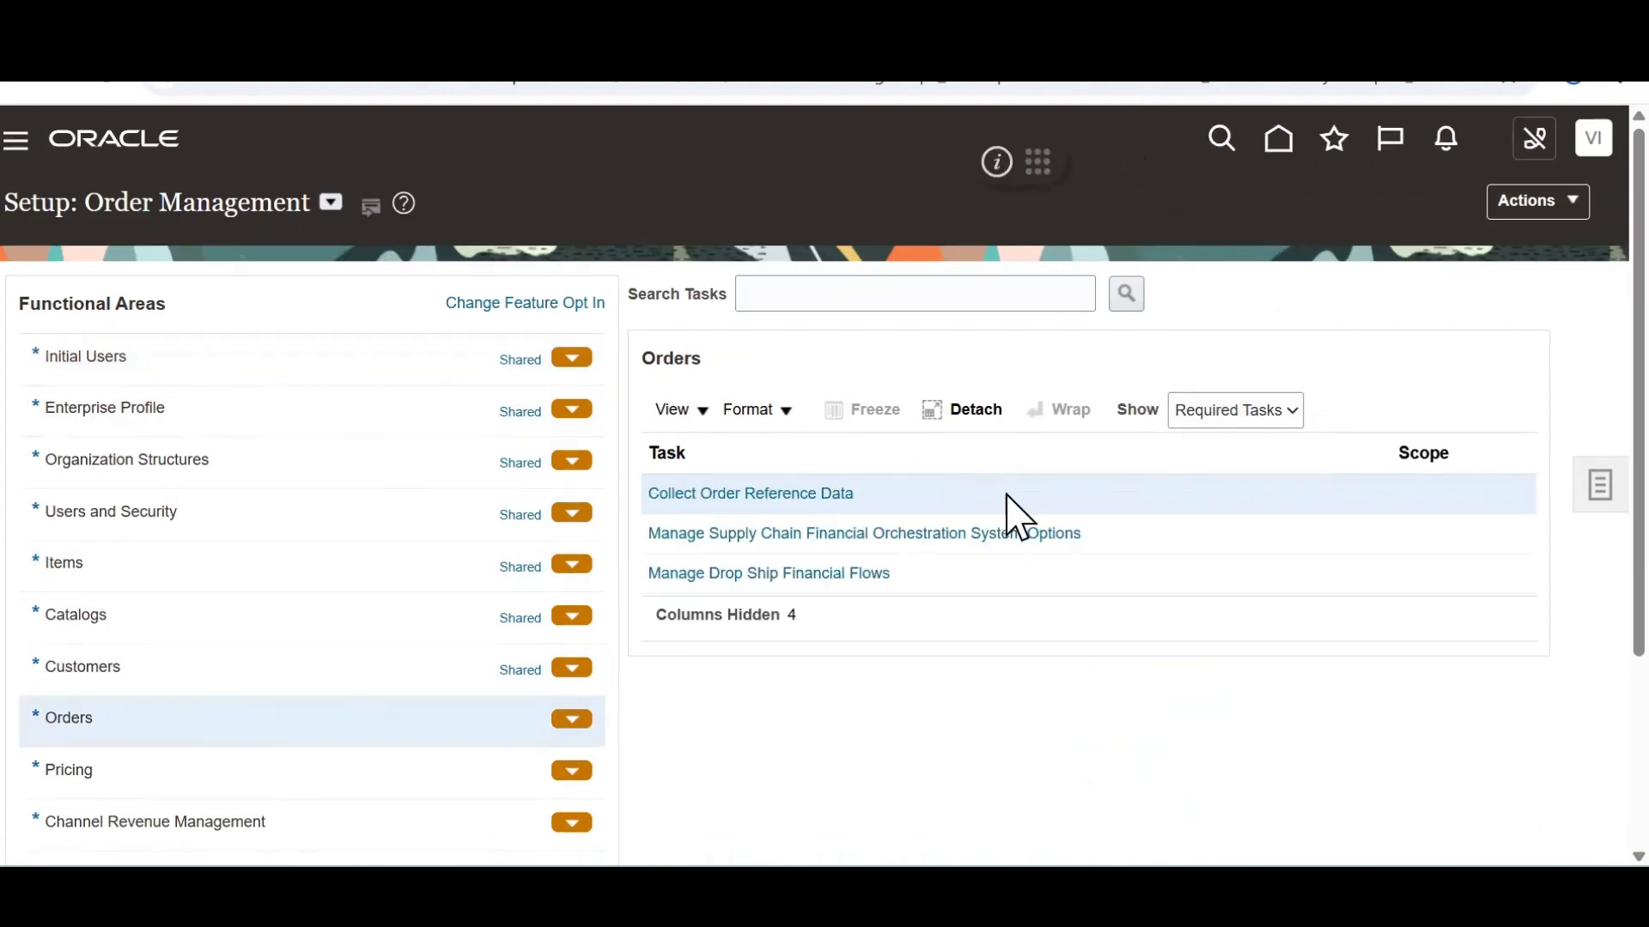
left_click(1262, 416)
left_click(1249, 440)
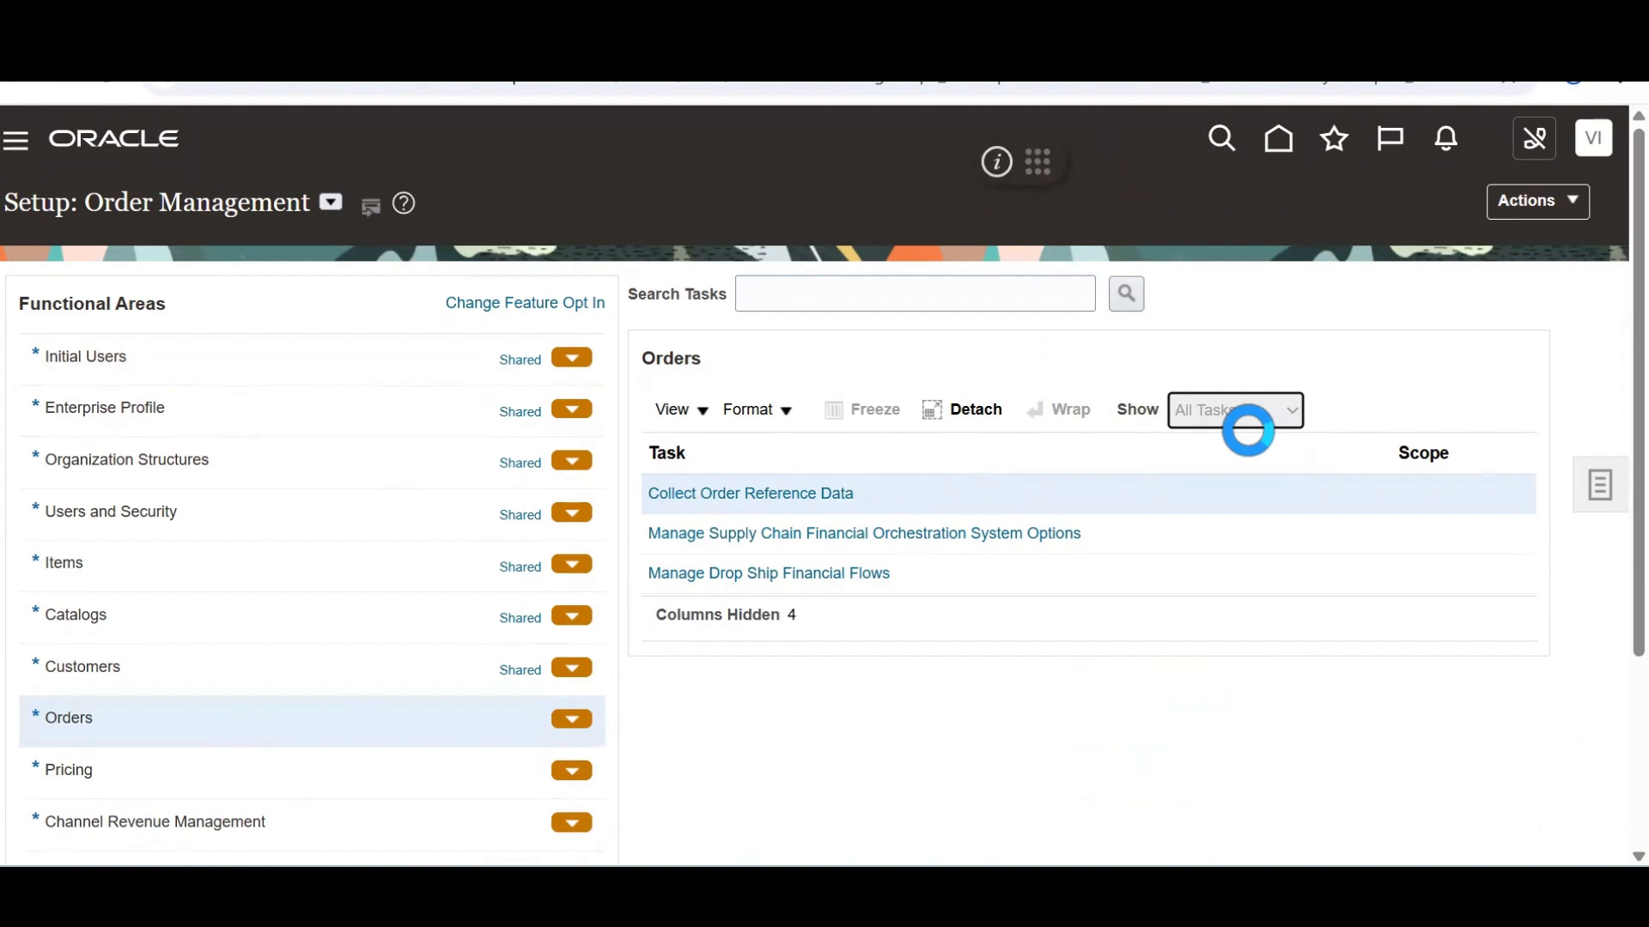
left_click(768, 494)
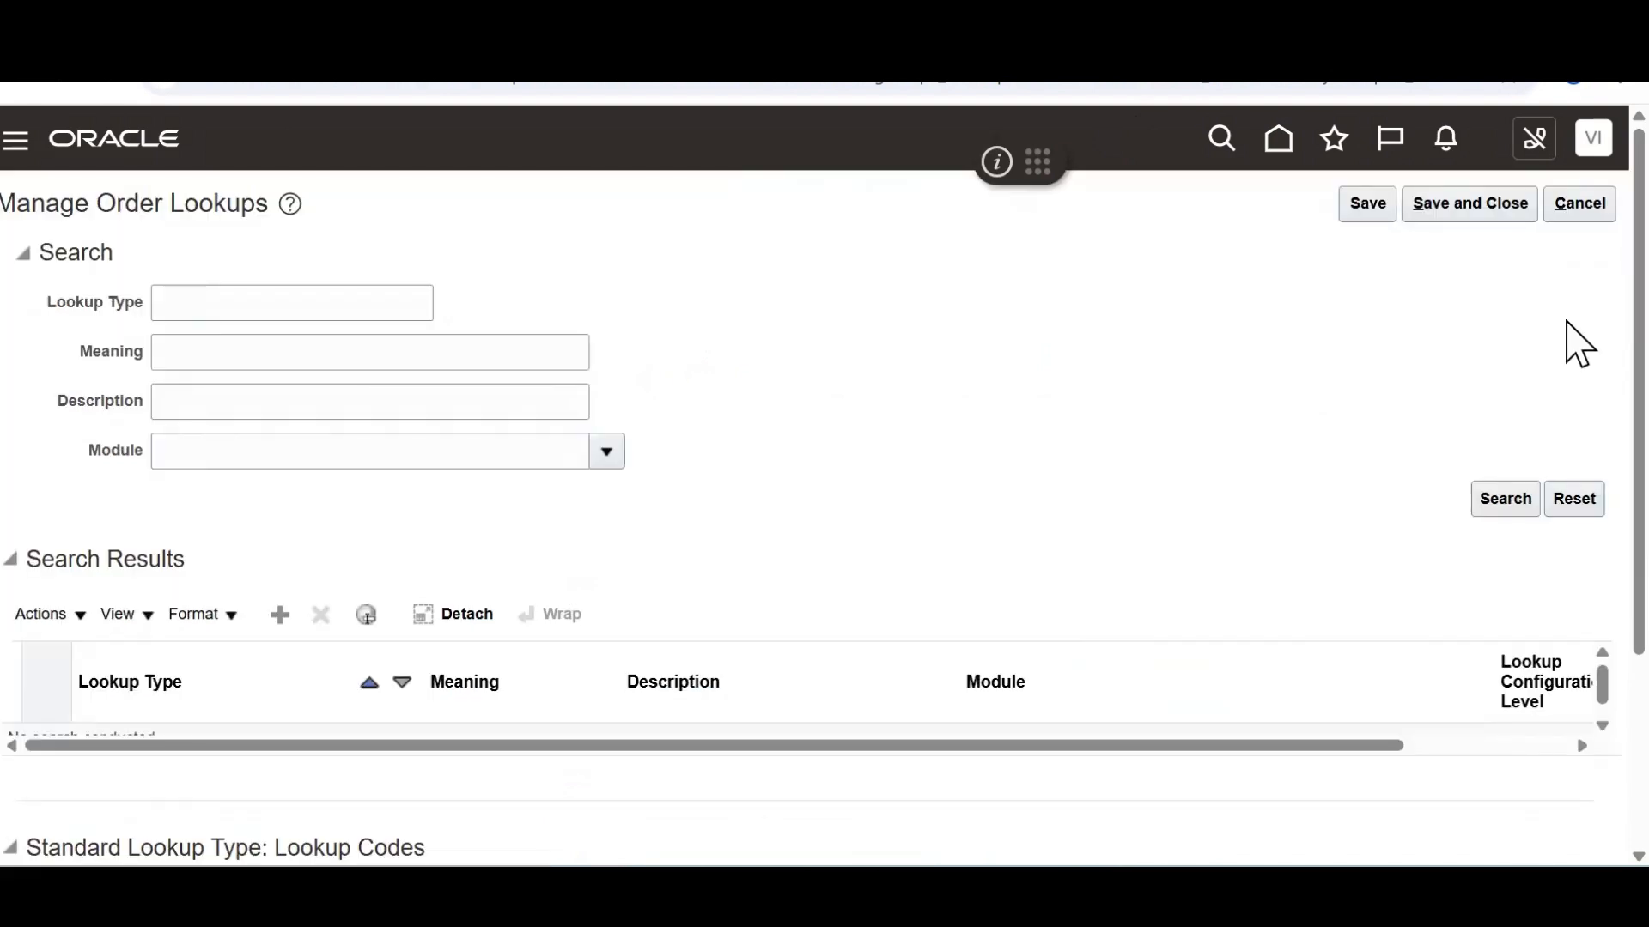
Search lookup types matching ORA%DOO%E%% and copy ORA_DOO_RETURN_LINE_TYPES from the results
left_click(293, 299)
type("ORA%")
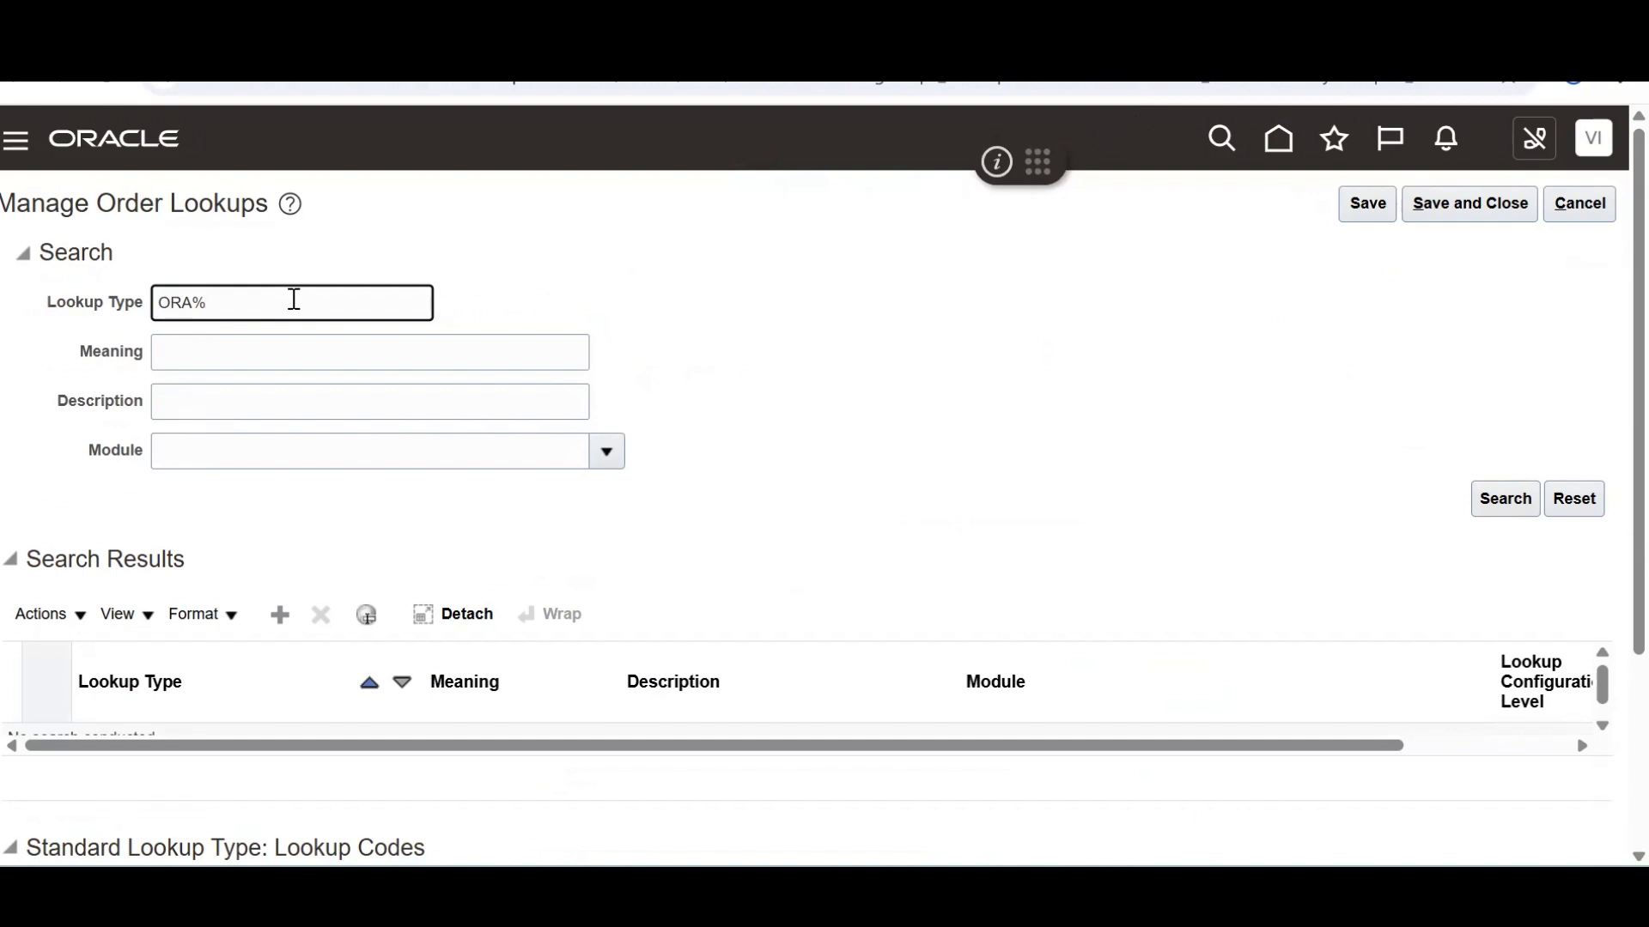
type("DOO%R")
type("E%")
type("%")
left_click(1501, 510)
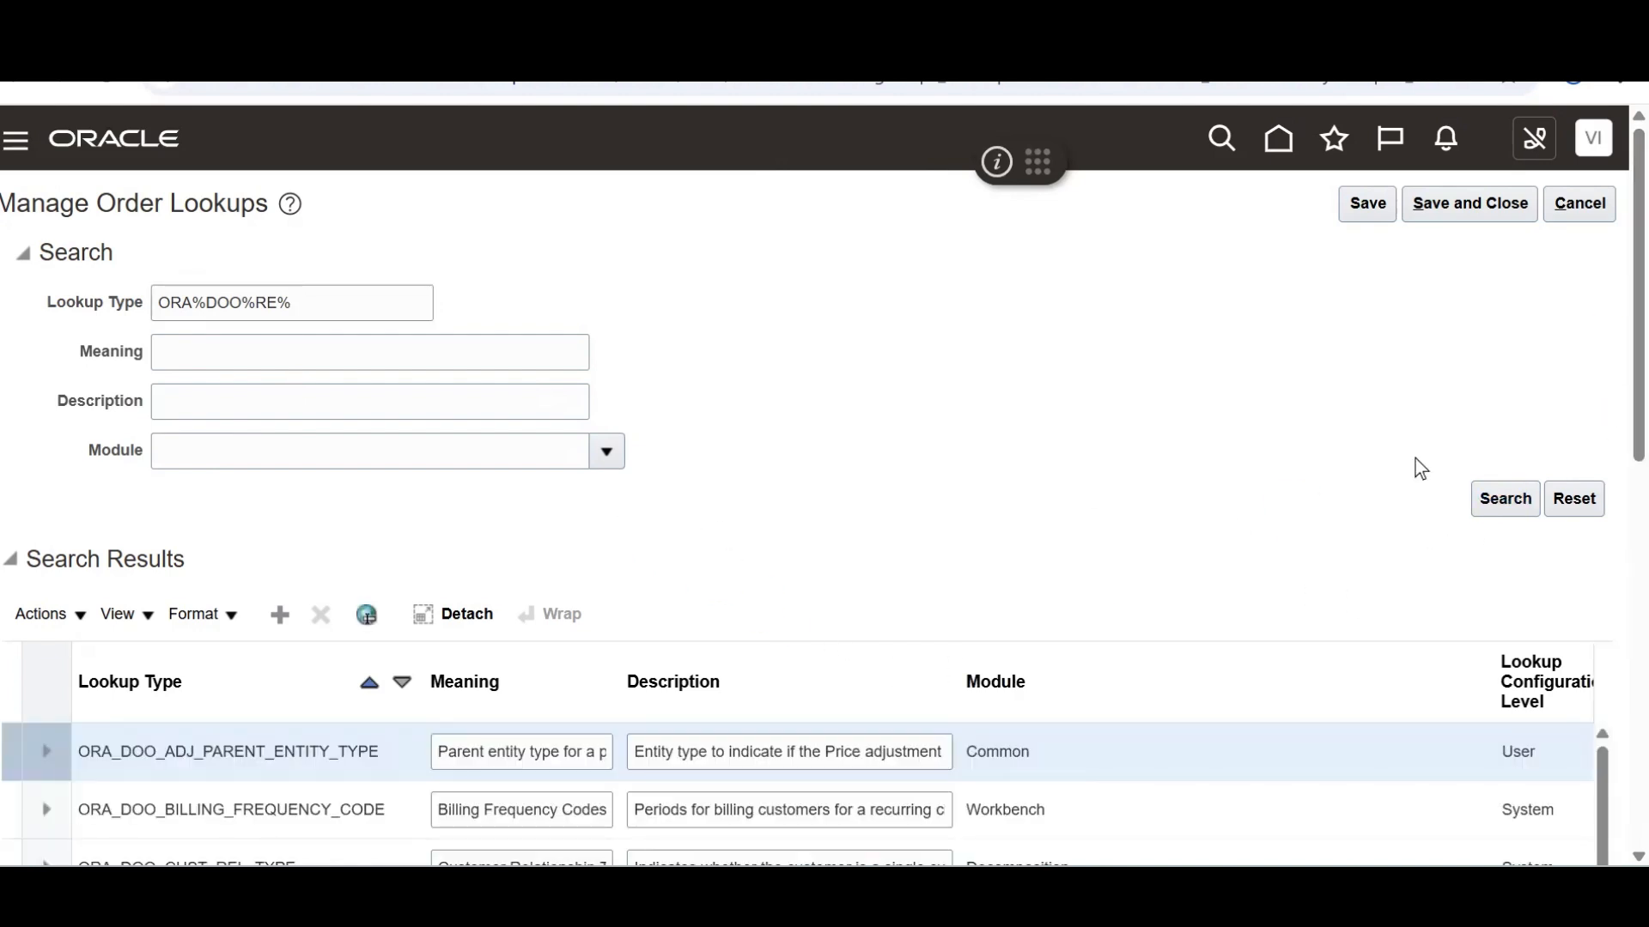
scroll(1606, 481, "down", 5)
scroll(1567, 536, "down", 2)
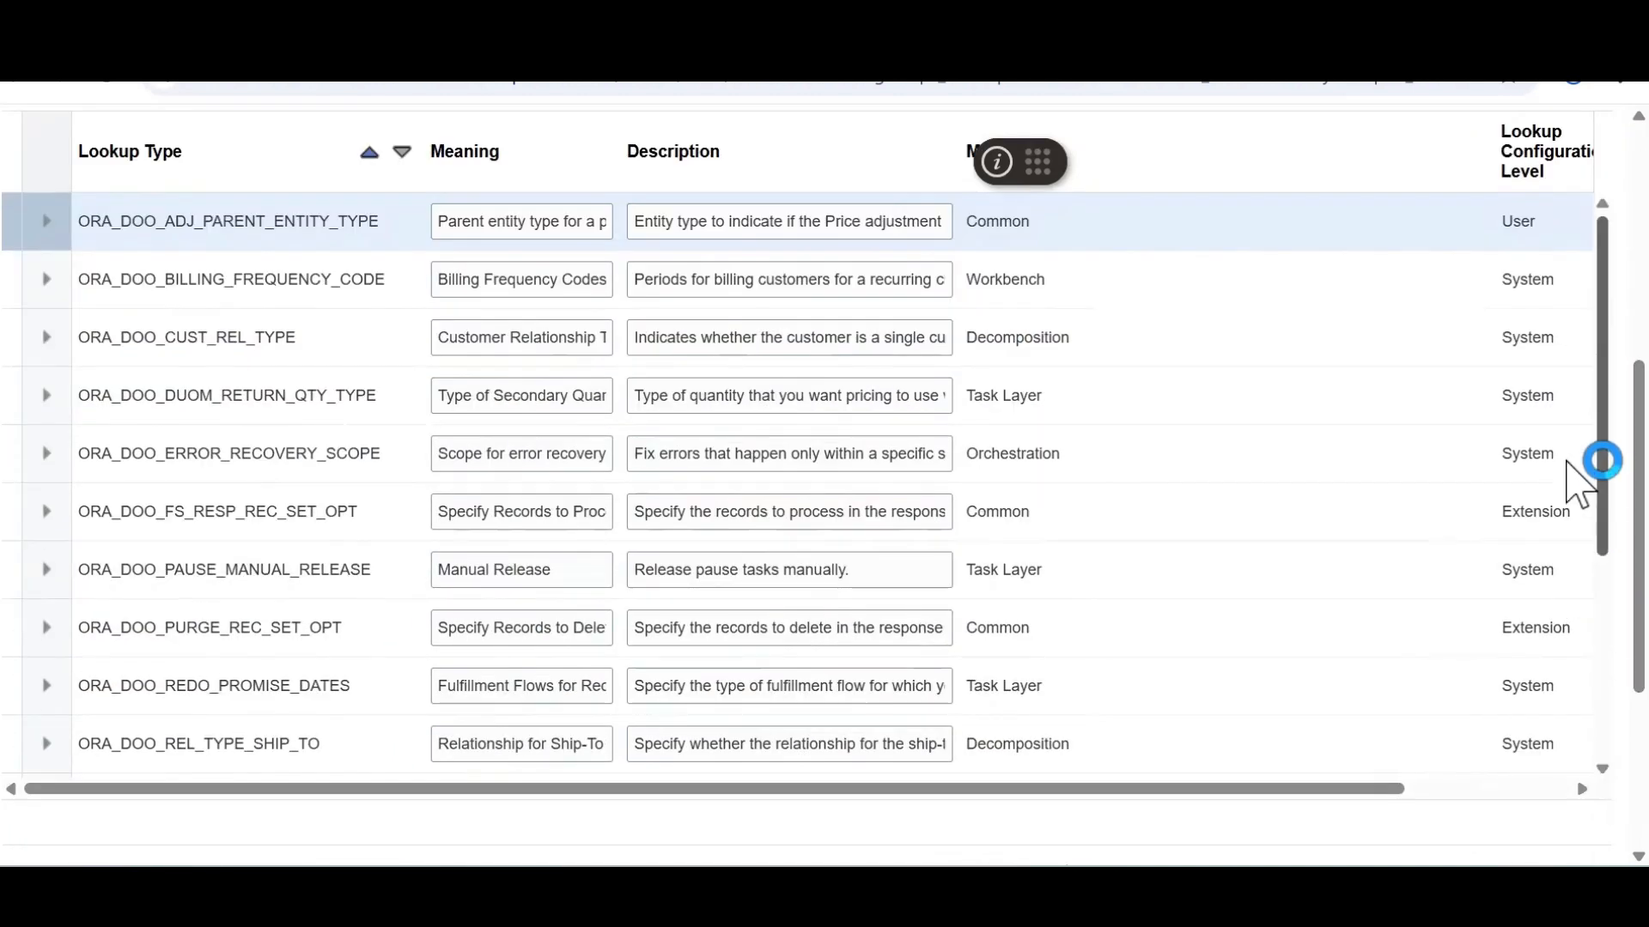
scroll(1603, 567, "down", 4)
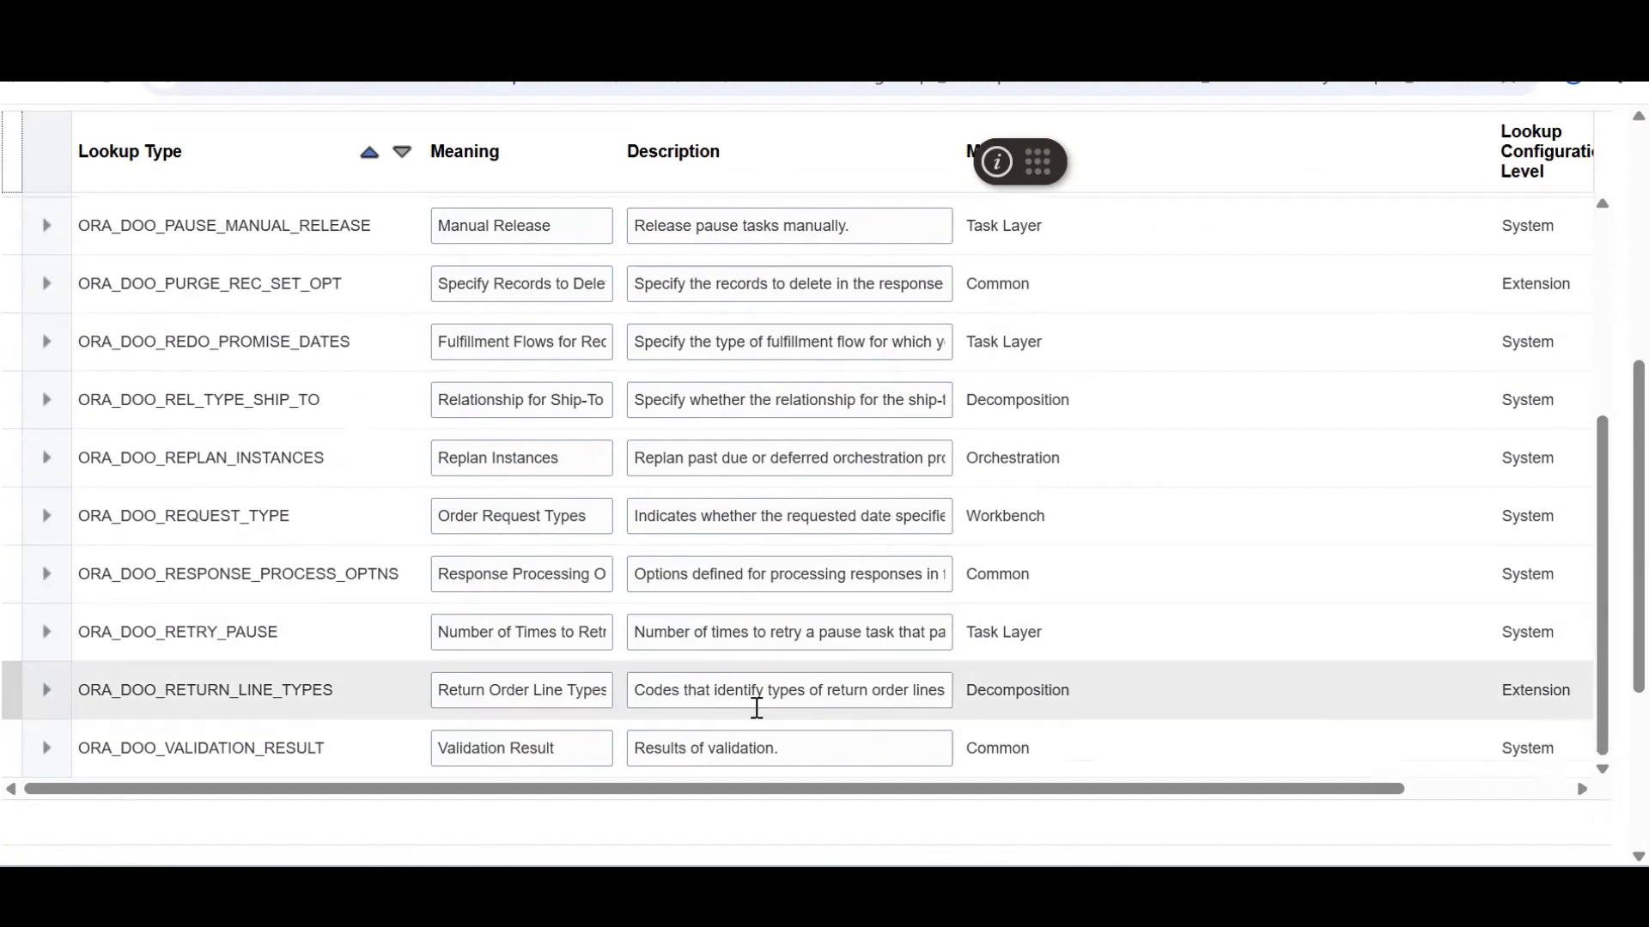
left_click(272, 696)
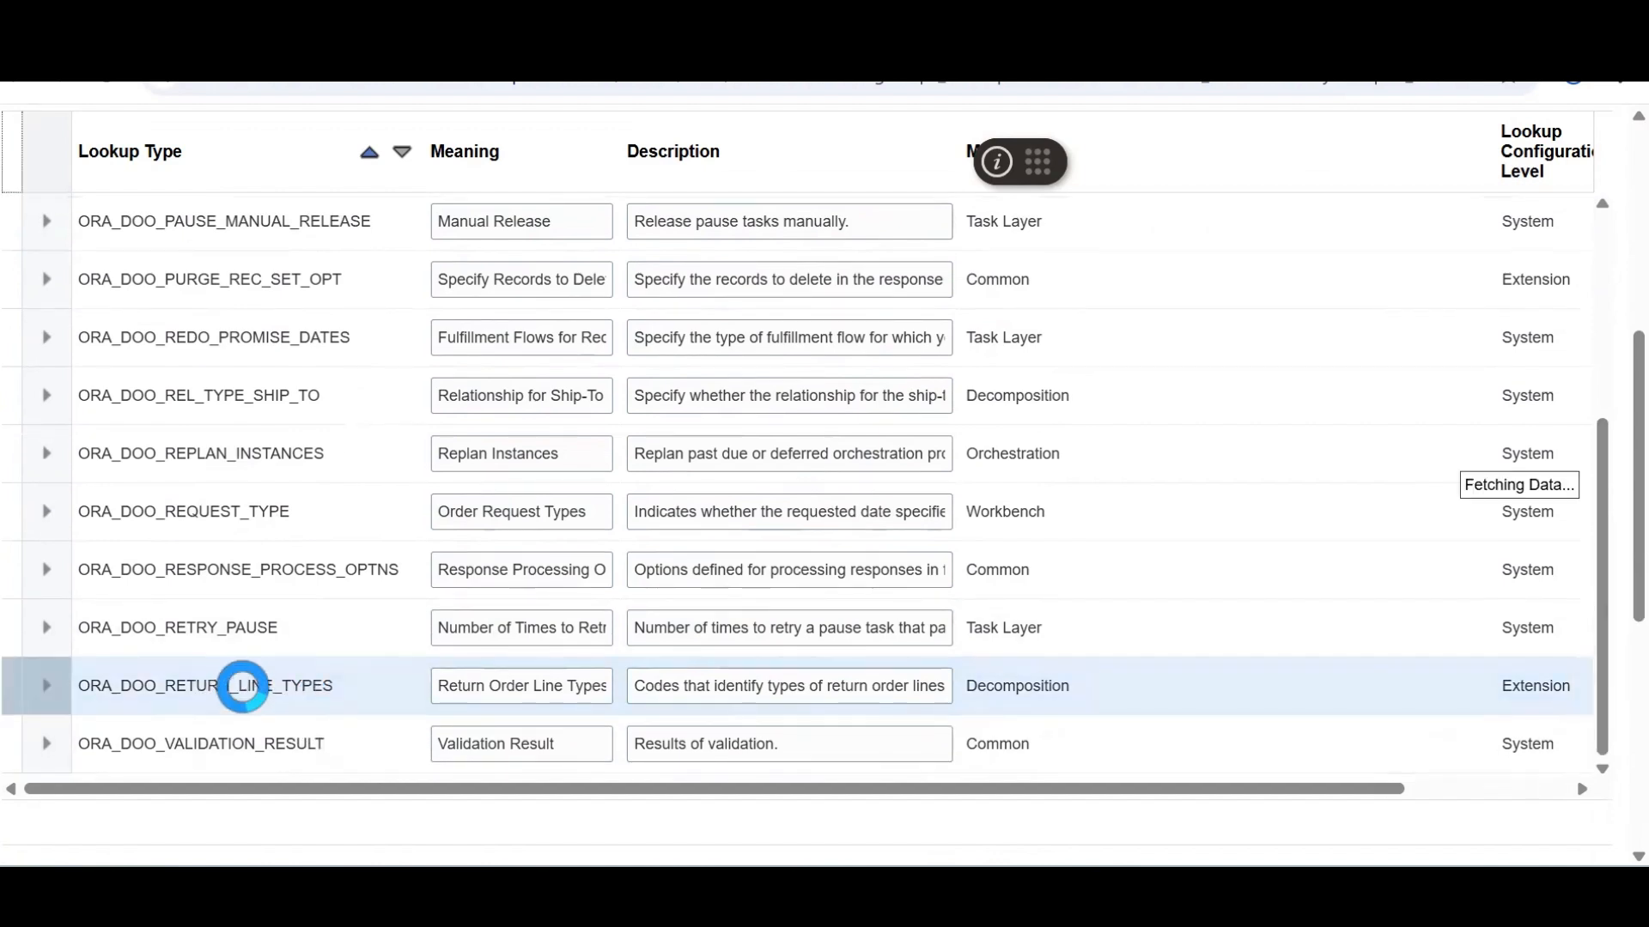
double_click(255, 693)
key("ctrl+c")
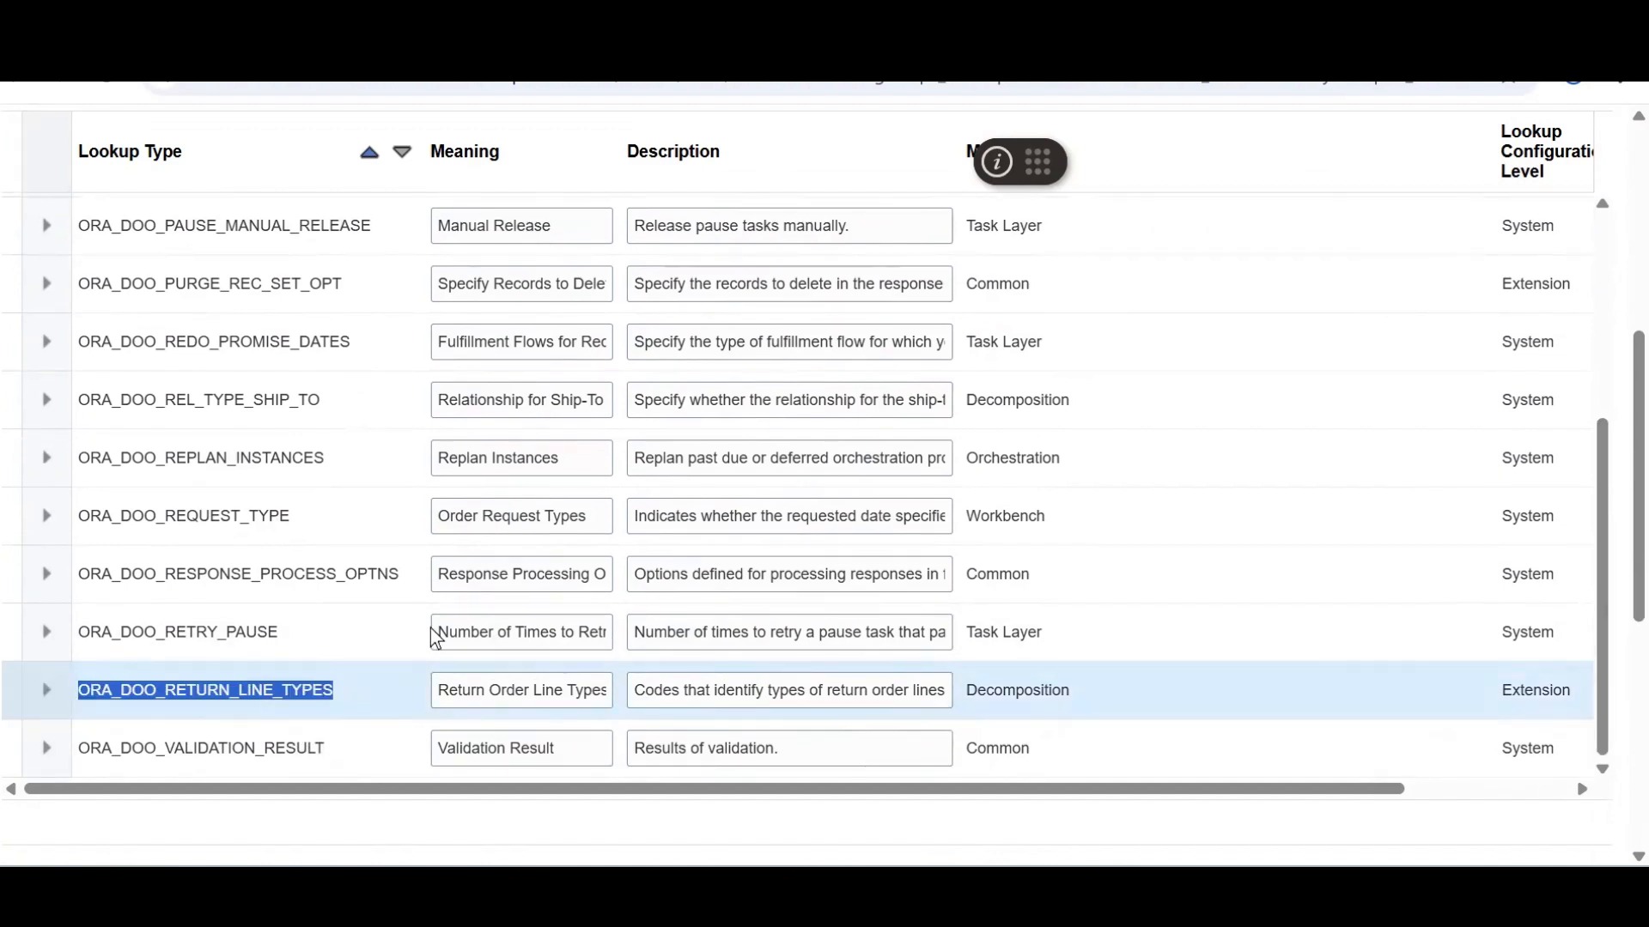
Rerun the search with ORA_DOO_RETURN_LINE_TYPES as the lookup type
scroll(1580, 172, "up", 5)
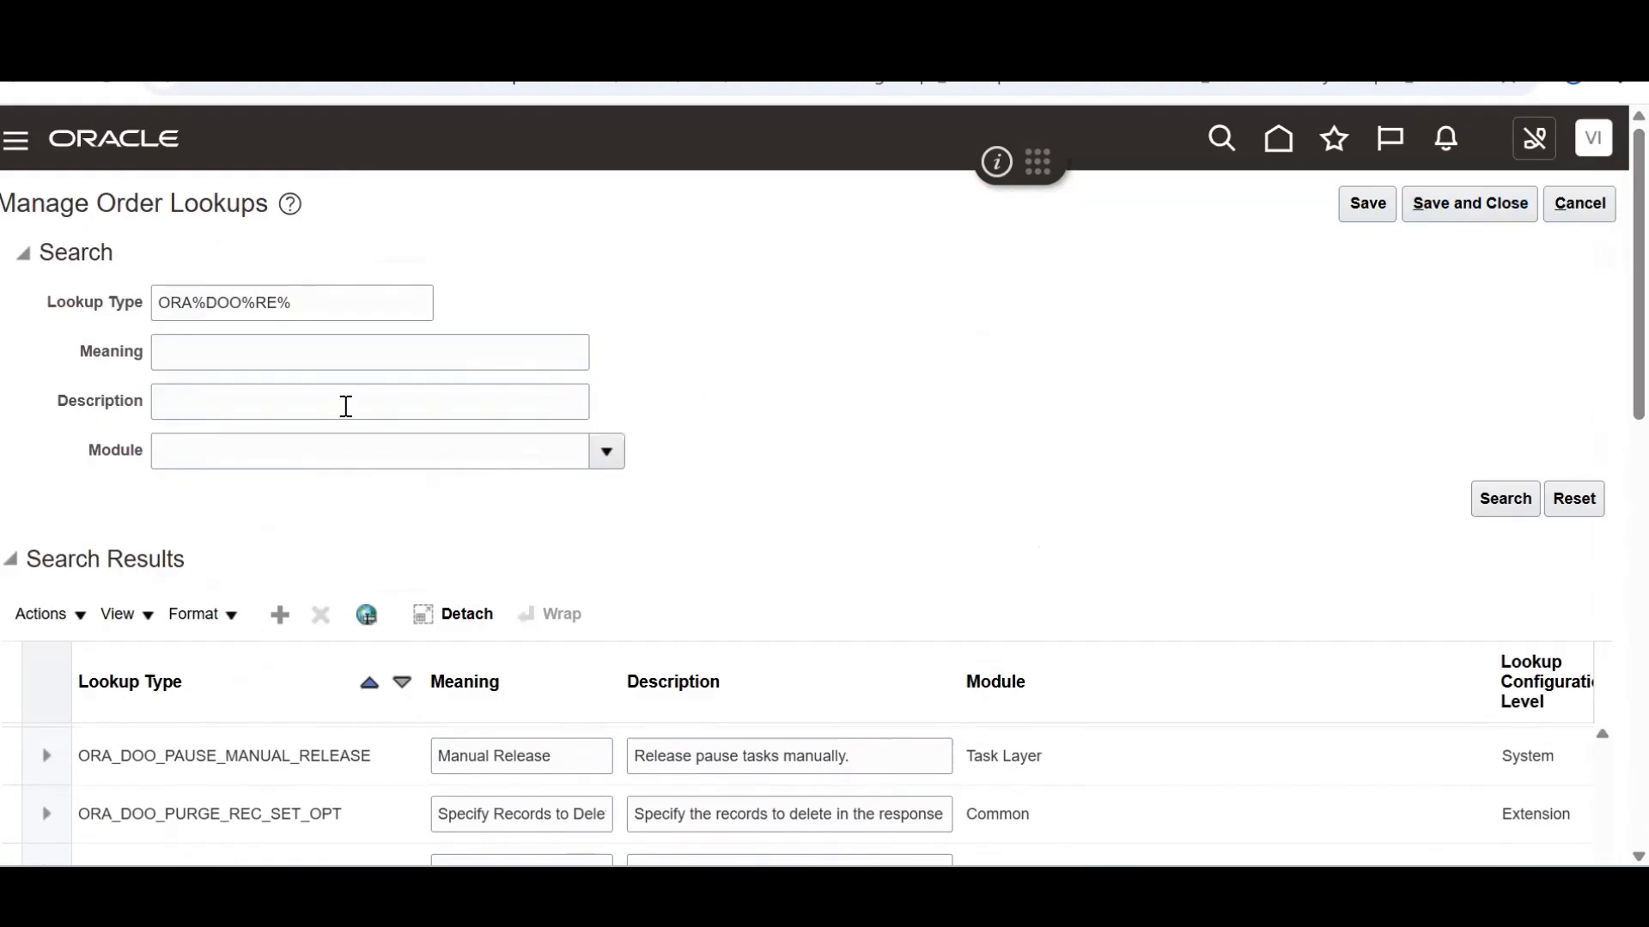
triple_click(333, 308)
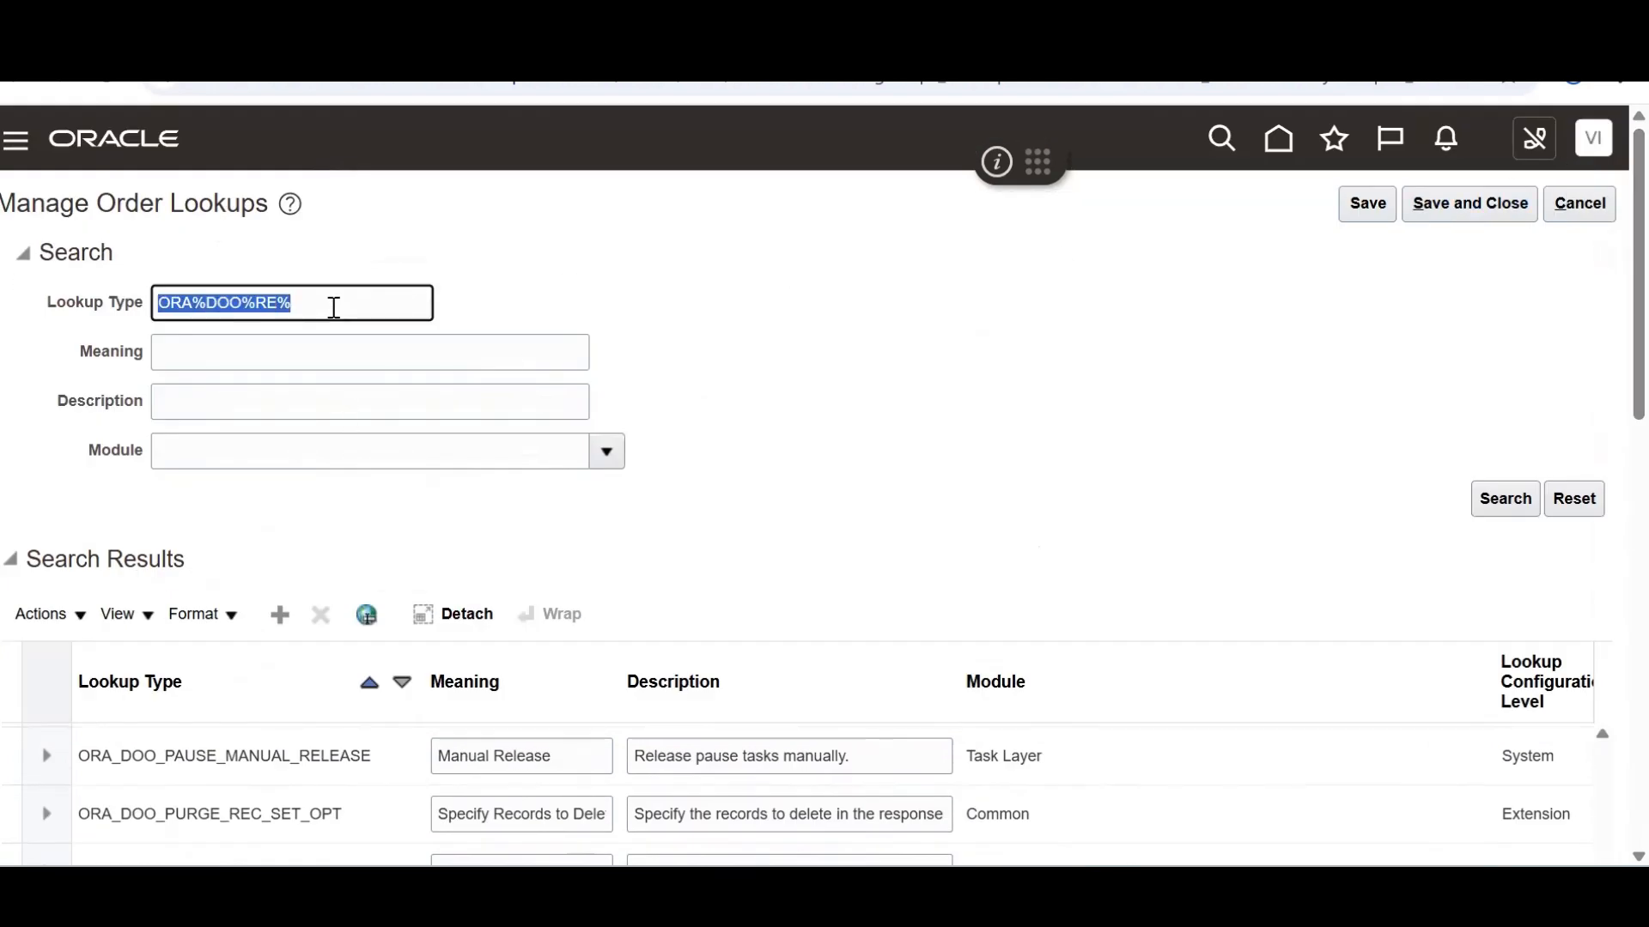
key("BackSpace")
key("ctrl+v")
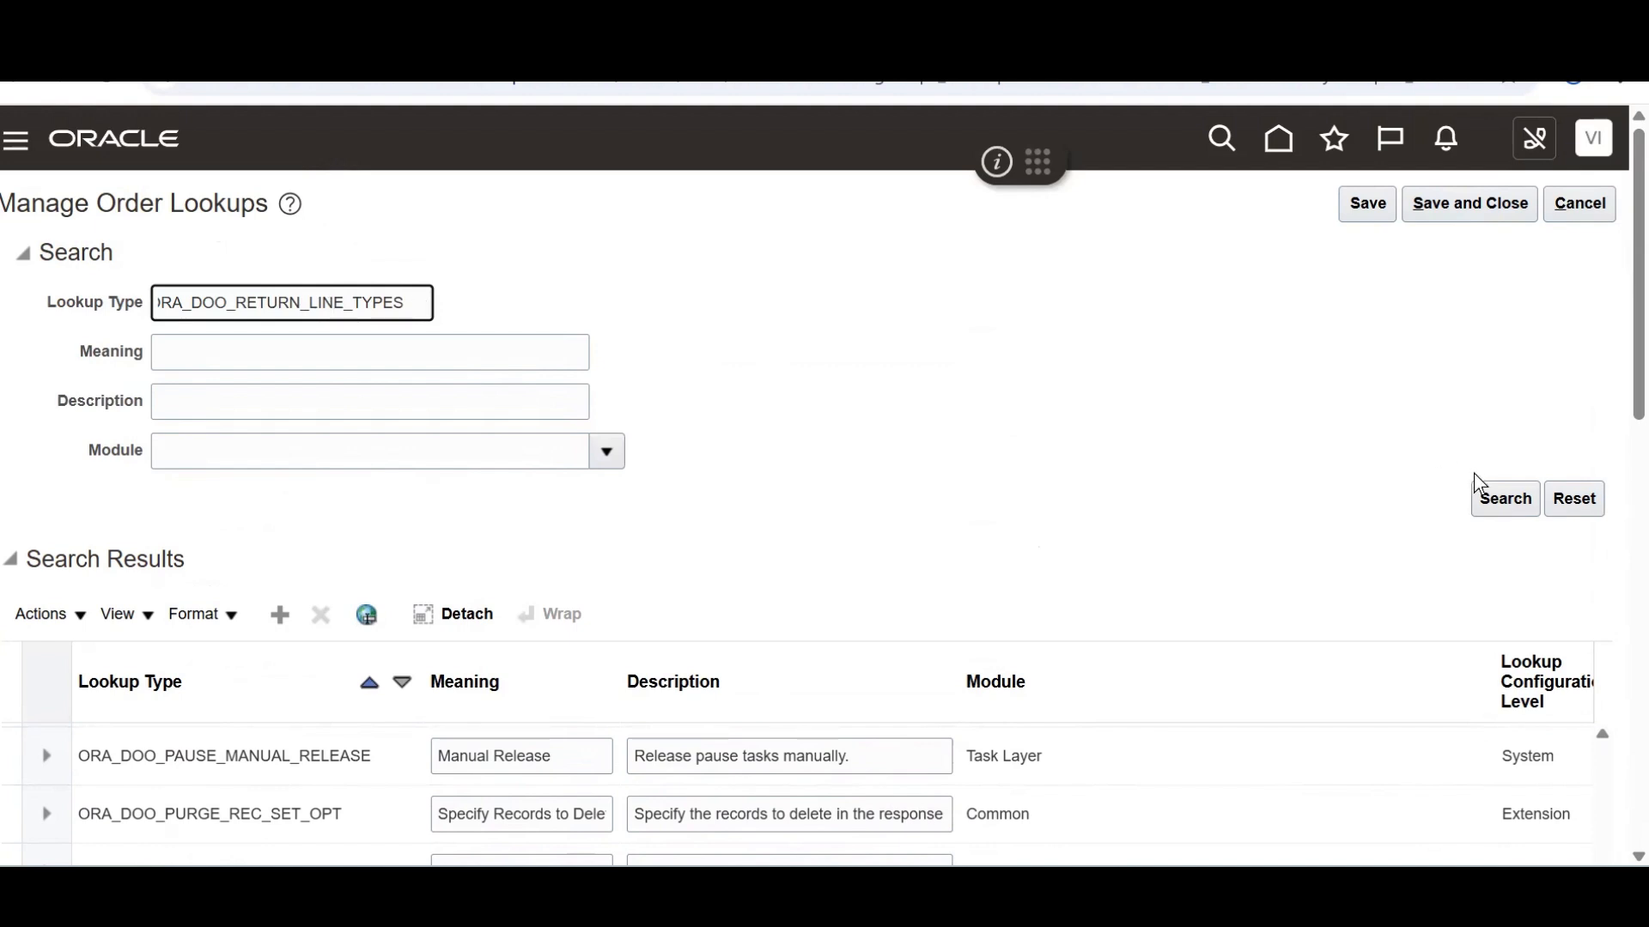
left_click(1505, 508)
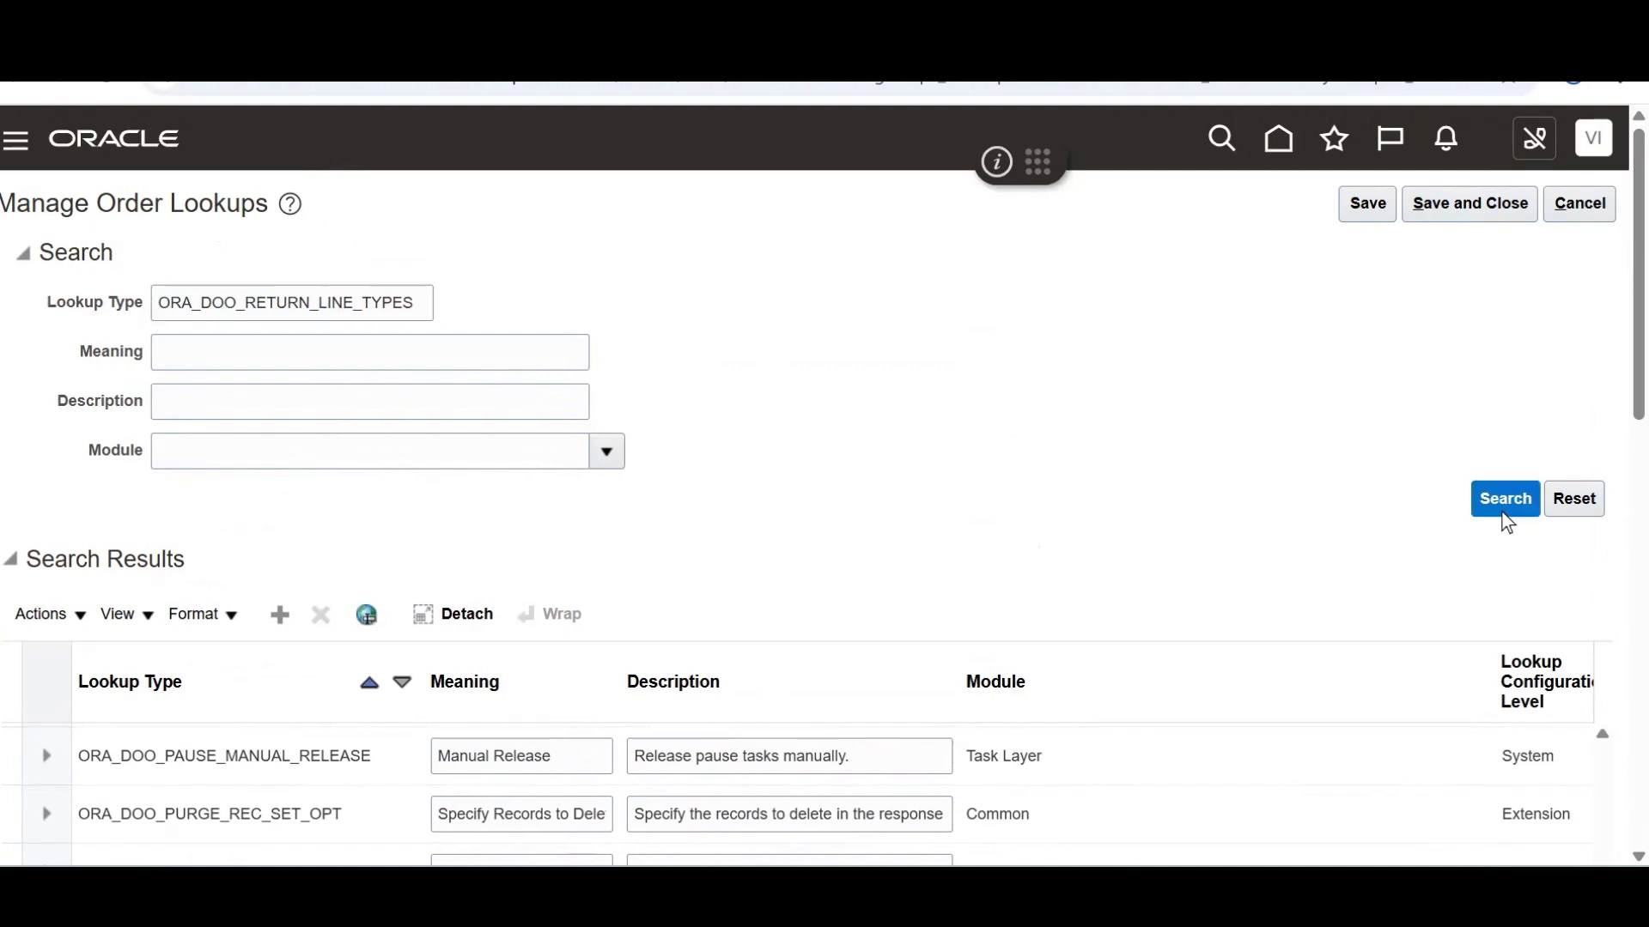
Copy the existing return meaning text and add a new lookup code 'ABC Return Line'
scroll(1574, 430, "down", 6)
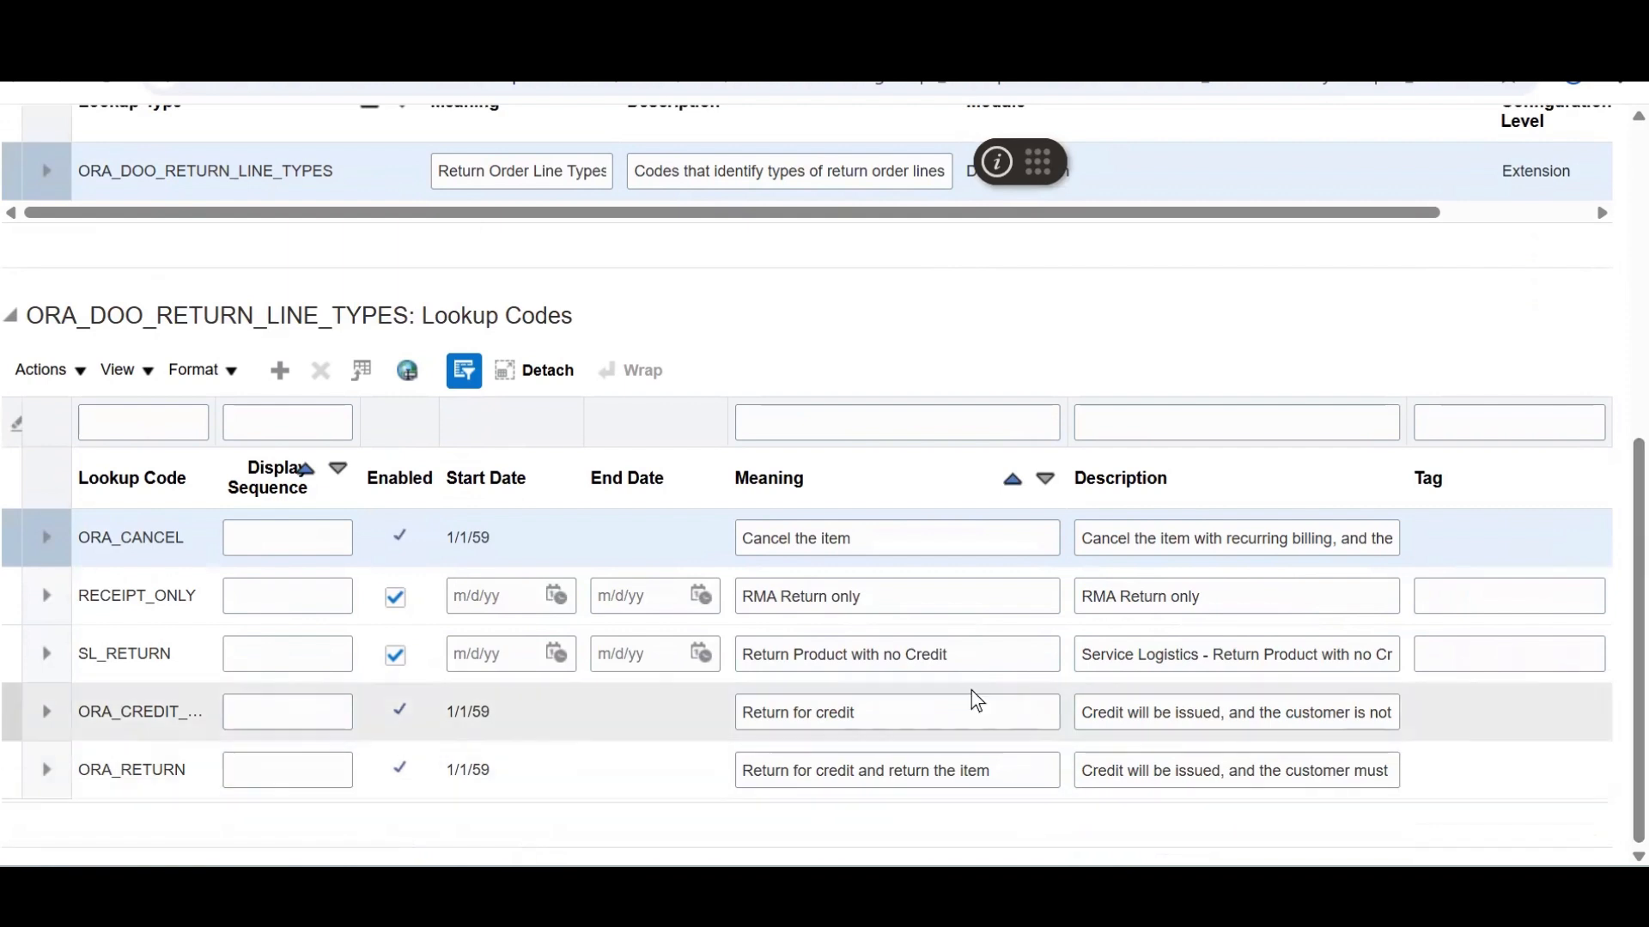
left_click_drag(1001, 769, 718, 794)
key("ctrl+c")
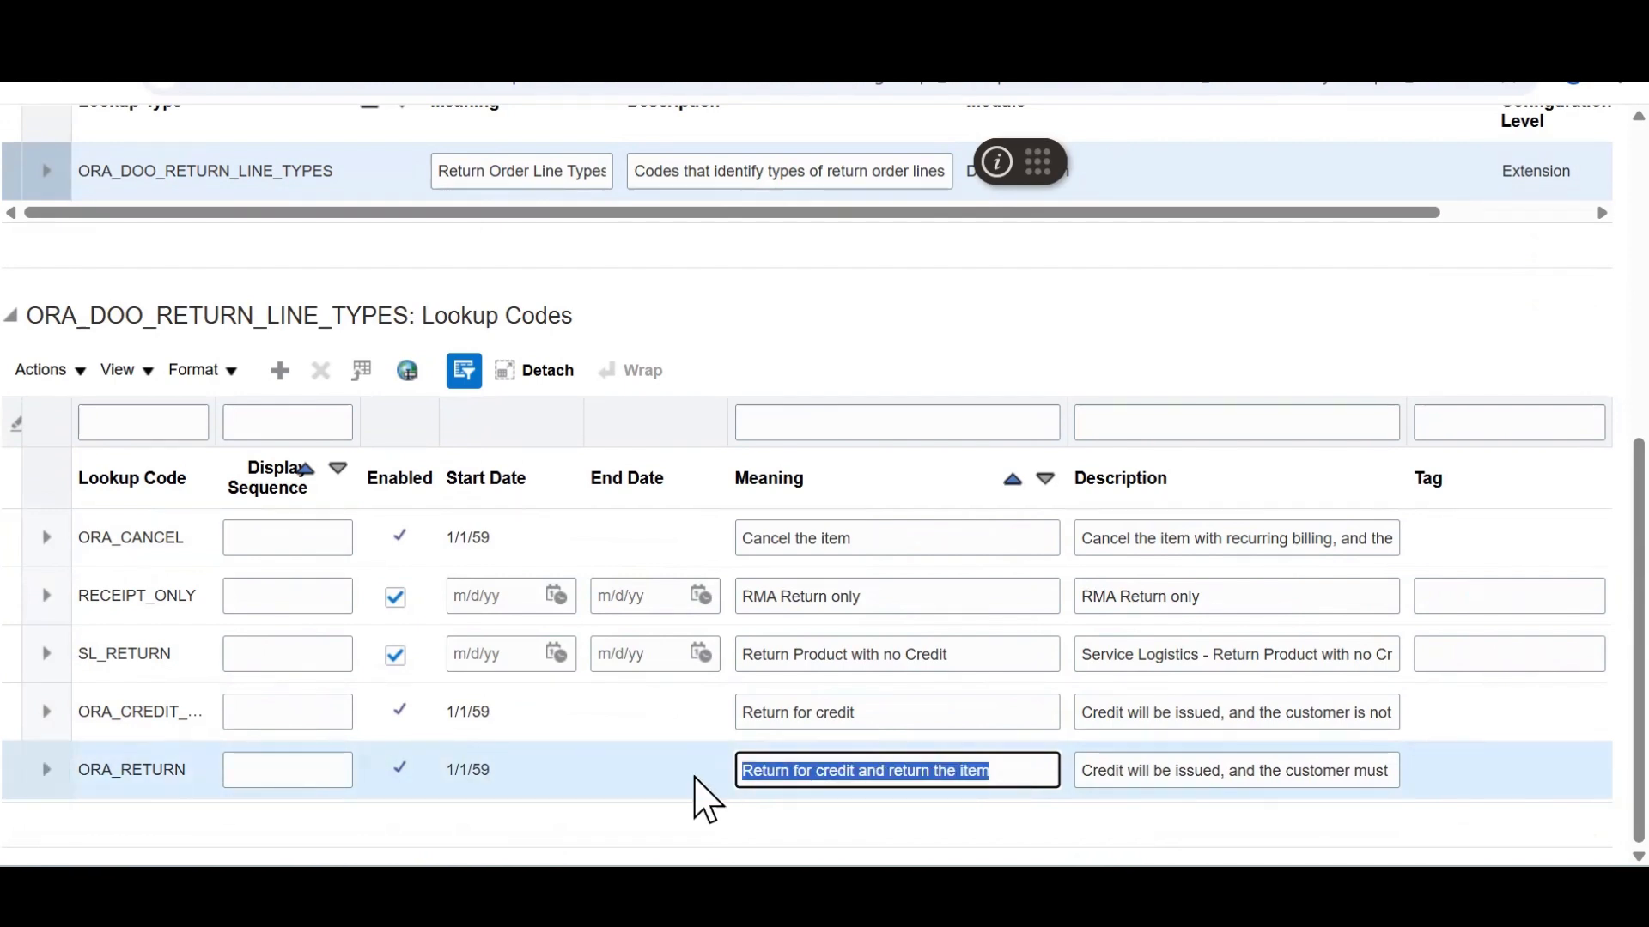
left_click(275, 371)
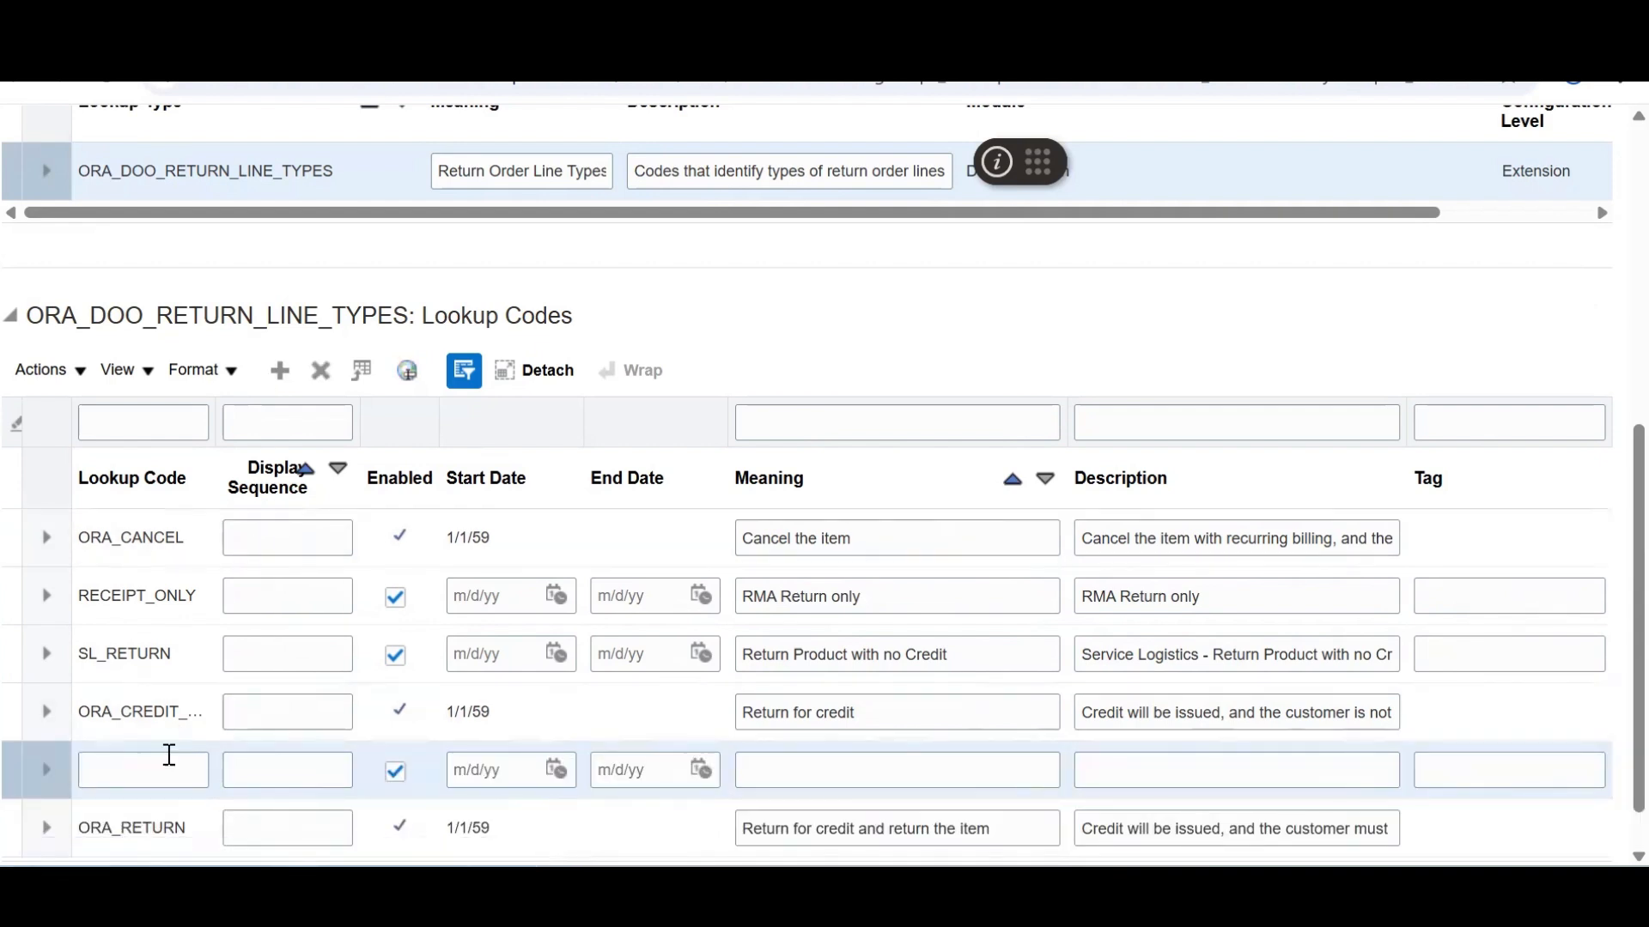
left_click(169, 760)
type("ABC Retur")
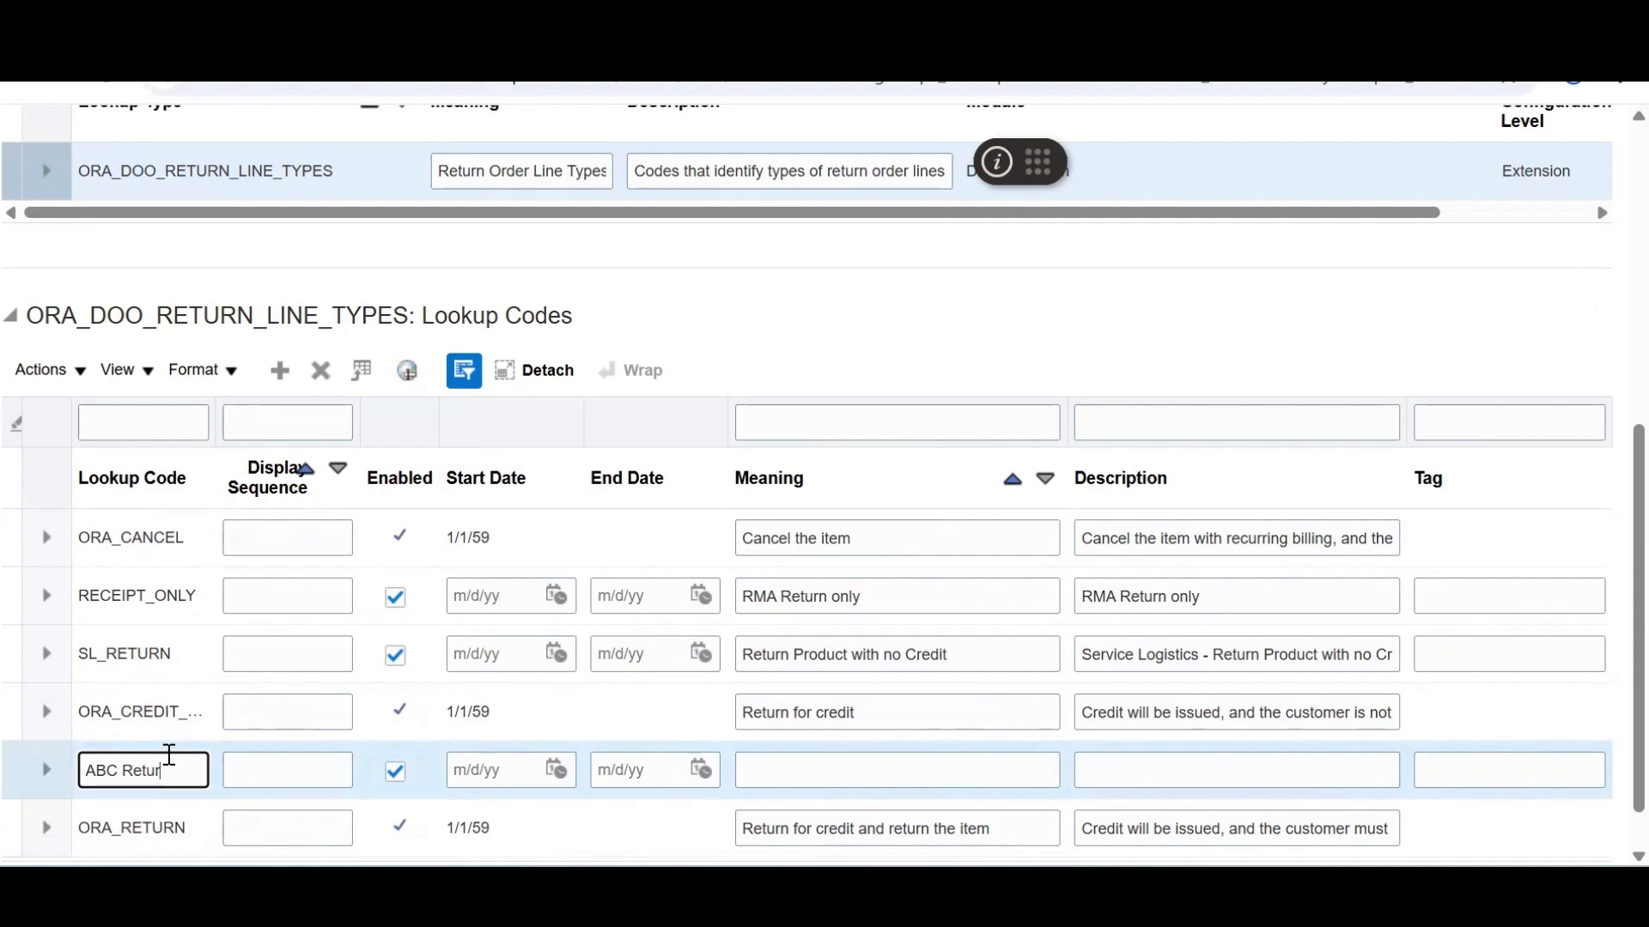
type("n Line")
Set meaning and description to 'ABC Return for credit and return the item' and save
left_click(824, 780)
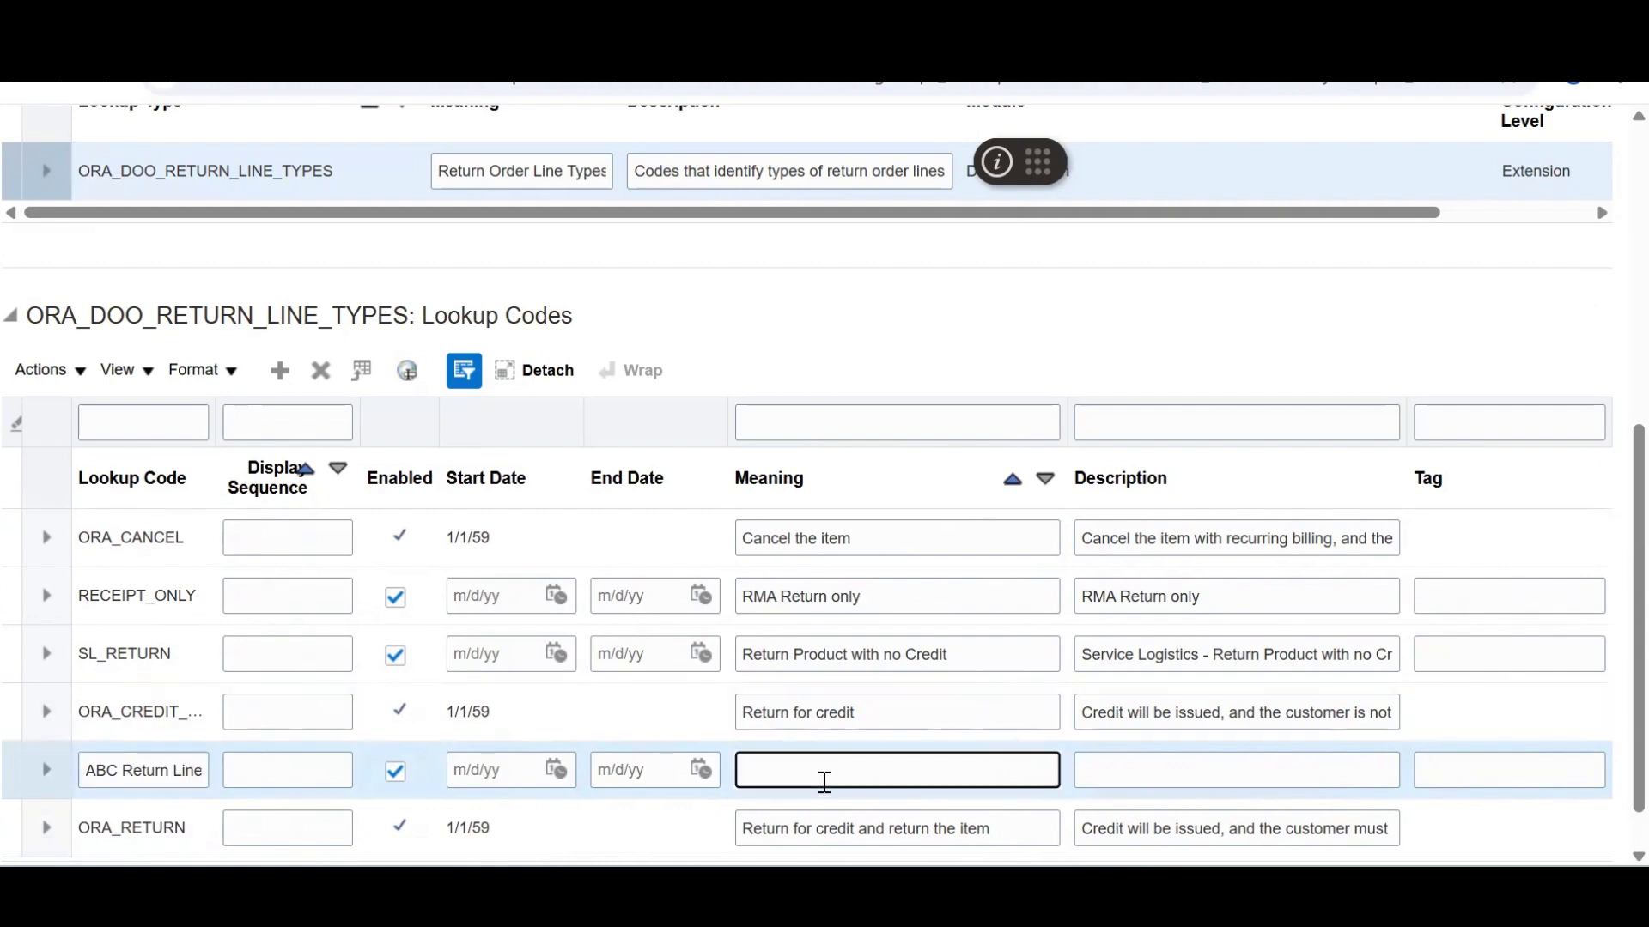
type("ABC")
key("ctrl+v")
key("Tab")
type("AB")
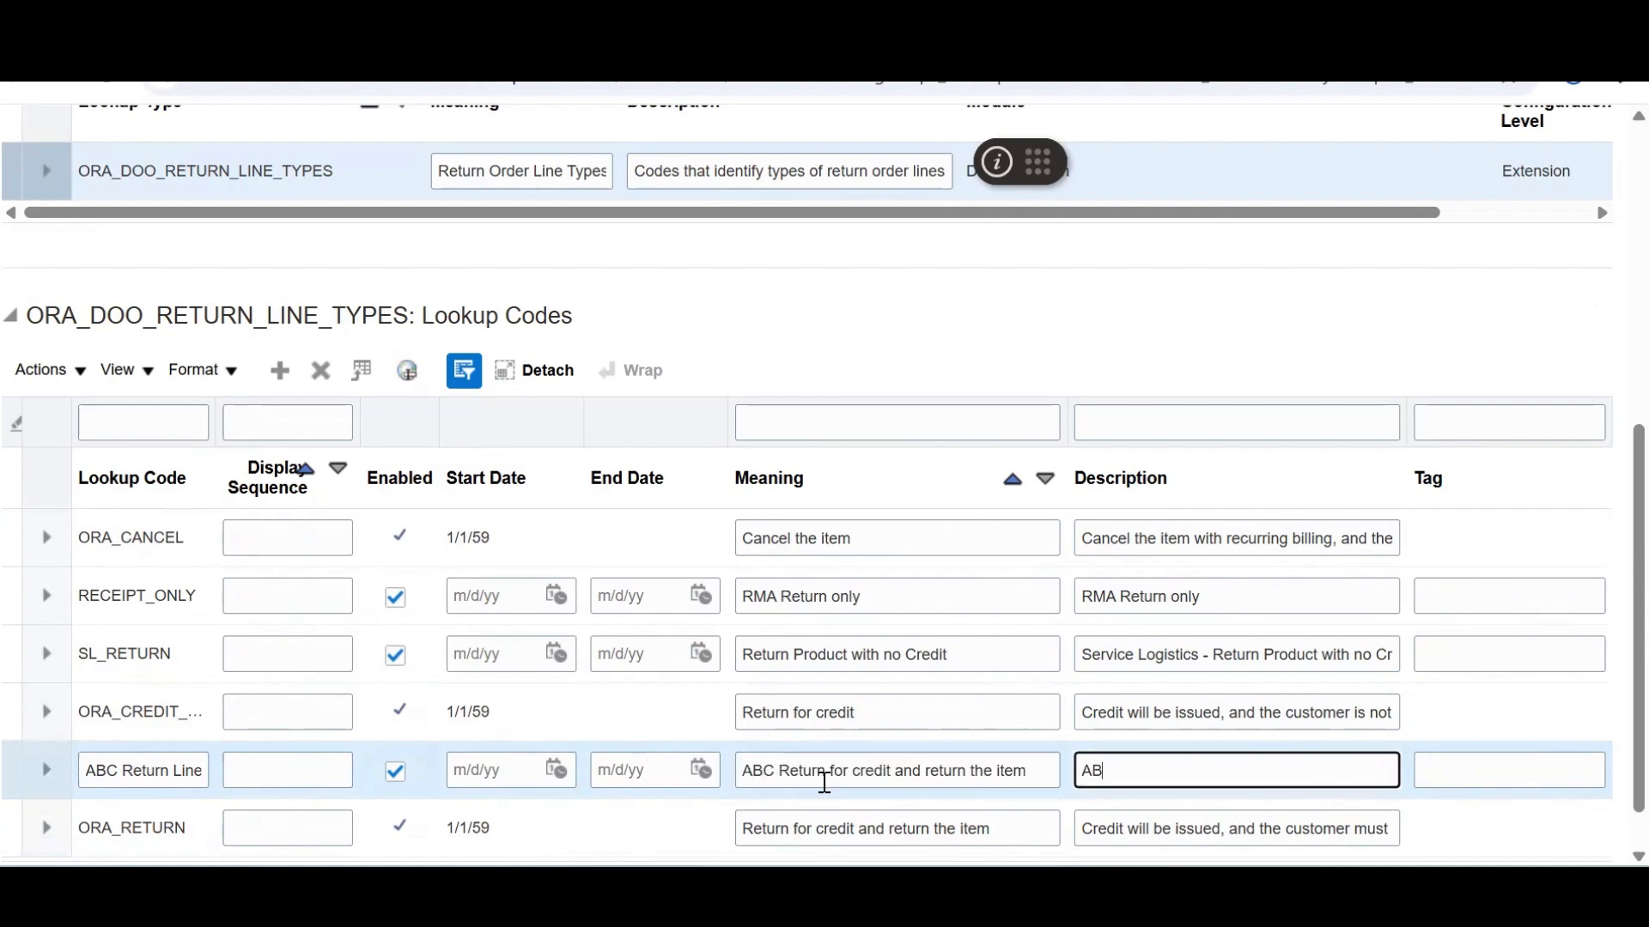
type("C")
key("ctrl+v")
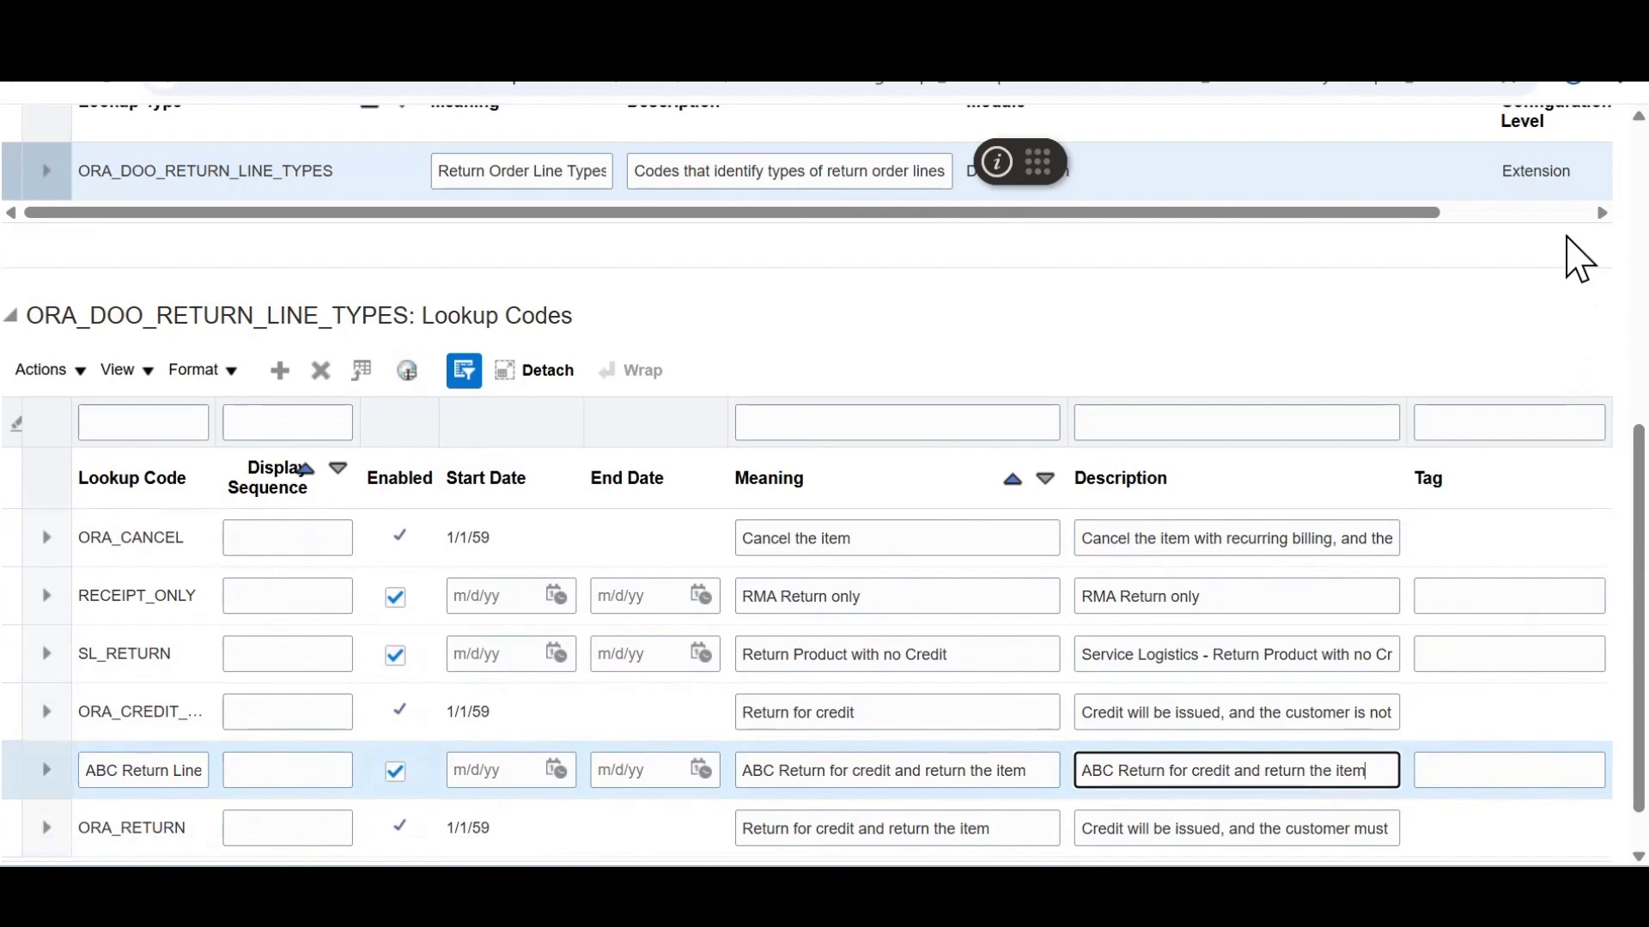
scroll(1579, 257, "up", 6)
left_click(1359, 215)
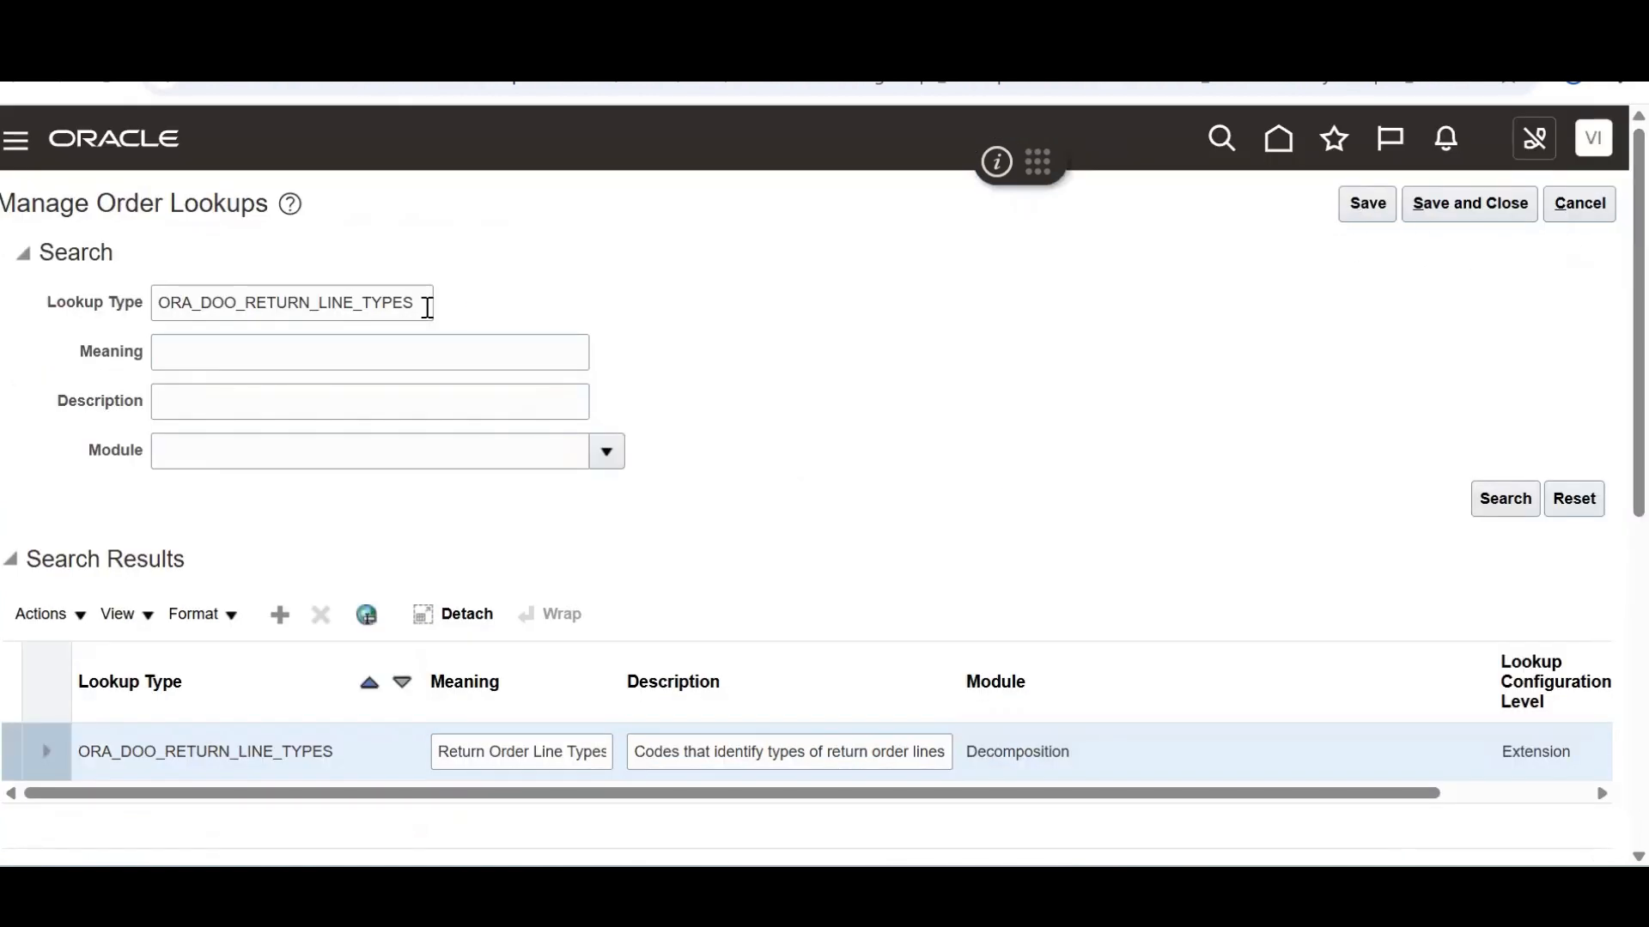
Search the lookups for the ORA_DOO_ORDER_TYPES lookup type
left_click_drag(423, 306, 149, 318)
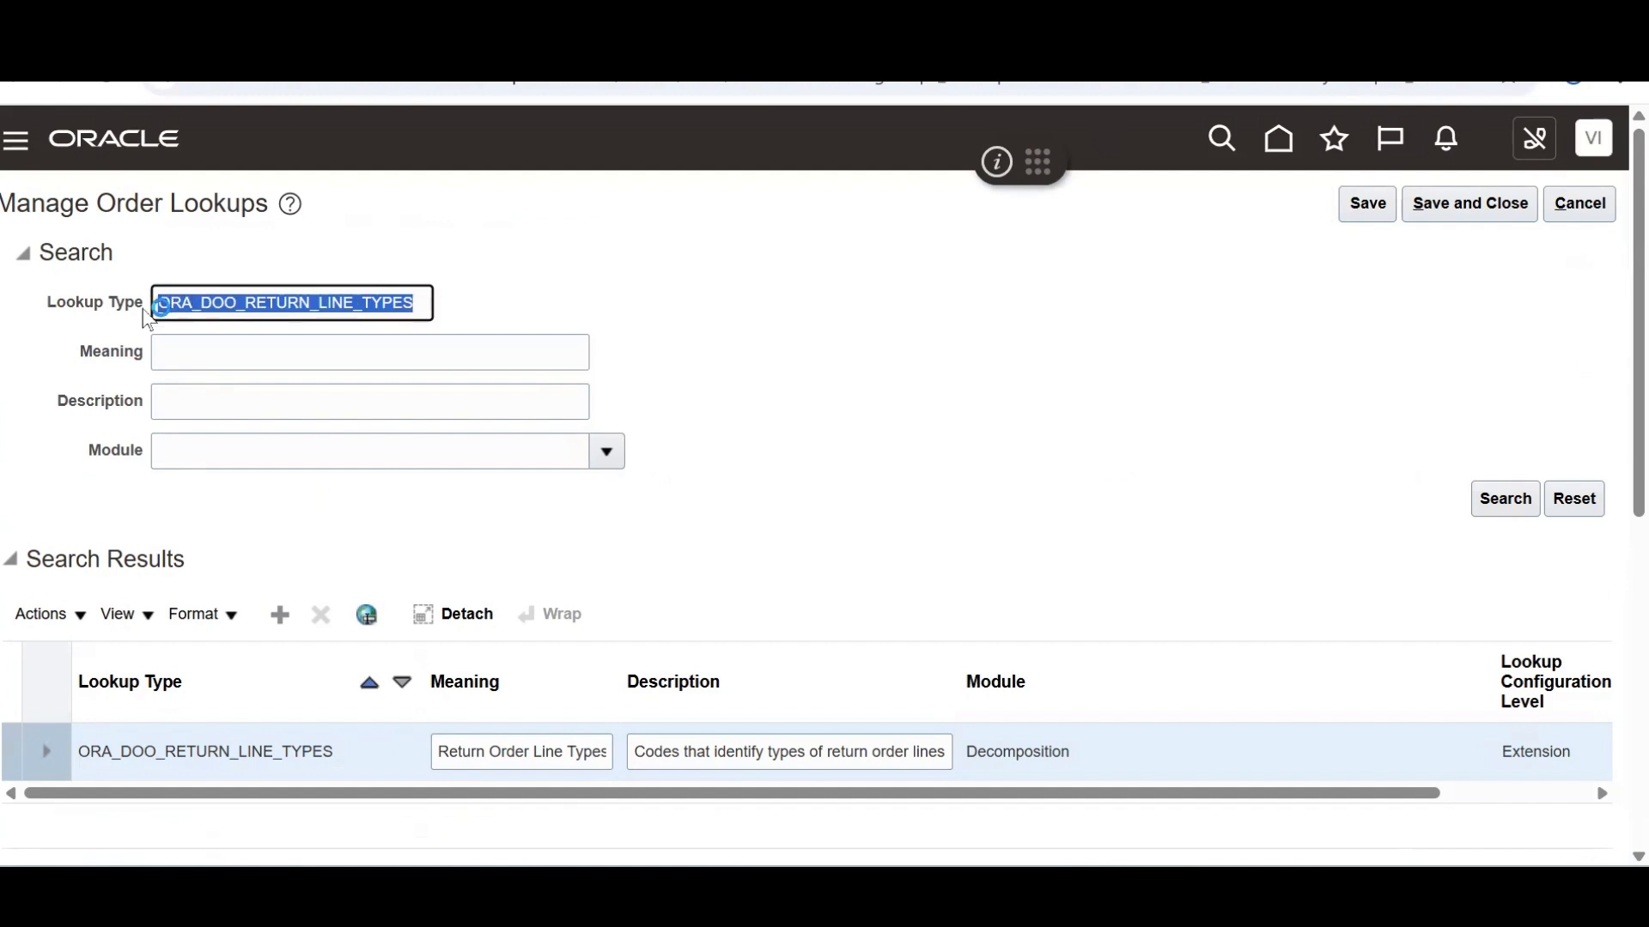
key("BackSpace")
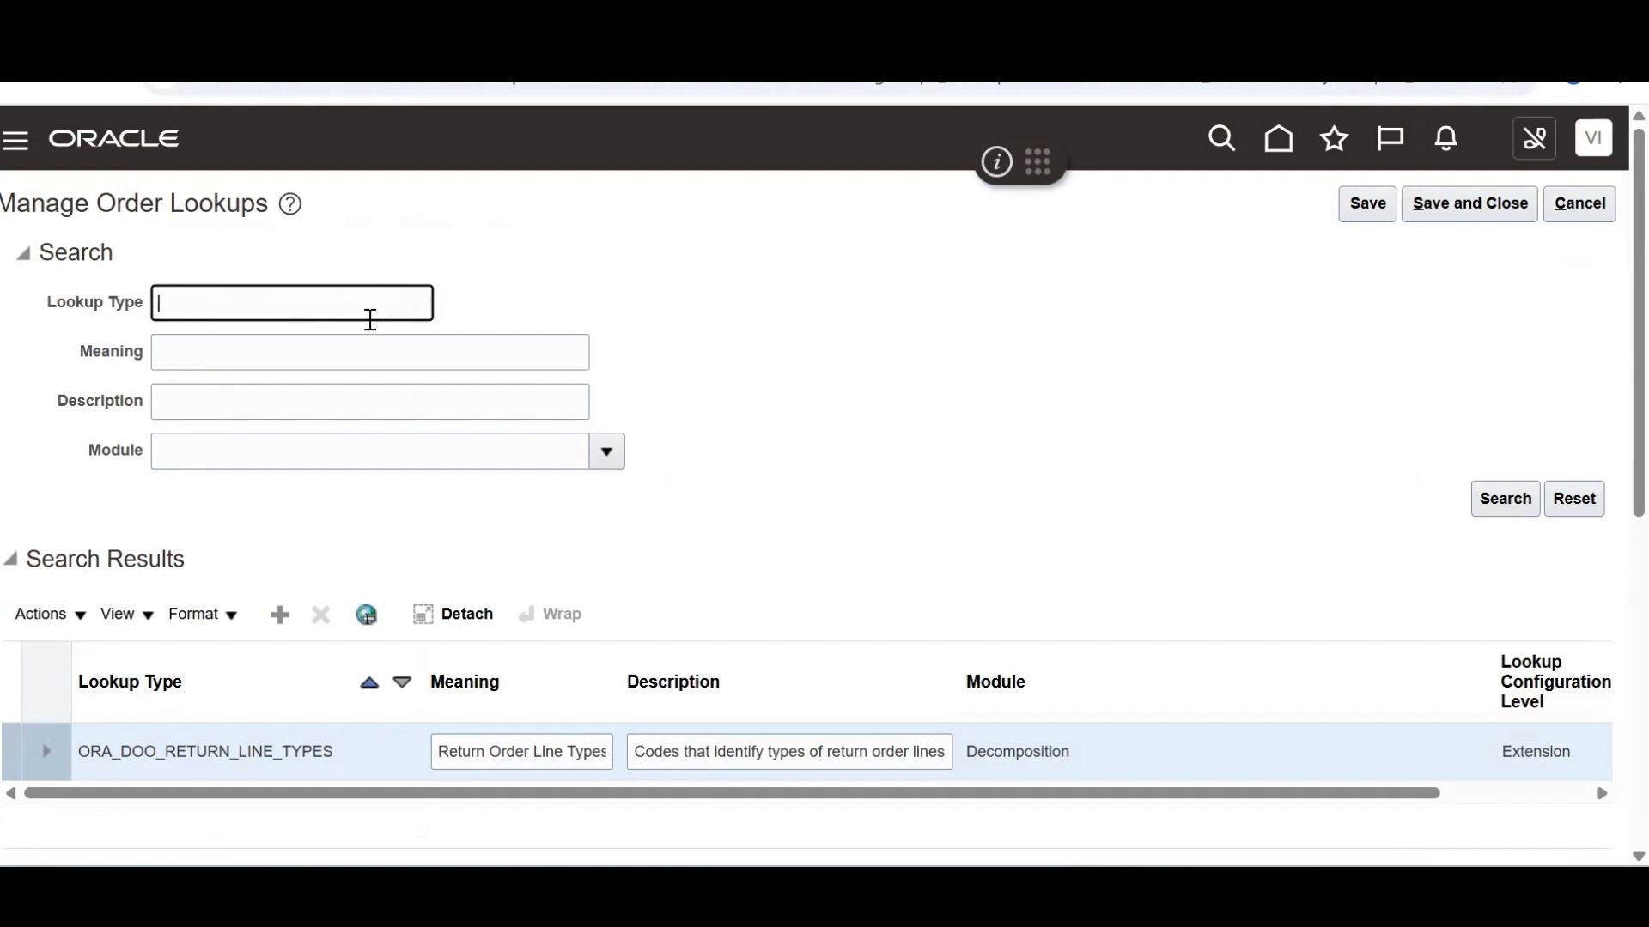
type("ORA_DOO_ORDER_TYPE")
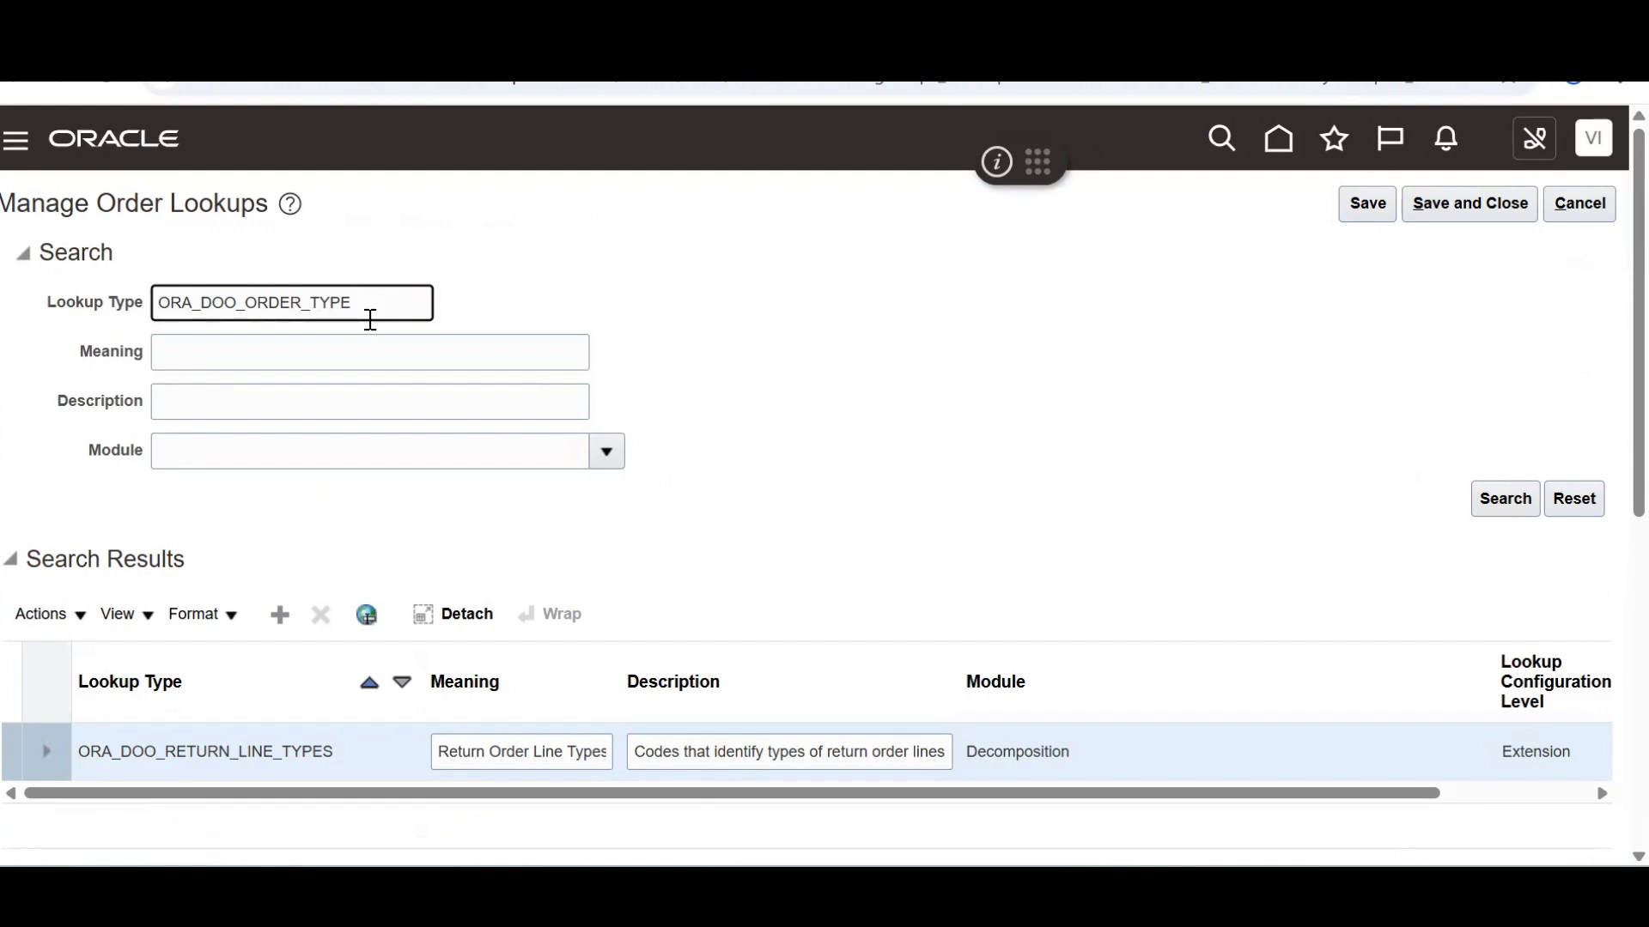
scroll(1611, 515, "down", 4)
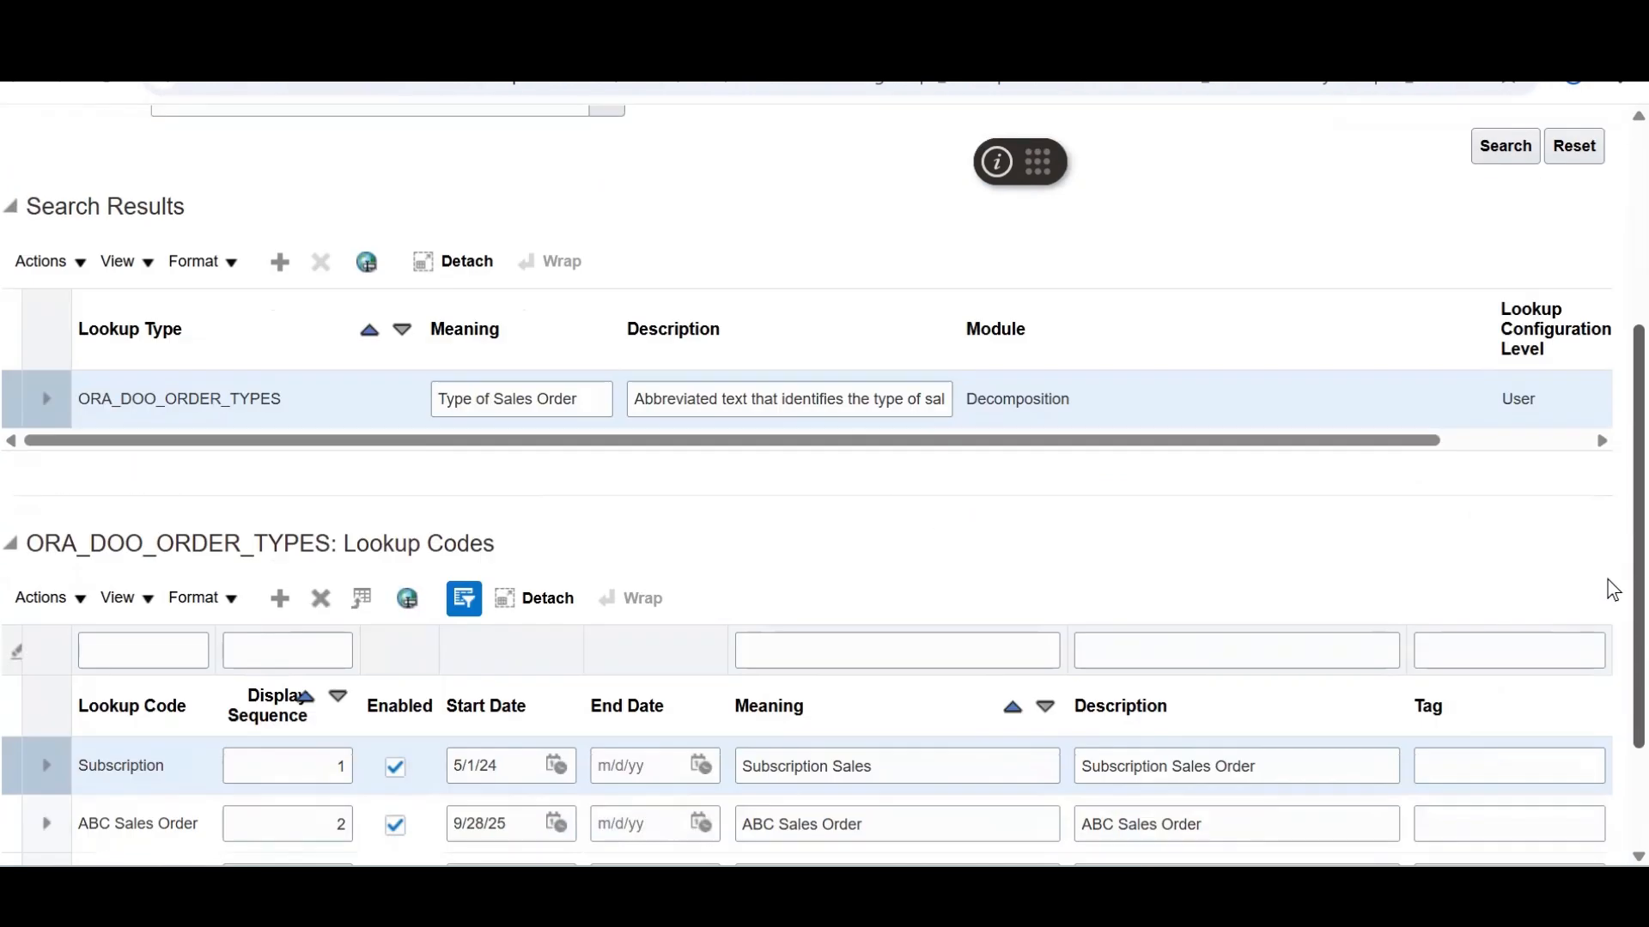
scroll(1611, 591, "down", 2)
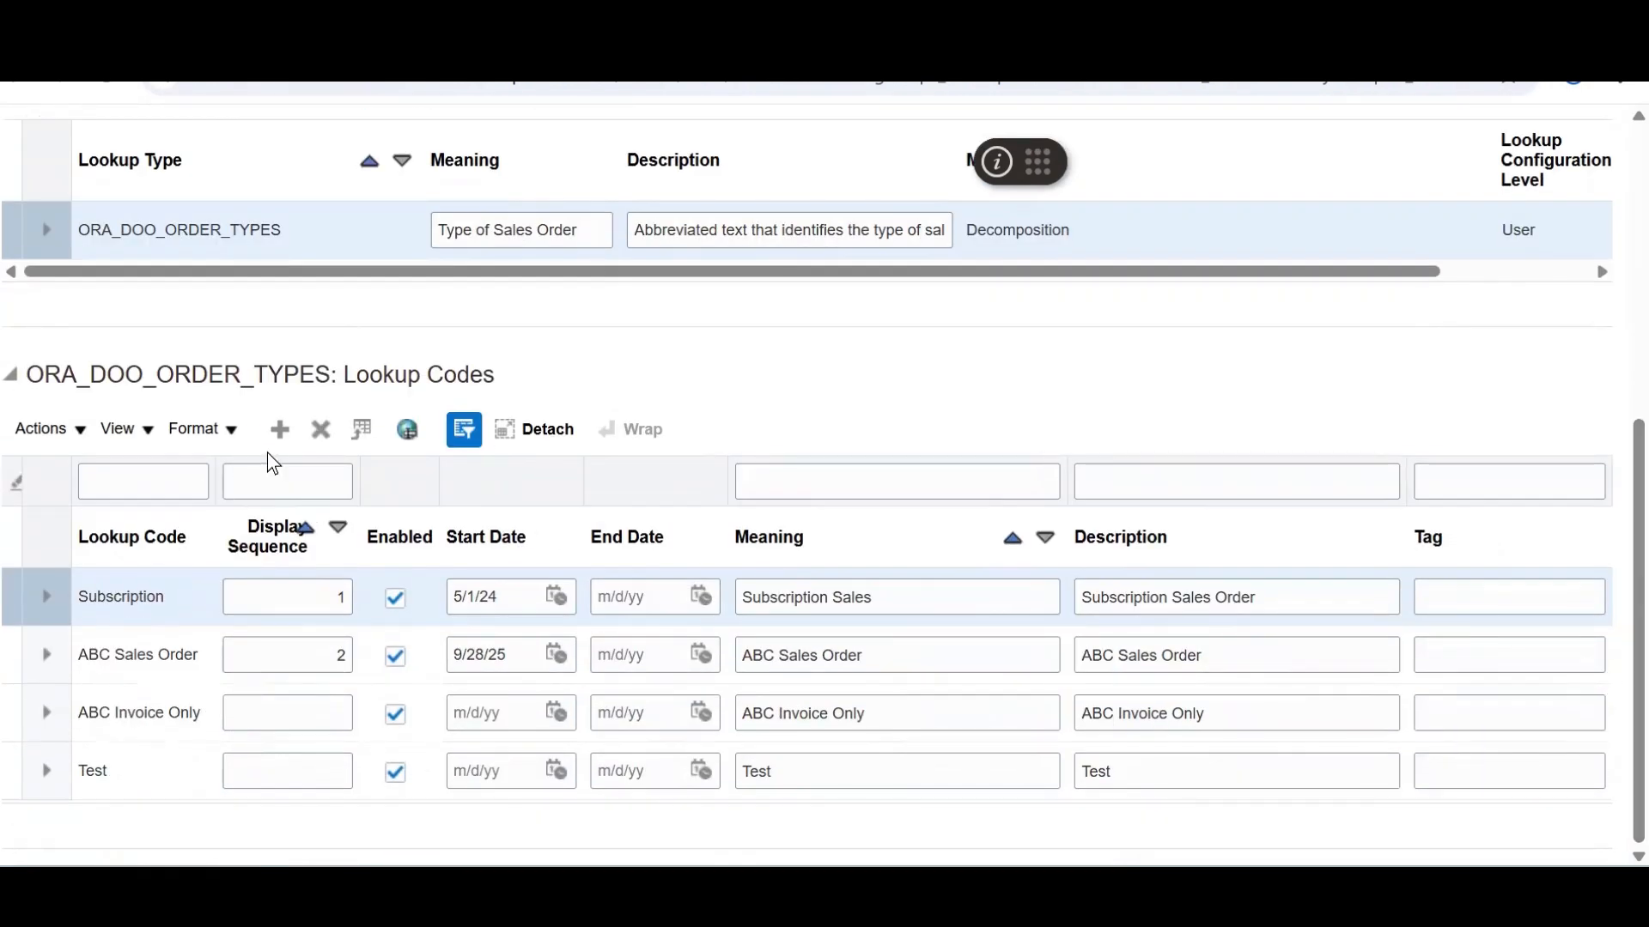
Add code ABC Returns with matching meaning and description, then save and close
left_click(277, 431)
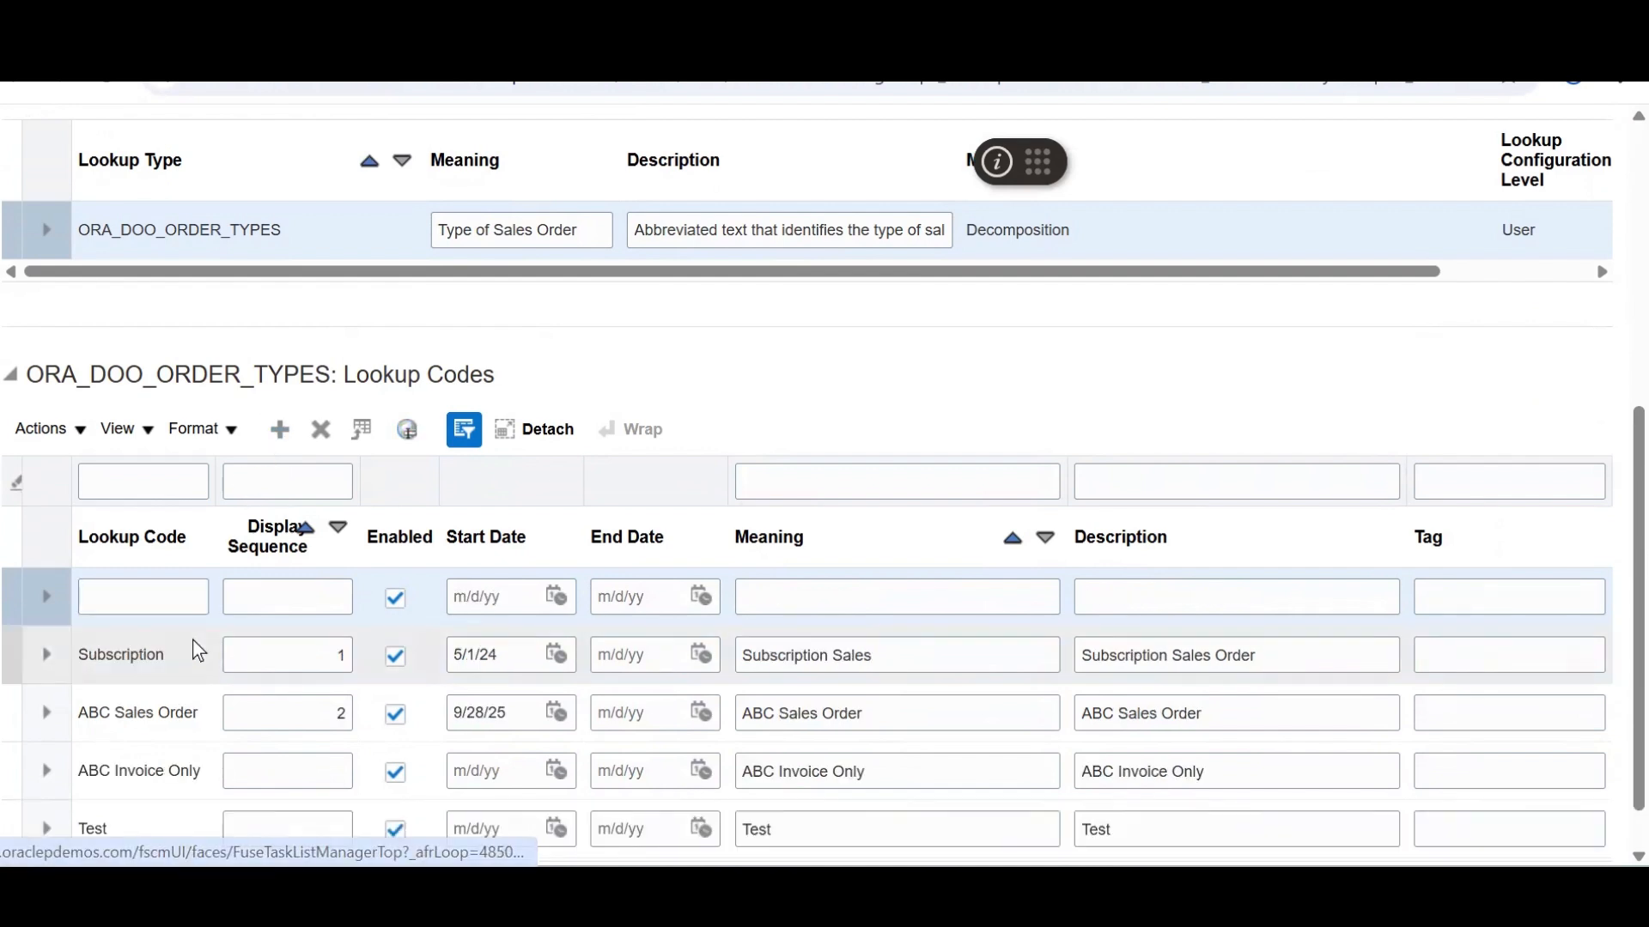
left_click(136, 599)
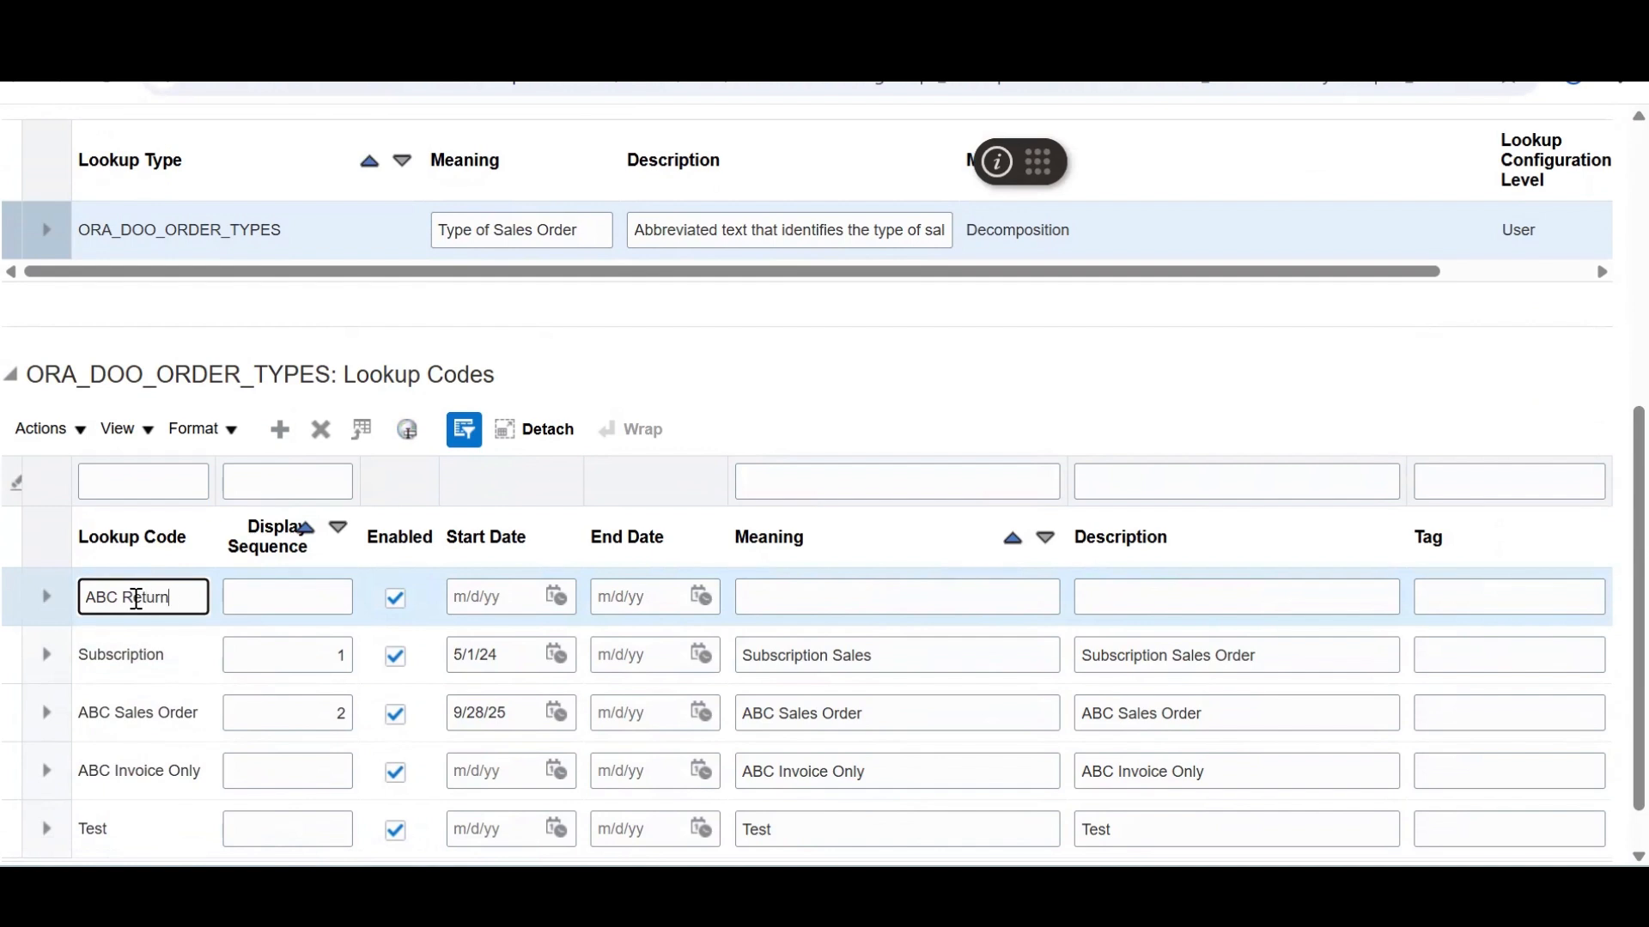
key("Tab")
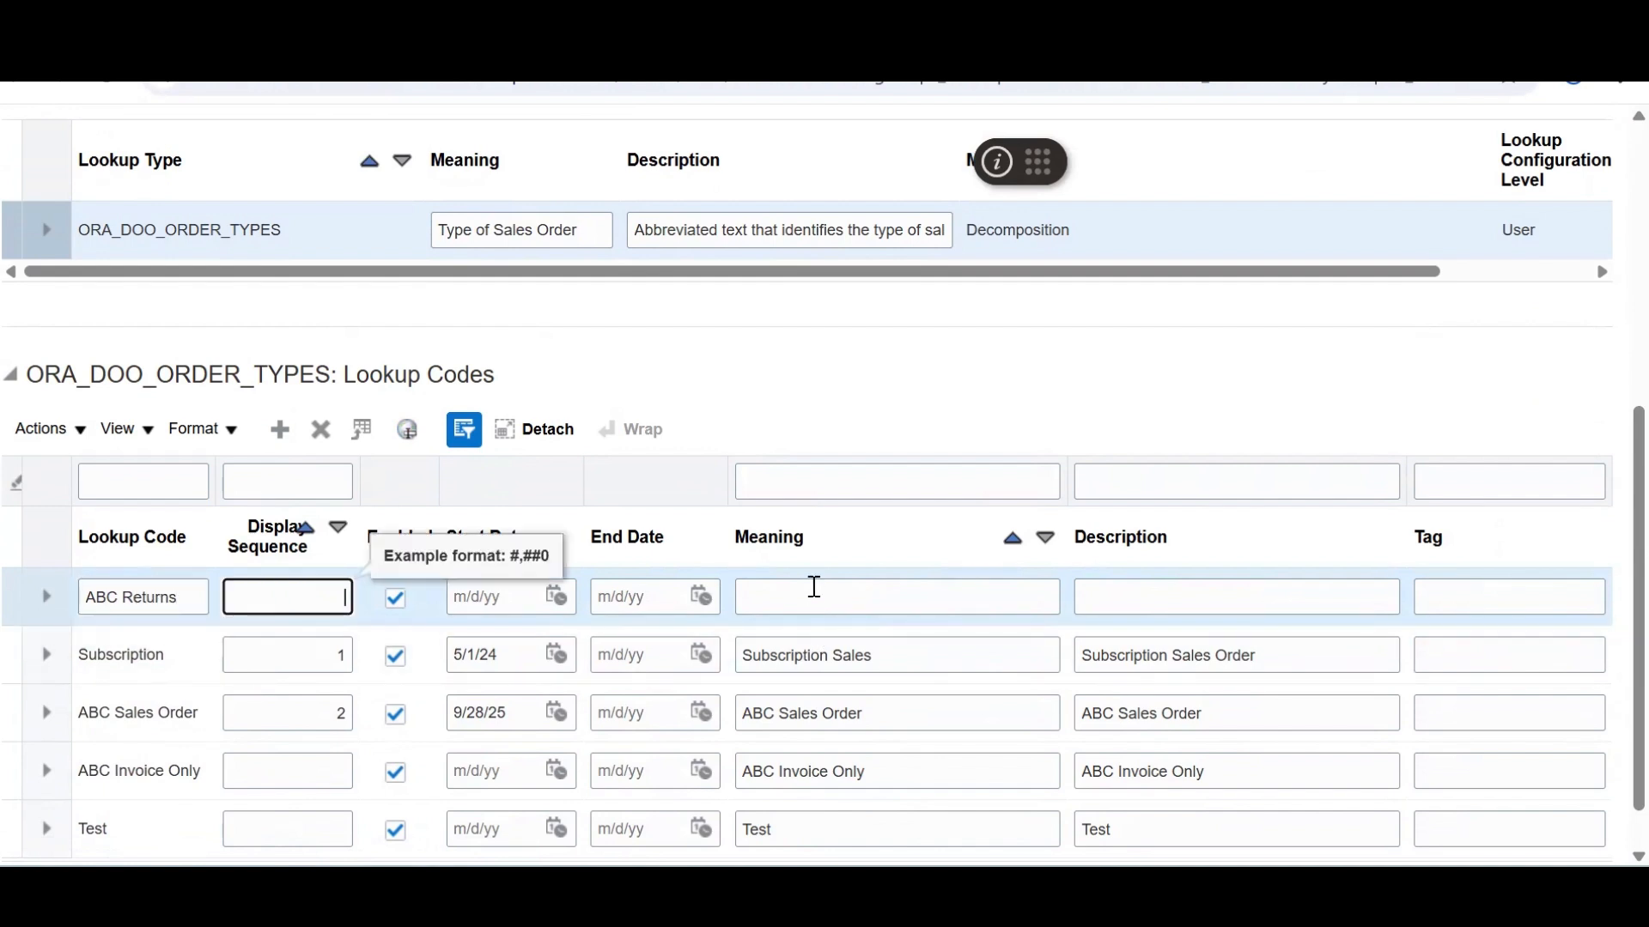
left_click(814, 587)
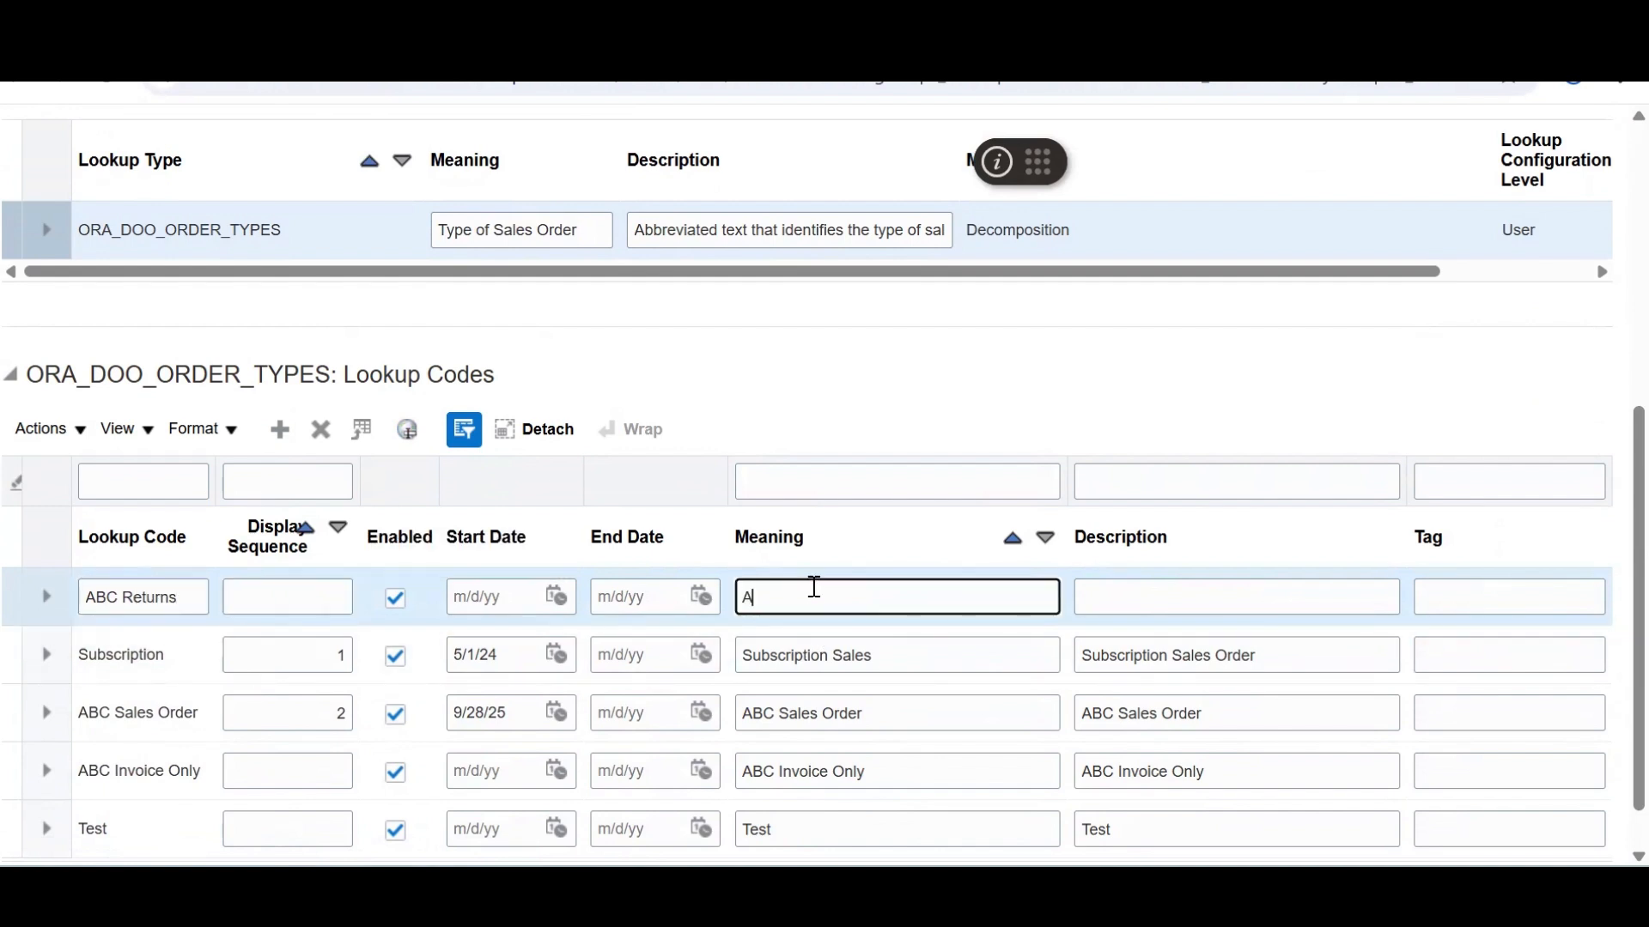
key("Tab")
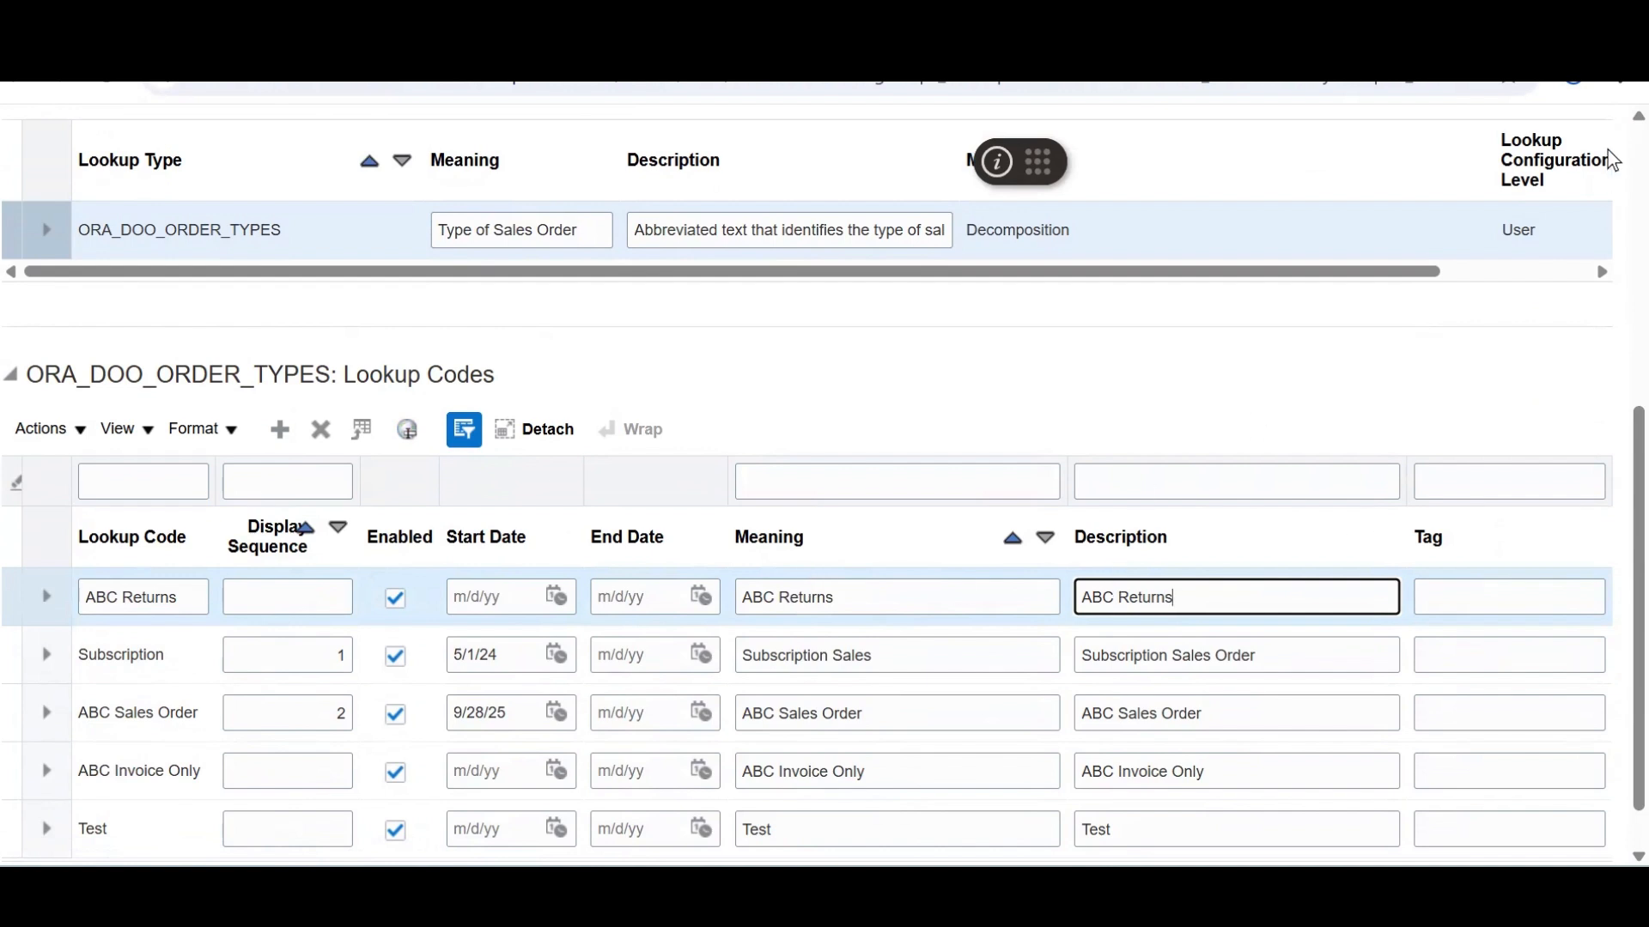
scroll(1613, 159, "up", 6)
left_click(1471, 206)
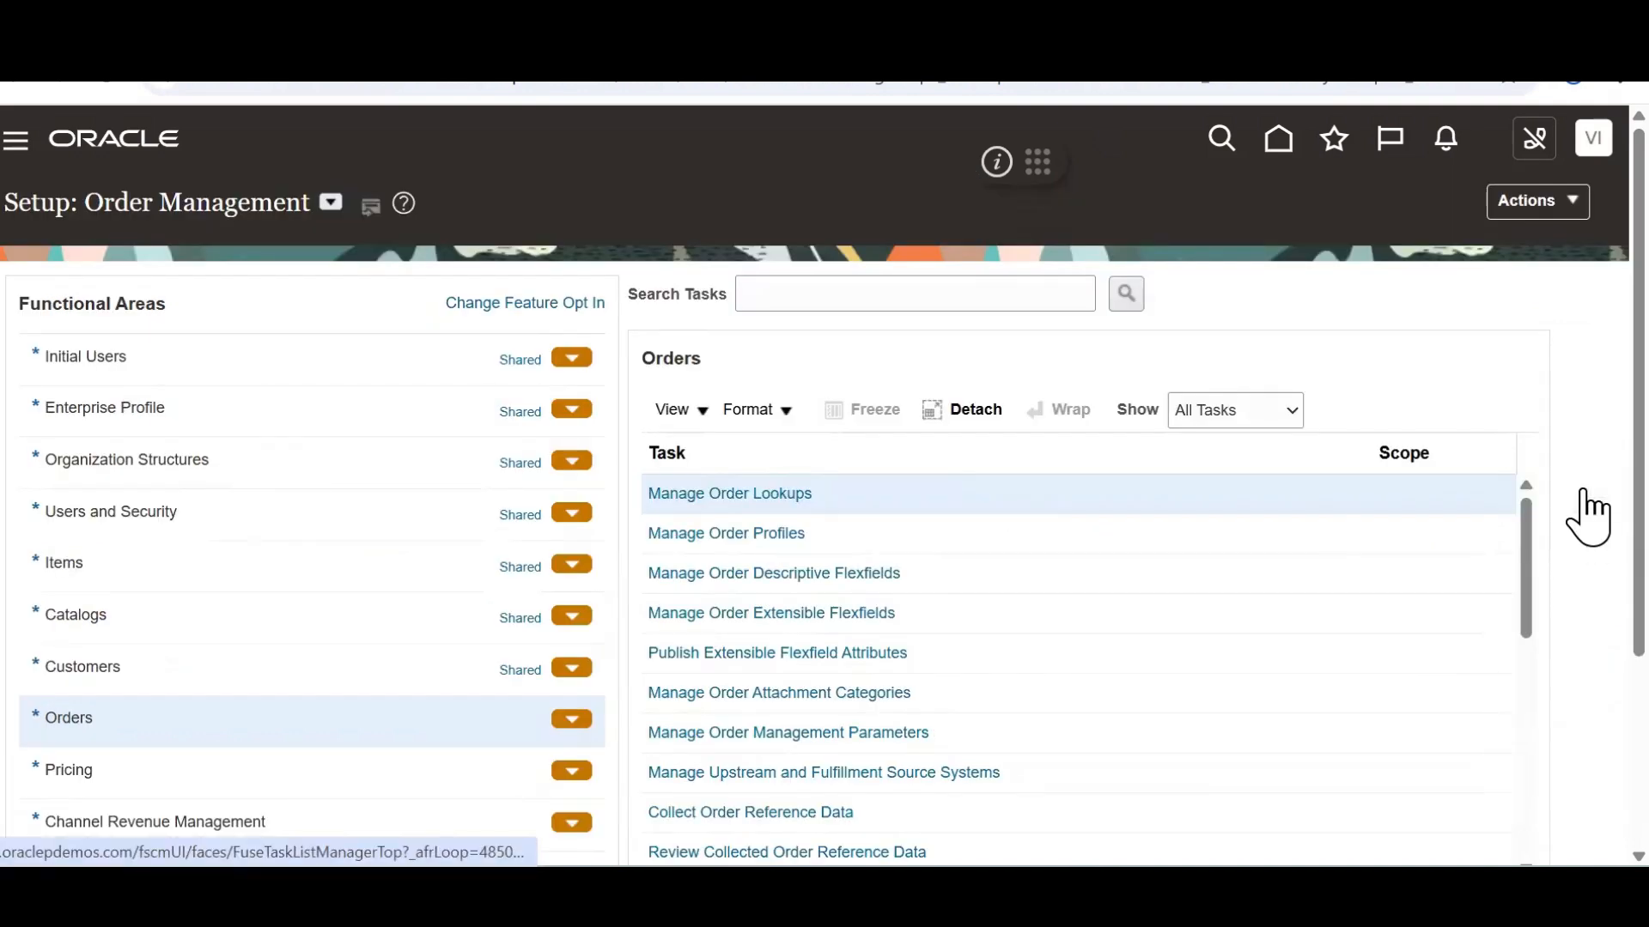
Search setup tasks for 'manage process ass' and launch Manage Process Assignment Rules for Sales Orders
left_click(1587, 491)
left_click(1439, 569)
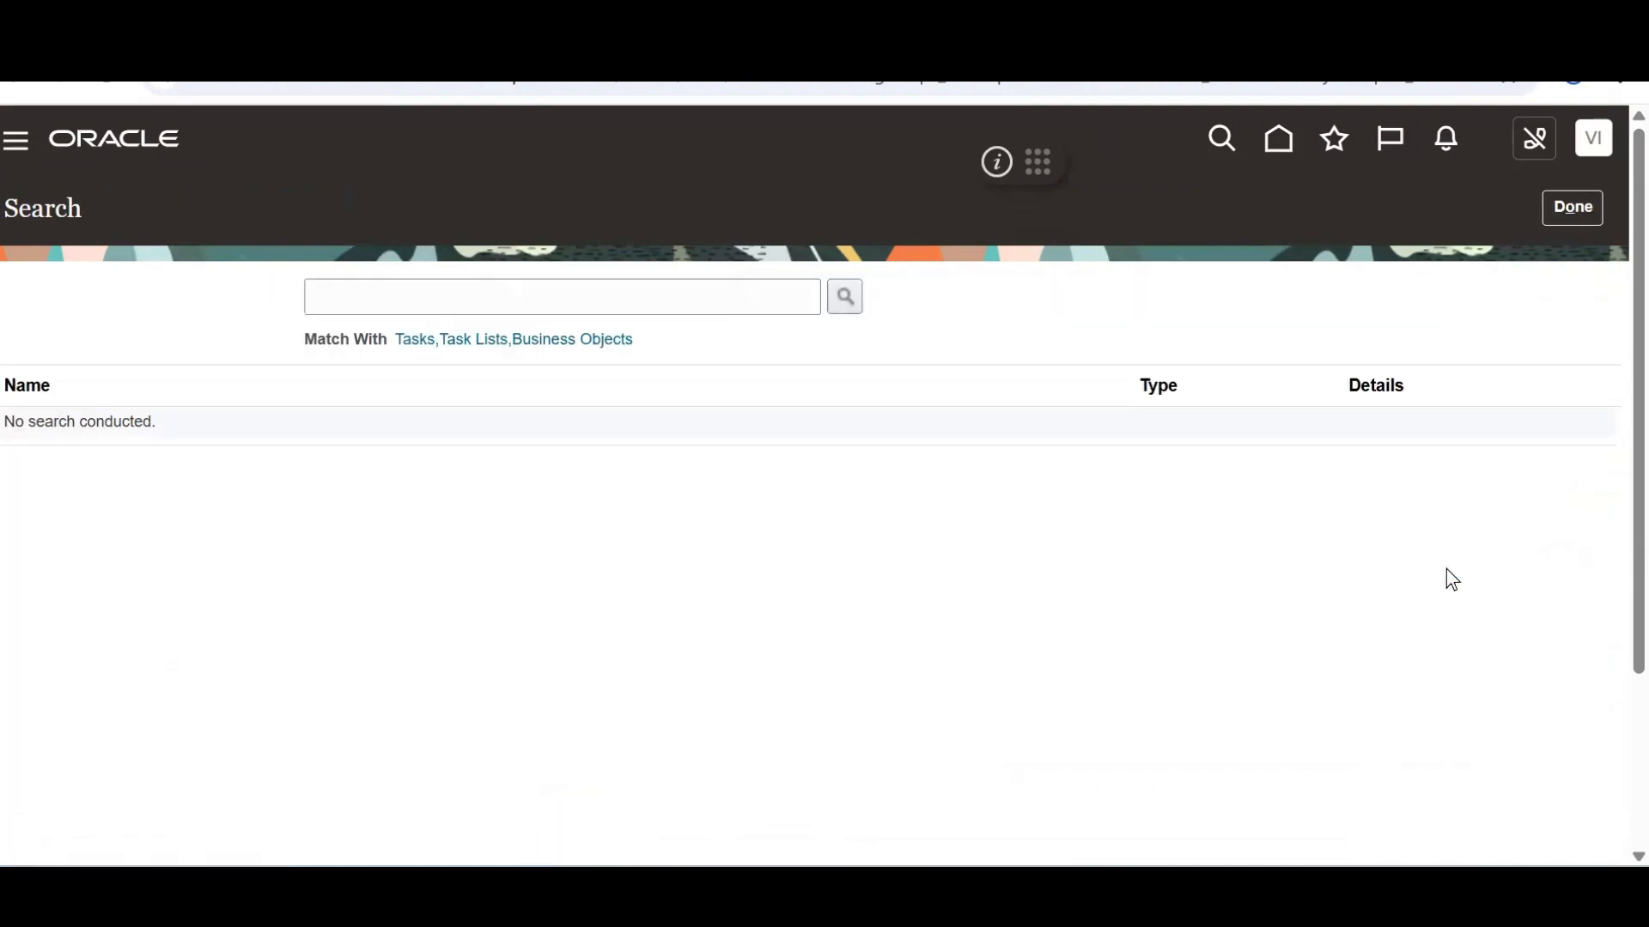
left_click(496, 299)
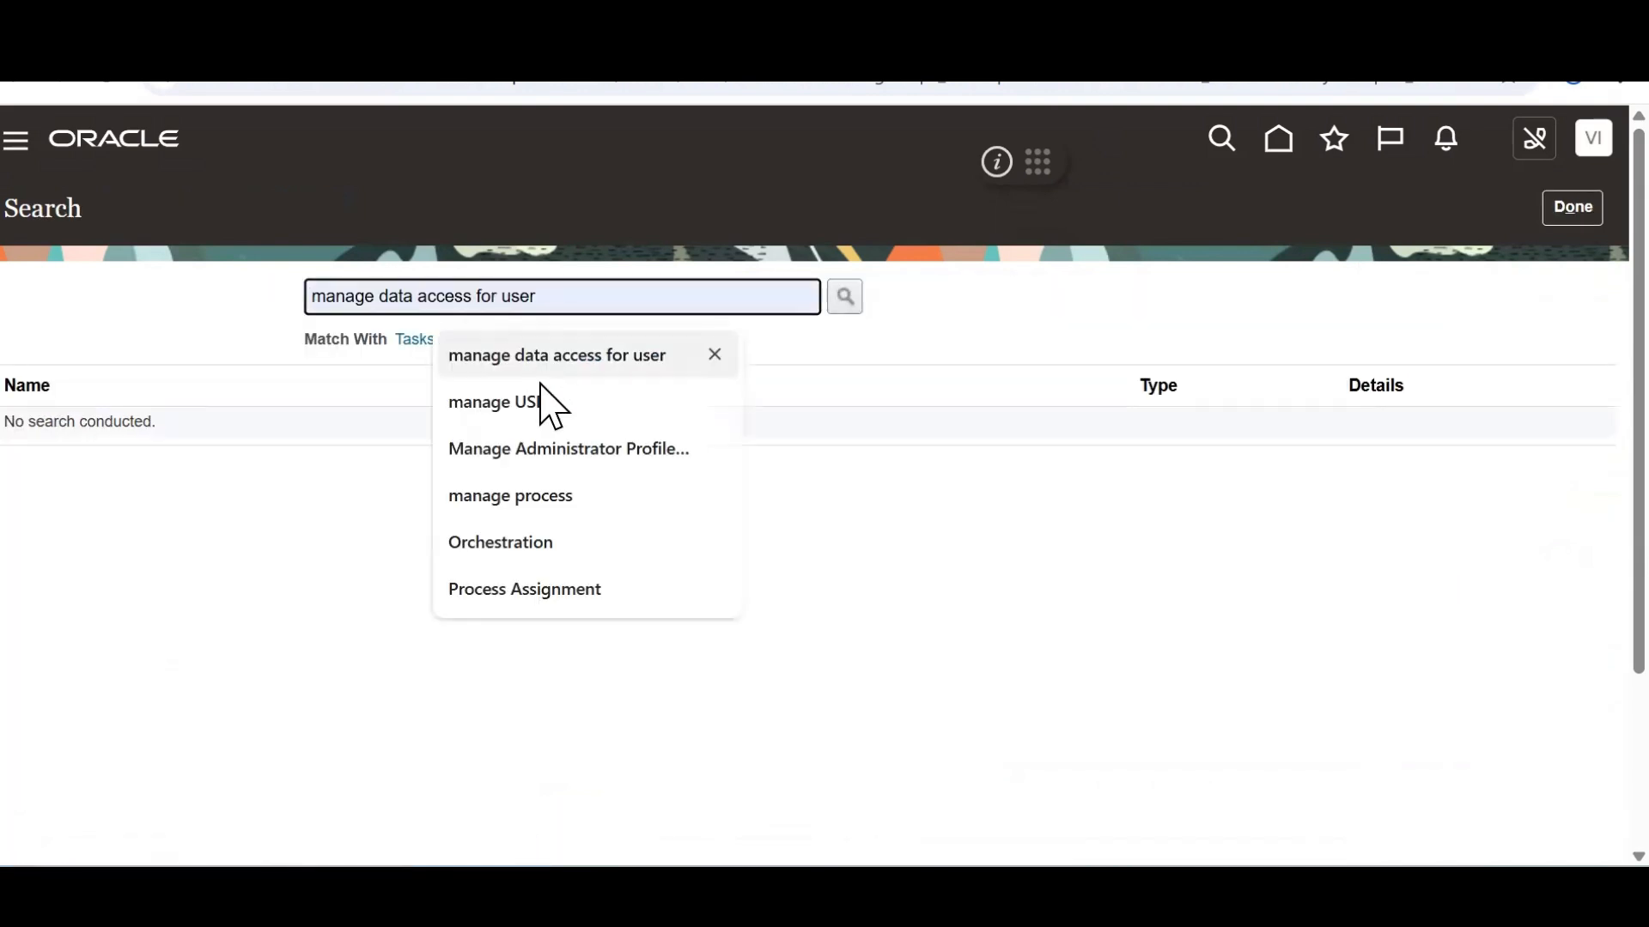
left_click(550, 498)
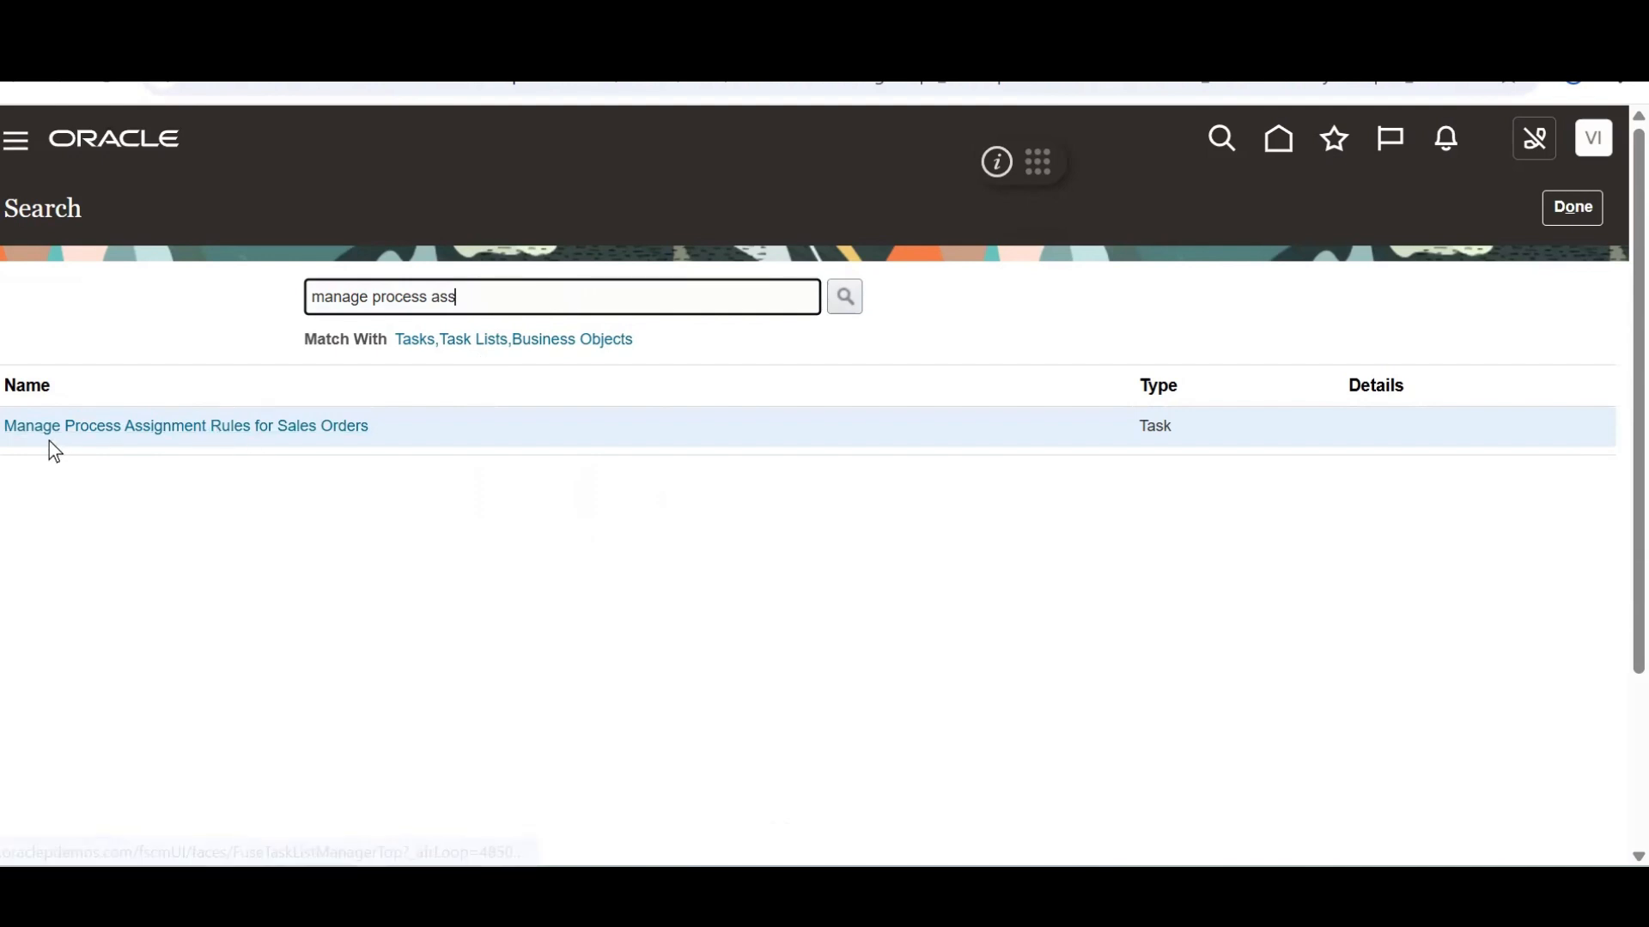
left_click(331, 427)
key("alt+Tab")
key("Tab")
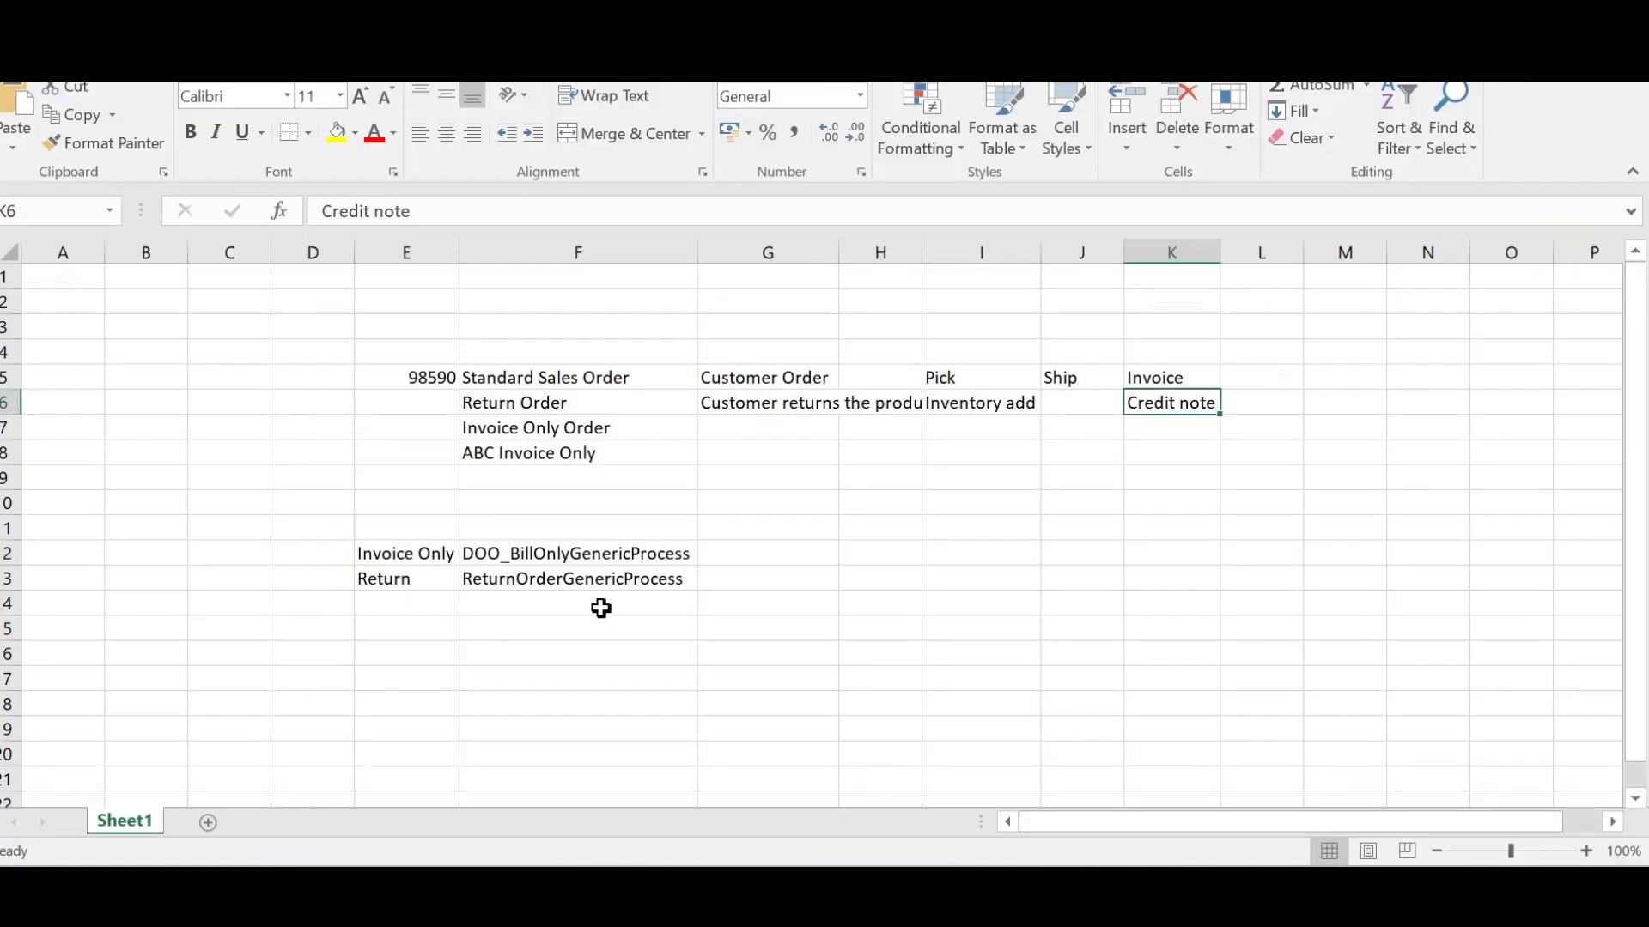
Copy ReturnOrderGenericProcess from Excel cell F13 and start a new assignment rule in Oracle
left_click(559, 582)
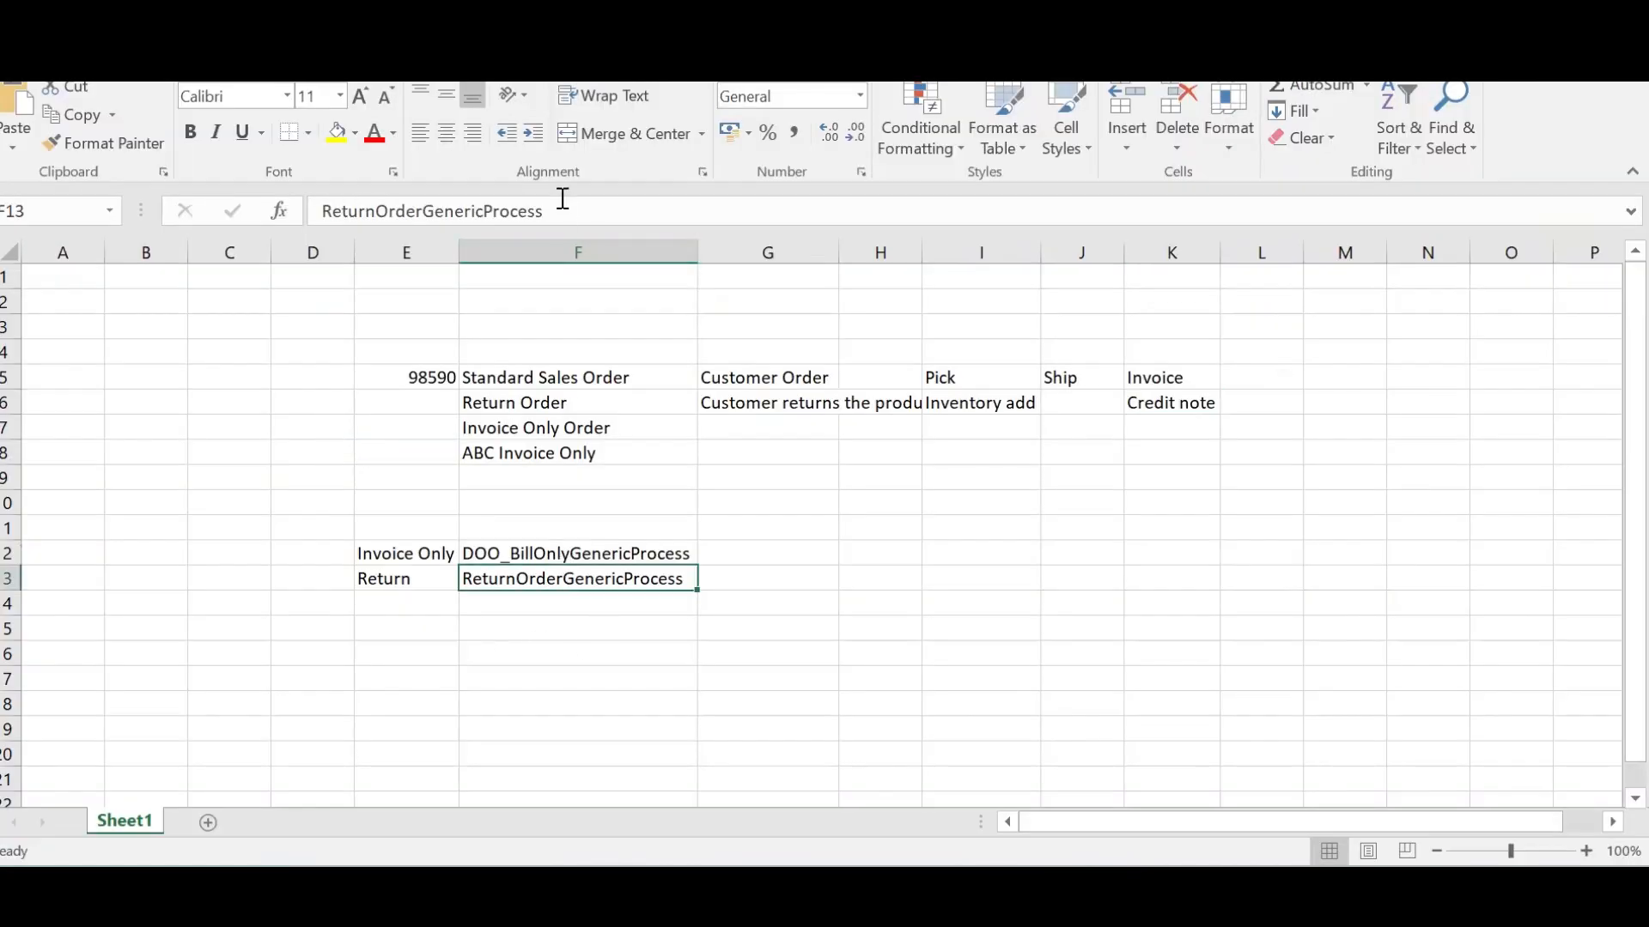
left_click_drag(562, 212, 230, 199)
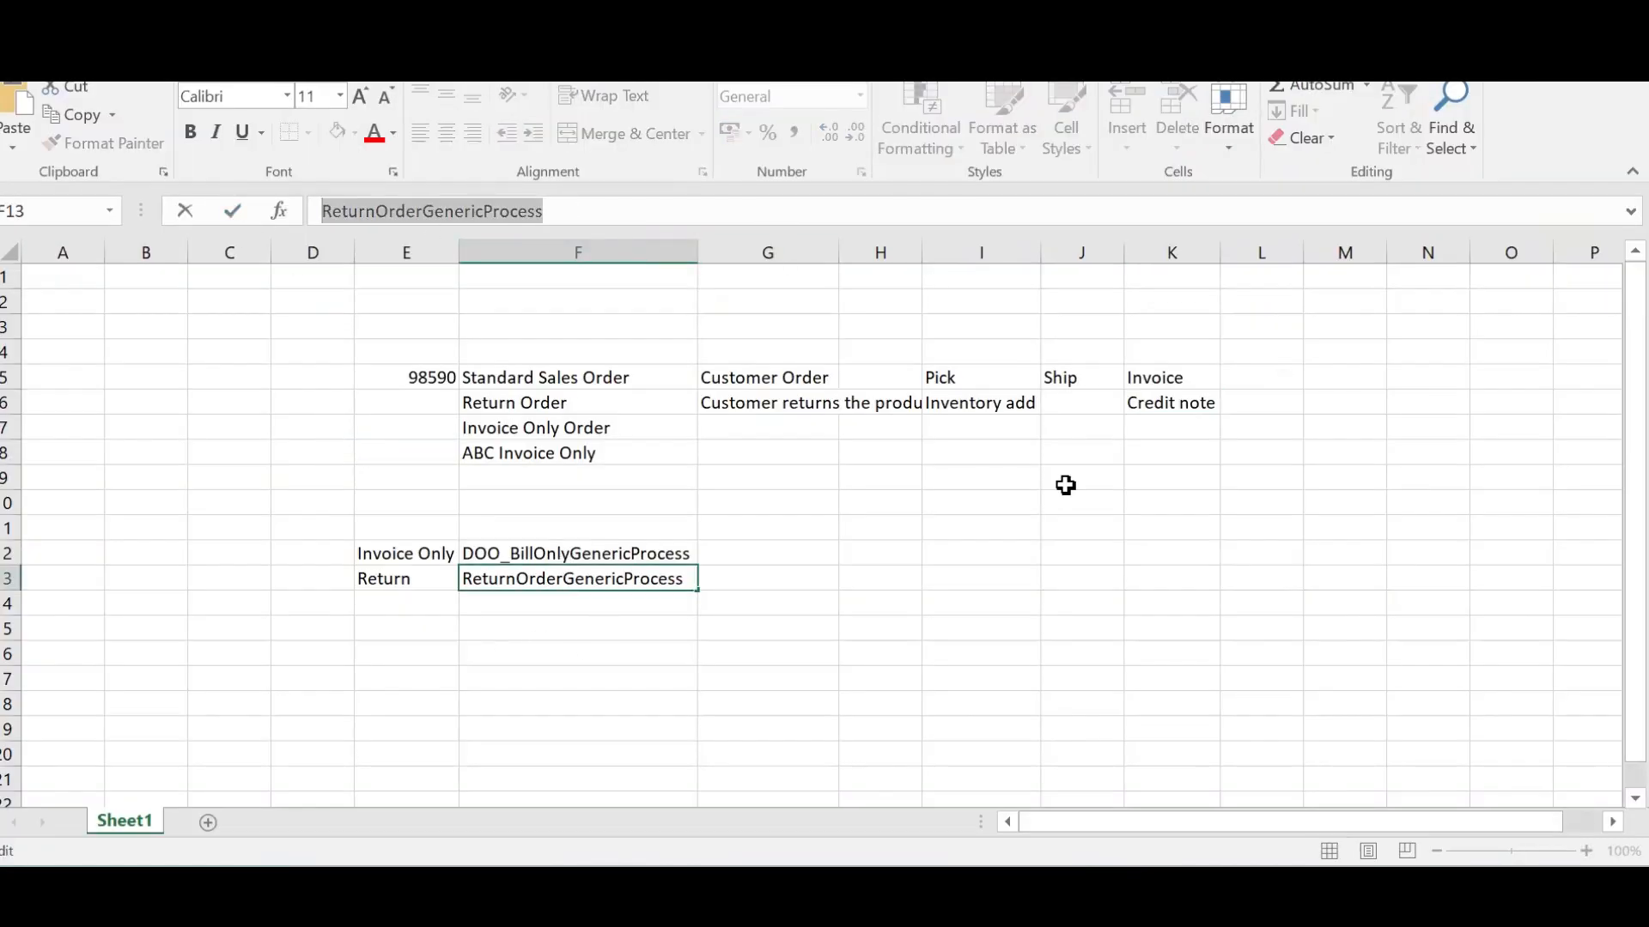
key("Escape")
key("alt+Tab")
left_click(492, 292)
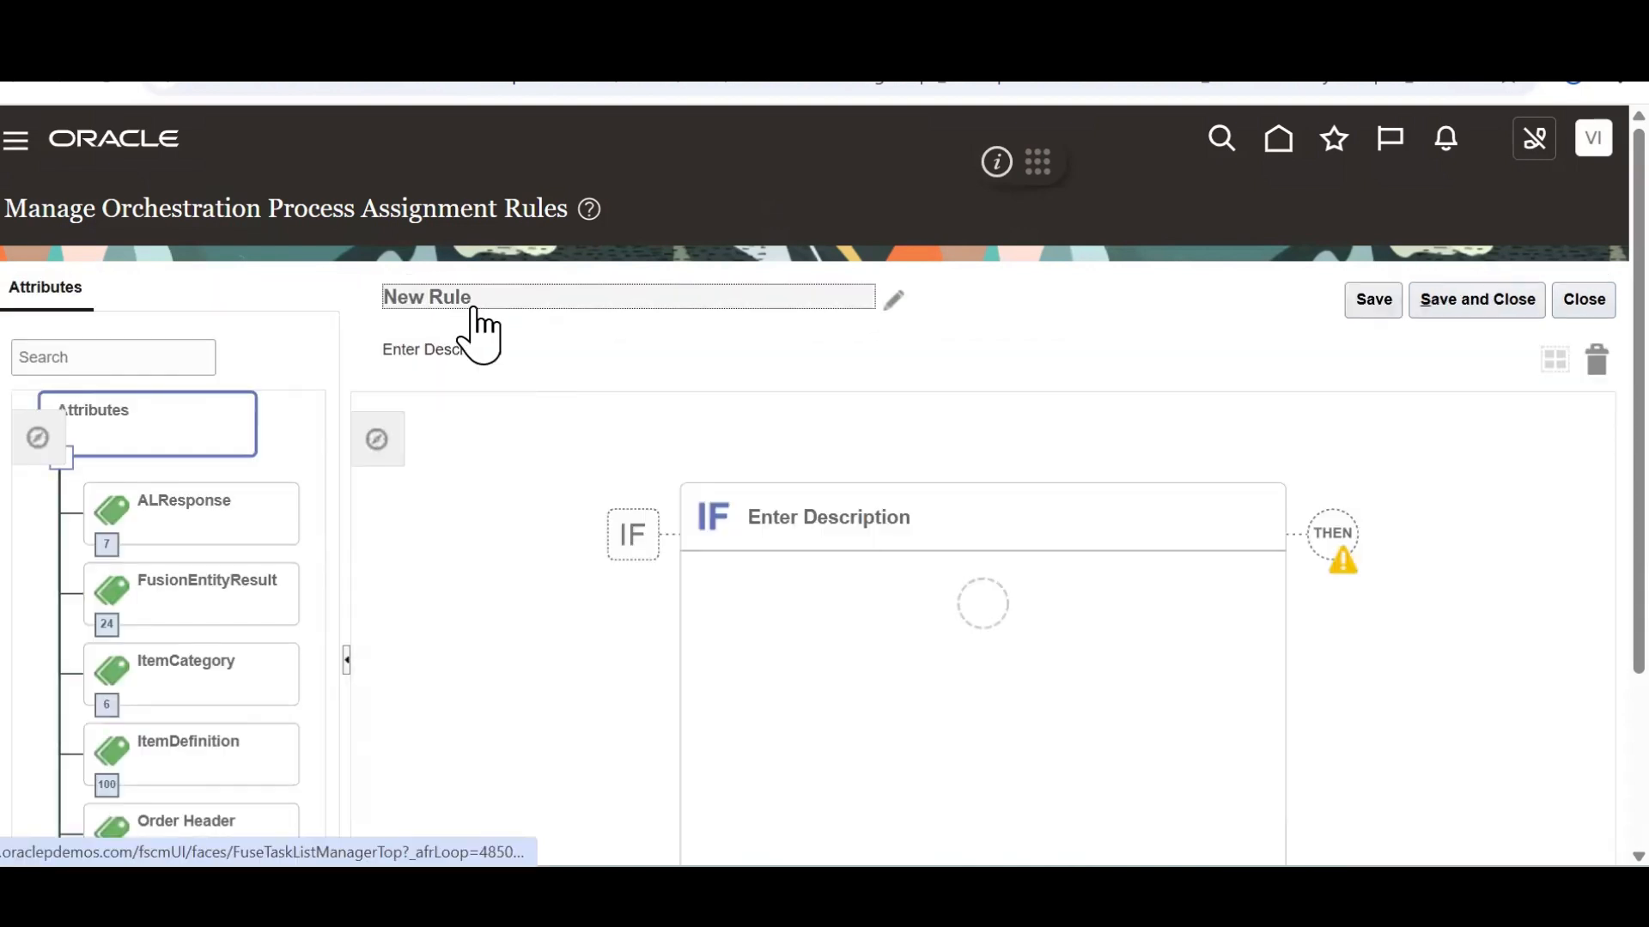
Name the new rule 'ABC Retruns' and give it the description 'ABC Returns'
left_click(473, 311)
triple_click(832, 474)
key("BackSpace")
type("ABC Re")
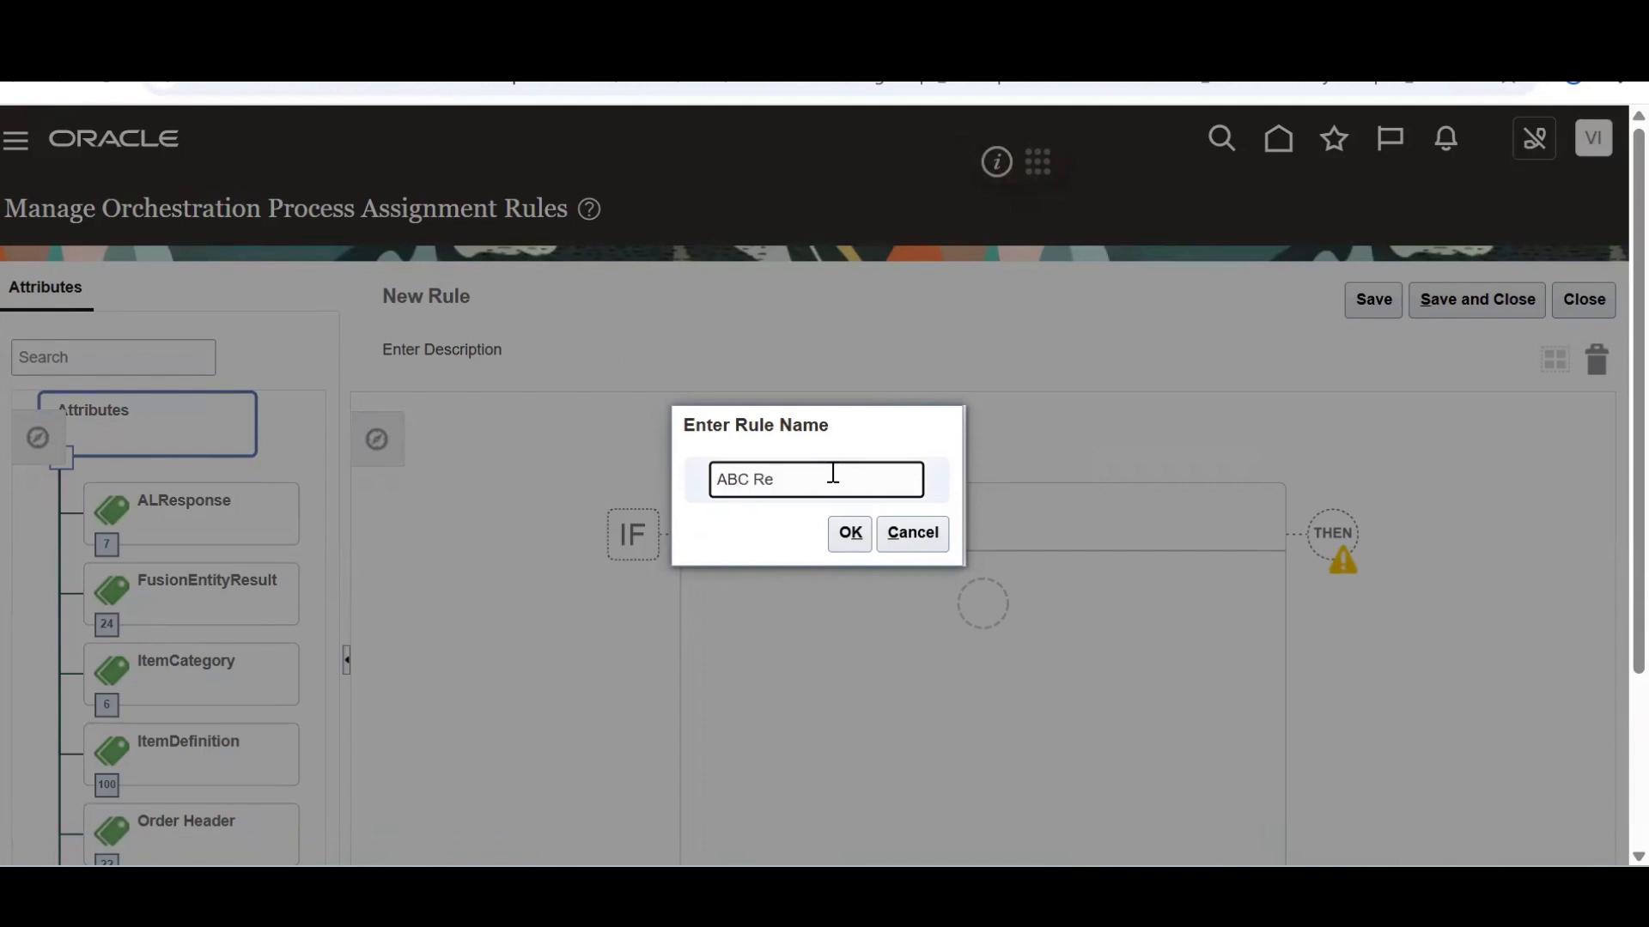
left_click(849, 533)
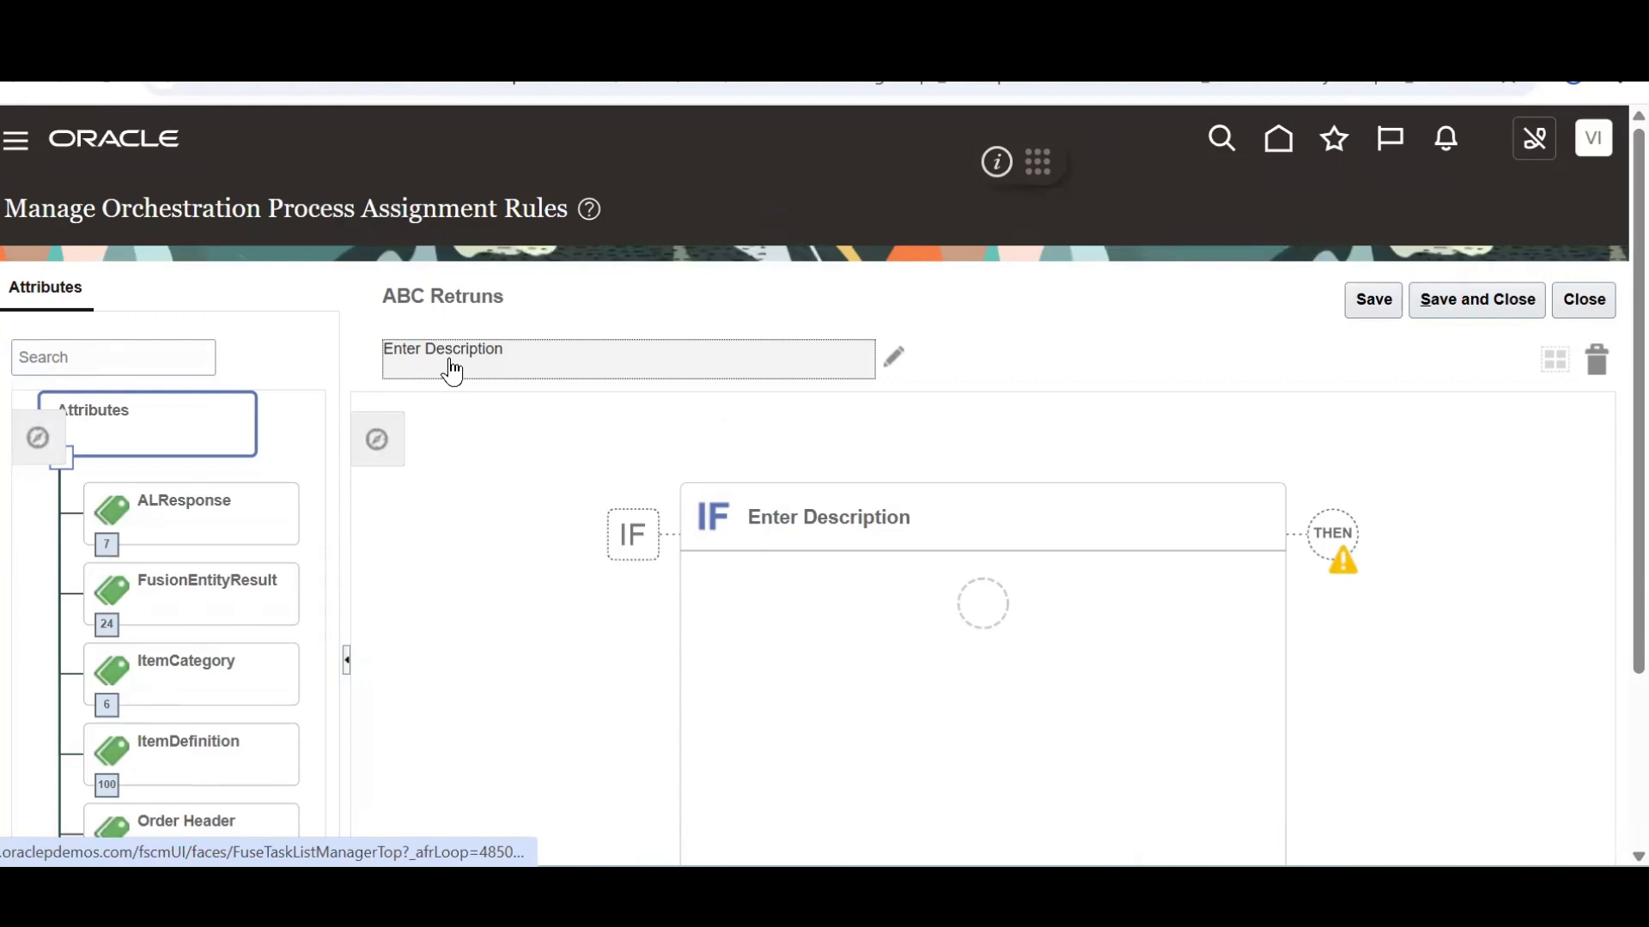
left_click(452, 371)
type("ABC Returns")
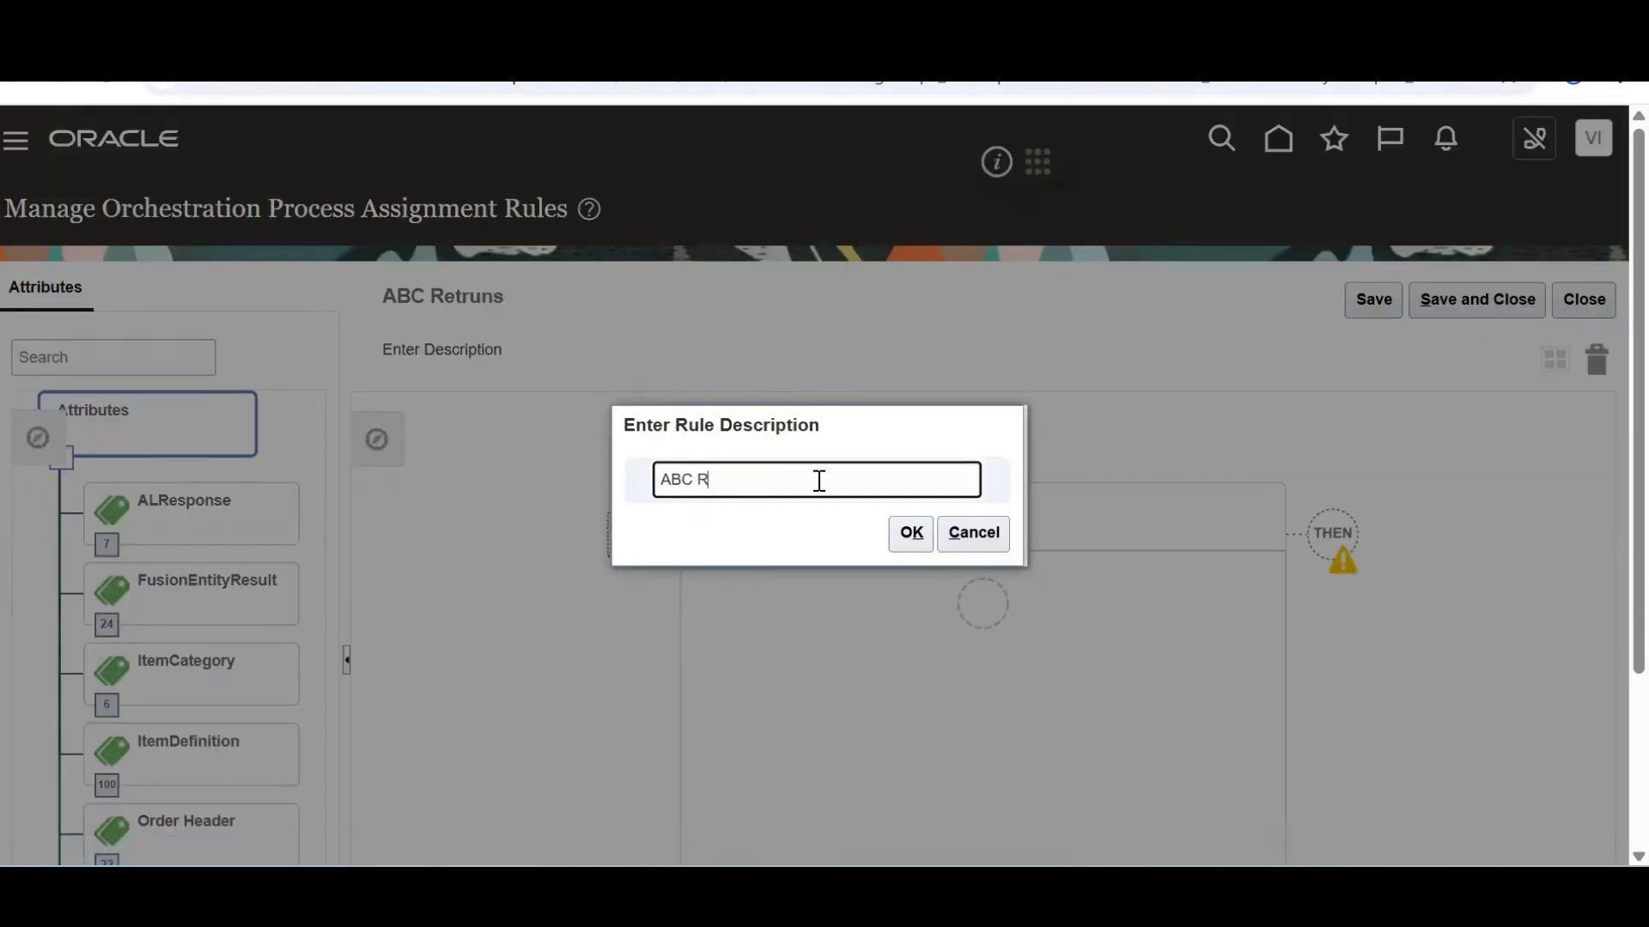
left_click(902, 543)
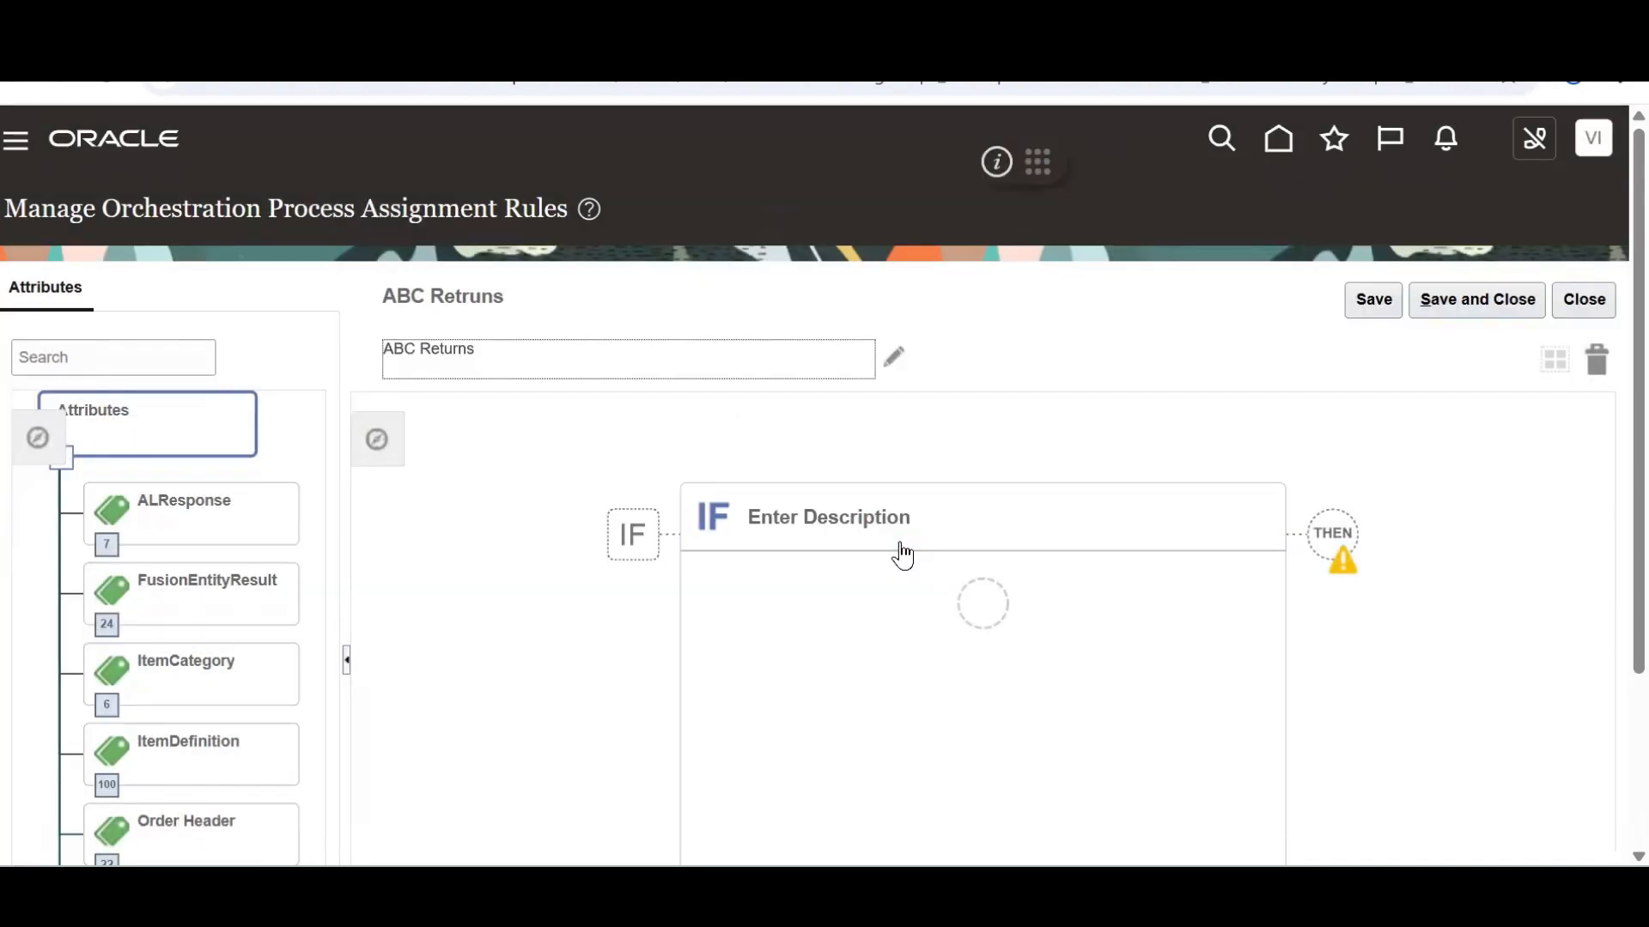
Add the IF condition Order Type (Order Header) is equal to ABC Returns
left_click(1000, 610)
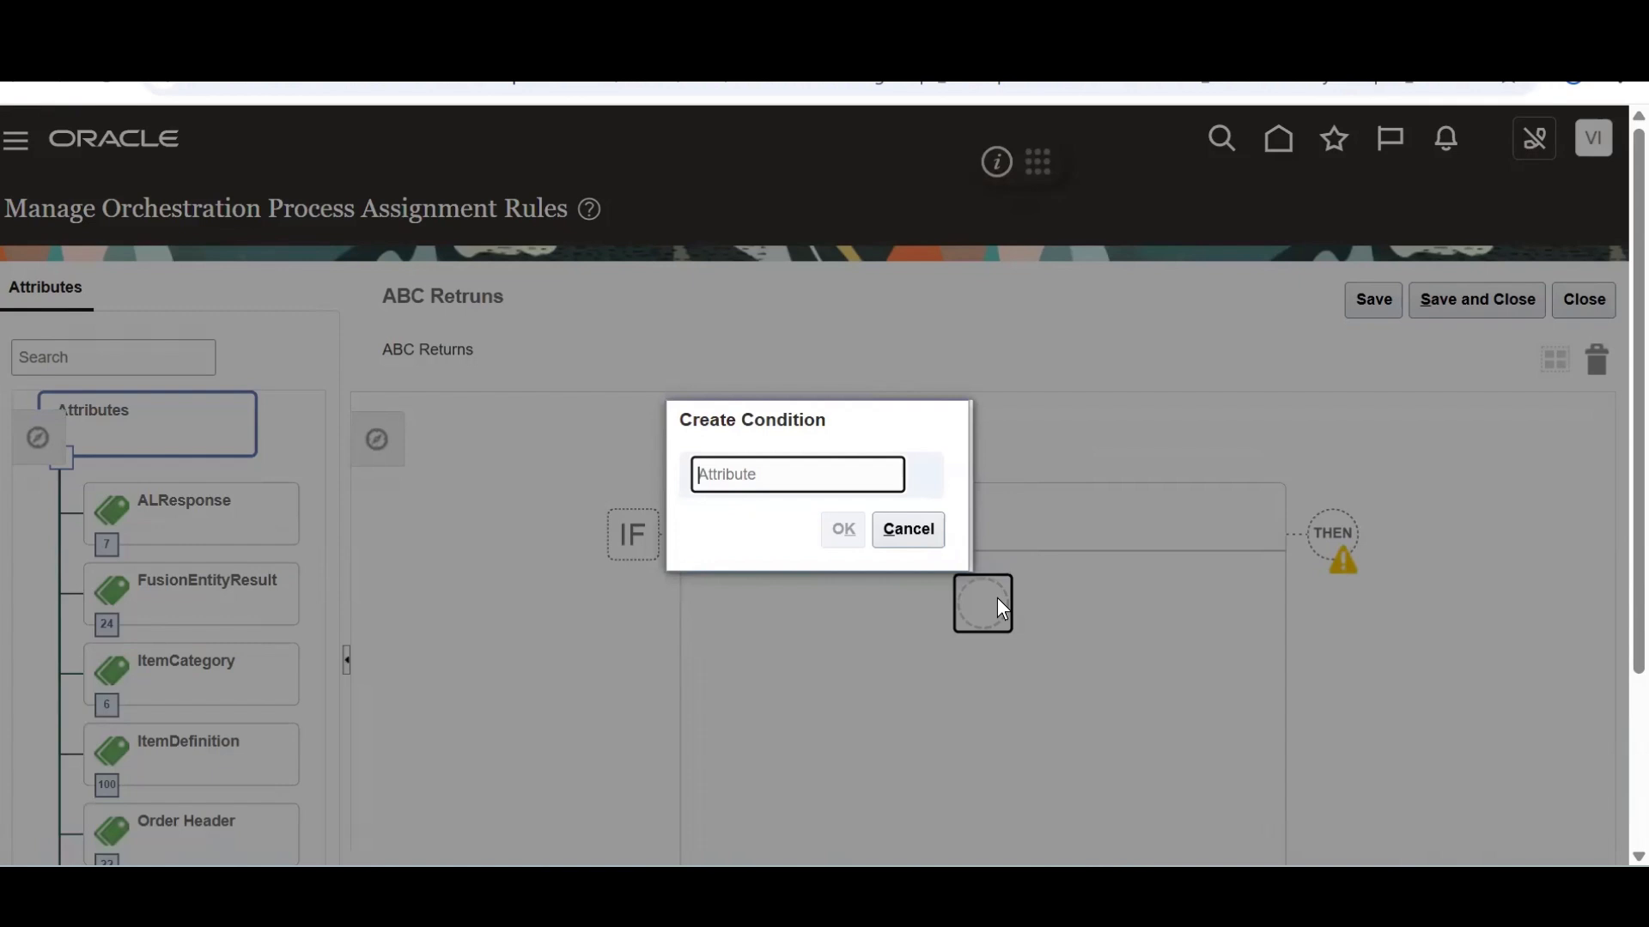
type("o")
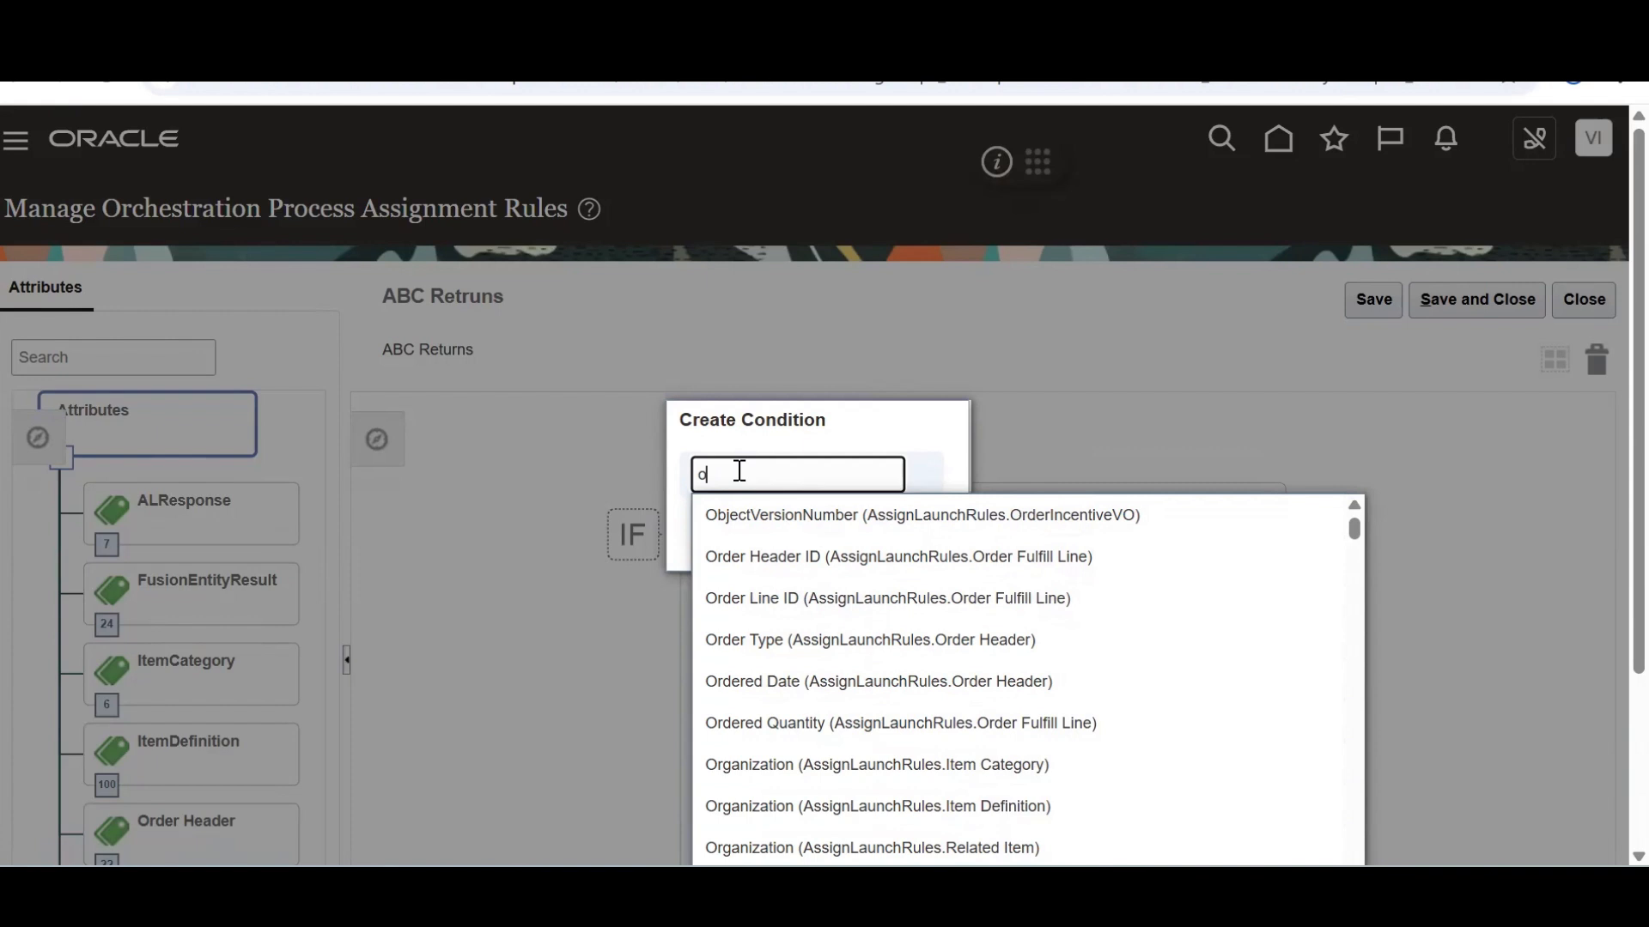
key("BackSpace")
type("bus")
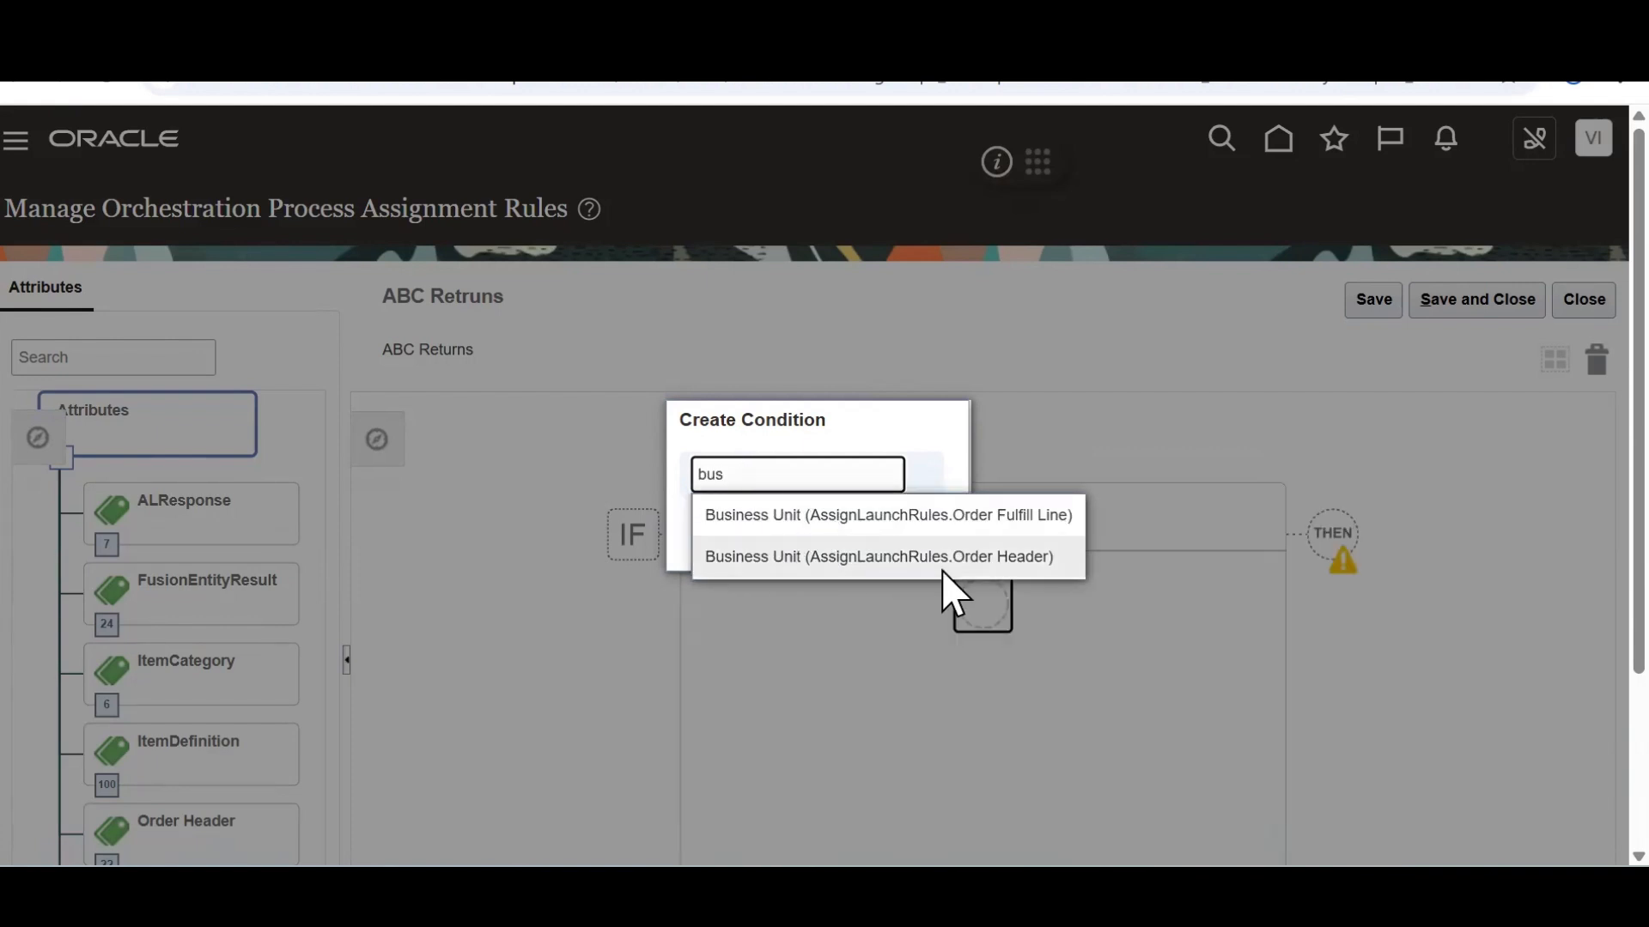
key("BackSpace")
key("BackSpace")
key("BackSpace")
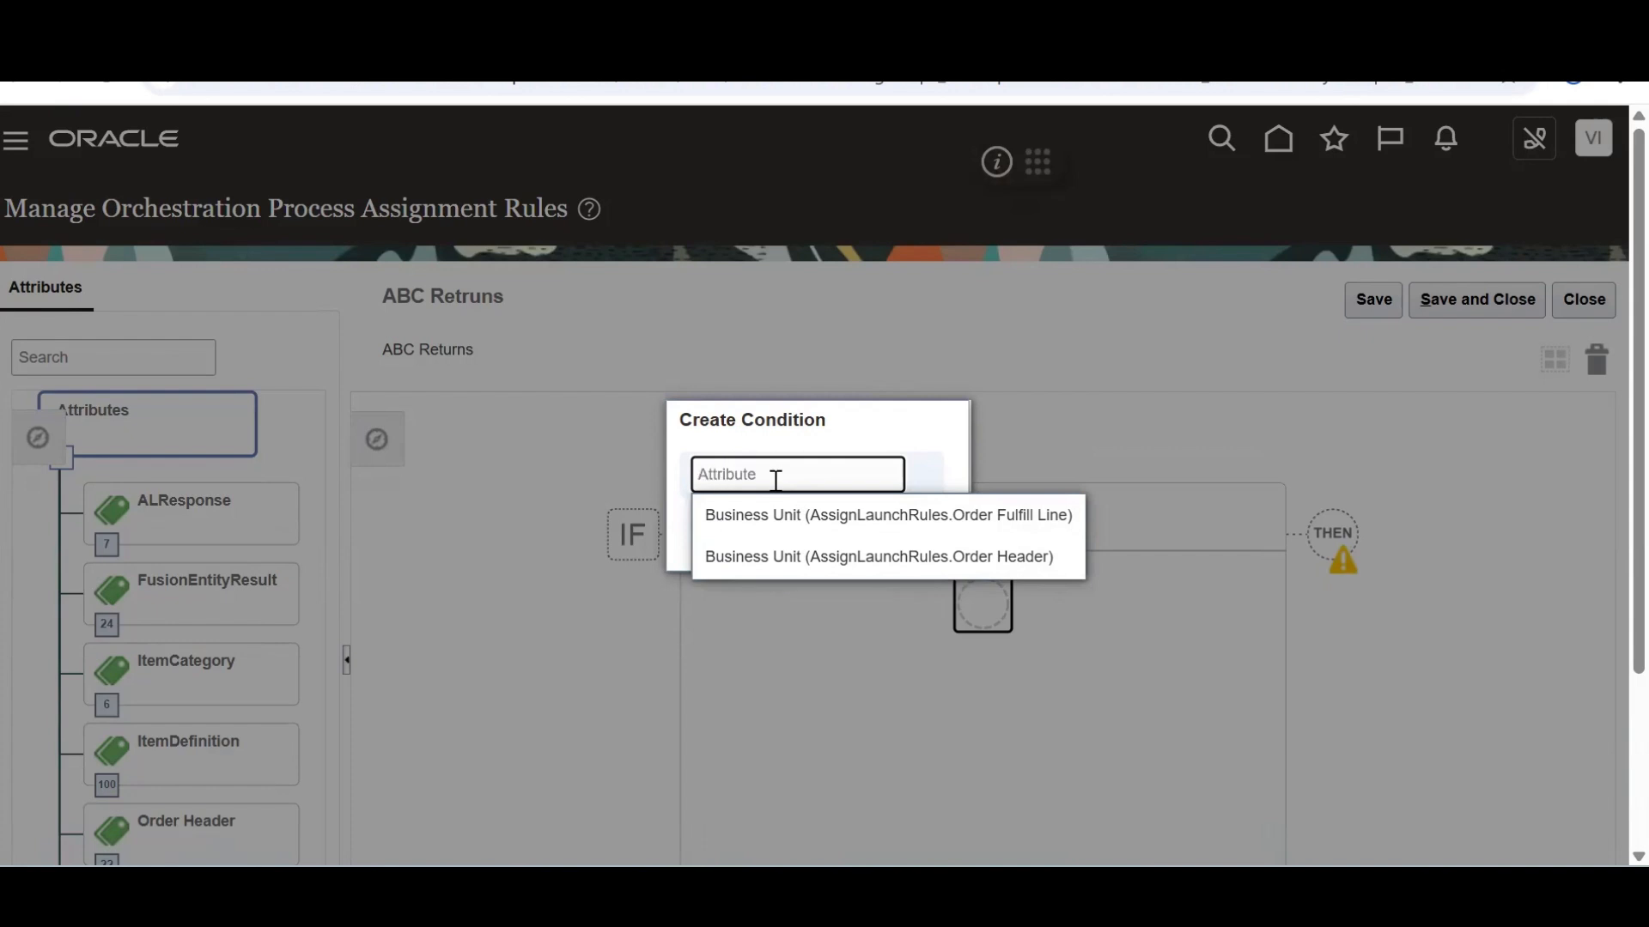
type("order")
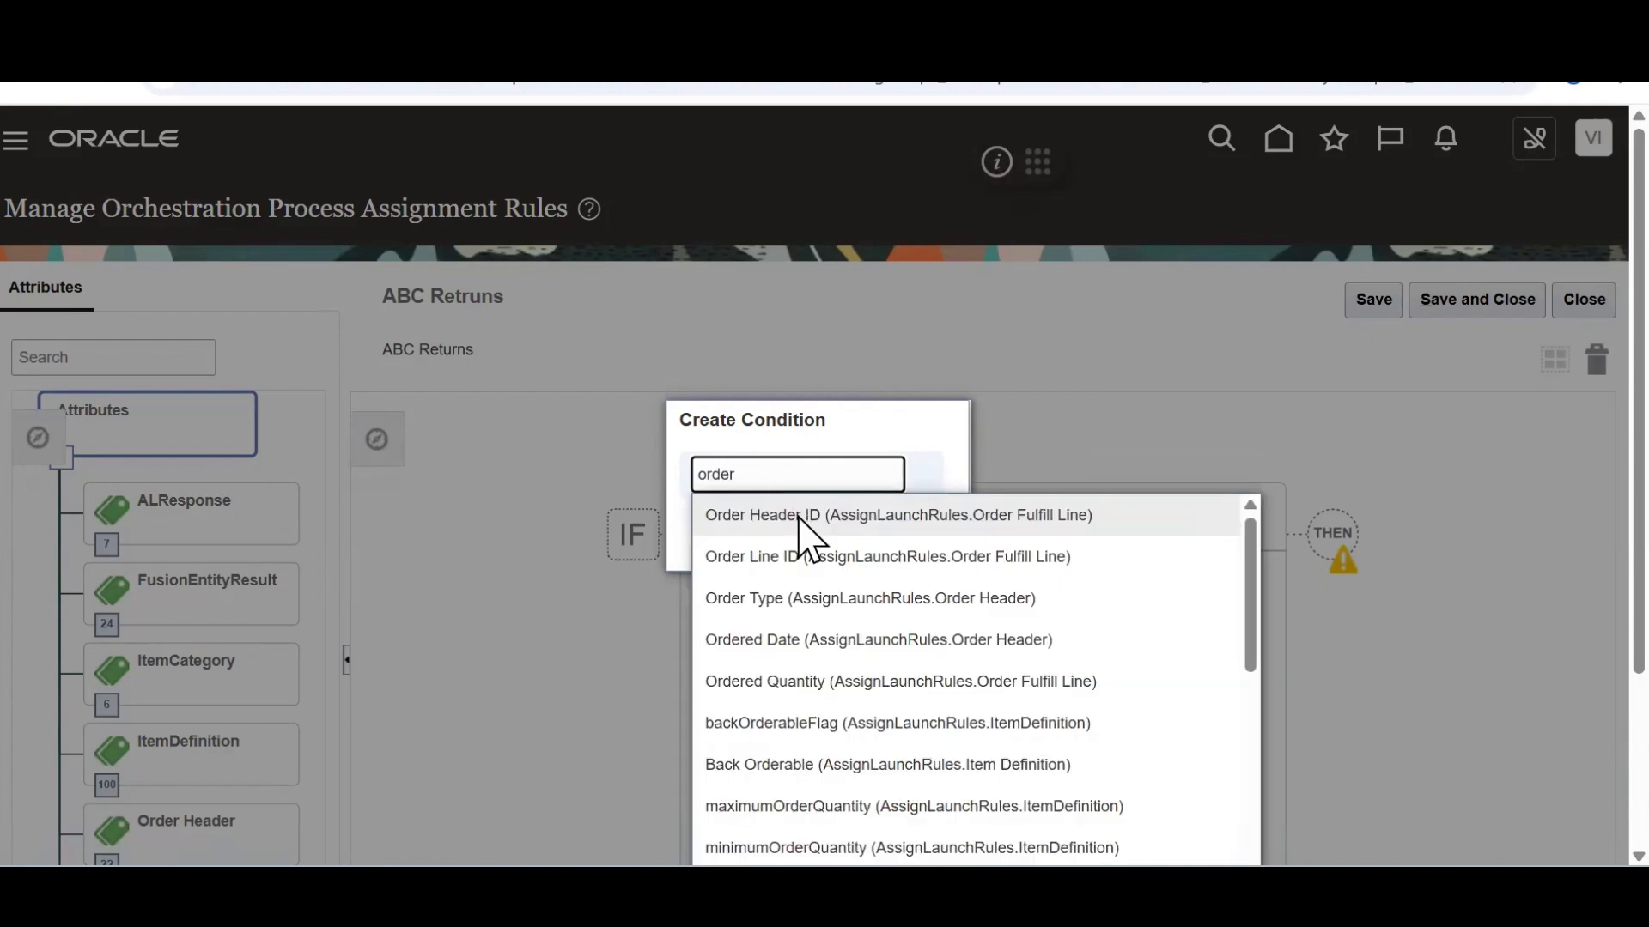
left_click(795, 599)
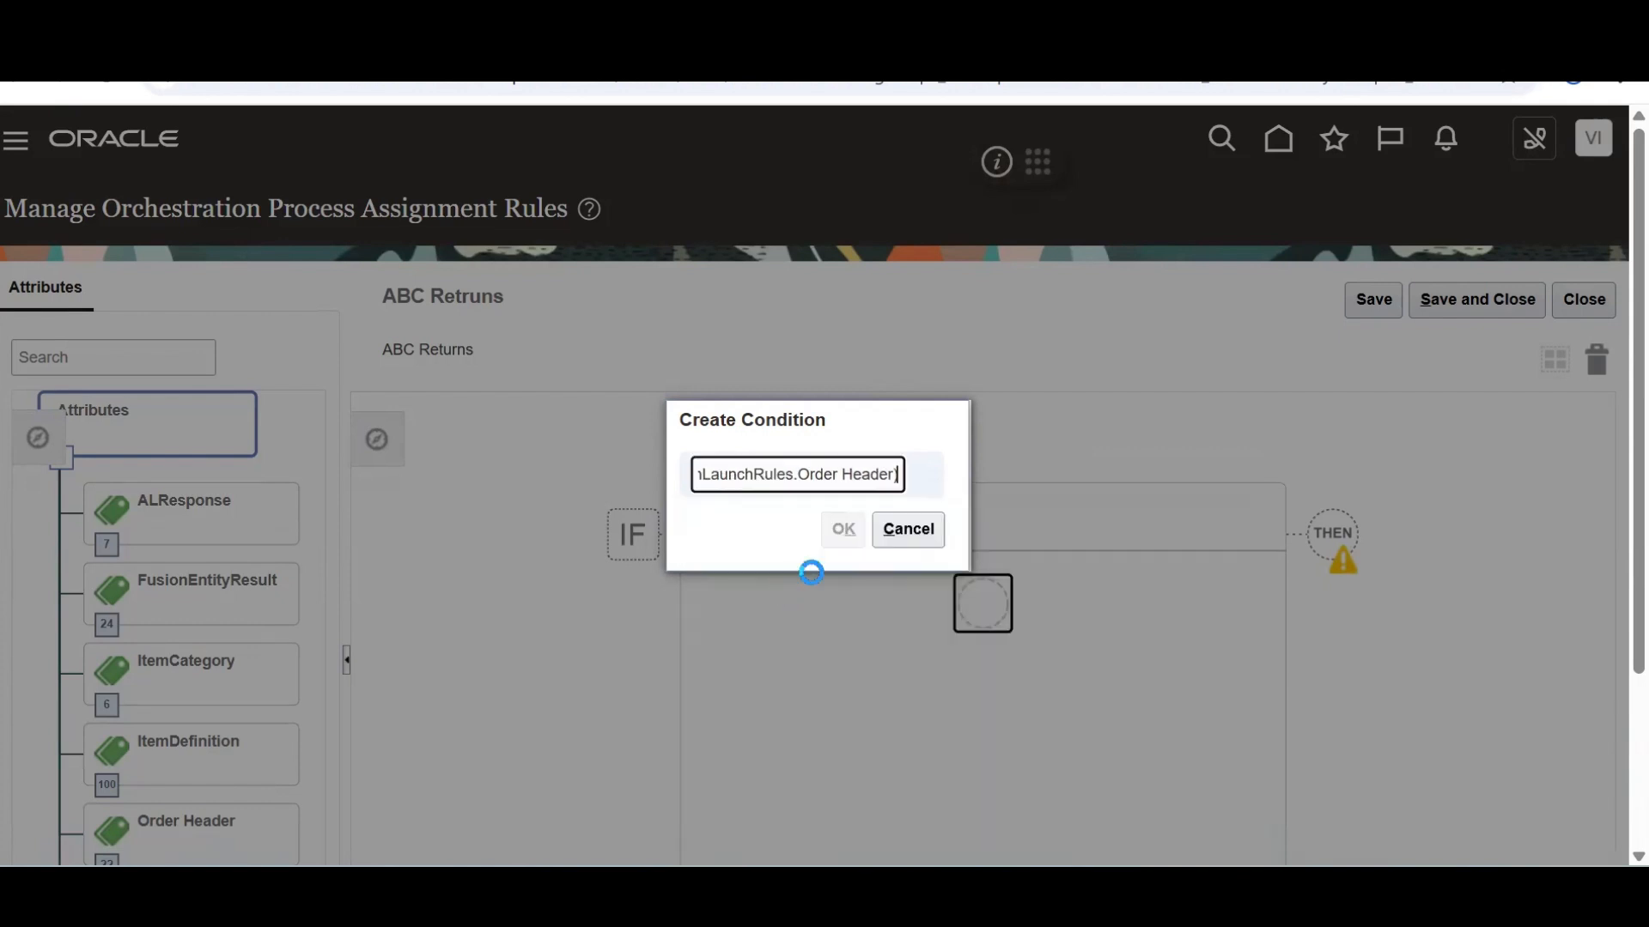
left_click(856, 527)
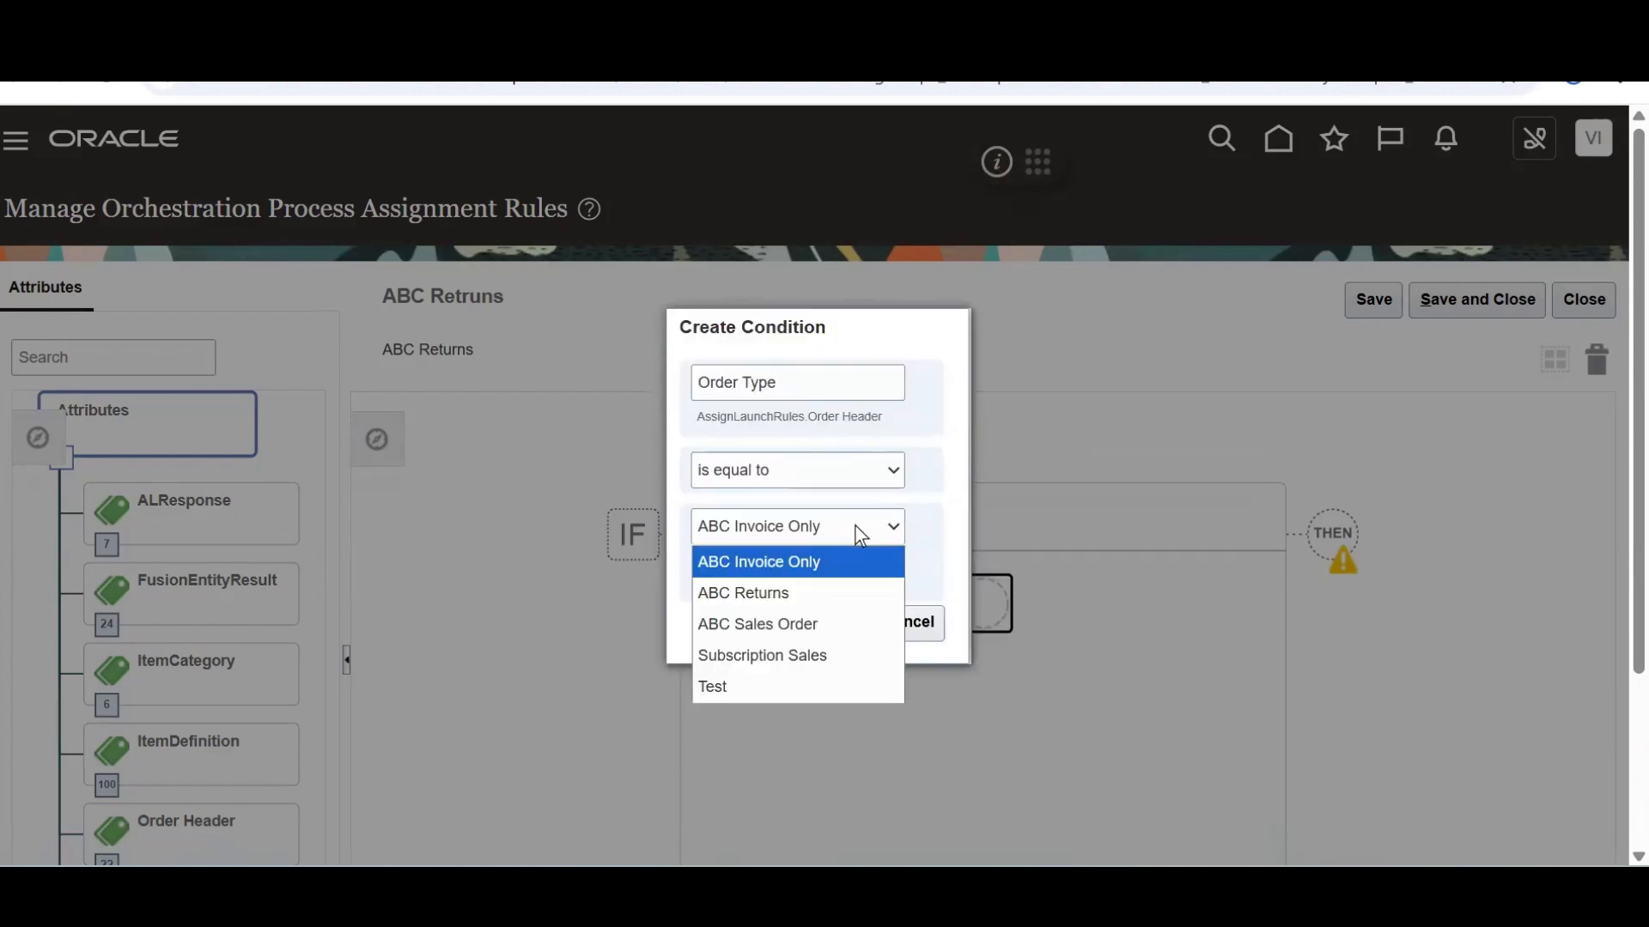
left_click(807, 590)
left_click(839, 623)
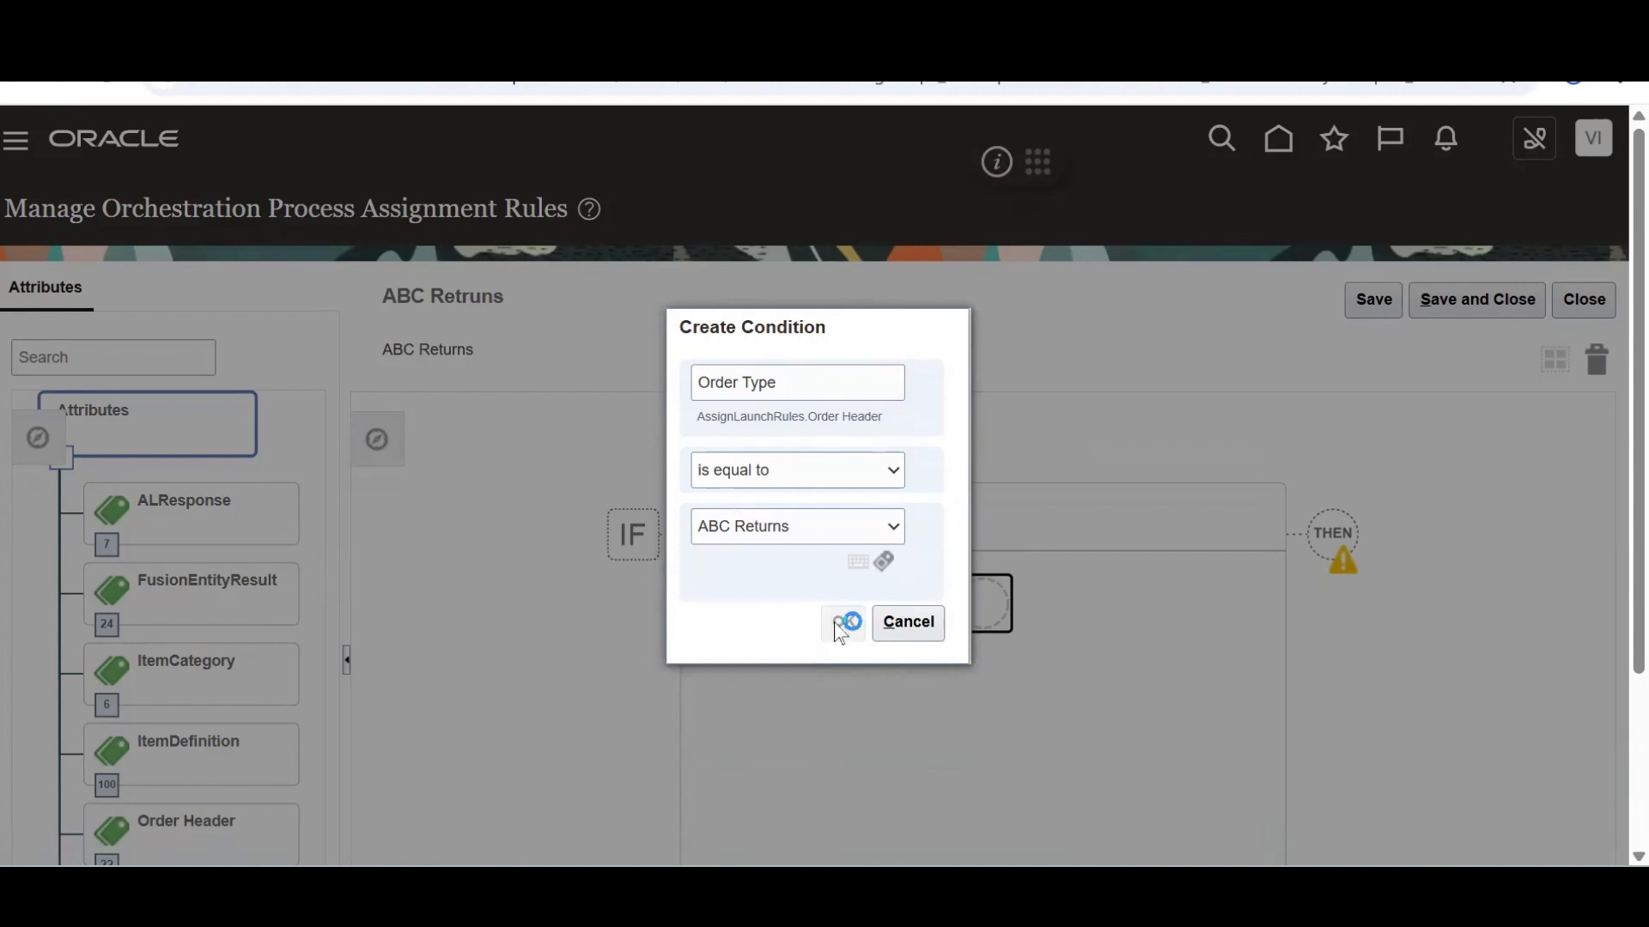
left_click(981, 592)
Add an AND condition requiring Line Type equal to 'ABC Return for credit and return the item'
type("ord")
key("BackSpace")
key("BackSpace")
key("BackSpace")
key("BackSpace")
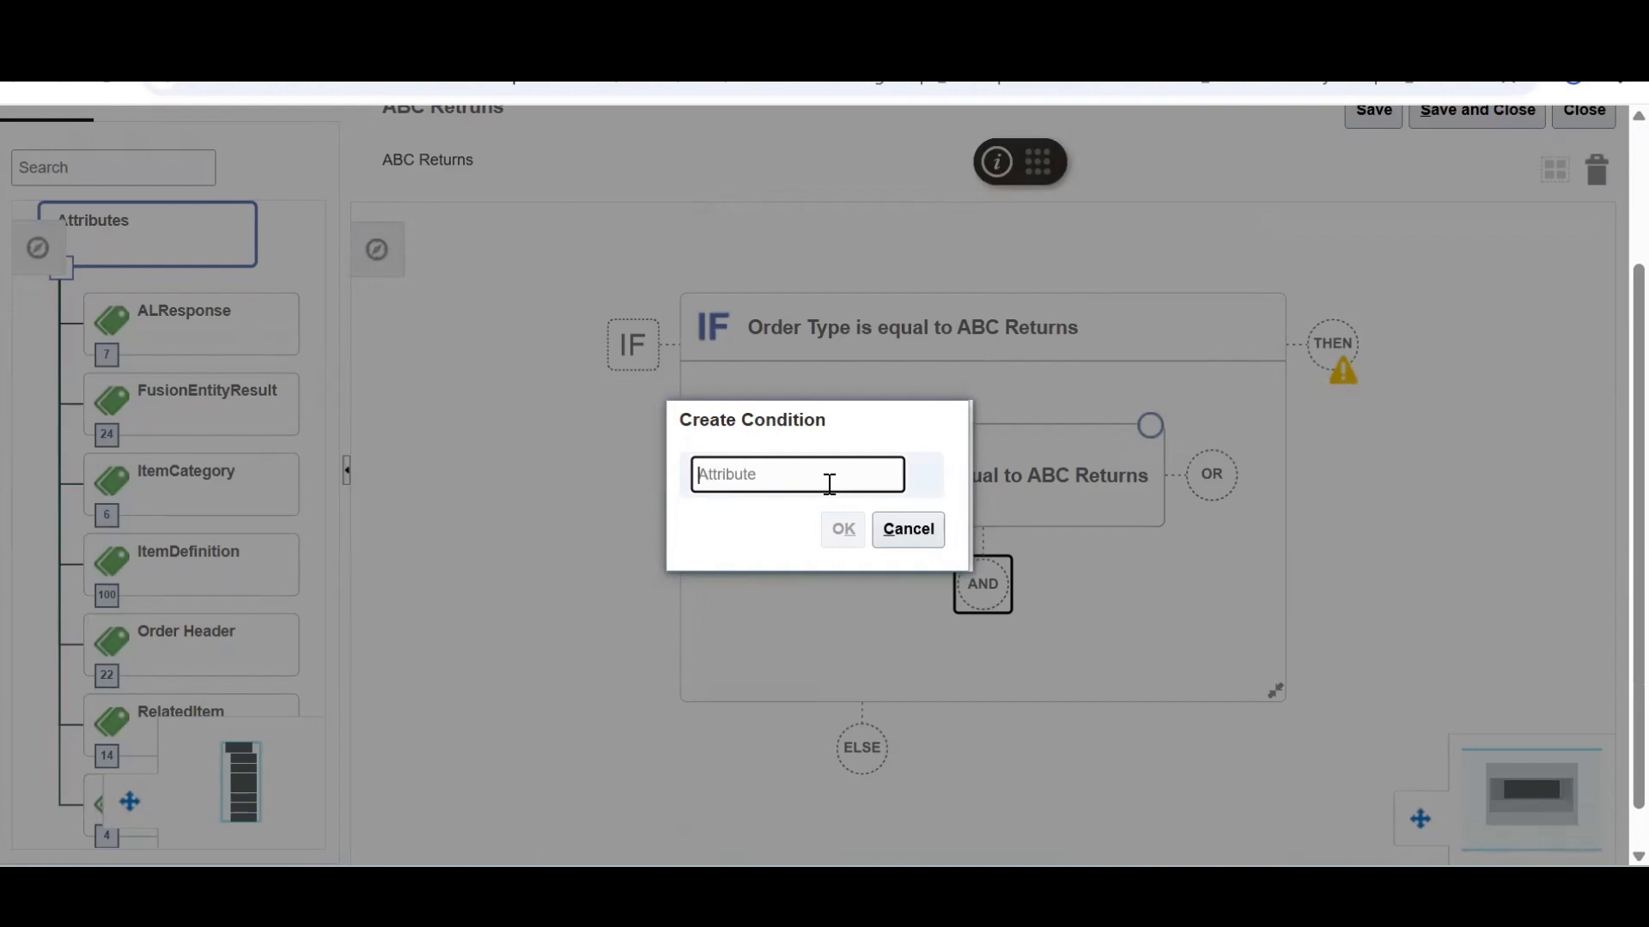
type("line")
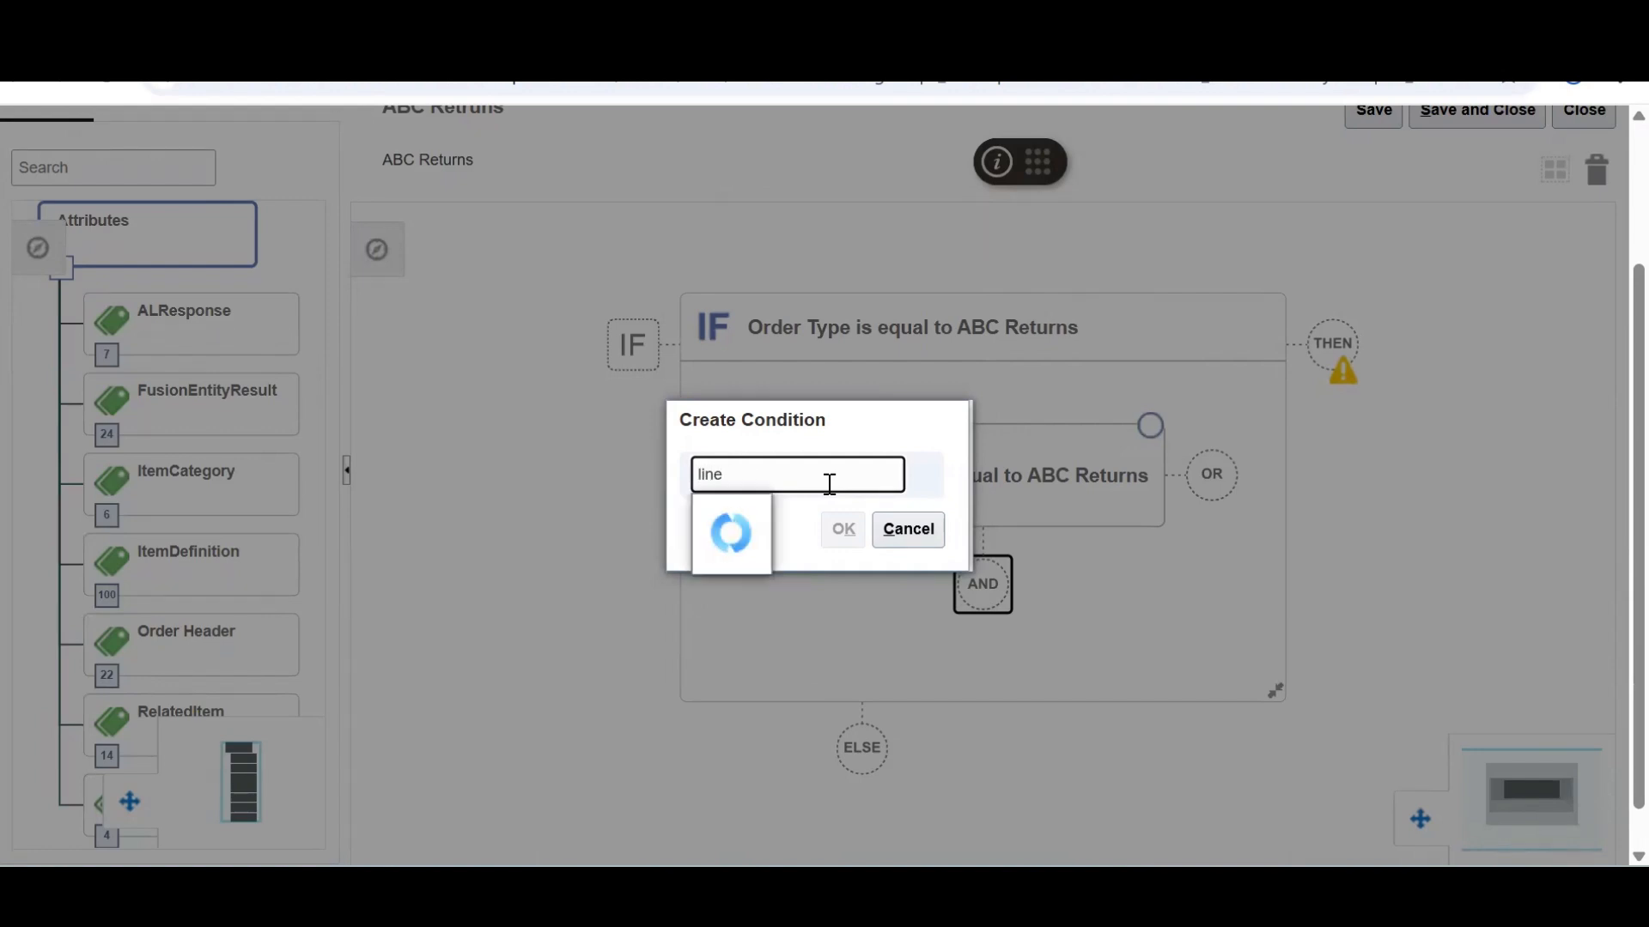
left_click(788, 521)
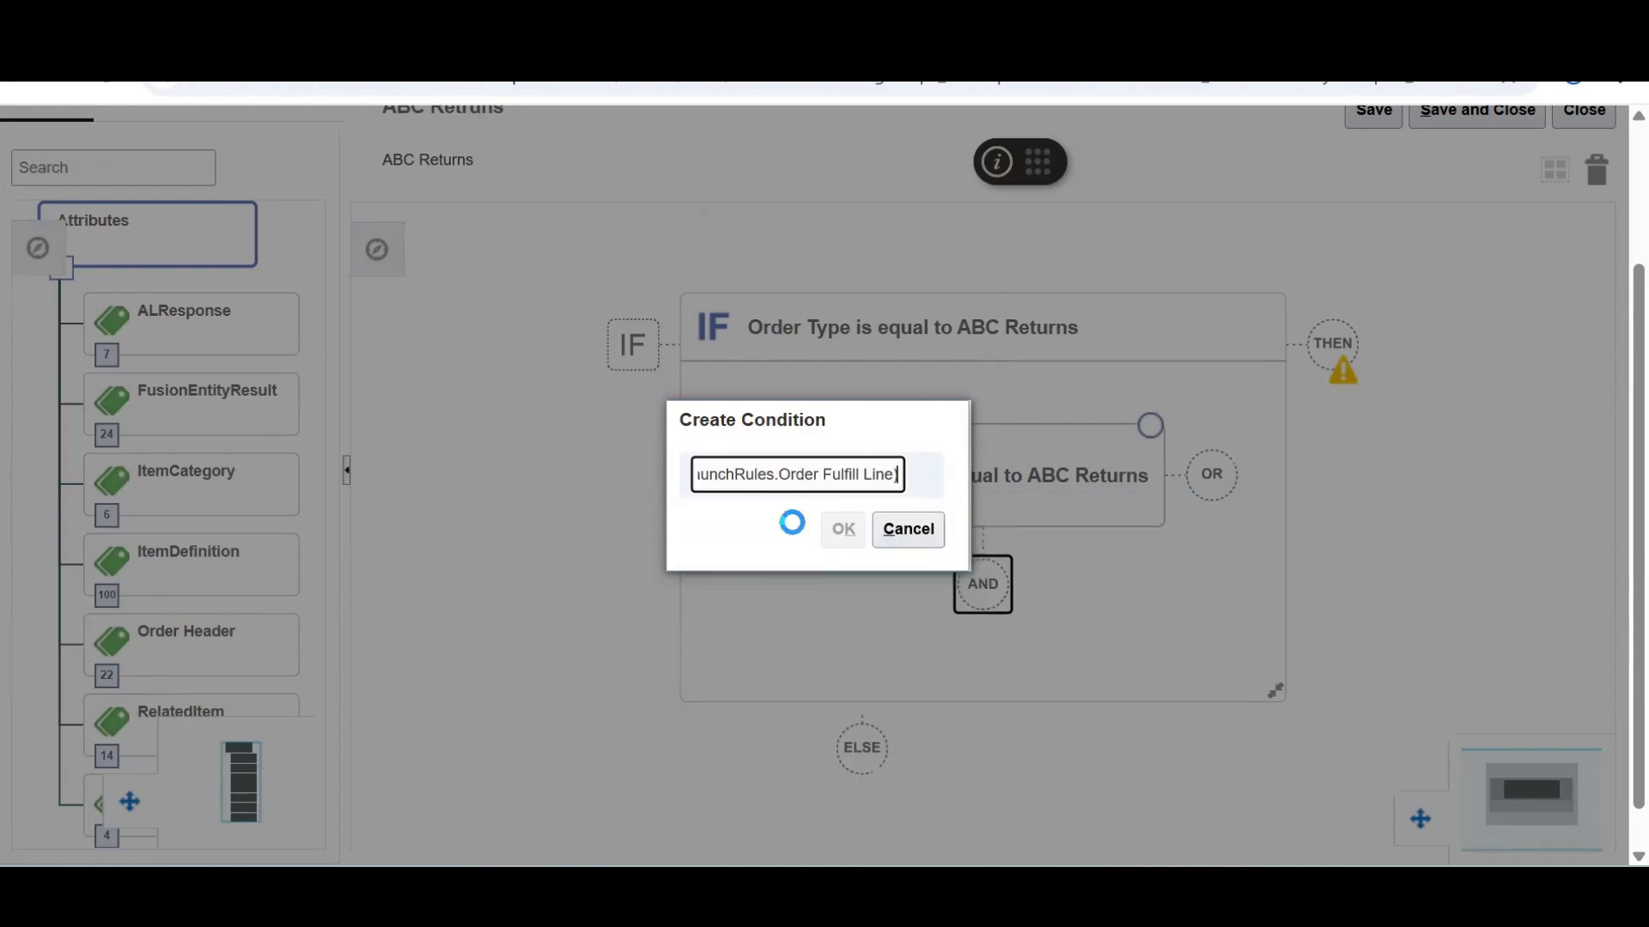
left_click(862, 531)
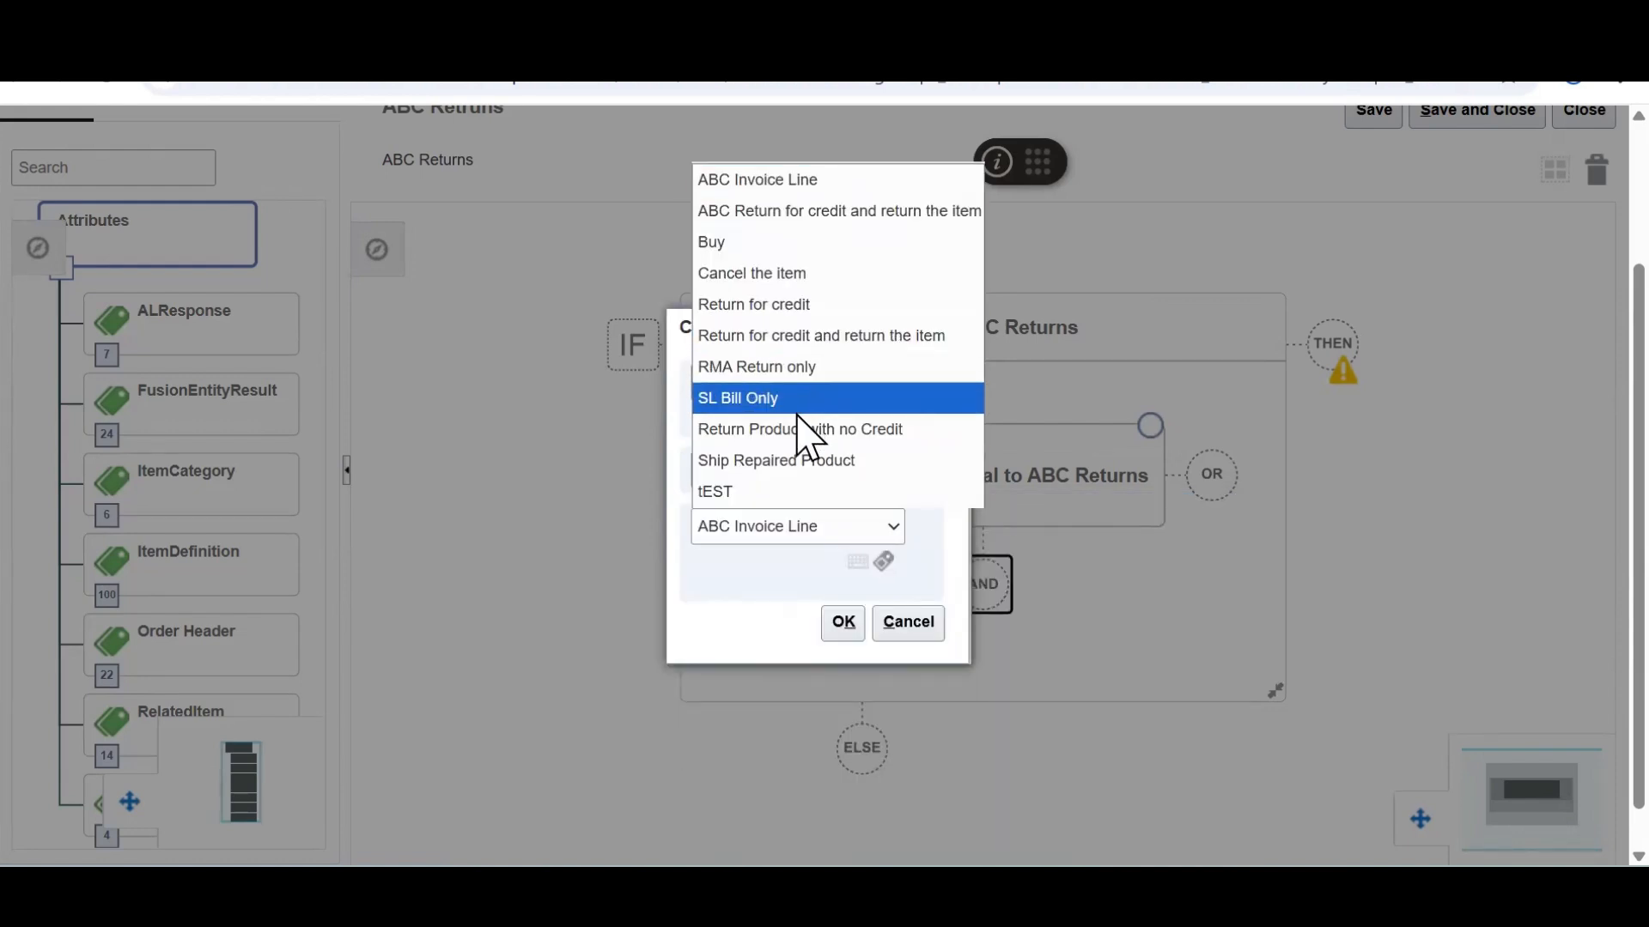
left_click(804, 212)
left_click(846, 631)
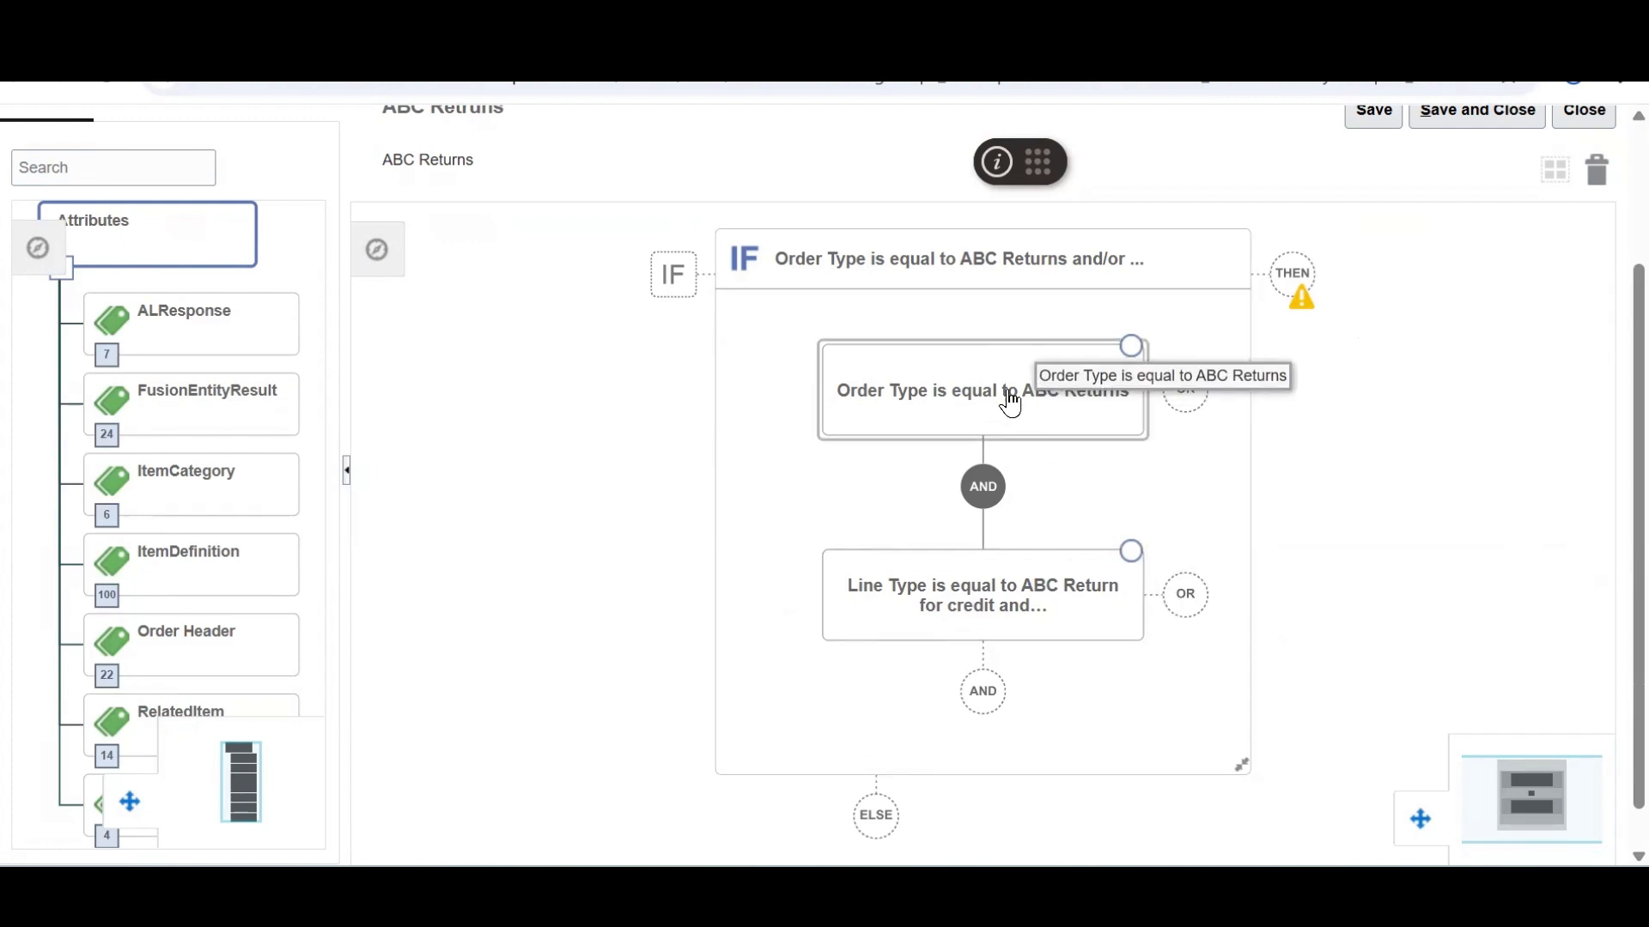
Add a DO block to the THEN path with a new Process Name action
left_click(1297, 276)
left_click(1362, 313)
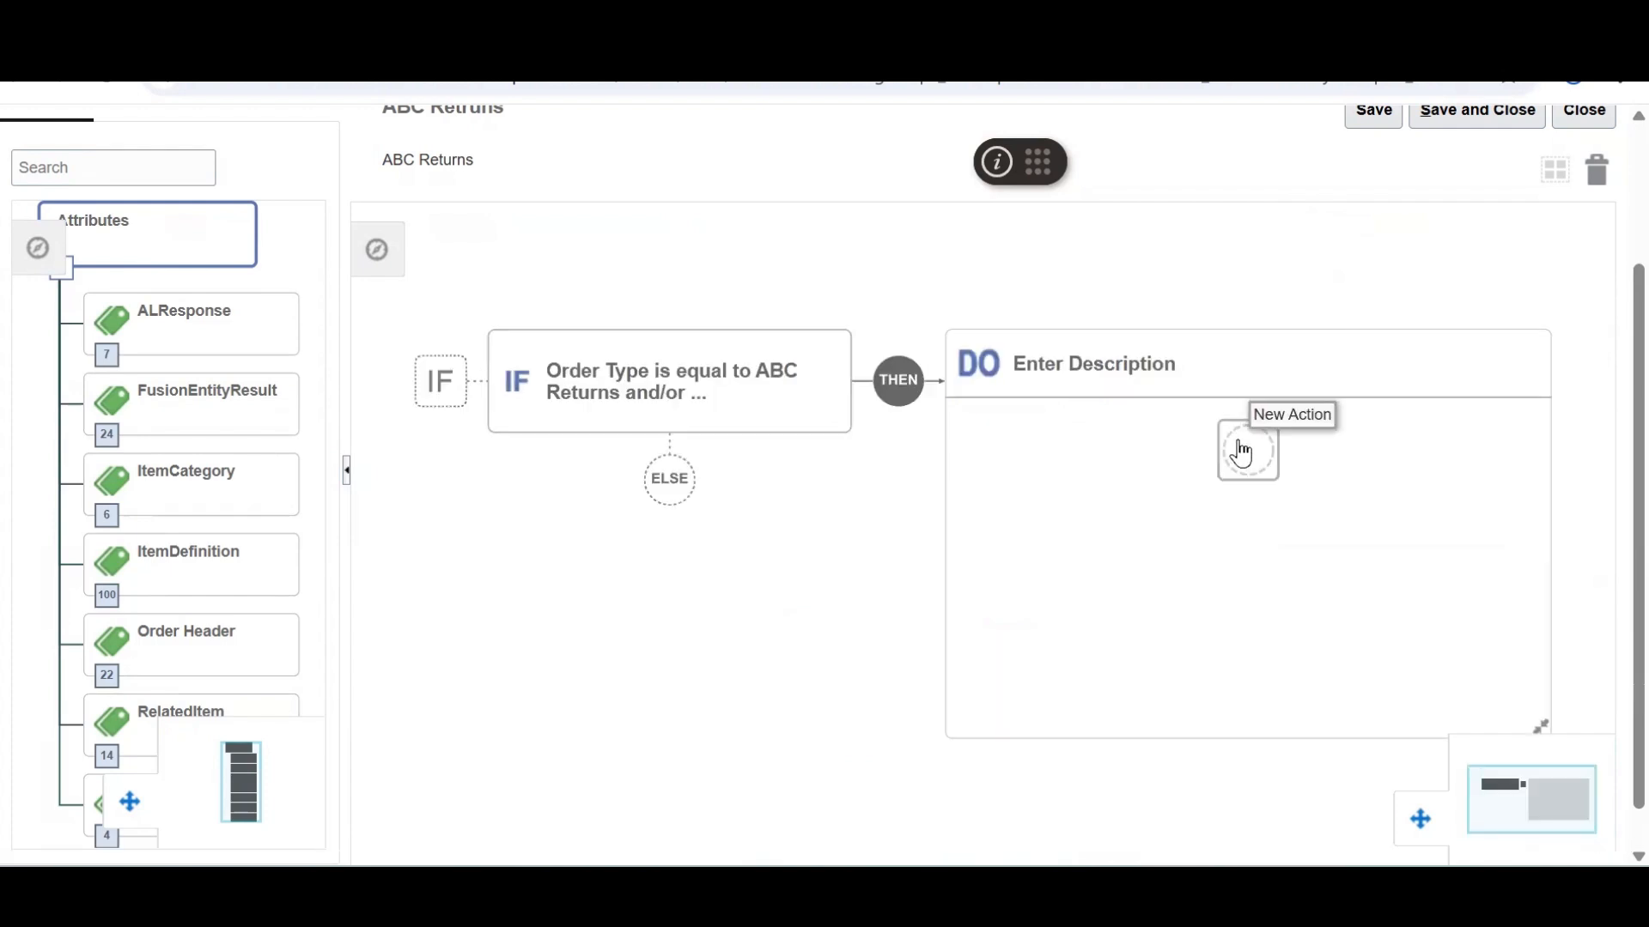
left_click(1241, 453)
type("process n")
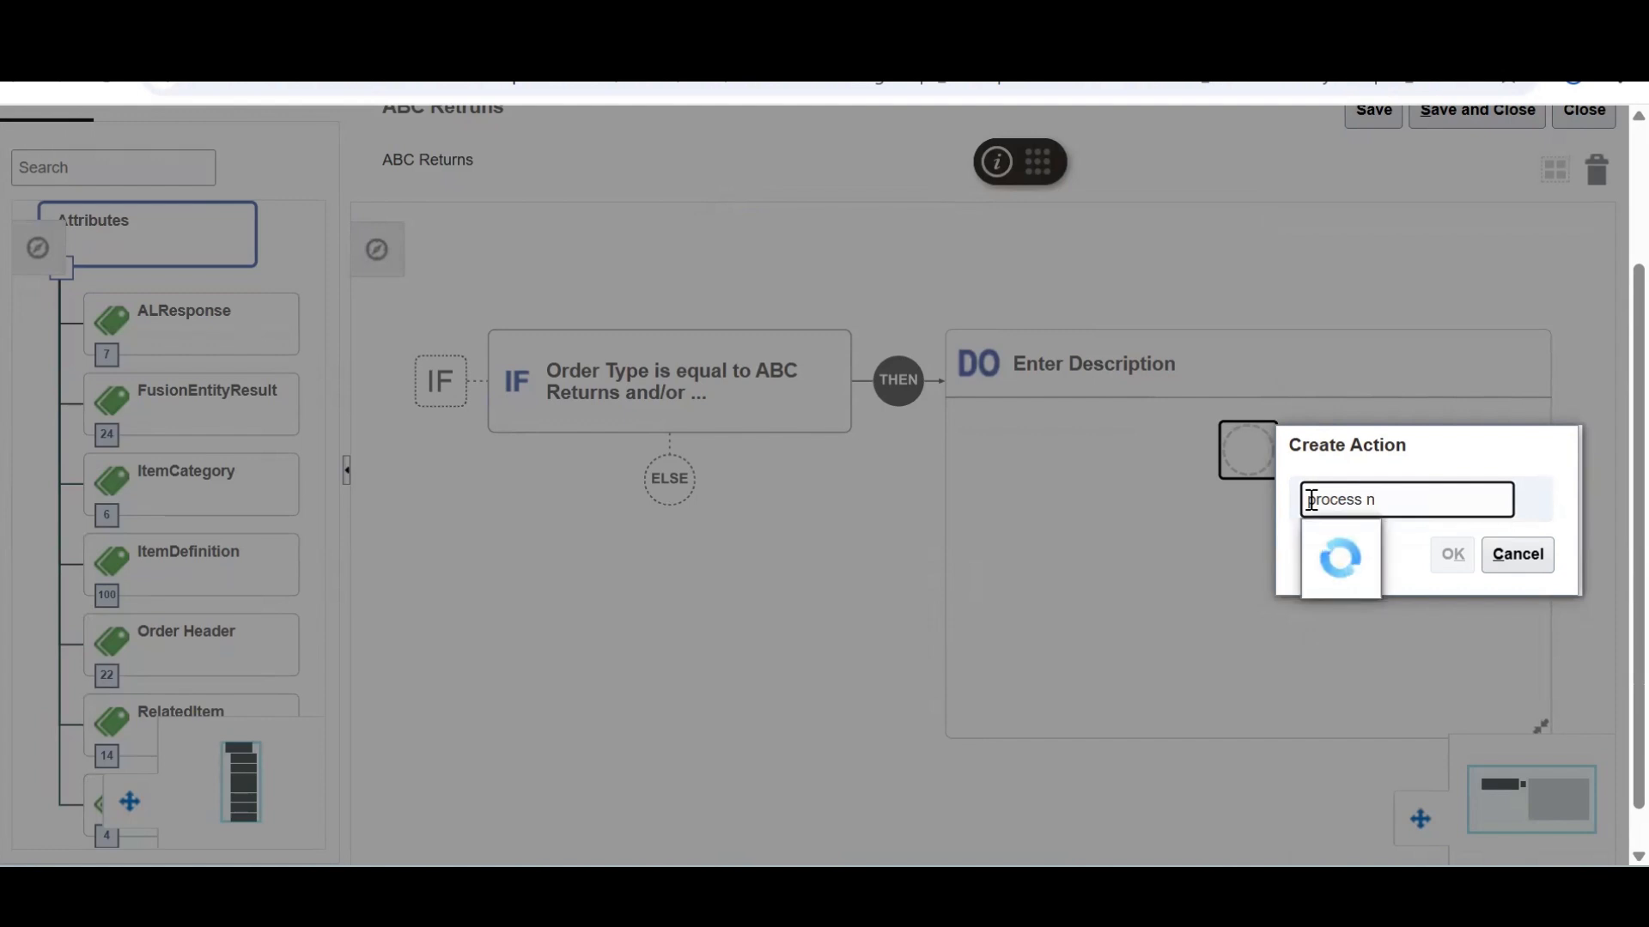
left_click(1370, 559)
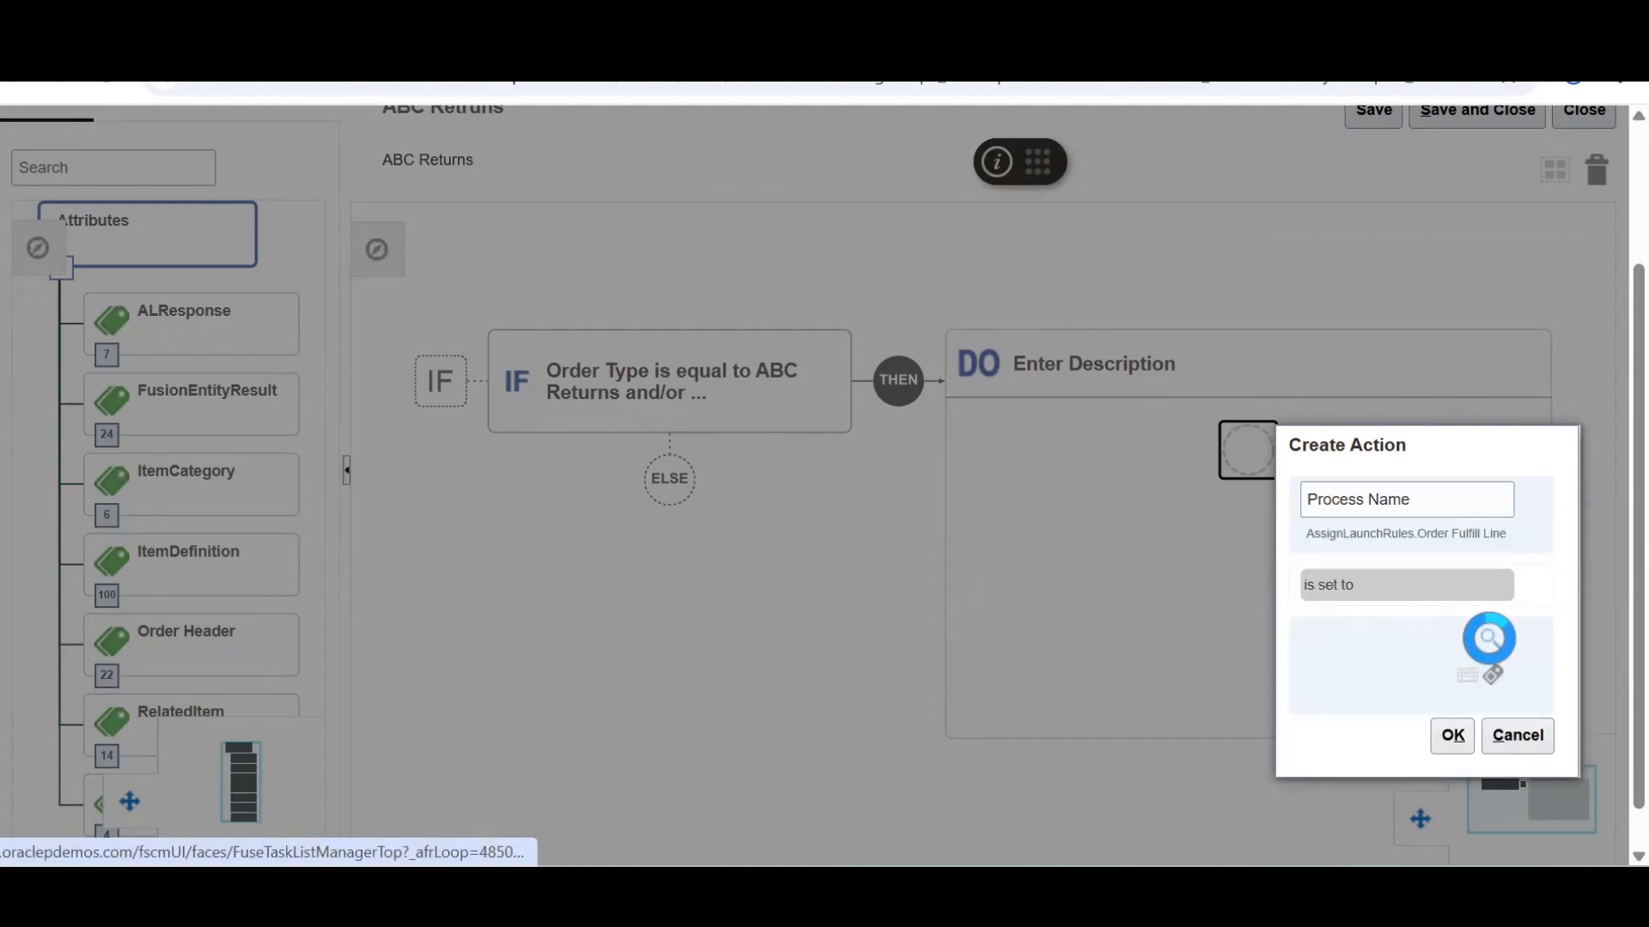
Look up ReturnOrderGenericProcess and assign it as the Process Name value
left_click(1489, 640)
left_click(818, 275)
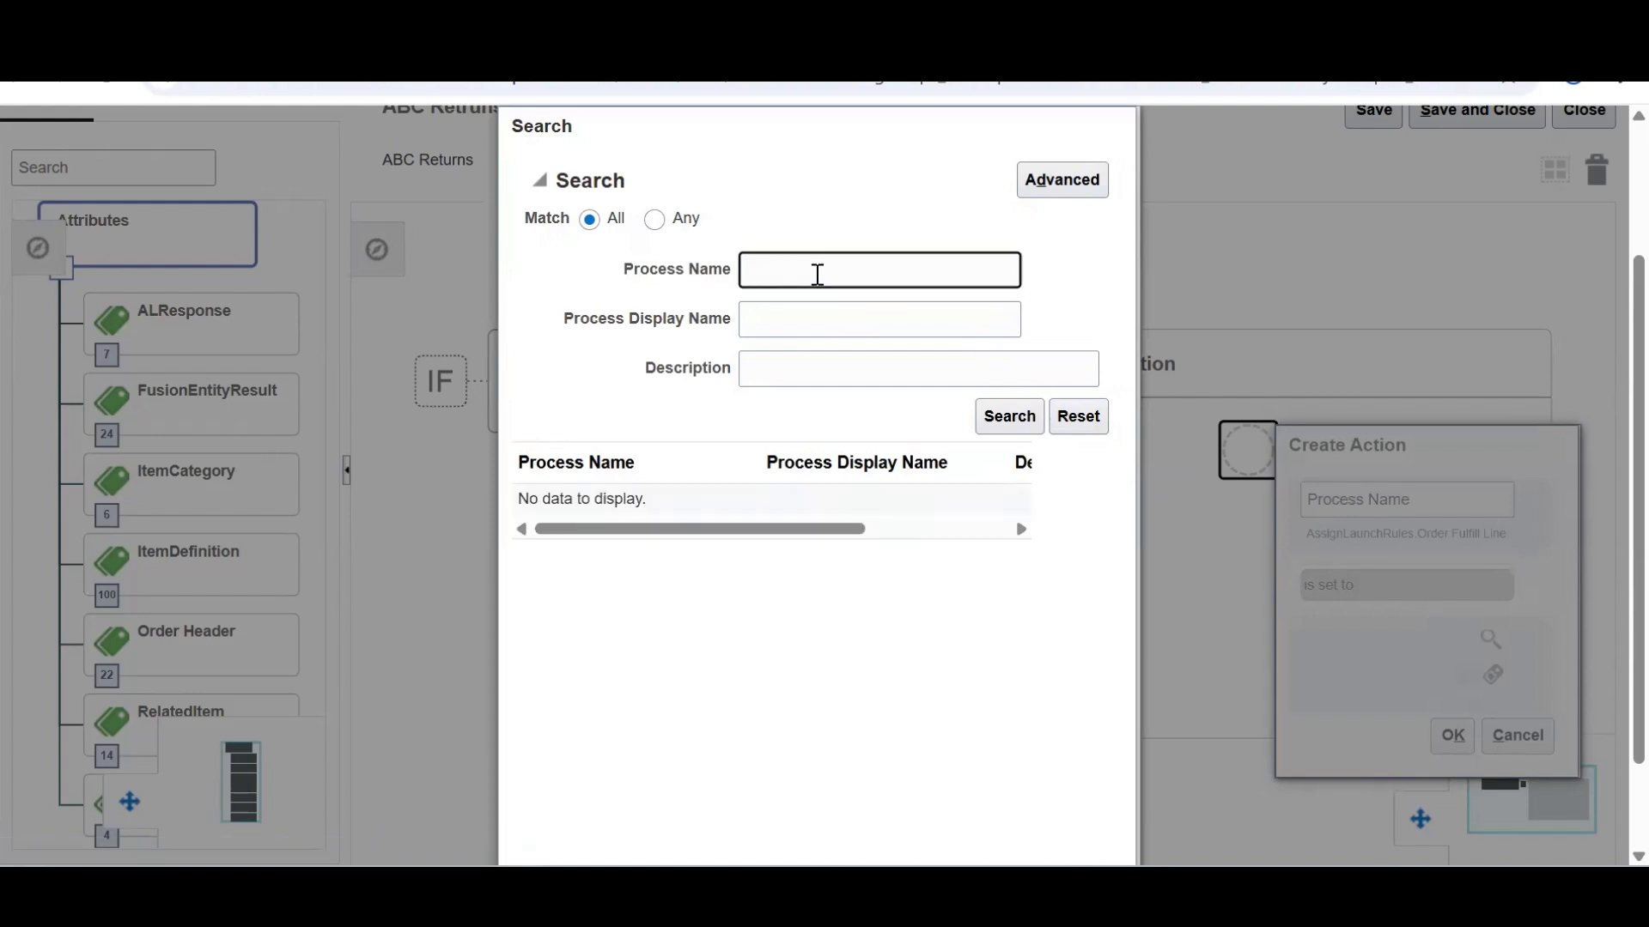
type("ReturnOrderGenericProcess")
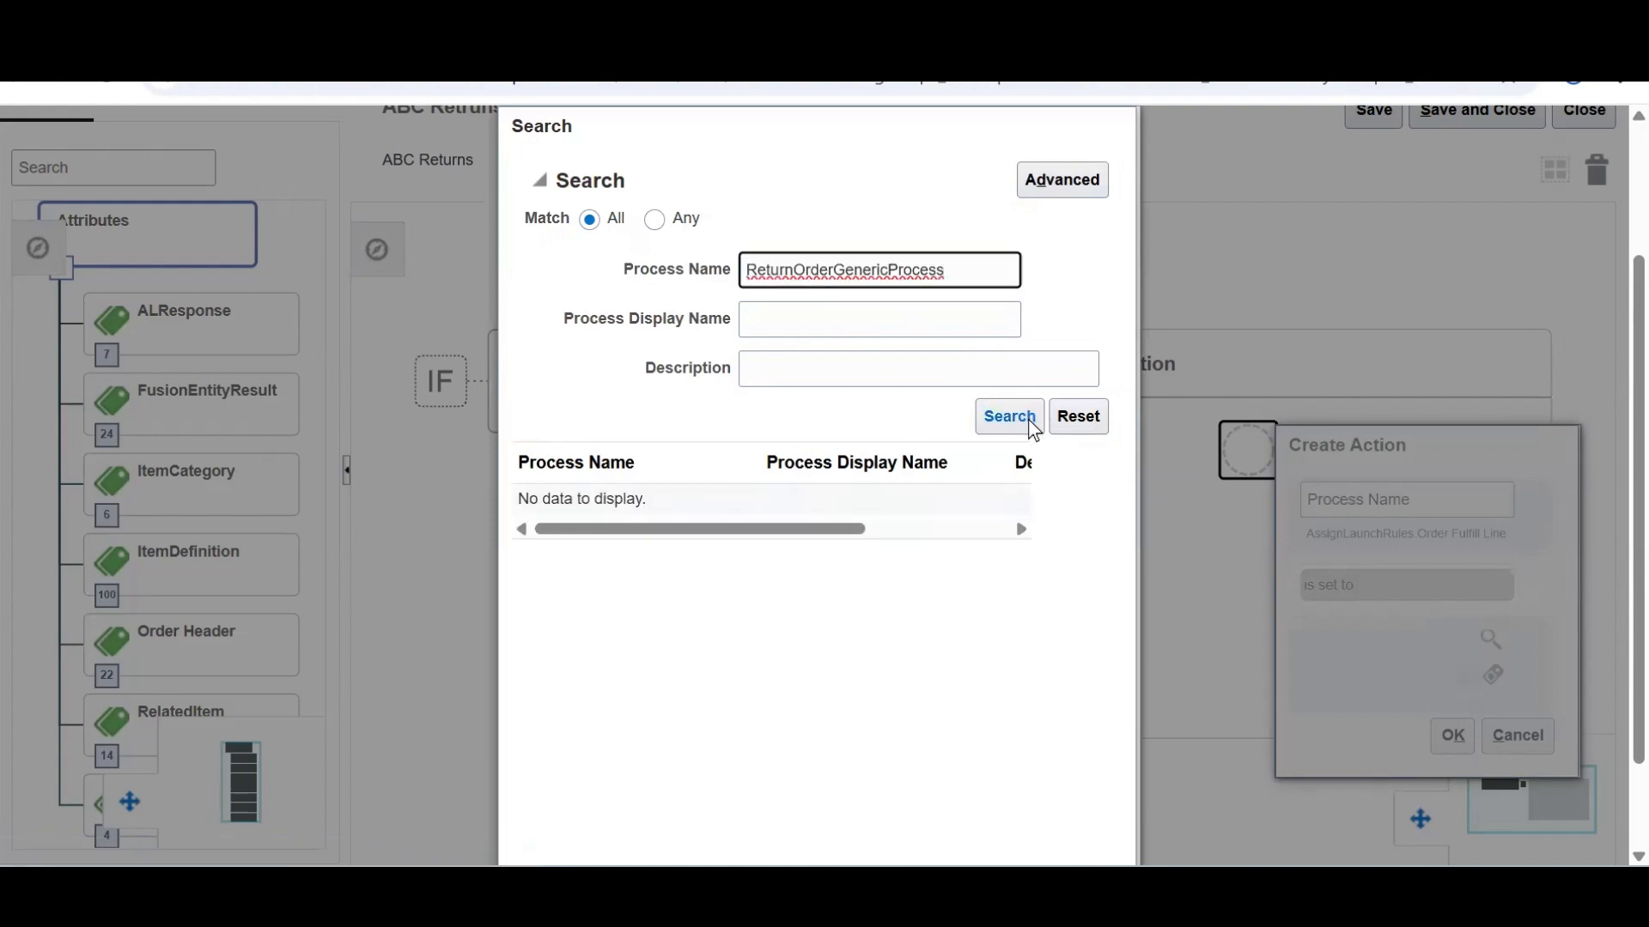
left_click(996, 422)
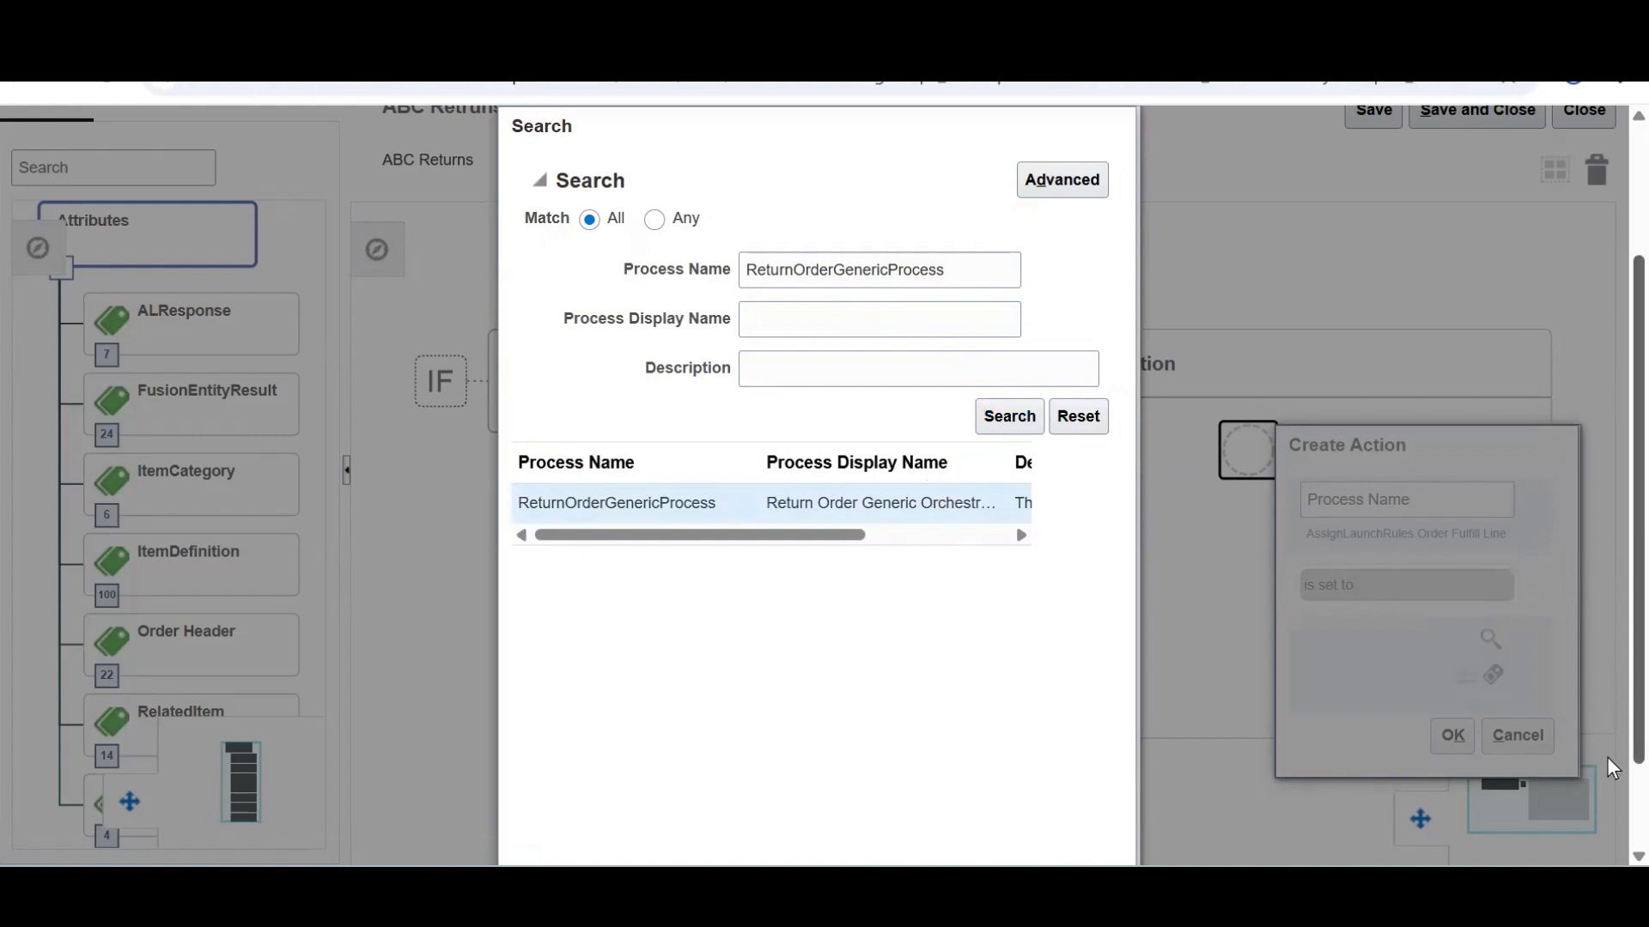
scroll(1378, 801, "down", 2)
left_click(995, 826)
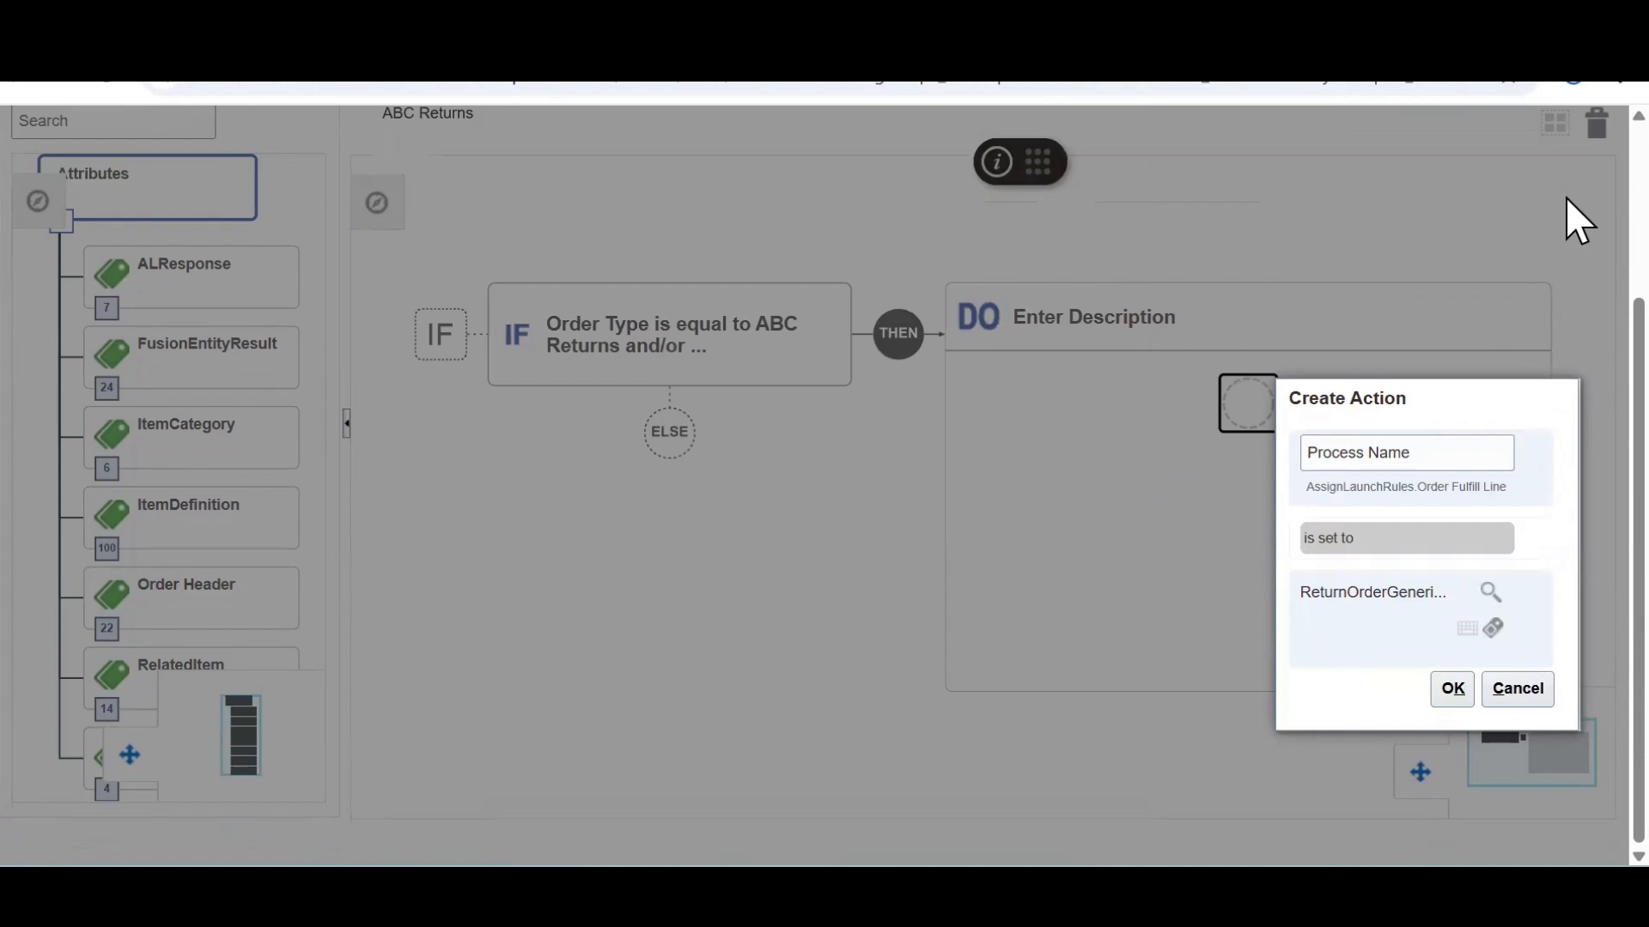
left_click(1453, 690)
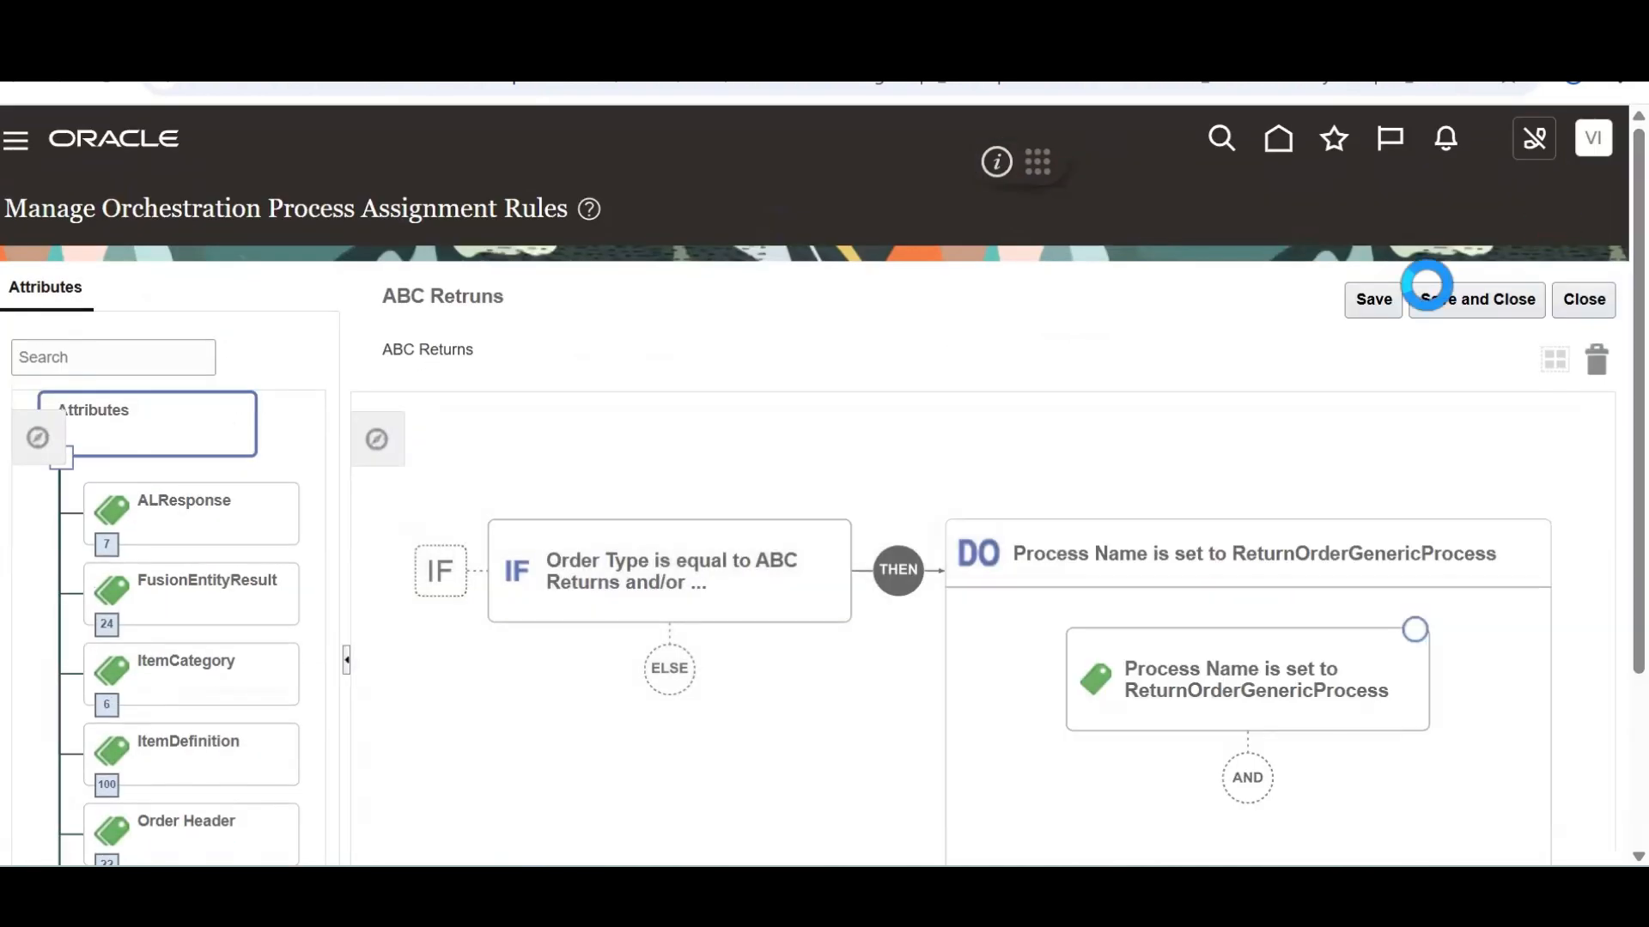
Save and close the rule, then activate the ABC Retruns rule
left_click(1374, 299)
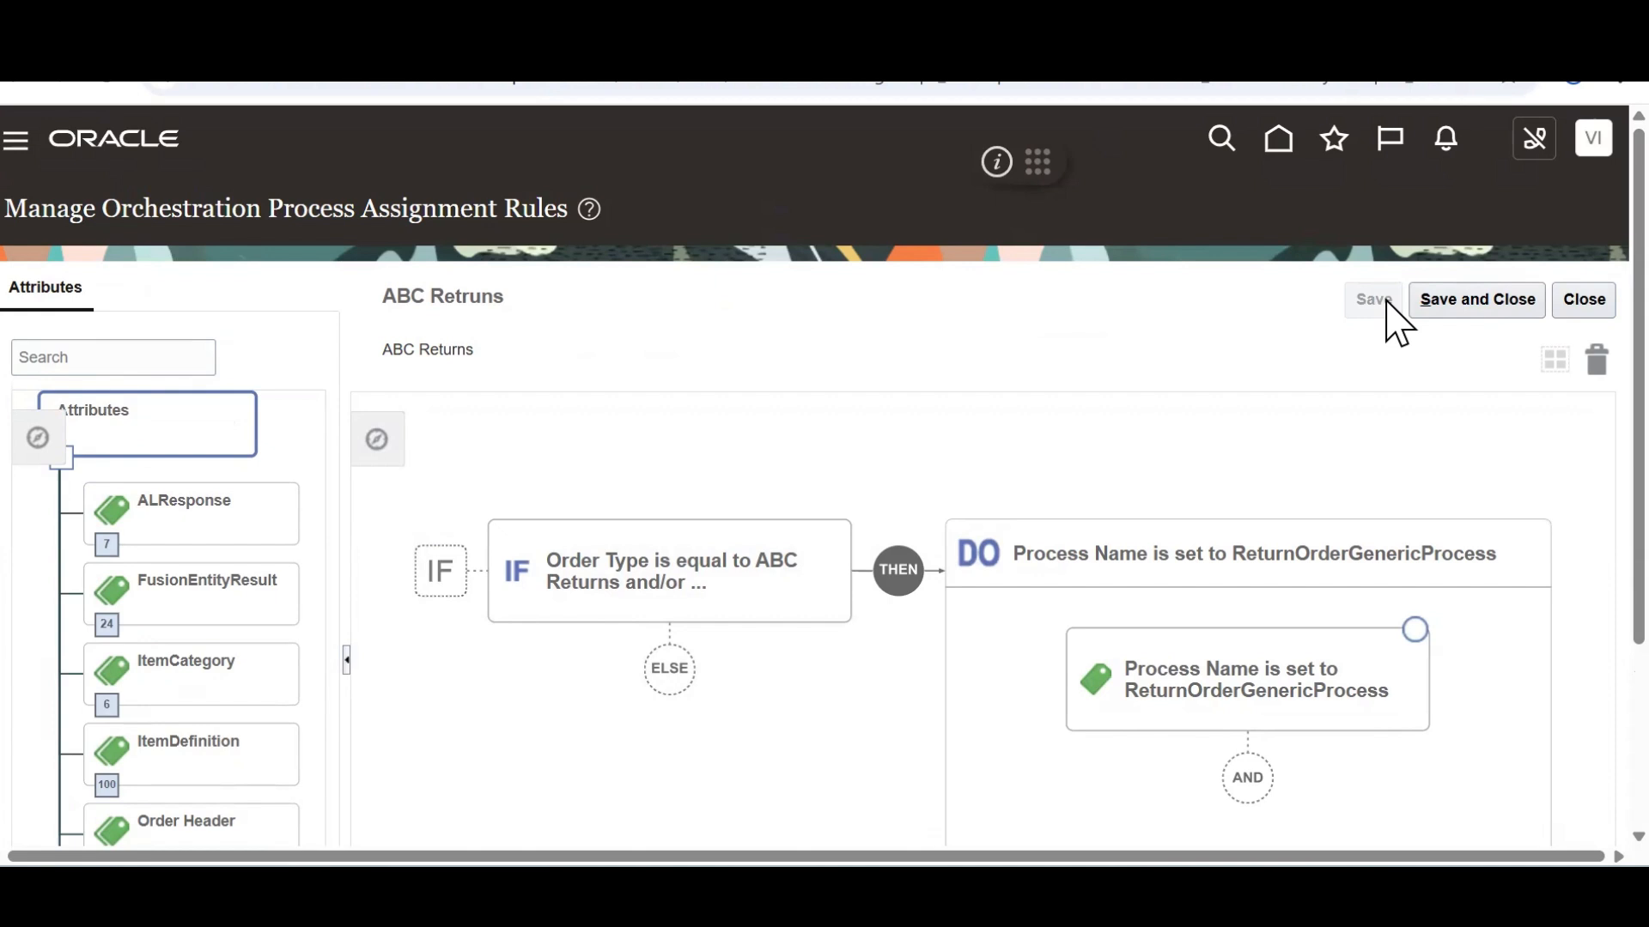
left_click(1580, 311)
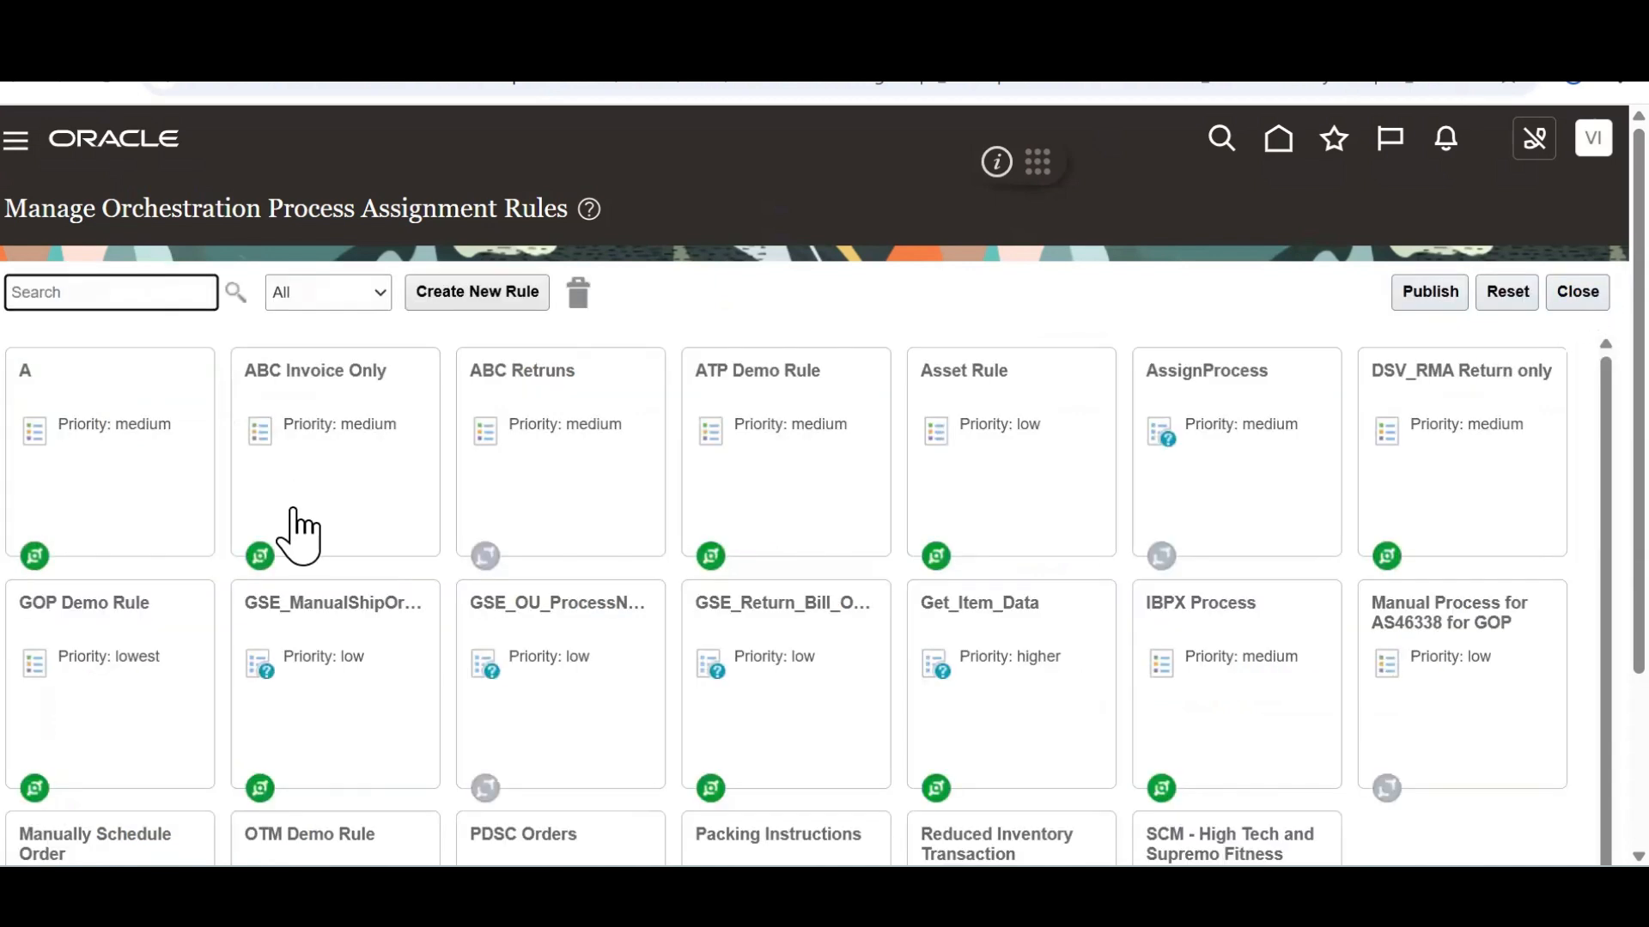
left_click(567, 427)
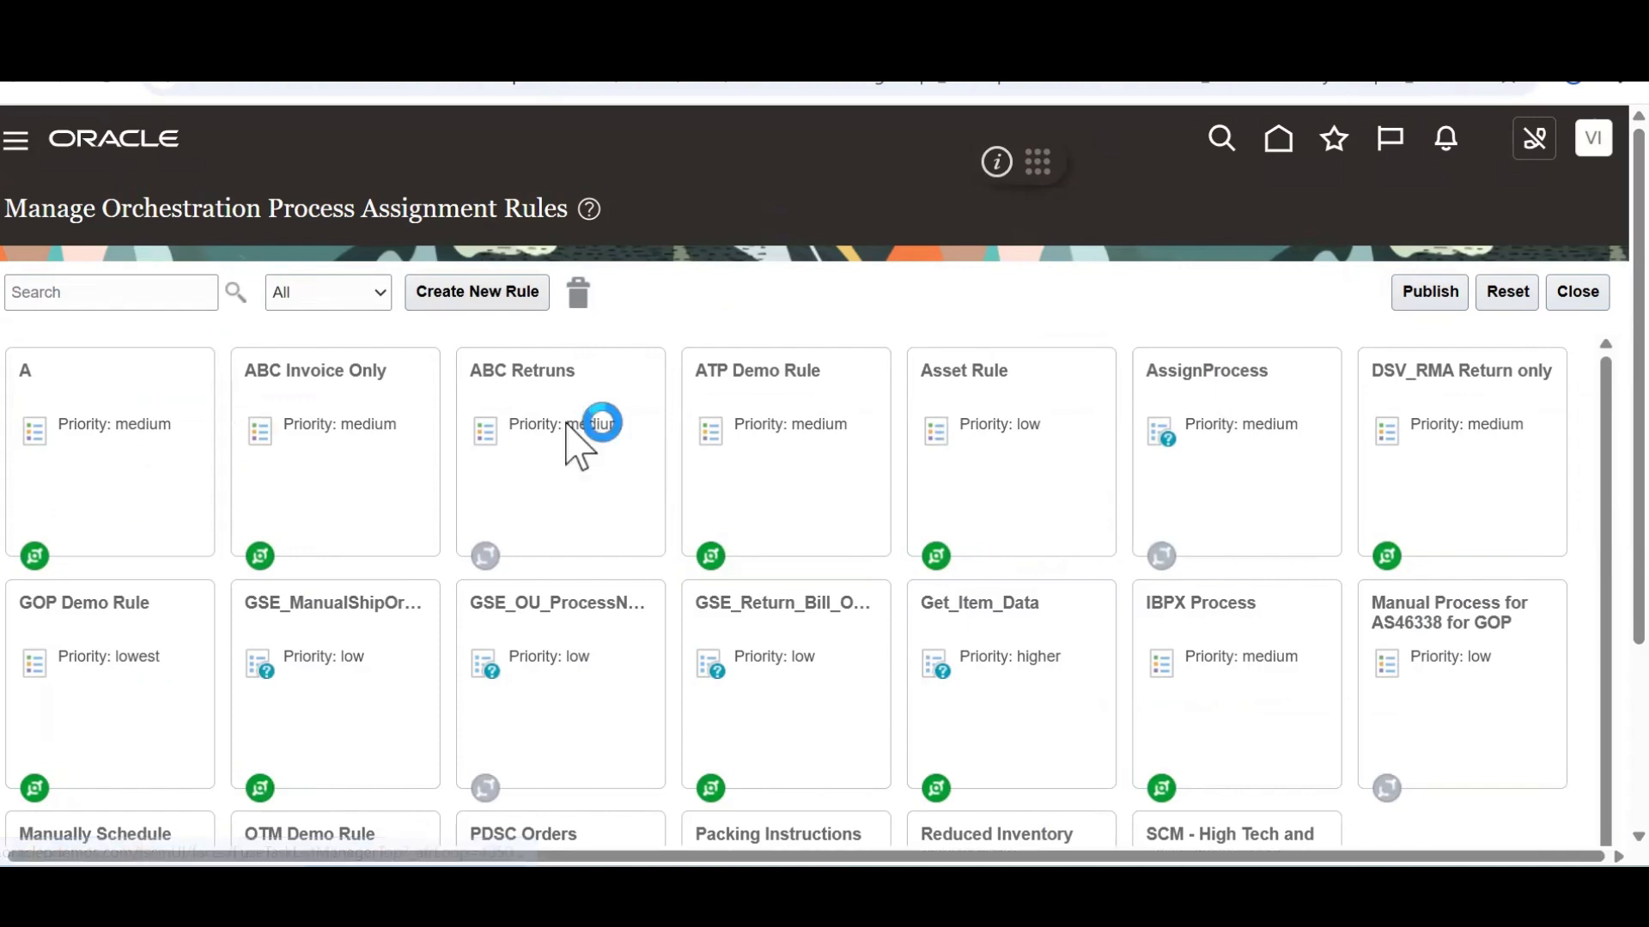
left_click(632, 500)
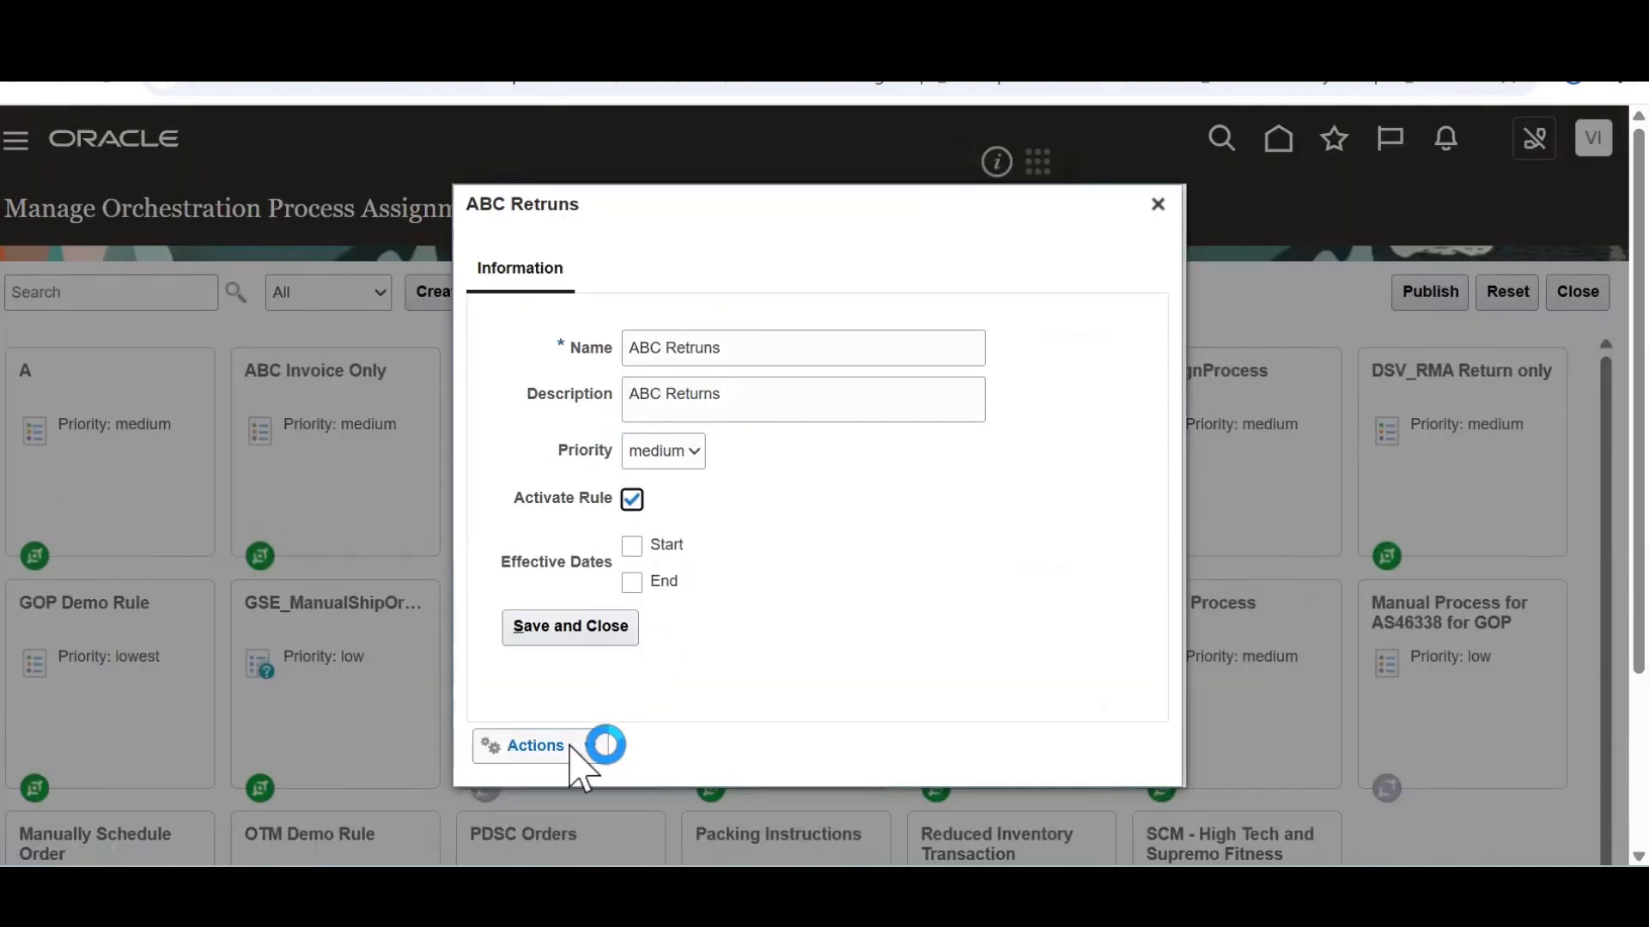
left_click(584, 628)
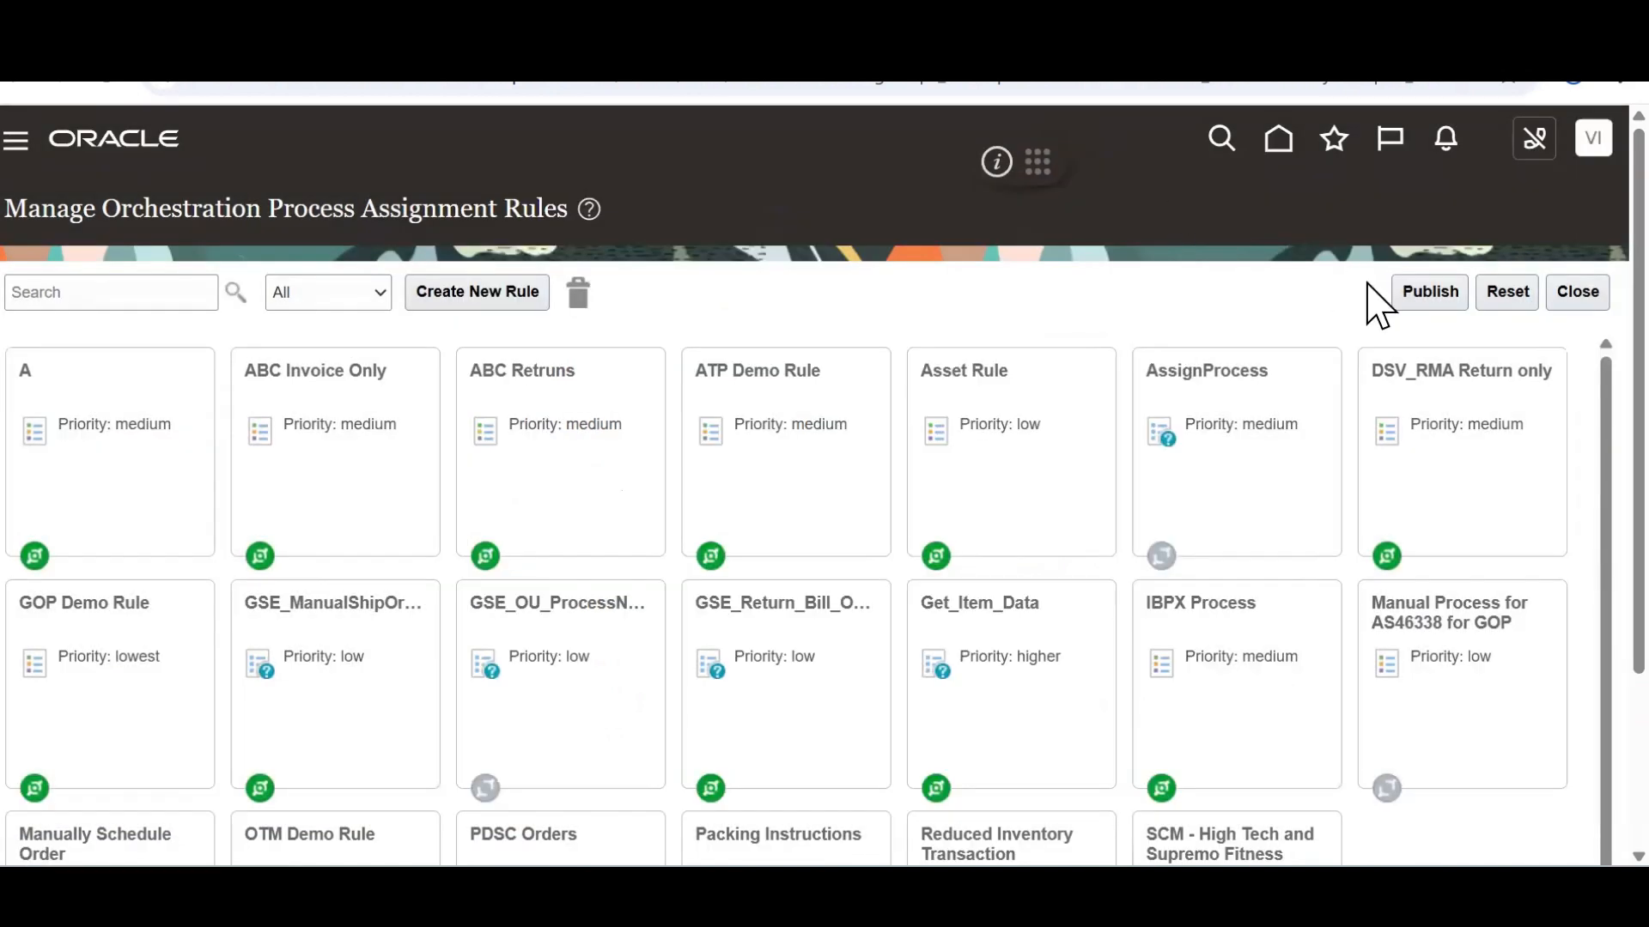
Publish the assignment rules and return to the Oracle home page
left_click(1425, 289)
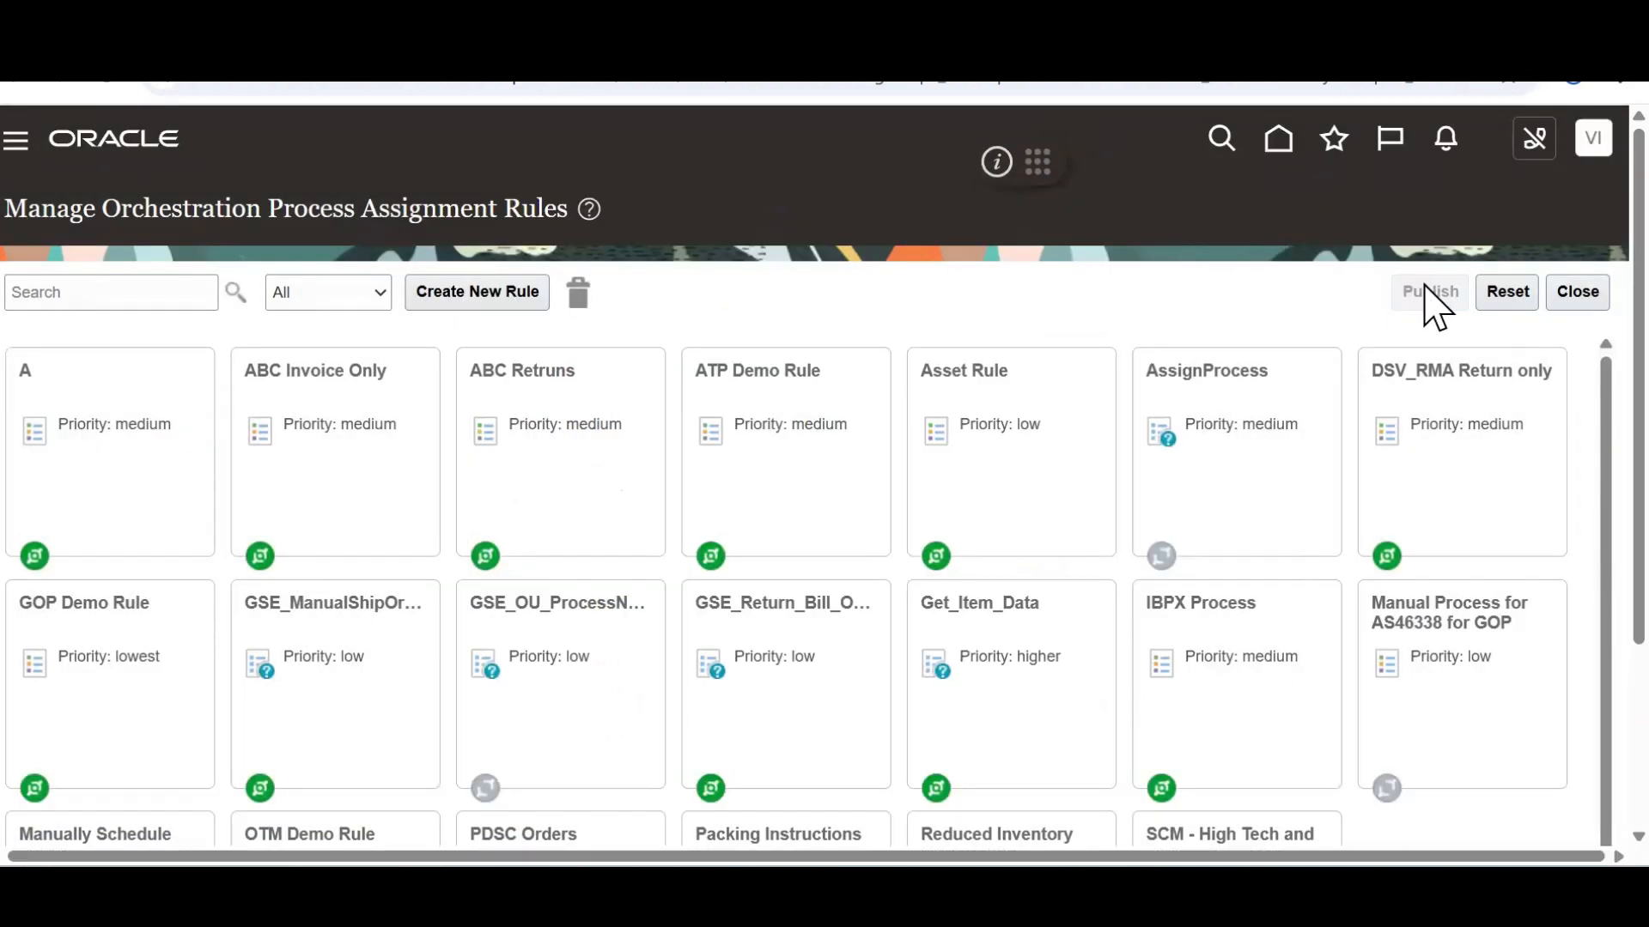
left_click(1078, 530)
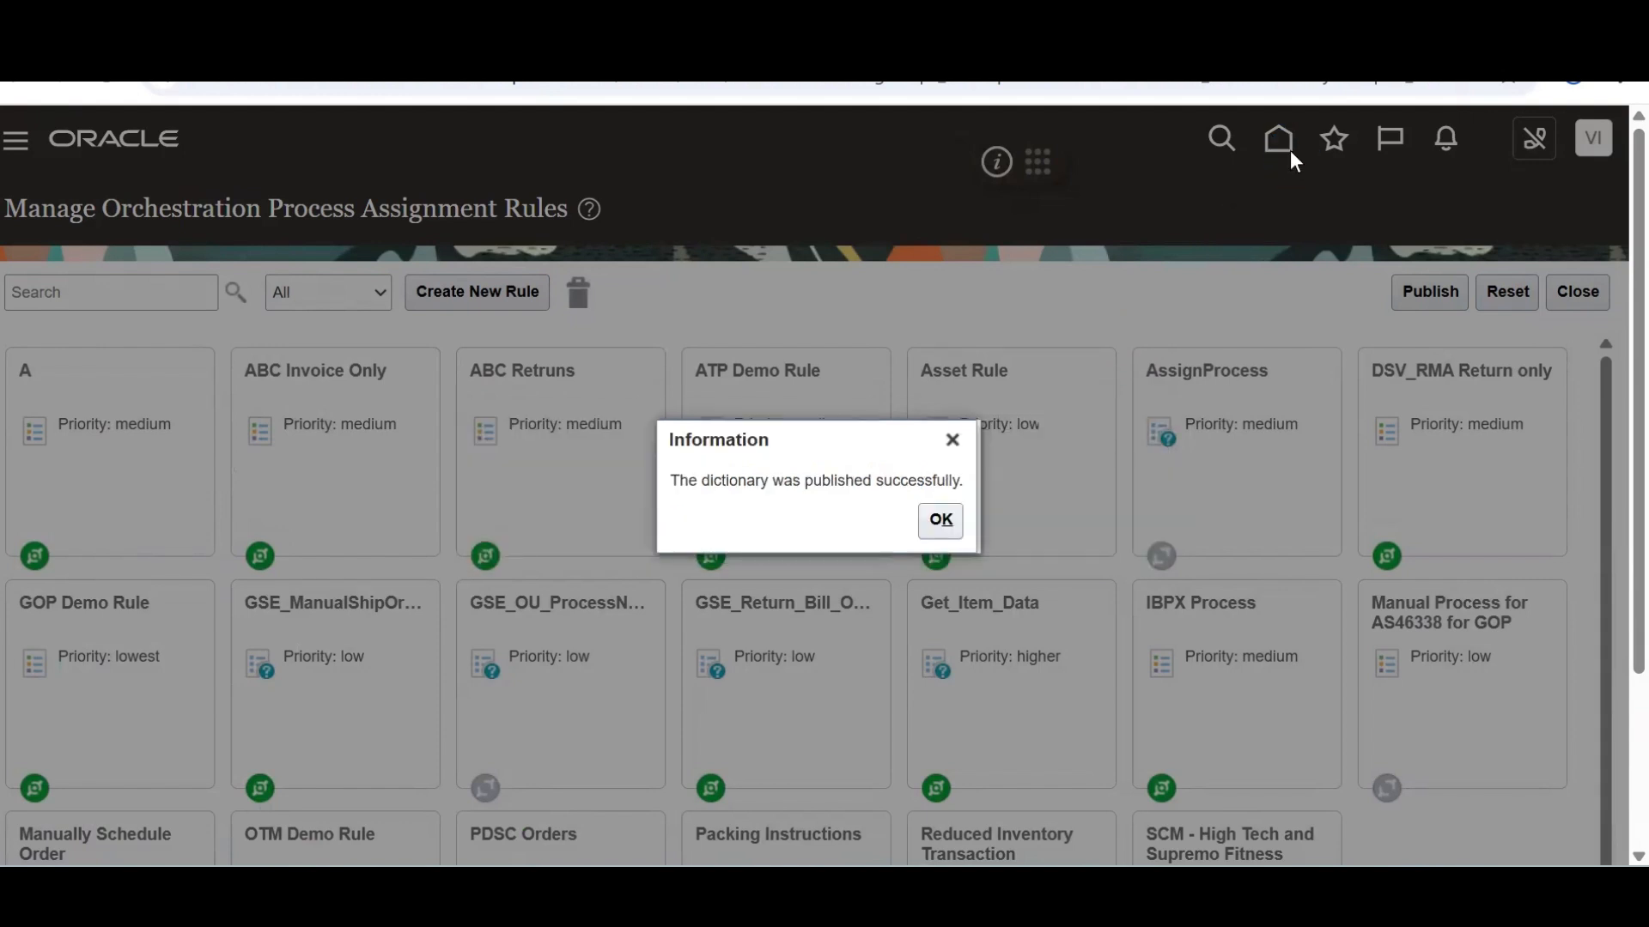
left_click(940, 519)
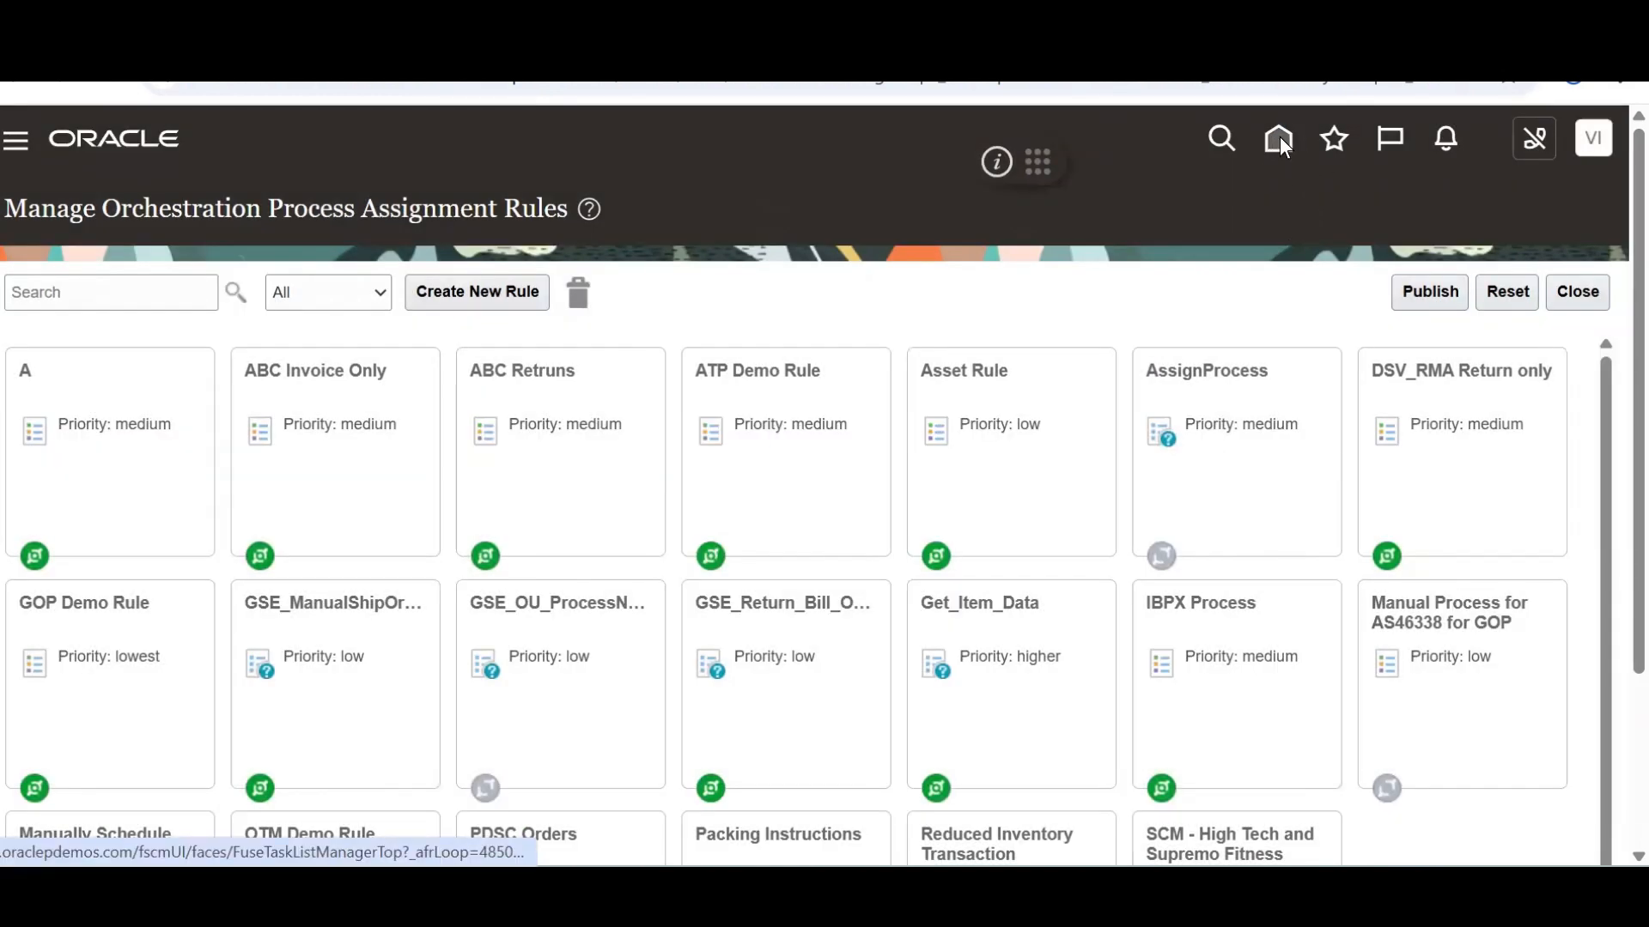
left_click(1279, 140)
Copy the order number from cell E5 of the Excel notes sheet
key("alt+Tab")
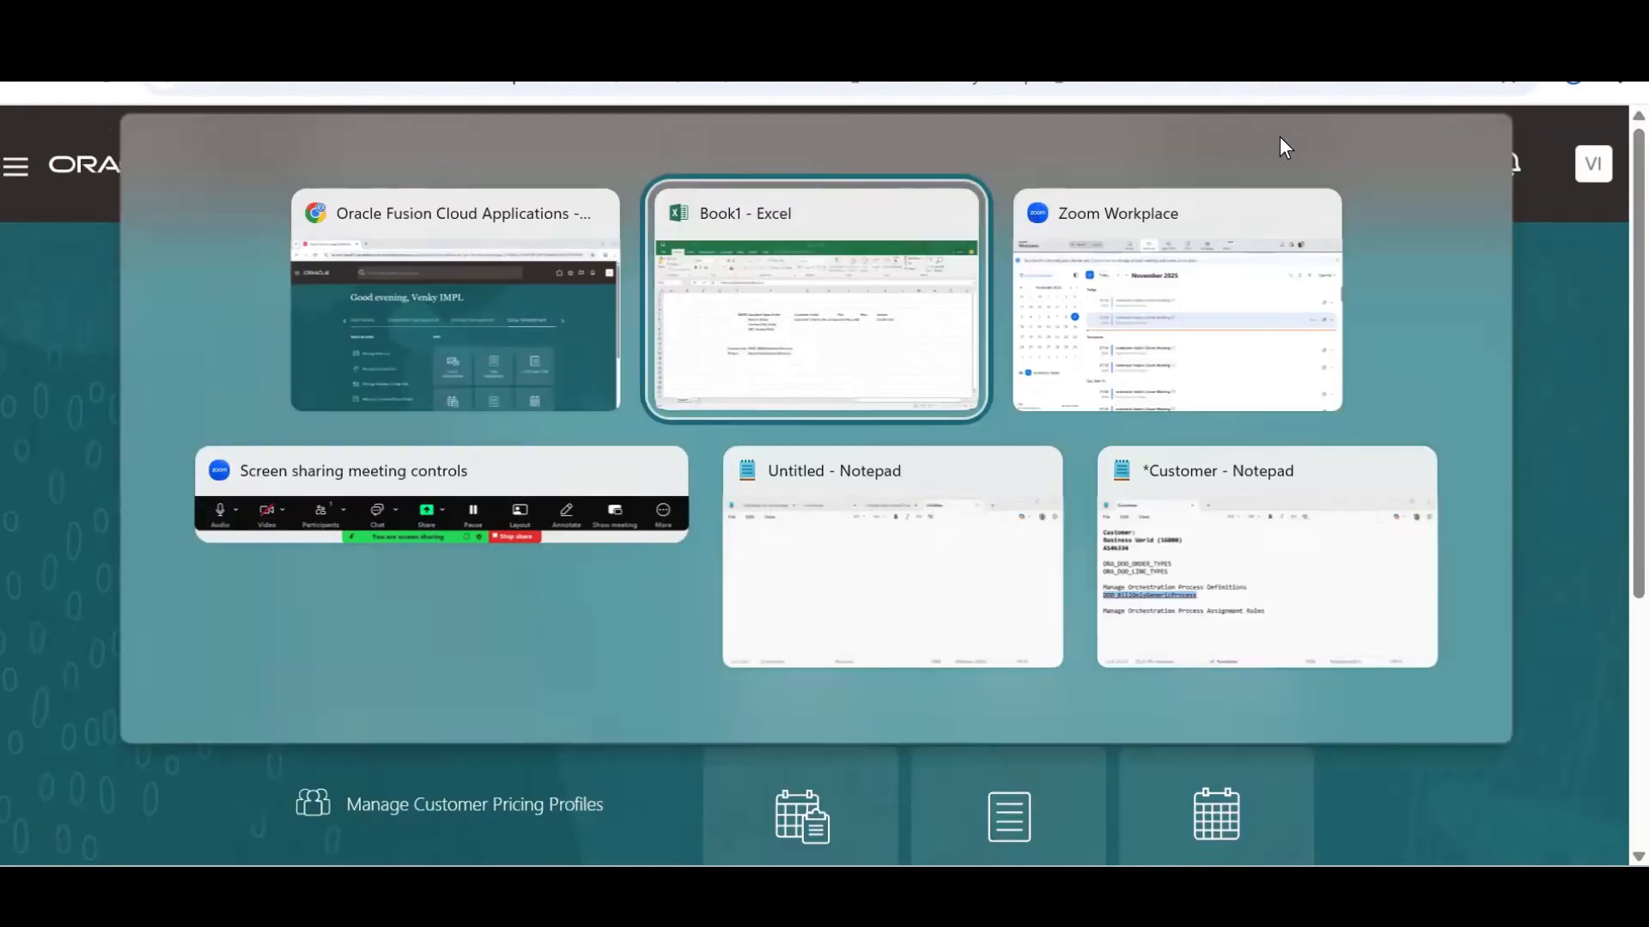
left_click(416, 378)
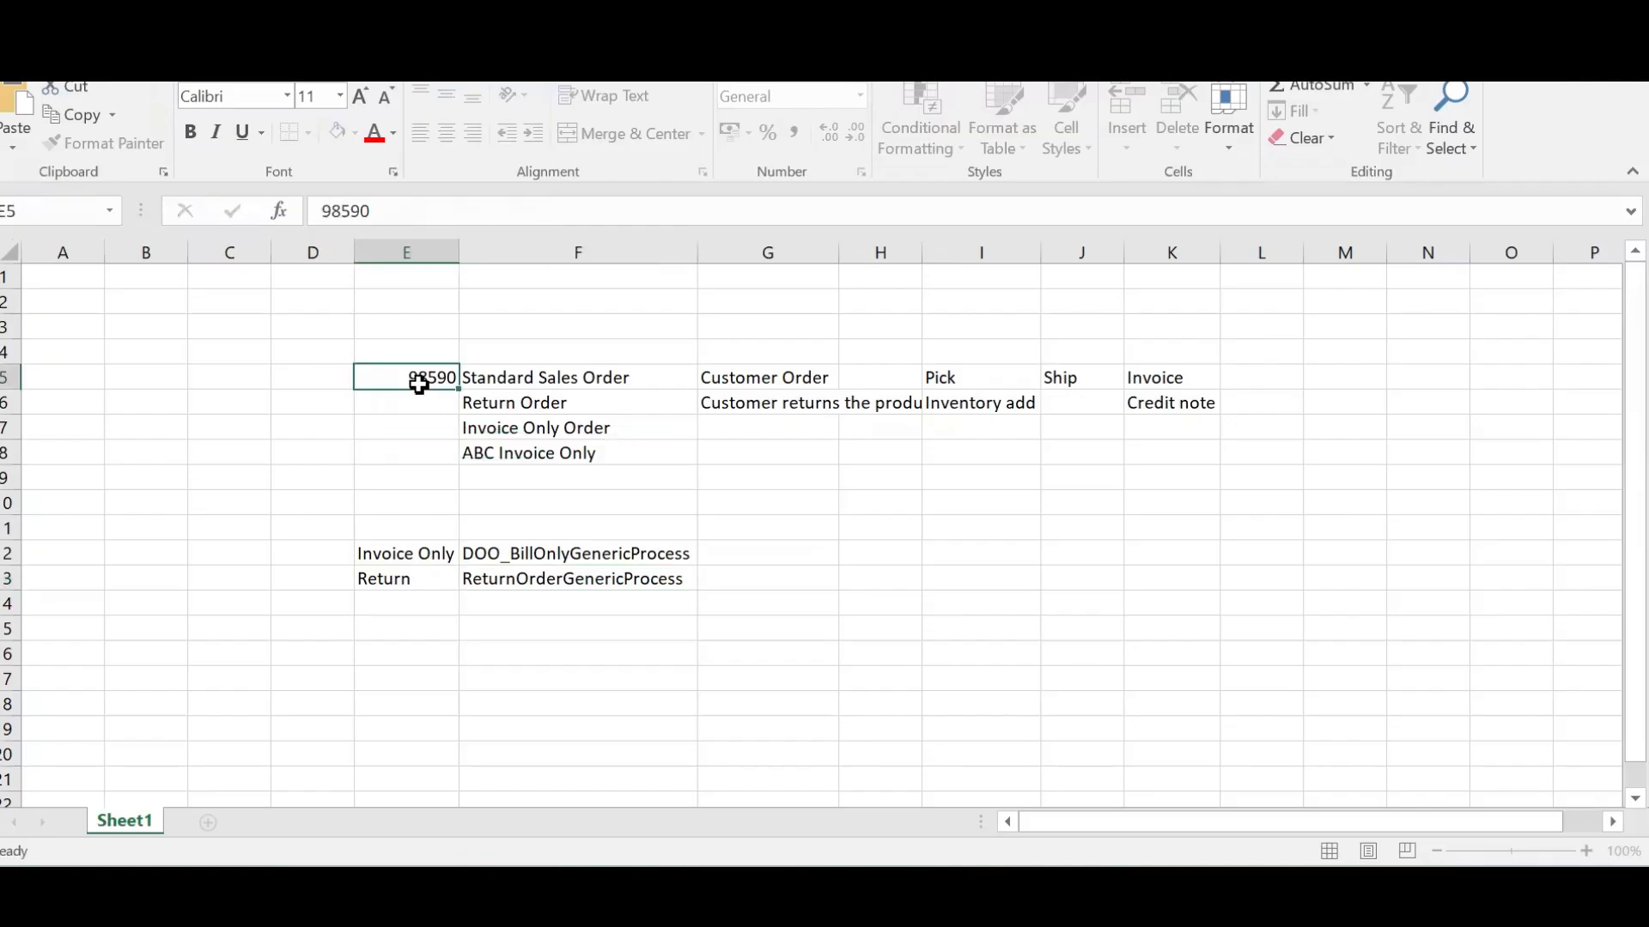
double_click(389, 198)
key("ctrl+c")
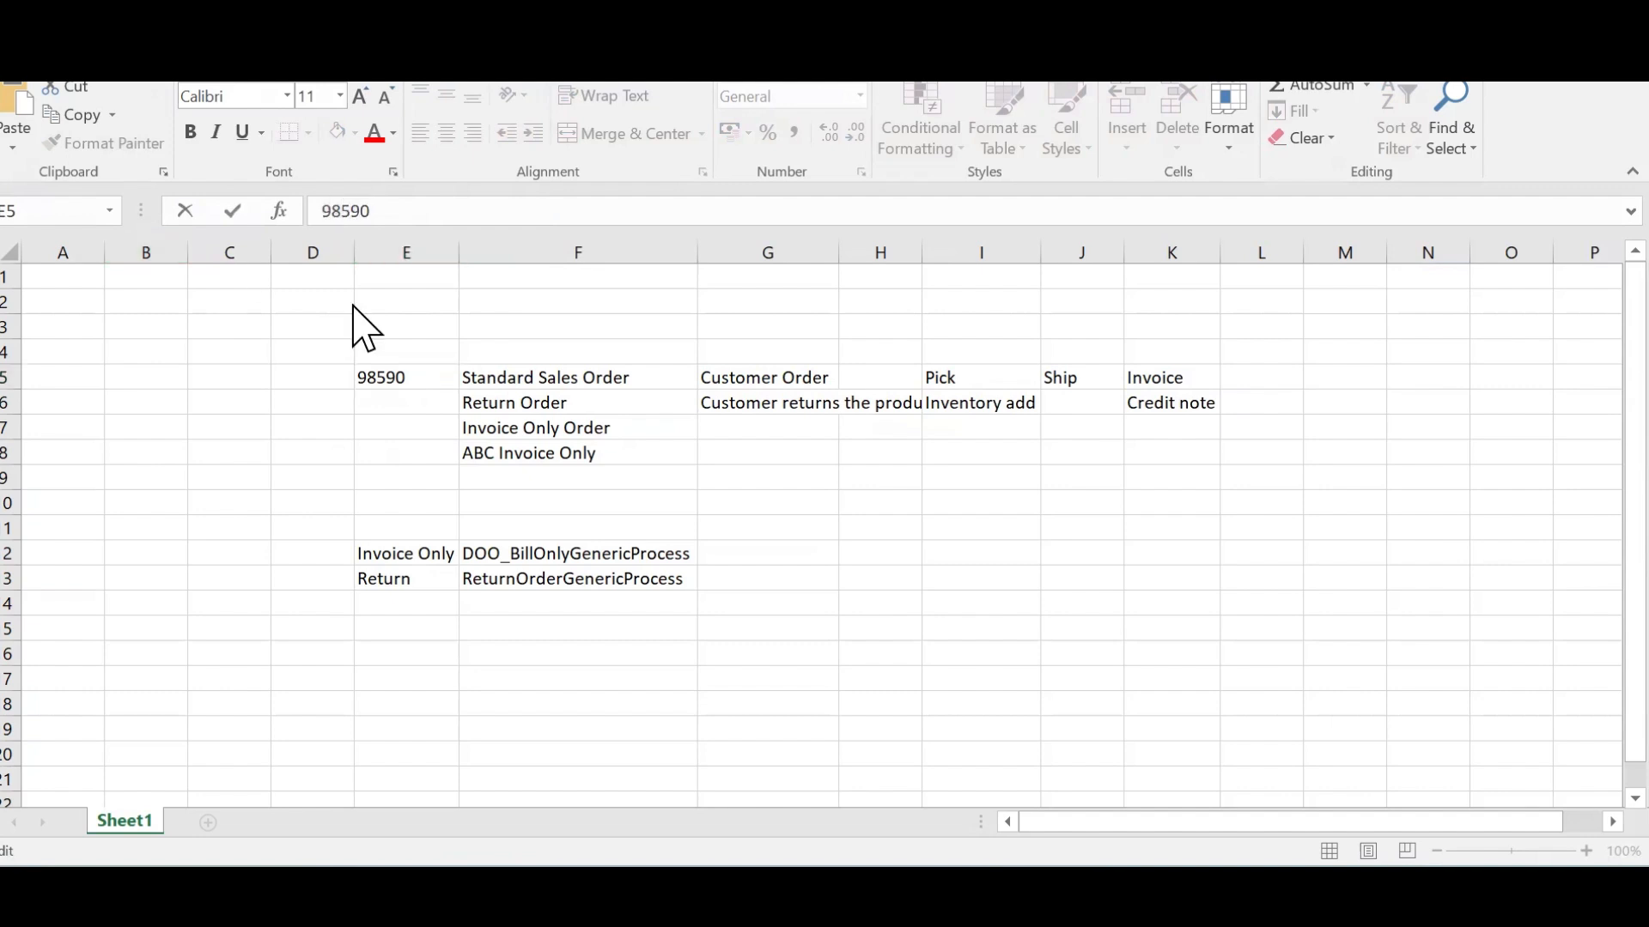
key("alt+Tab")
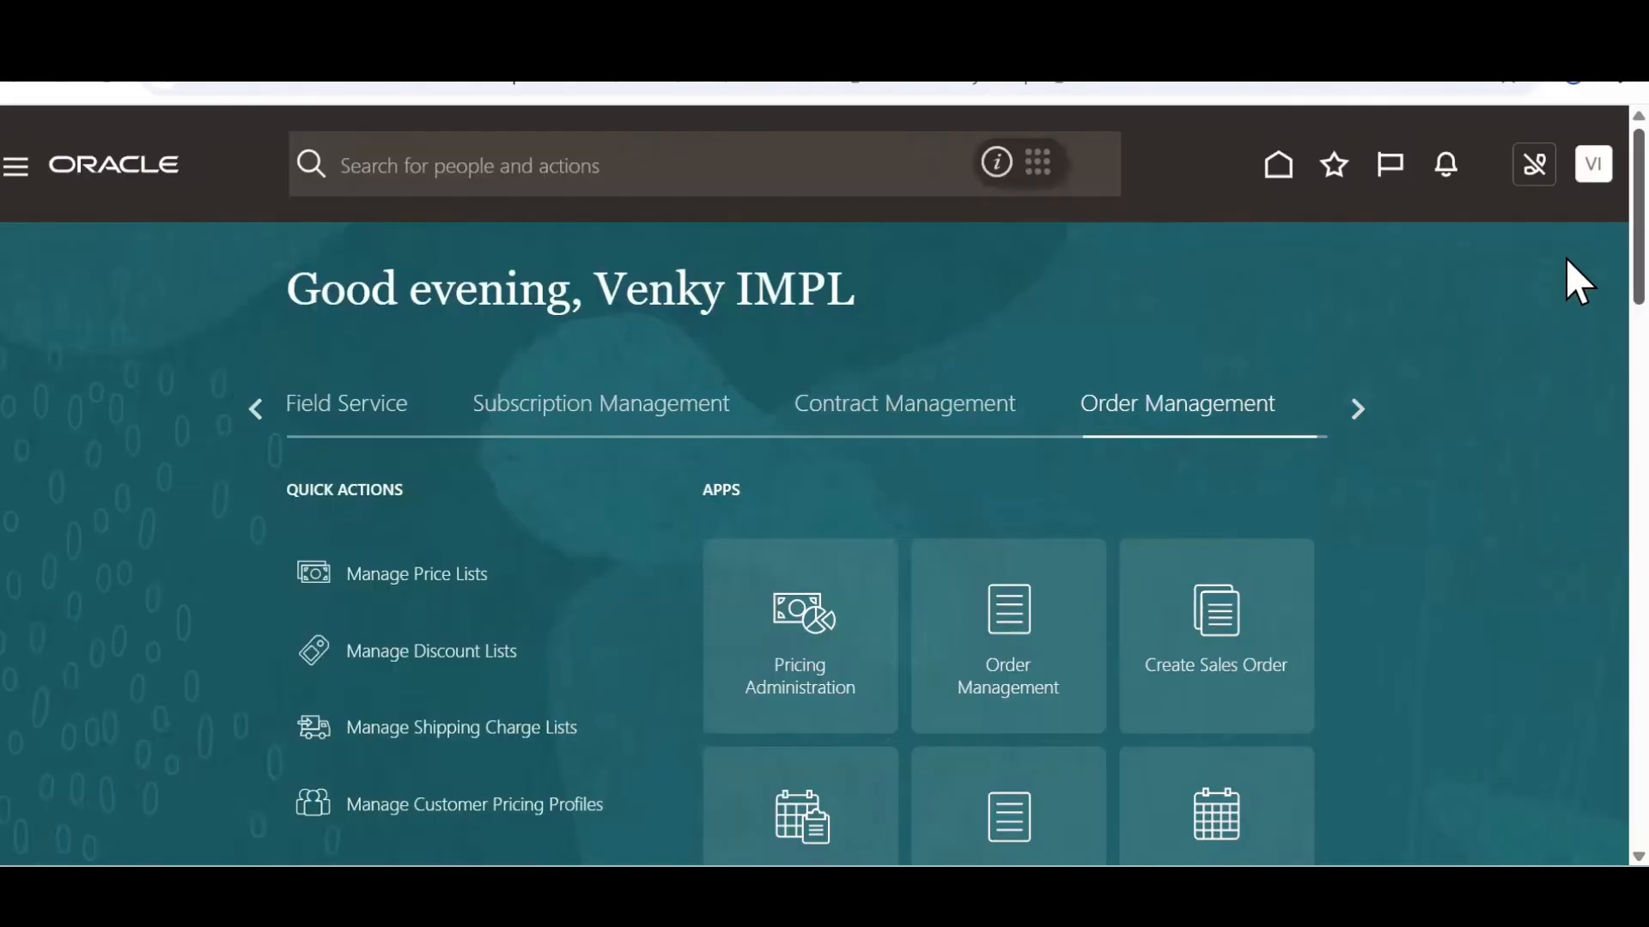
Search Order Management (Classic) for the copied order number
scroll(1568, 283, "down", 3)
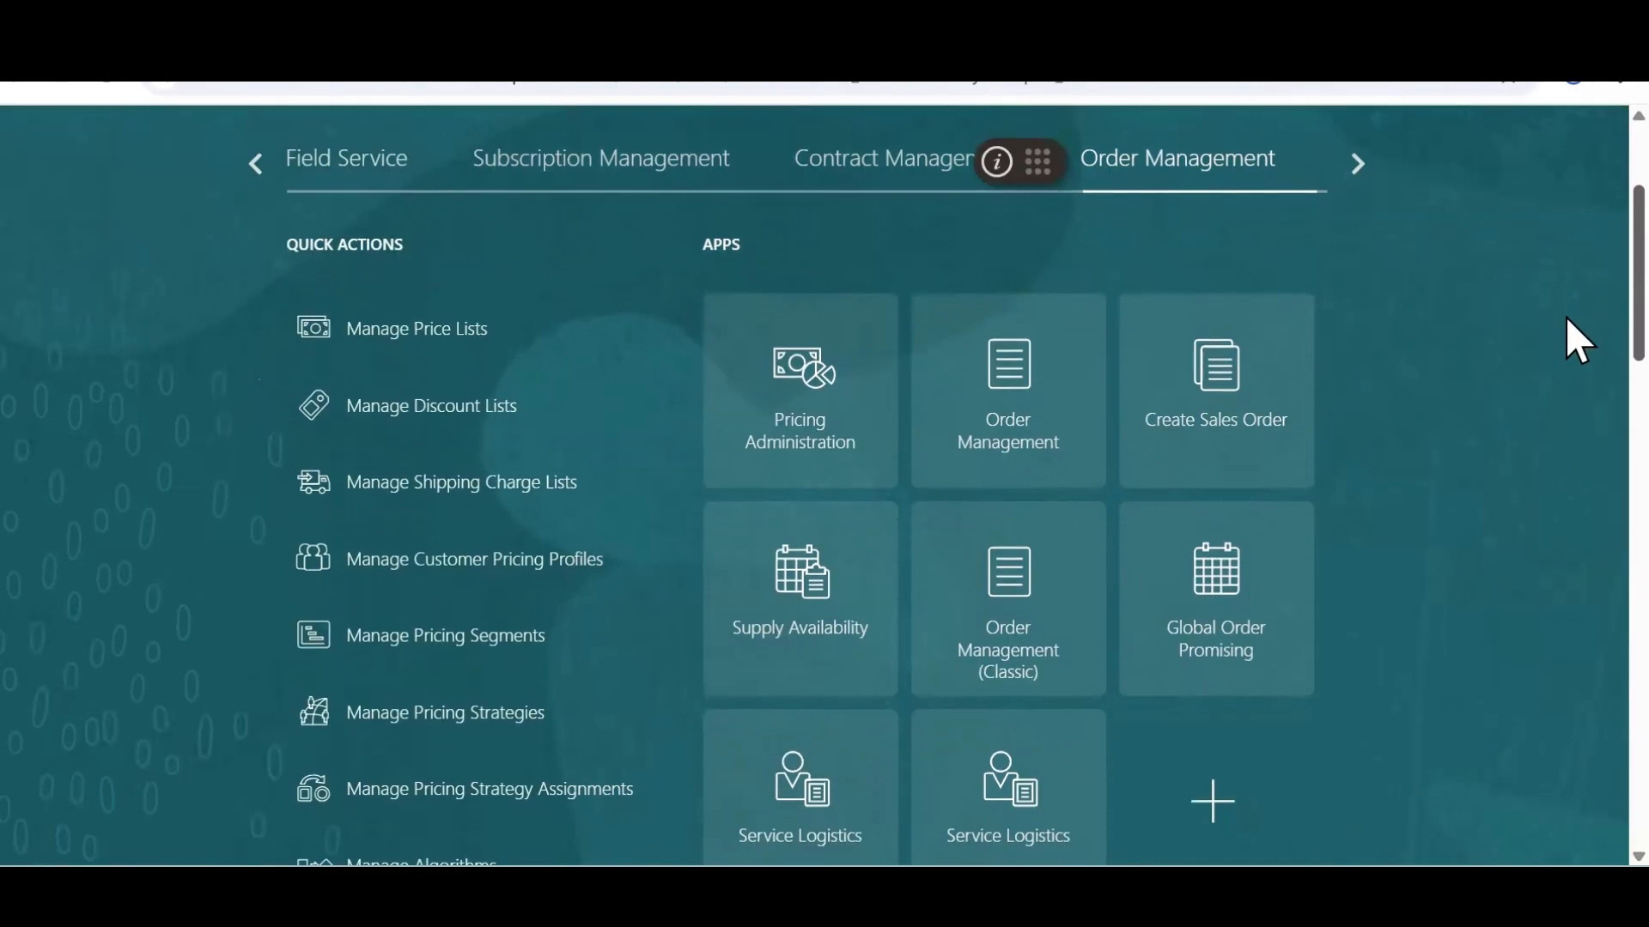
left_click(1008, 601)
left_click(1076, 212)
key("ctrl+v")
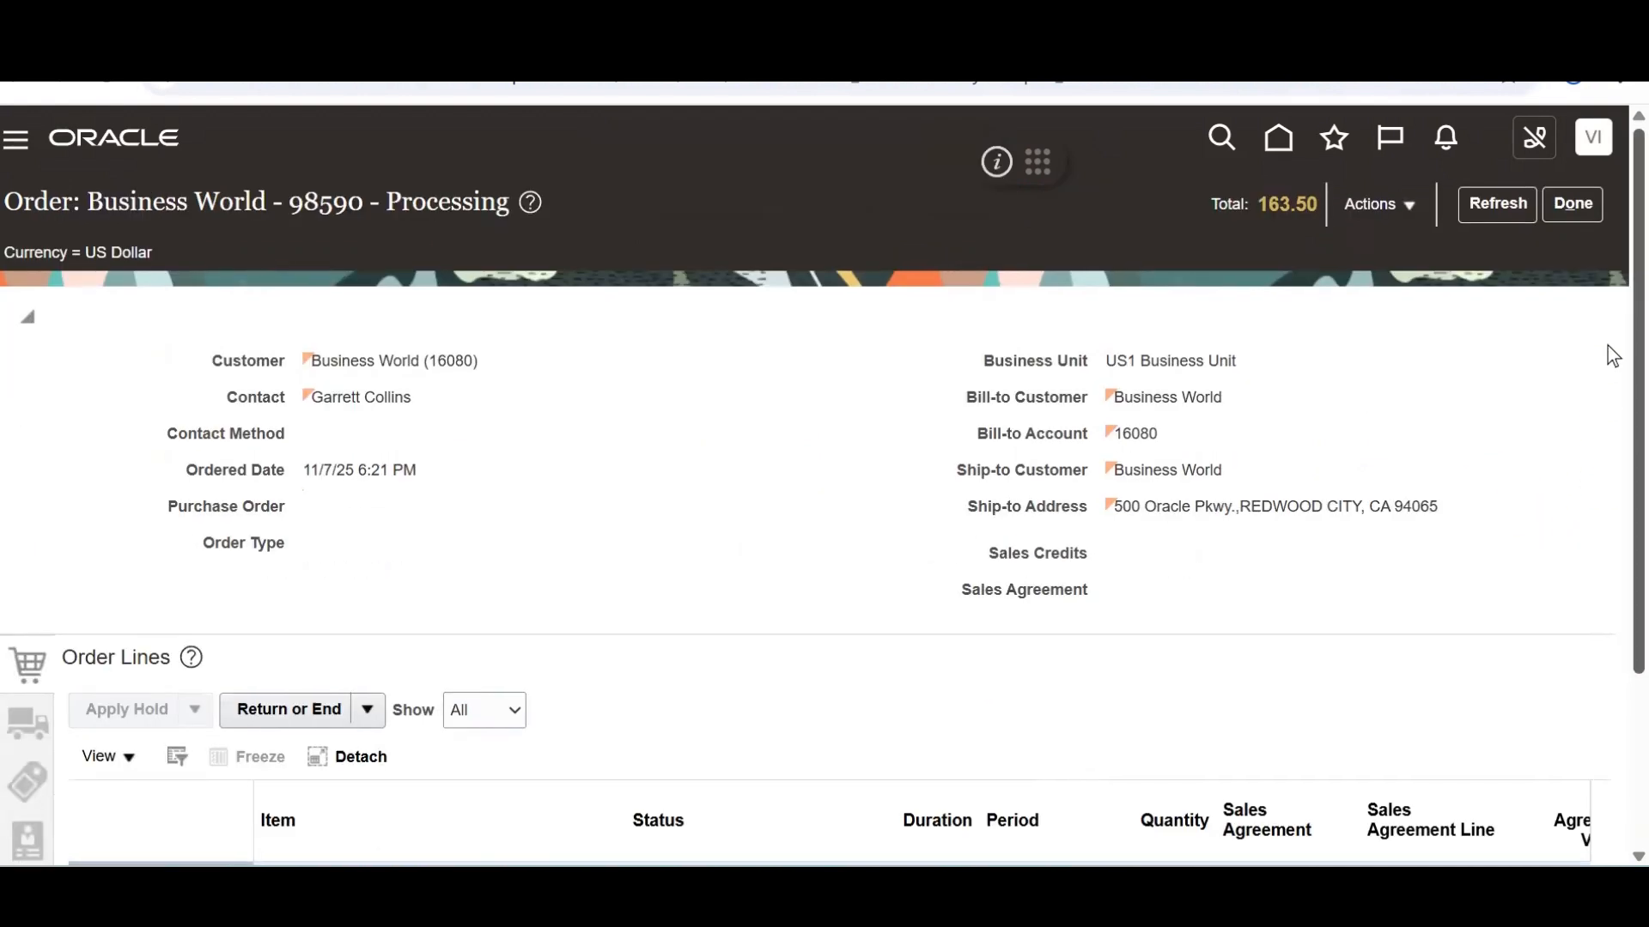
Start a return on the order's AS46334 line
scroll(1612, 552, "down", 1)
scroll(1608, 544, "down", 2)
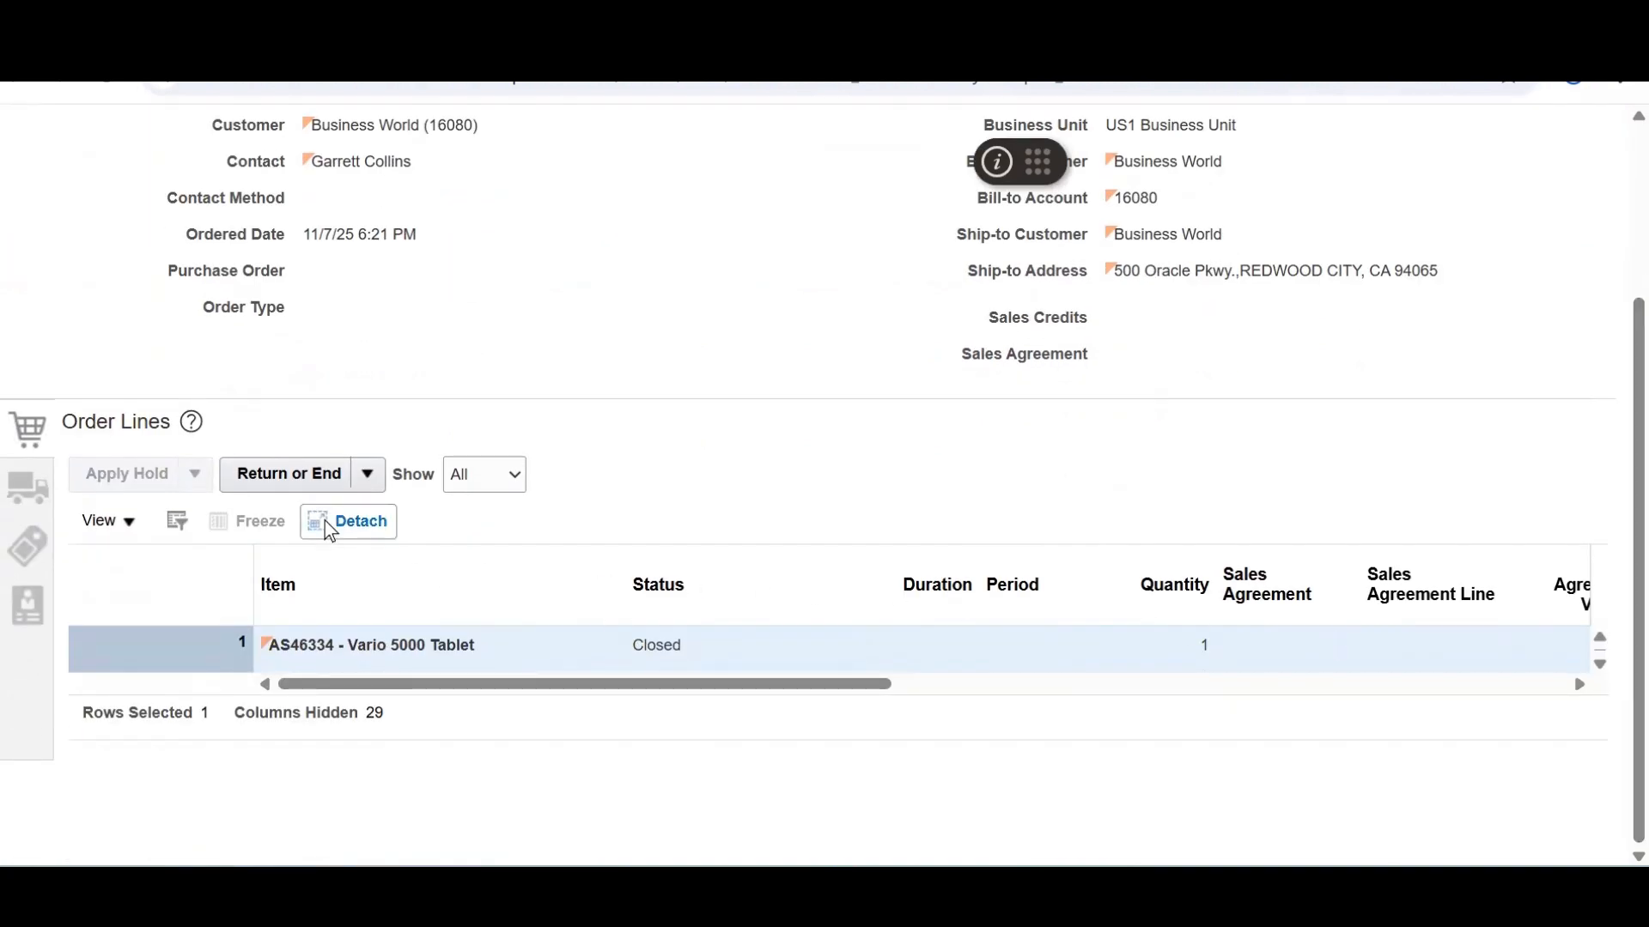
left_click(370, 479)
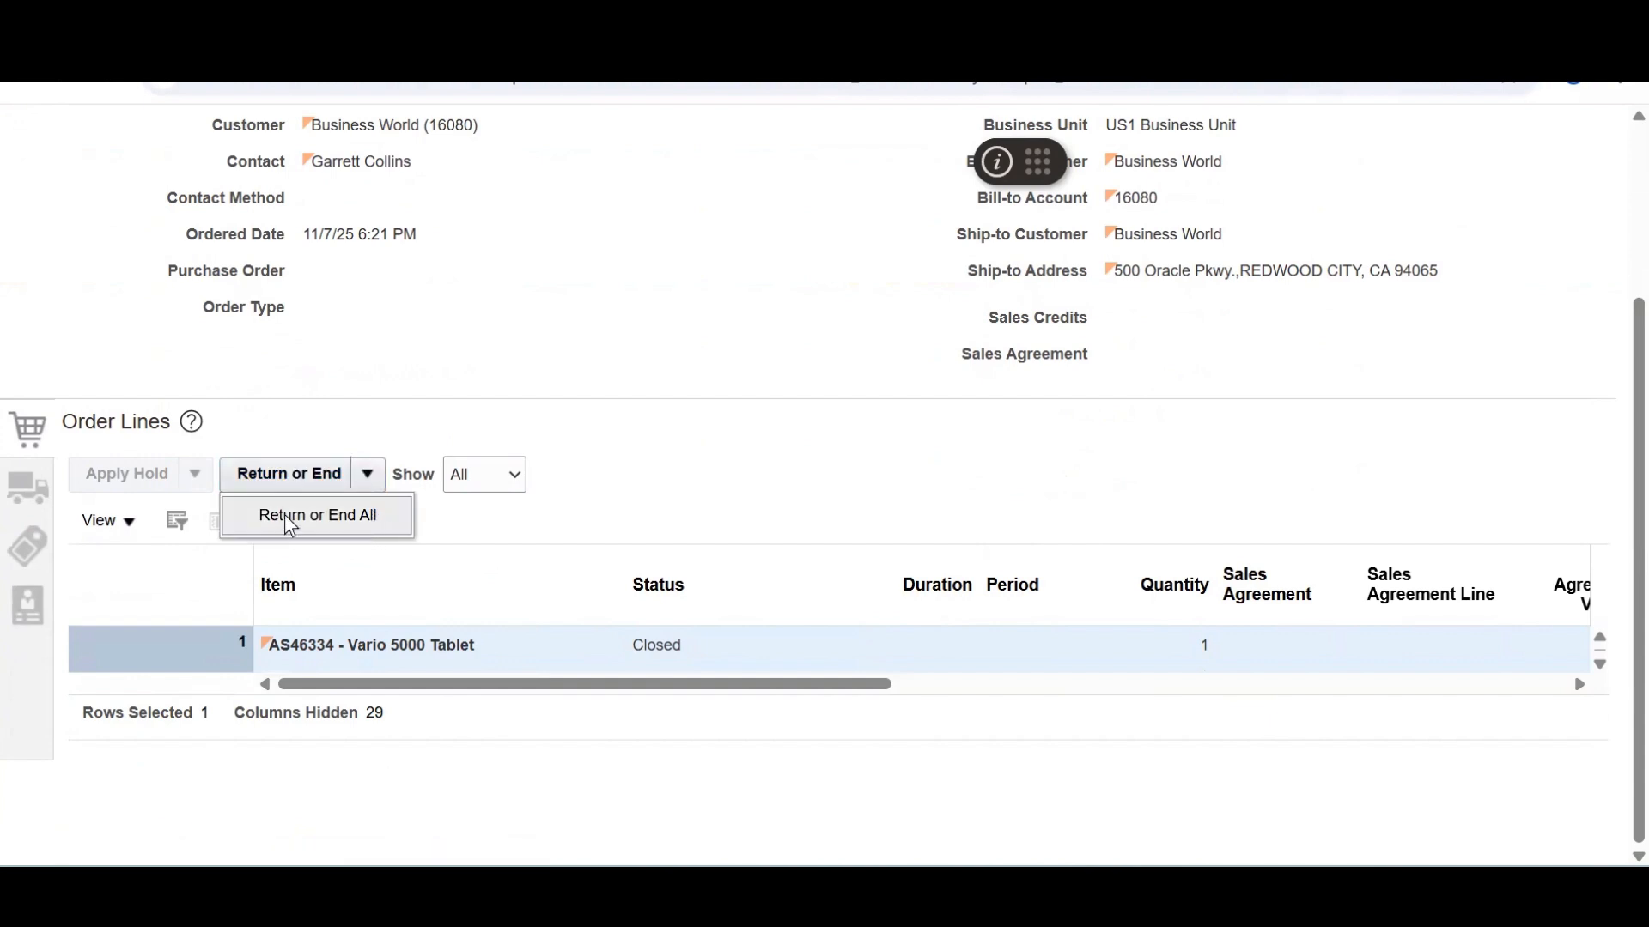
left_click(270, 478)
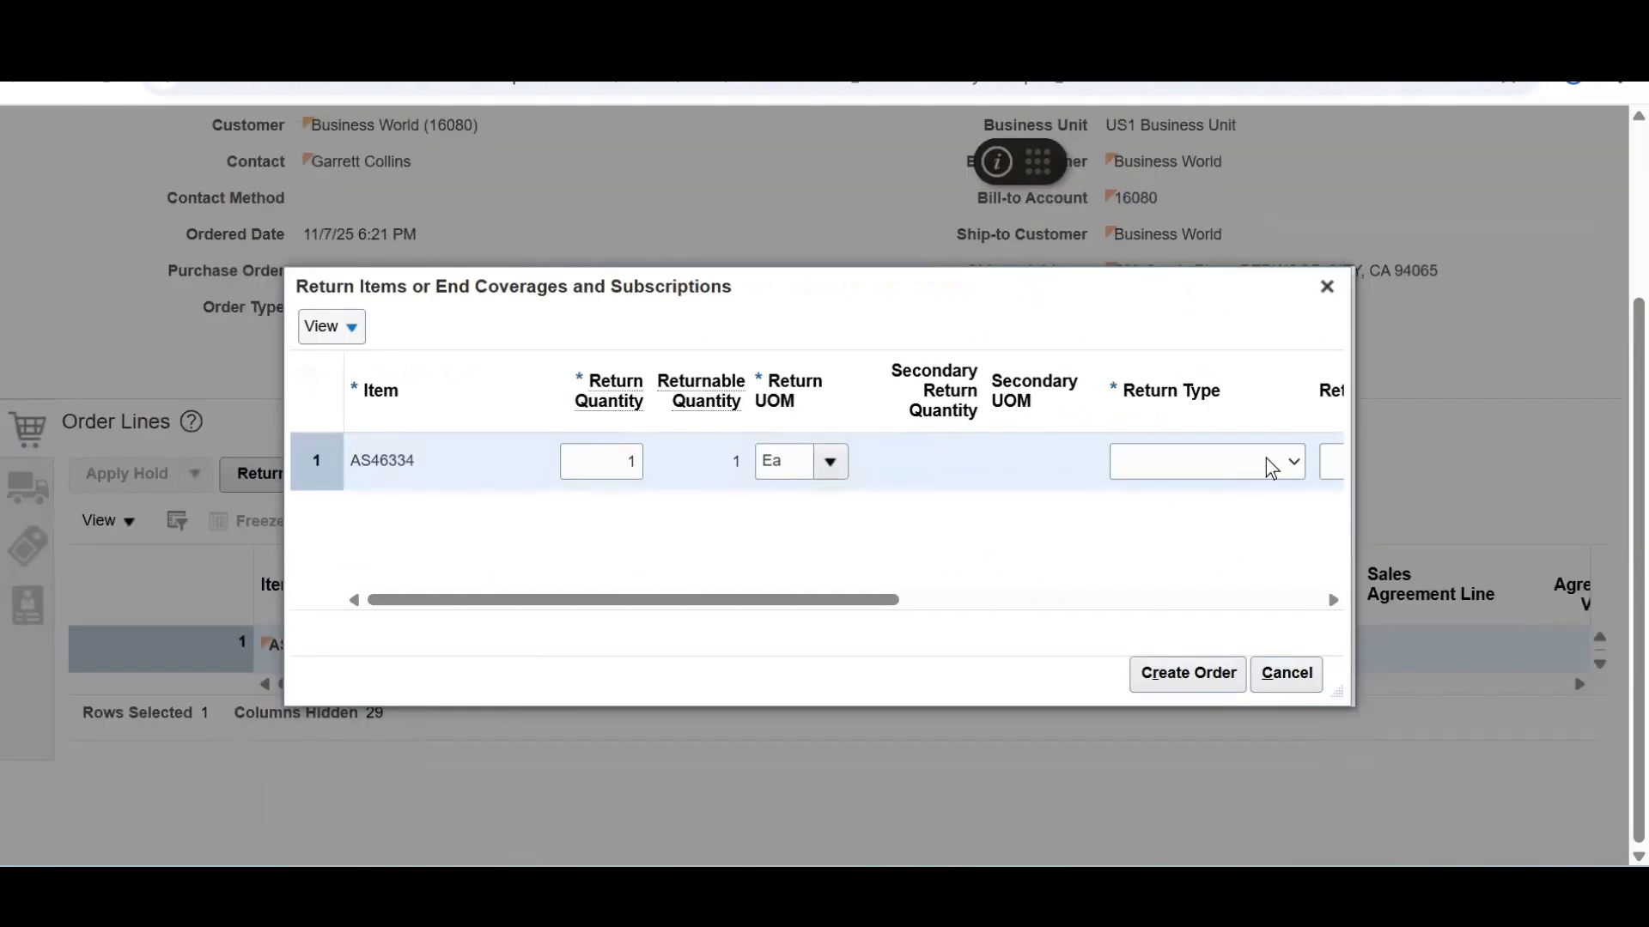
Create a return order with type 'ABC Return for credit and return the item' and reason Product damaged
left_click(1265, 458)
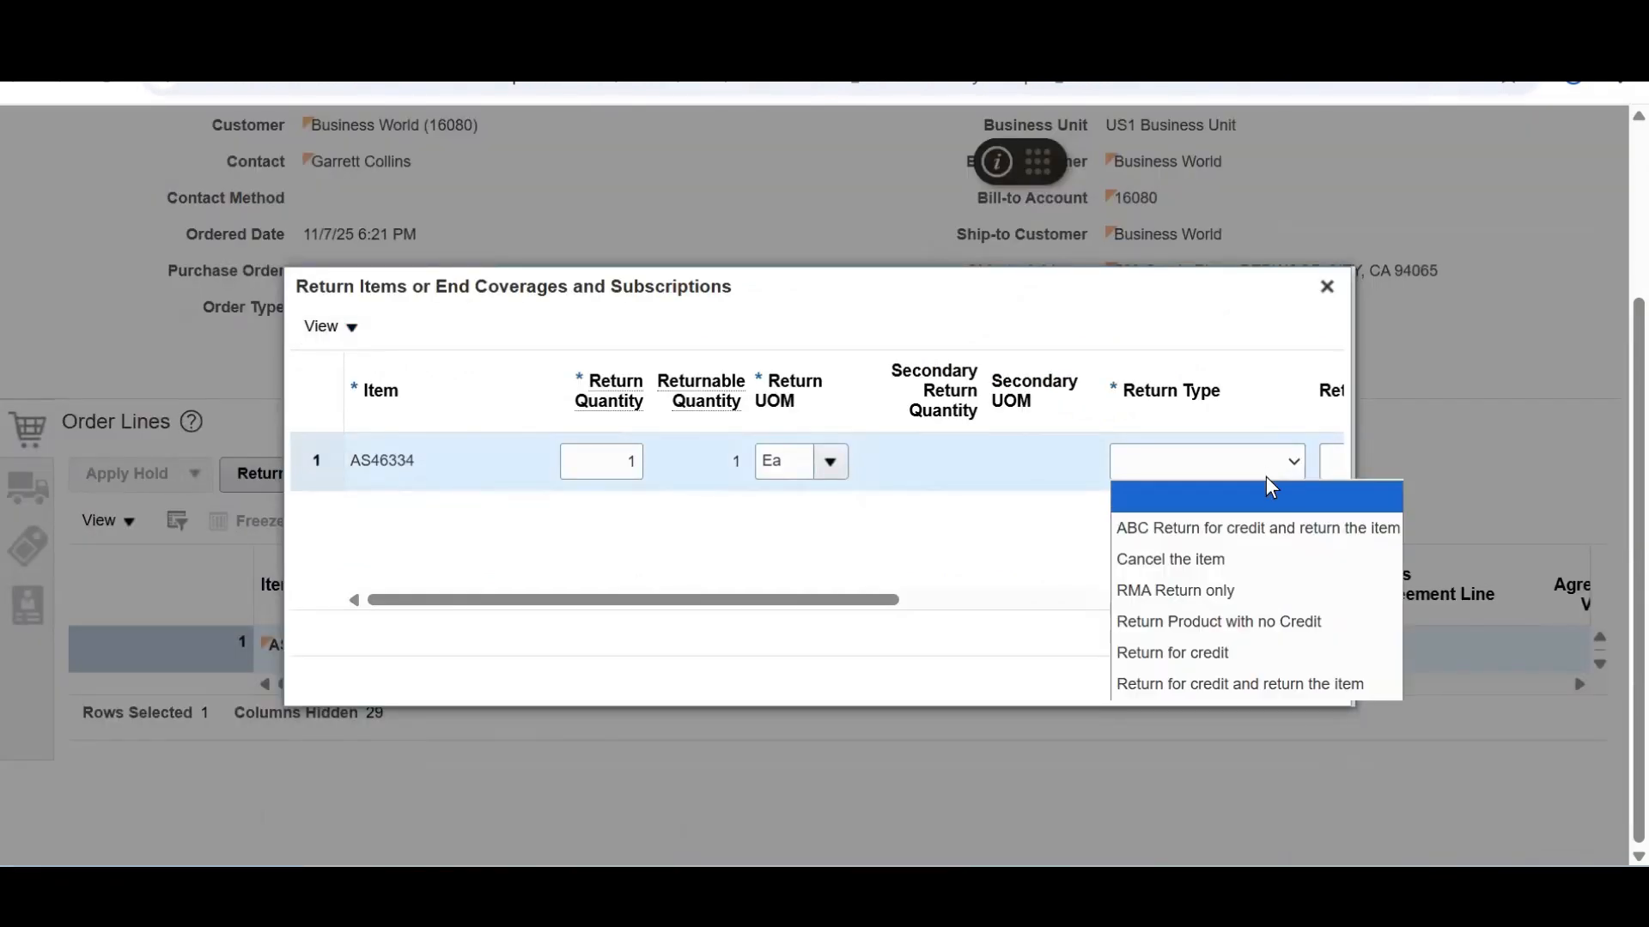
left_click(1269, 518)
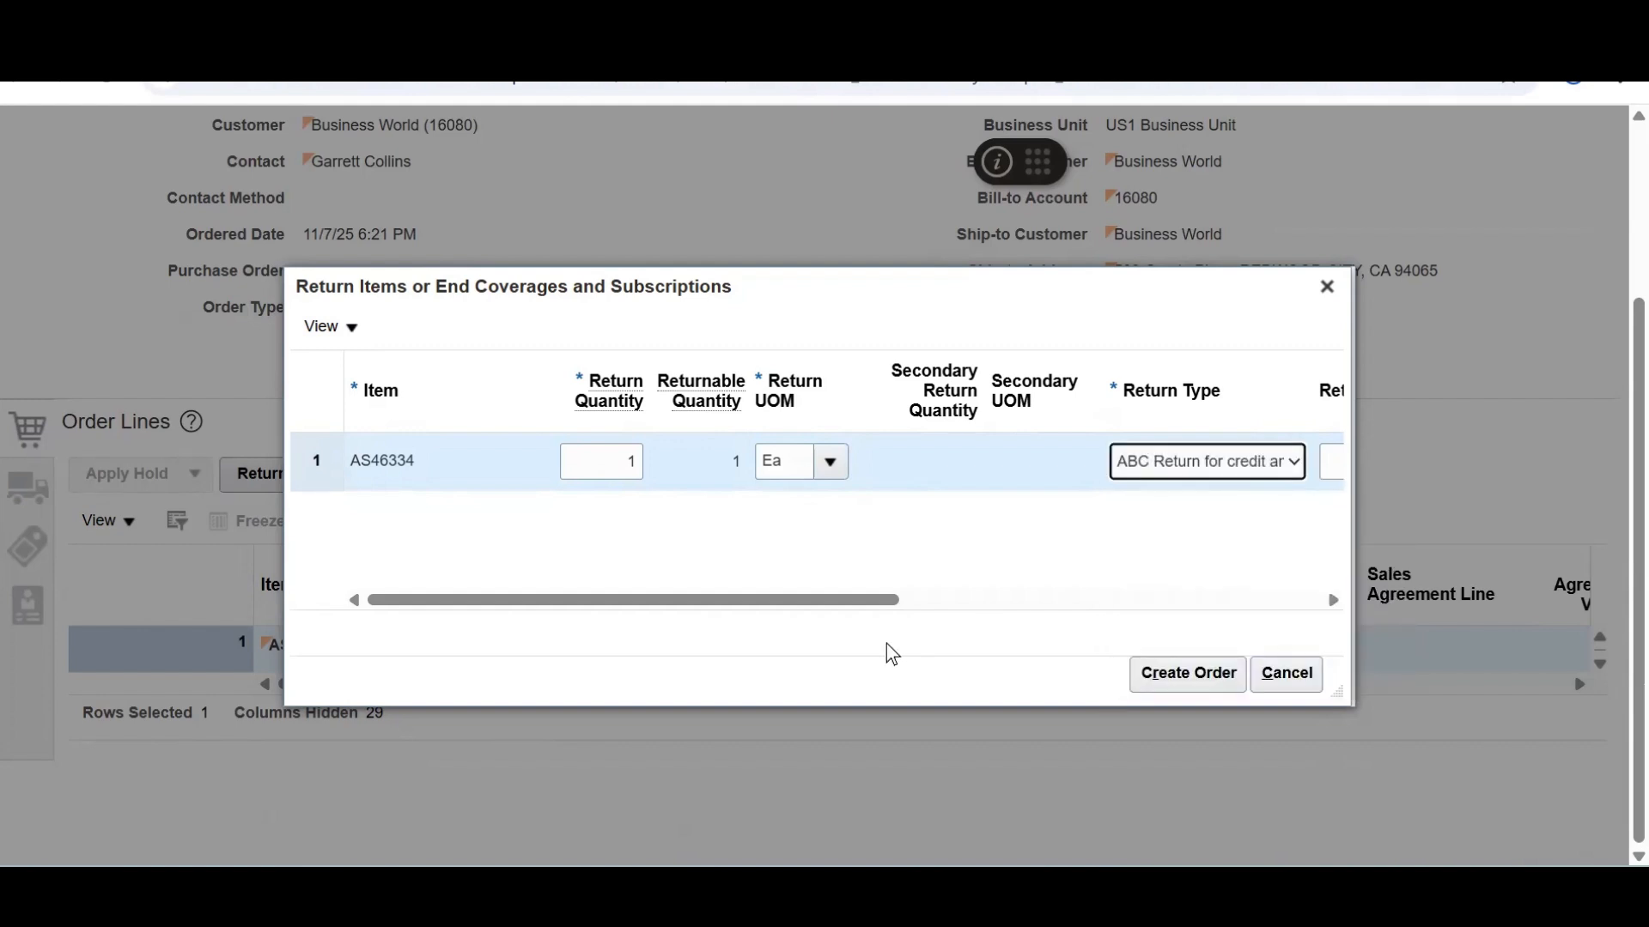
left_click_drag(835, 600, 1035, 600)
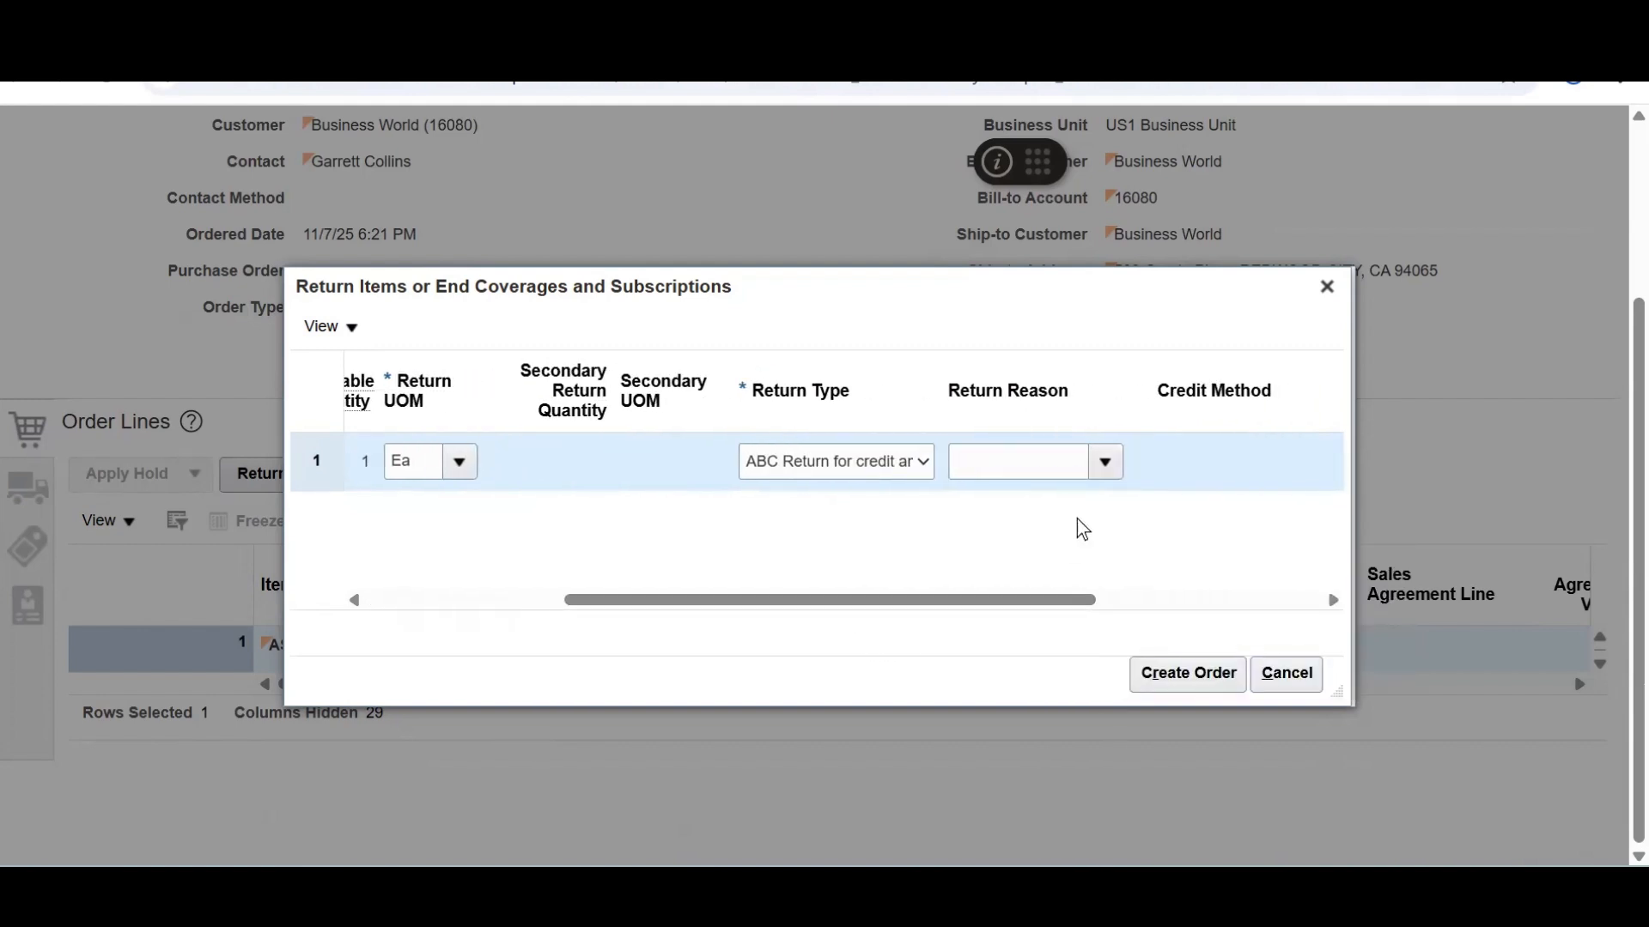
left_click(1102, 464)
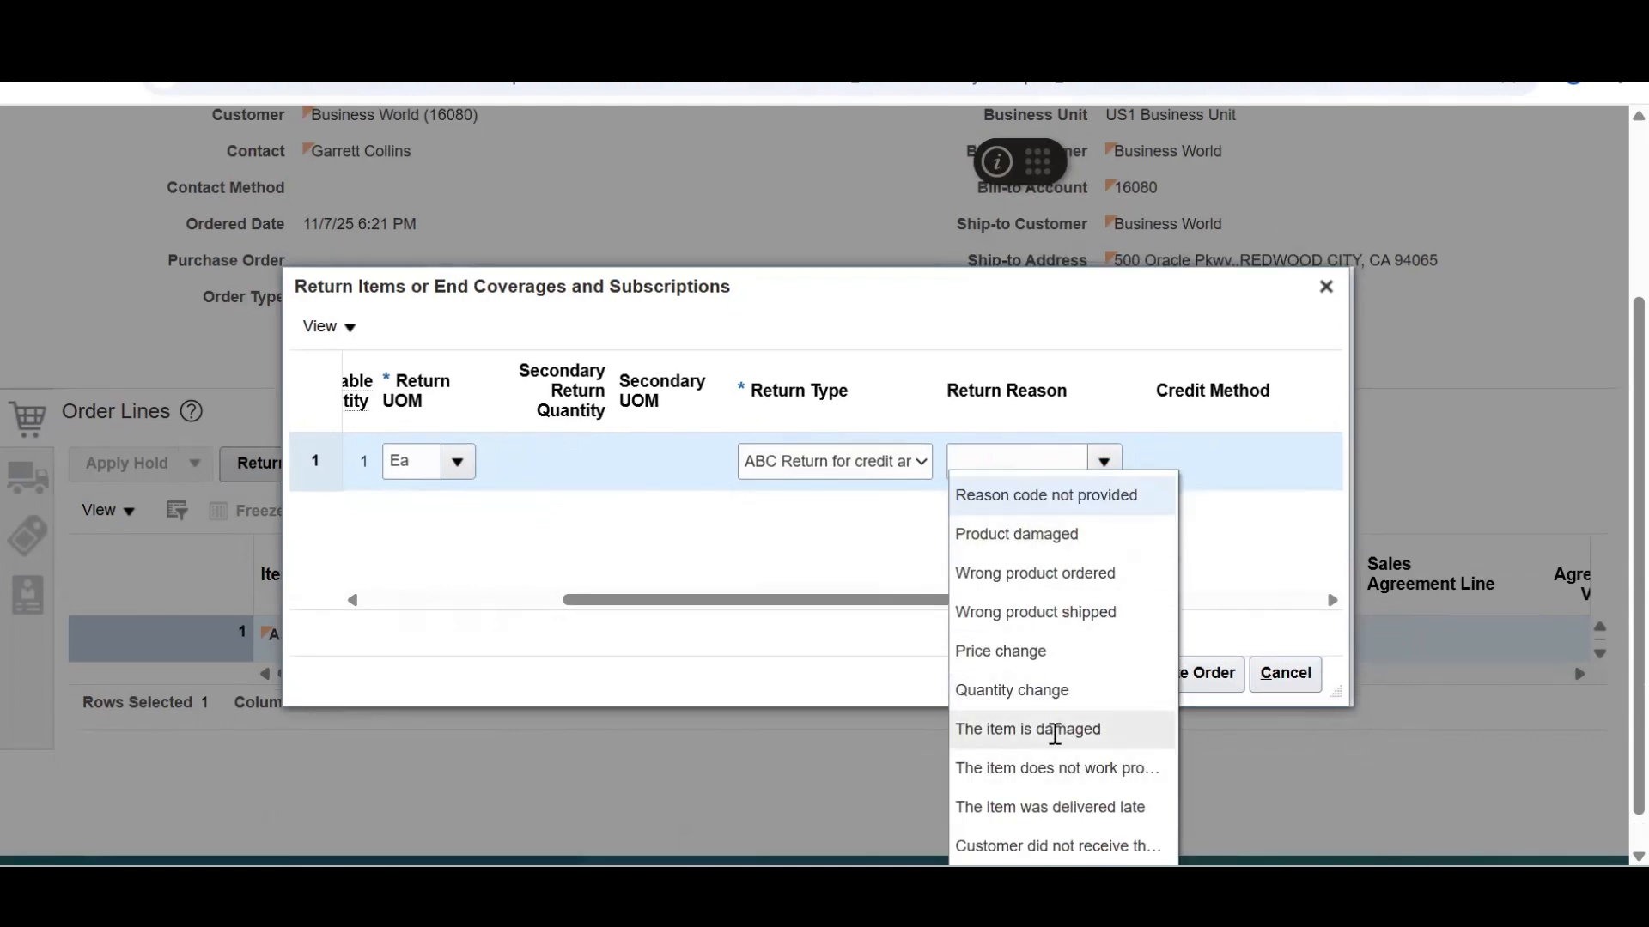
left_click(1023, 533)
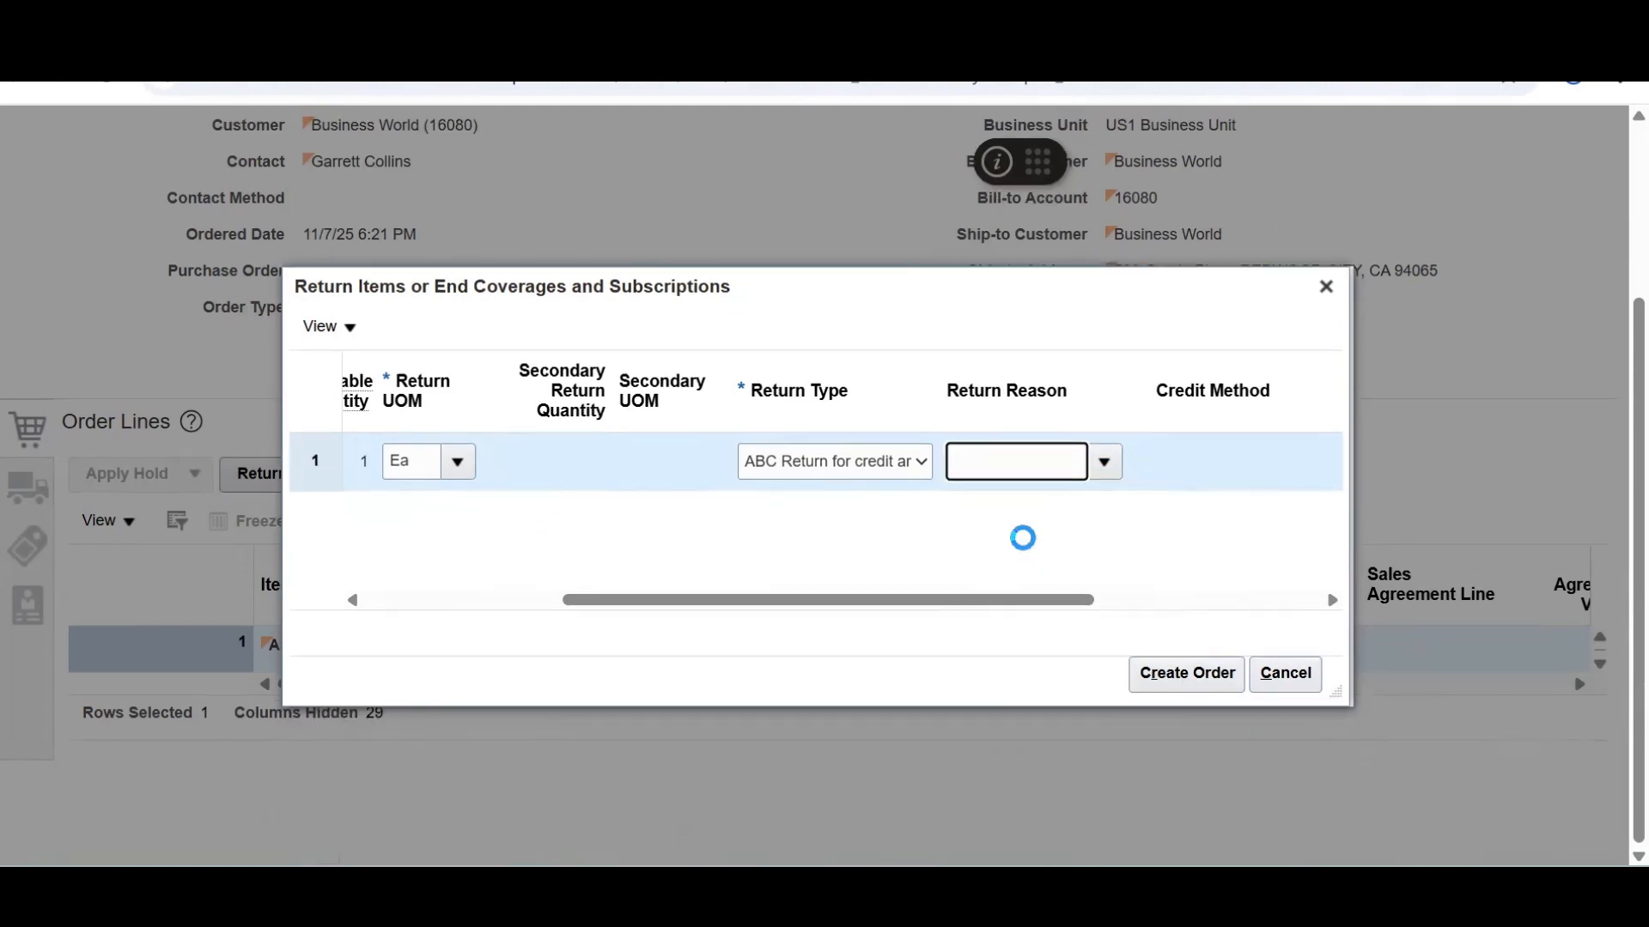
left_click(1179, 674)
left_click(1179, 675)
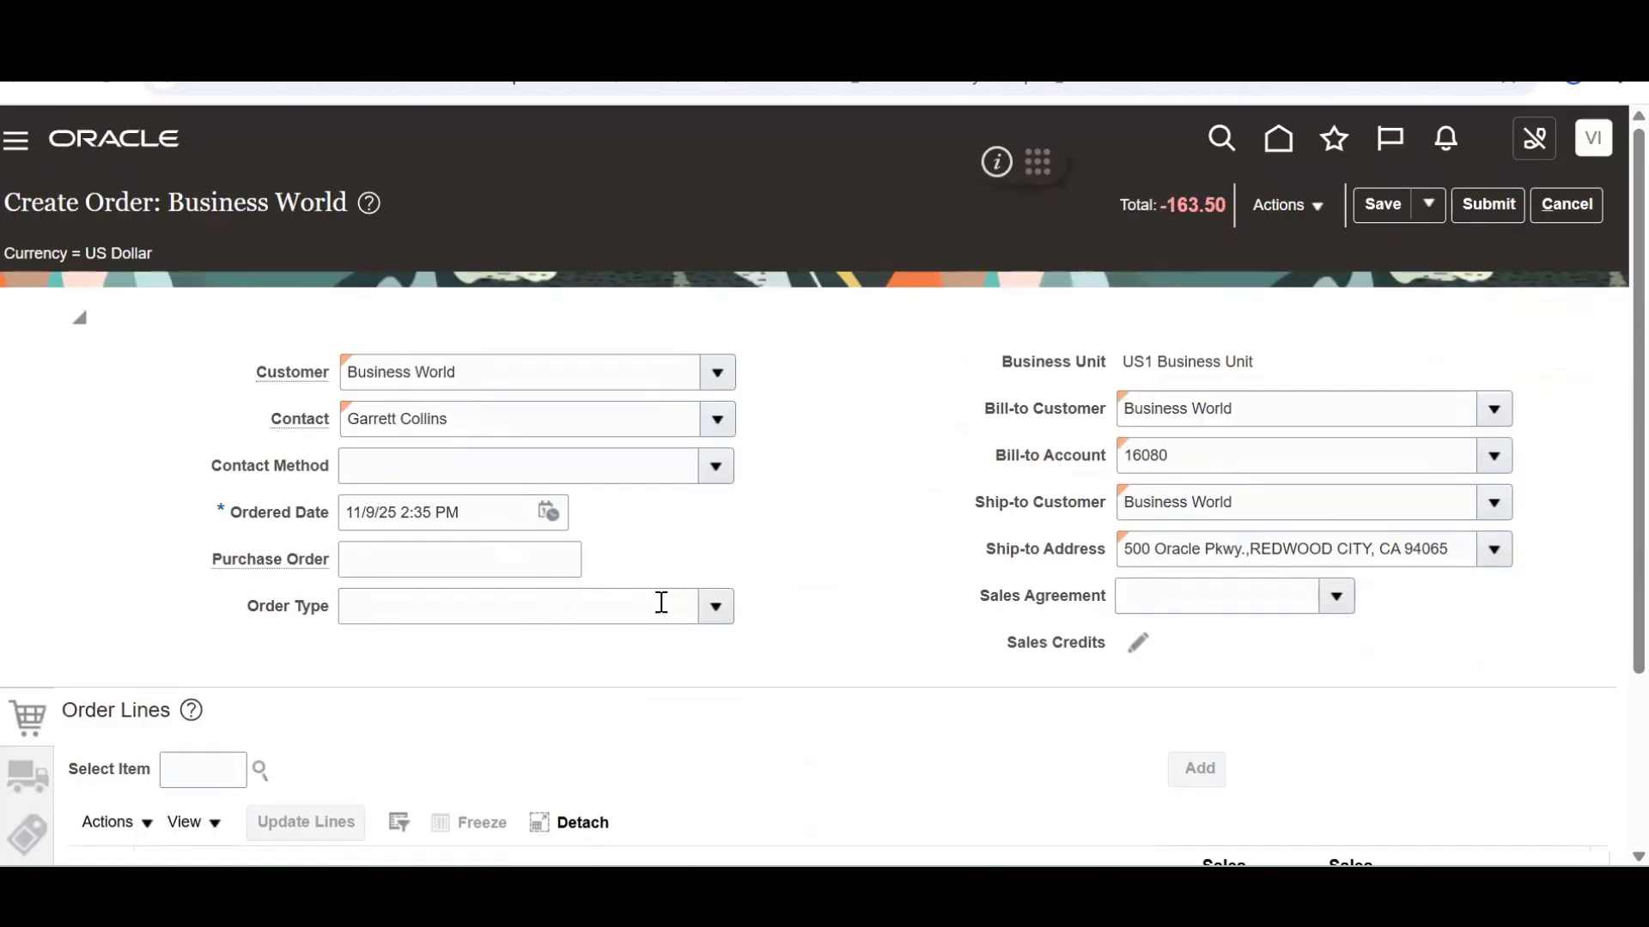
Set the return order's order type to ABC Returns
left_click(717, 607)
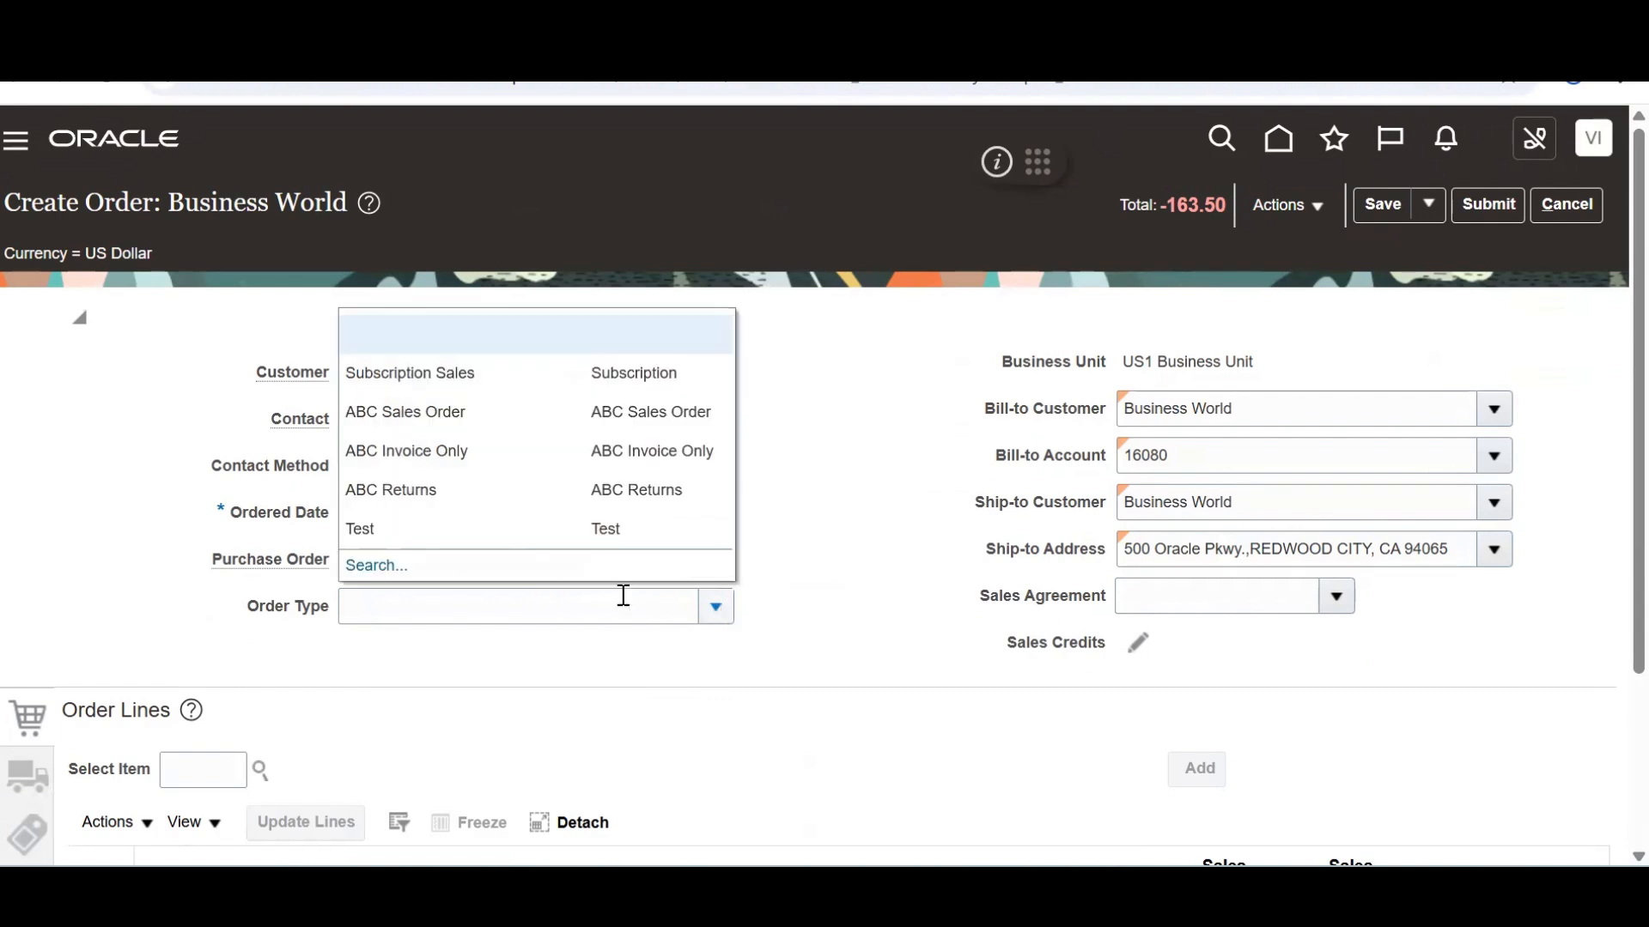
left_click(415, 488)
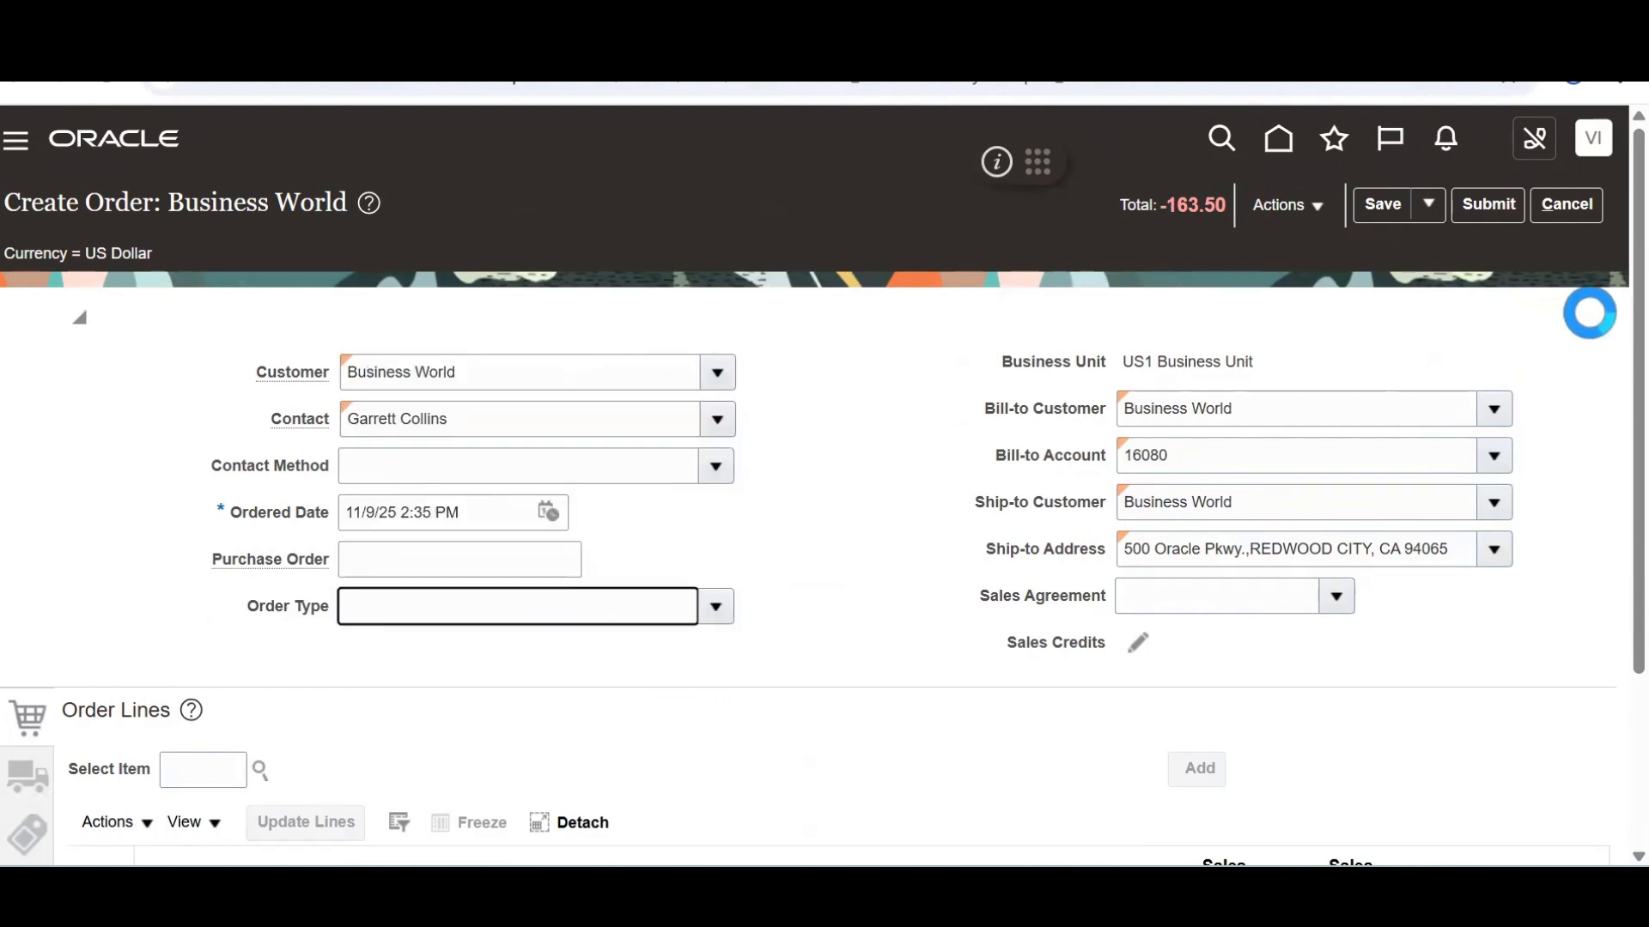
scroll(1608, 320, "down", 3)
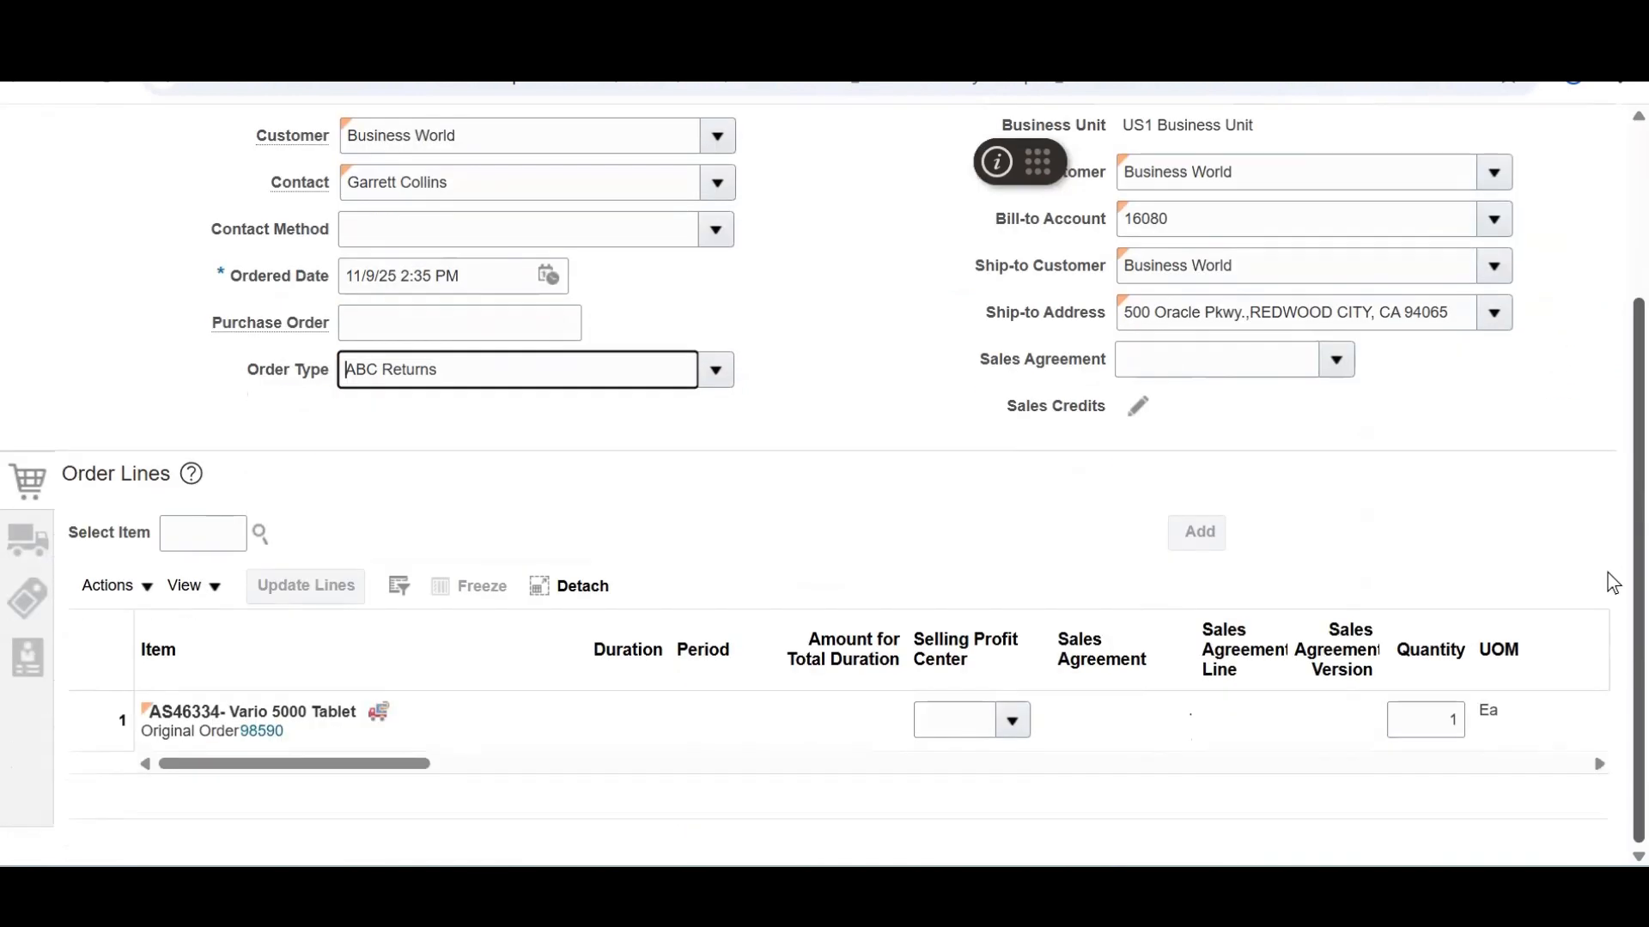
Review the AS46334 Vario 5000 Tablet return line from order 98590, priced -150.00
left_click_drag(383, 764, 863, 777)
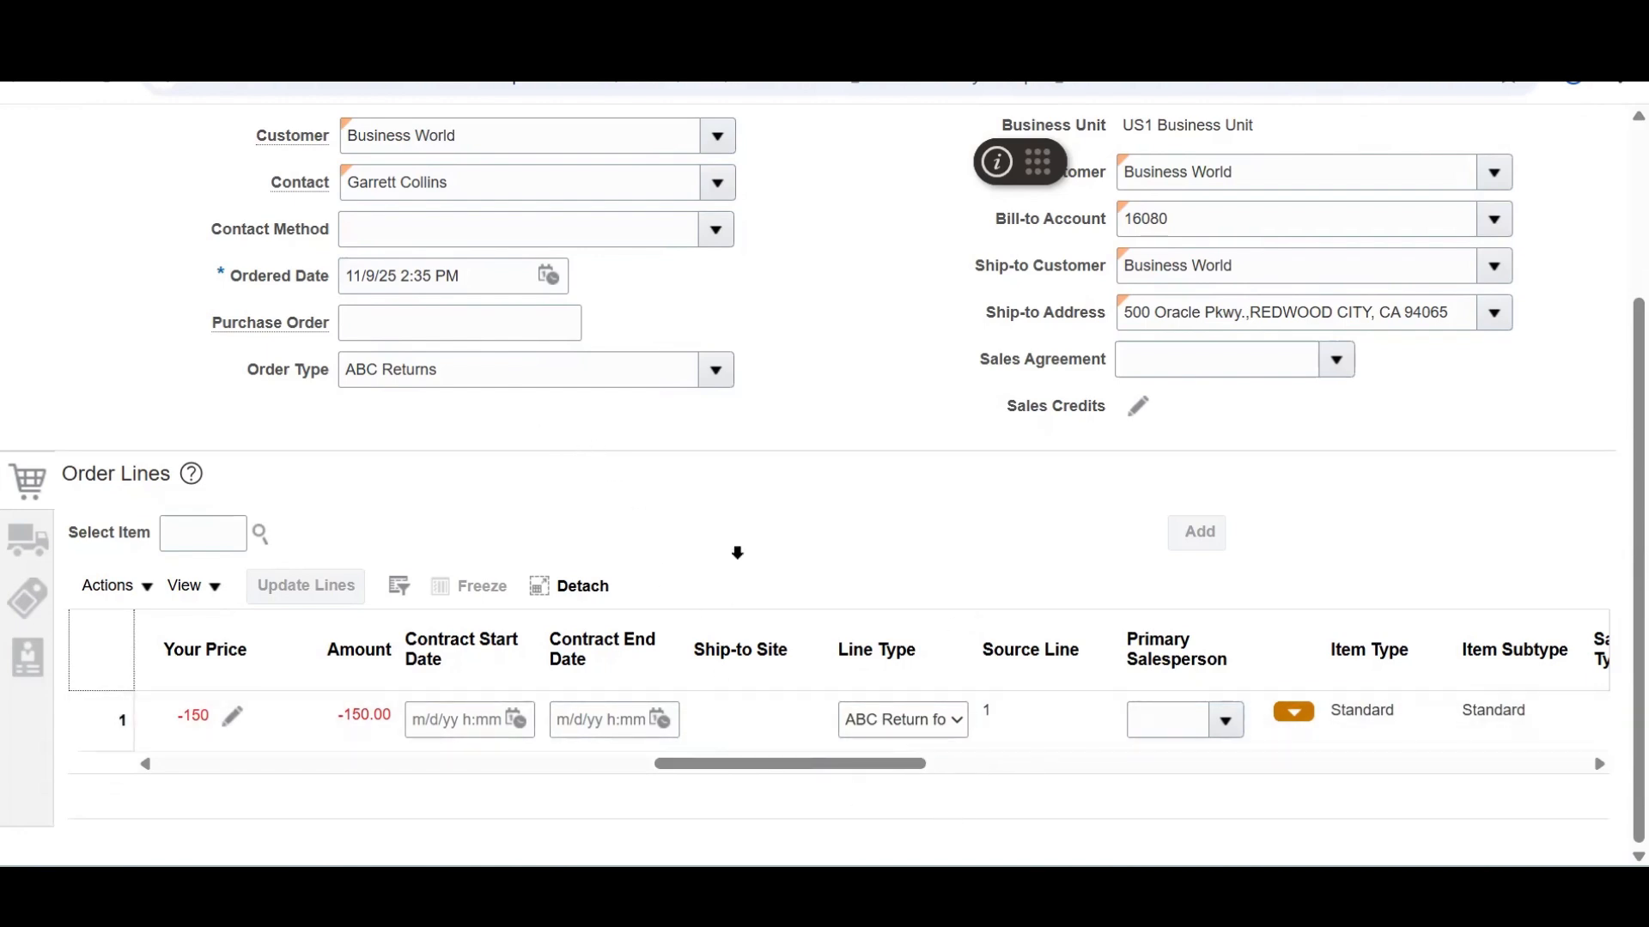
right_click(860, 767)
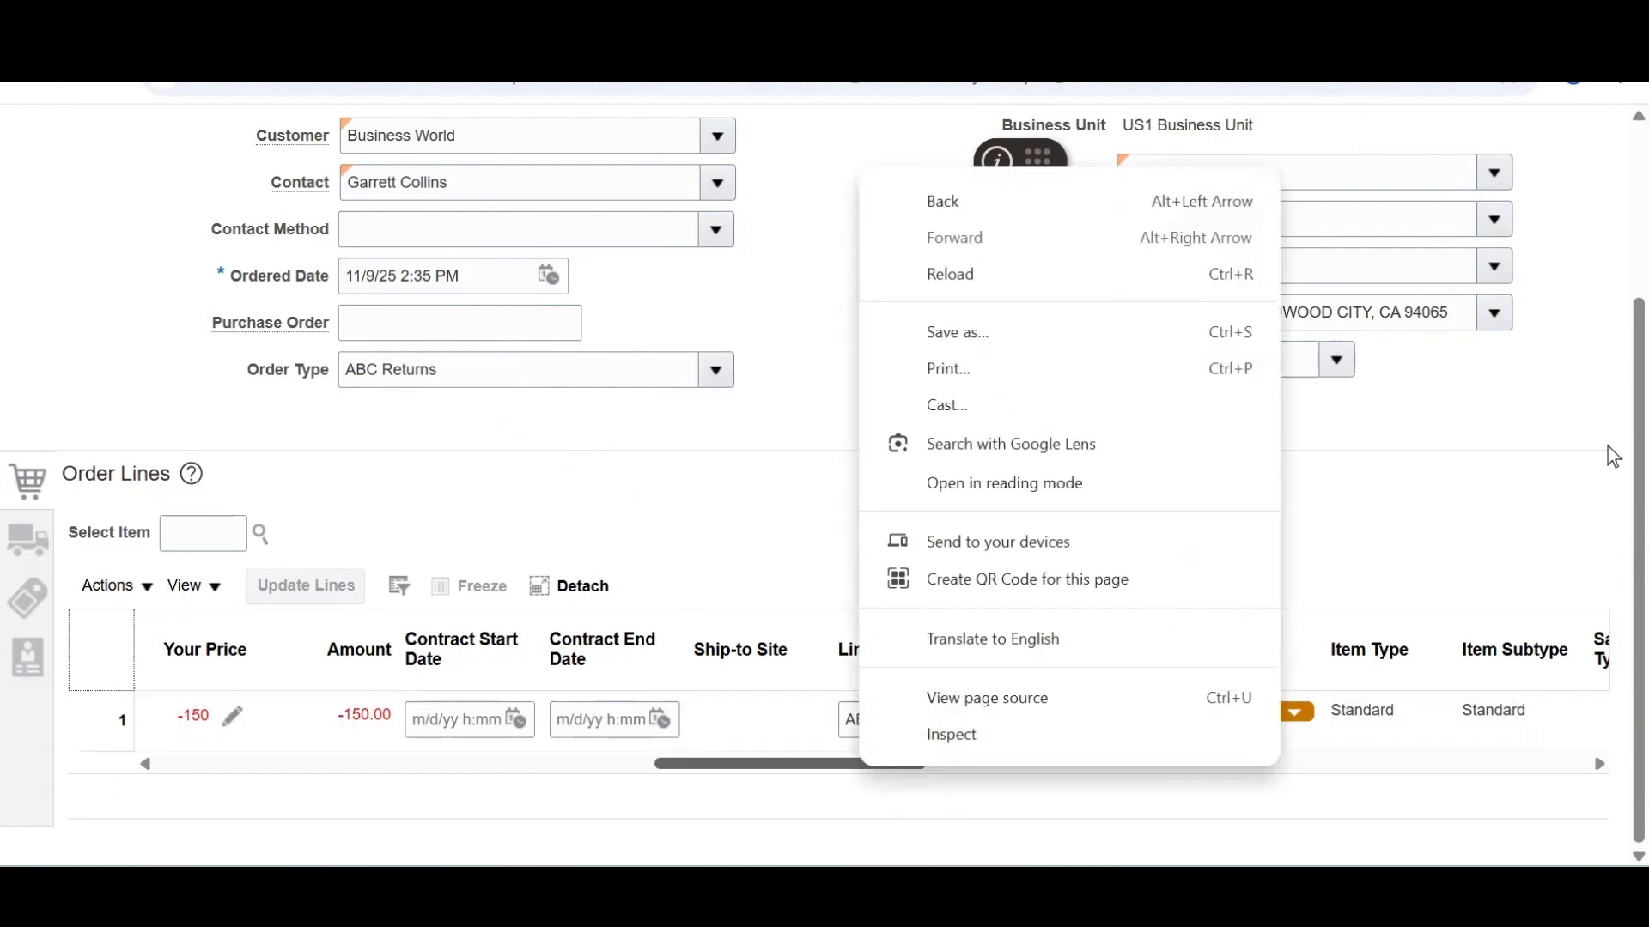
left_click(1587, 371)
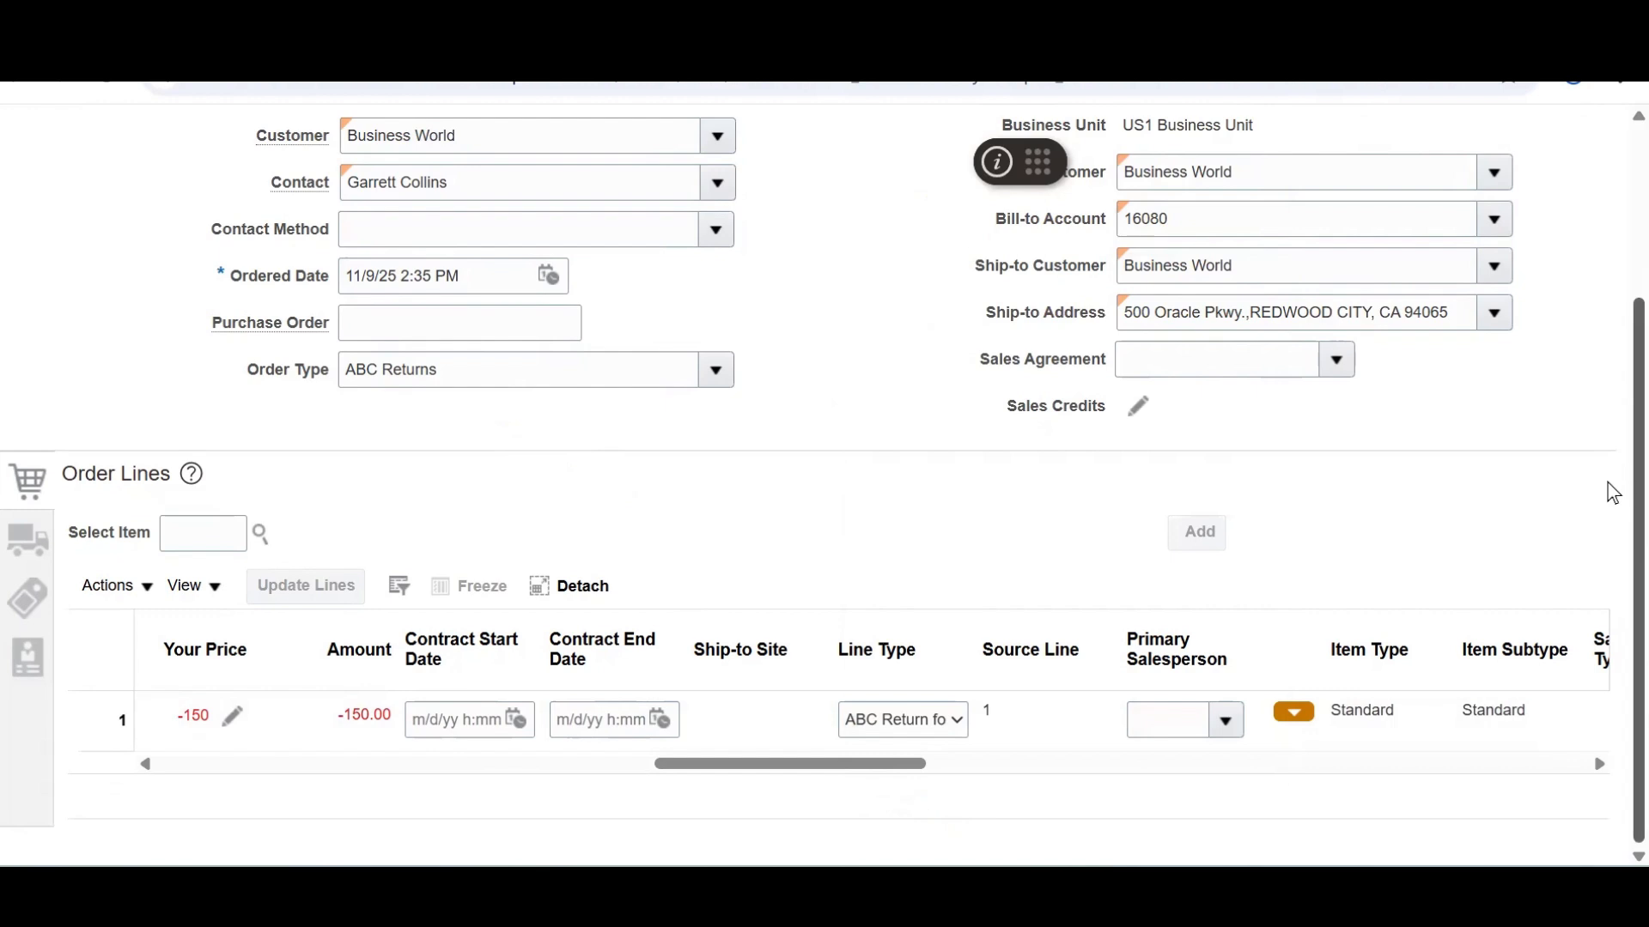
scroll(1612, 489, "up", 1)
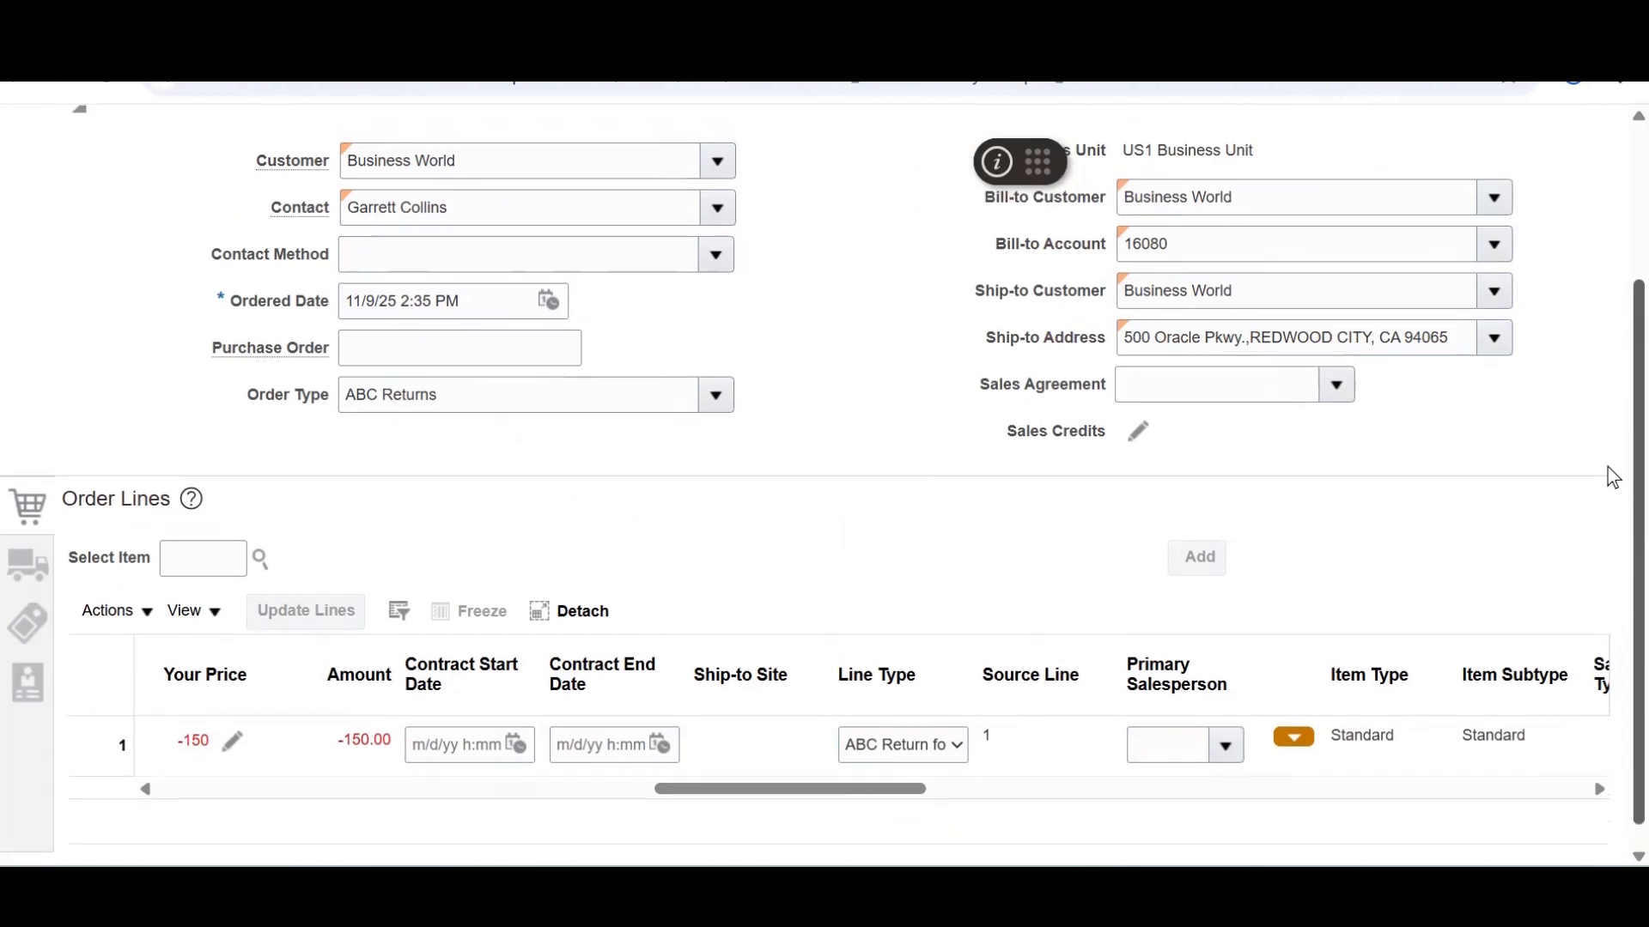
scroll(1612, 476, "up", 3)
scroll(1612, 503, "down", 3)
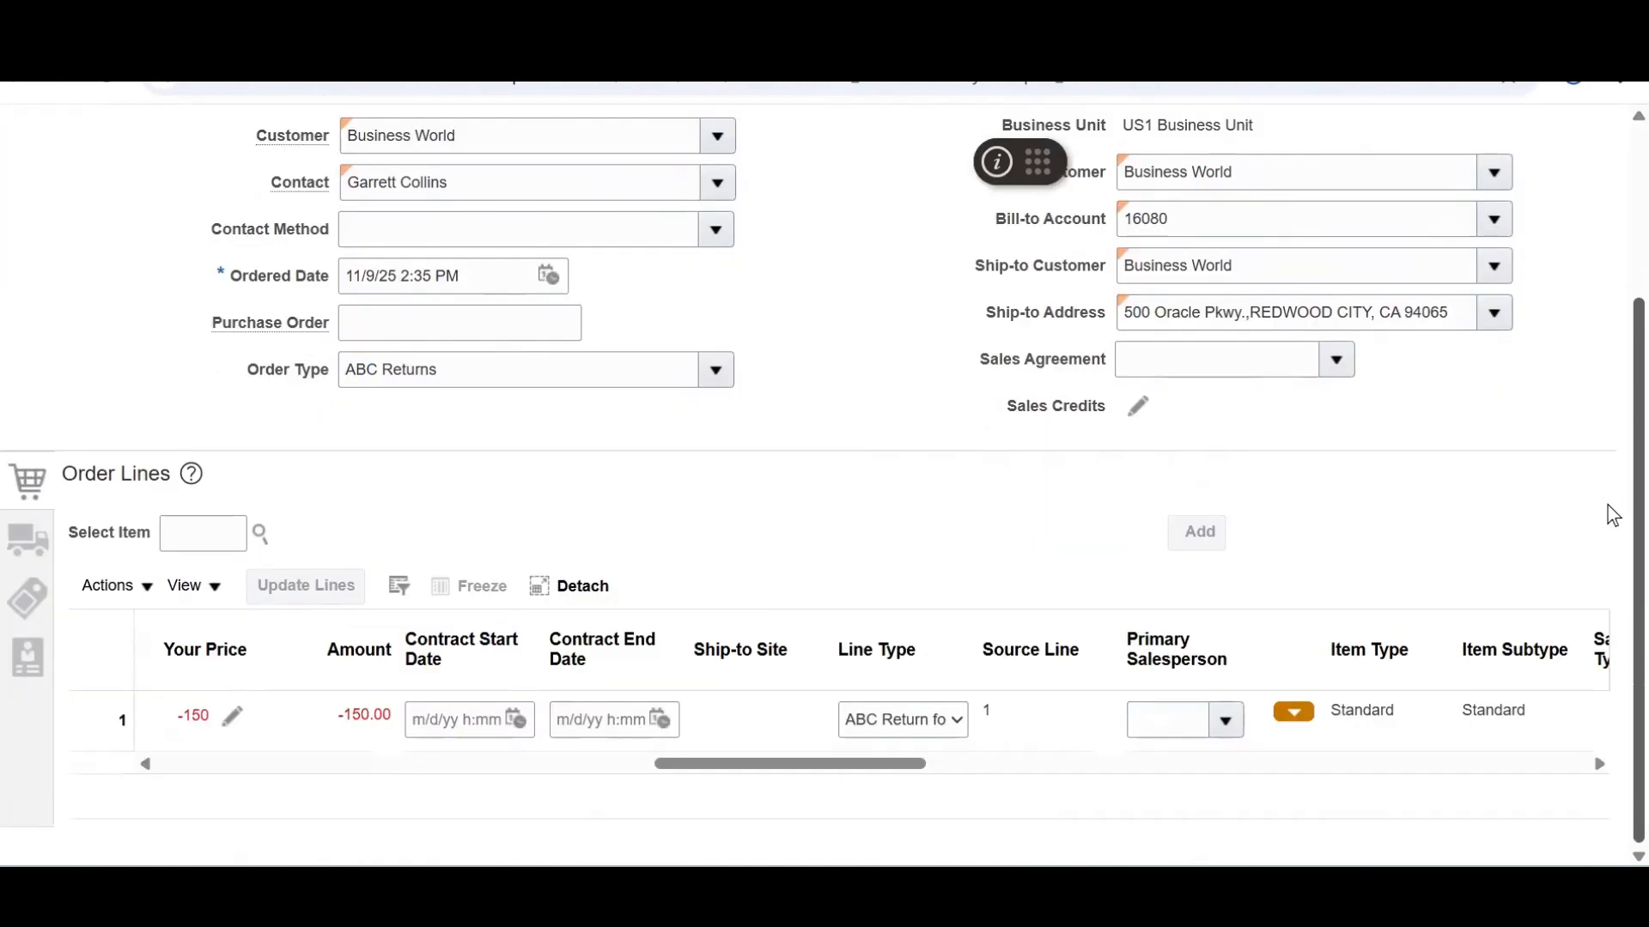
left_click(488, 370)
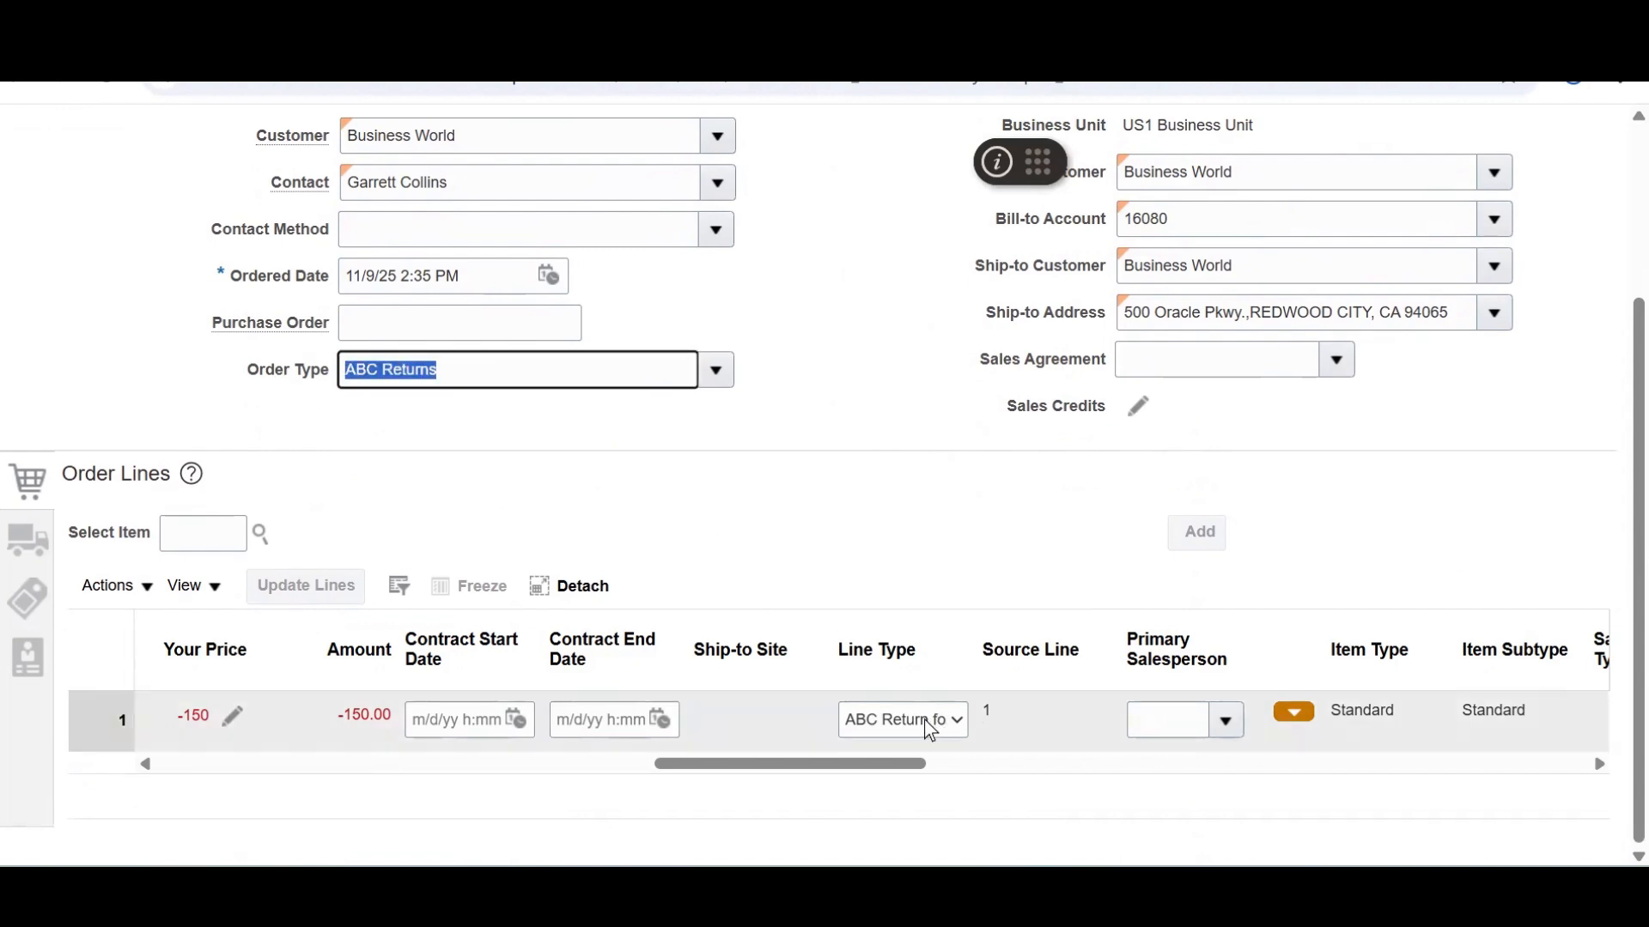
left_click_drag(880, 756, 404, 767)
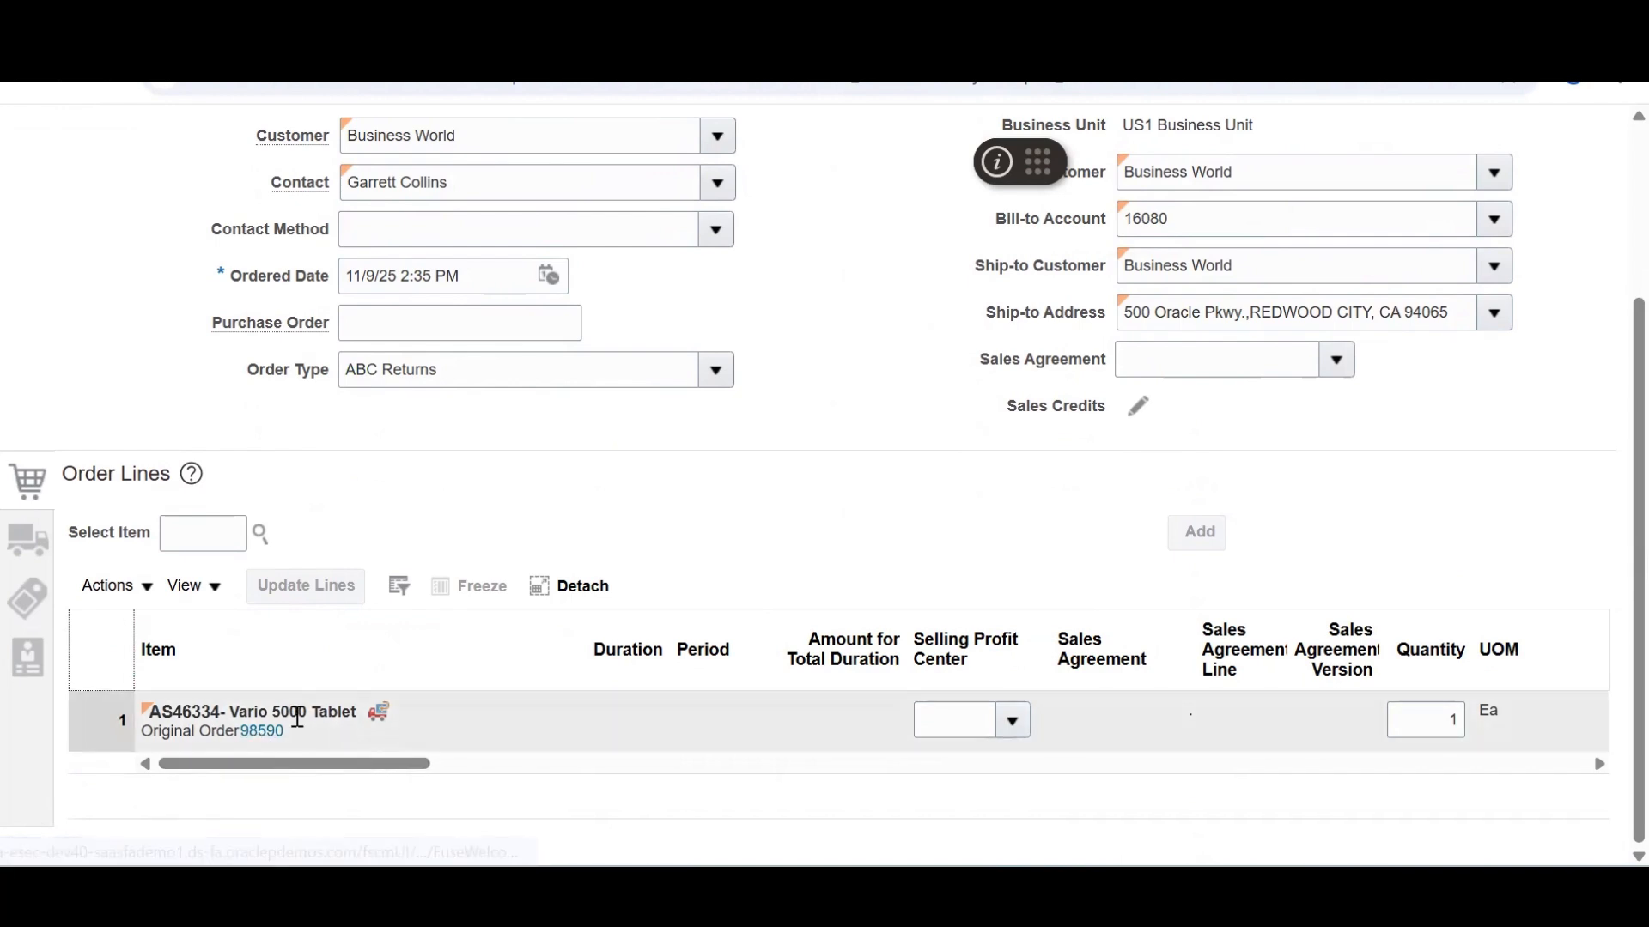
Save, validate and submit return order 98599
scroll(1578, 155, "up", 3)
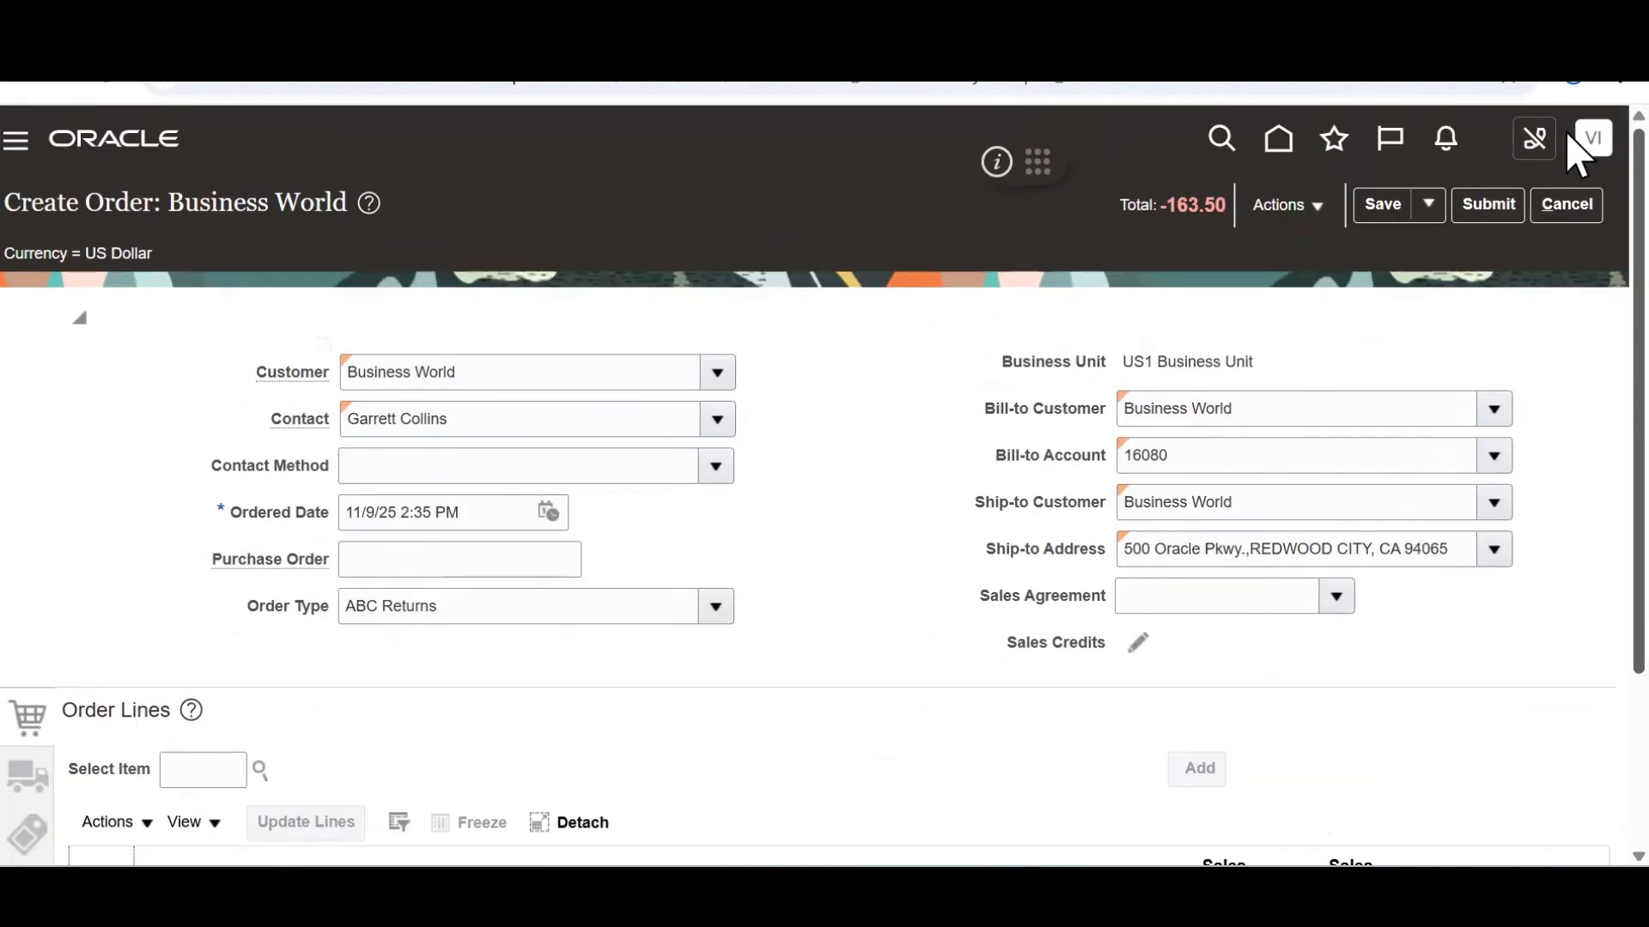
left_click(1384, 209)
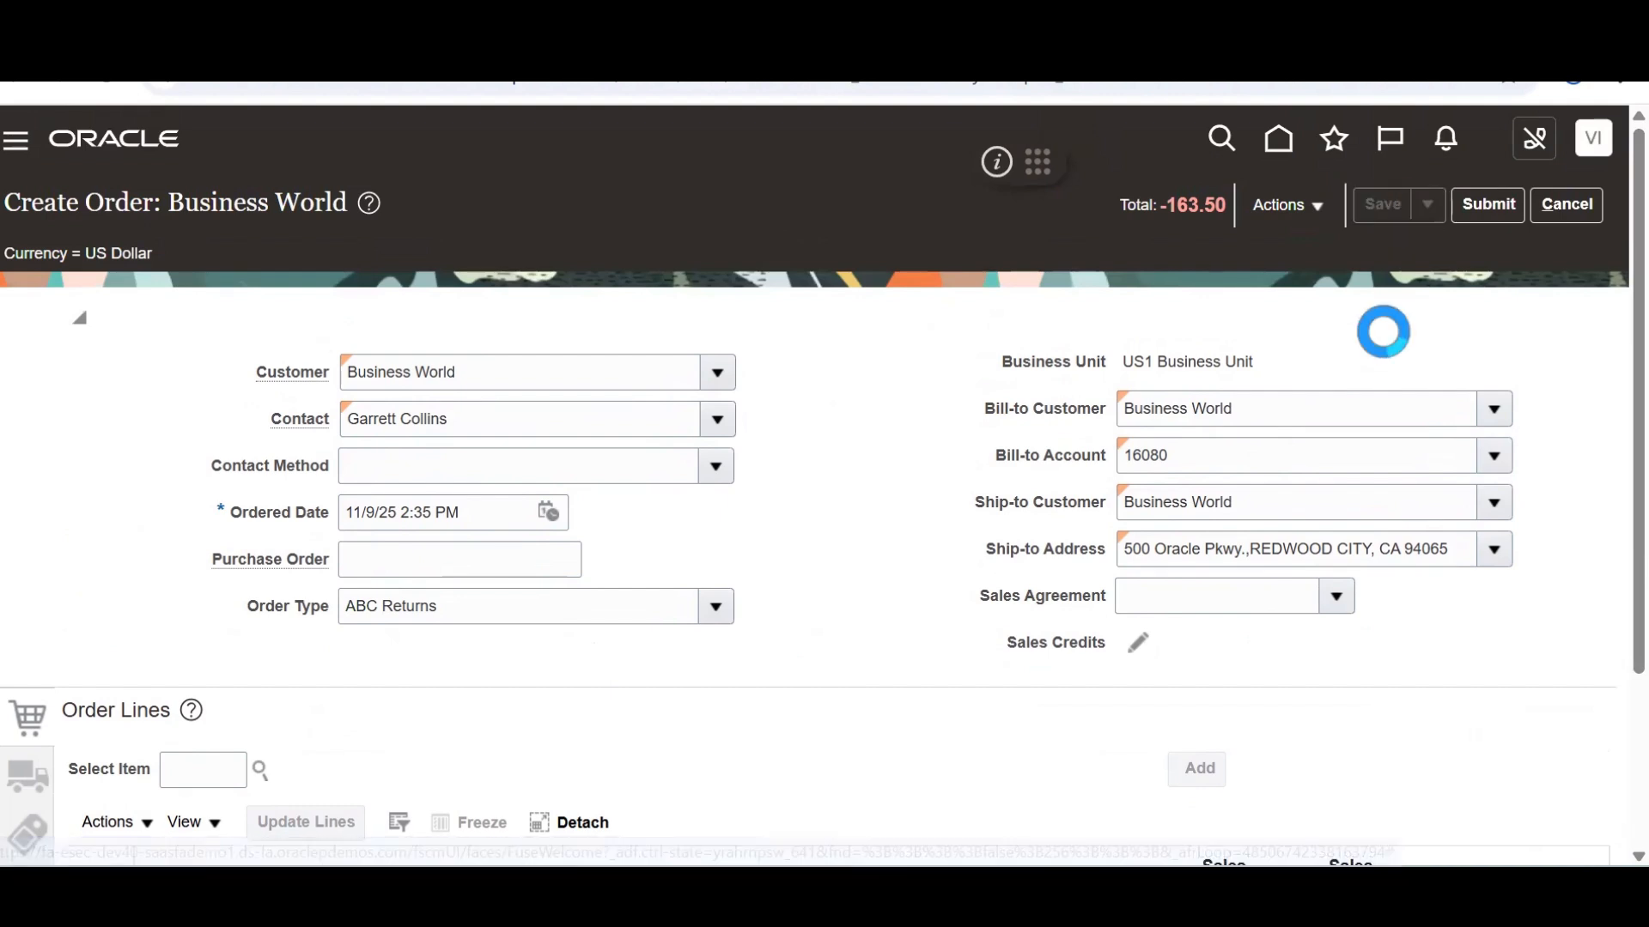
left_click(1312, 218)
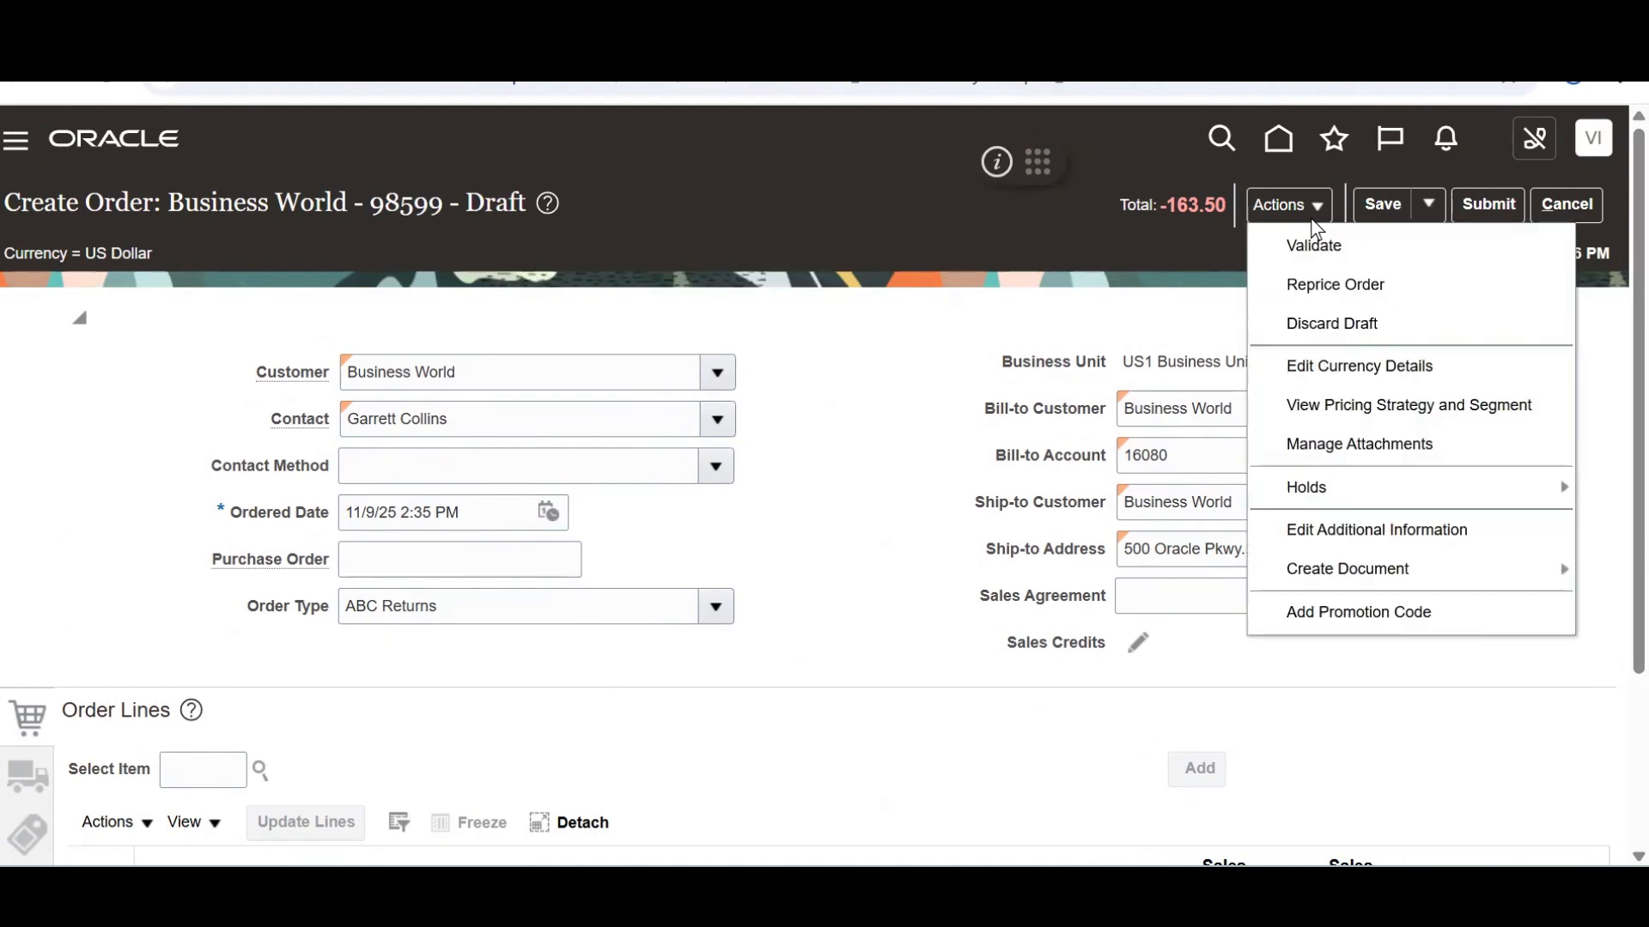
left_click(1317, 246)
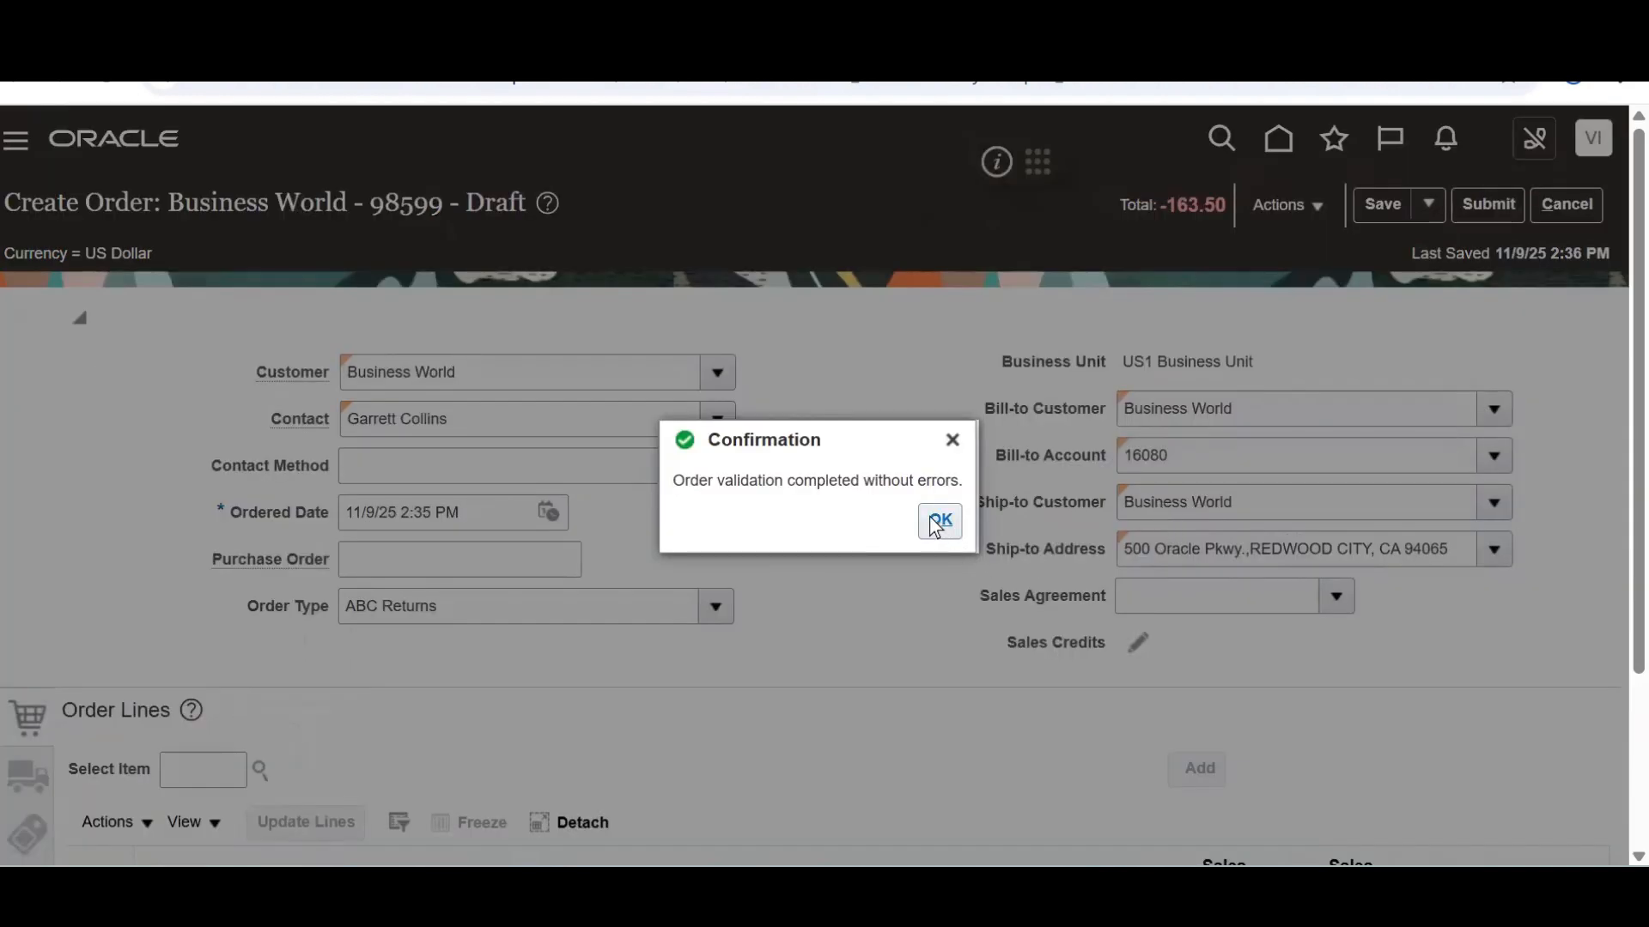
left_click(939, 521)
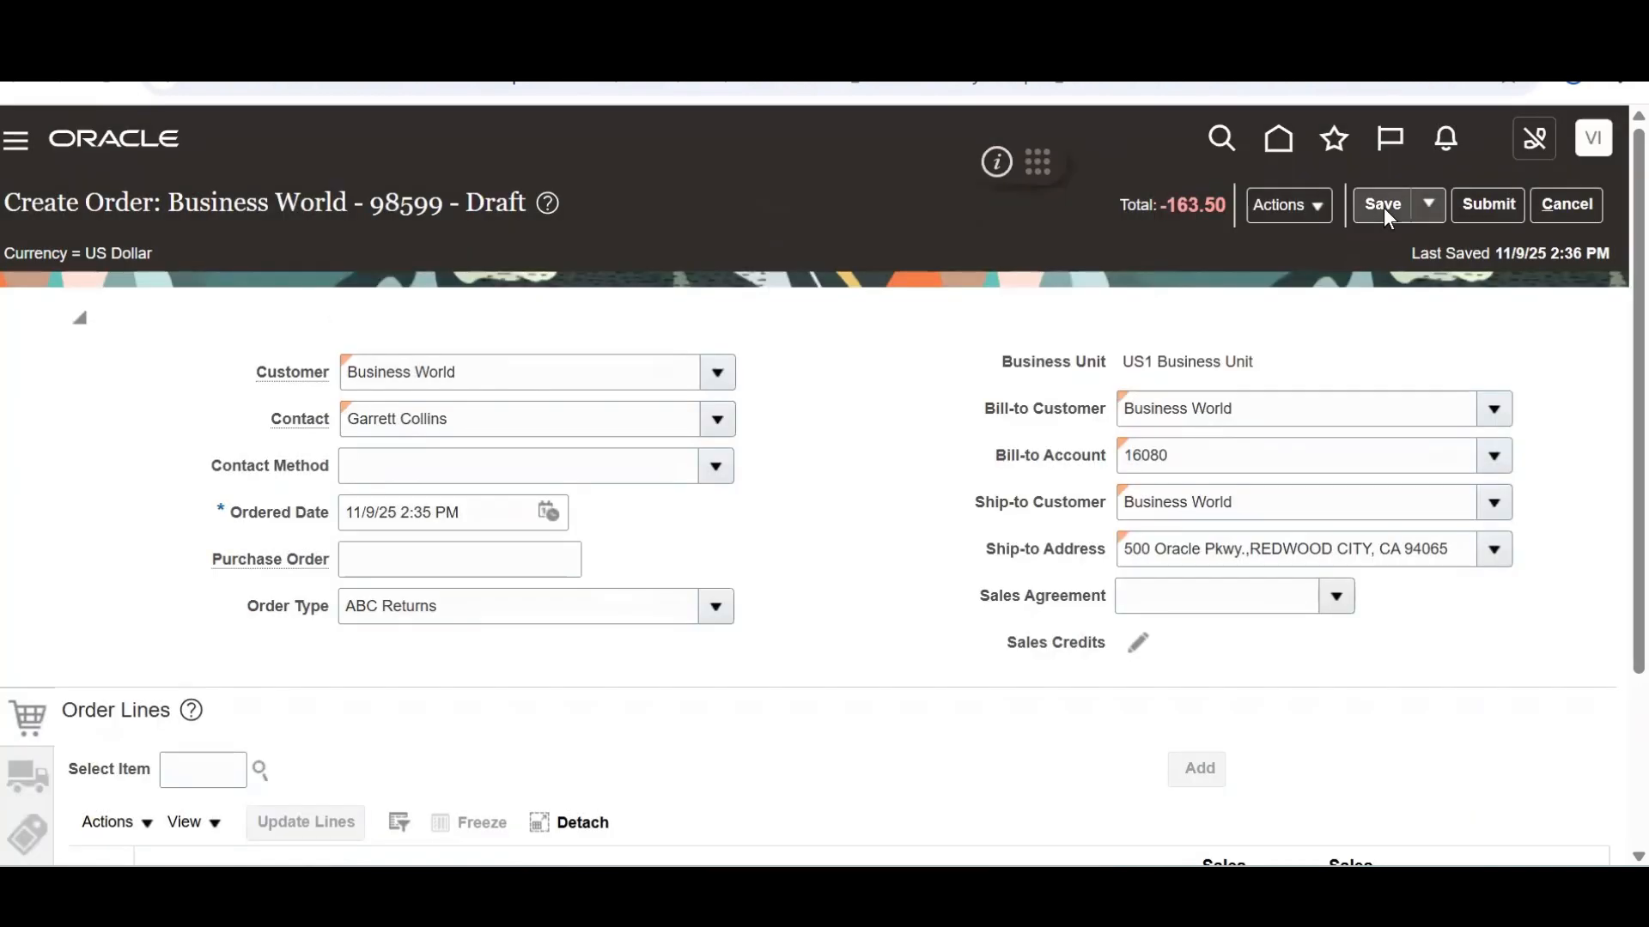
left_click(1483, 223)
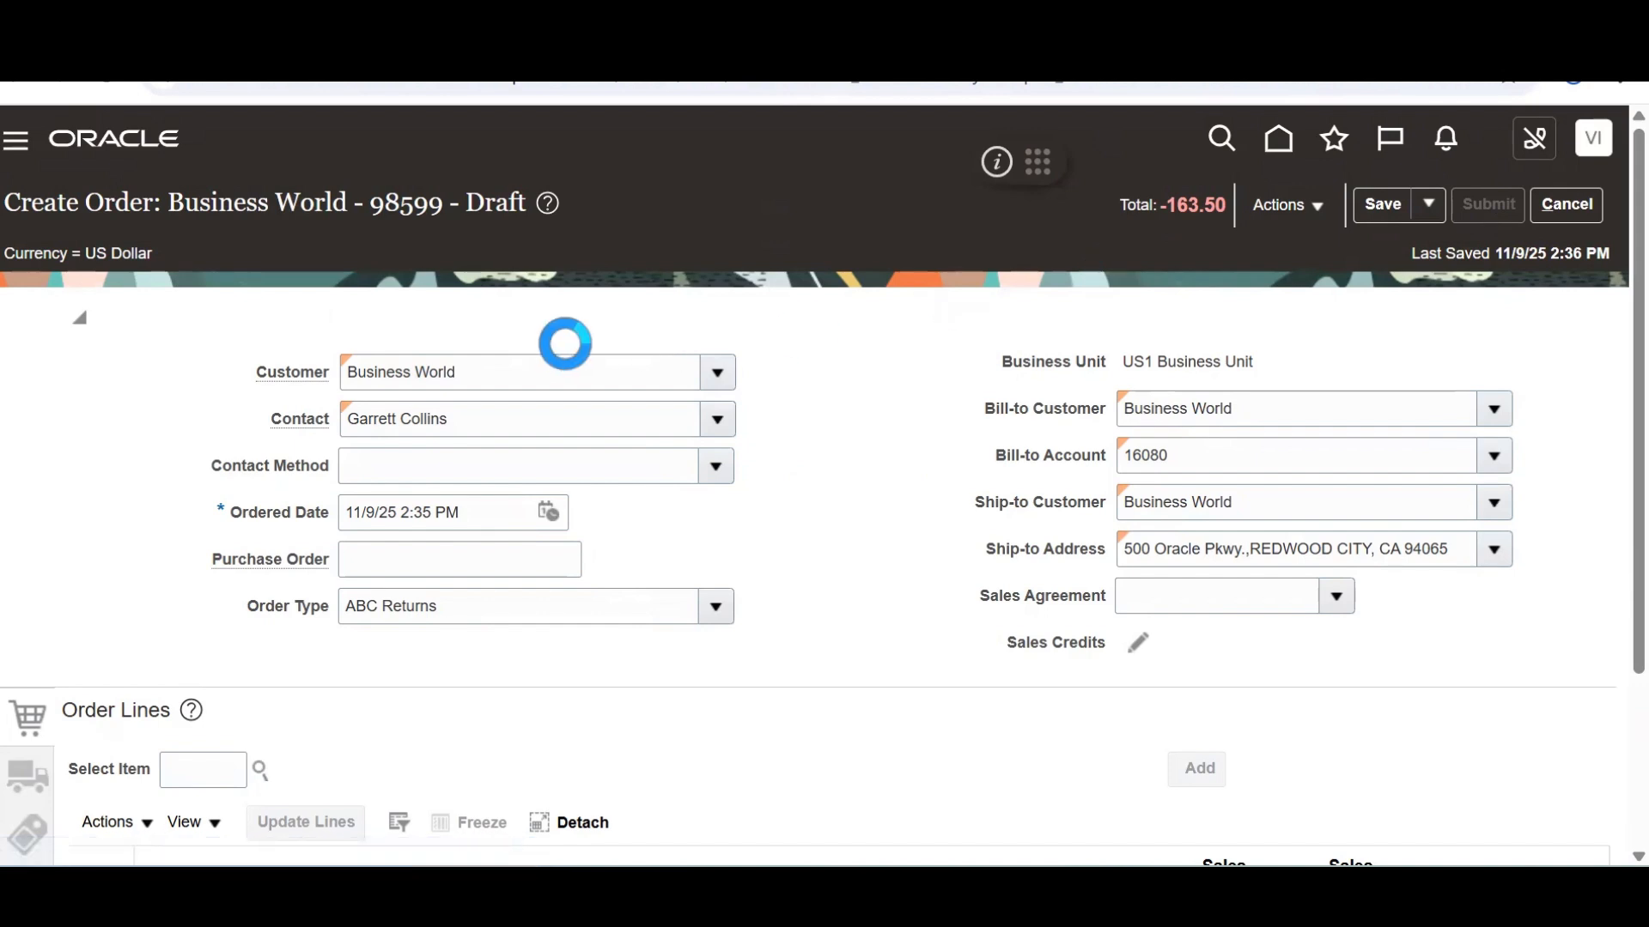
Record 98599 in cell E6 of the Excel sheet beside Return Order
key("alt+Tab")
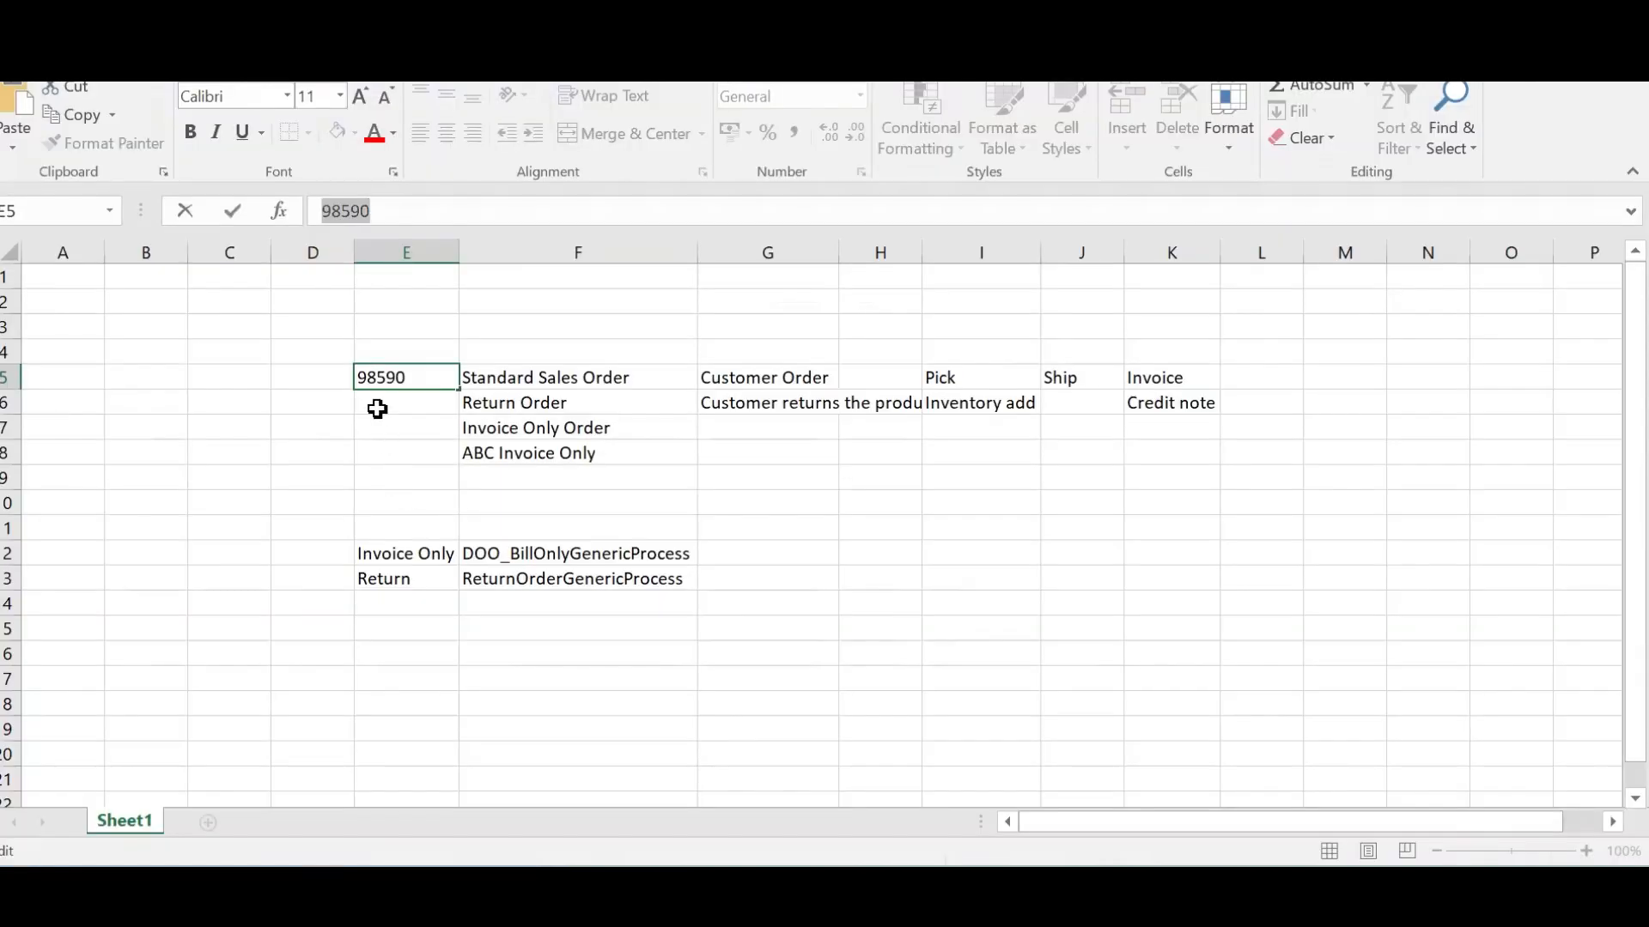
left_click(377, 409)
type("98")
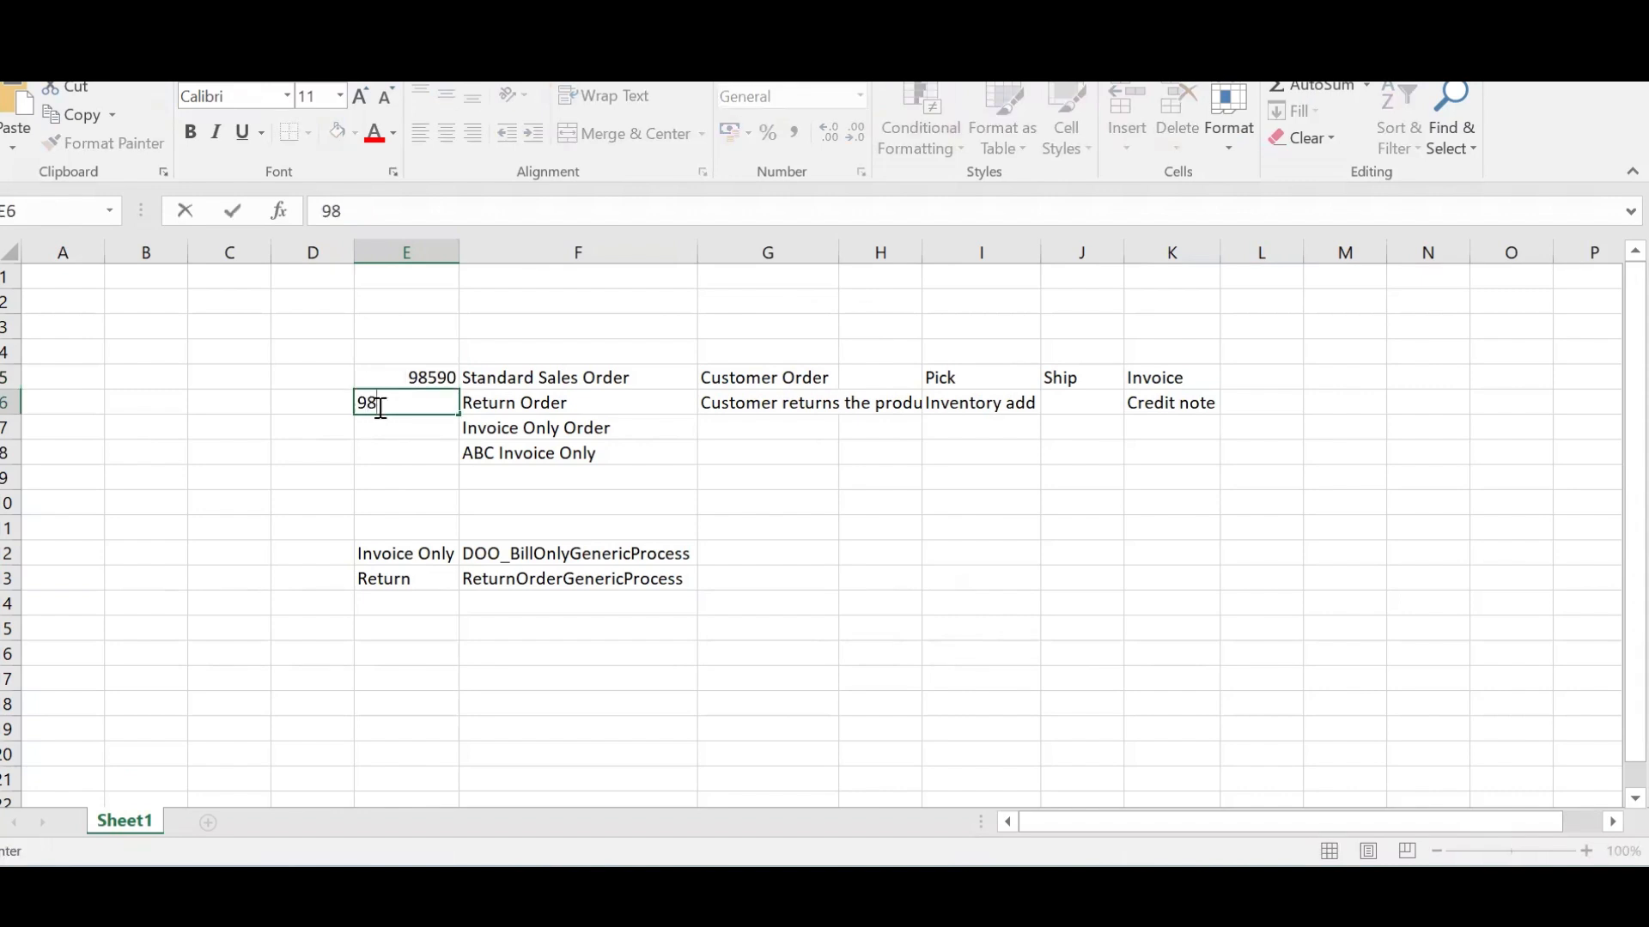
key("Tab")
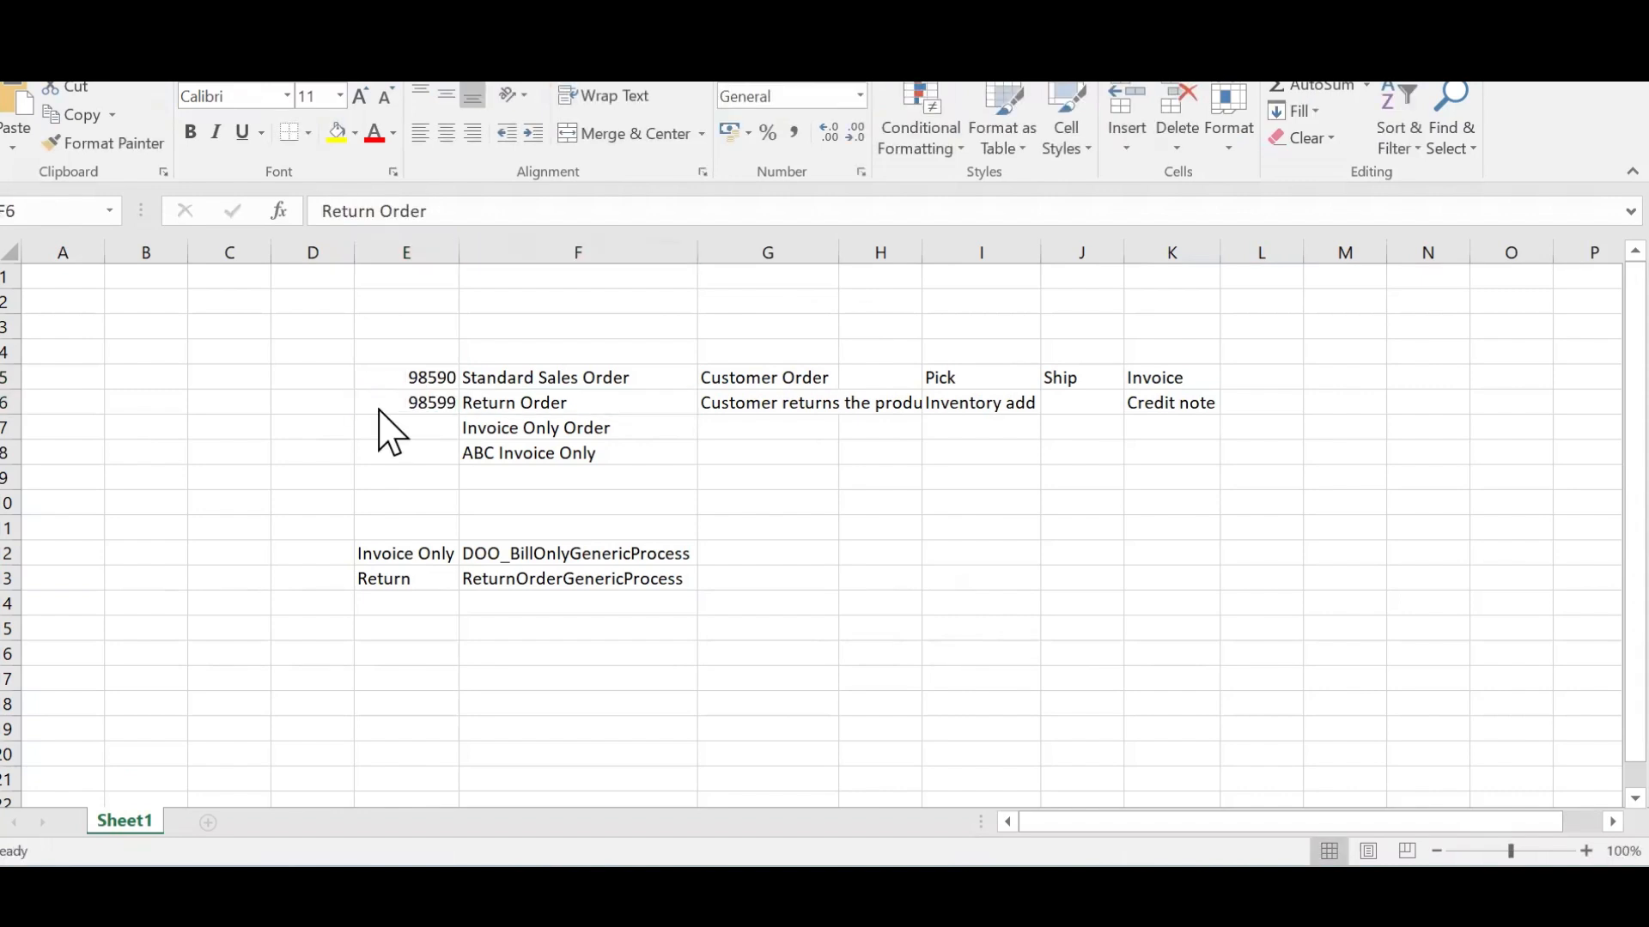
key("alt+Tab")
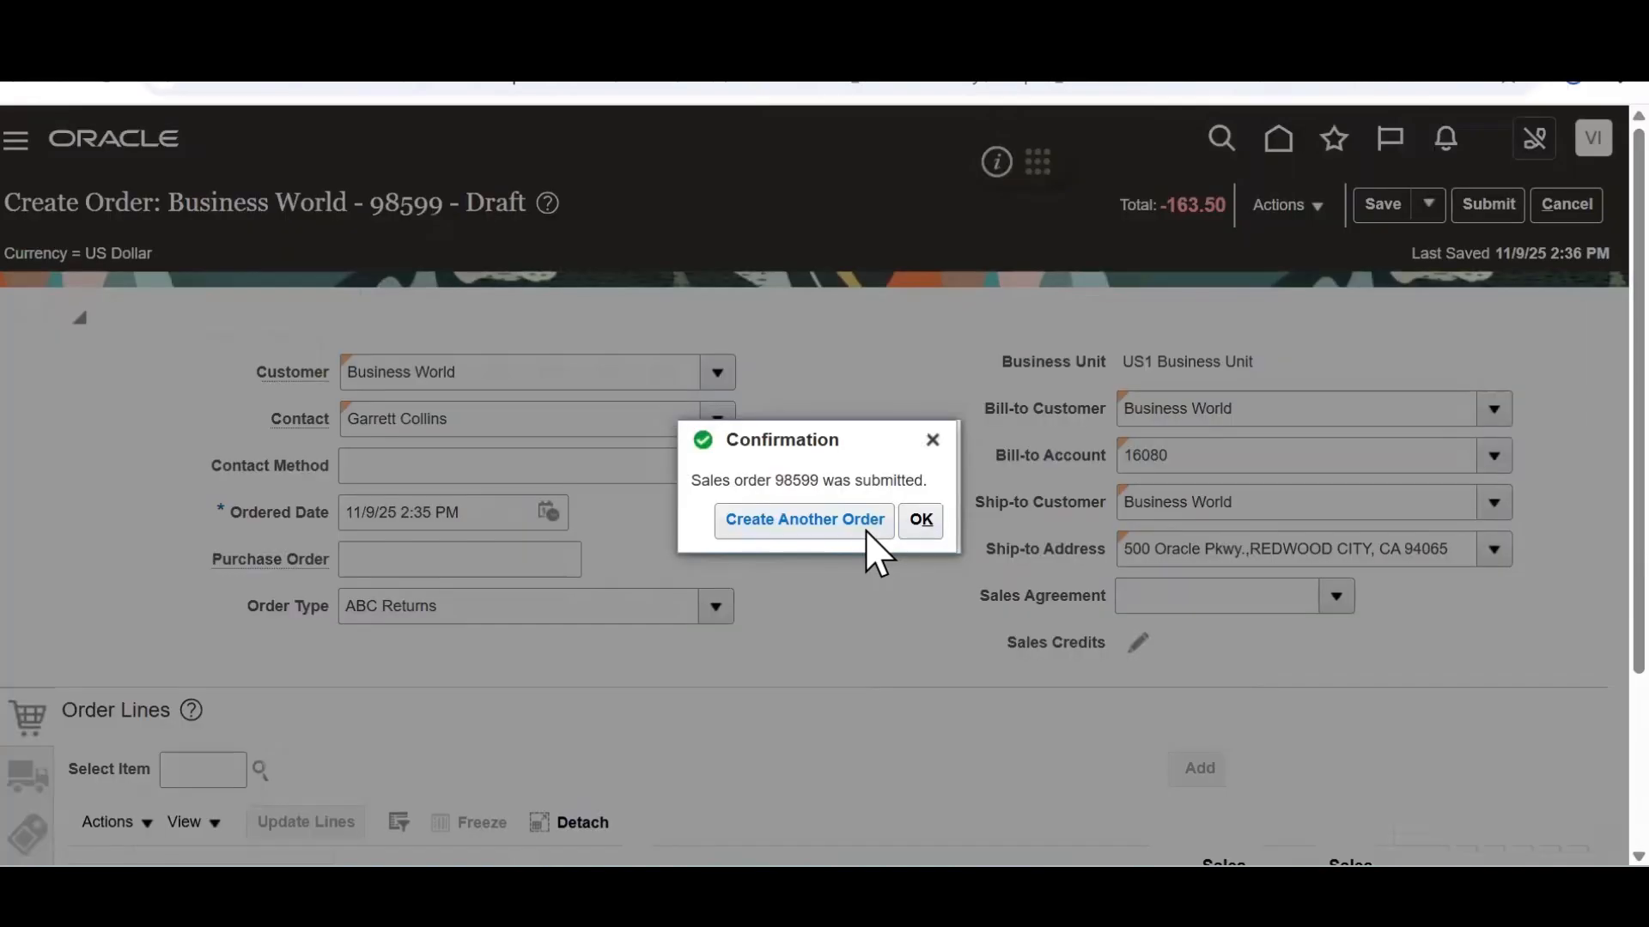
Switch order 98599 to fulfillment view and select return line 1-1
left_click(921, 521)
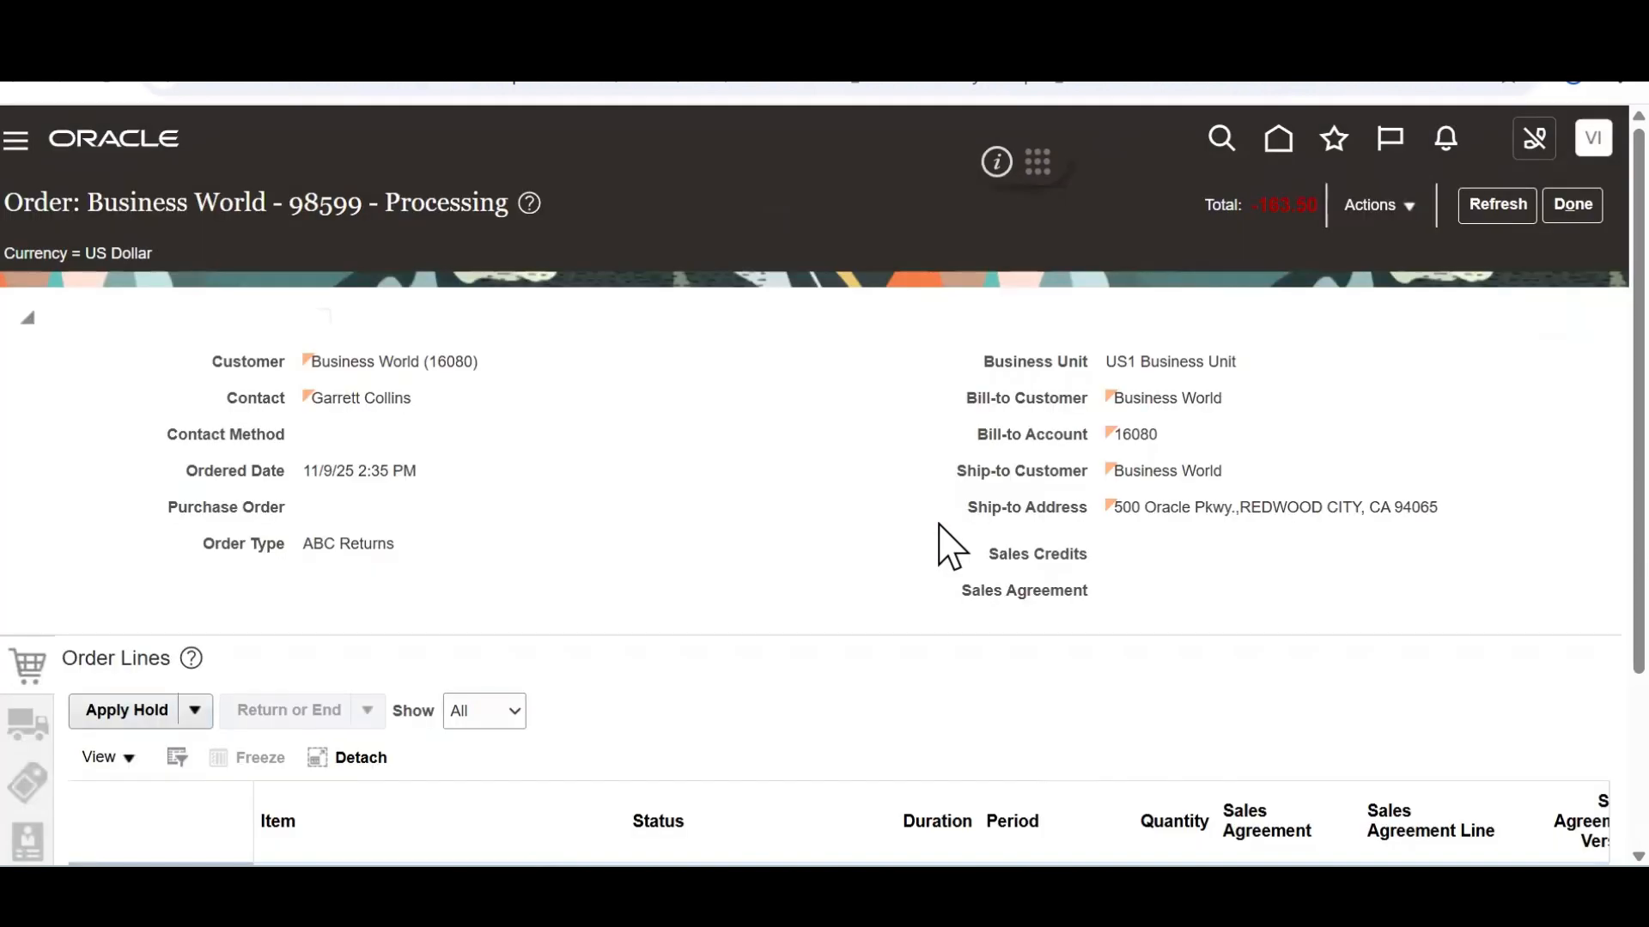
left_click(1413, 209)
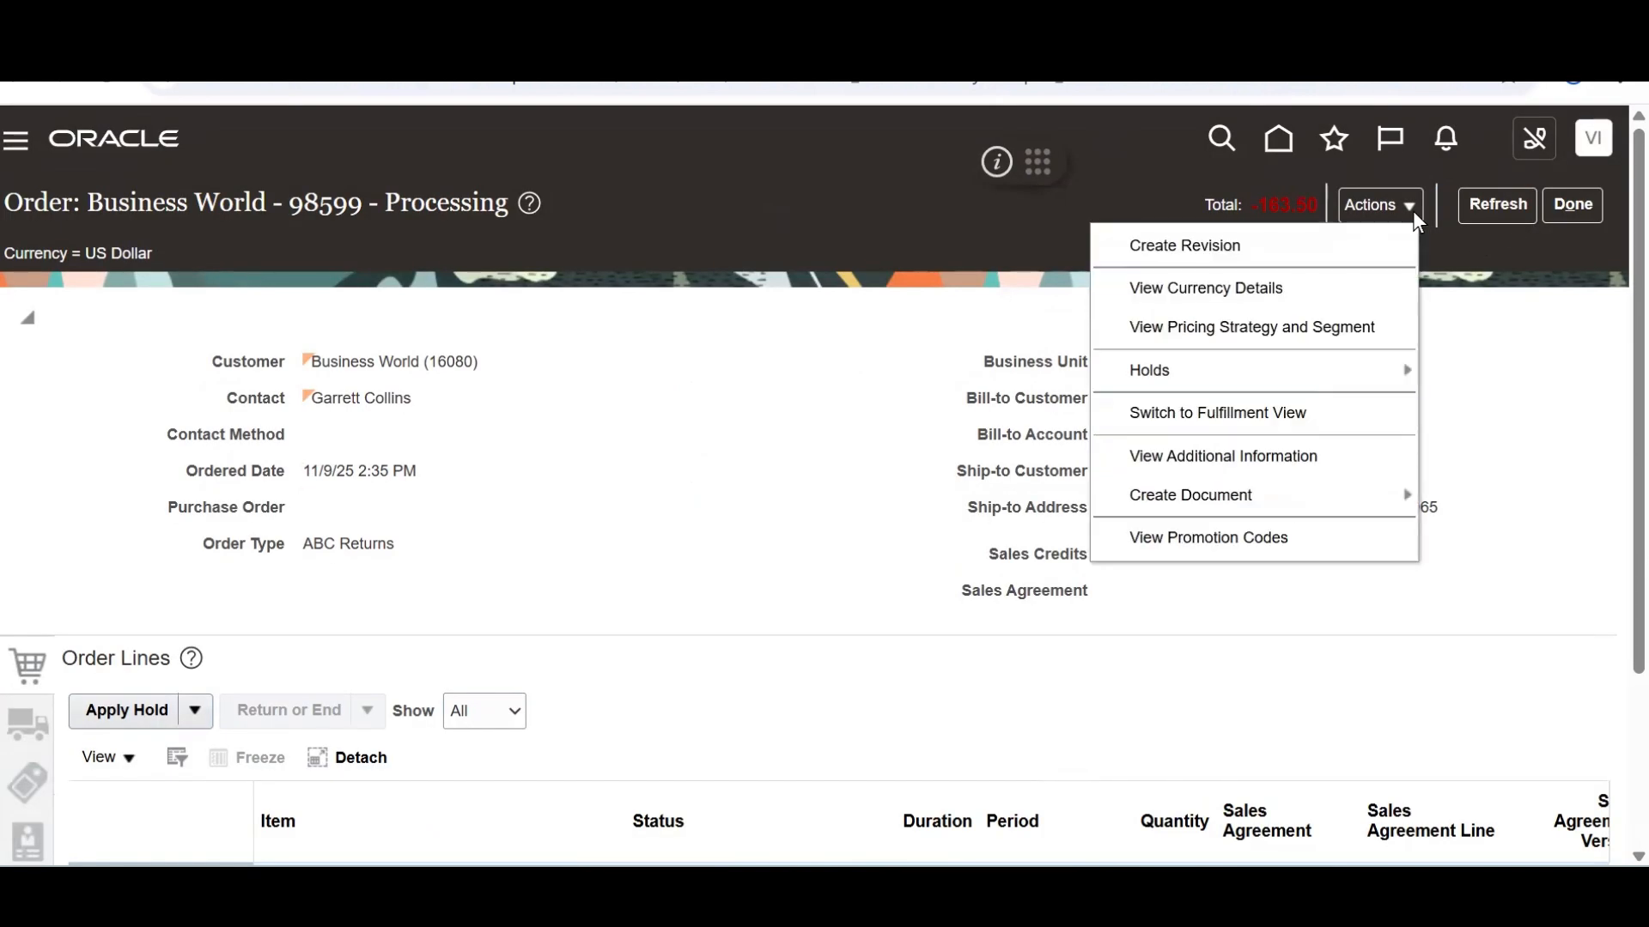
left_click(1278, 413)
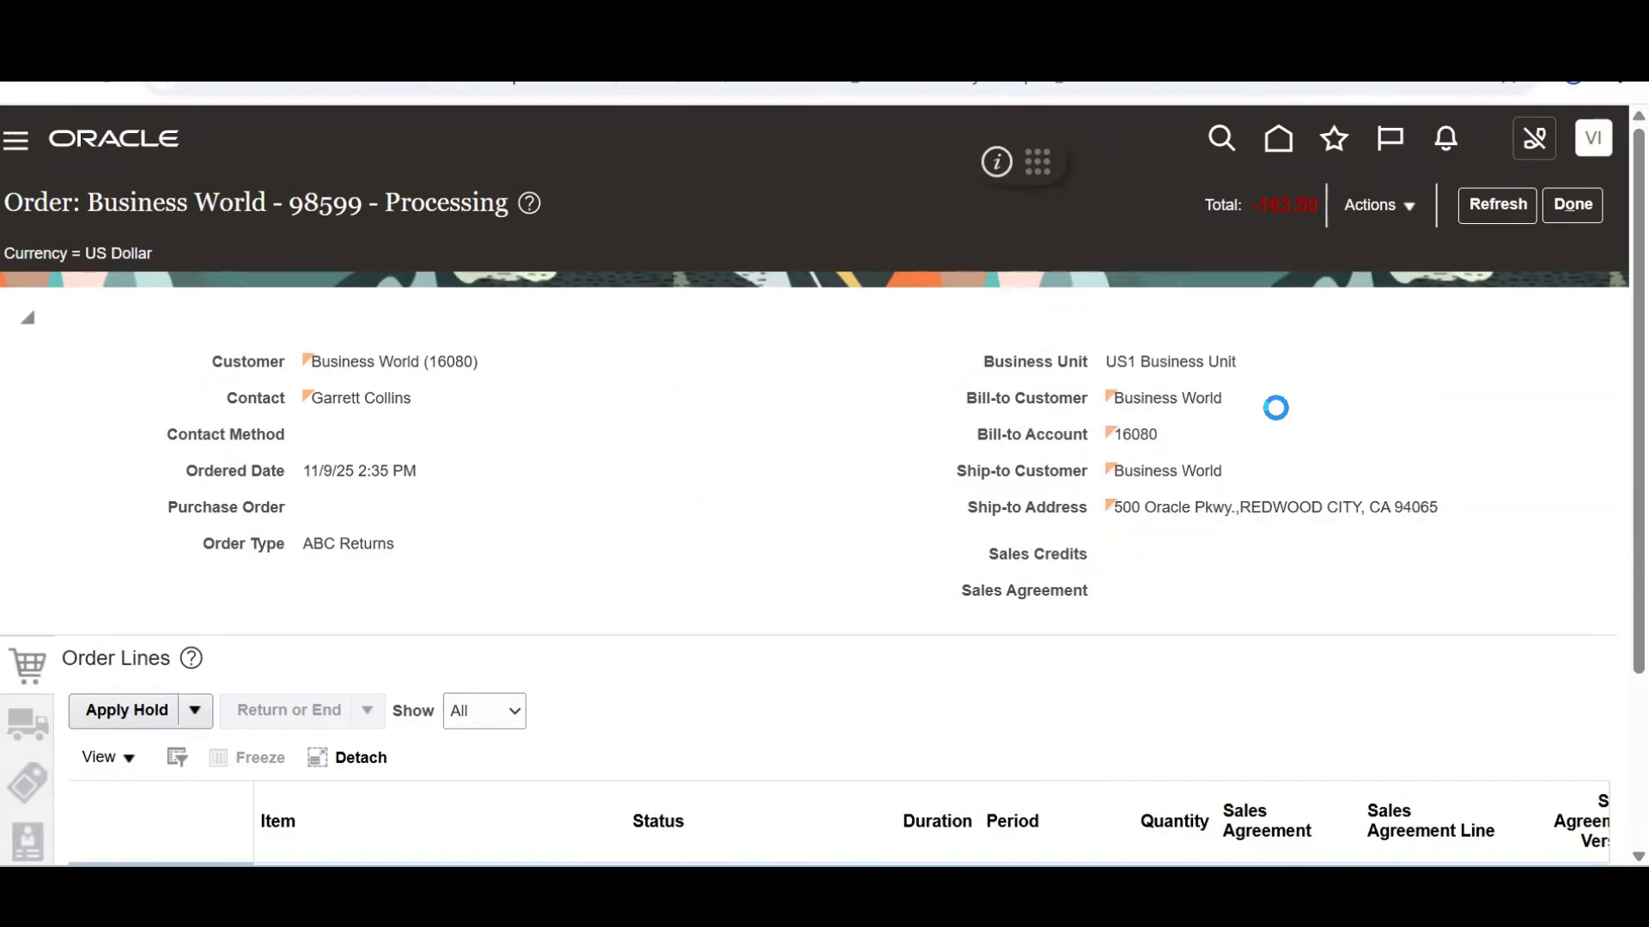
left_click_drag(1638, 332, 1638, 503)
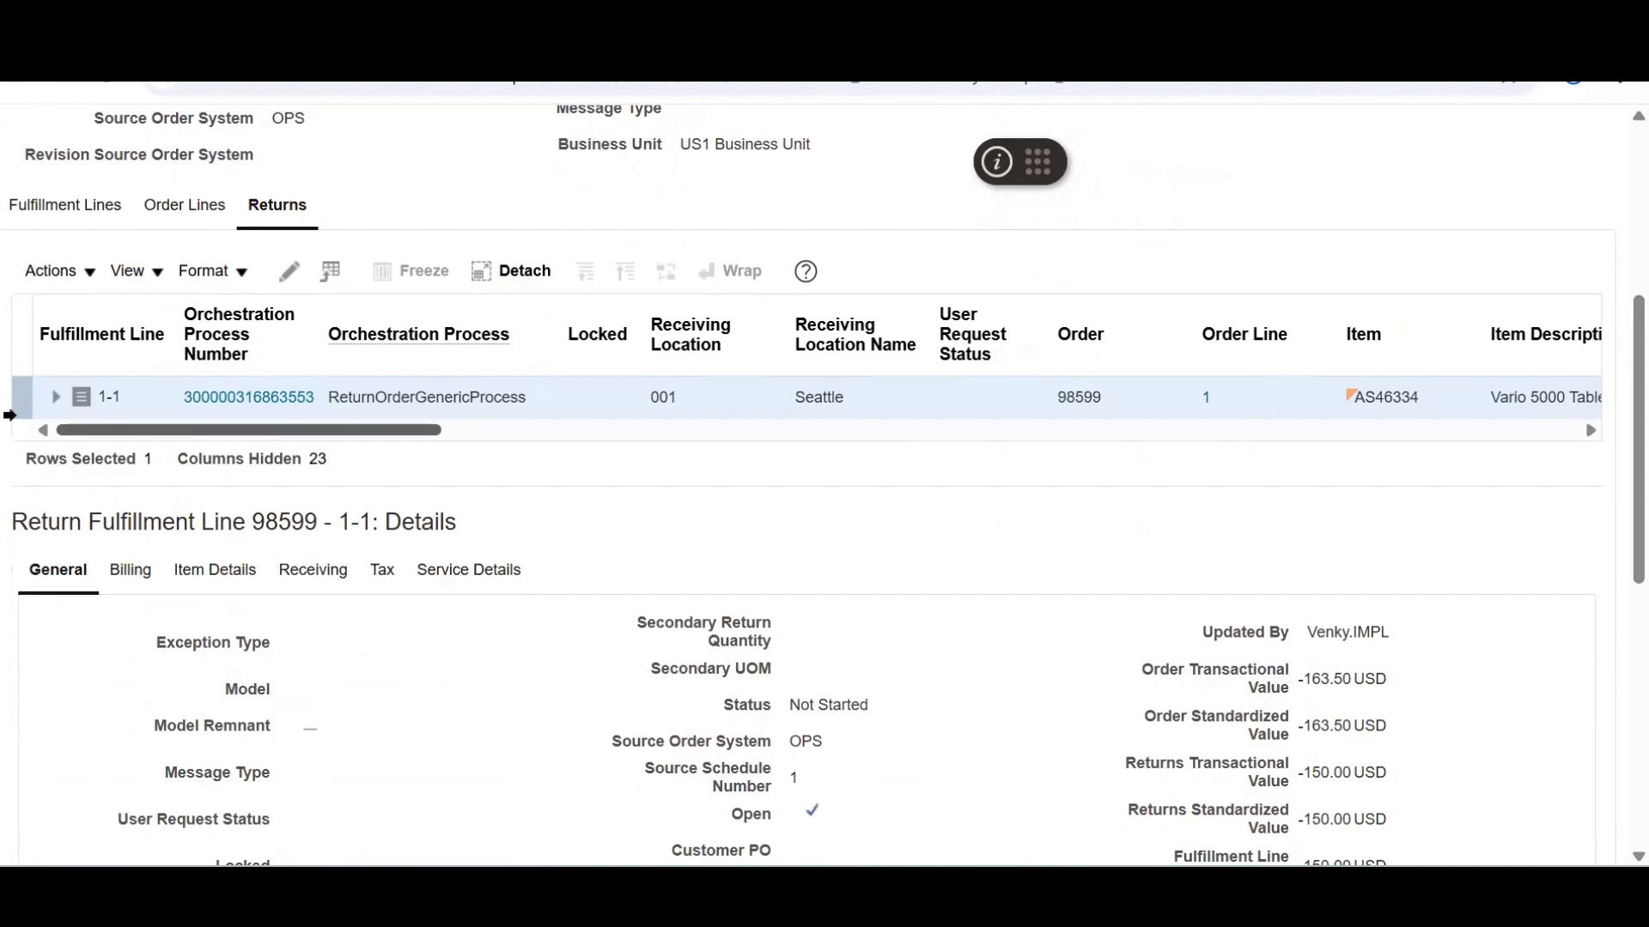
left_click(87, 210)
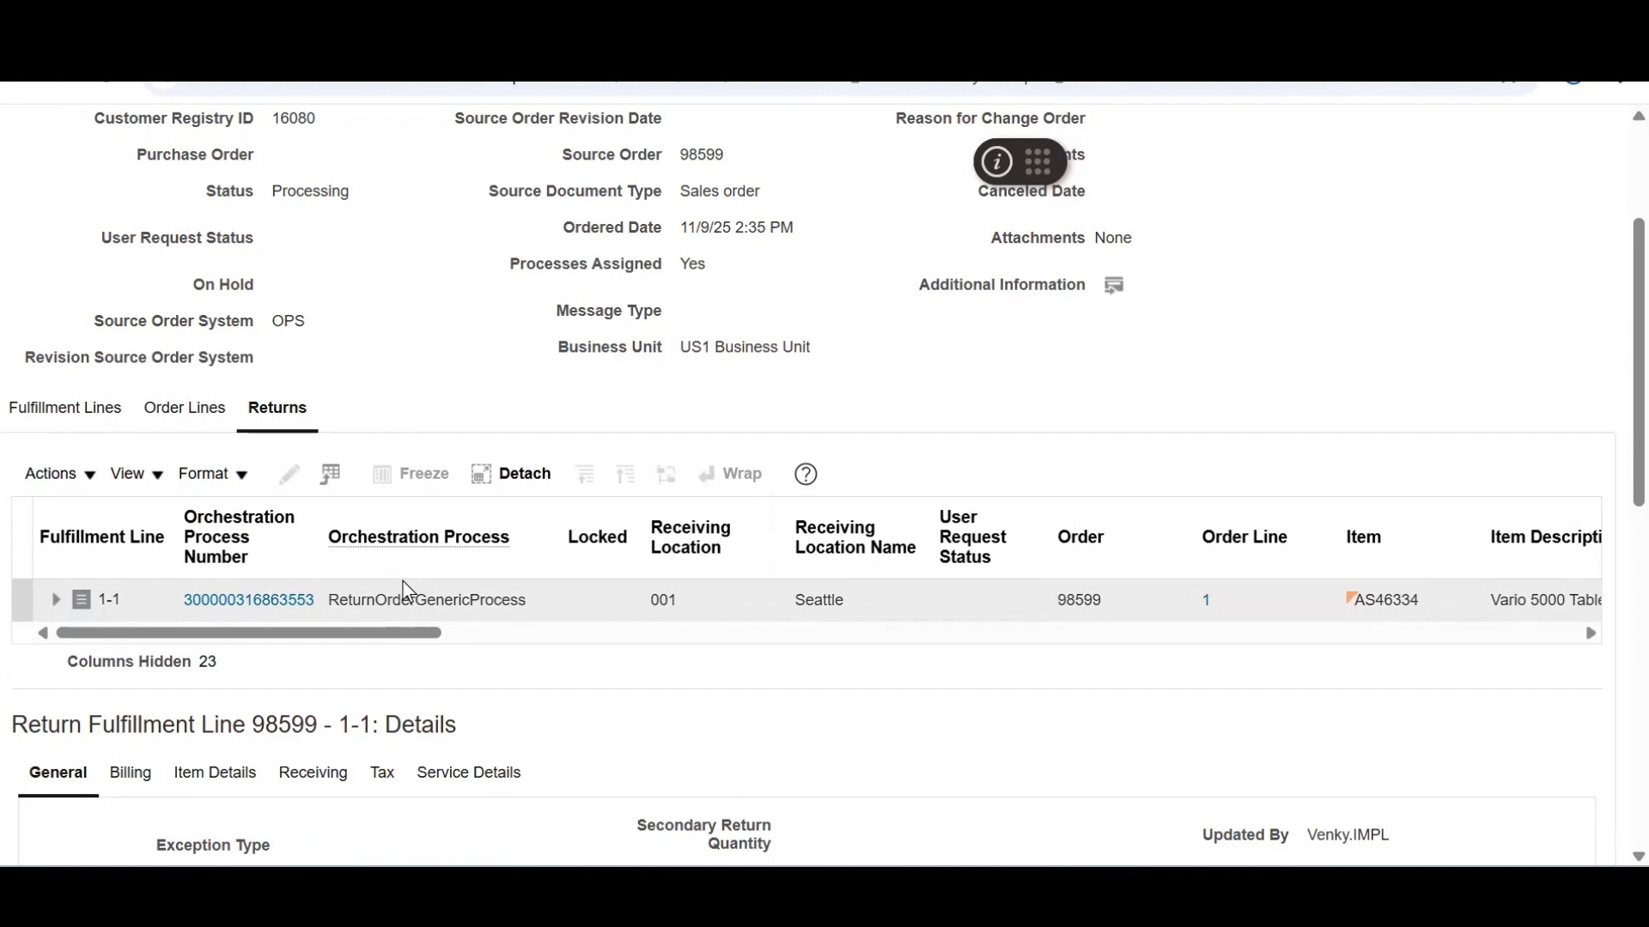
left_click(260, 611)
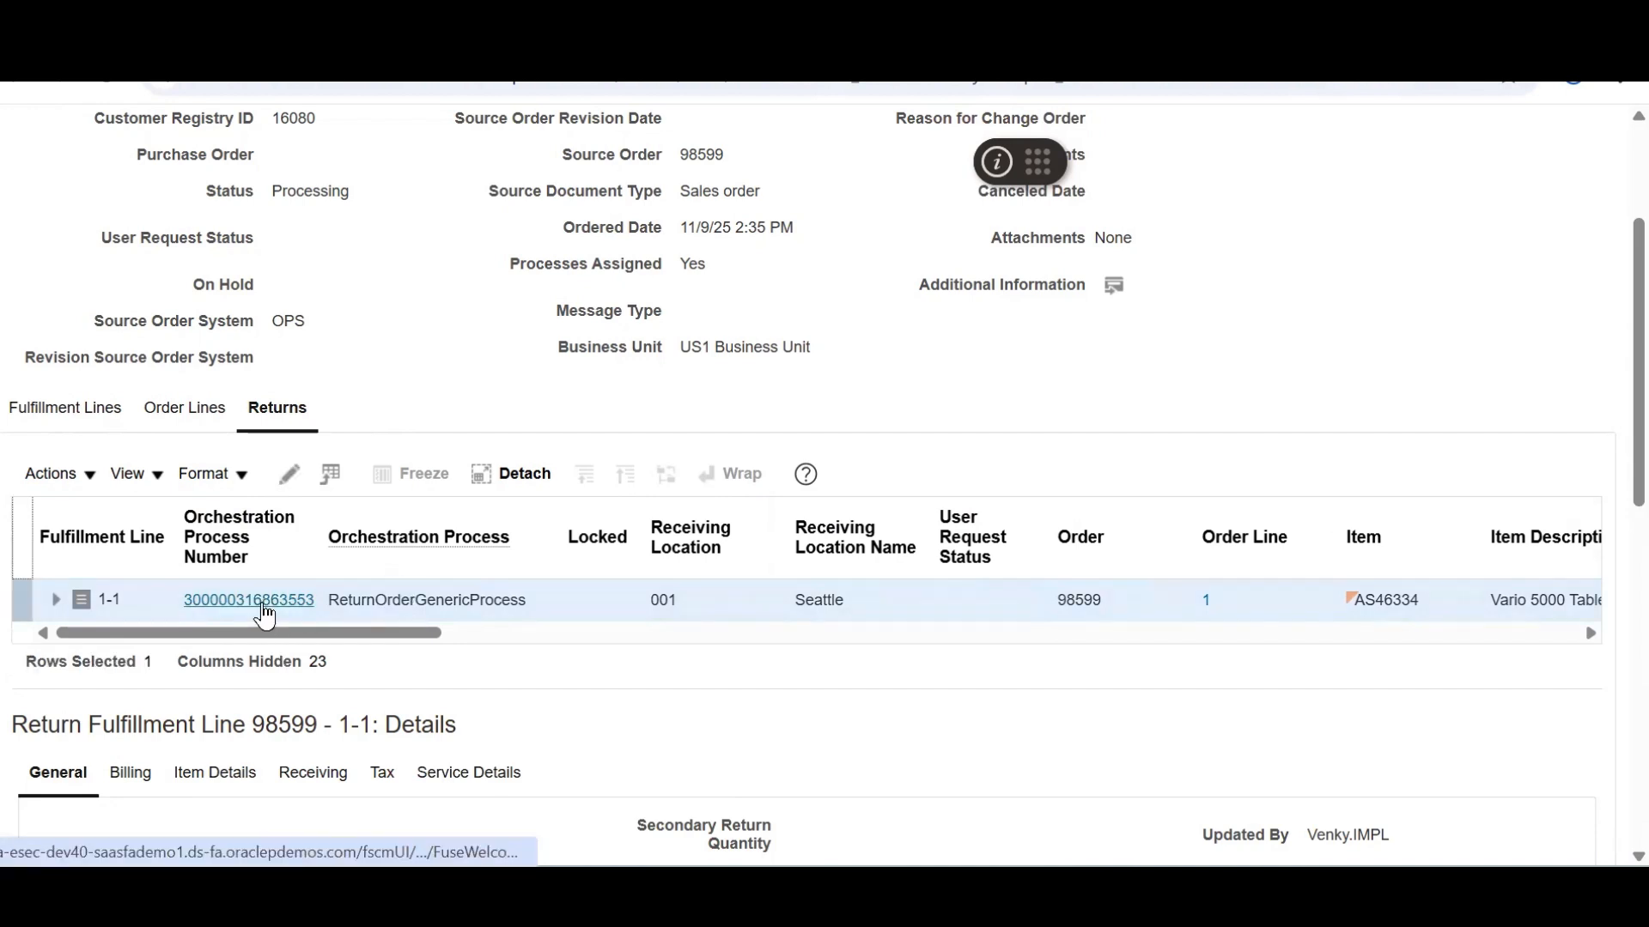
Open the return's orchestration process and refresh it to check Return Receipt and Invoice tasks
left_click(249, 600)
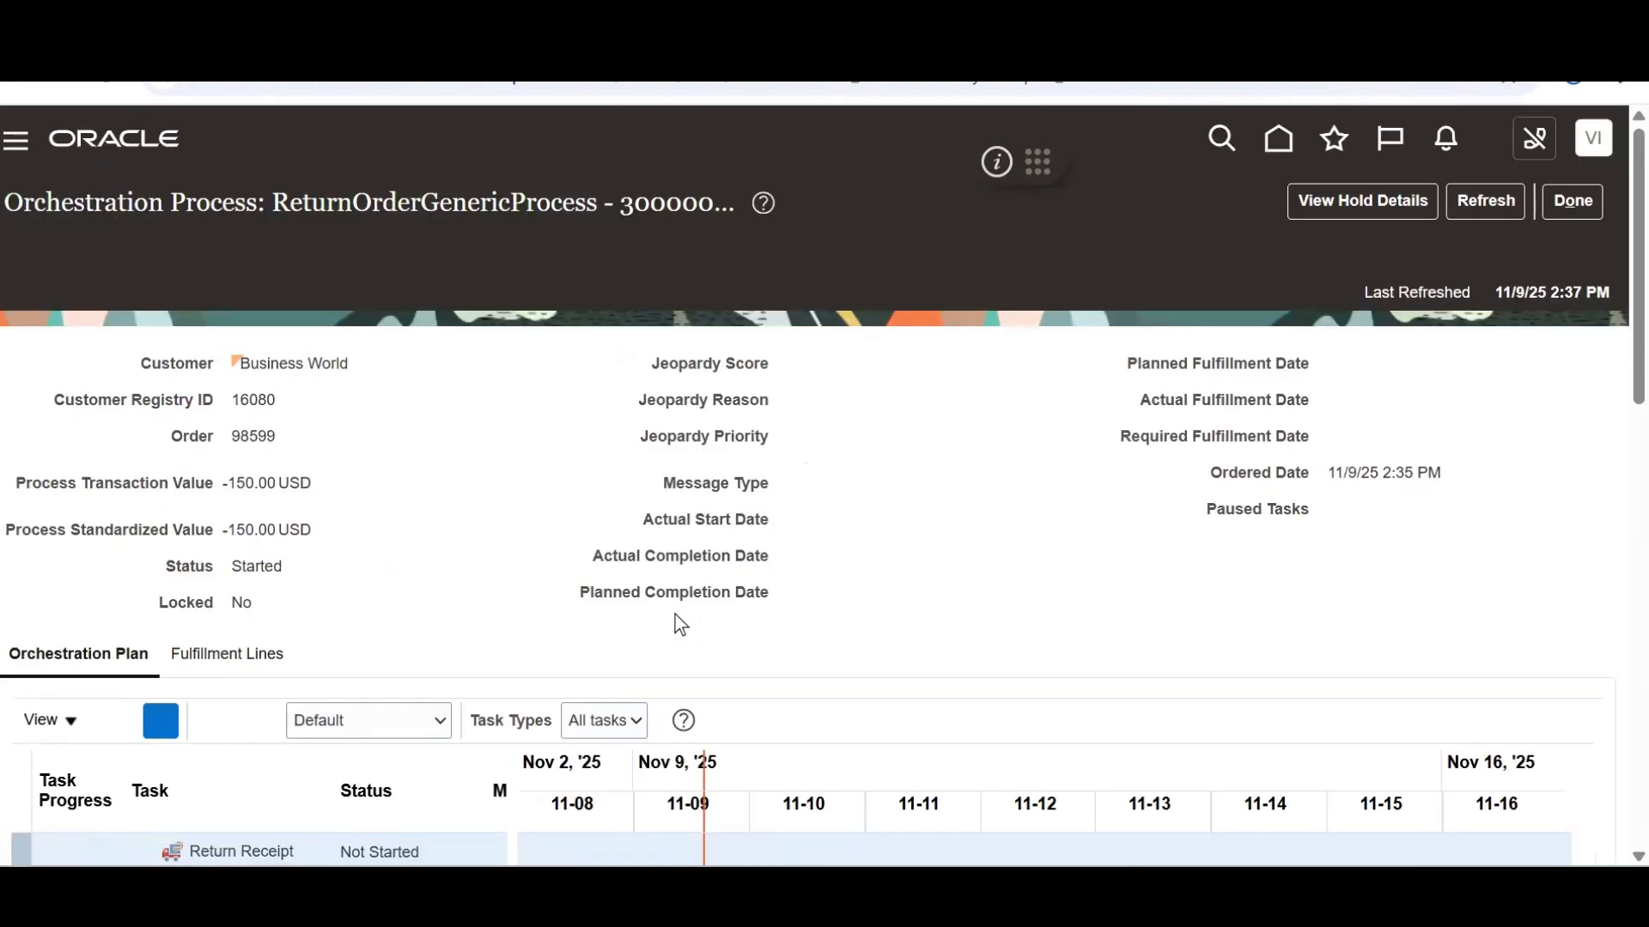
left_click_drag(1607, 291, 1607, 440)
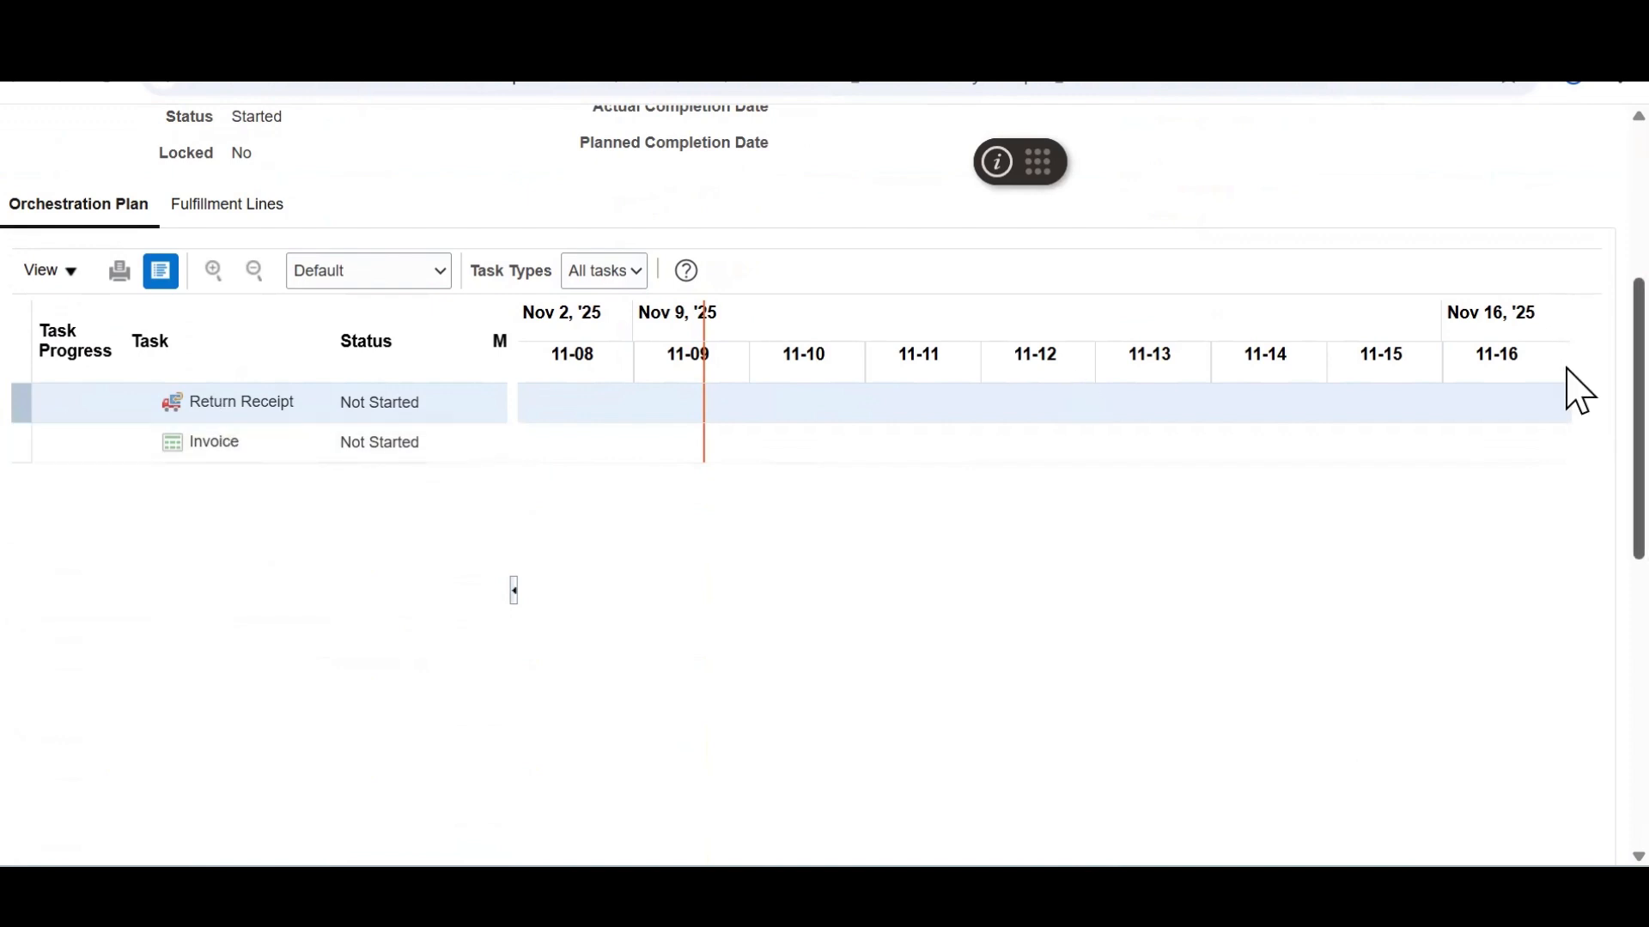
scroll(1578, 378, "up", 3)
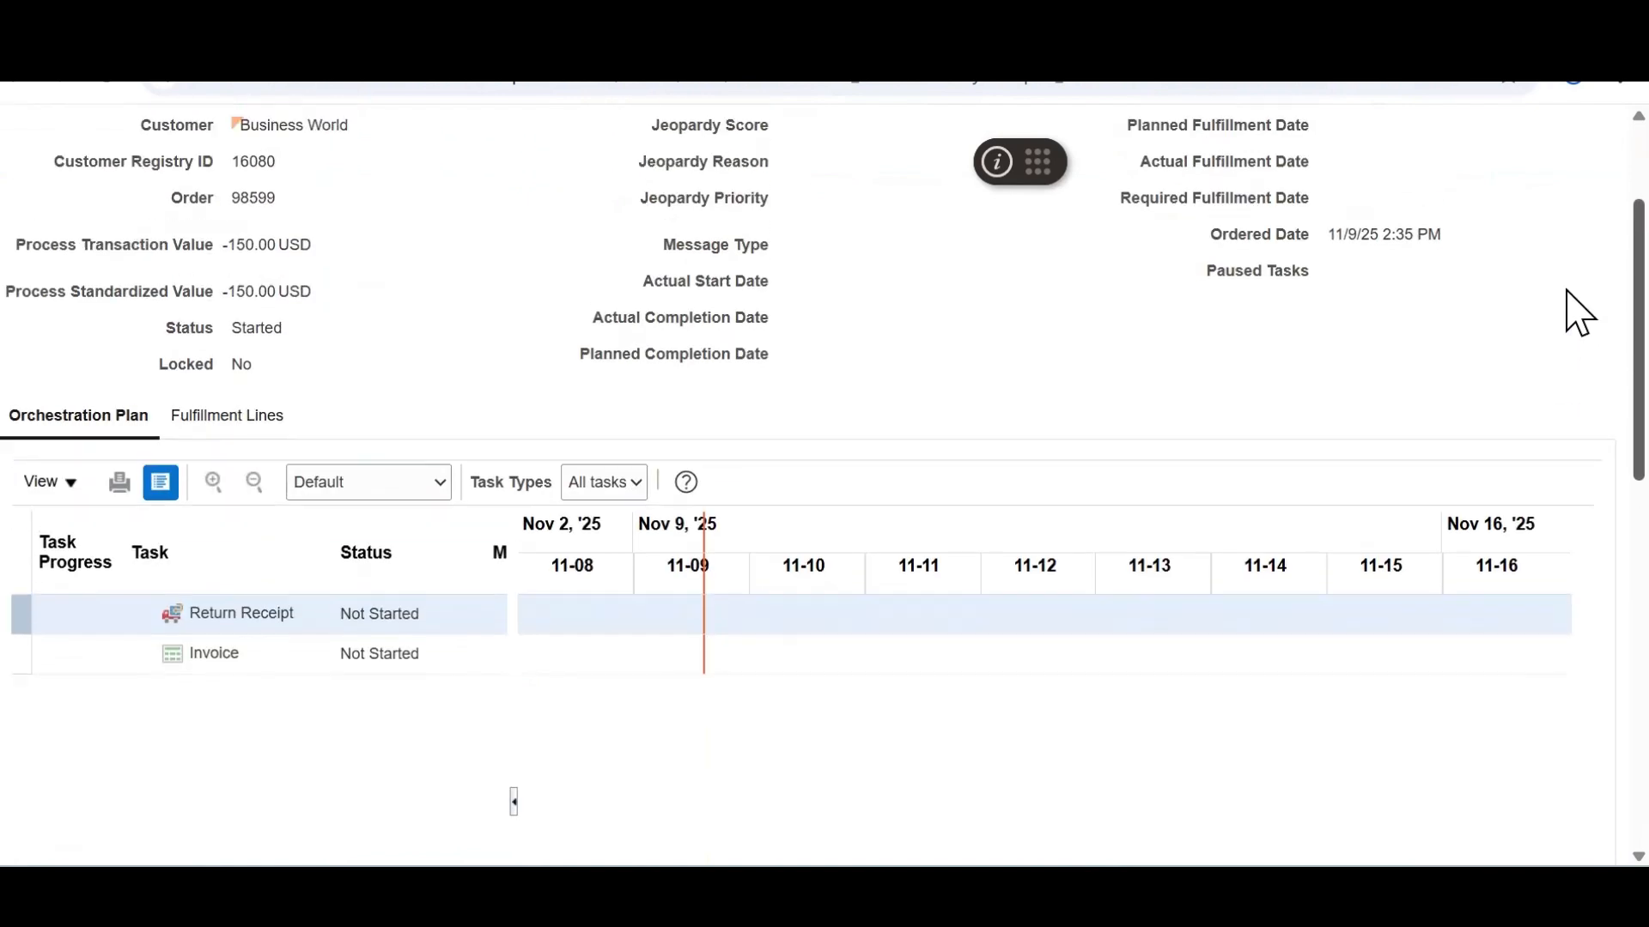
scroll(1578, 314, "up", 3)
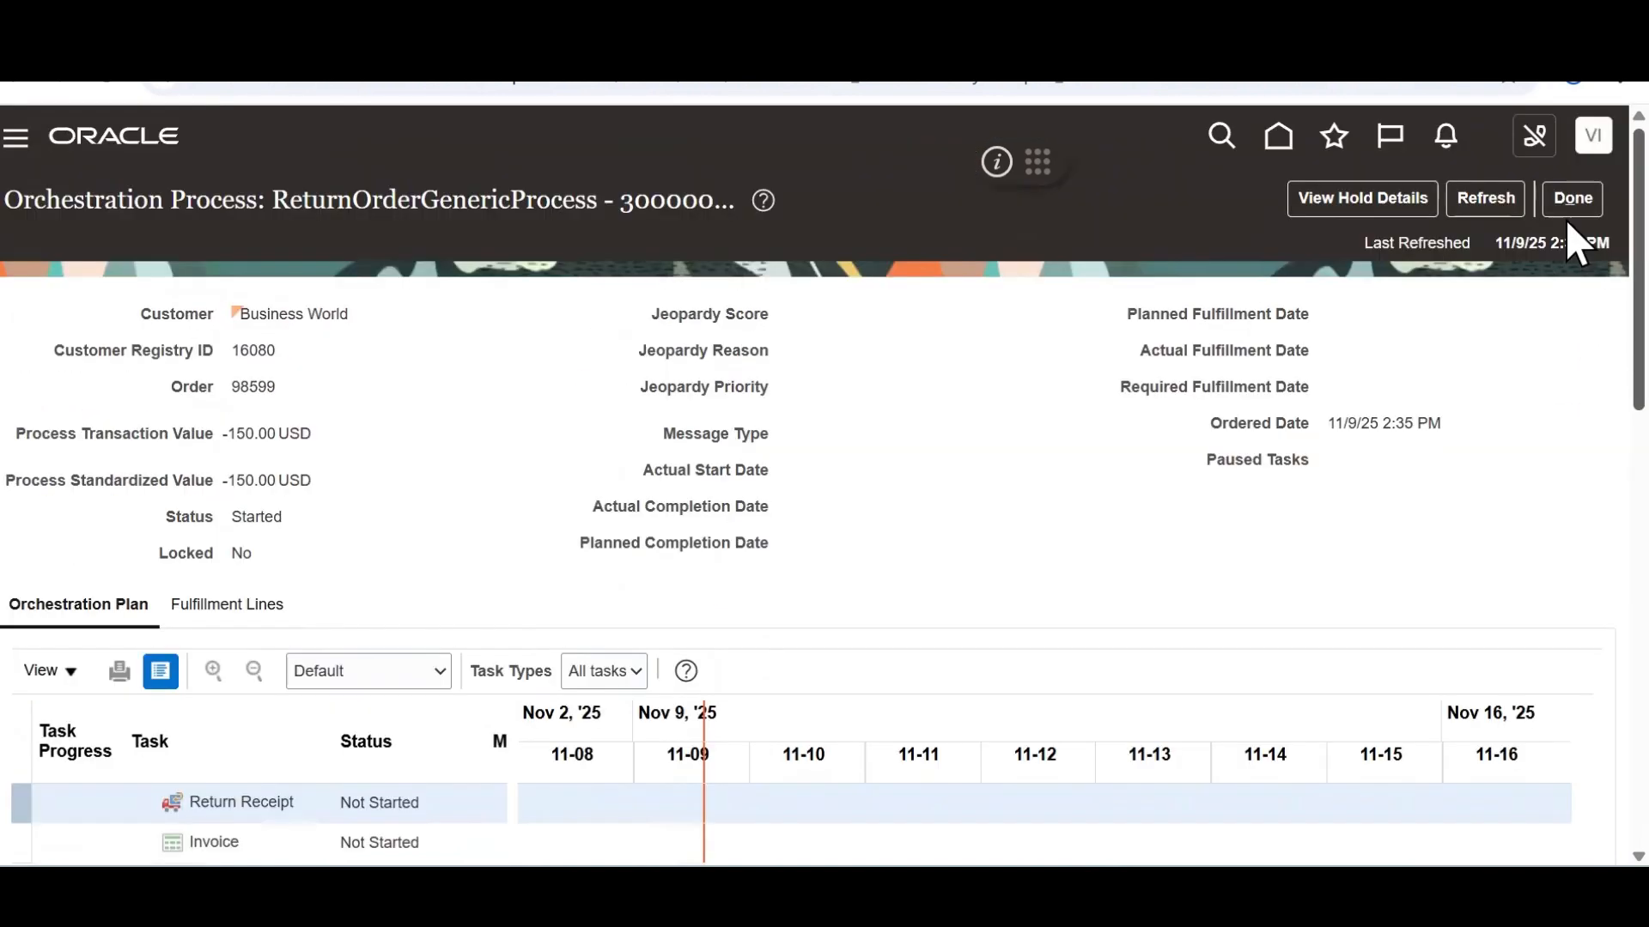
left_click(1482, 208)
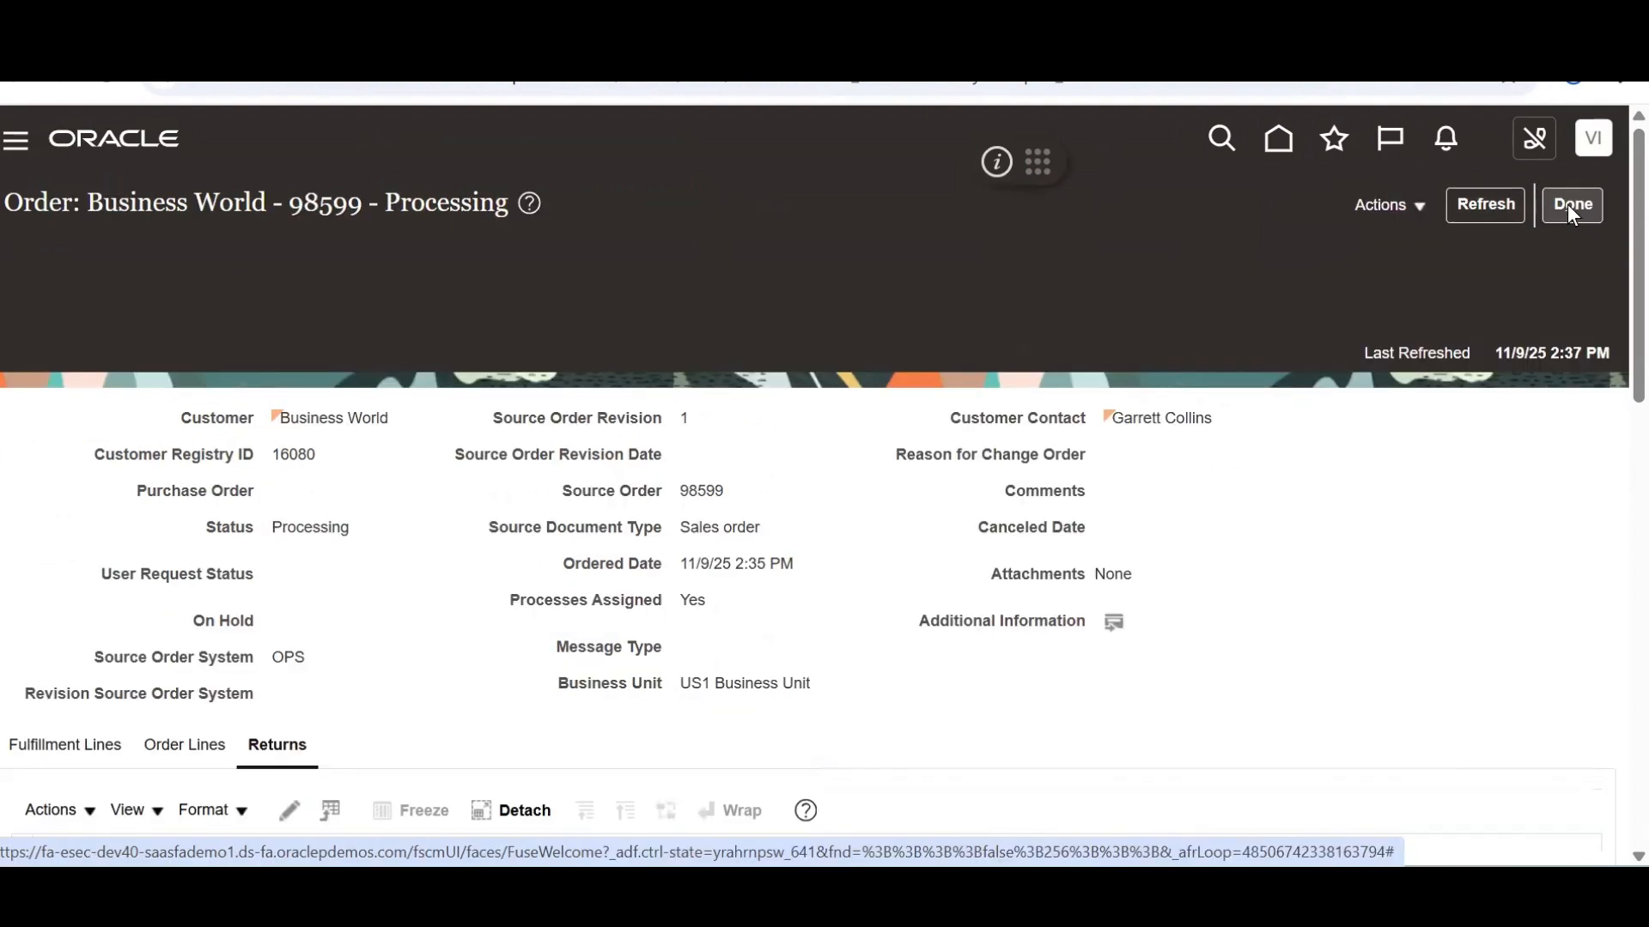
Go back to order 98599's summary and refresh it repeatedly to update line status
left_click(1565, 209)
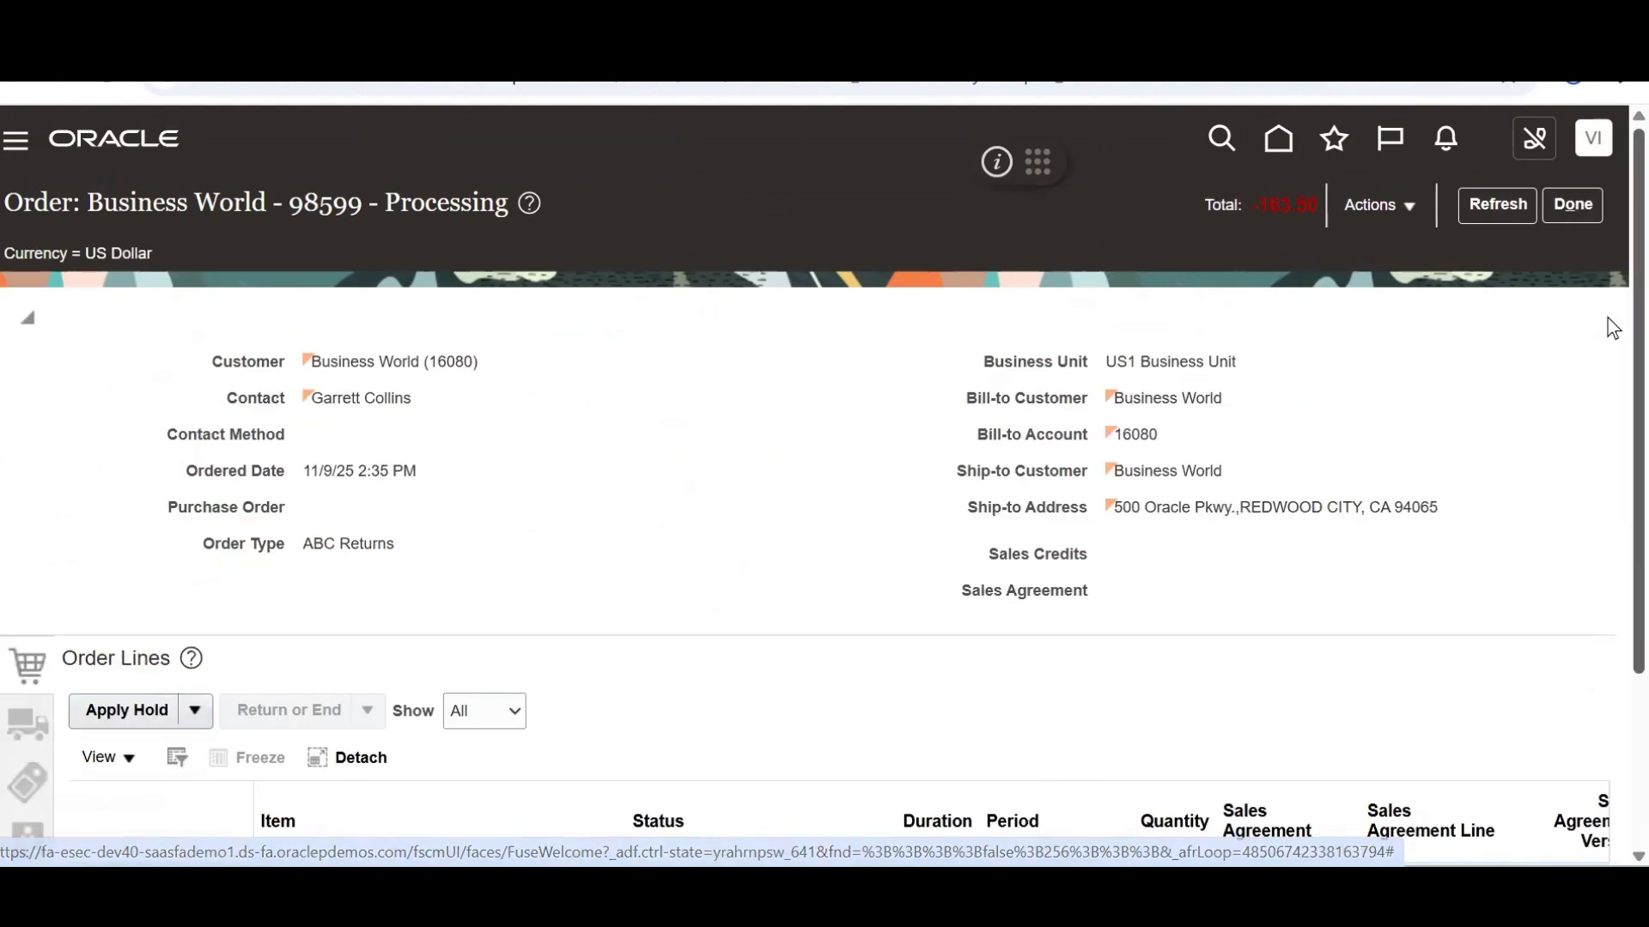
scroll(1612, 515, "down", 3)
scroll(1609, 386, "up", 3)
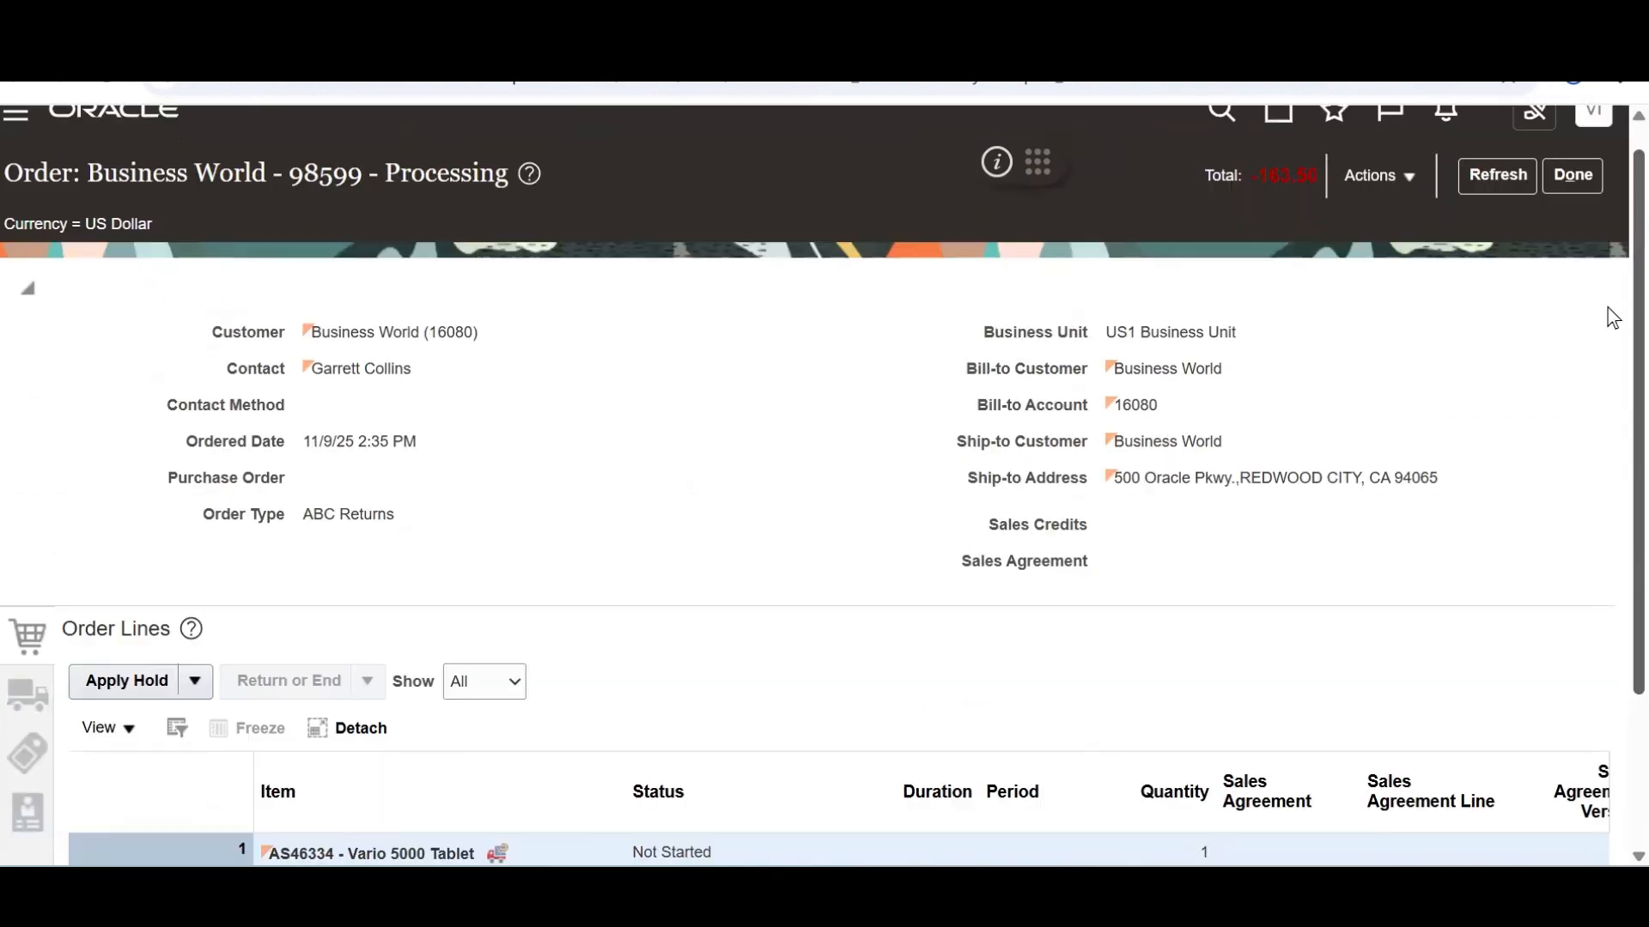
left_click(1493, 174)
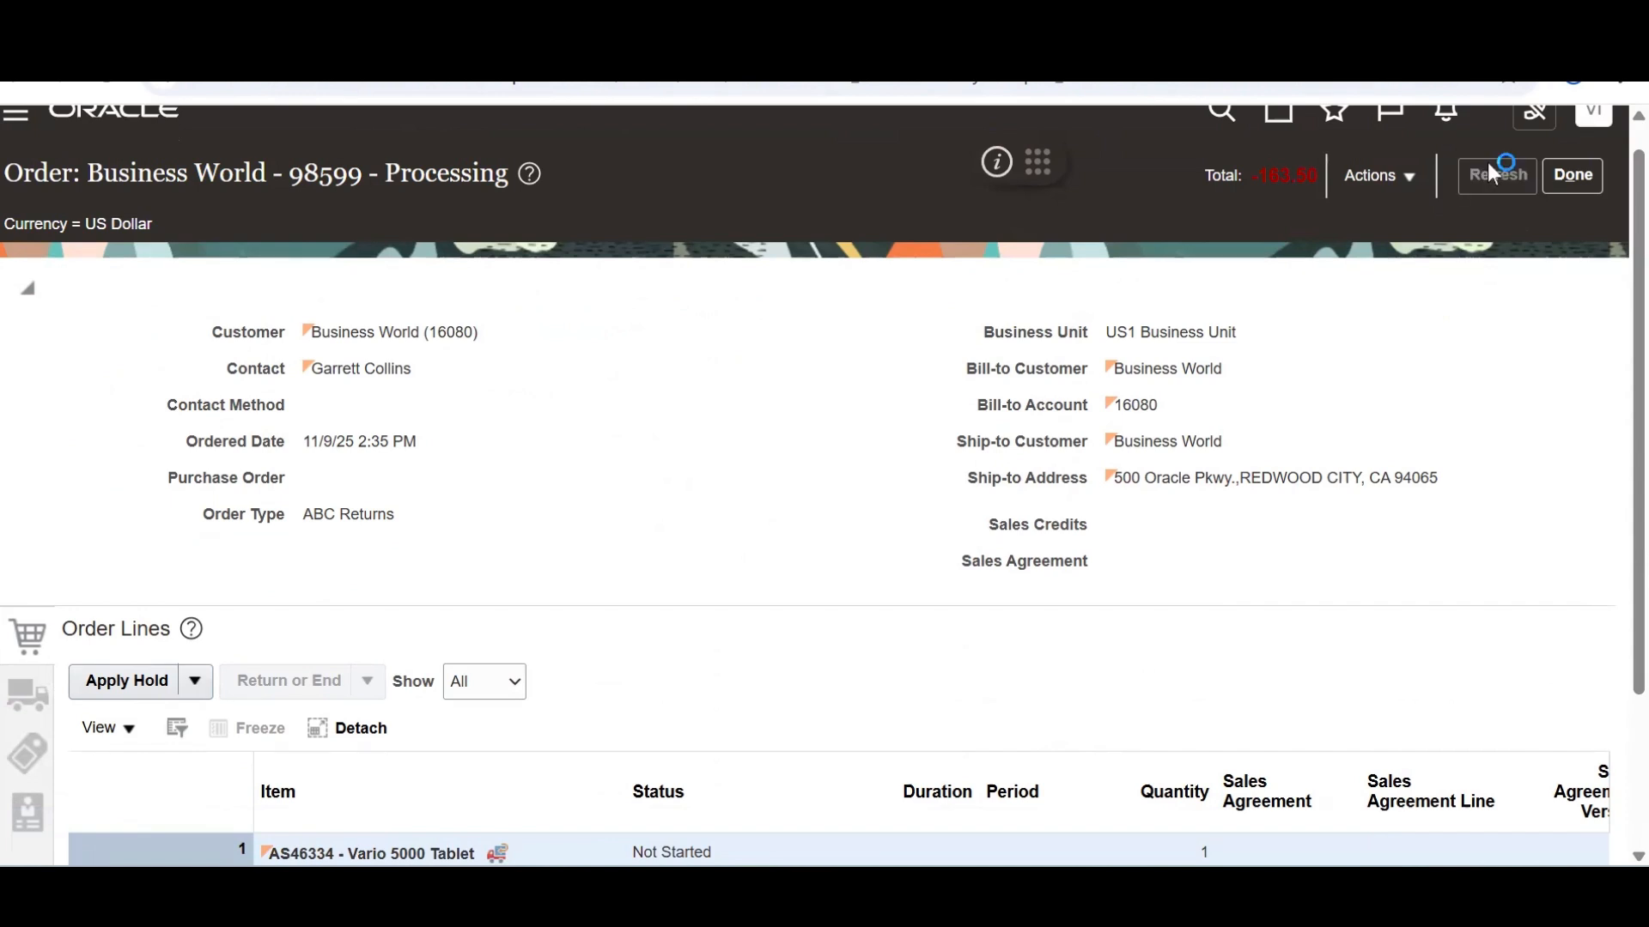
left_click(1493, 174)
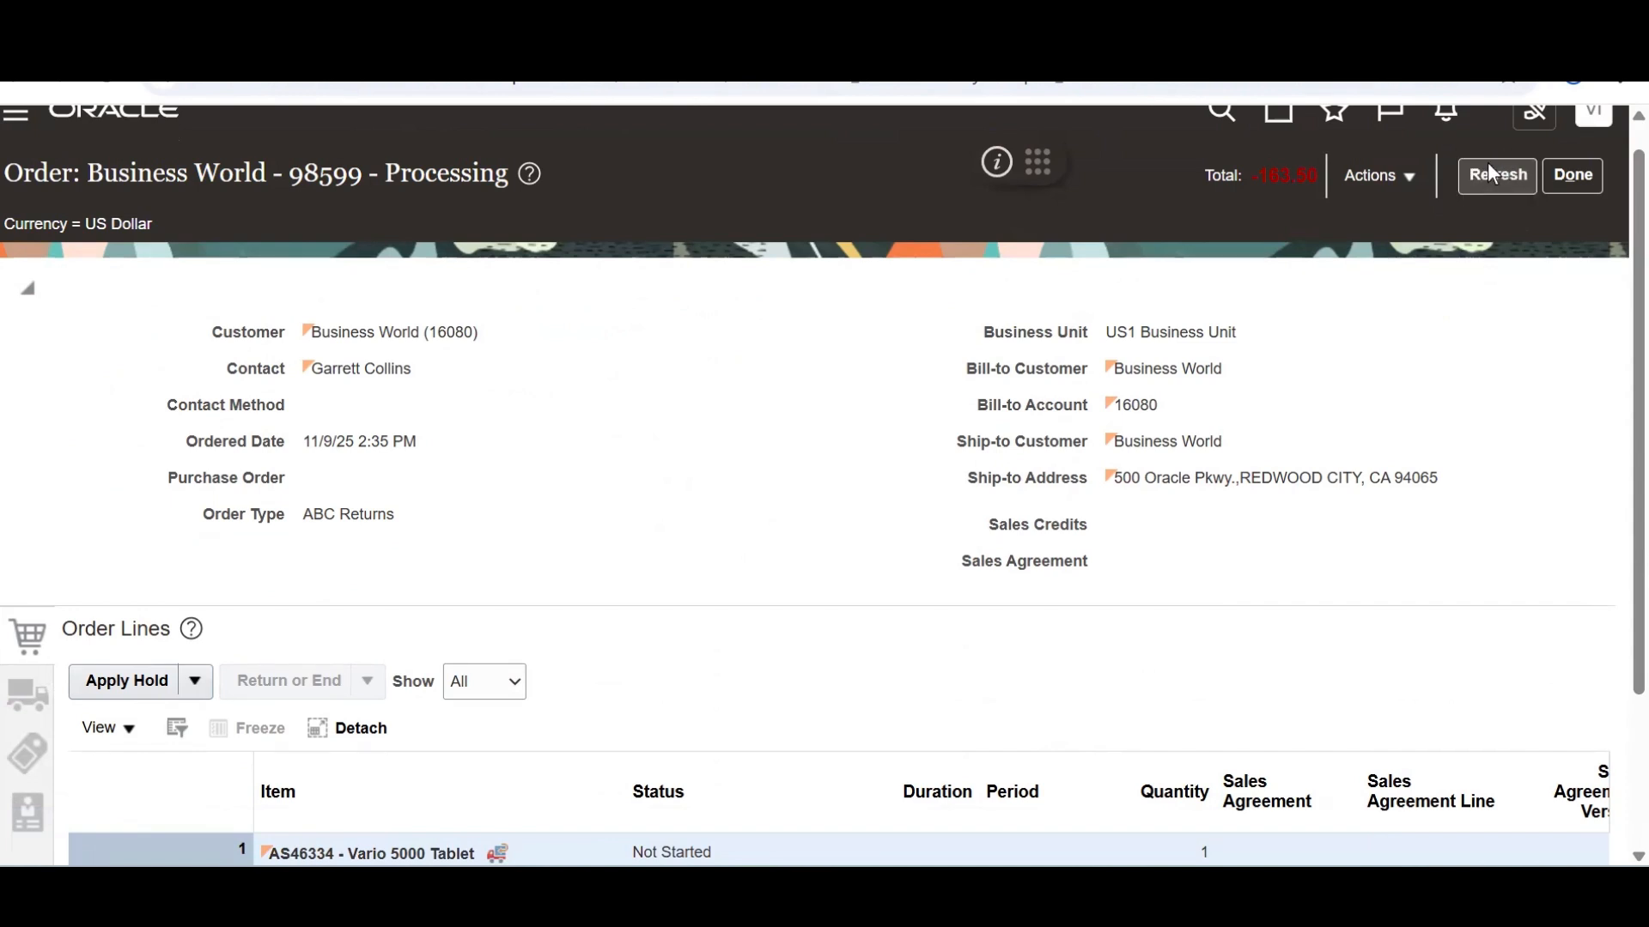
left_click(1493, 174)
left_click(1492, 173)
left_click(1492, 174)
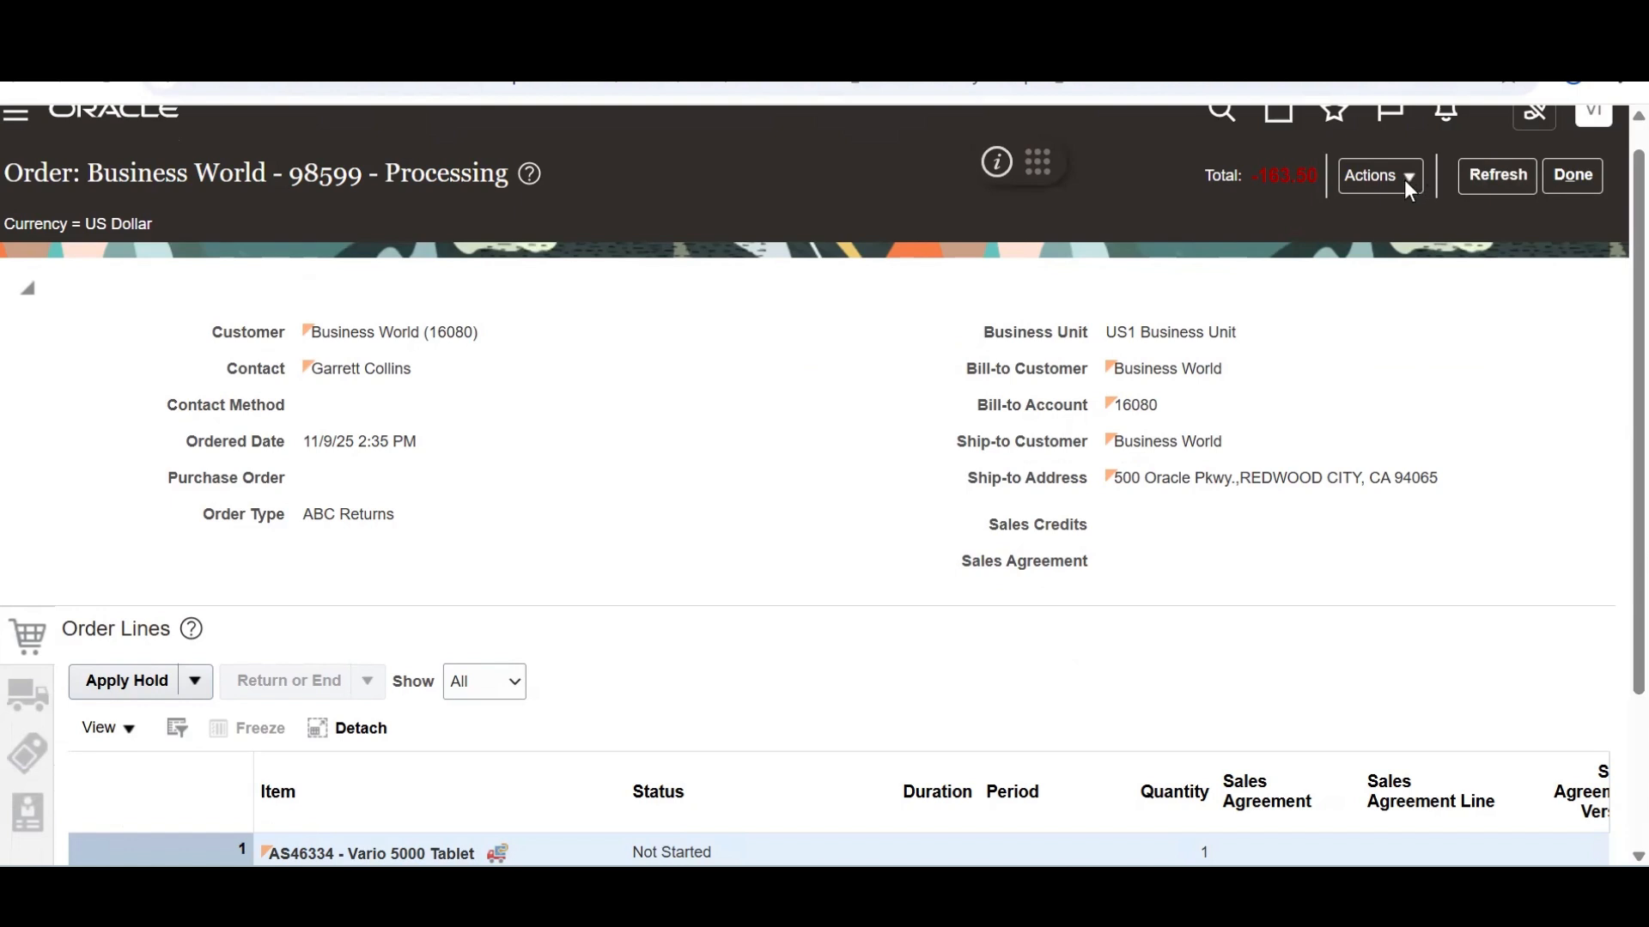
Switch to fulfillment view and review return line 98599 - 1-1, status Not Started
left_click(1409, 180)
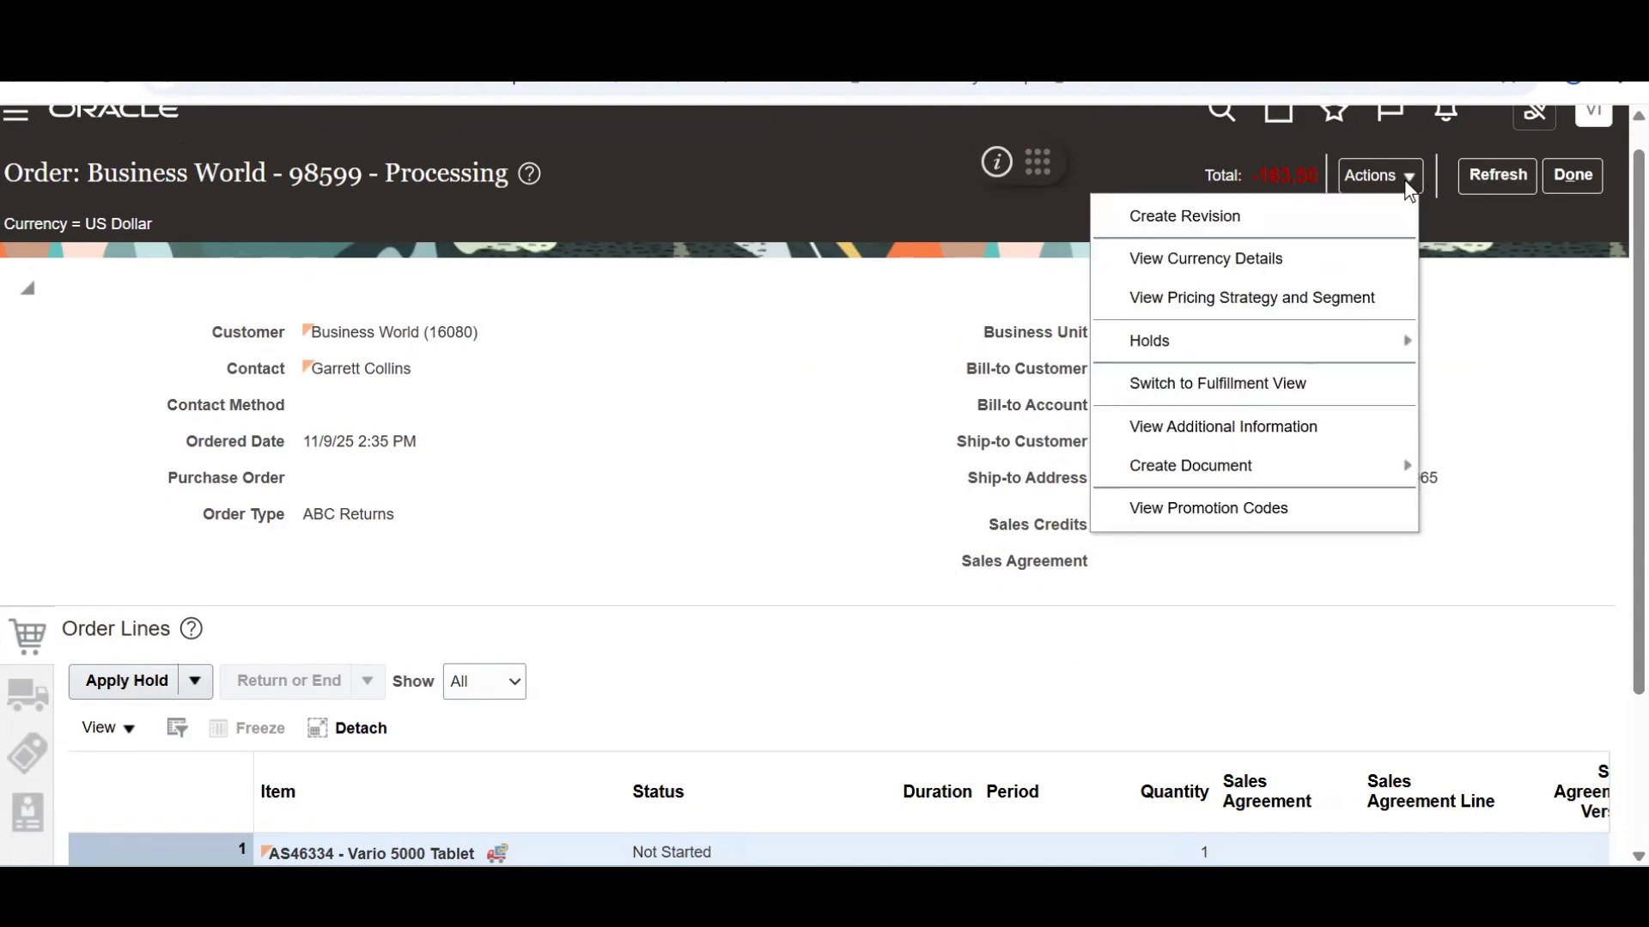
left_click(1272, 388)
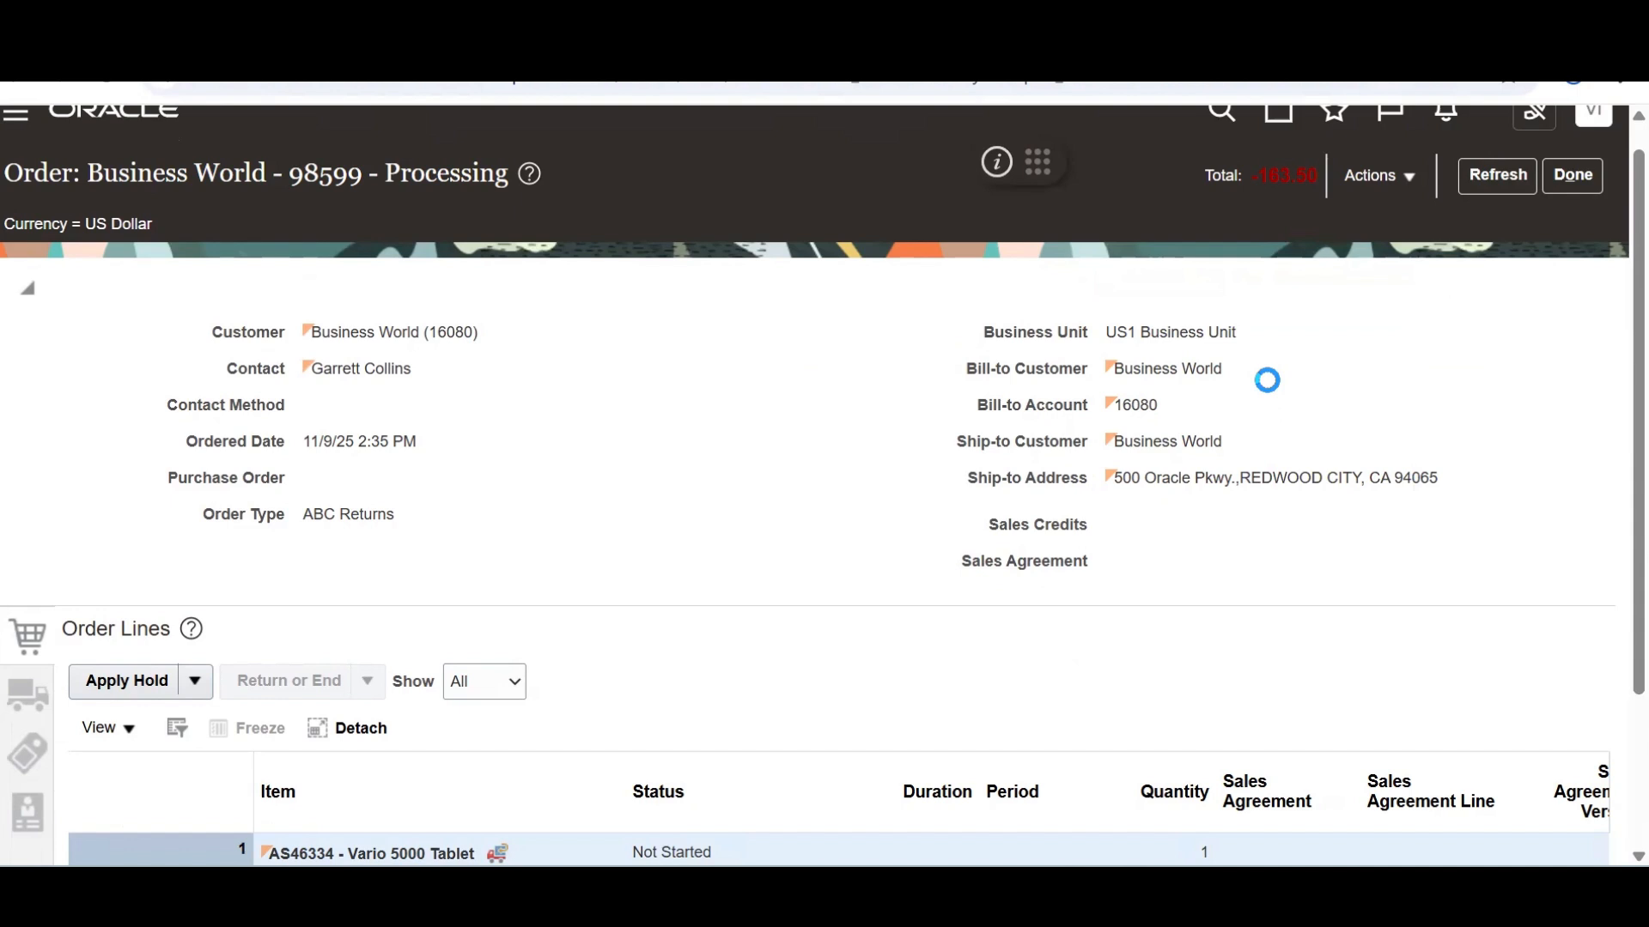
scroll(1607, 640, "down", 8)
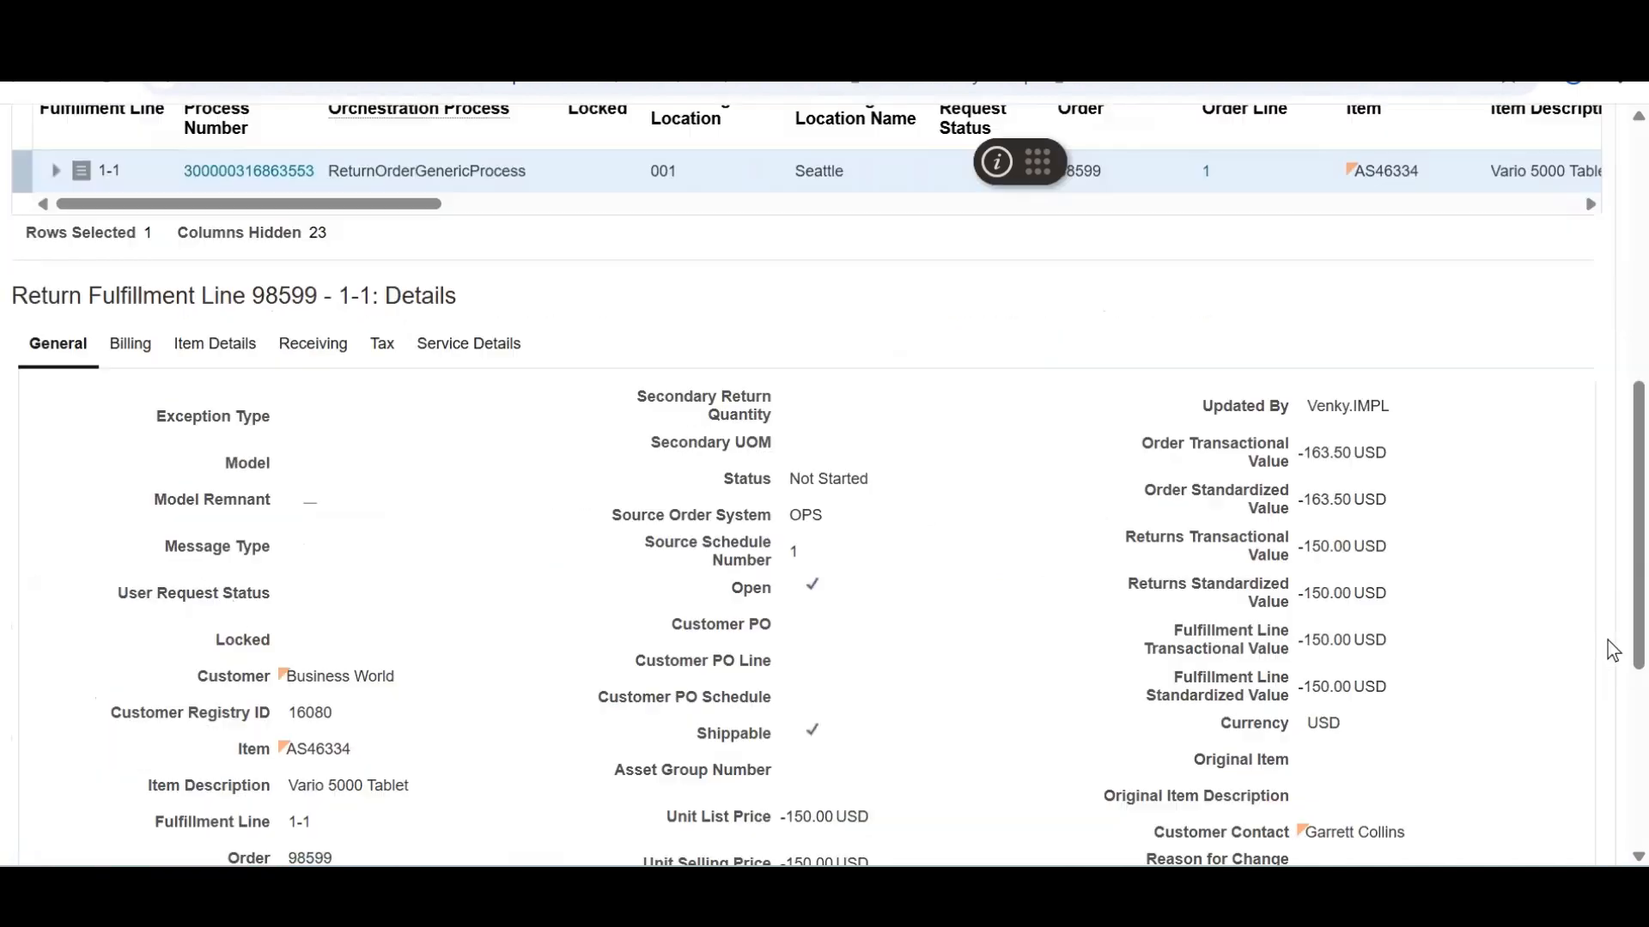
scroll(1607, 354, "up", 8)
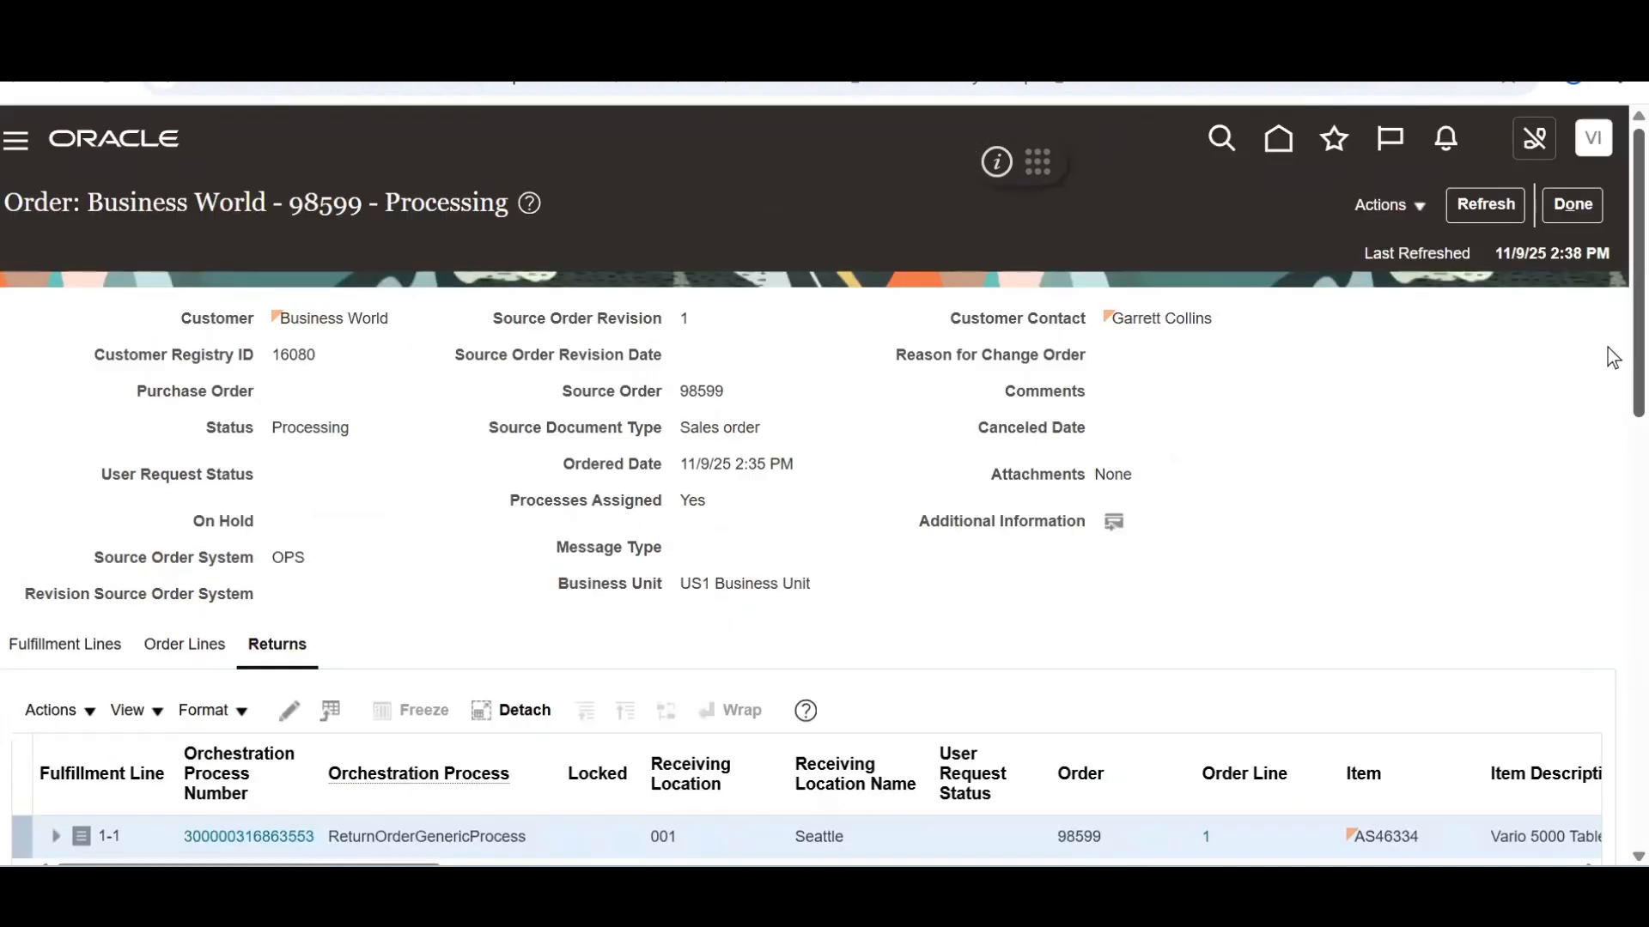
scroll(1608, 379, "down", 5)
scroll(1608, 565, "down", 5)
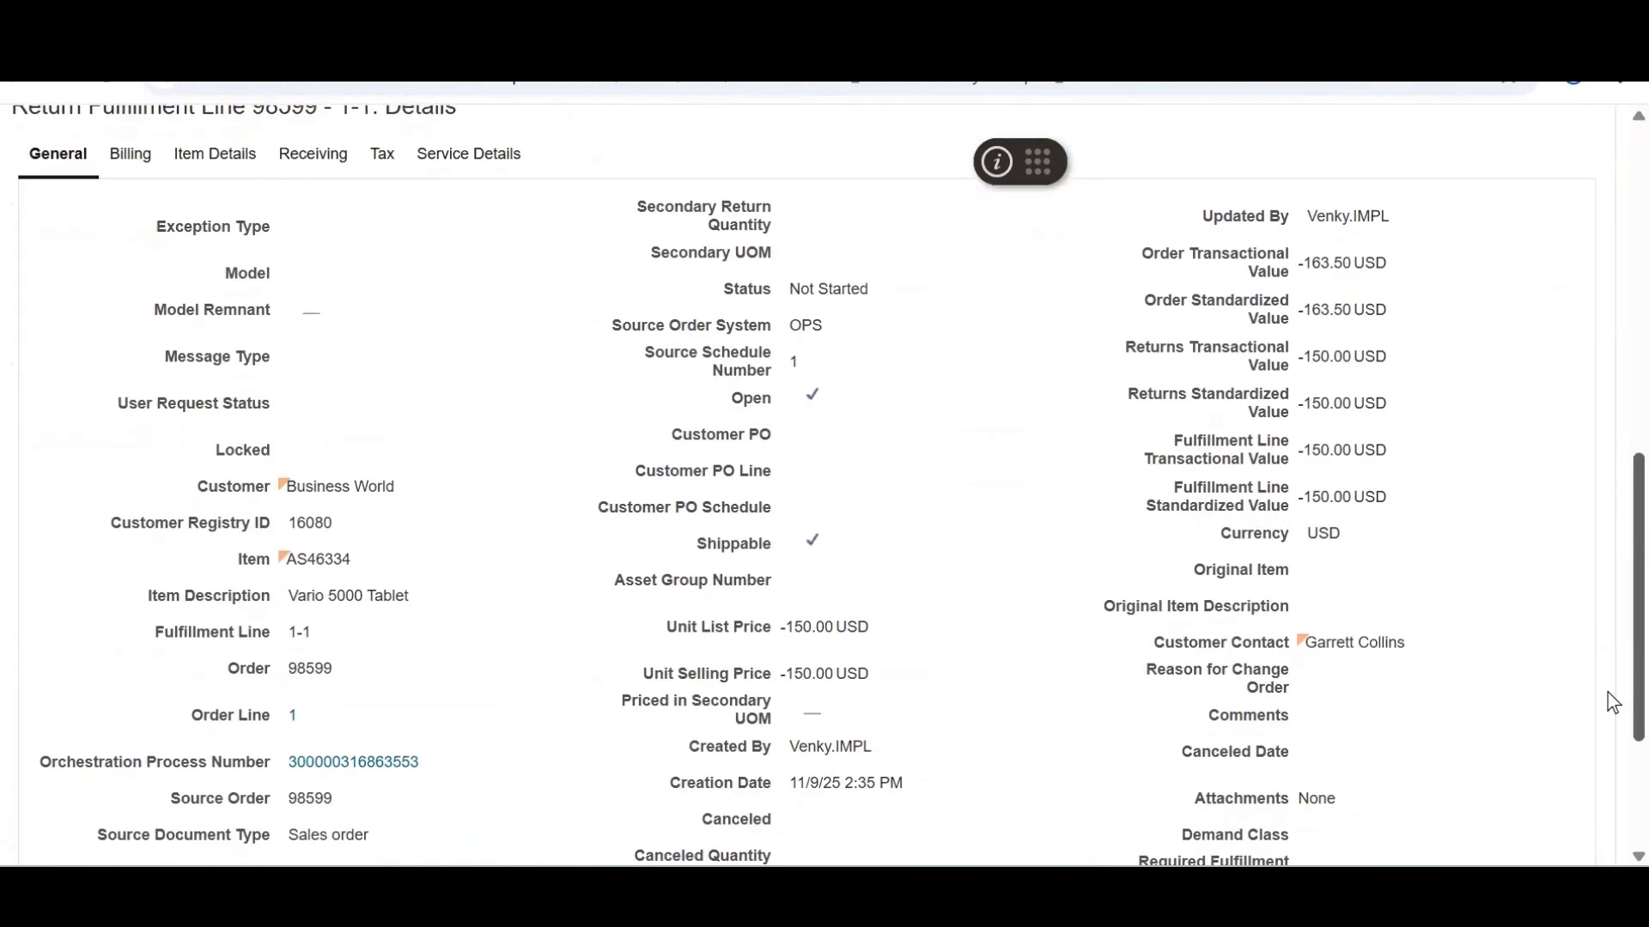
scroll(1608, 687, "up", 3)
left_click_drag(12, 257, 266, 257)
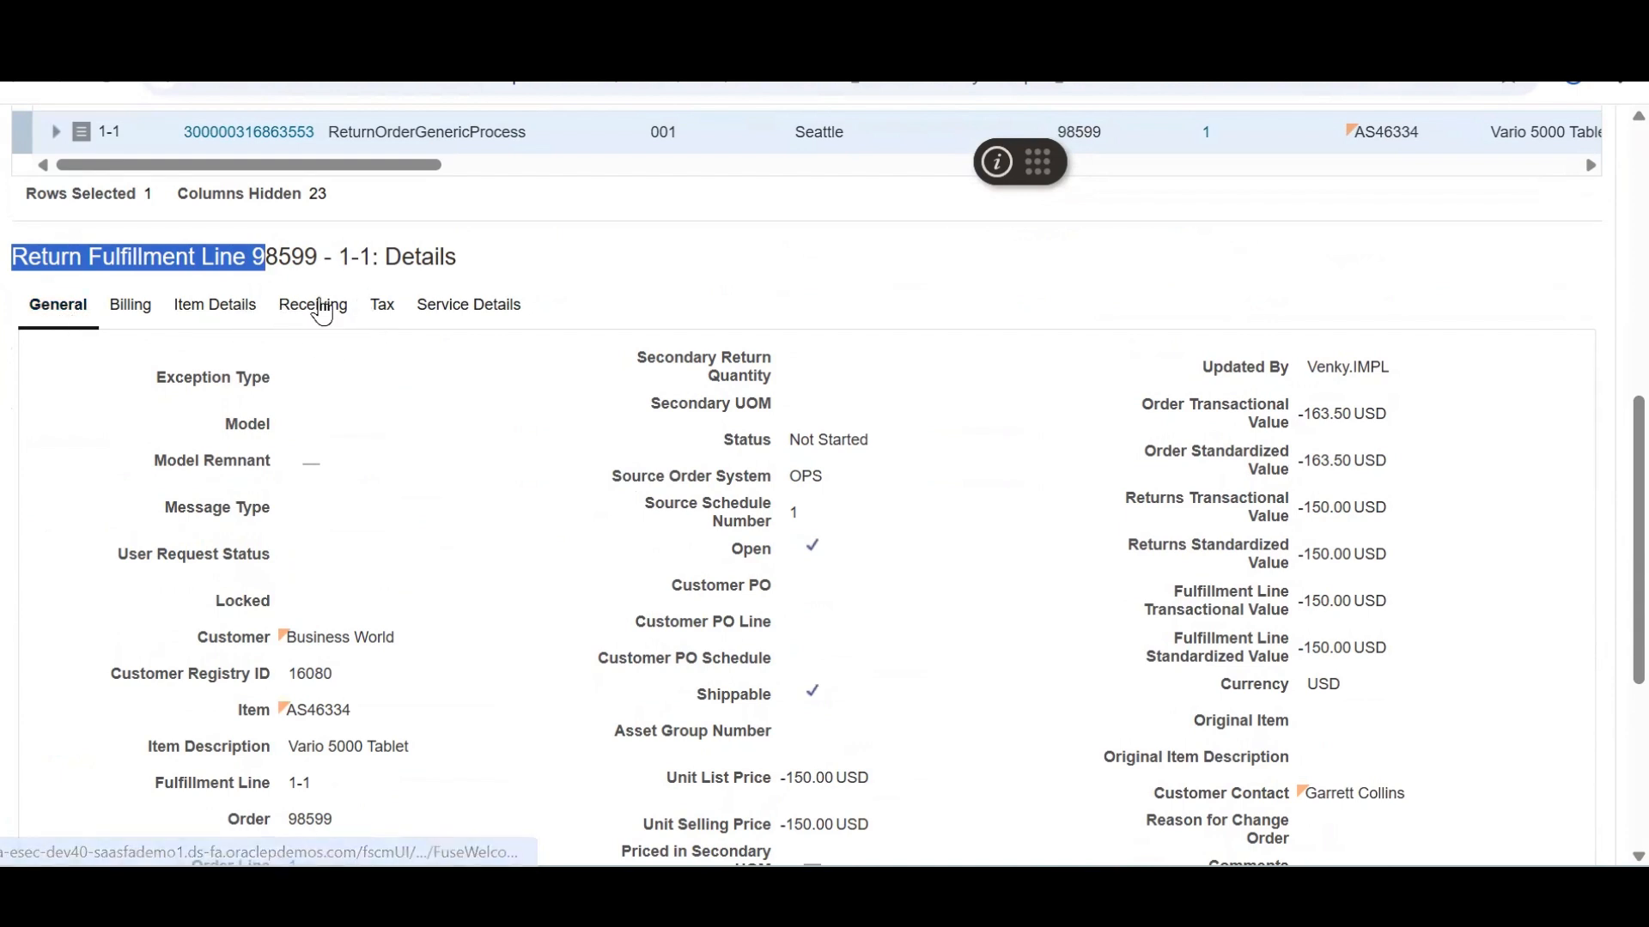
Review the return line's receiving and tax details in the fulfillment view
left_click(332, 306)
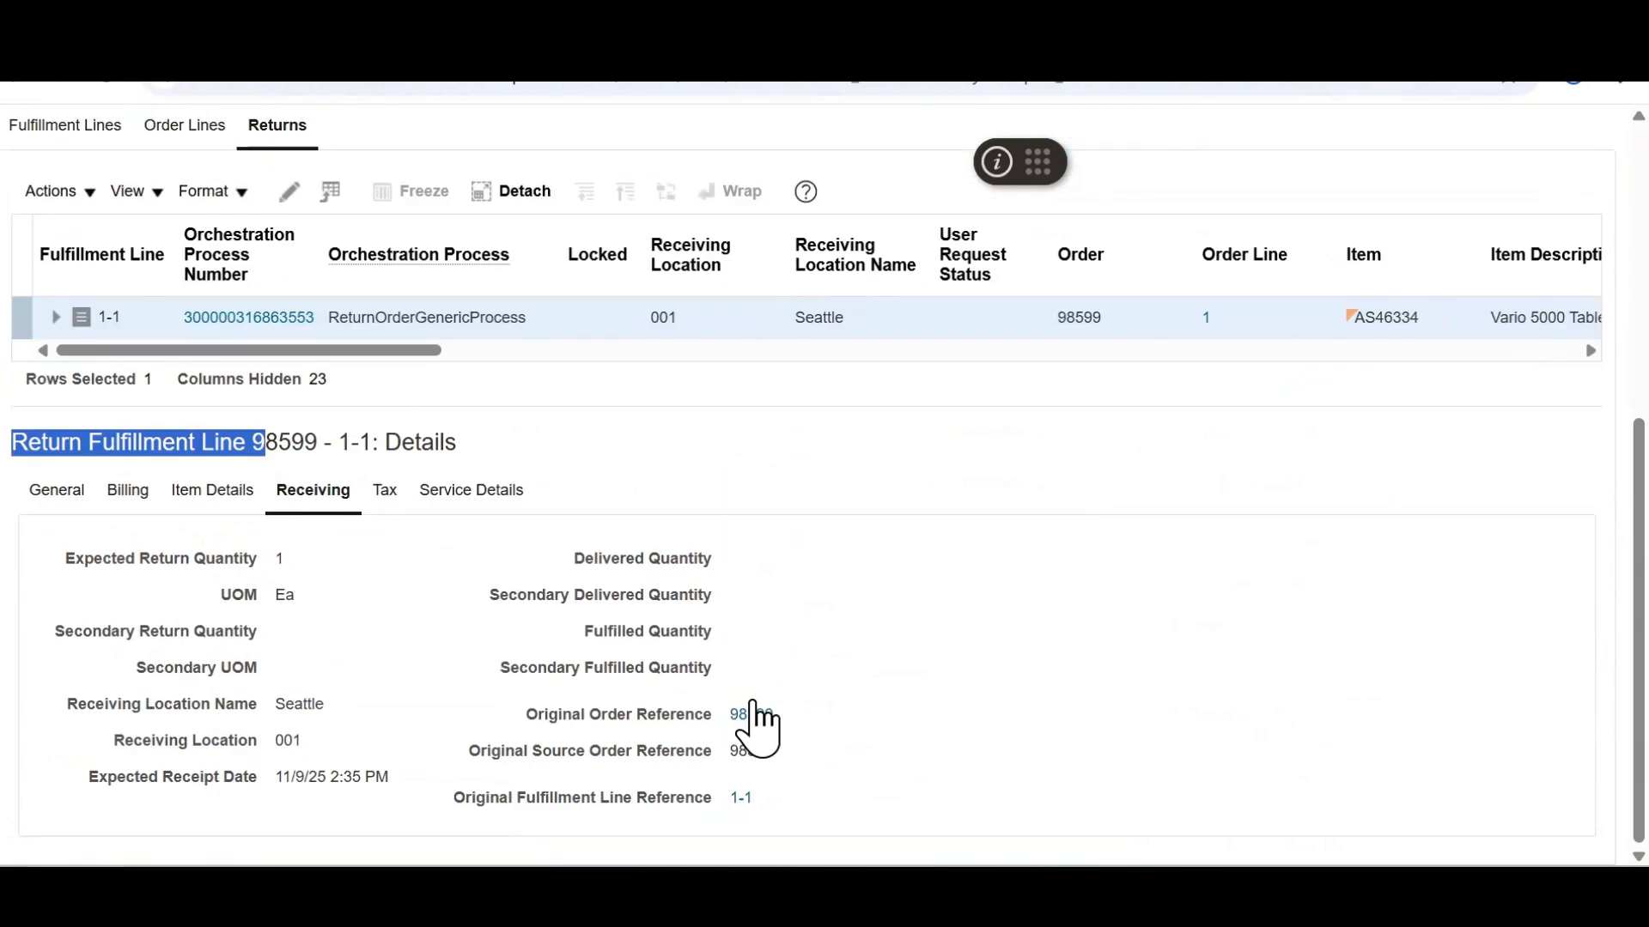
left_click_drag(790, 831, 196, 735)
left_click_drag(2, 730, 66, 718)
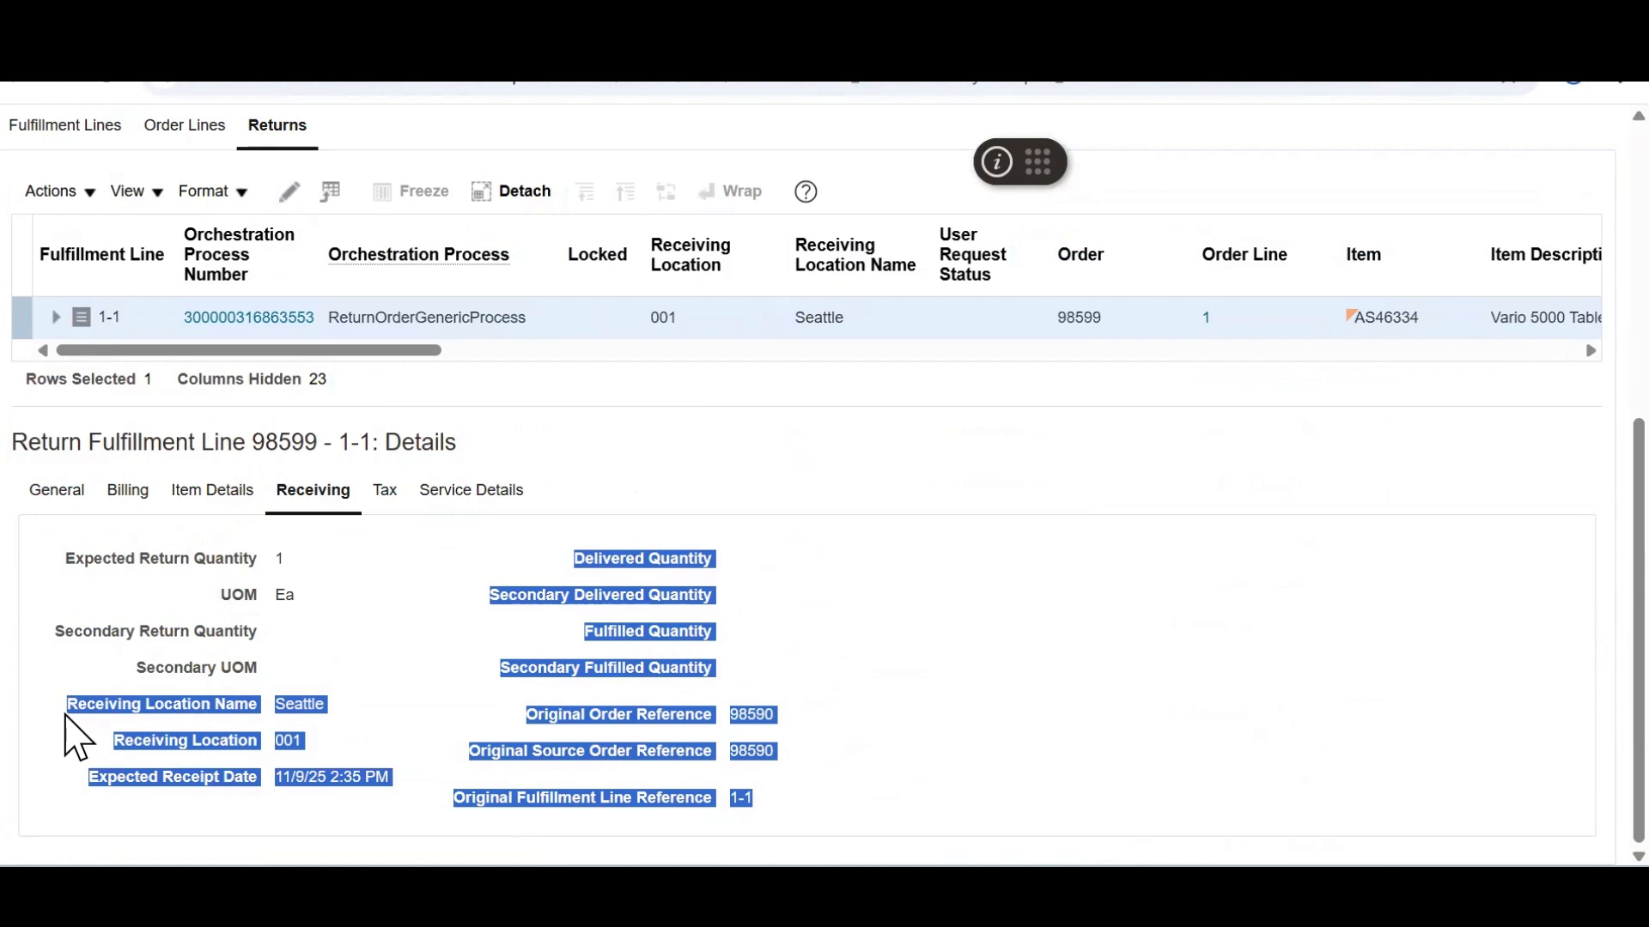
left_click(936, 678)
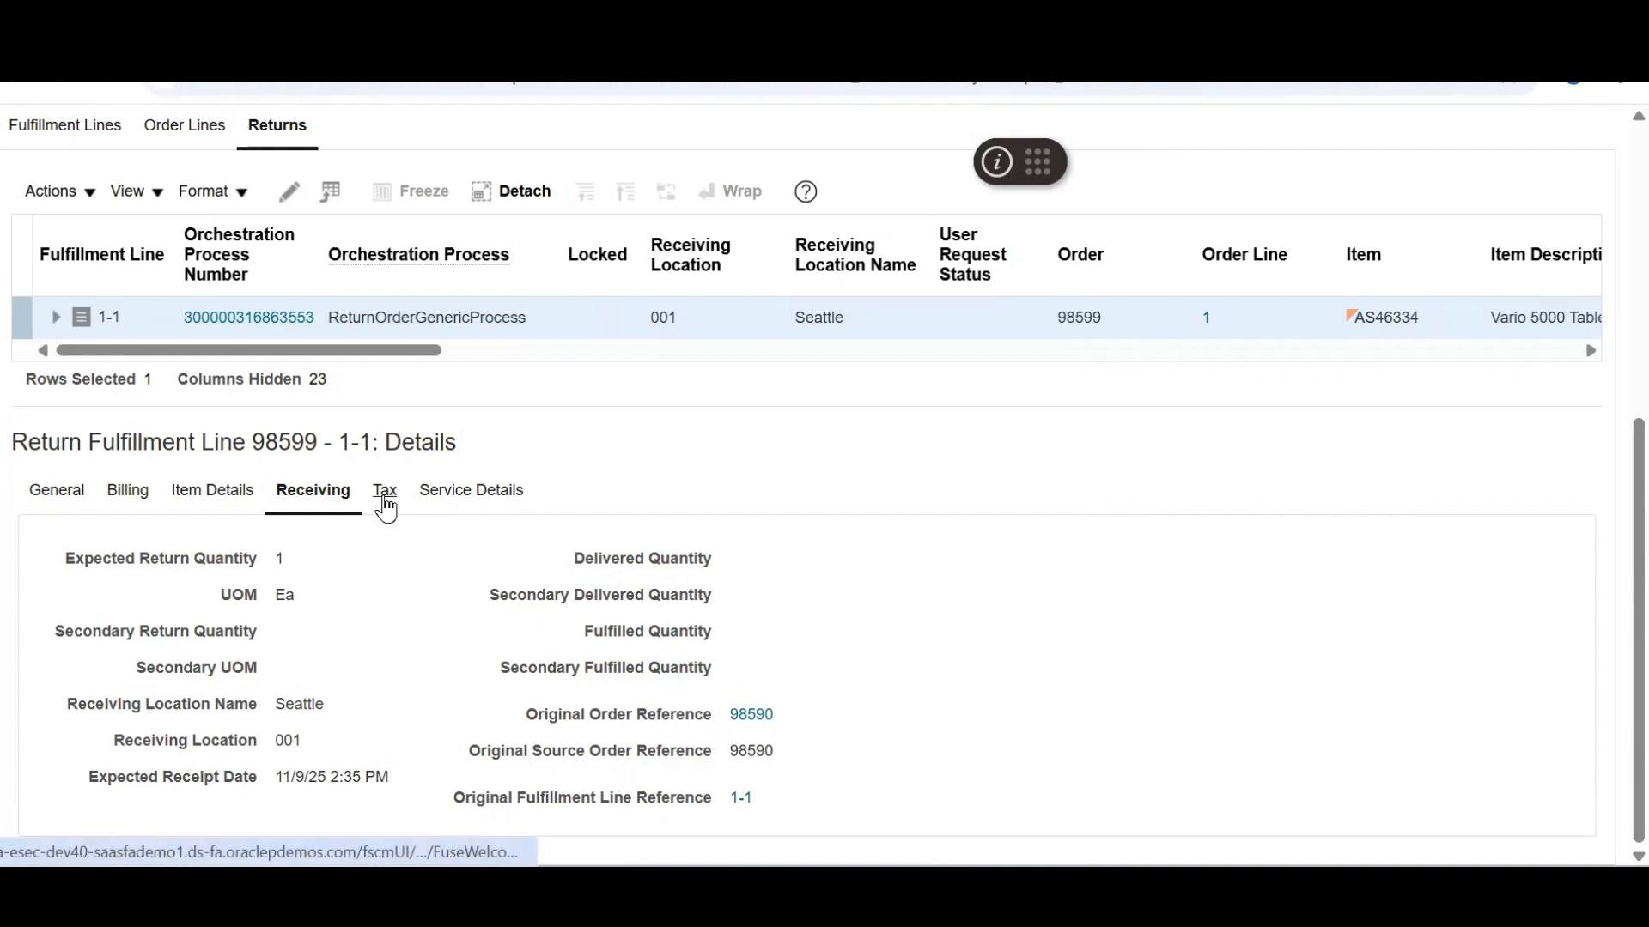
left_click(385, 507)
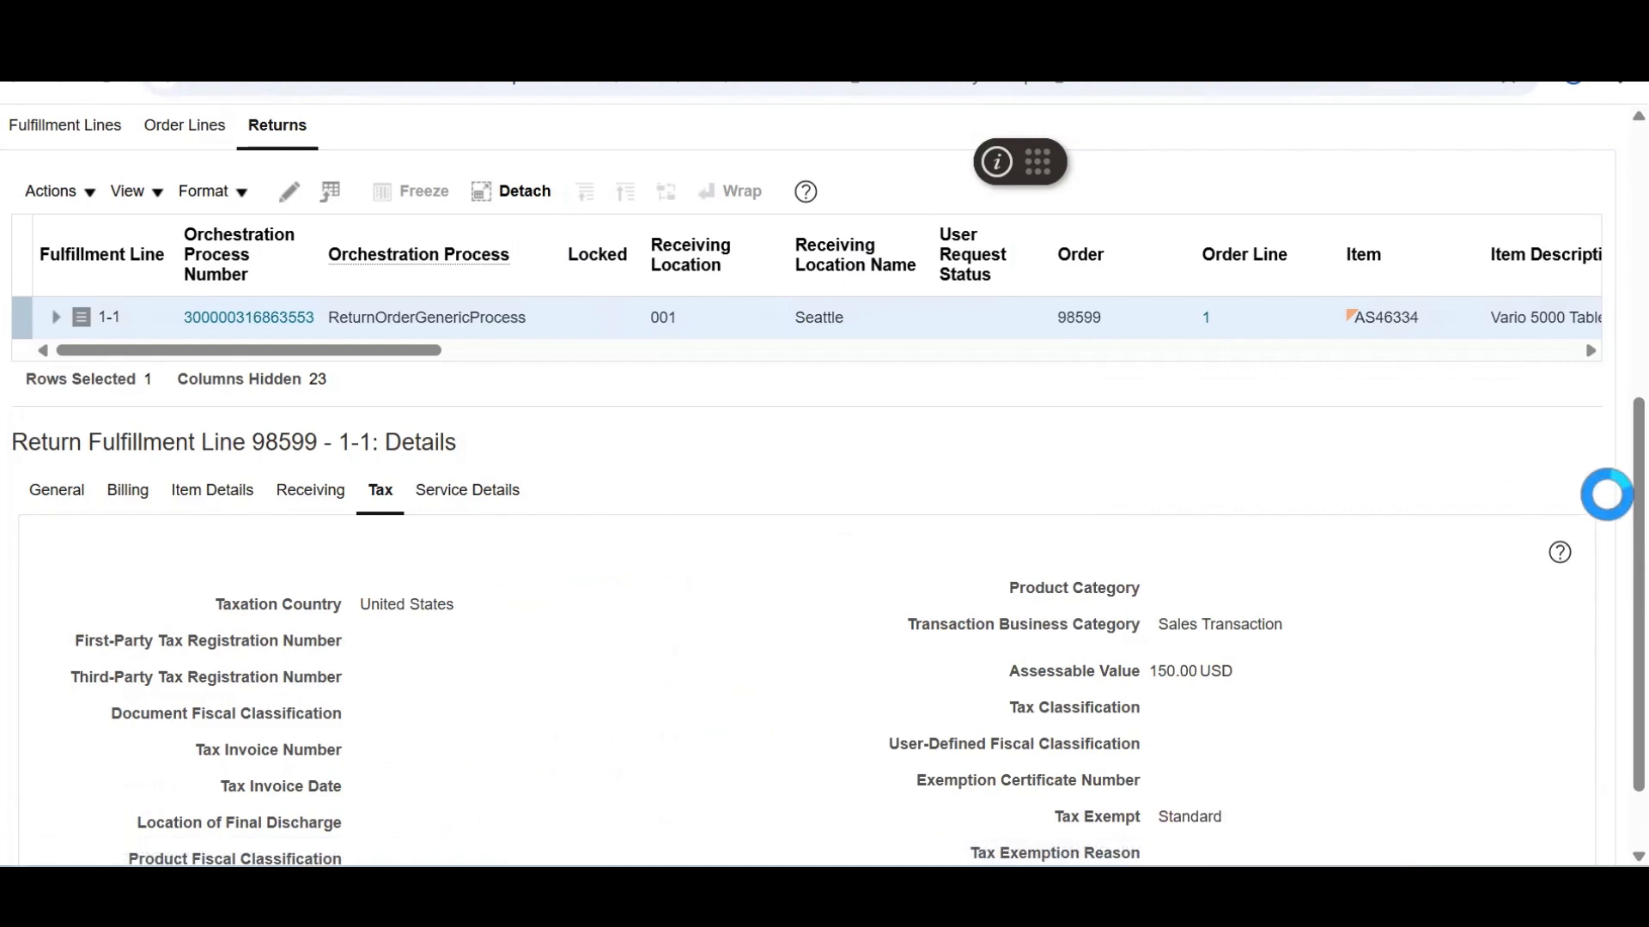
left_click_drag(1638, 484, 1567, 277)
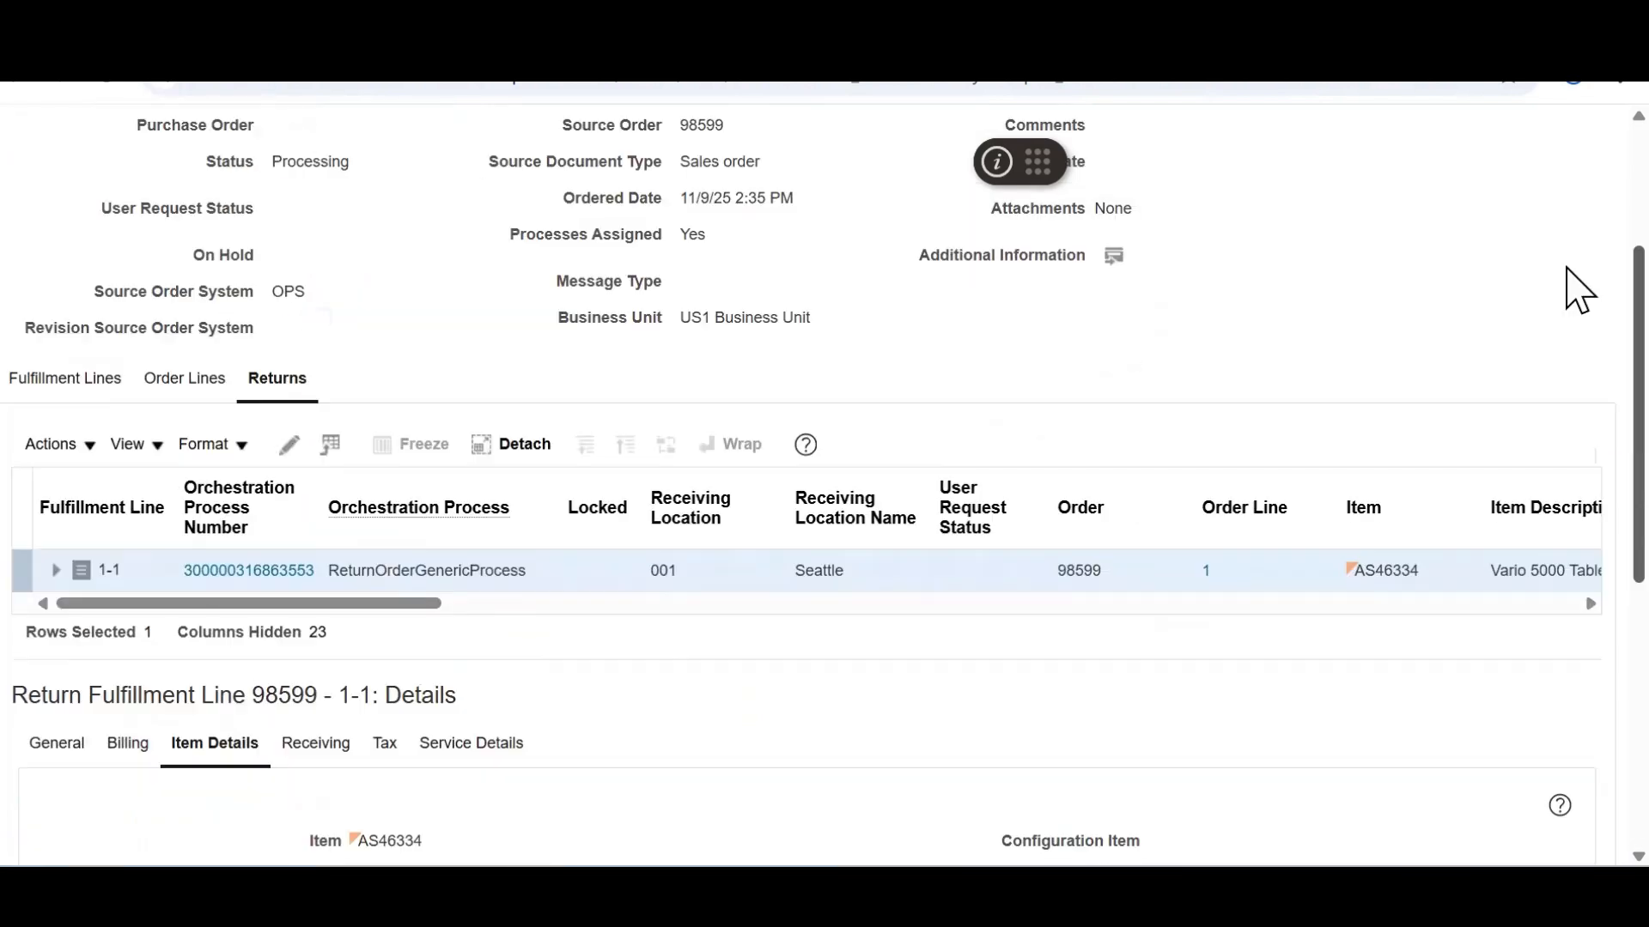
scroll(1578, 300, "up", 3)
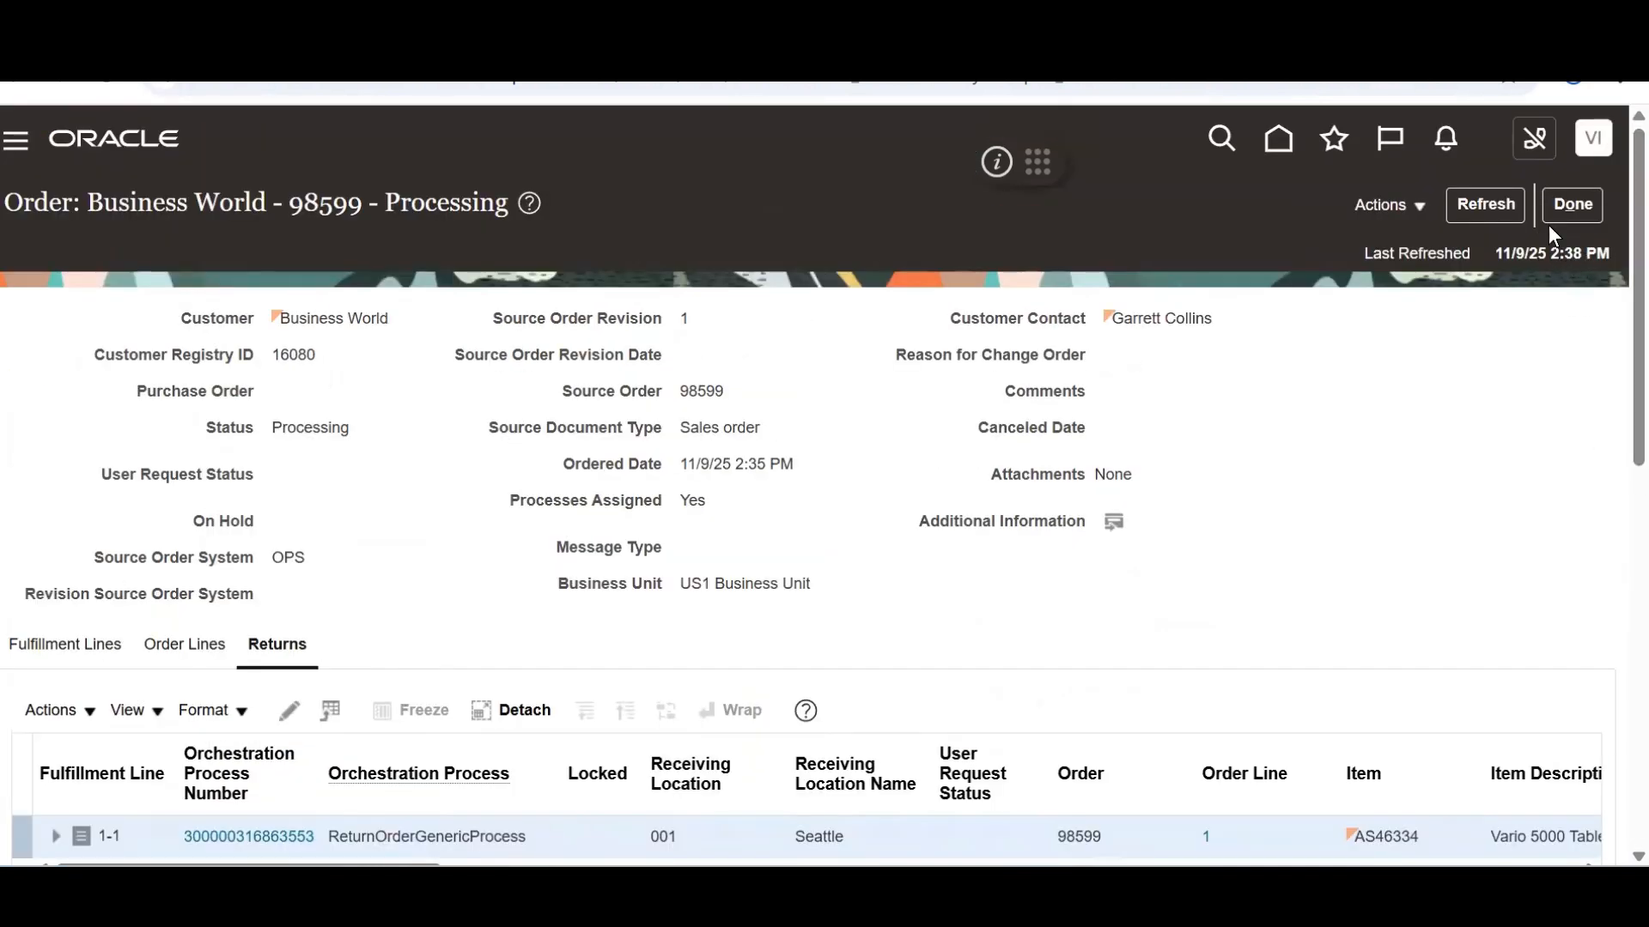
Go back to the order summary and refresh it; the AS46334 line remains Not Started
left_click(1561, 200)
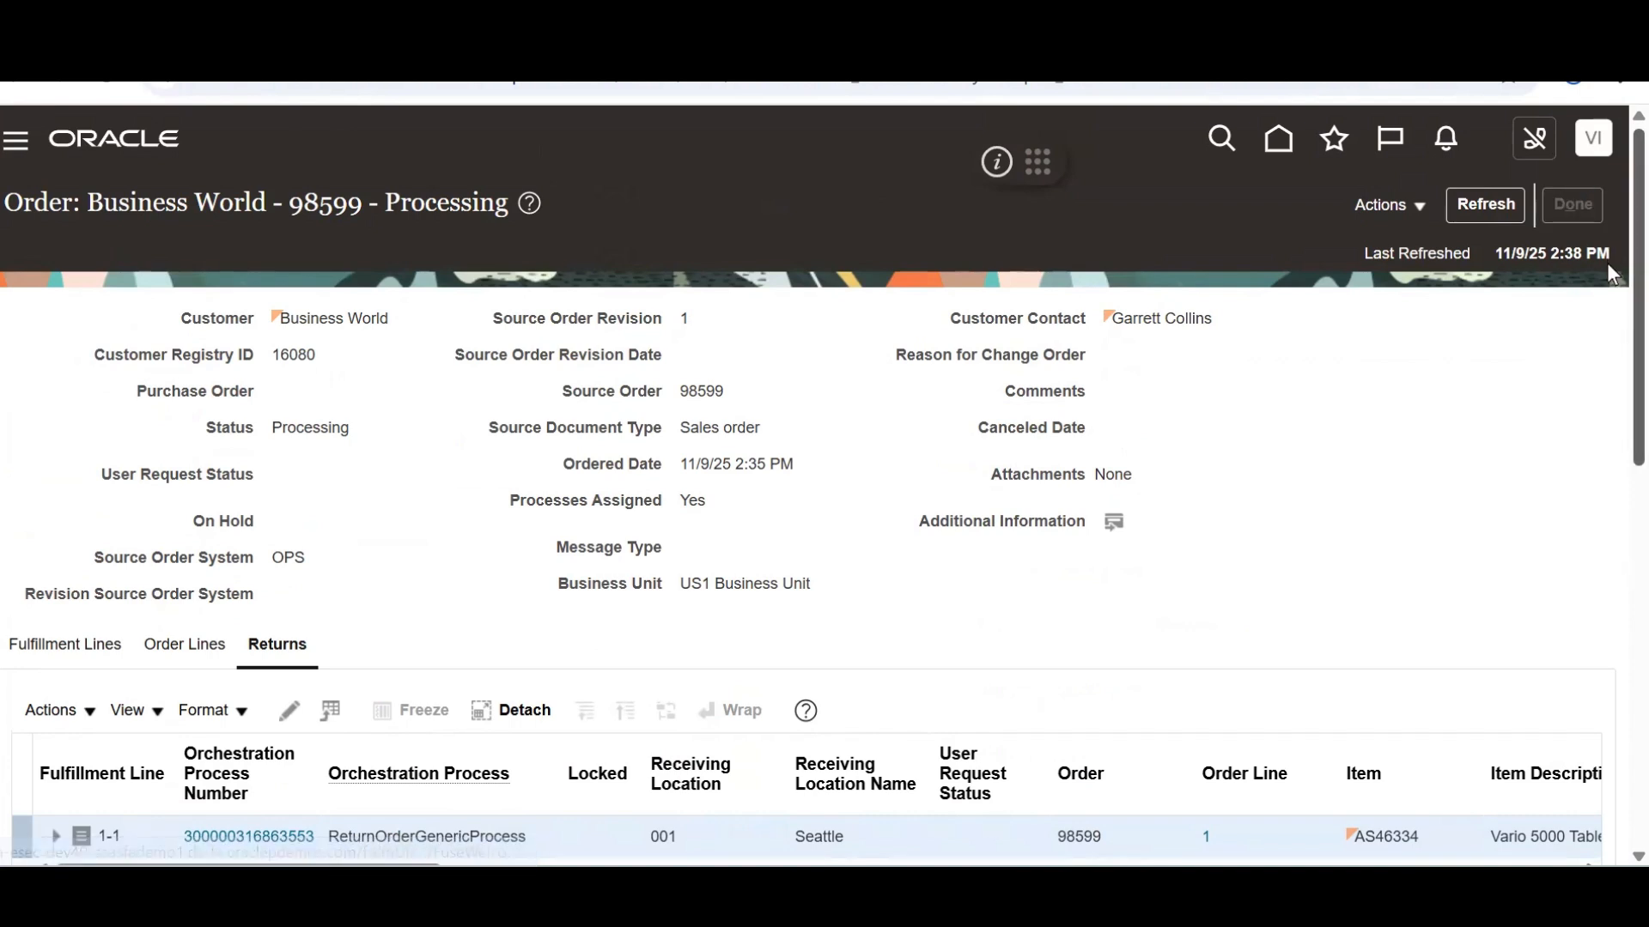
left_click_drag(1608, 283, 1607, 482)
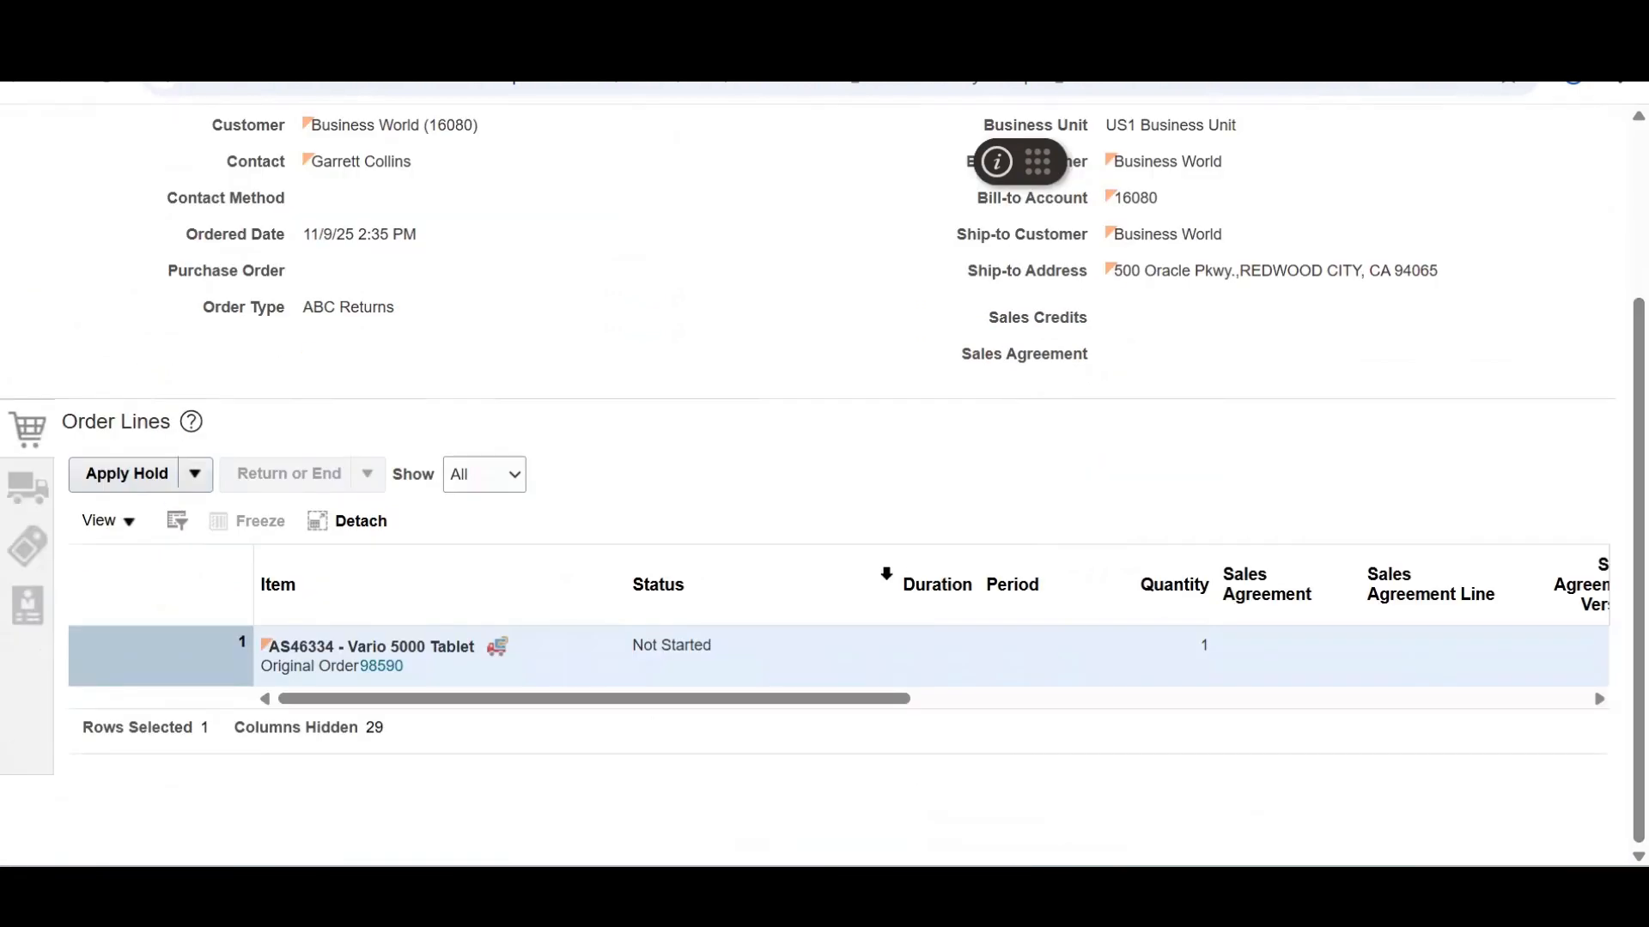
scroll(1607, 164, "up", 3)
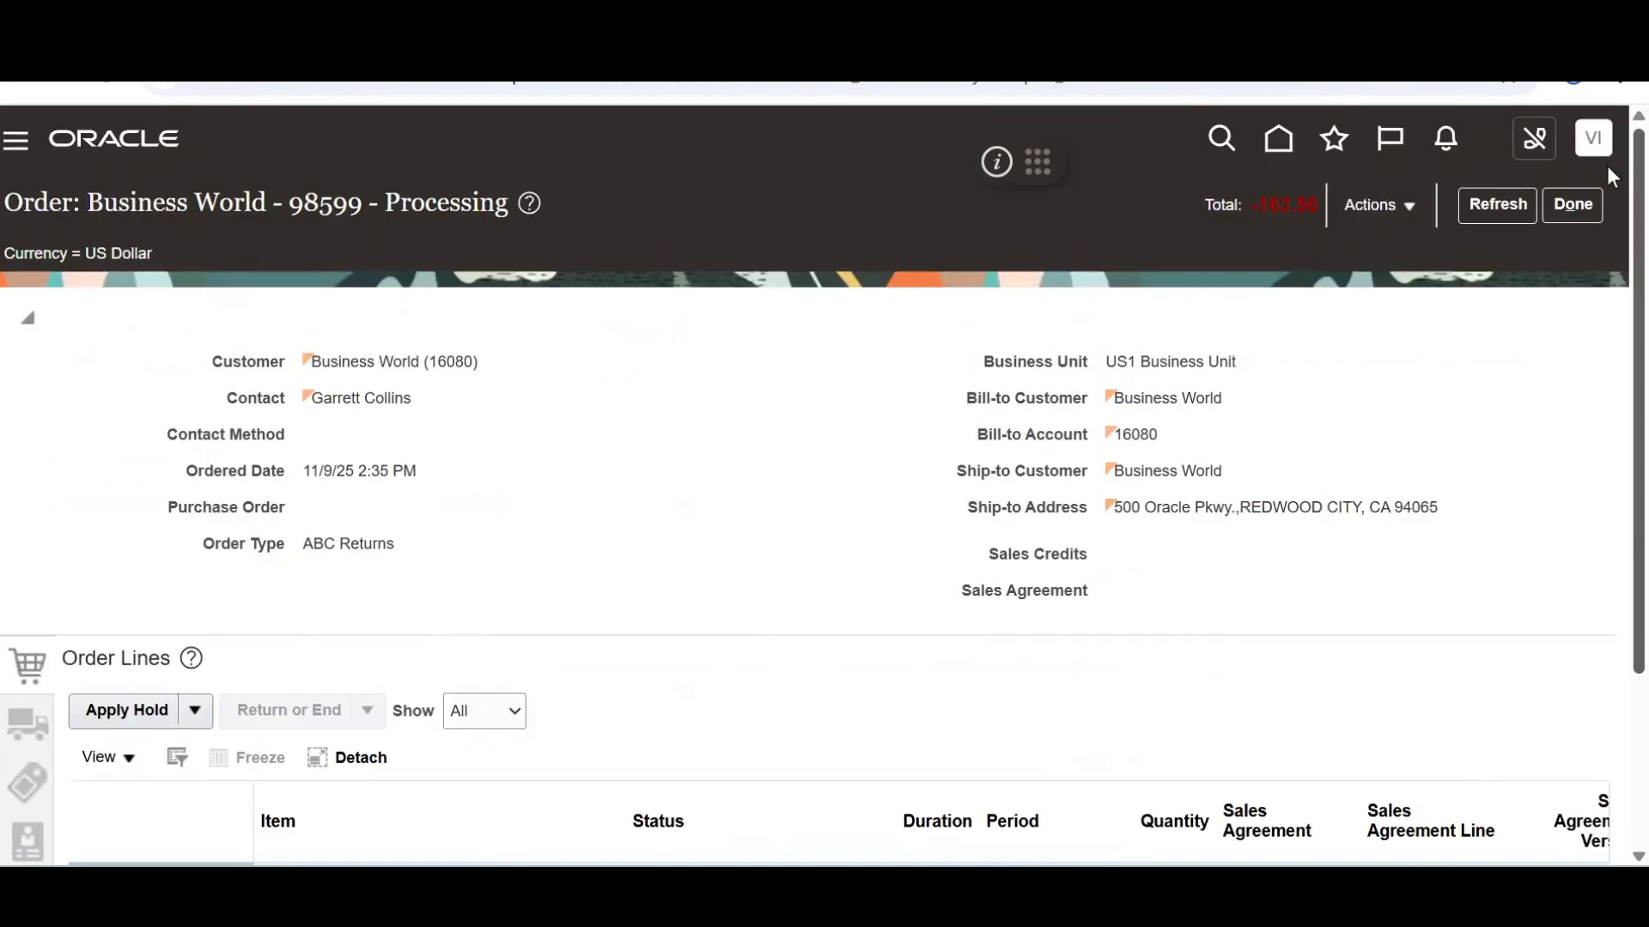
left_click(1498, 203)
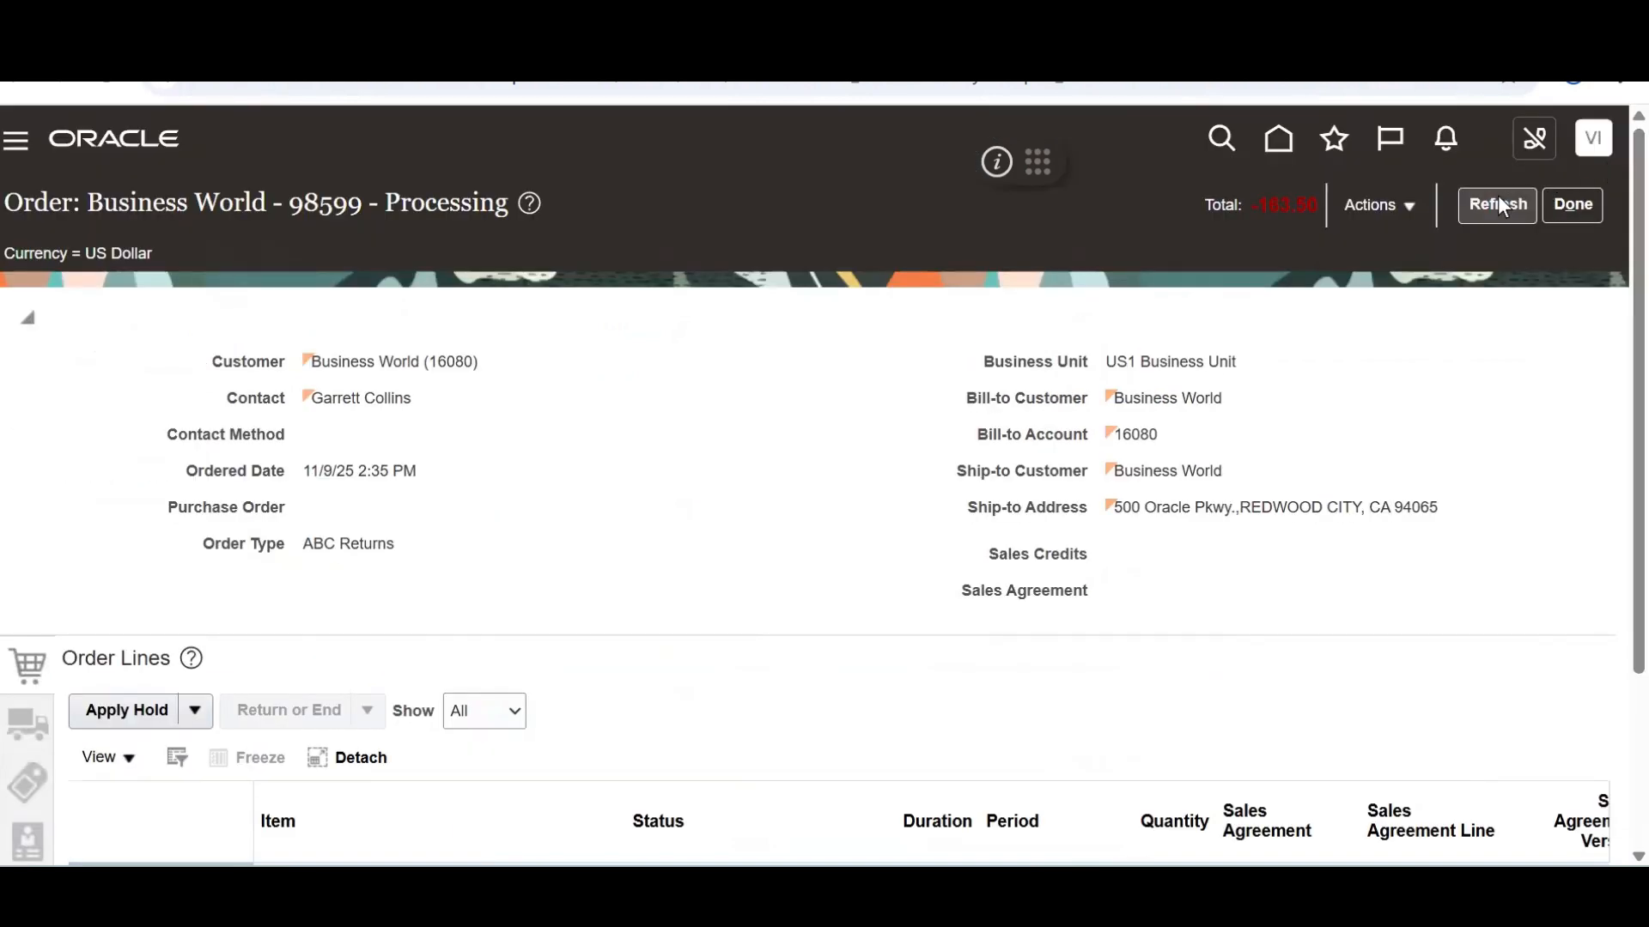
scroll(1612, 414, "down", 3)
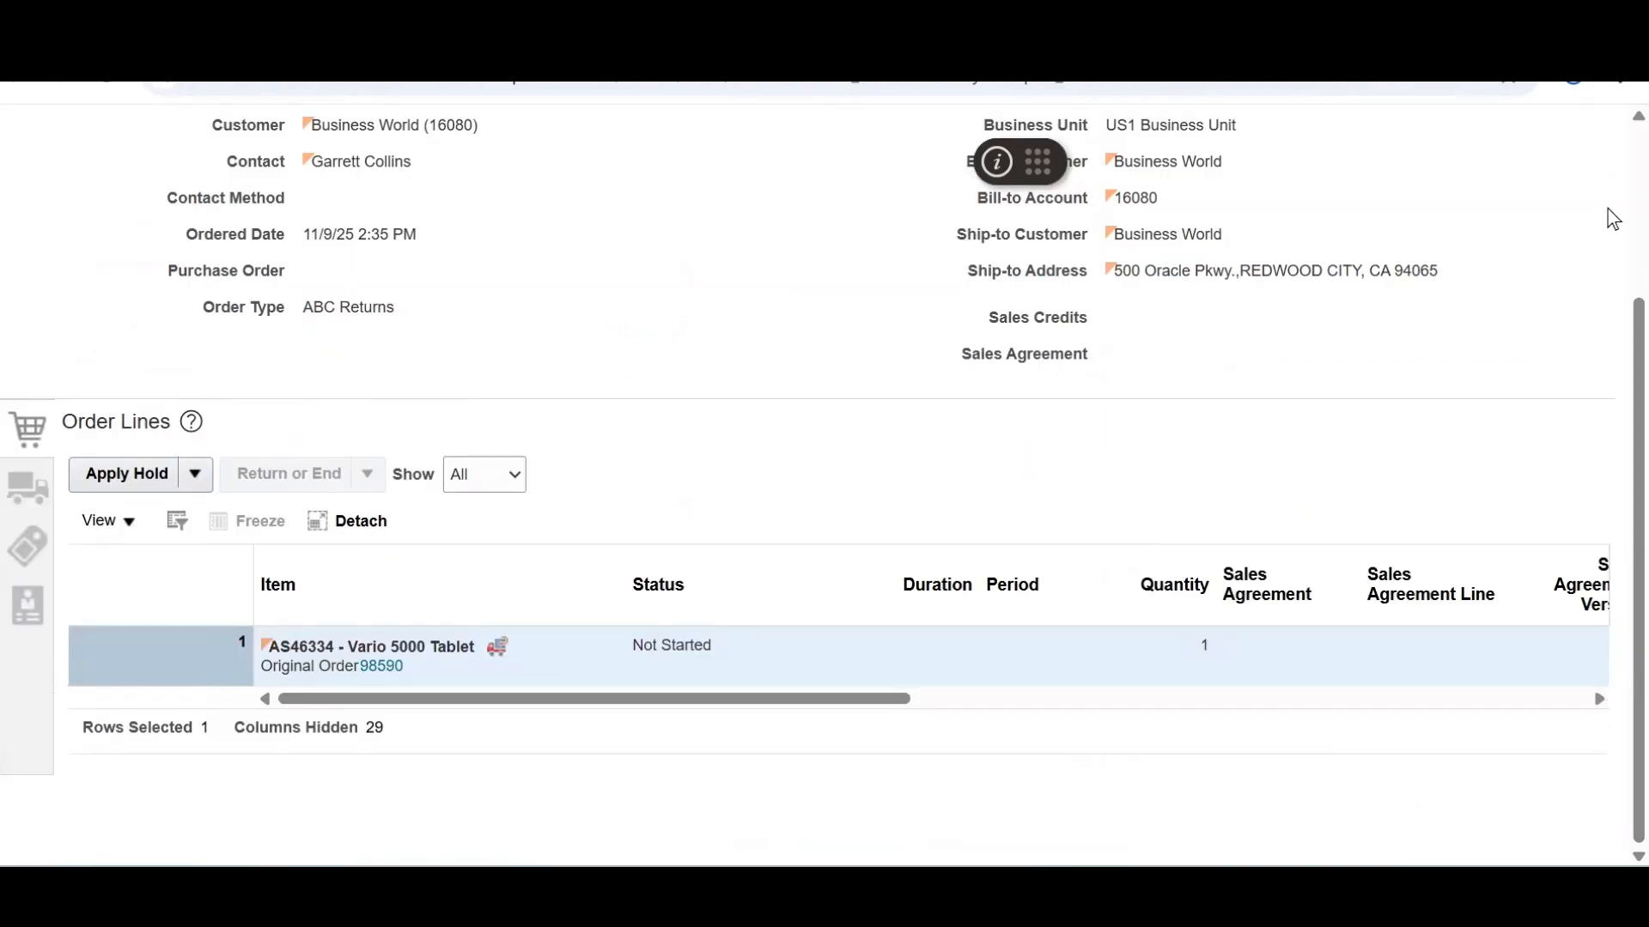
scroll(1608, 216, "up", 3)
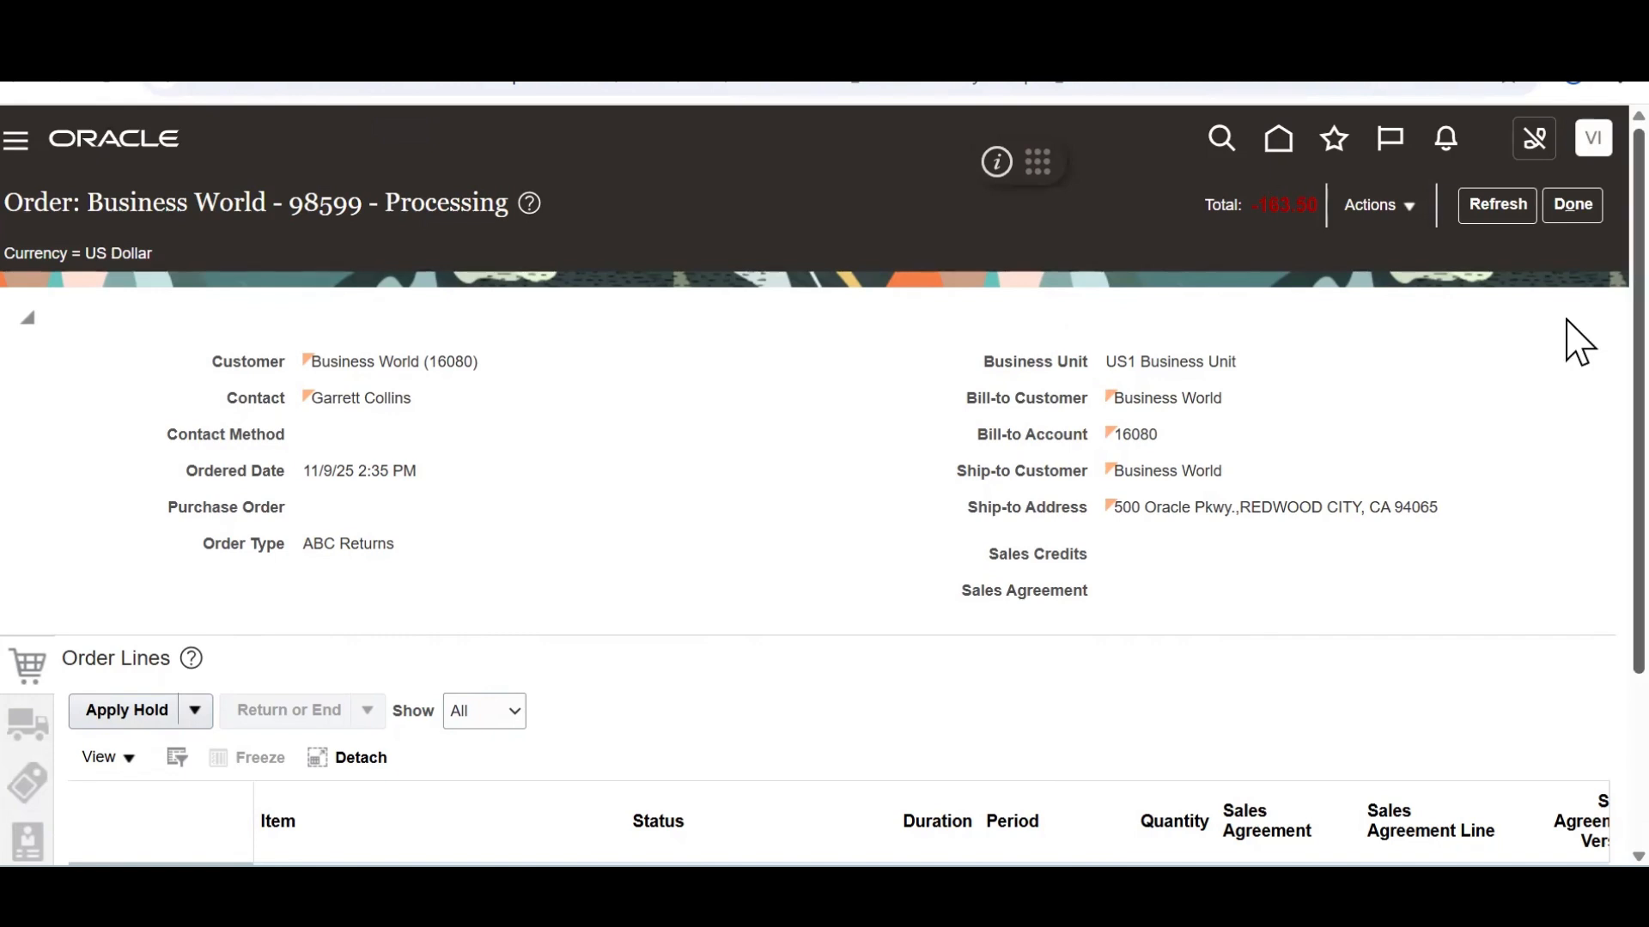
Refresh order 98599 and confirm its AS46334 line now reads Awaiting Receiving
scroll(1566, 328, "down", 1)
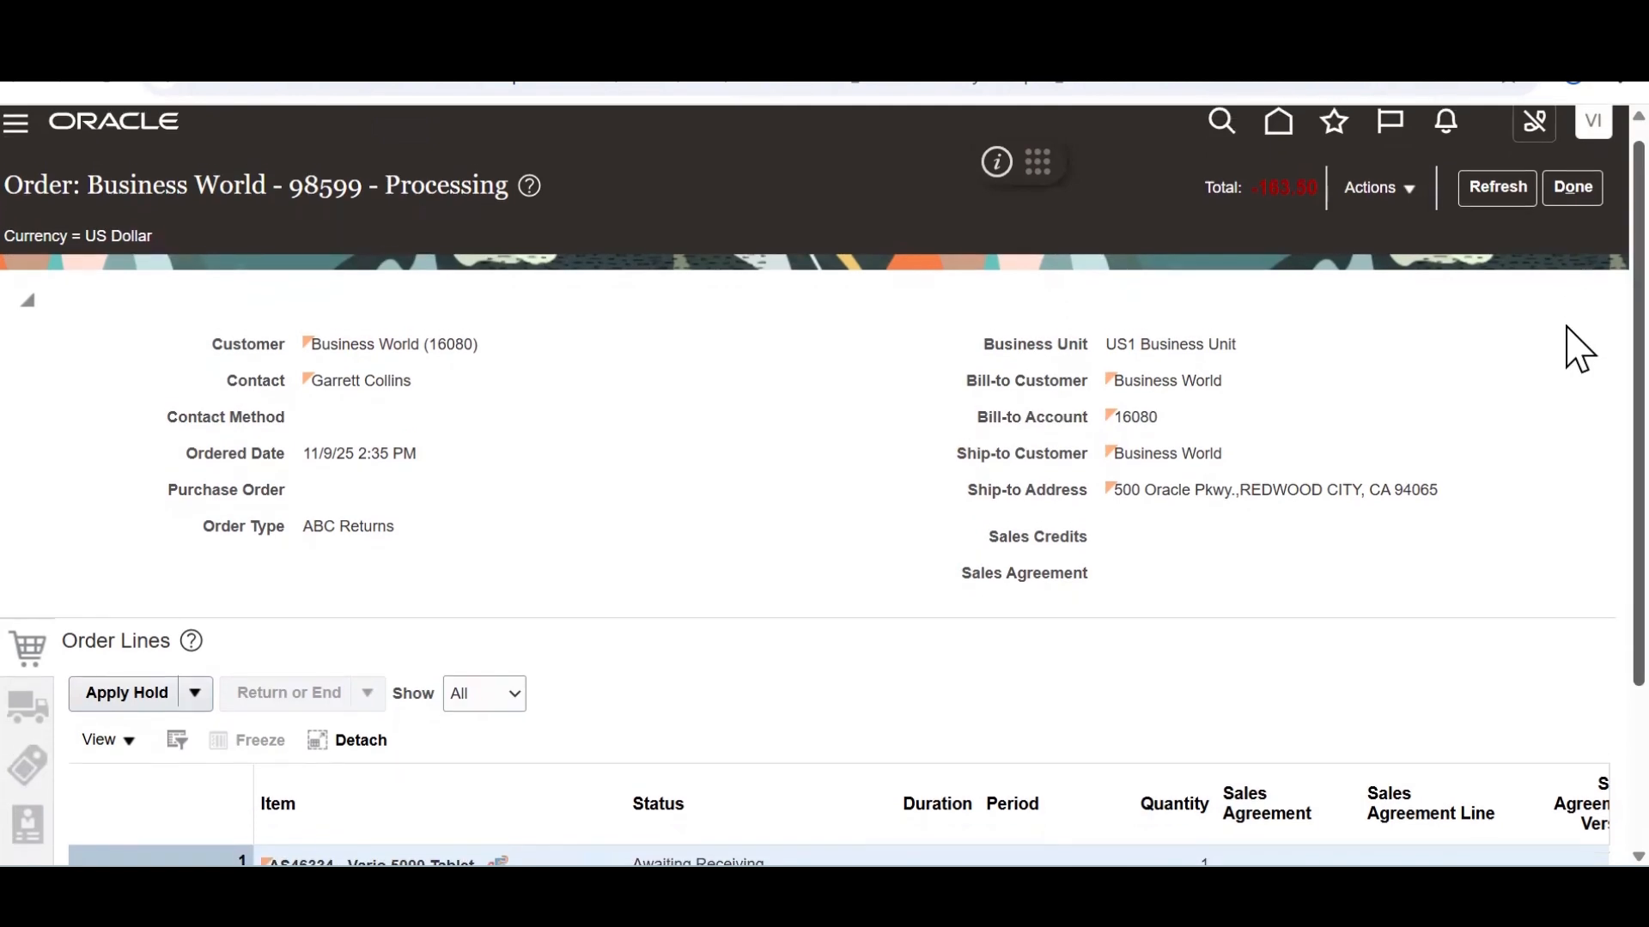
left_click(1501, 193)
scroll(1568, 516, "down", 3)
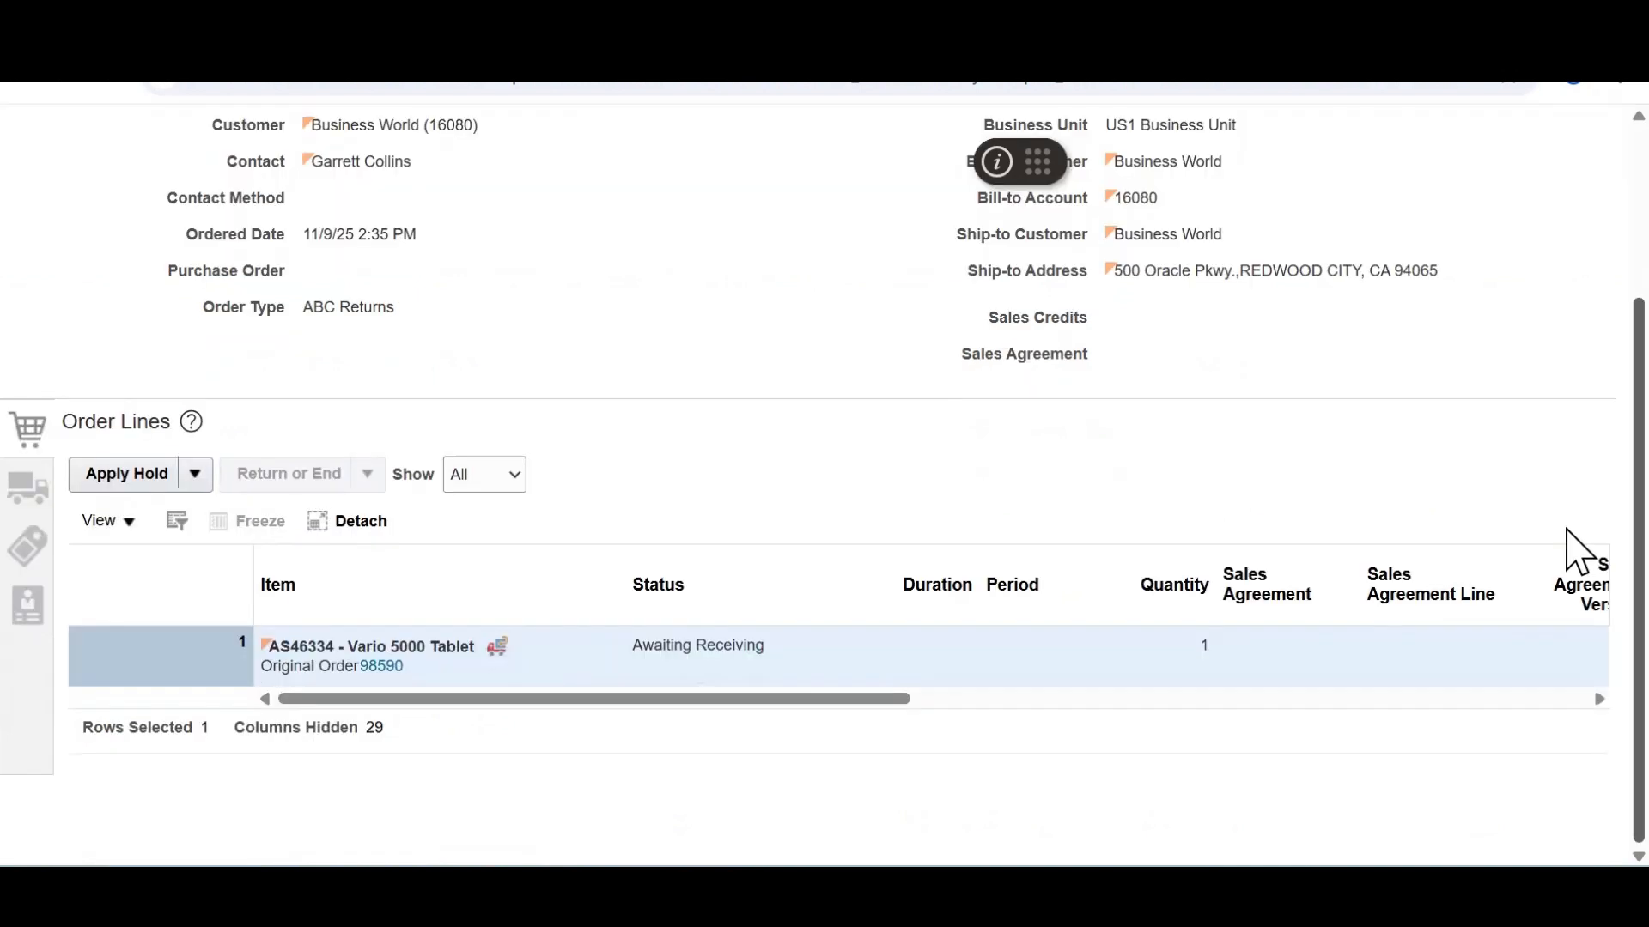
scroll(1589, 326, "up", 3)
Switch the order to its fulfillment view via Actions
left_click(1399, 190)
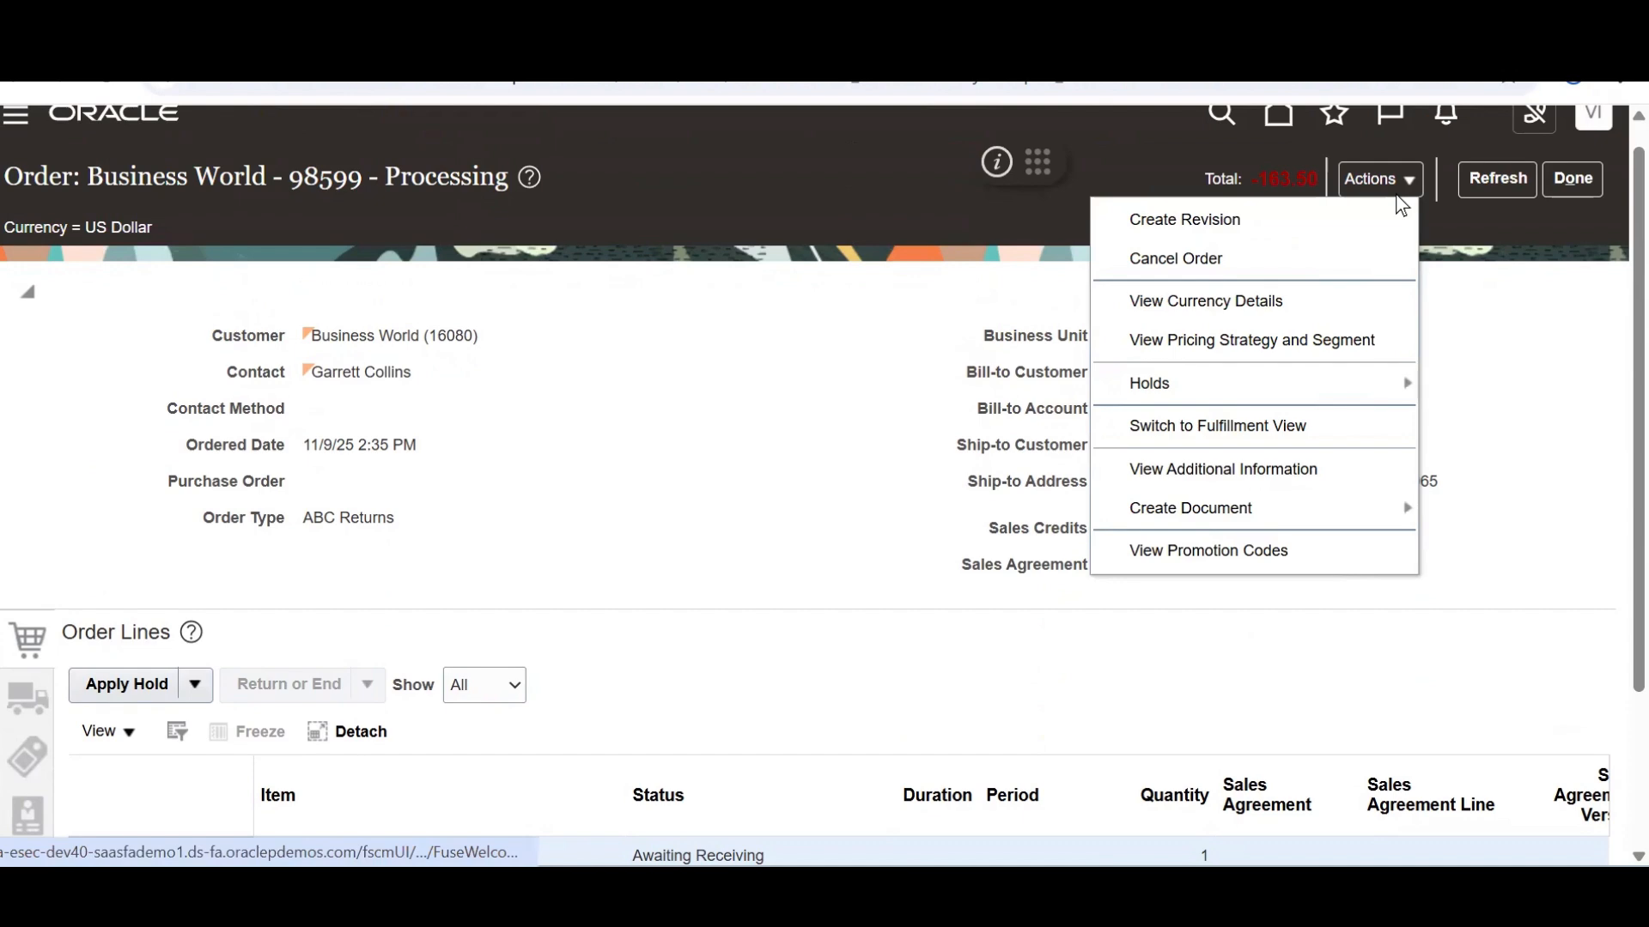
left_click(1260, 425)
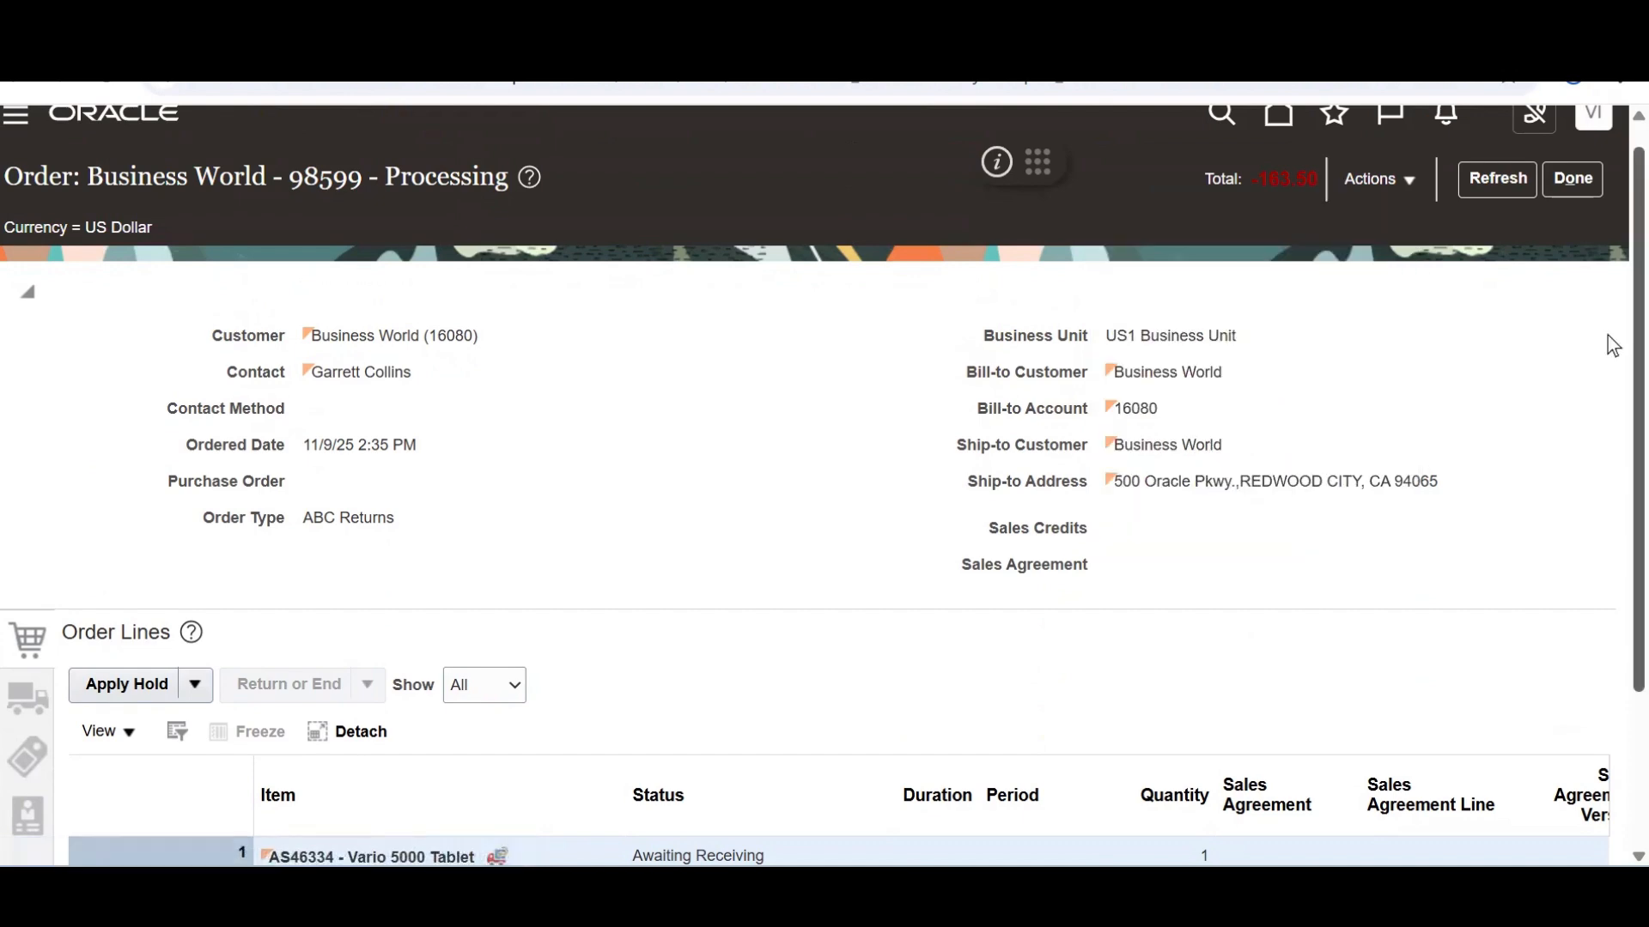
scroll(1606, 361, "down", 3)
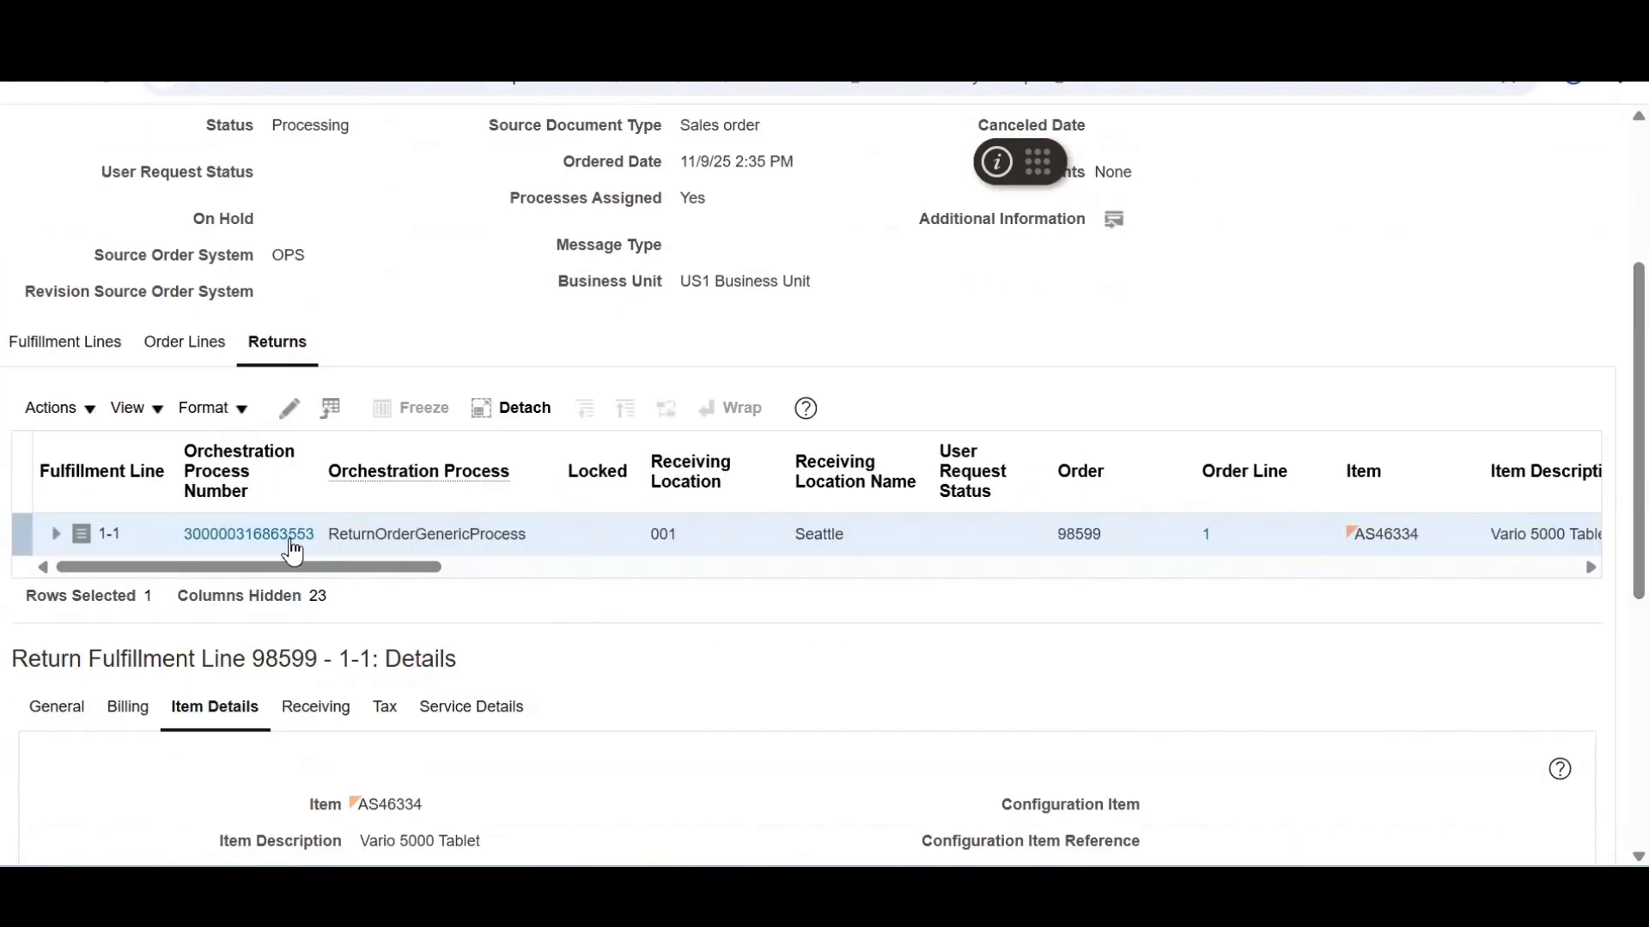
Check the return's orchestration plan, copy order number 98599, and return to the home page
left_click(238, 527)
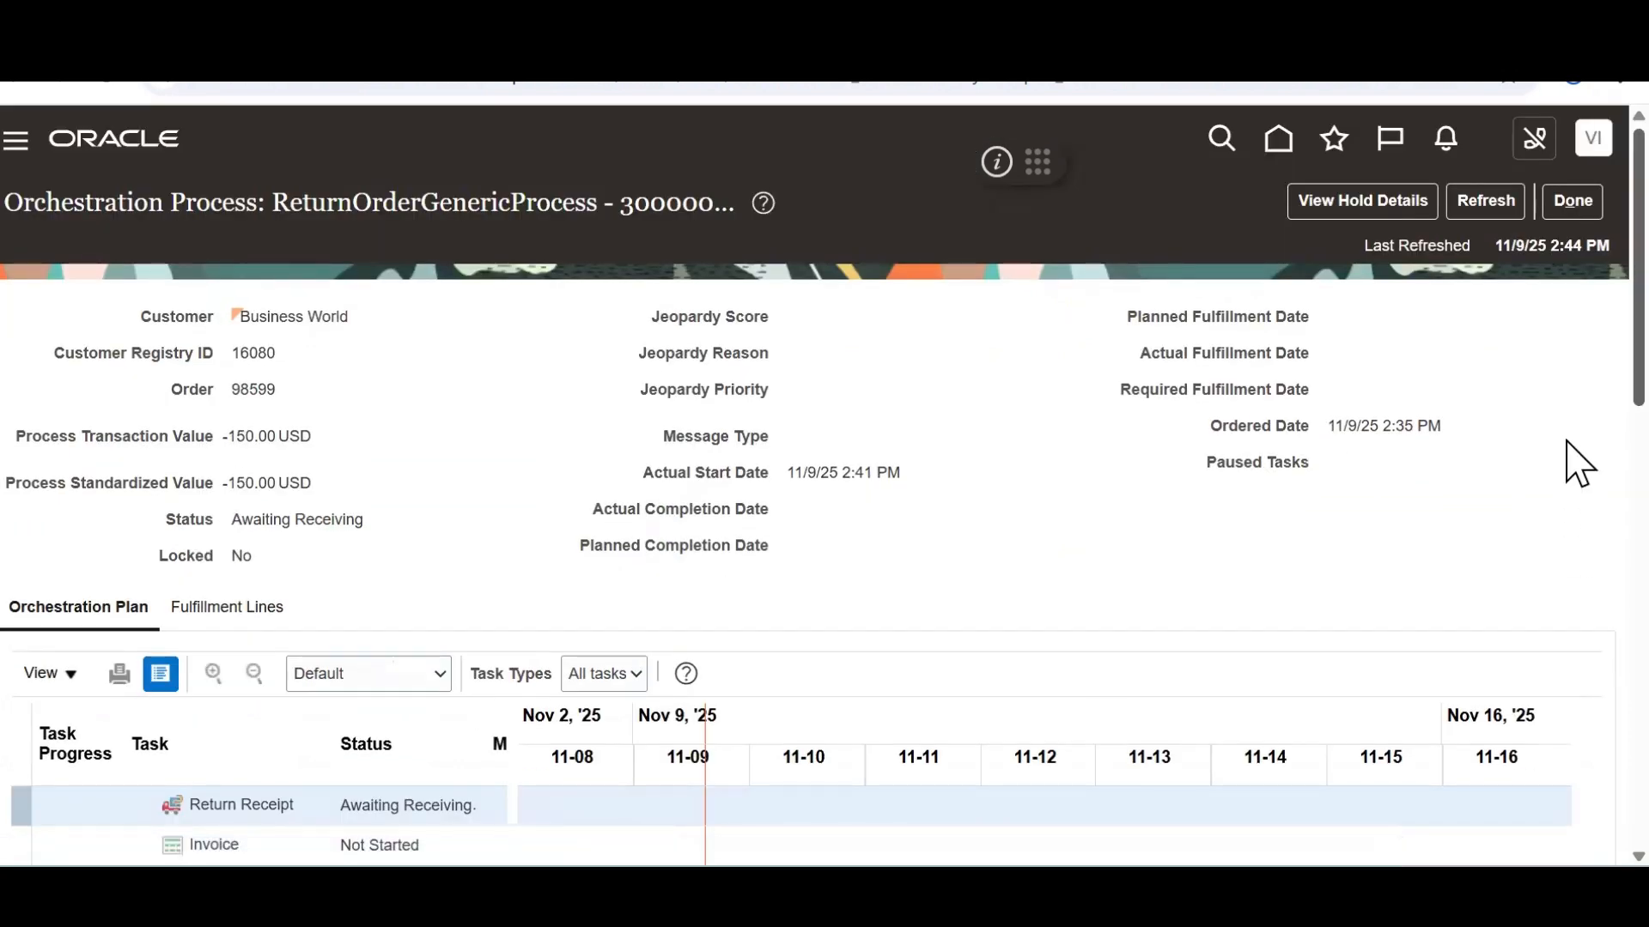
scroll(1575, 425, "down", 3)
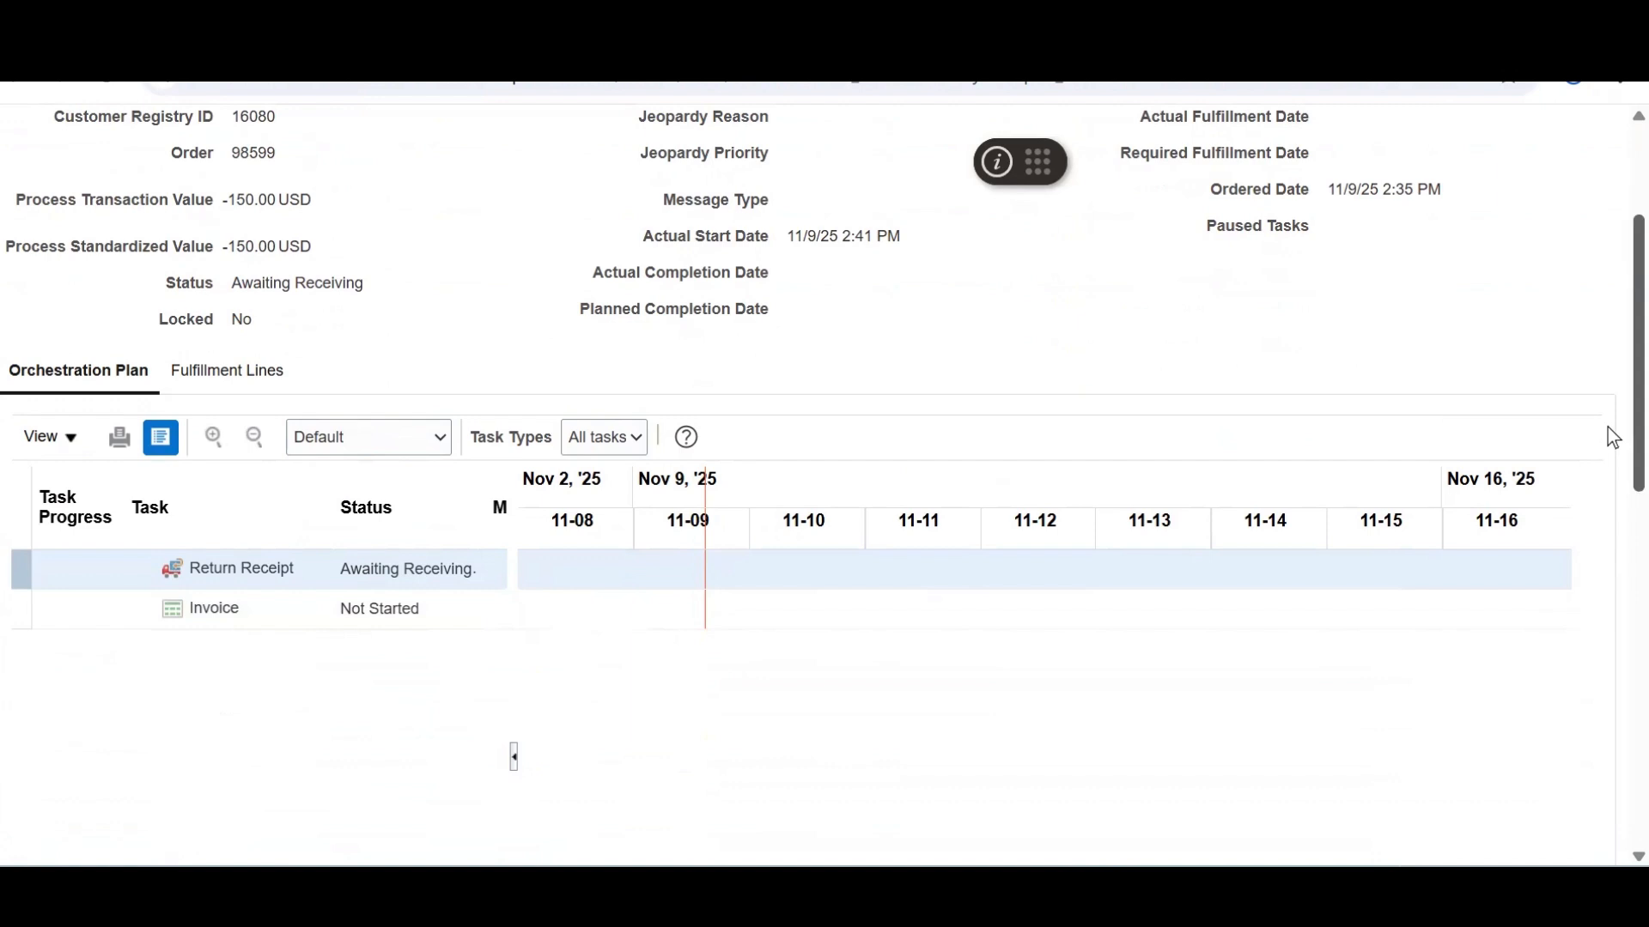
scroll(1607, 144, "up", 3)
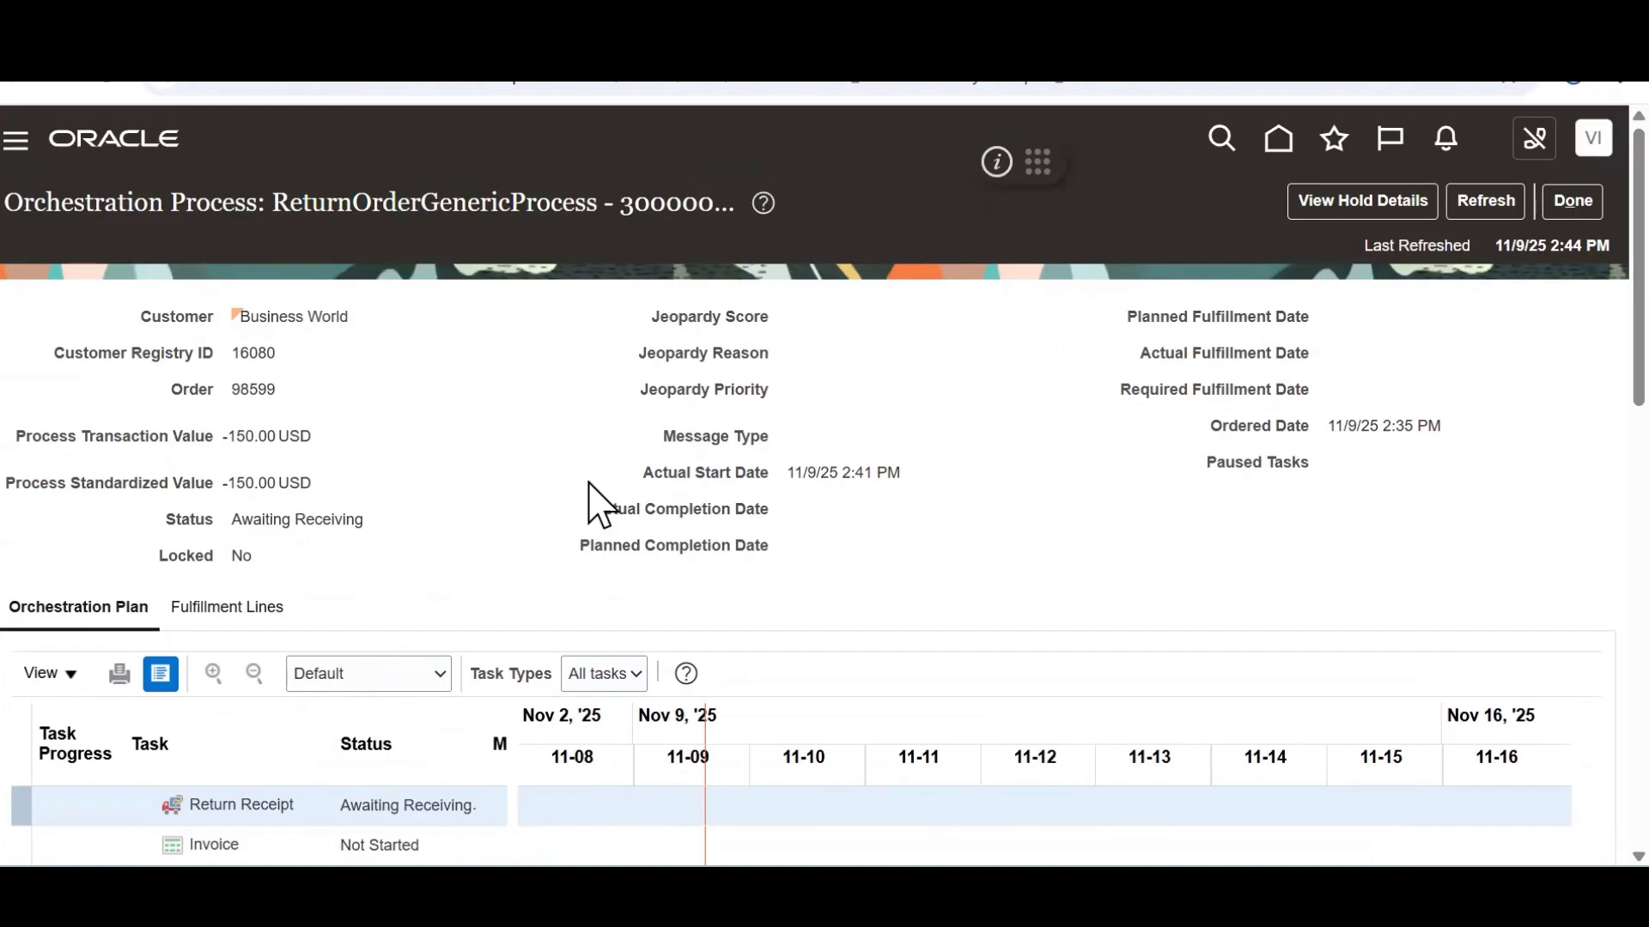
double_click(251, 391)
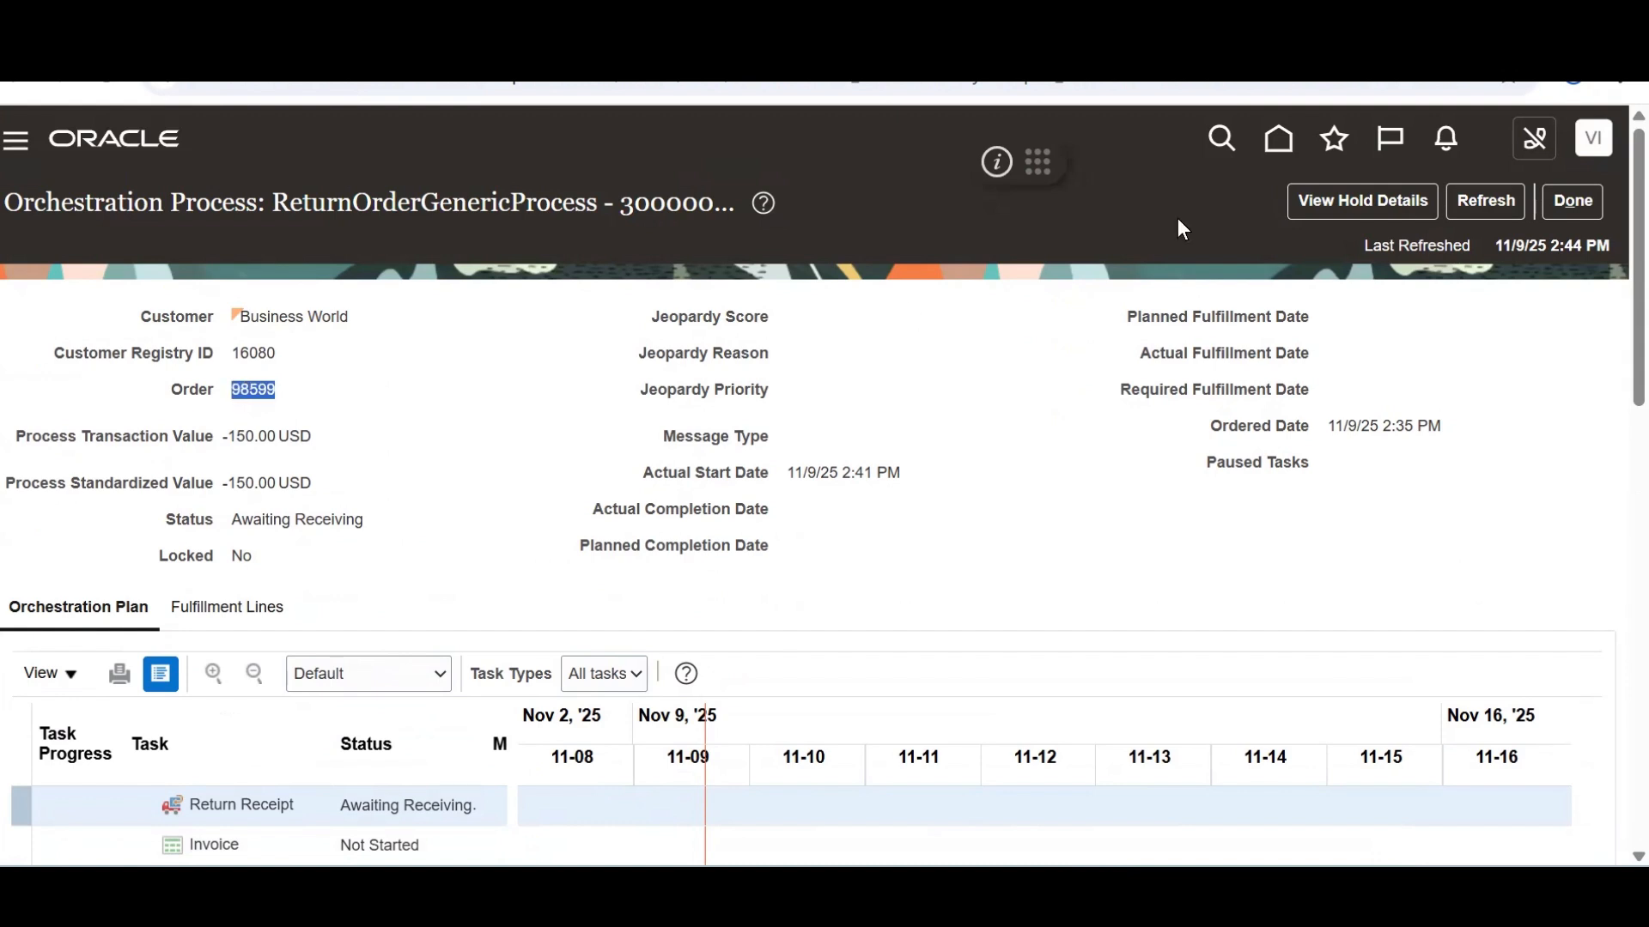
left_click(1280, 138)
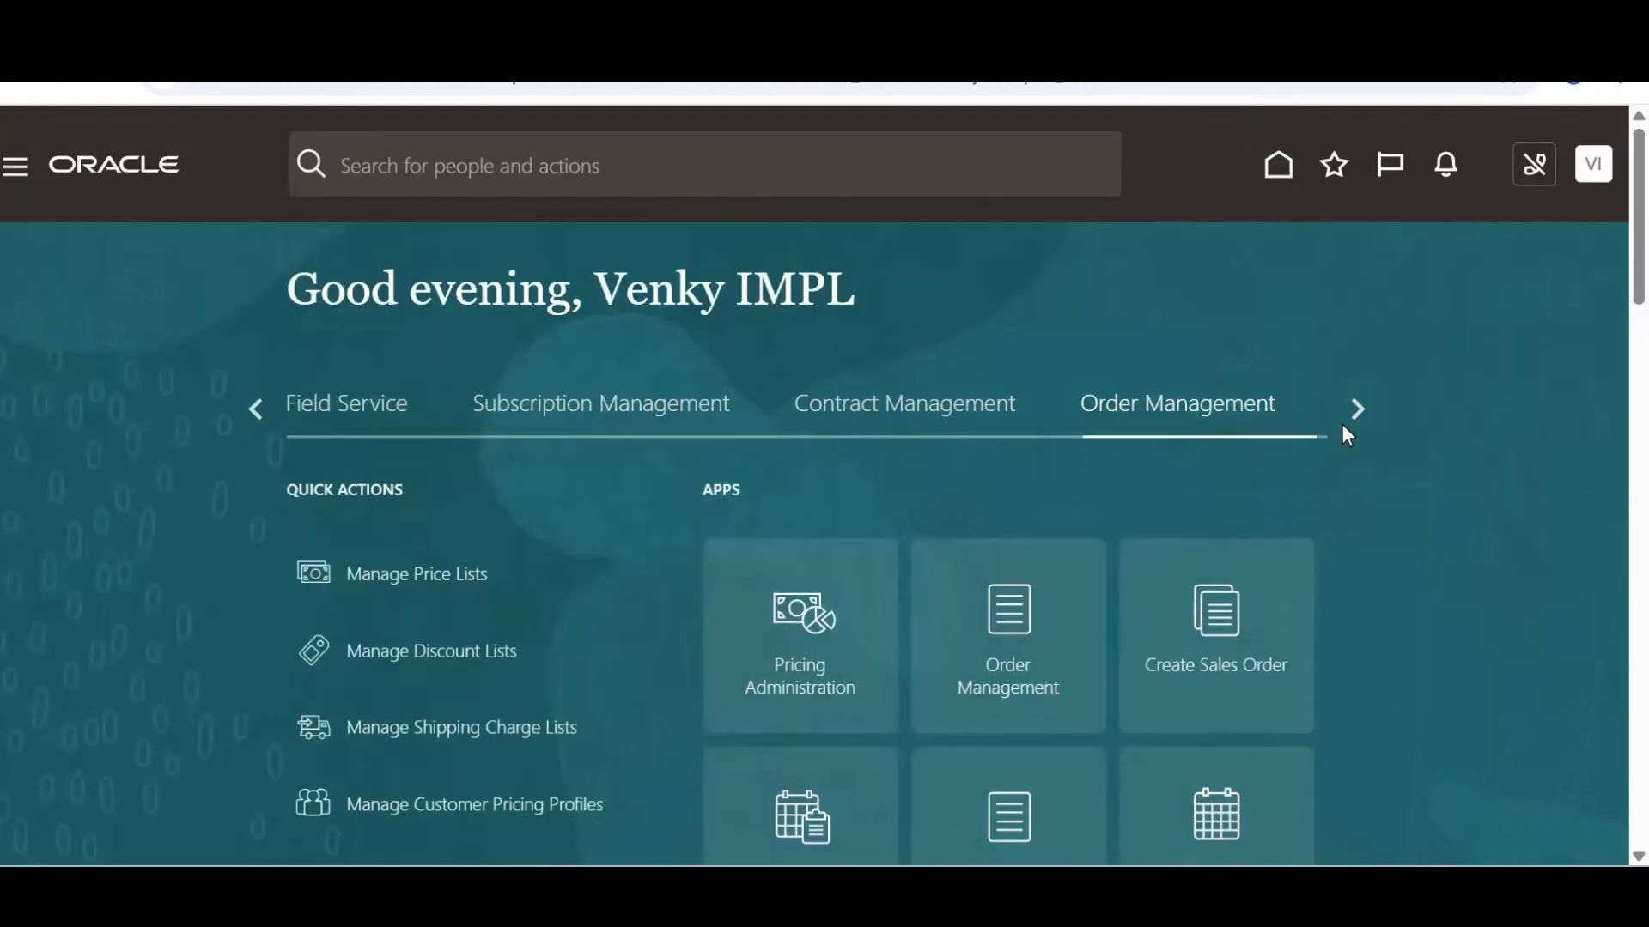
Find the Supply Chain Execution group and open the Inventory Management work area for organization 001
left_click(255, 409)
left_click(255, 408)
left_click(1355, 405)
left_click(1355, 405)
left_click(1355, 405)
left_click(1355, 405)
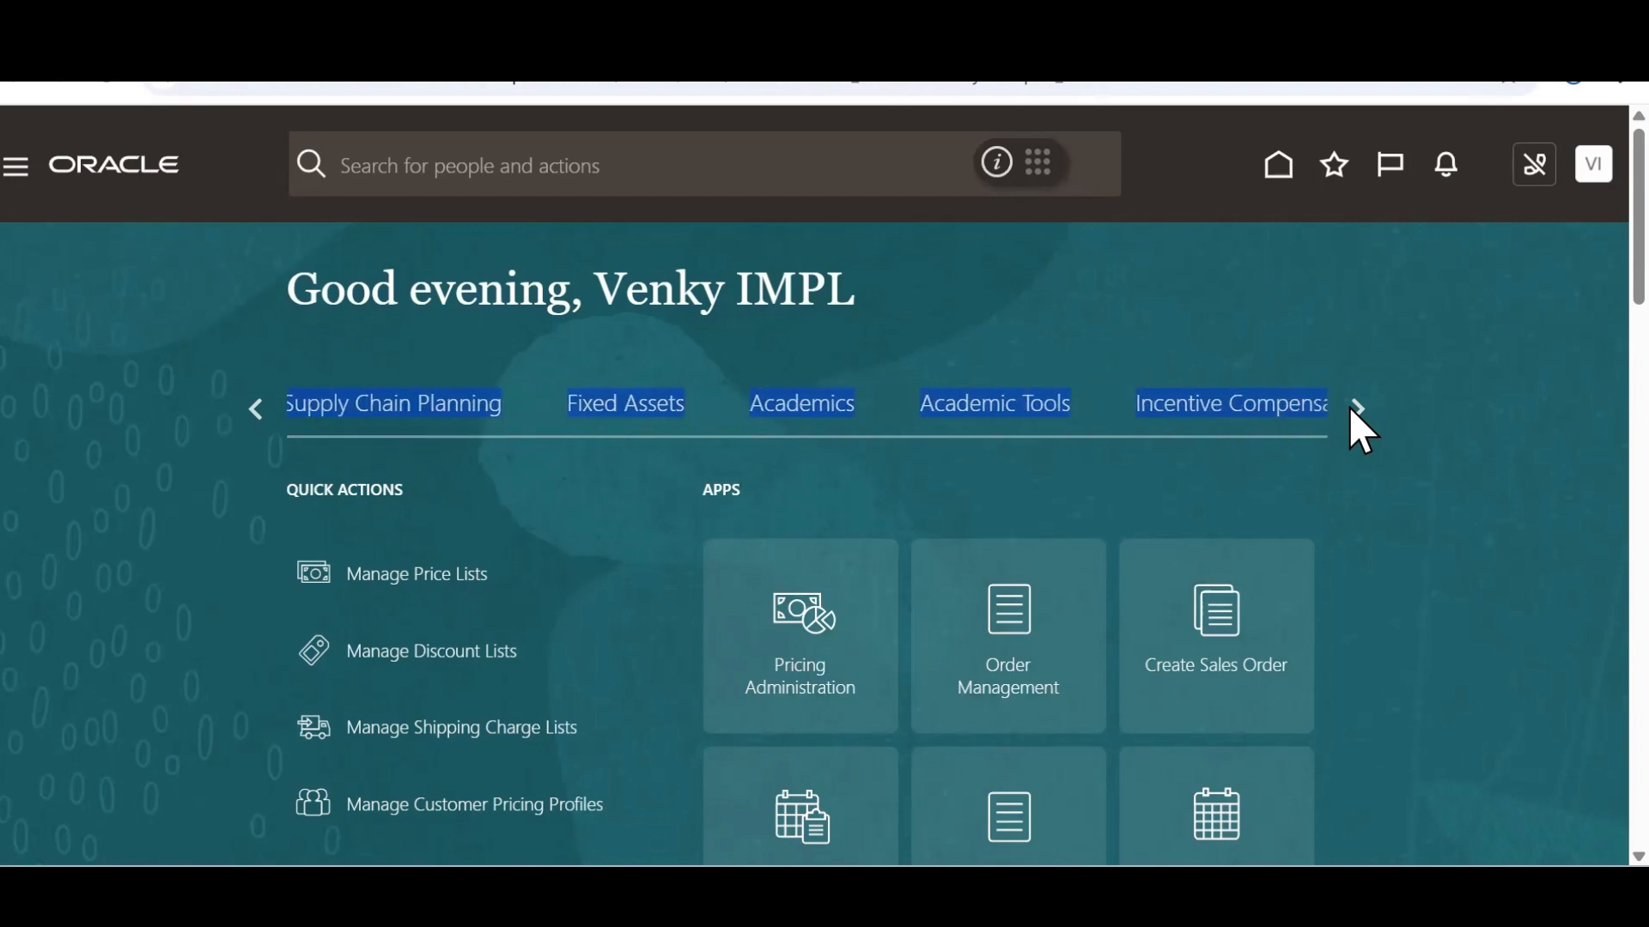
left_click(253, 407)
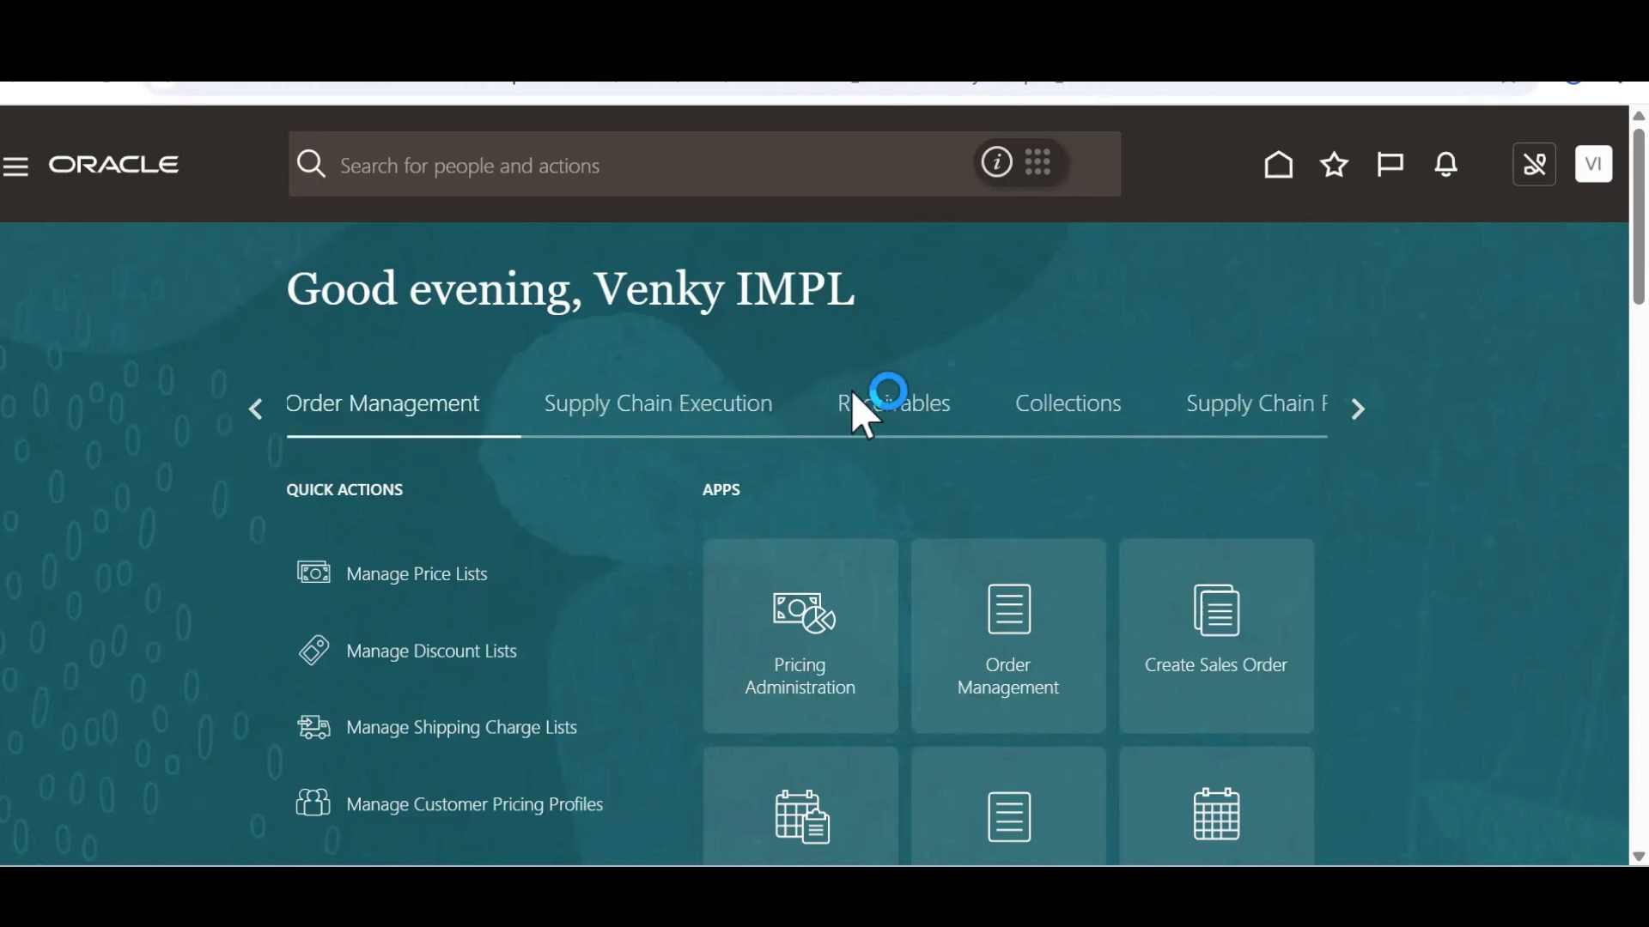
left_click(717, 412)
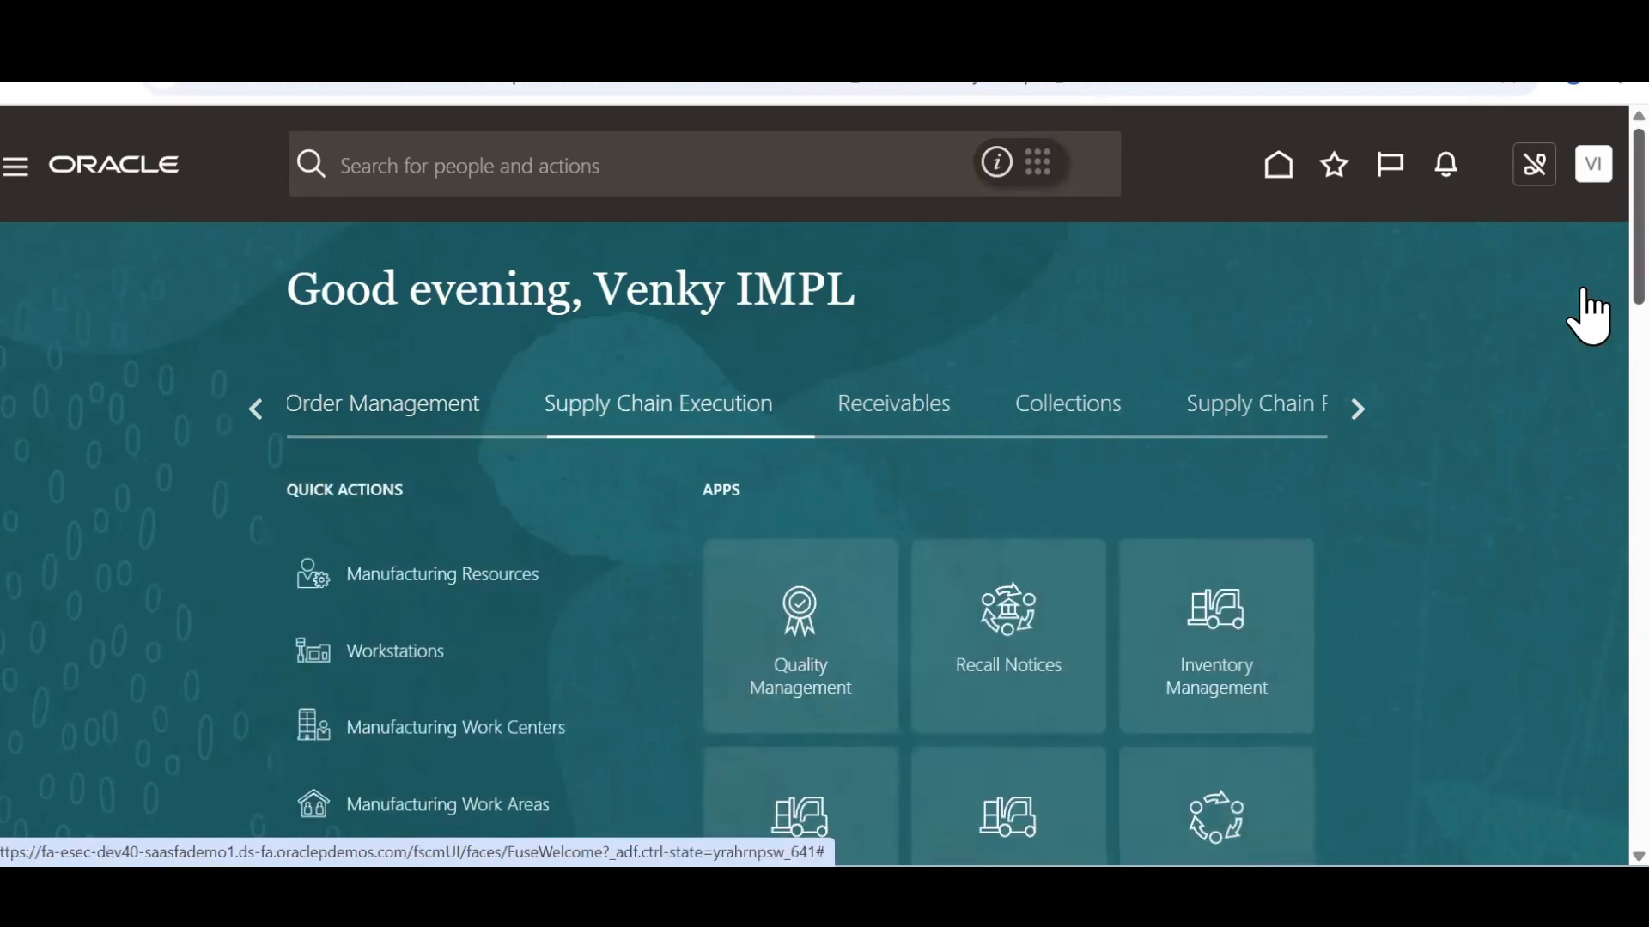
scroll(900, 464, "down", 4)
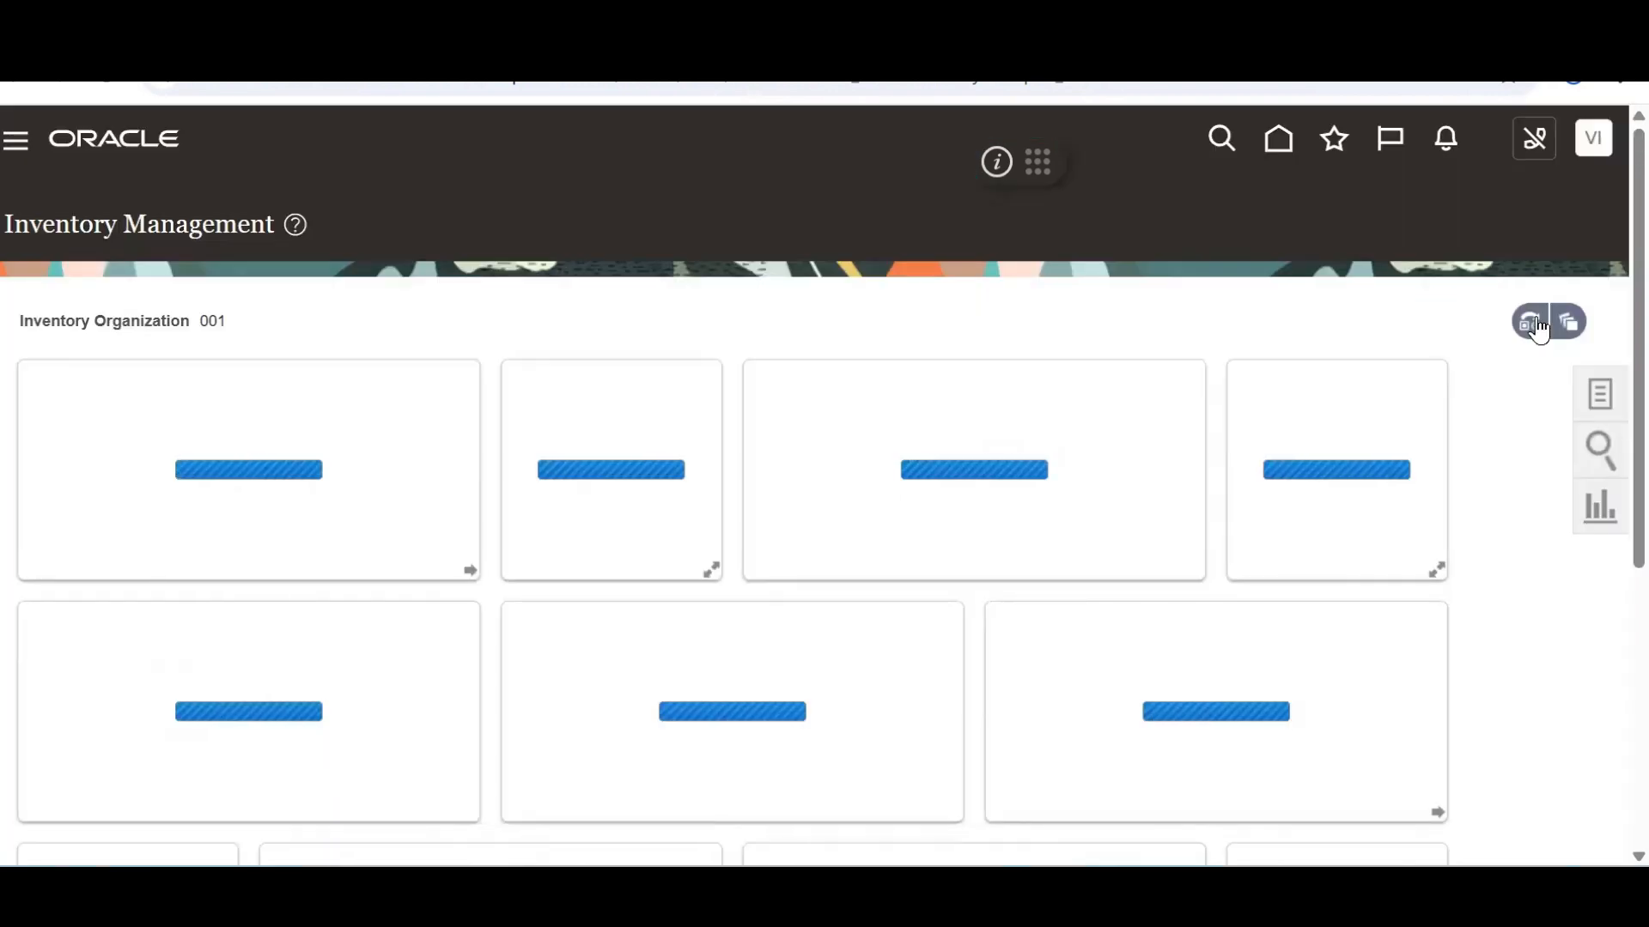
left_click(1593, 397)
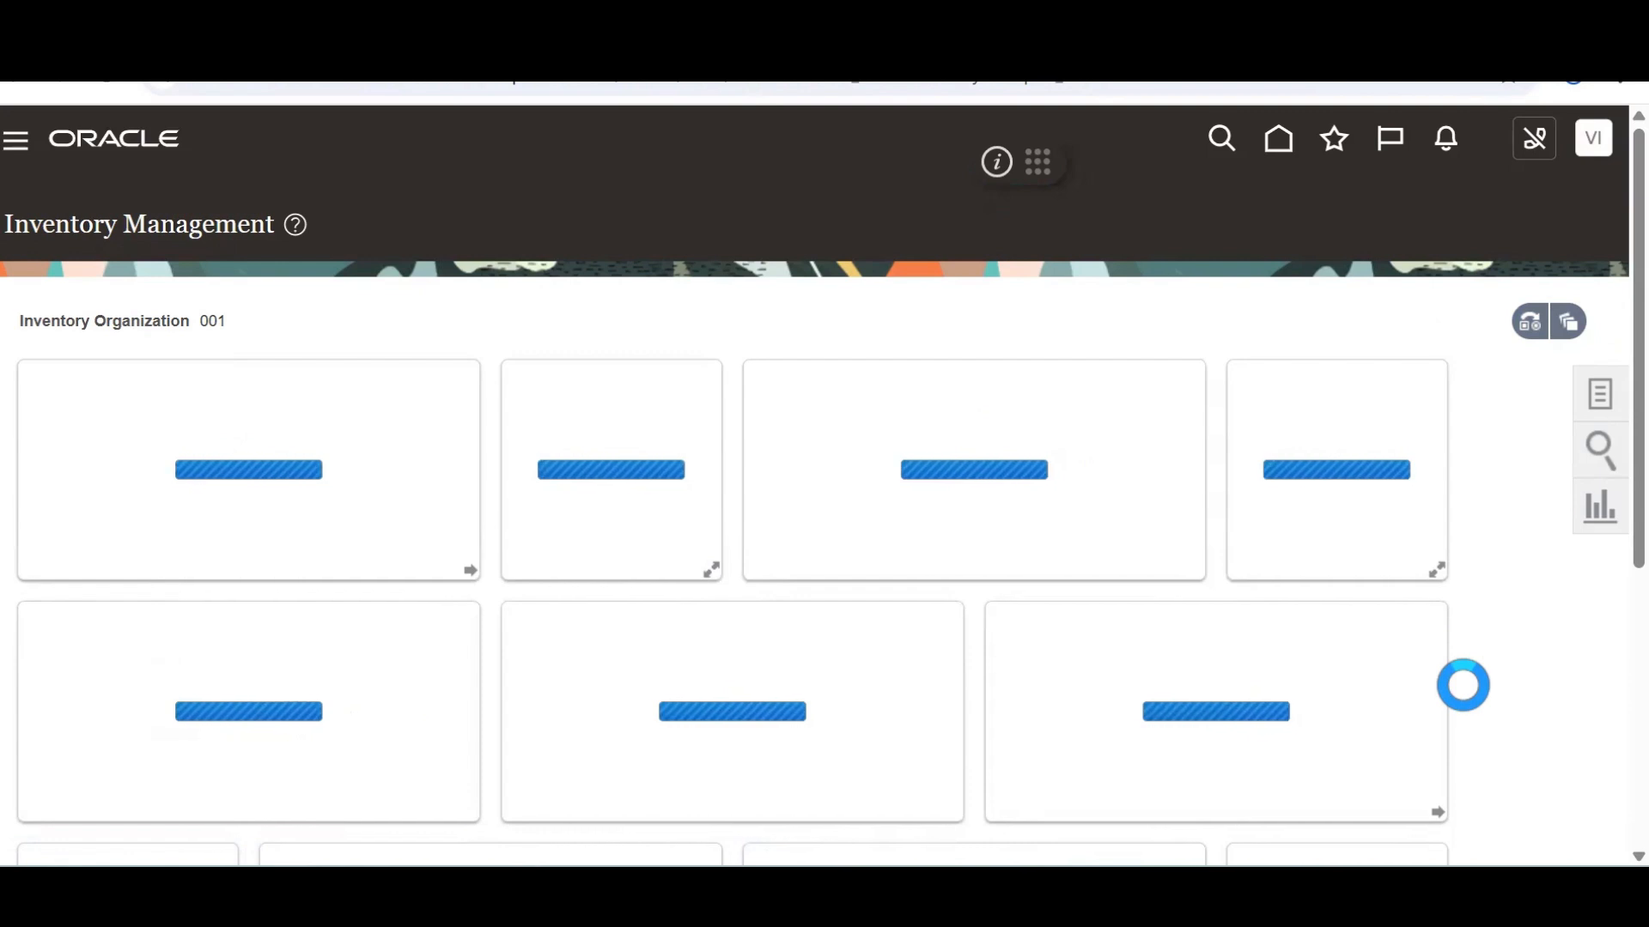
Show the Receipts tasks and open Expected Shipment Lines for DC 2
left_click(1599, 393)
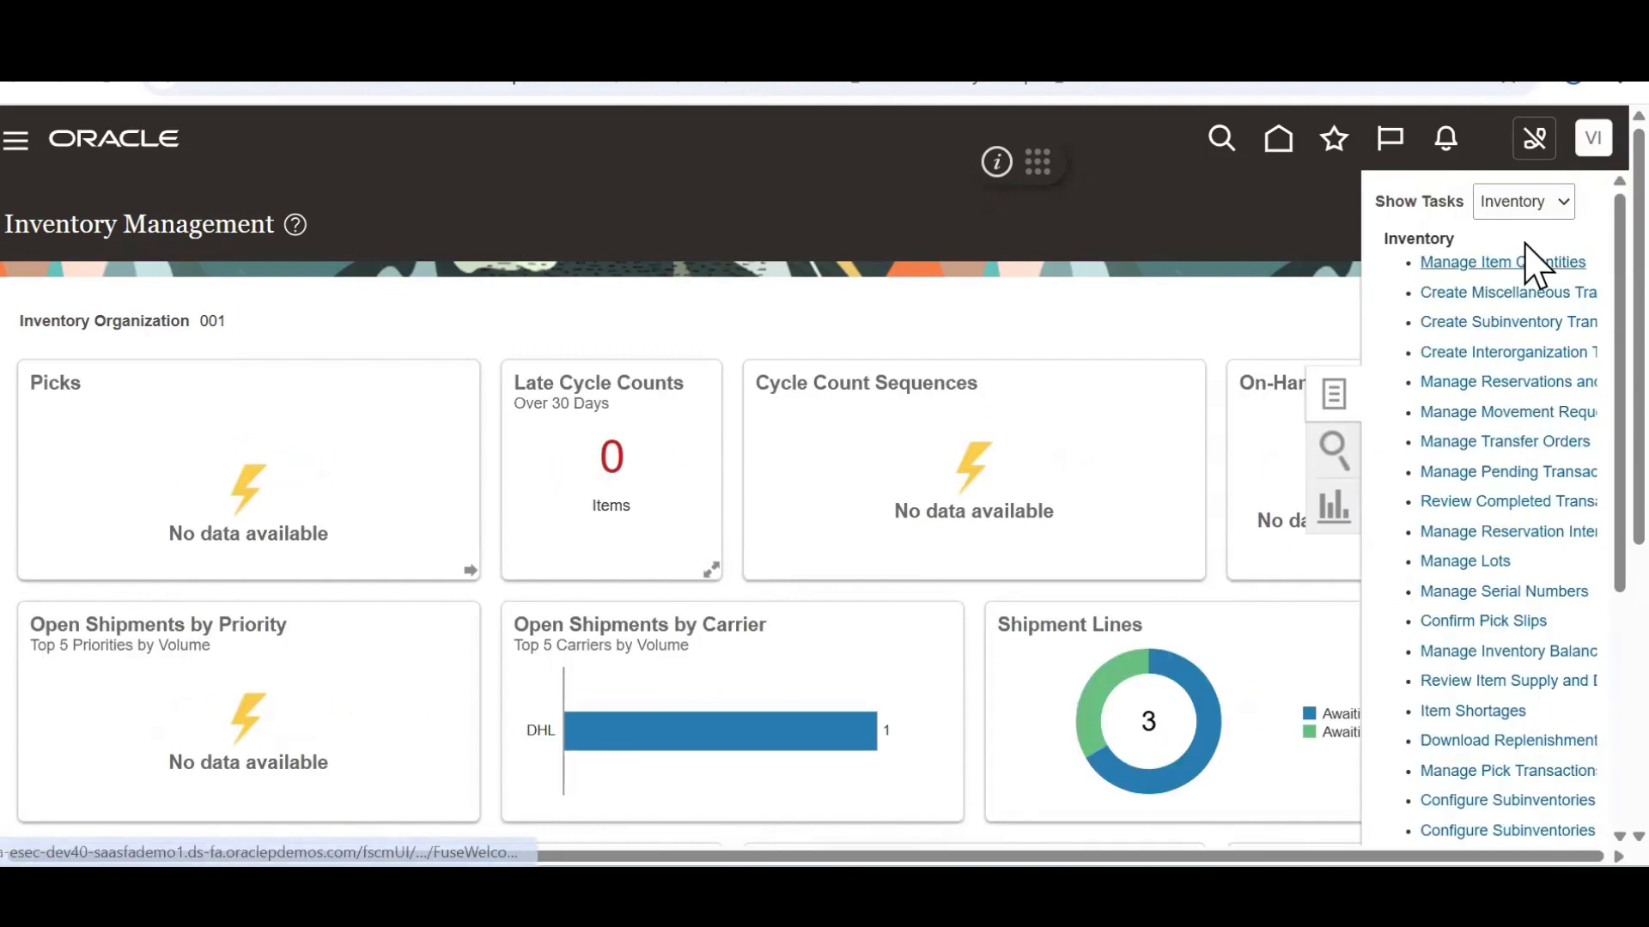
left_click(1557, 212)
left_click(1556, 212)
left_click(1559, 214)
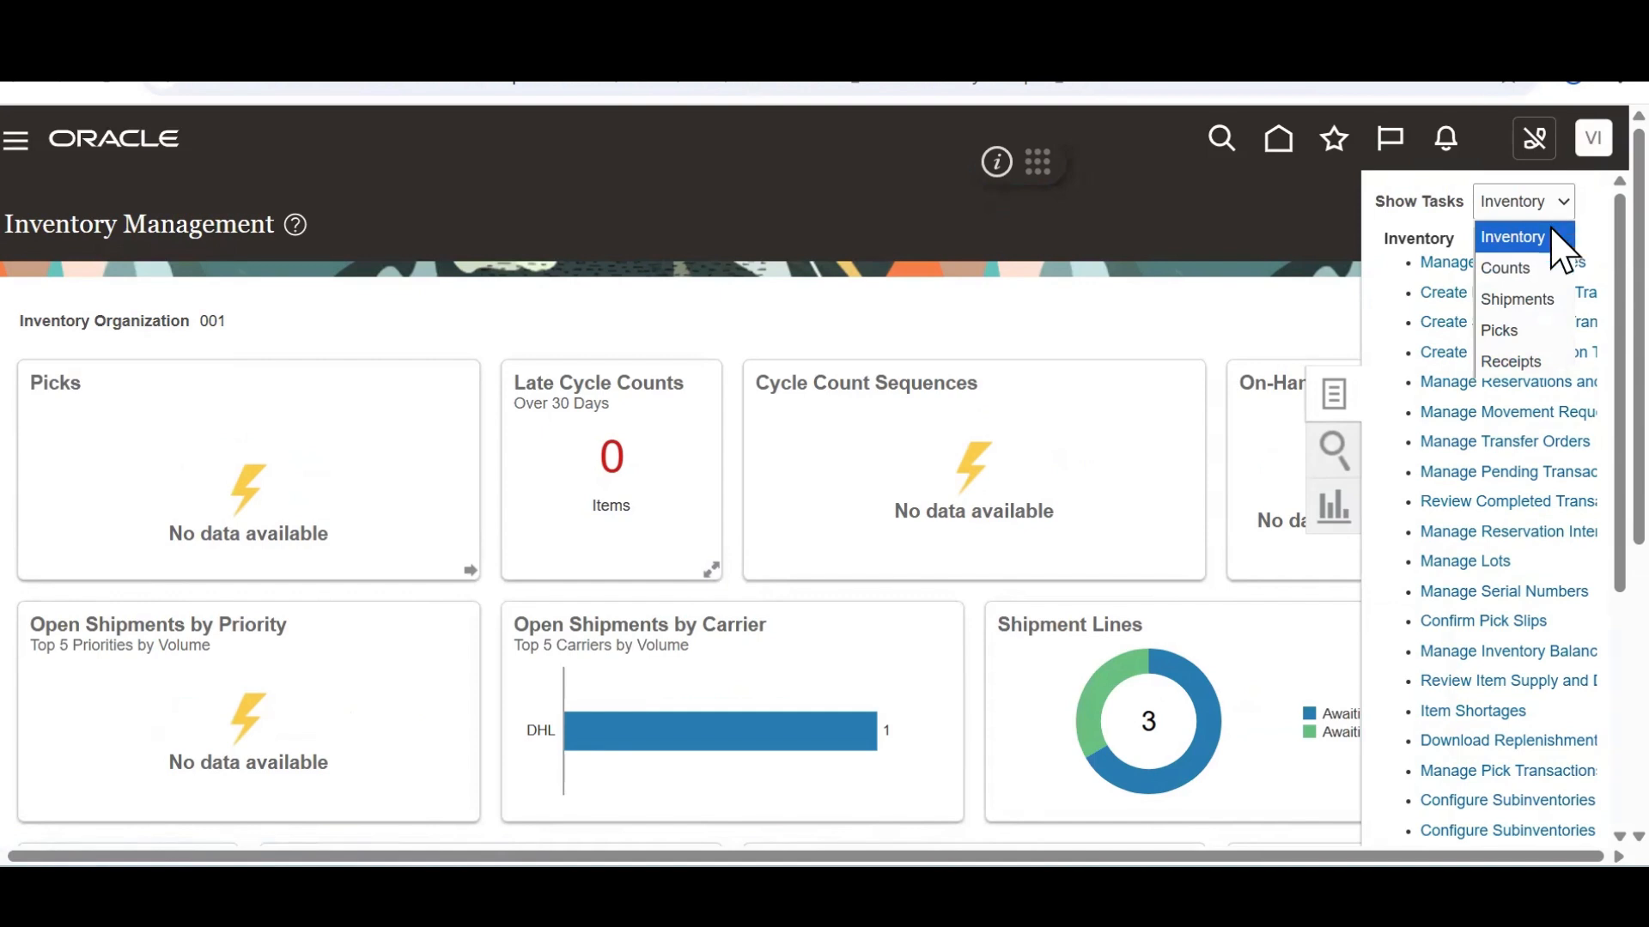
left_click(1525, 371)
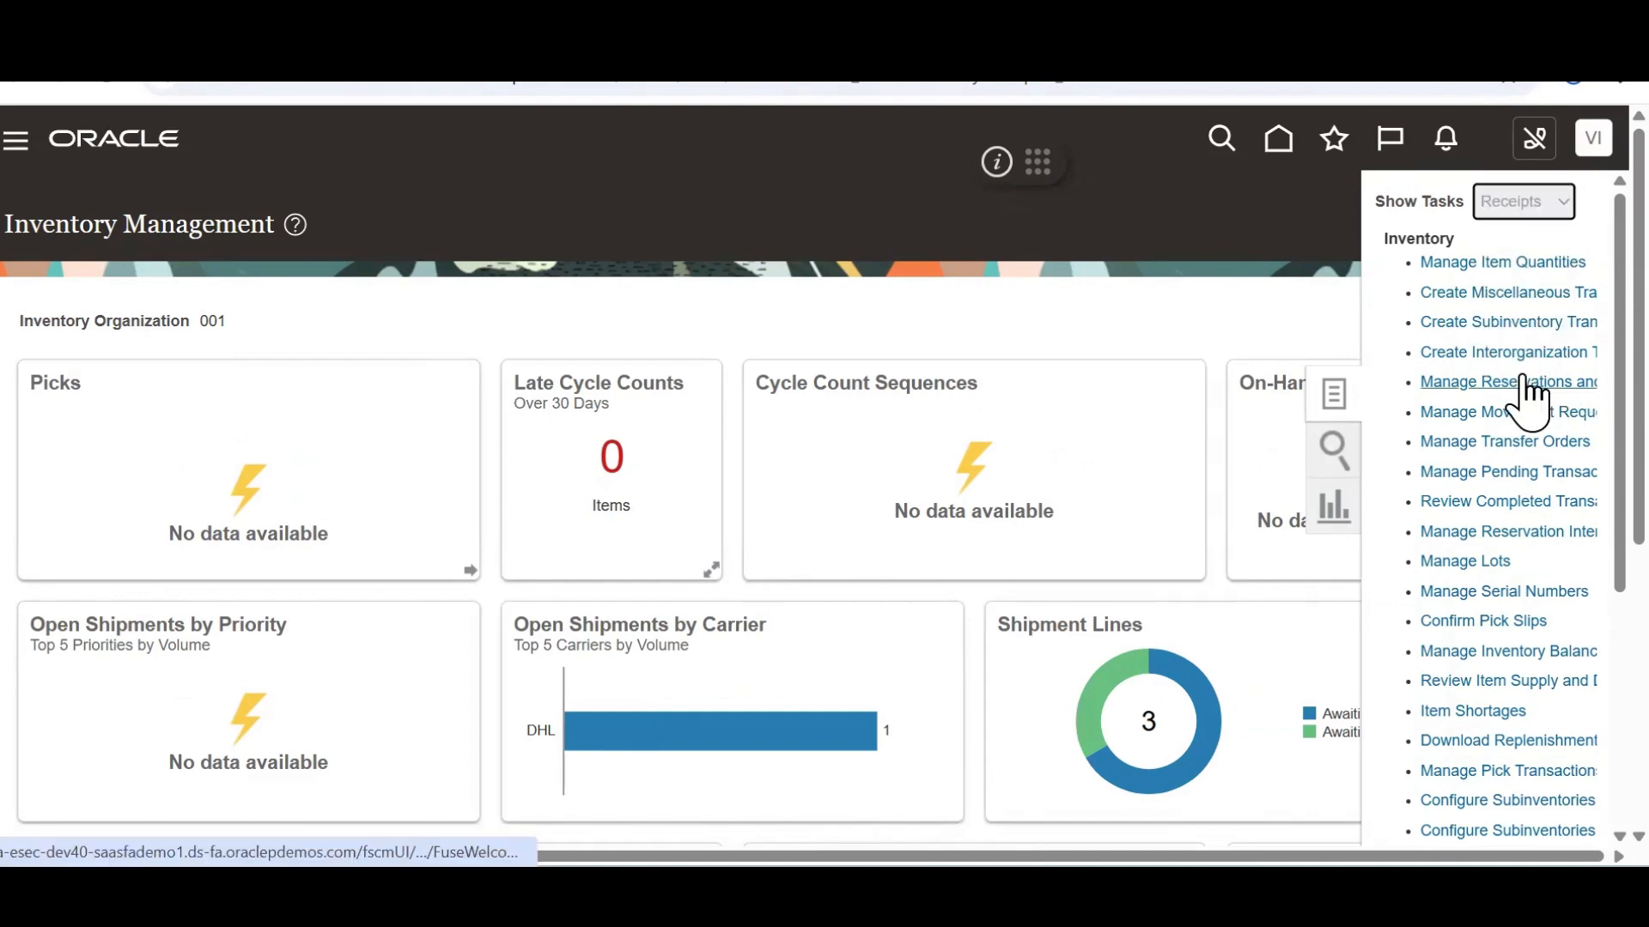
left_click(1541, 267)
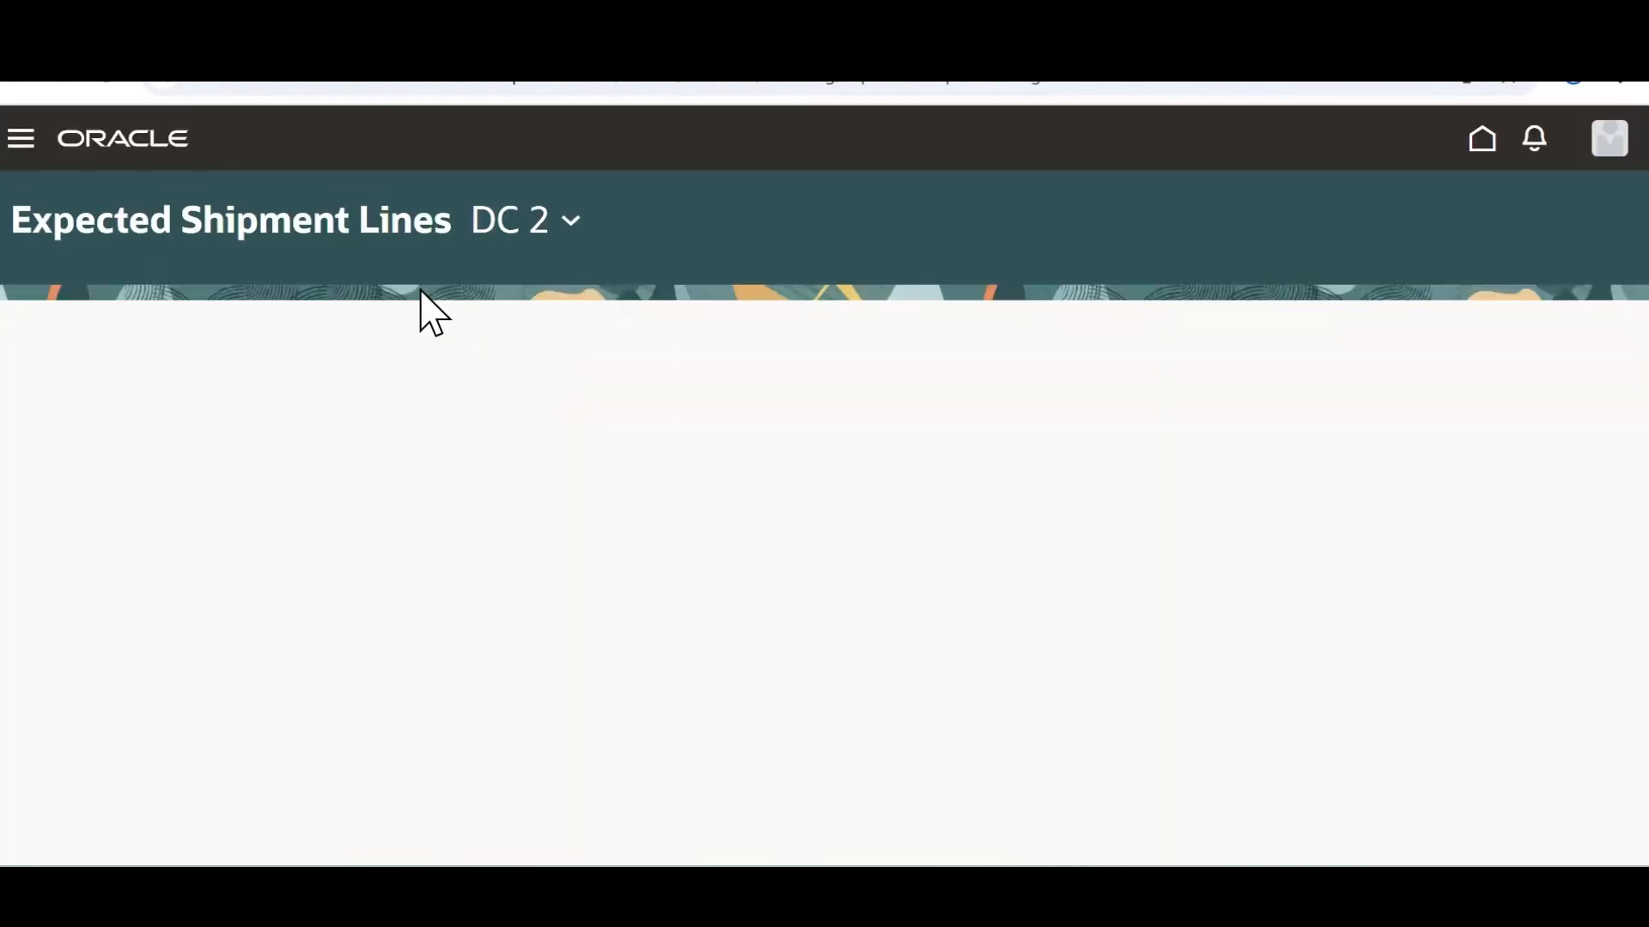
Switch the organization to Seattle and search 98599 with the Due Date chip removed
left_click(572, 222)
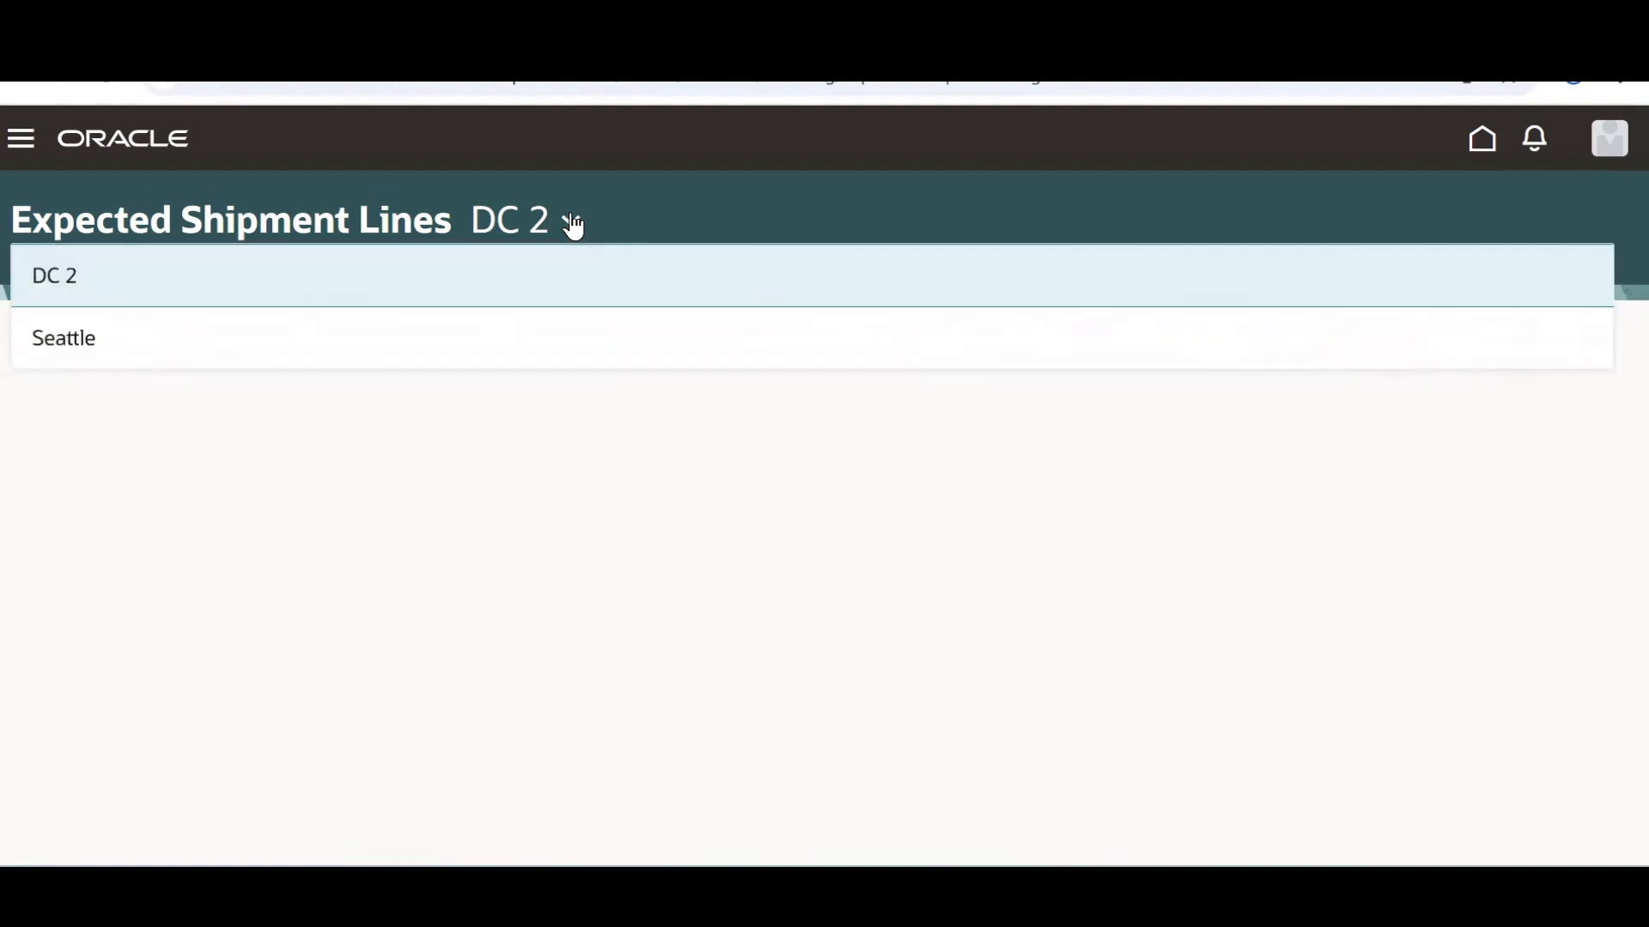
left_click(131, 351)
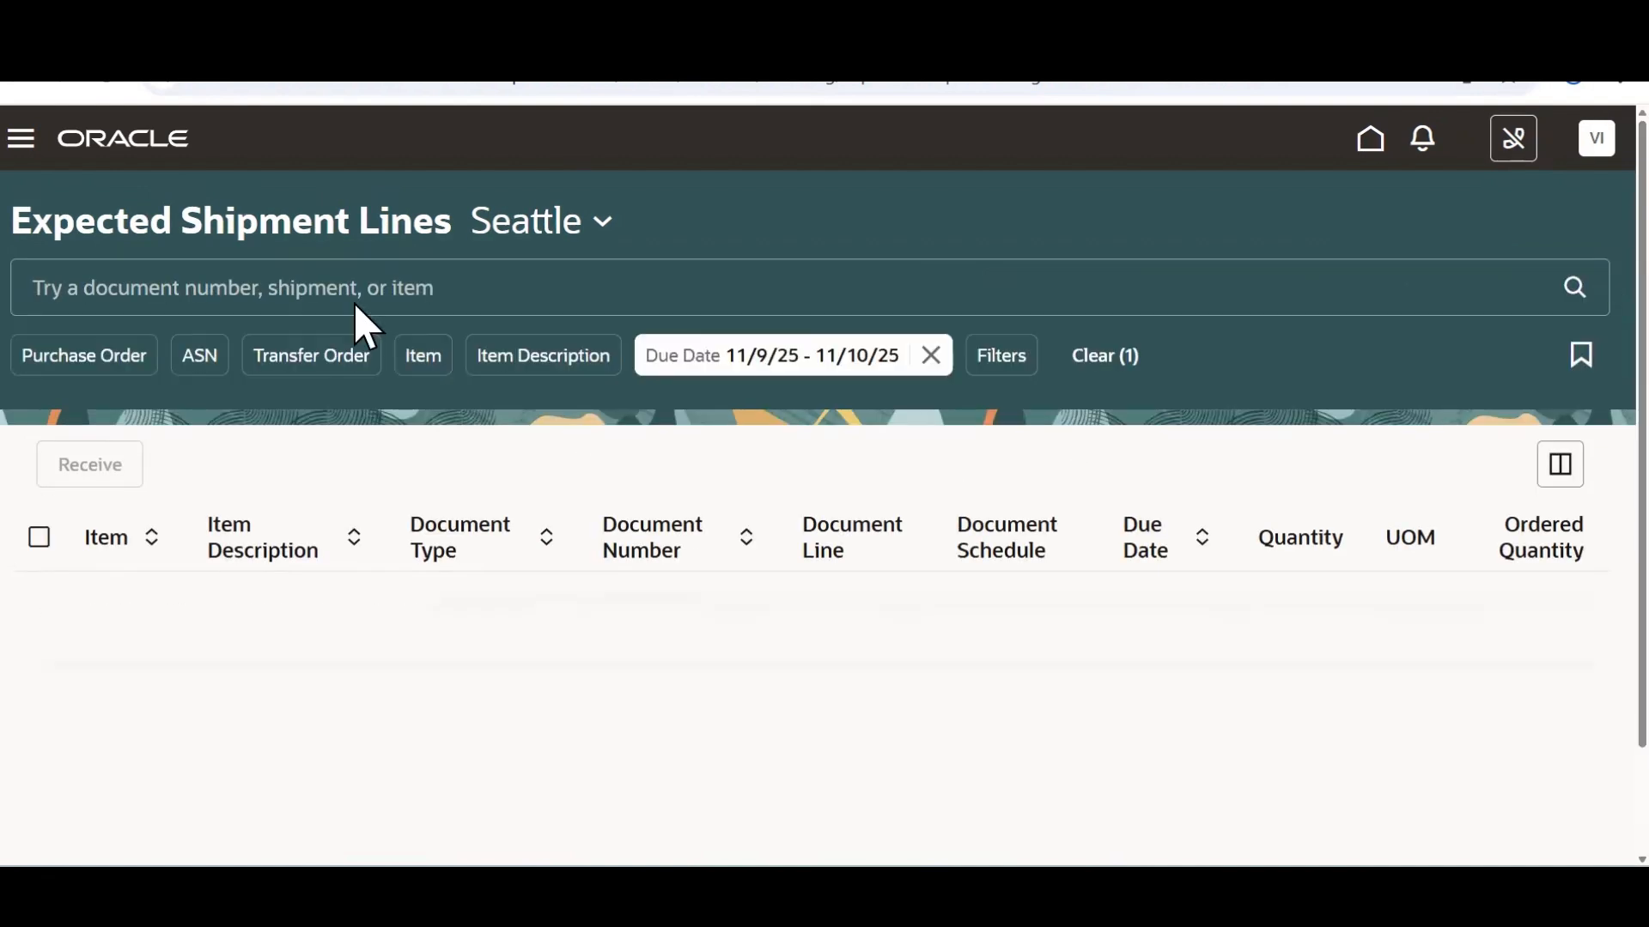
left_click(424, 355)
type("98599")
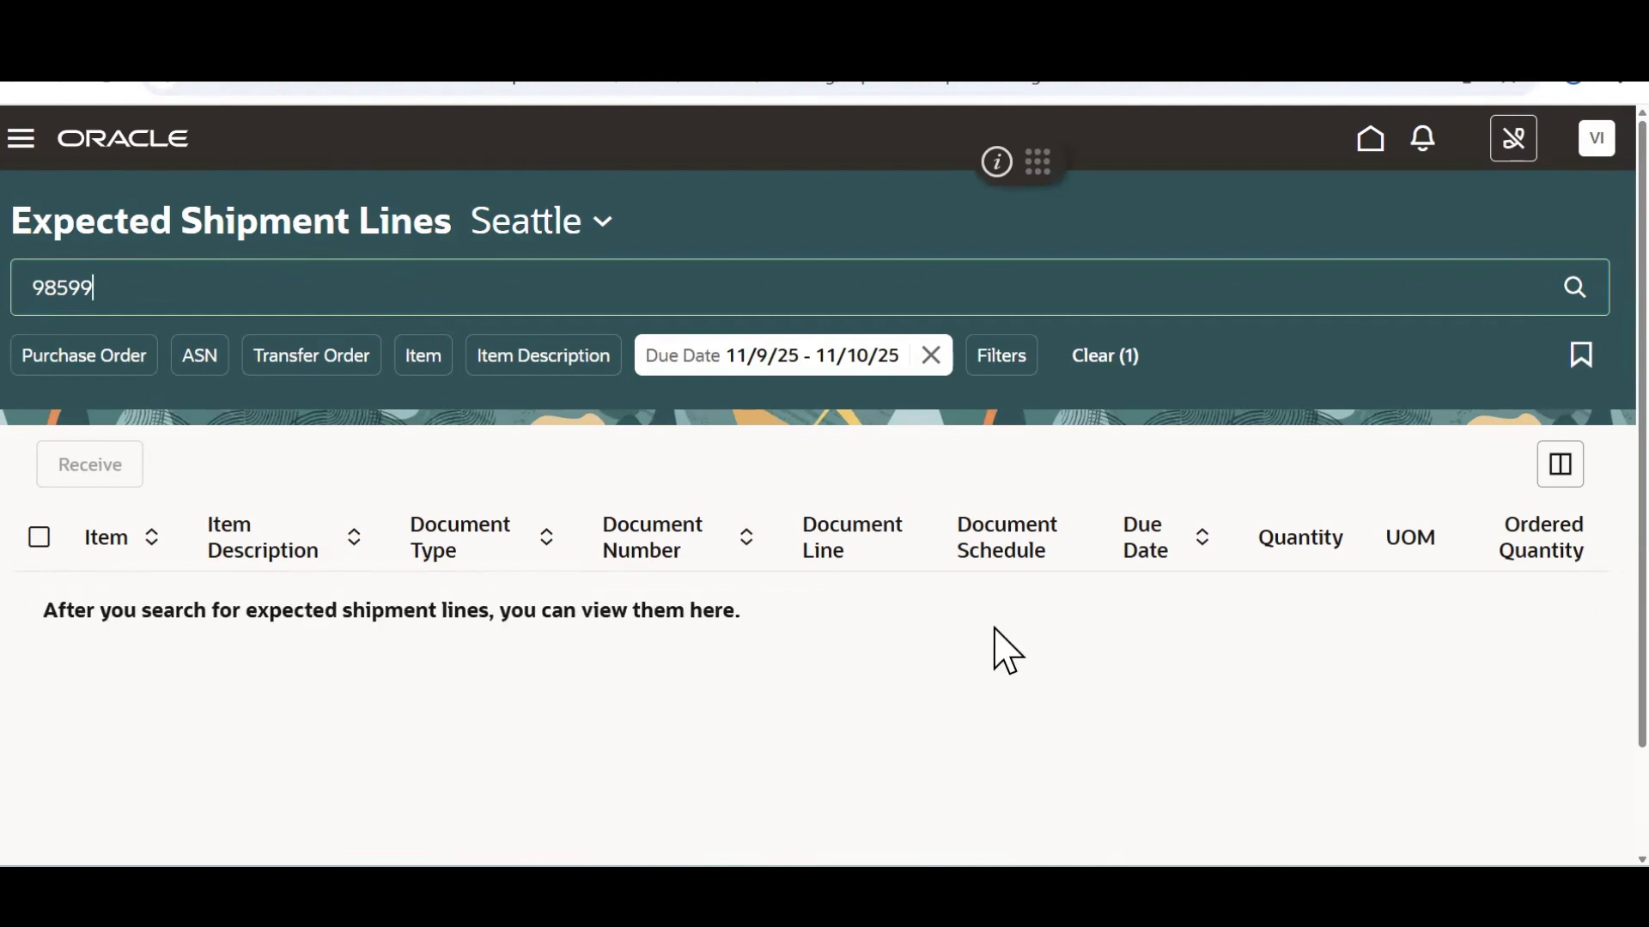
left_click(1580, 288)
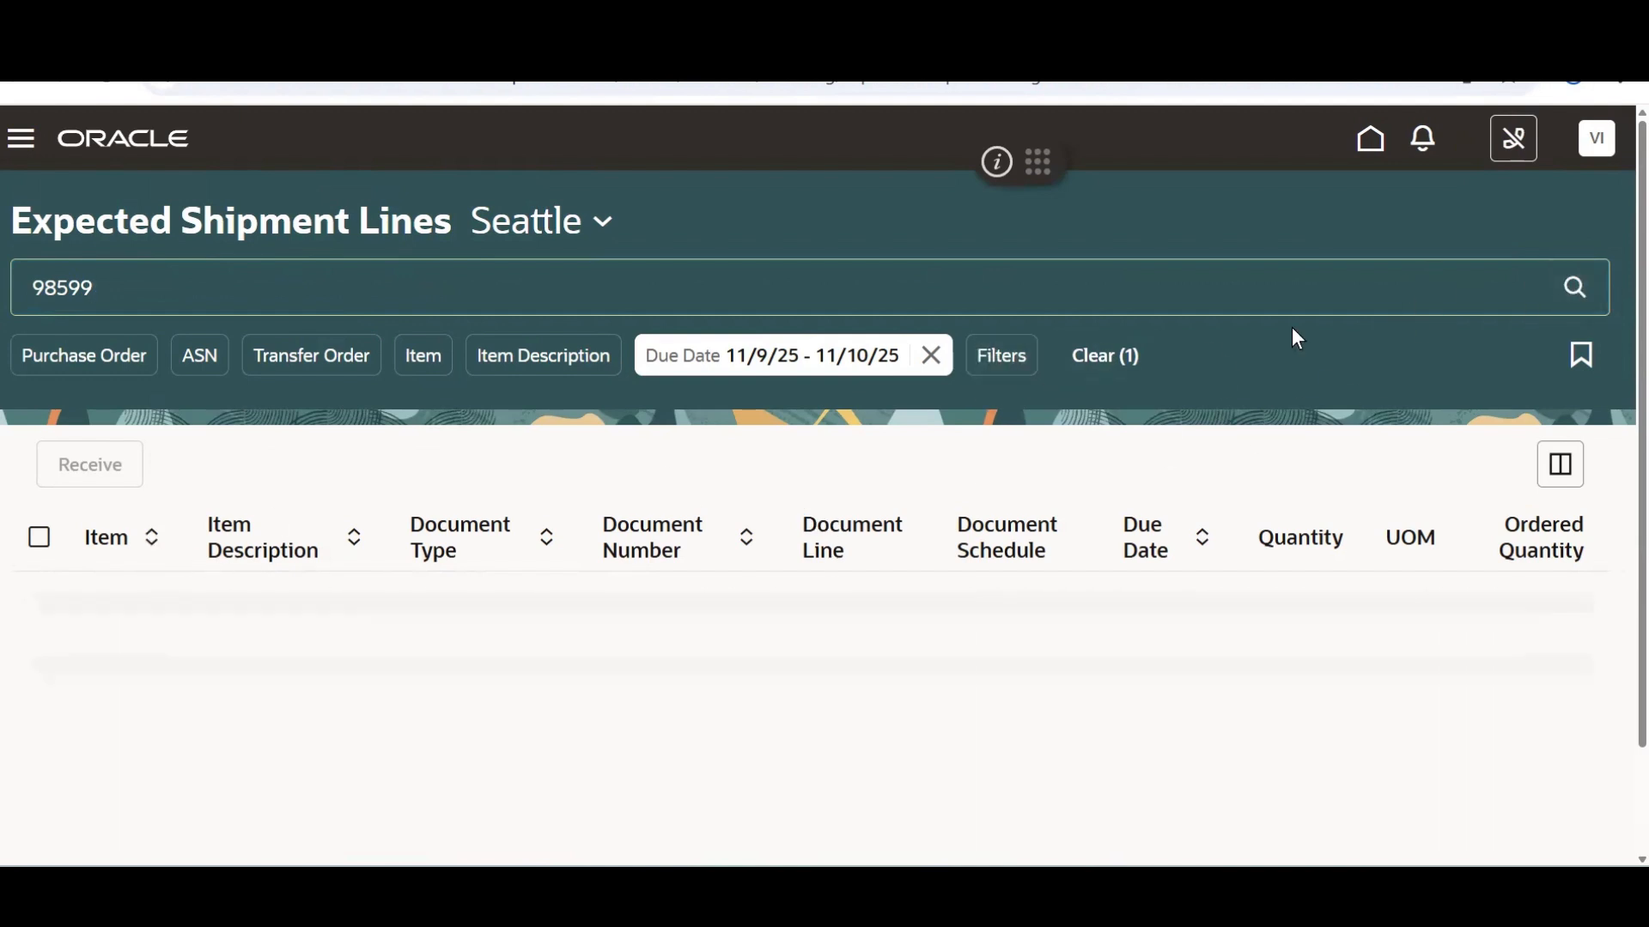
left_click(930, 355)
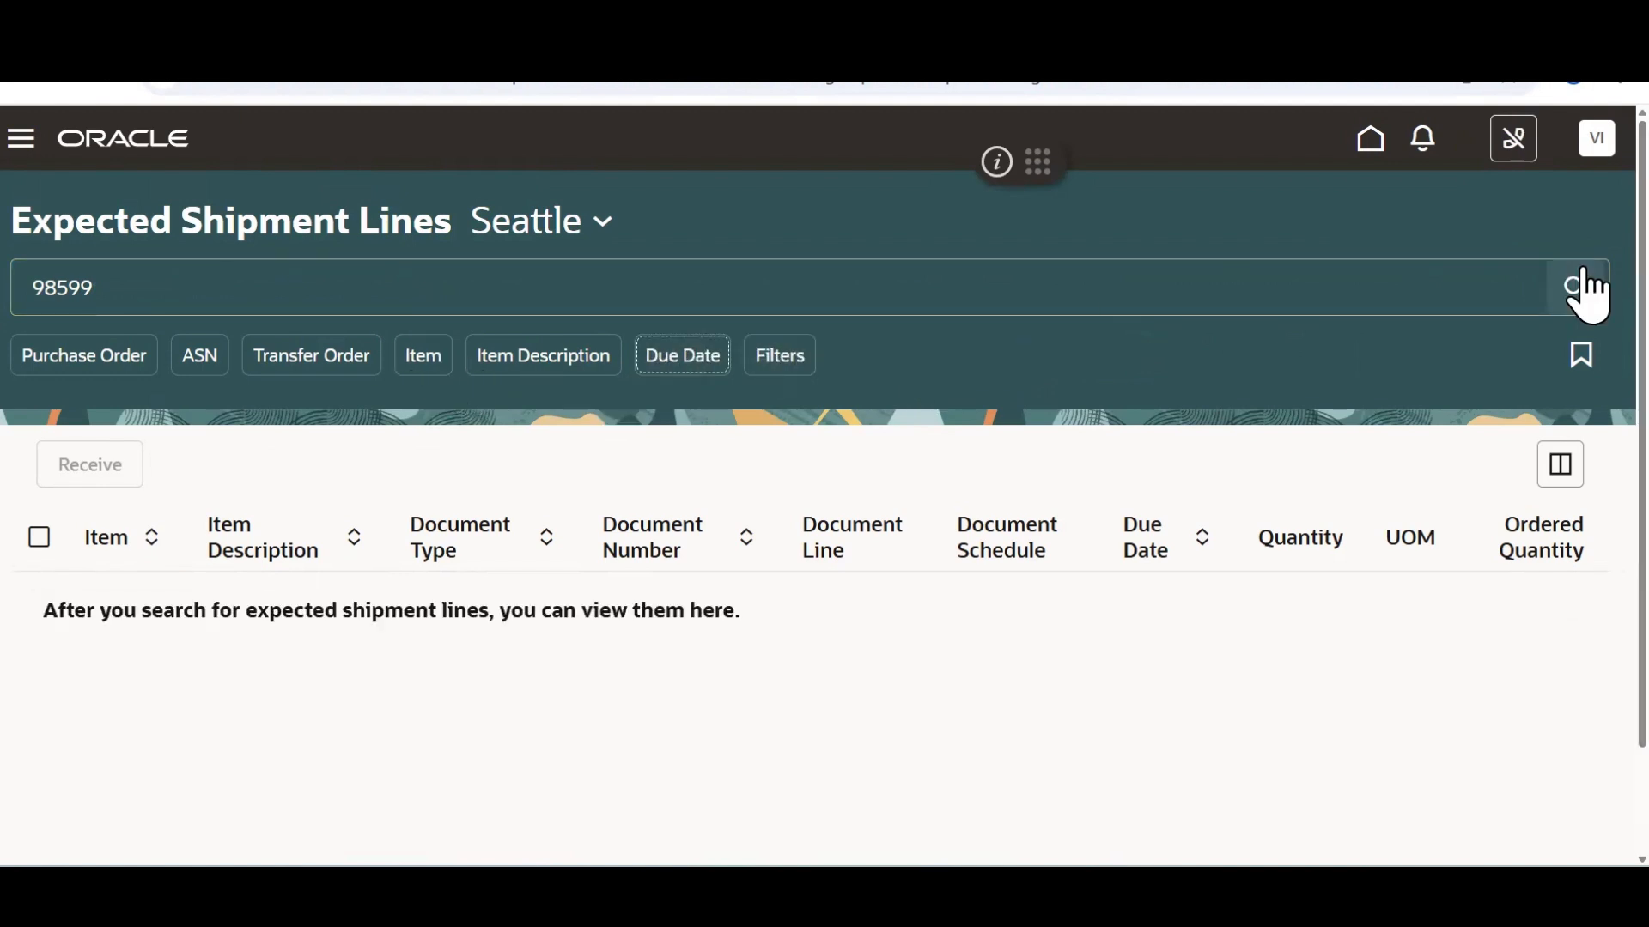
left_click(1575, 301)
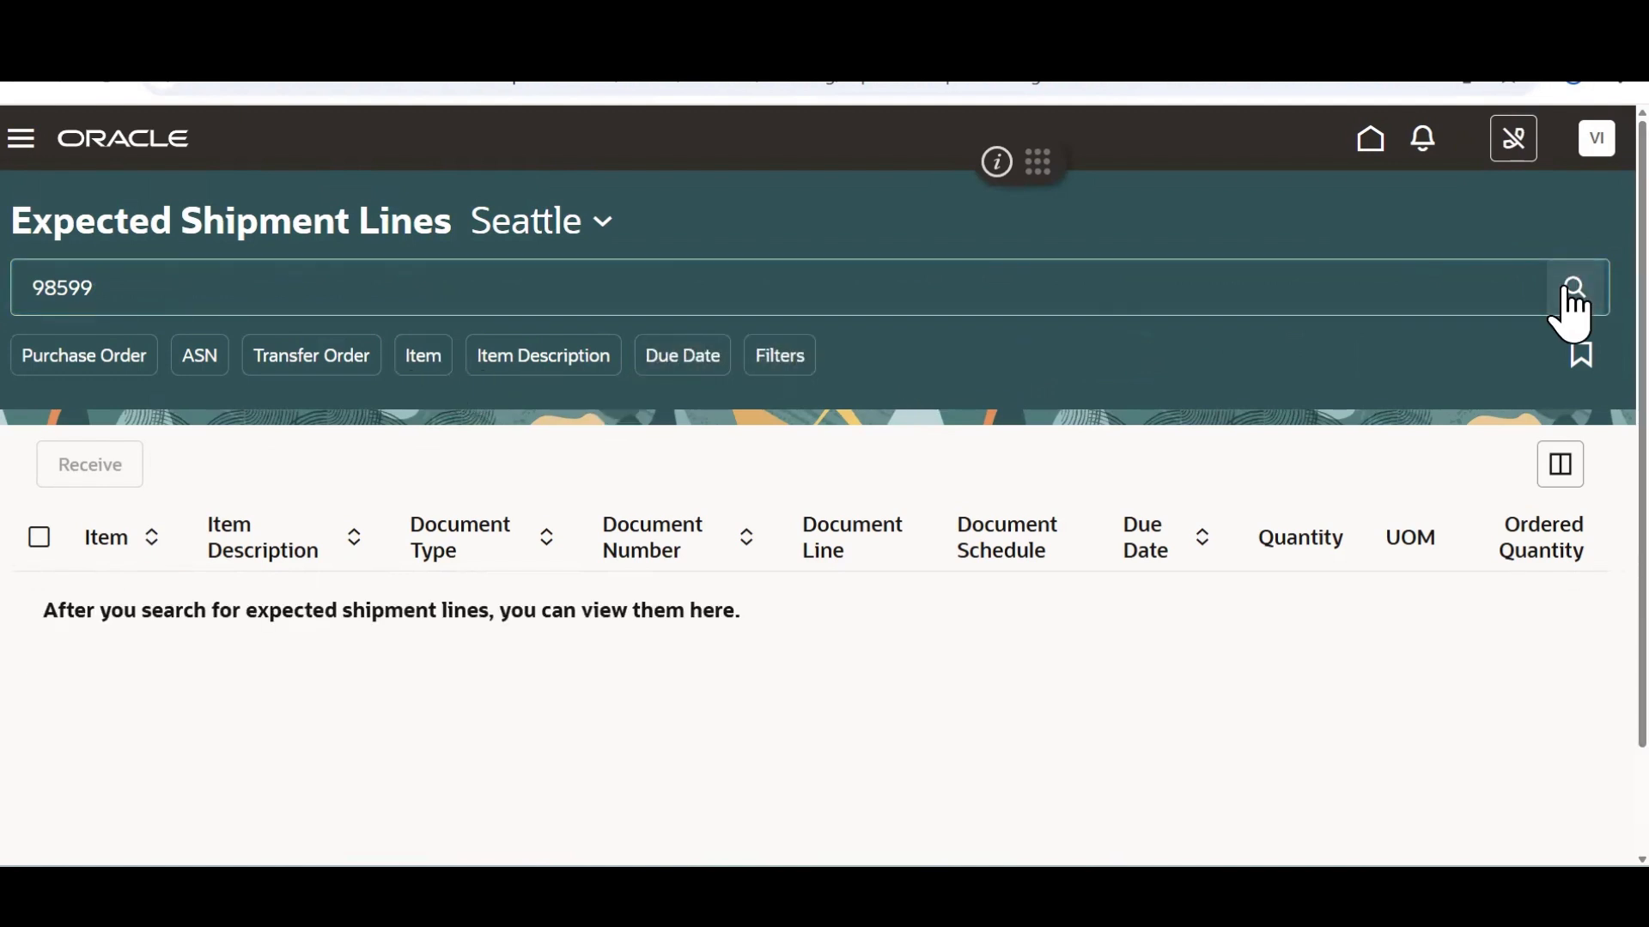
left_click(770, 376)
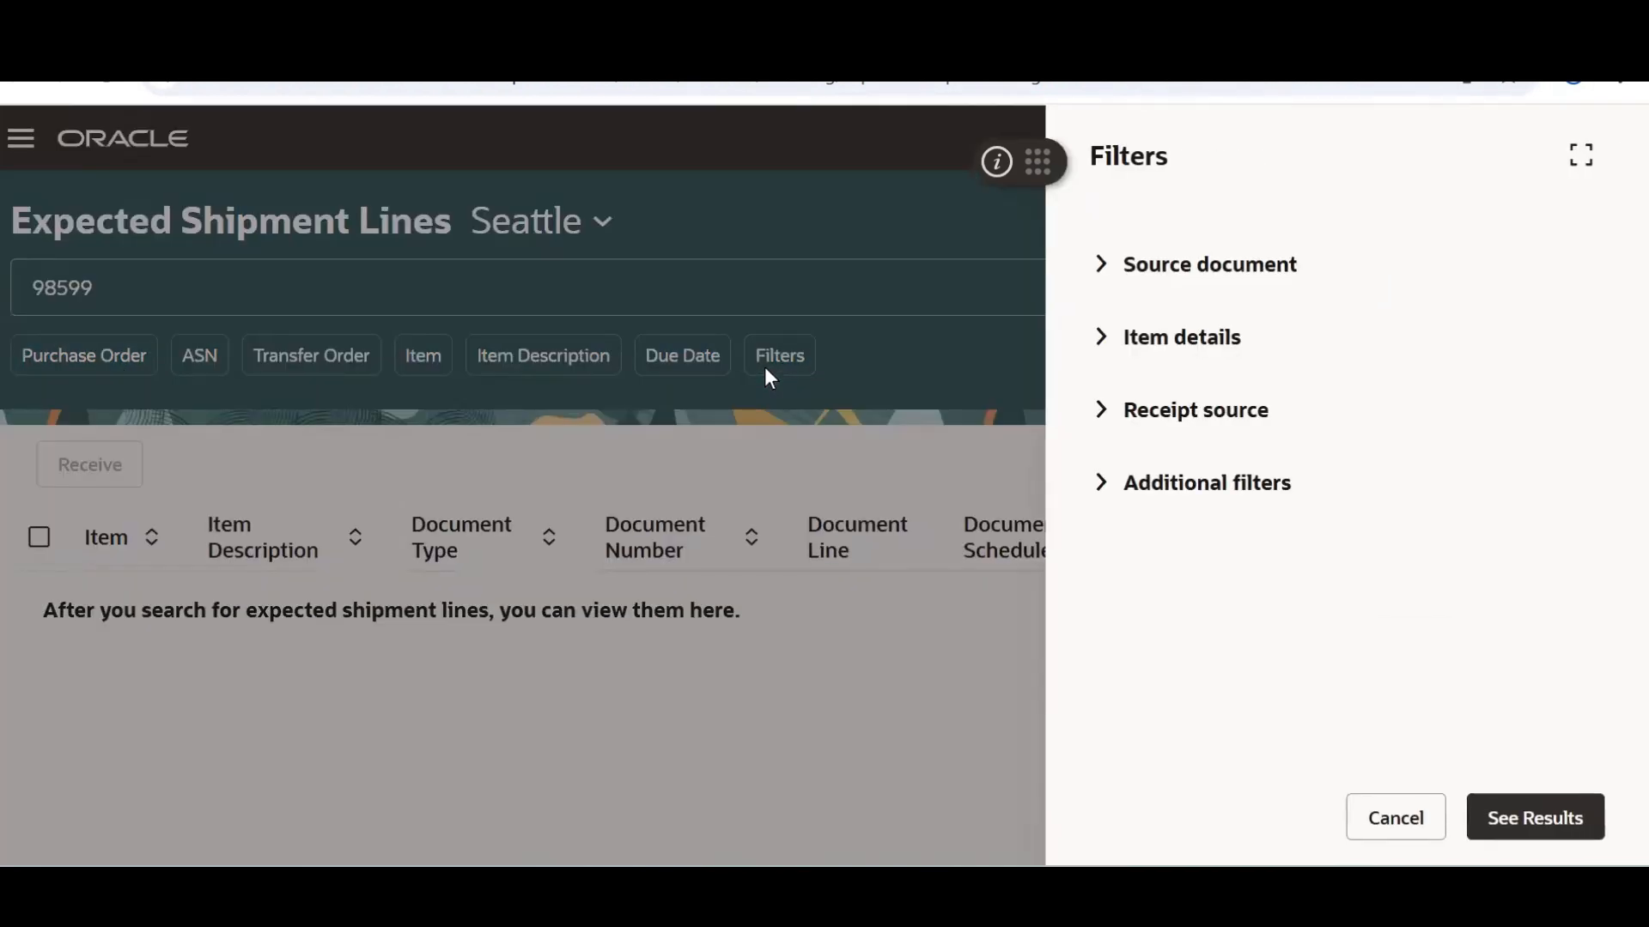
Try a Receipt Source customer filter of 'Business world'; it finds no matches
left_click(1110, 417)
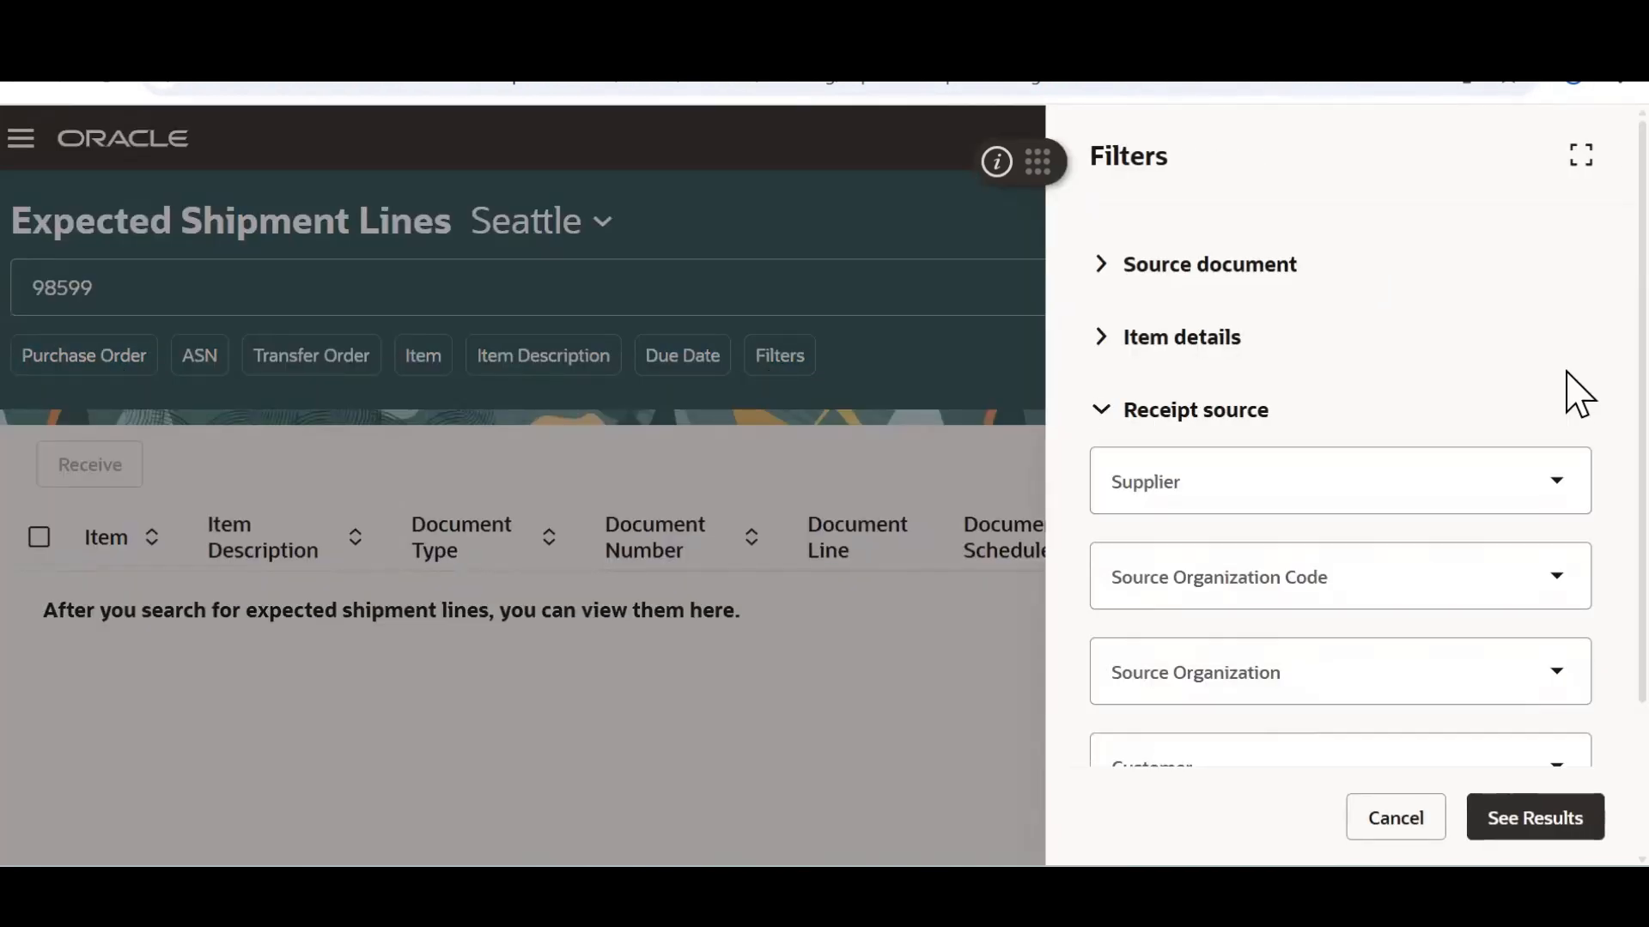
scroll(1572, 429, "down", 2)
left_click(1523, 559)
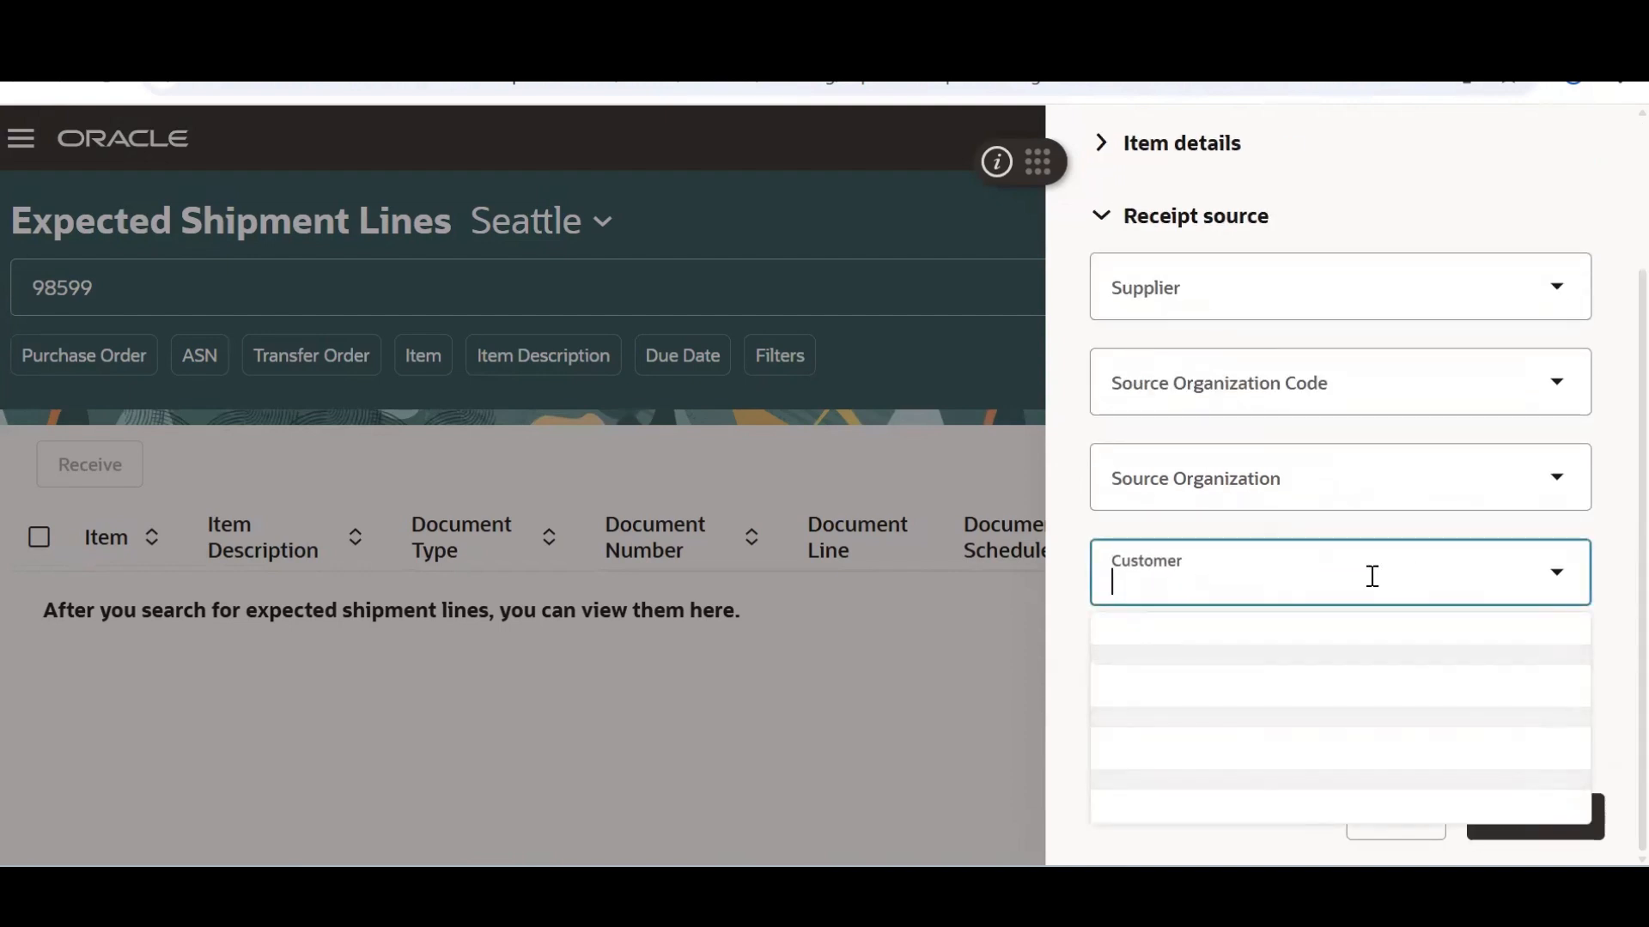
key("alt+Tab")
key("alt+Tab")
key("alt+Tab")
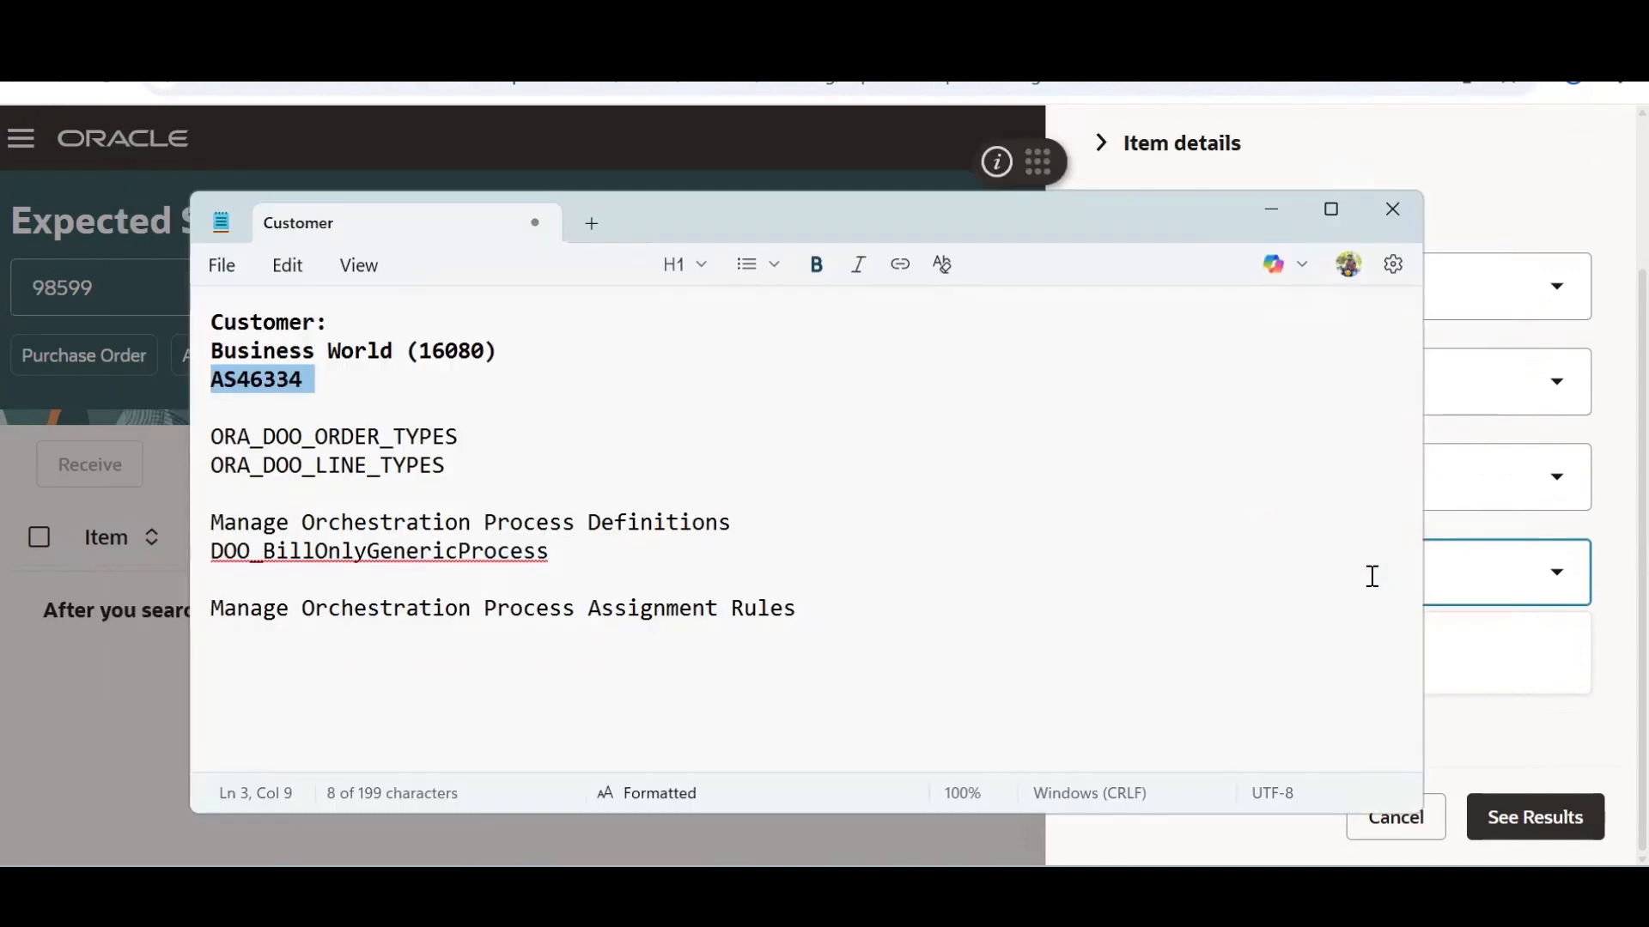
key("alt+Tab")
type("B")
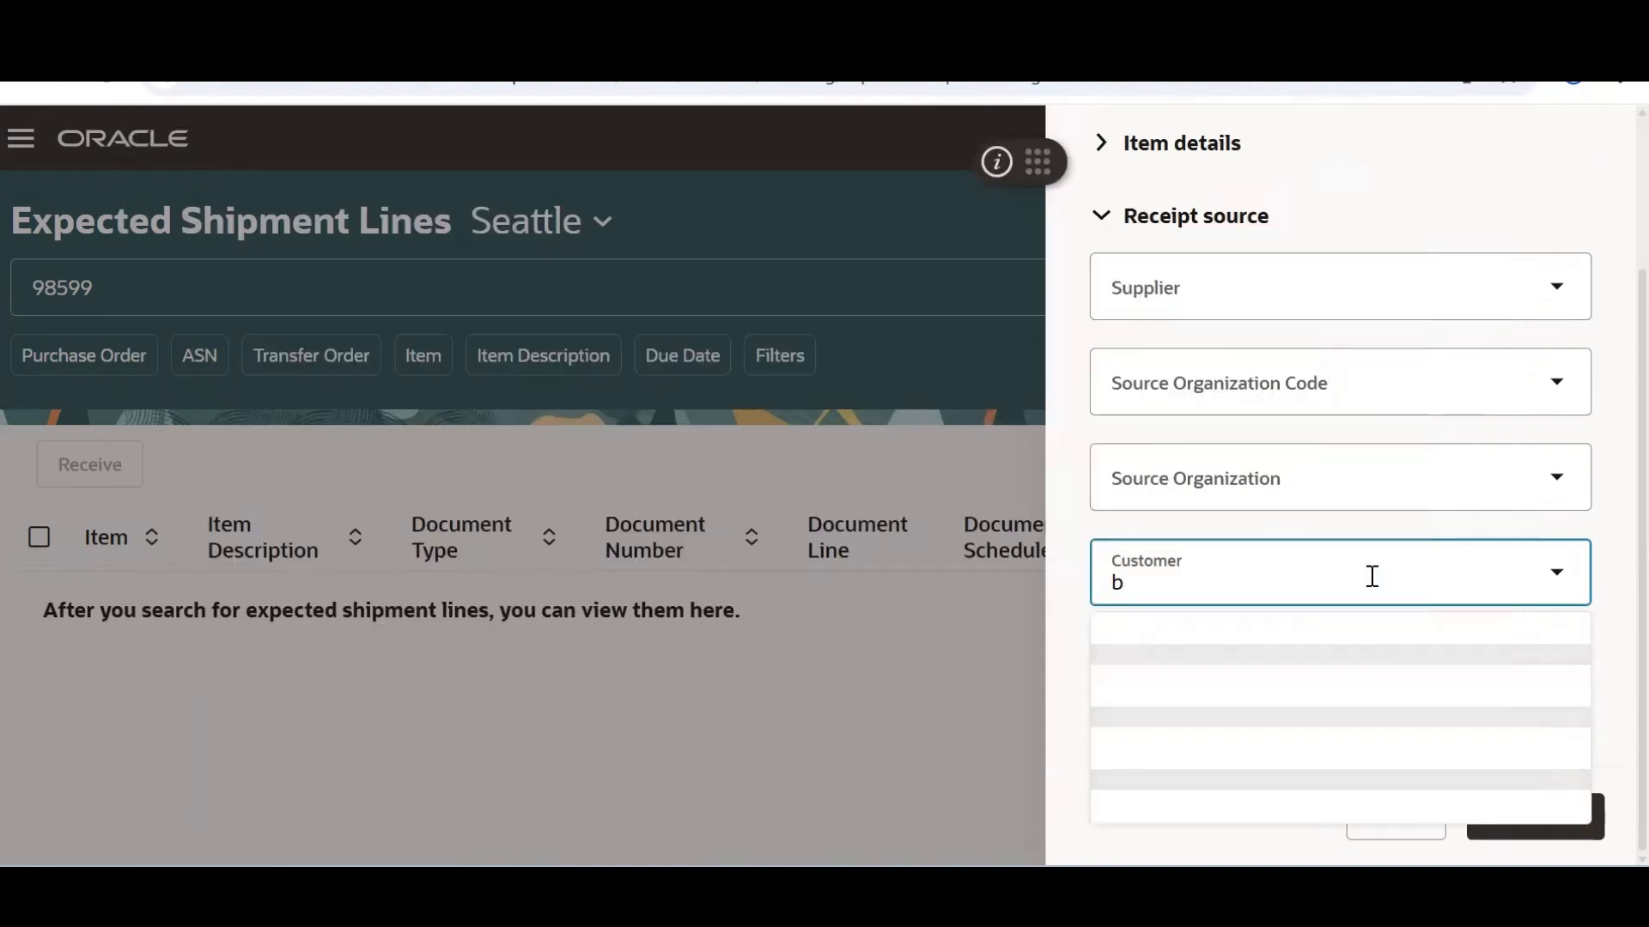
type("usiness wo")
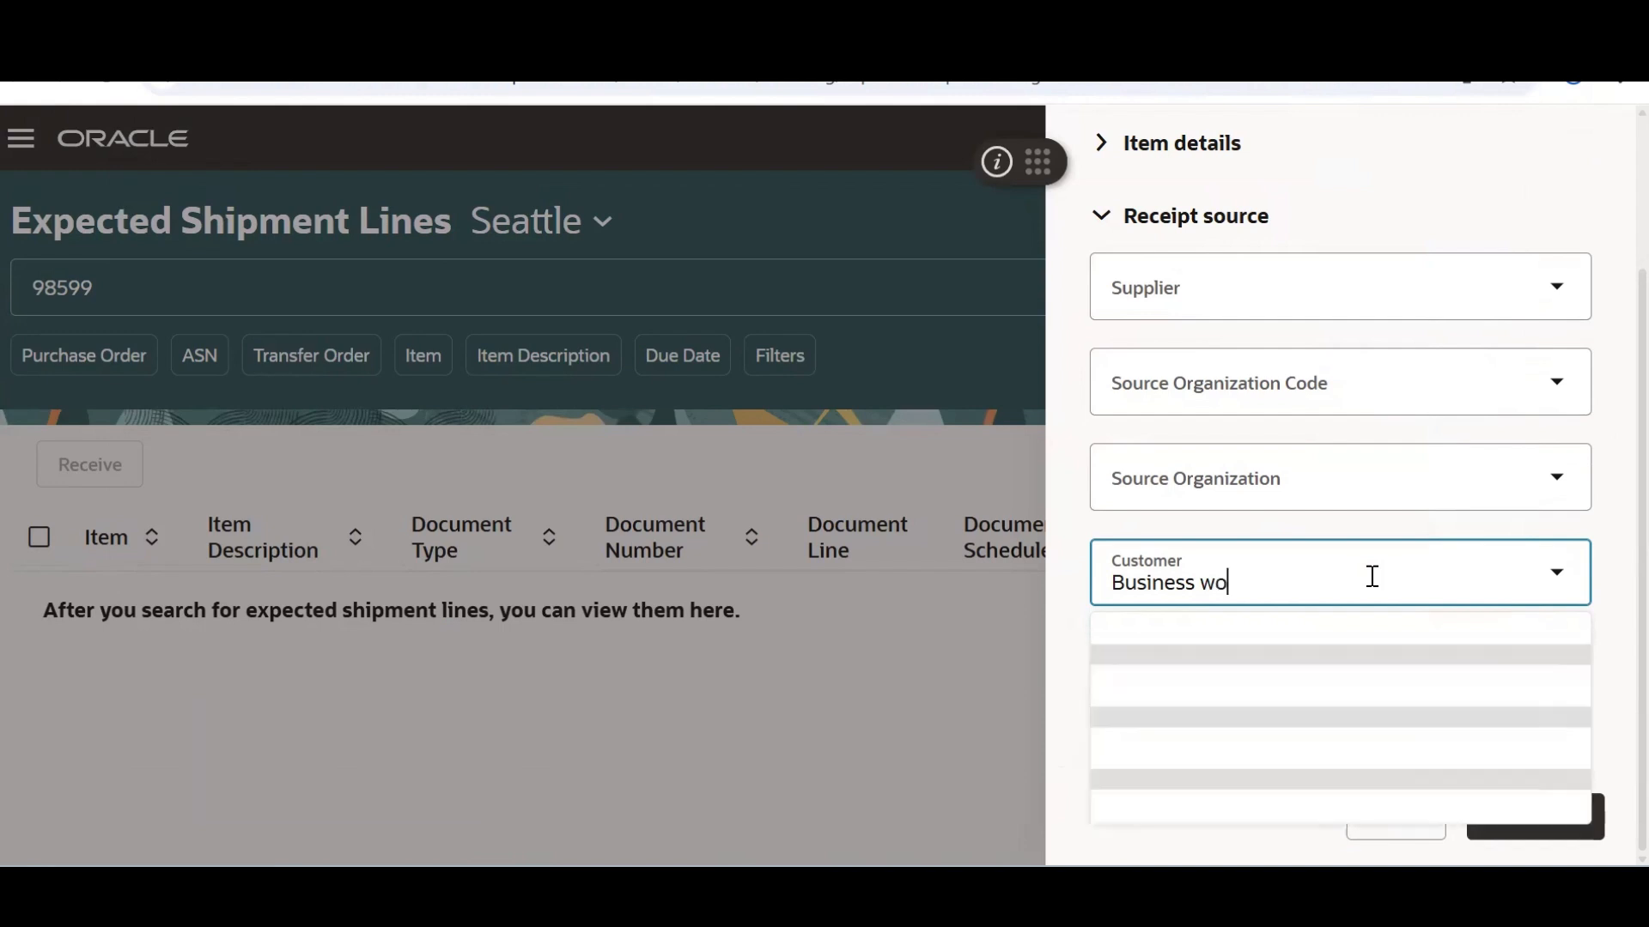
type("rld")
key("BackSpace")
key("BackSpace")
type("rld")
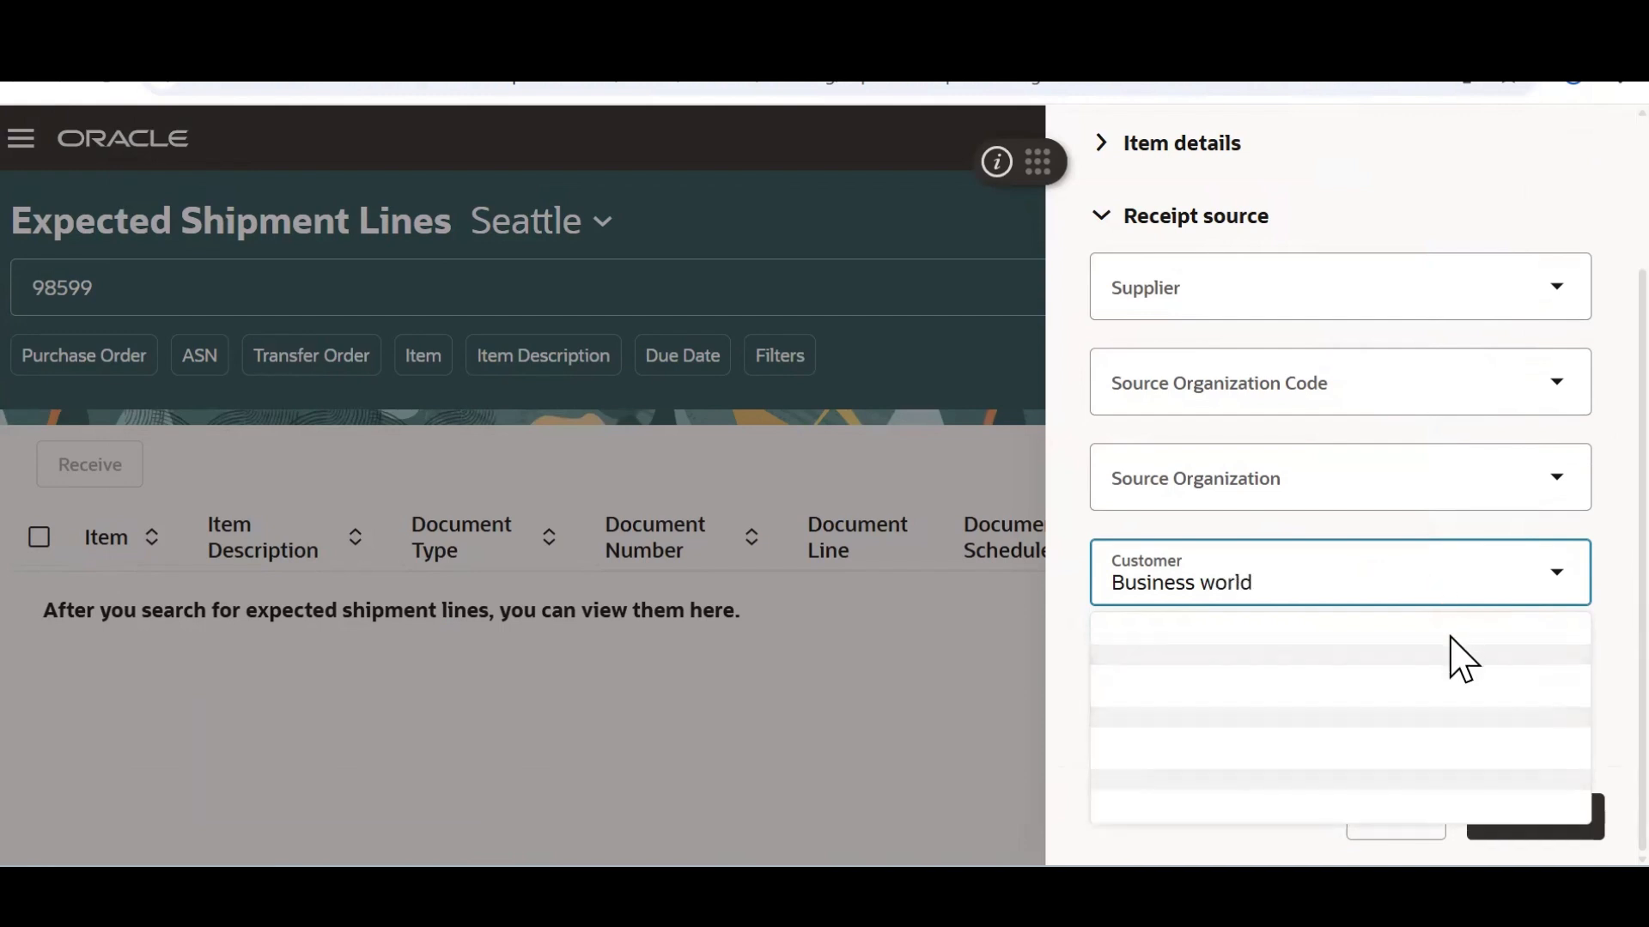
left_click(1355, 719)
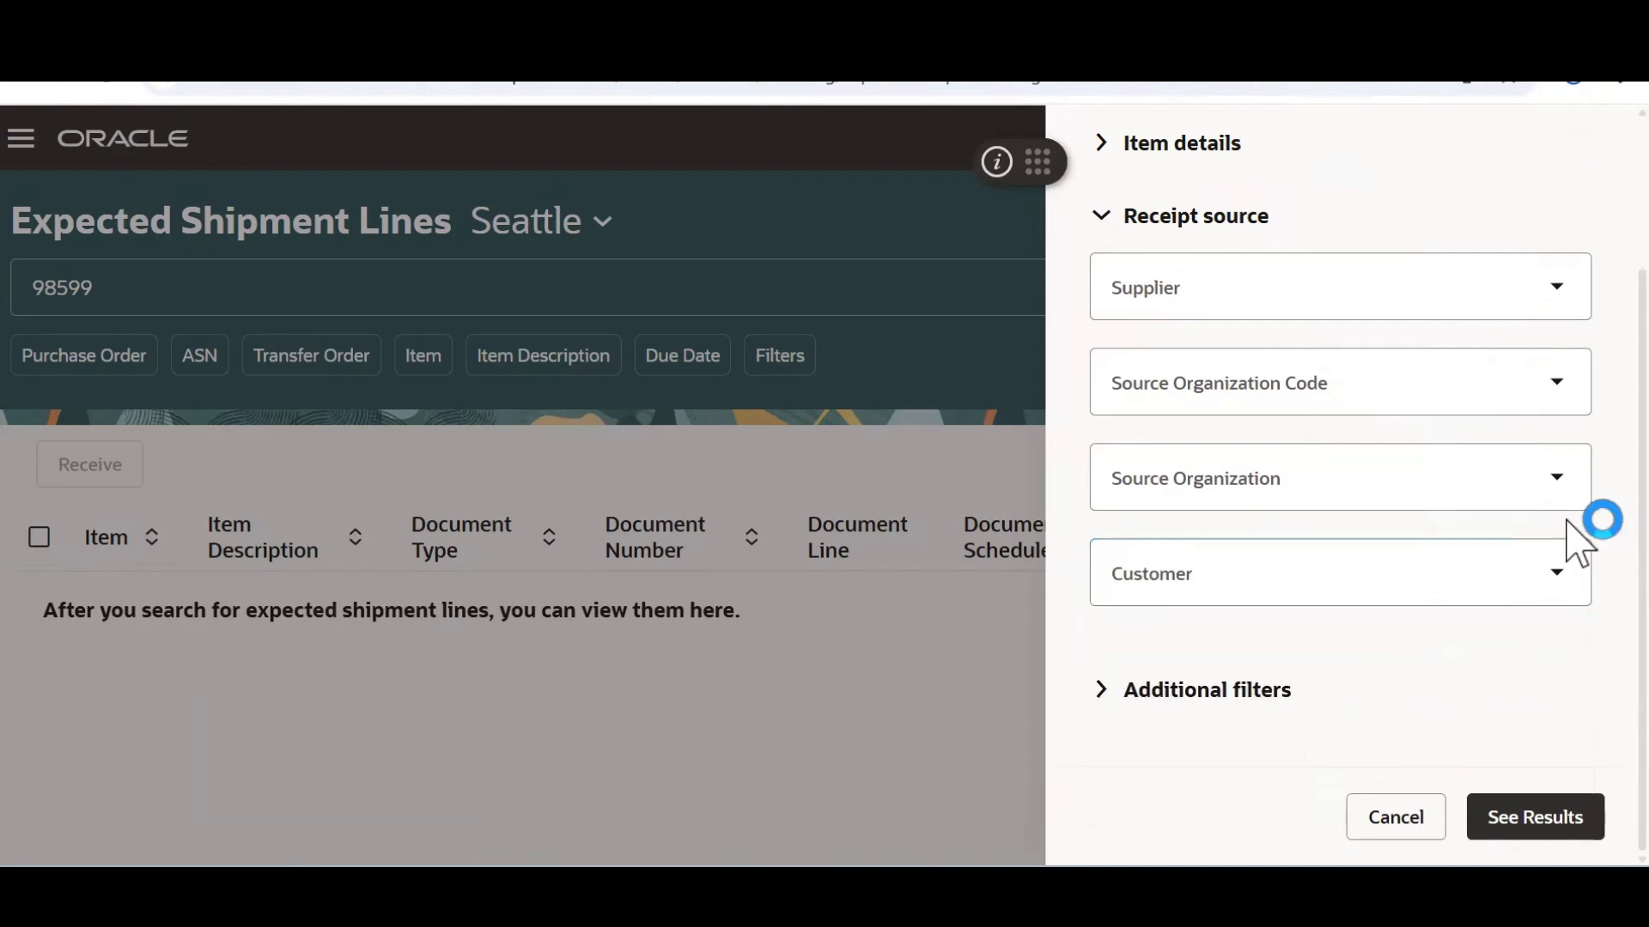
left_click(1108, 215)
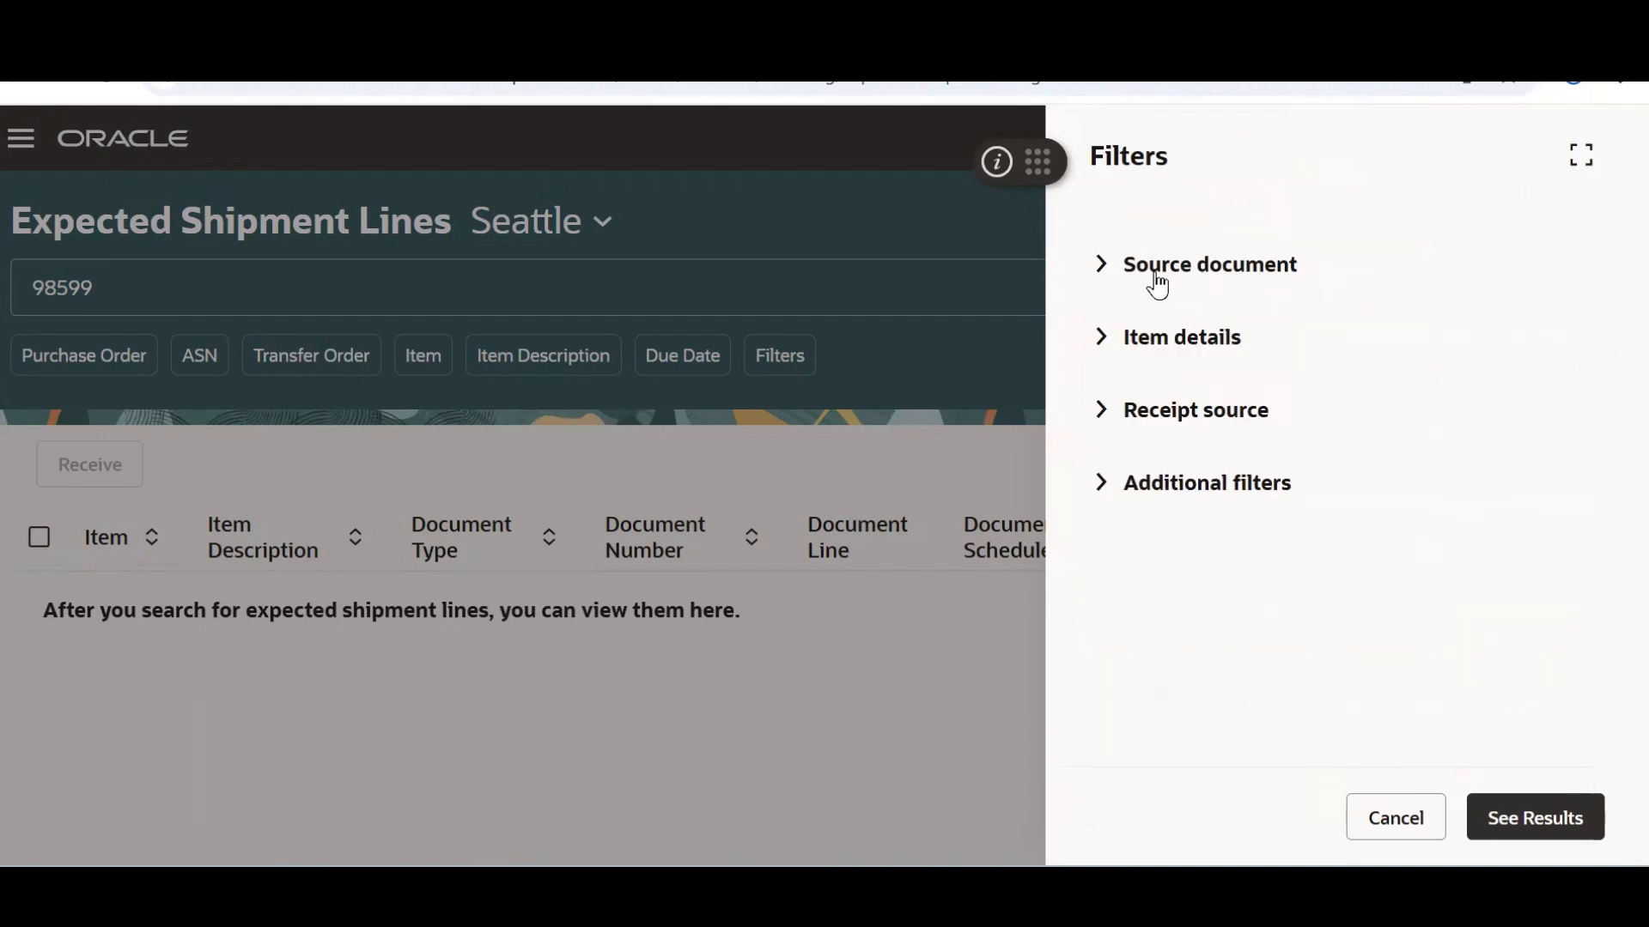
Try an RMA filter of 98599 under Source Document, find no match, and close the filters
left_click(1114, 265)
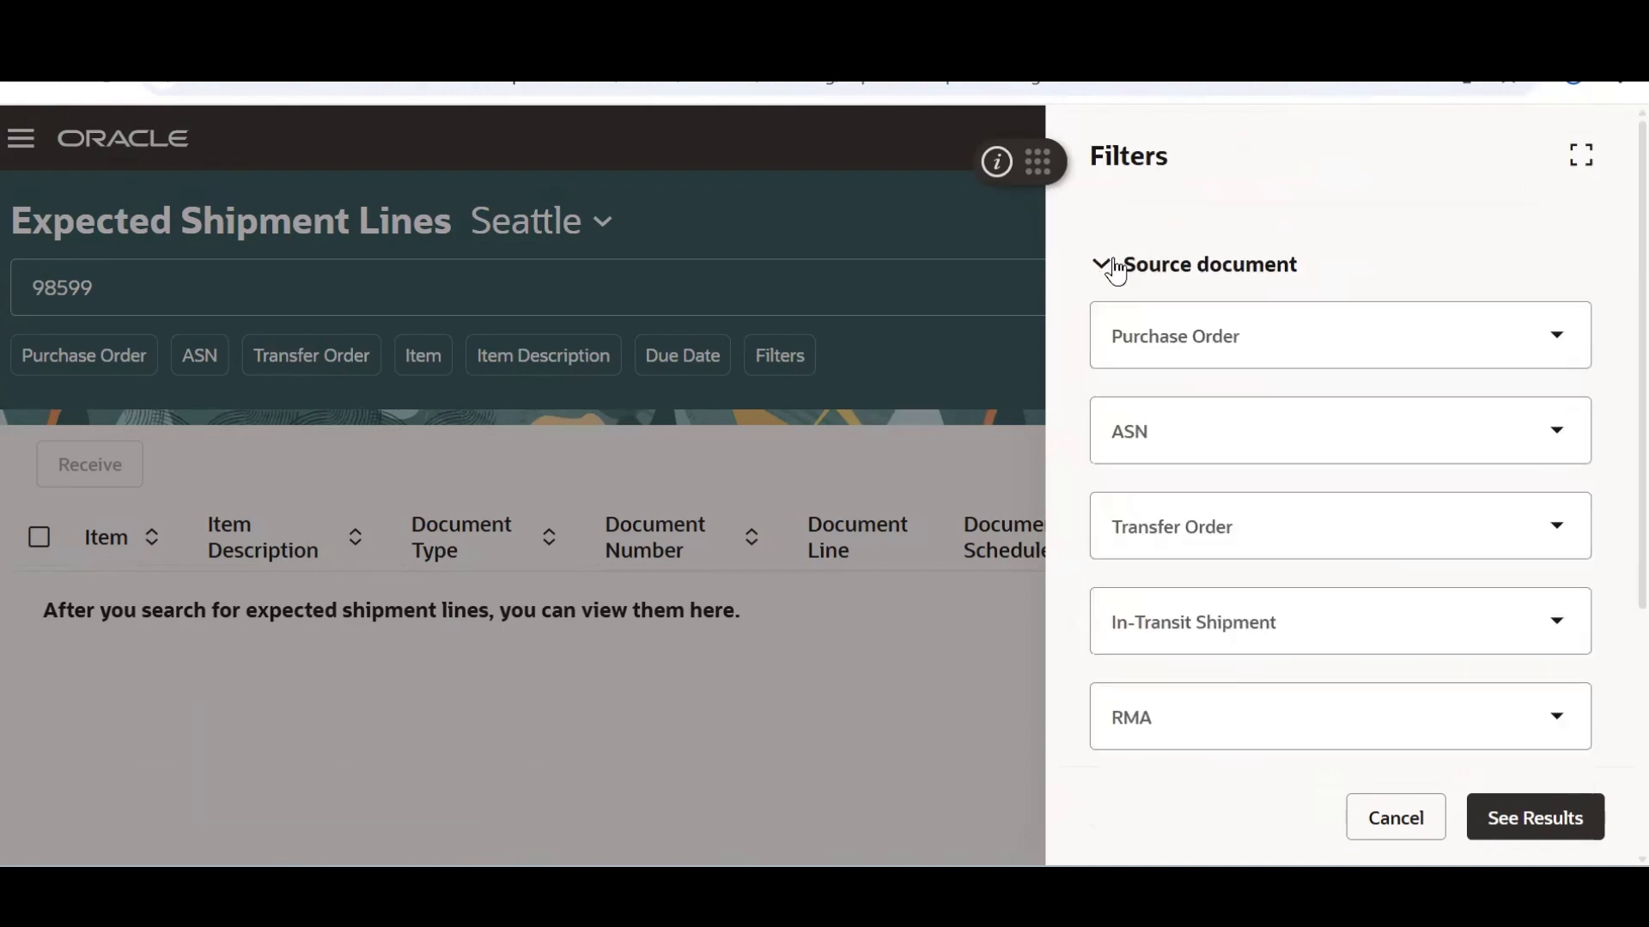
left_click(1236, 730)
scroll(1568, 515, "down", 3)
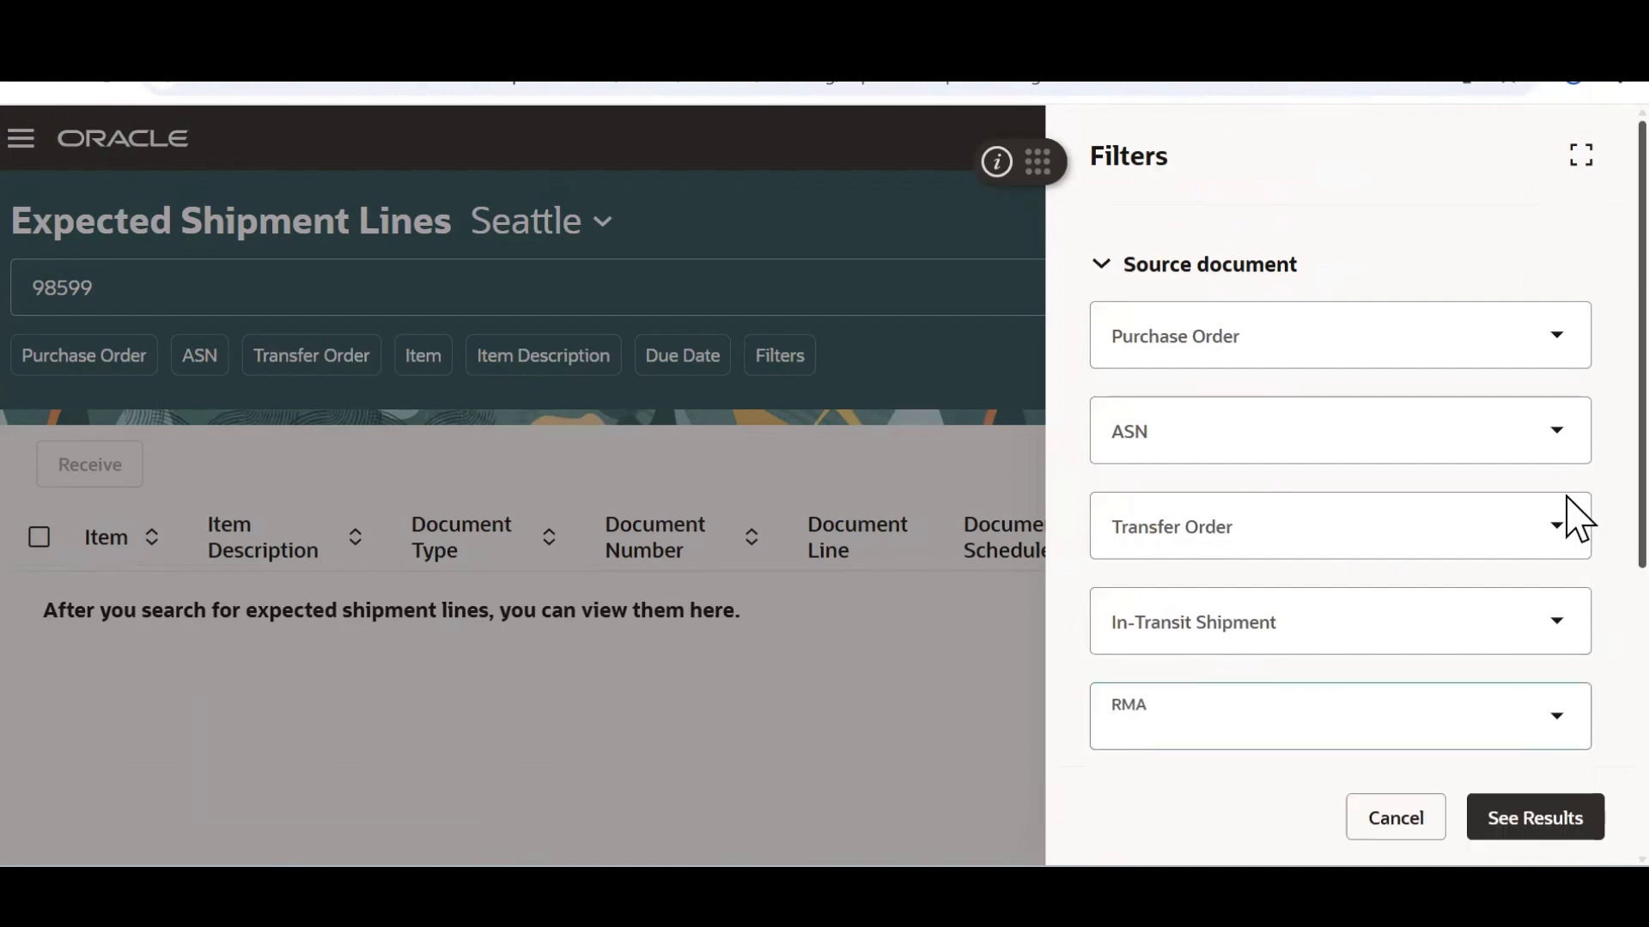
left_click(1557, 549)
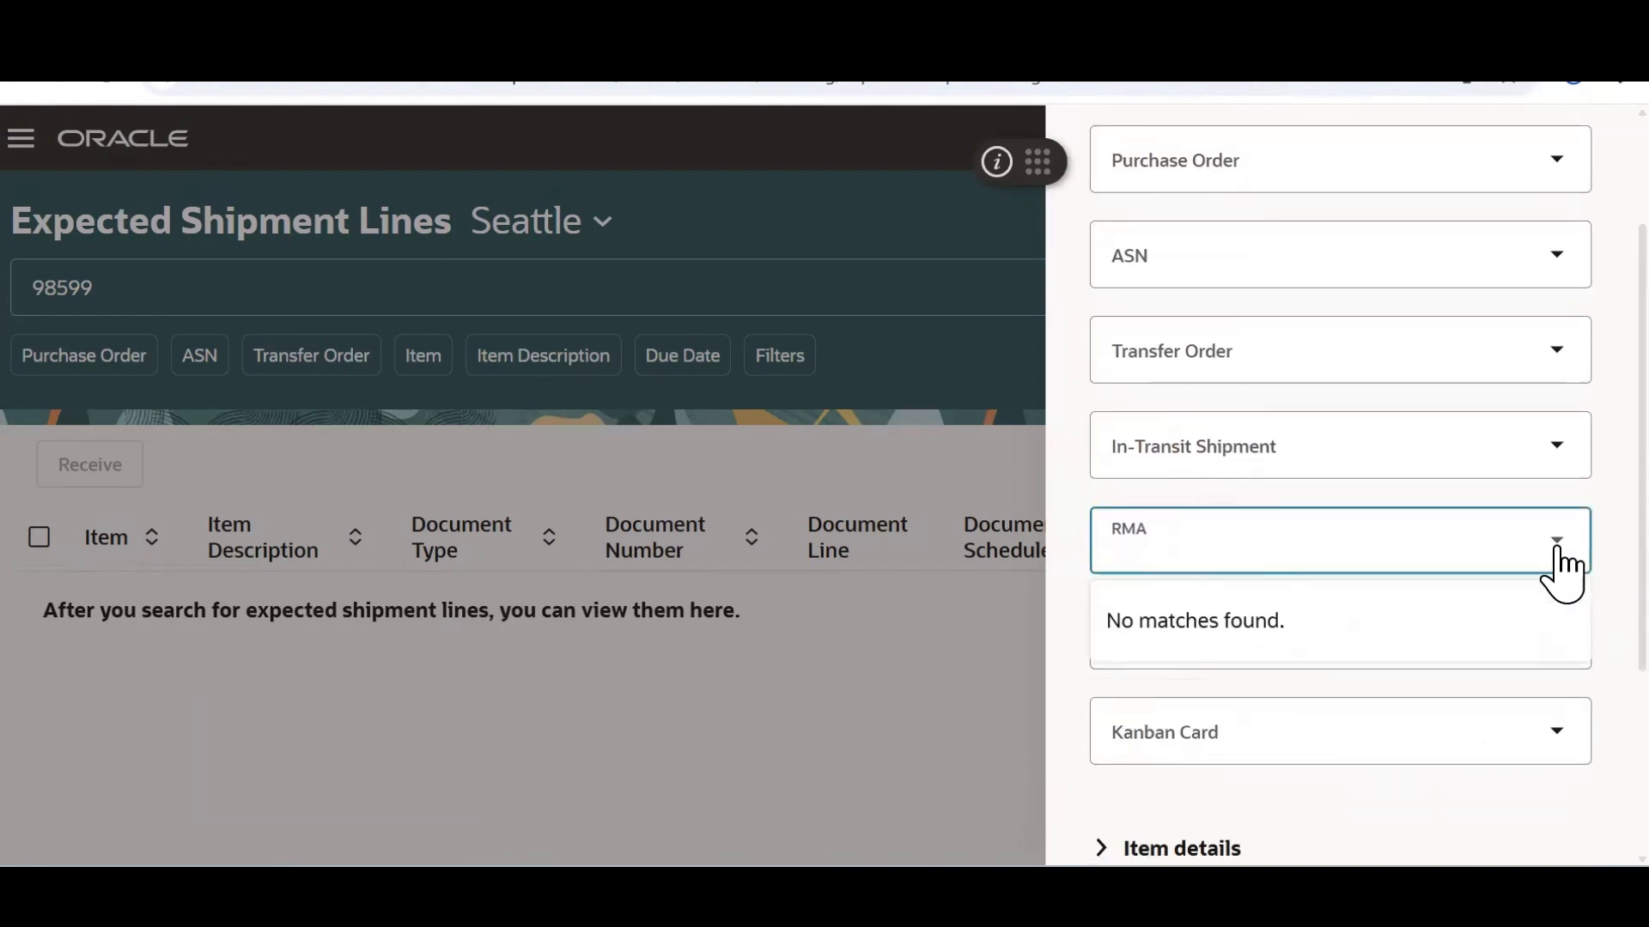
type("98599")
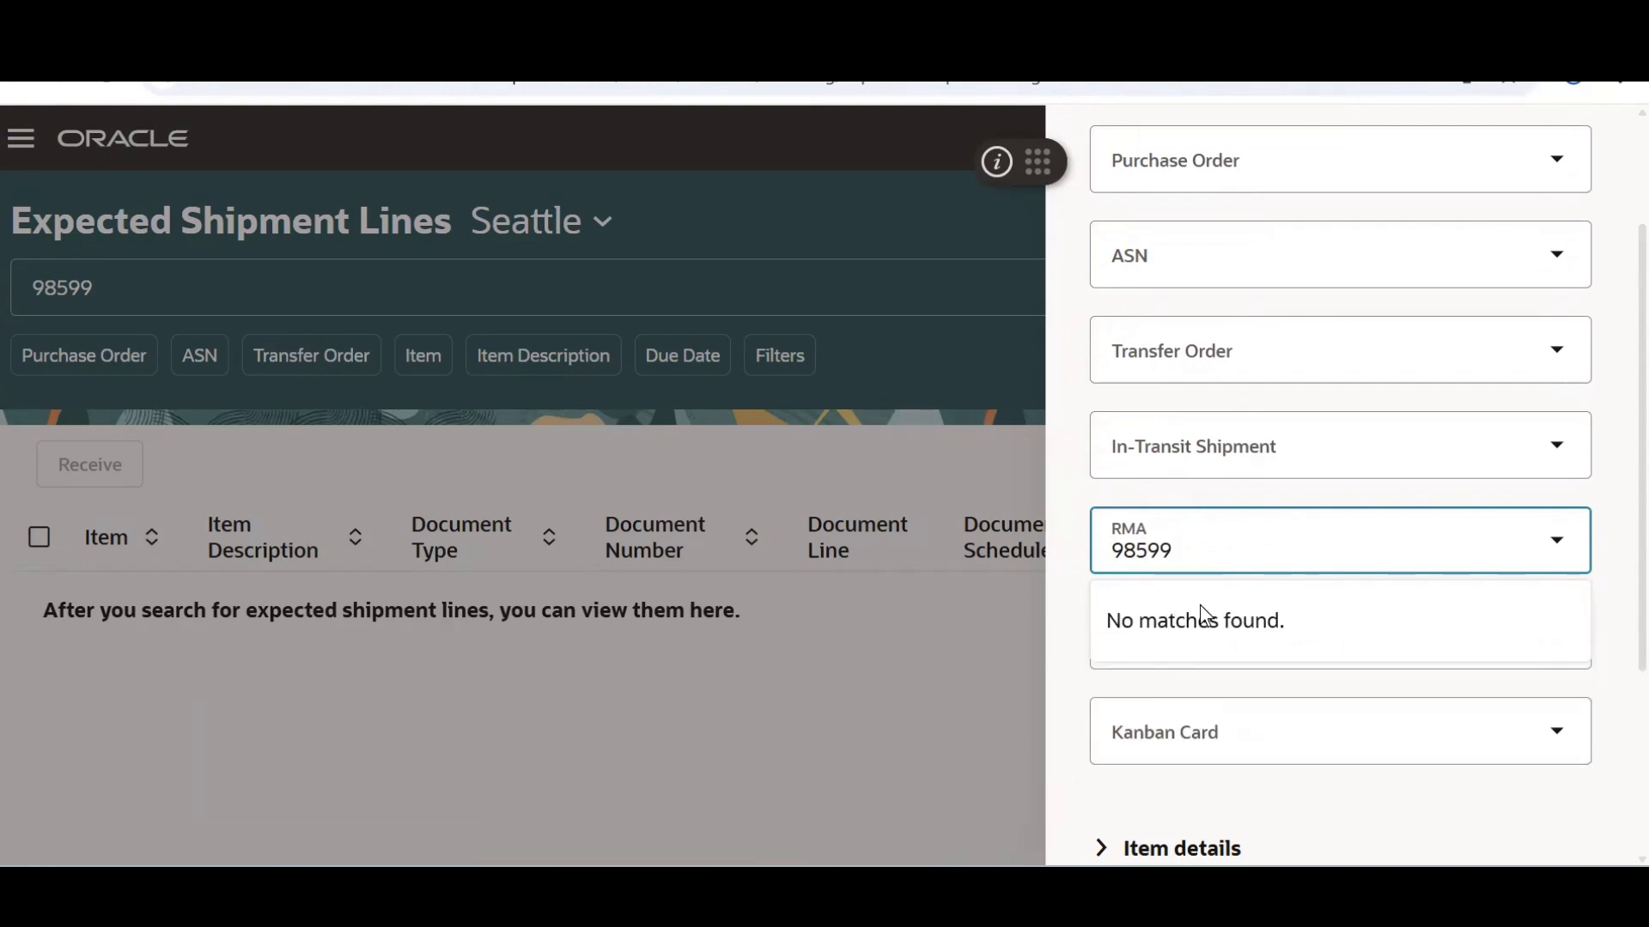
left_click(1566, 280)
scroll(1574, 232, "up", 2)
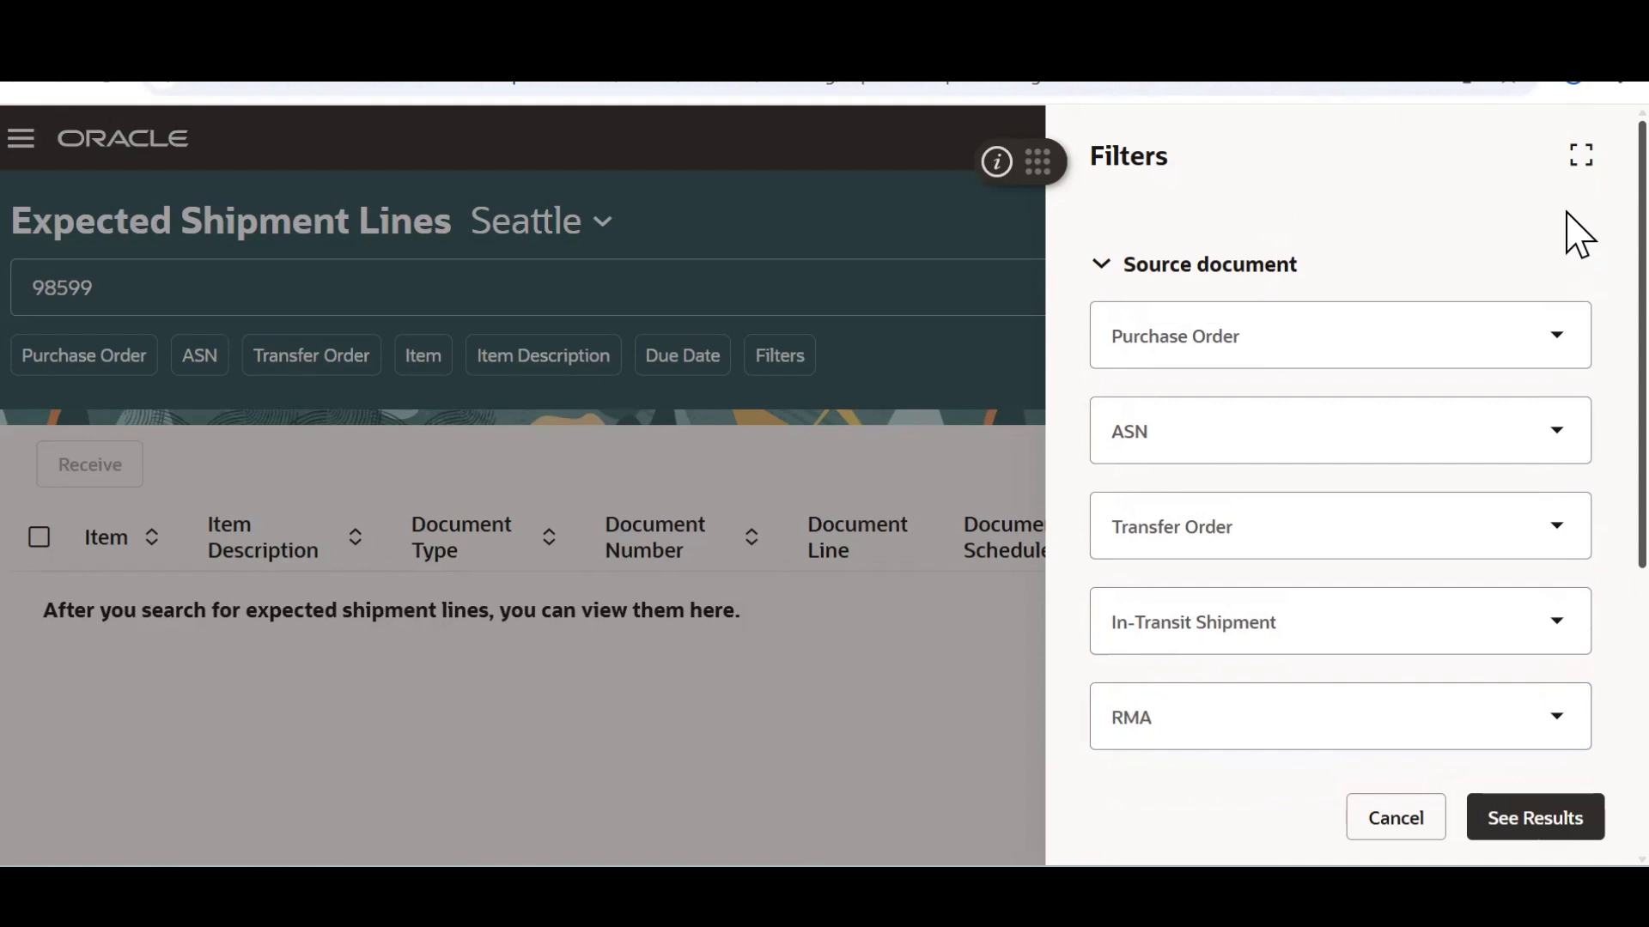
scroll(1575, 453, "down", 4)
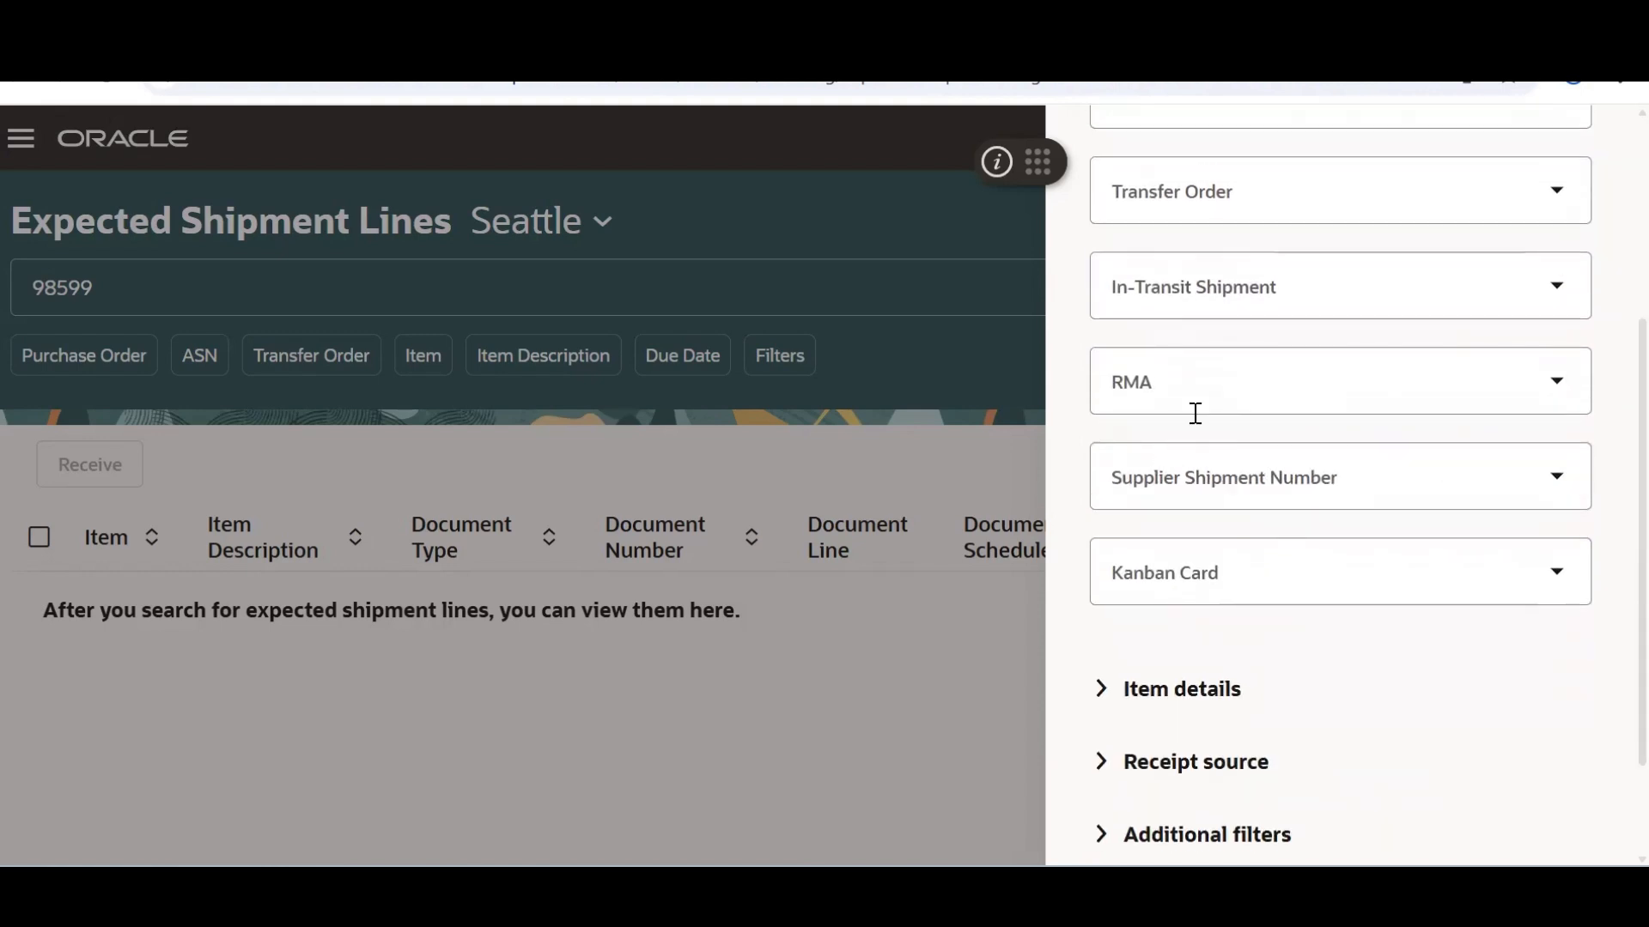
scroll(1574, 478, "down", 2)
scroll(1575, 610, "up", 1)
scroll(1546, 653, "down", 1)
left_click(1551, 837)
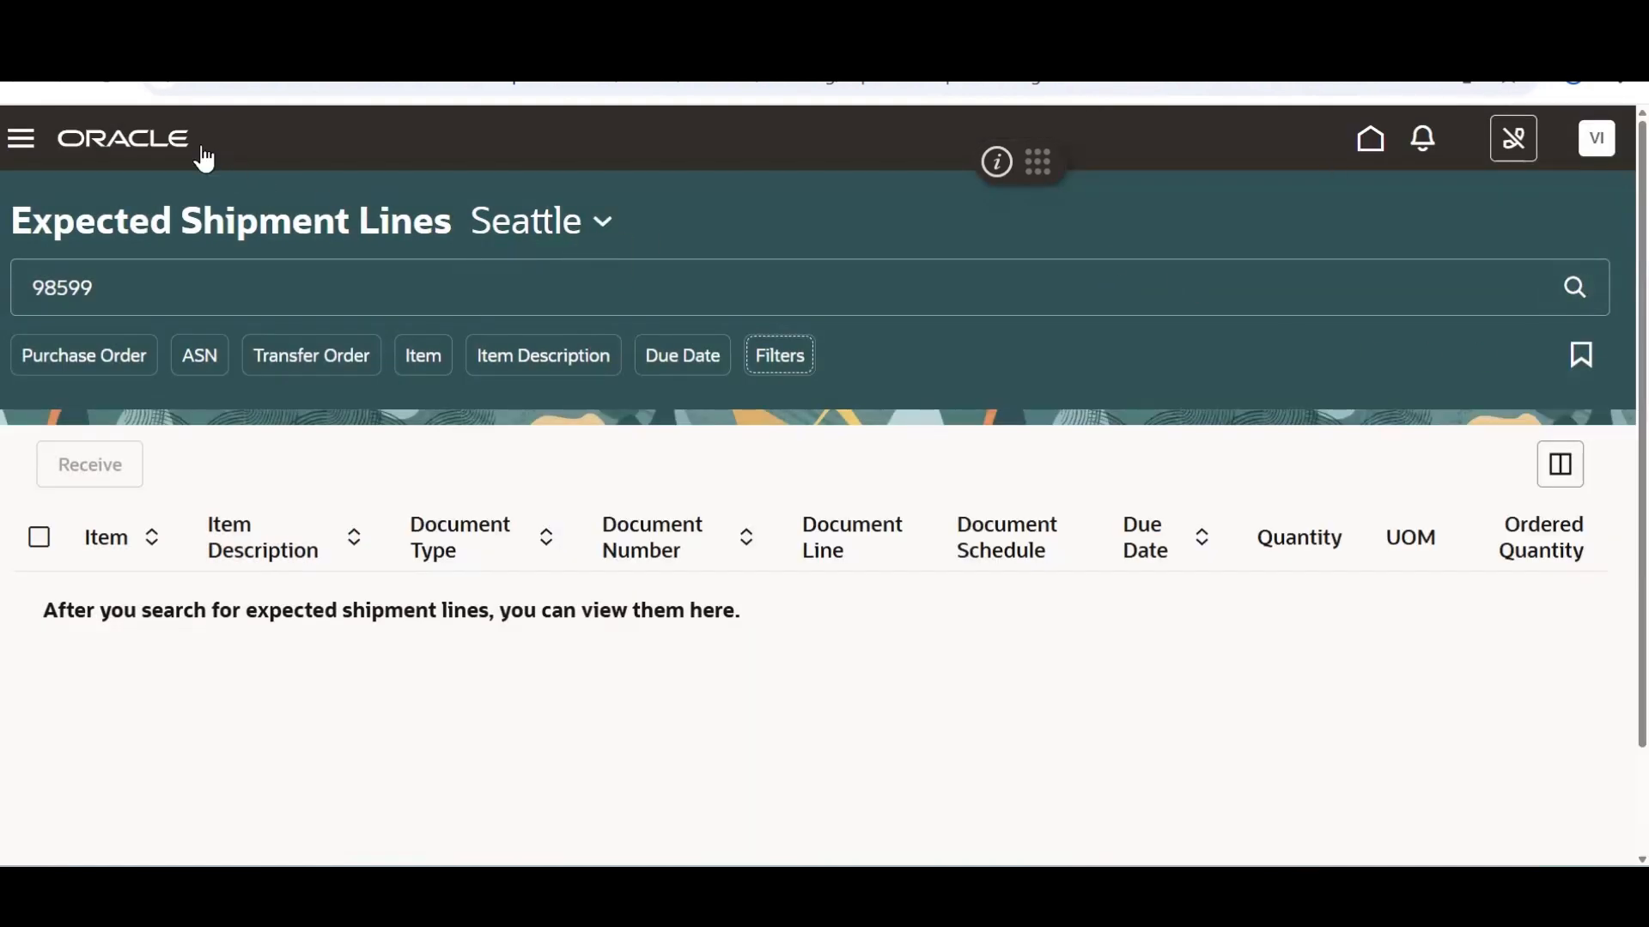
Return home and reopen Expected Shipment Lines from the Inventory Management work area
left_click(19, 142)
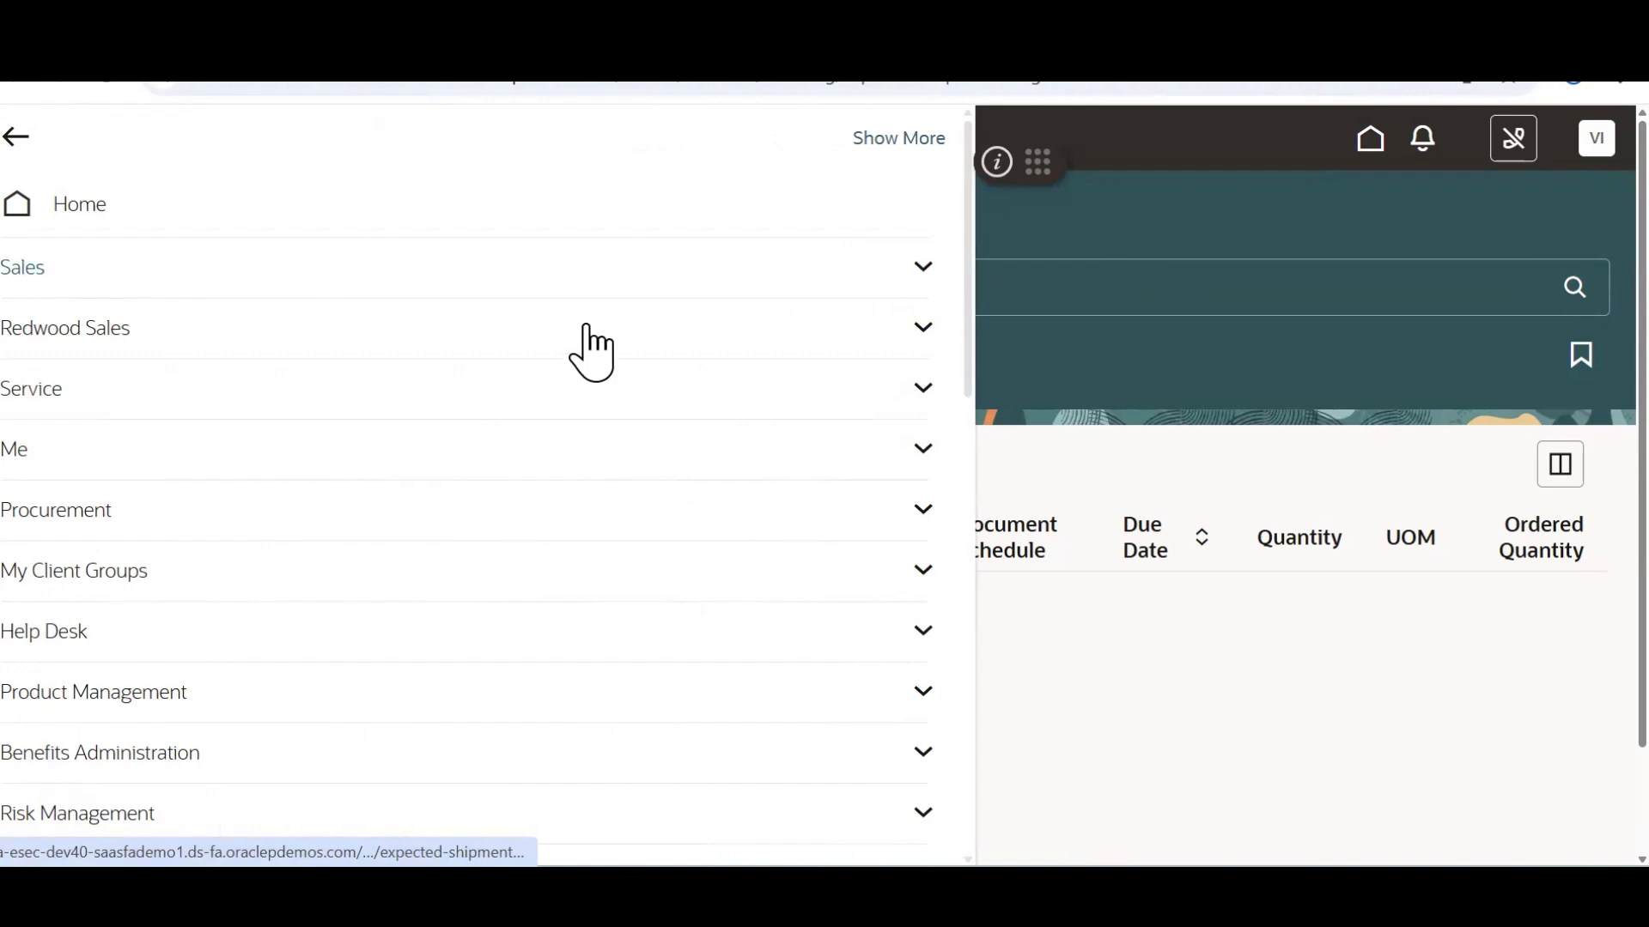
scroll(968, 456, "down", 7)
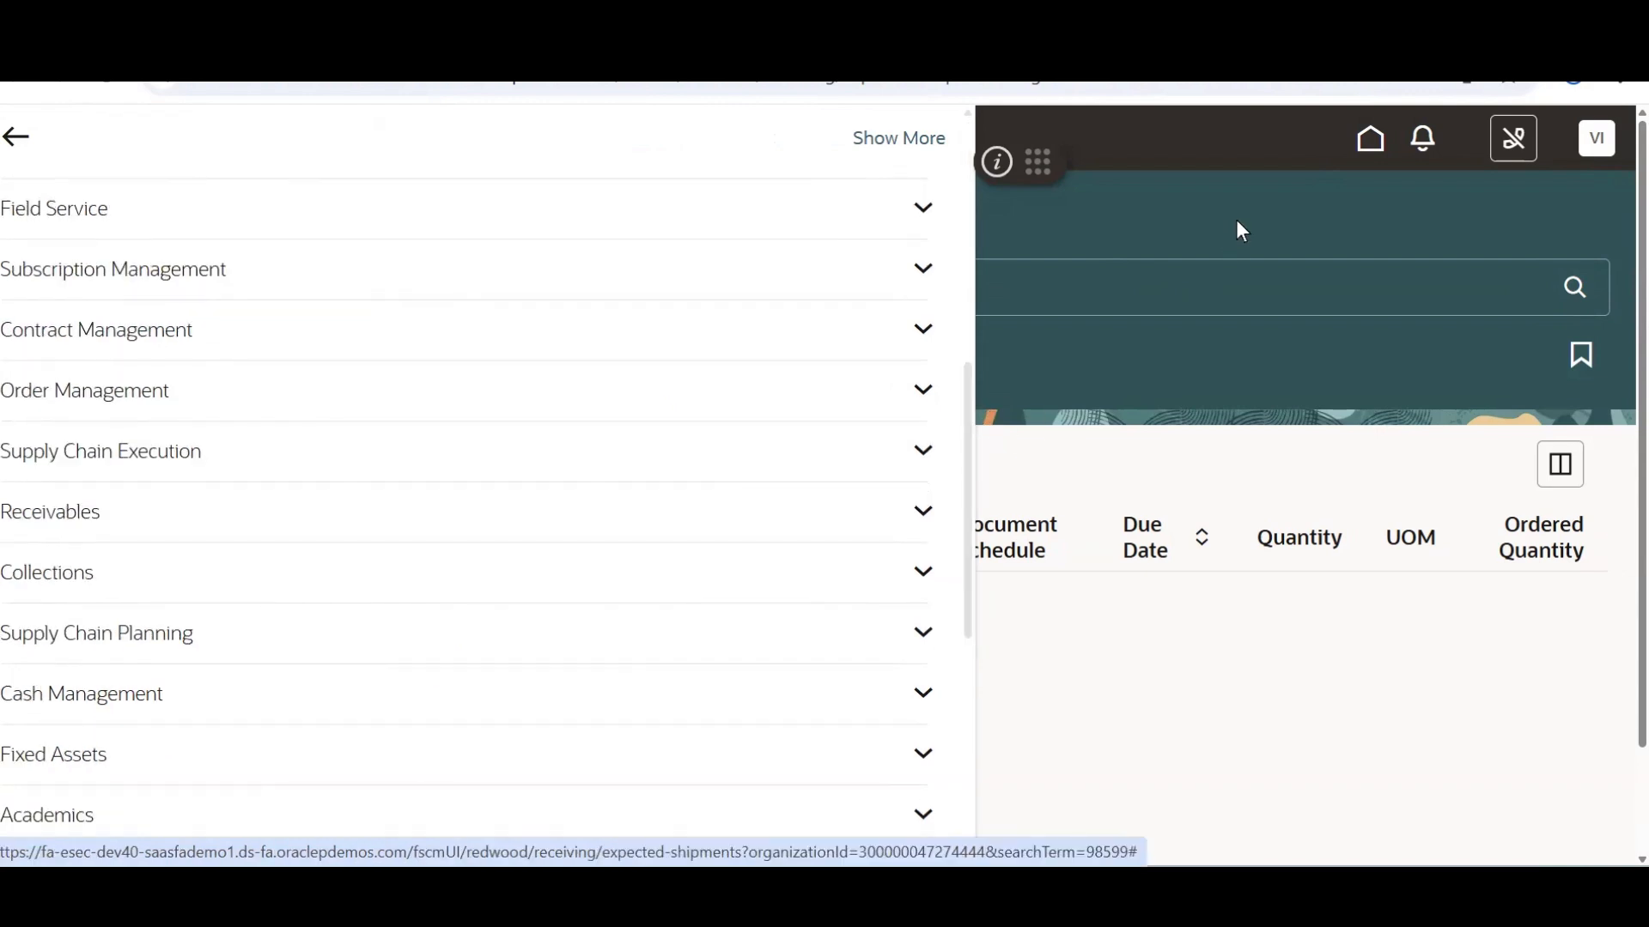
left_click(1357, 142)
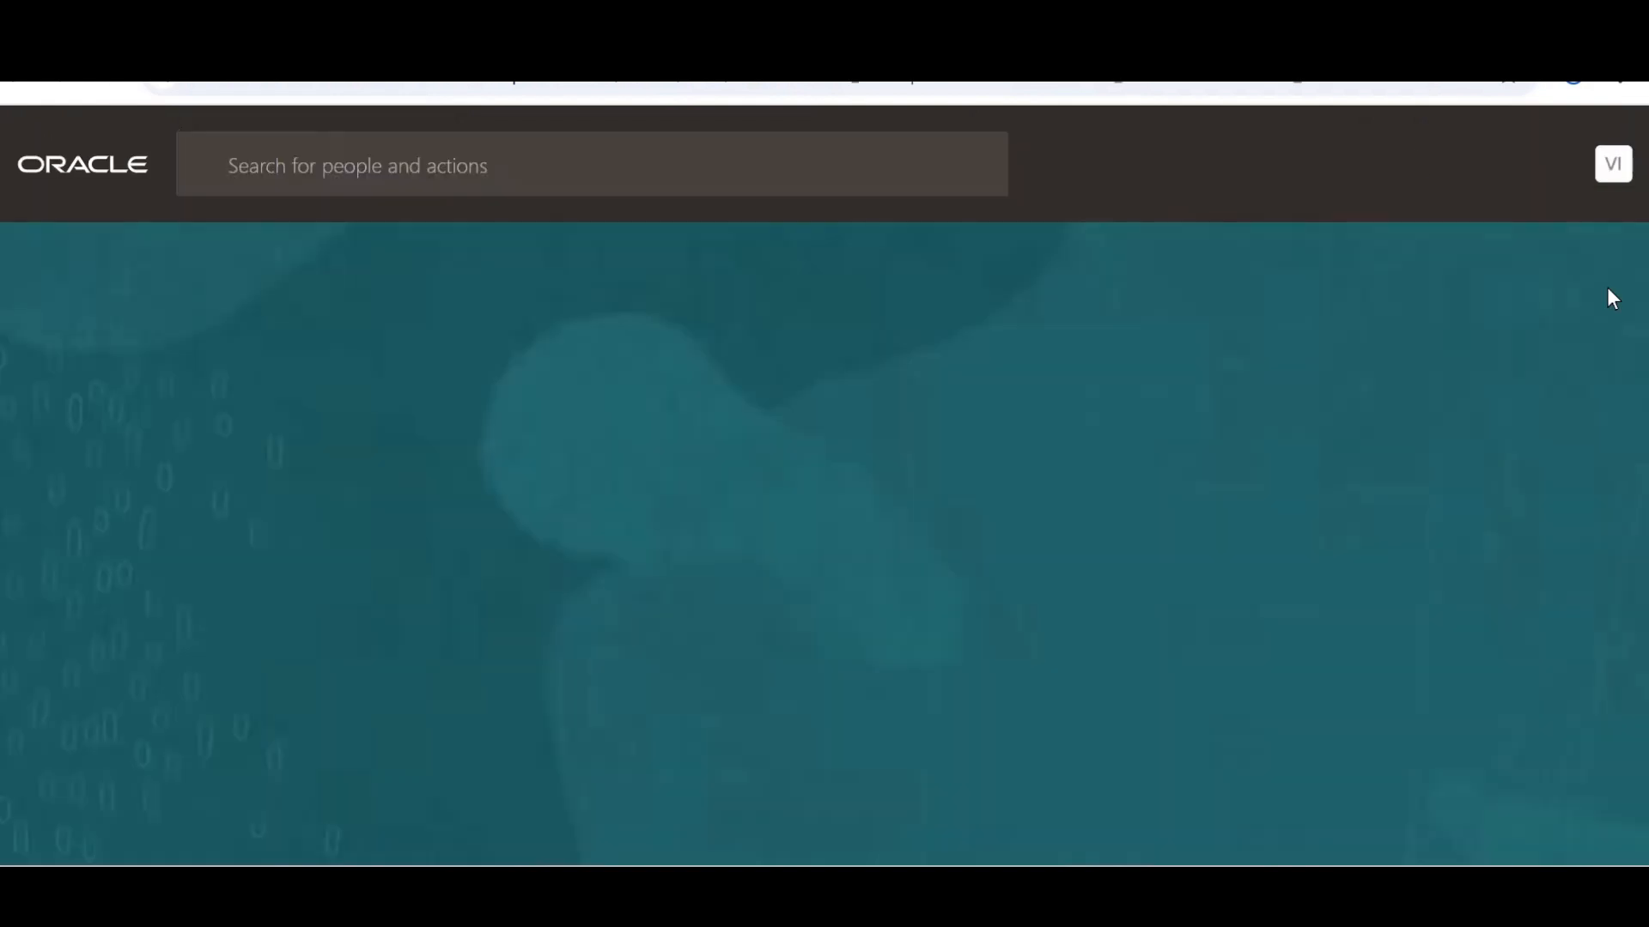
scroll(1568, 361, "down", 5)
left_click_drag(1566, 340, 1561, 329)
left_click(815, 504)
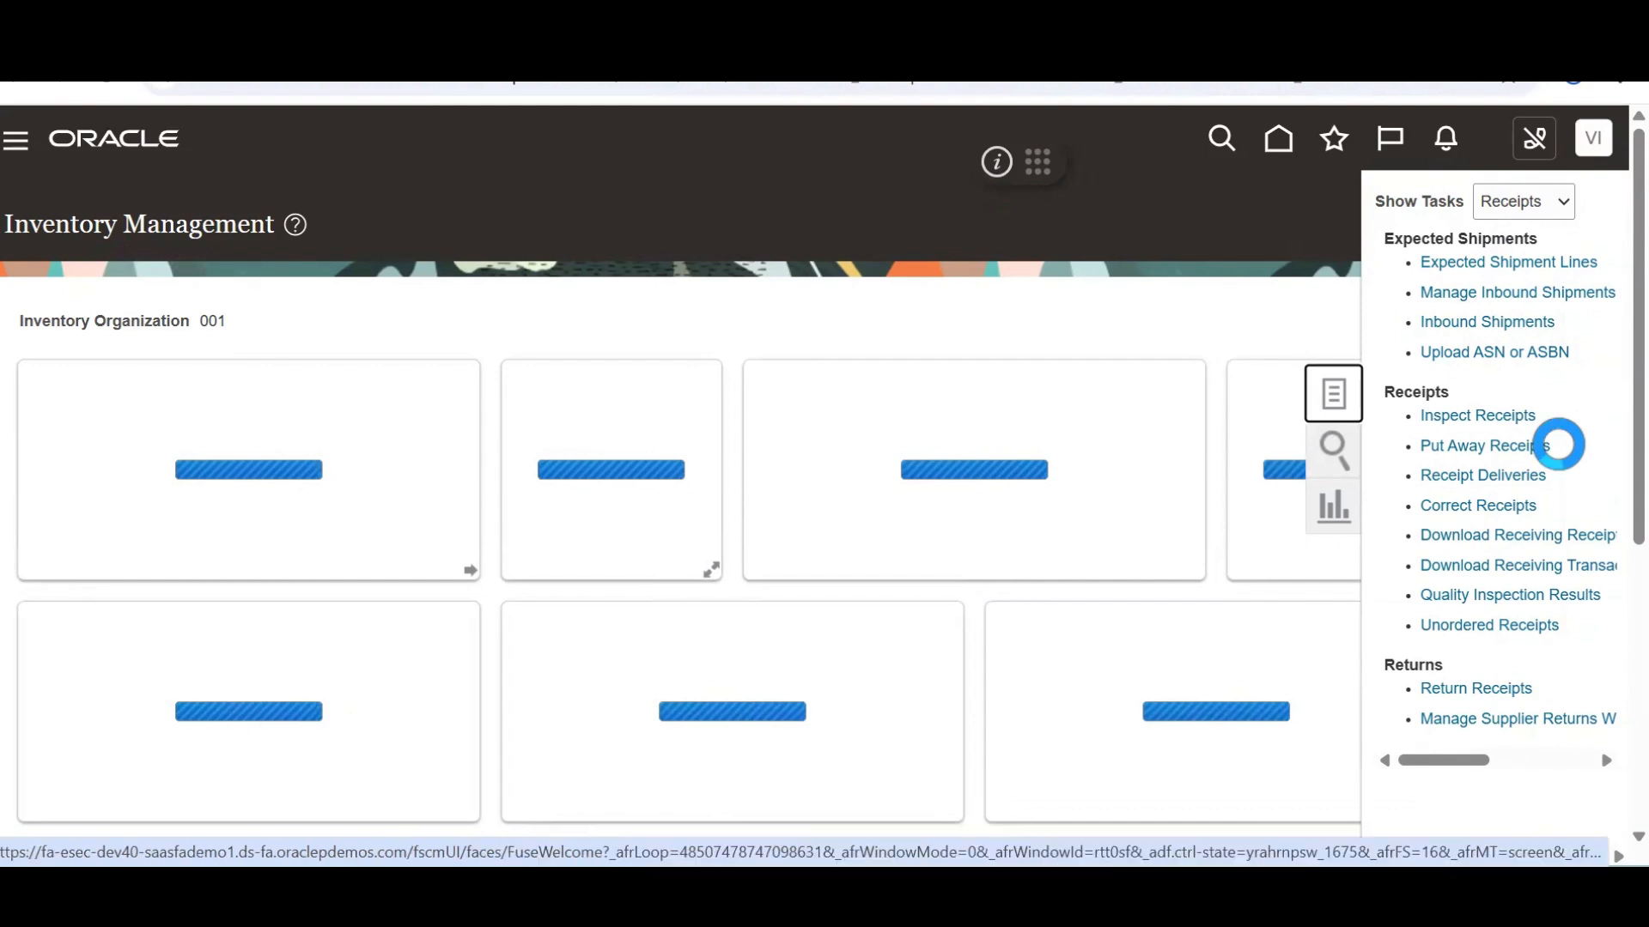
left_click(1513, 261)
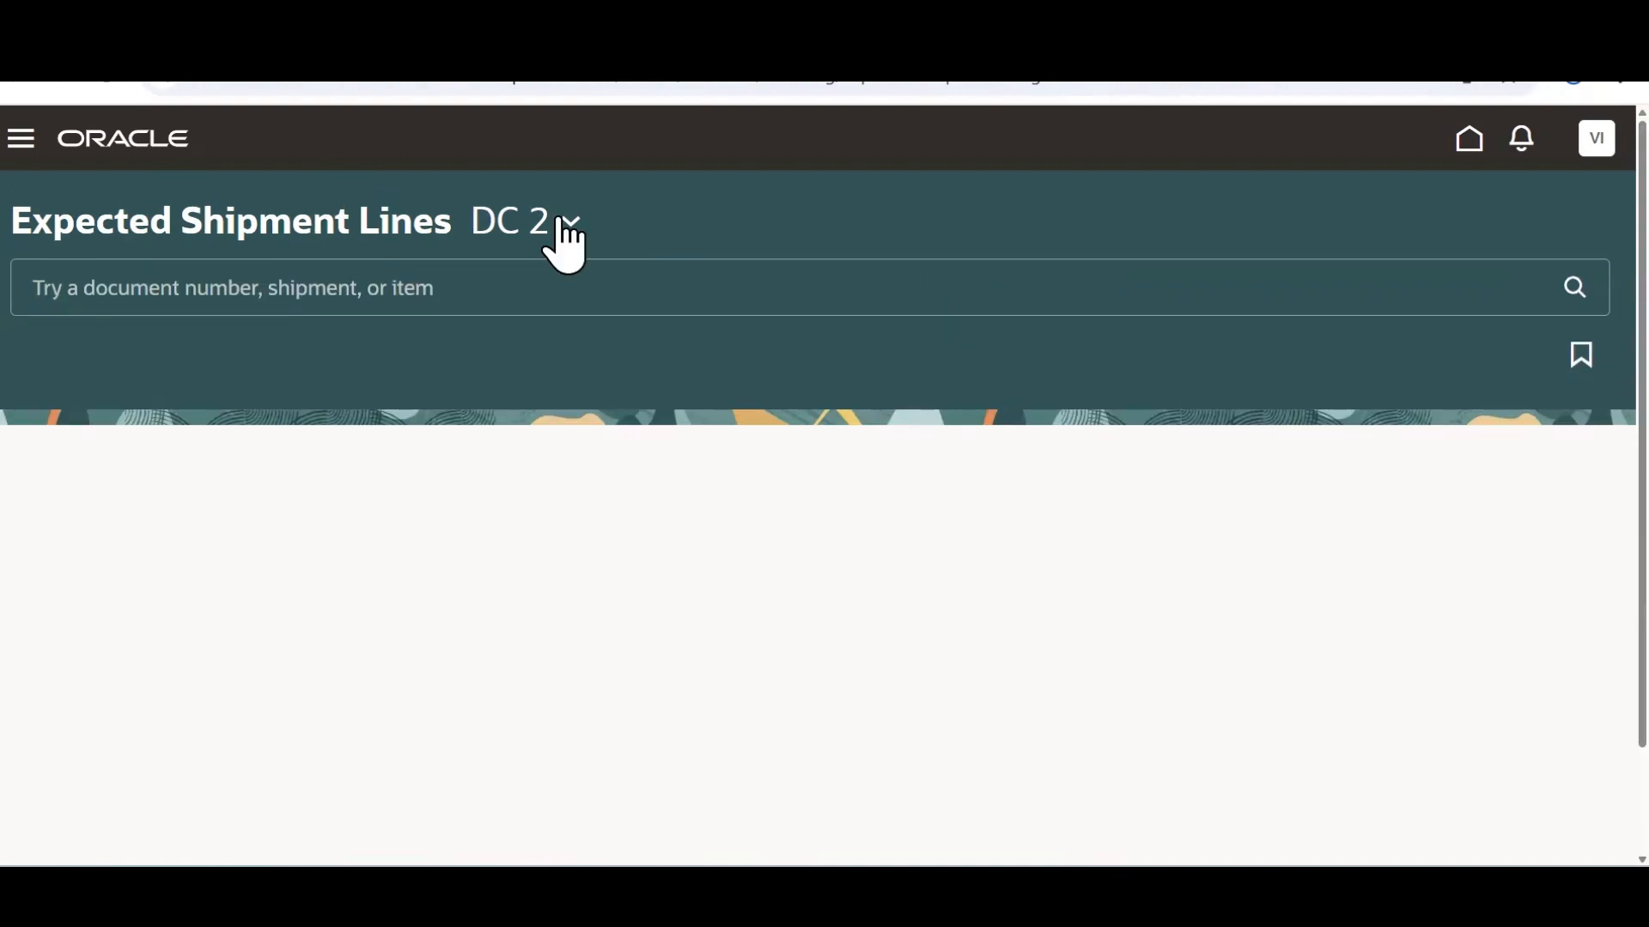
Switch to Seattle, drop the Due Date filter, and search for pasted item AS46334
left_click(567, 225)
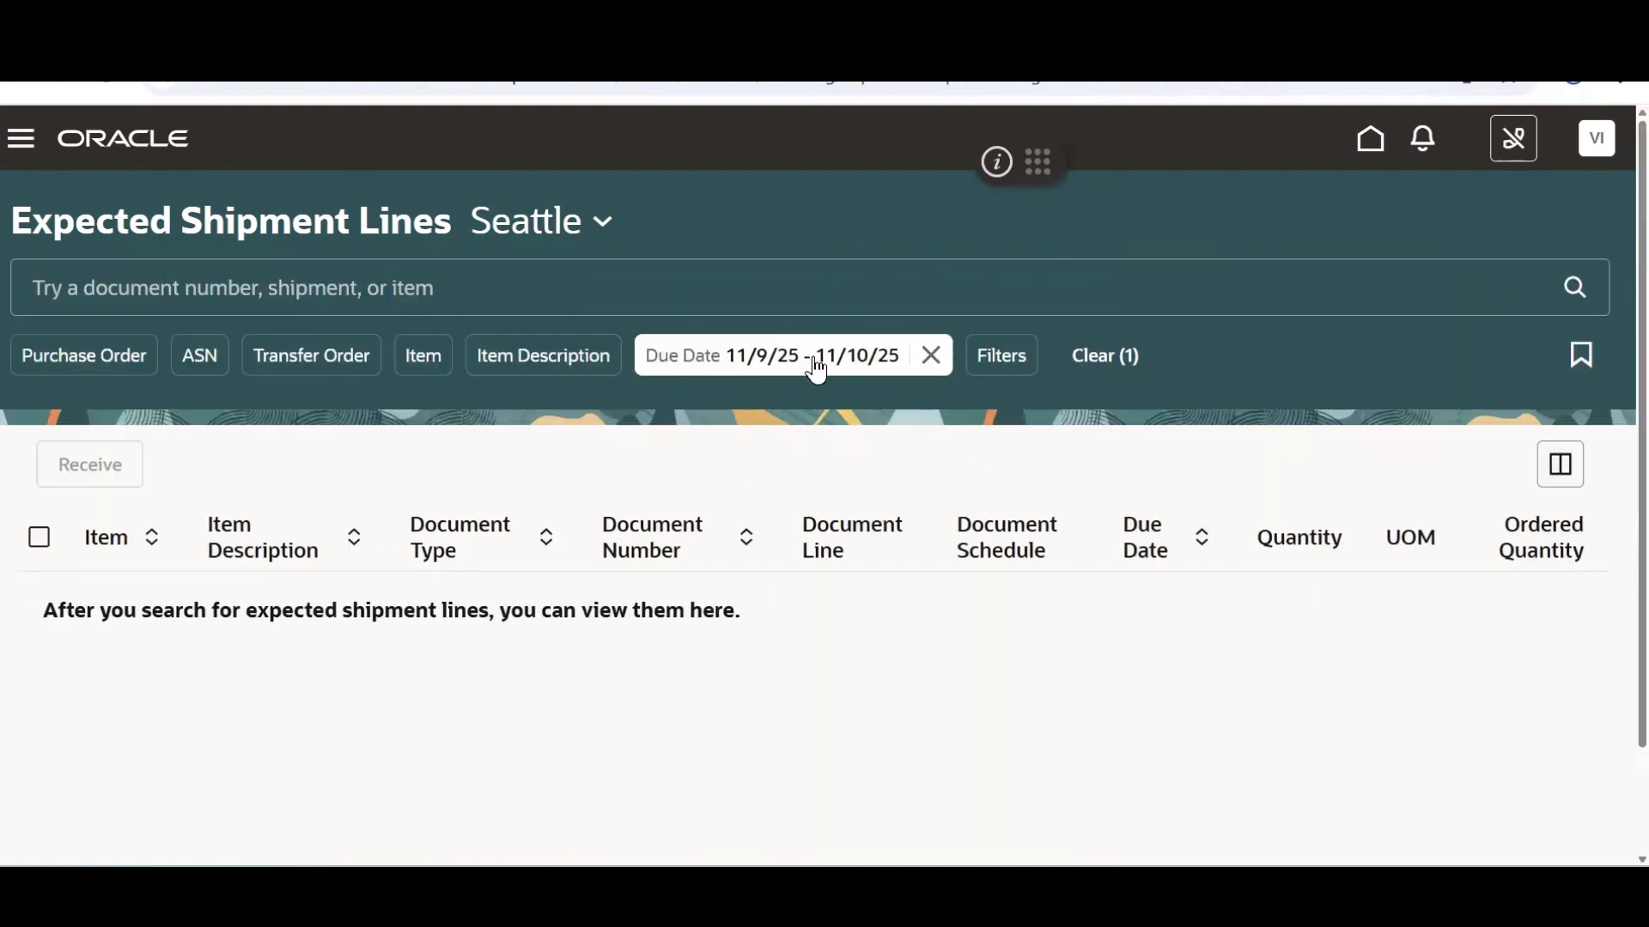
left_click(919, 357)
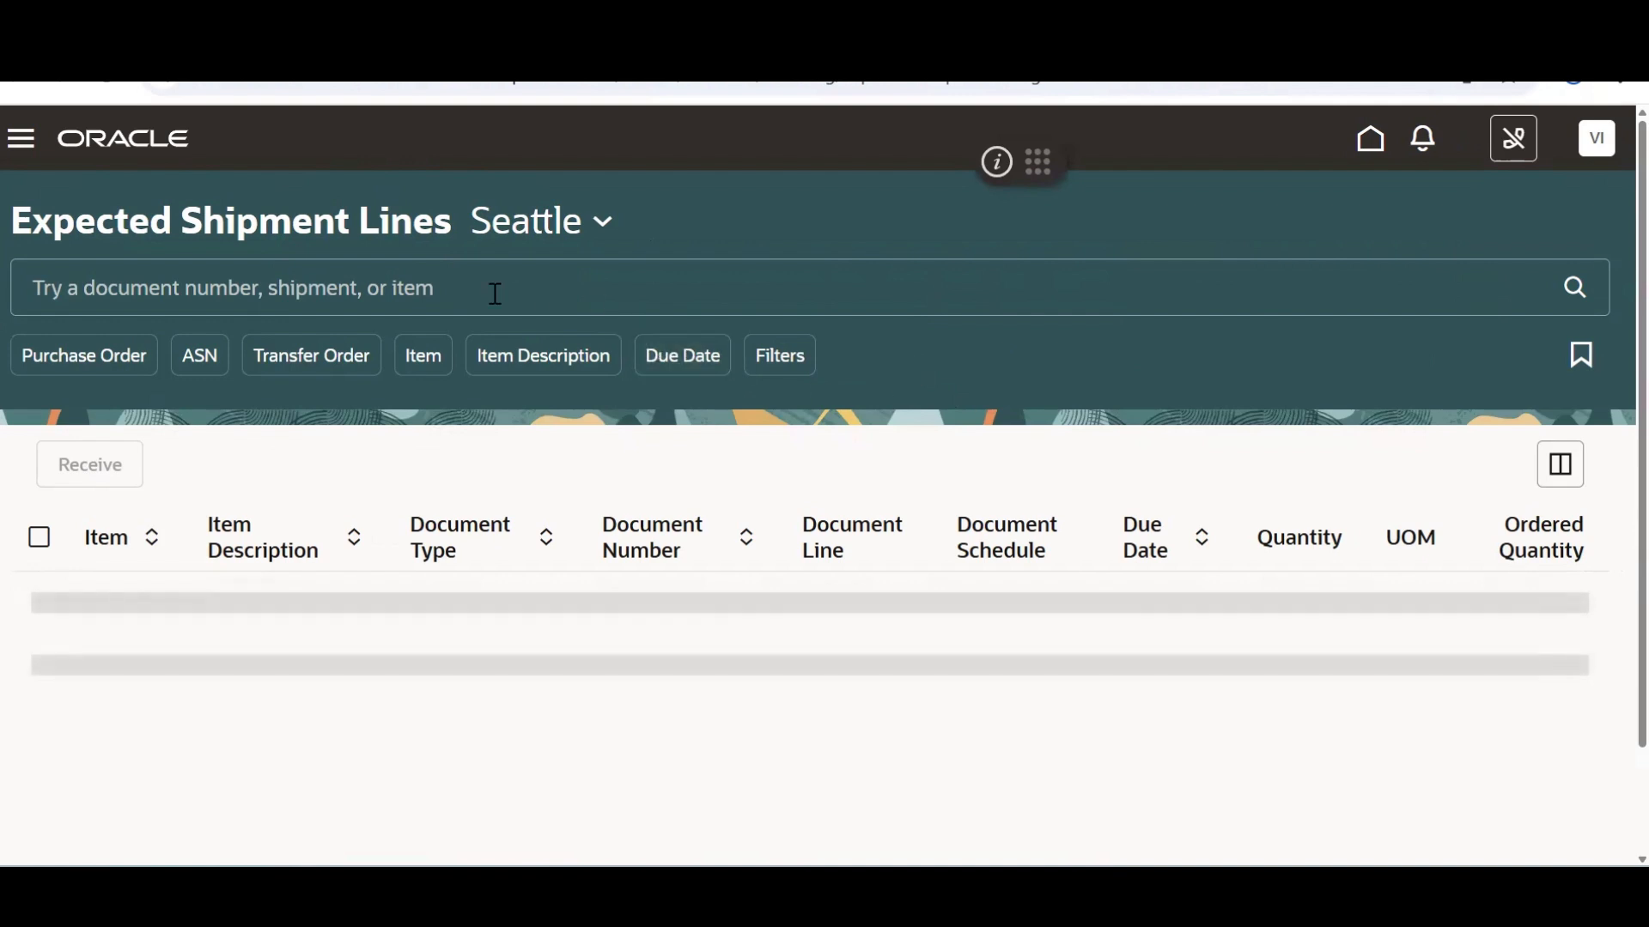
key("alt+Tab")
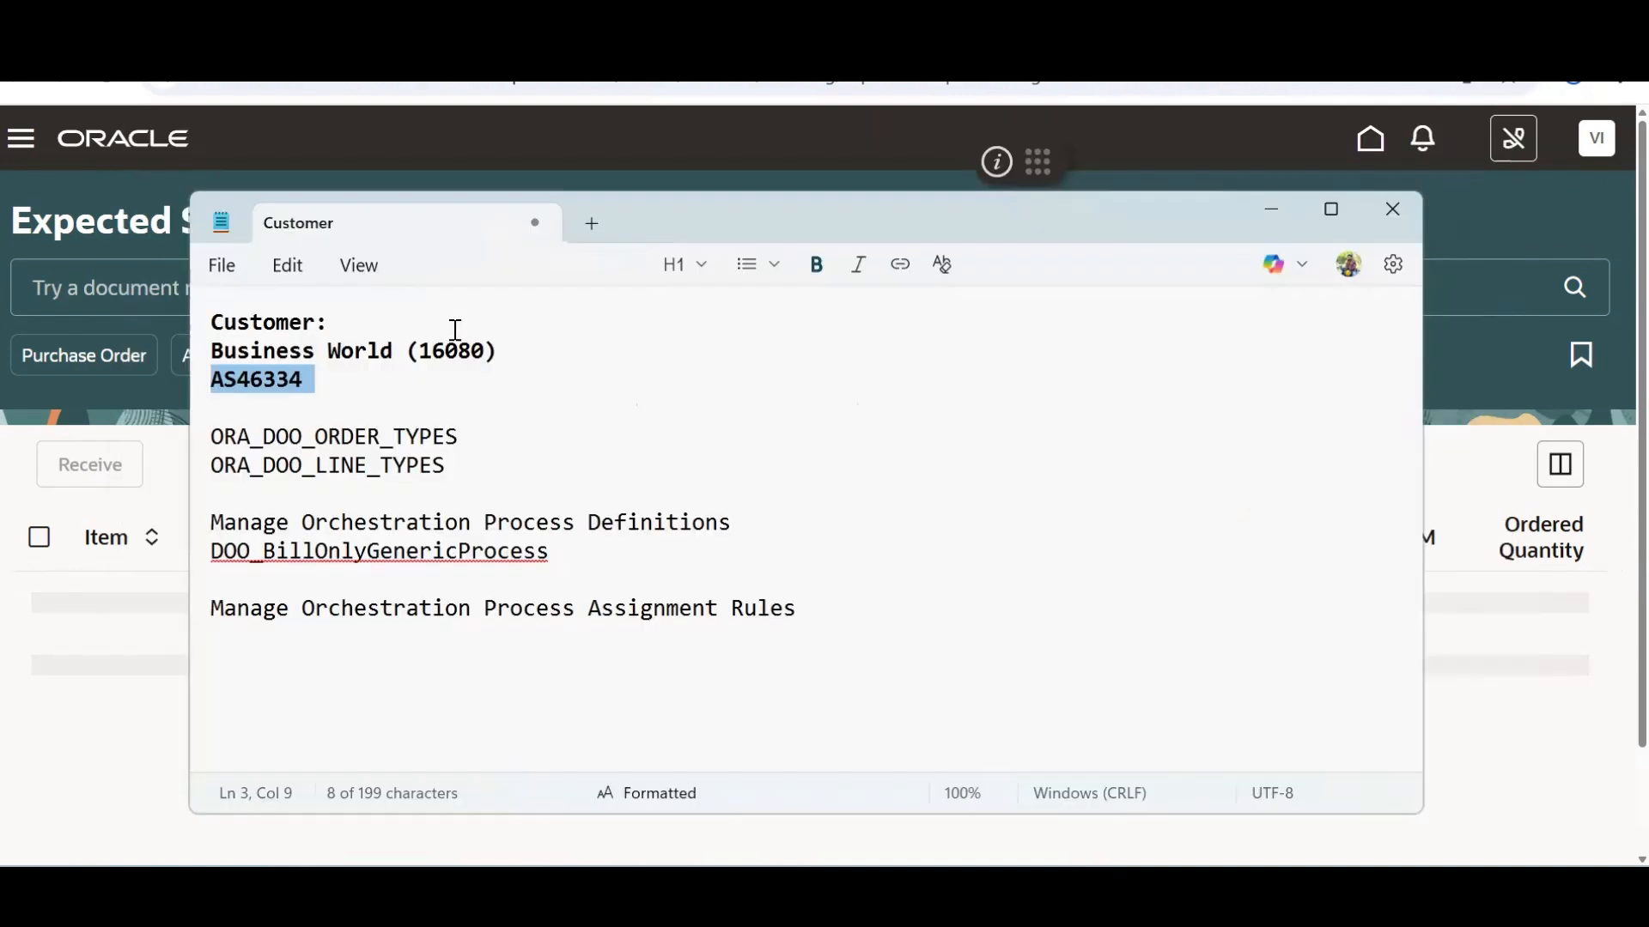
key("alt+Tab")
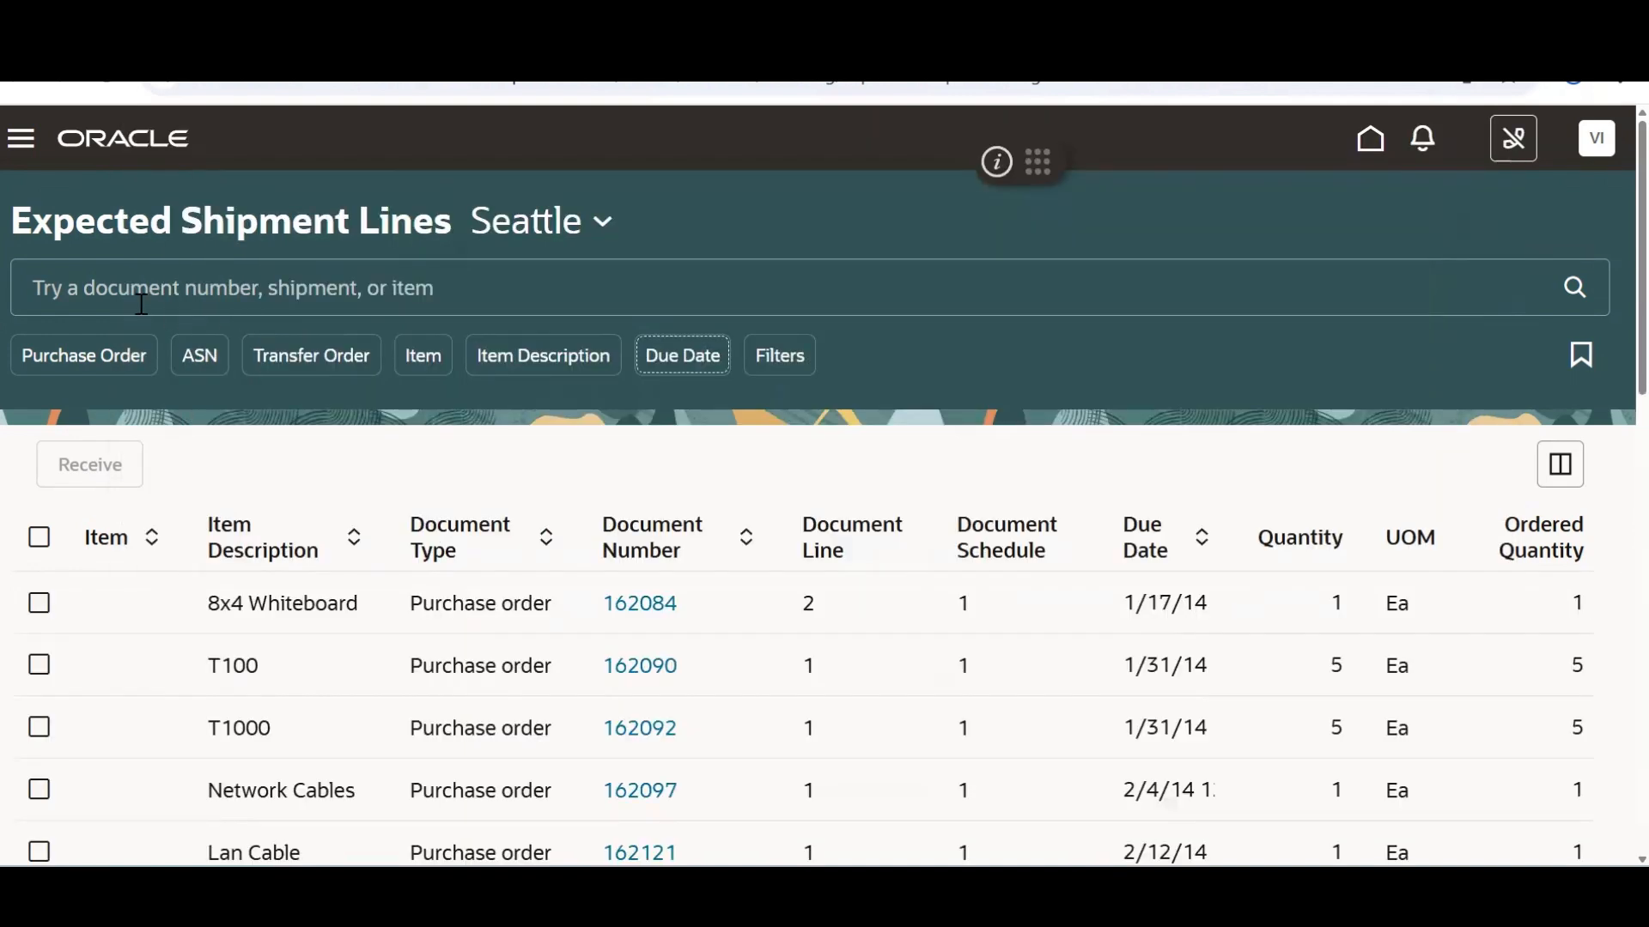
left_click(141, 304)
type("v")
key("BackSpace")
type("AS46334")
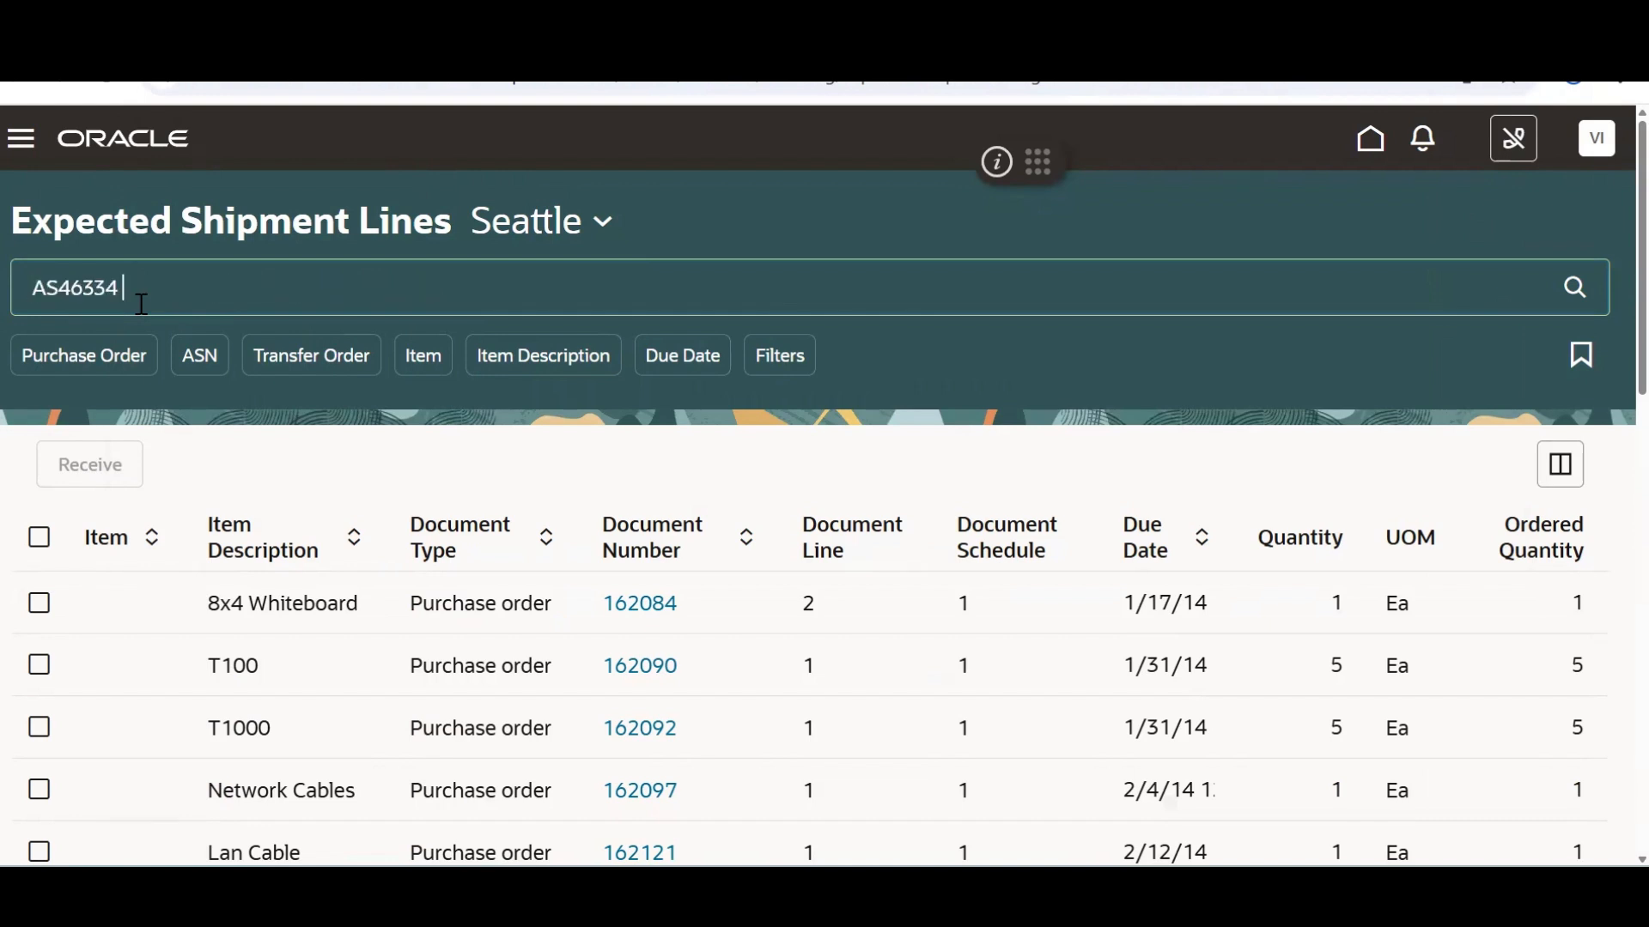
key("Return")
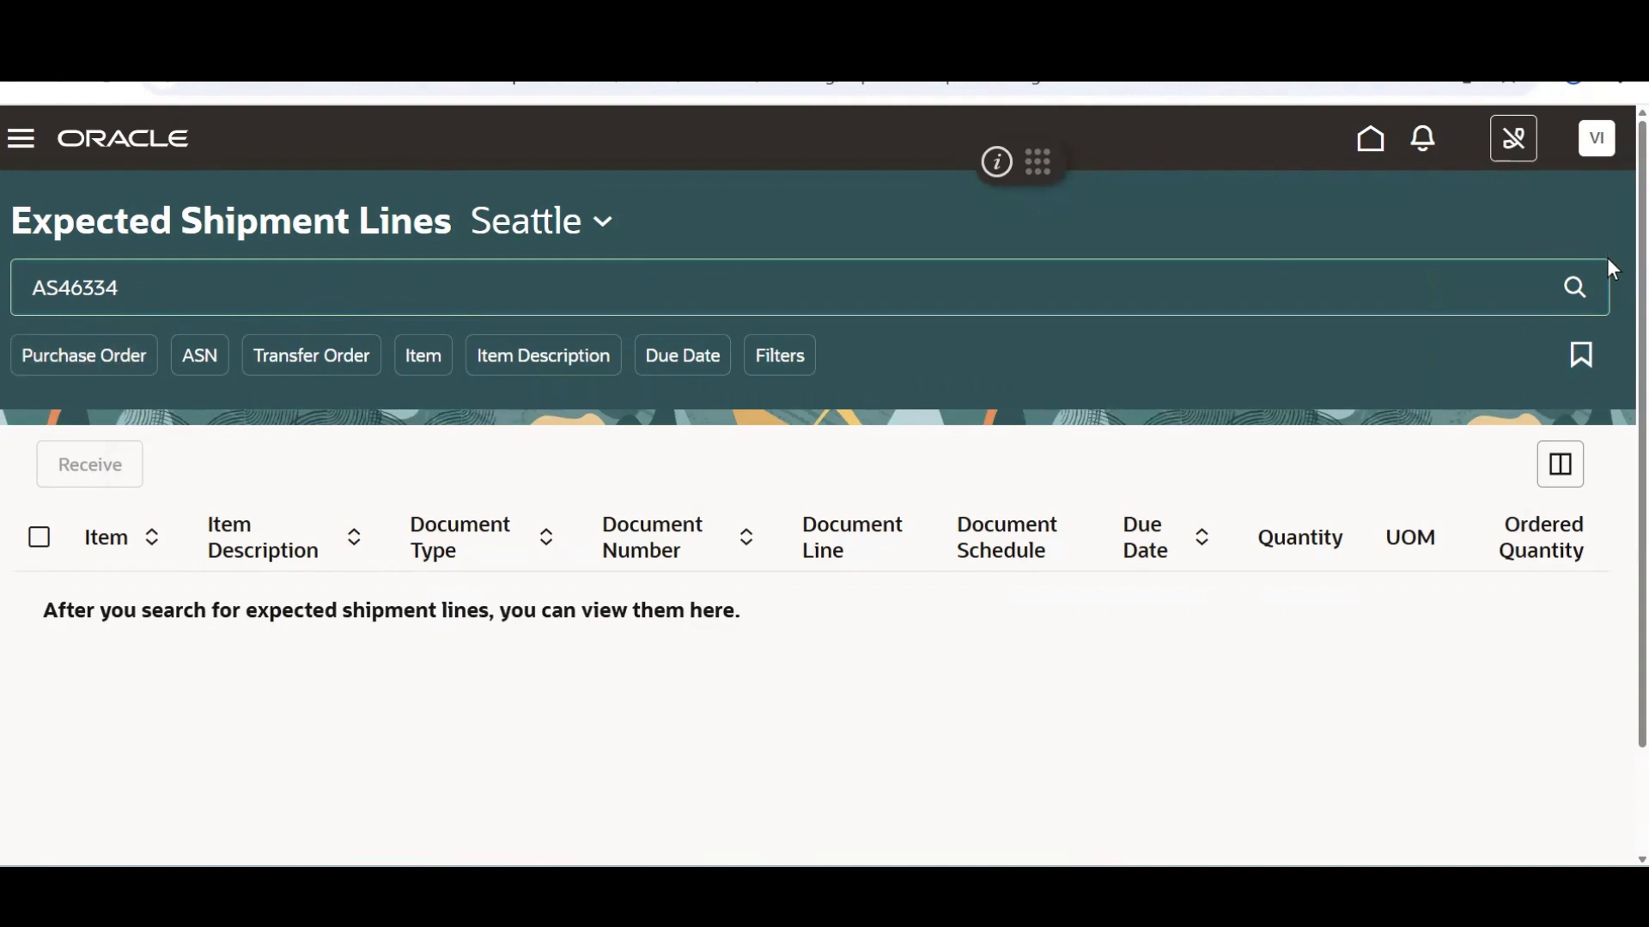
left_click(1580, 290)
left_click(1568, 292)
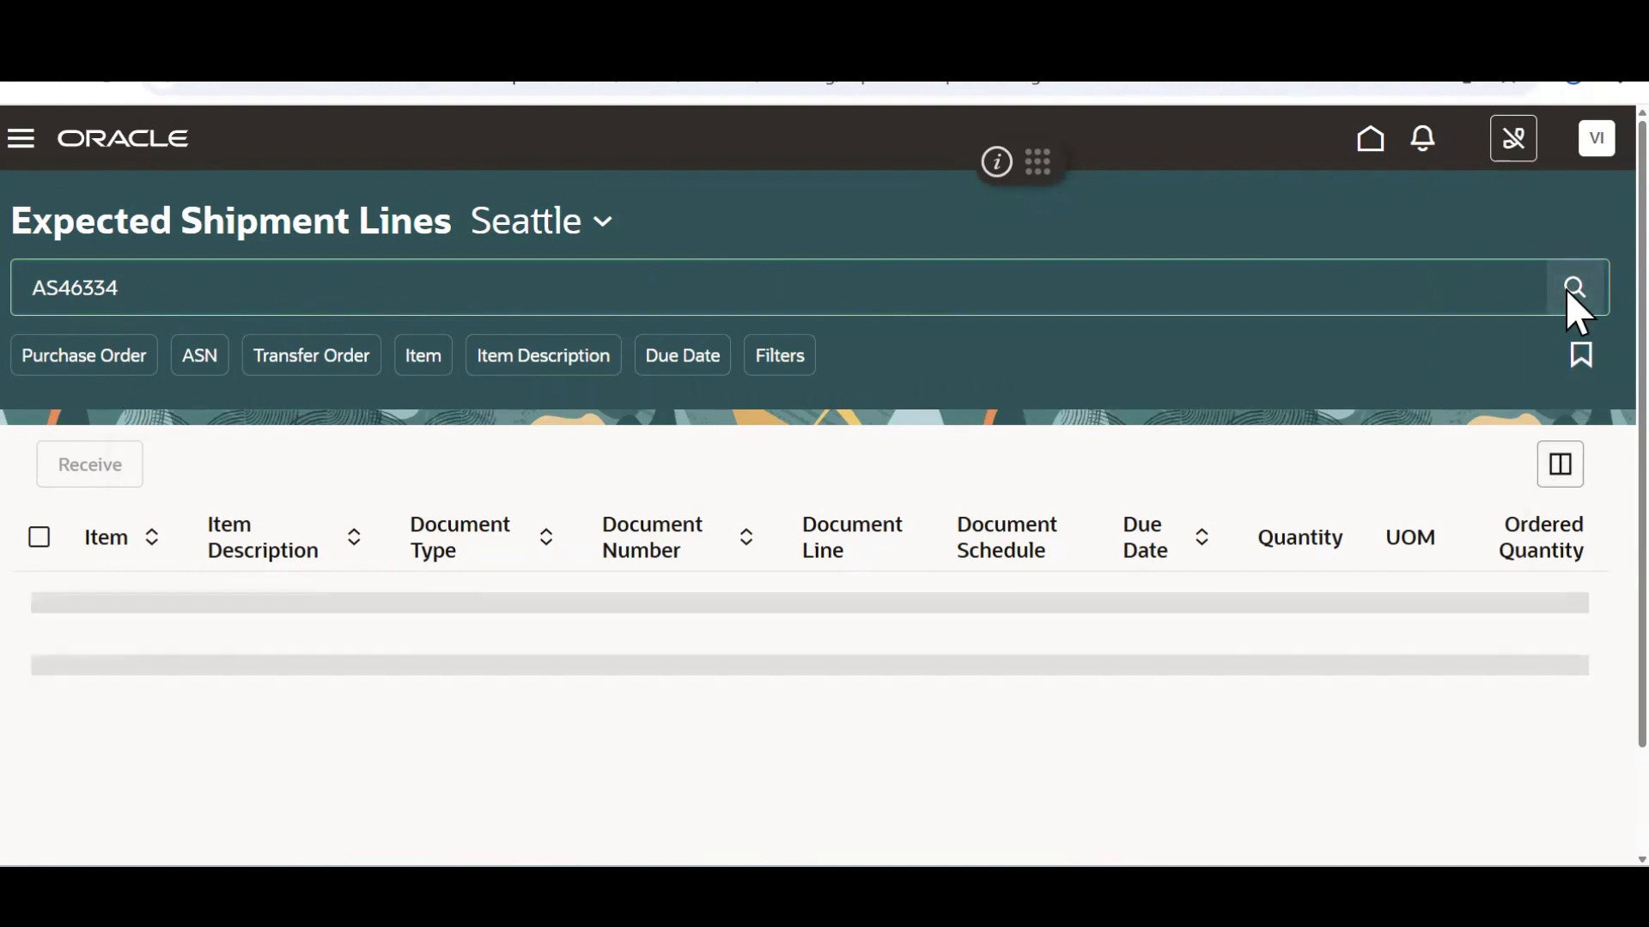
Expand the Source Document filters and open the RMA filter field
left_click(777, 356)
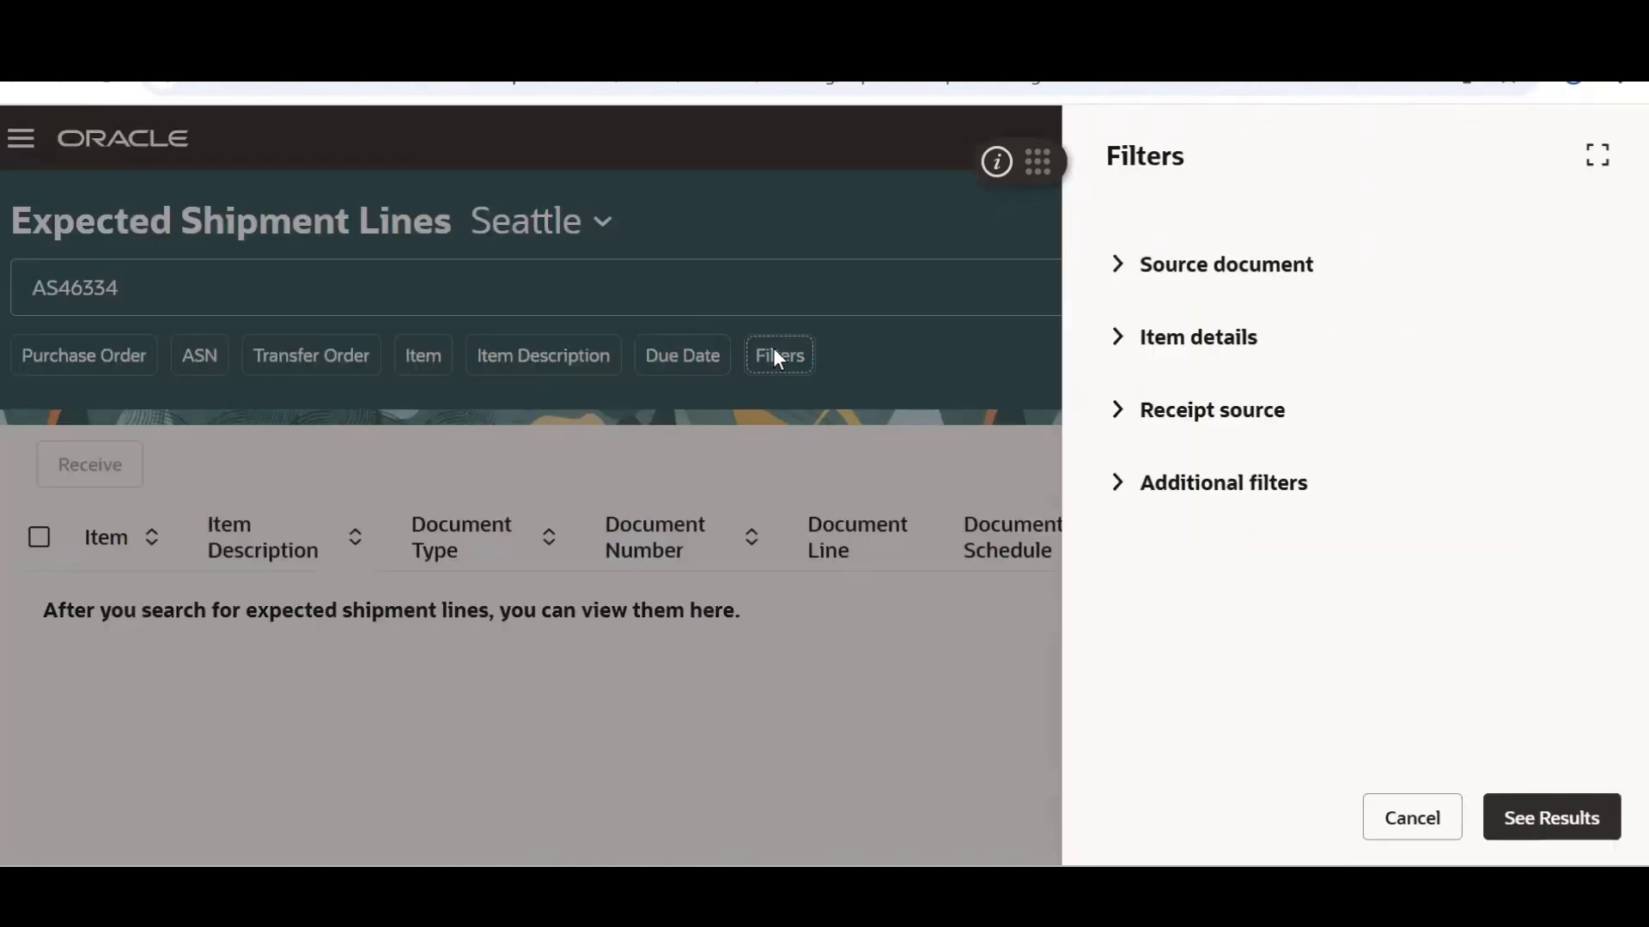
left_click(1117, 268)
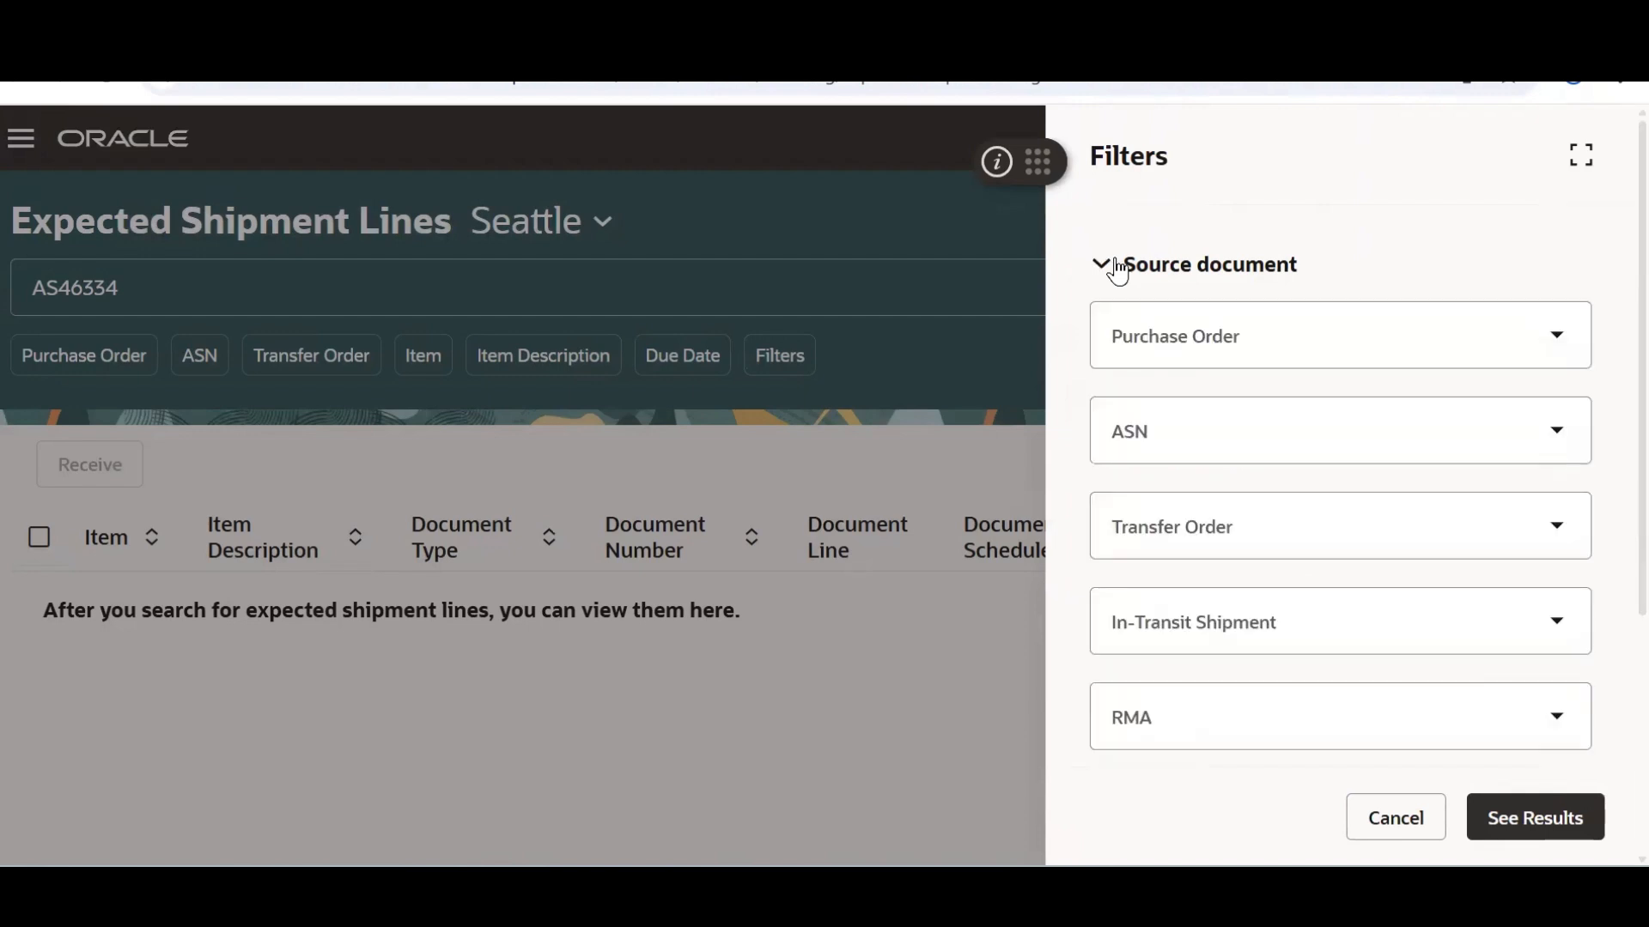
left_click(1554, 328)
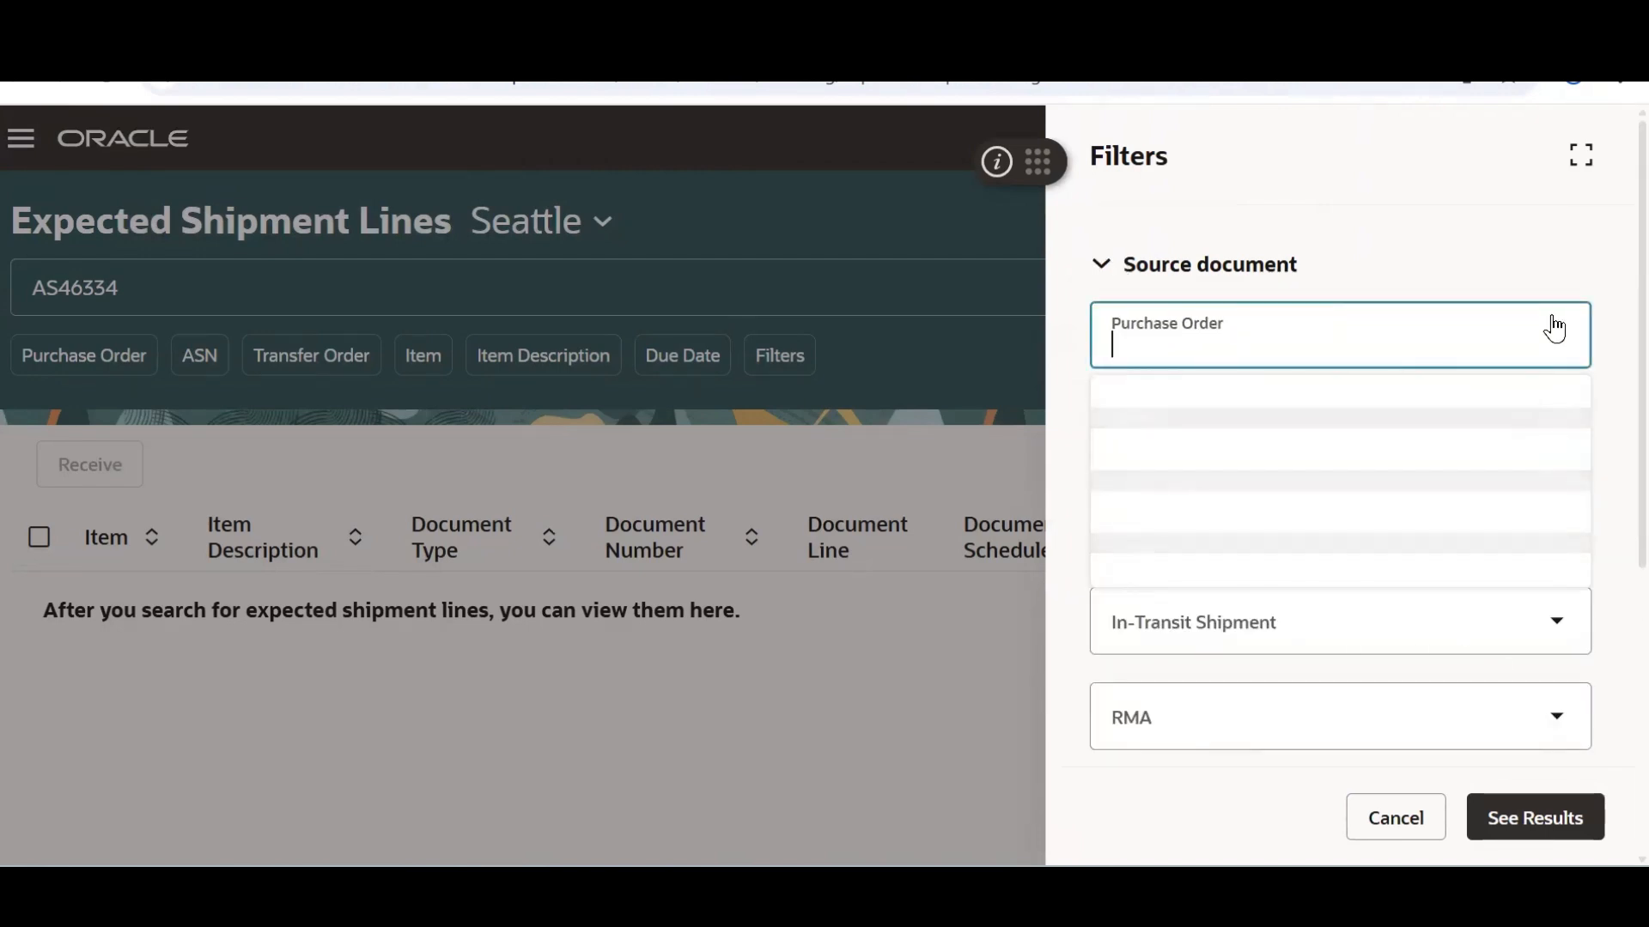
left_click(1543, 721)
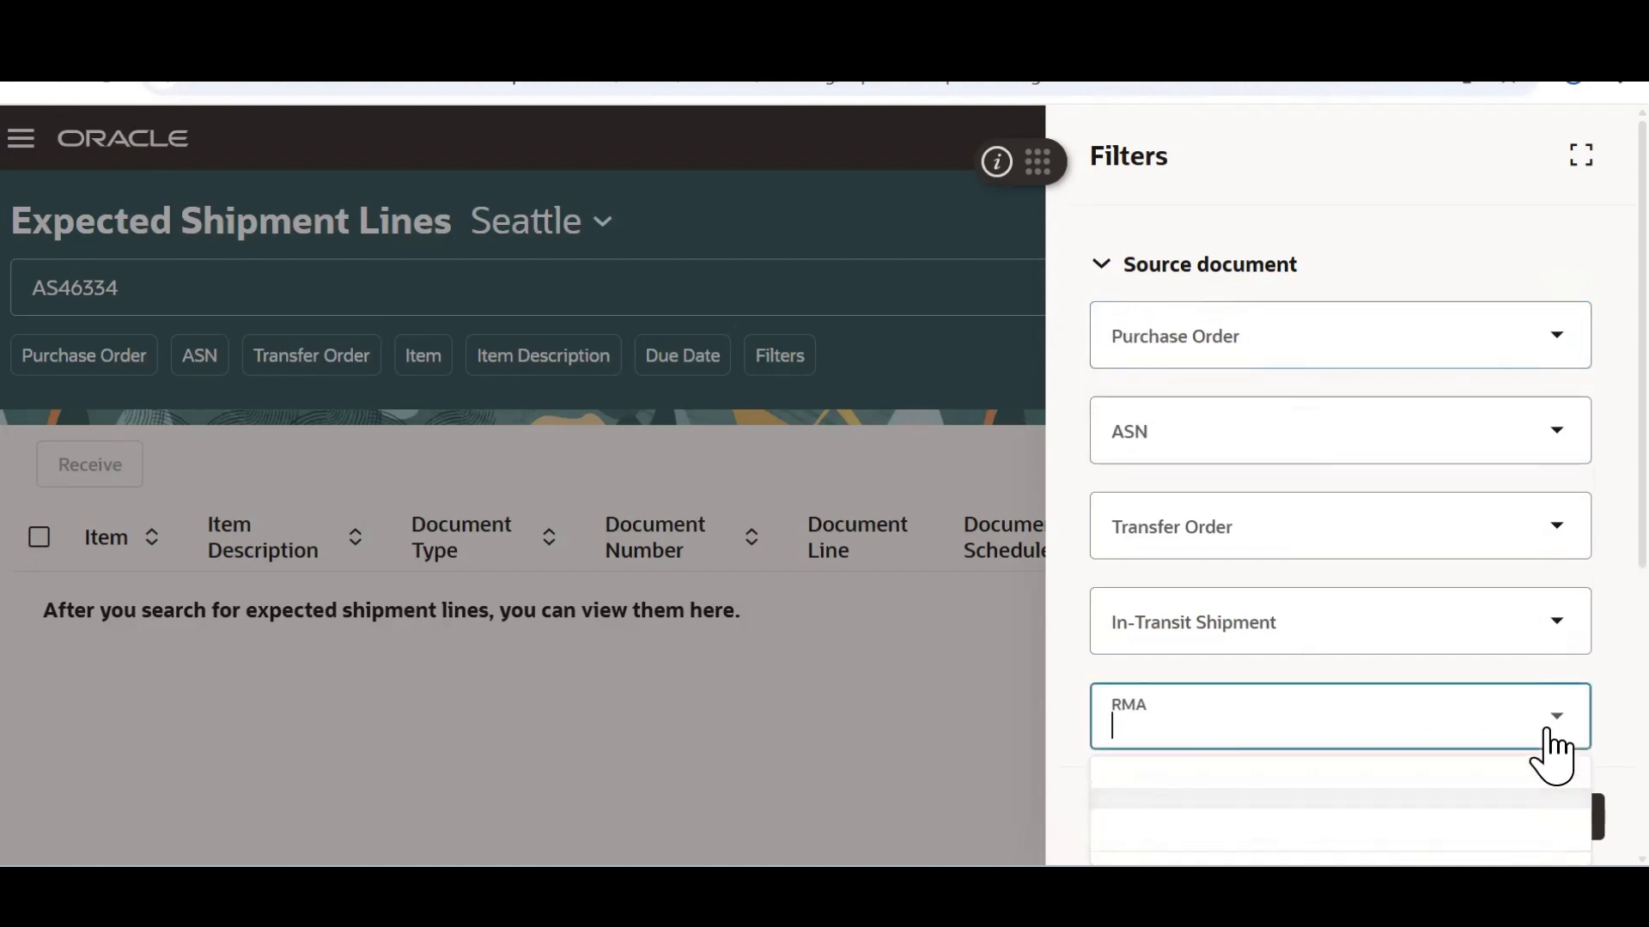
scroll(1582, 582, "down", 3)
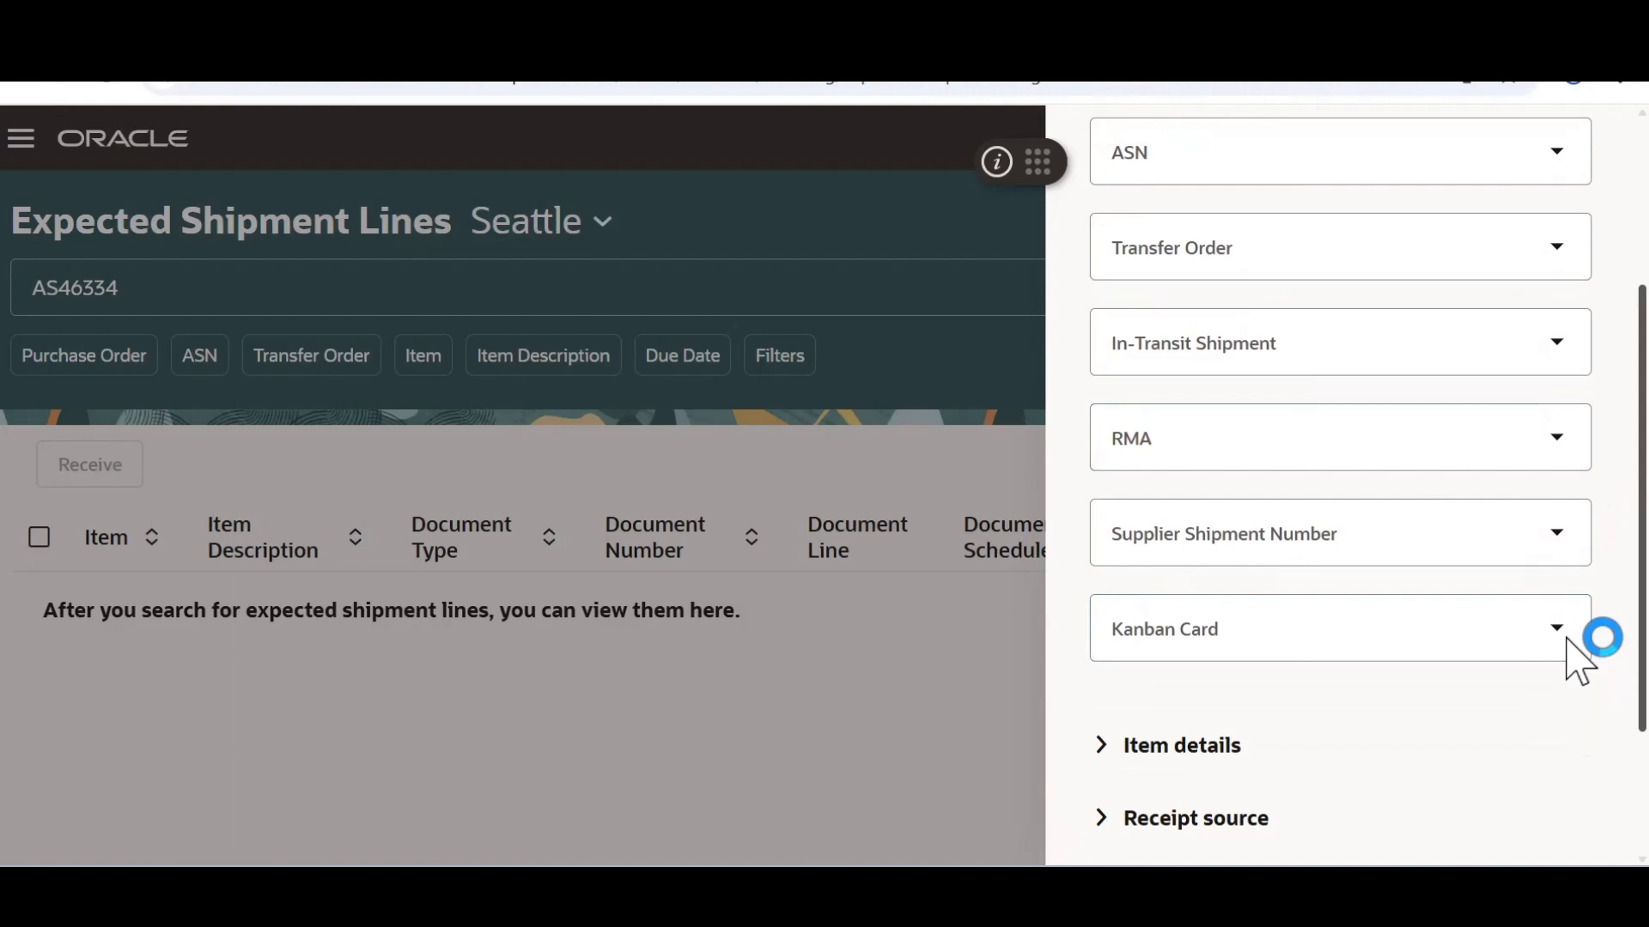
Paste RMA 98599 from the workbook into the RMA filter and show results
key("alt+Tab")
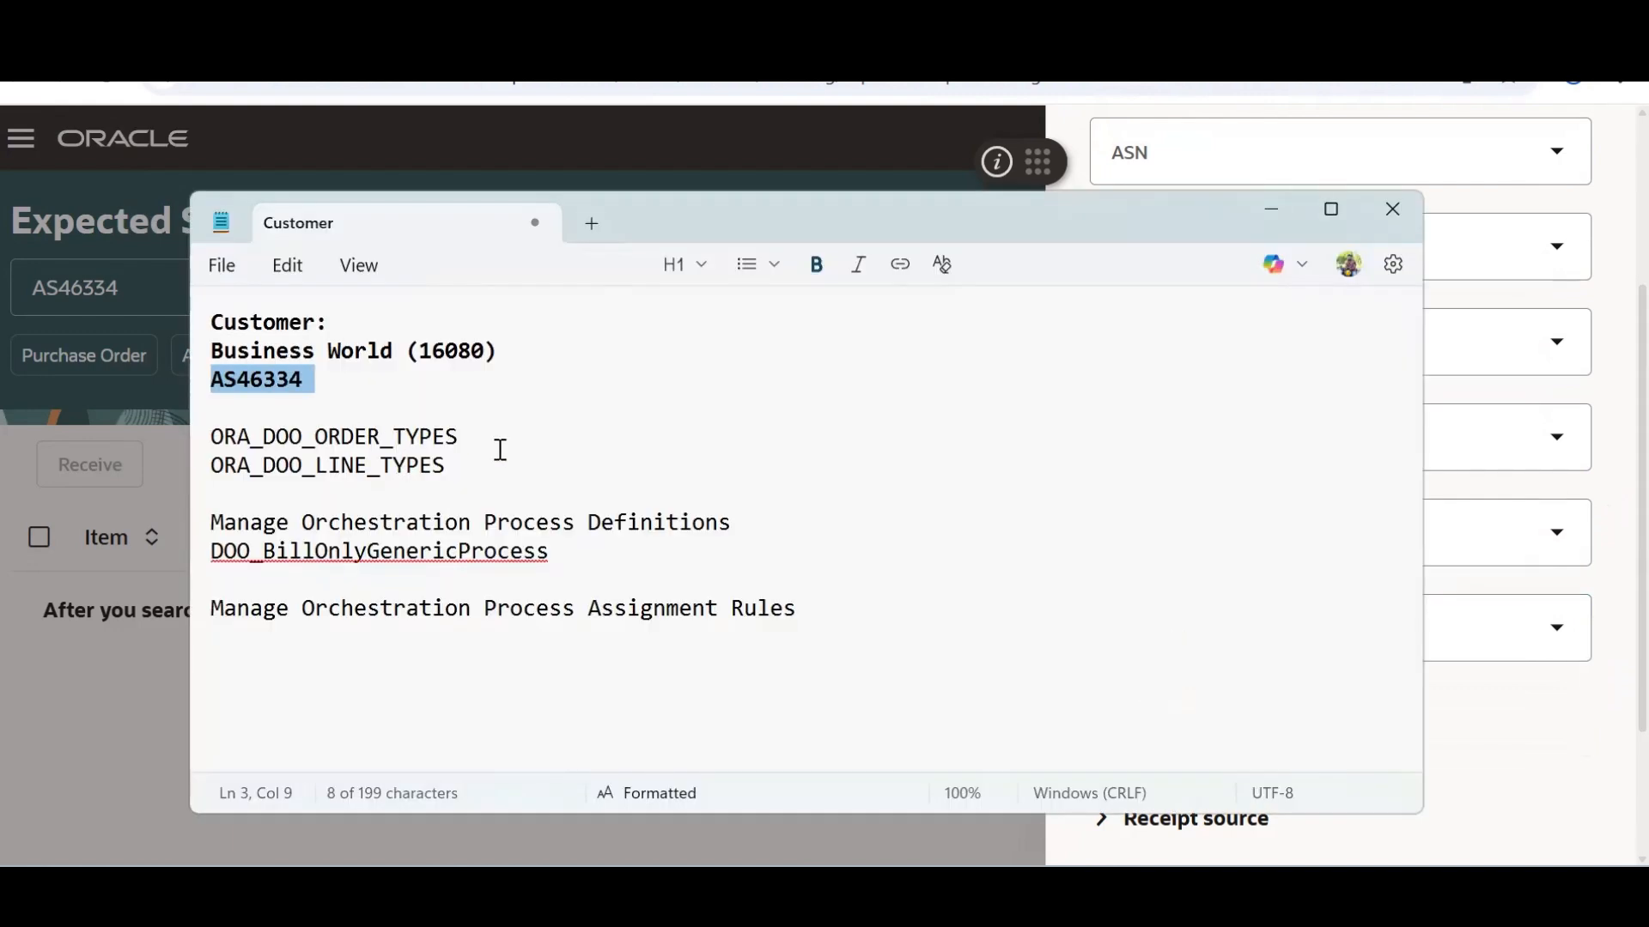
key("alt+Tab")
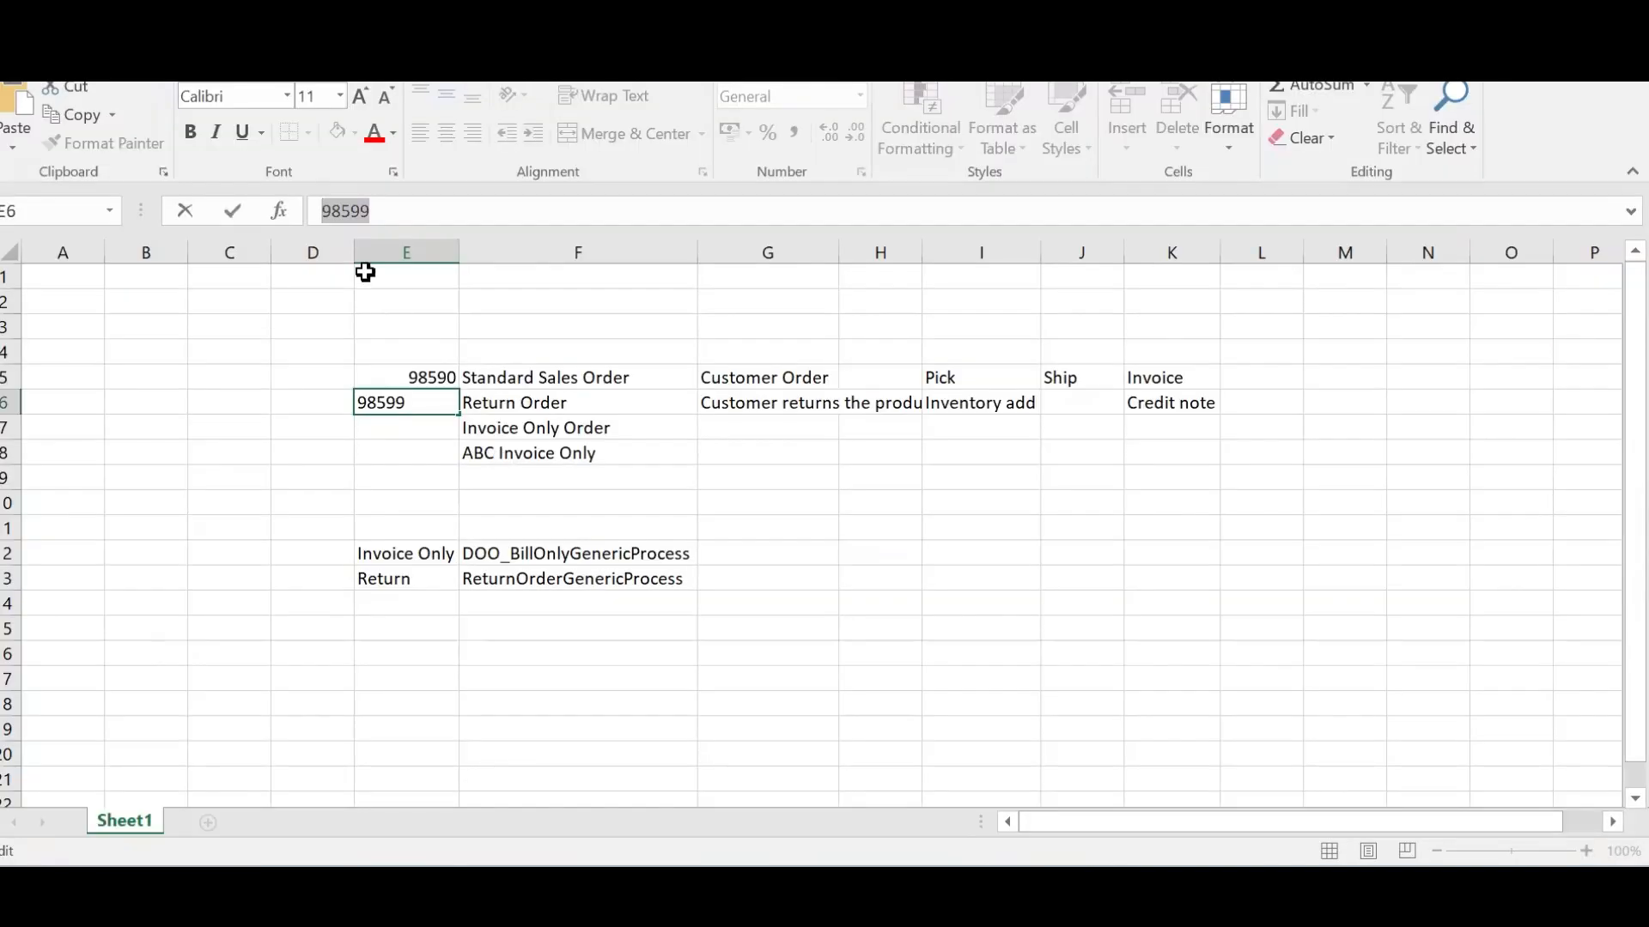
key("alt+Tab")
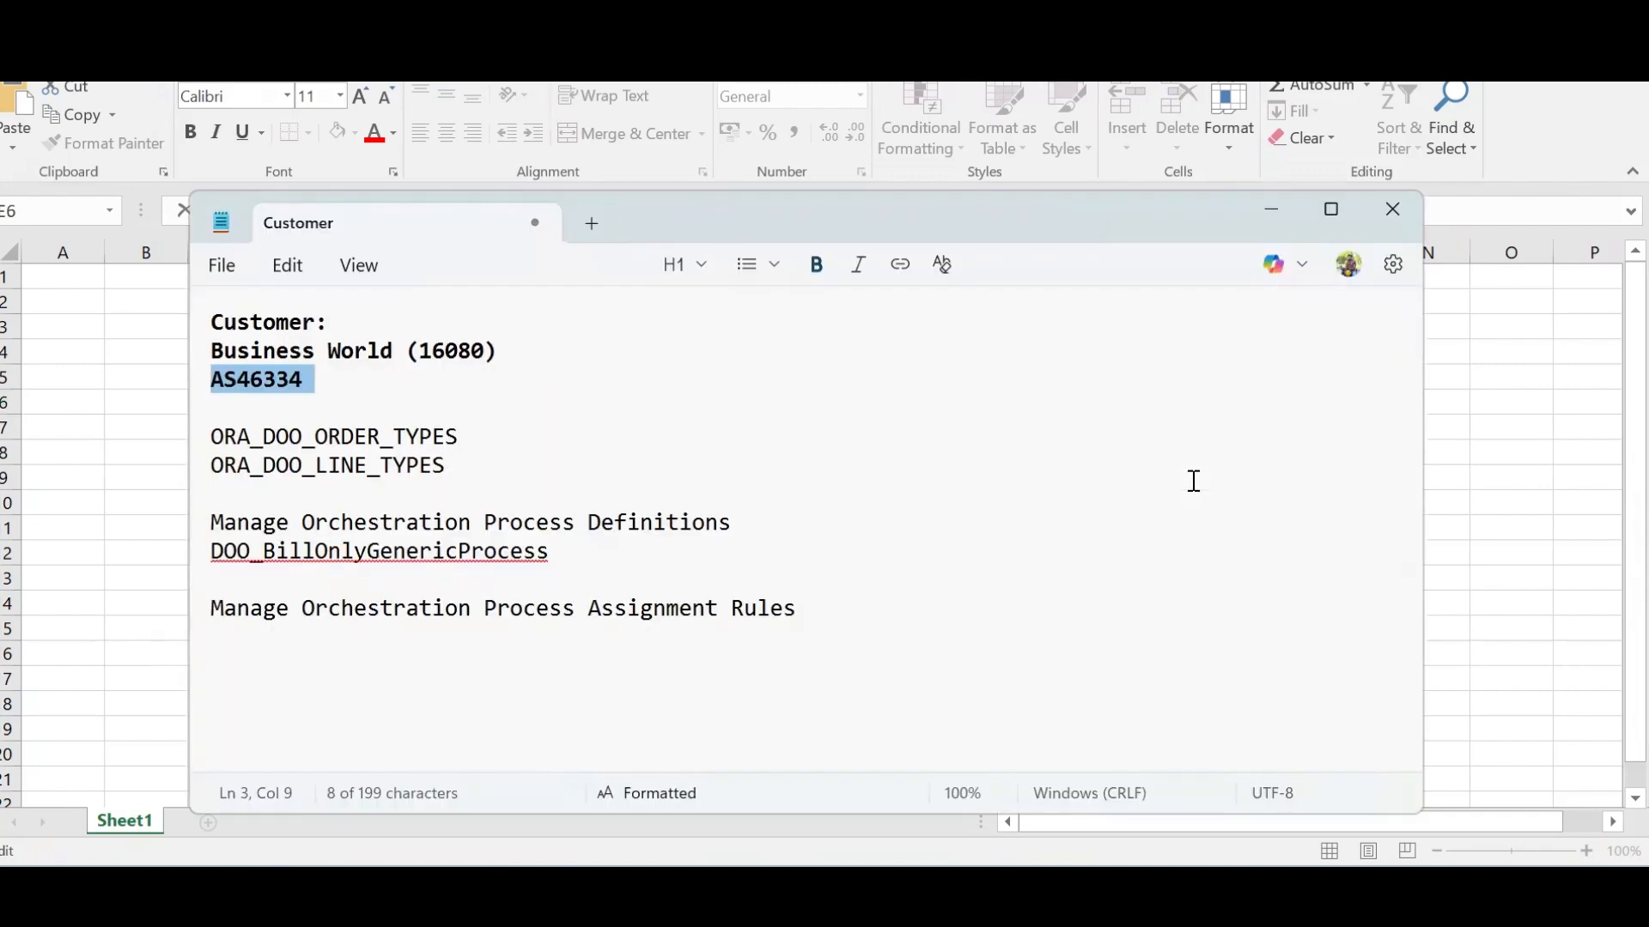
key("alt+Tab")
left_click(1199, 467)
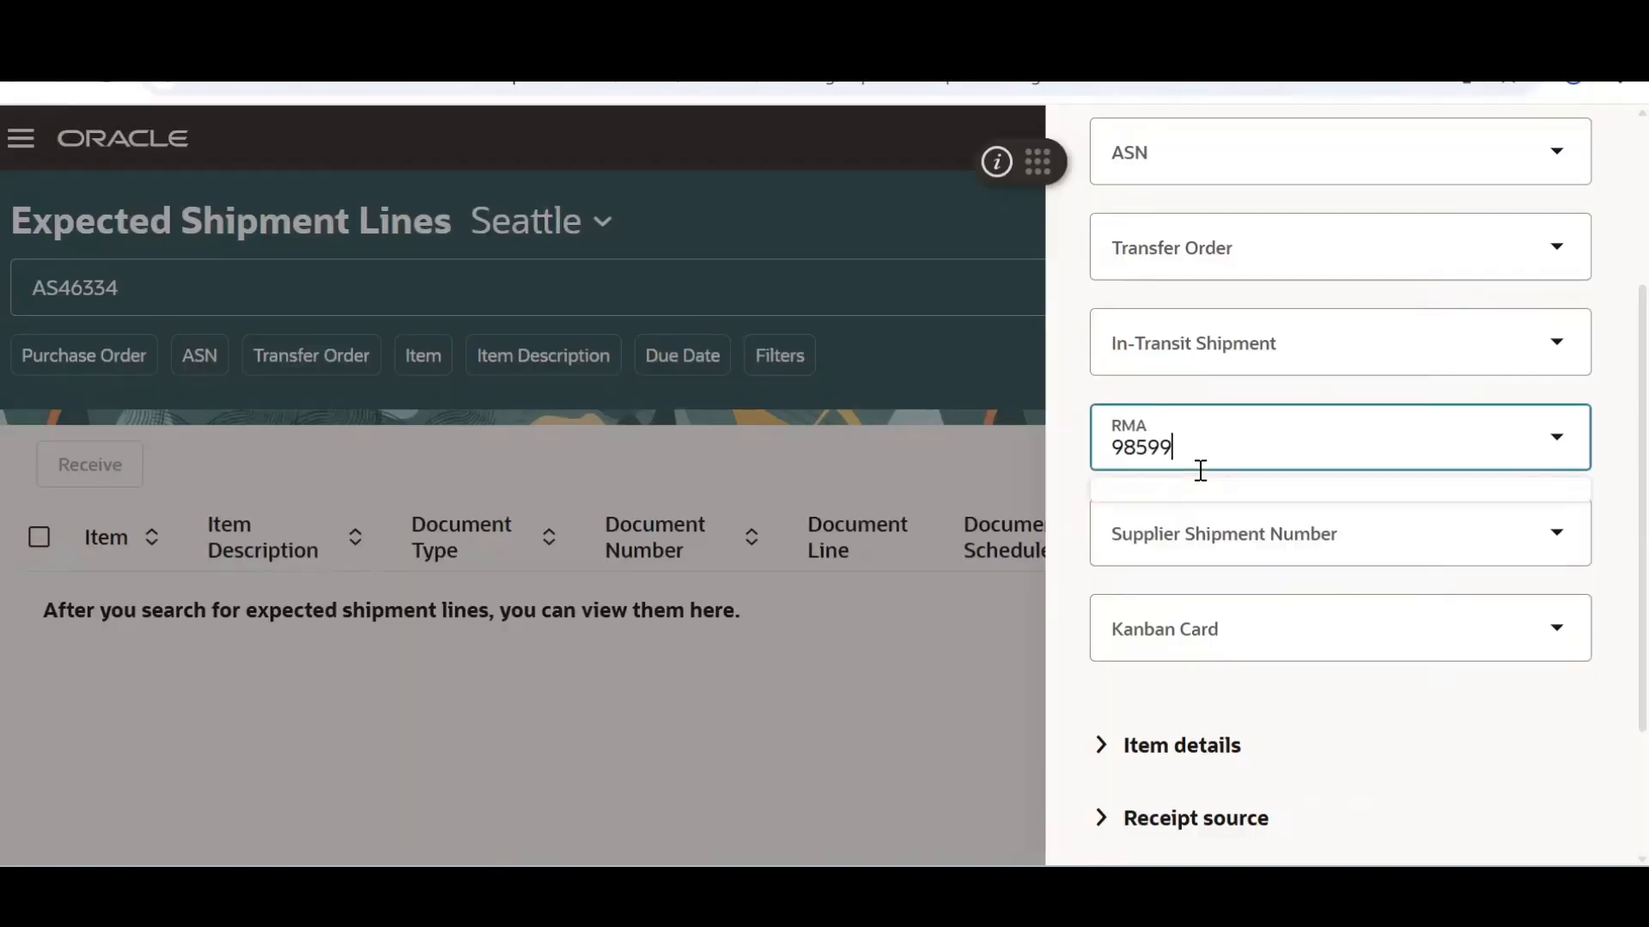
type("98599")
scroll(1575, 687, "down", 3)
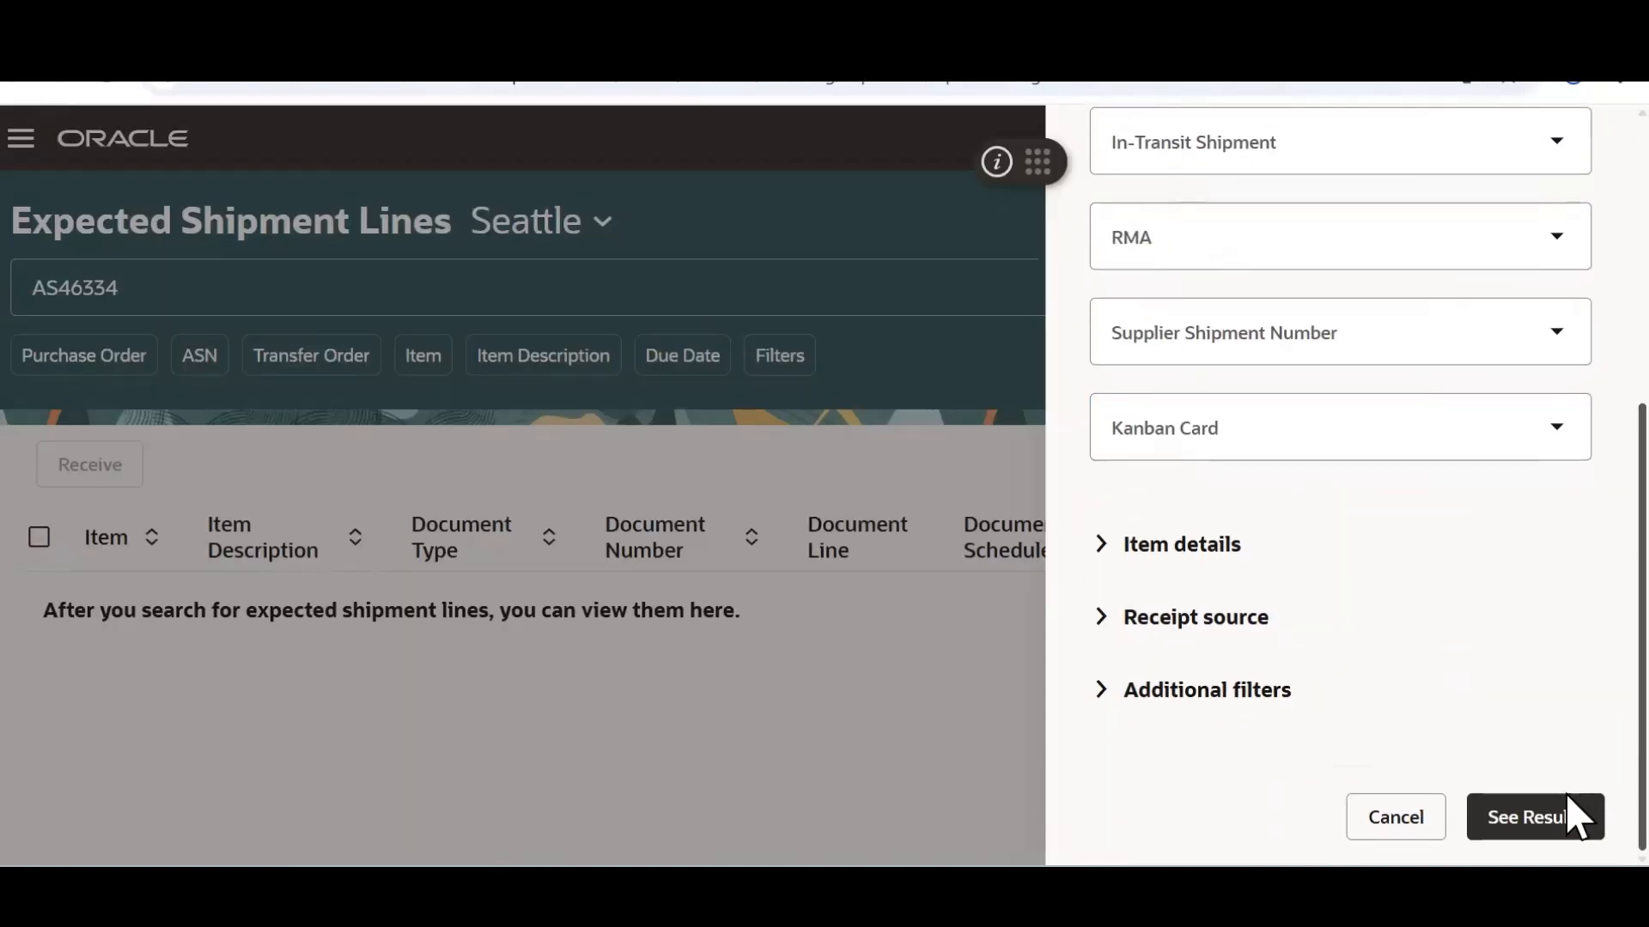
left_click(1528, 829)
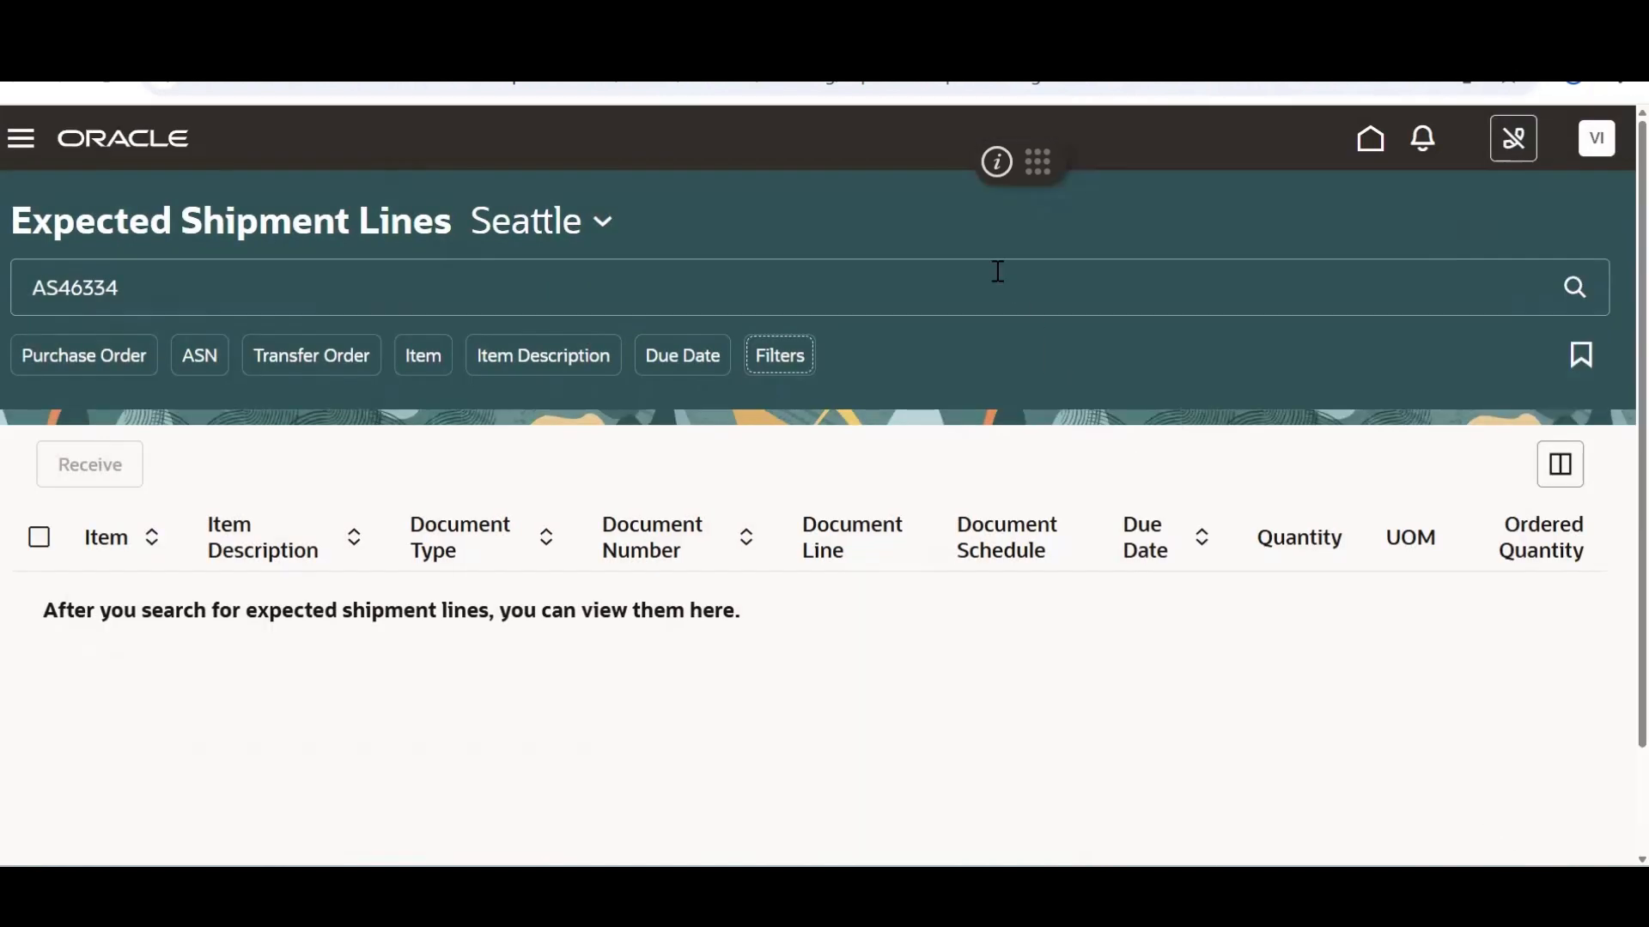
Clear the AS46334 search text so all Seattle expected shipment lines are listed
triple_click(364, 299)
key("BackSpace")
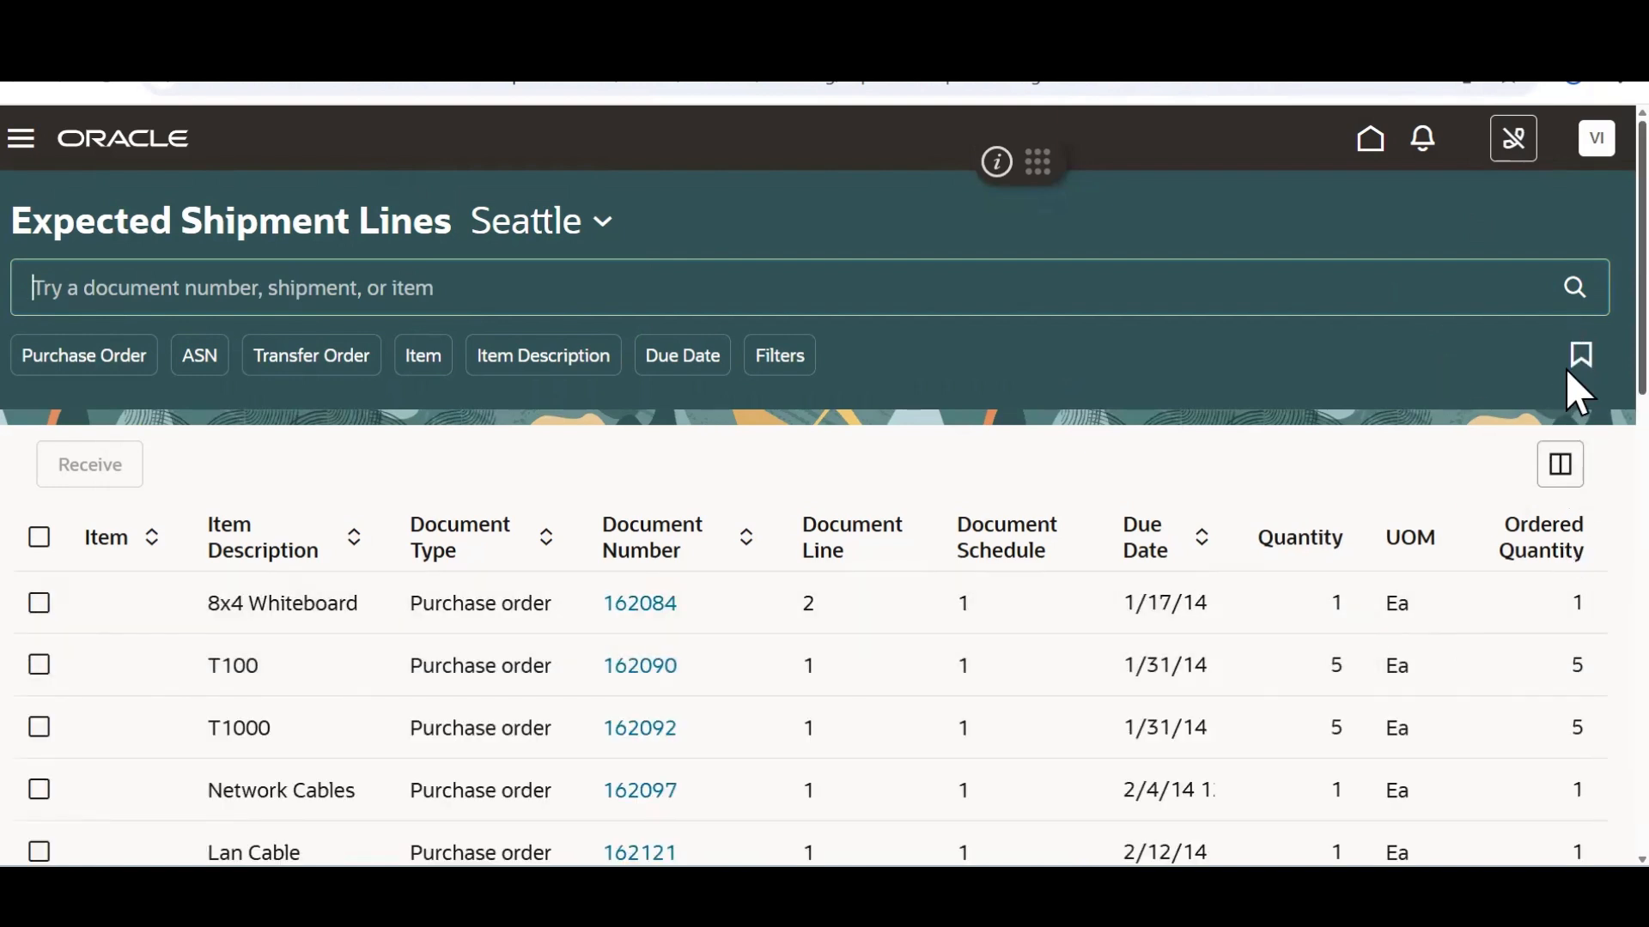
scroll(1568, 429, "down", 3)
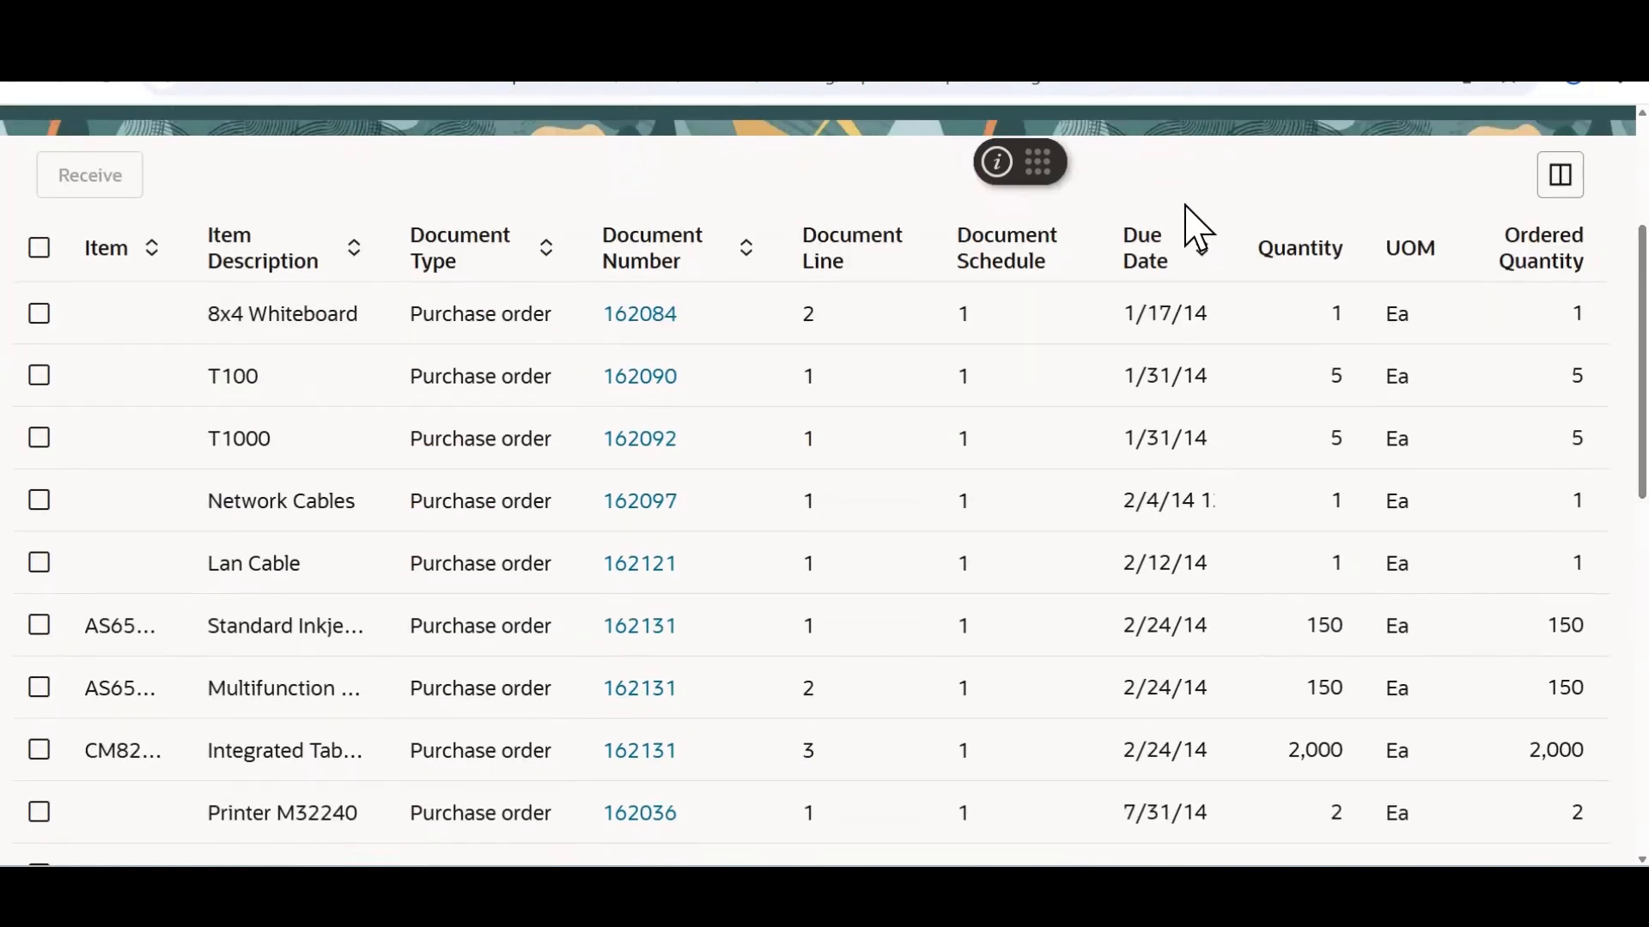
Sort the listed lines by Document Type in ascending order
left_click(1204, 251)
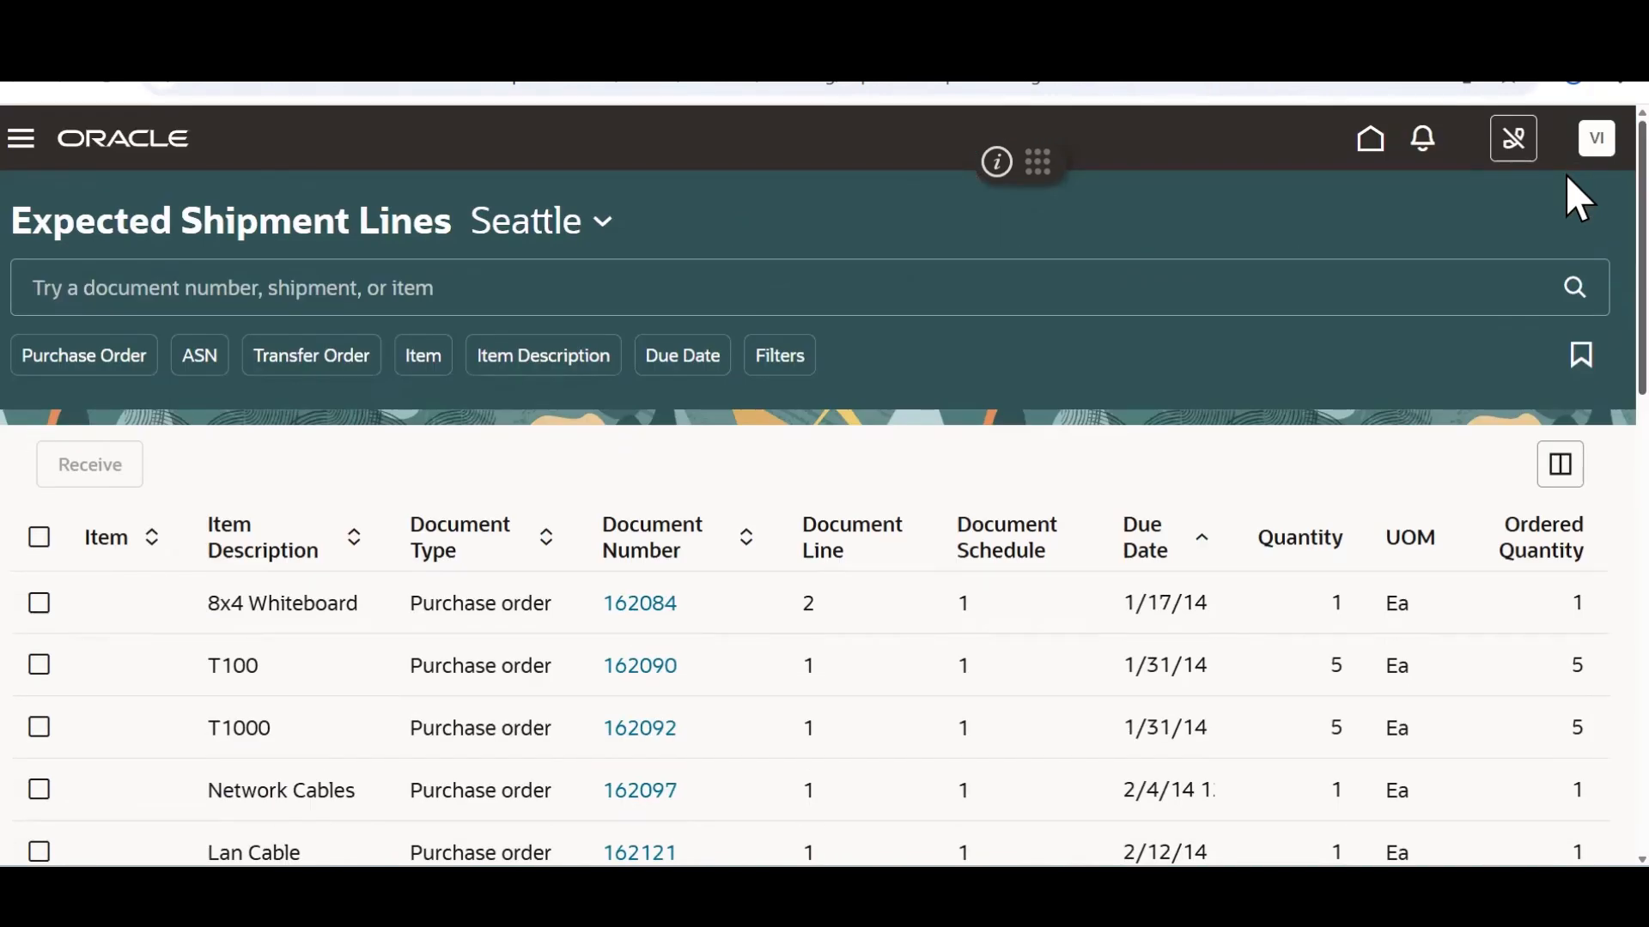
scroll(1565, 198, "down", 3)
scroll(1565, 220, "up", 2)
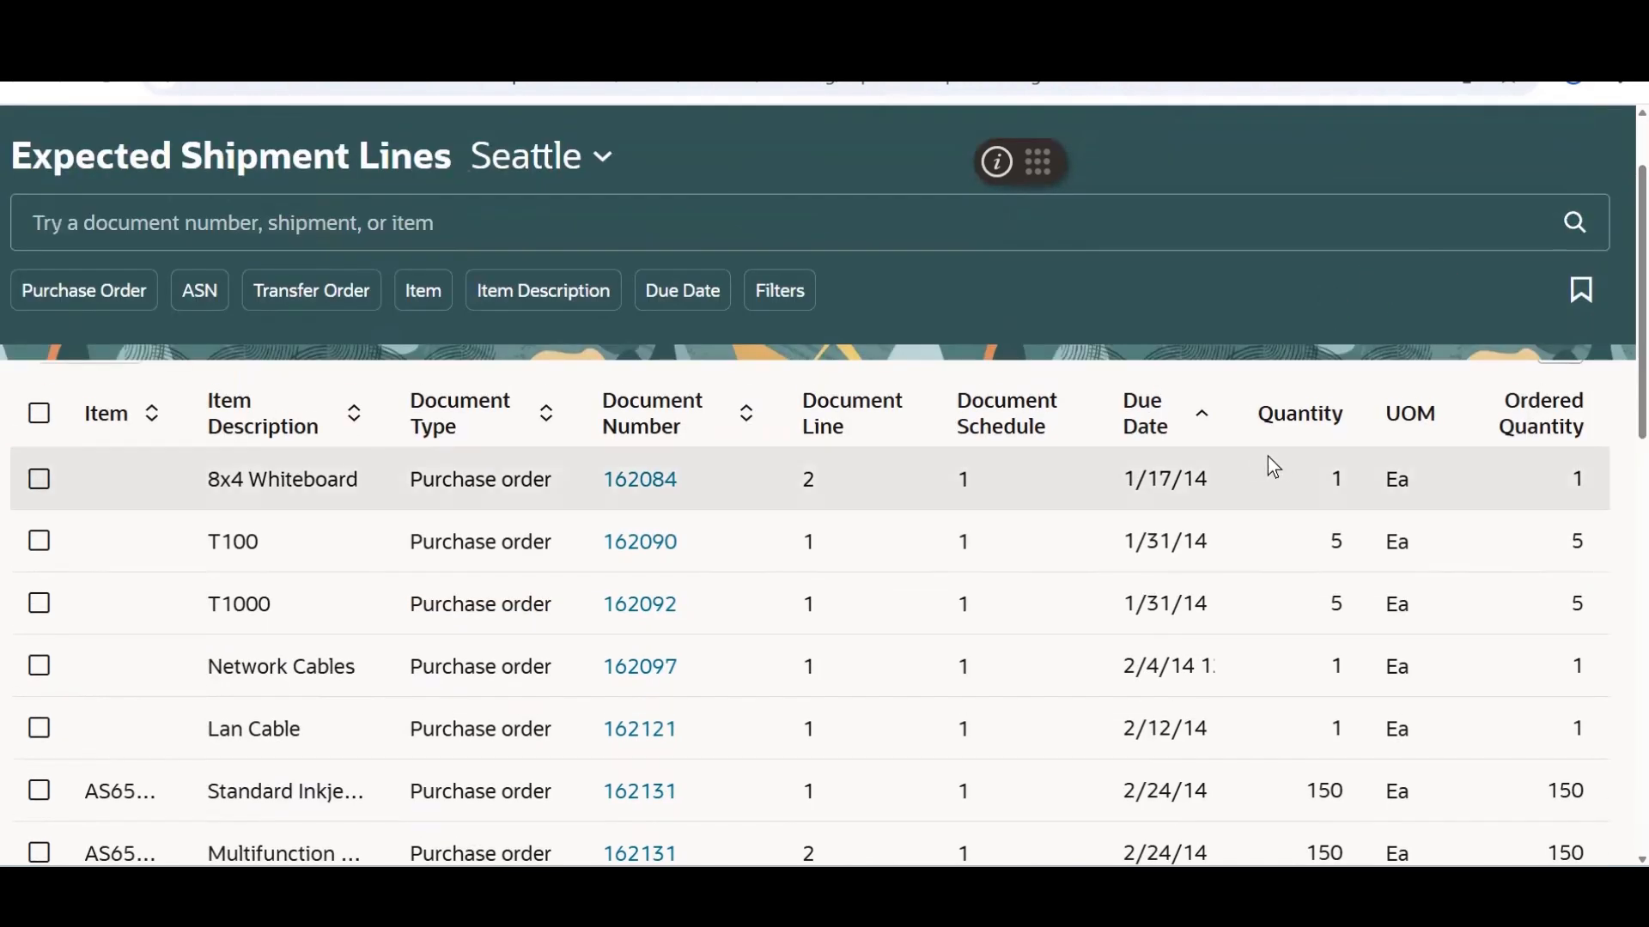
left_click(547, 417)
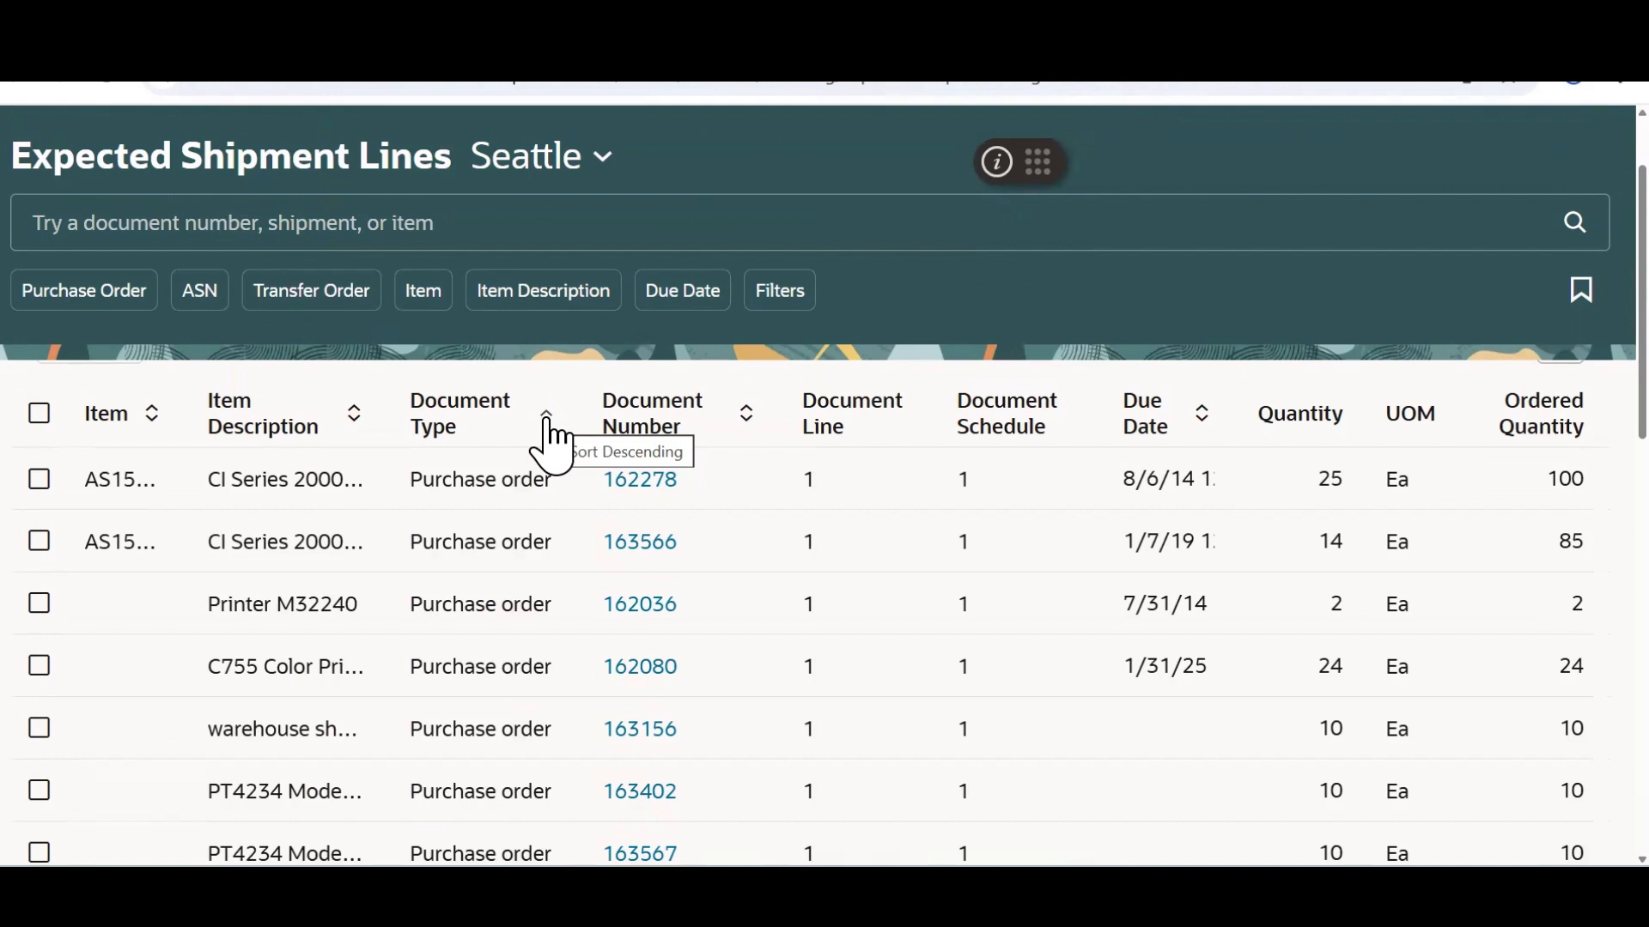
left_click(547, 419)
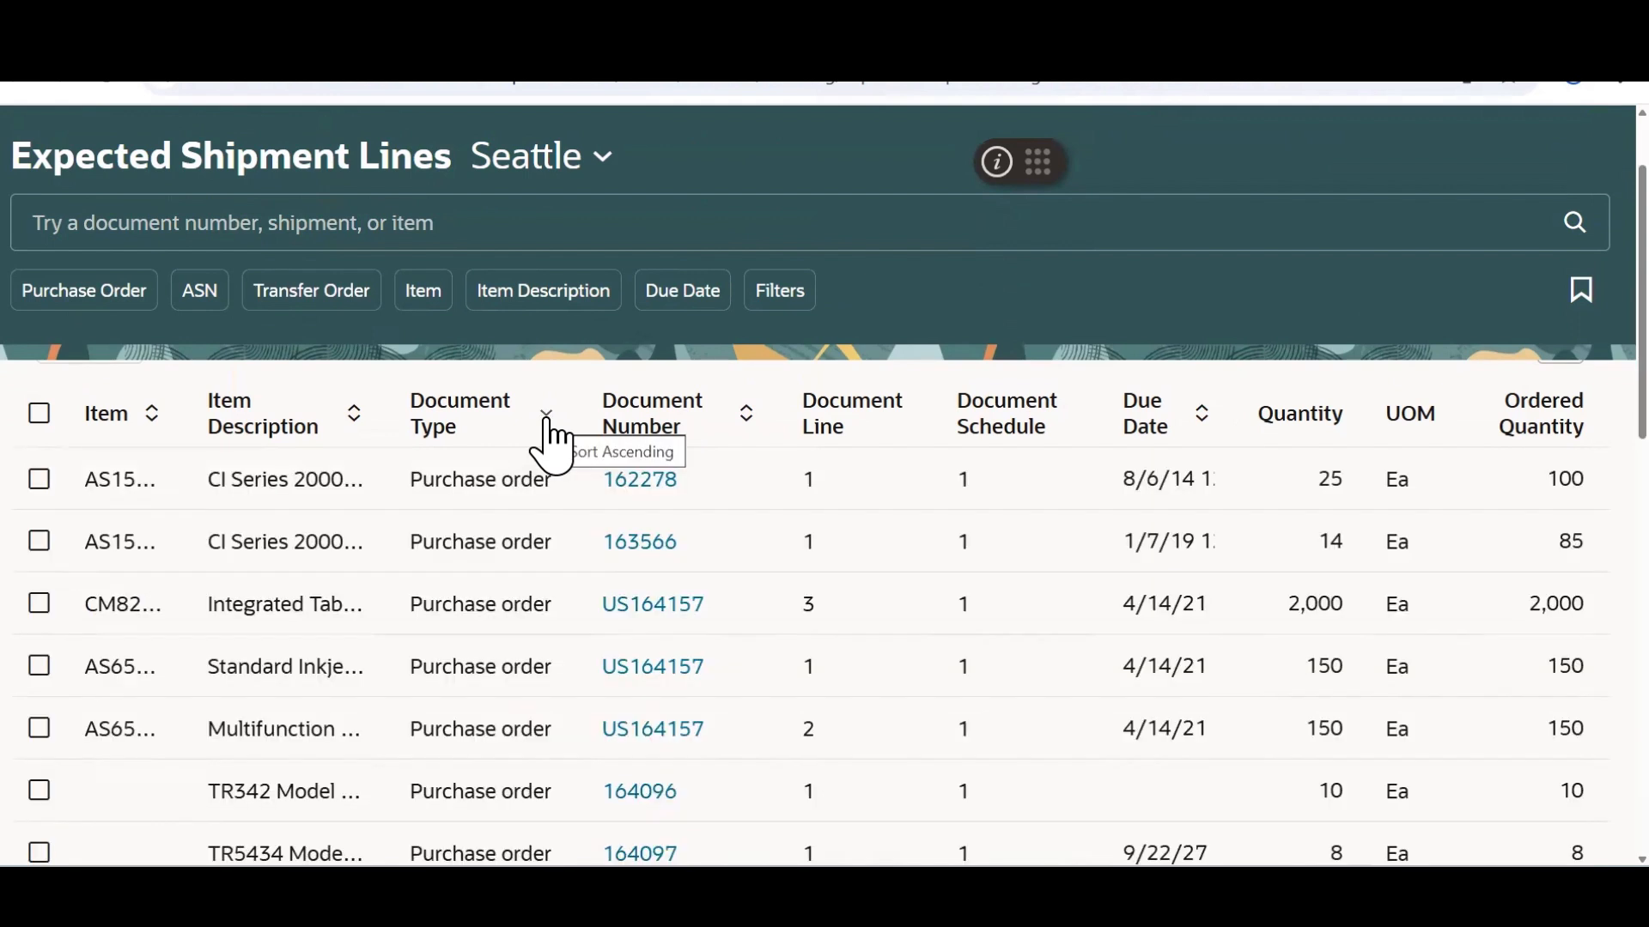
left_click(546, 414)
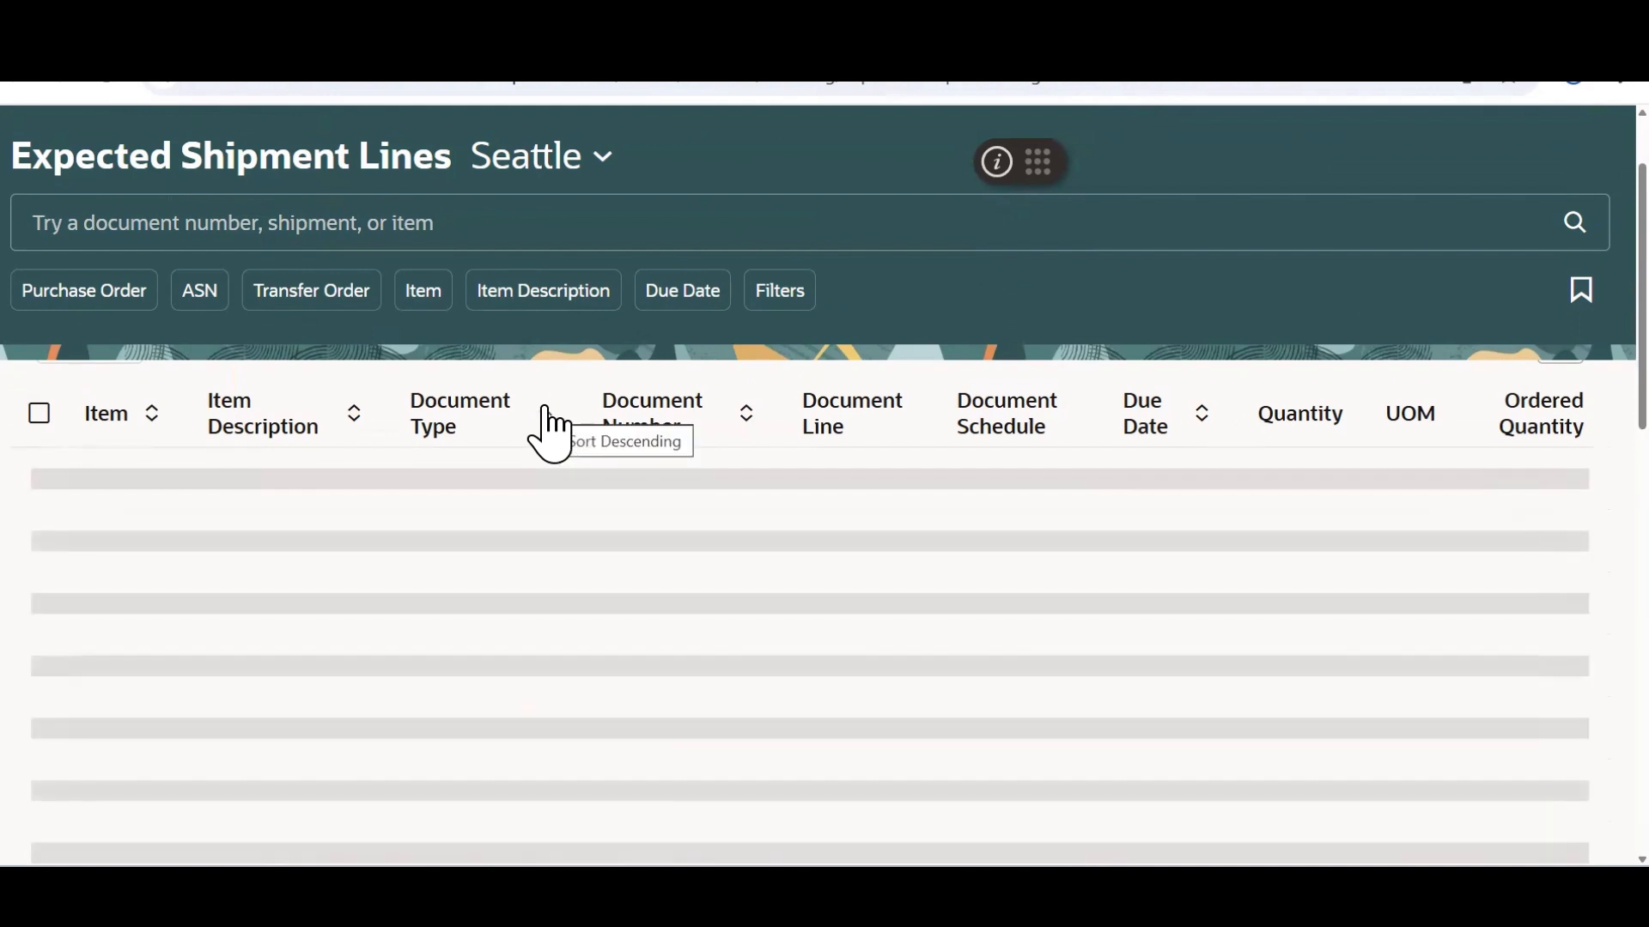
left_click(546, 414)
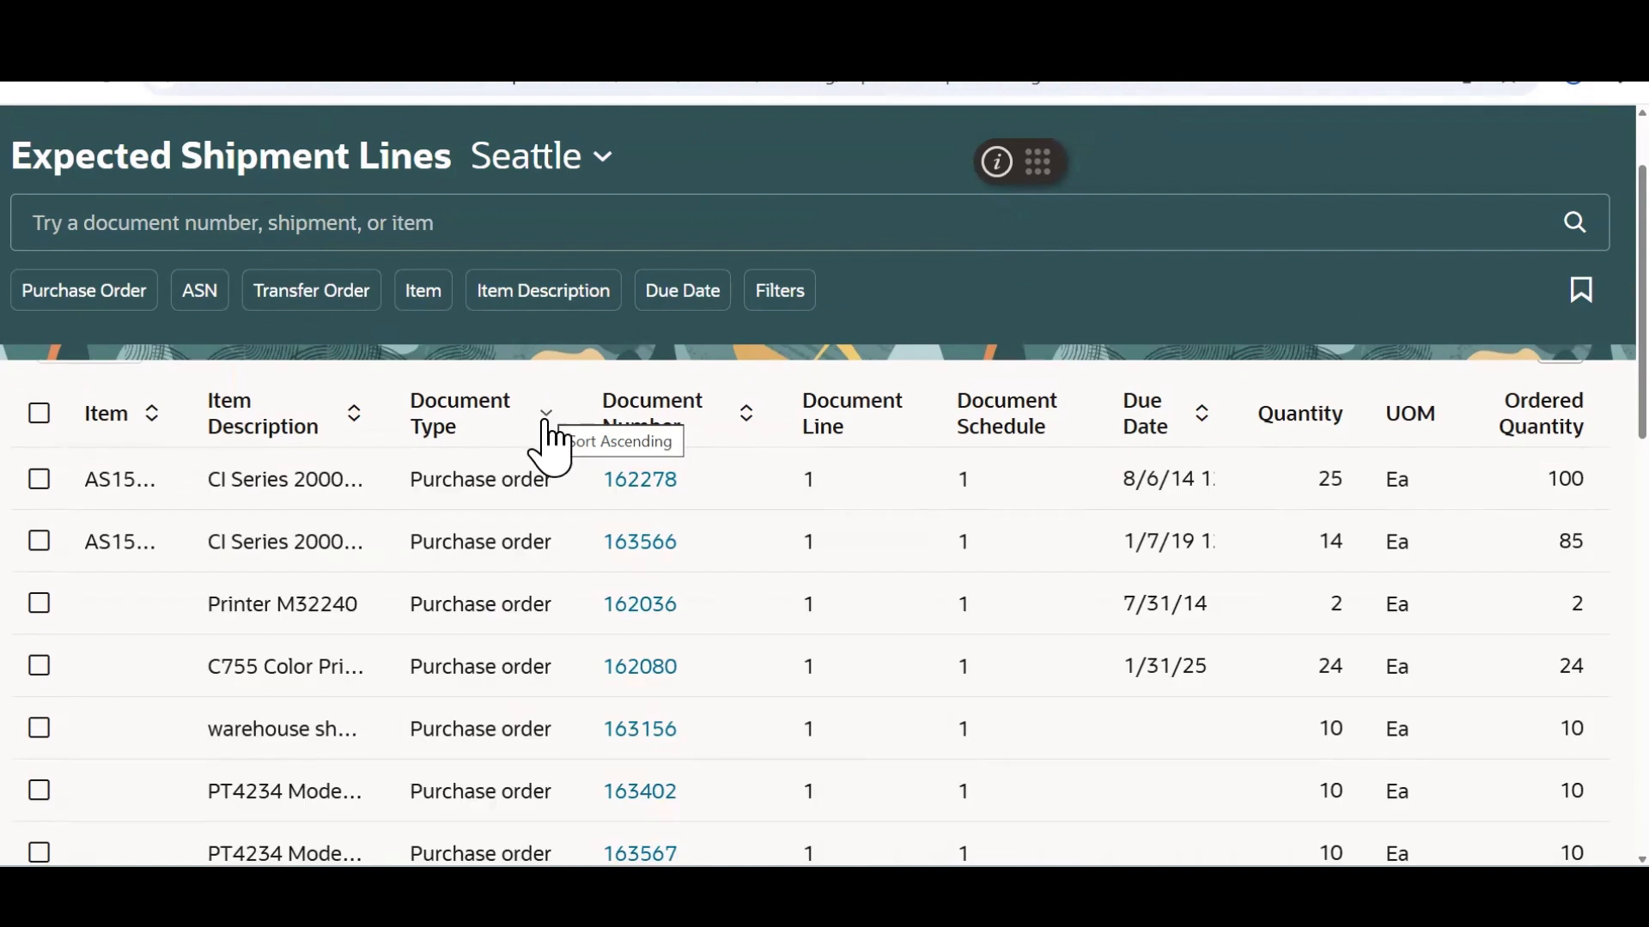
left_click(547, 414)
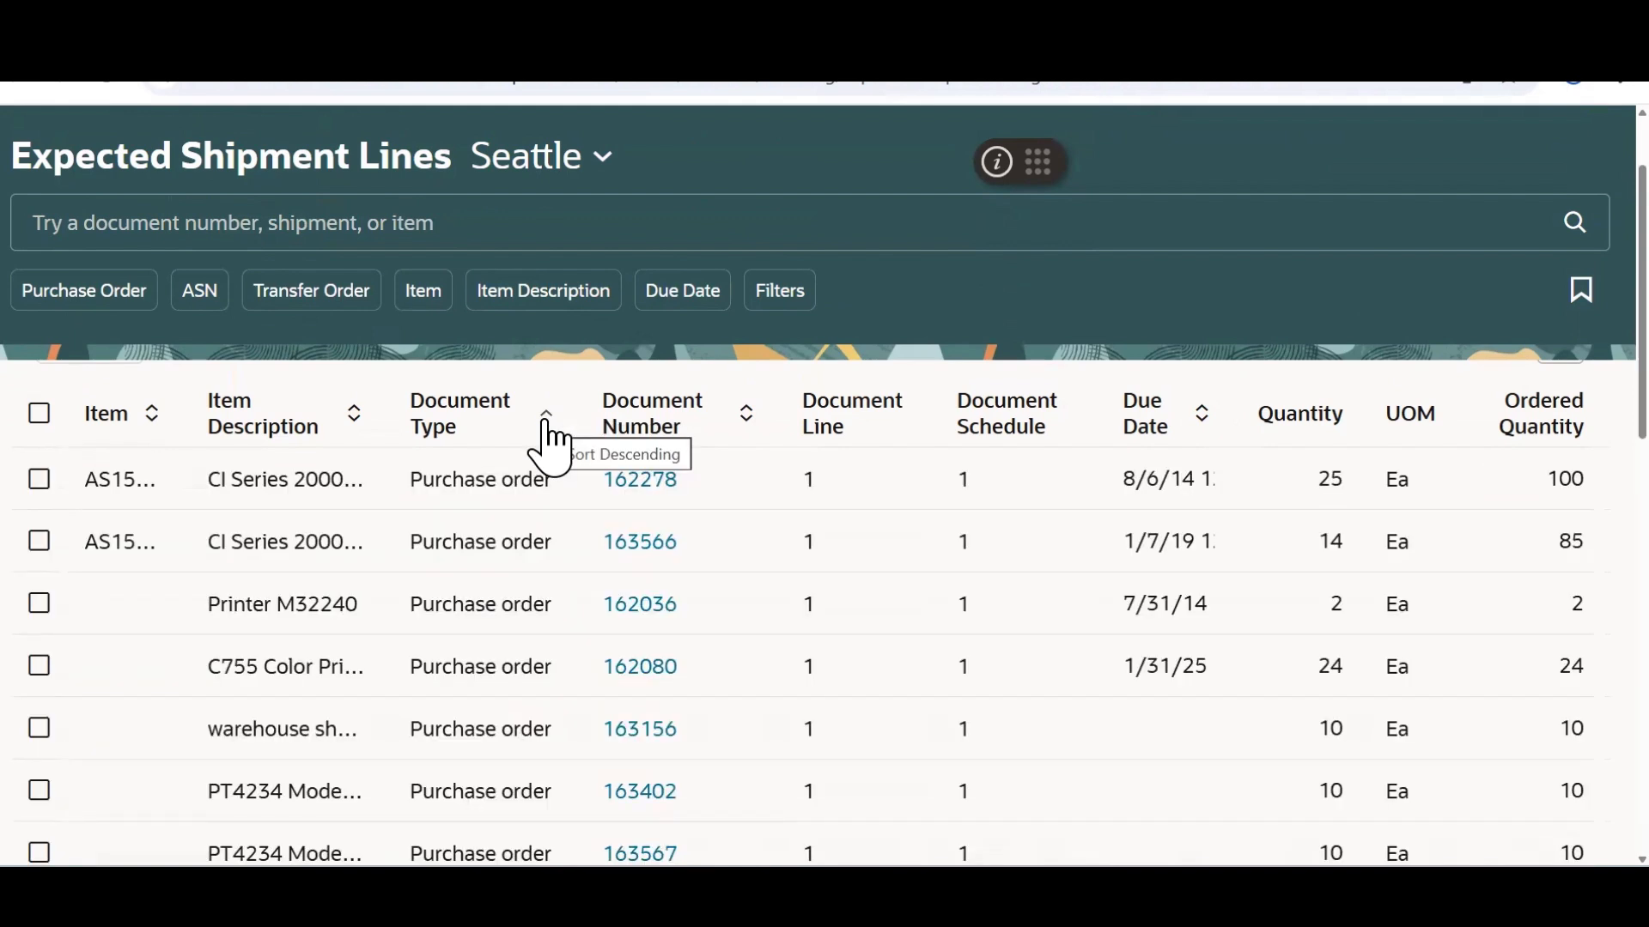
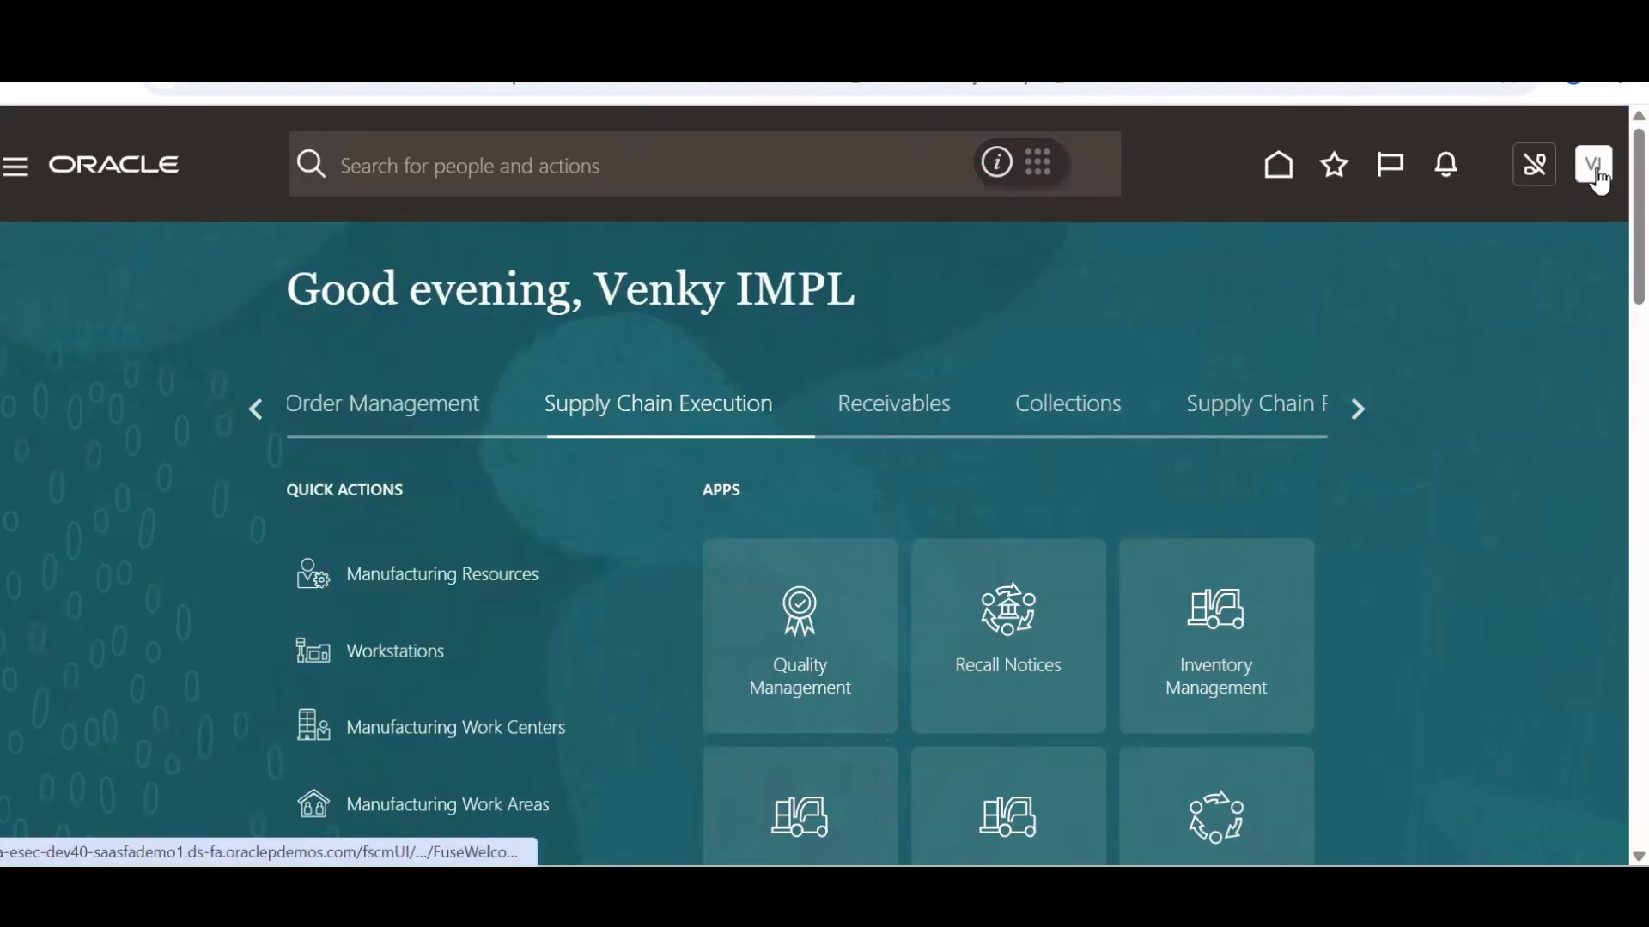
Open Manage Receiving Profile Options from the Receiving functional area in Setup and Maintenance
left_click(1595, 172)
left_click(1203, 551)
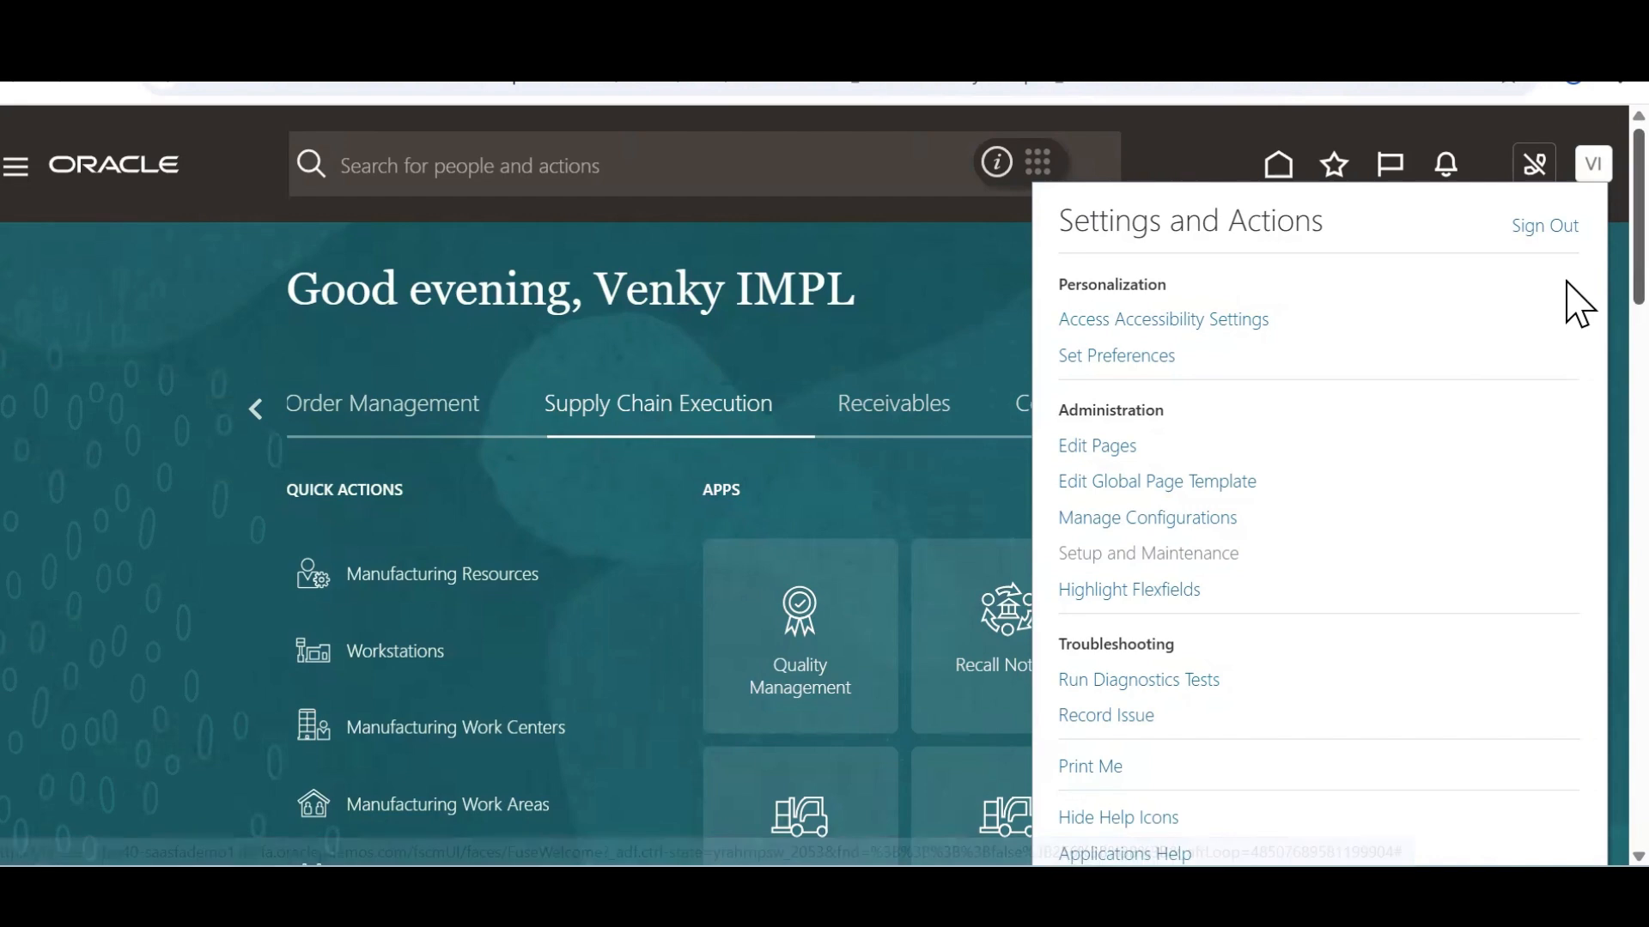
scroll(1578, 343, "down", 3)
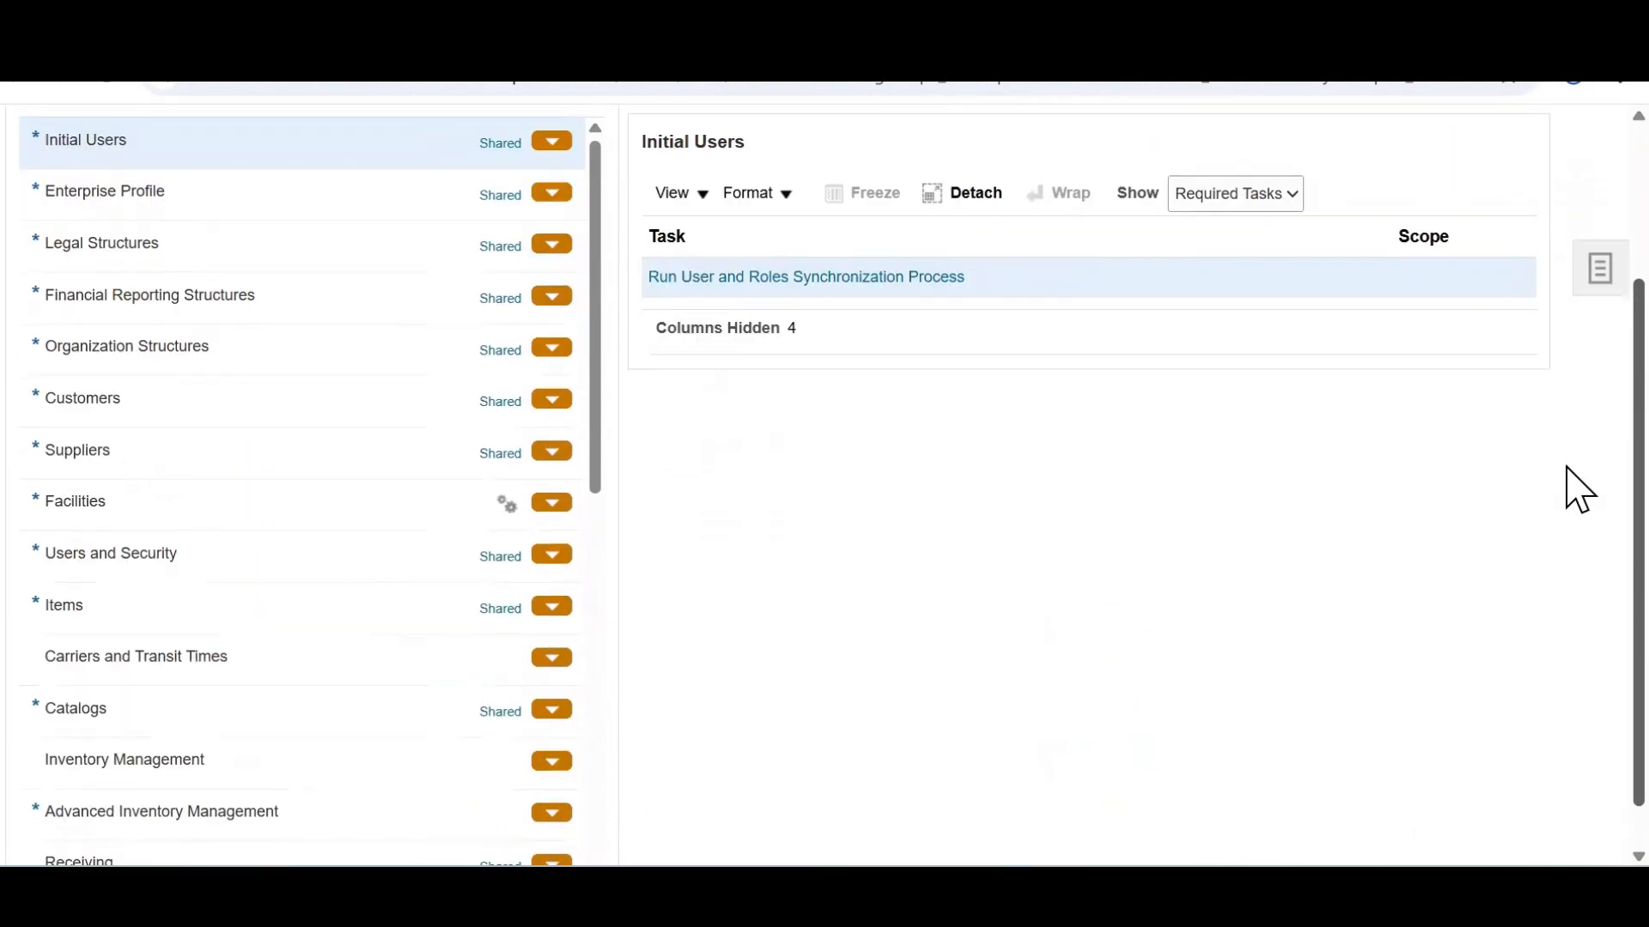
scroll(612, 365, "down", 3)
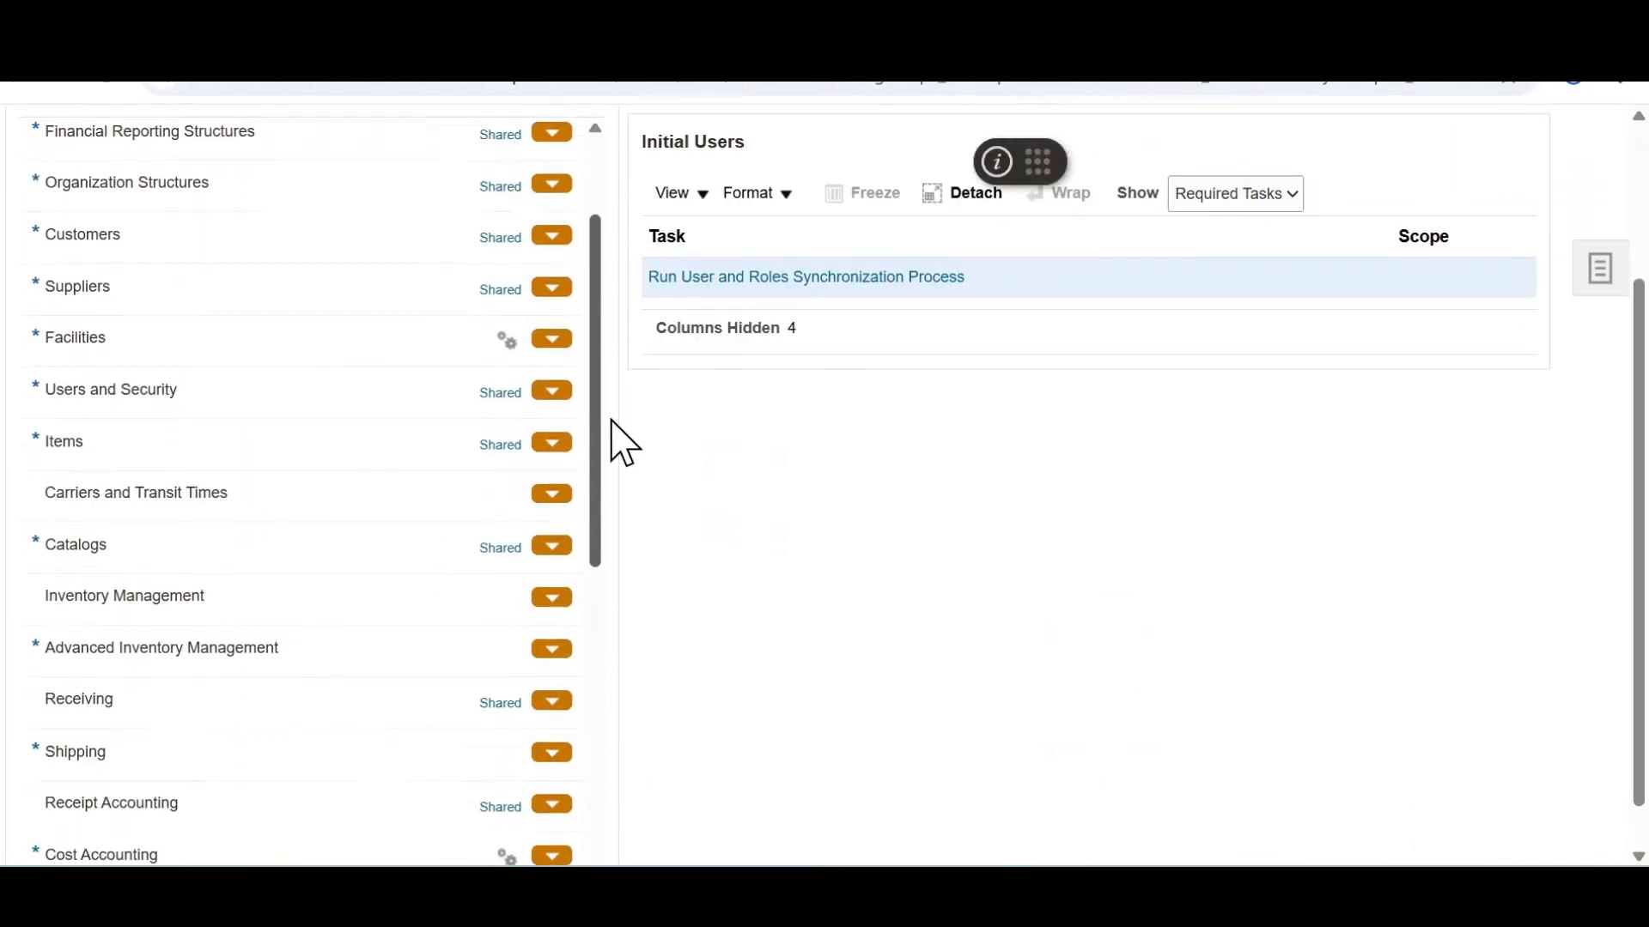
left_click(111, 628)
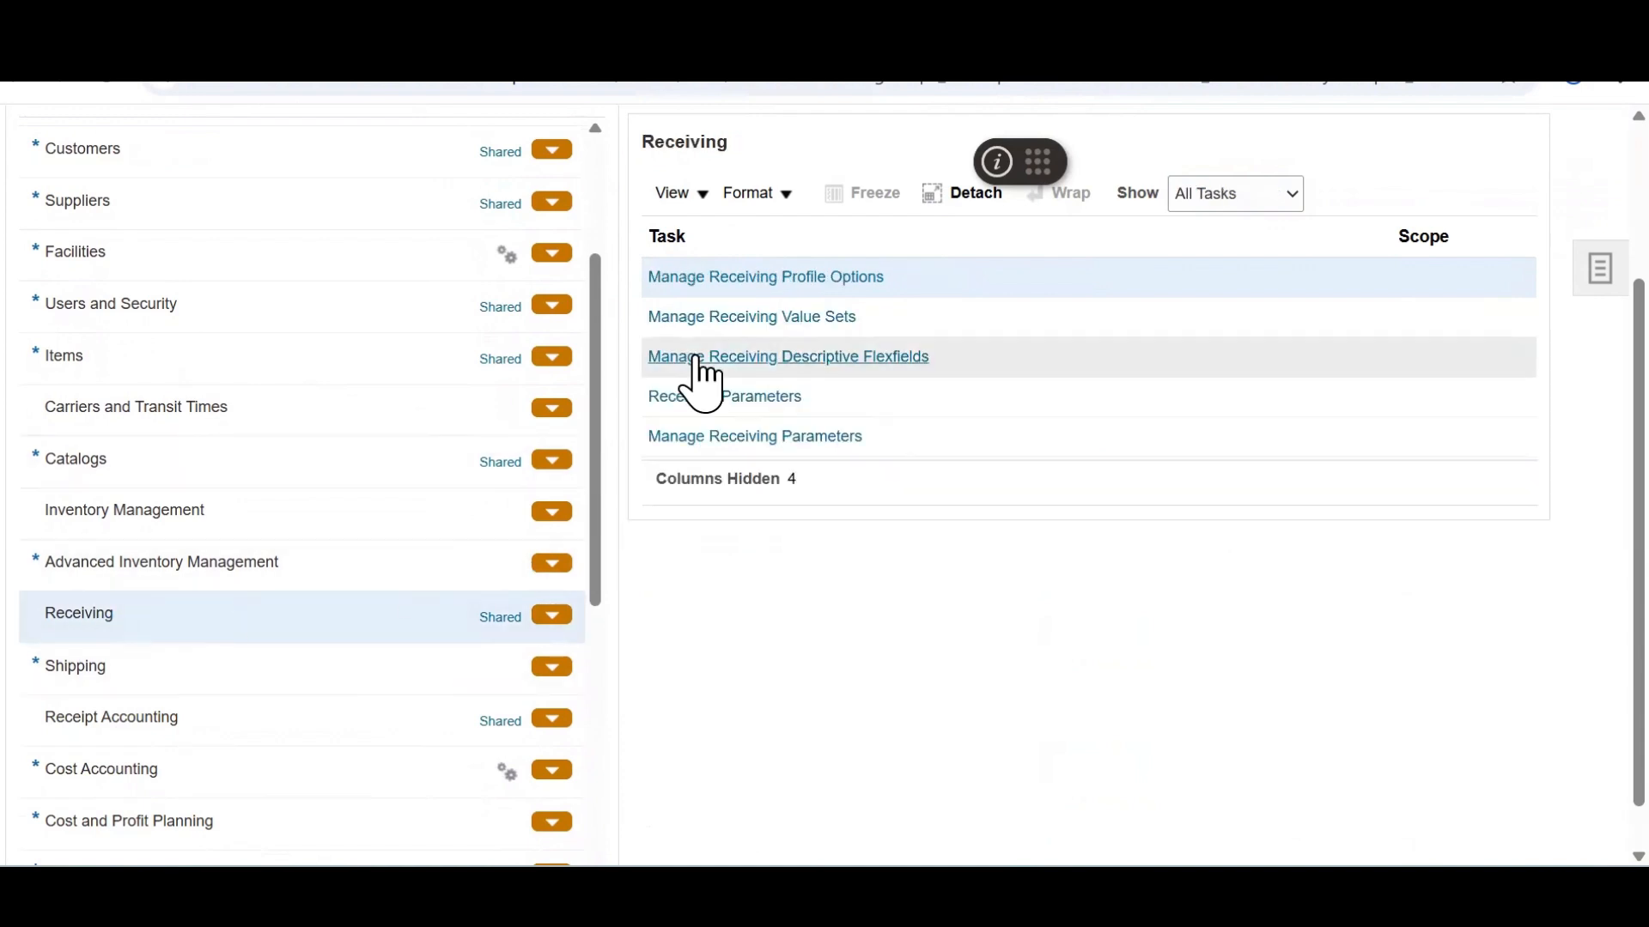
left_click(814, 277)
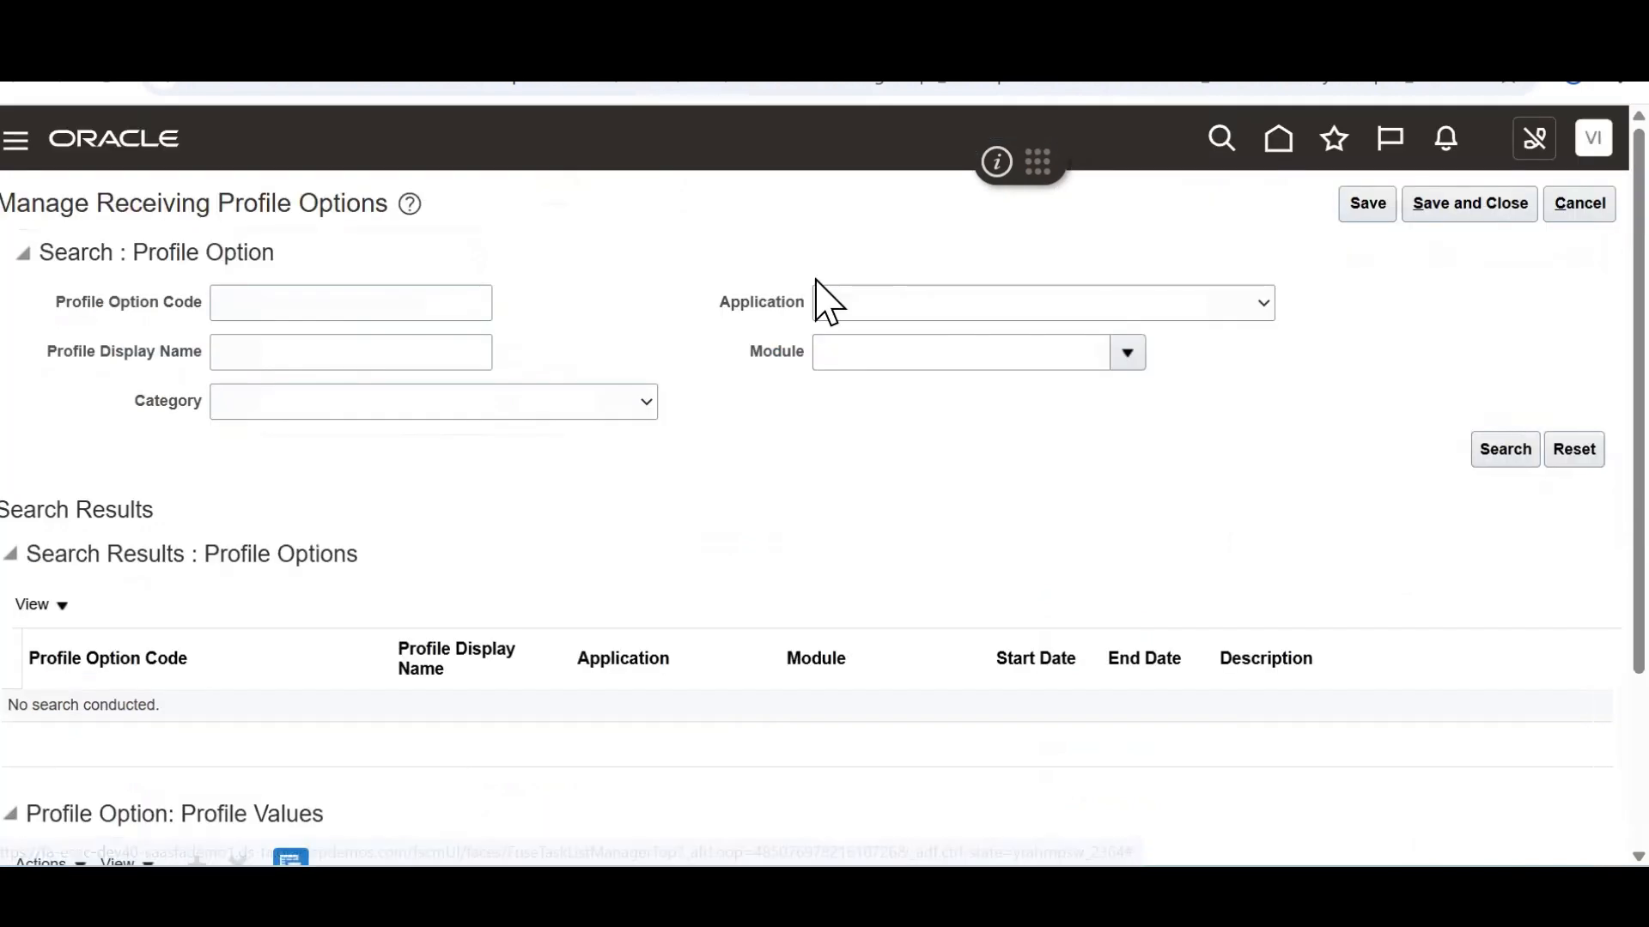
Search receiving profile options by display name %Redwood%
left_click(370, 346)
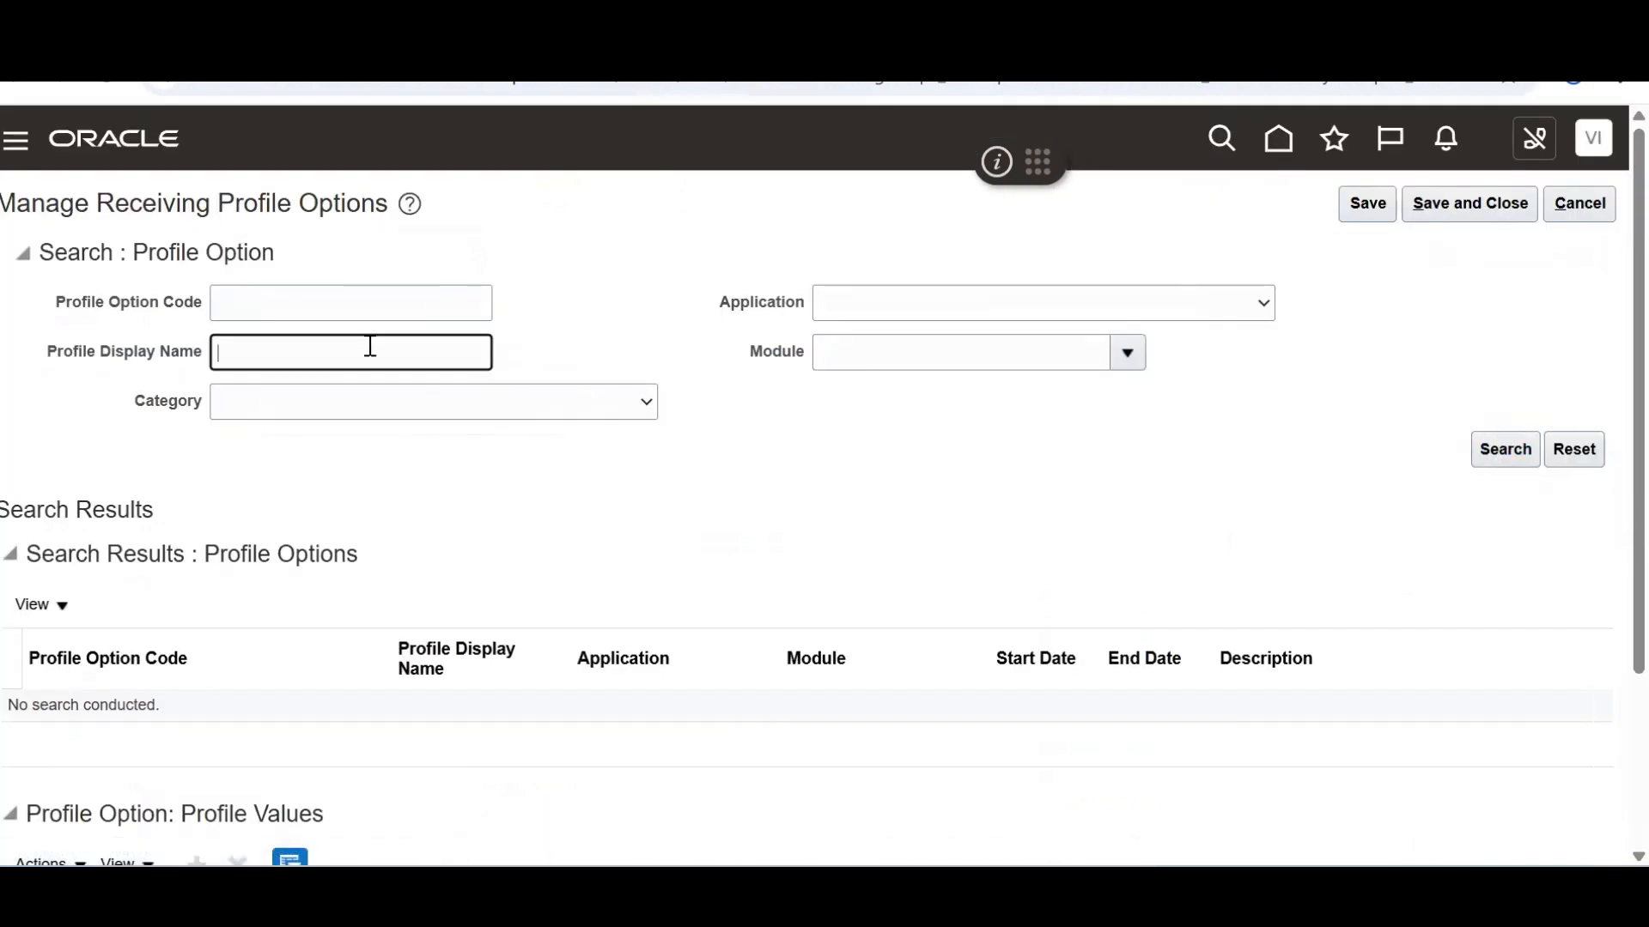
type("%Red")
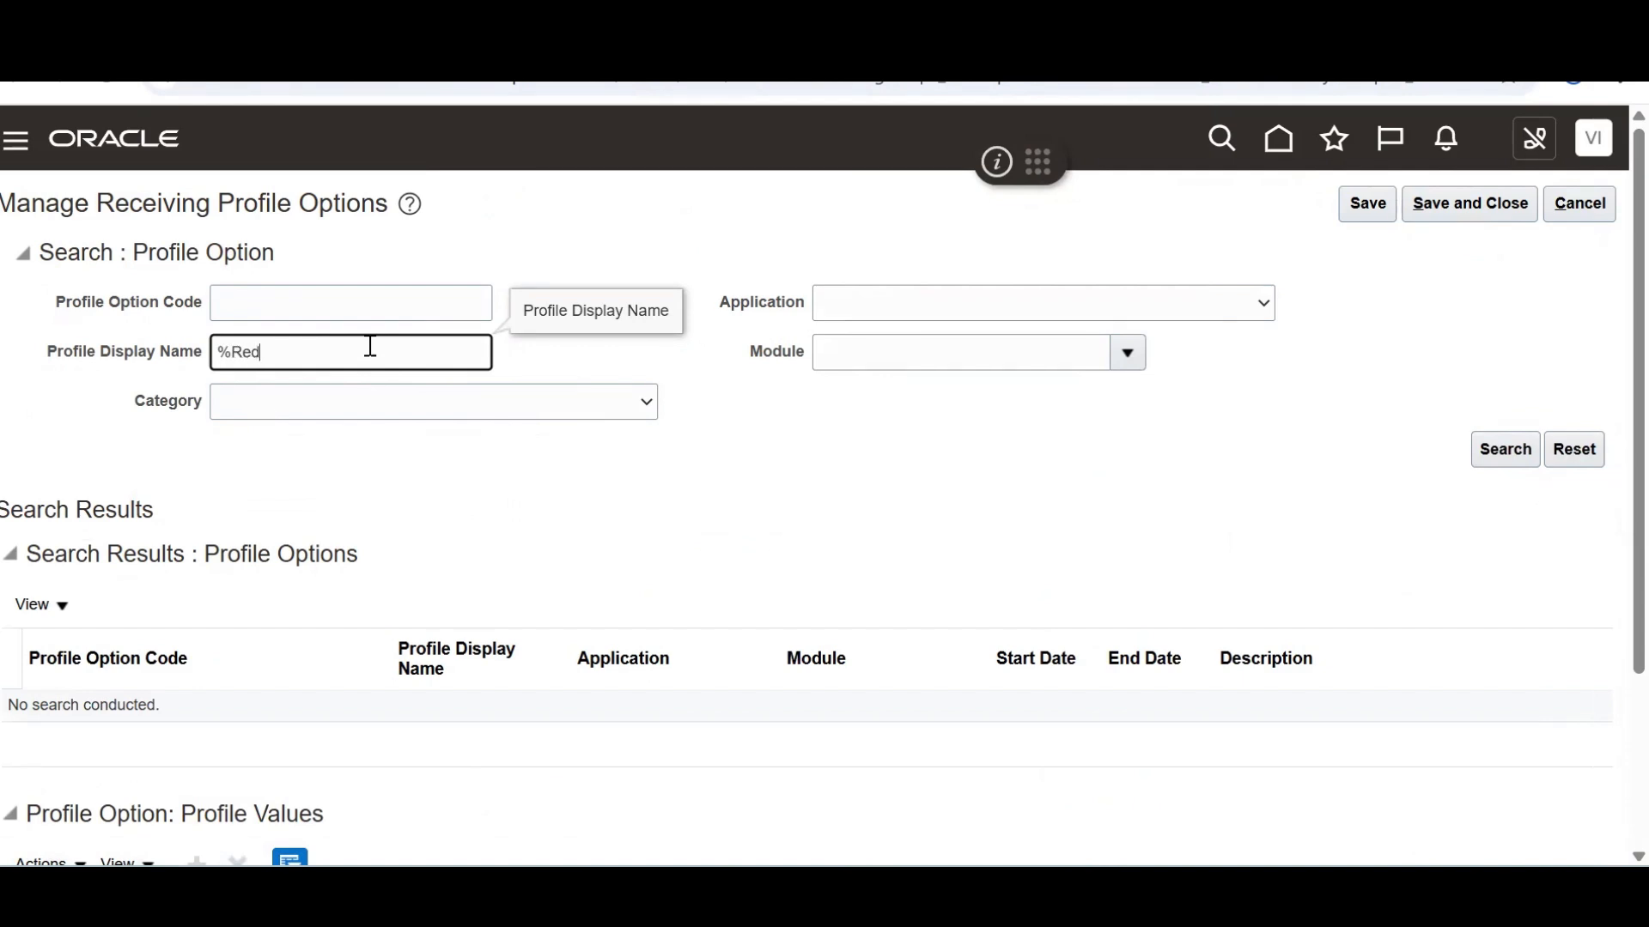
type("wood%")
key("Return")
scroll(1578, 525, "down", 4)
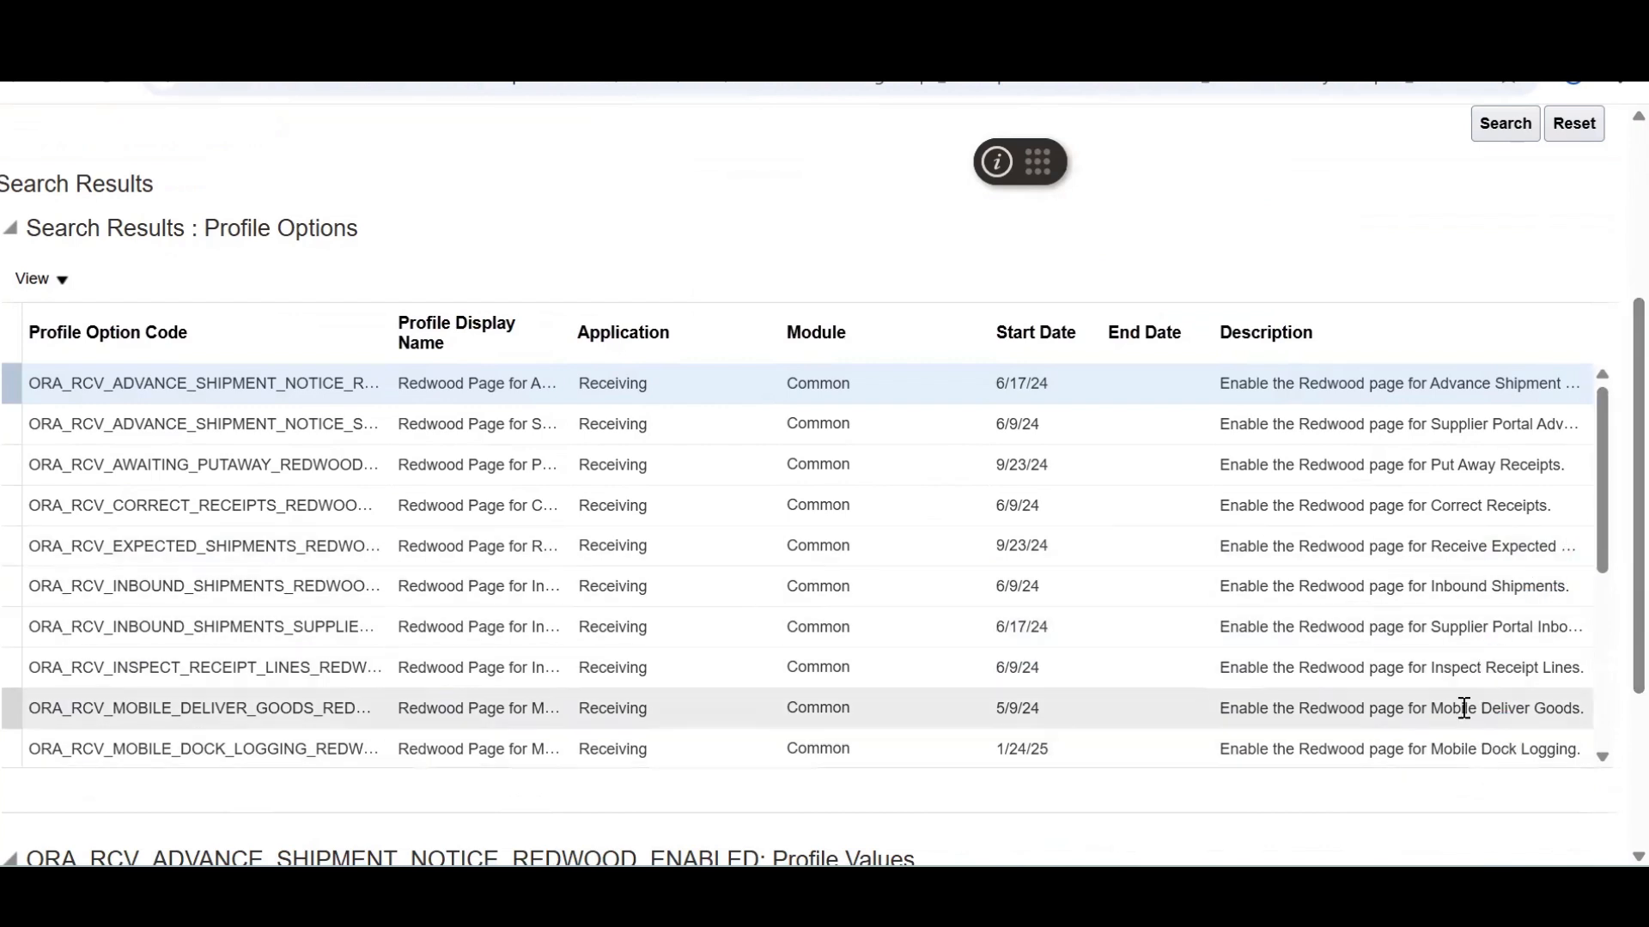
Set ORA_RCV_EXPECTED_SHIPMENTS_REDWOOD_ENABLED's site value to No and save and close
left_click(1461, 546)
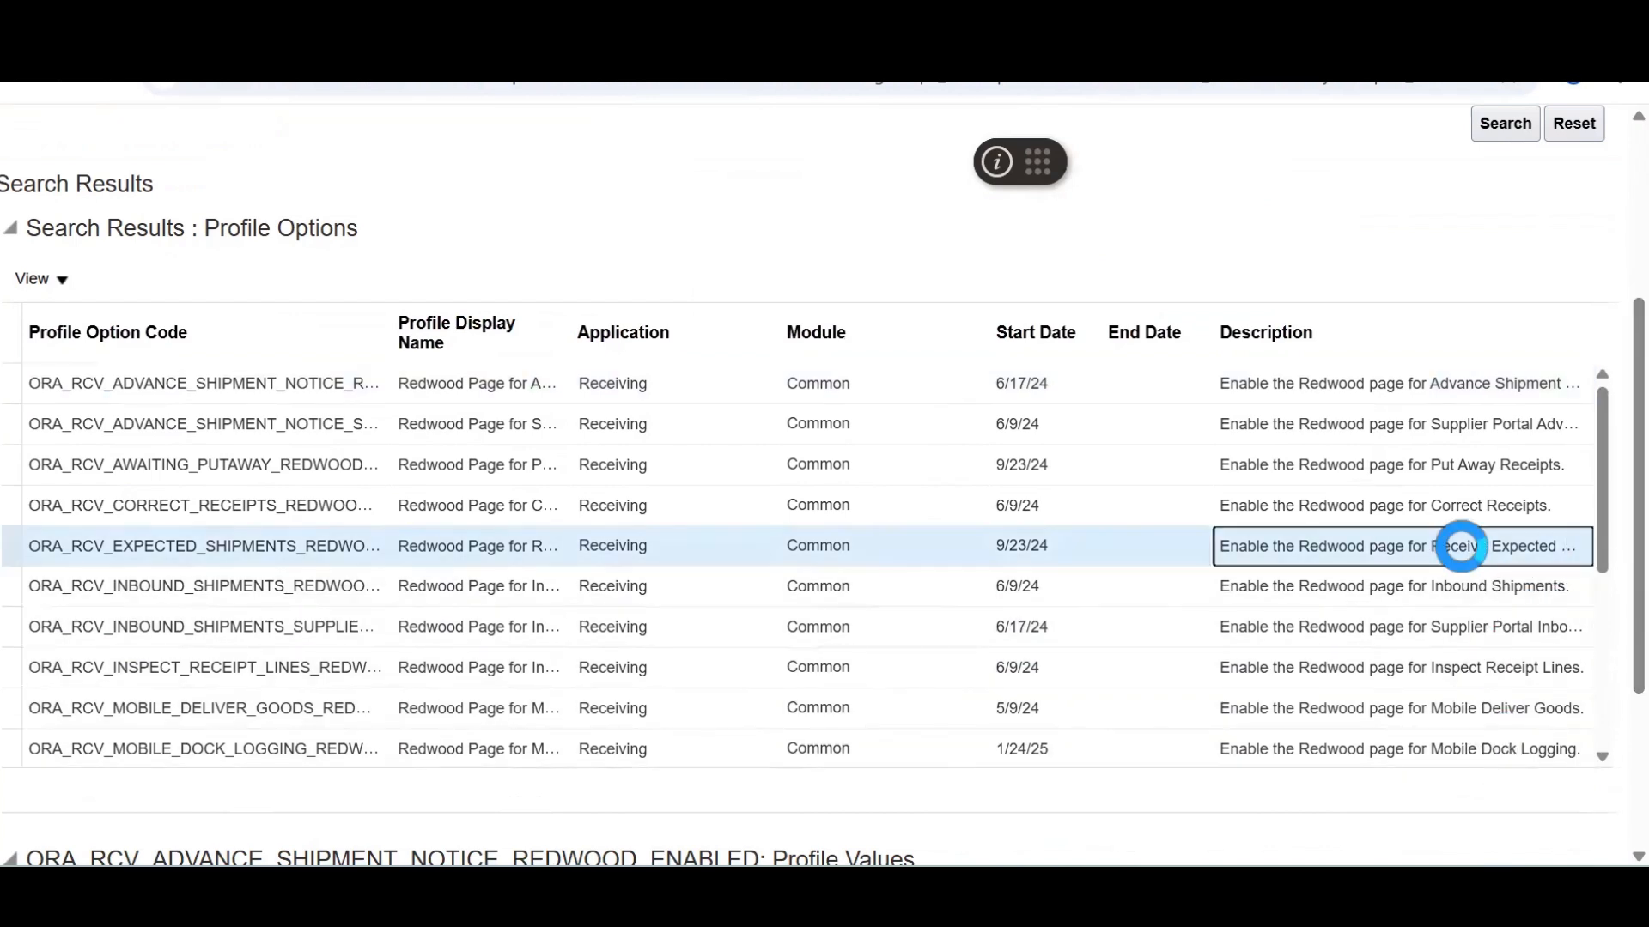
scroll(1607, 710, "down", 3)
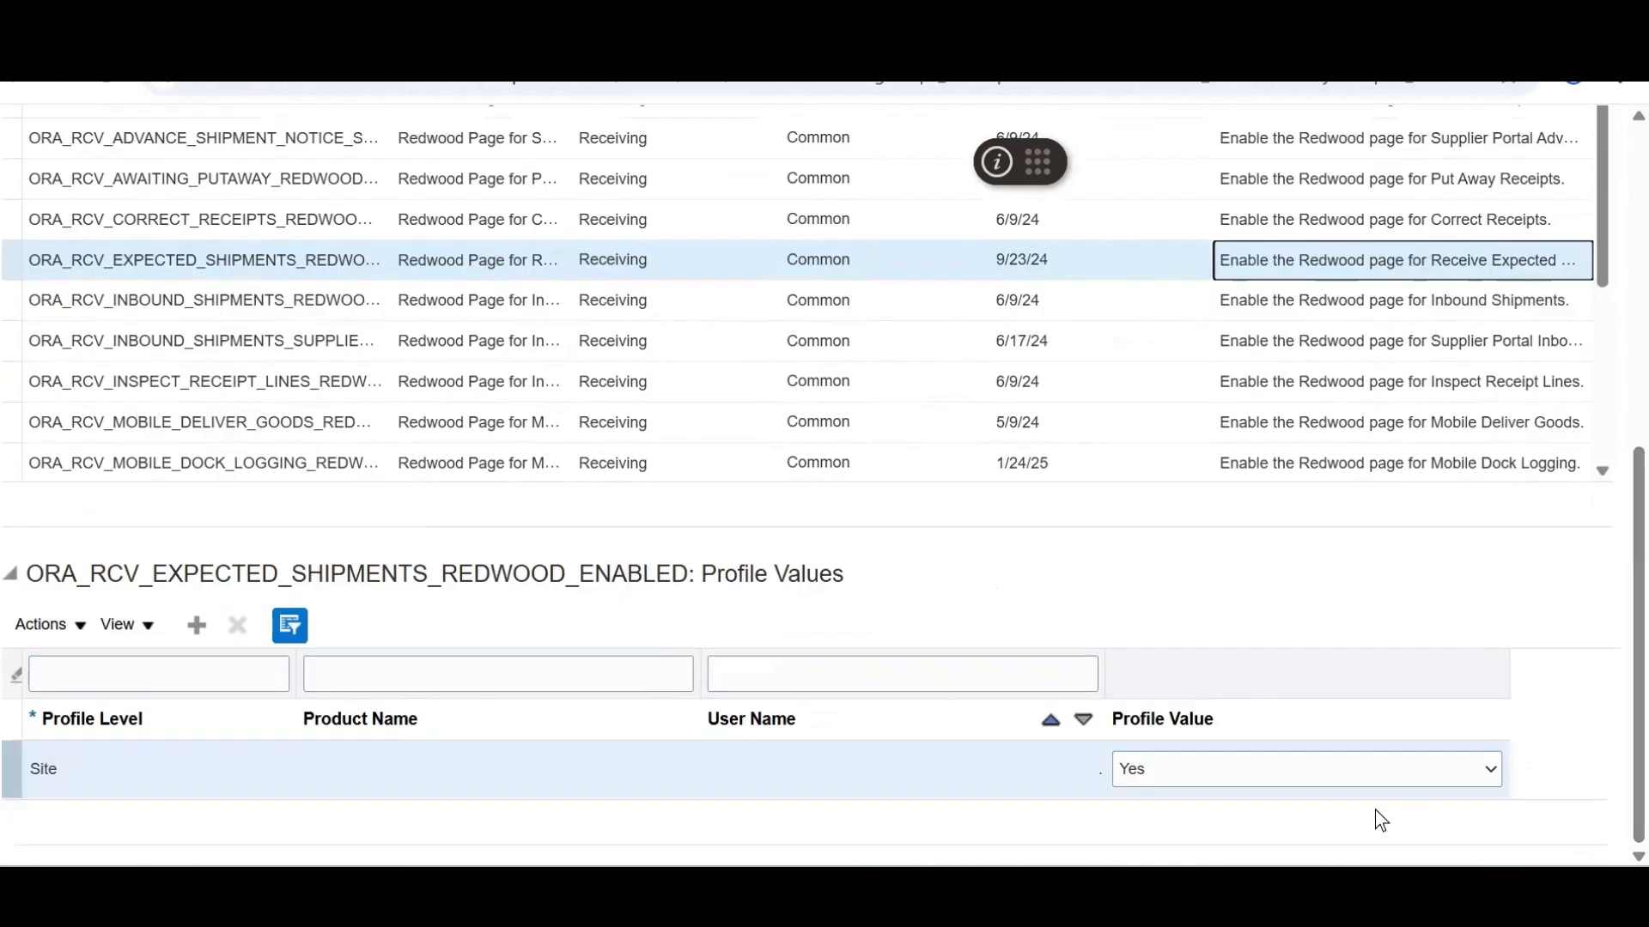
left_click(1331, 776)
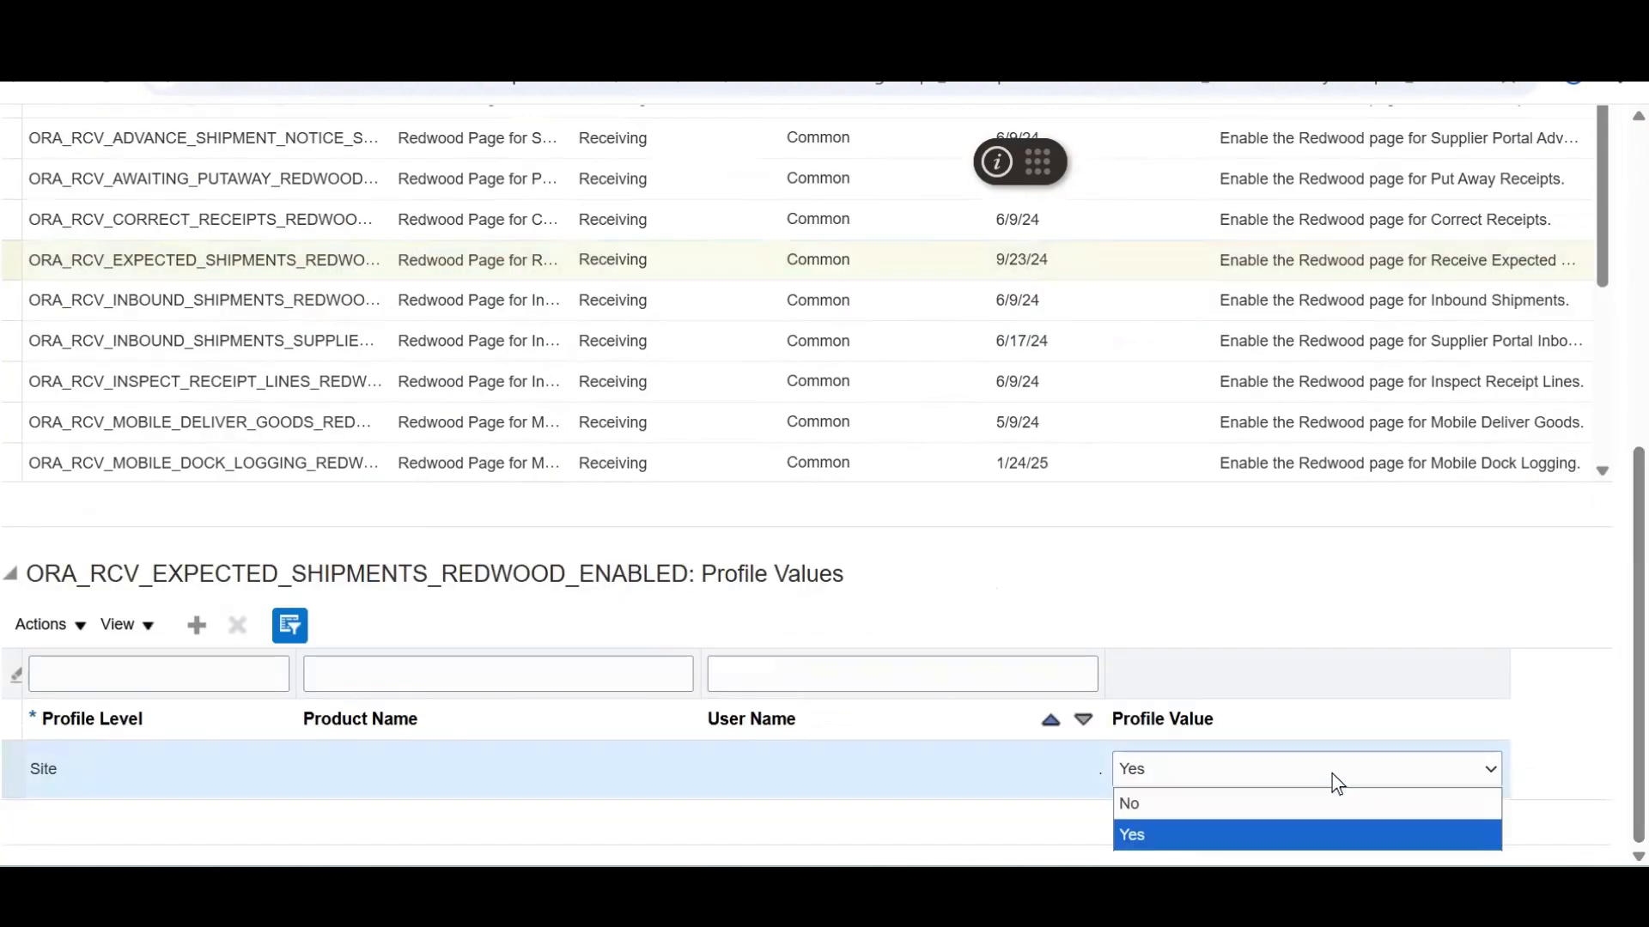
left_click(1261, 802)
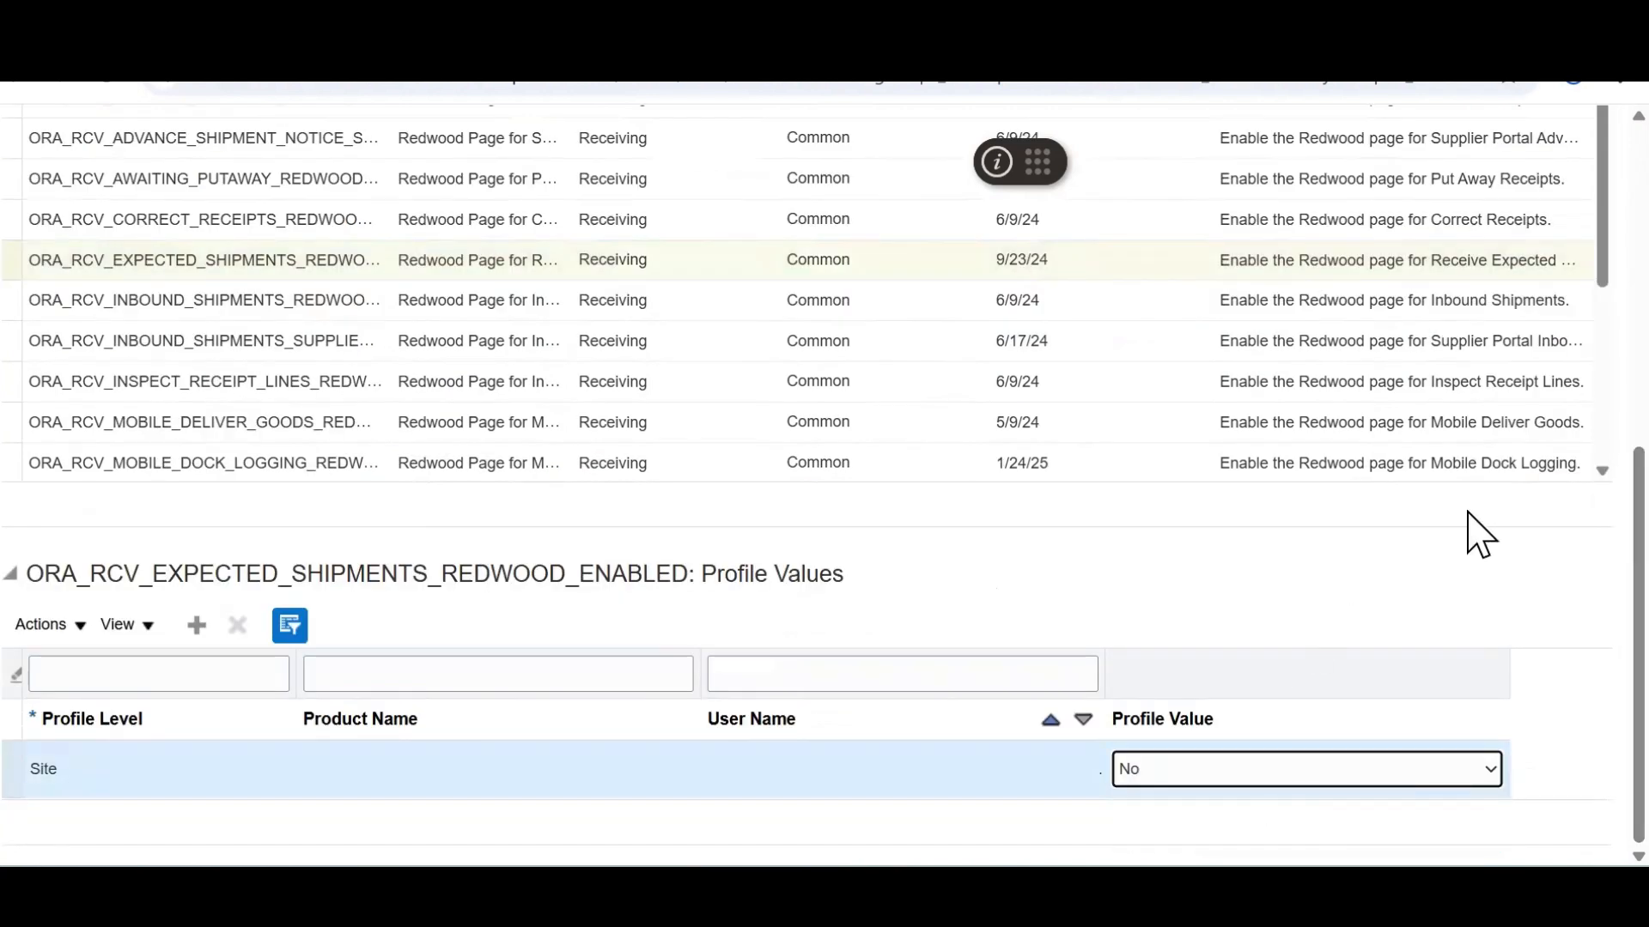
left_click(1502, 182)
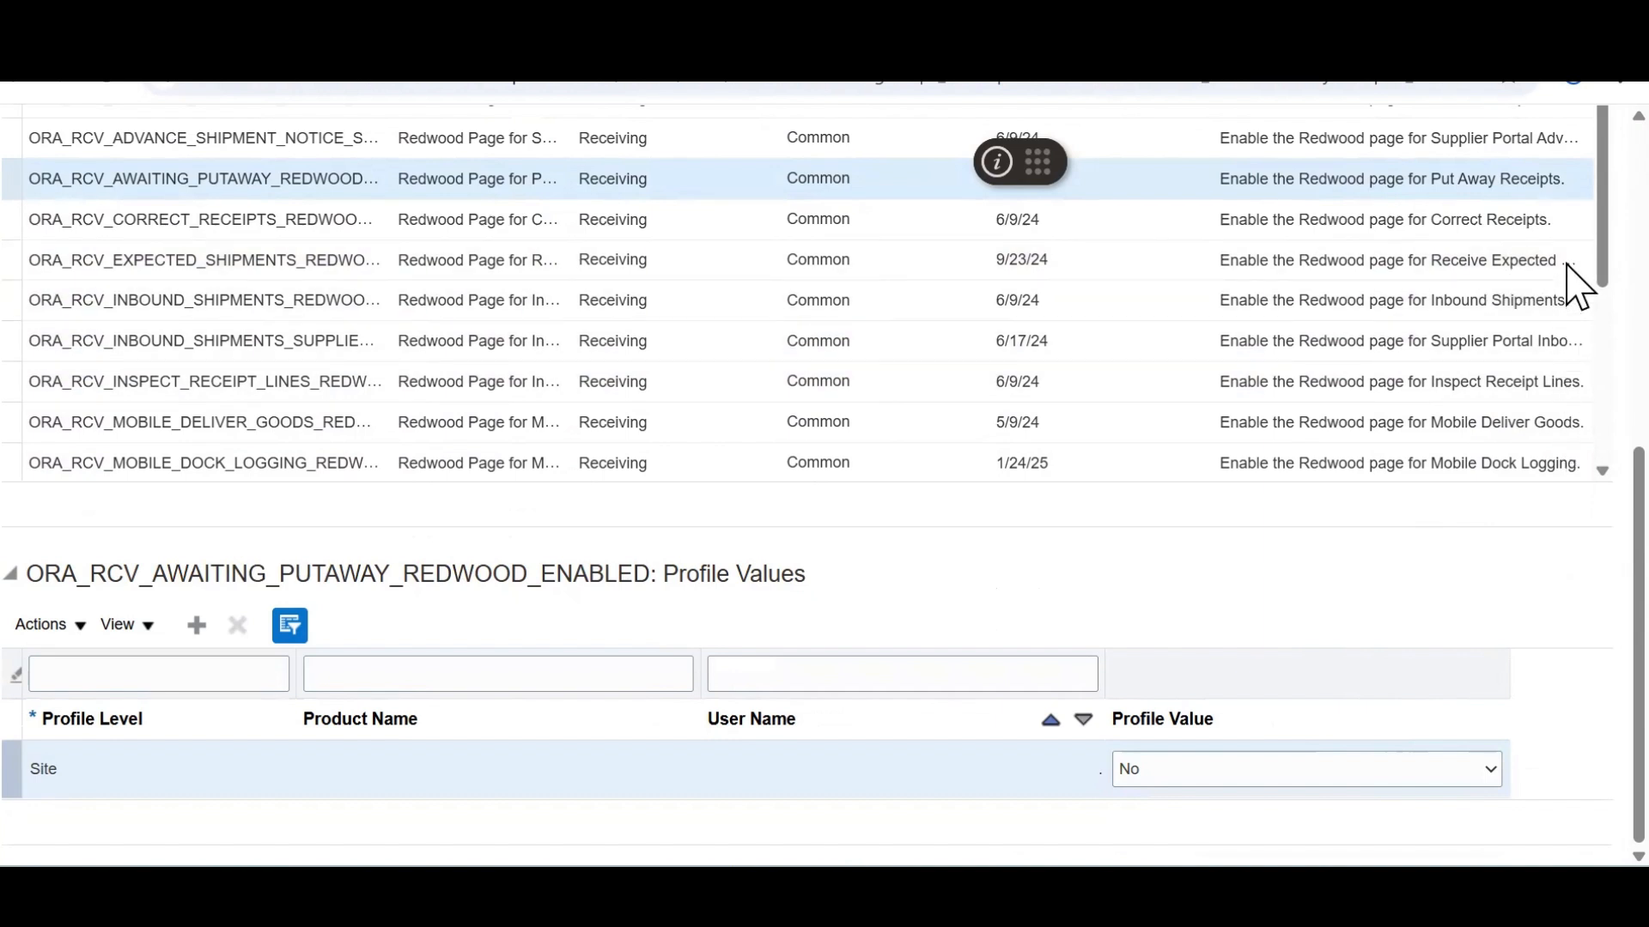
scroll(1578, 288, "up", 7)
left_click(1513, 213)
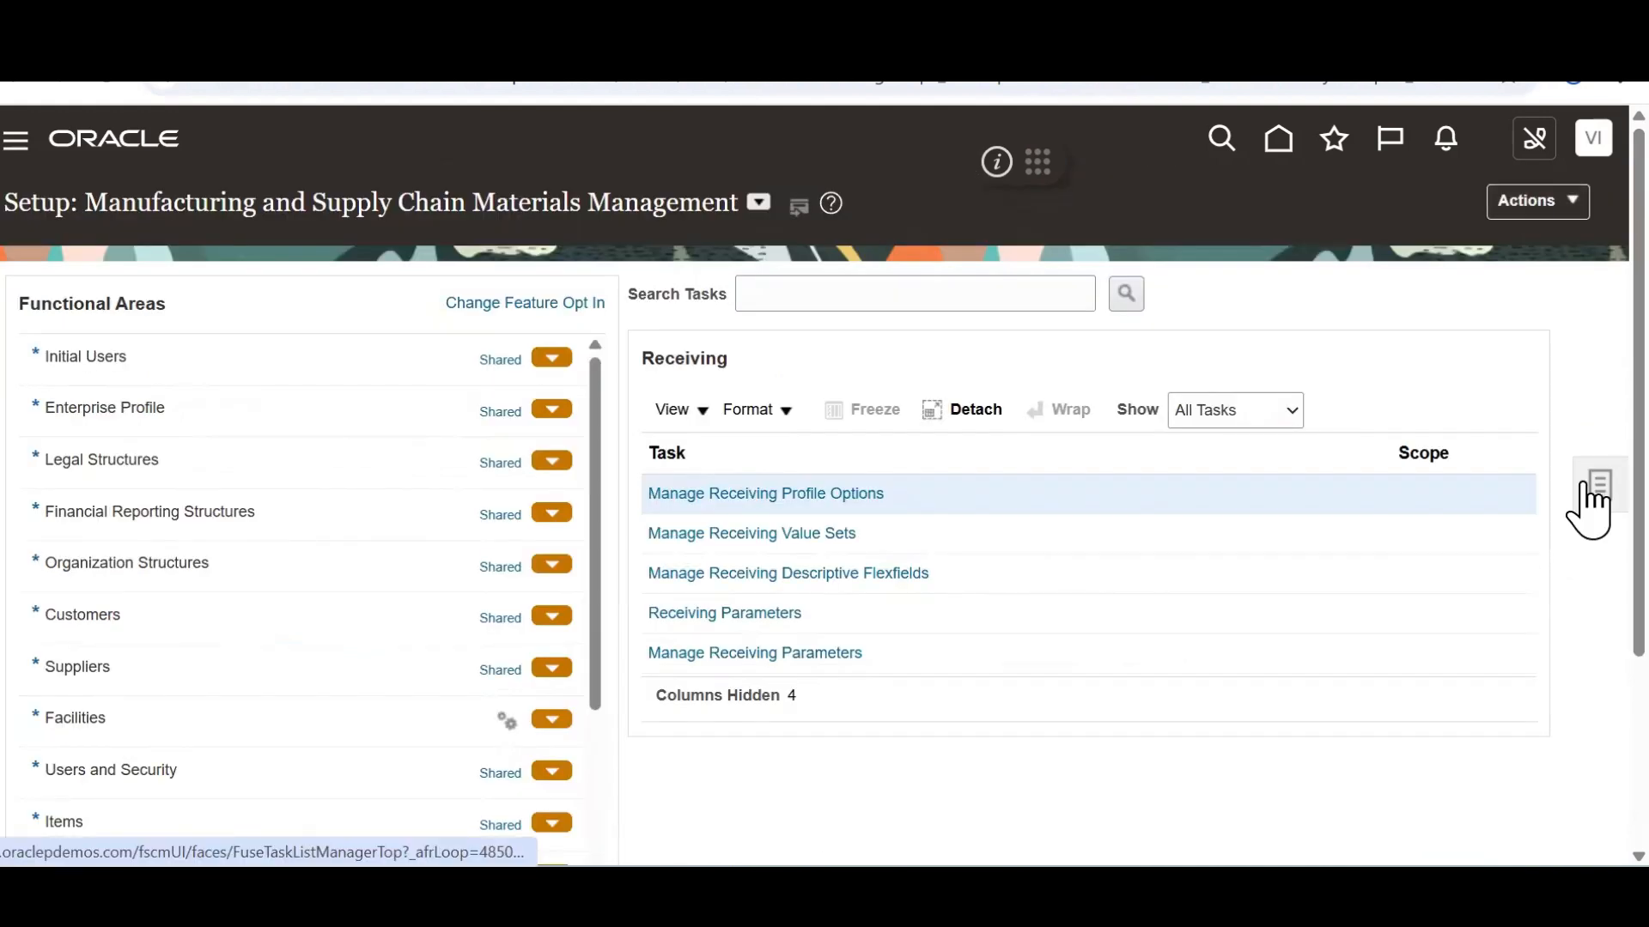
Sign out, then sign back in with the user name and account password
left_click(1594, 142)
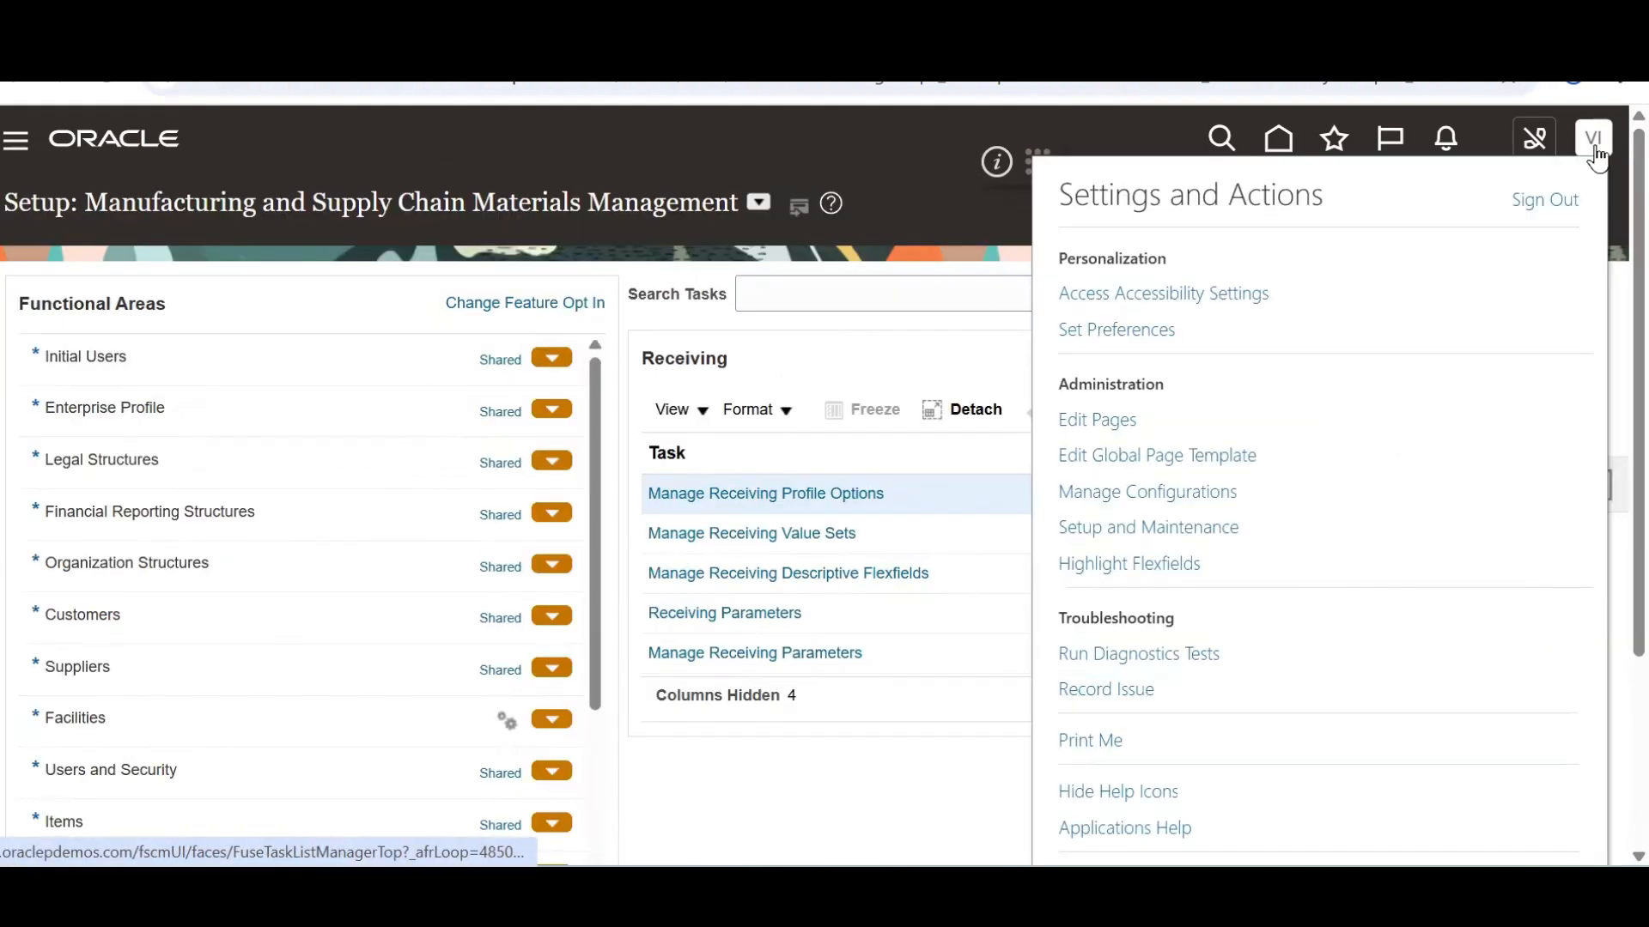
left_click(1537, 206)
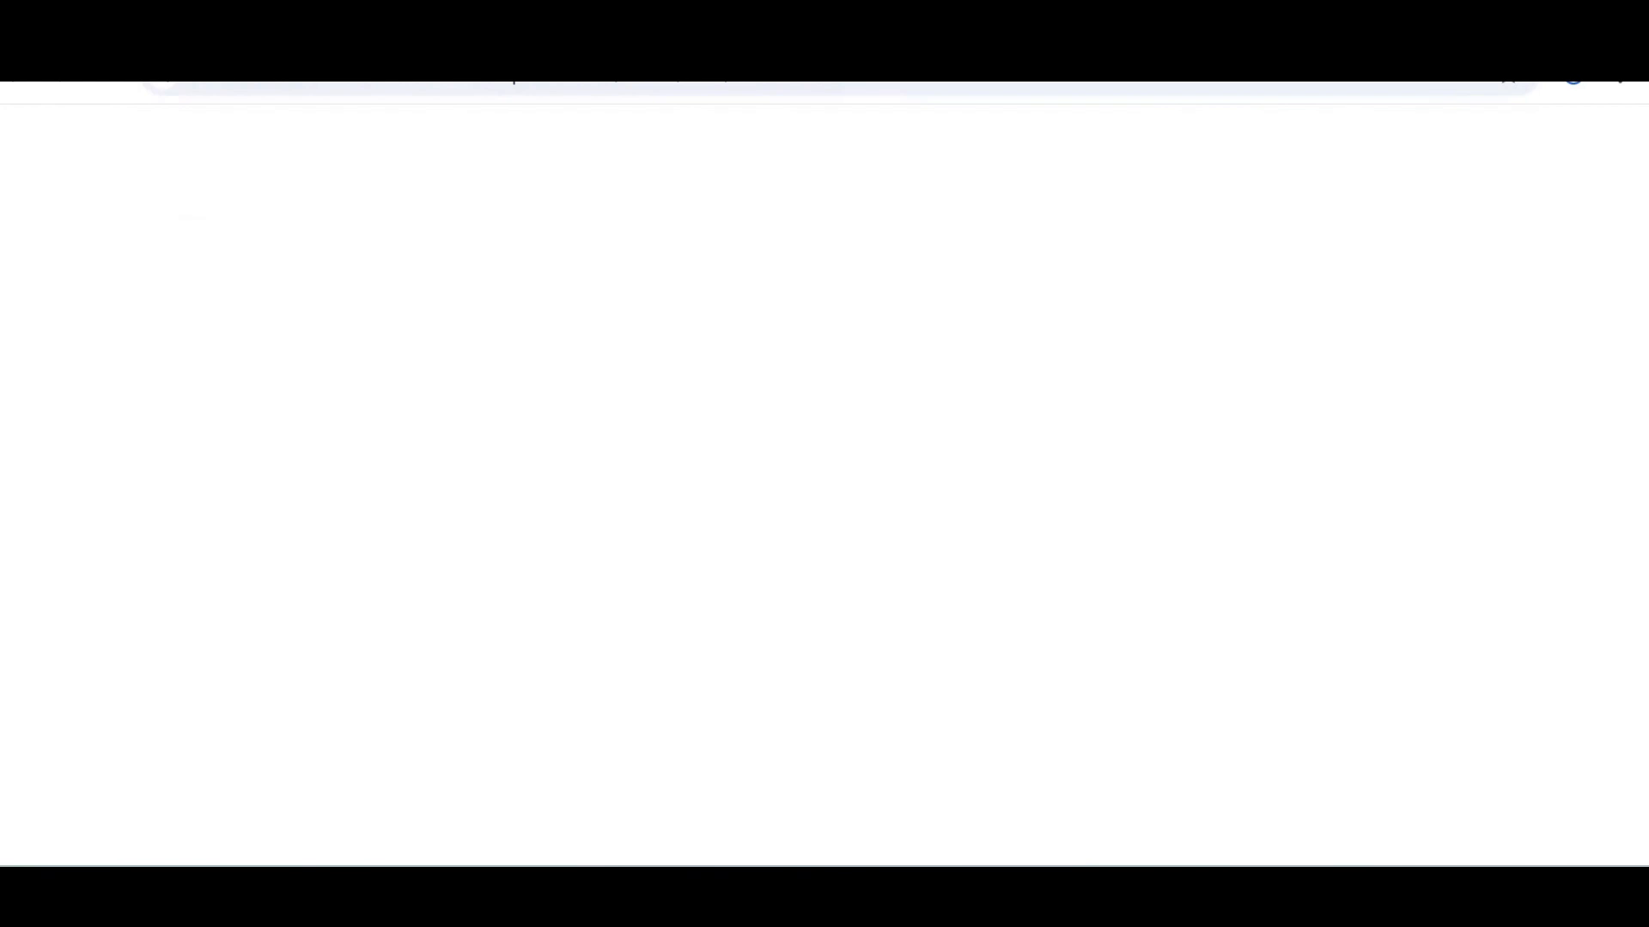
type("Venky")
type(".IMPL")
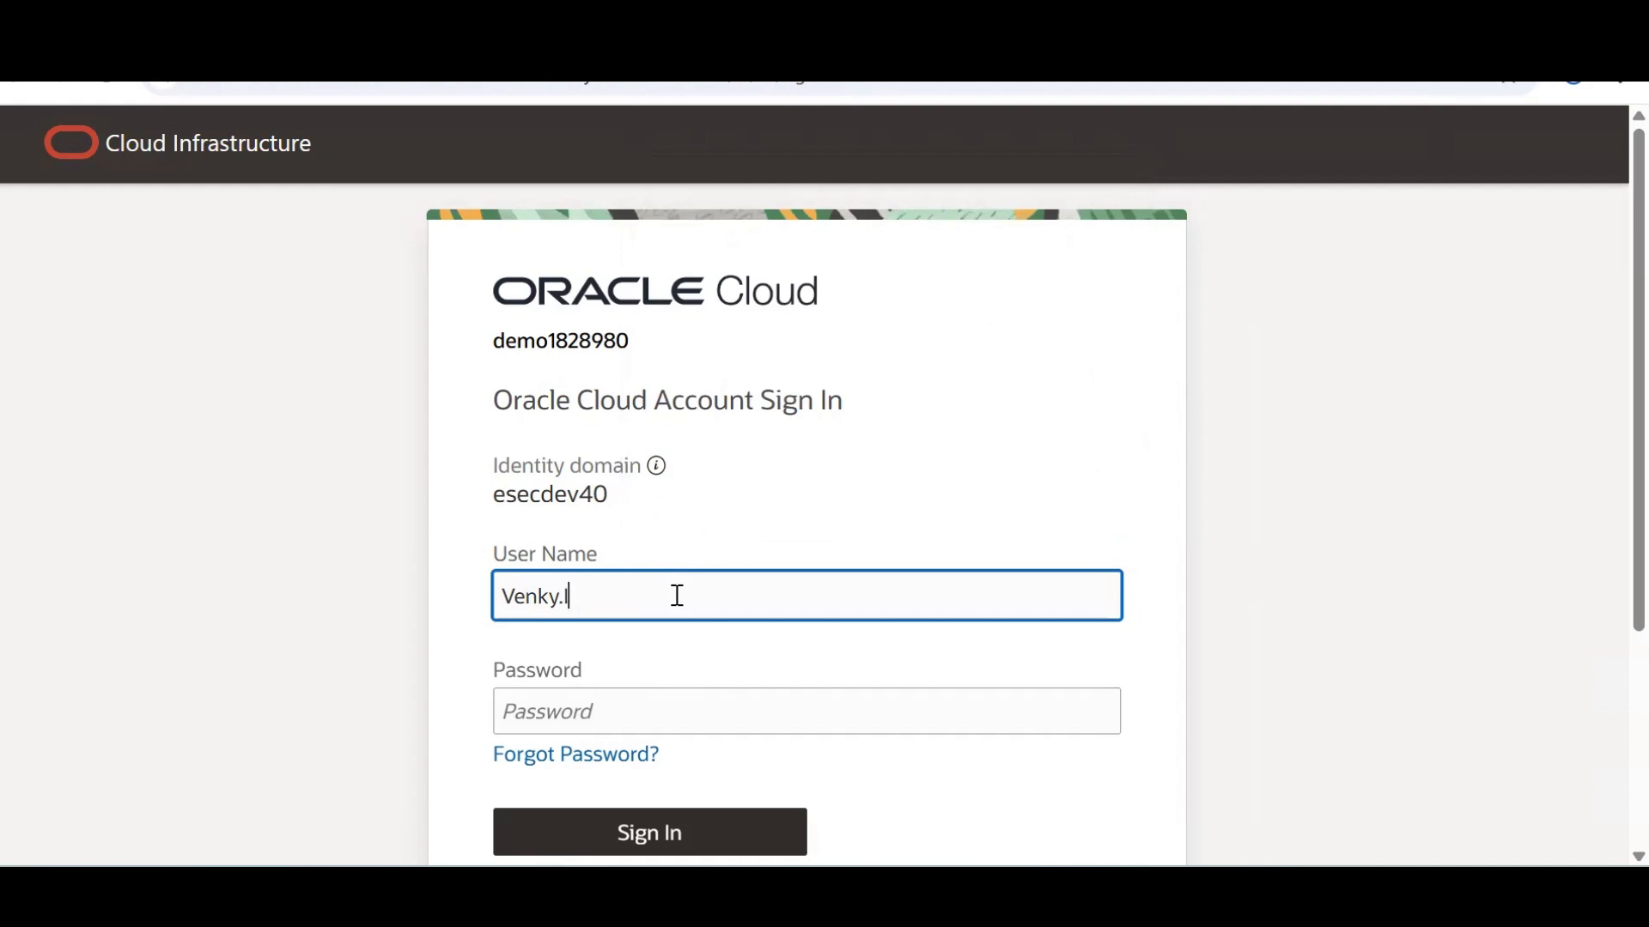
key("Tab")
key("ctrl+v")
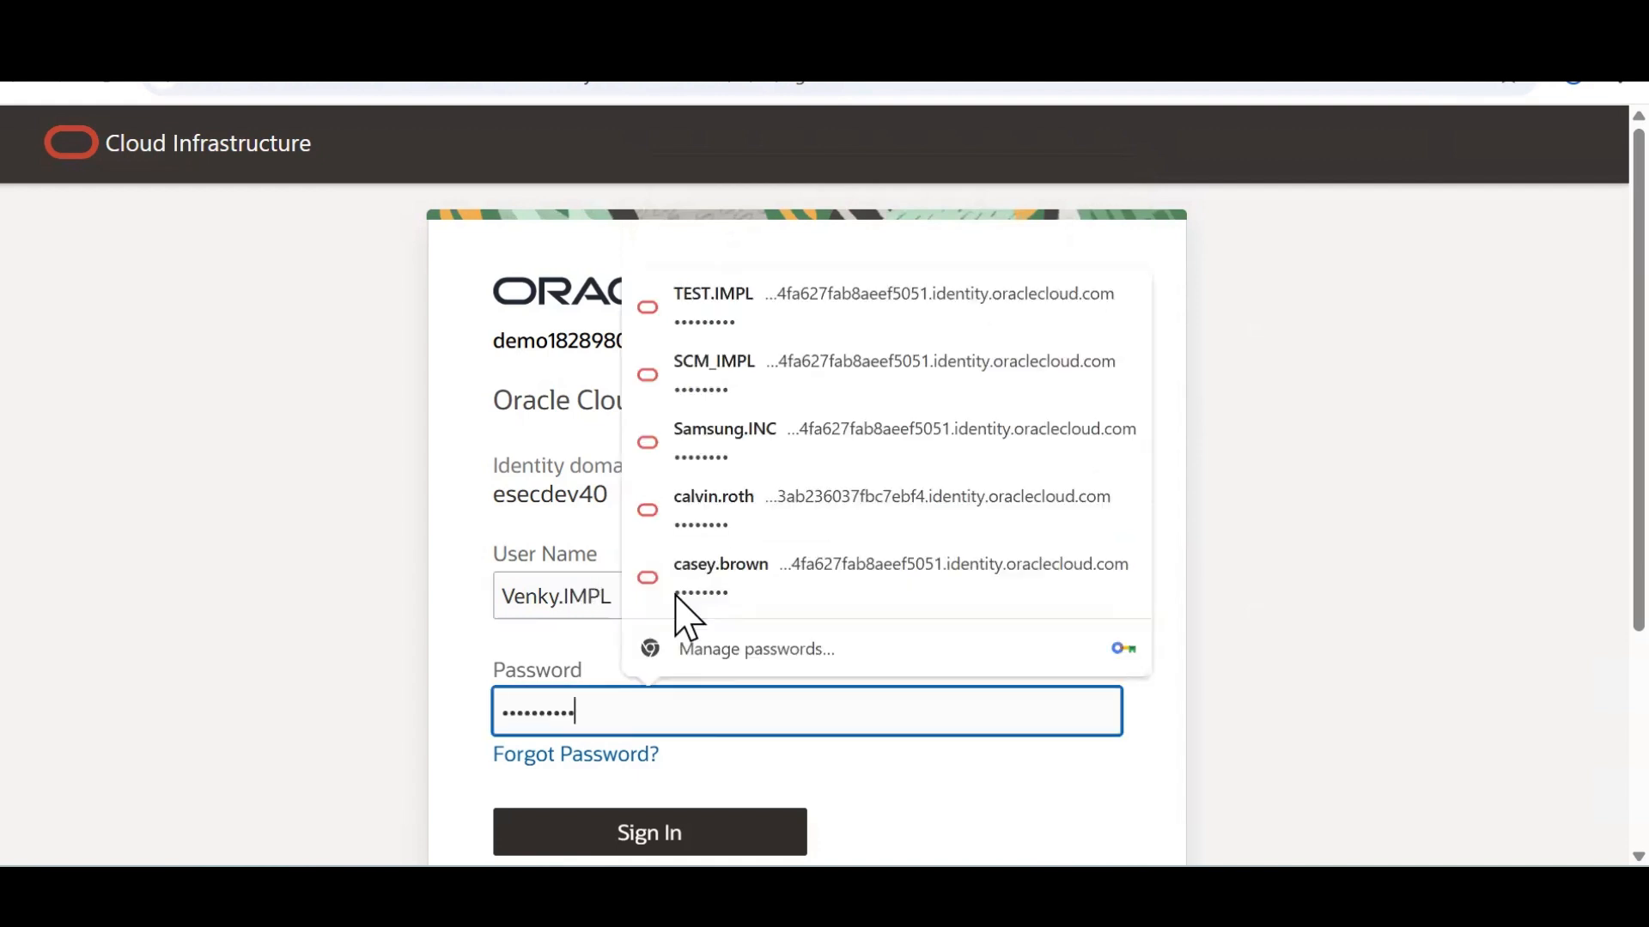
left_click(646, 838)
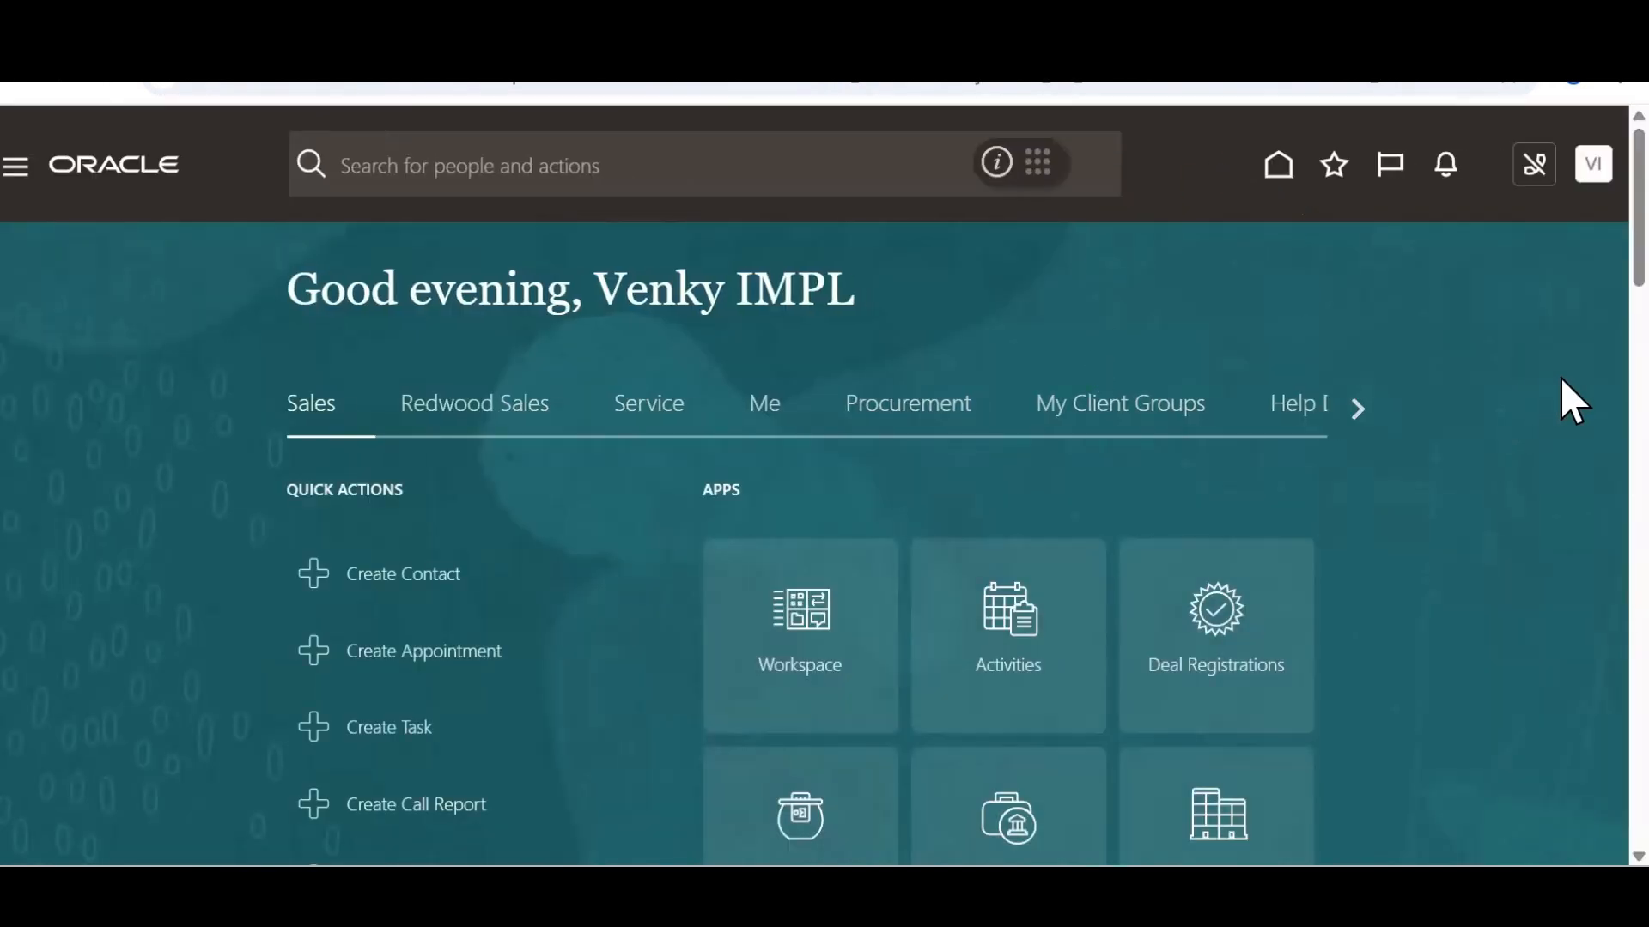
Go to Supply Chain Execution > Inventory Management (Classic) and open Receive Expected Shipments
scroll(1565, 270, "down", 2)
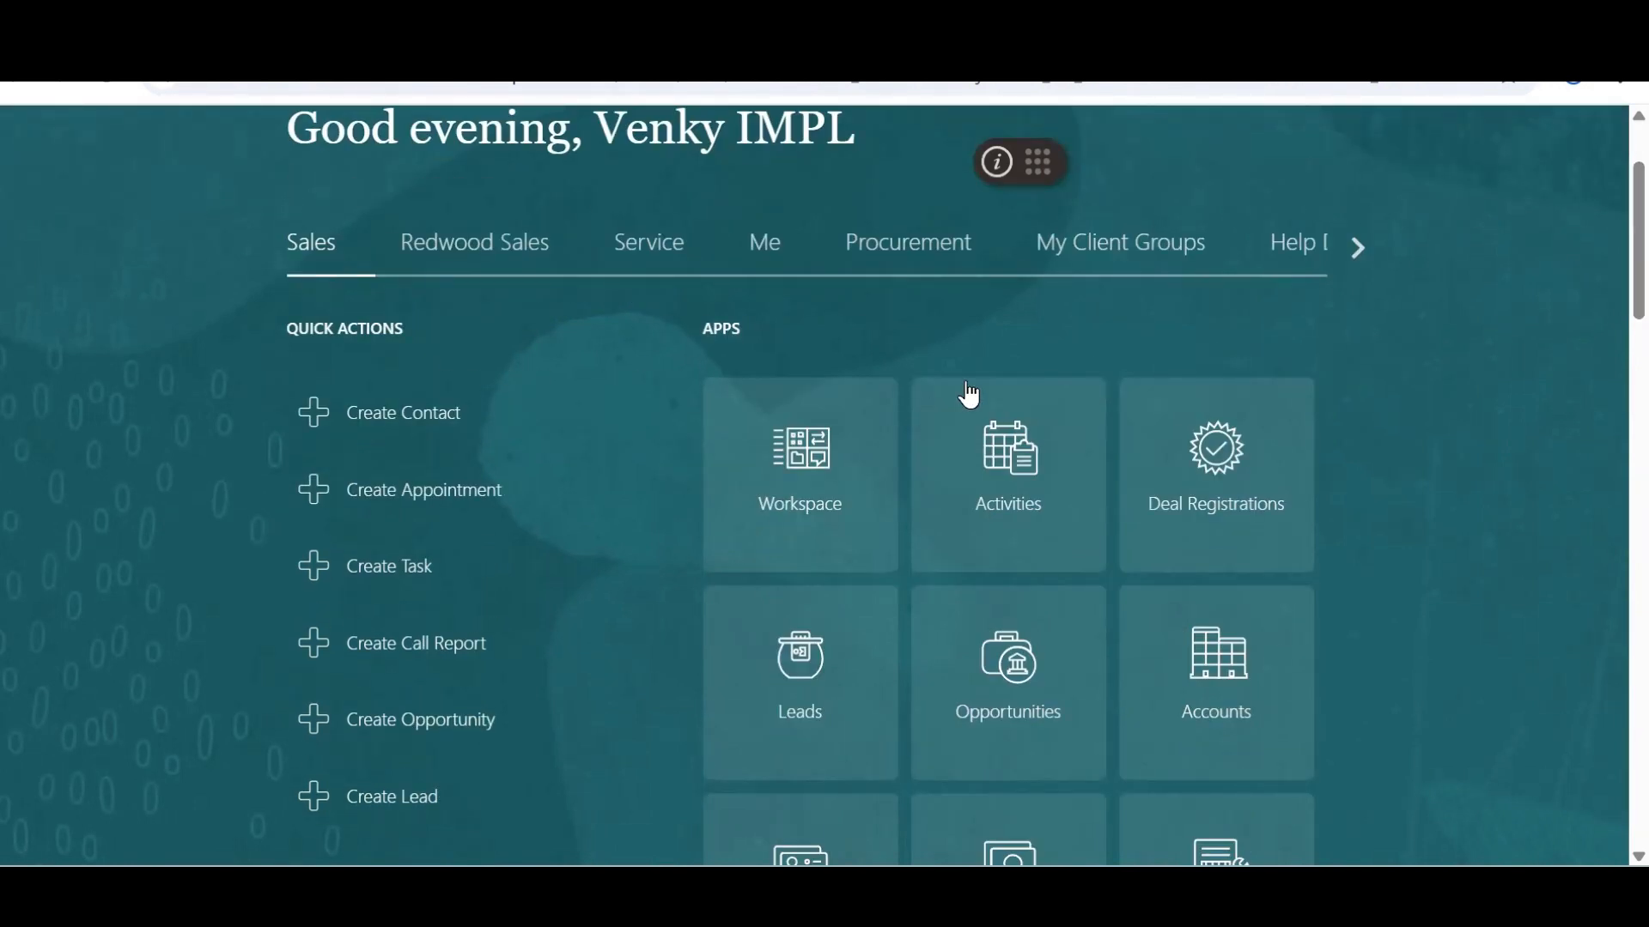
left_click(1358, 247)
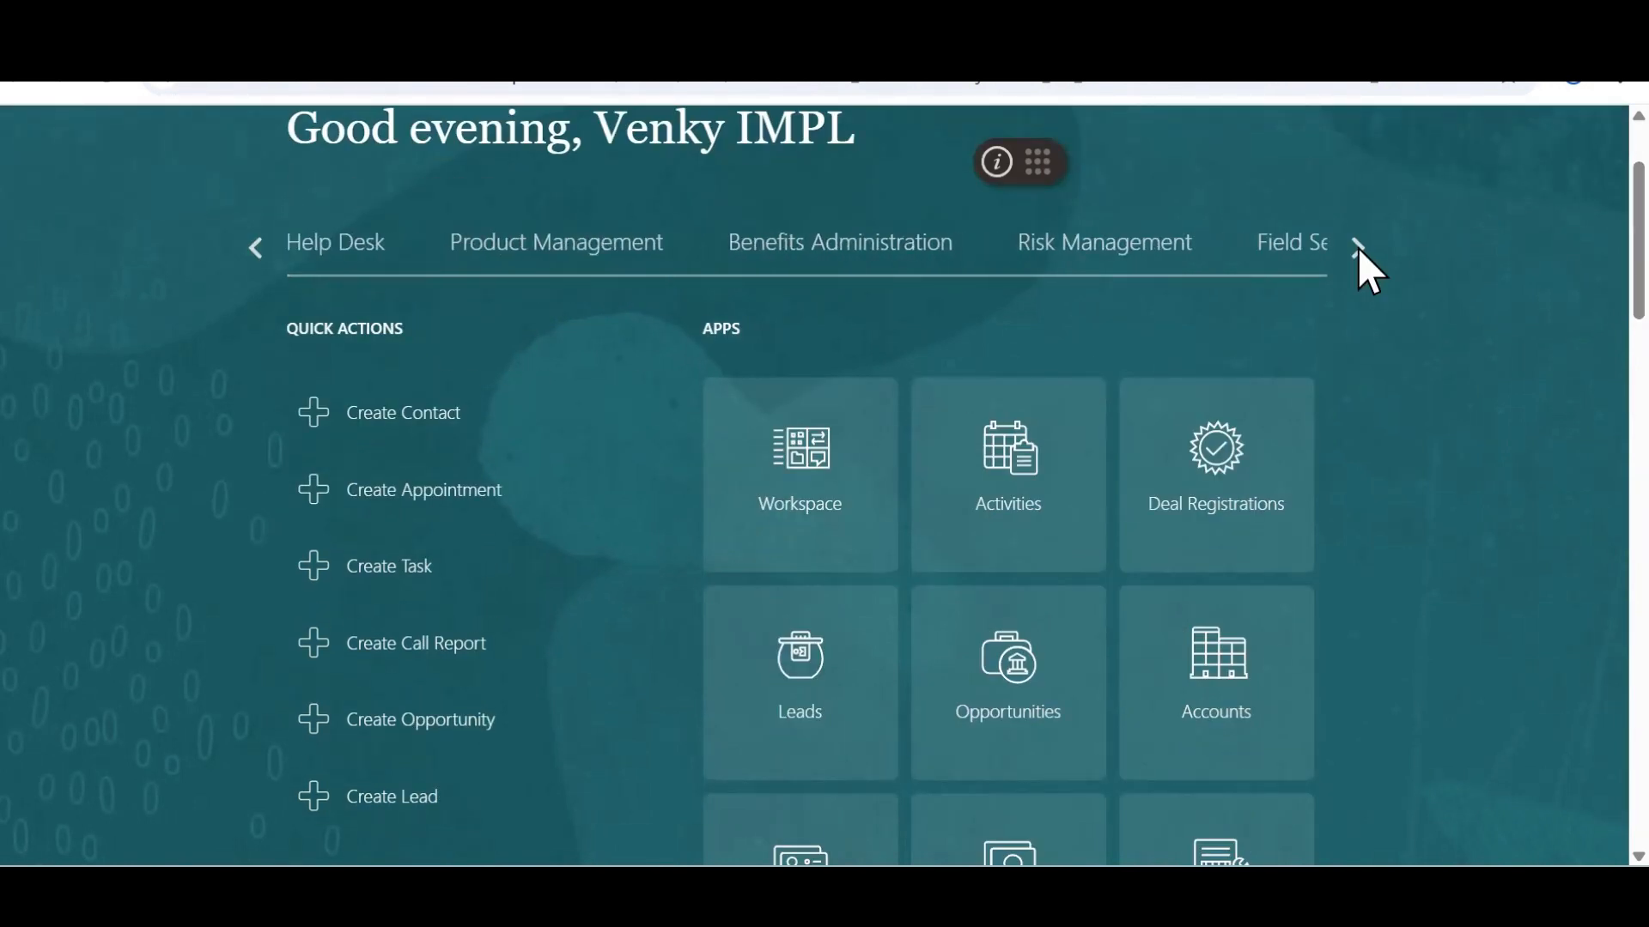
left_click(1357, 247)
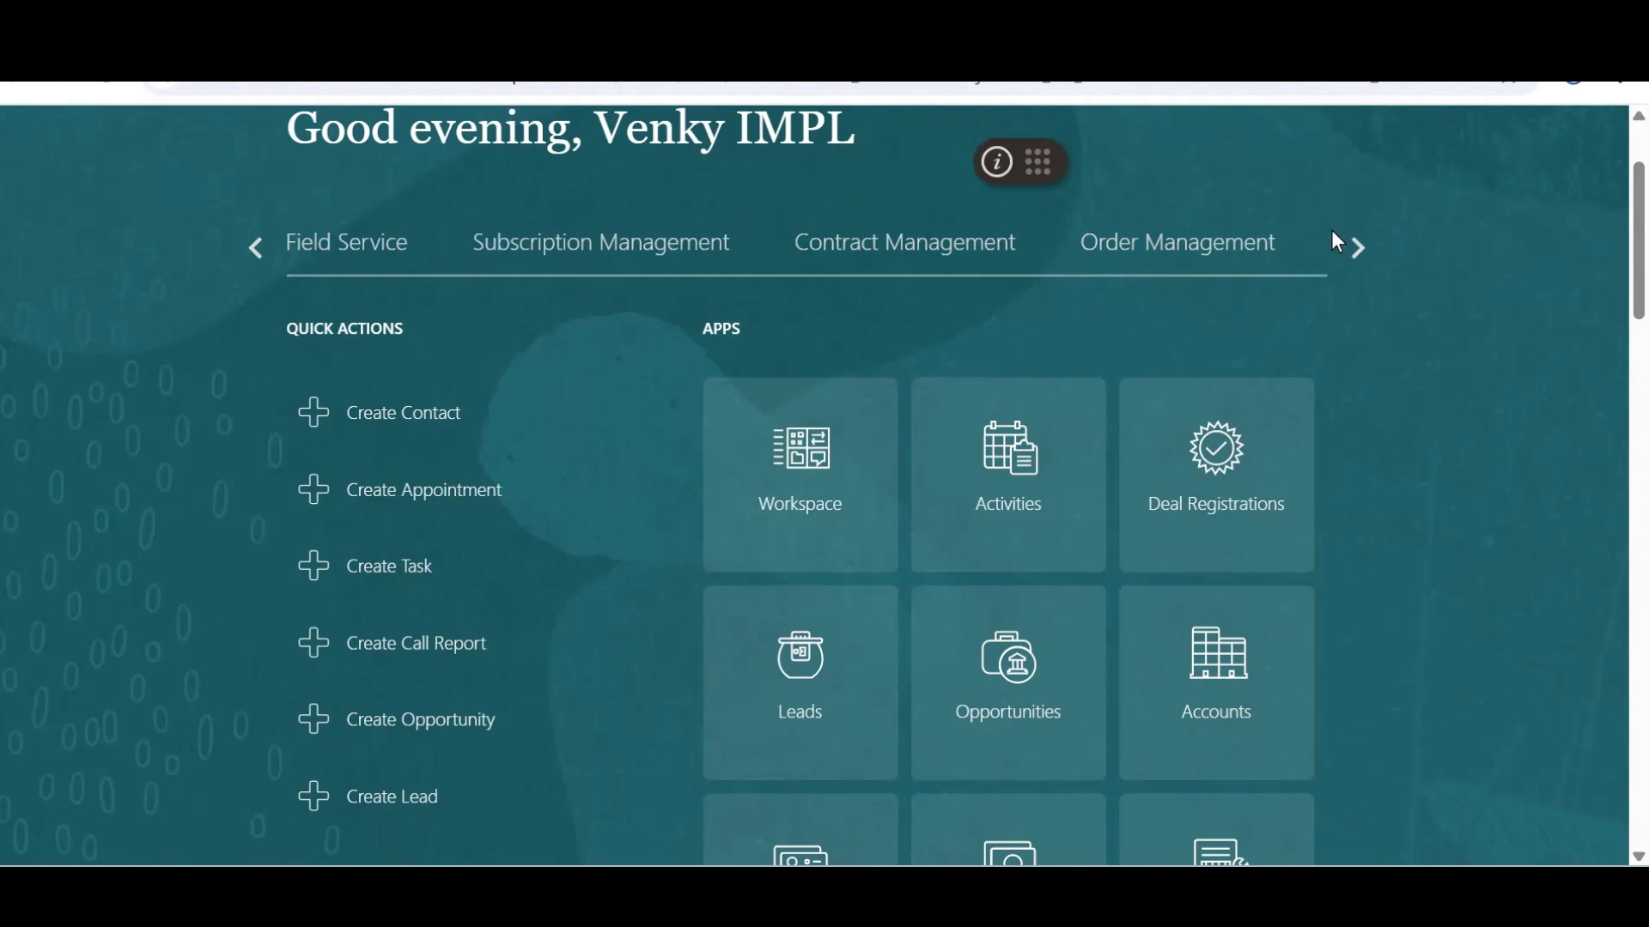
left_click(1355, 248)
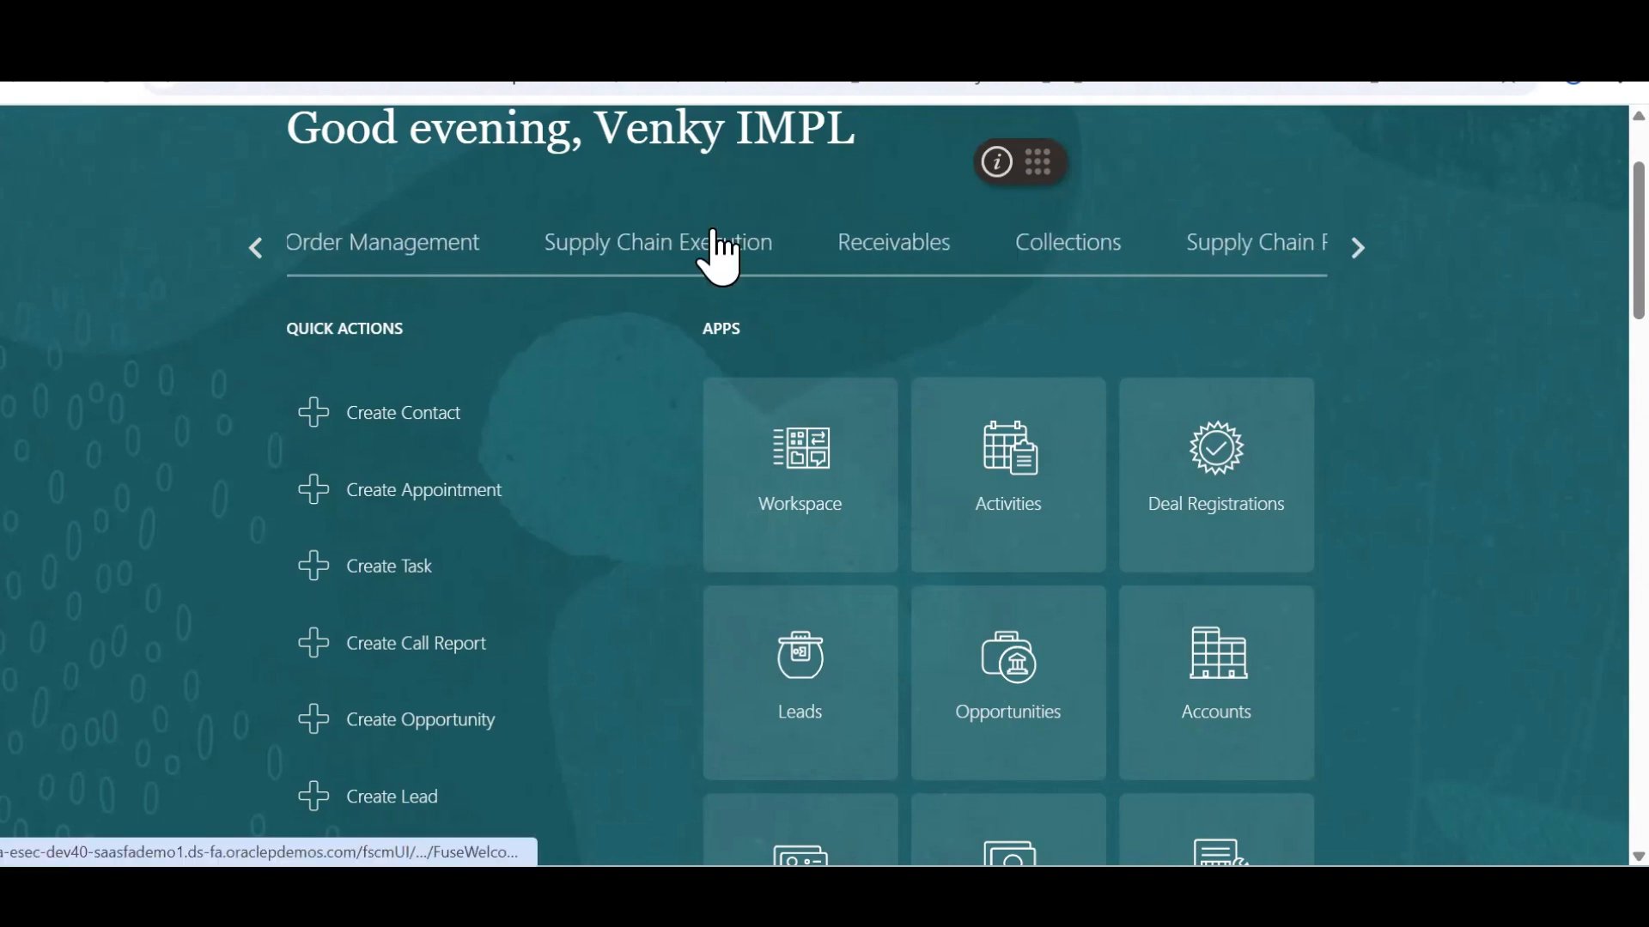
left_click(715, 236)
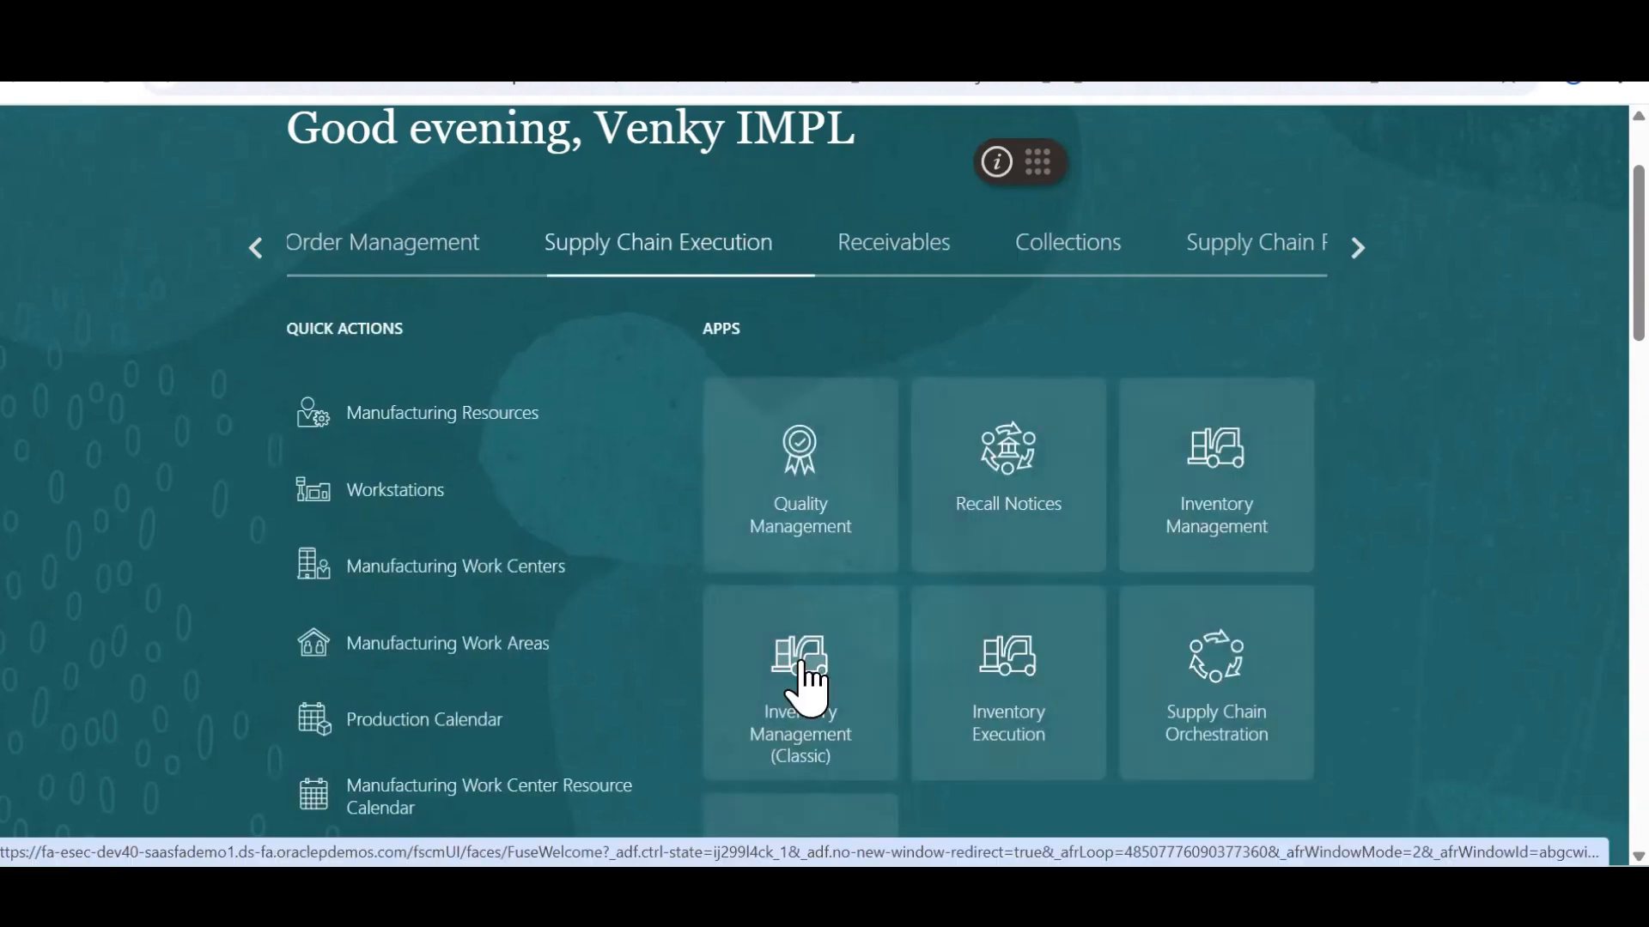
left_click(806, 679)
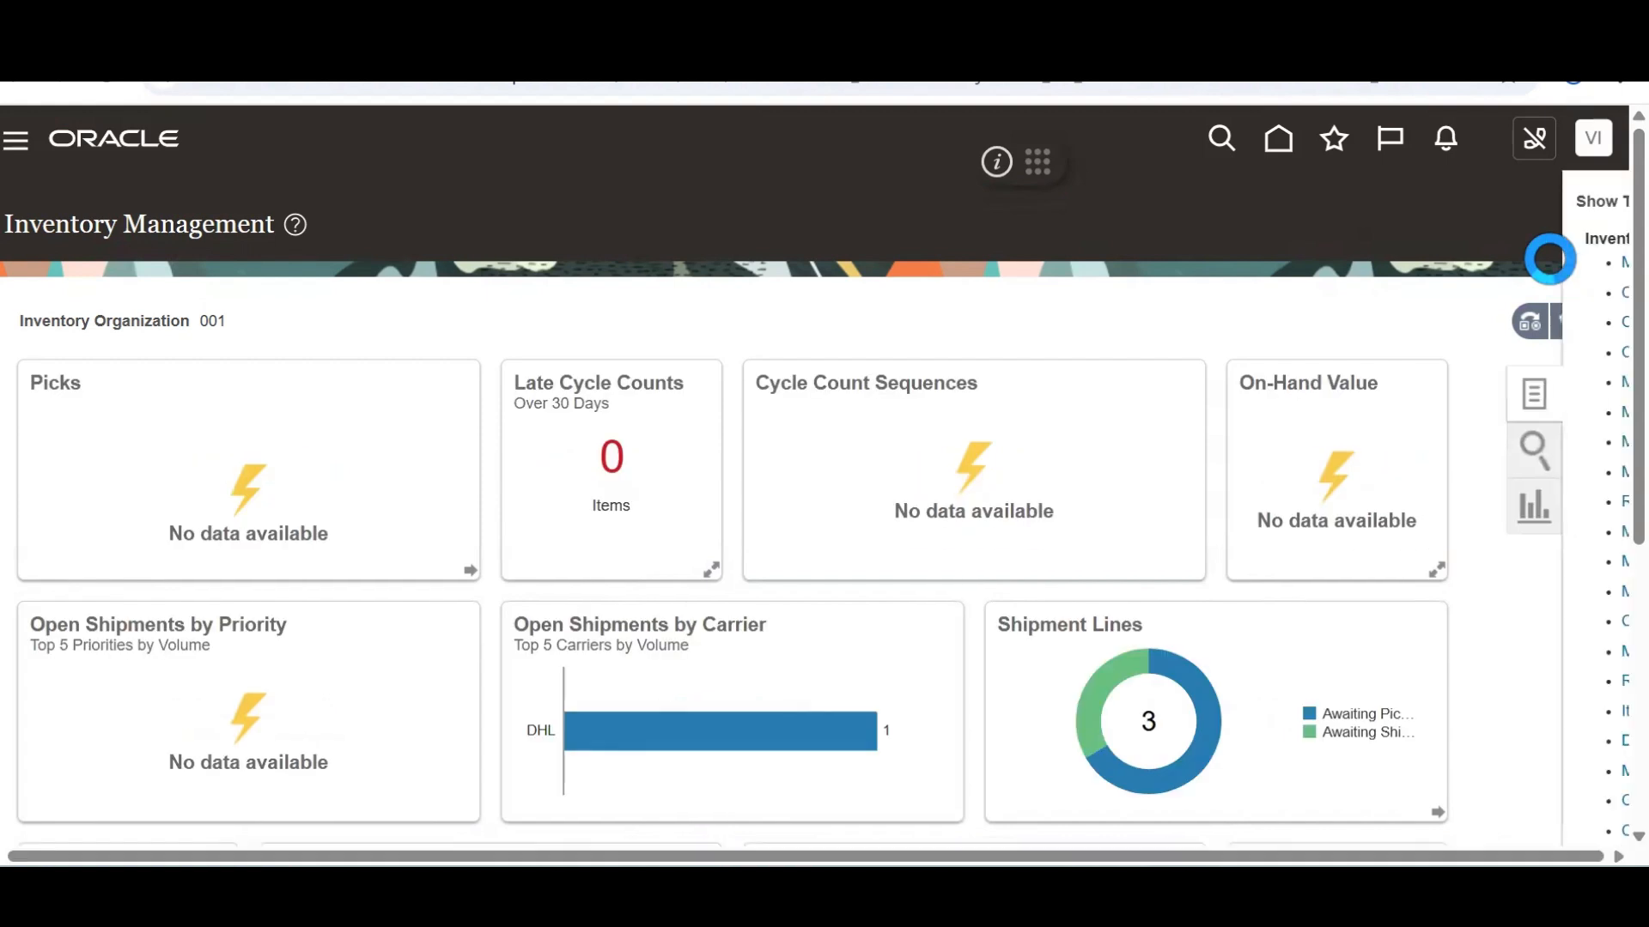
left_click(1538, 211)
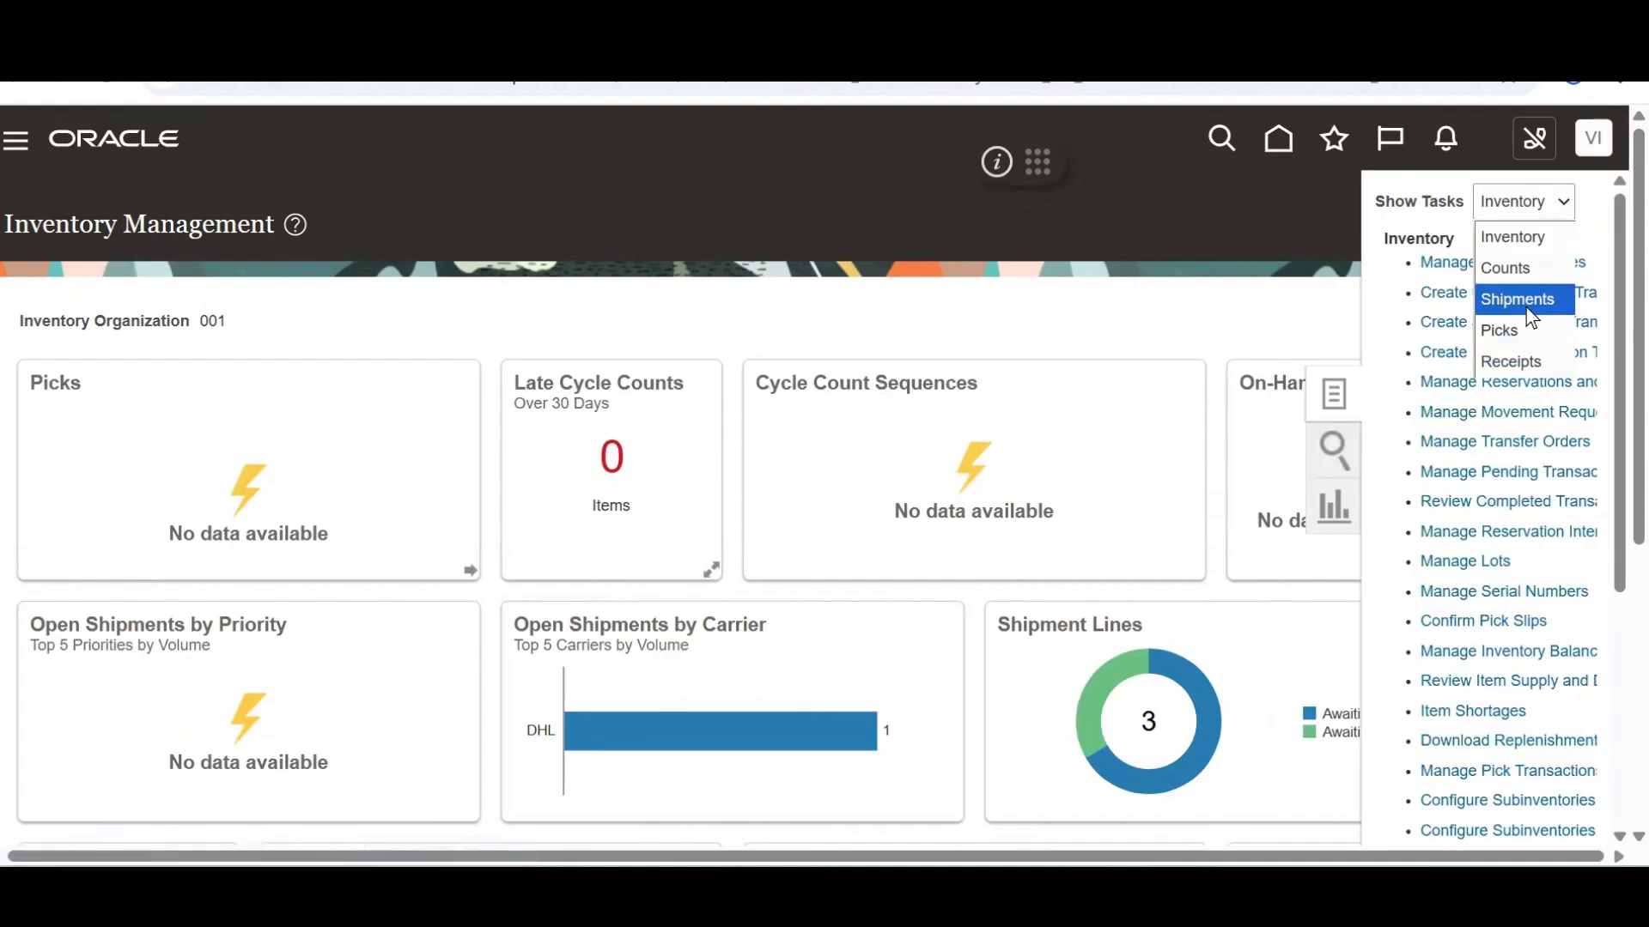
left_click(1515, 362)
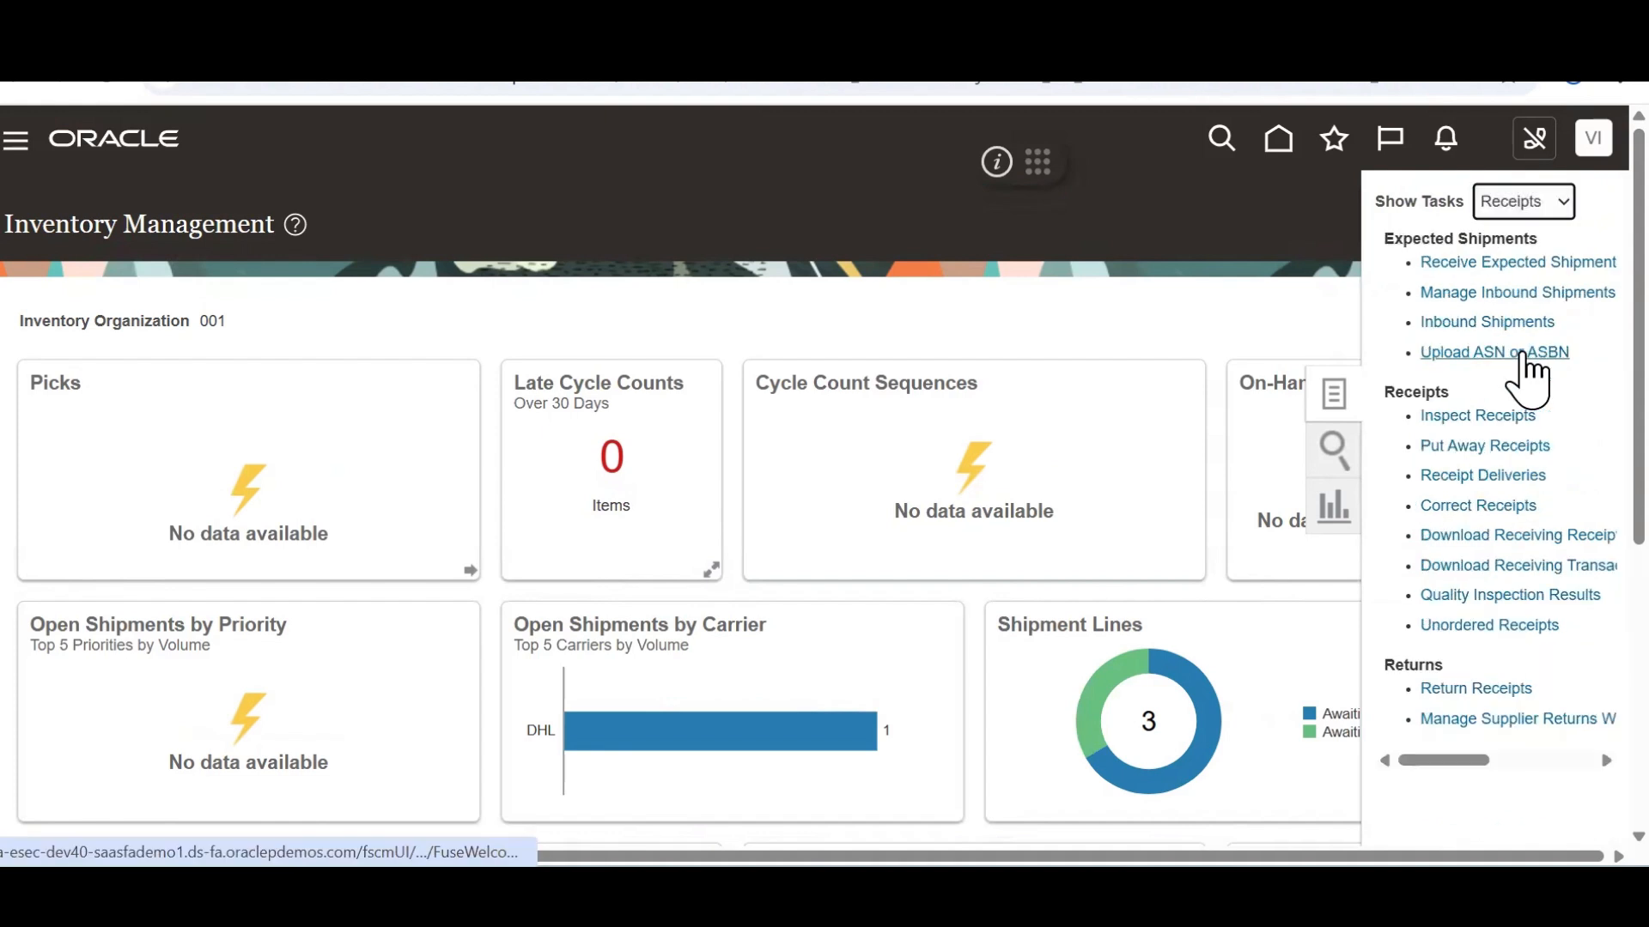
left_click(1493, 264)
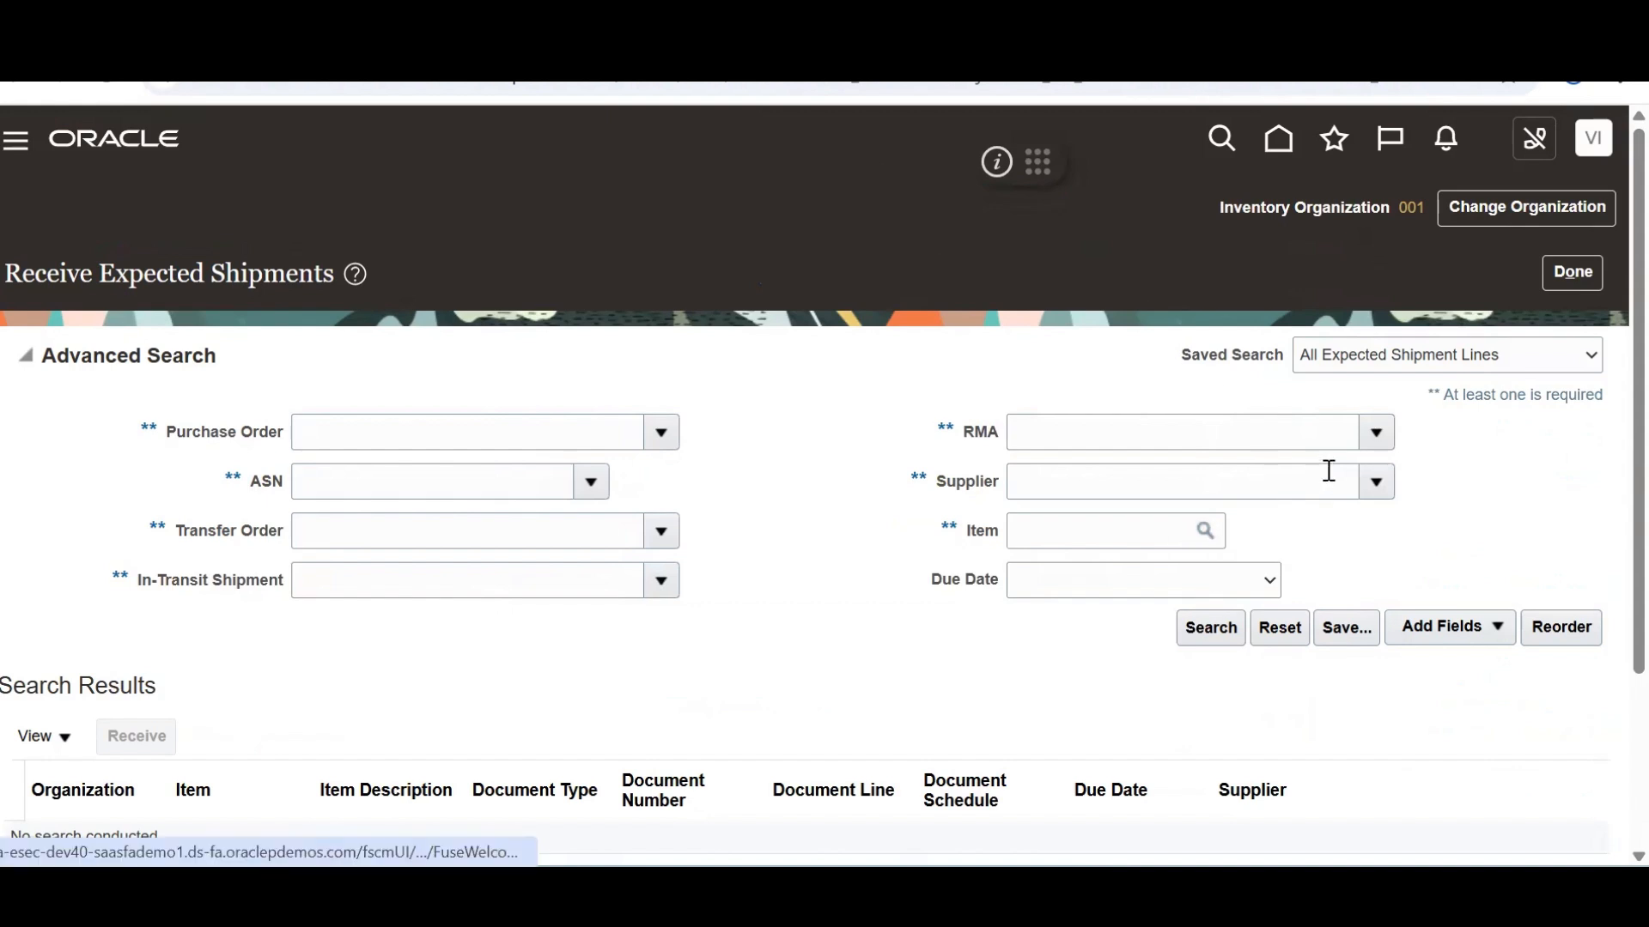
Open the RMA search dialog and paste 98599 from the Excel sheet into it
left_click(1378, 445)
left_click(1044, 513)
key("alt+Tab")
key("alt+Tab")
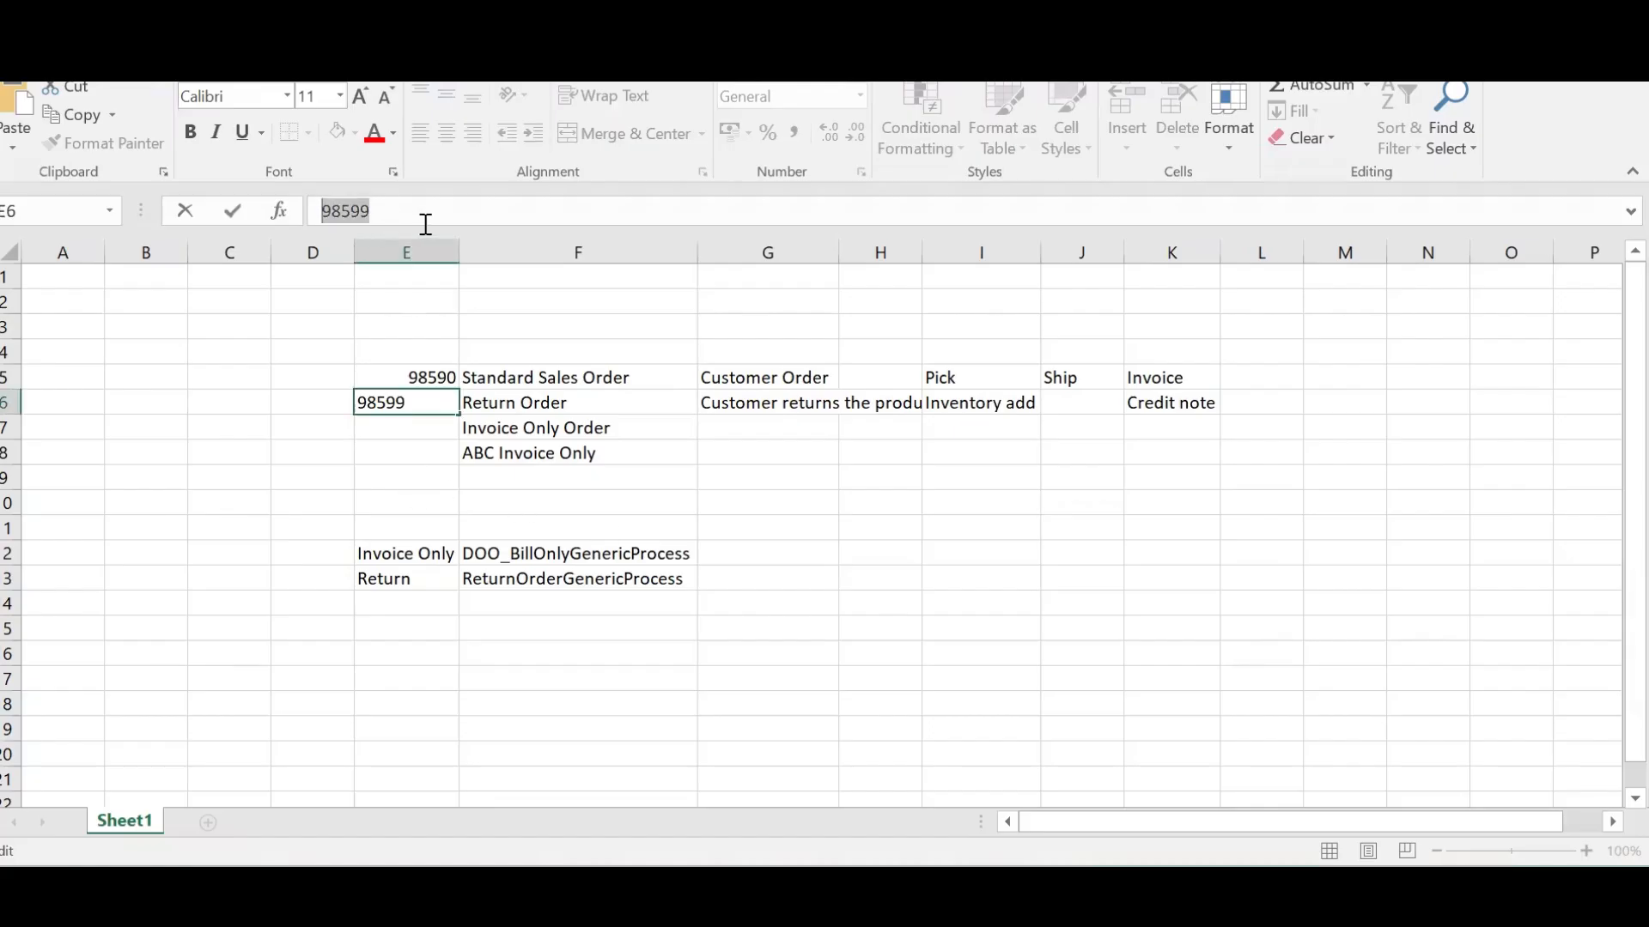
key("alt+Tab")
left_click(713, 430)
type("V")
key("BackSpace")
type("98599")
Select RMA 98599, list its expected lines, and receive return line AS46334
left_click(1012, 520)
left_click(938, 608)
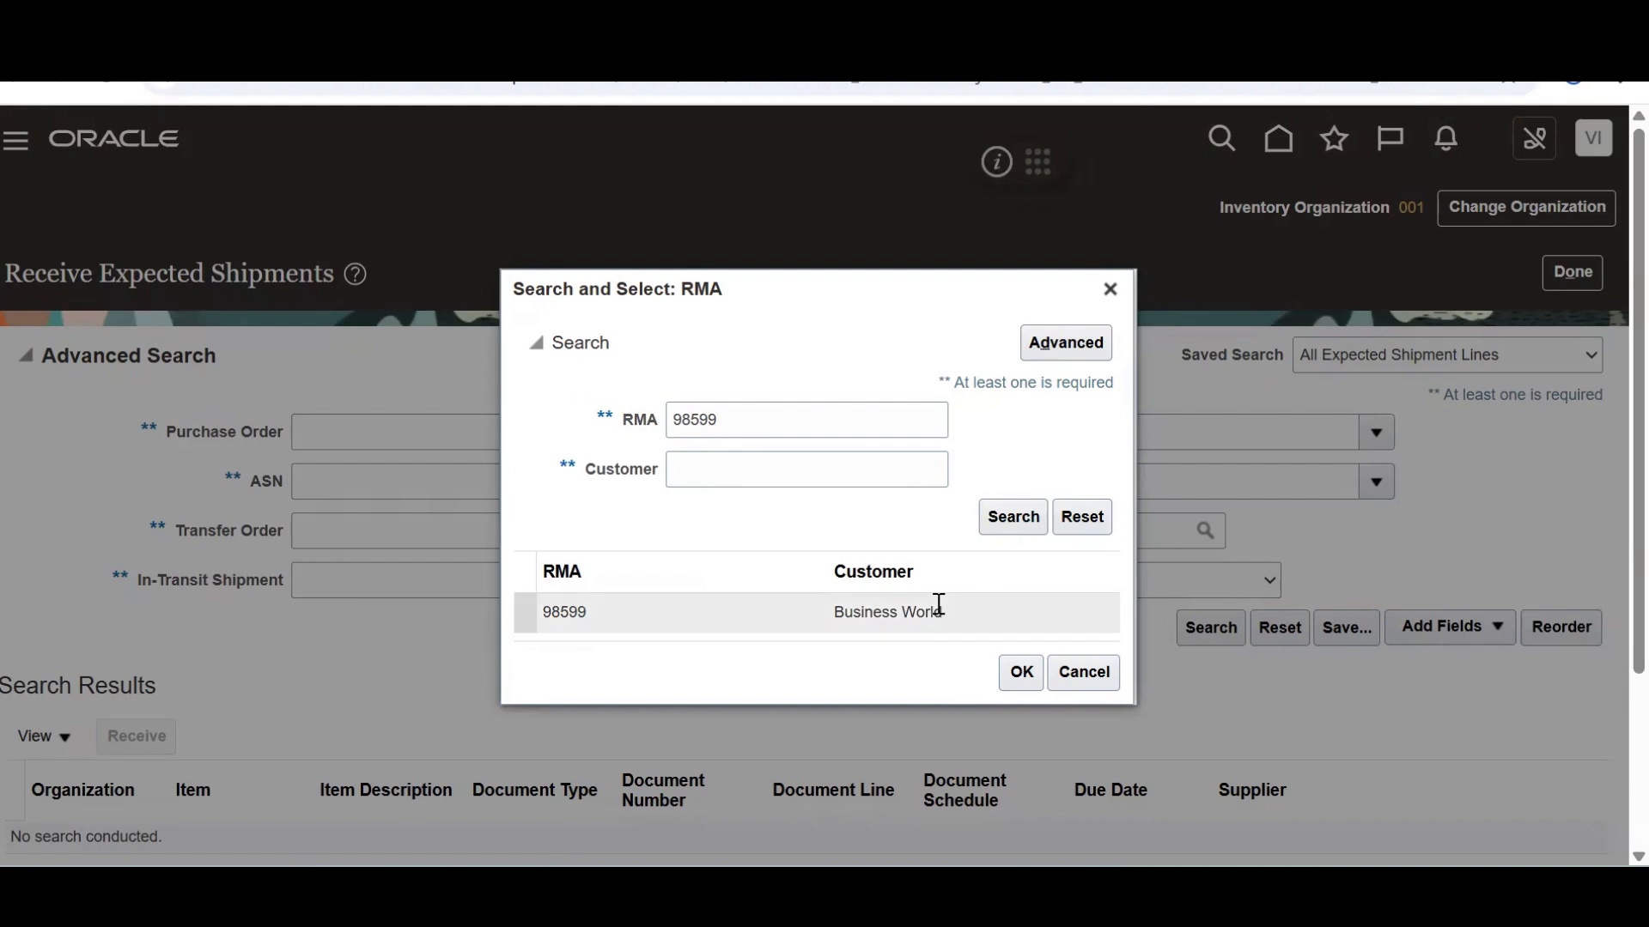
left_click(1008, 678)
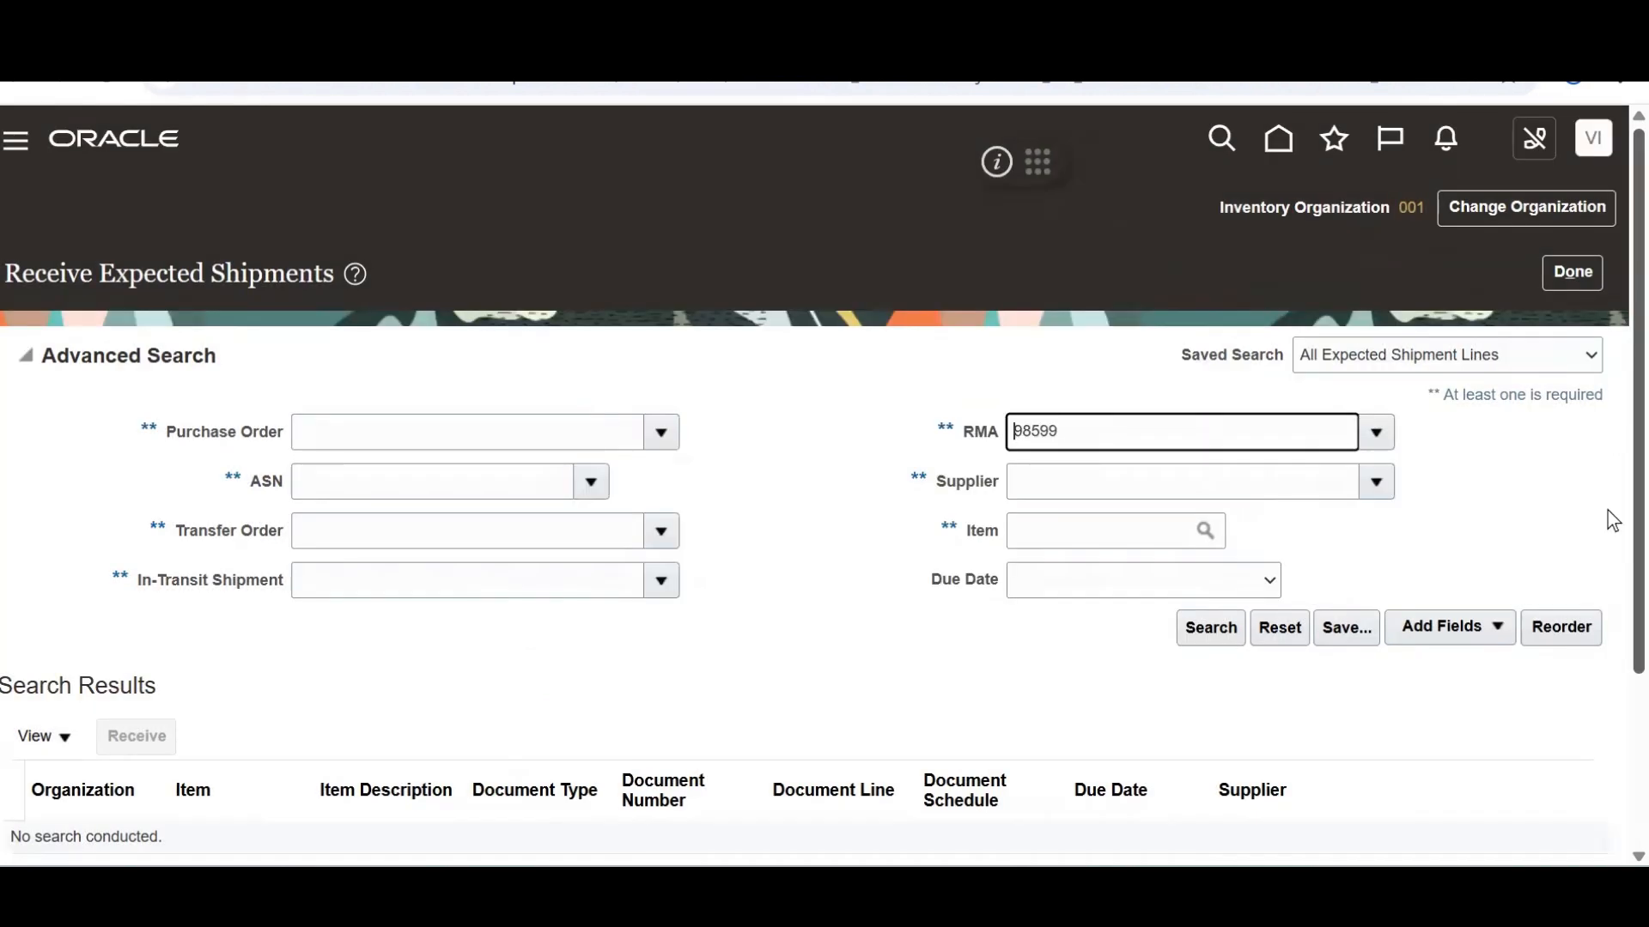
scroll(1607, 520, "down", 2)
left_click(1210, 496)
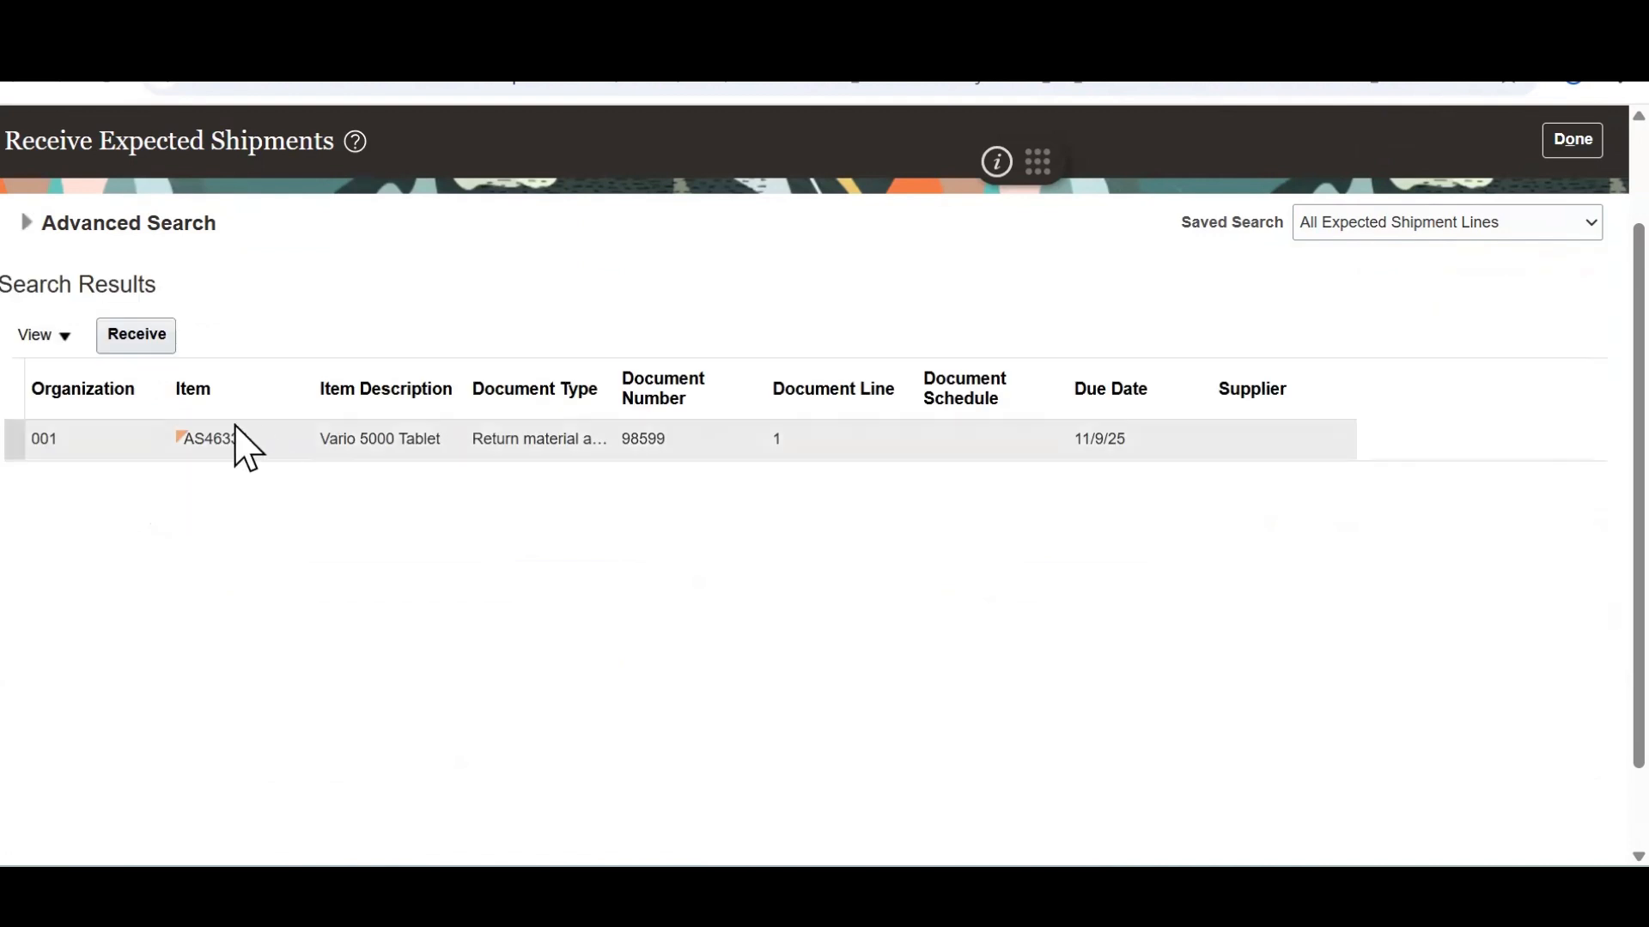
left_click(85, 430)
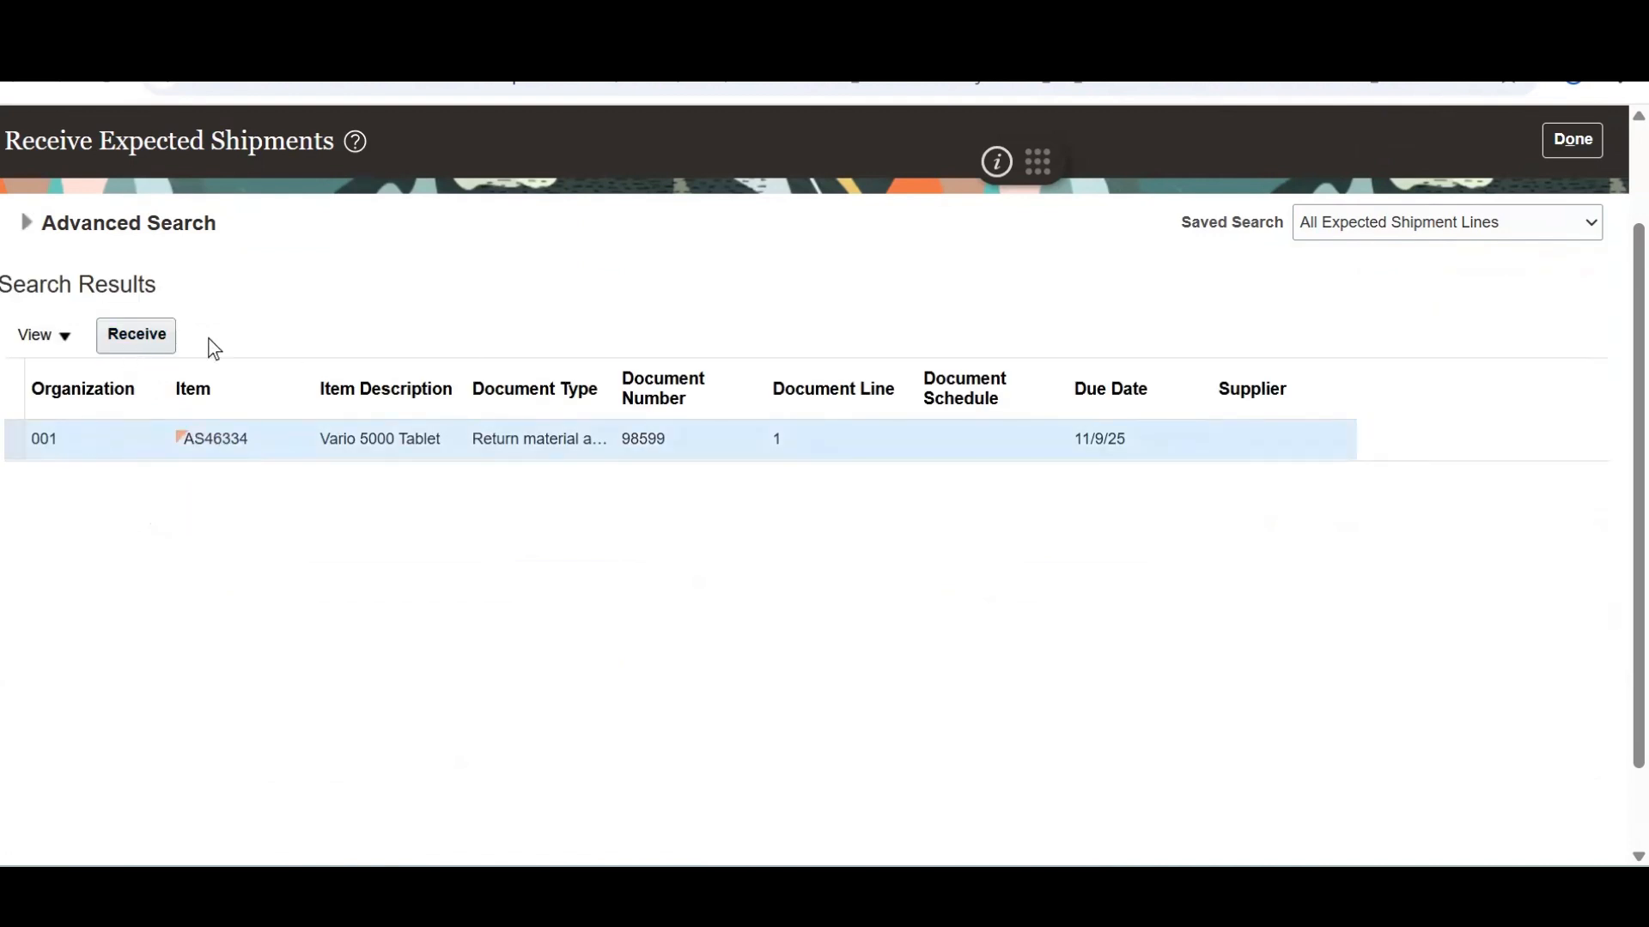
left_click(132, 342)
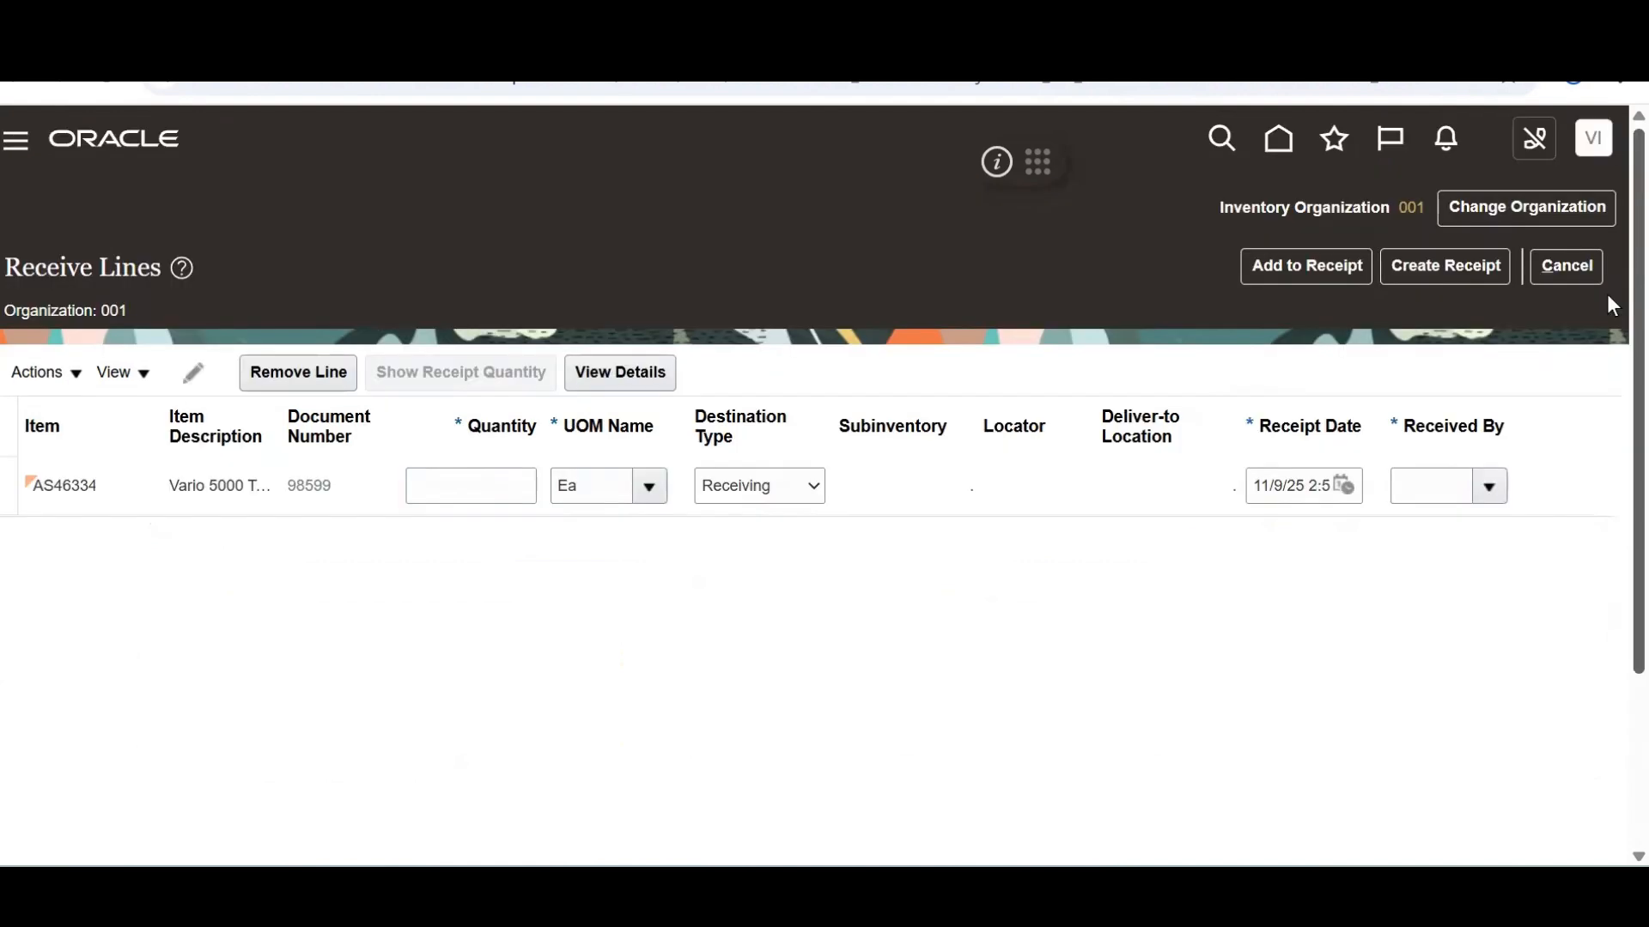
Enter quantity 1, destination type Inventory, and subinventory Stores on the return line
left_click(455, 491)
type("1")
key("Tab")
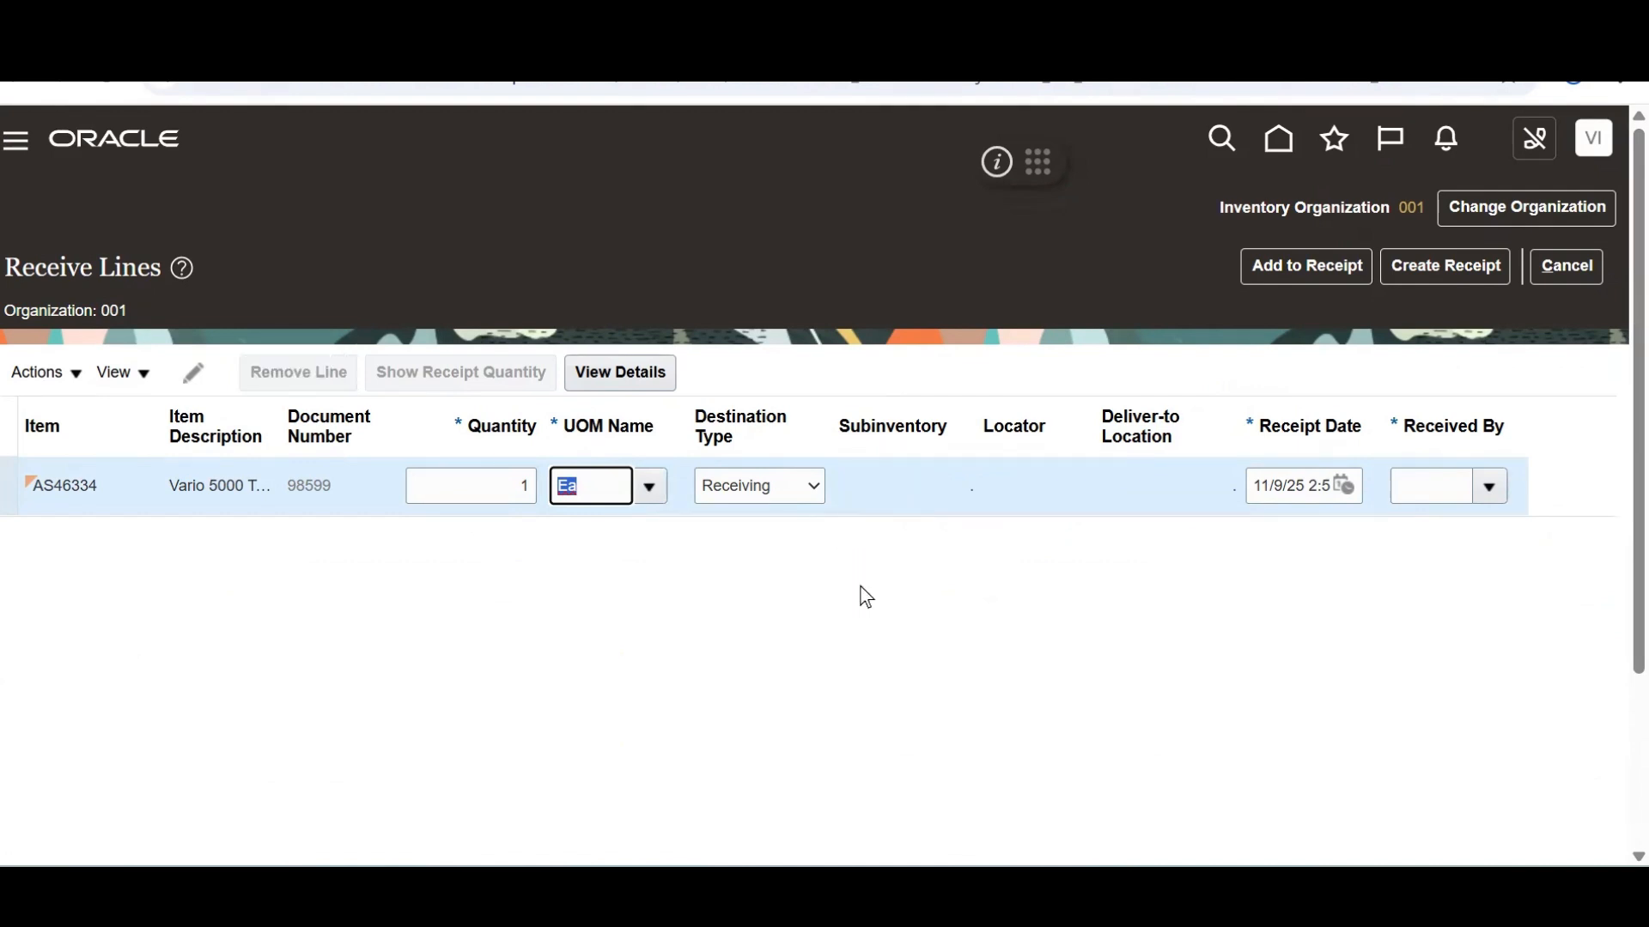
left_click(818, 497)
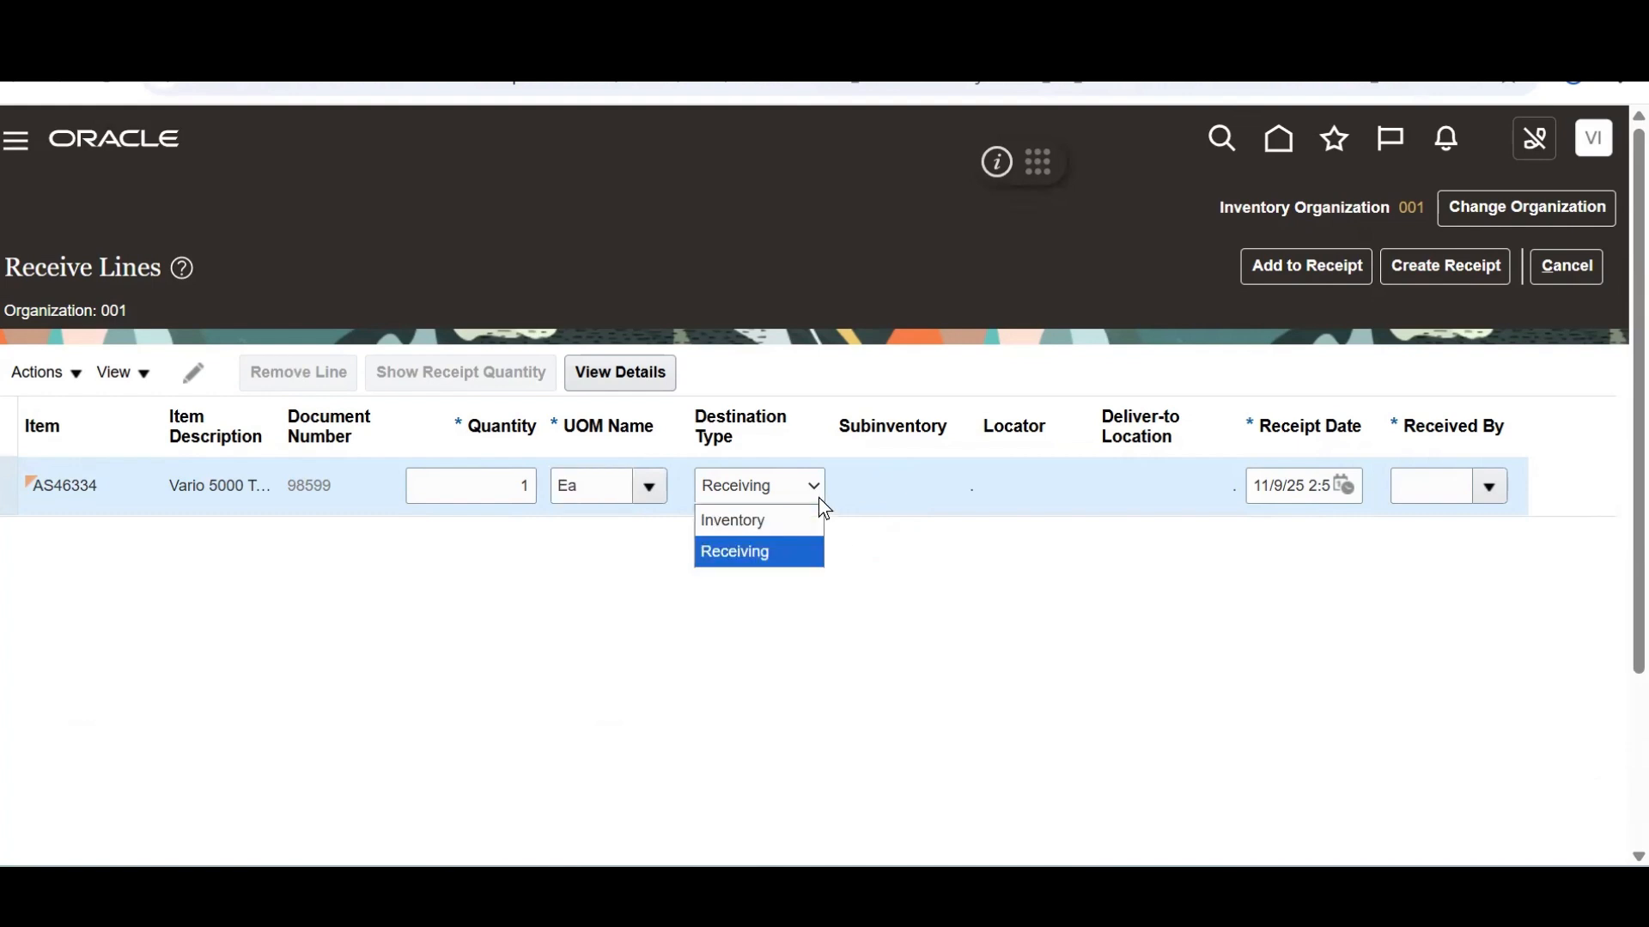
left_click(794, 524)
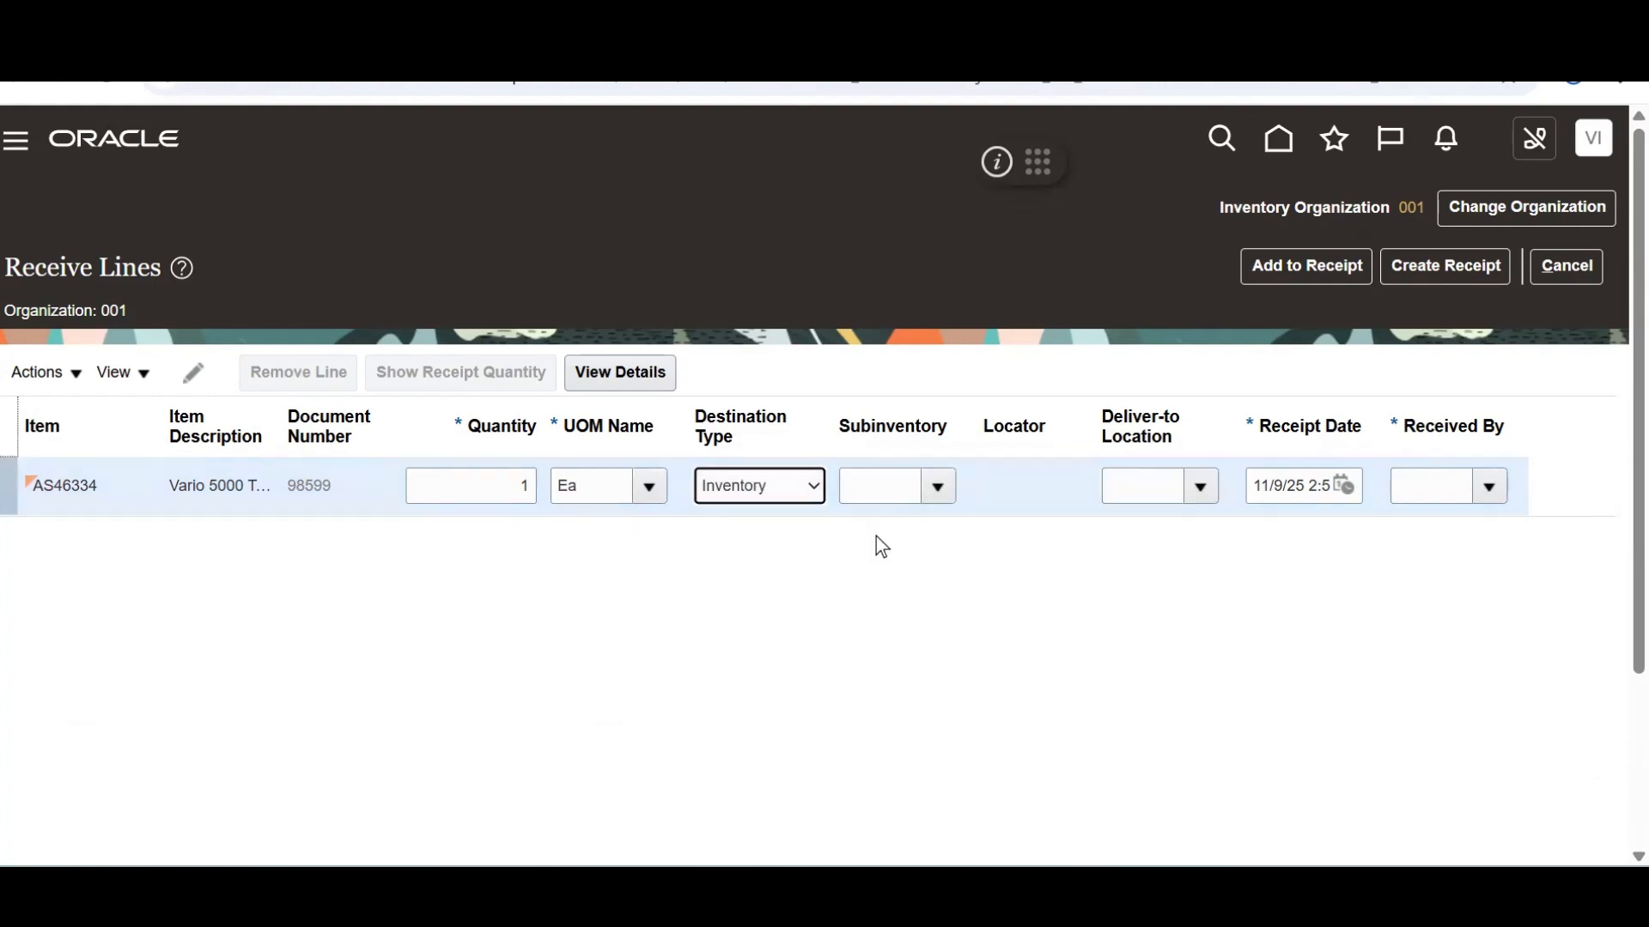
left_click(941, 486)
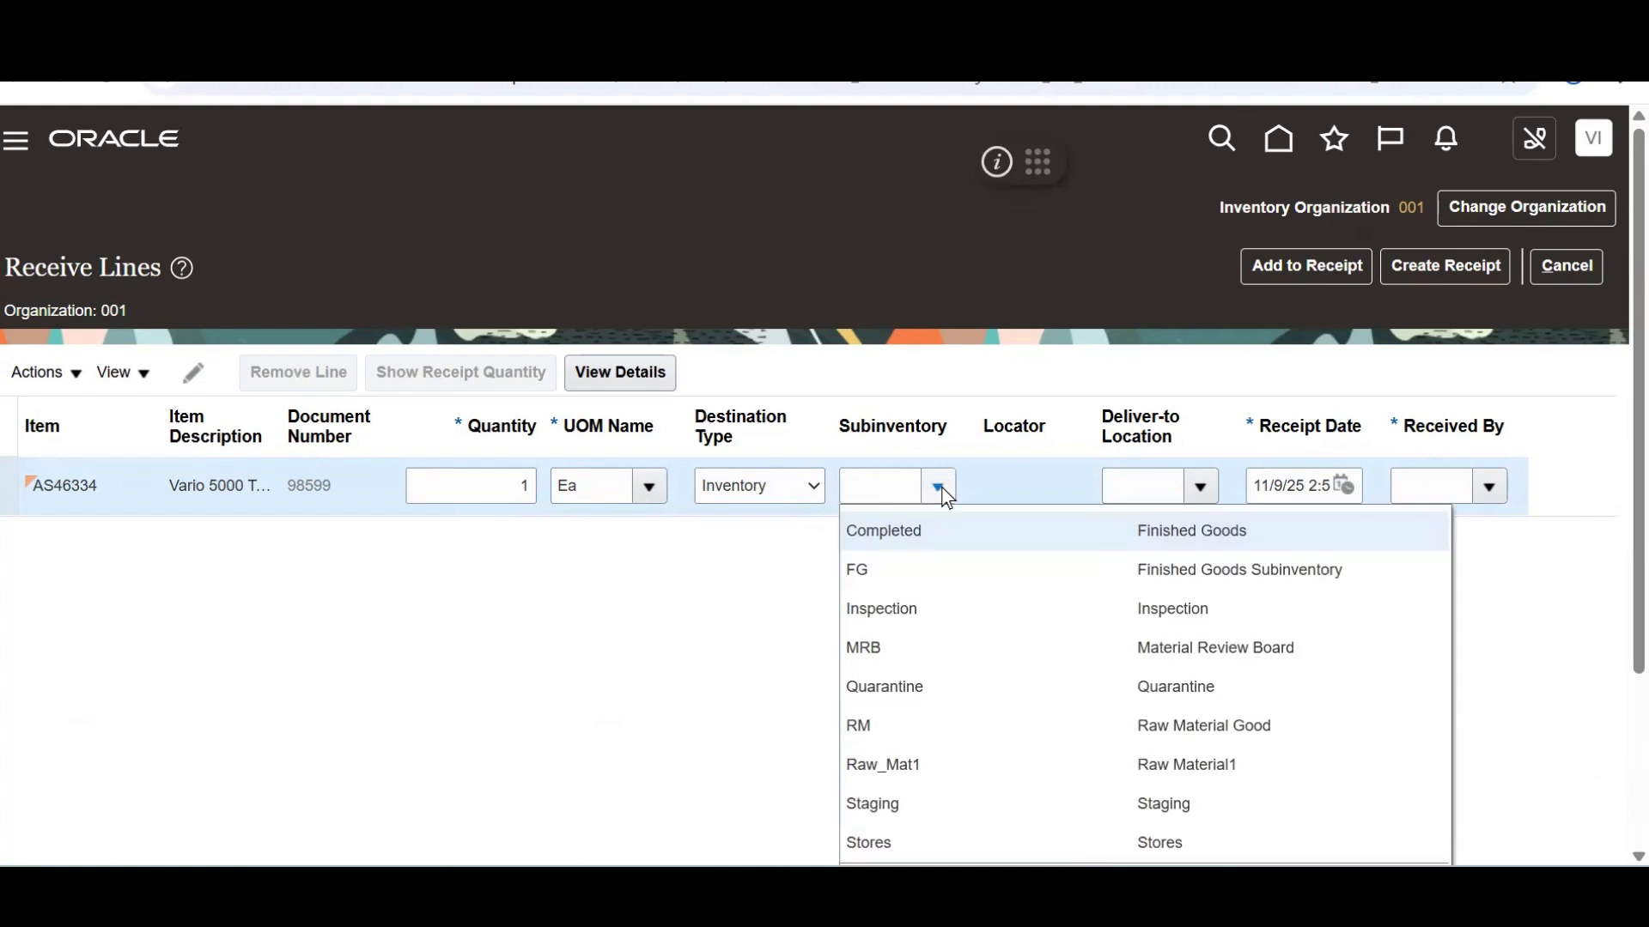
left_click(920, 844)
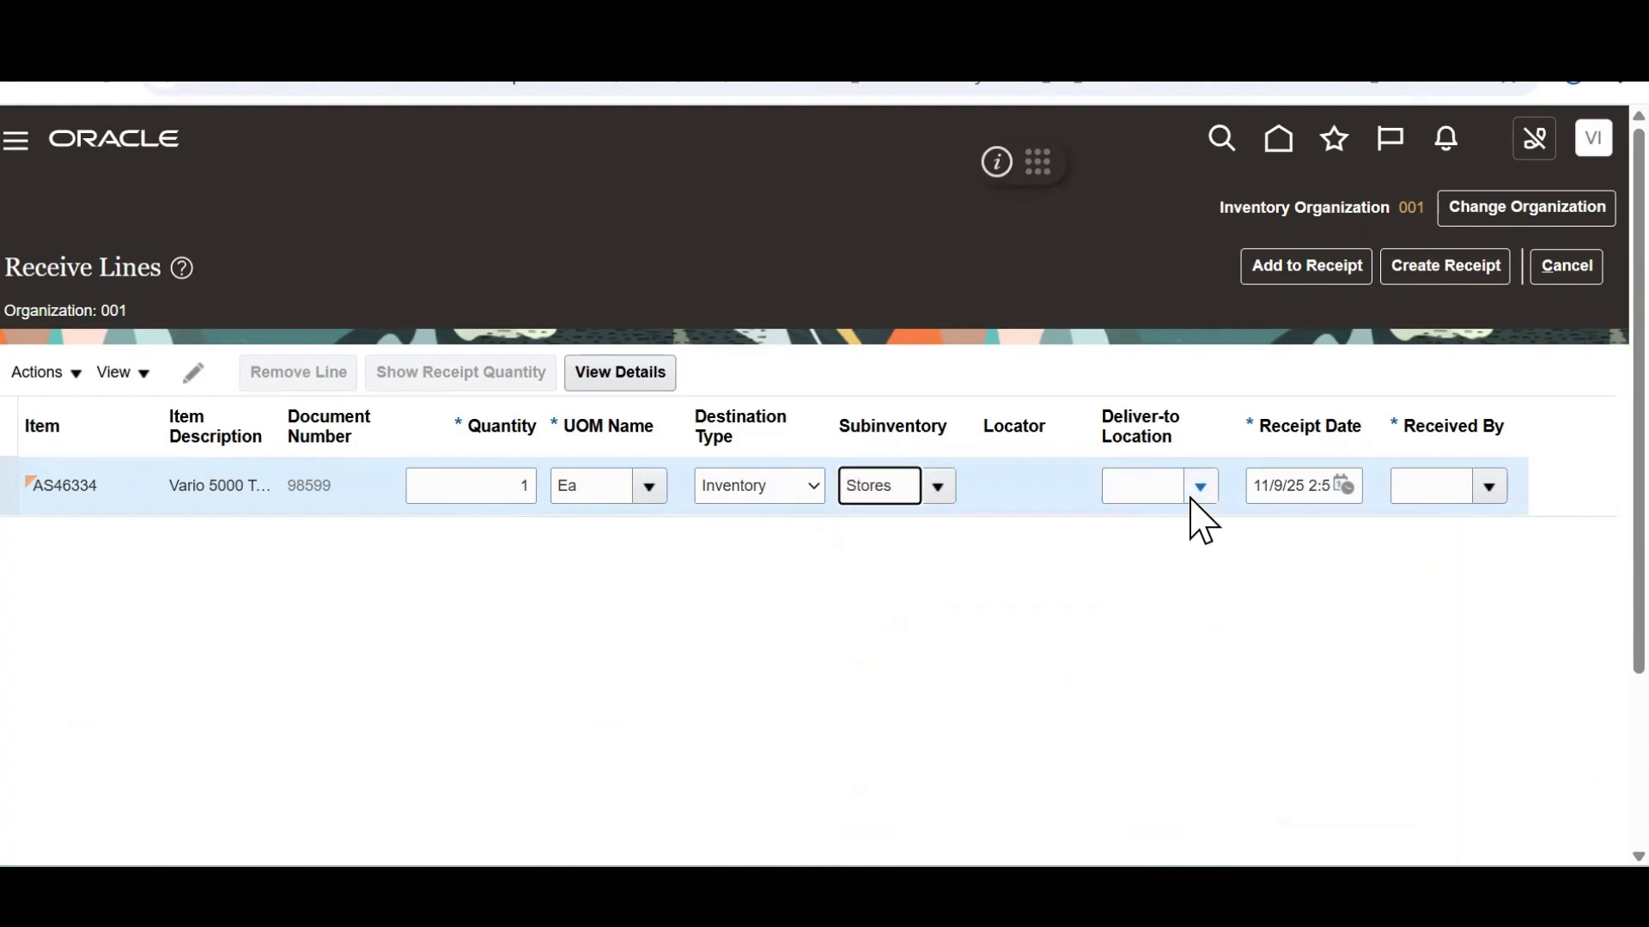
Search for and assign the Procurement US manager as receiver, then create the receipt
left_click(1488, 488)
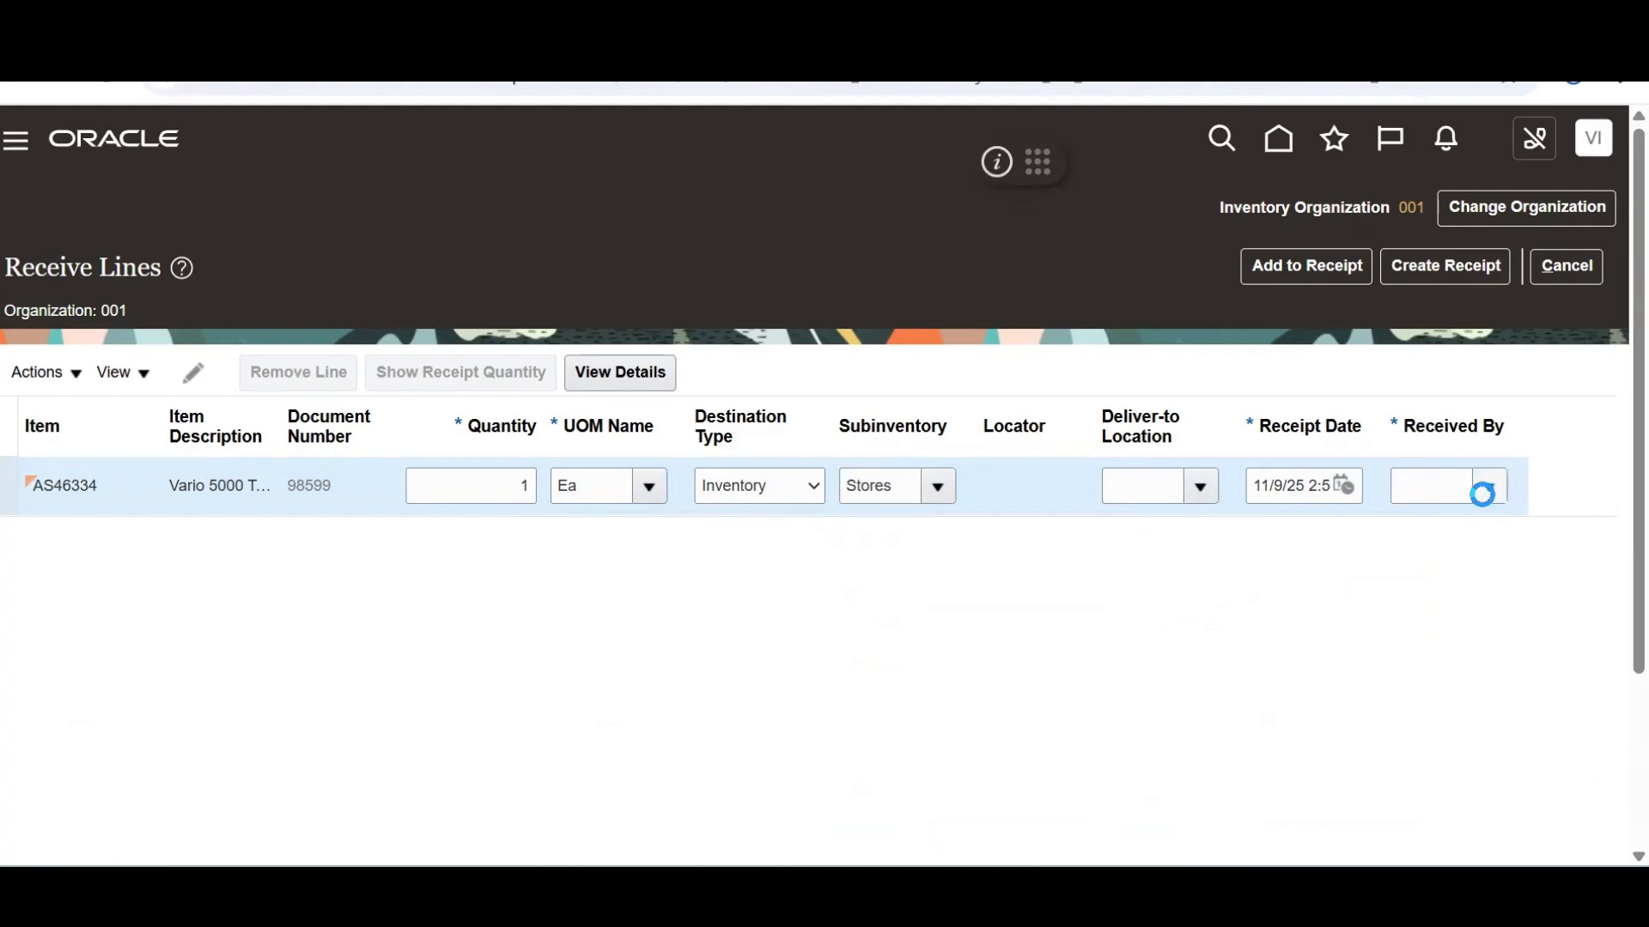
left_click(918, 529)
left_click(455, 352)
type("Calv")
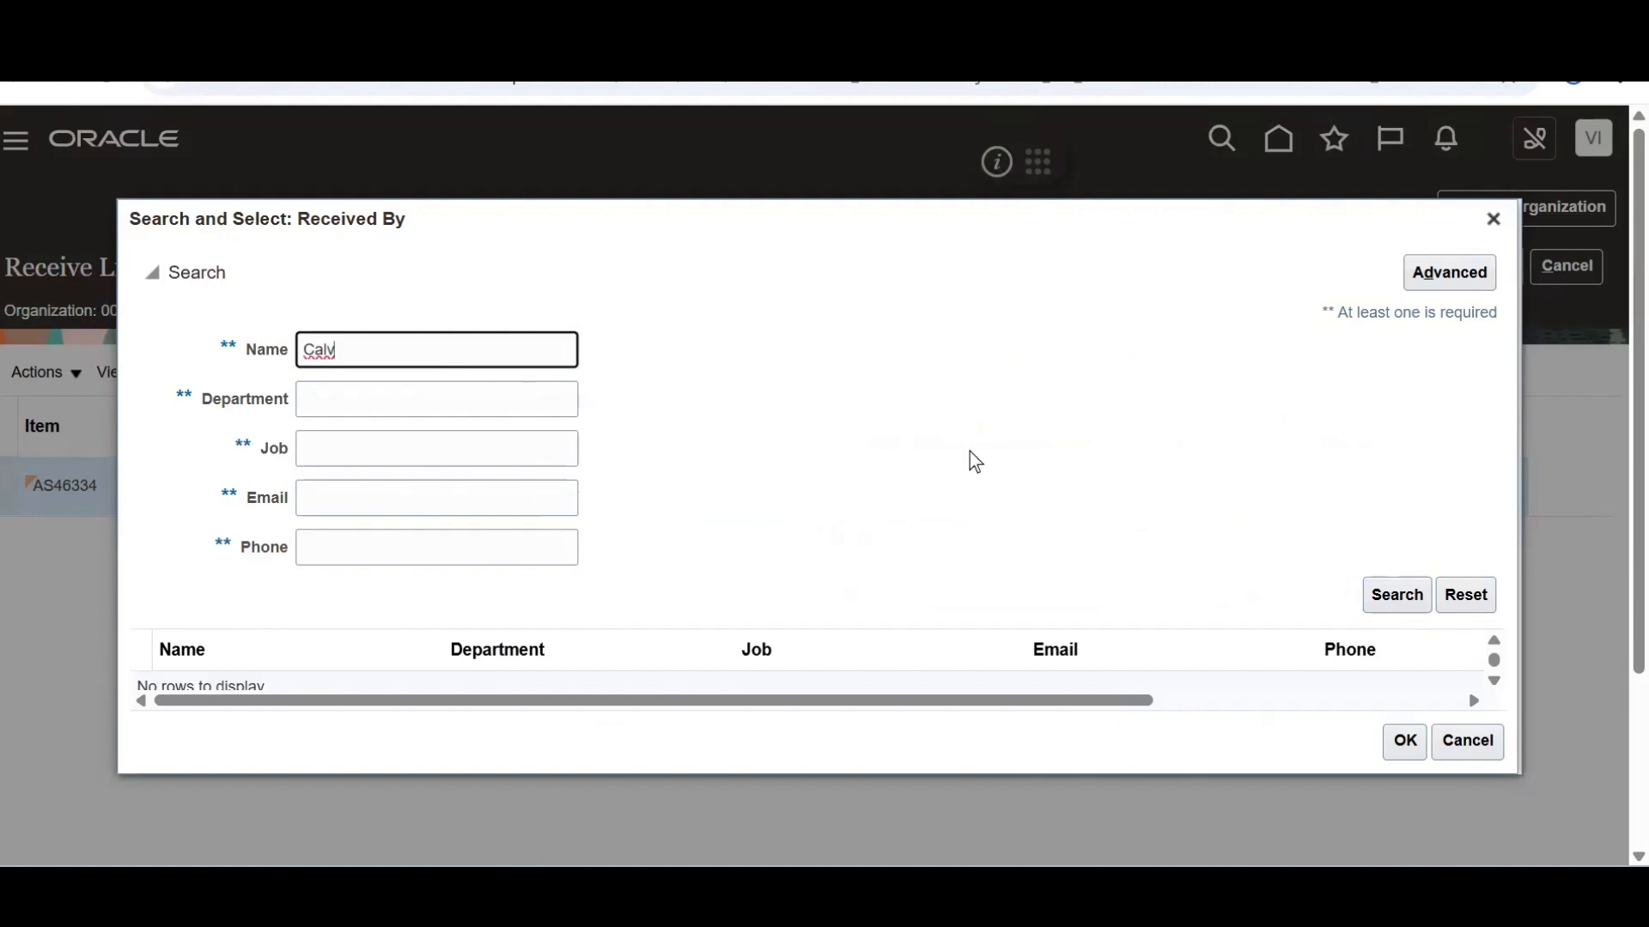
left_click(1386, 603)
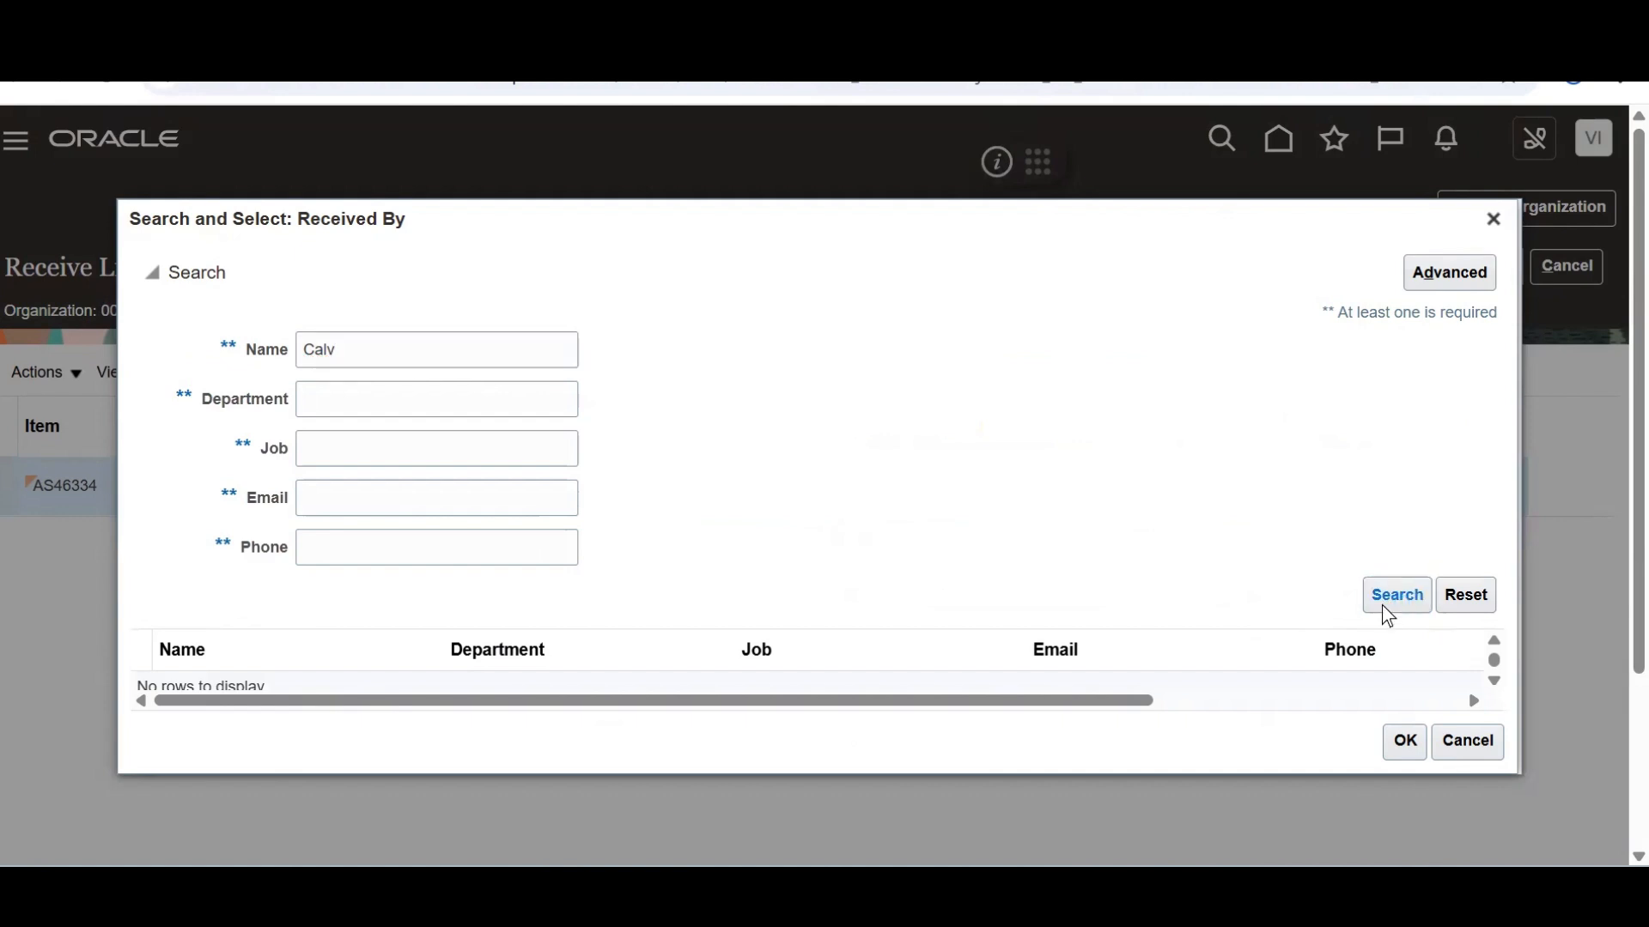
left_click(430, 364)
key("BackSpace")
key("BackSpace")
key("BackSpace")
key("BackSpace")
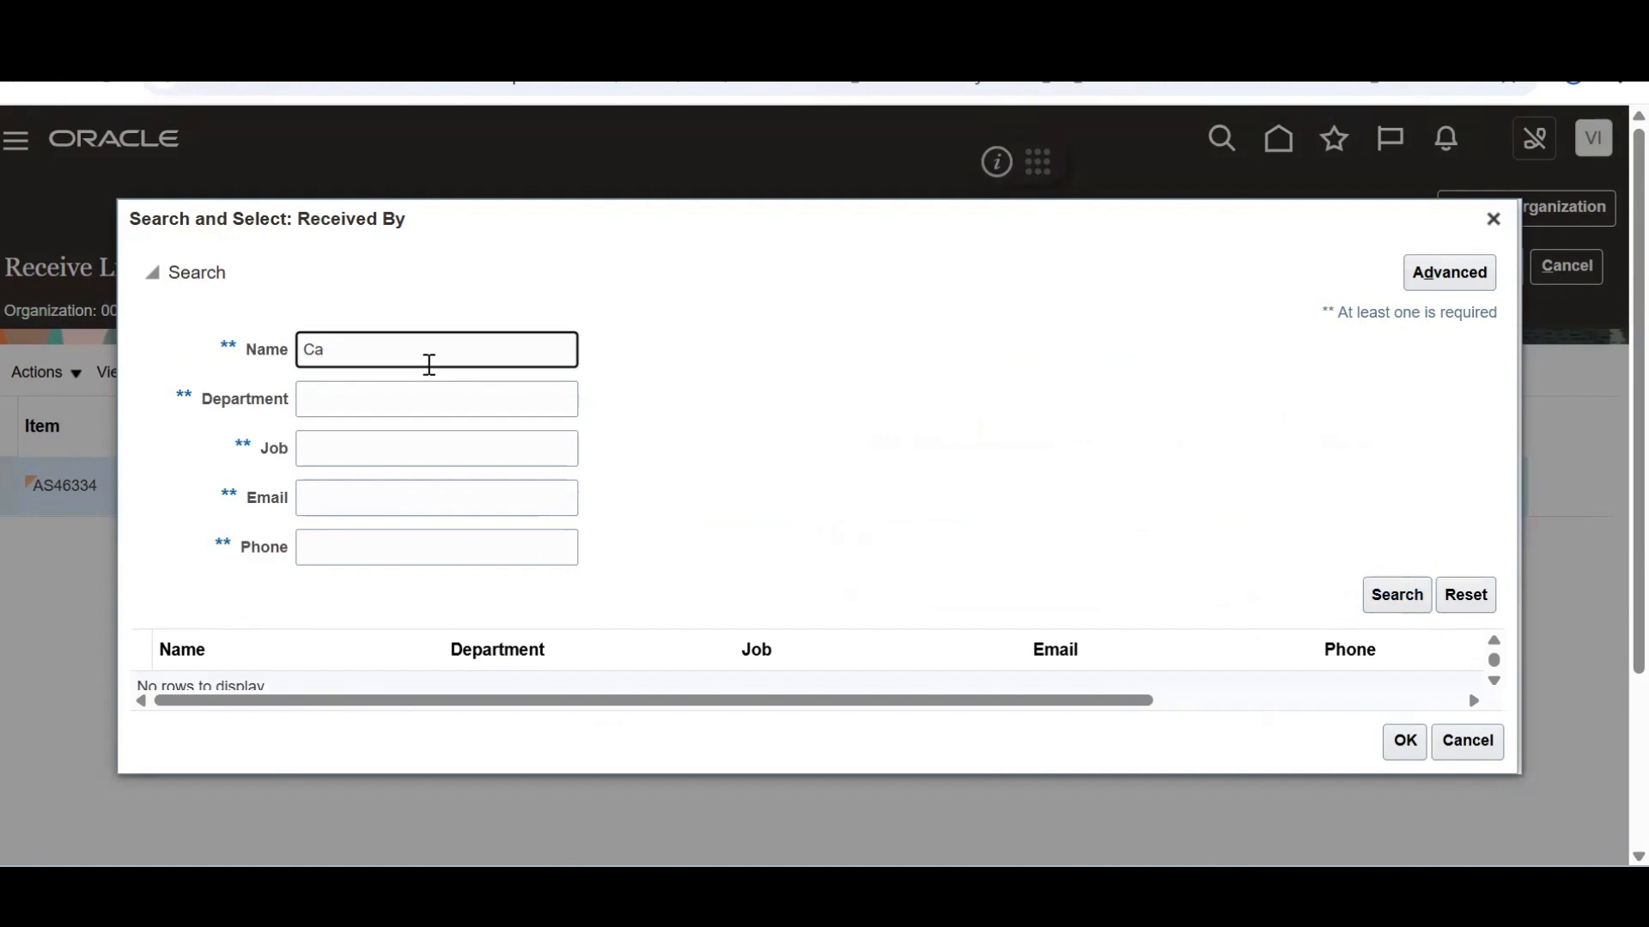
type("Roth")
key("Return")
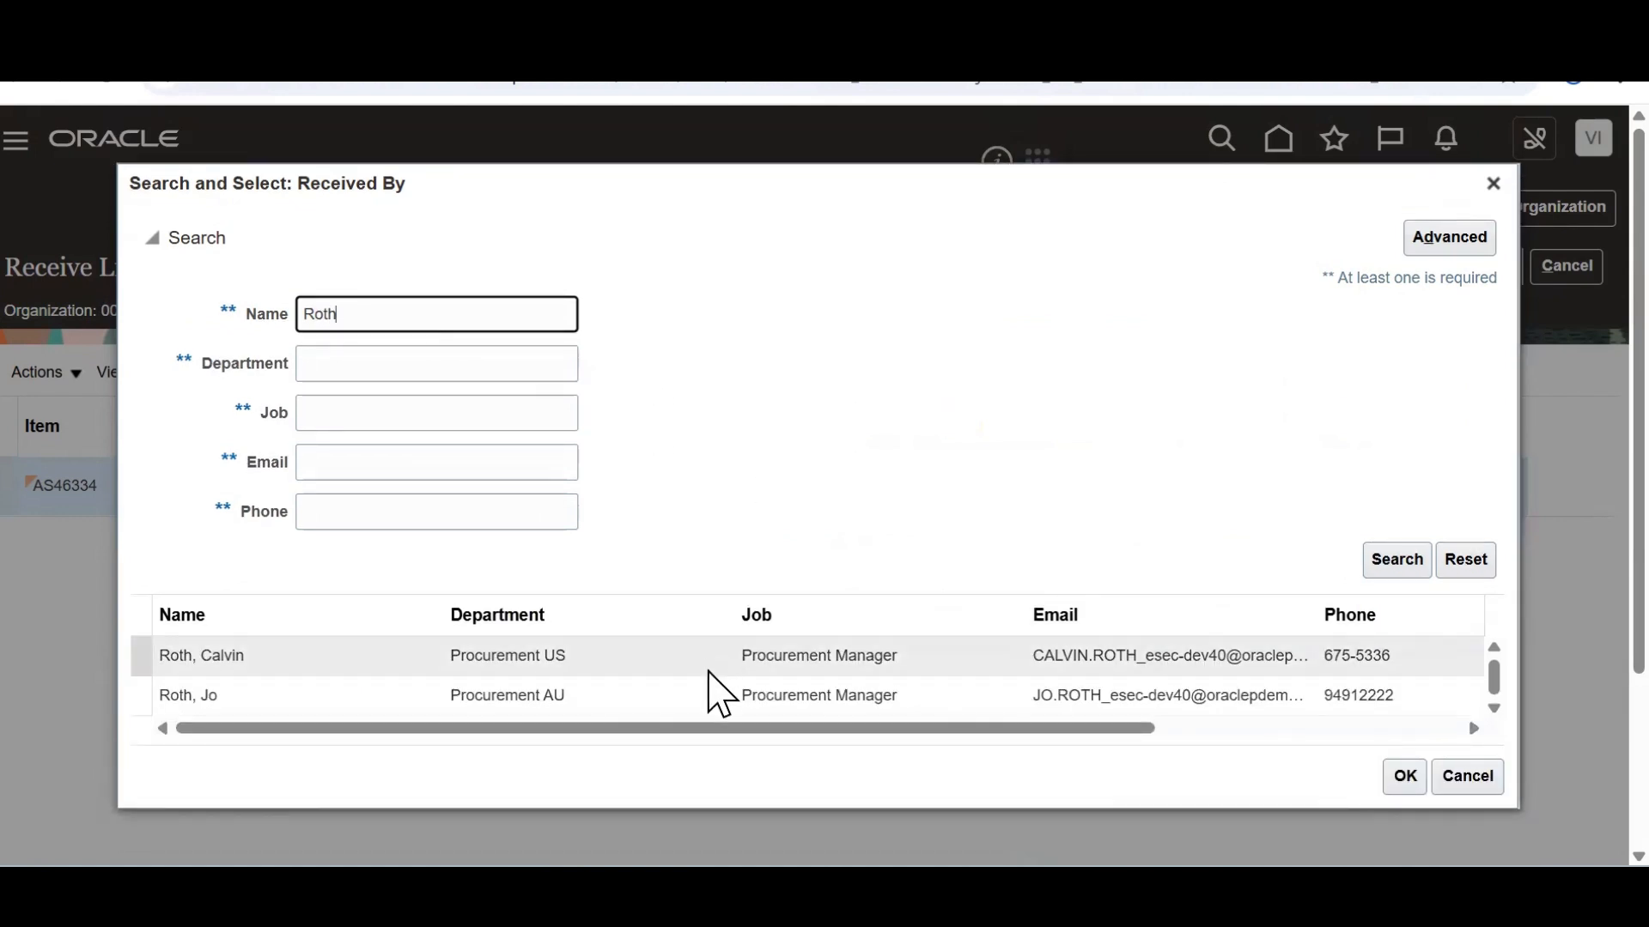
left_click(700, 670)
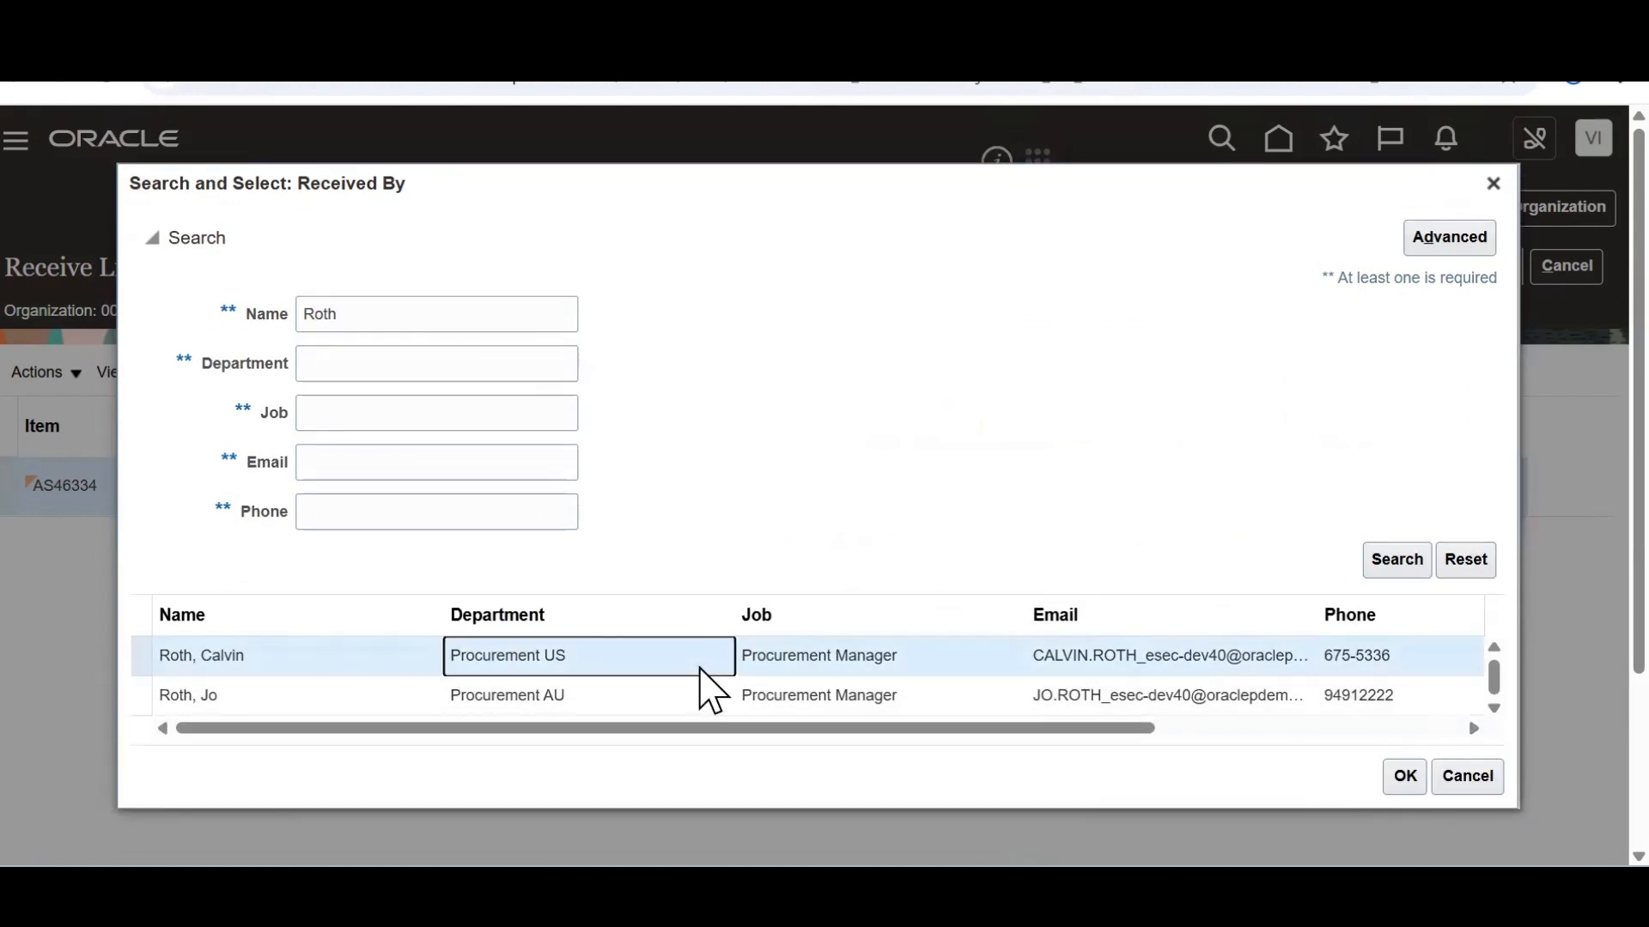
left_click(1398, 772)
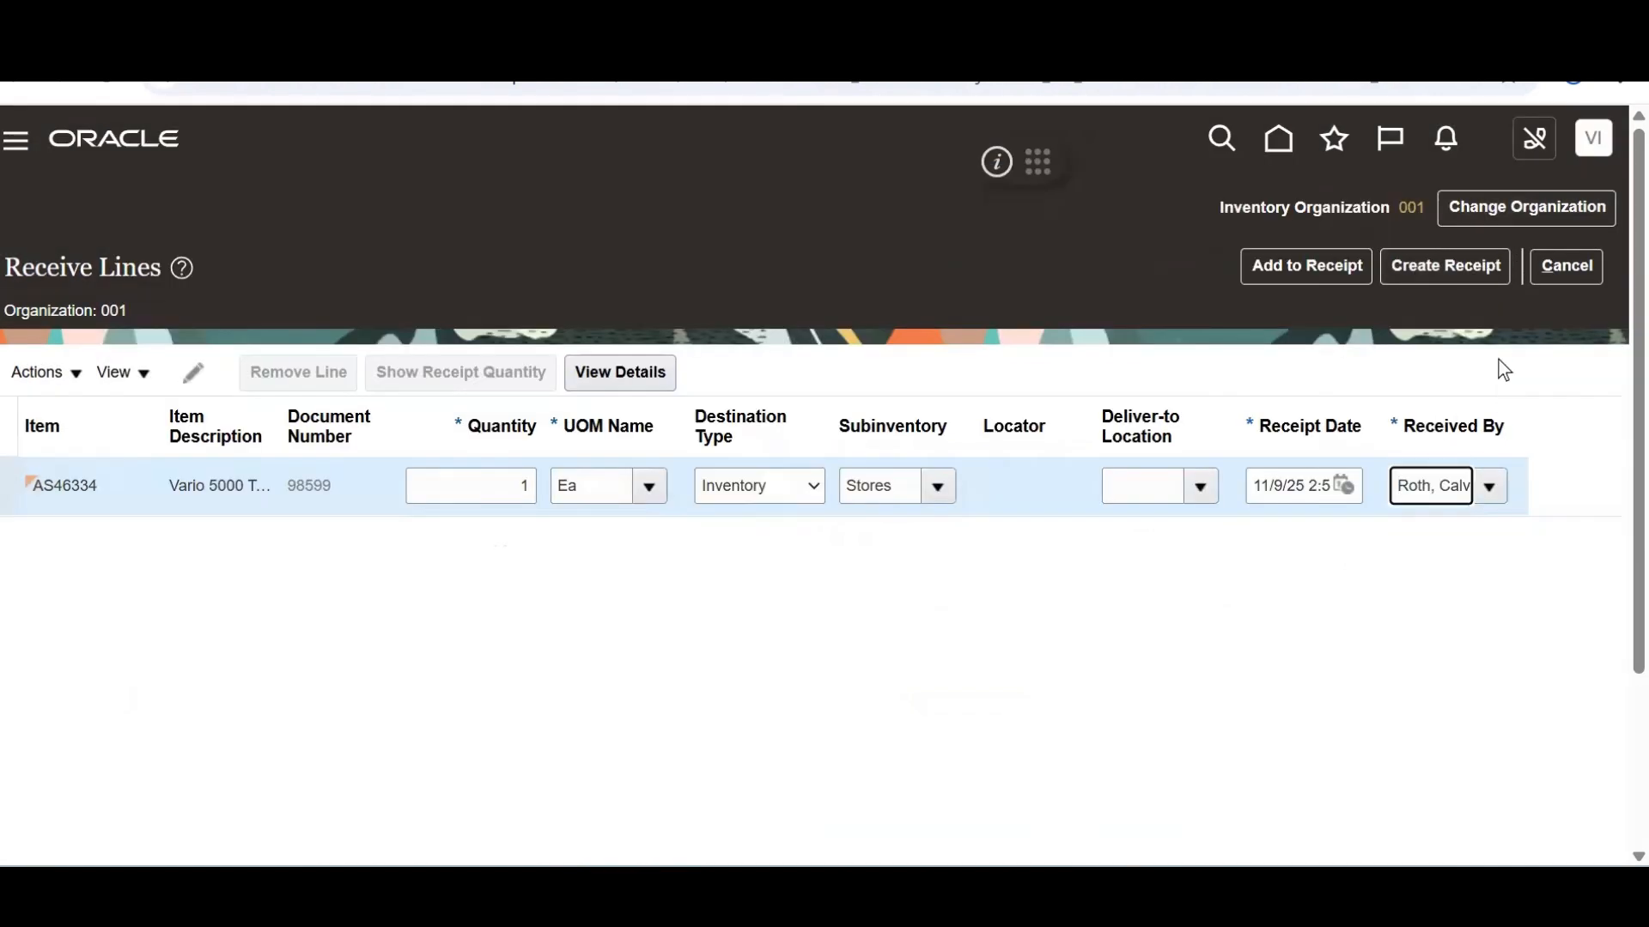
left_click(1440, 267)
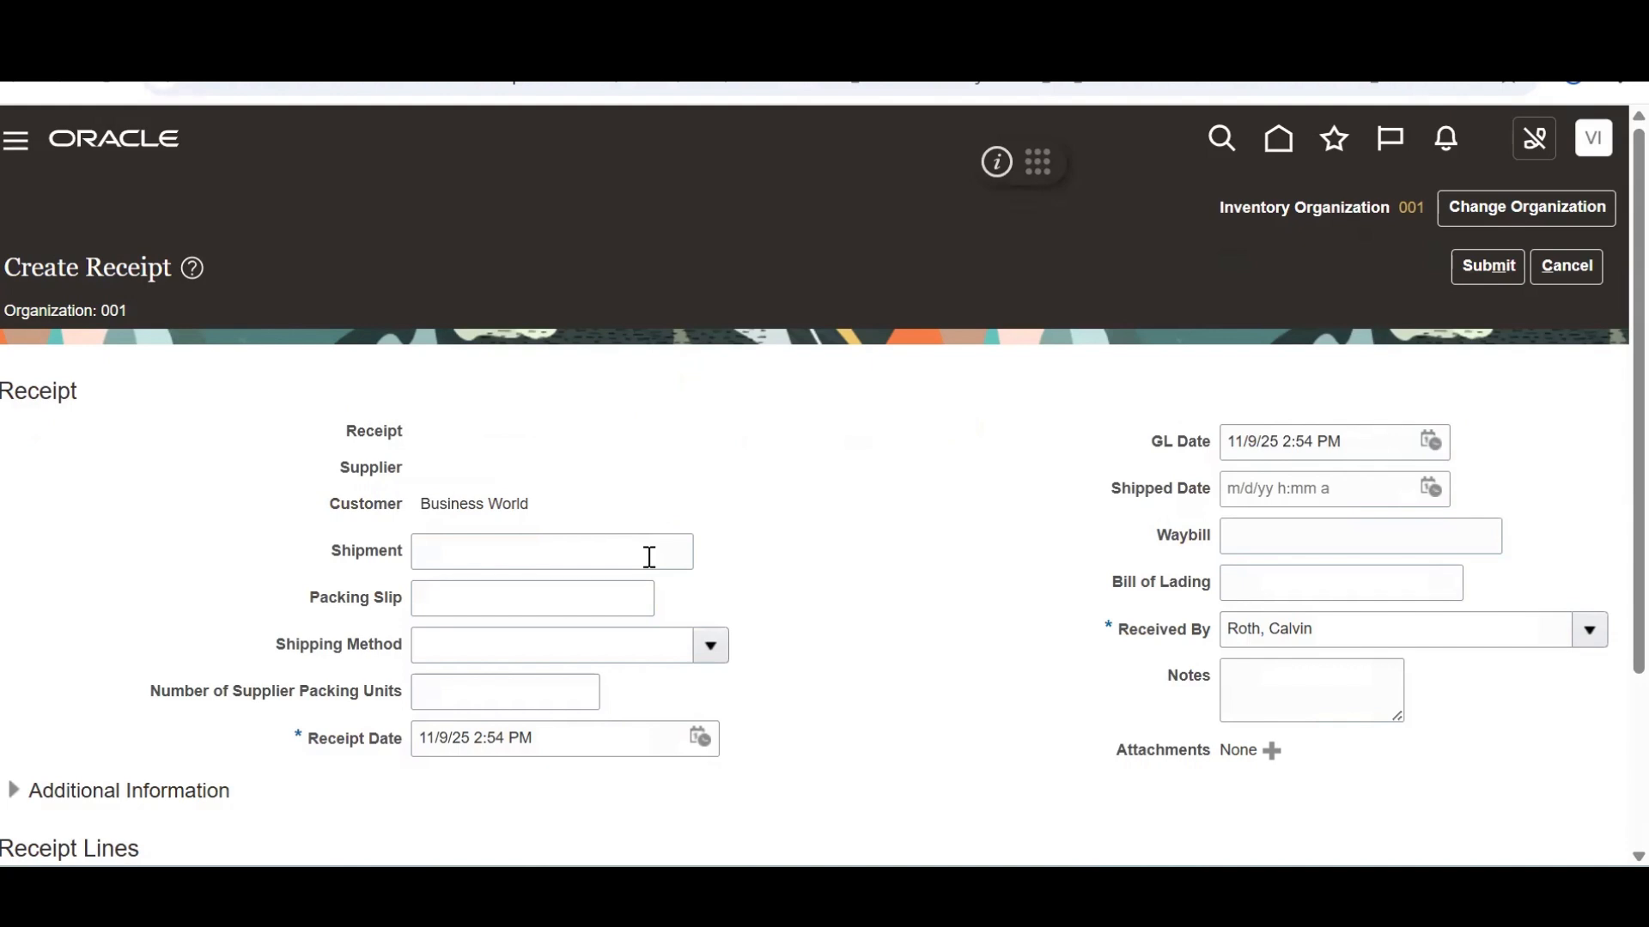
Enter 98599 as shipment and waybill numbers and submit, creating receipt 52780
left_click(545, 550)
type("98599")
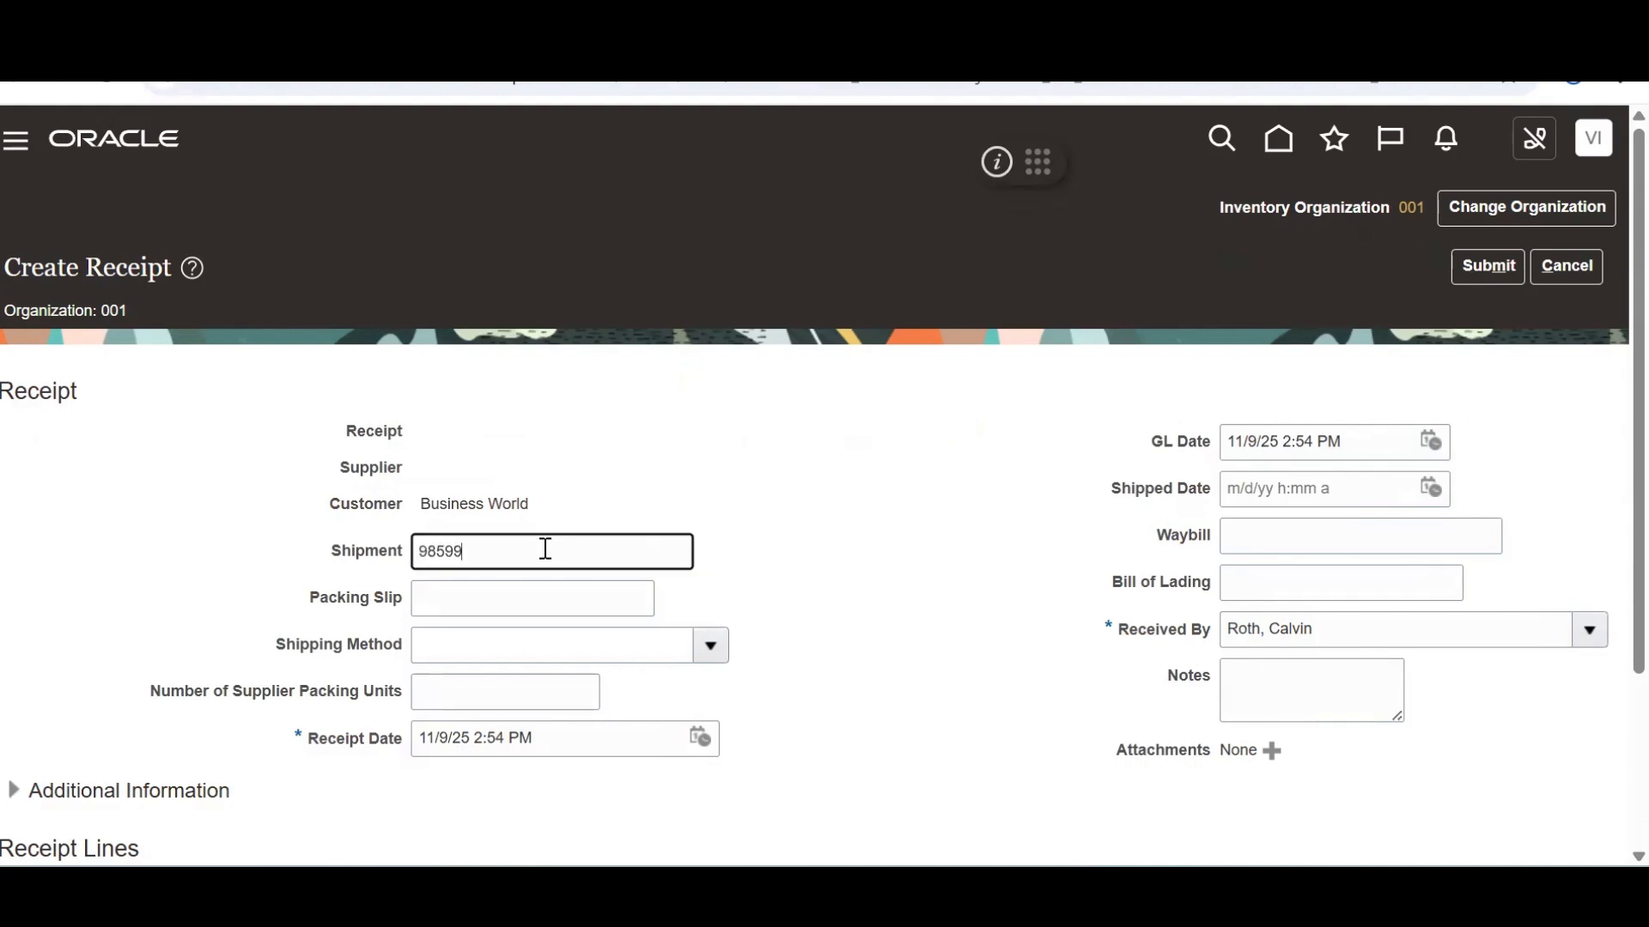
left_click(1269, 537)
type("98599")
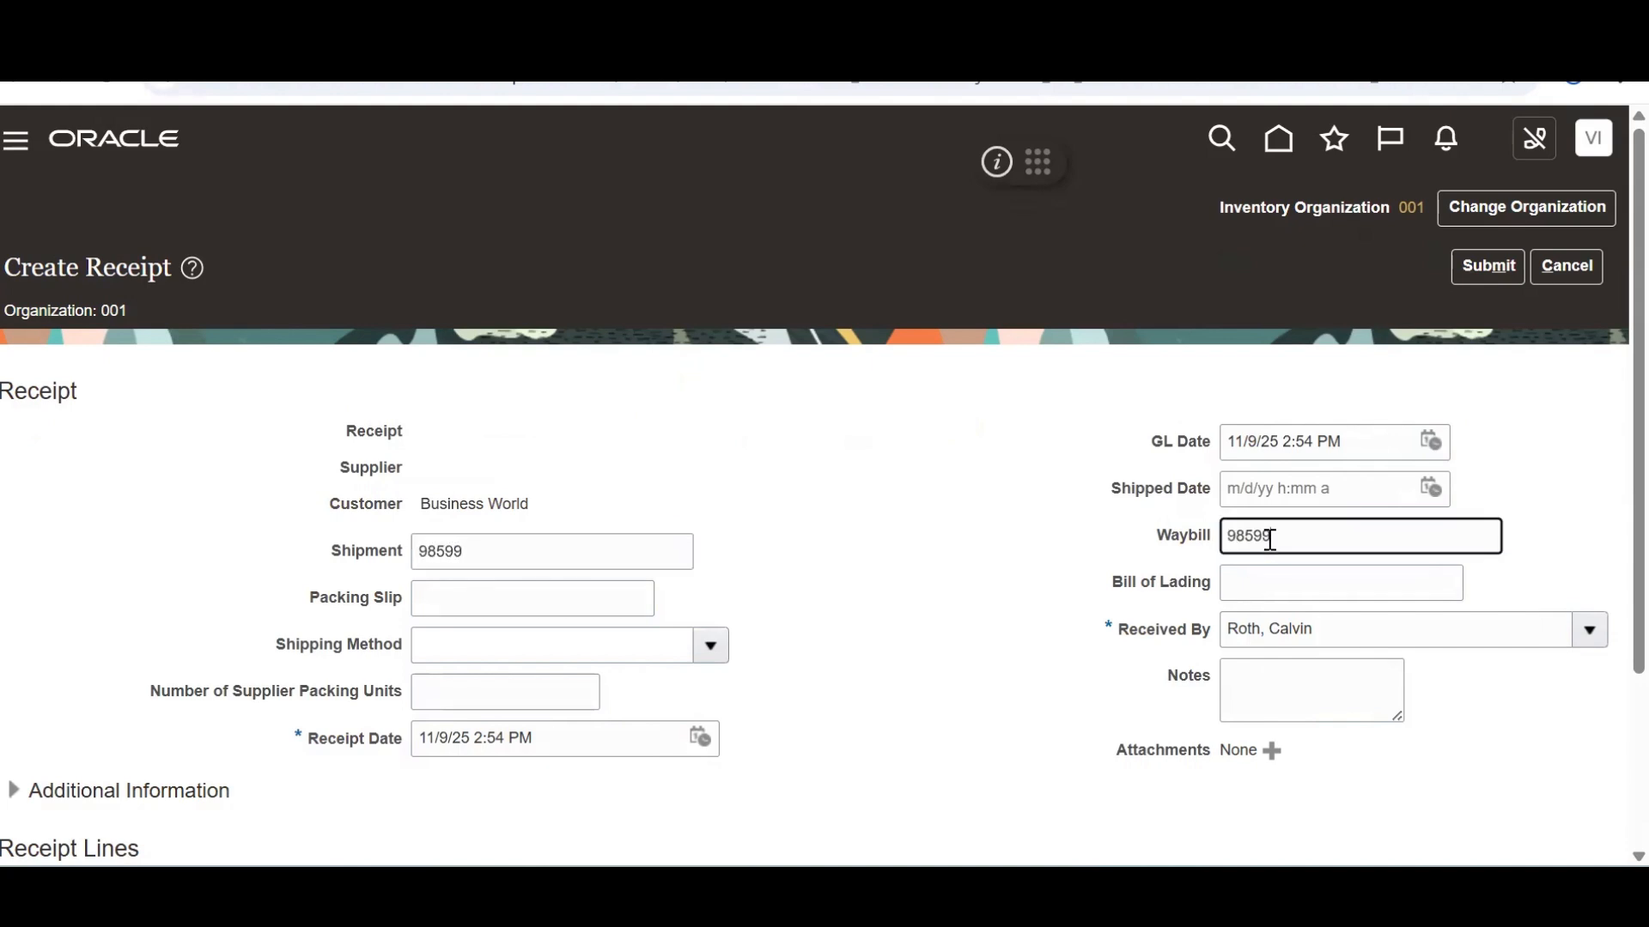
left_click_drag(1637, 448, 1607, 700)
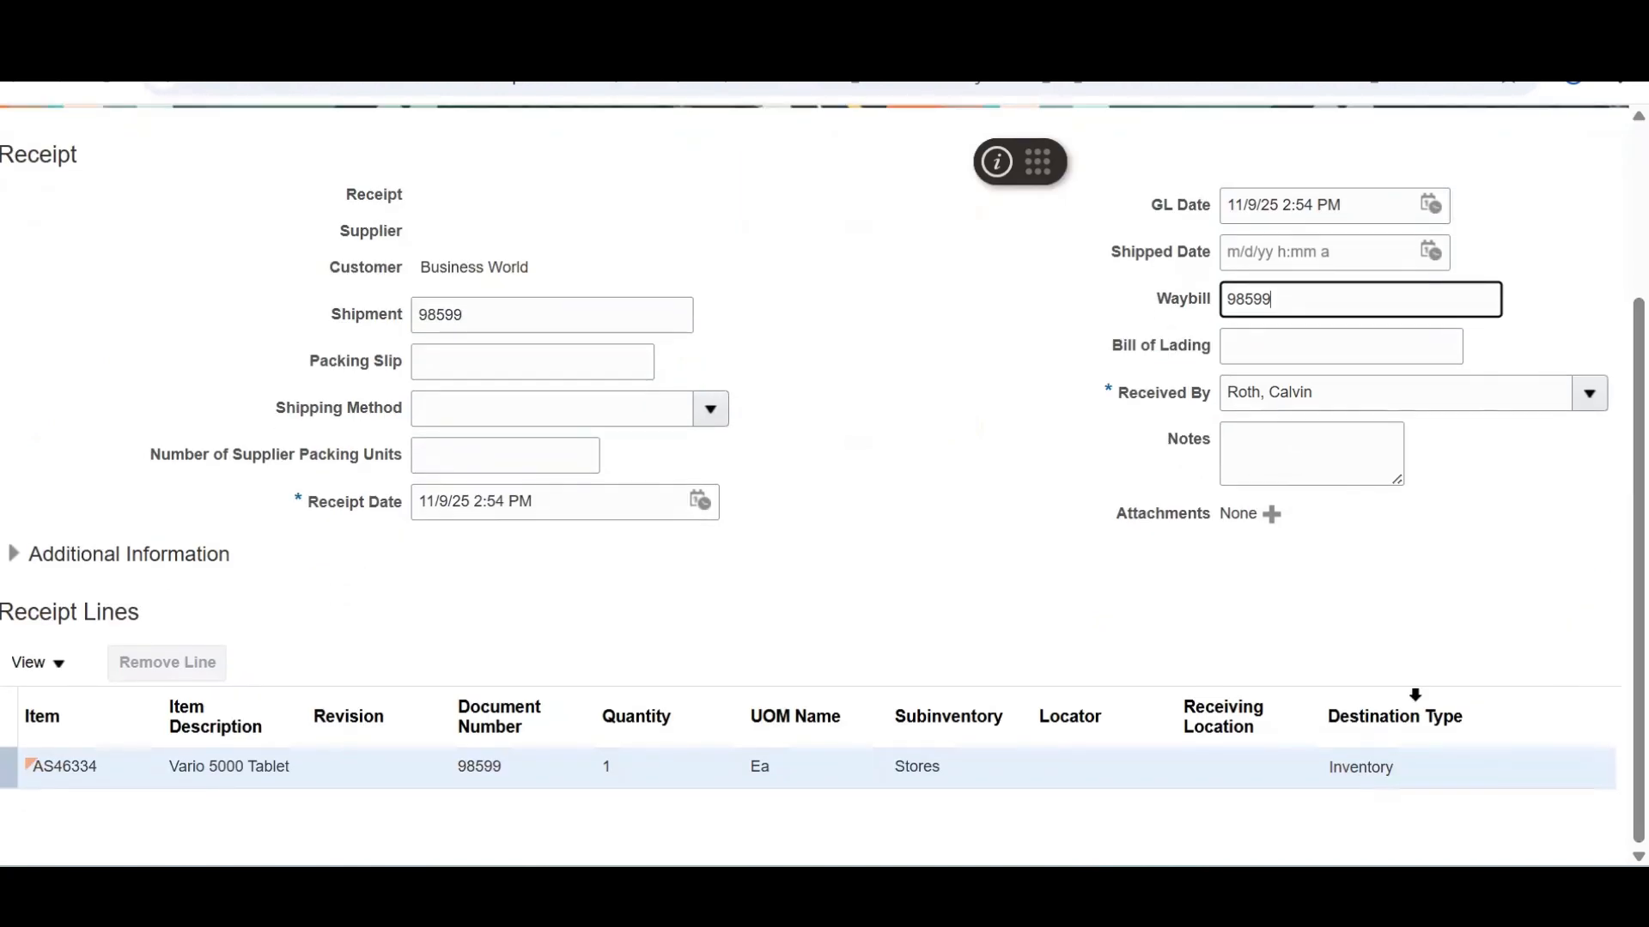
scroll(1588, 284, "up", 3)
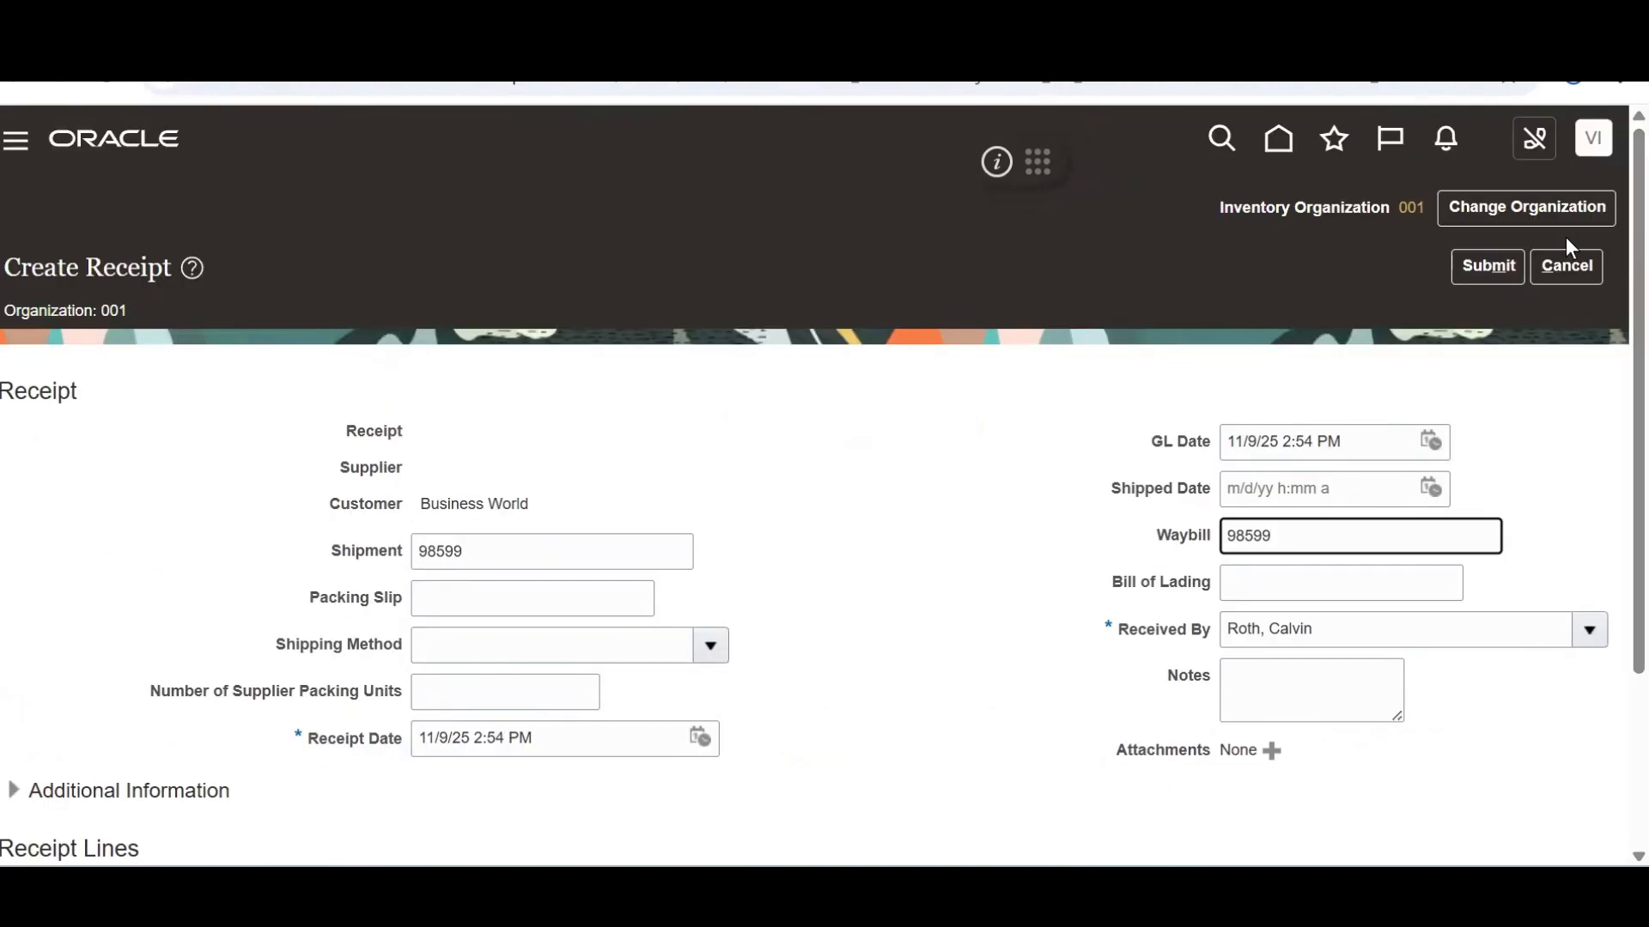
left_click(1473, 271)
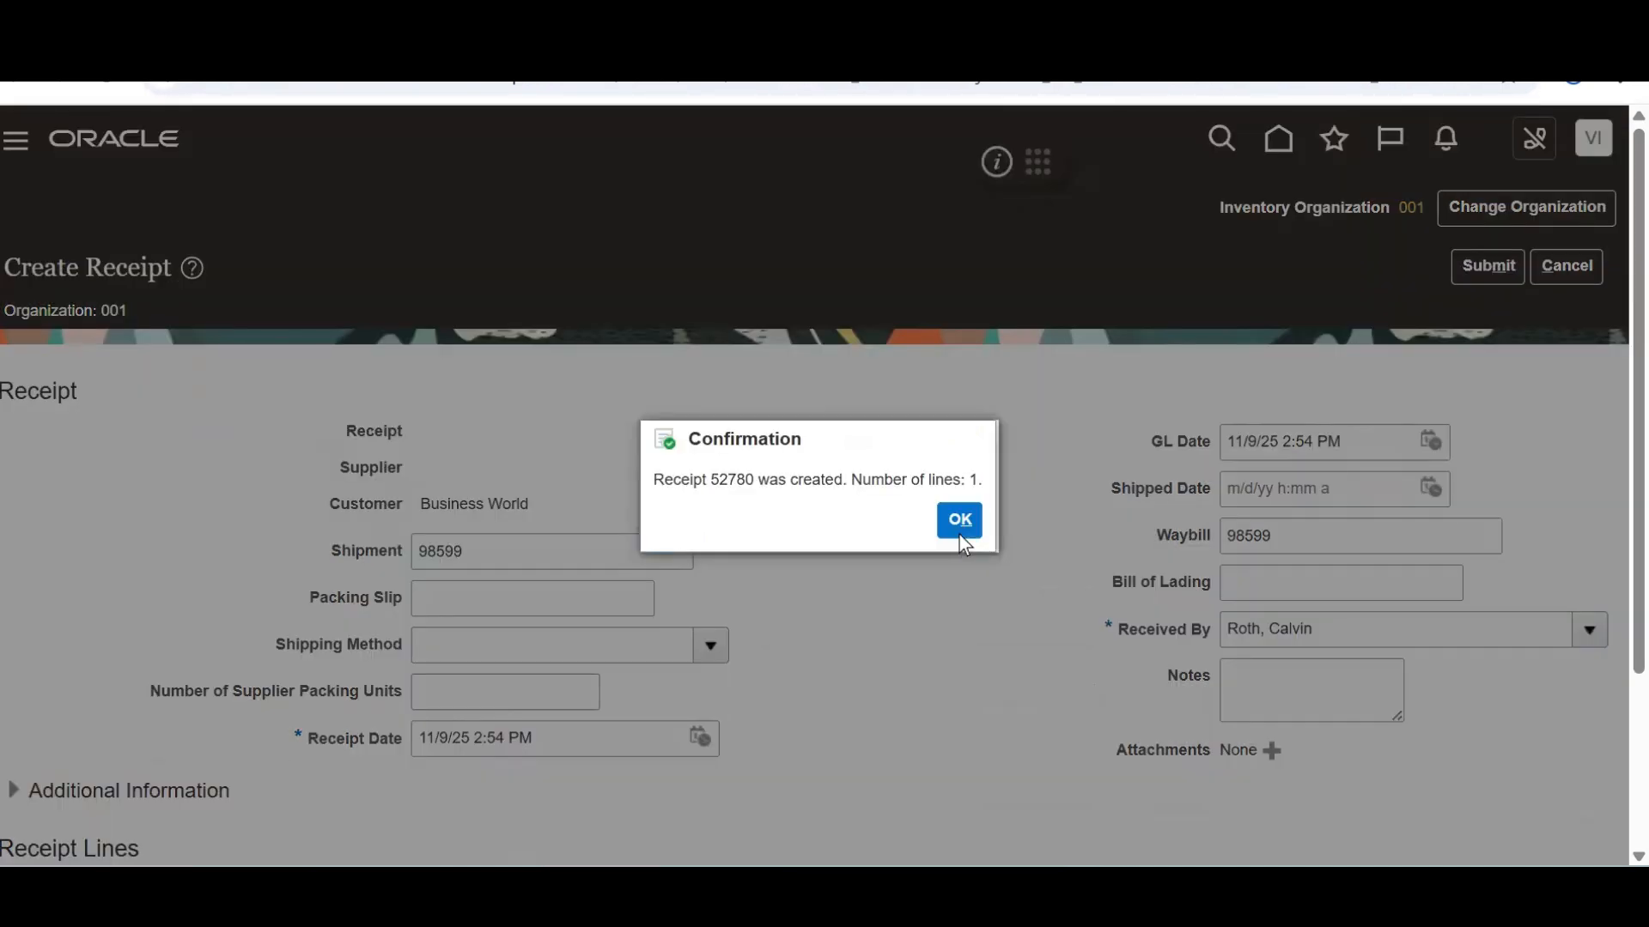
left_click(960, 534)
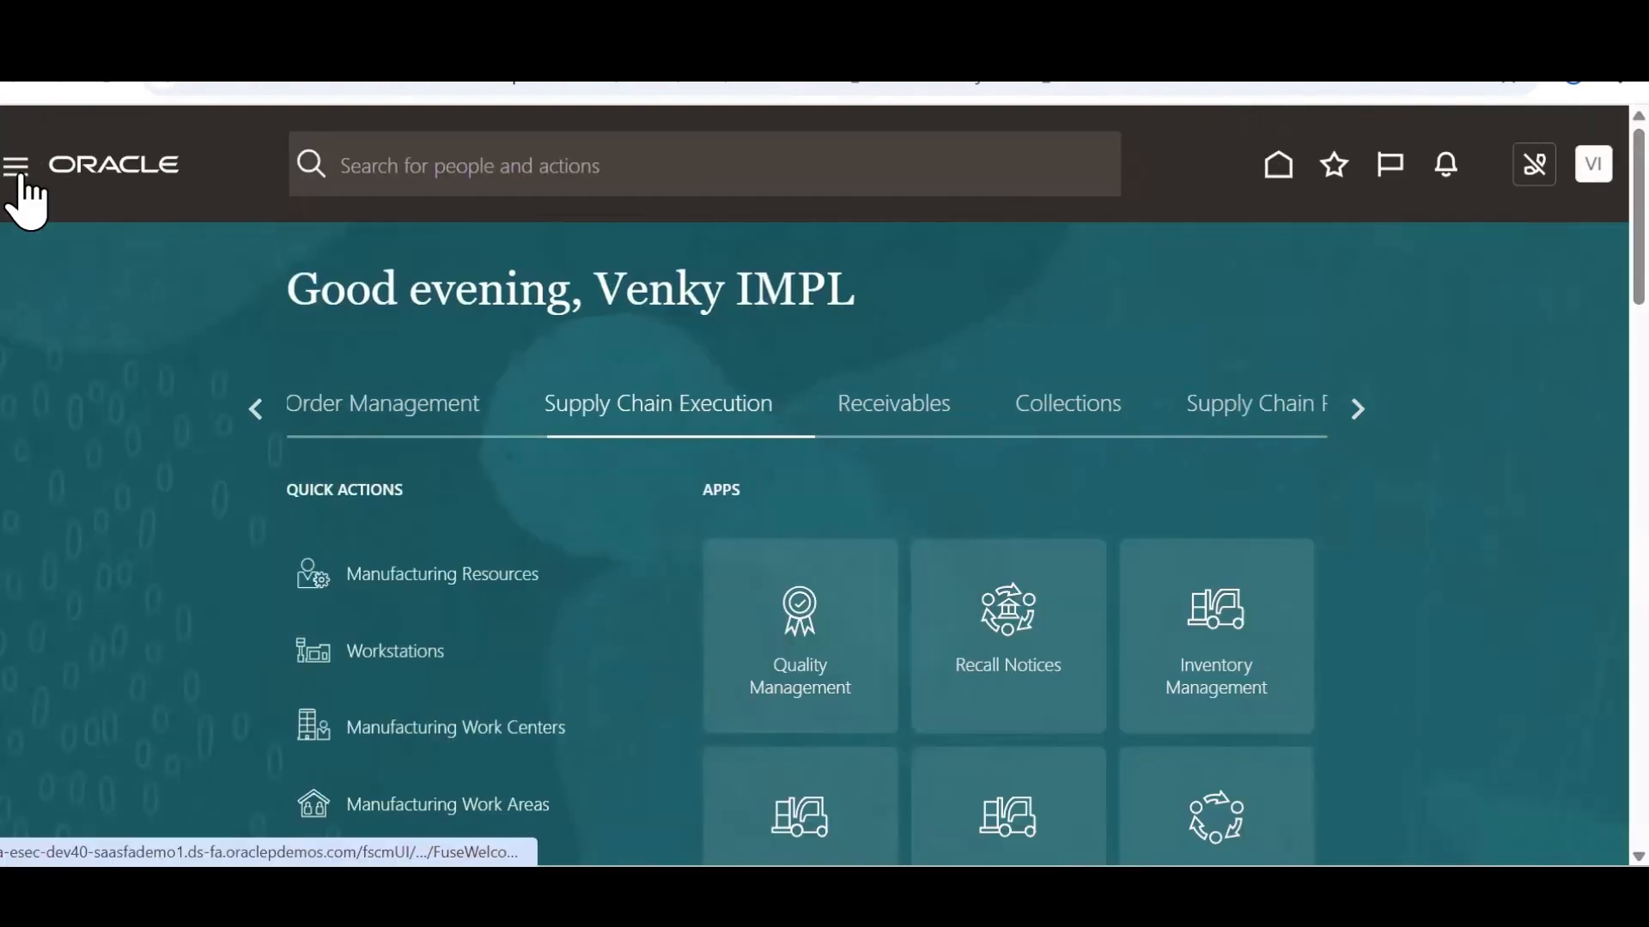
From Tools > Scheduled Processes, choose the Send Receipt Confirmation job using Send%Rec%Con%
left_click(14, 167)
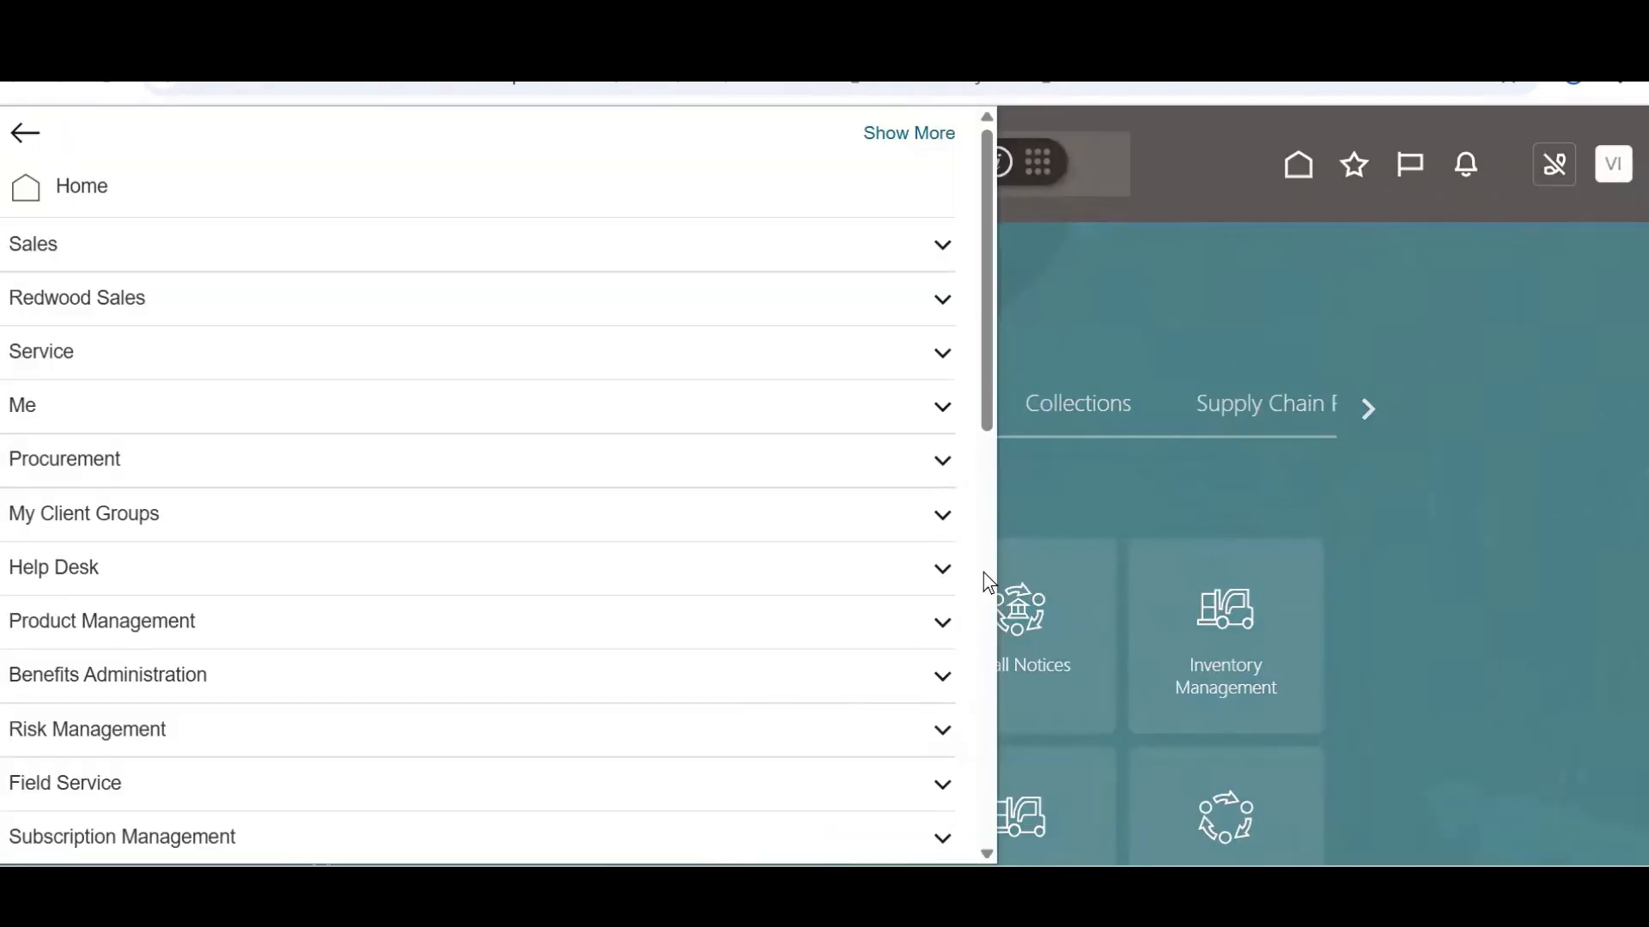
left_click(984, 574)
left_click(985, 786)
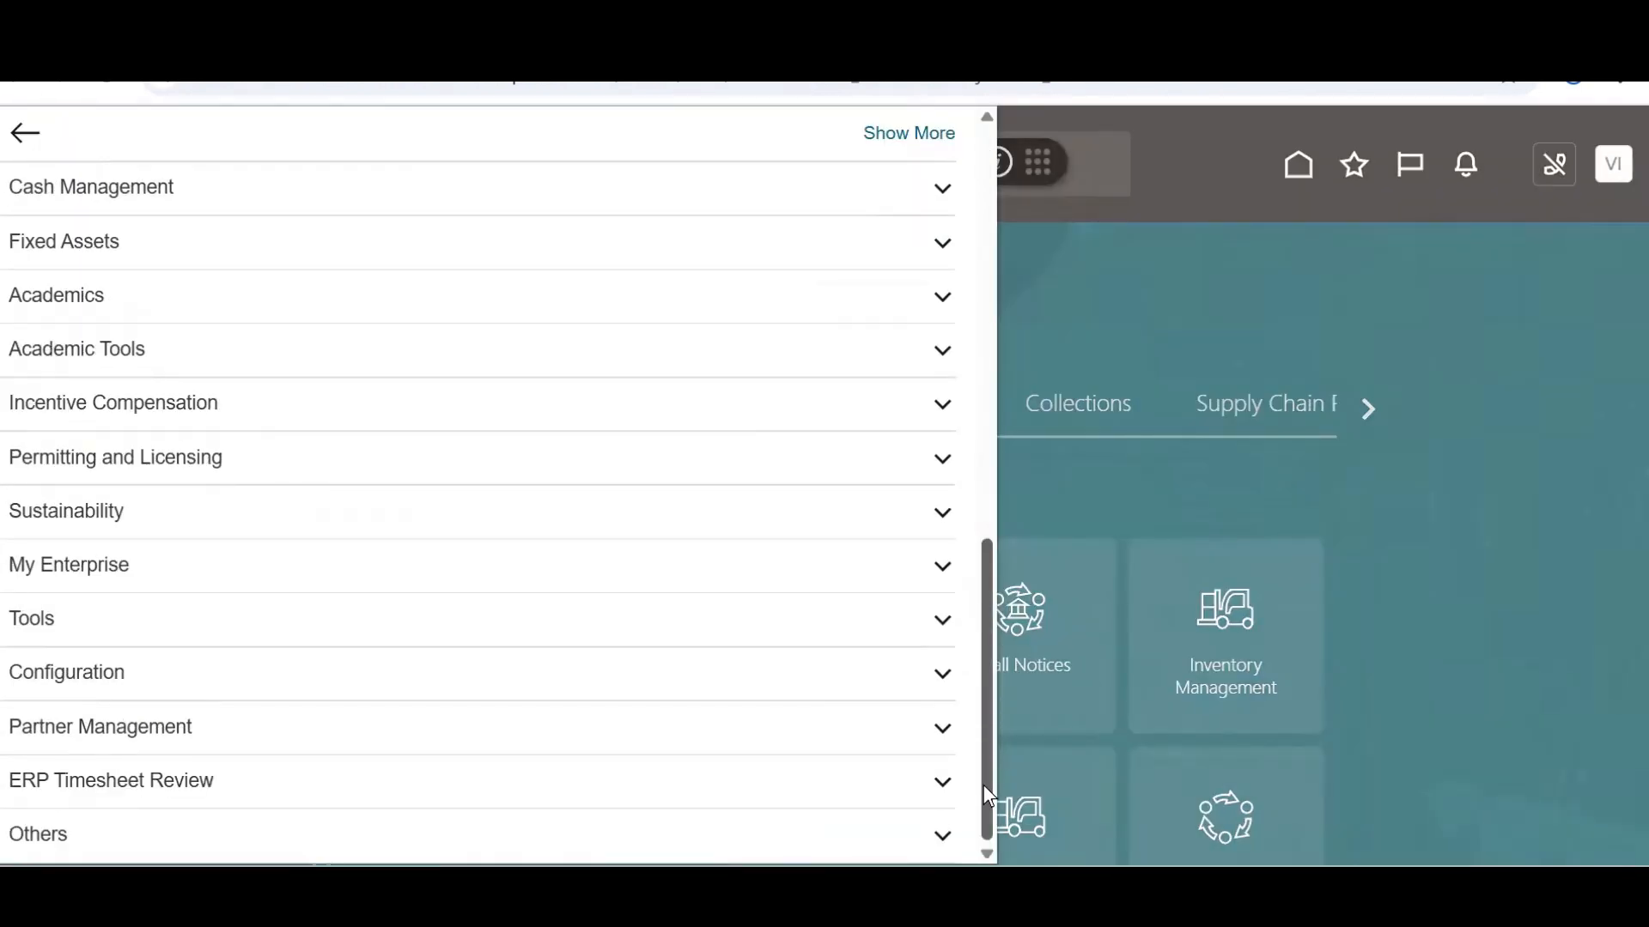
left_click(159, 620)
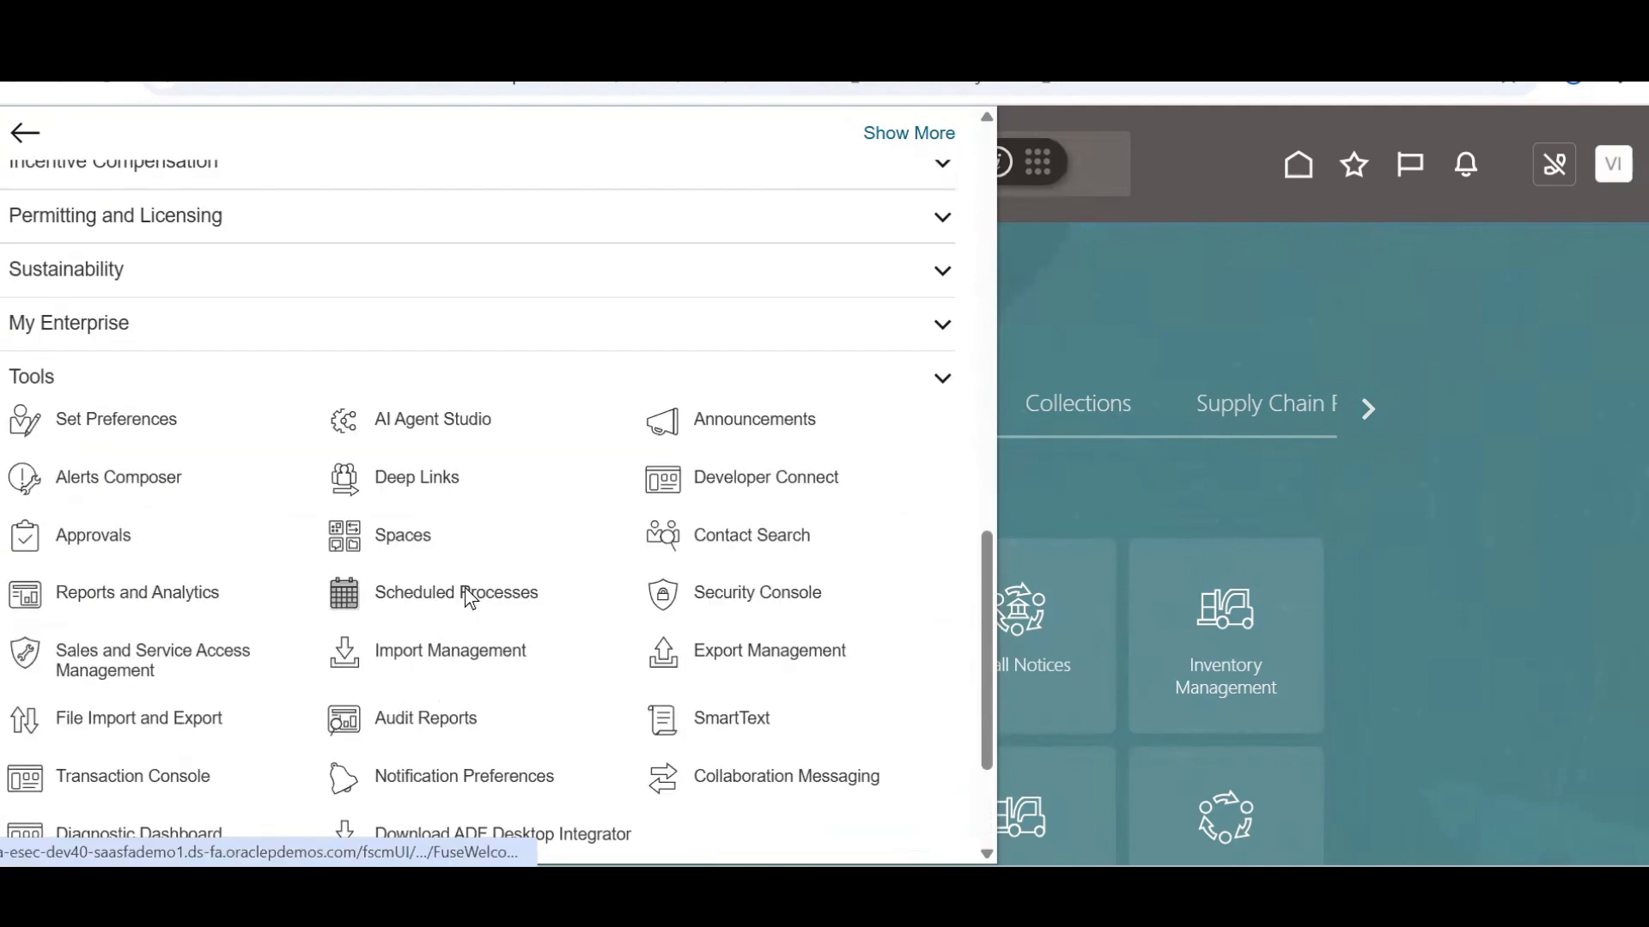
left_click(527, 554)
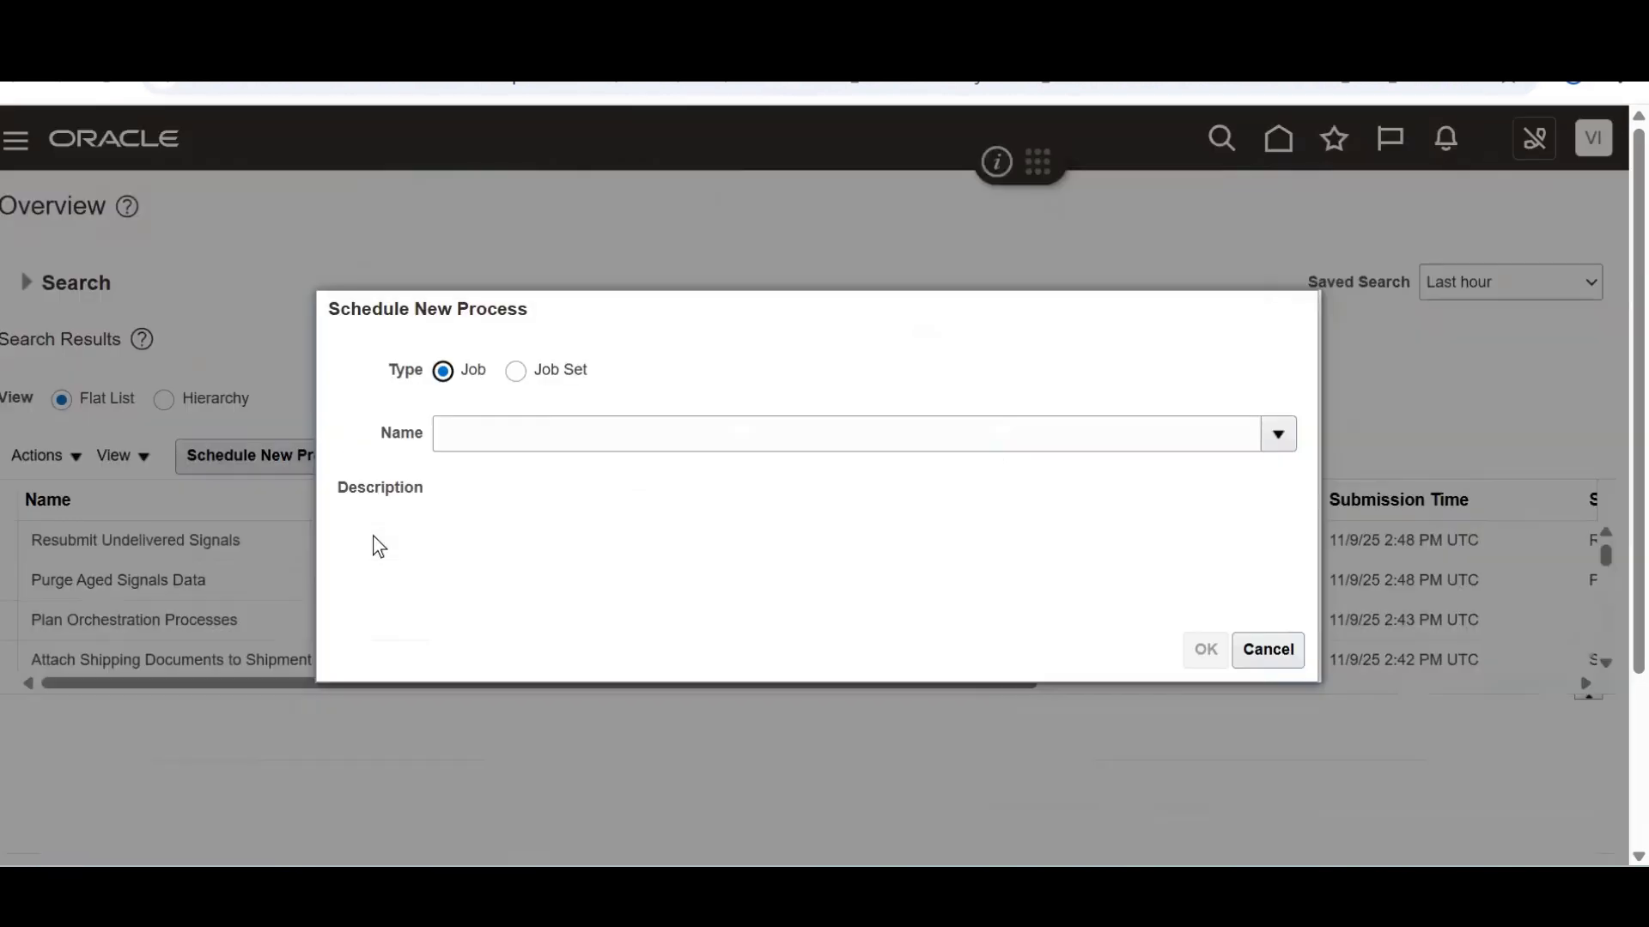
left_click(487, 442)
type("Sen")
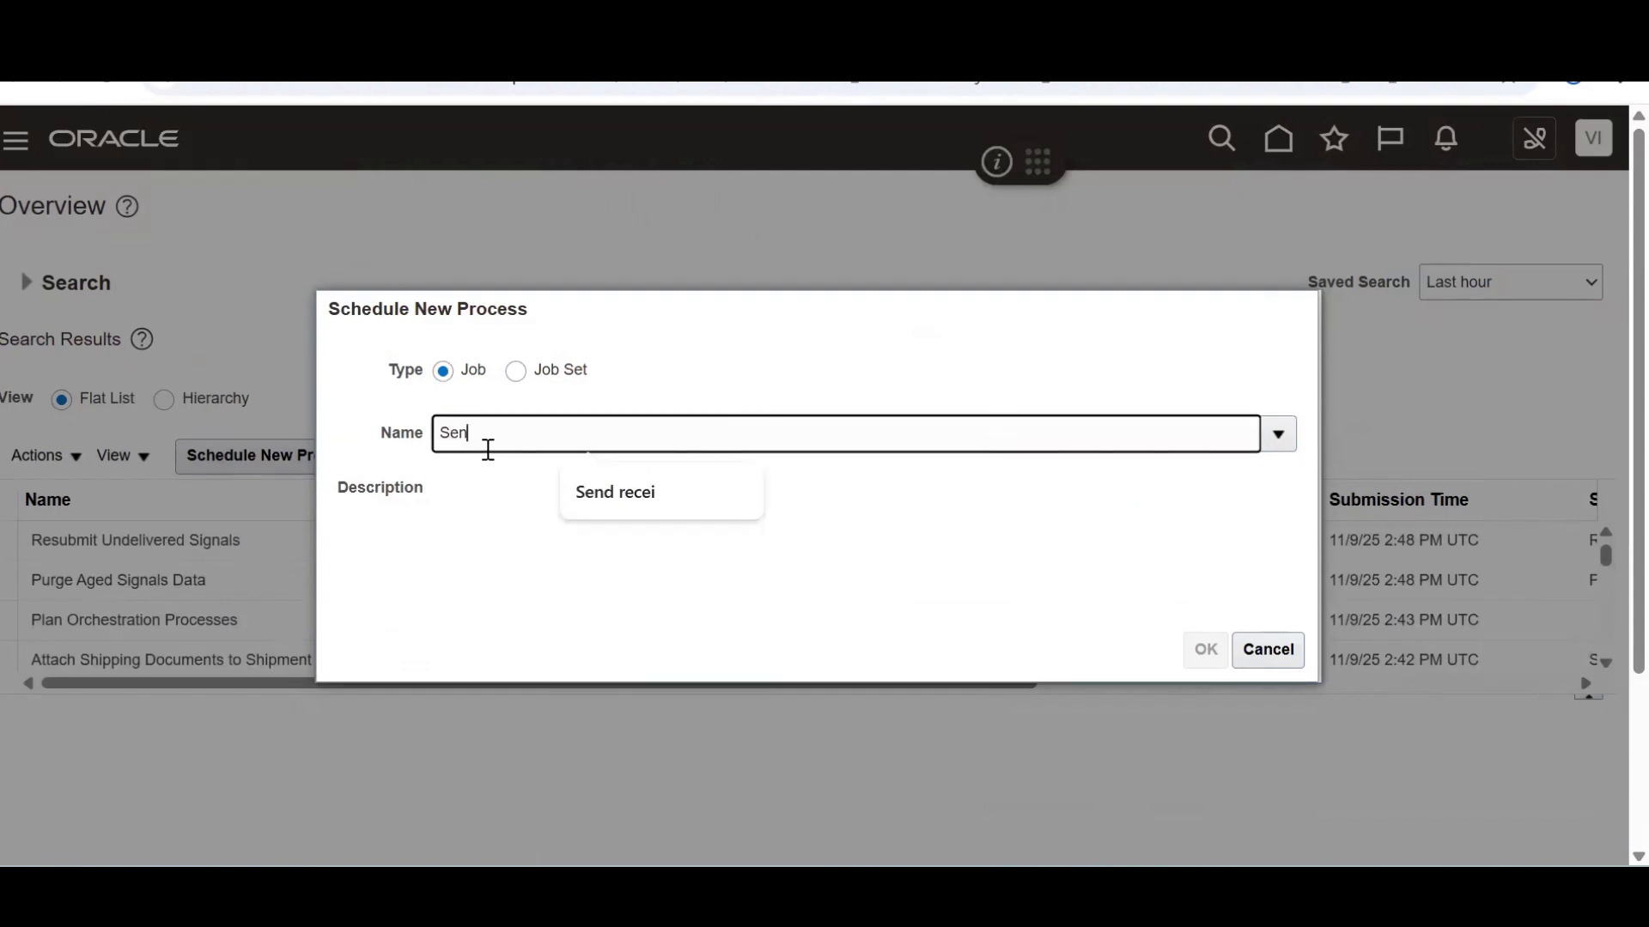
type("d%Rec%Con%")
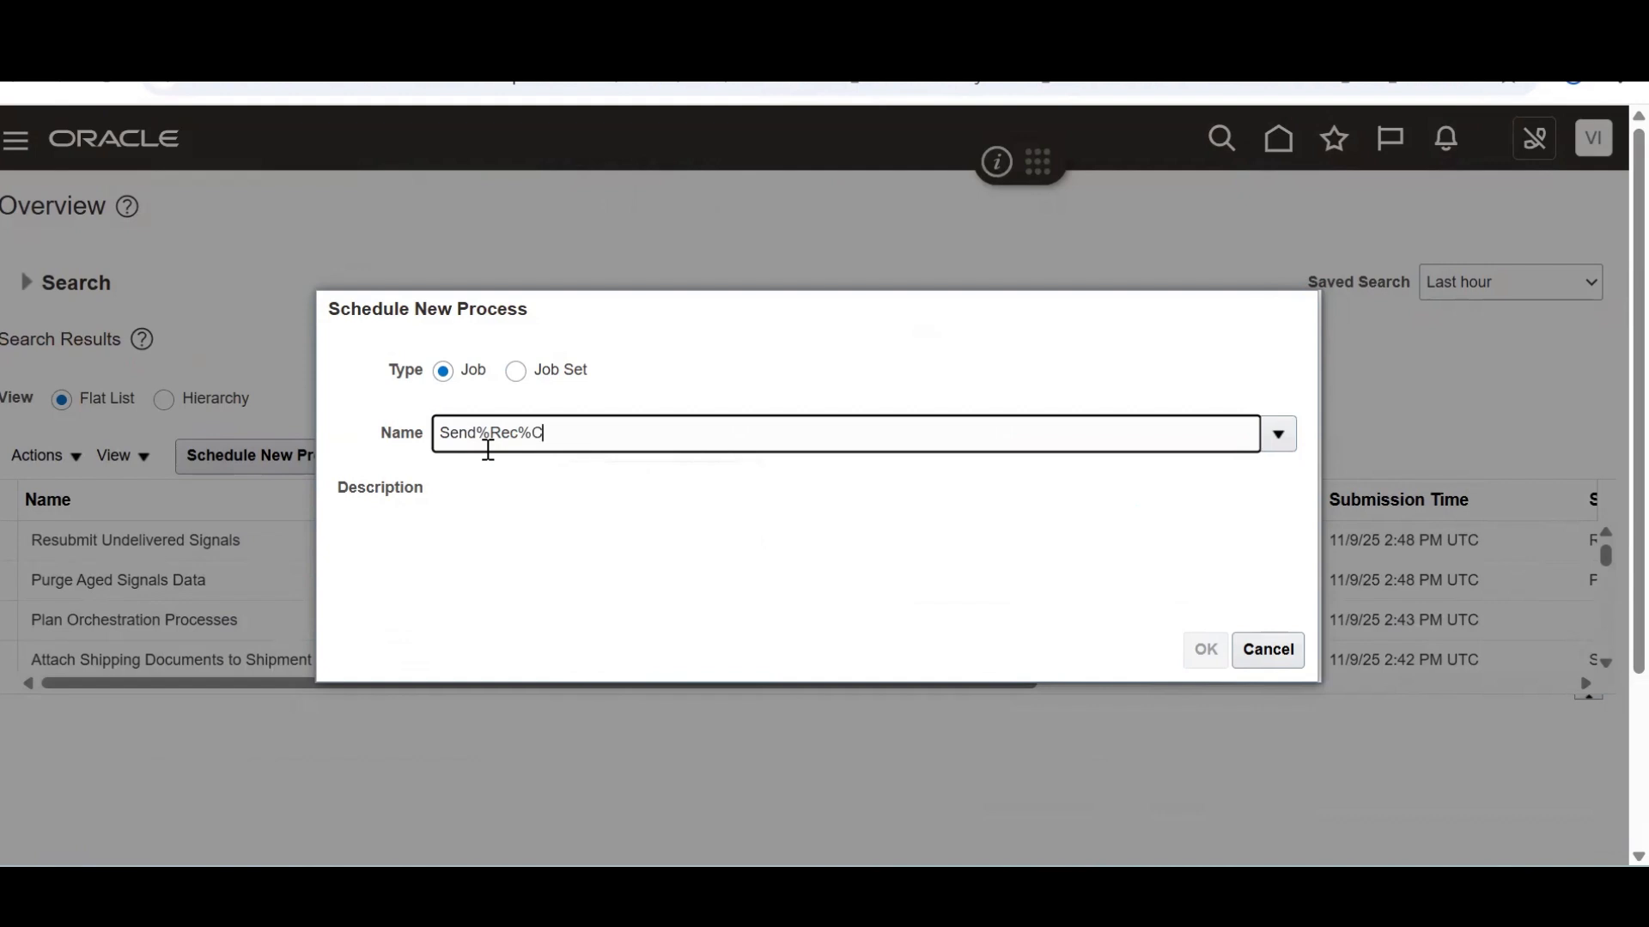
key("Tab")
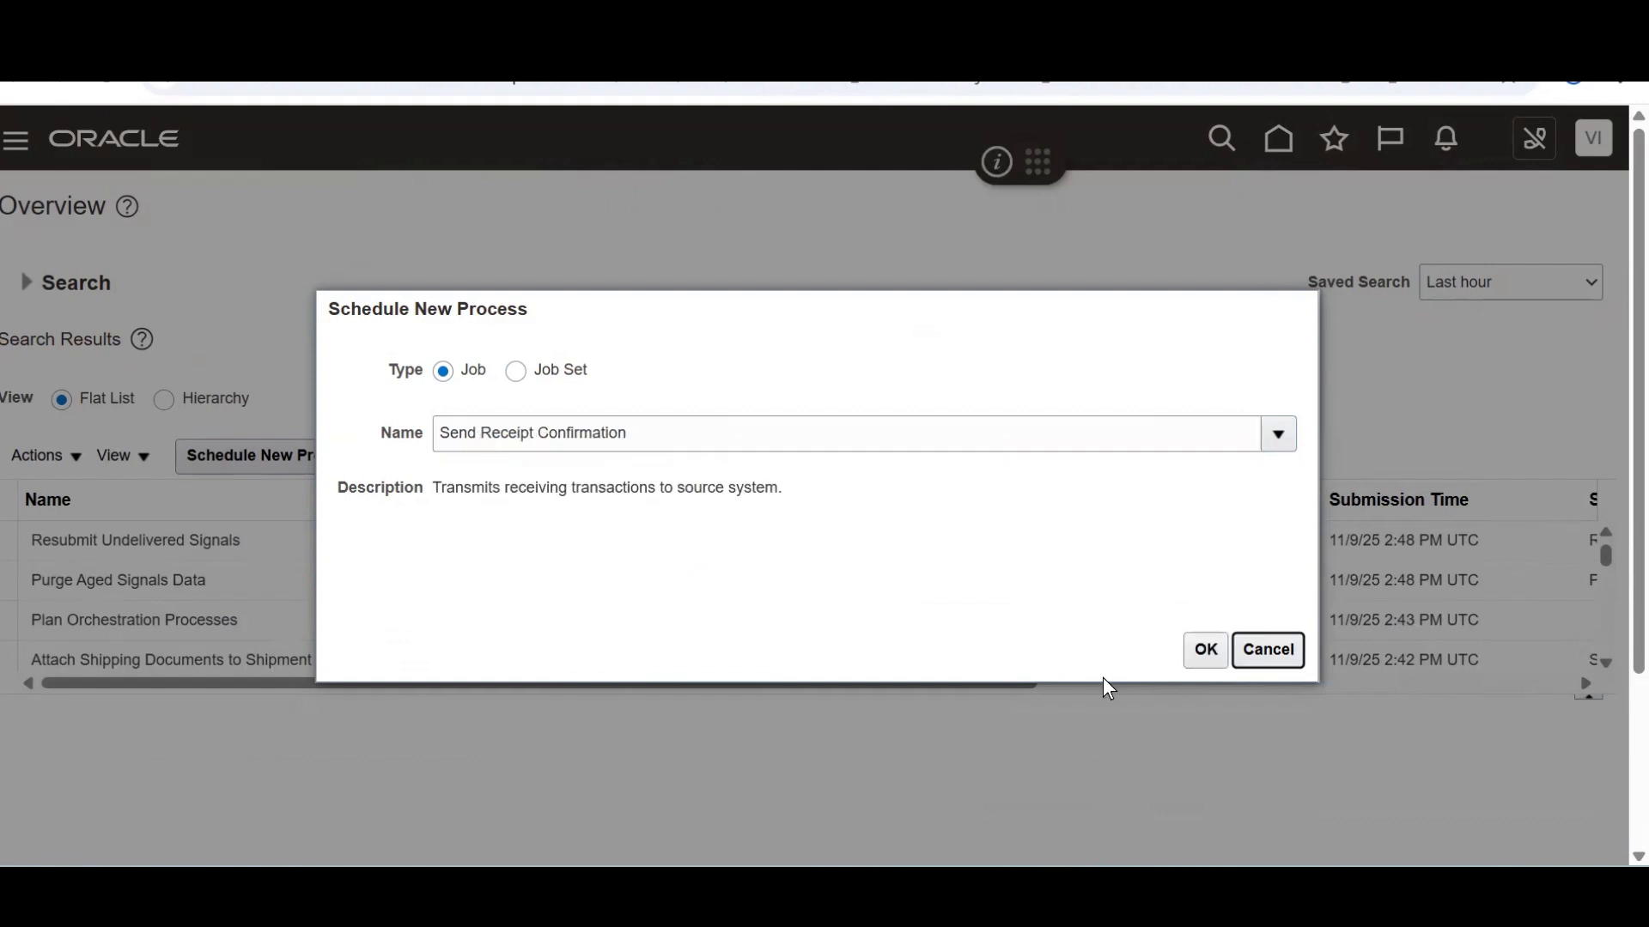
Set organization 001 and source system Oracle Fusion Order Orchestration And Planning
left_click(1206, 655)
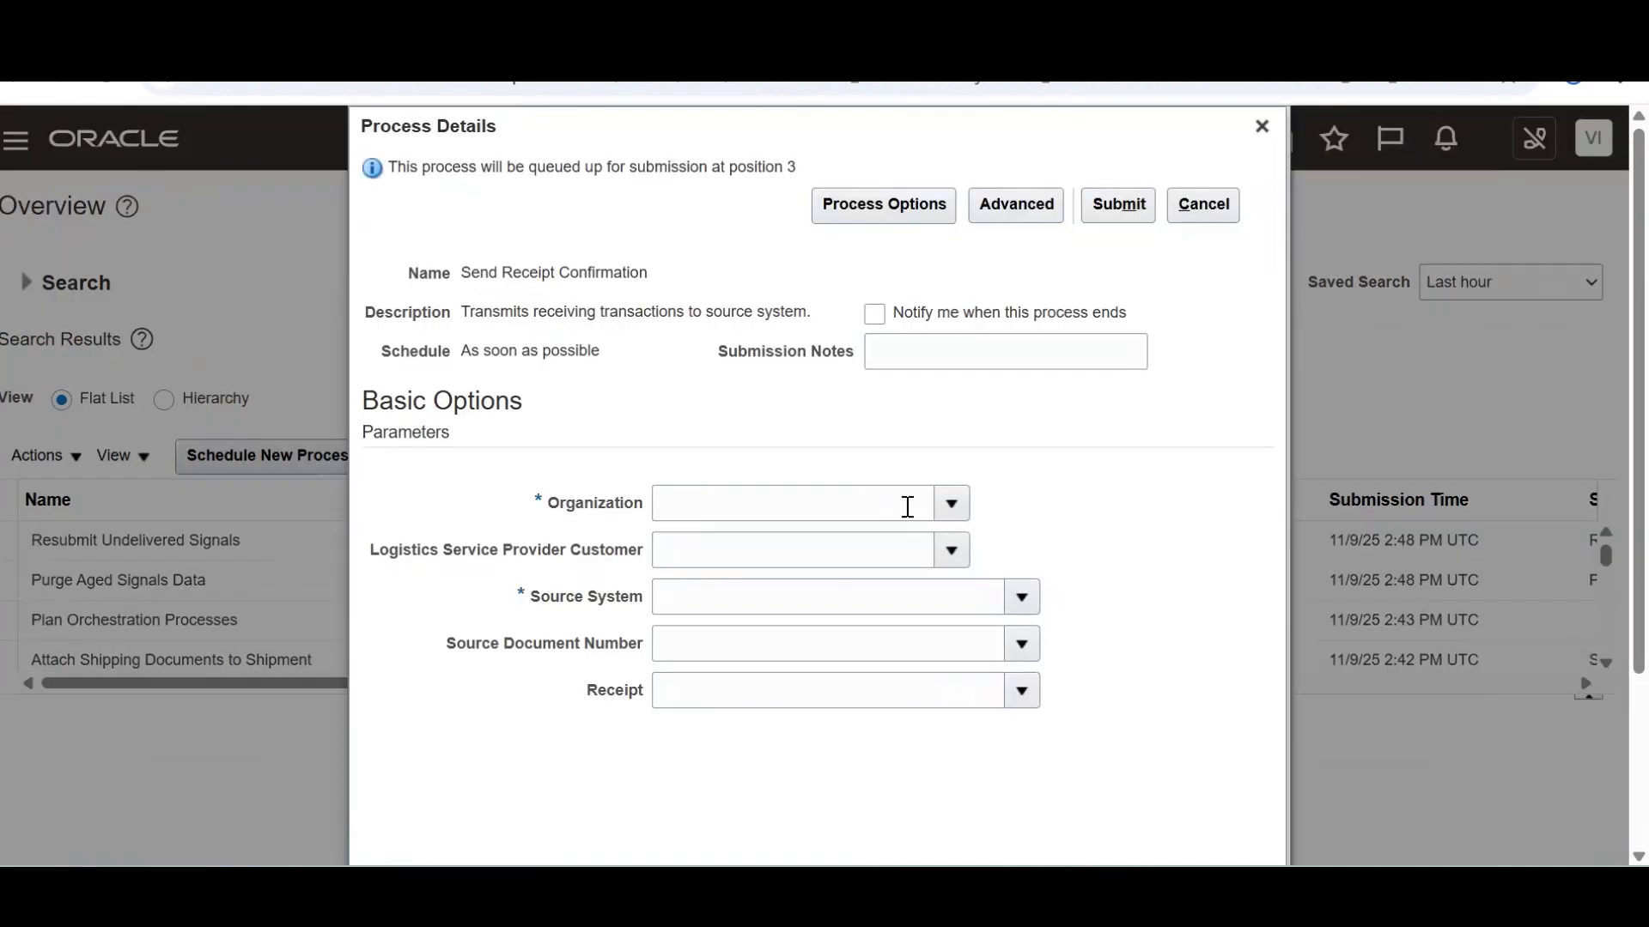
left_click(908, 506)
type("001")
key("Tab")
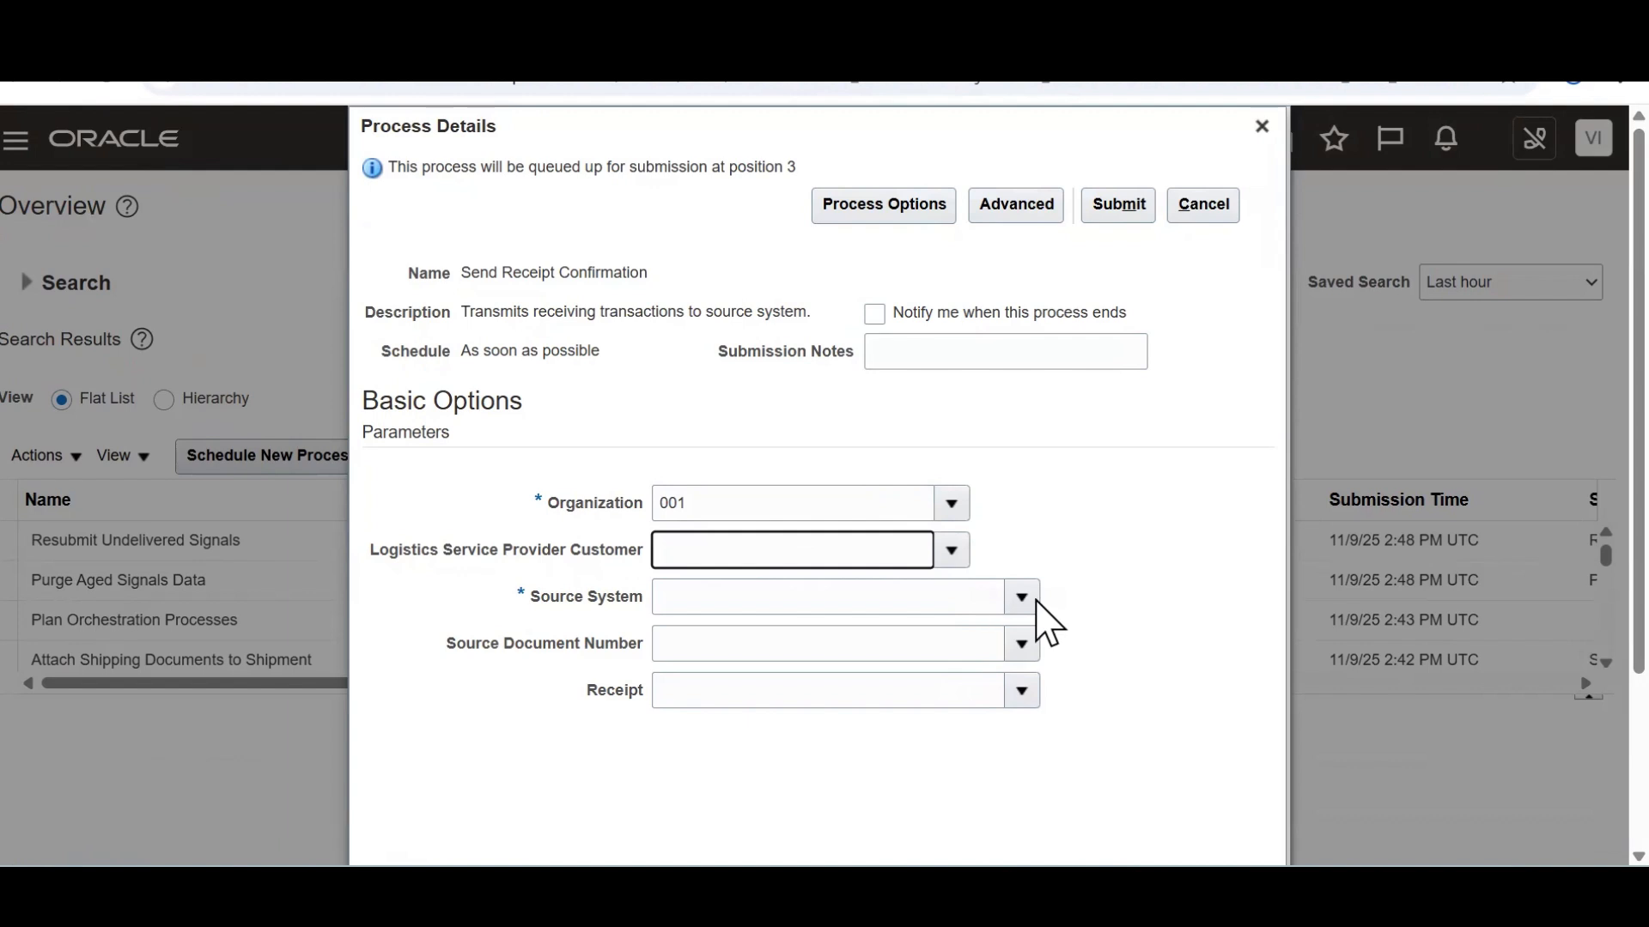
left_click(1022, 601)
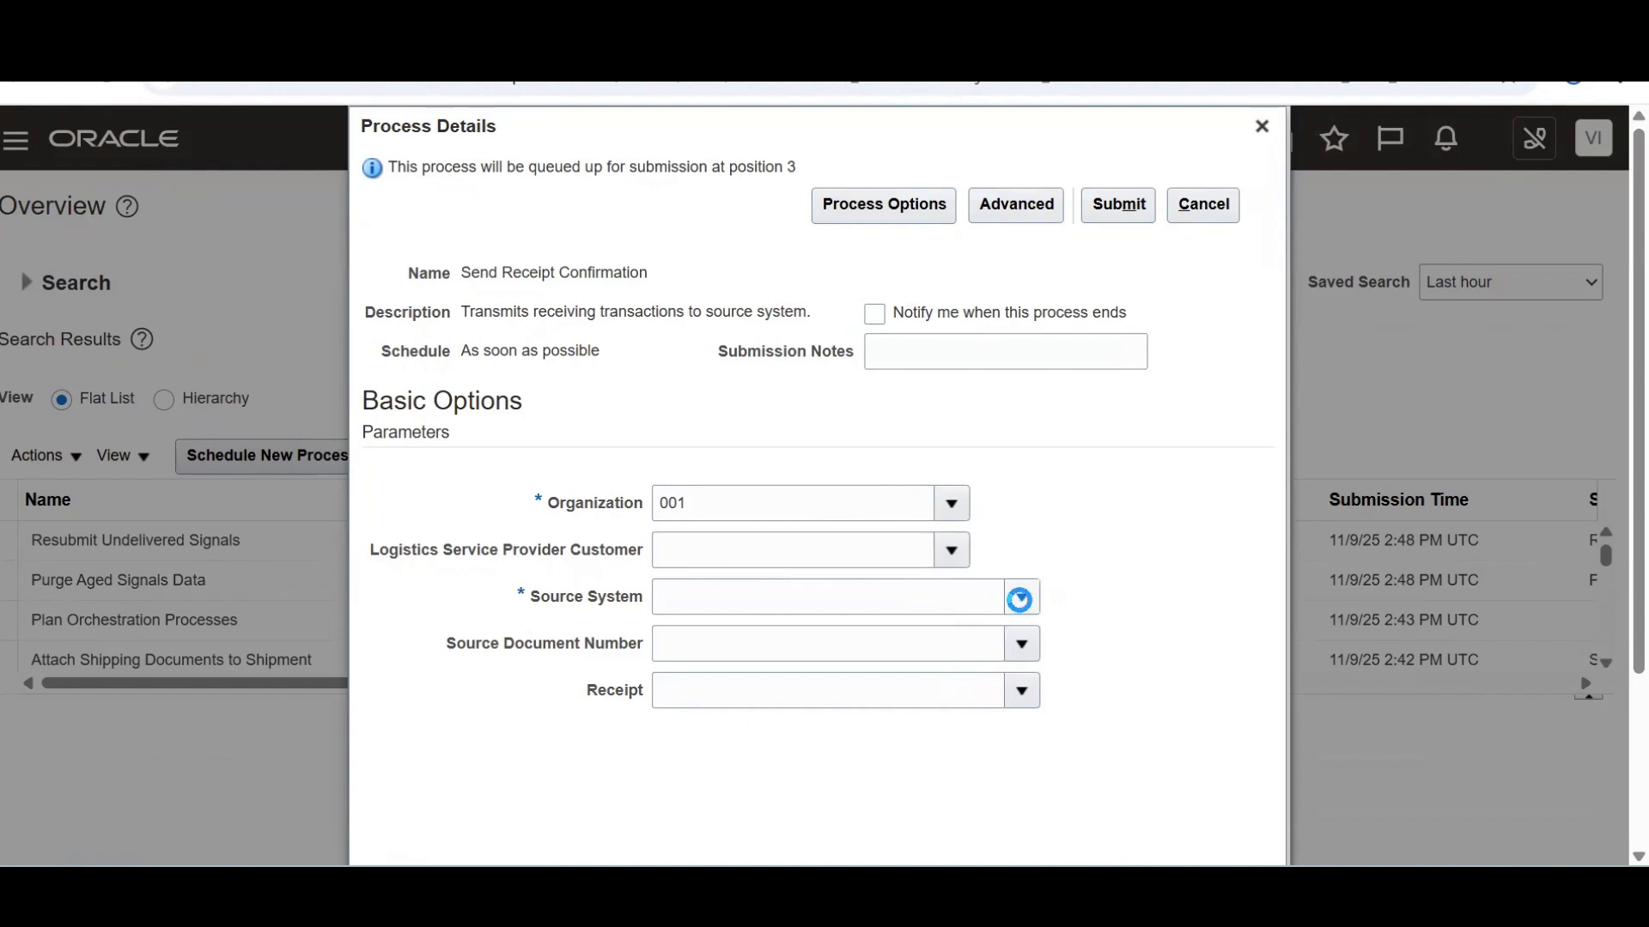
left_click_drag(1045, 428, 1045, 468)
left_click(691, 556)
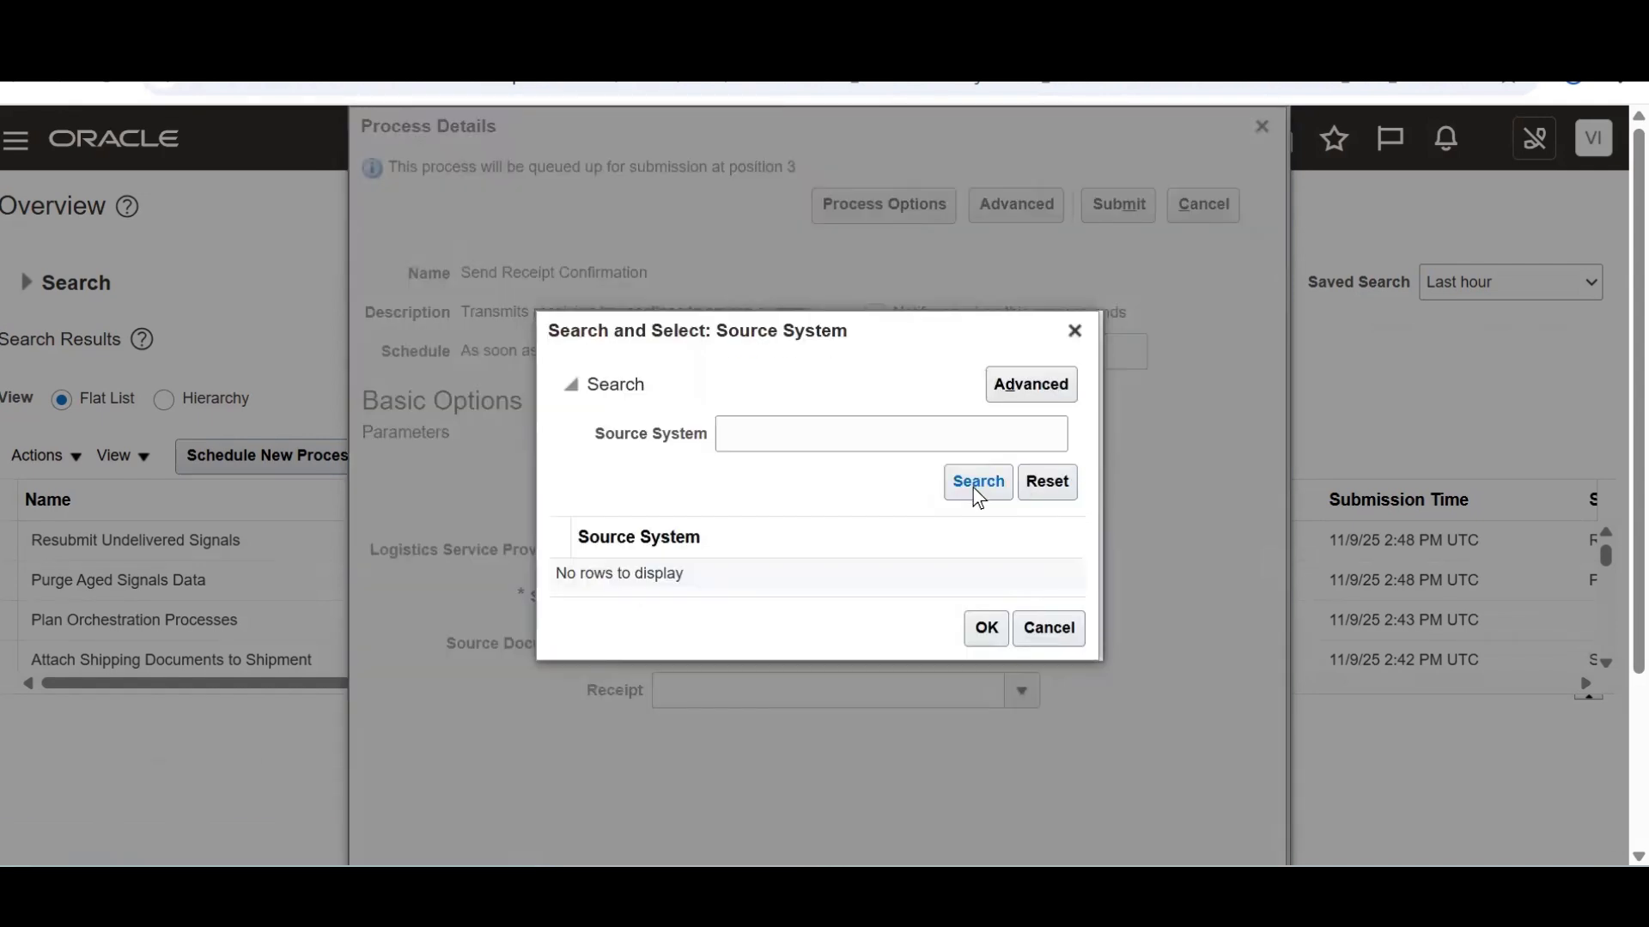
left_click(976, 486)
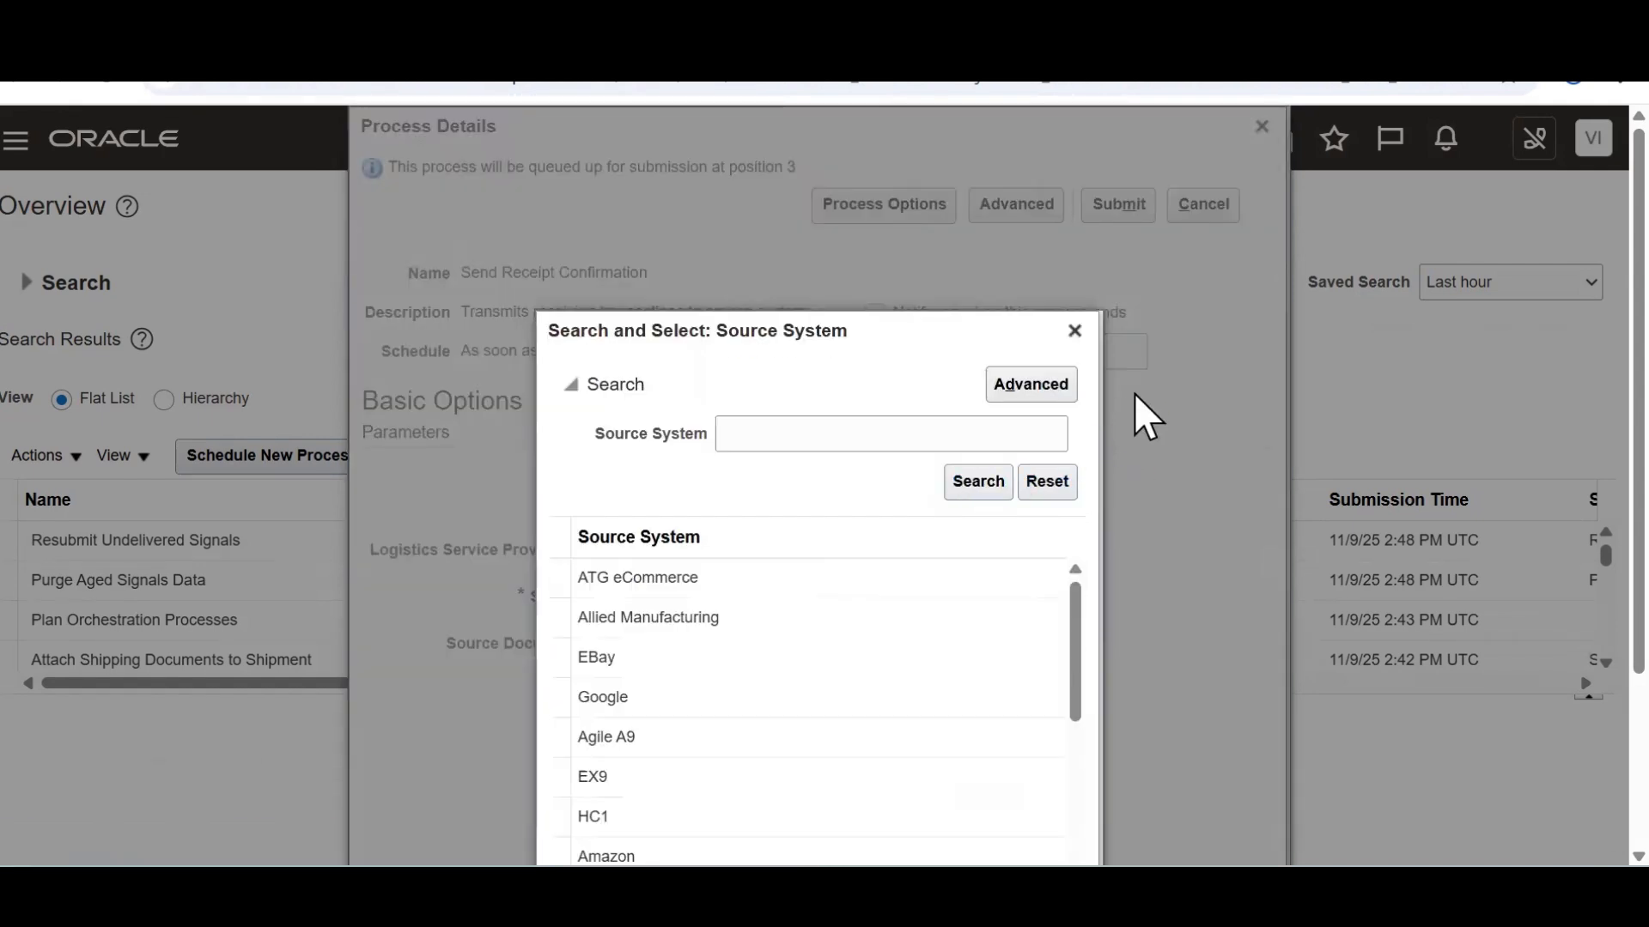
scroll(1080, 421, "down", 3)
left_click_drag(1091, 514, 1096, 747)
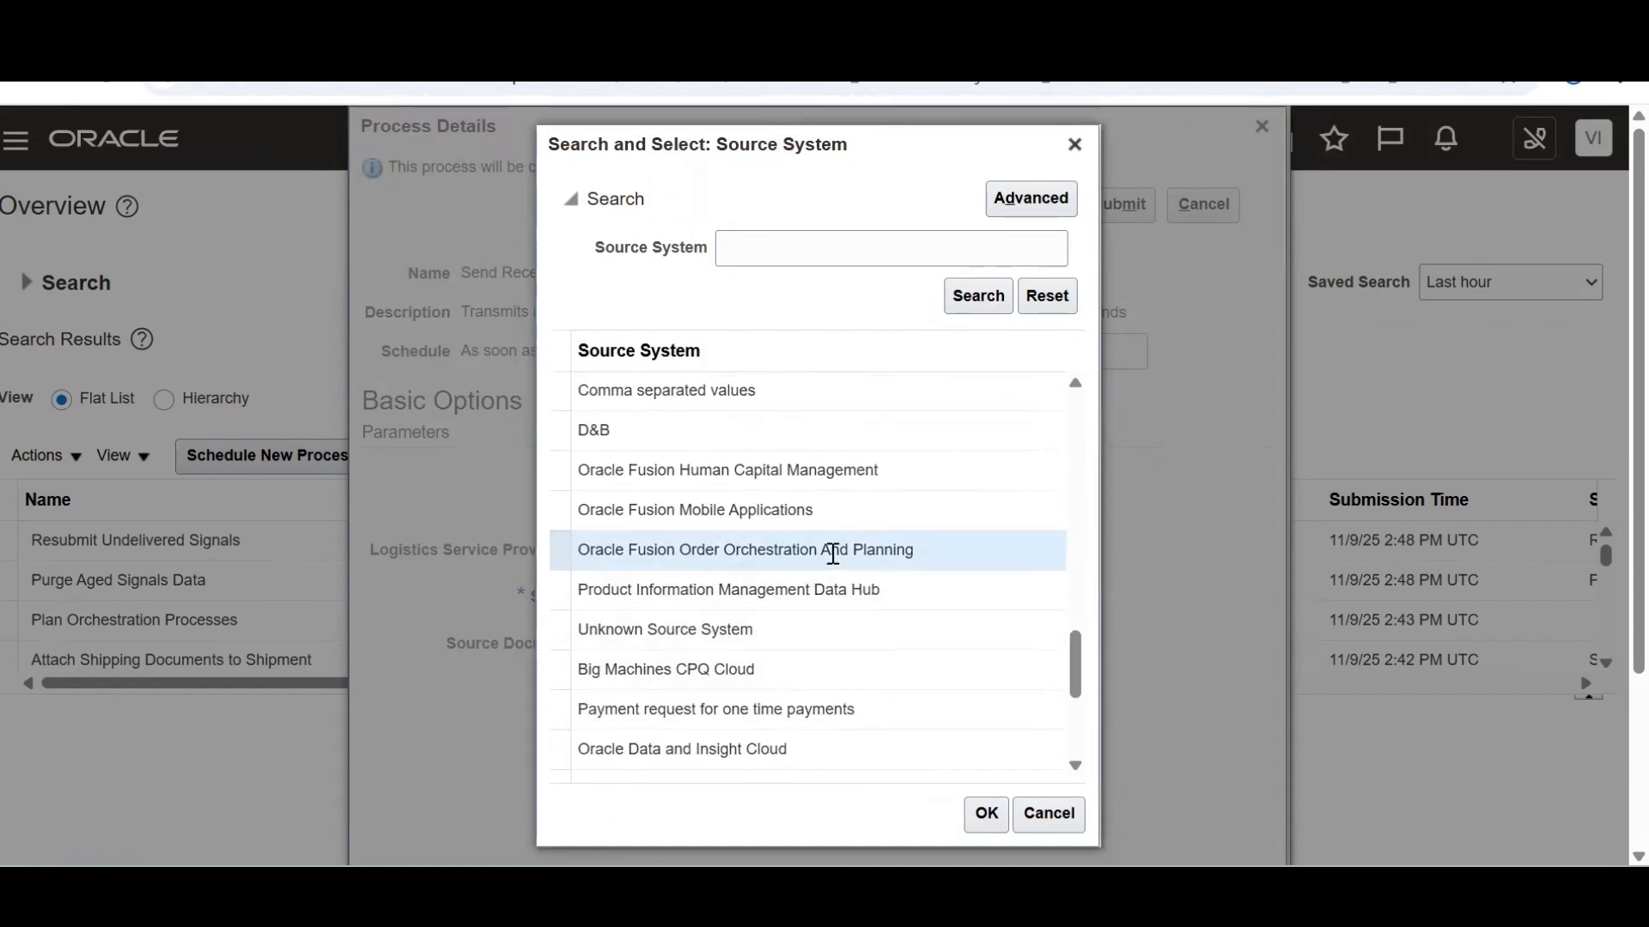
left_click(987, 814)
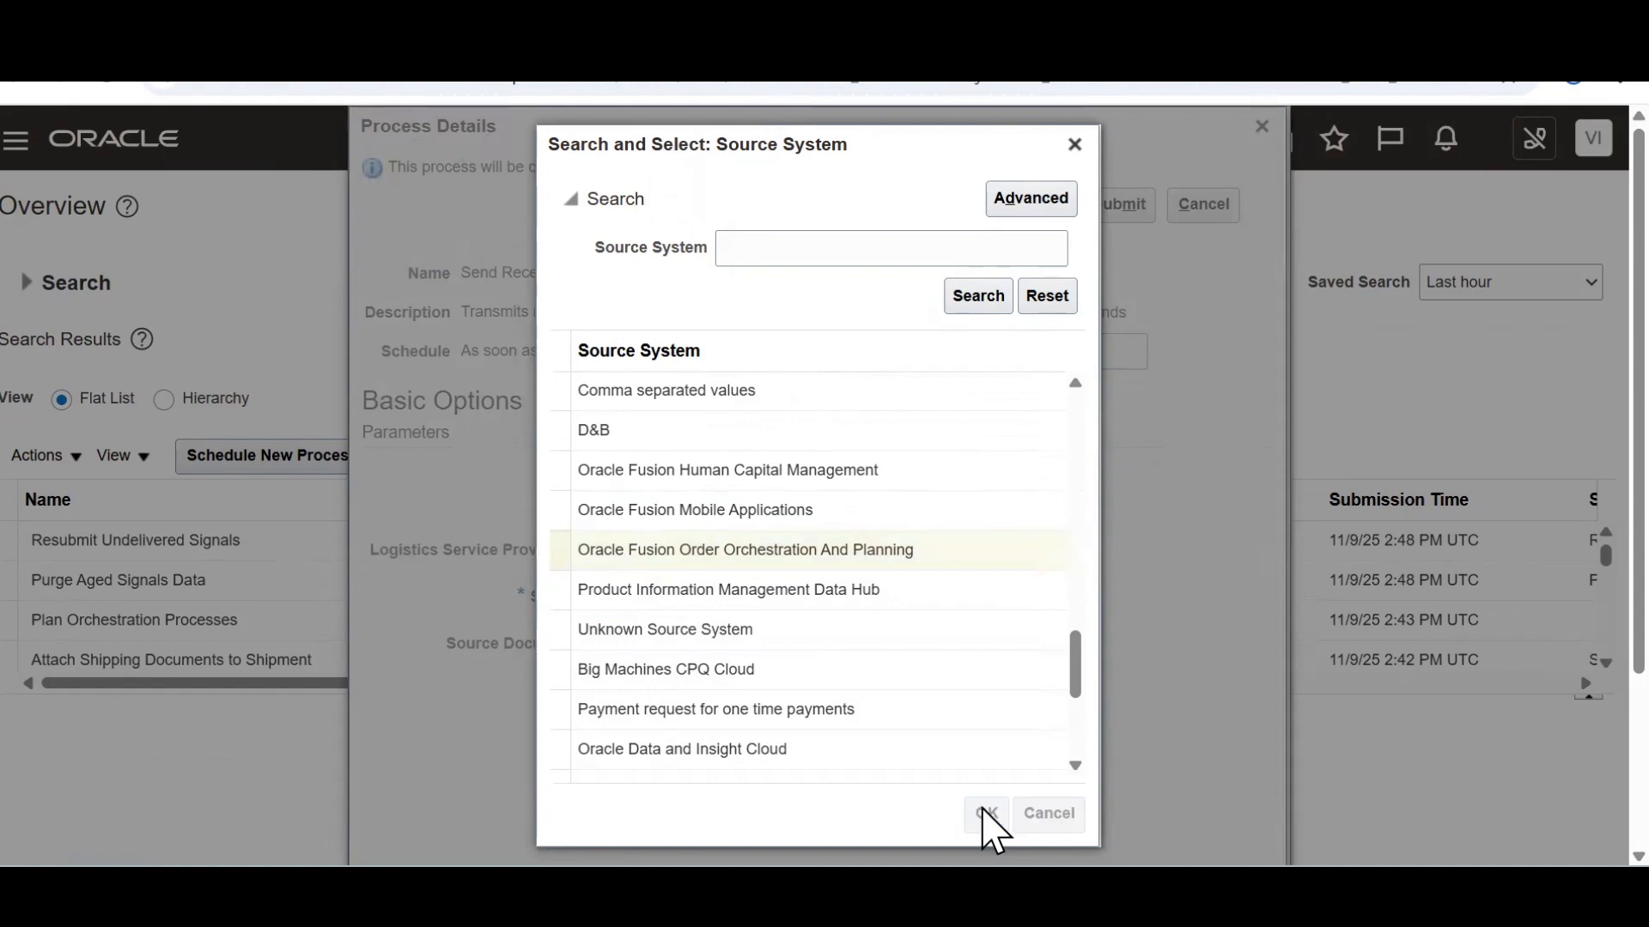
Pick source document 98599 and submit the job as process 8688036
left_click(1019, 646)
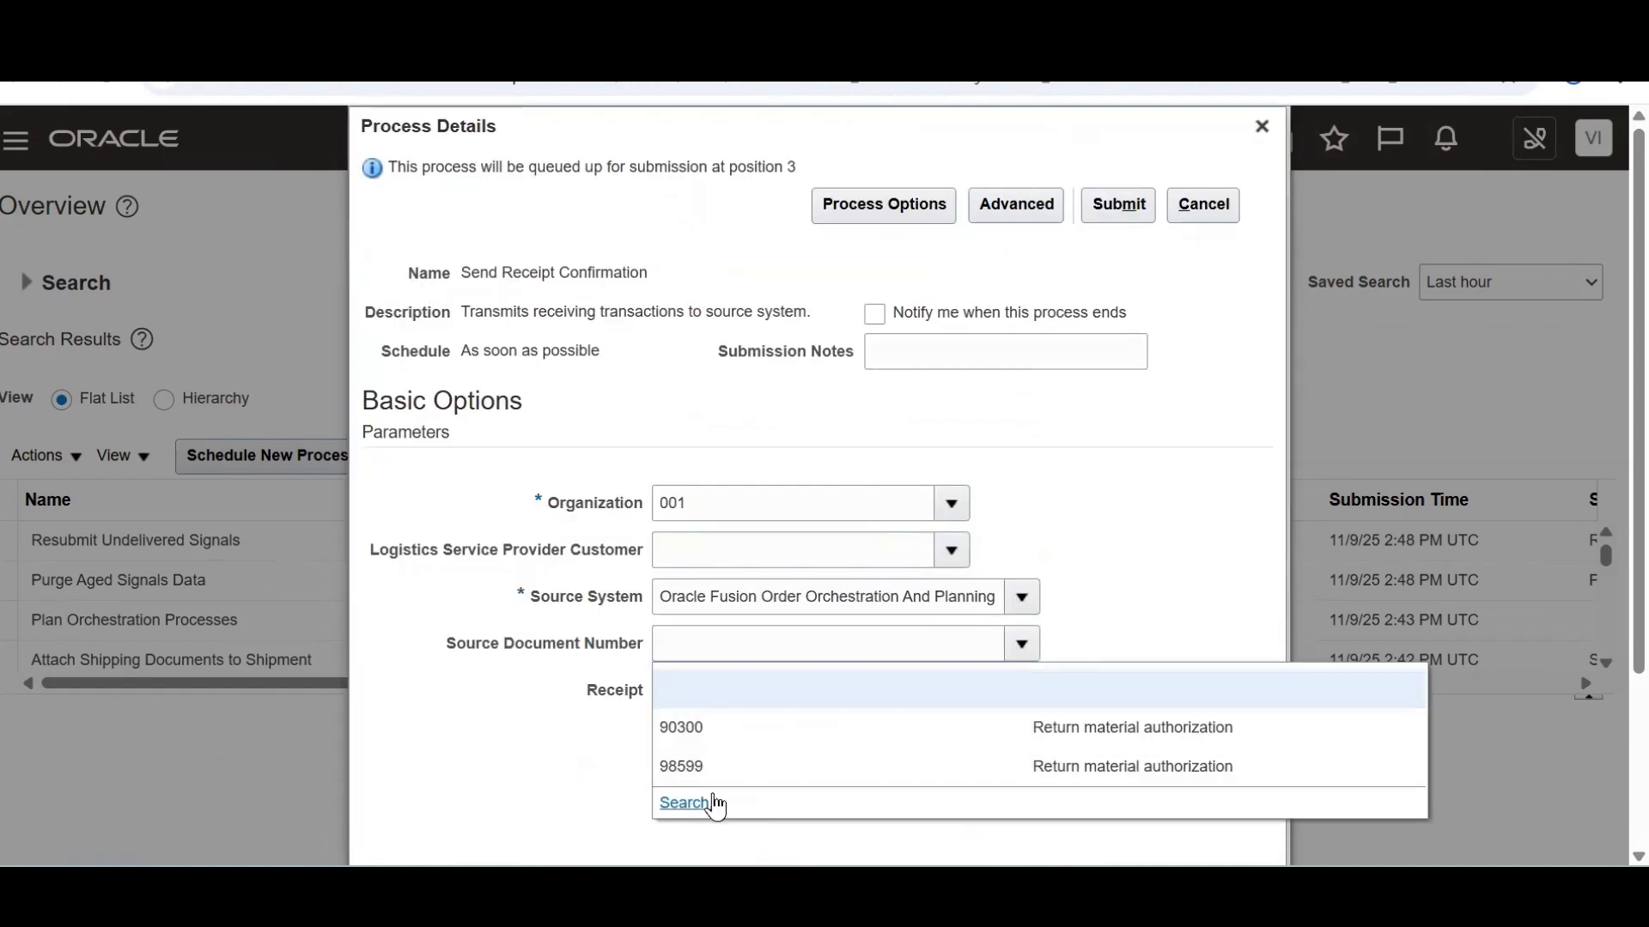
left_click(690, 803)
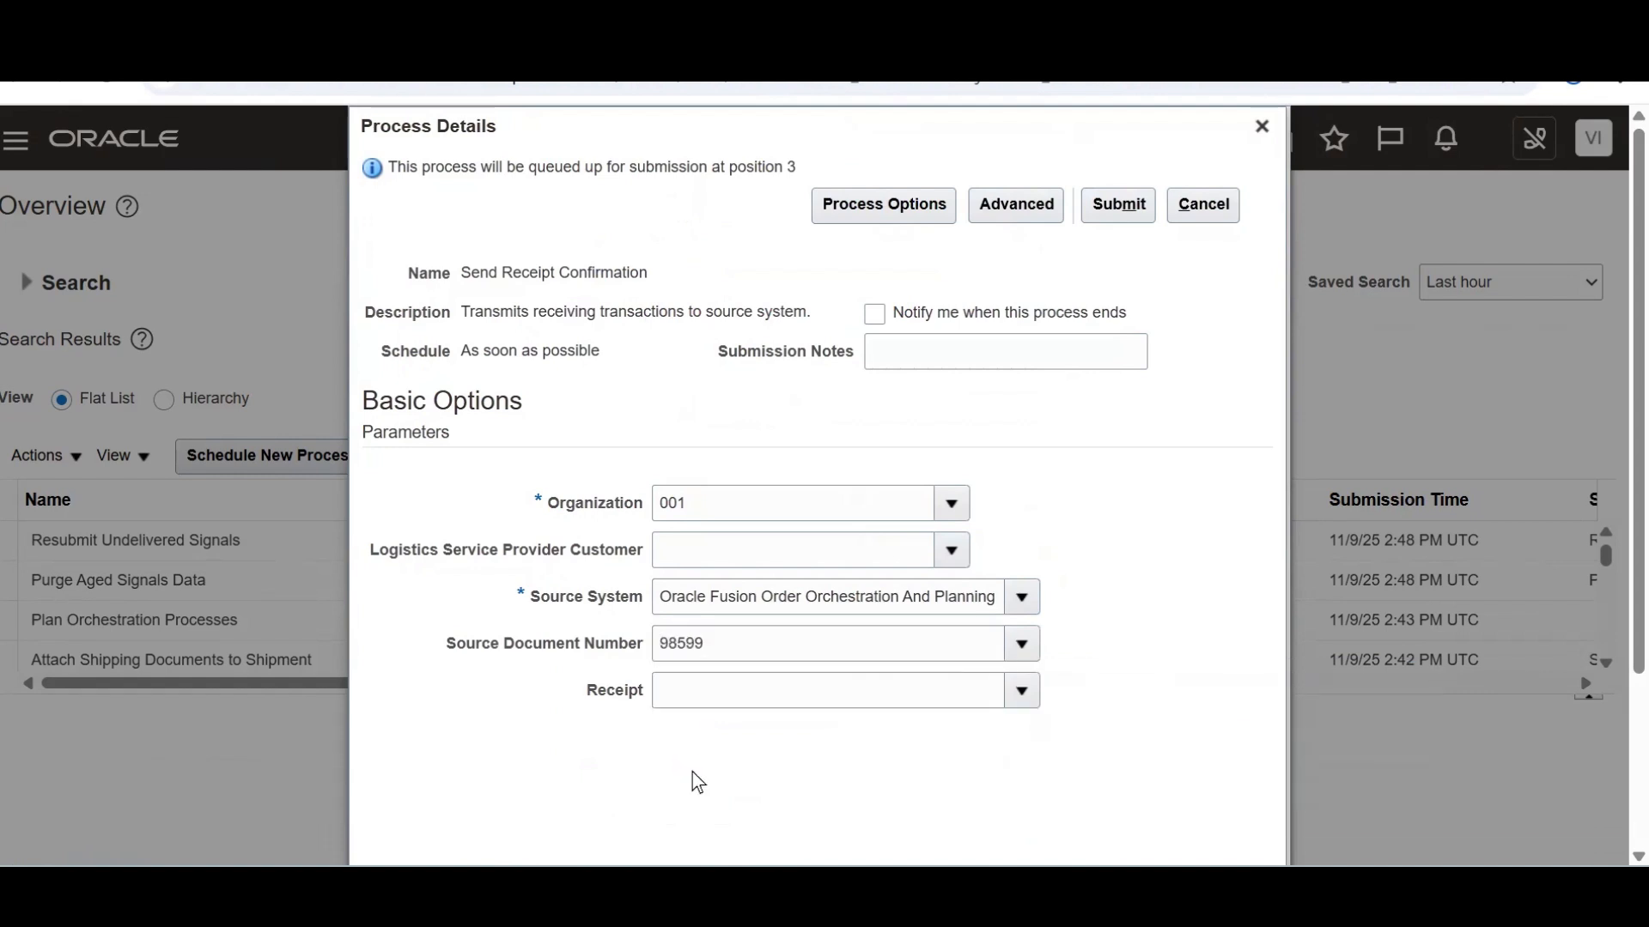
key("alt+Tab")
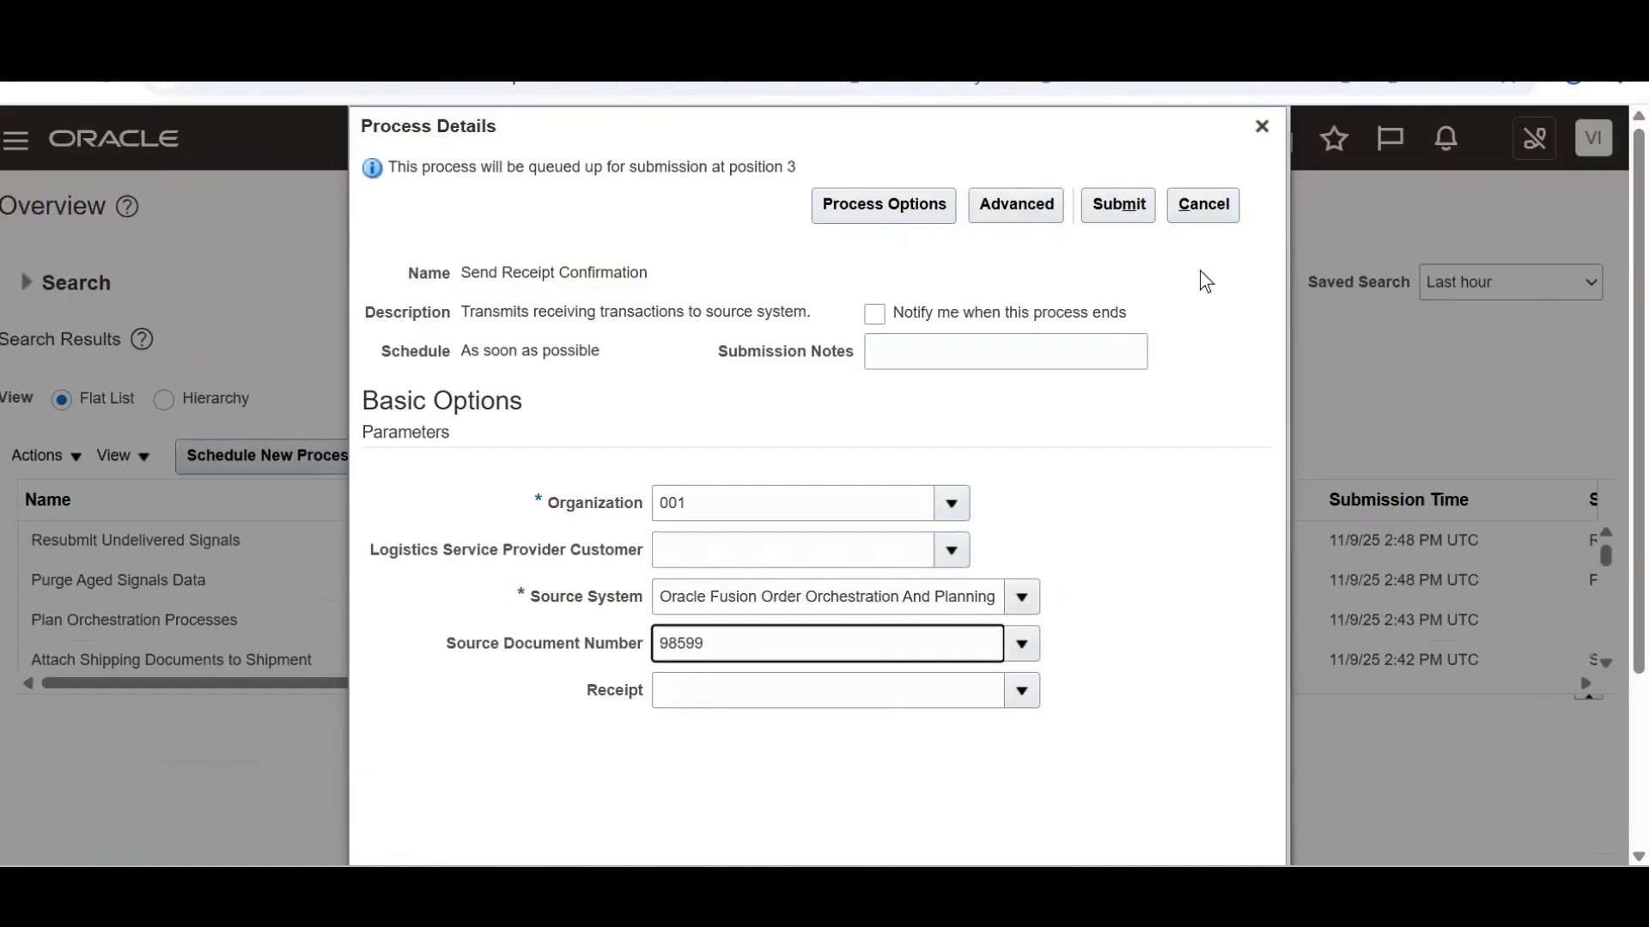
left_click(1149, 221)
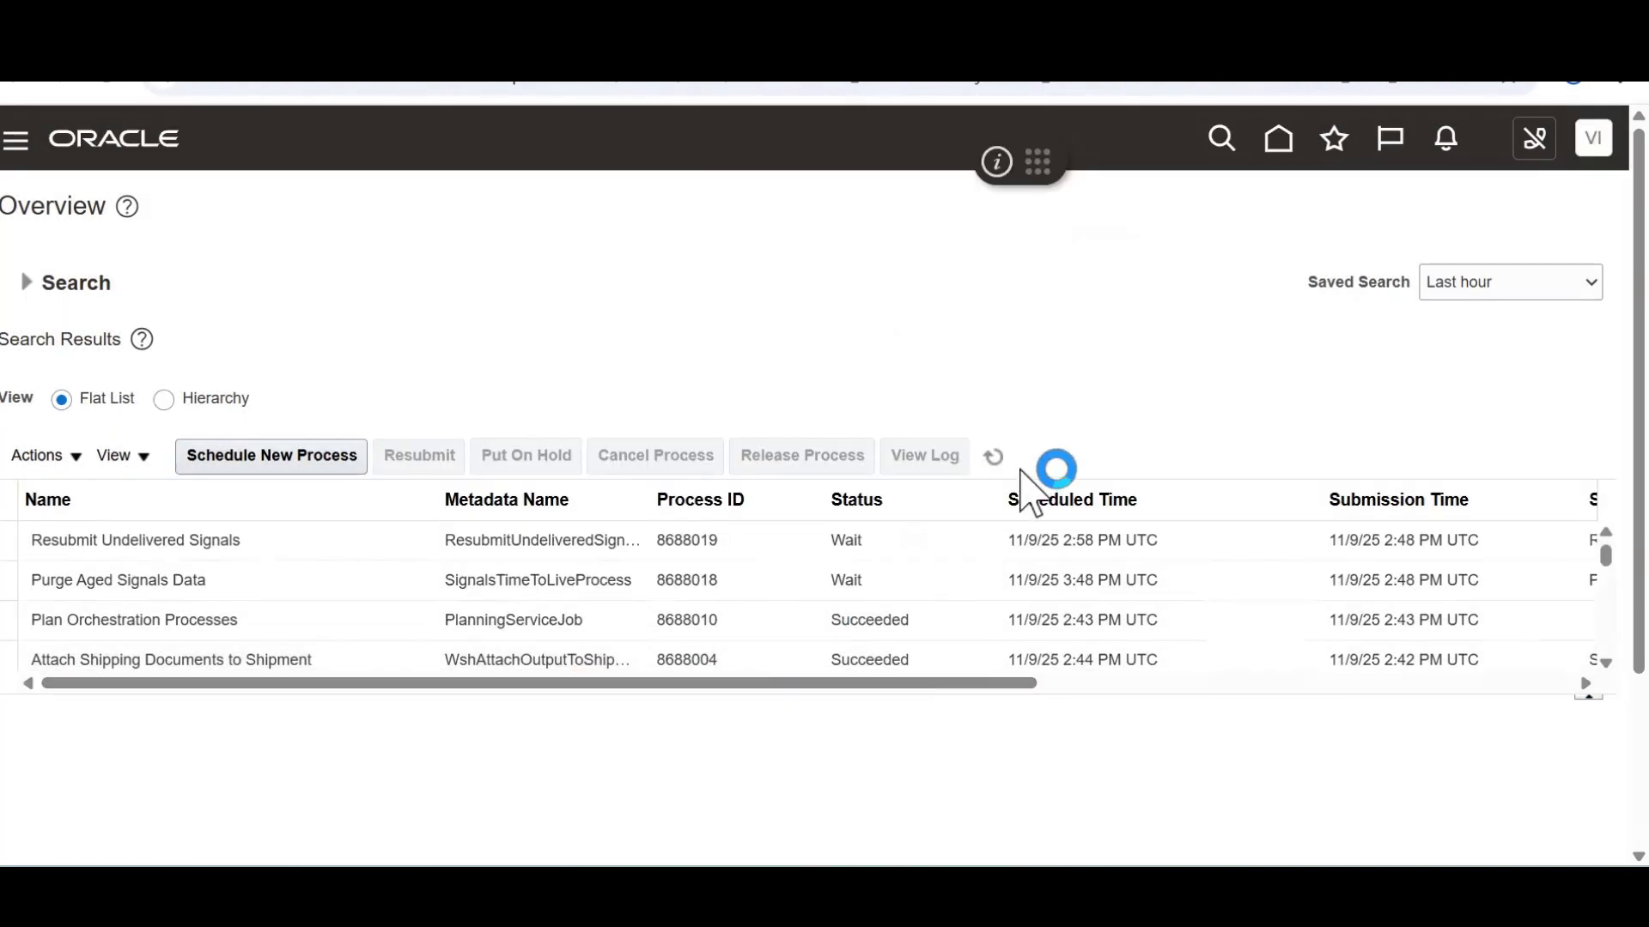
left_click(986, 461)
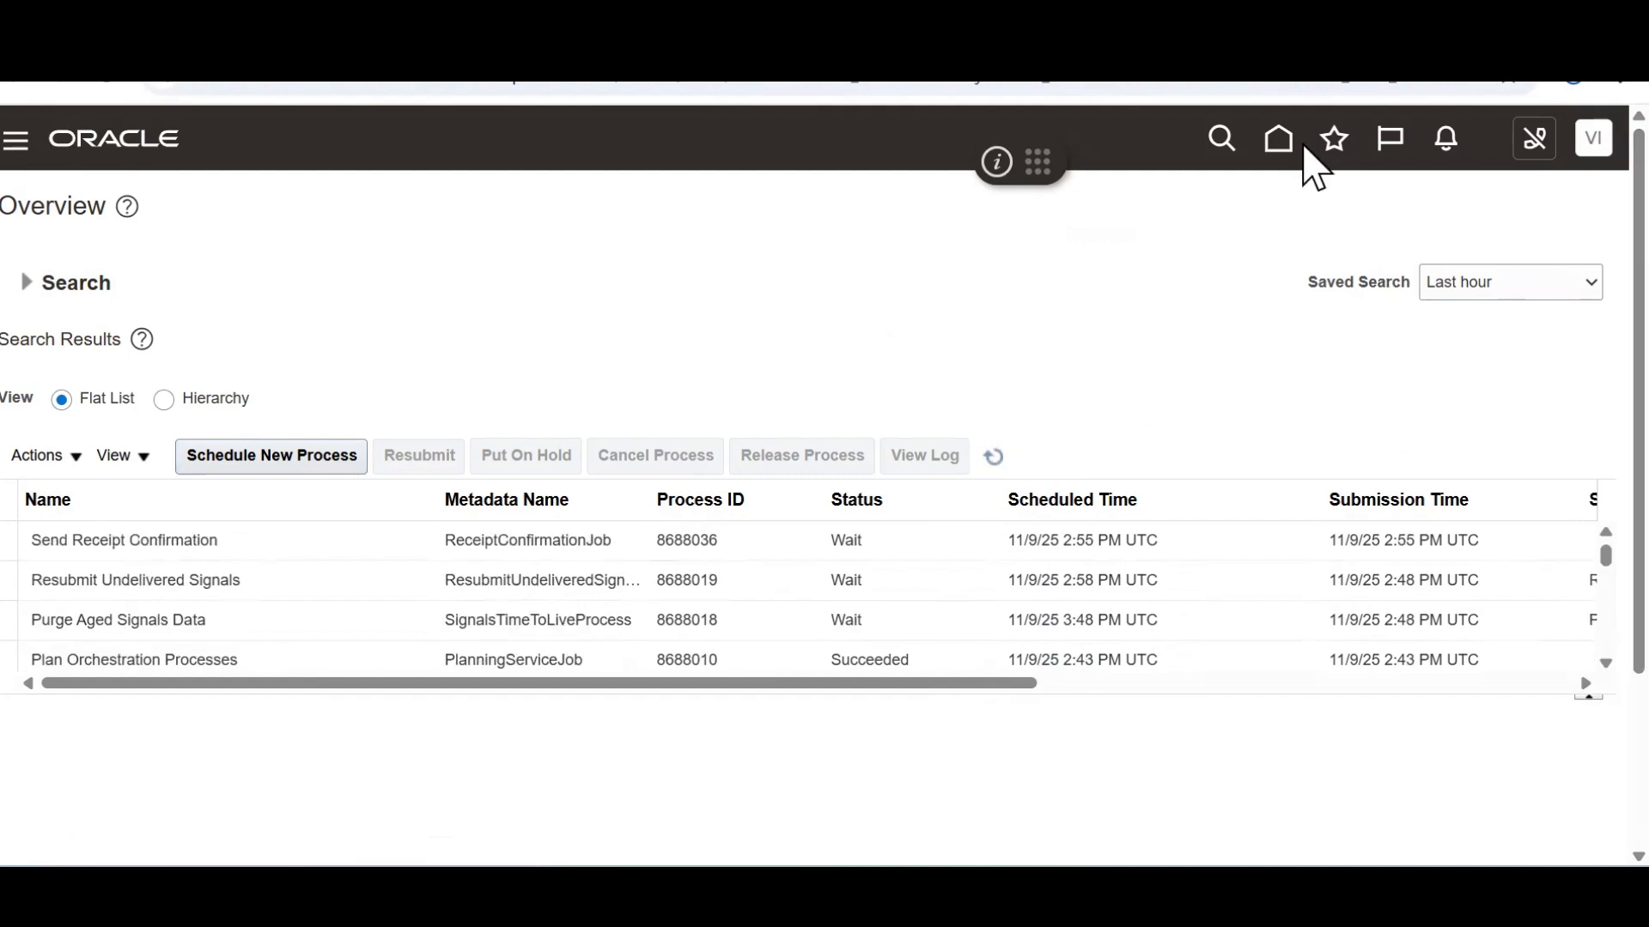
Refresh until Send Receipt Confirmation shows Ready, then go to Order Management's order search
left_click(993, 459)
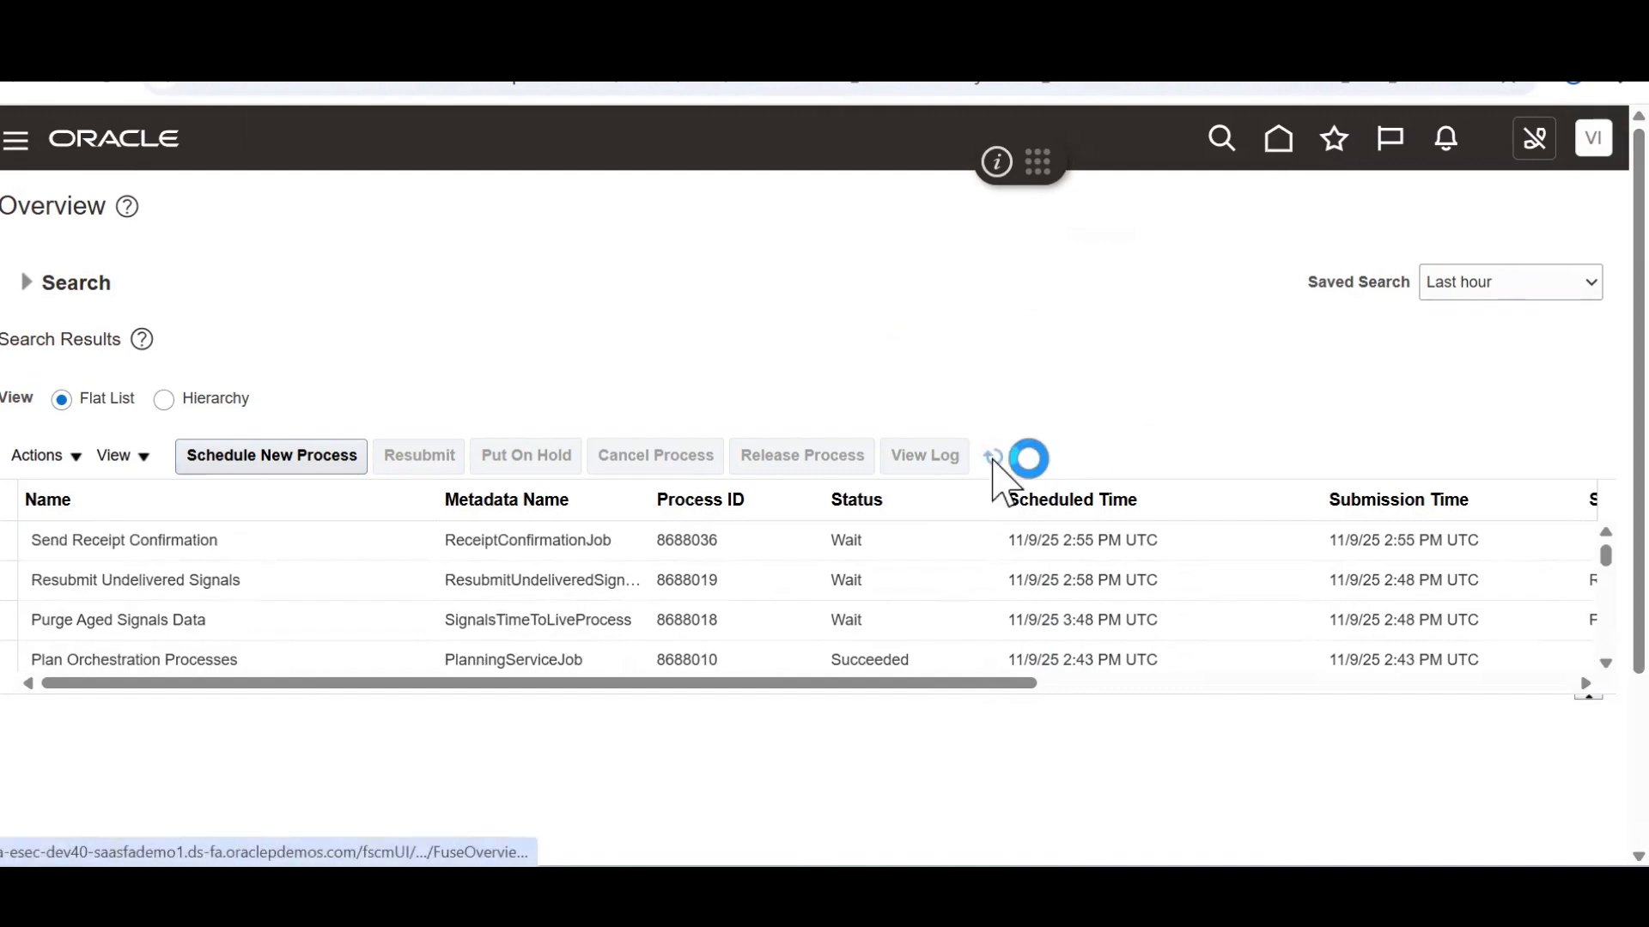
left_click(992, 457)
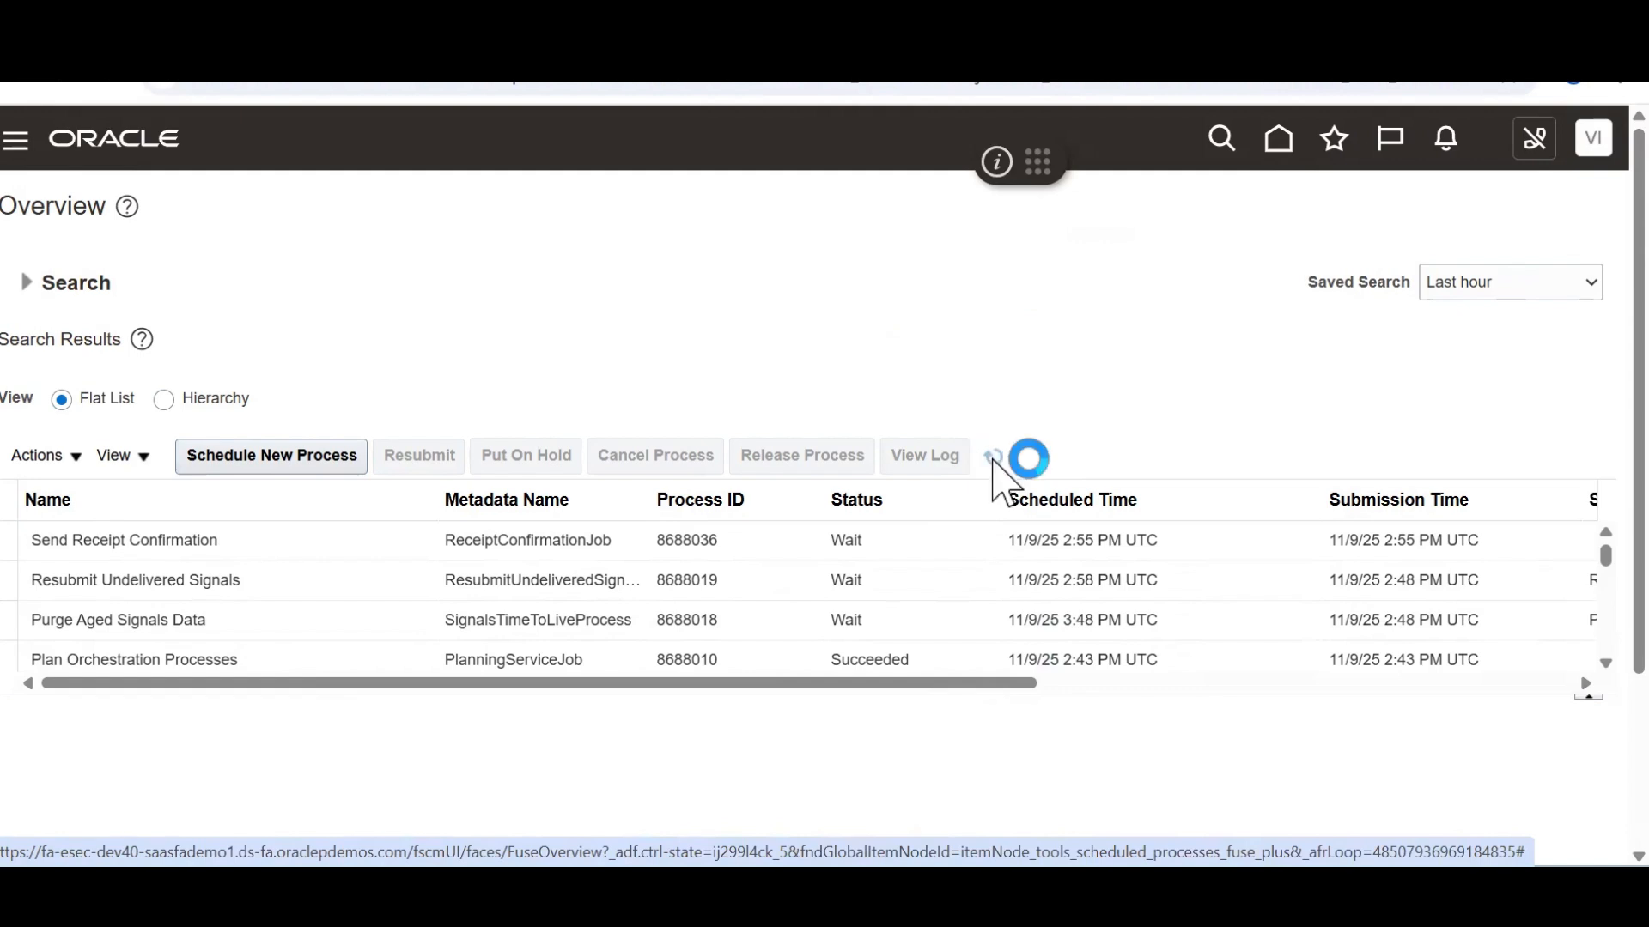
left_click(1275, 149)
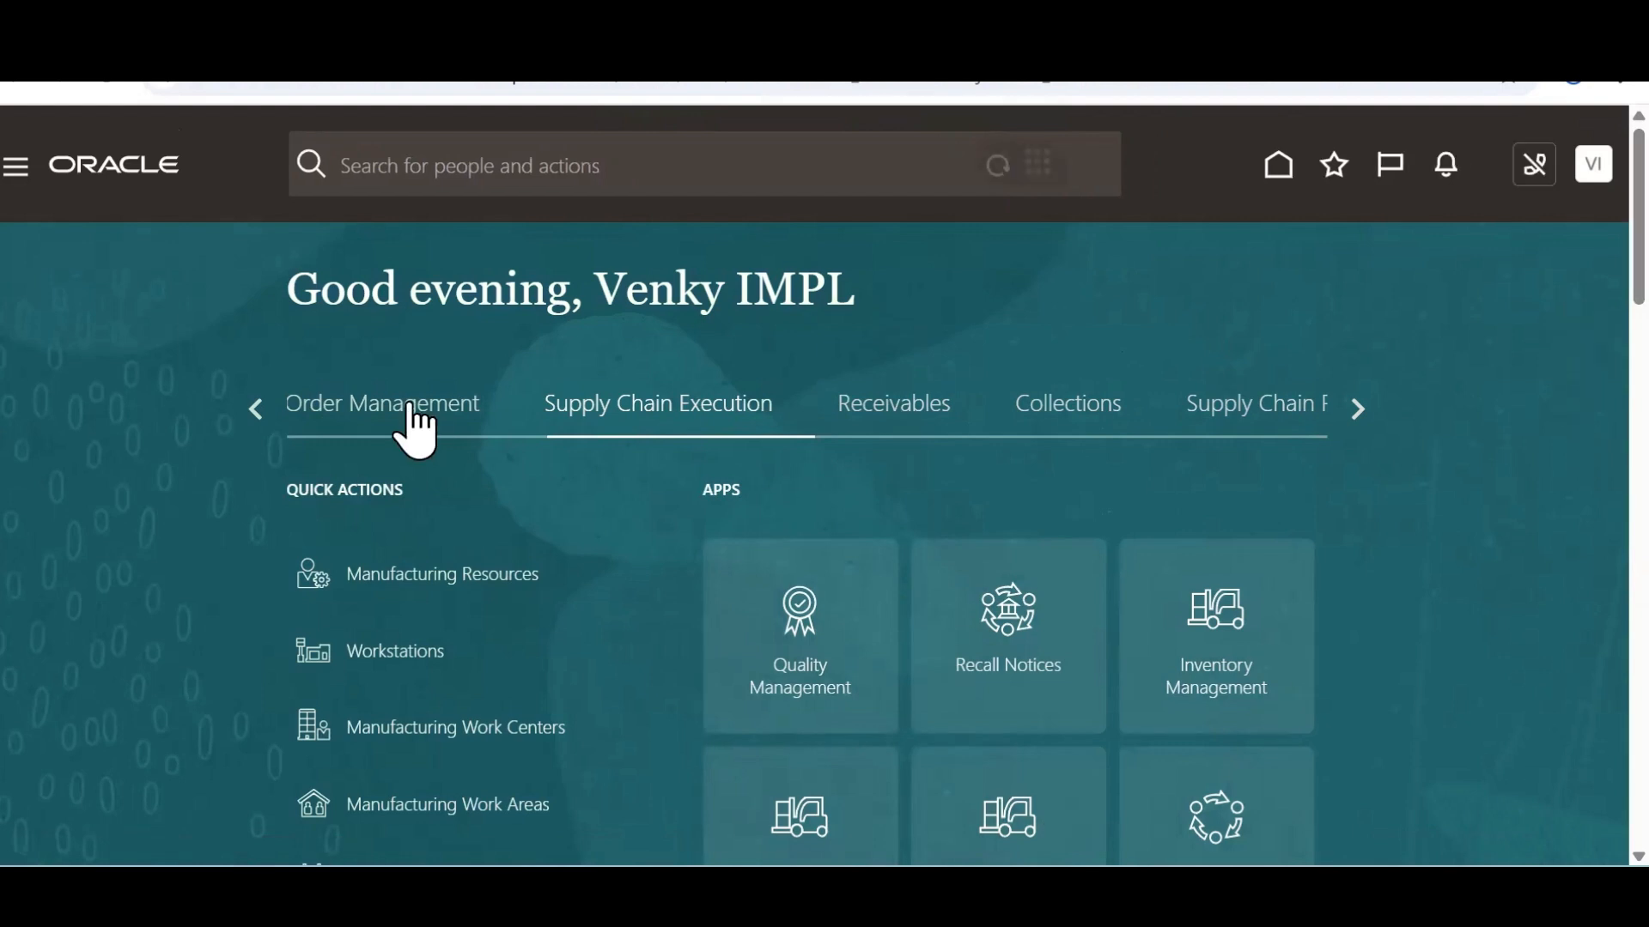
left_click(412, 406)
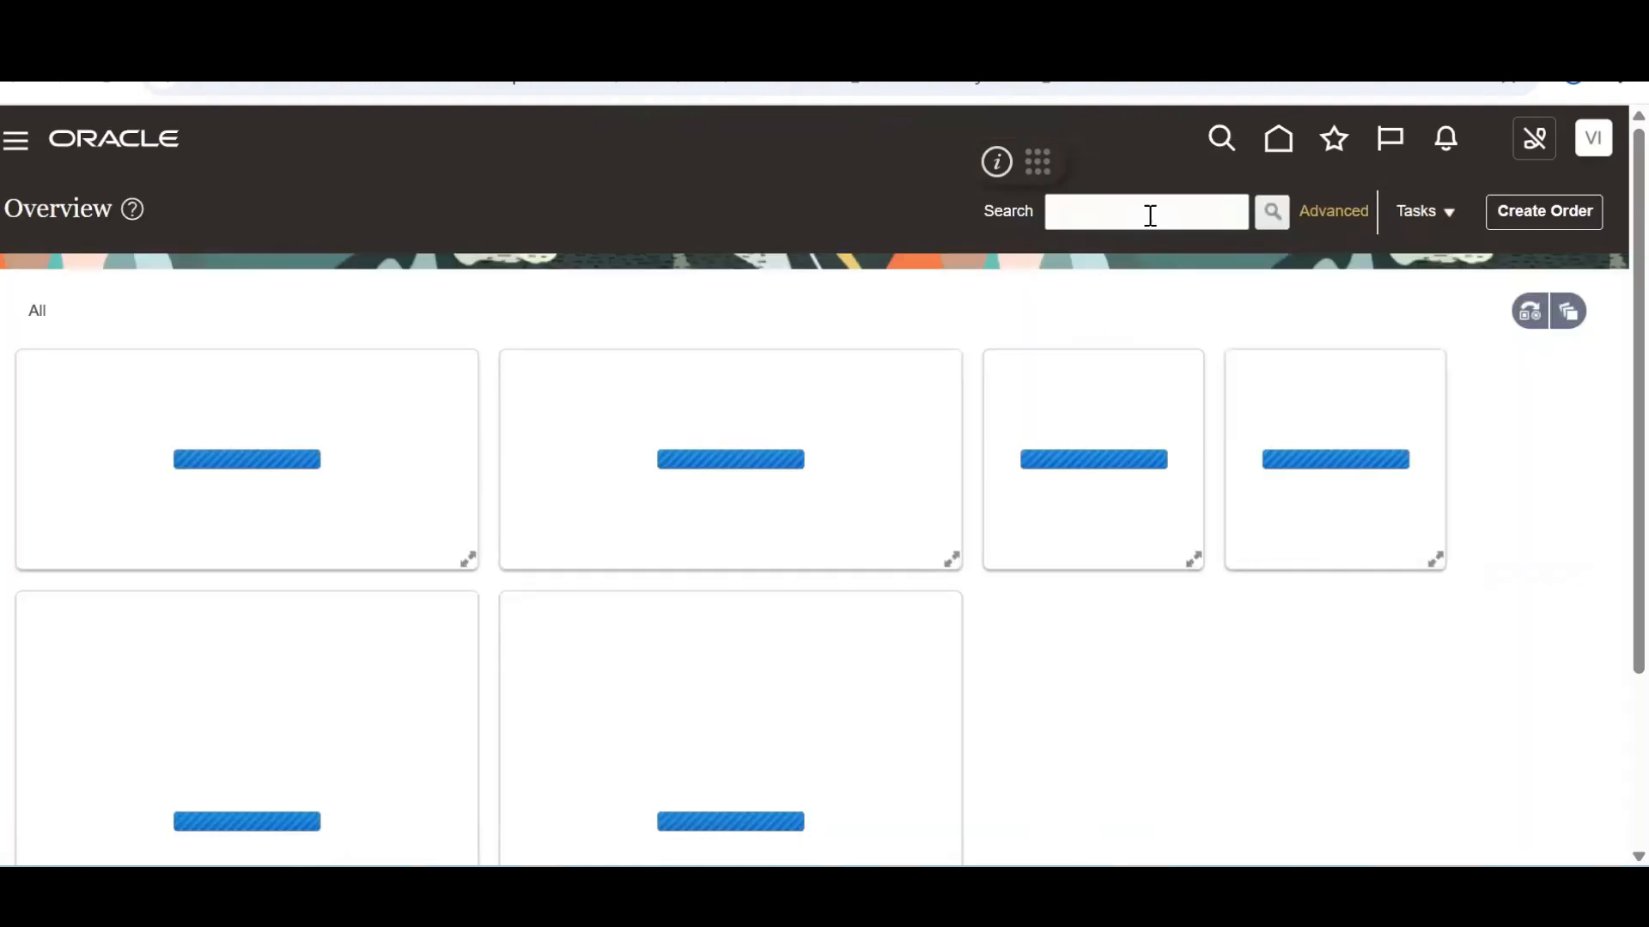
left_click(1145, 212)
Search for order 98599 and refresh its order page
type("98599")
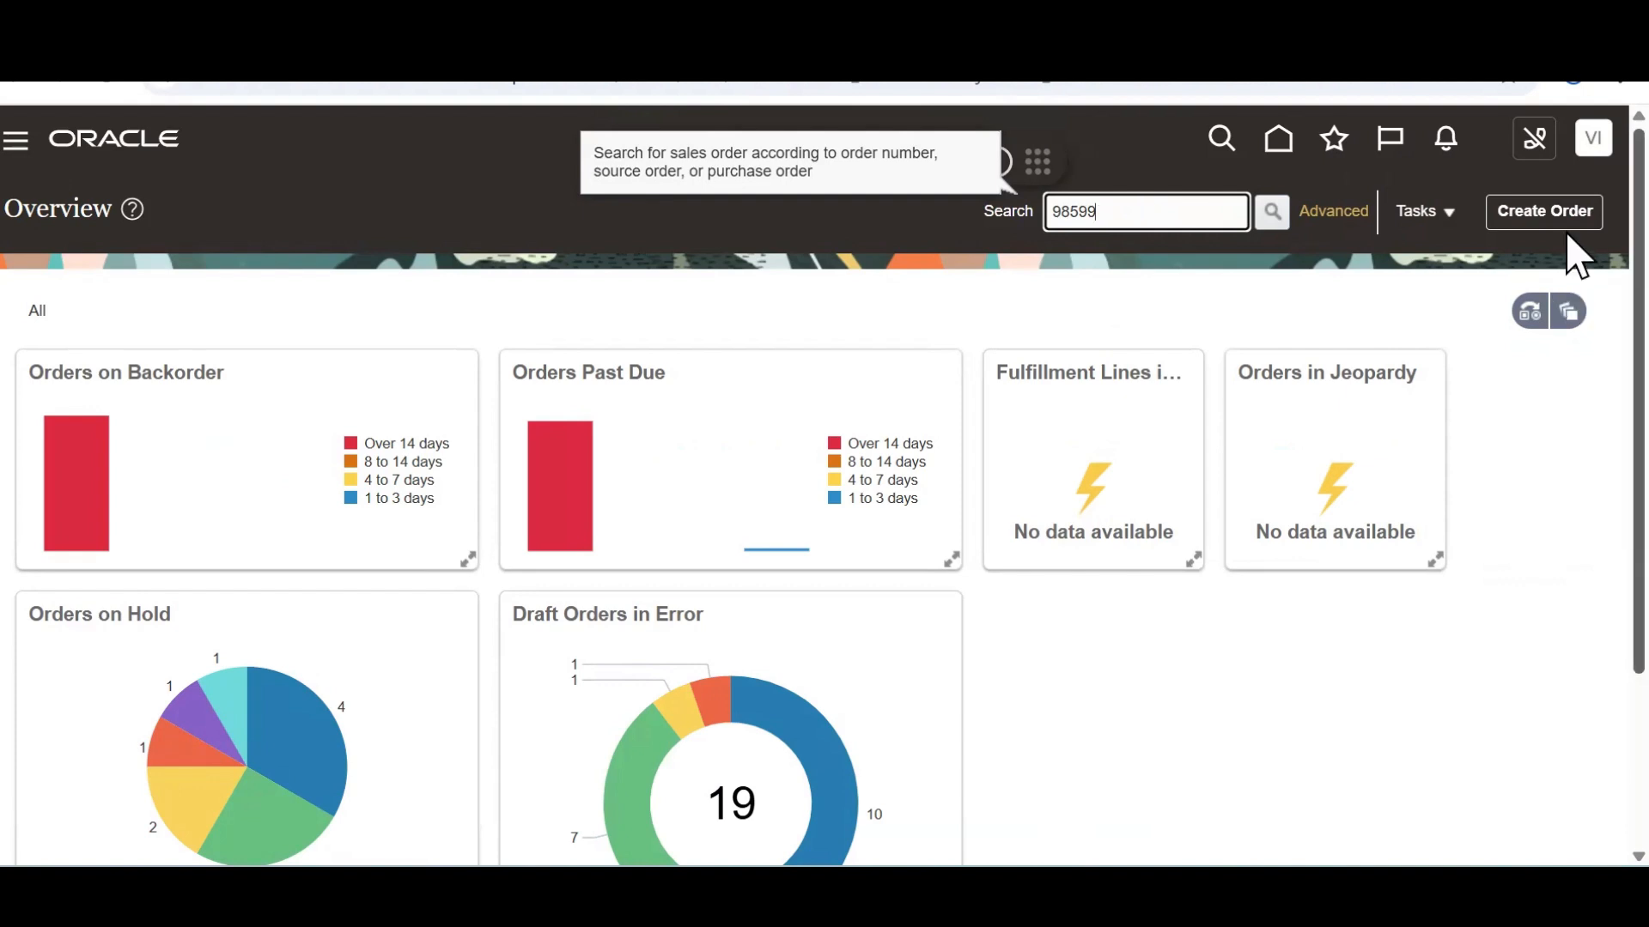
key("Return")
scroll(1575, 550, "down", 4)
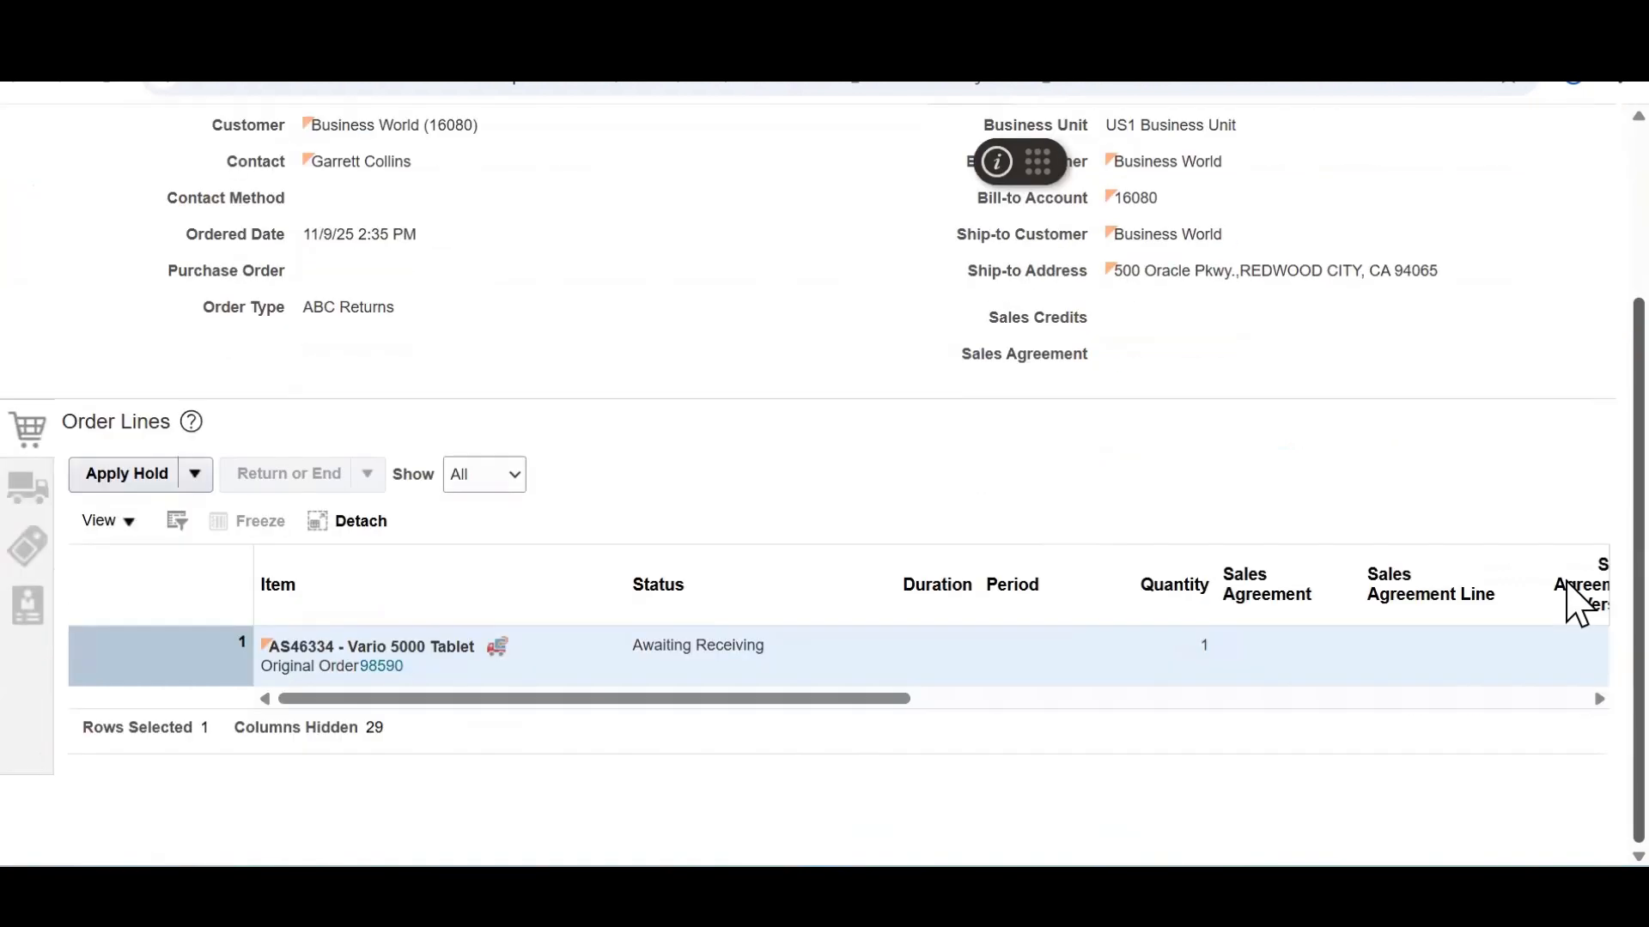
scroll(1574, 295, "up", 3)
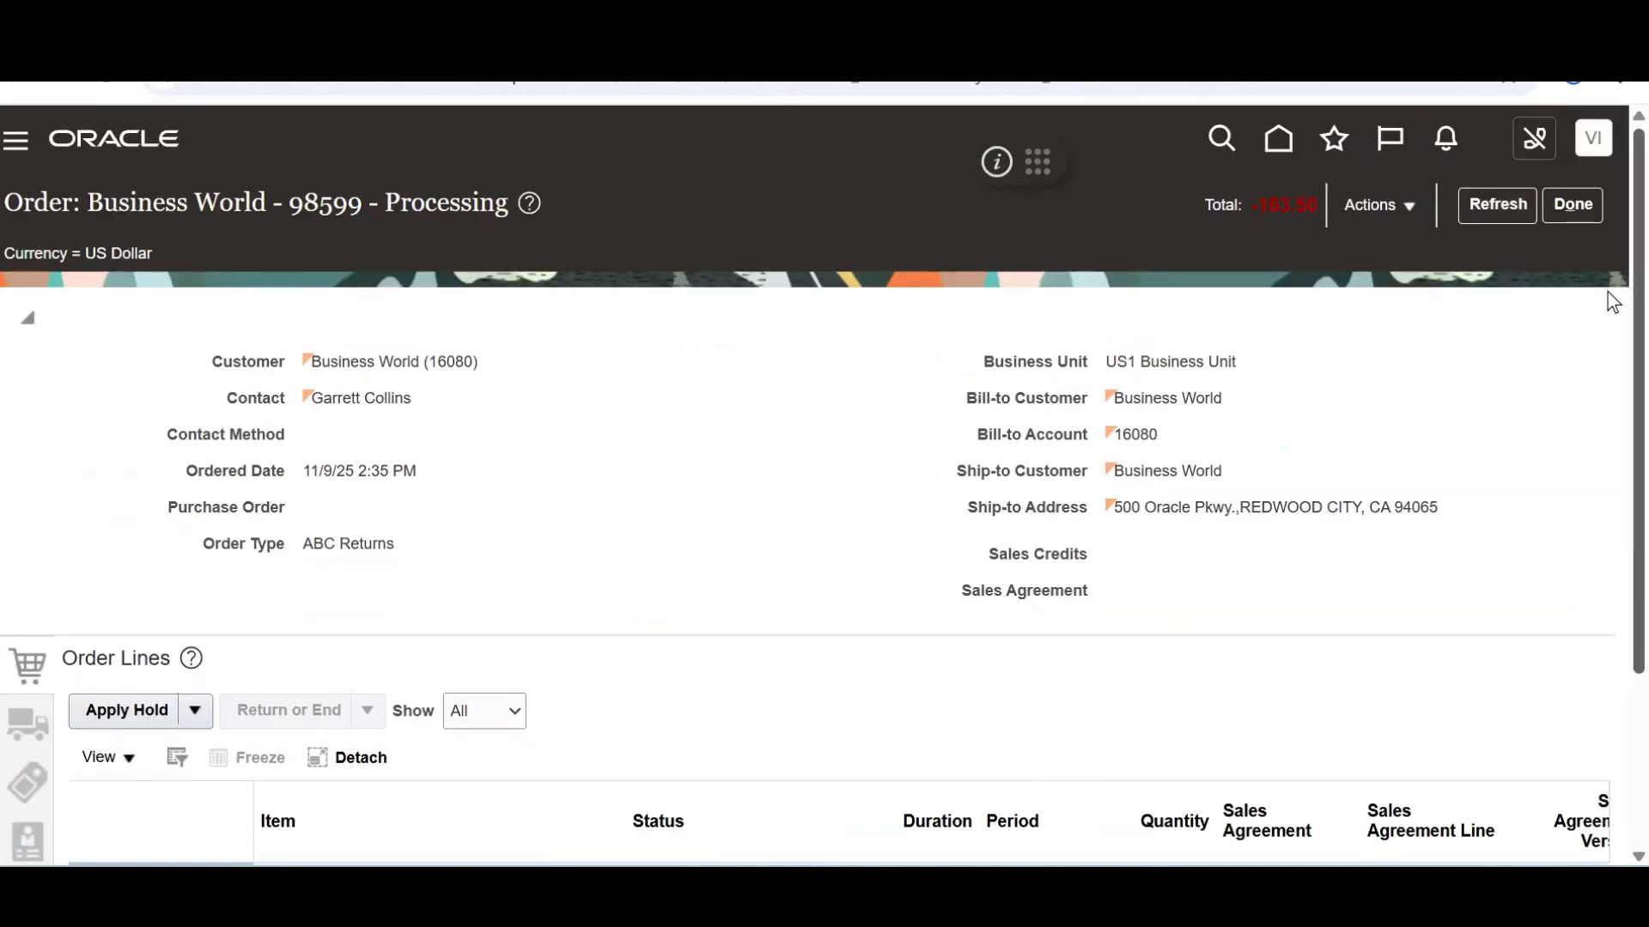
scroll(1608, 433, "down", 3)
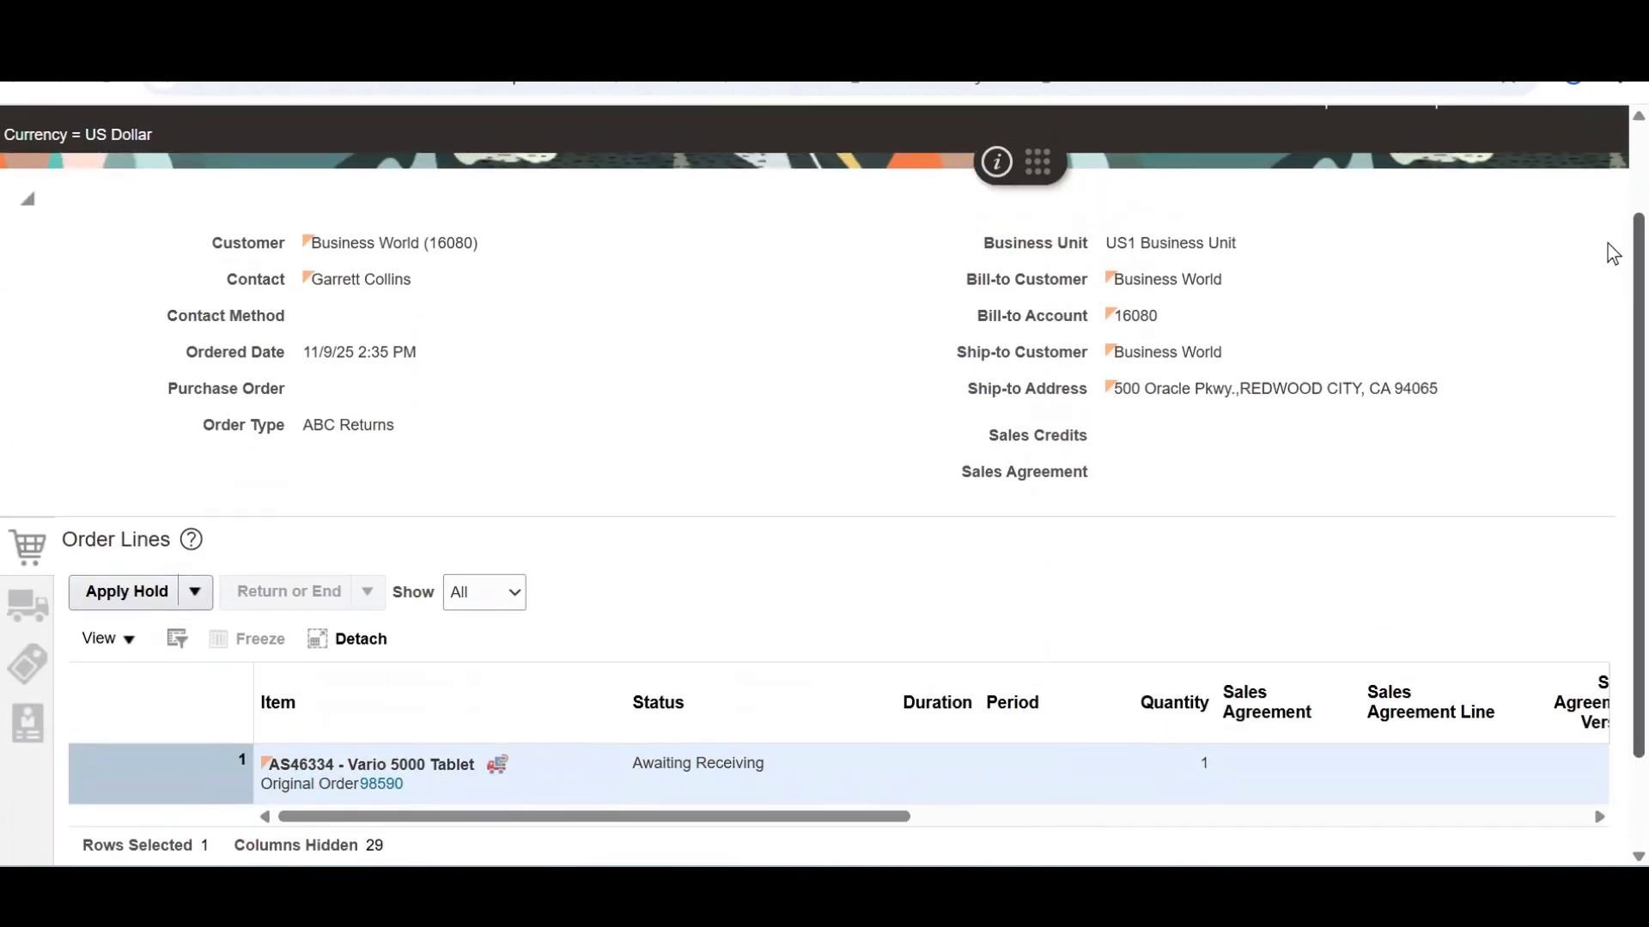
scroll(1608, 172, "up", 3)
left_click(1507, 200)
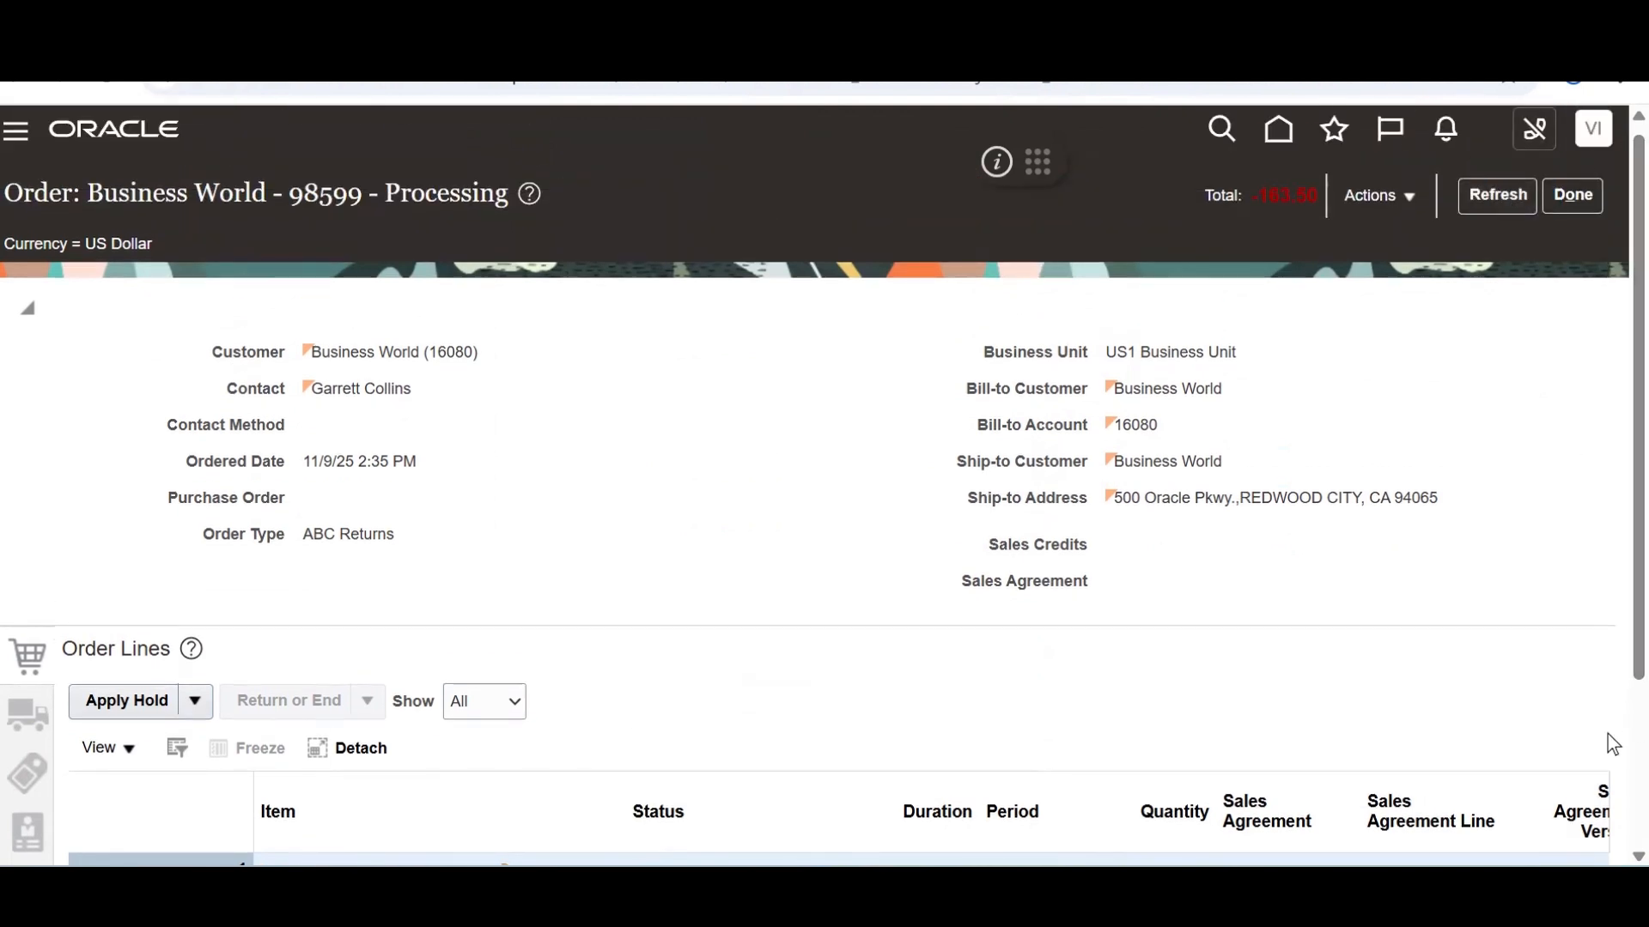
scroll(1612, 743, "down", 3)
scroll(1607, 265, "up", 3)
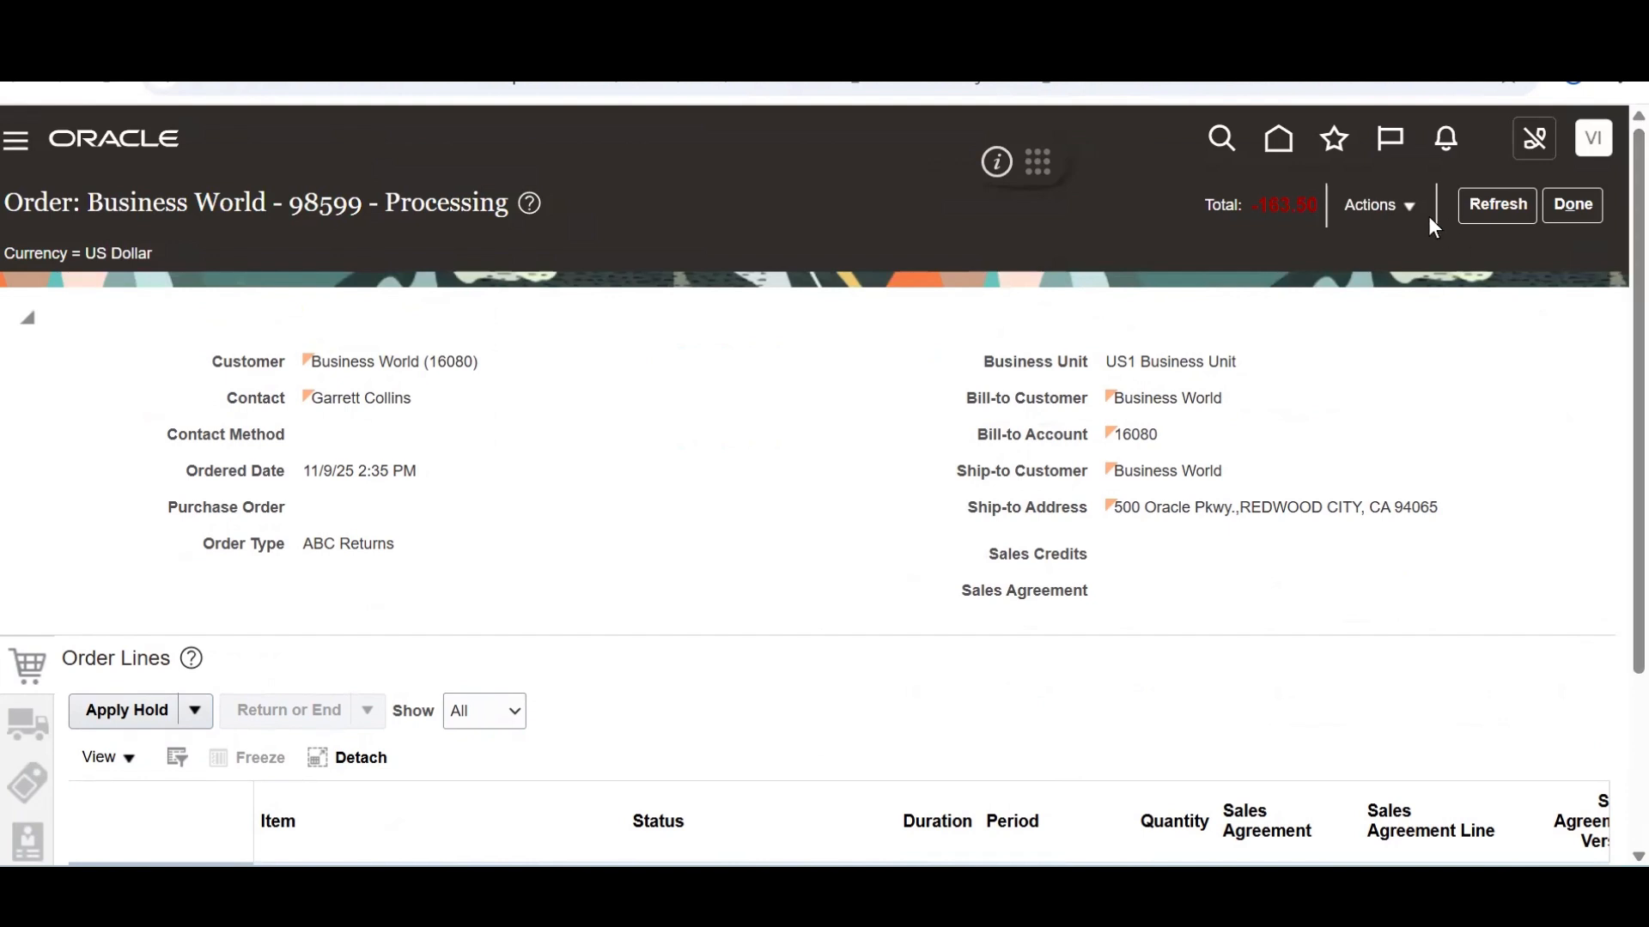
Switch order 98599 to the fulfillment view and open its return line's orchestration process
left_click(1403, 203)
left_click(1219, 449)
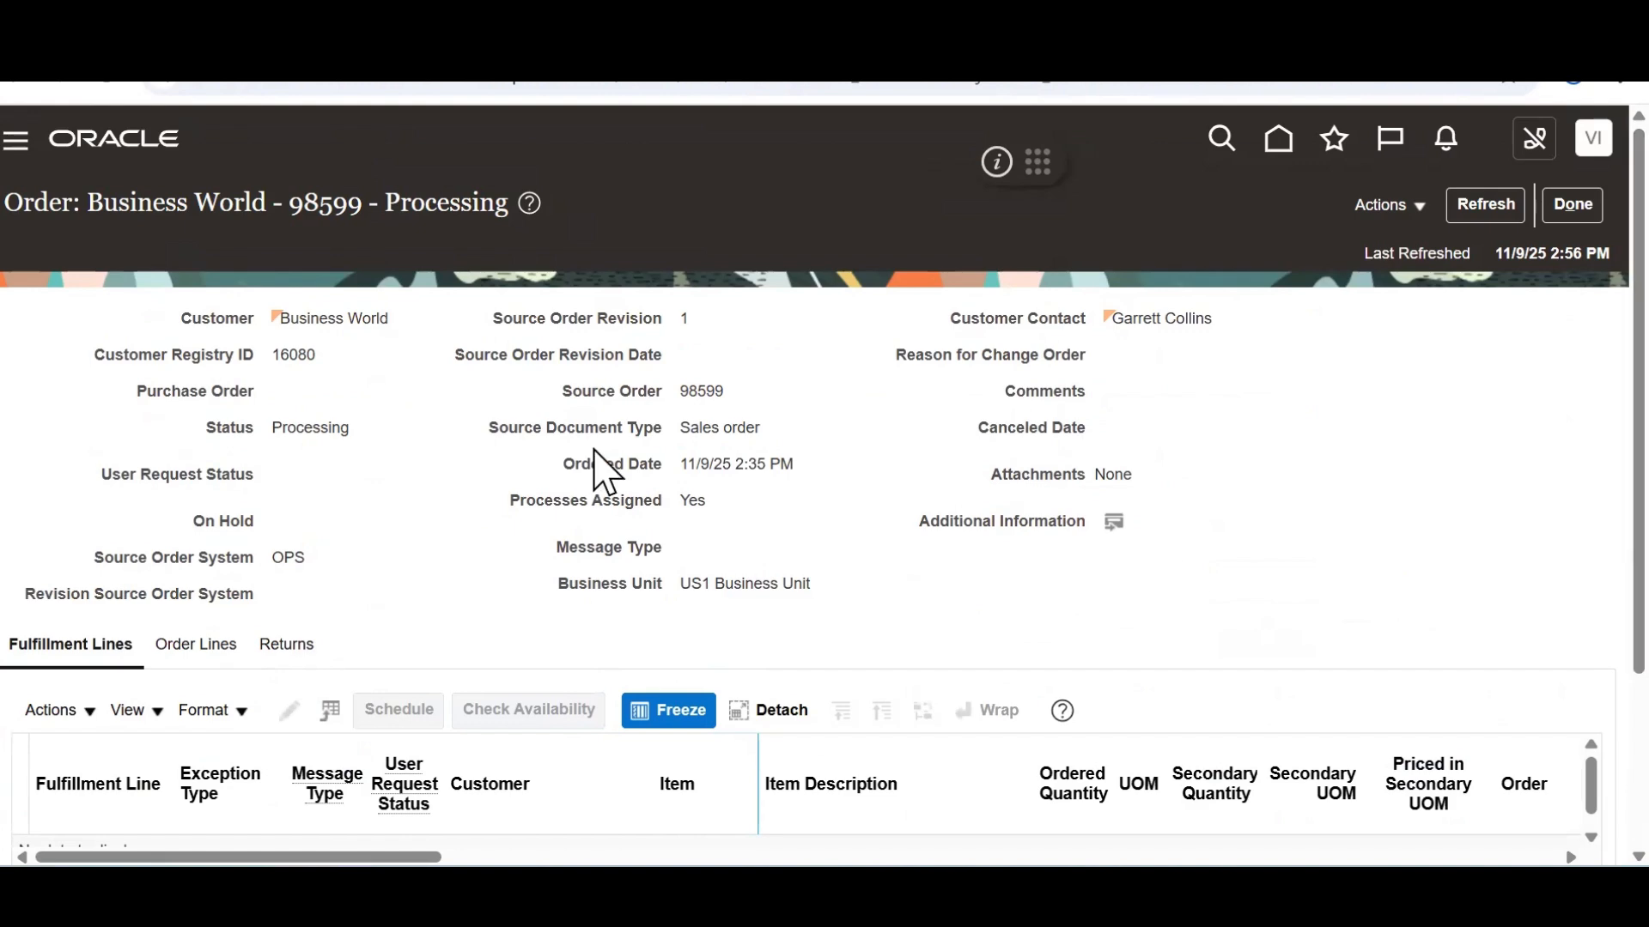
left_click(283, 644)
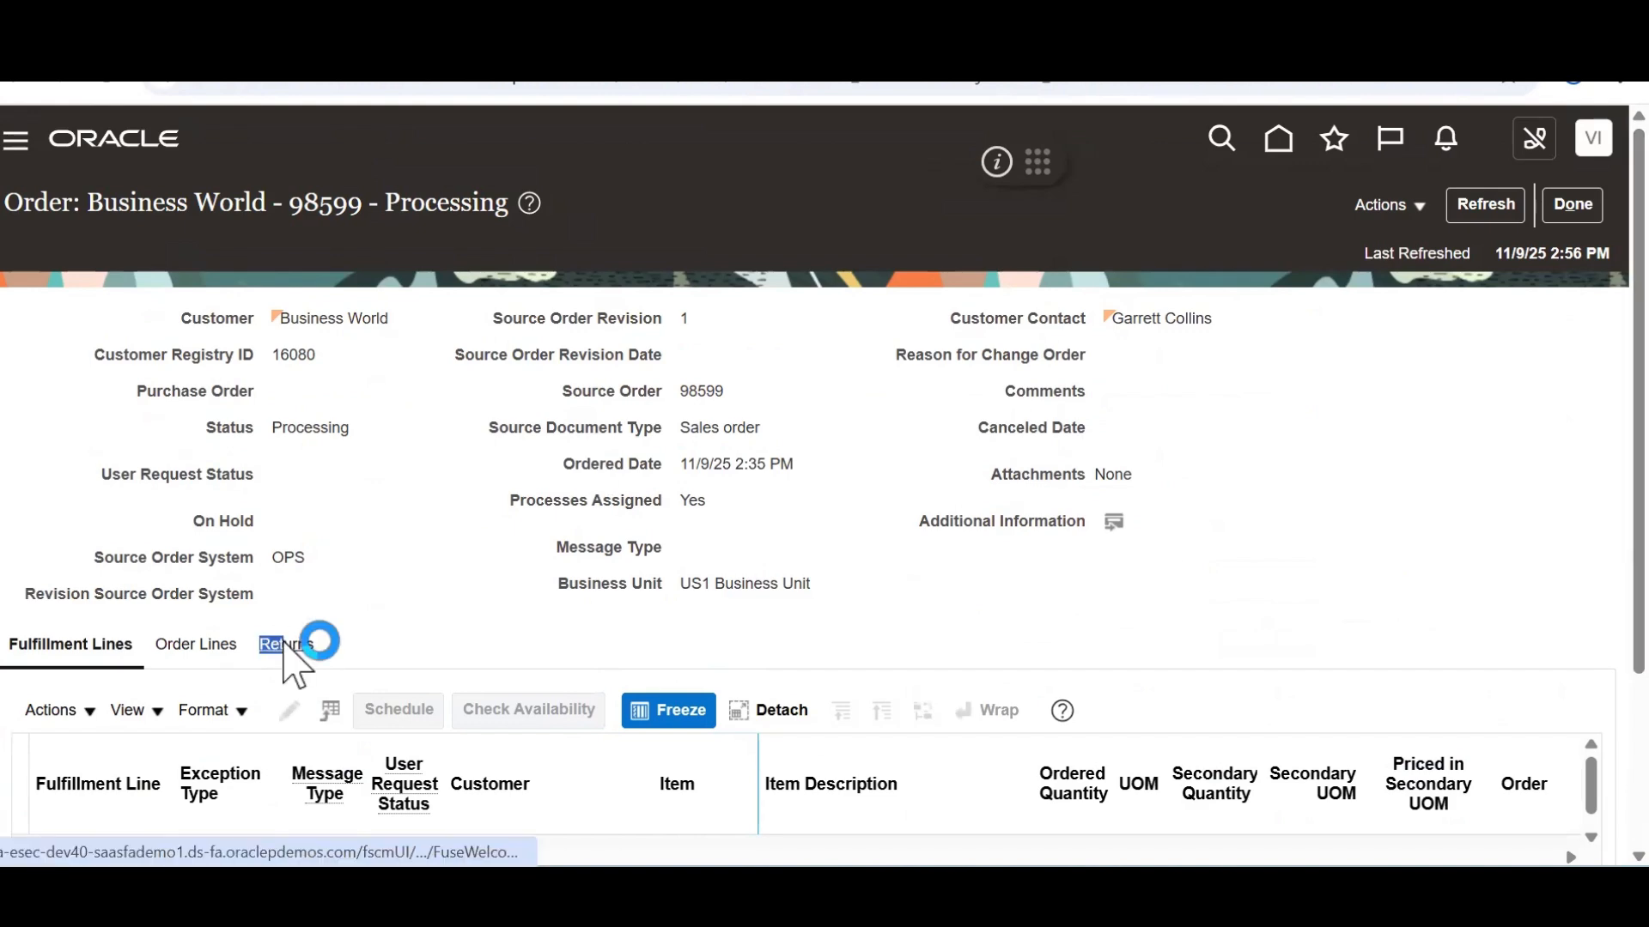
scroll(515, 498, "down", 3)
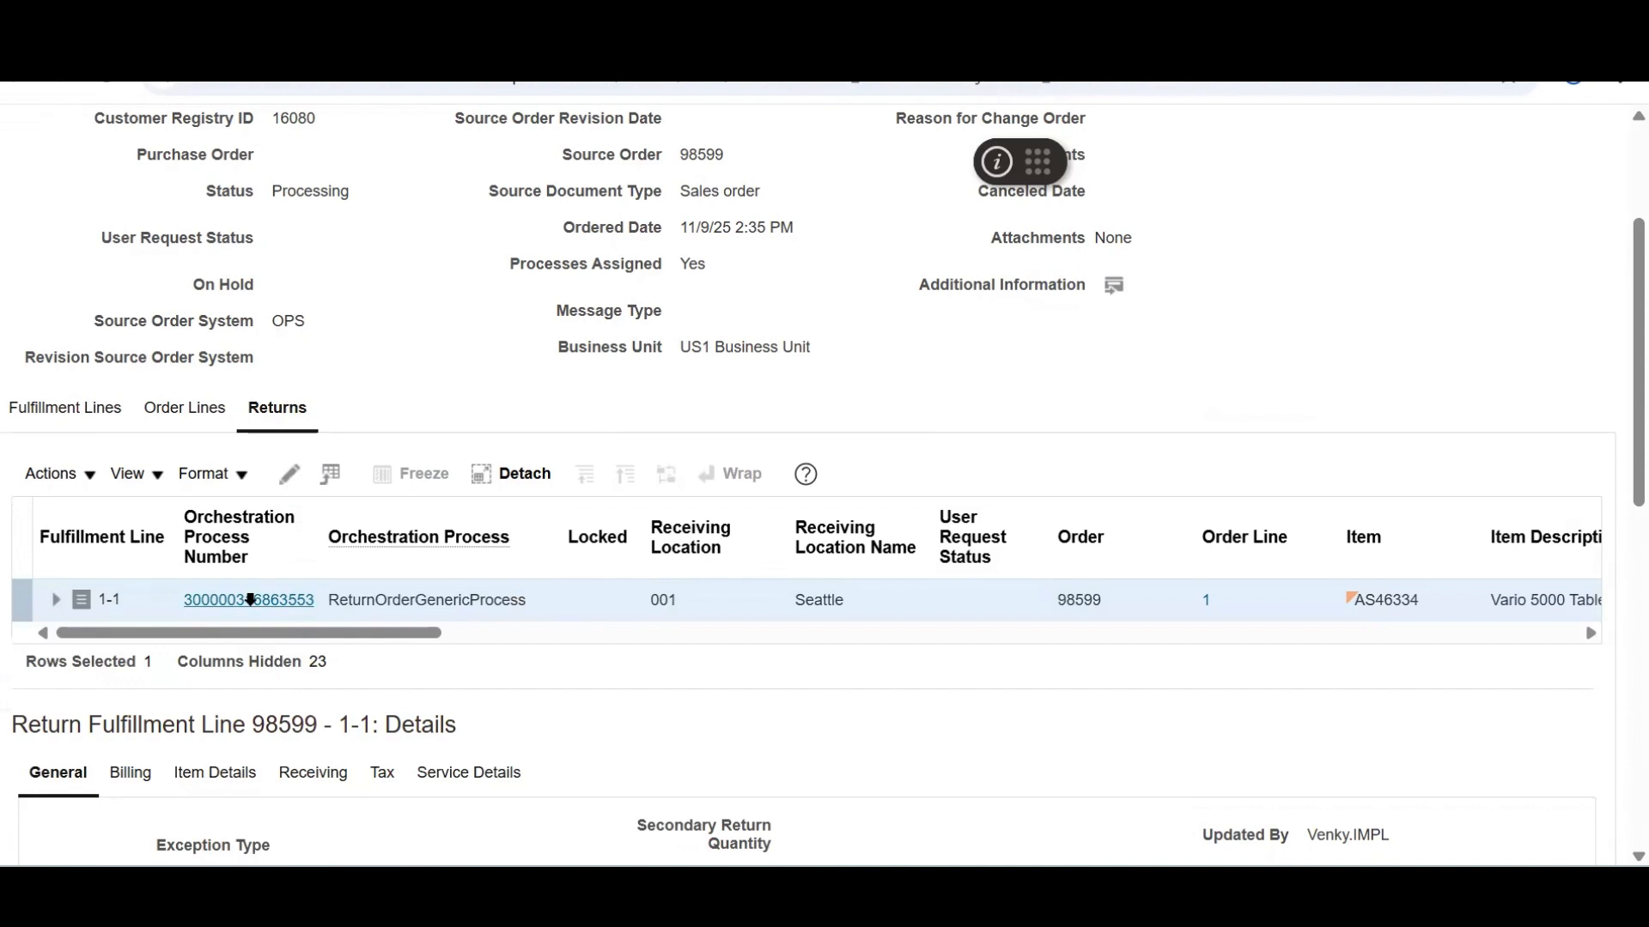
left_click(250, 599)
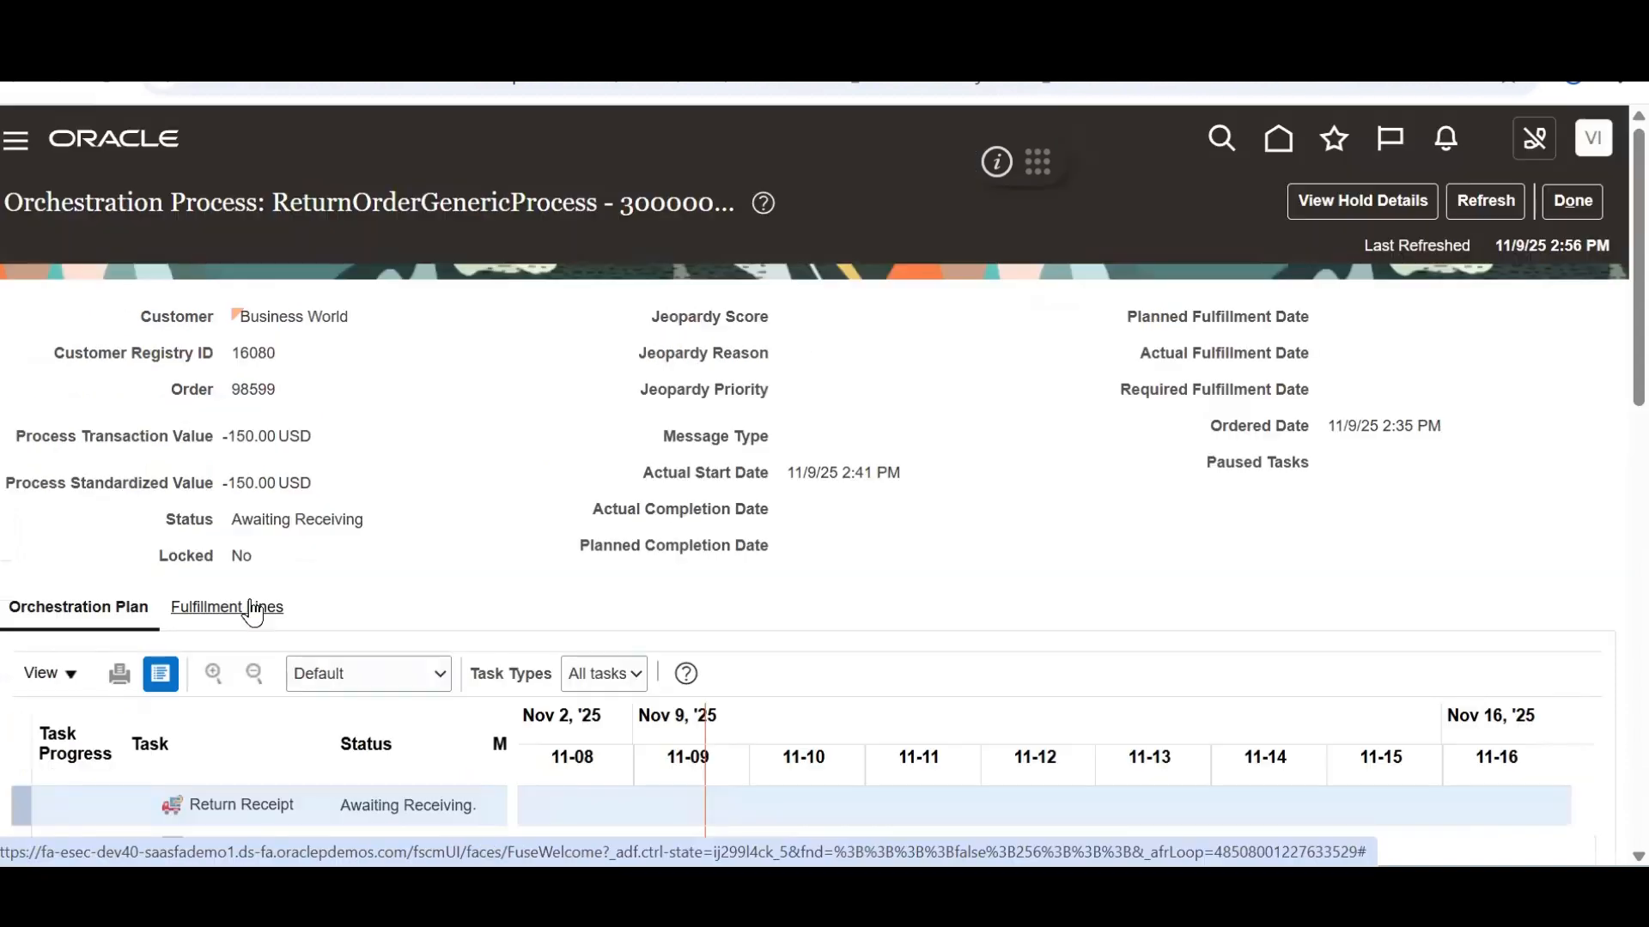
scroll(1574, 667, "down", 7)
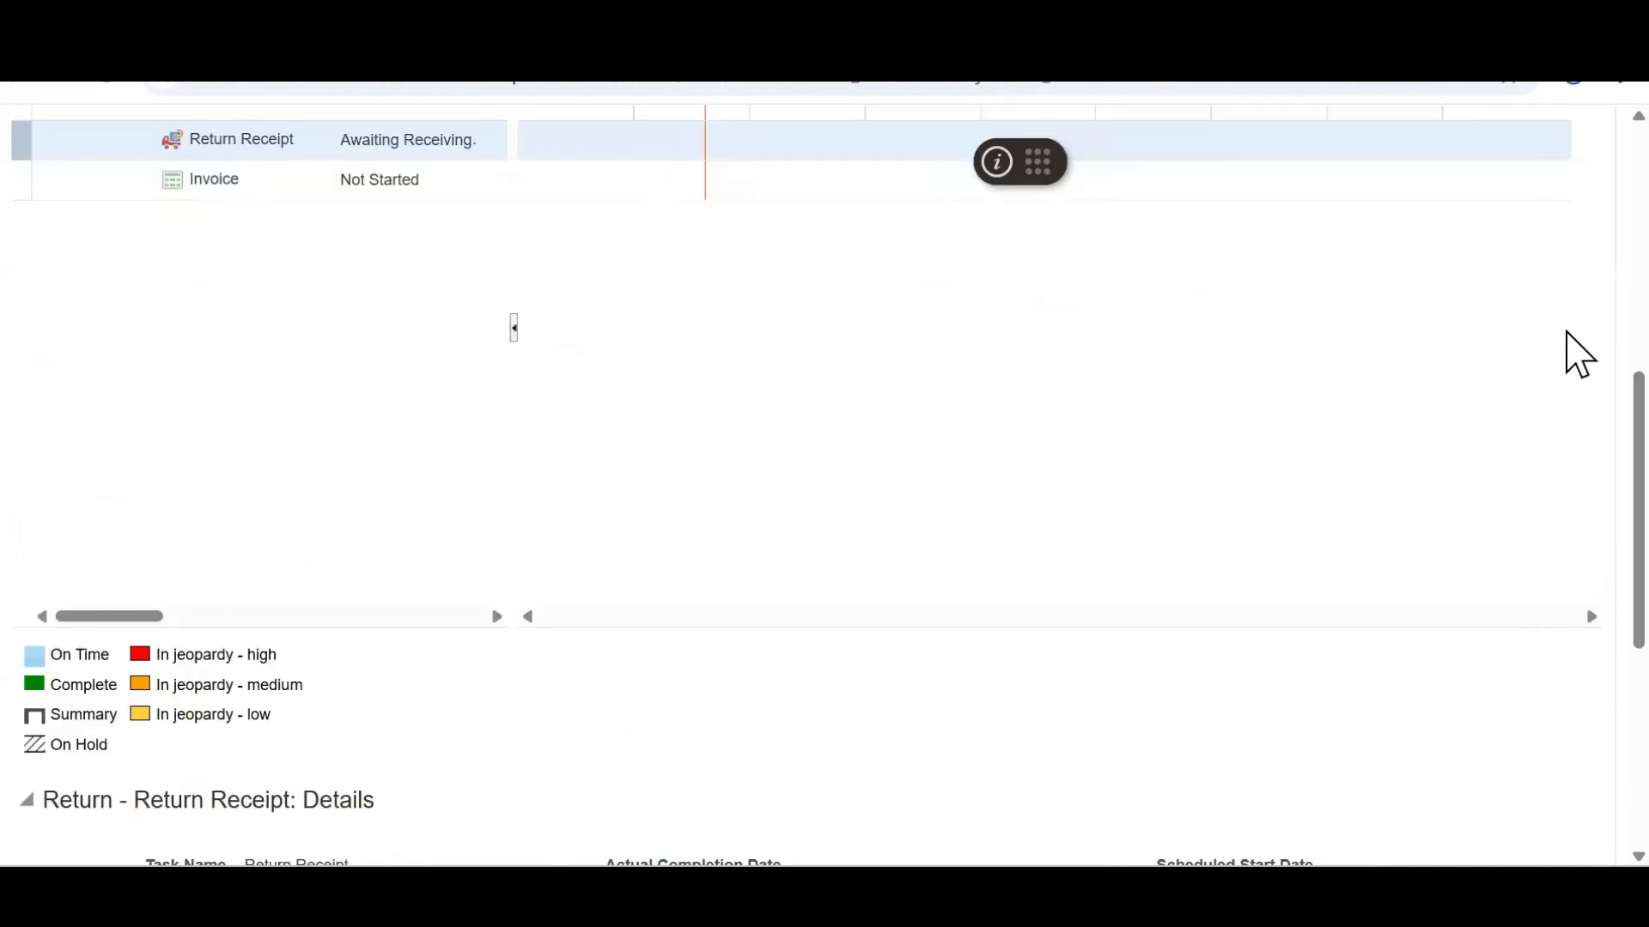
scroll(1580, 318, "up", 7)
scroll(1580, 507, "down", 10)
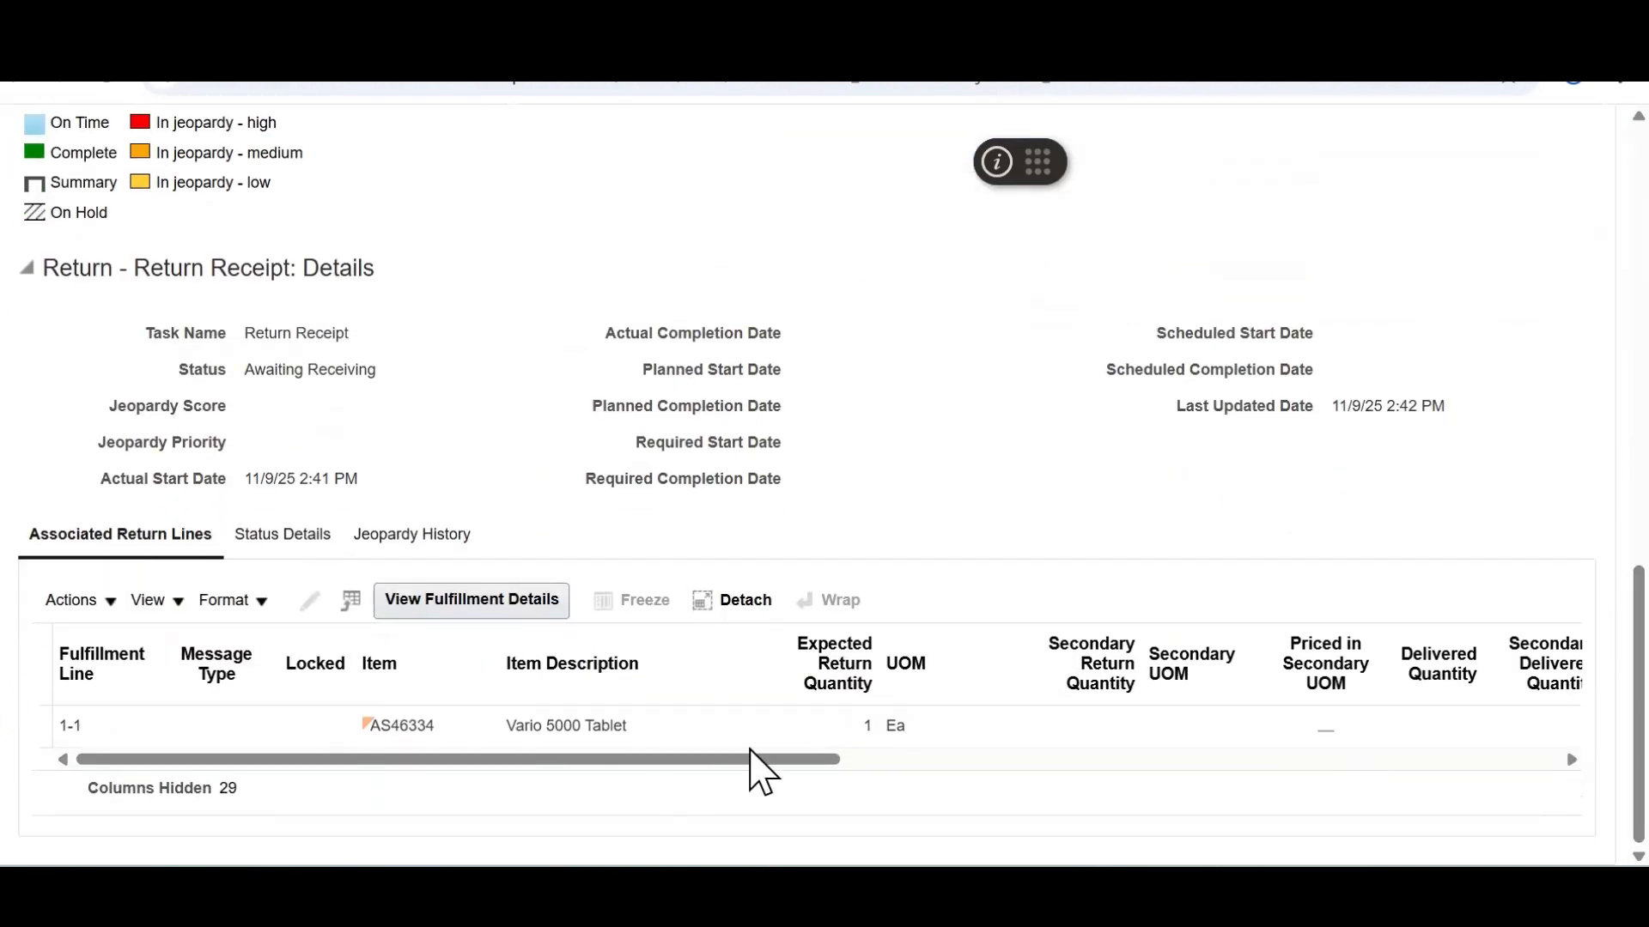
left_click(881, 760)
left_click_drag(901, 759, 210, 788)
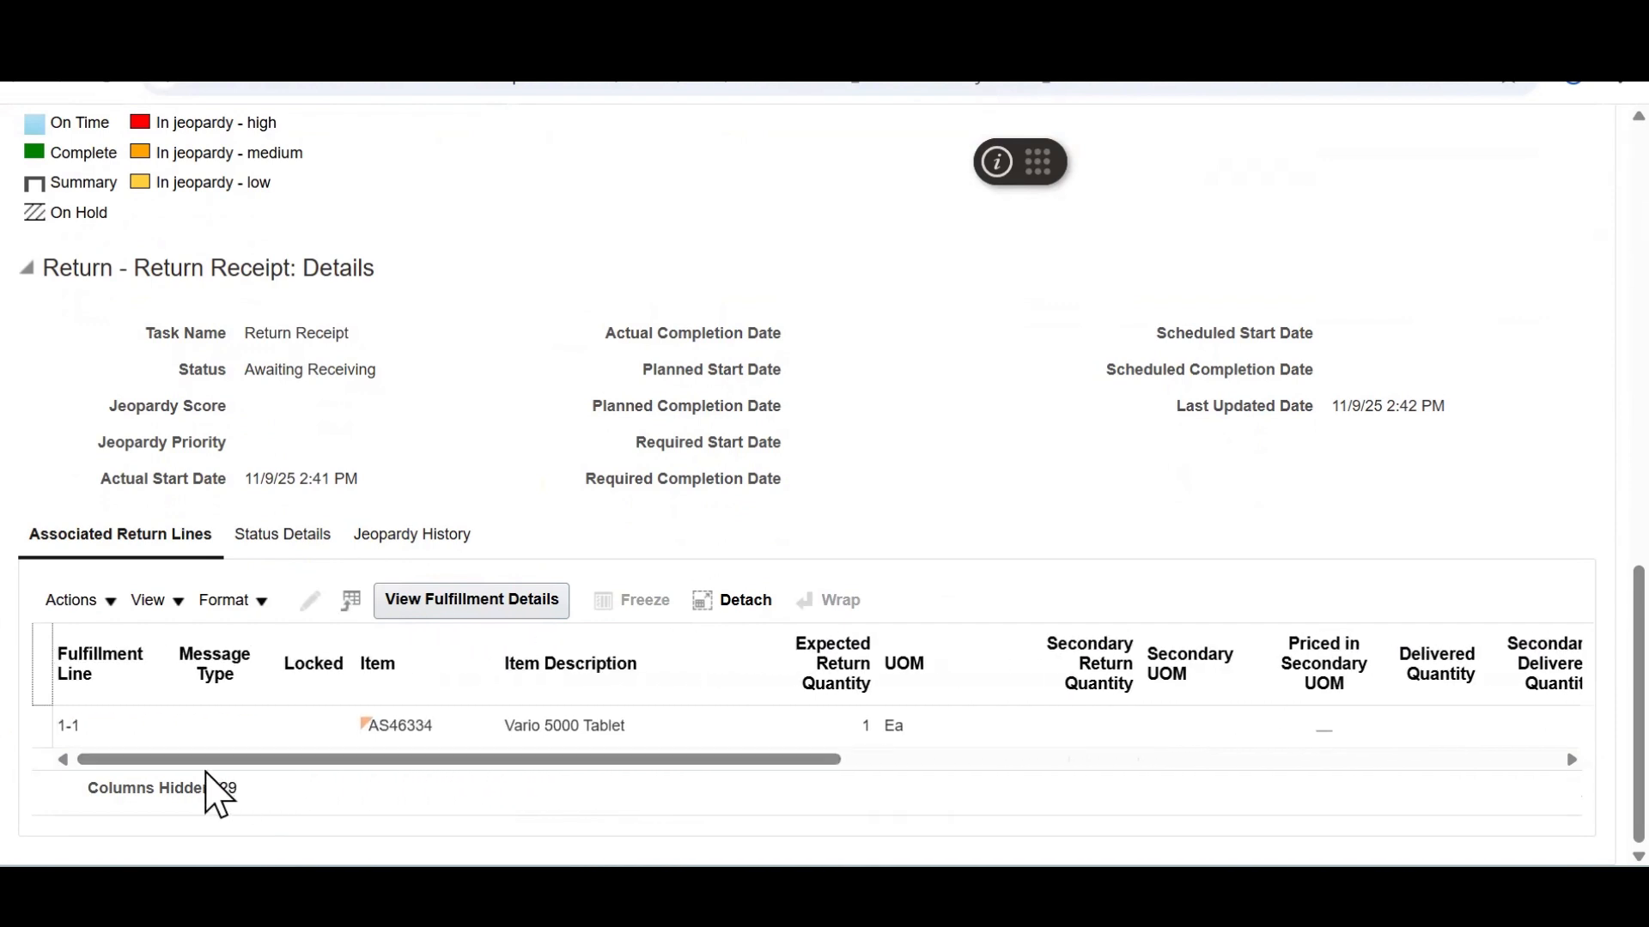
left_click(462, 608)
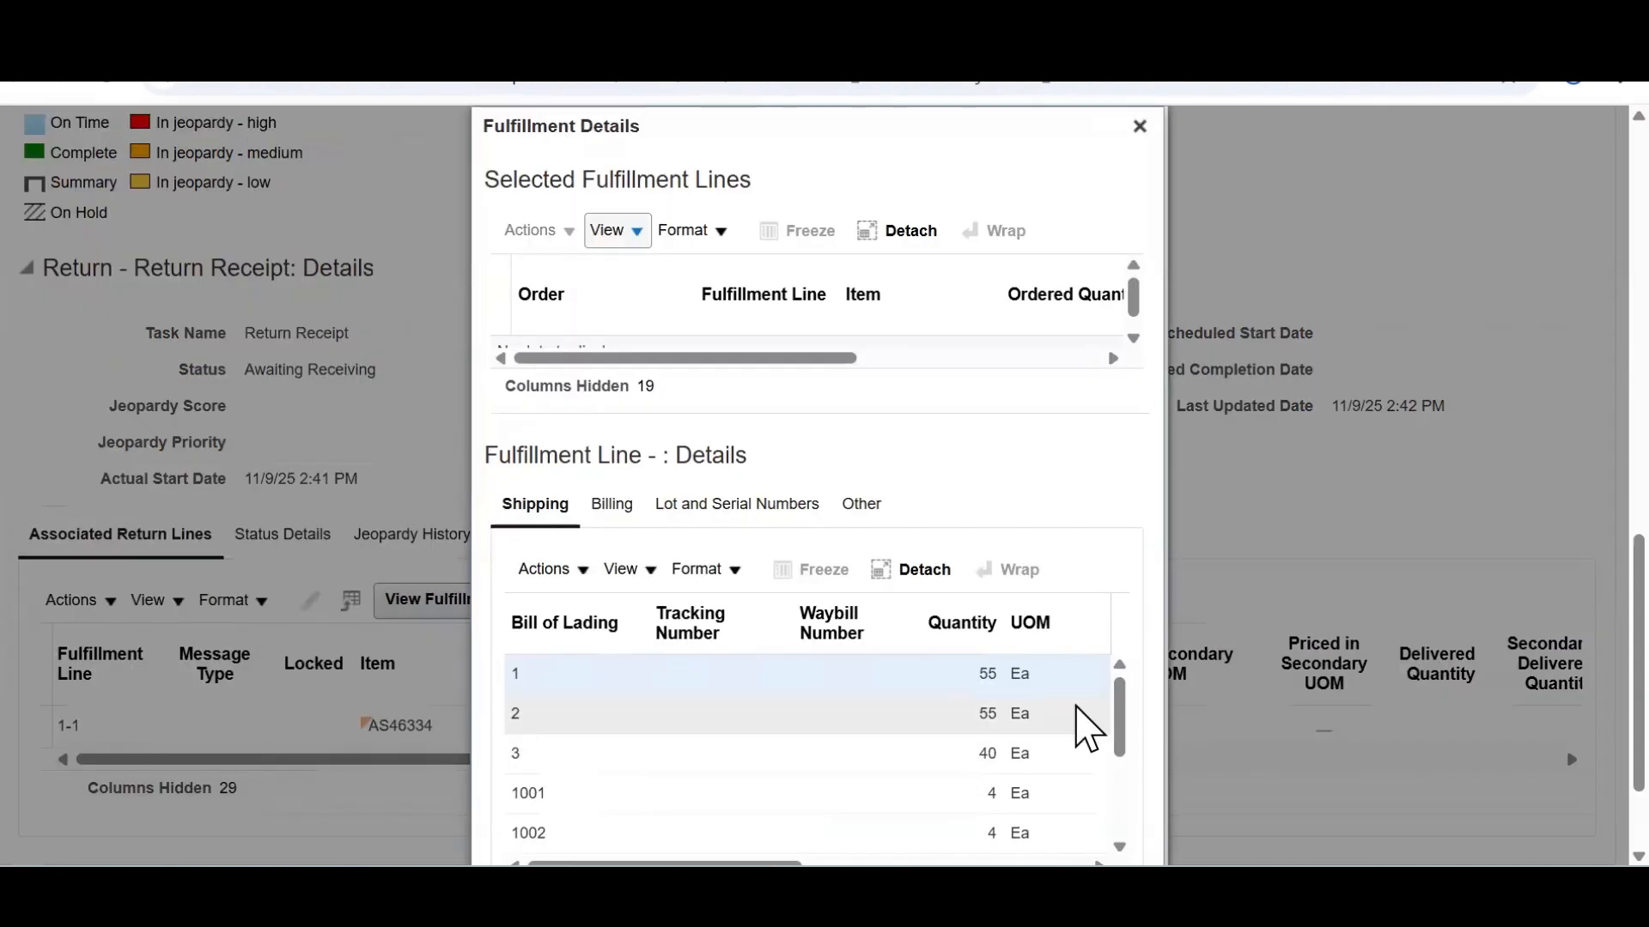
left_click_drag(1124, 805, 1121, 634)
scroll(1575, 817, "down", 2)
left_click_drag(1120, 644, 1123, 699)
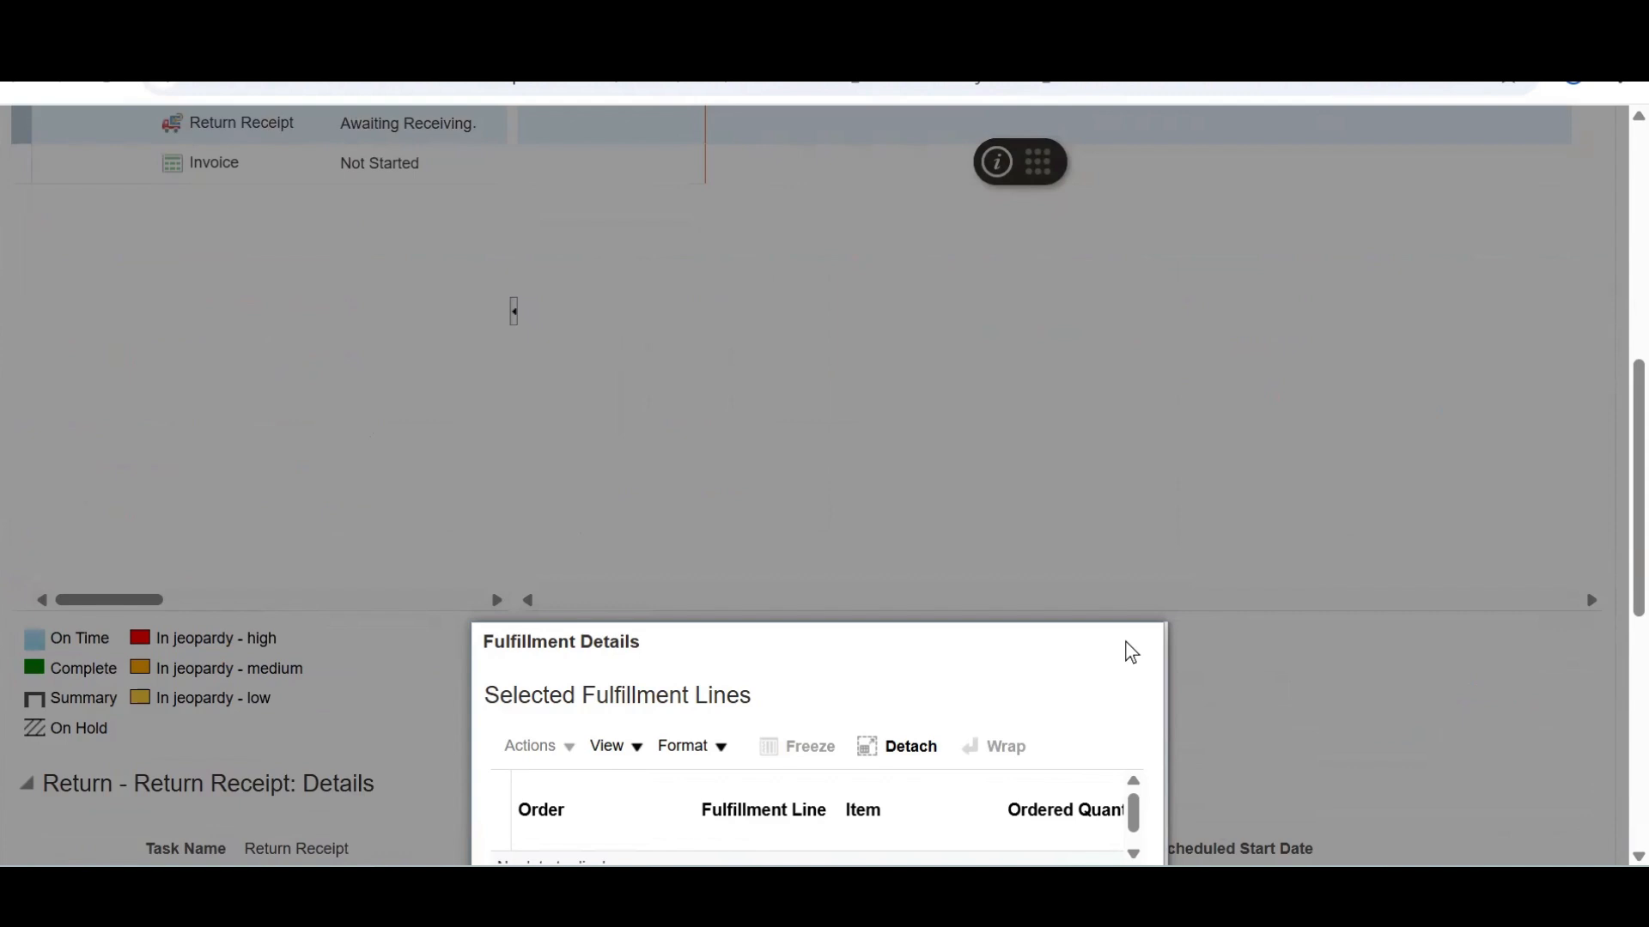
left_click(1131, 651)
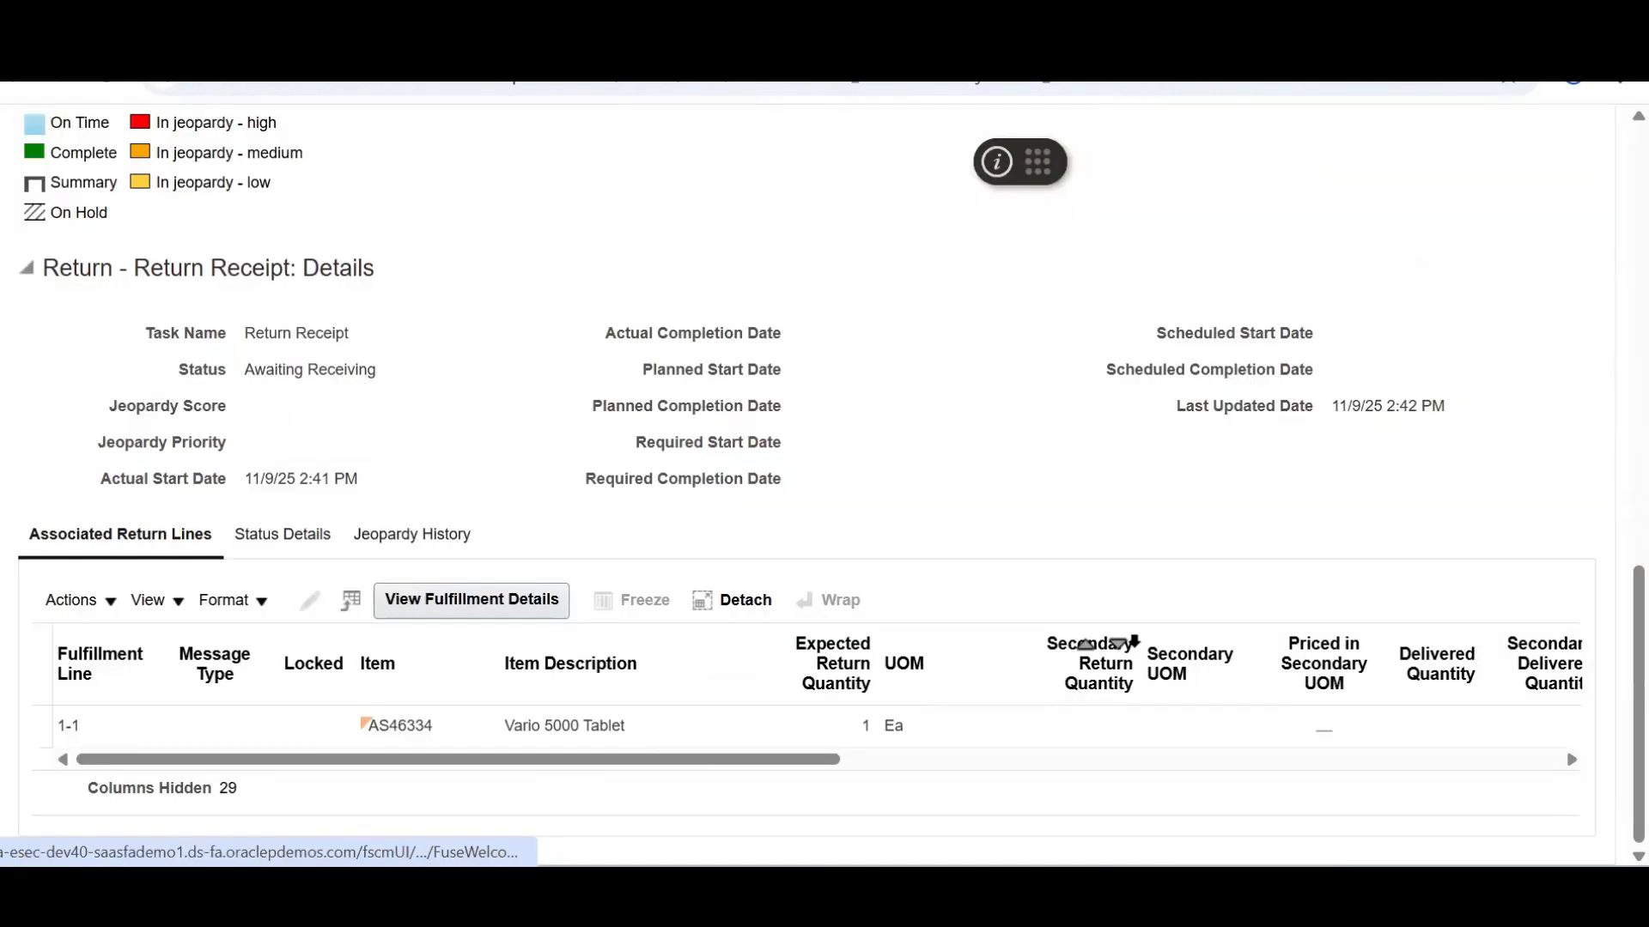
scroll(1576, 180, "up", 8)
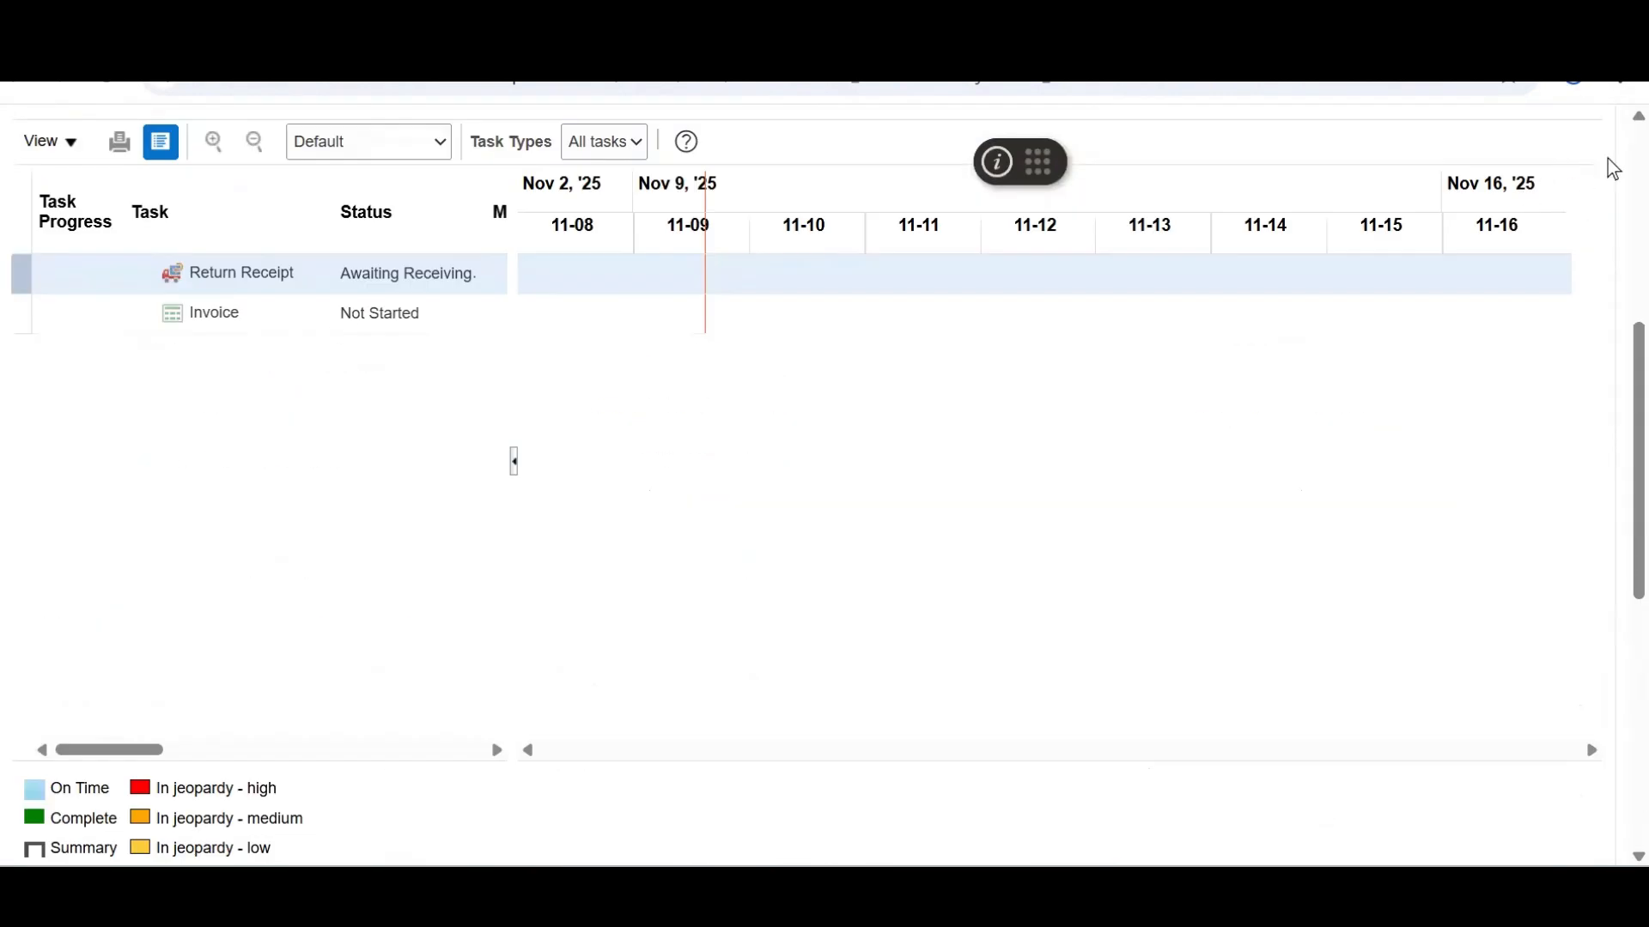
scroll(1608, 158, "up", 6)
Leave the orchestration process and return to the order 98599 summary
left_click(1580, 202)
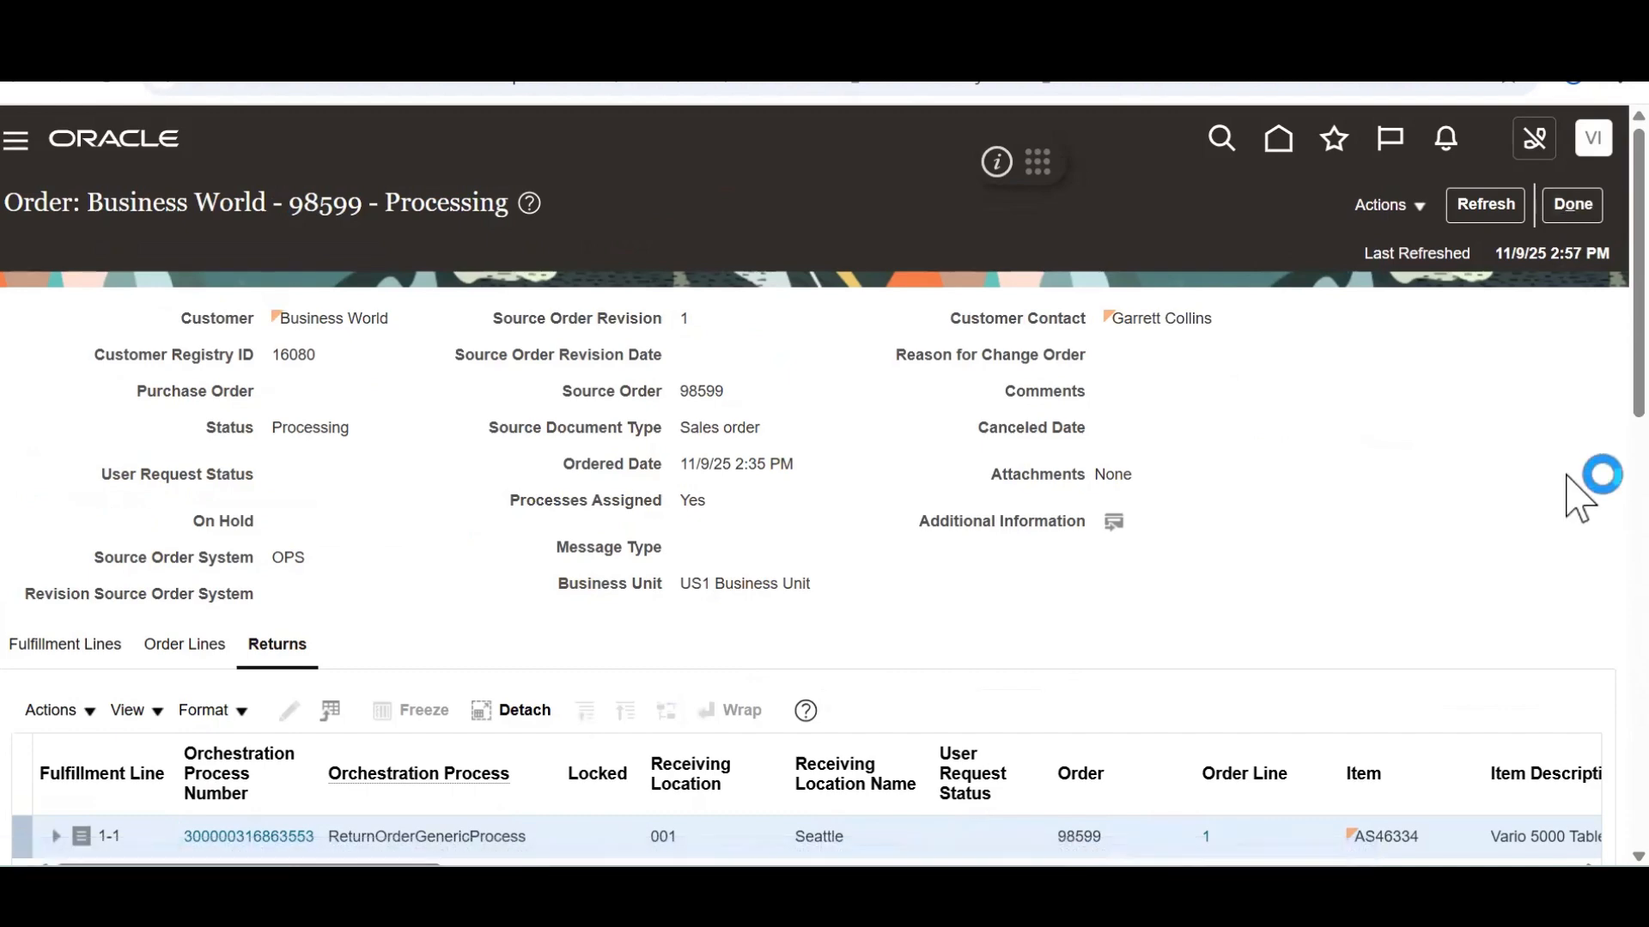
scroll(1583, 481, "down", 8)
scroll(1565, 315, "up", 8)
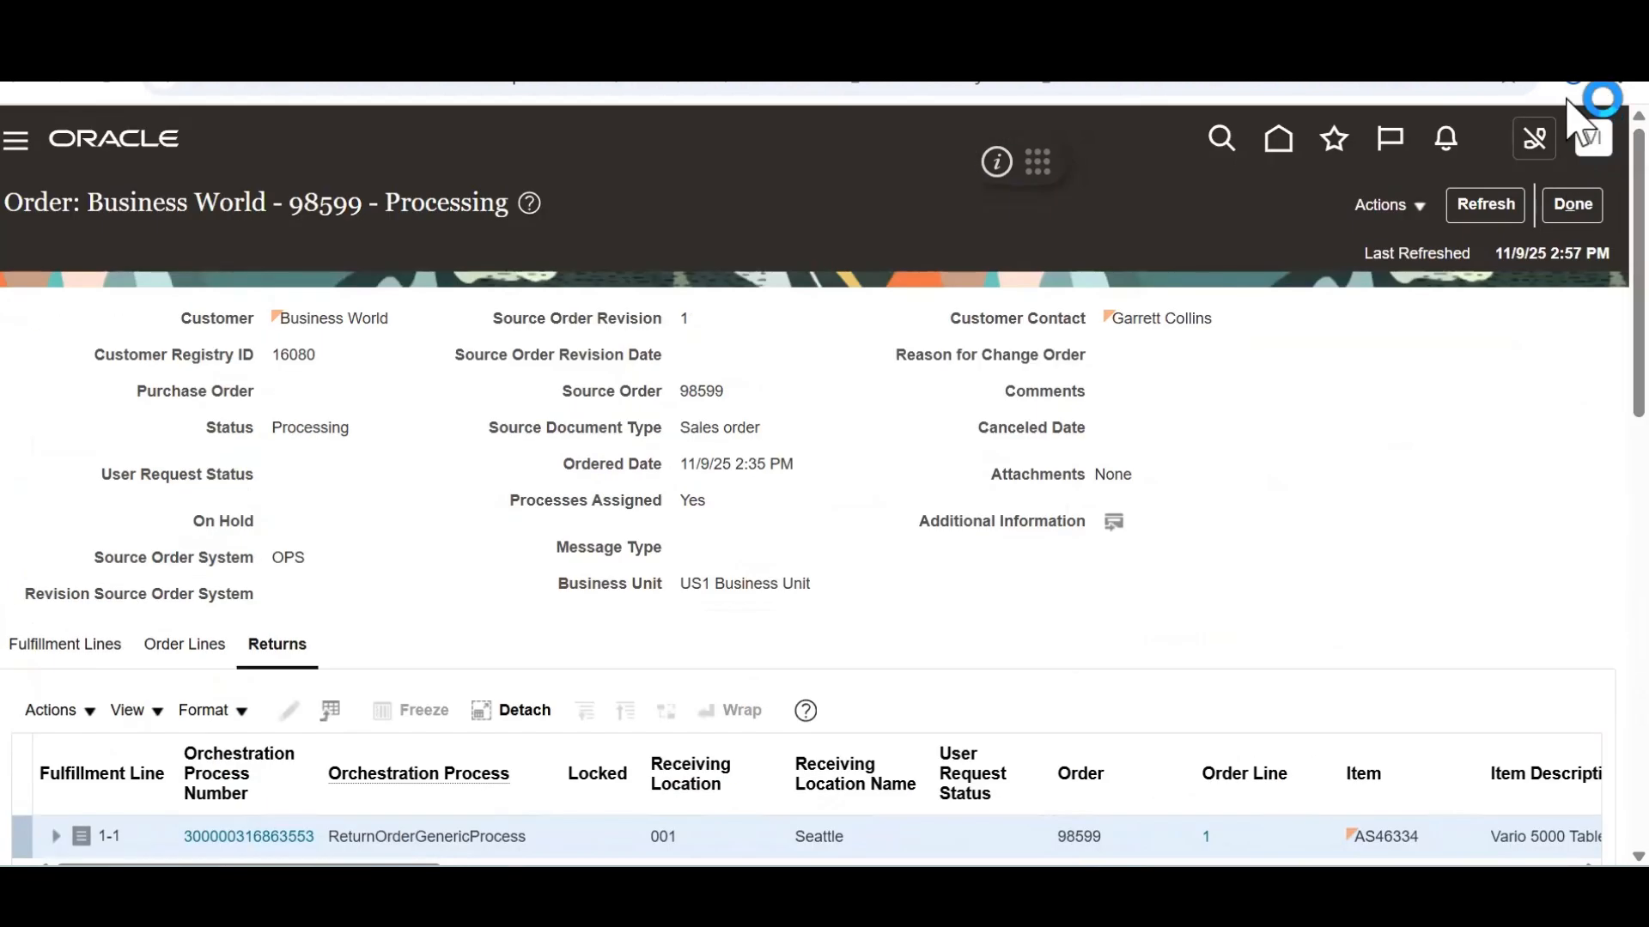
left_click(1572, 204)
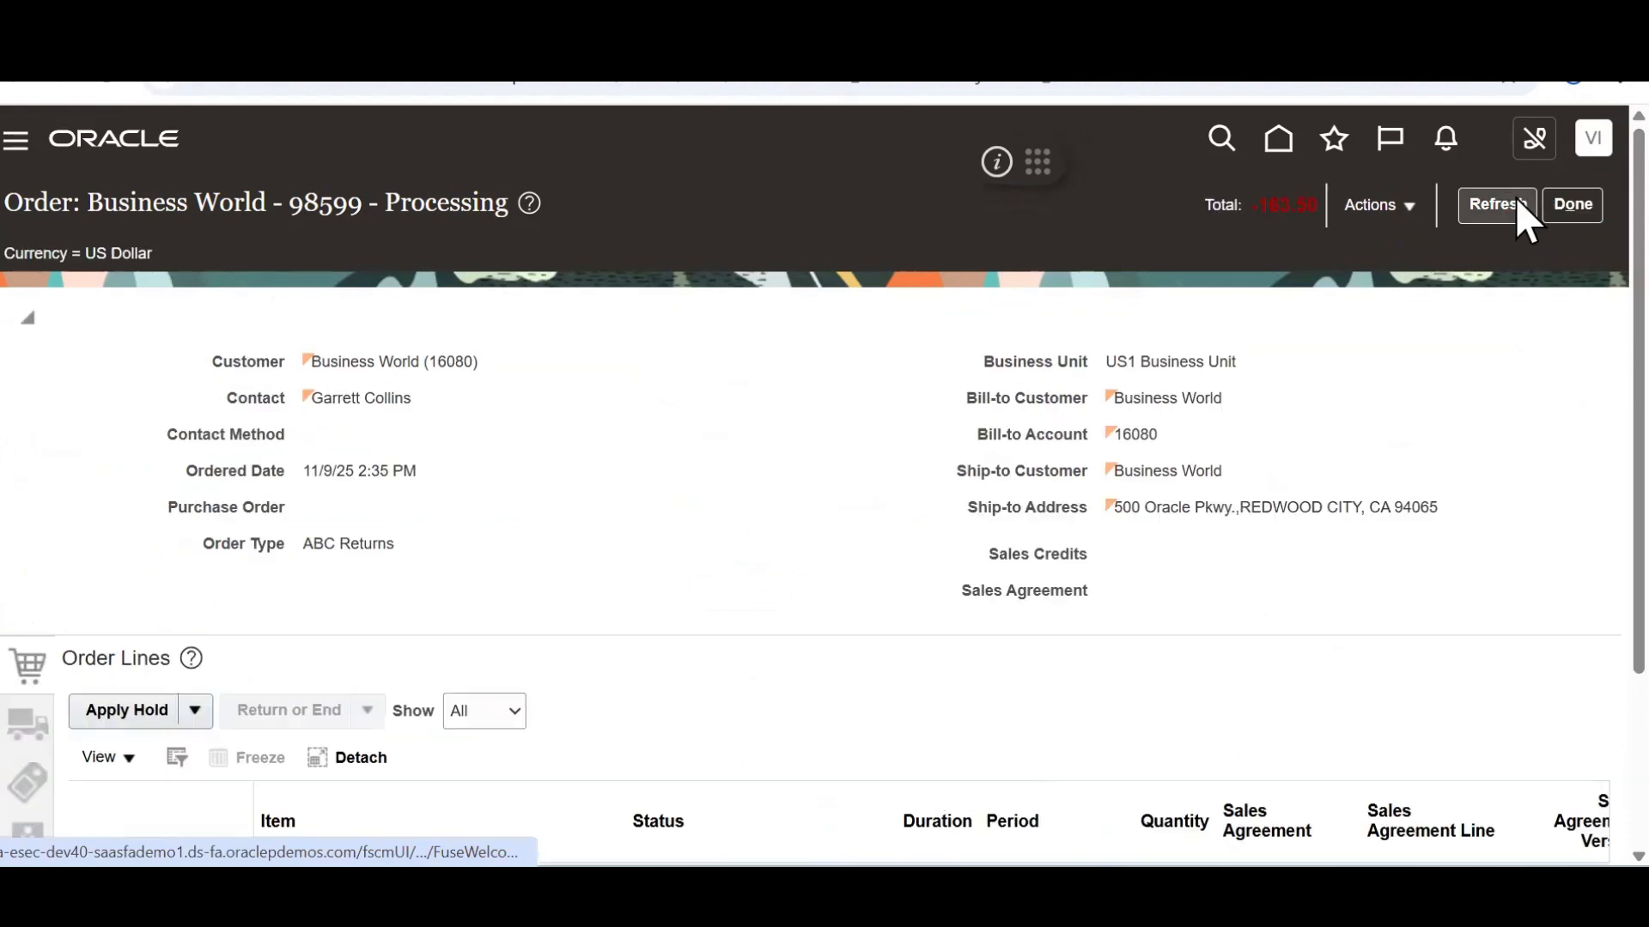
Refresh order 98599 to confirm return line 1 is now Delivered
left_click(1492, 212)
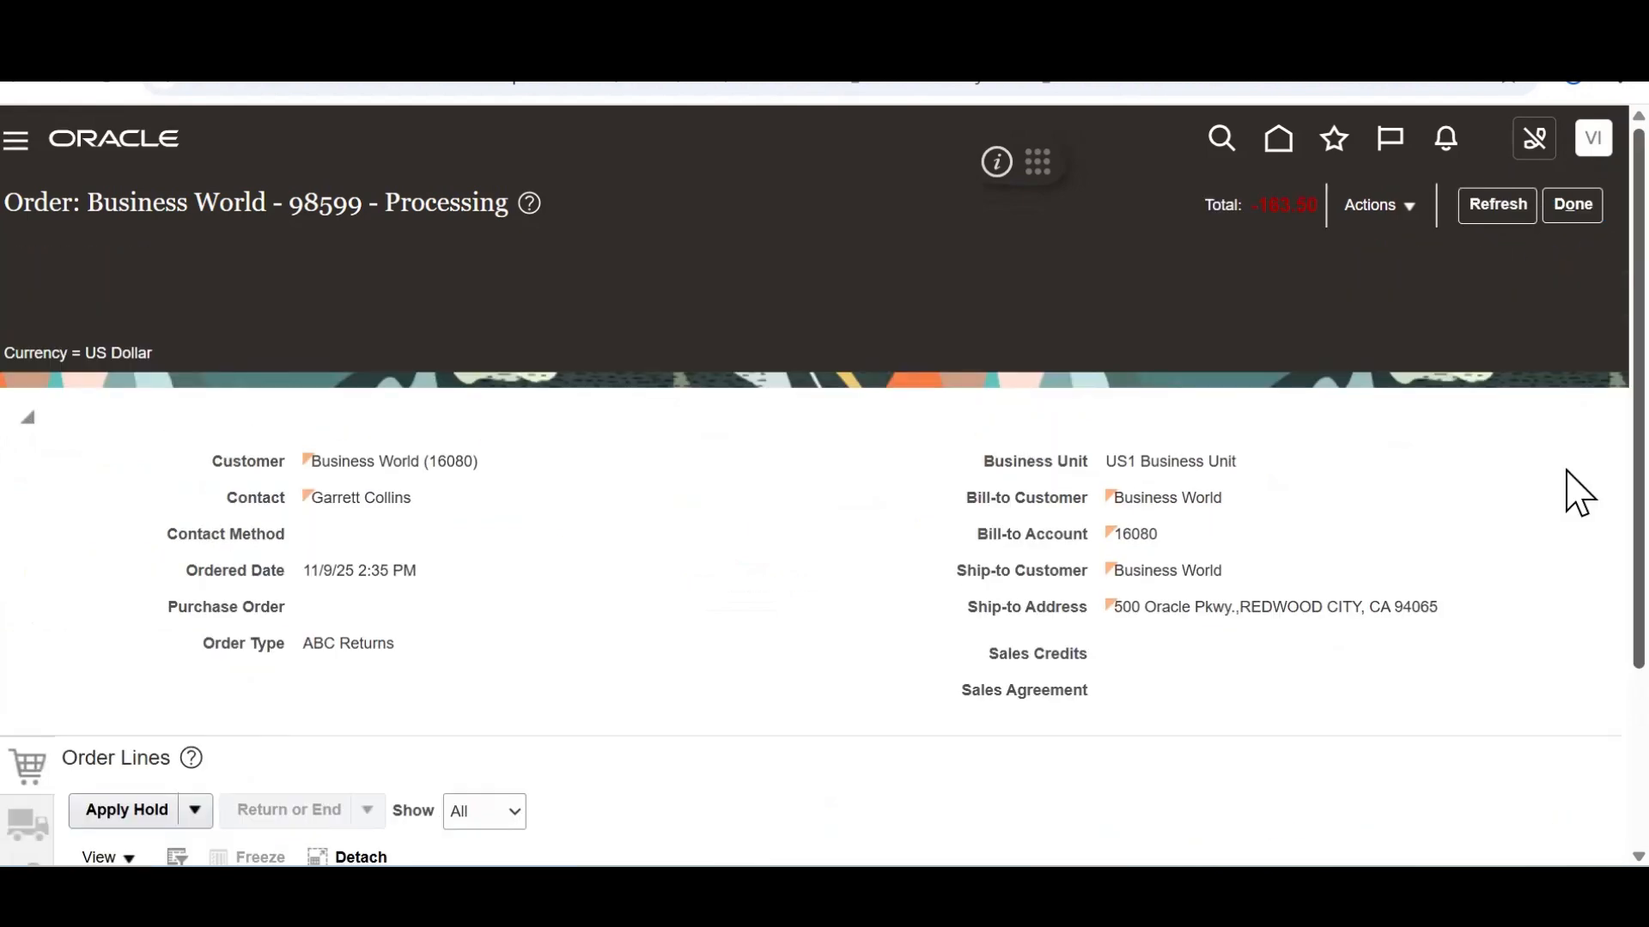
scroll(1576, 464, "down", 3)
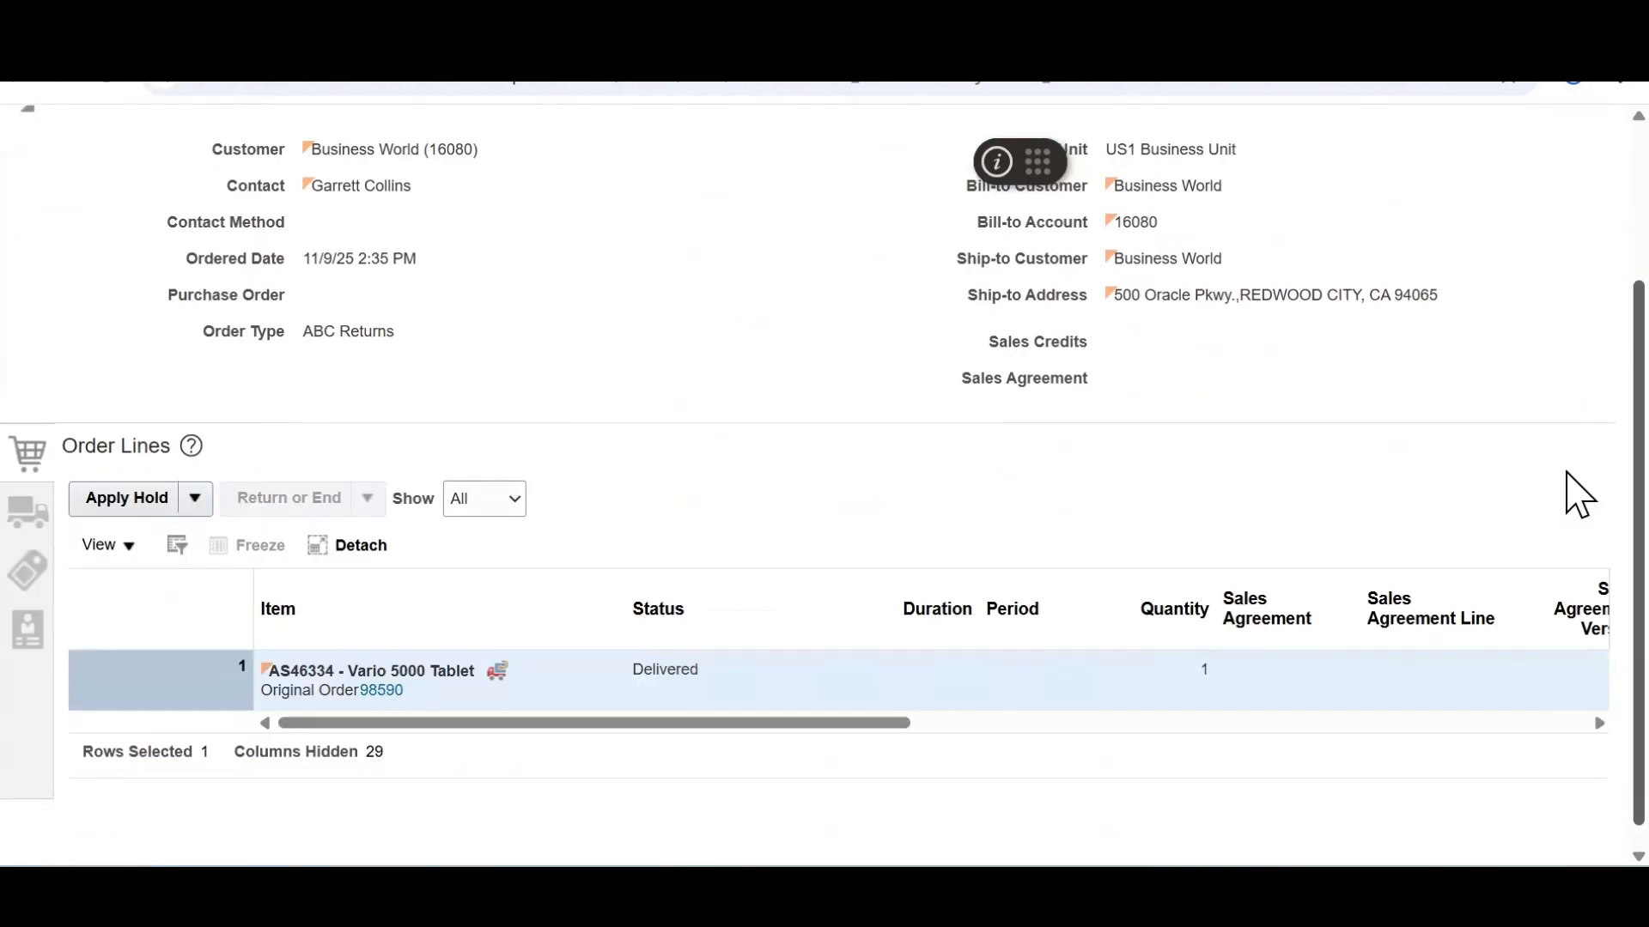
double_click(685, 668)
scroll(1588, 239, "up", 3)
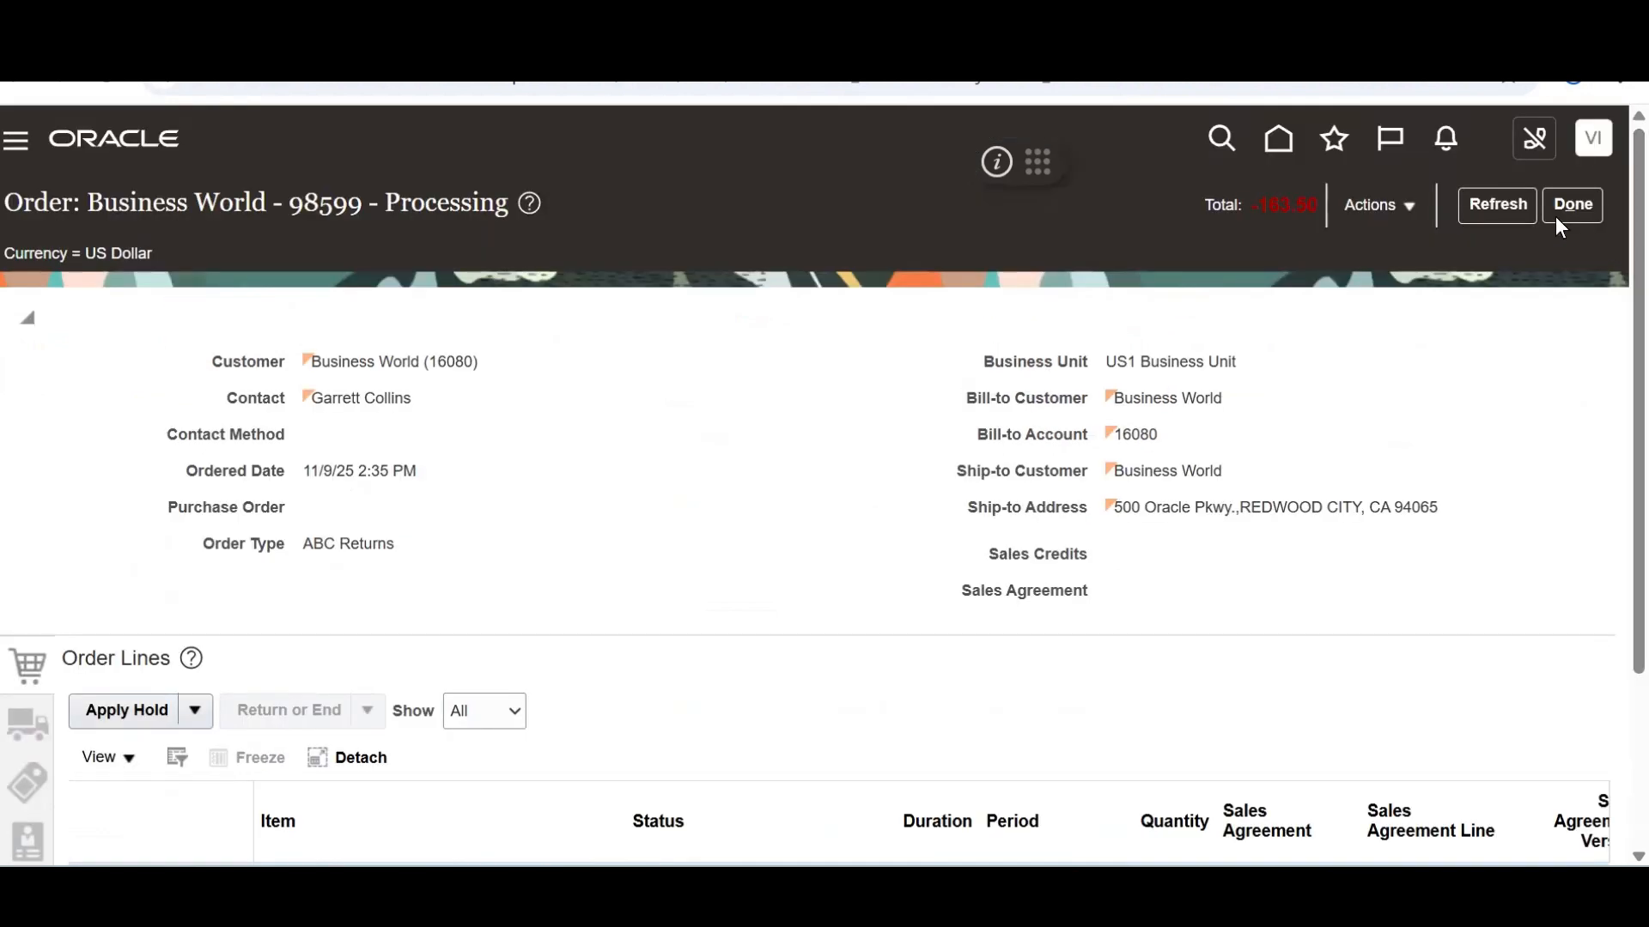
left_click(1494, 206)
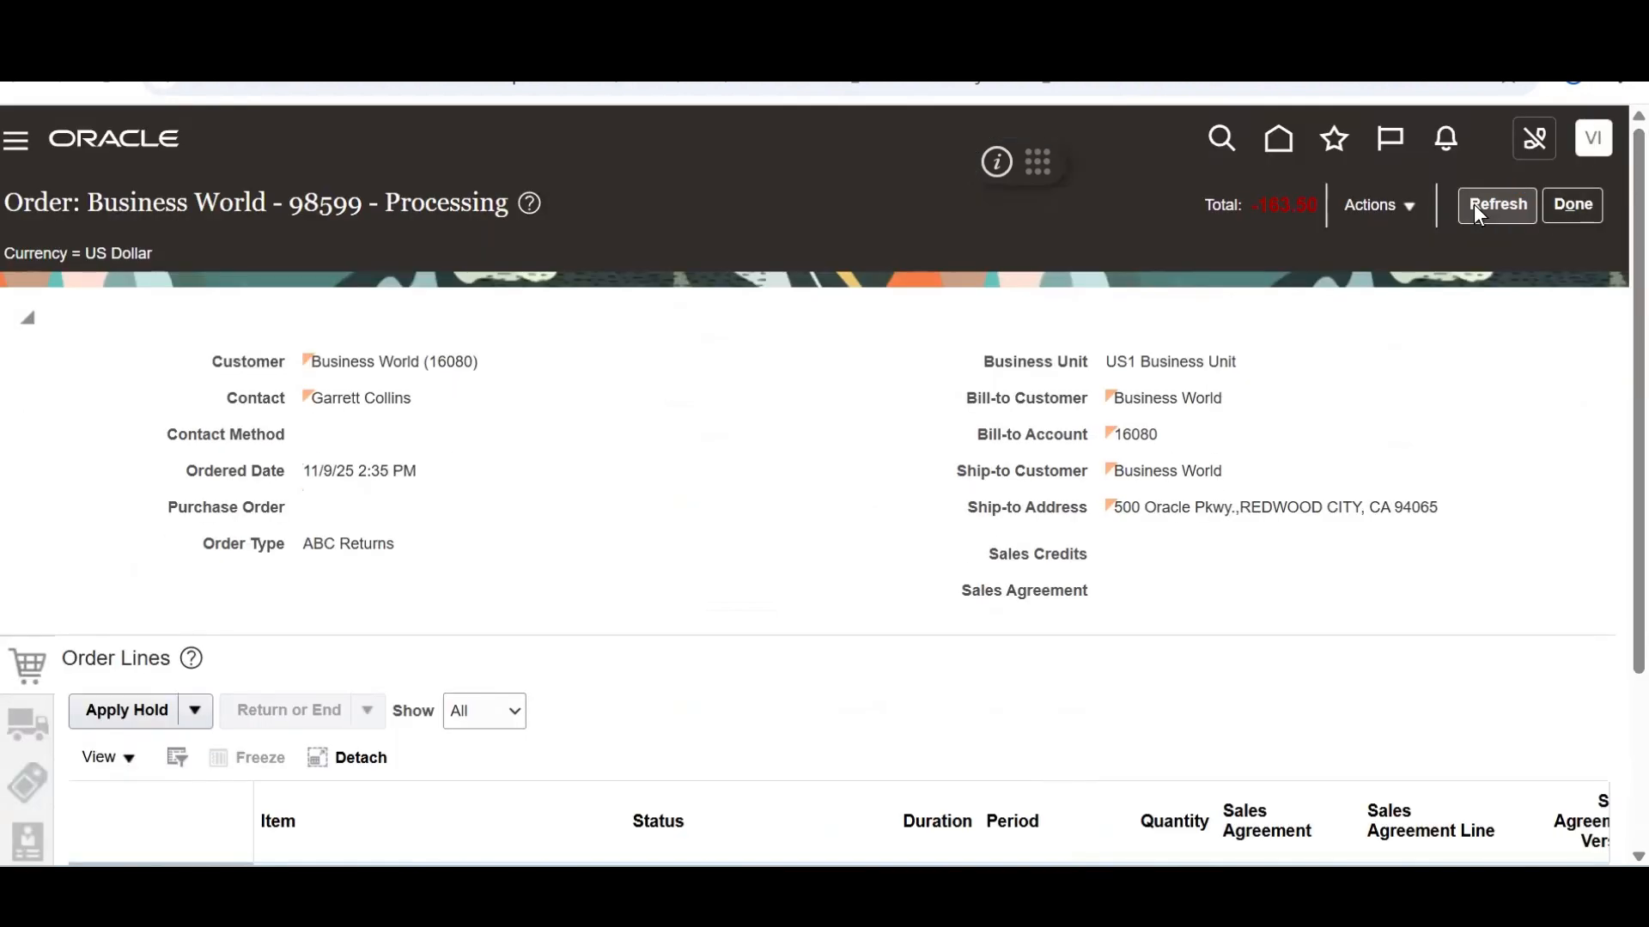
scroll(1566, 705, "down", 3)
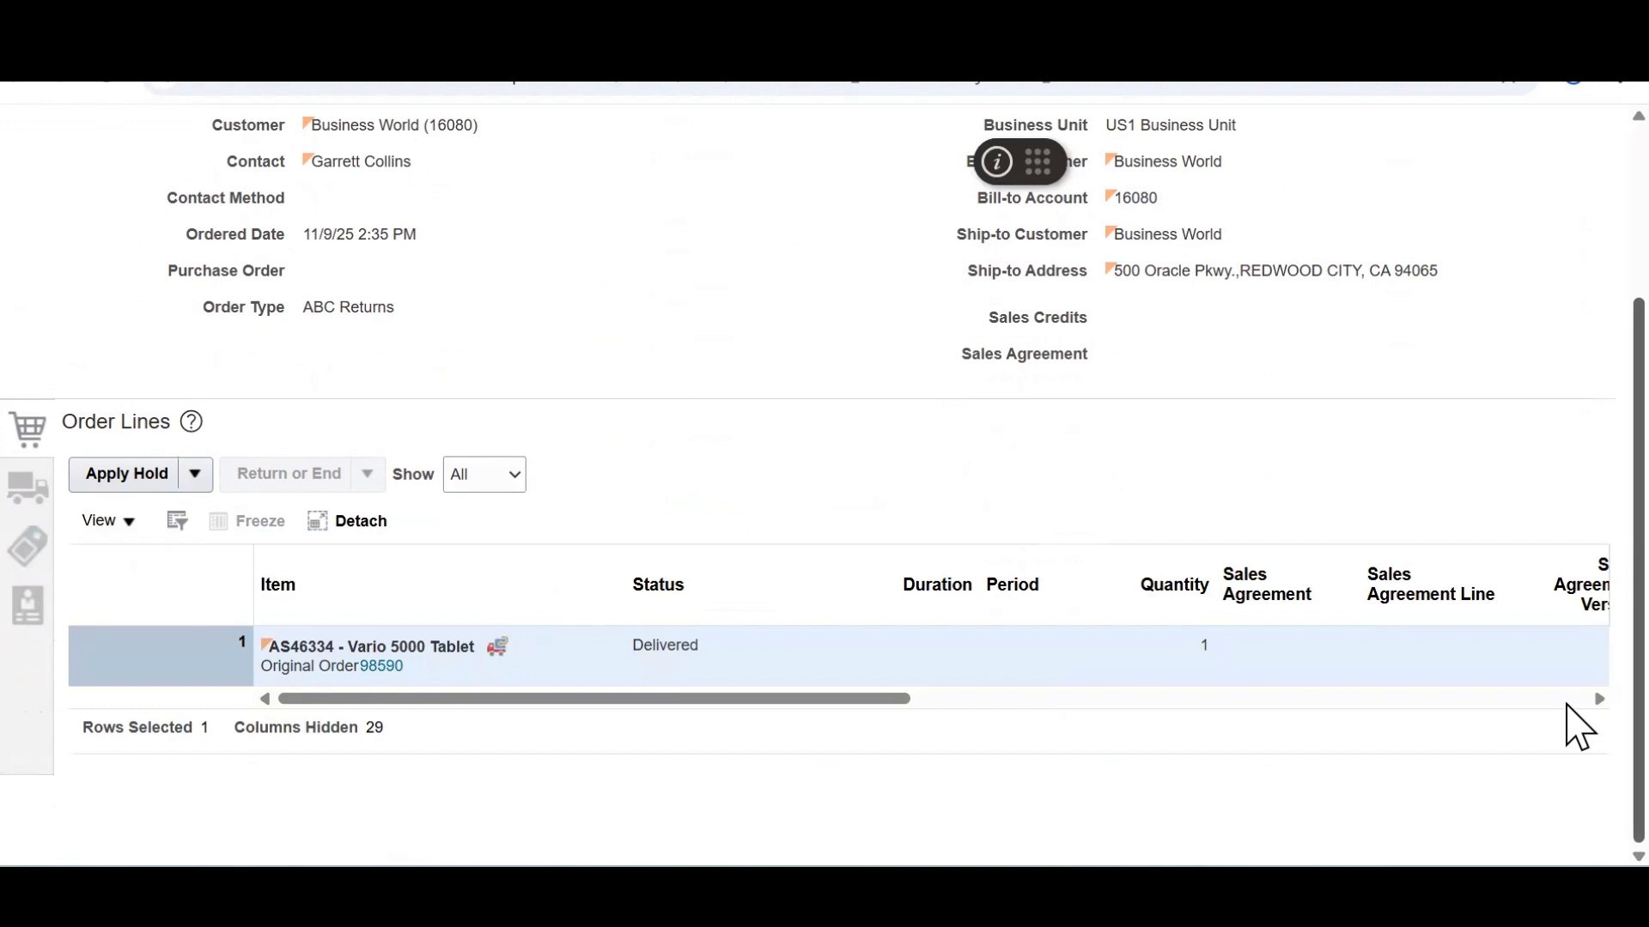
scroll(1567, 618, "up", 3)
scroll(1567, 670, "down", 3)
scroll(1579, 713, "up", 3)
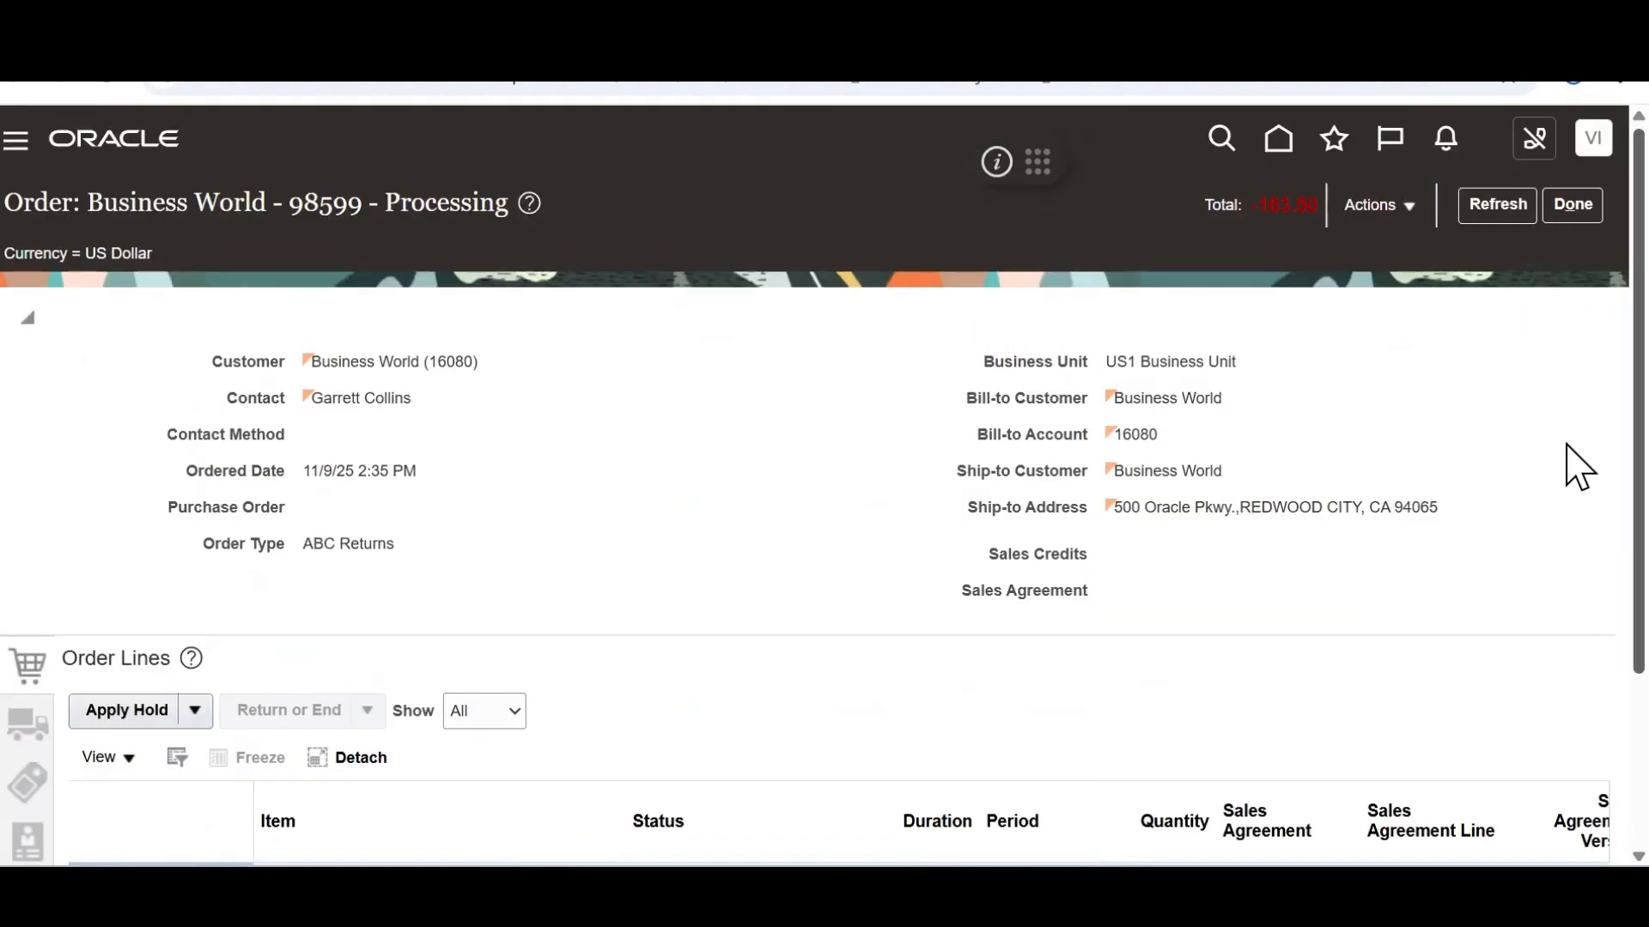
scroll(1574, 467, "down", 3)
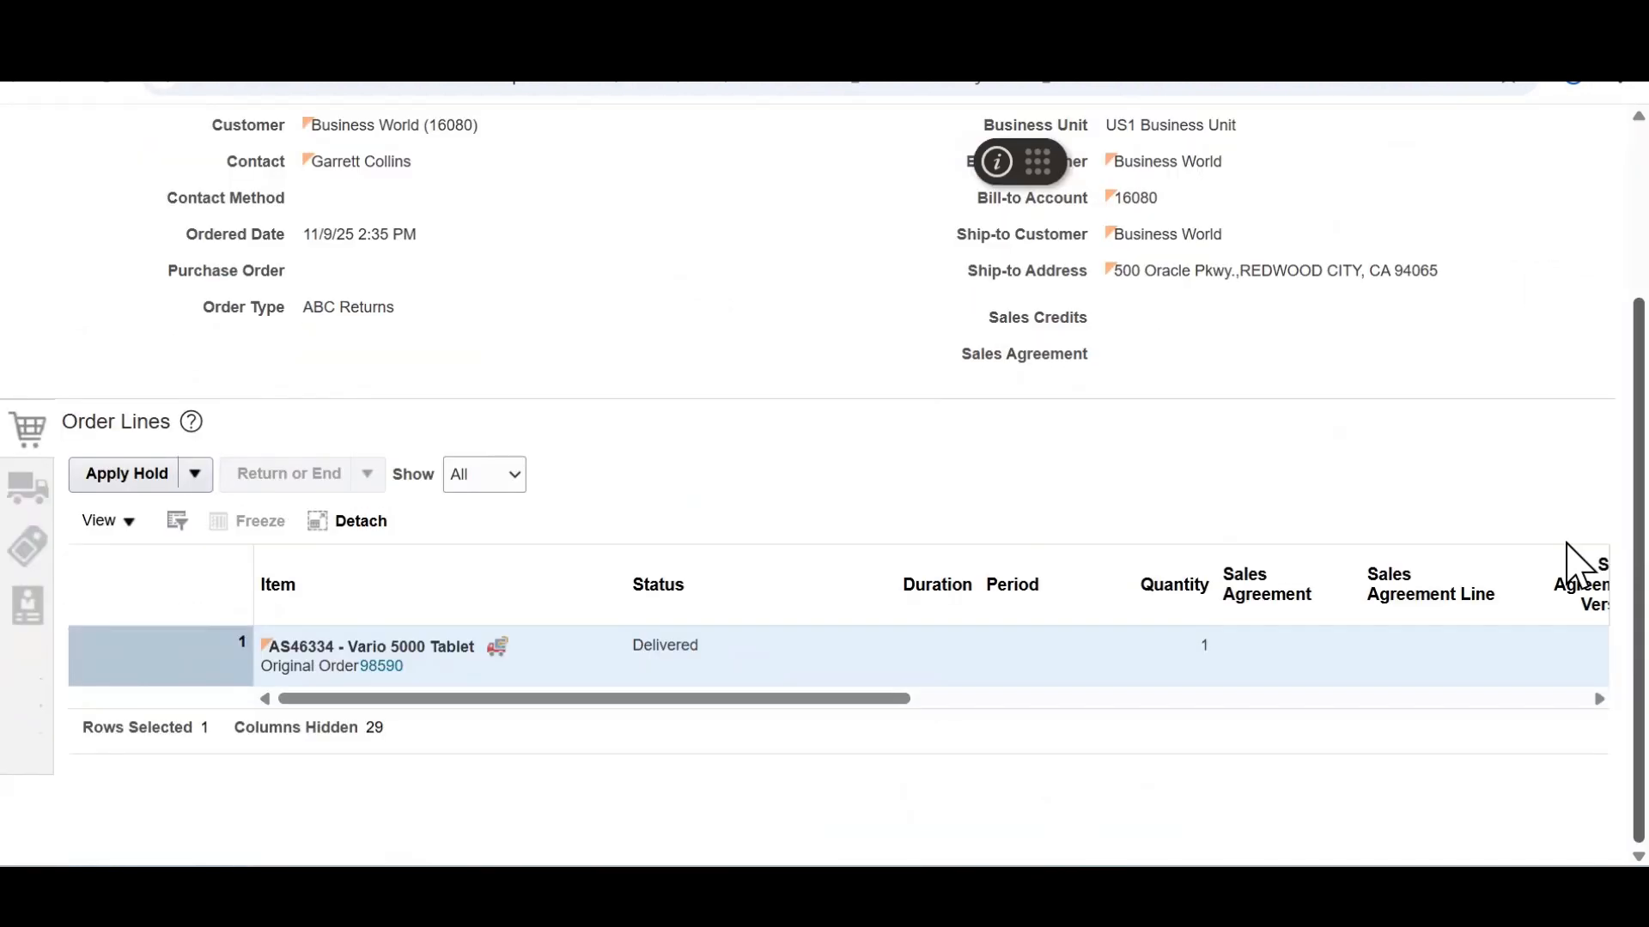
left_click(653, 646)
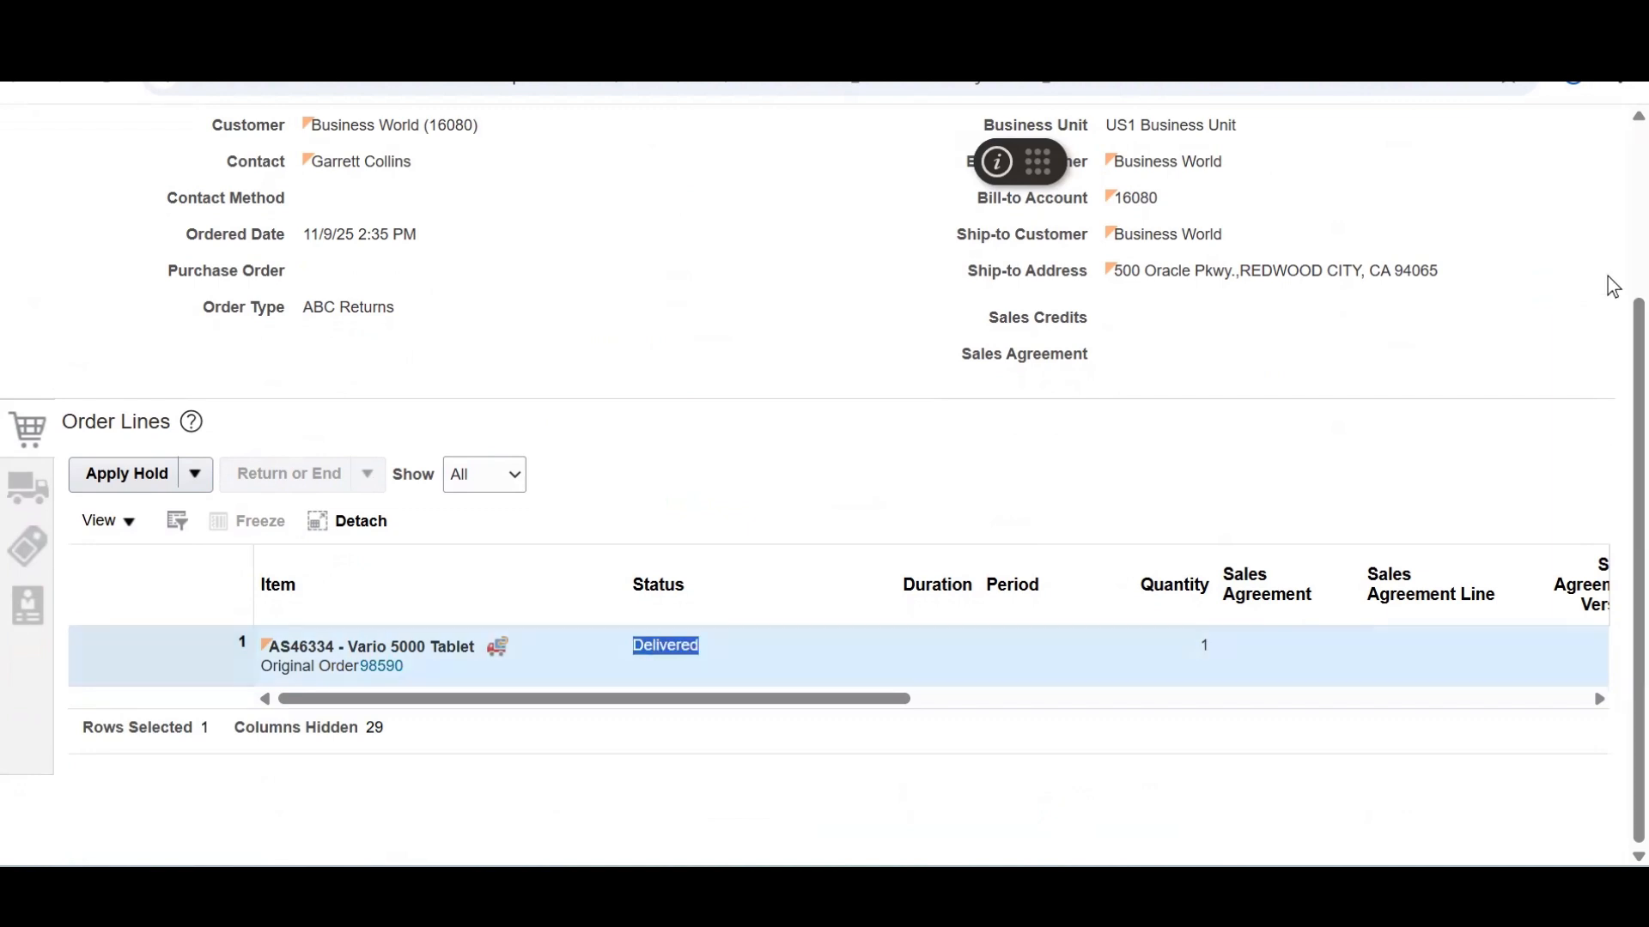
Switch to the fulfillment view and review line 1-1: -163.50 USD order value, -150.00 USD returns value
scroll(1611, 277, "up", 3)
left_click(1410, 204)
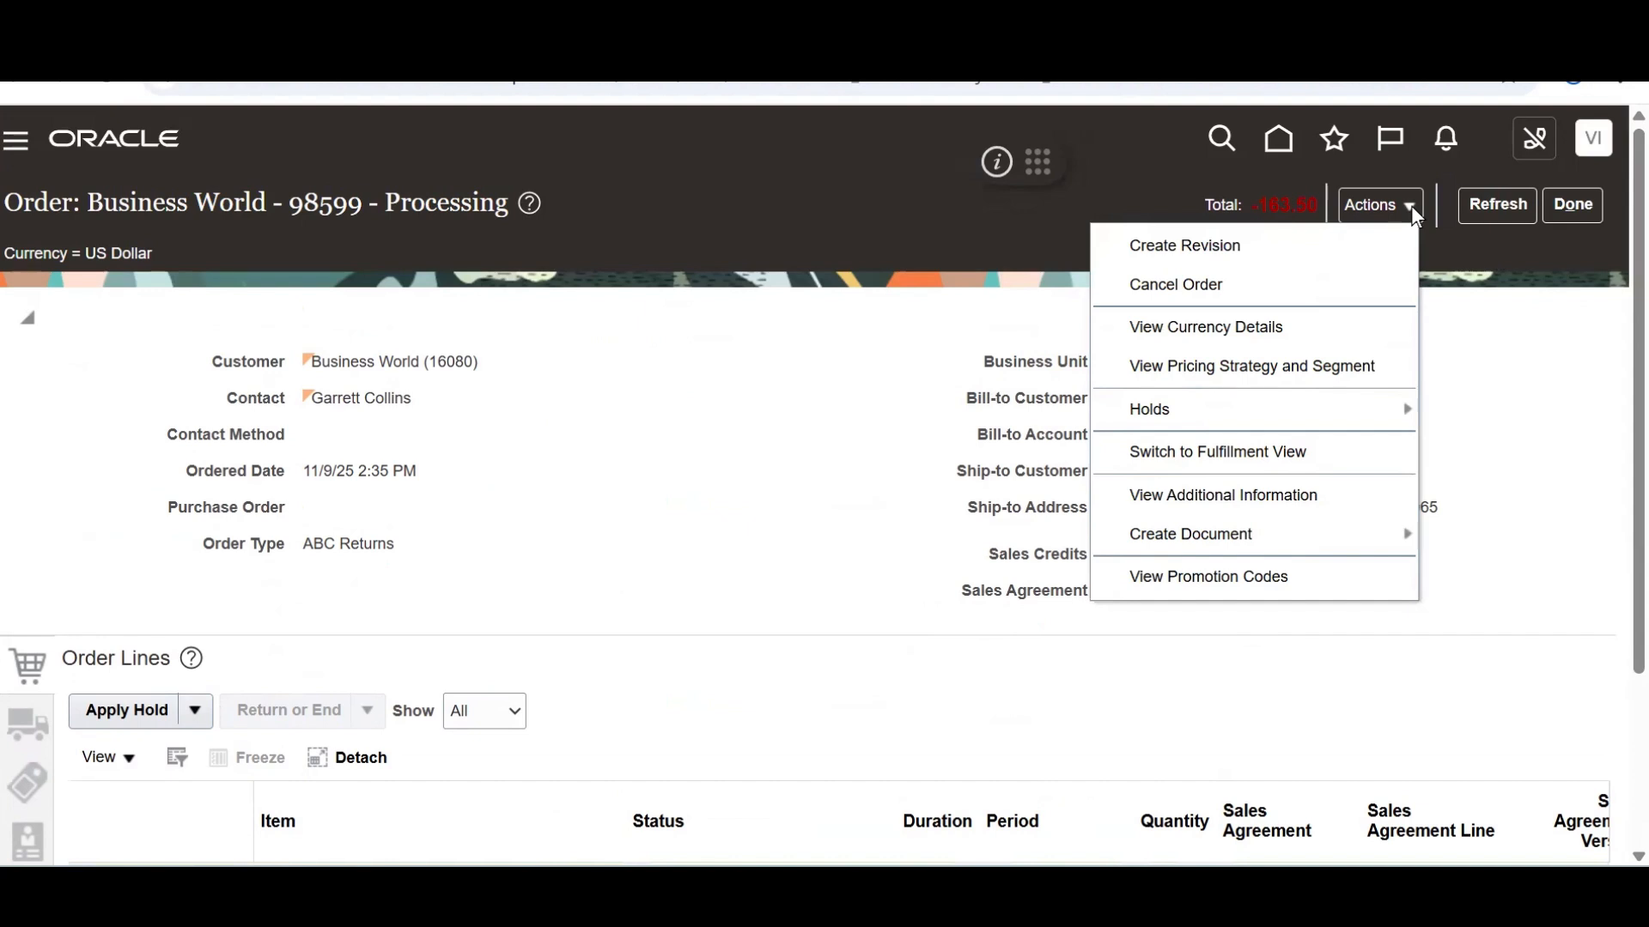
left_click(1255, 454)
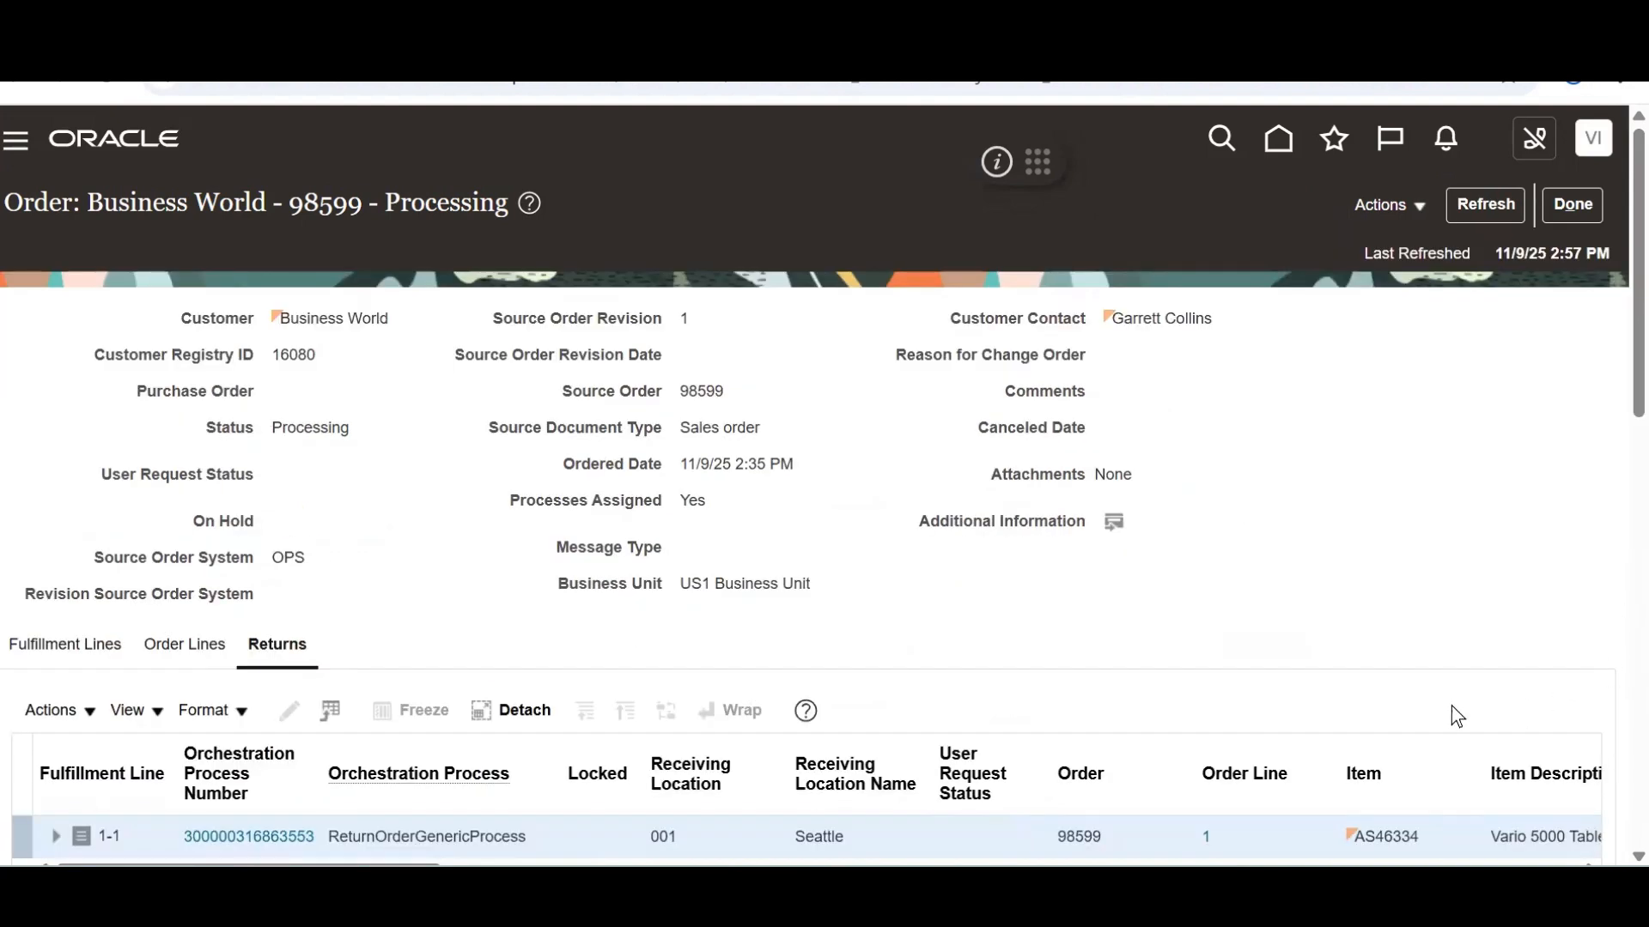
scroll(1607, 378, "down", 3)
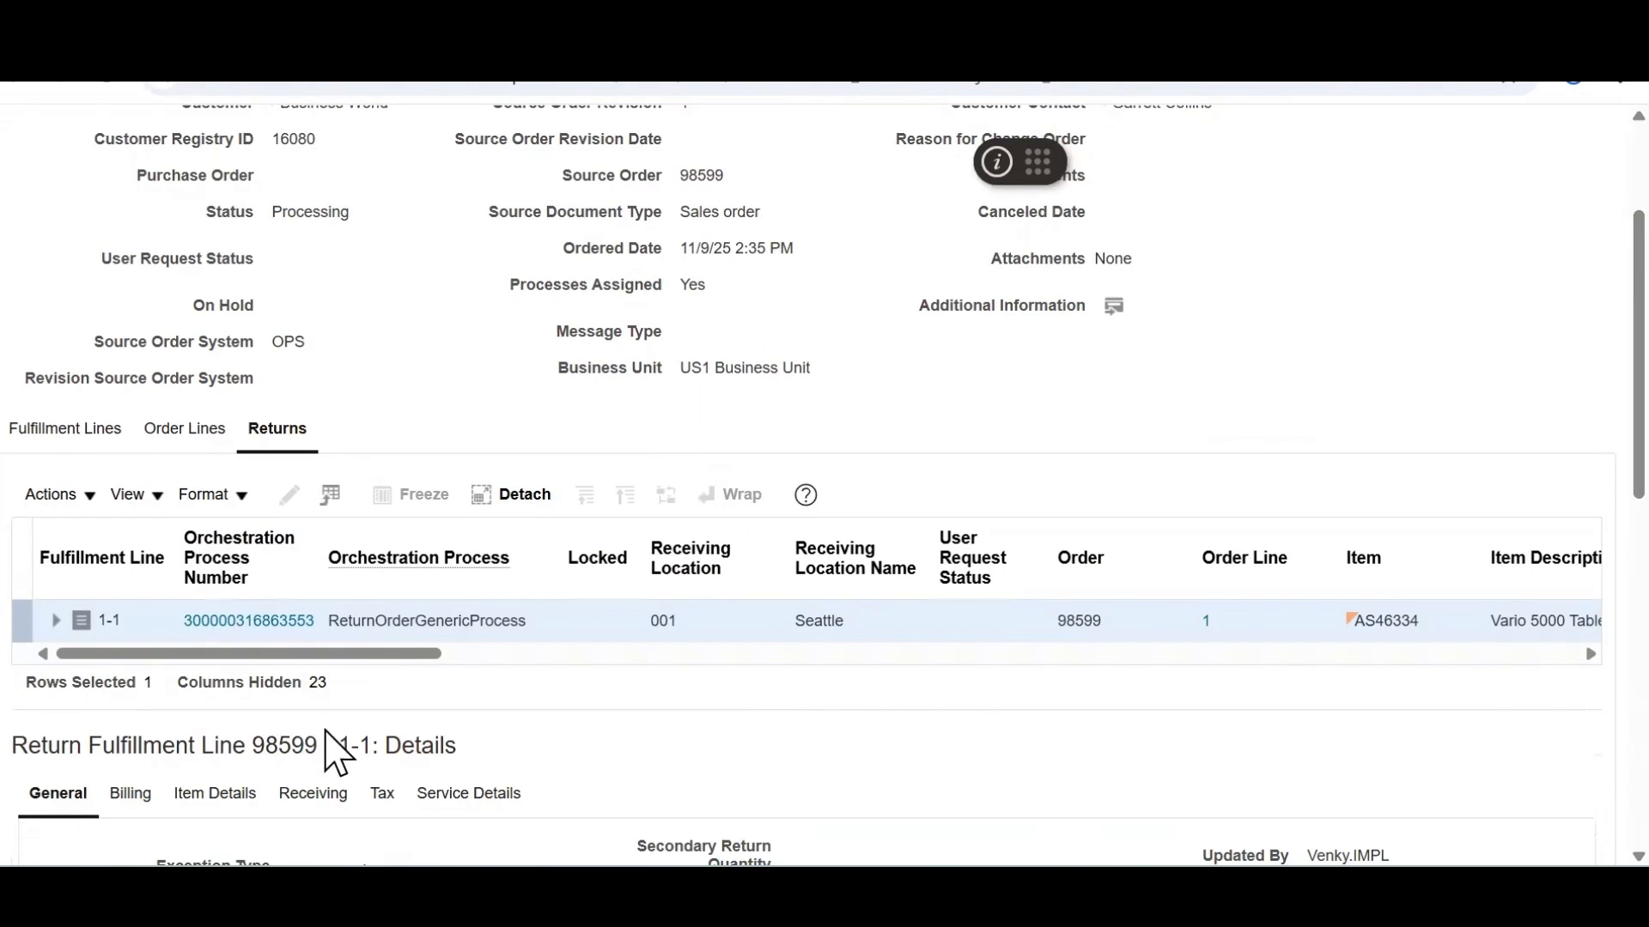
left_click_drag(322, 694, 6, 754)
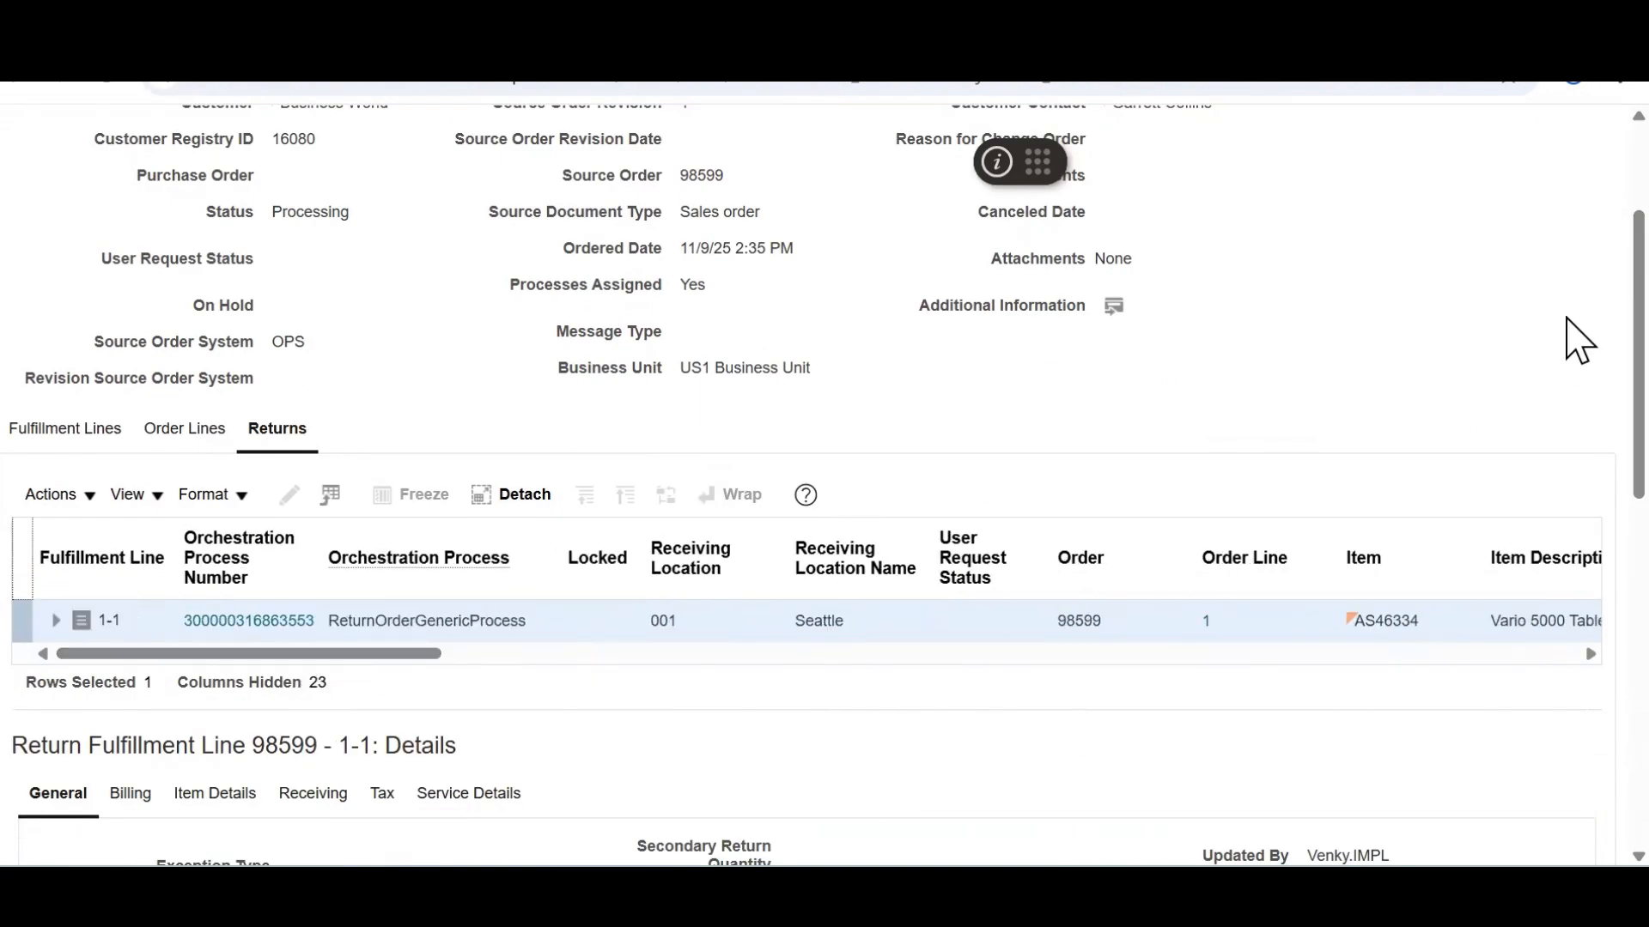
scroll(1578, 212, "up", 3)
scroll(1575, 423, "down", 12)
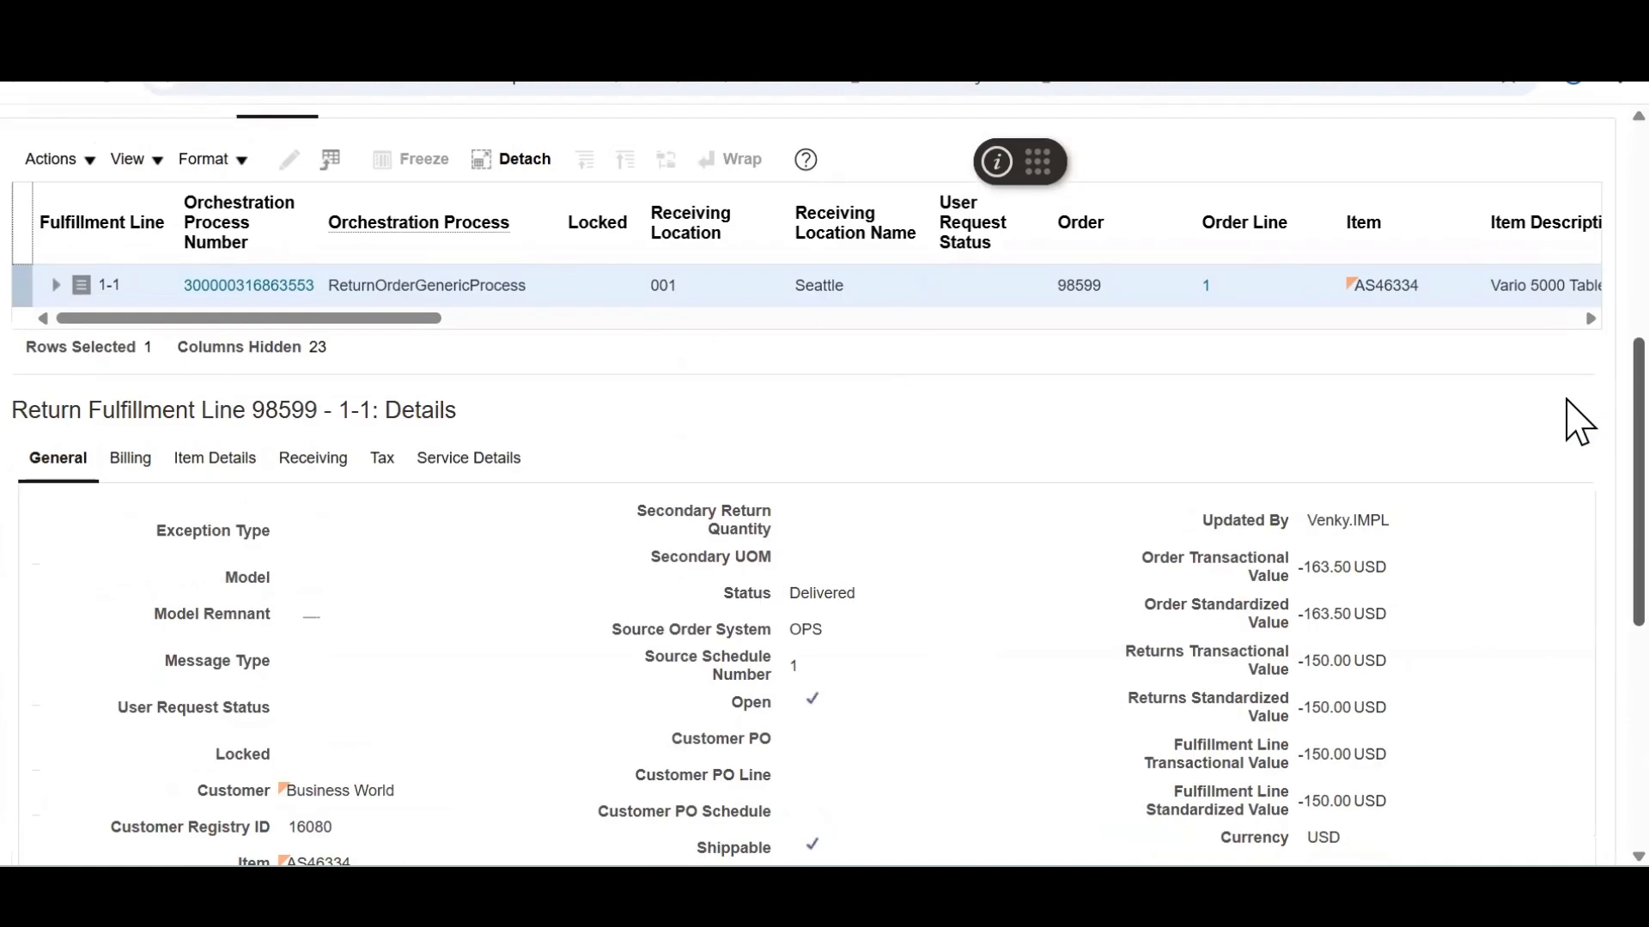
scroll(1578, 569, "down", 4)
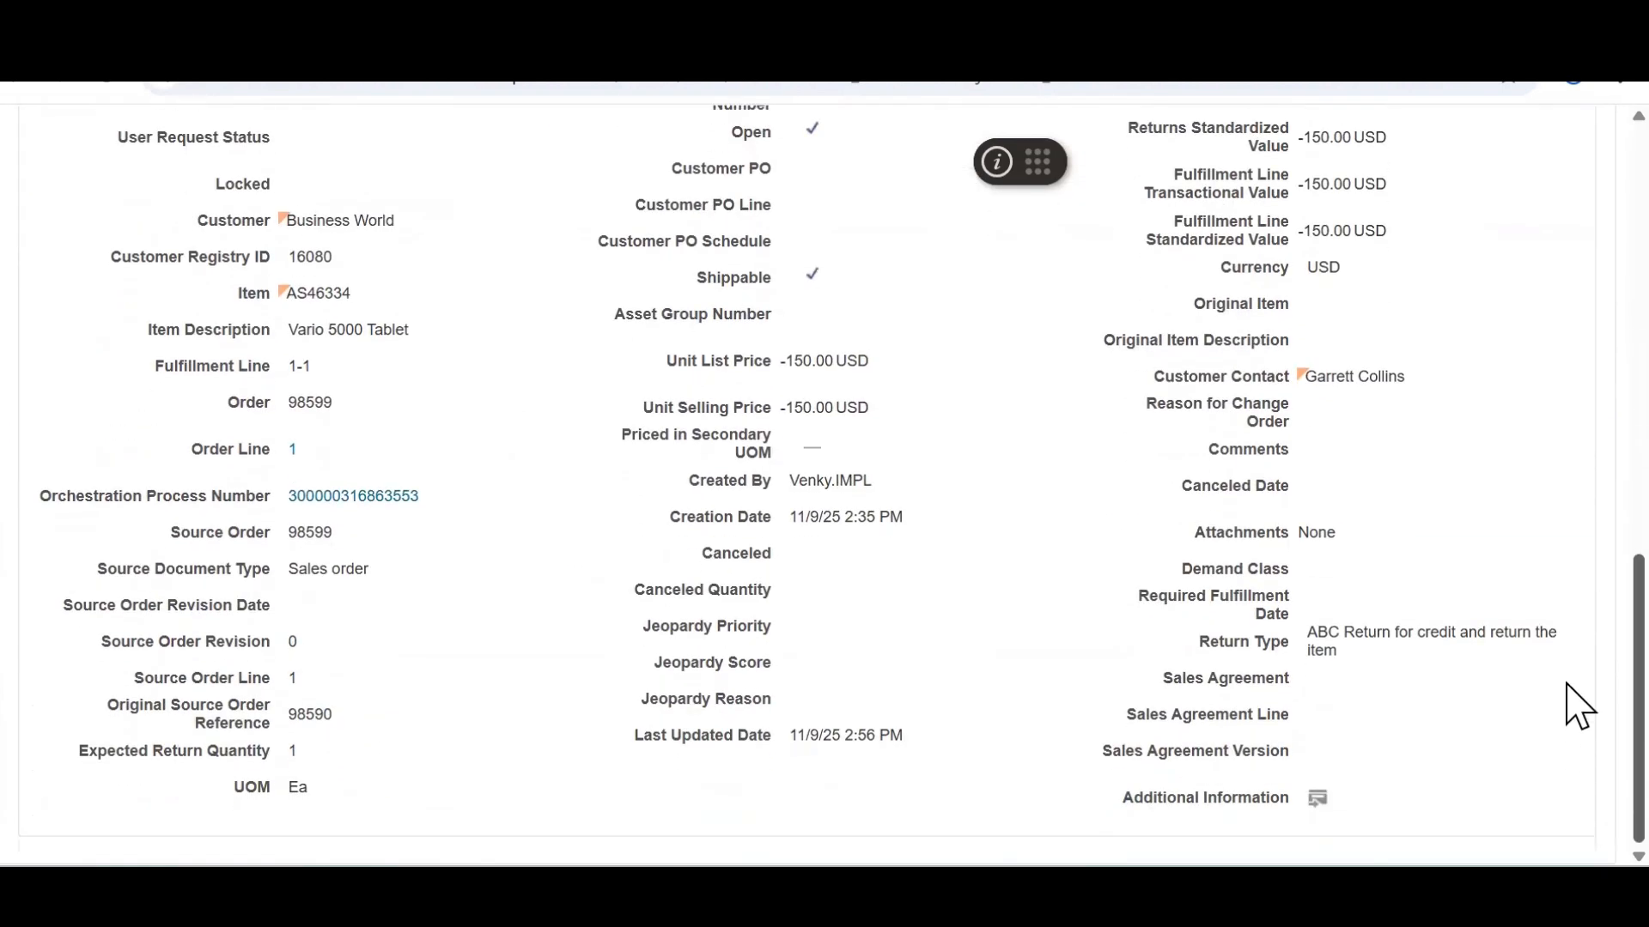
scroll(1578, 697, "up", 10)
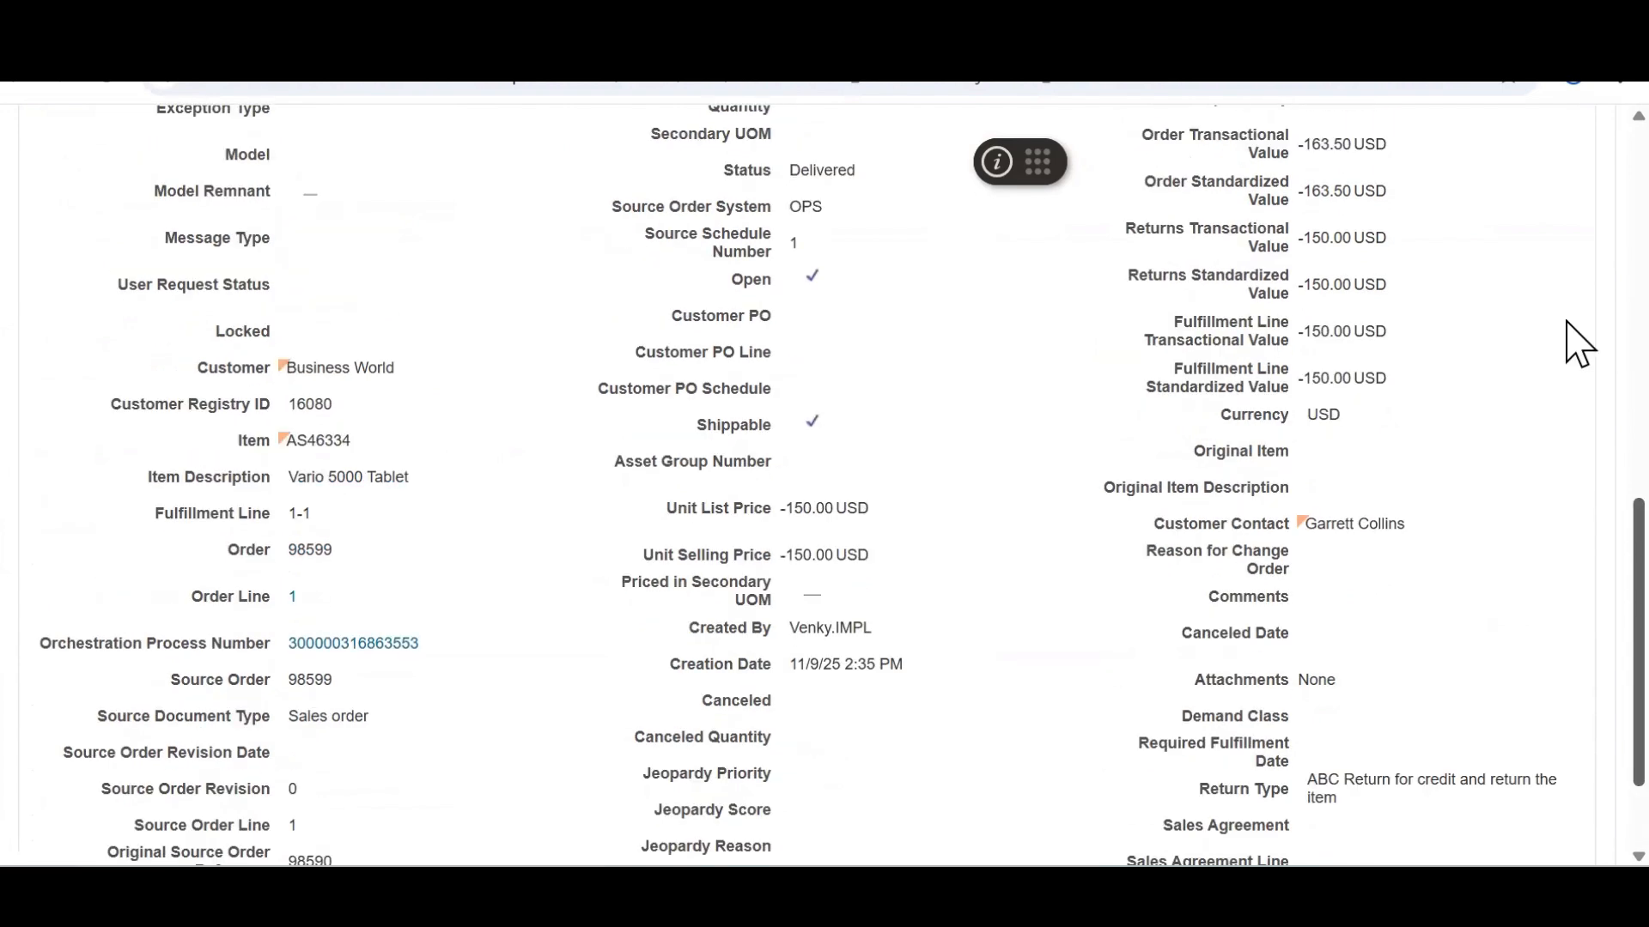
left_click(252, 537)
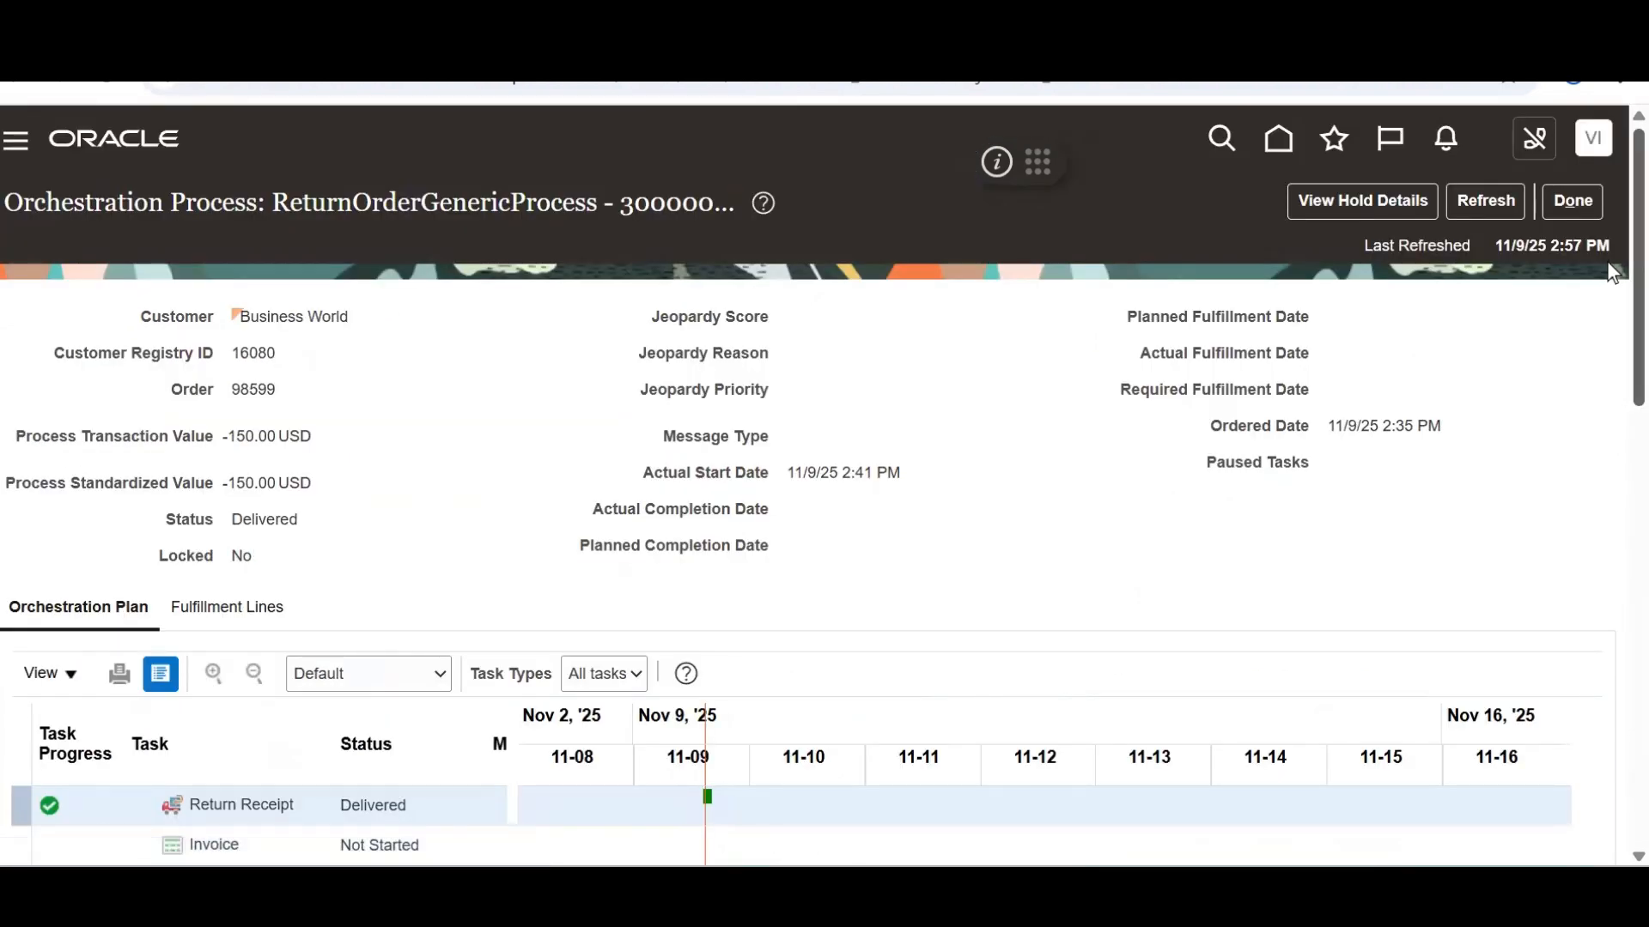
scroll(1607, 344, "down", 5)
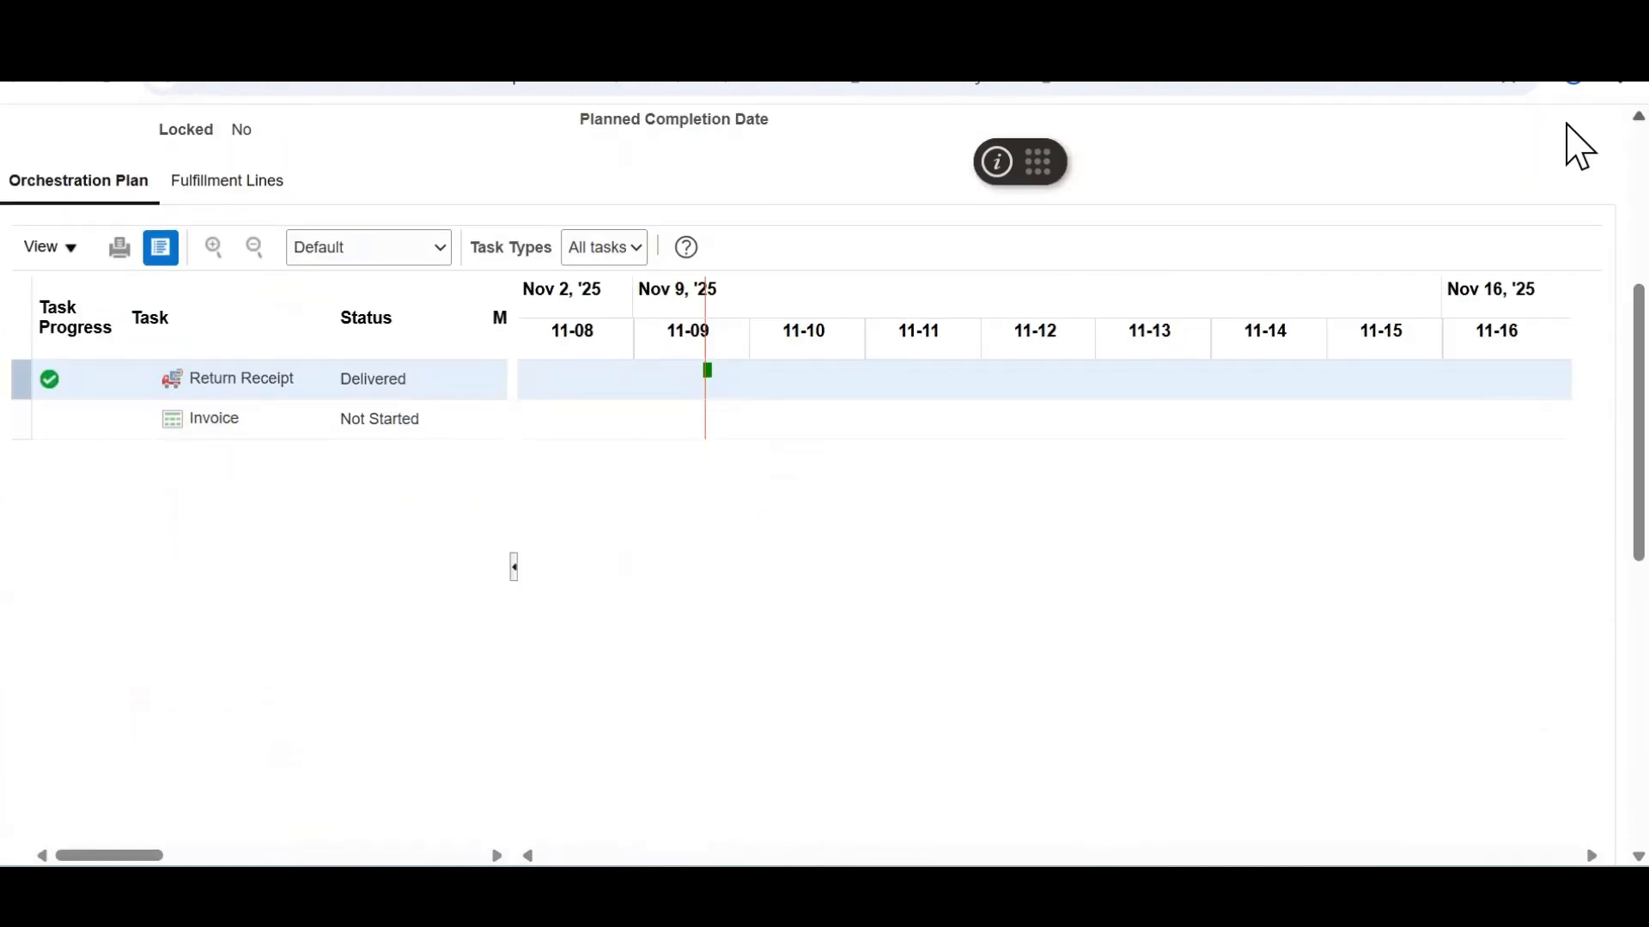
scroll(1567, 127, "up", 5)
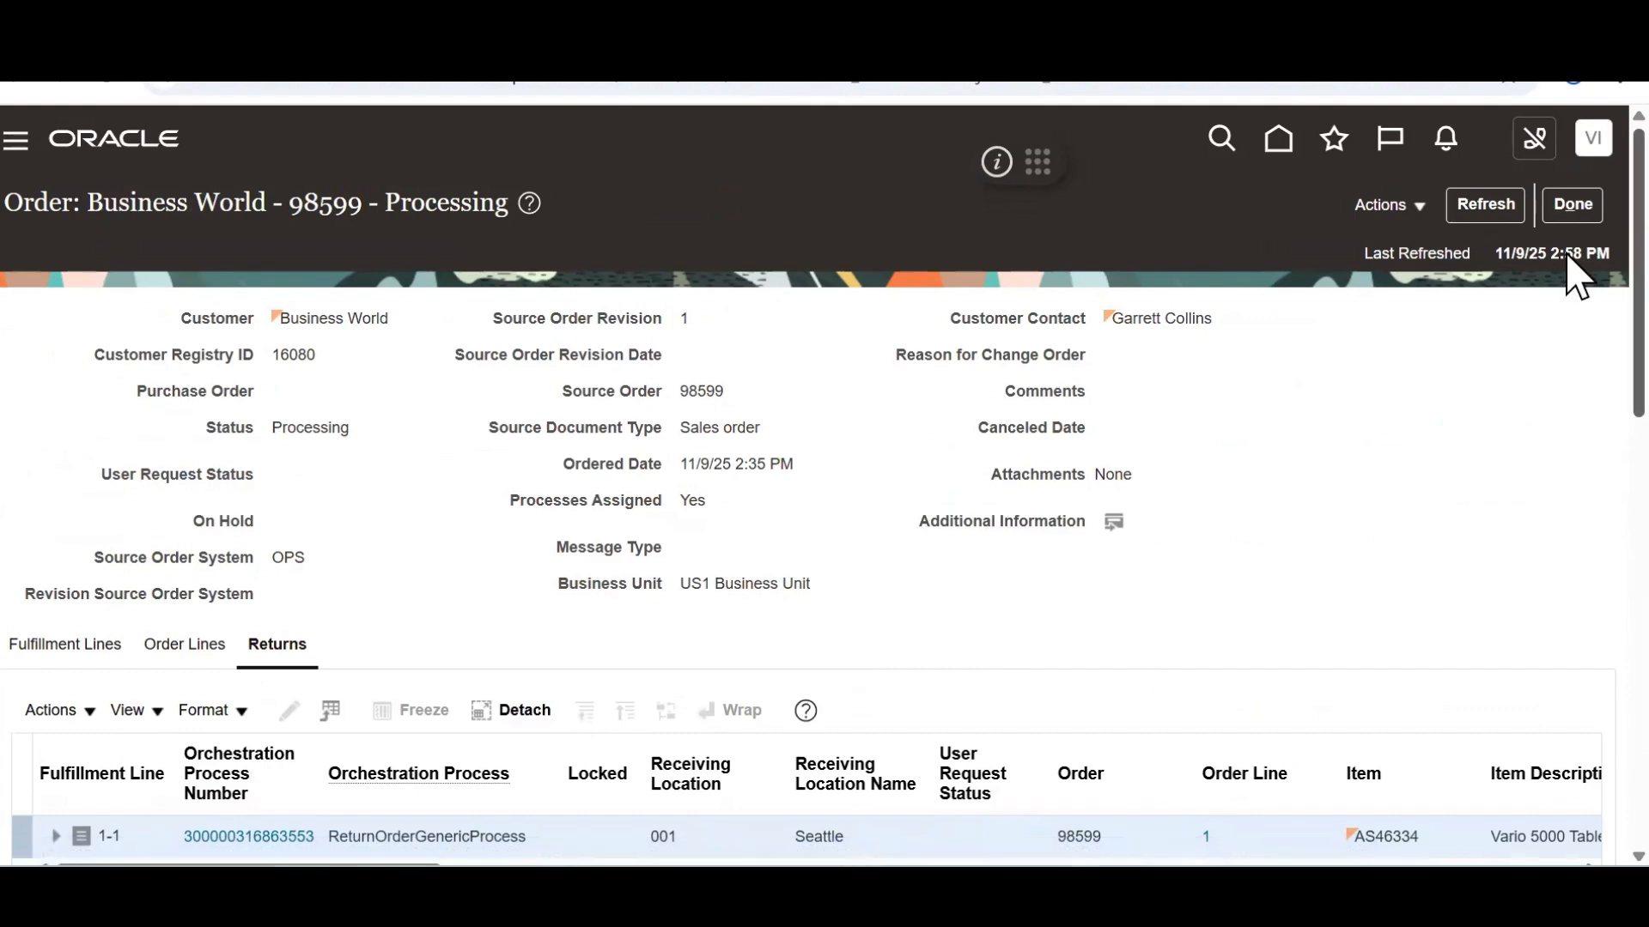
left_click(1569, 208)
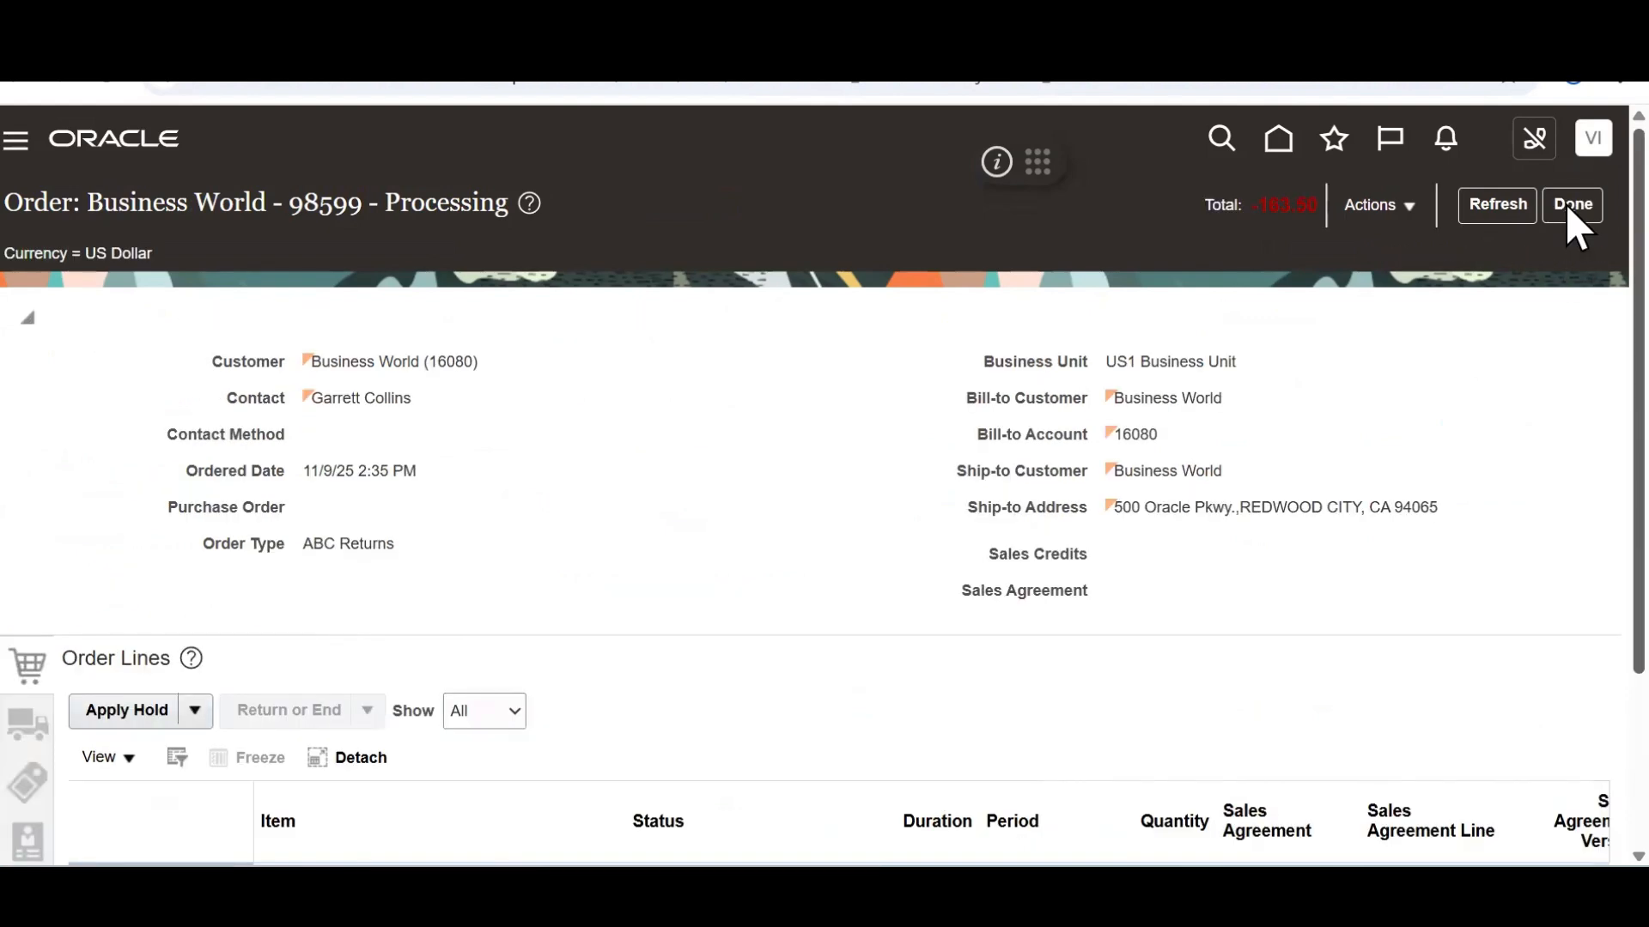
scroll(1565, 505, "down", 3)
scroll(1565, 505, "up", 2)
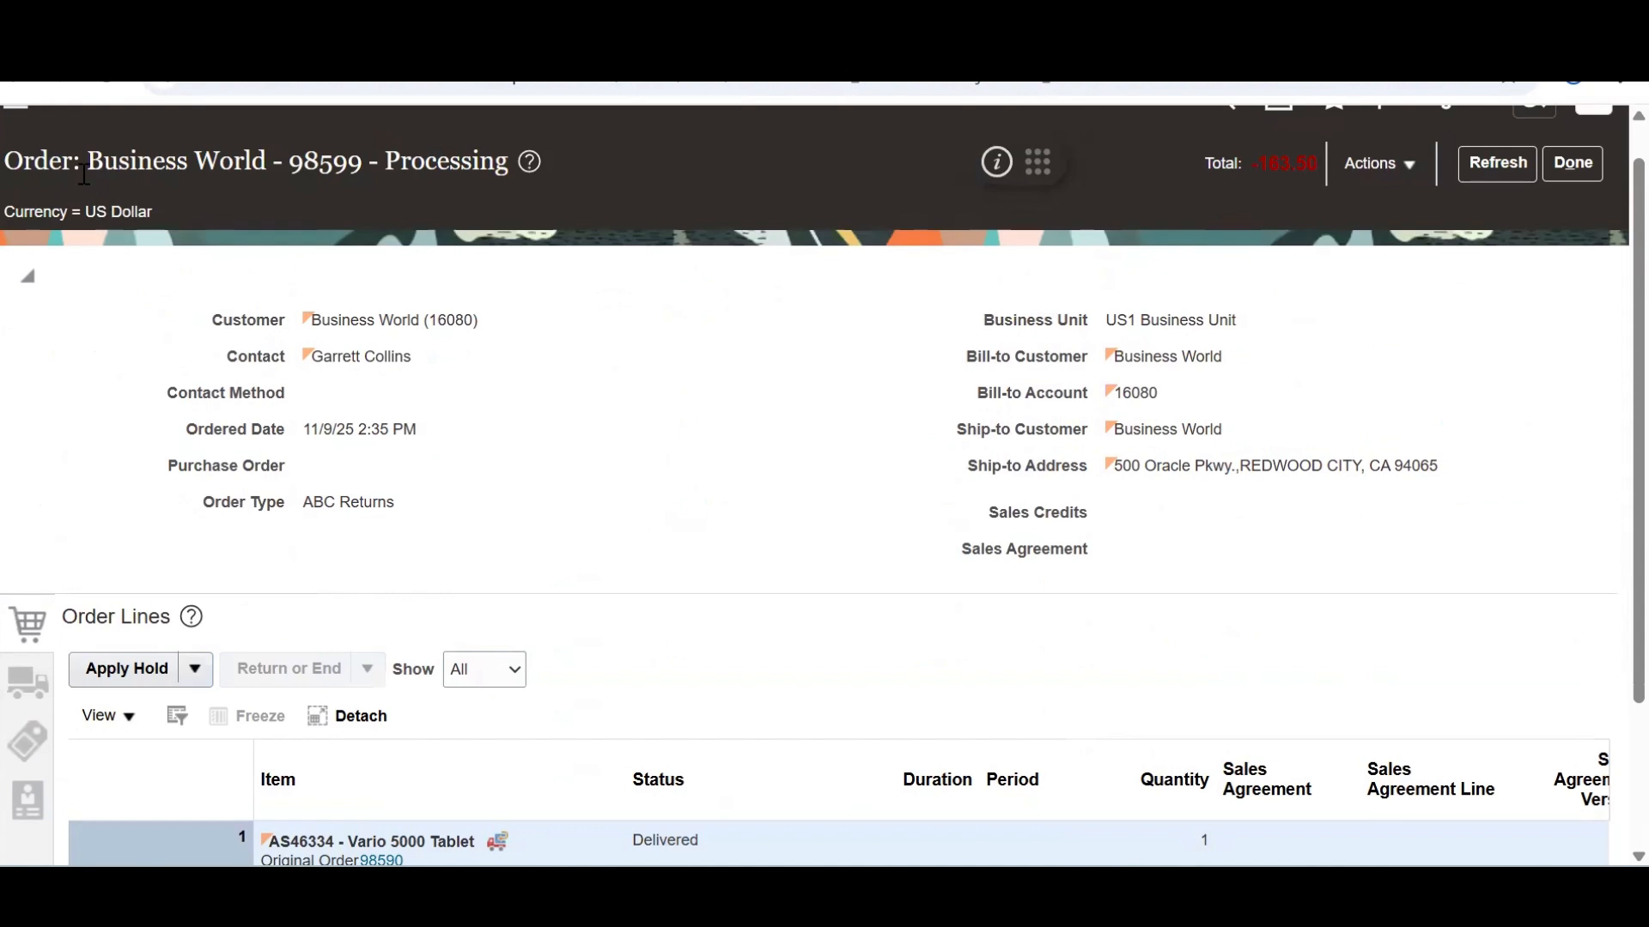
scroll(83, 175, "up", 1)
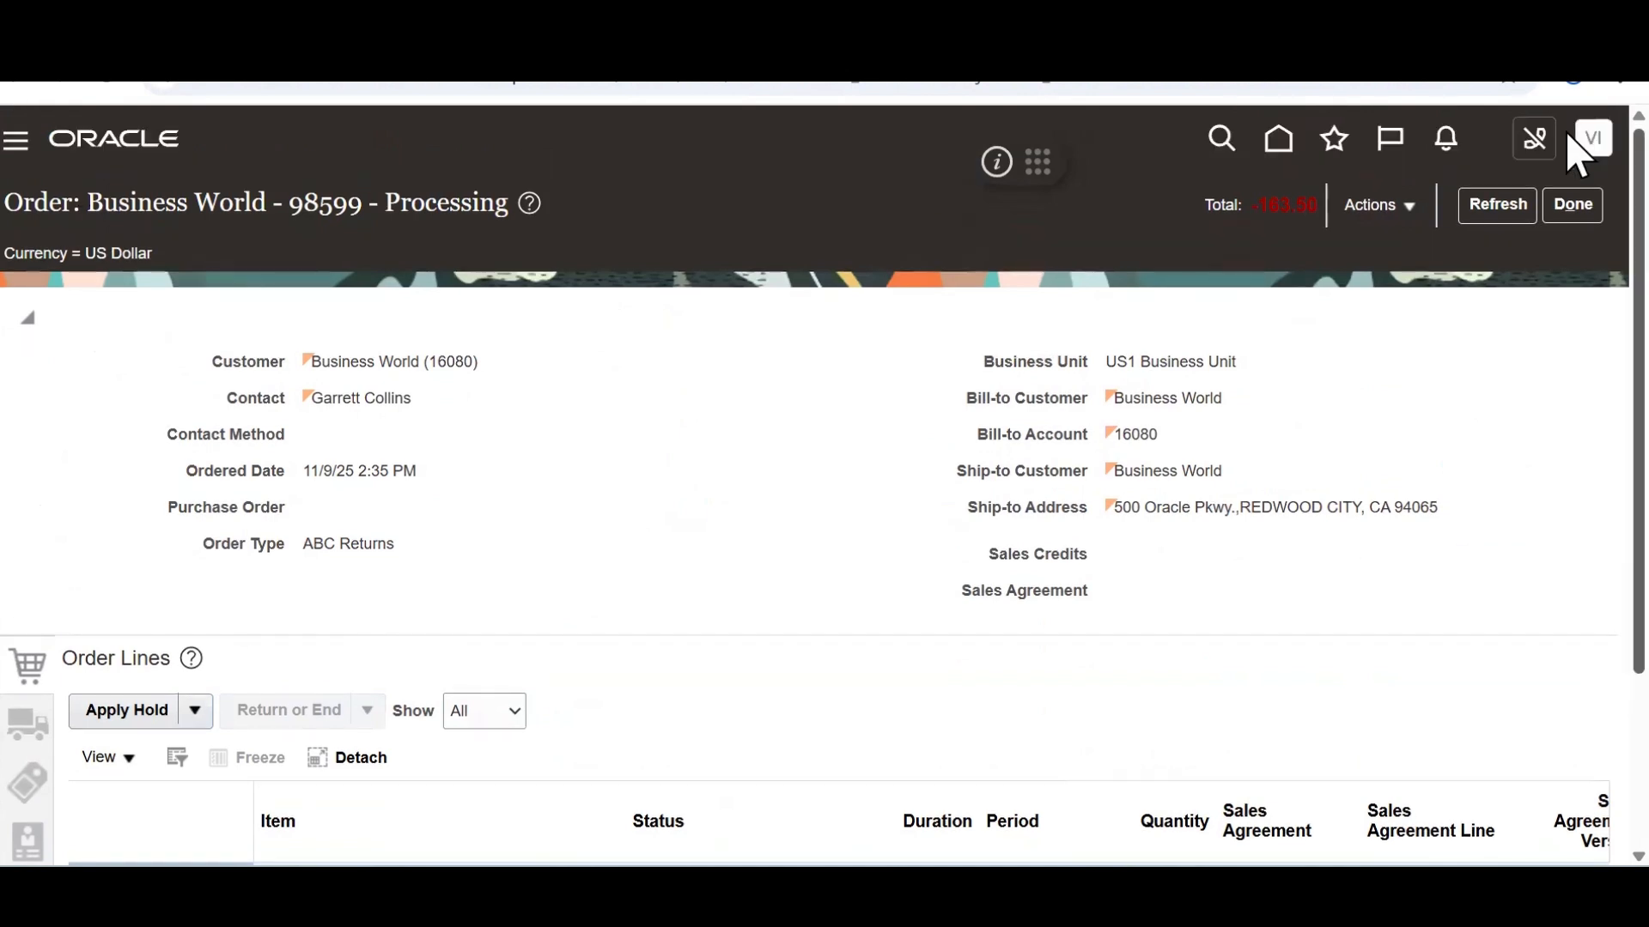
Open Scheduled Processes and refresh to confirm Send Receipt Confirmation run 8688036 succeeded
left_click(14, 154)
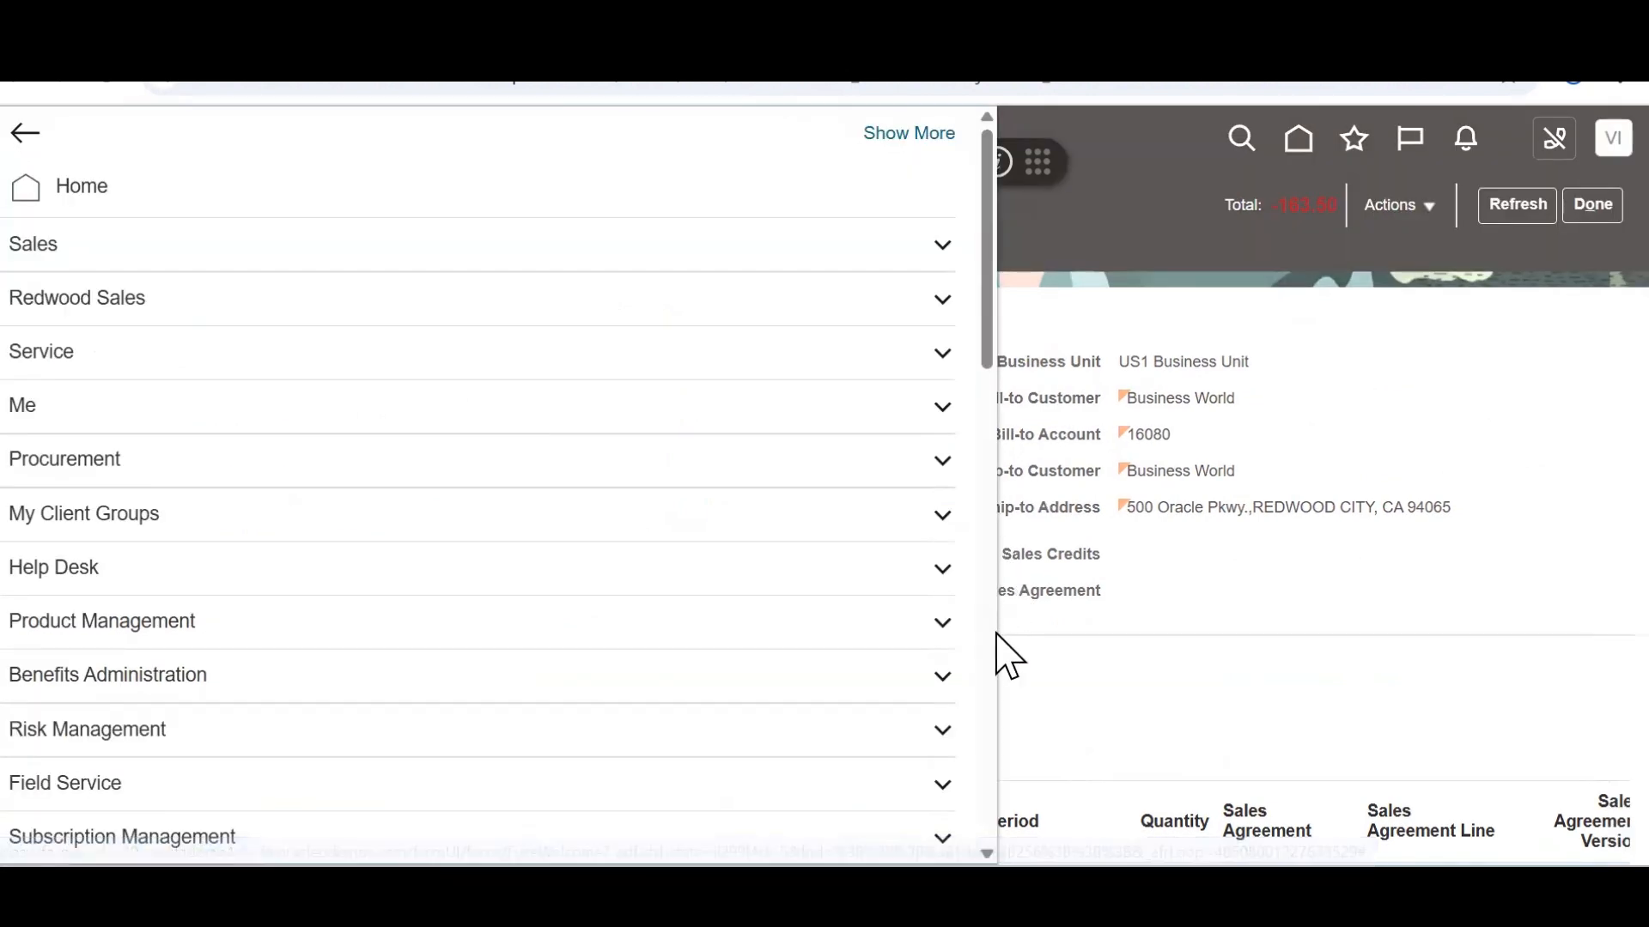
scroll(993, 684, "down", 10)
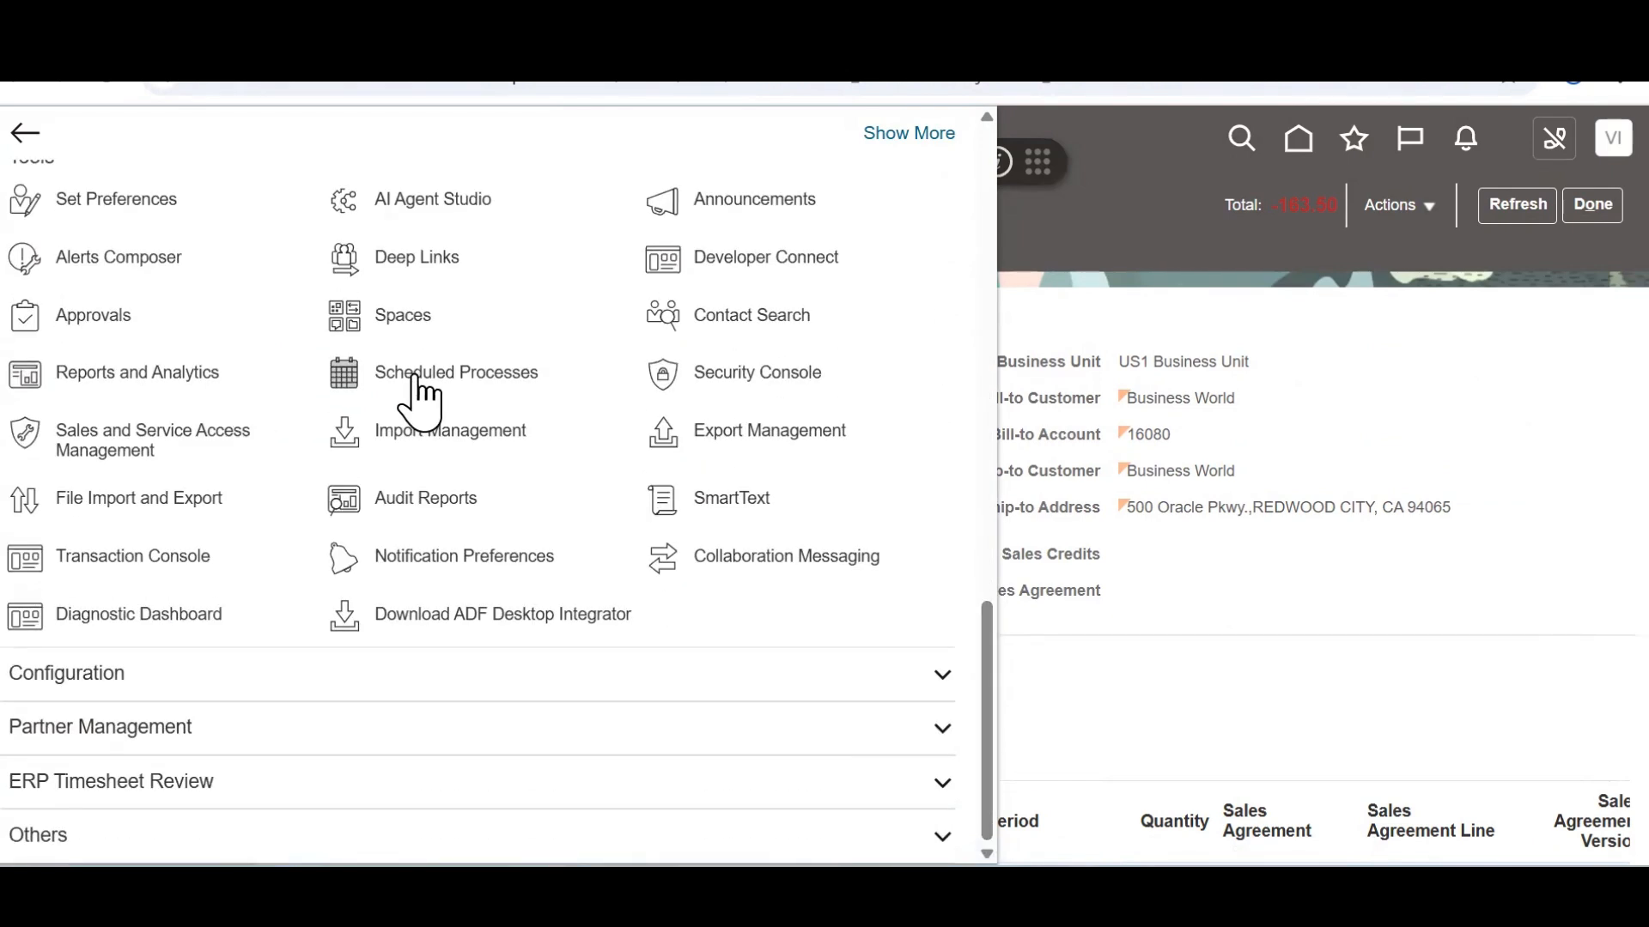
left_click(416, 382)
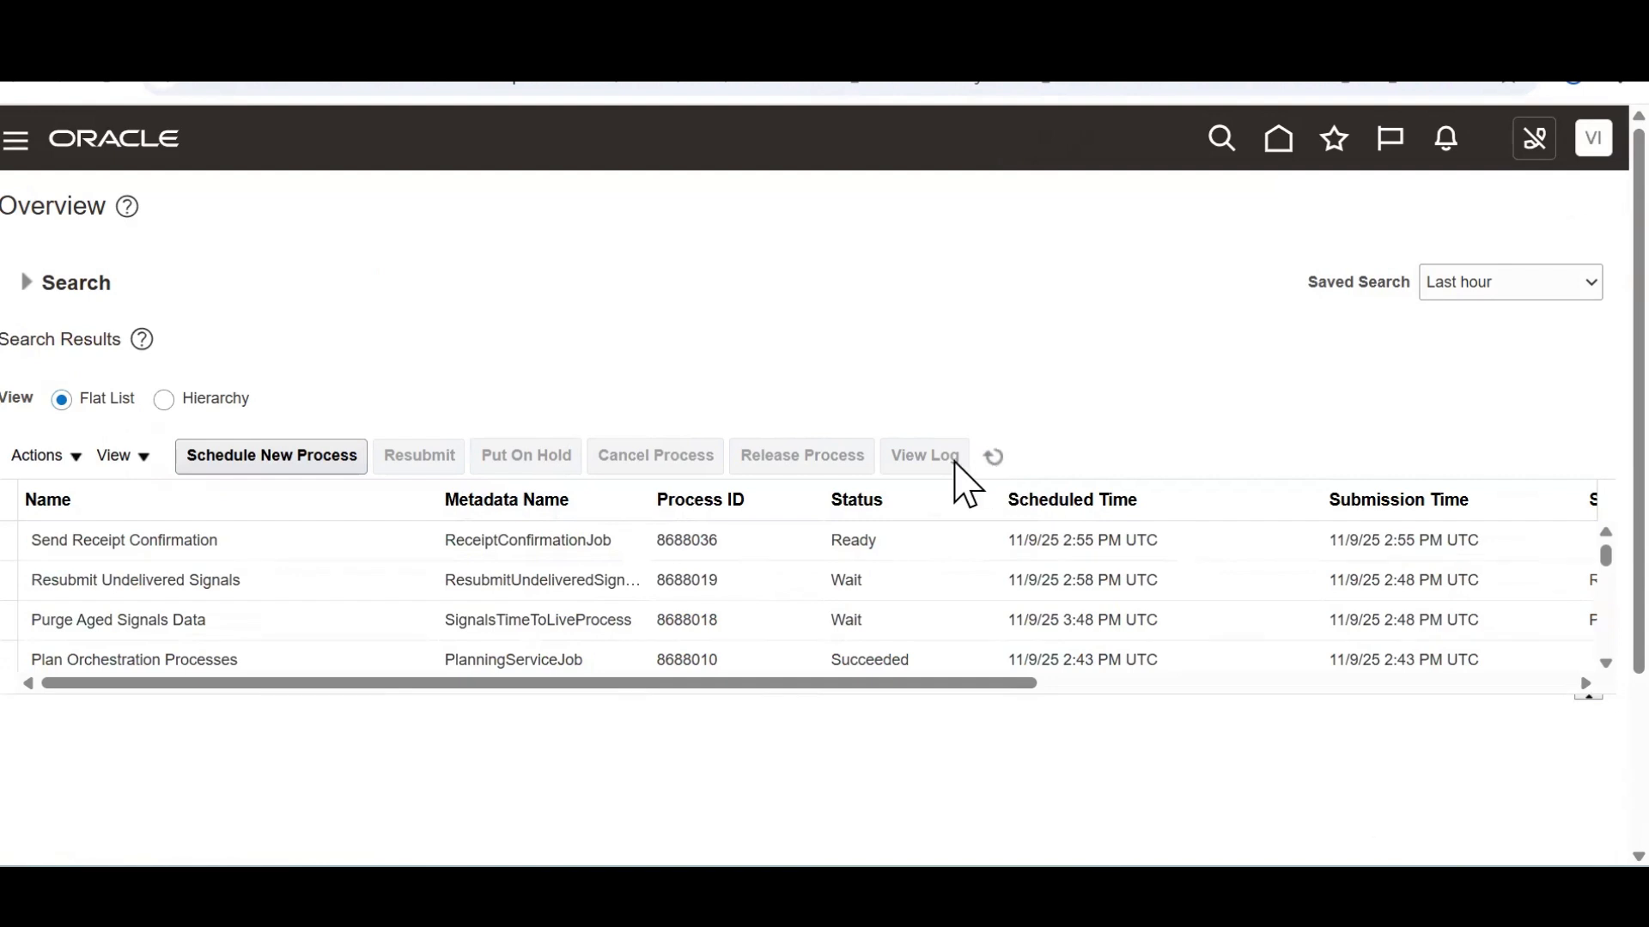
left_click(993, 457)
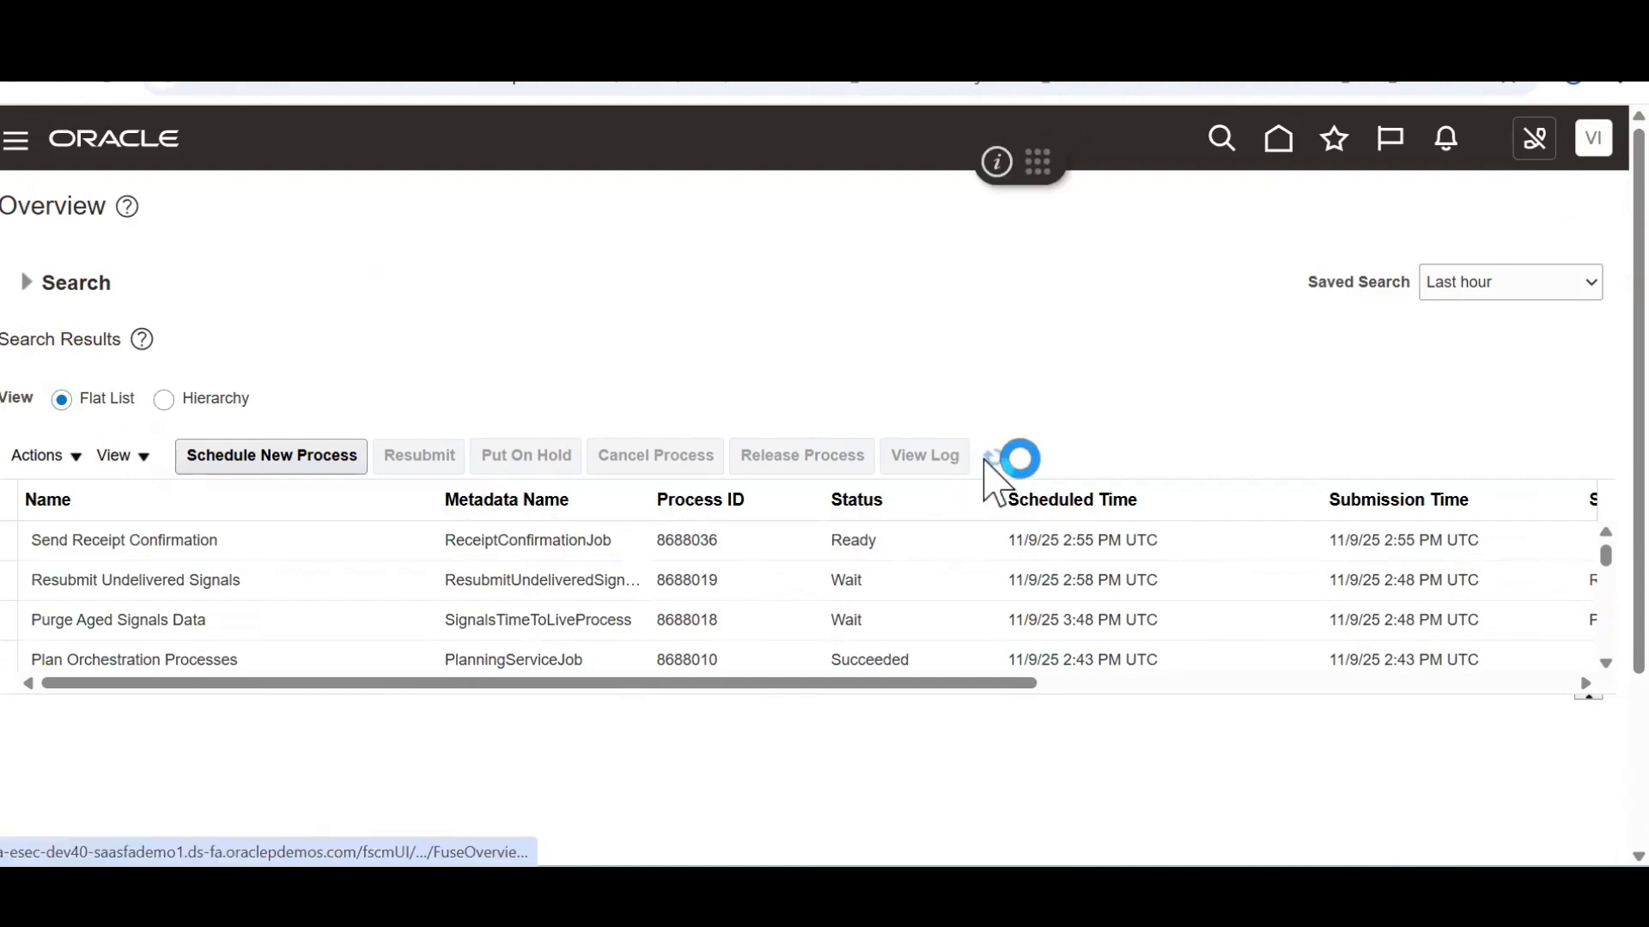
left_click(990, 464)
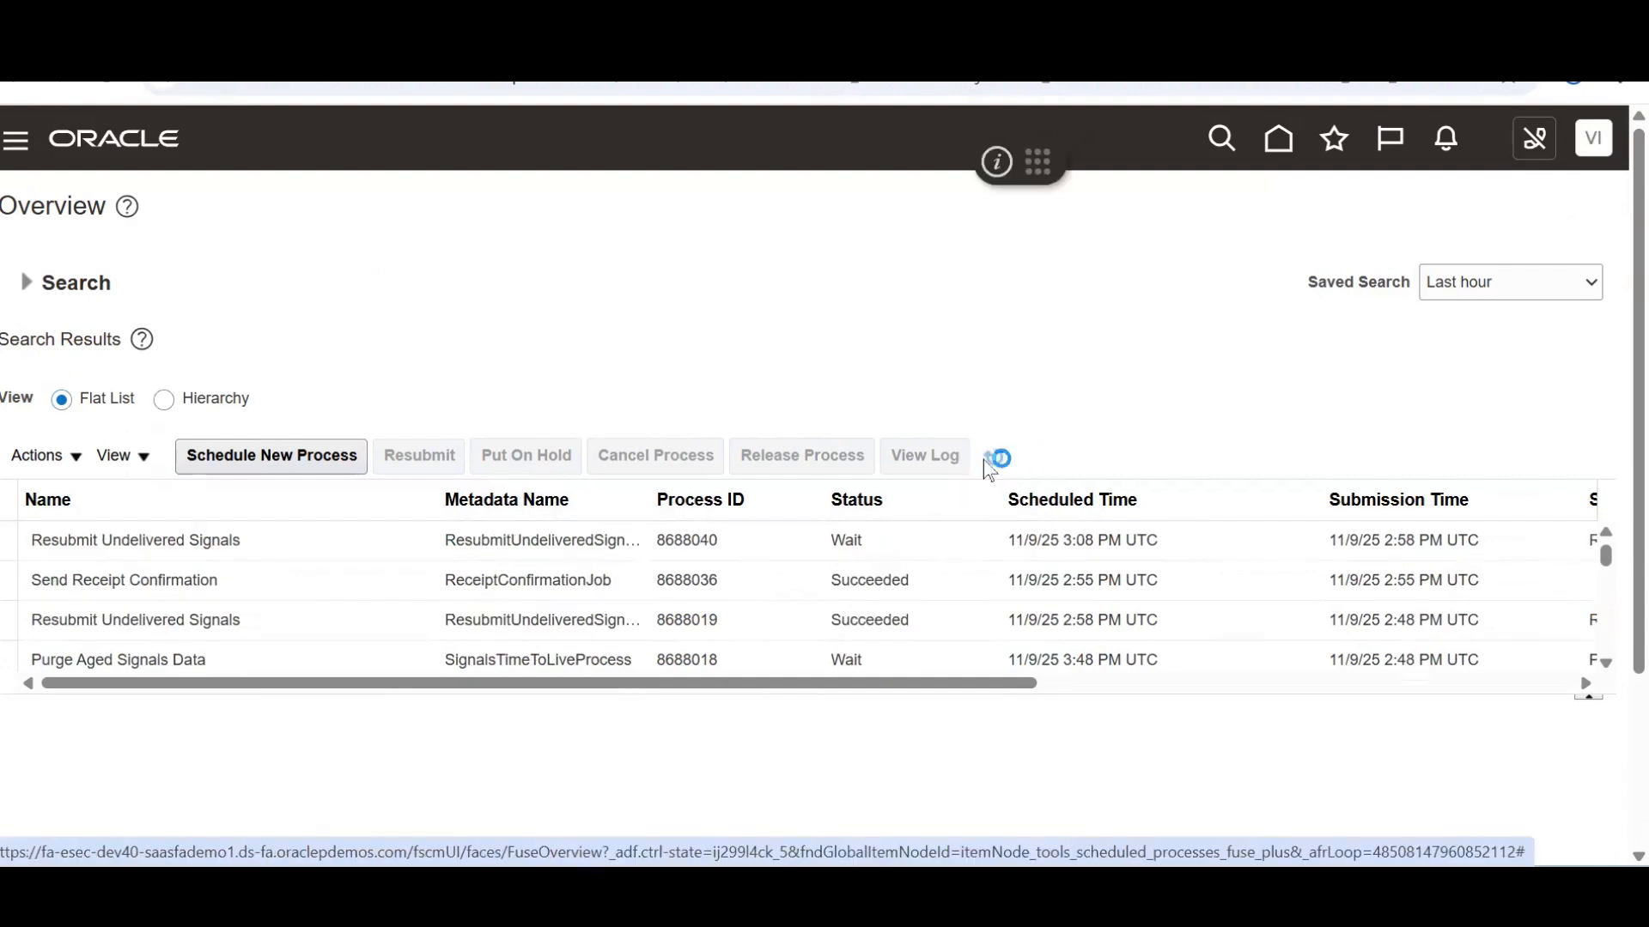
left_click(859, 576)
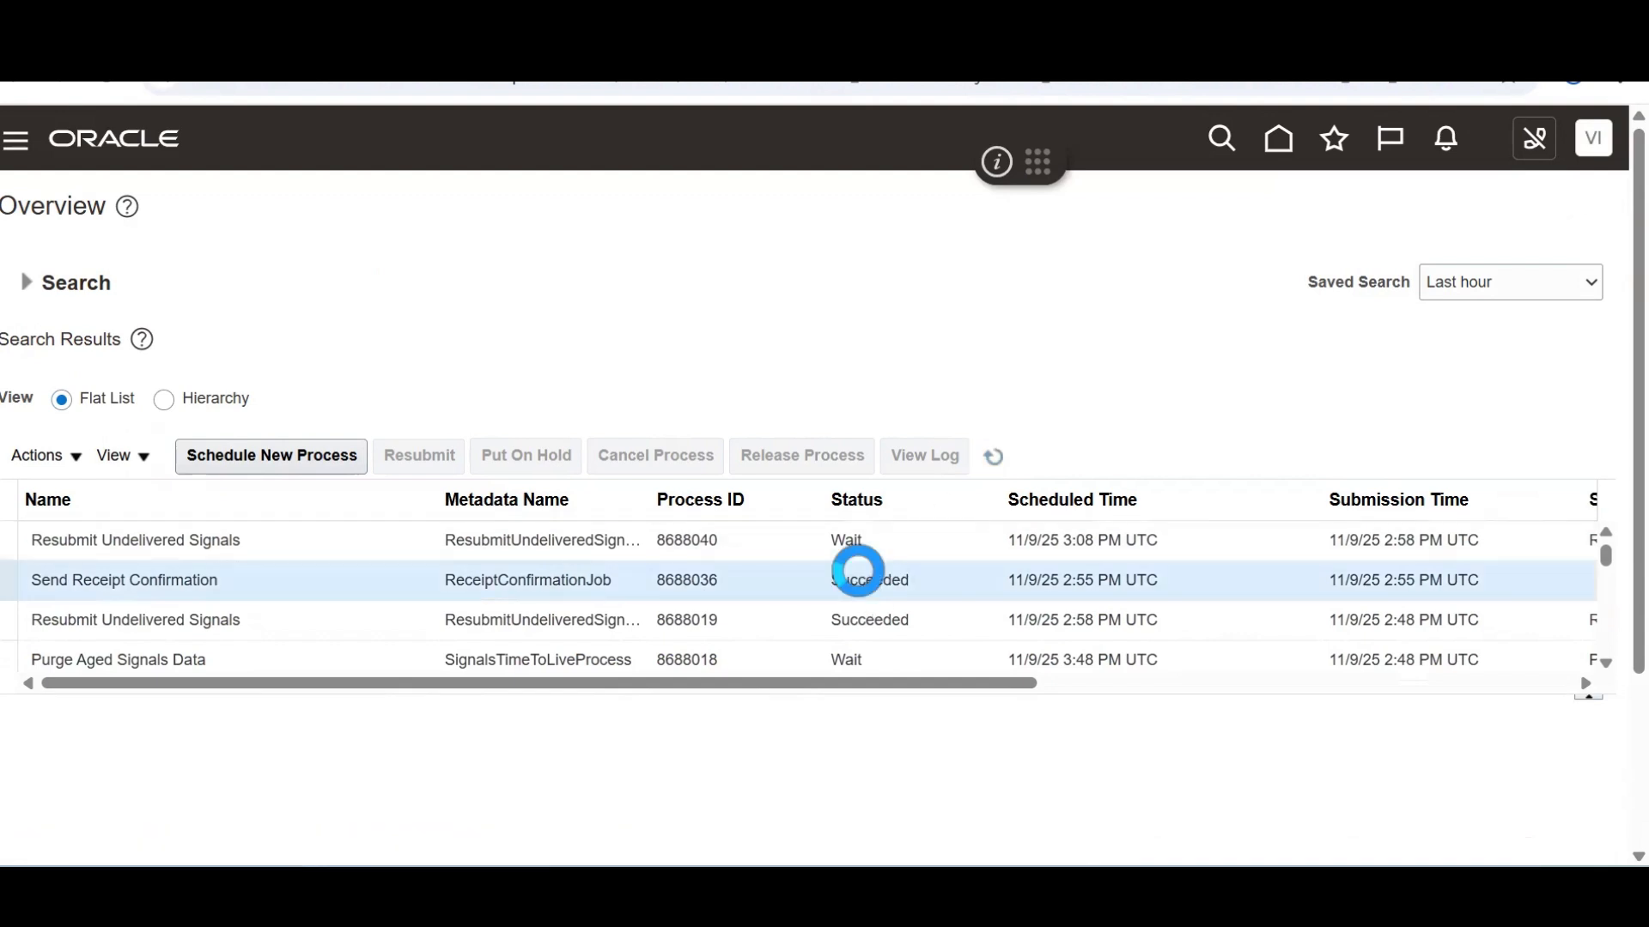
left_click(996, 455)
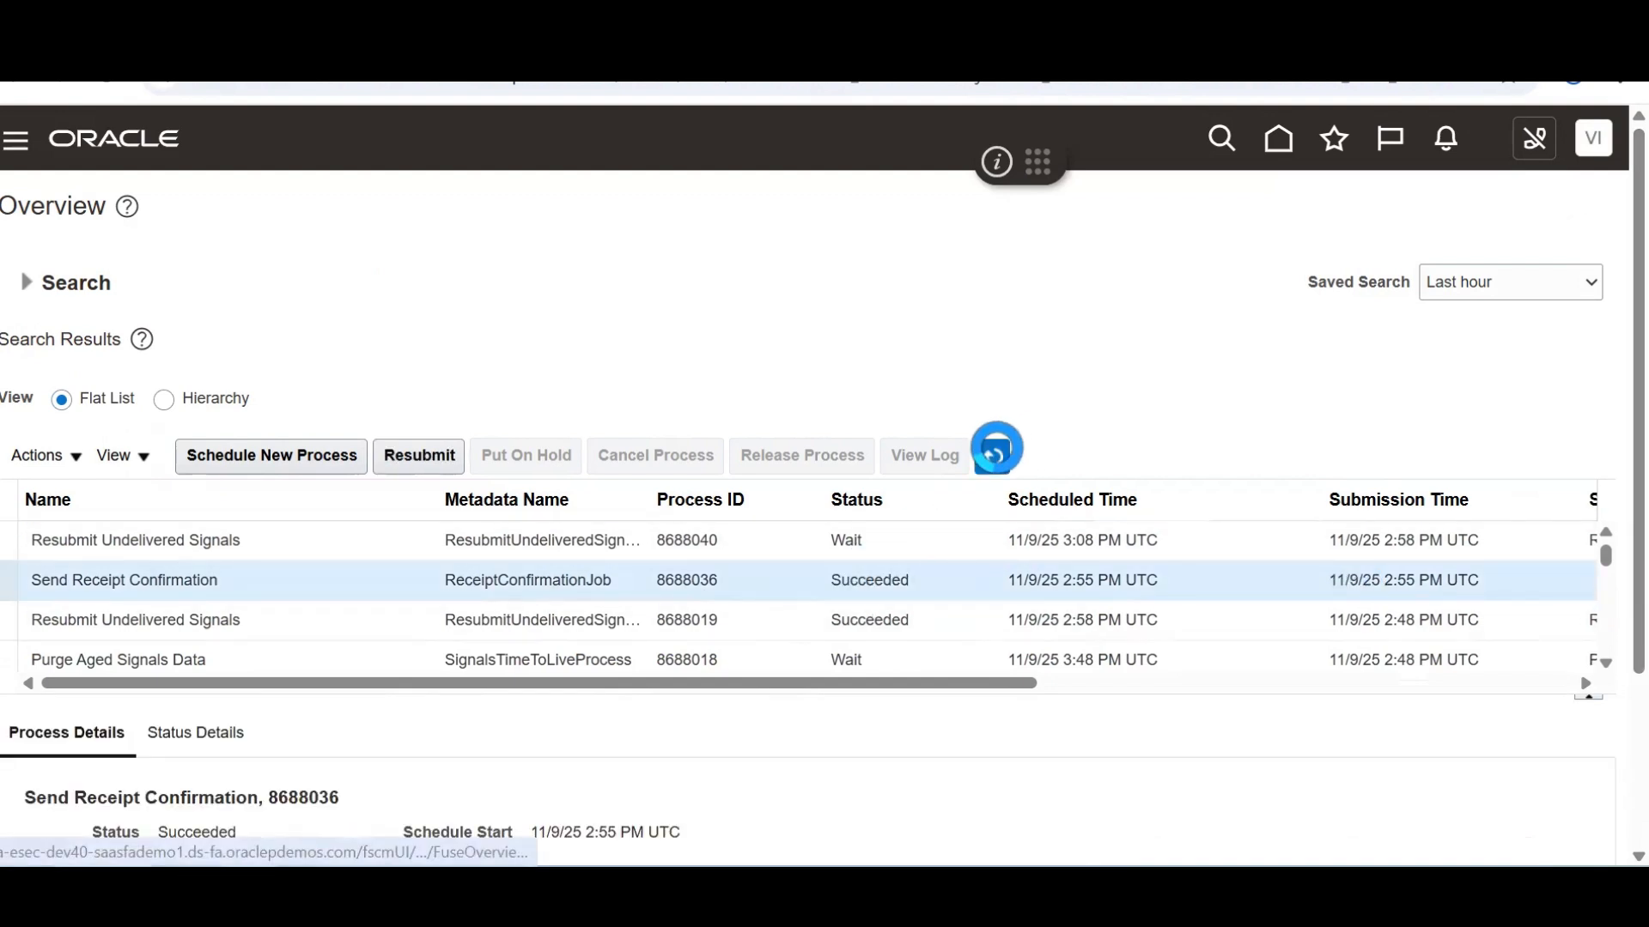
left_click(238, 456)
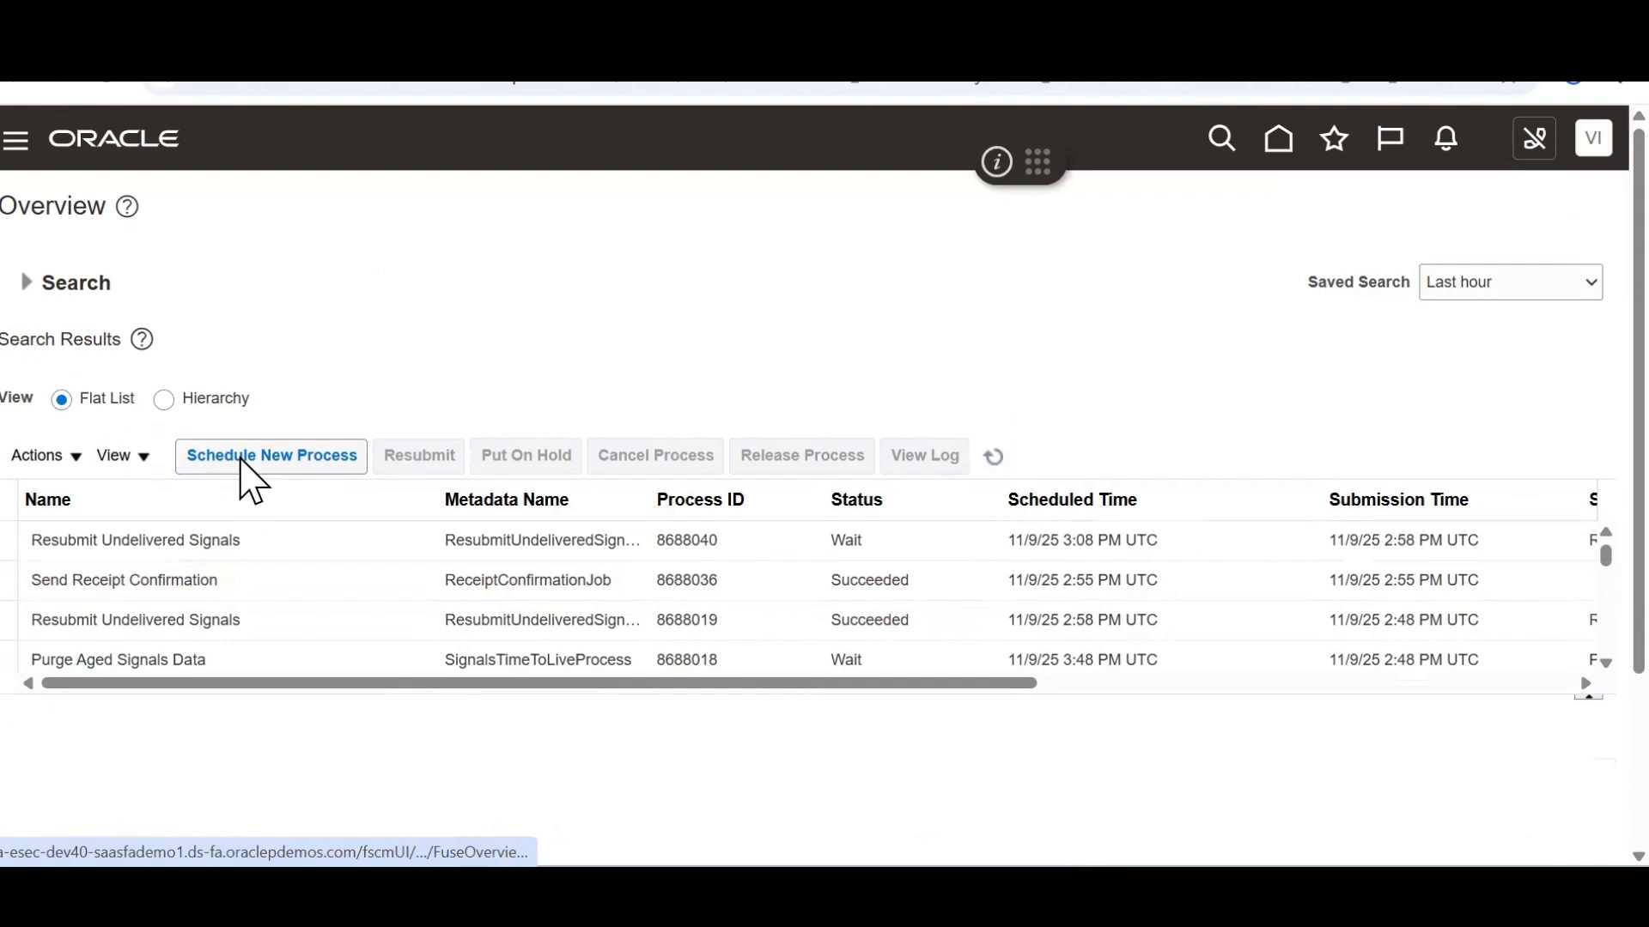
Choose Send Receipt Confirmation as the new process to schedule
left_click(501, 551)
left_click(545, 447)
type("s")
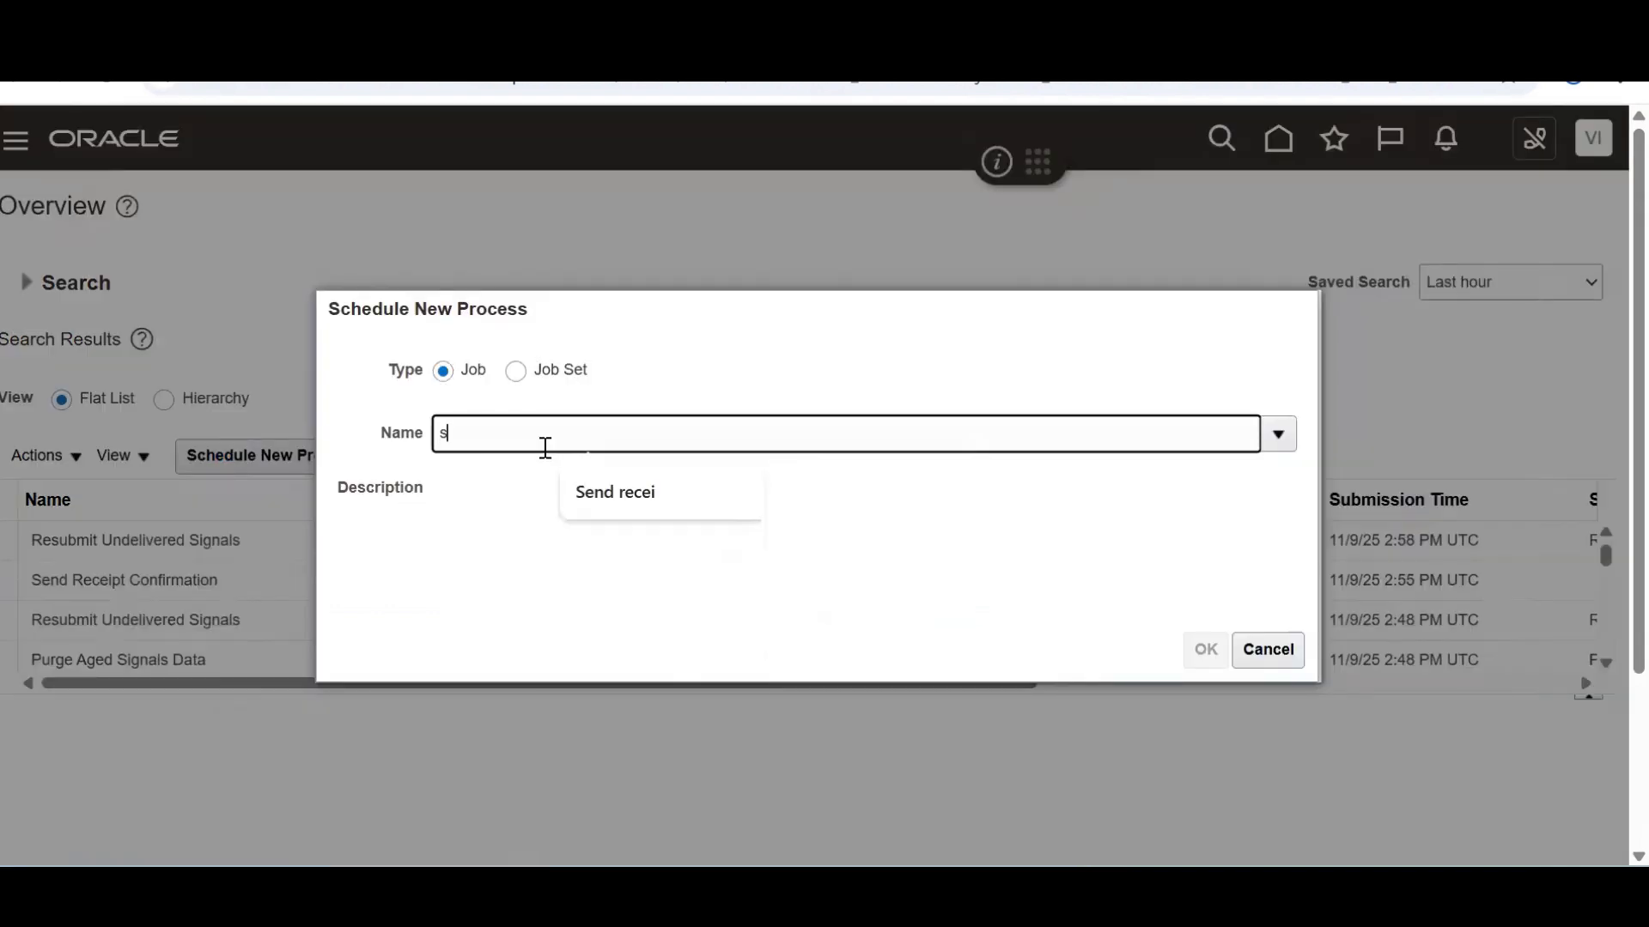
type("end rece")
left_click(812, 491)
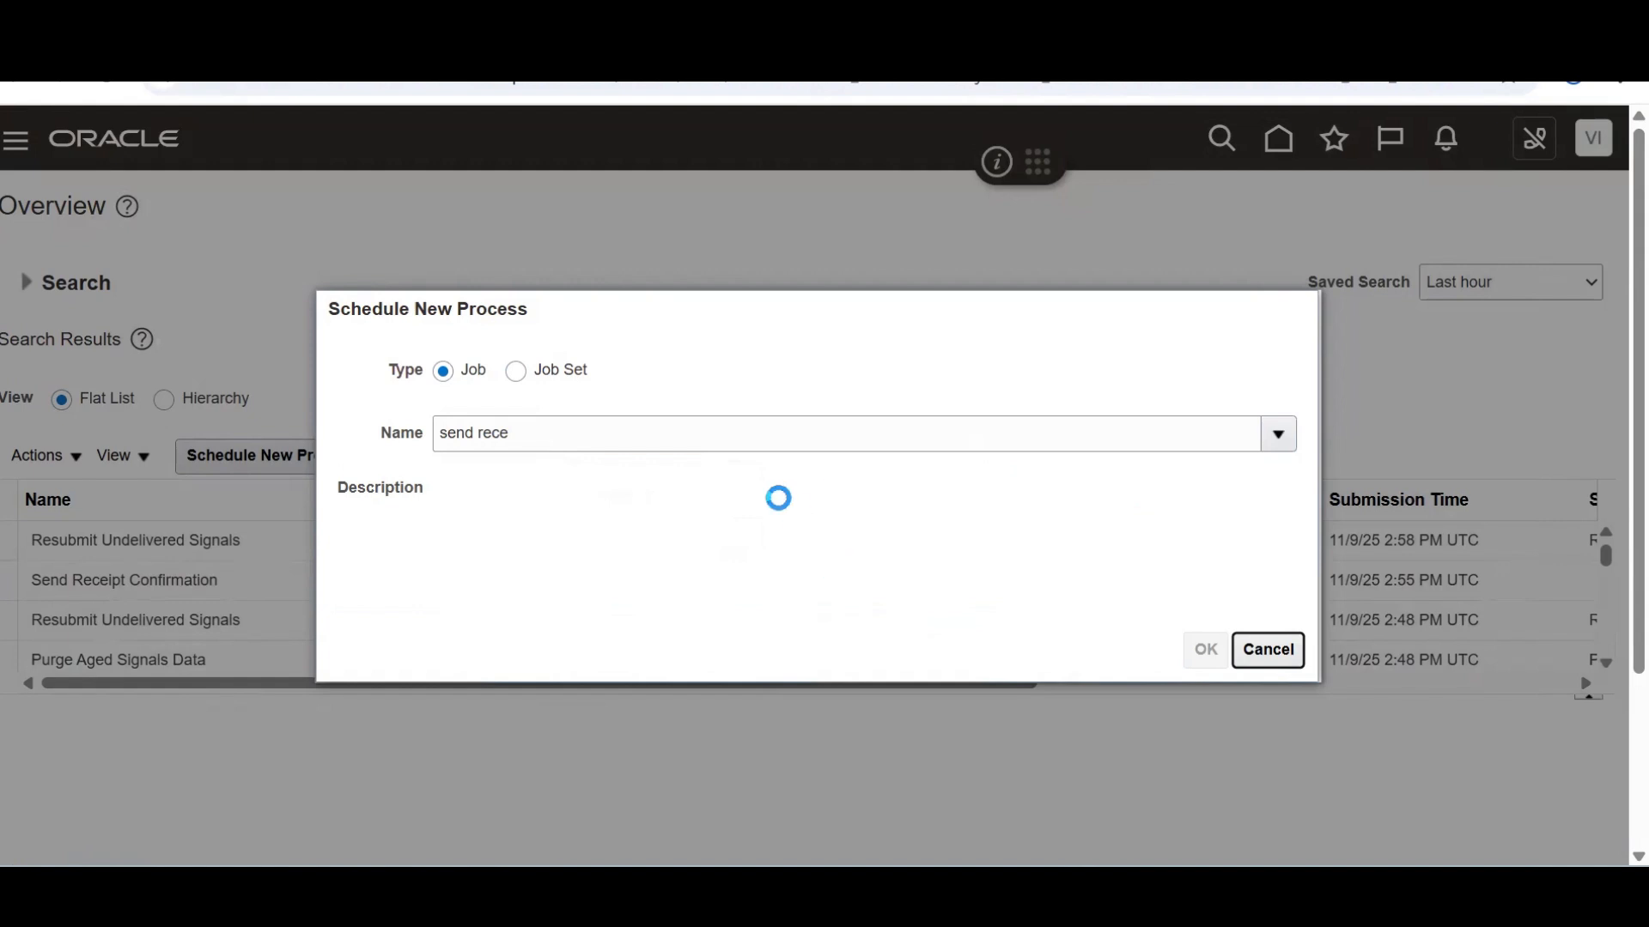
left_click(1204, 656)
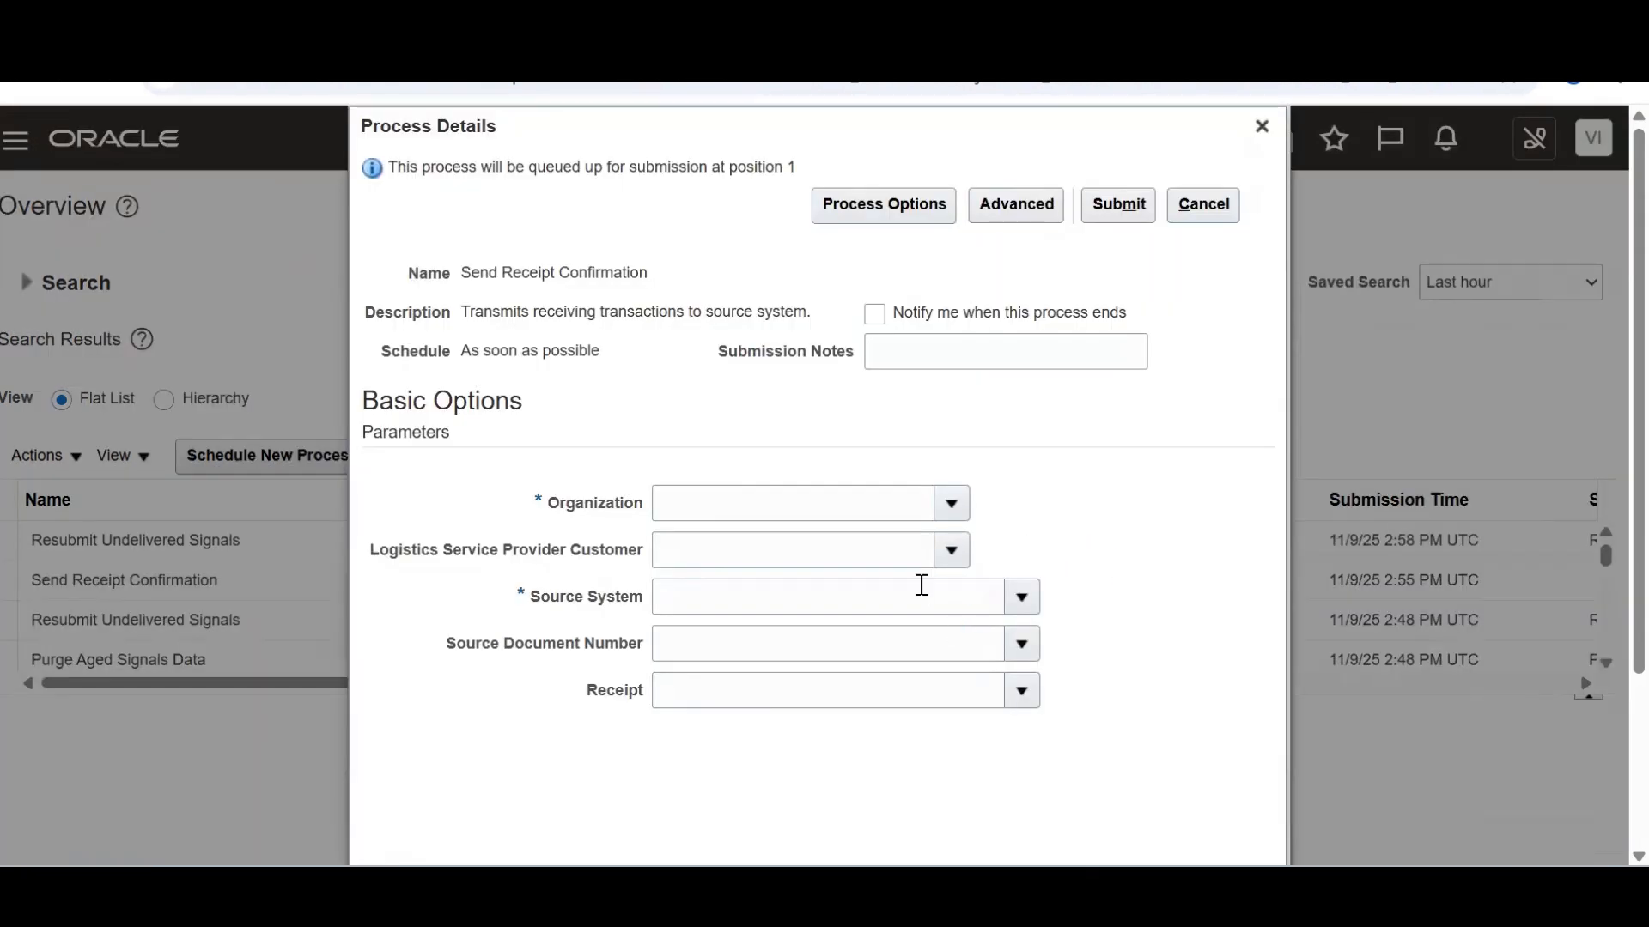
Set Organization 001 and Source System Oracle Fusion Order Orchestration And Planning, then submit
left_click(953, 509)
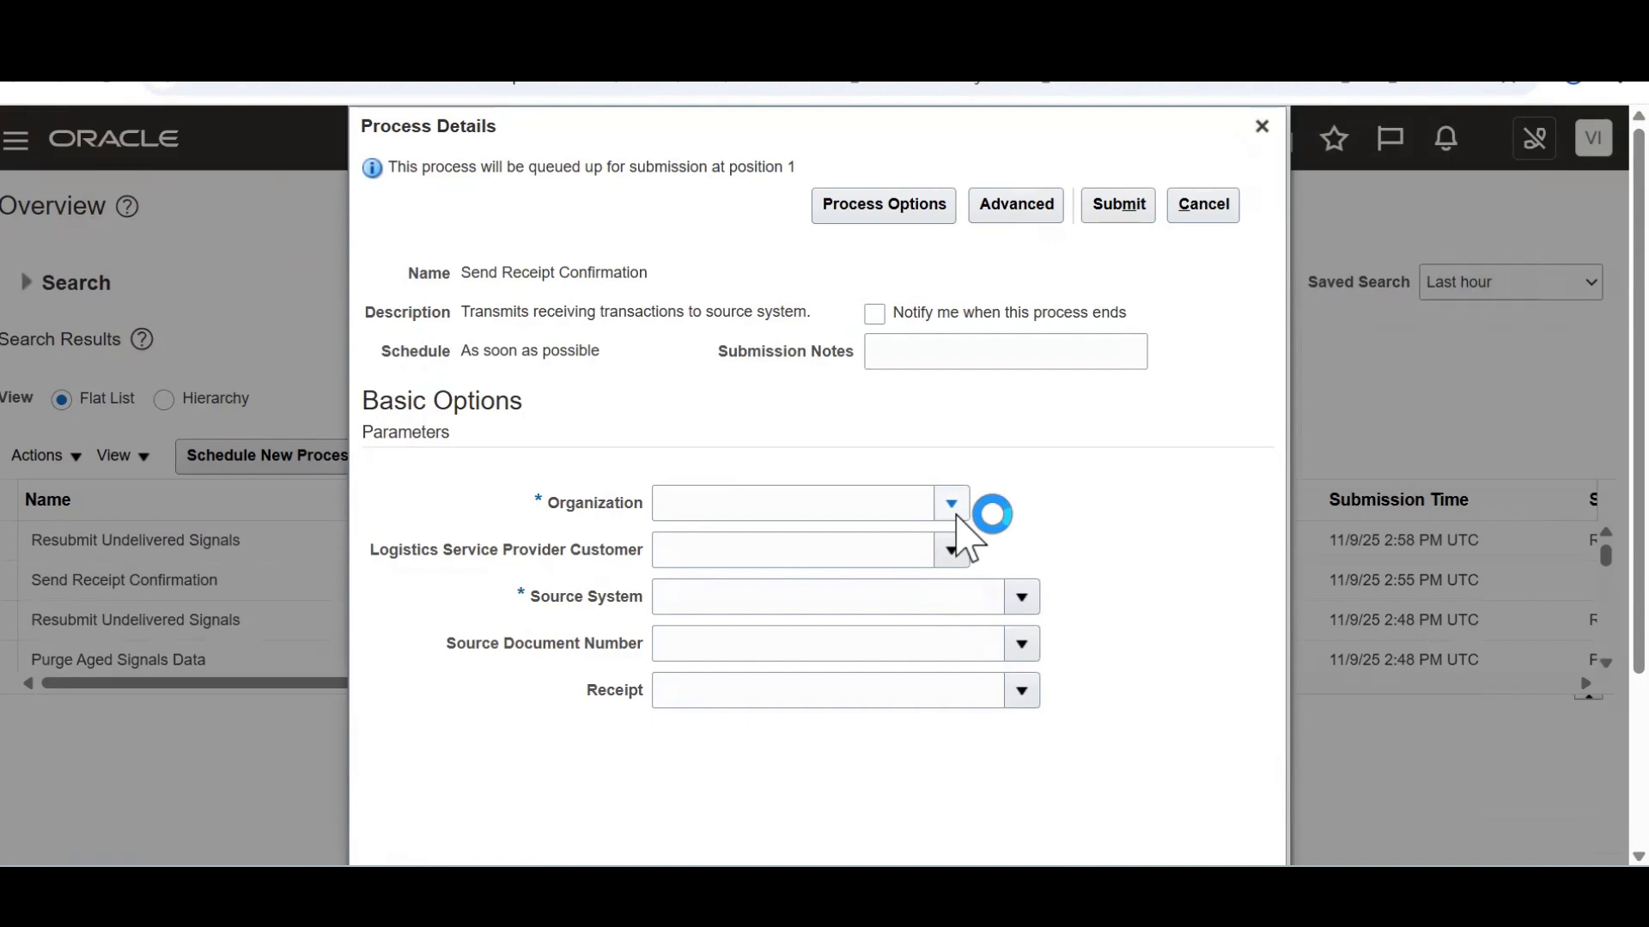
type("001")
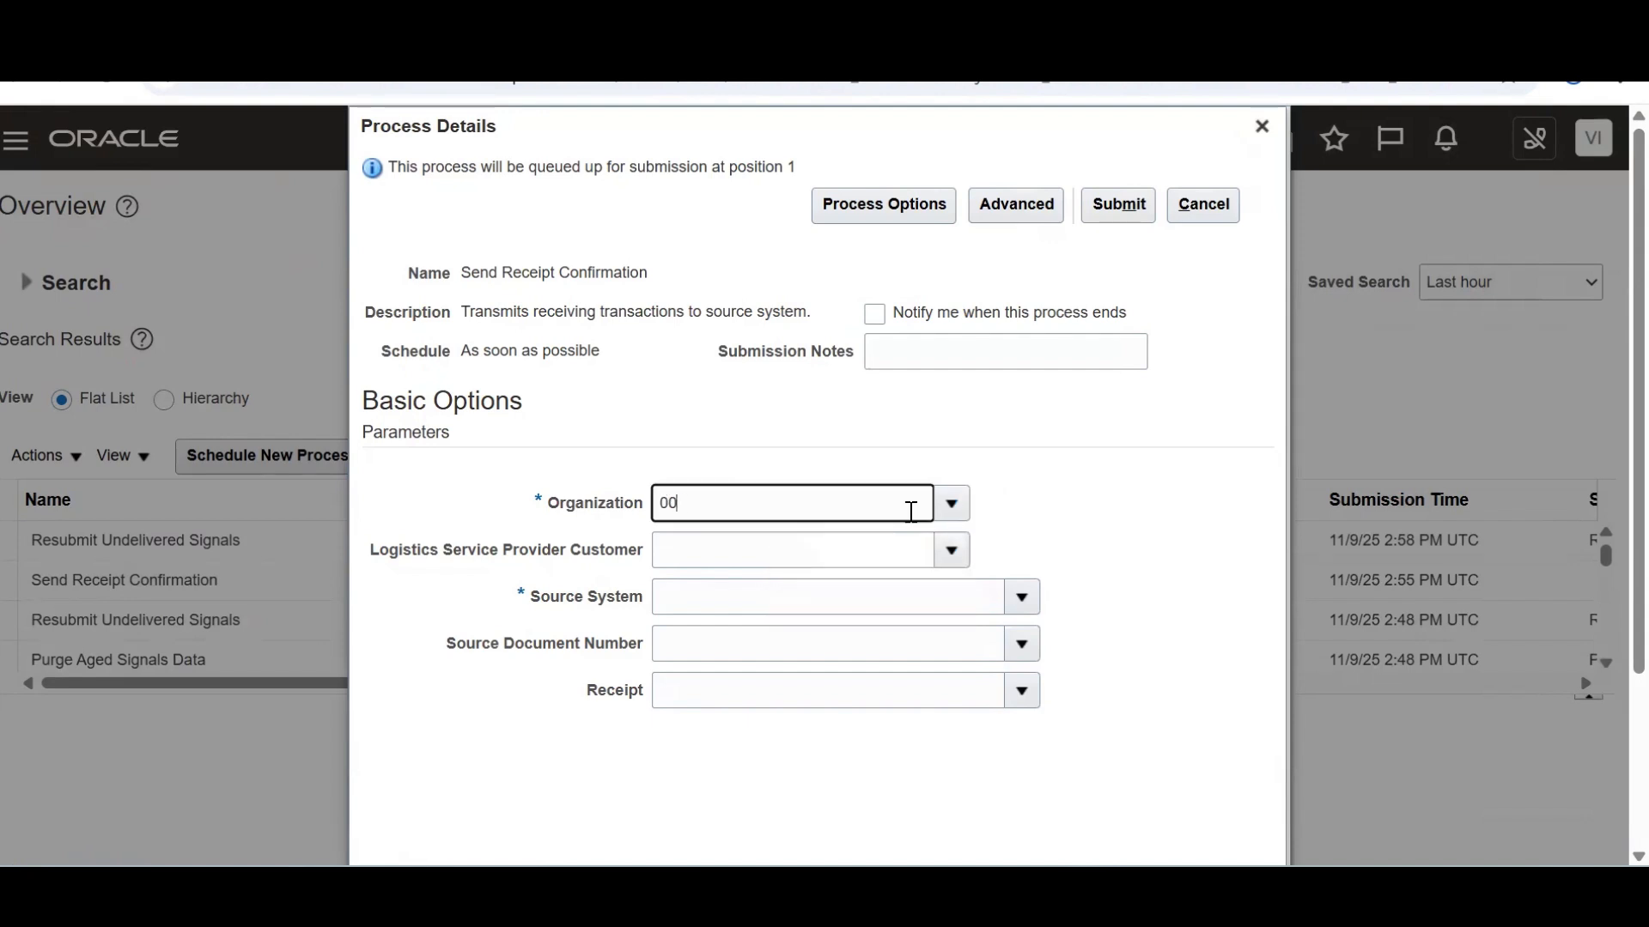
key("Tab")
left_click(913, 584)
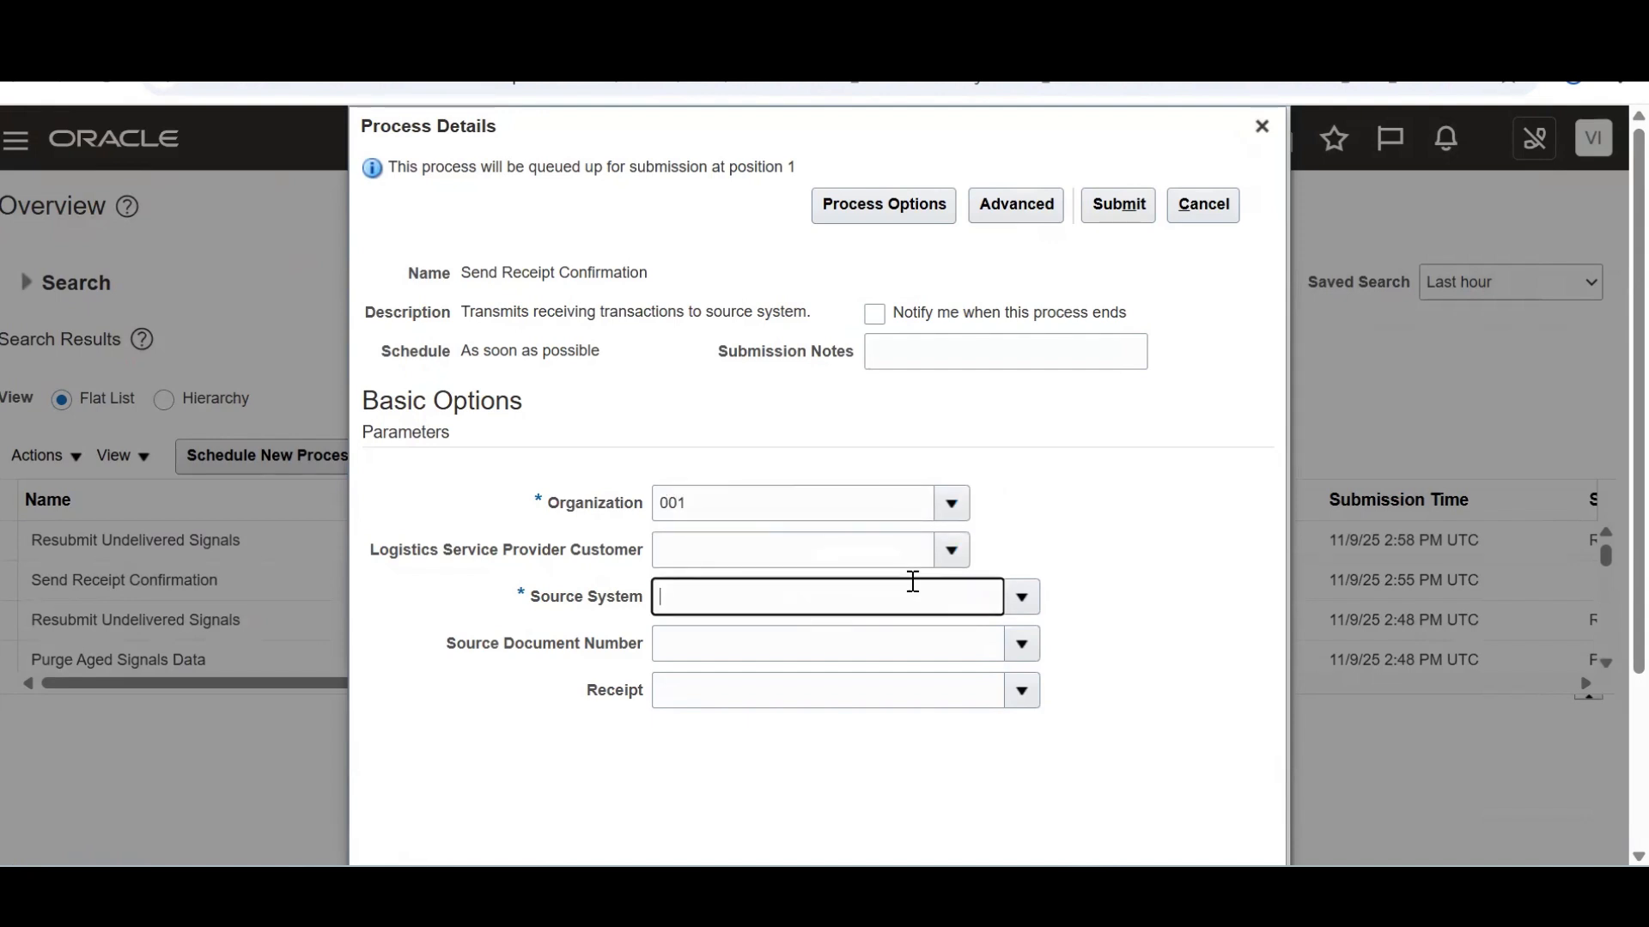
key("Tab")
left_click(859, 444)
type("O")
left_click(962, 483)
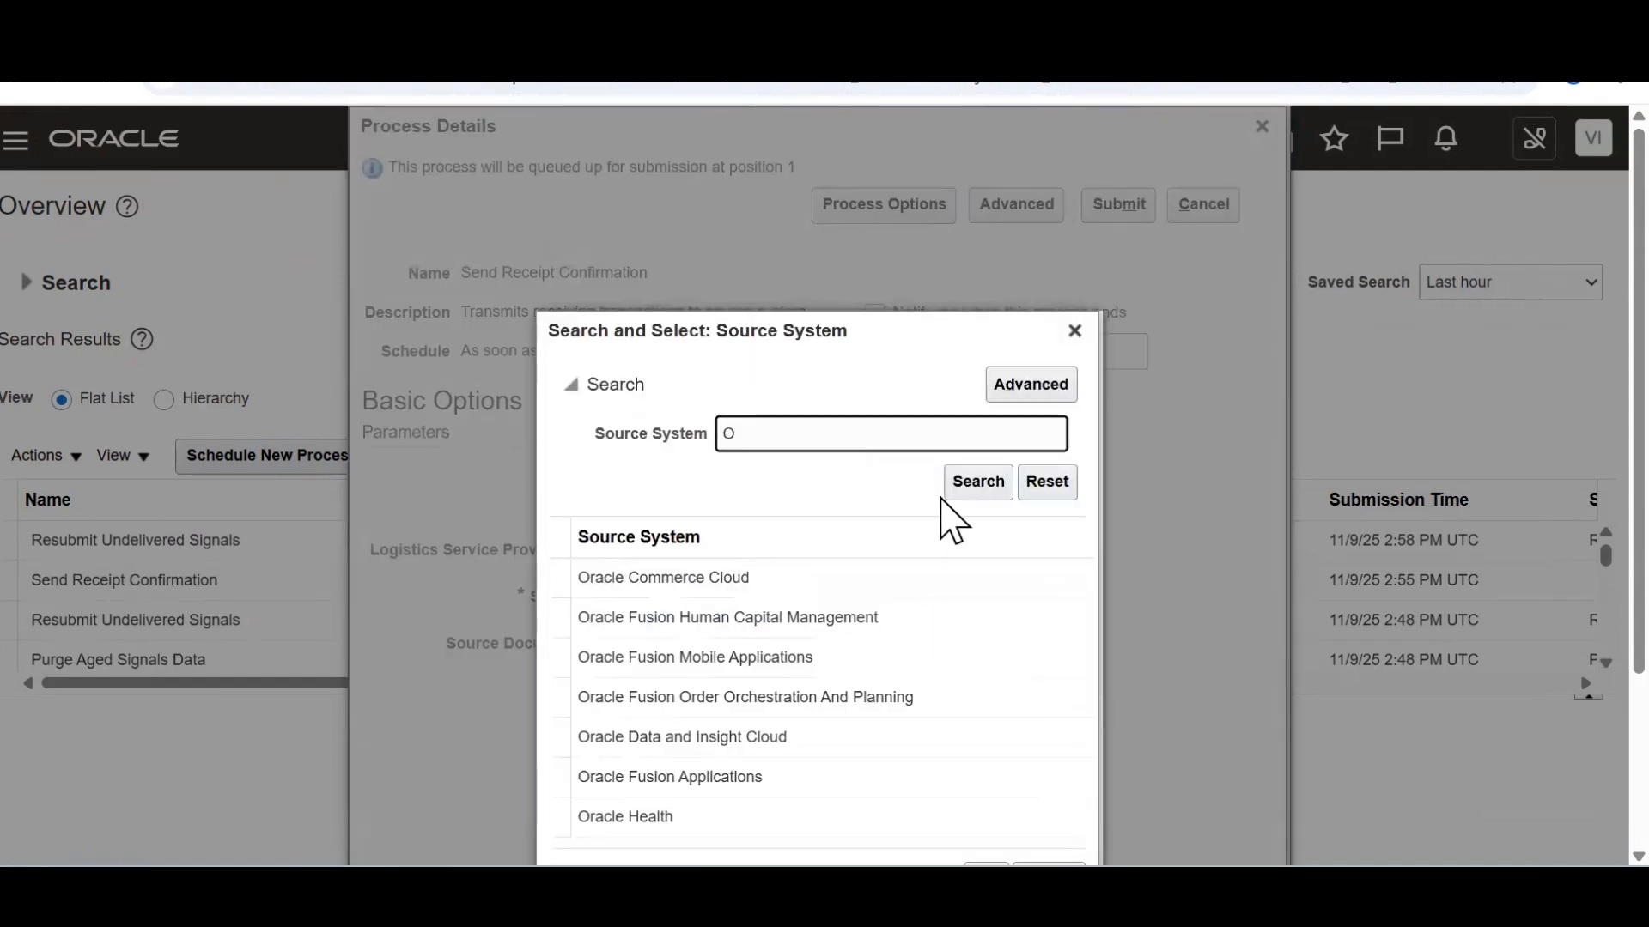
left_click(882, 570)
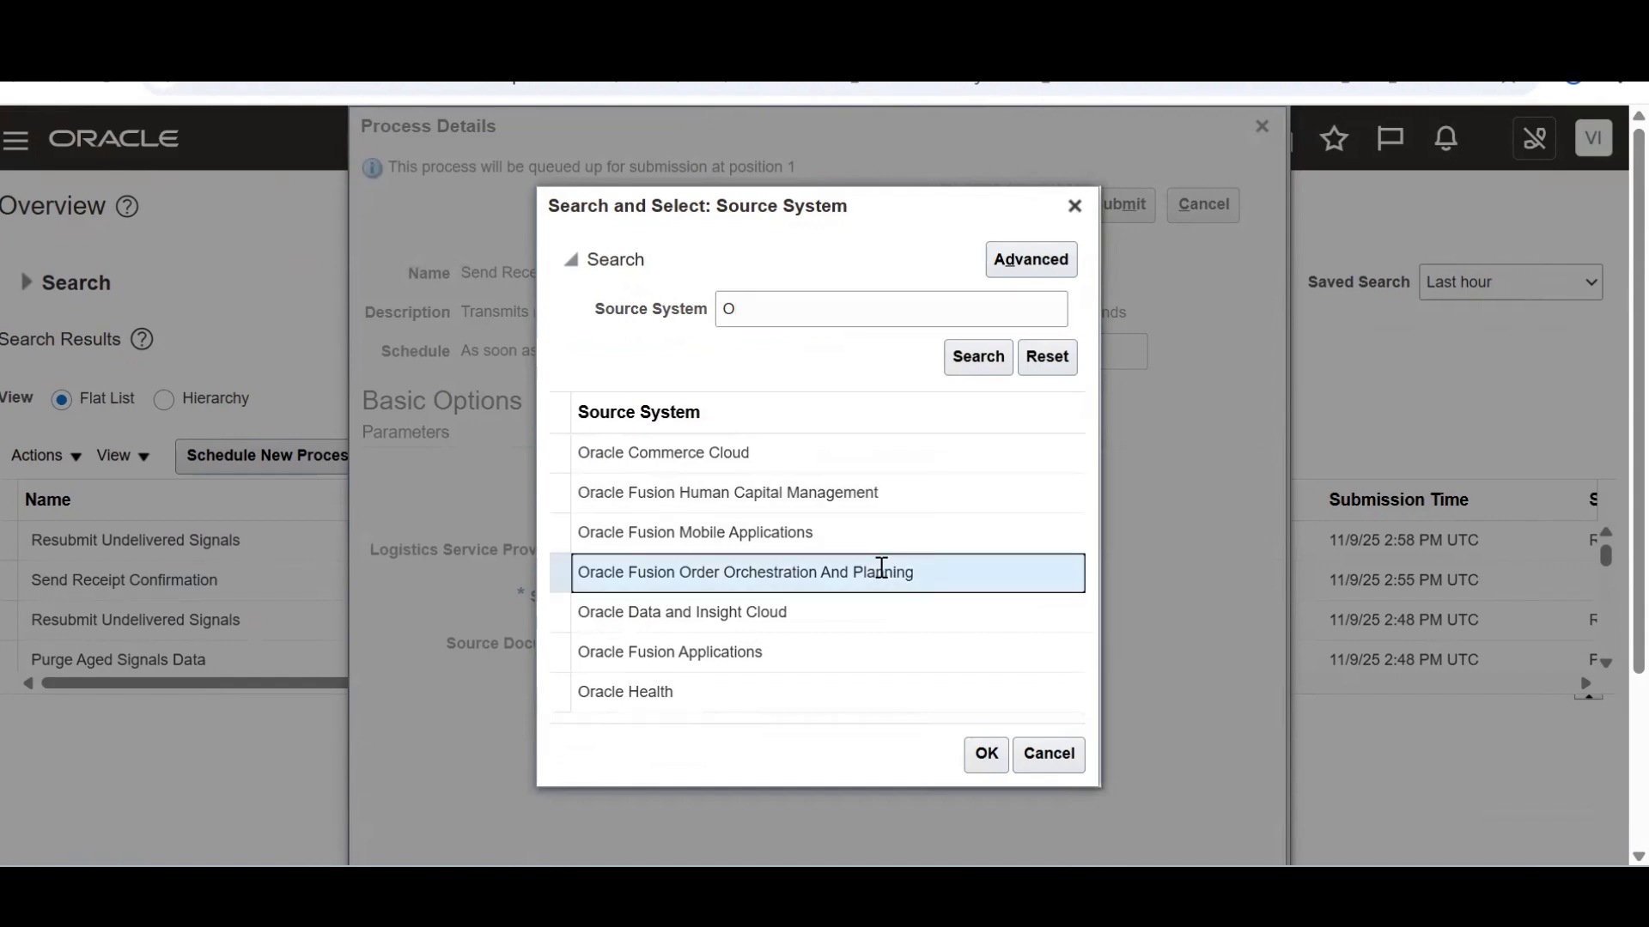
left_click(983, 759)
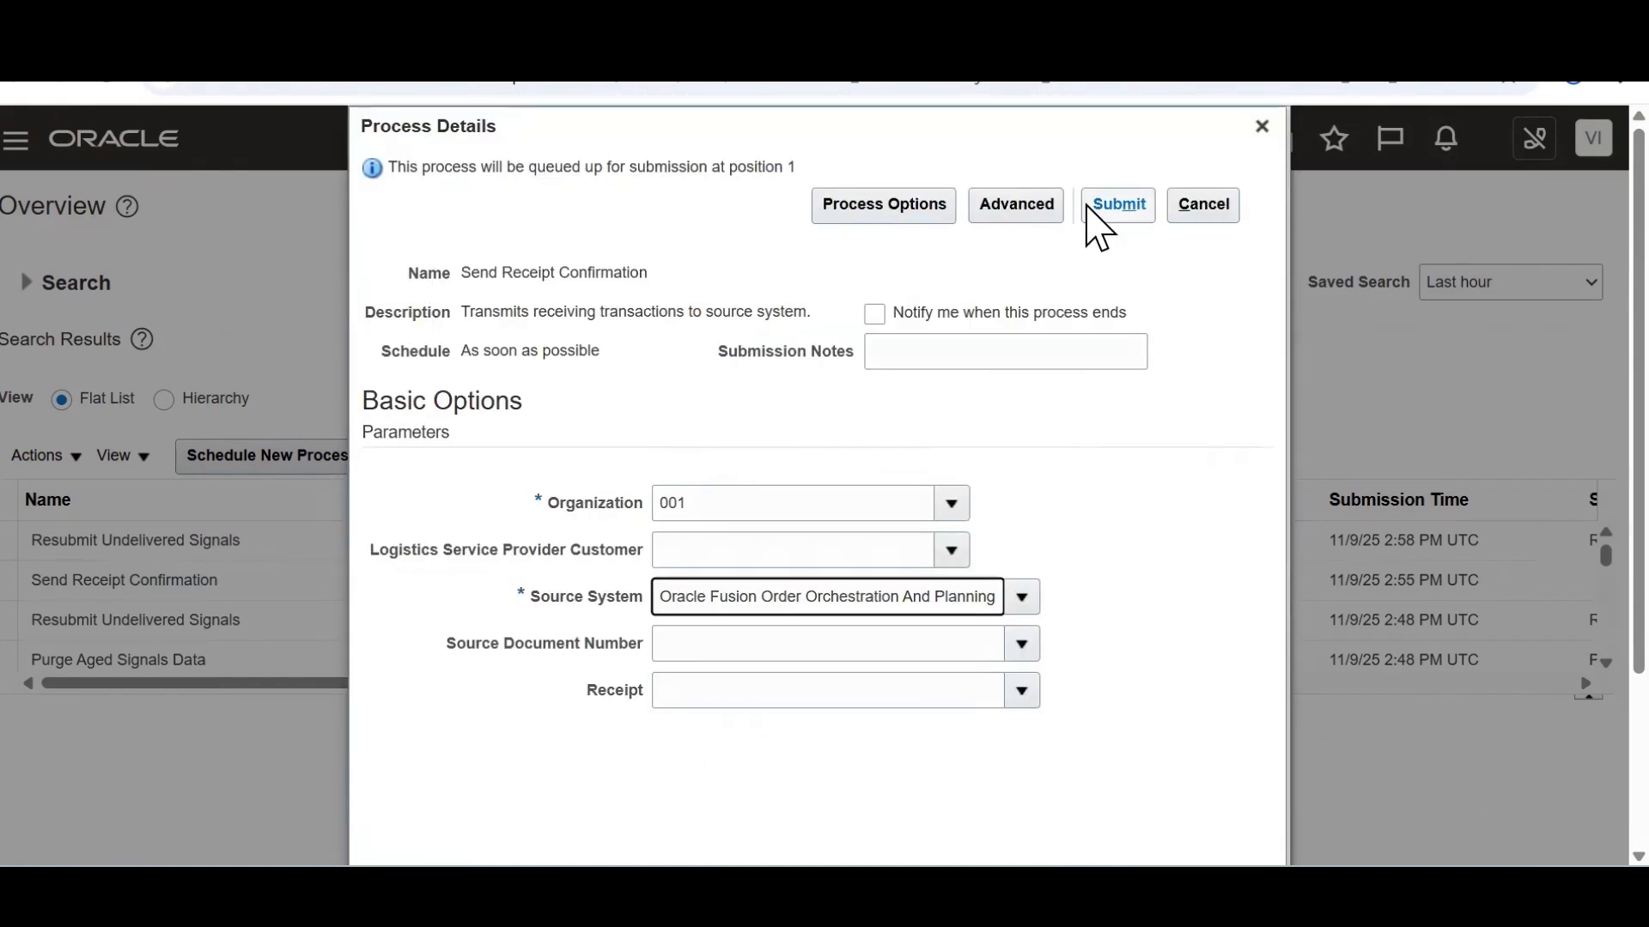
left_click(1116, 217)
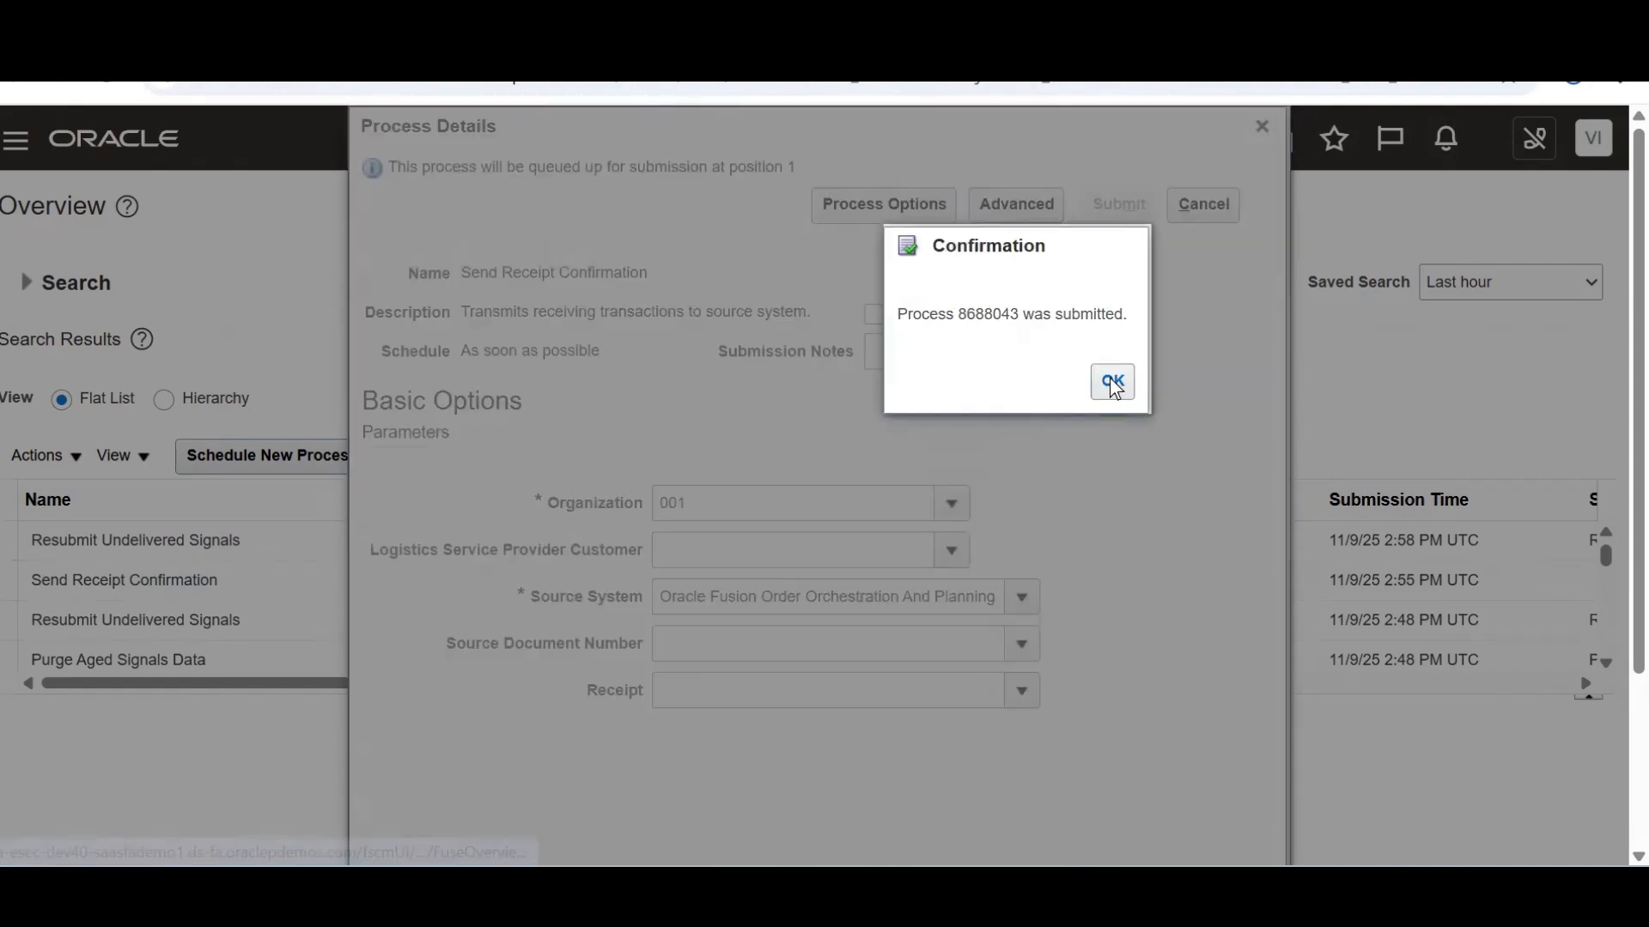
Refresh the process list until Send Receipt Confirmation 8688043 shows Succeeded
left_click(1109, 382)
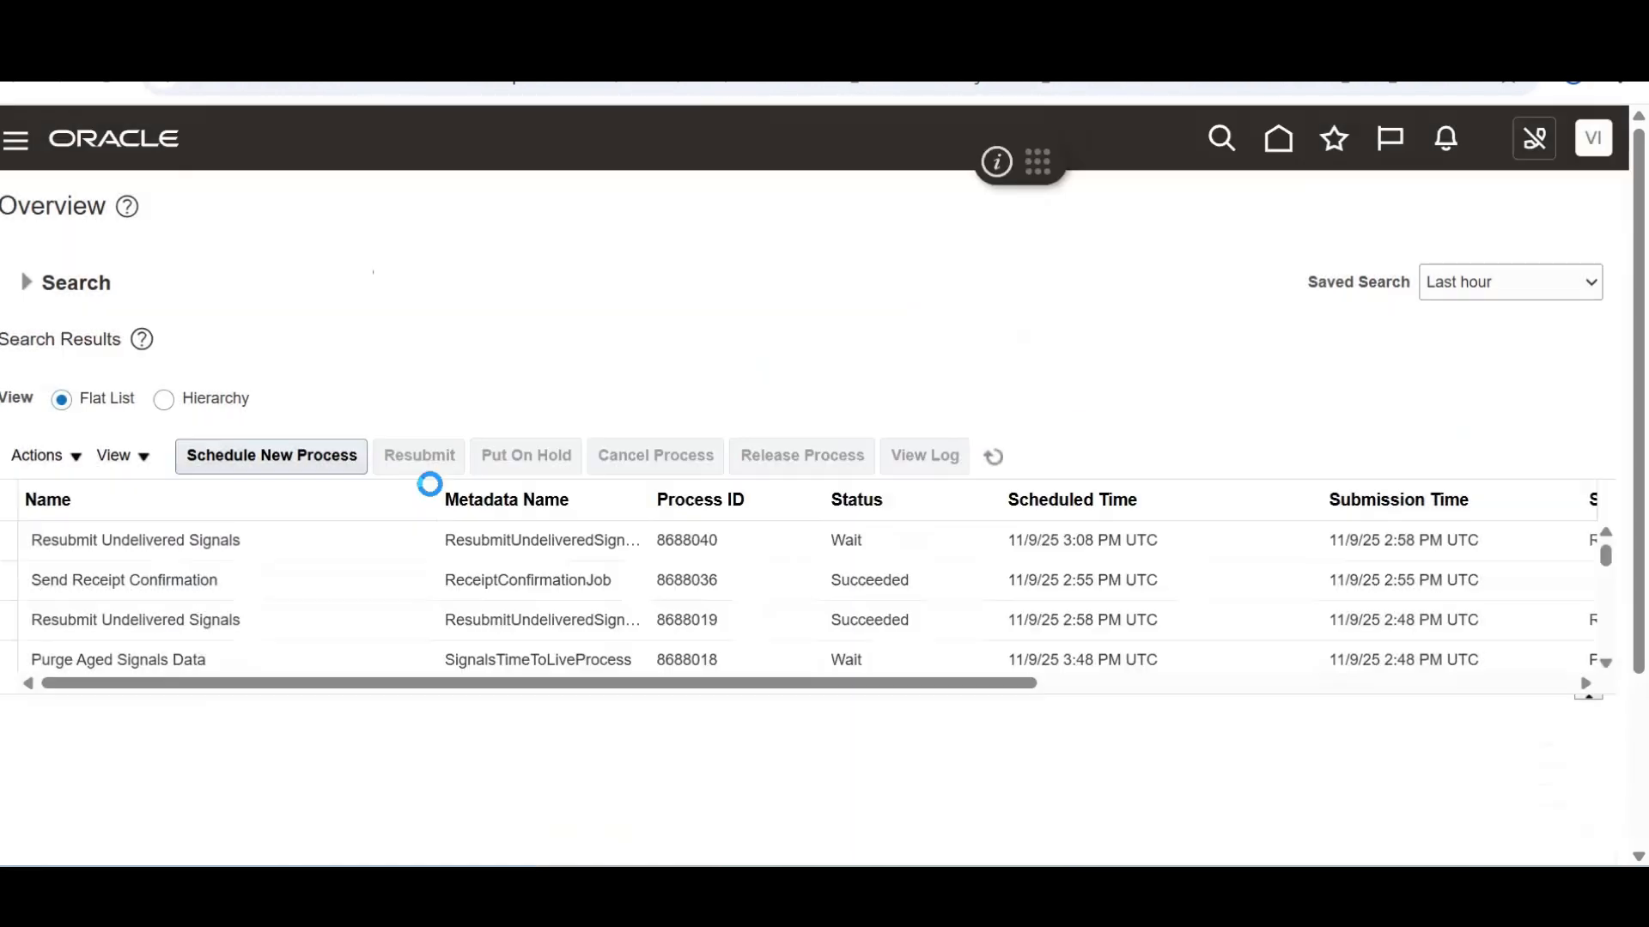
left_click(985, 463)
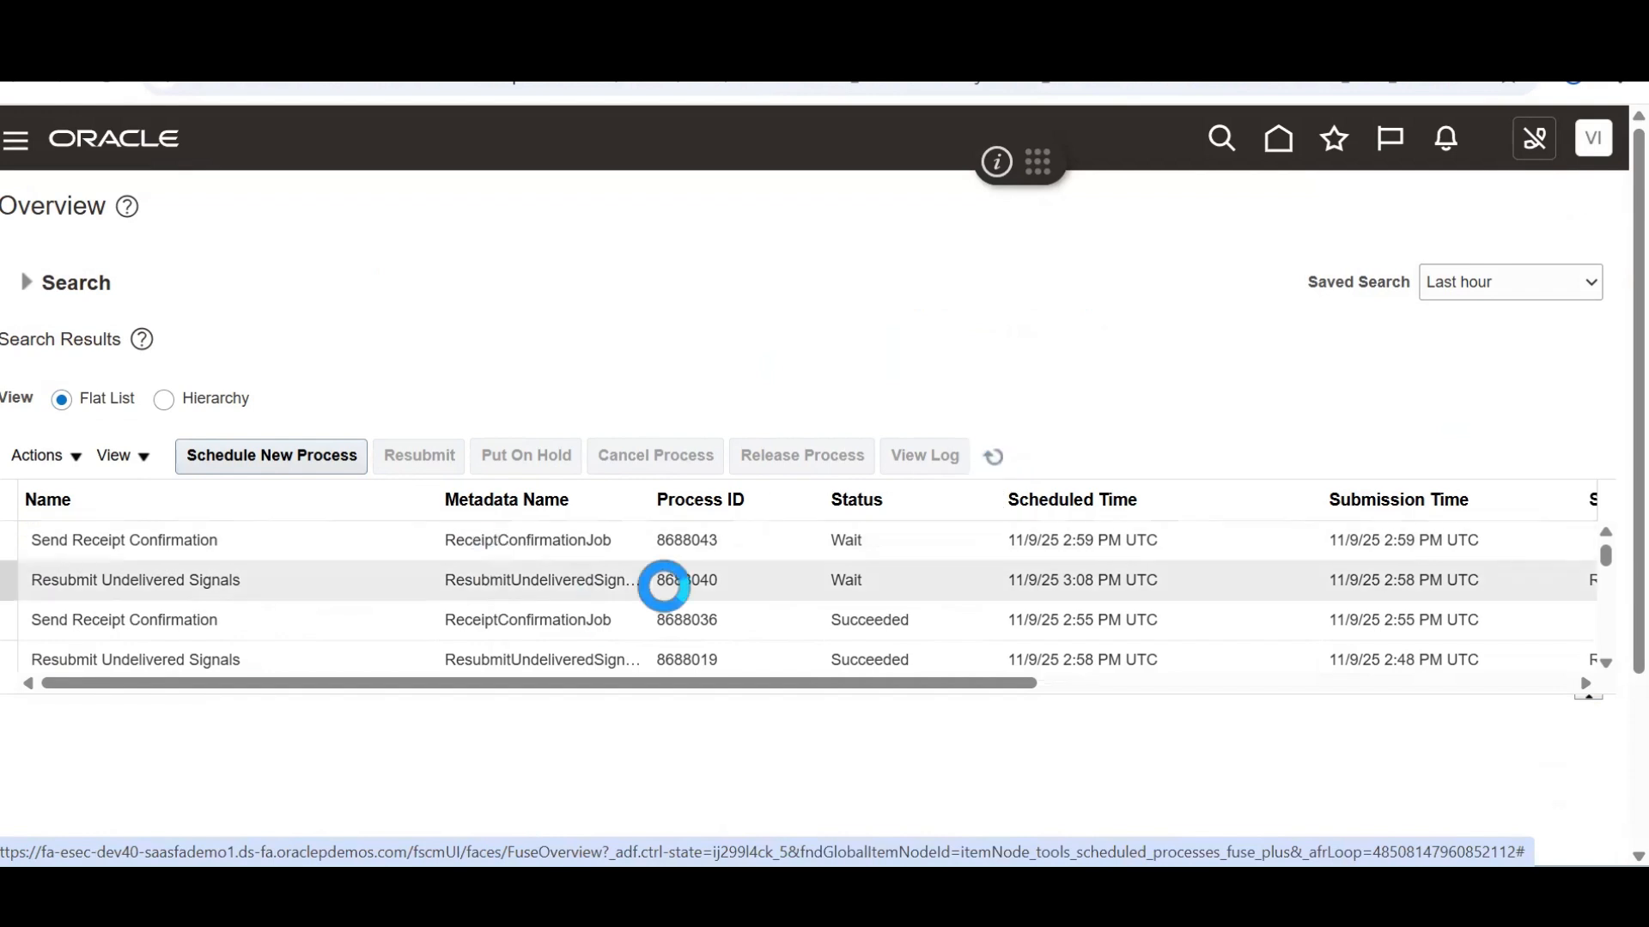
left_click(989, 466)
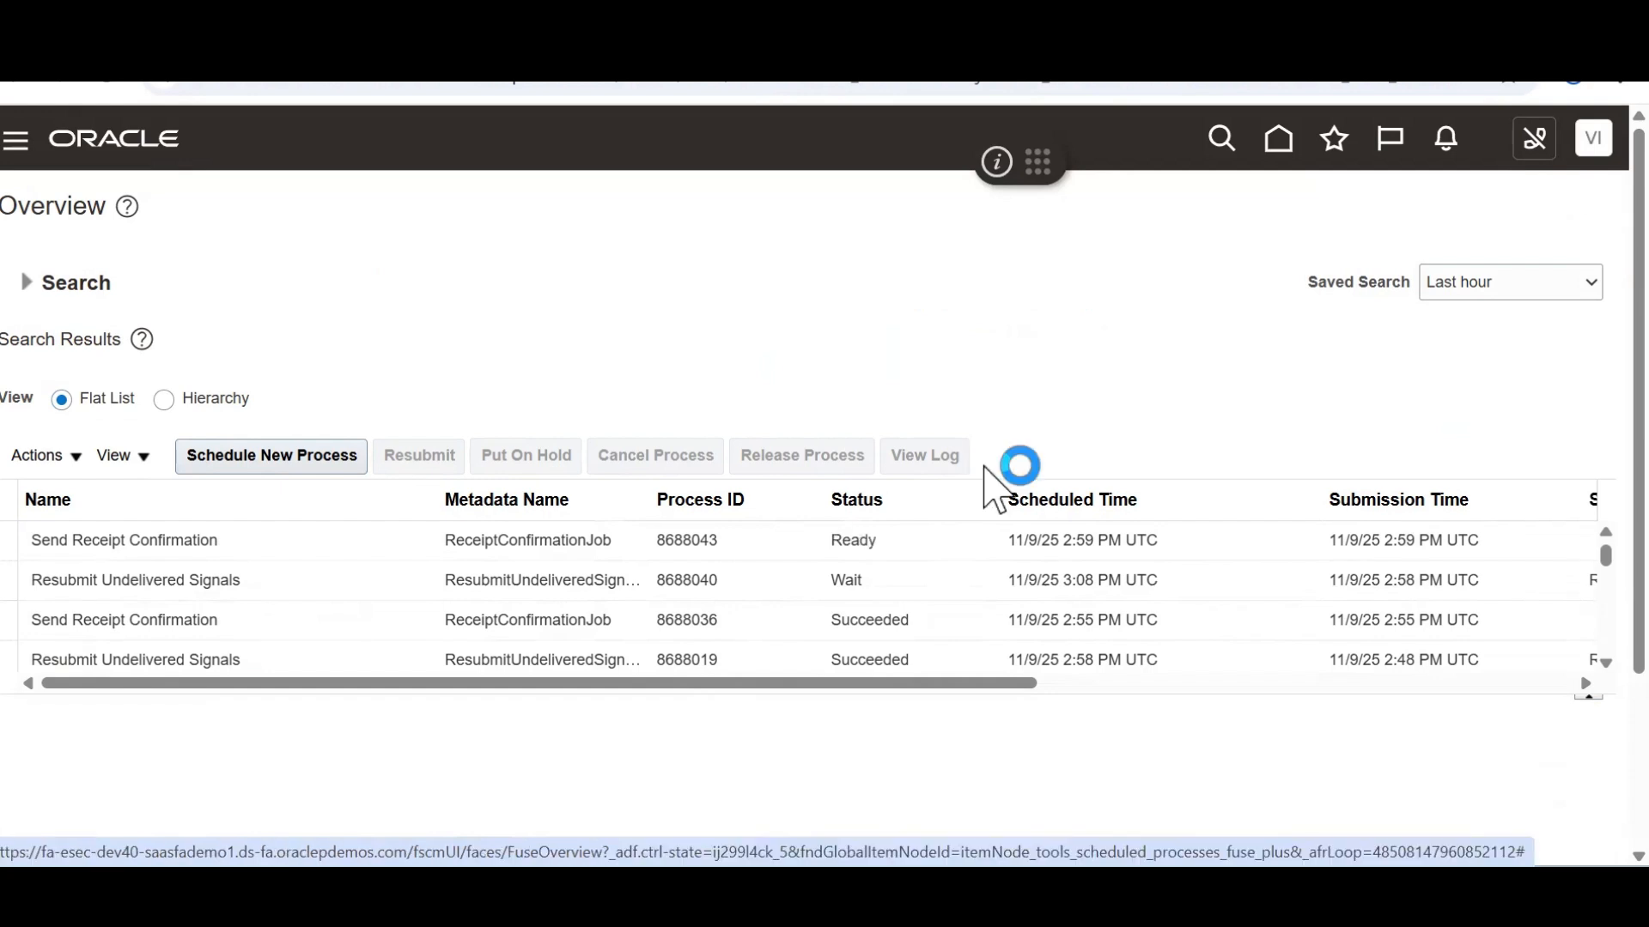
left_click(994, 458)
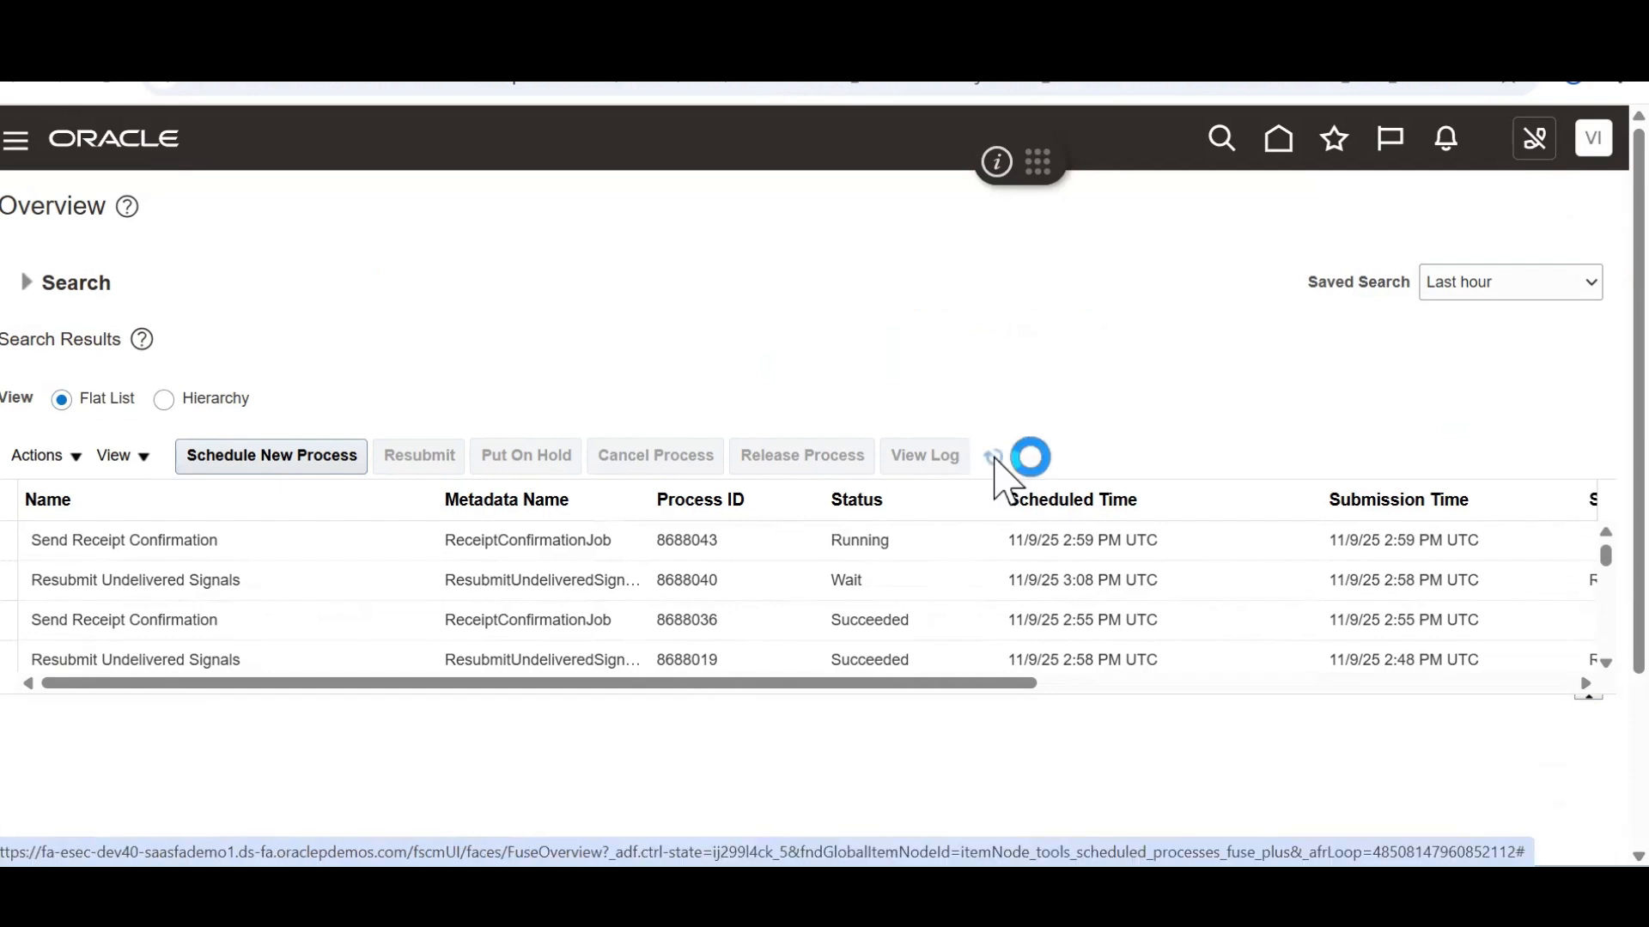
left_click(994, 458)
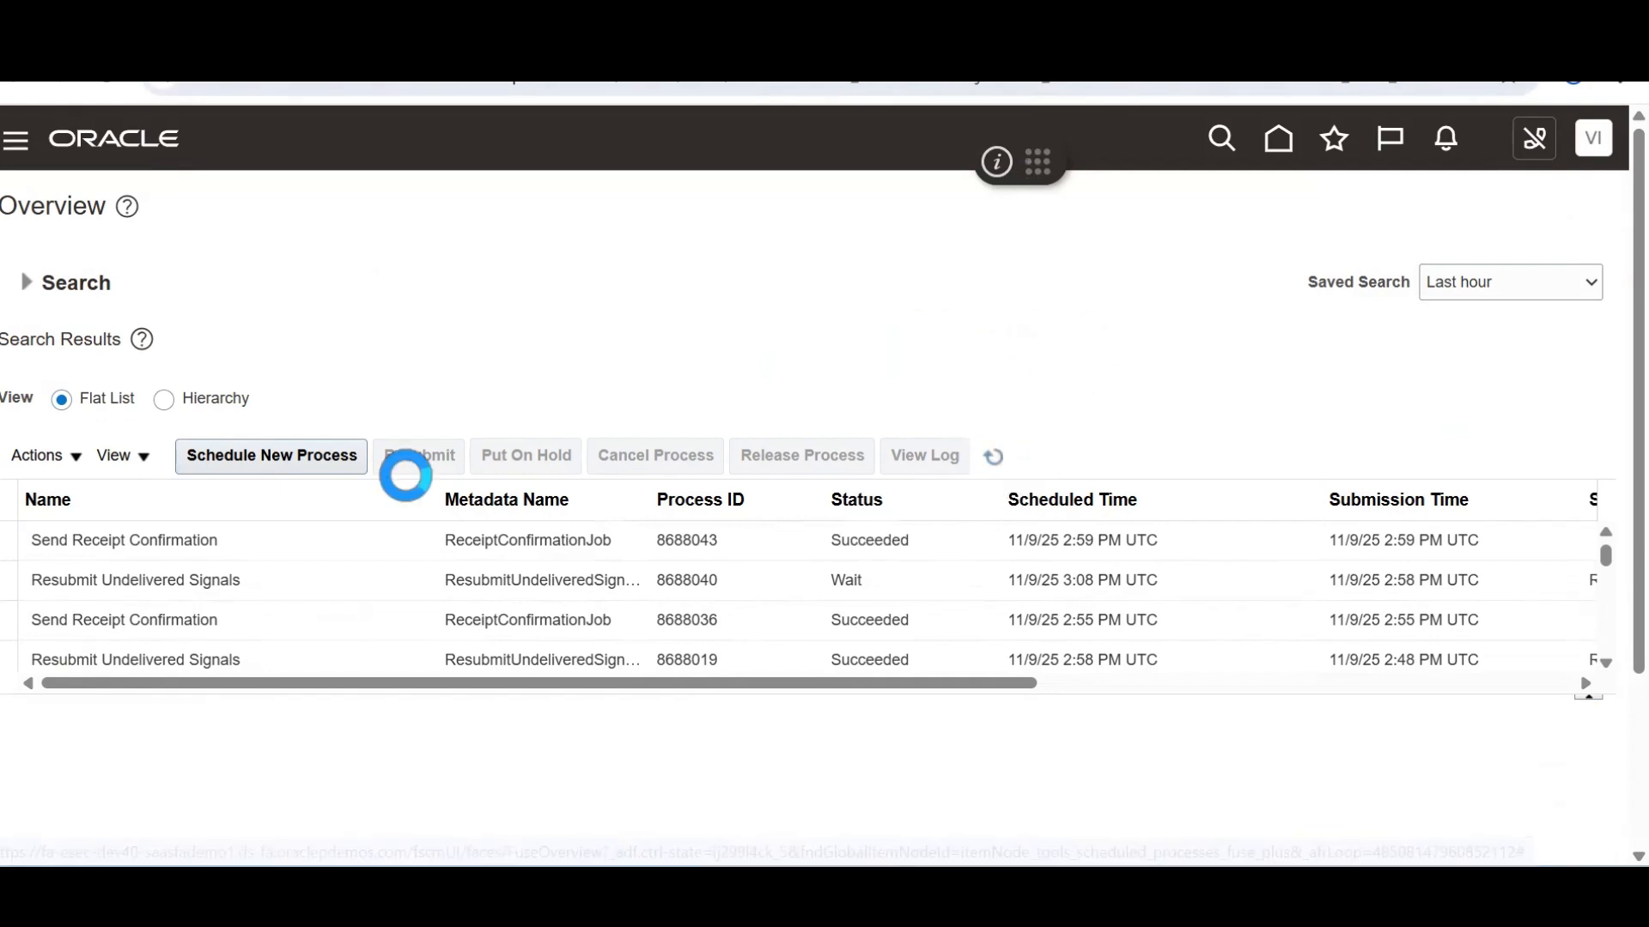
left_click(319, 470)
Replace the process name with Import AutoInvoice and confirm it as the job
left_click(670, 444)
triple_click(670, 444)
key("BackSpace")
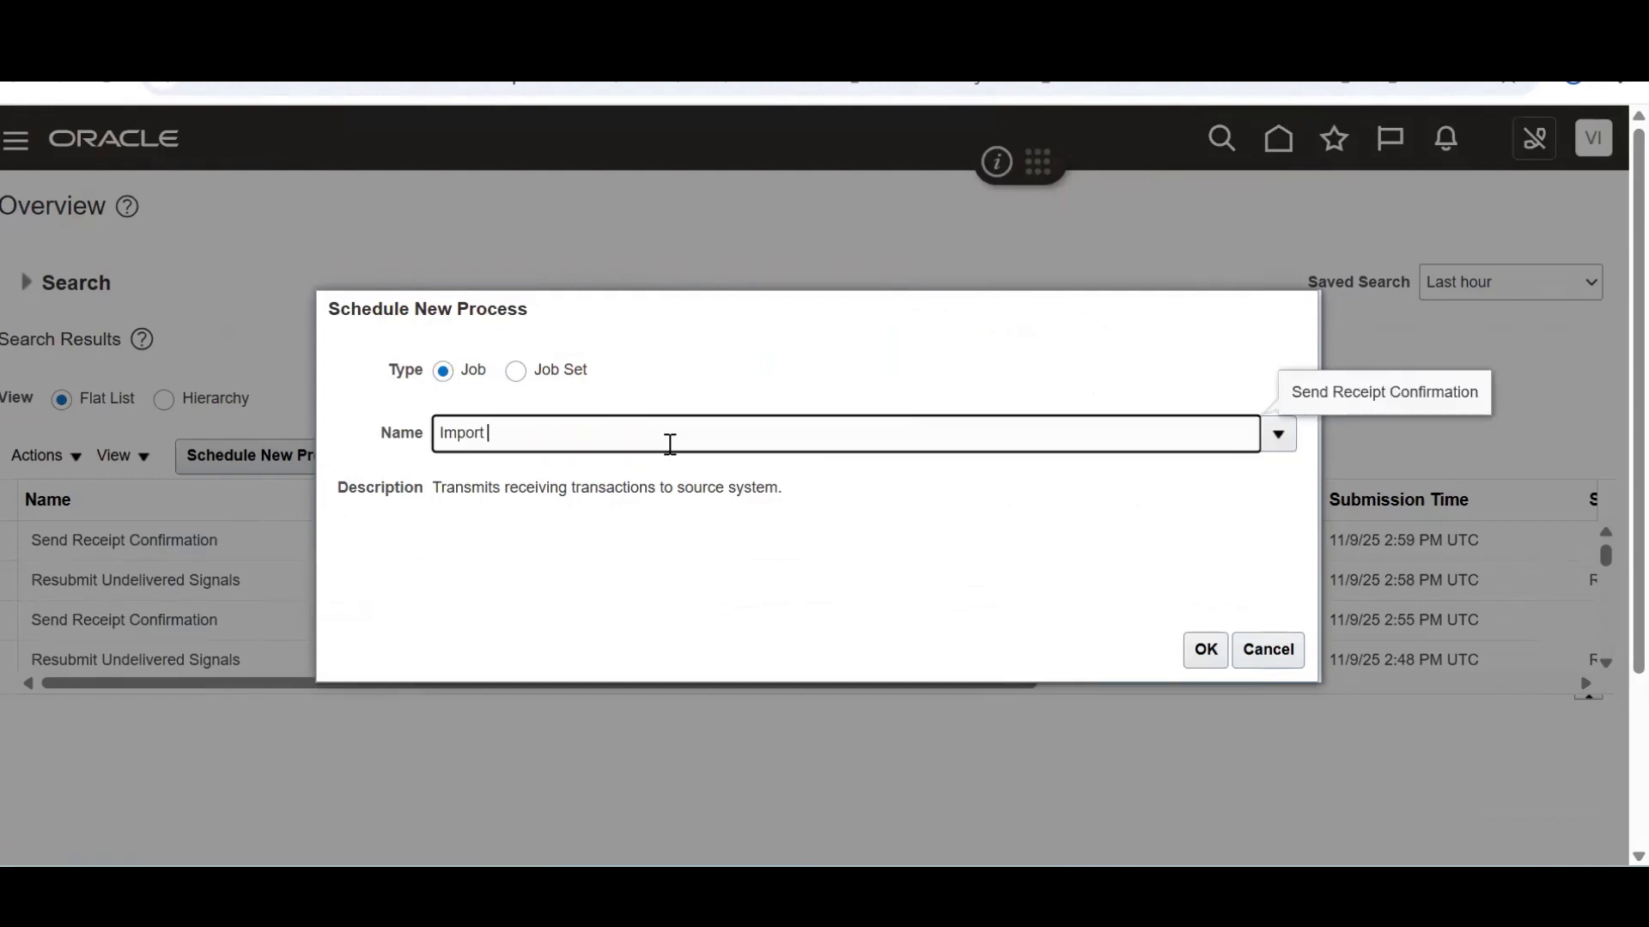
type("Import Autoin")
key("Tab")
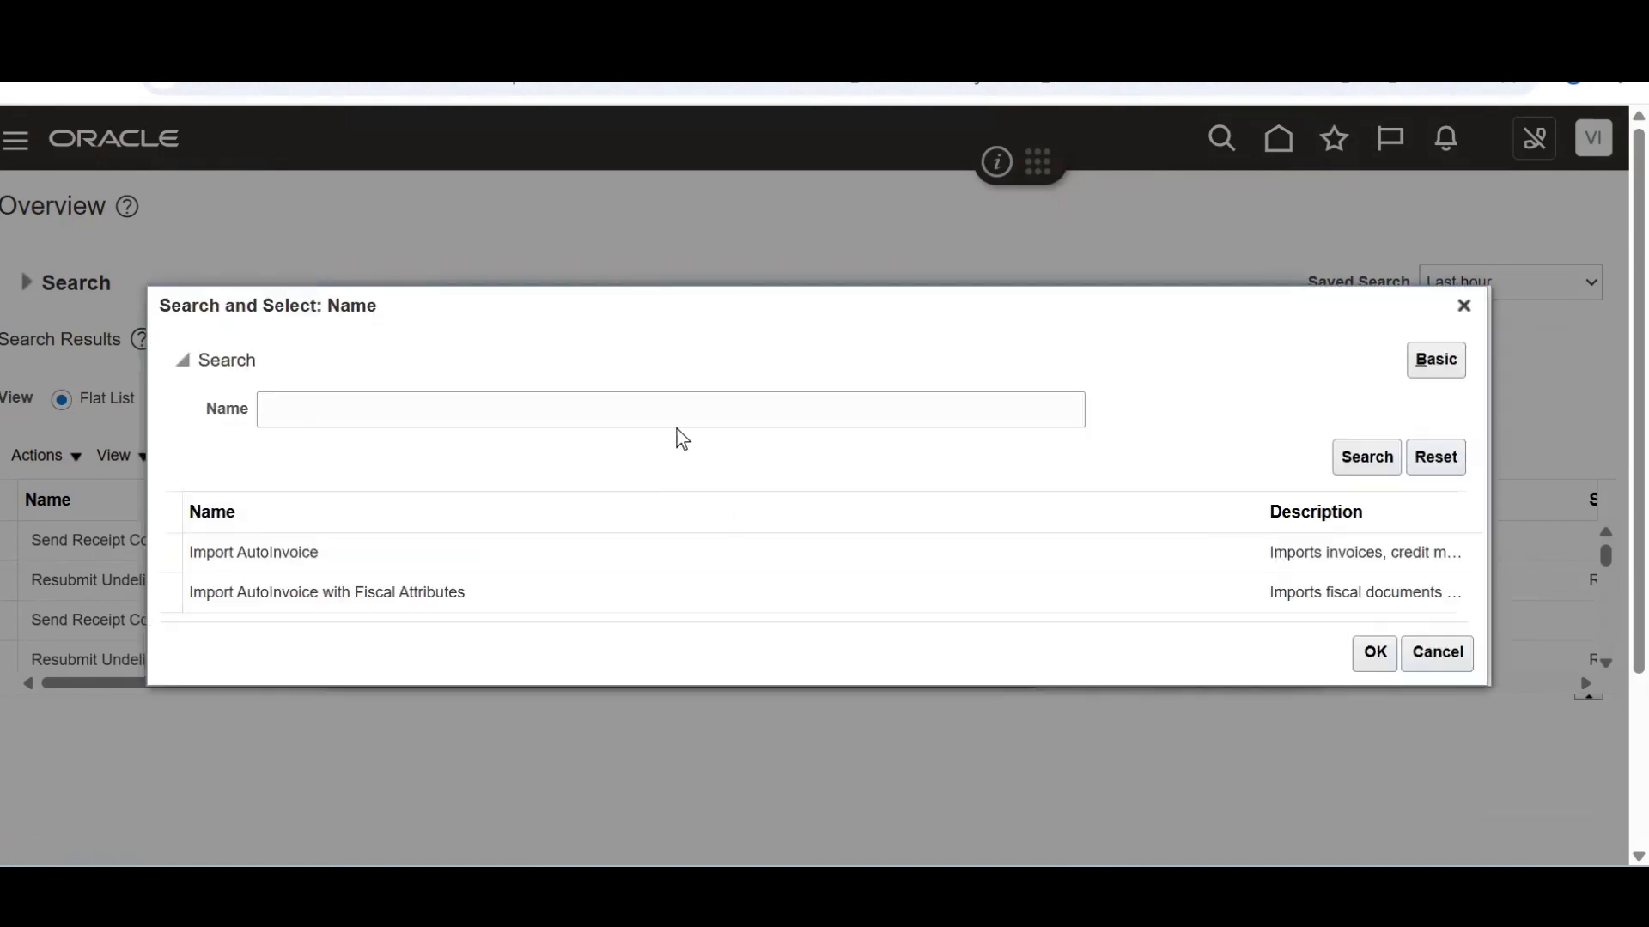
double_click(684, 543)
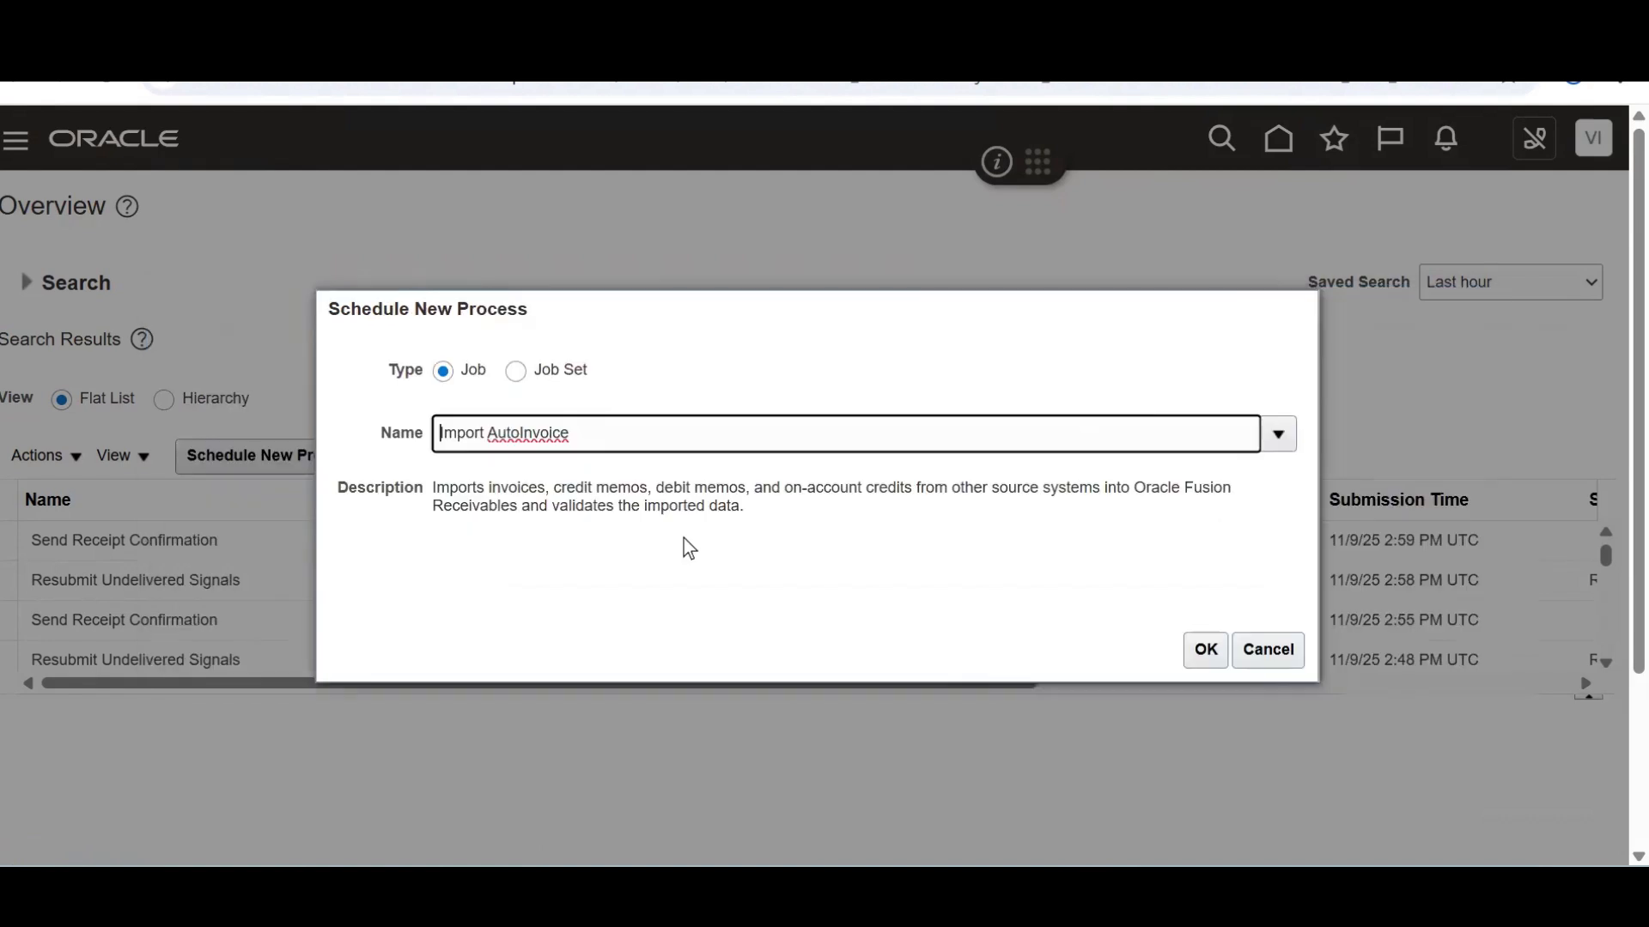
left_click(1204, 650)
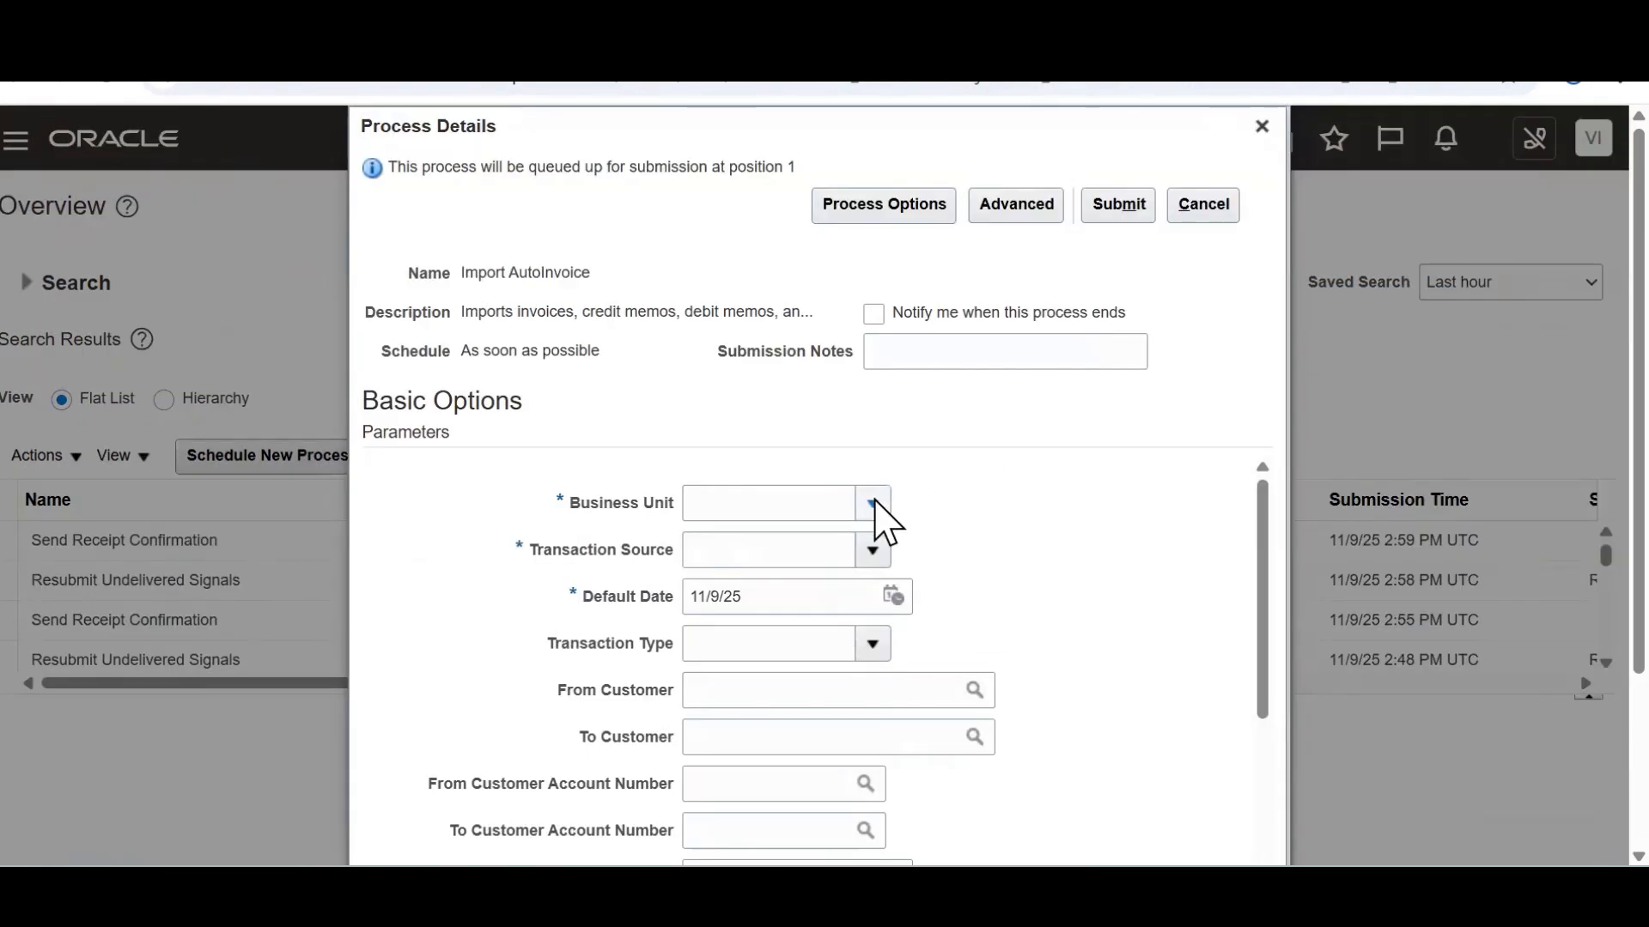
Set Business Unit US1 and the Distributed Order Orchestration transaction source
left_click(874, 500)
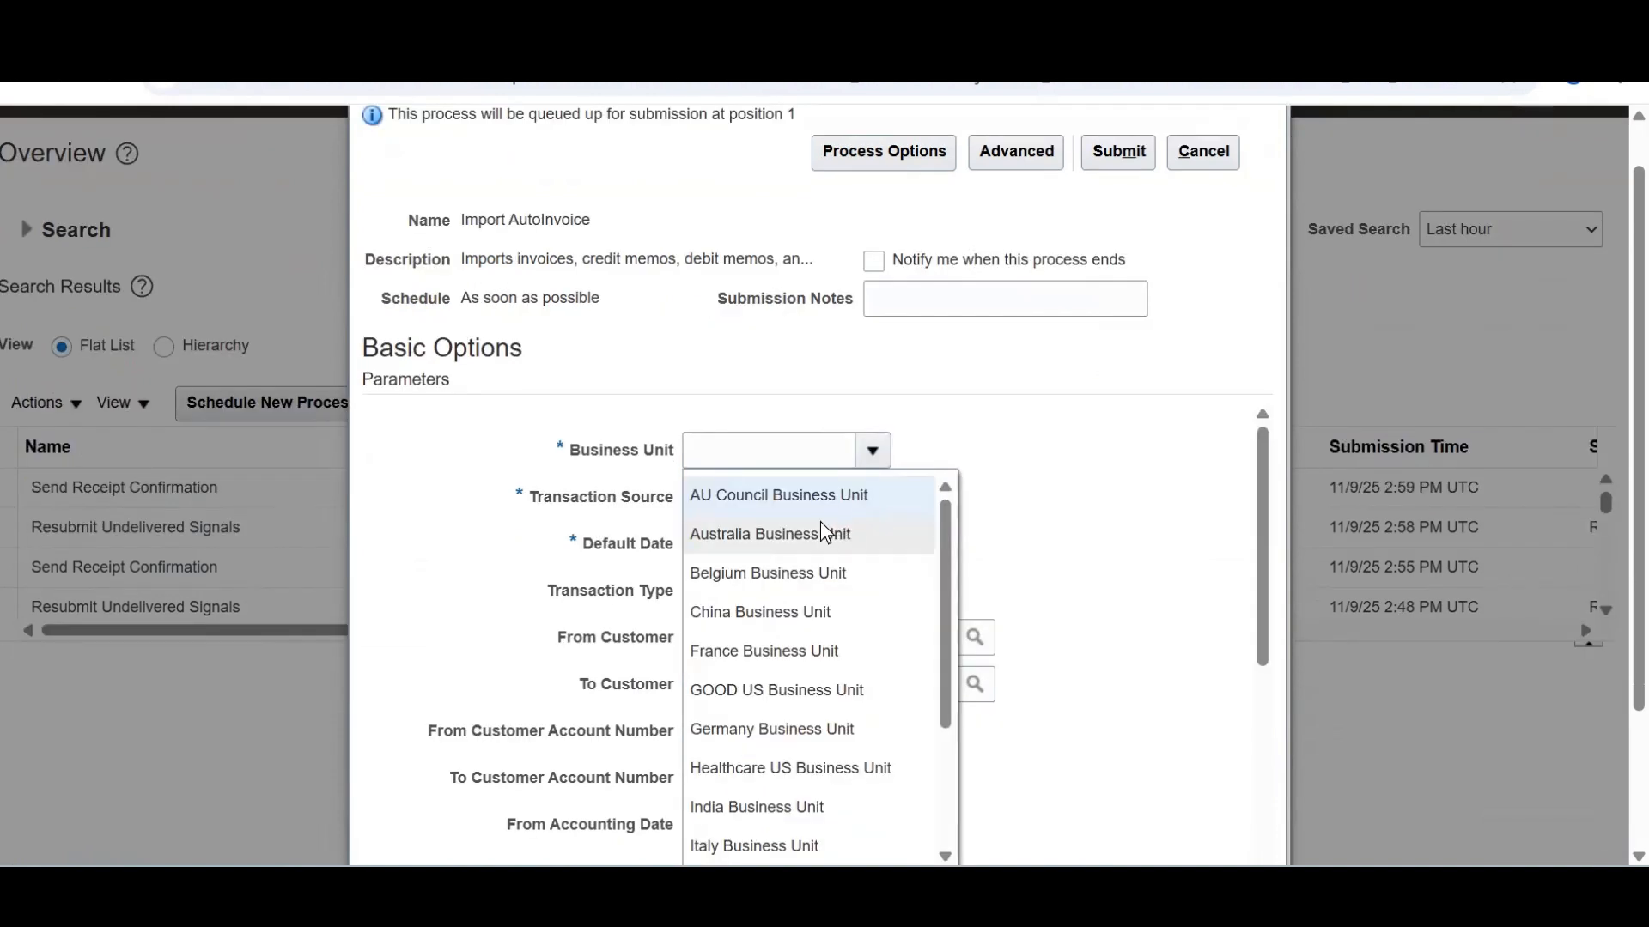
left_click(772, 453)
type("us1")
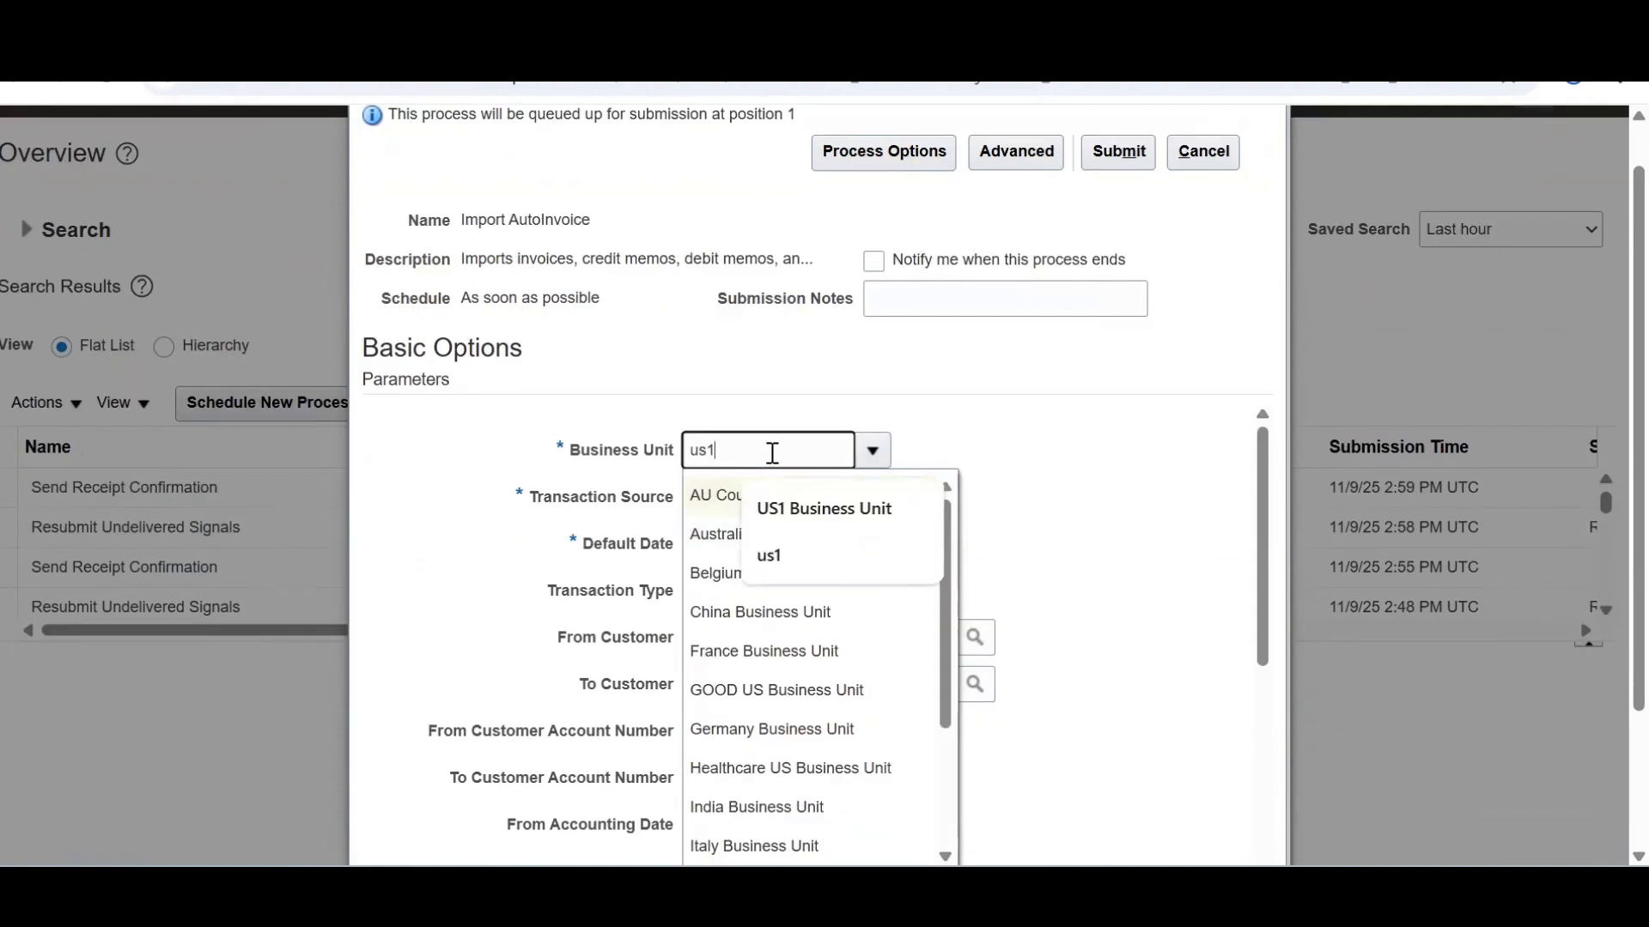
key("Tab")
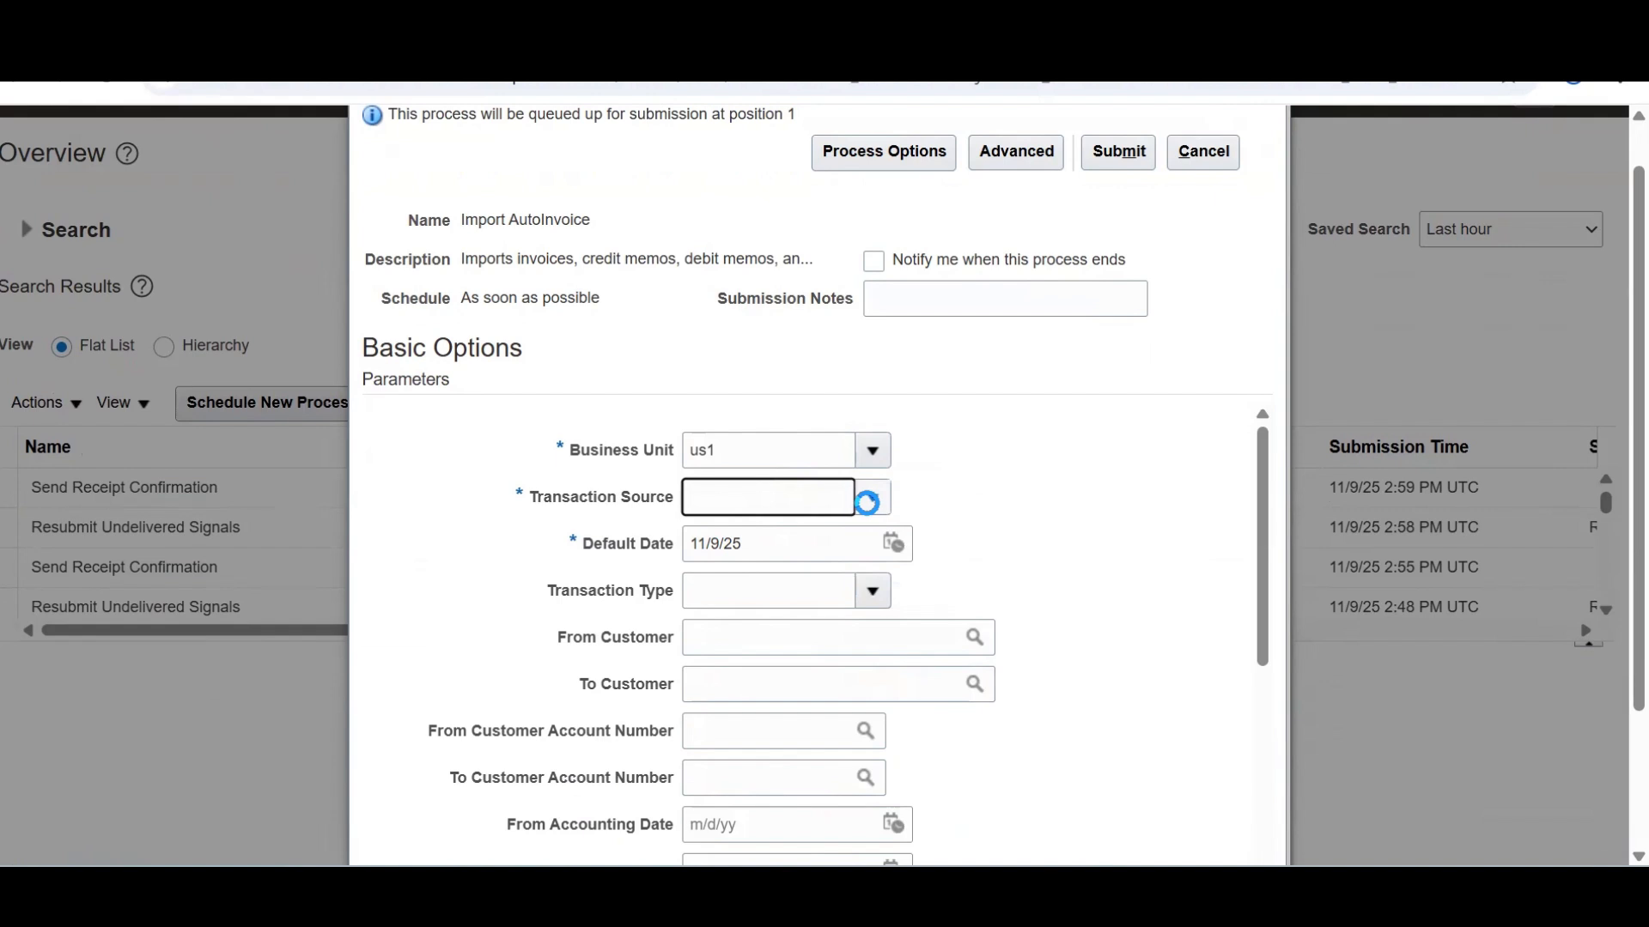
left_click(873, 498)
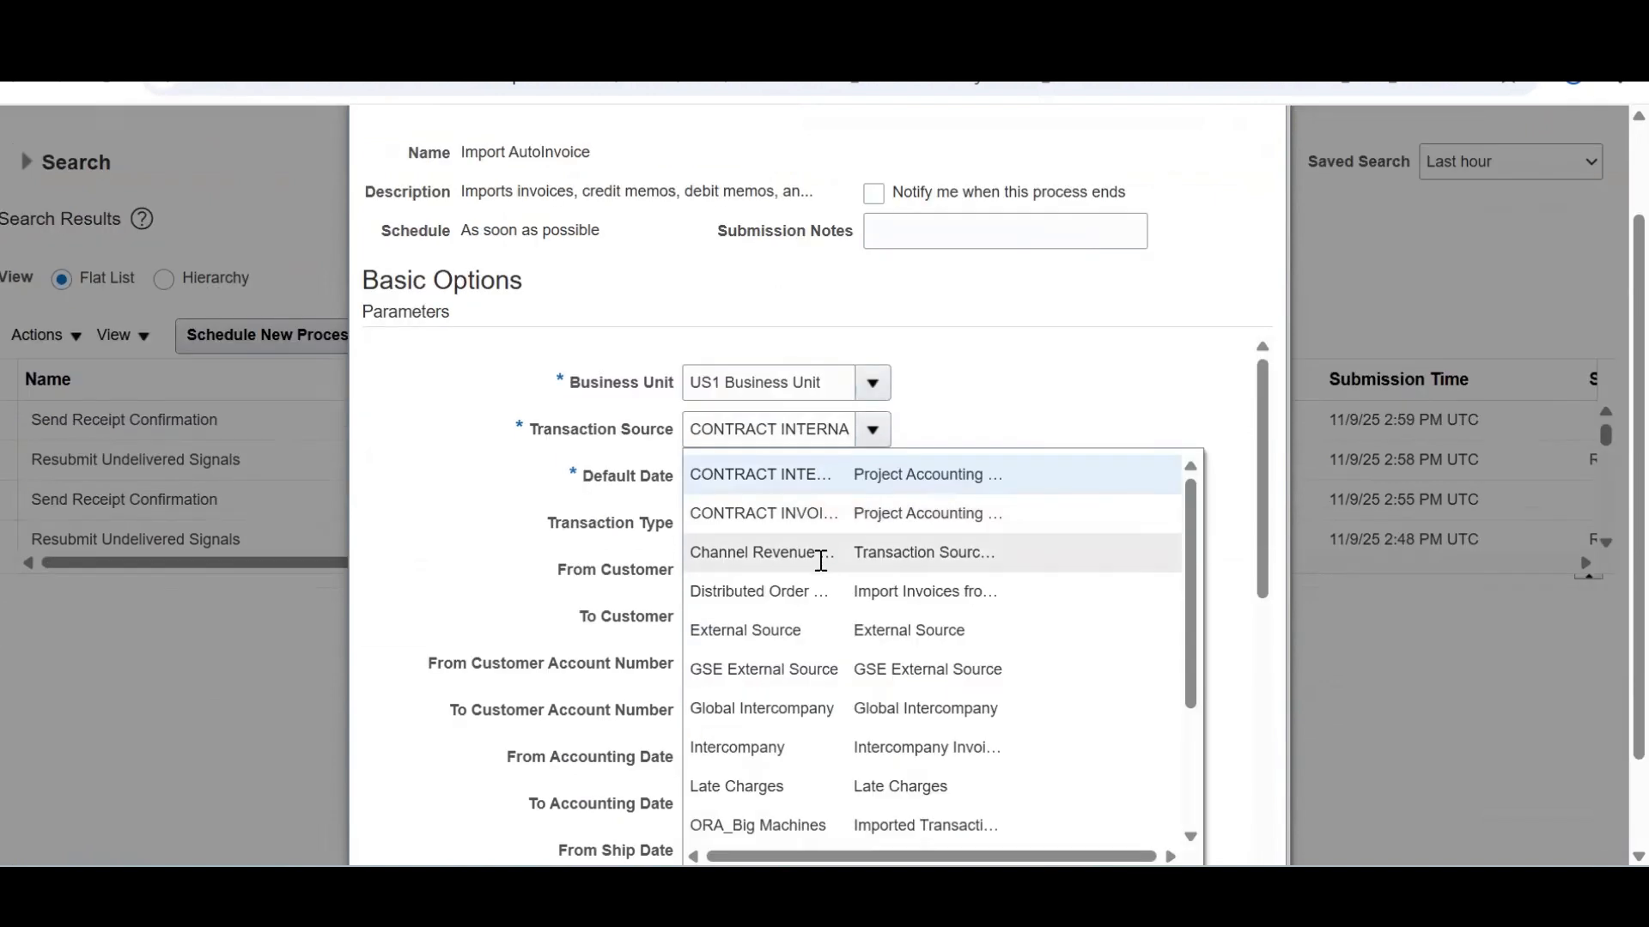
left_click(821, 561)
left_click(872, 429)
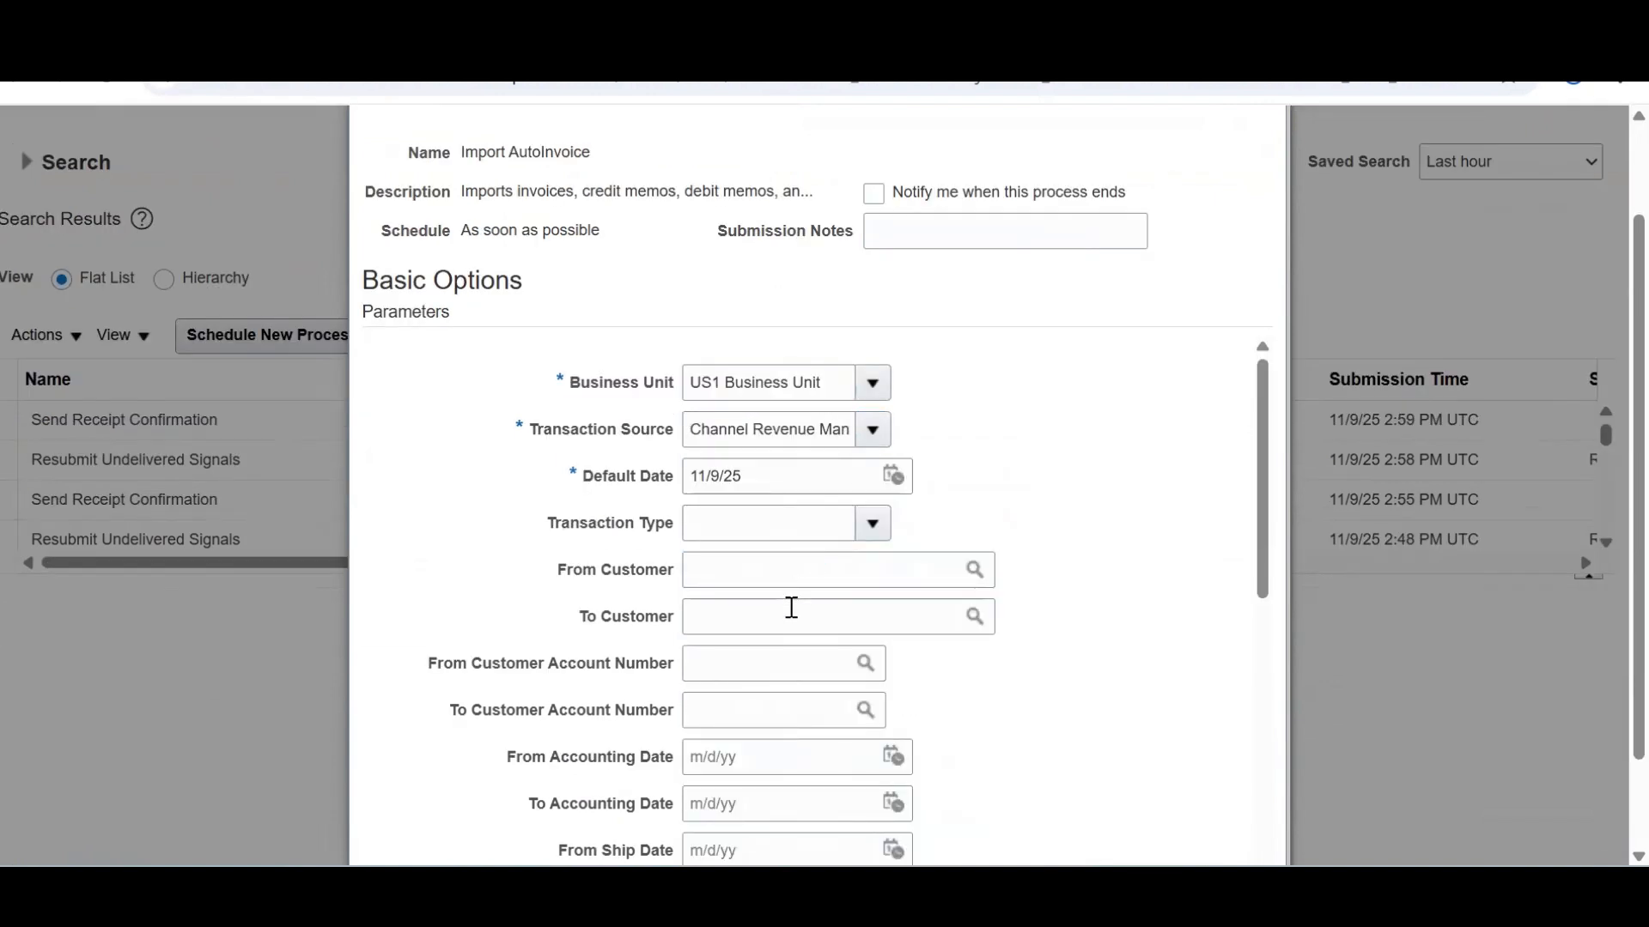
left_click(788, 648)
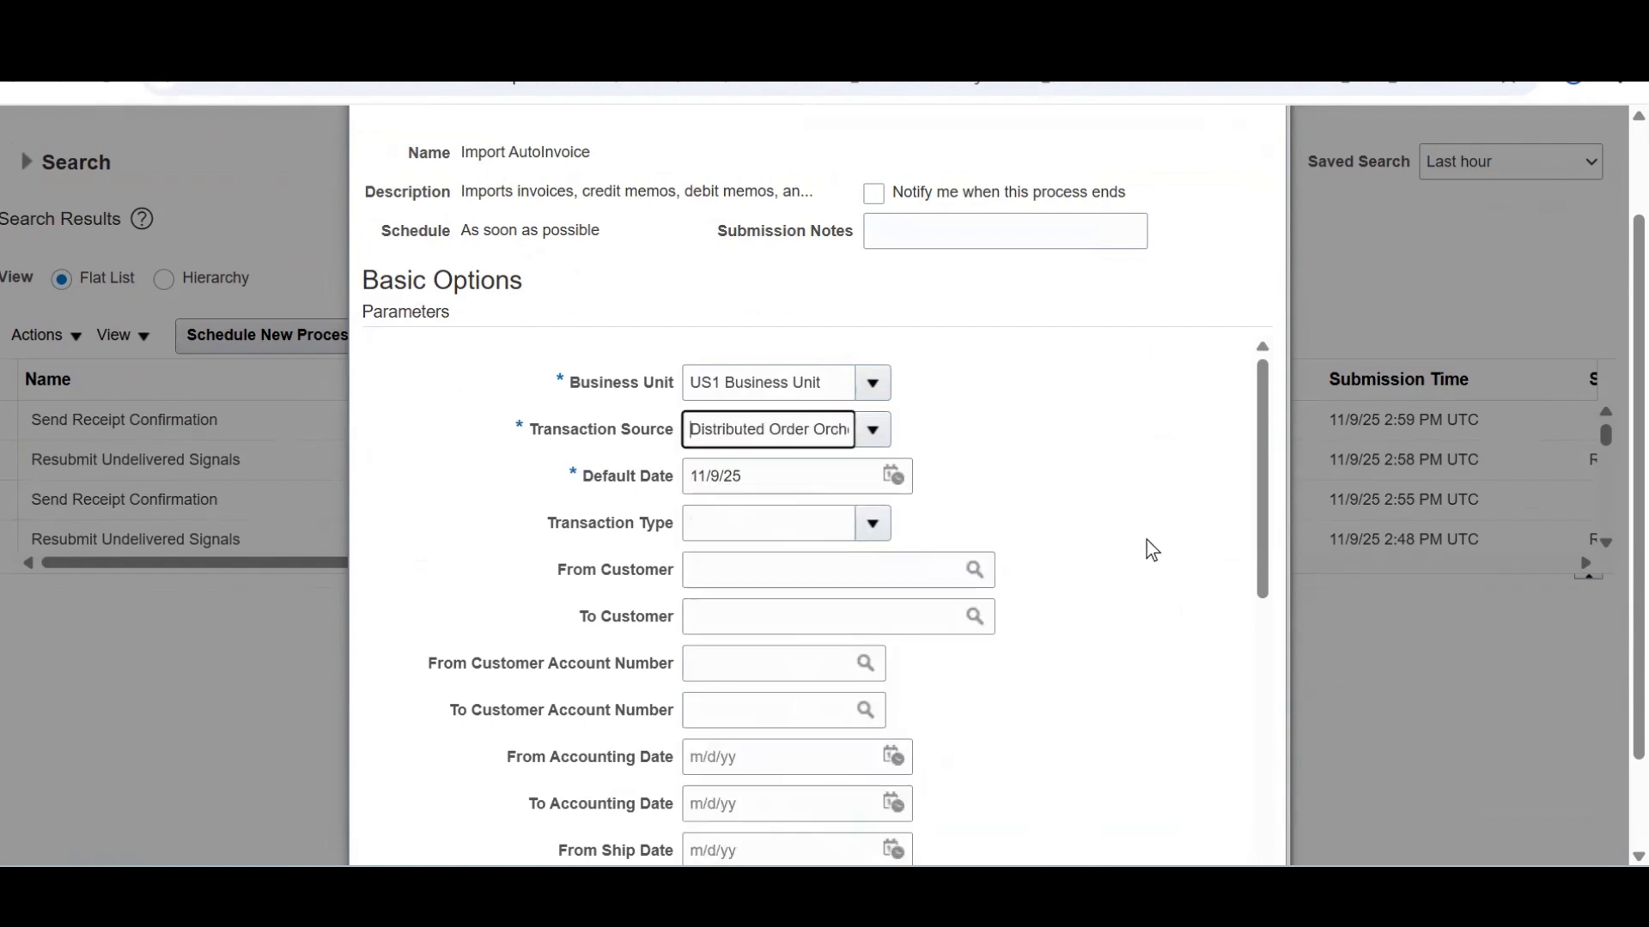
left_click_drag(1264, 442, 1250, 725)
Enter the sales order number in both order fields and submit Import AutoInvoice as 8688044
left_click(779, 432)
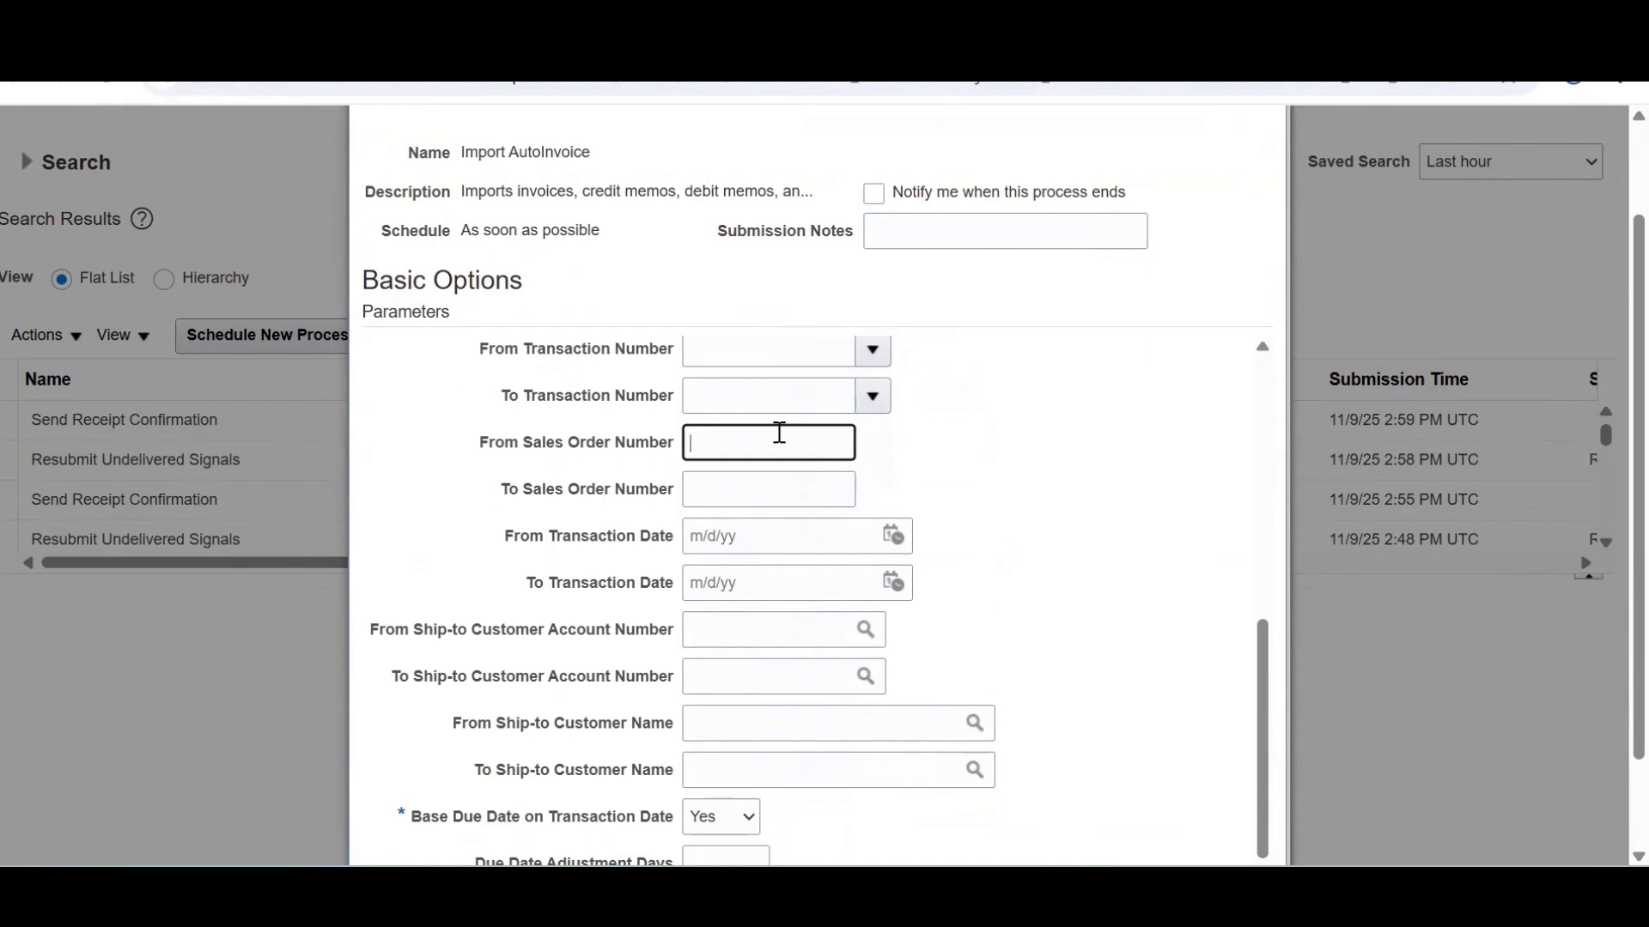
left_click(724, 486)
type("98599")
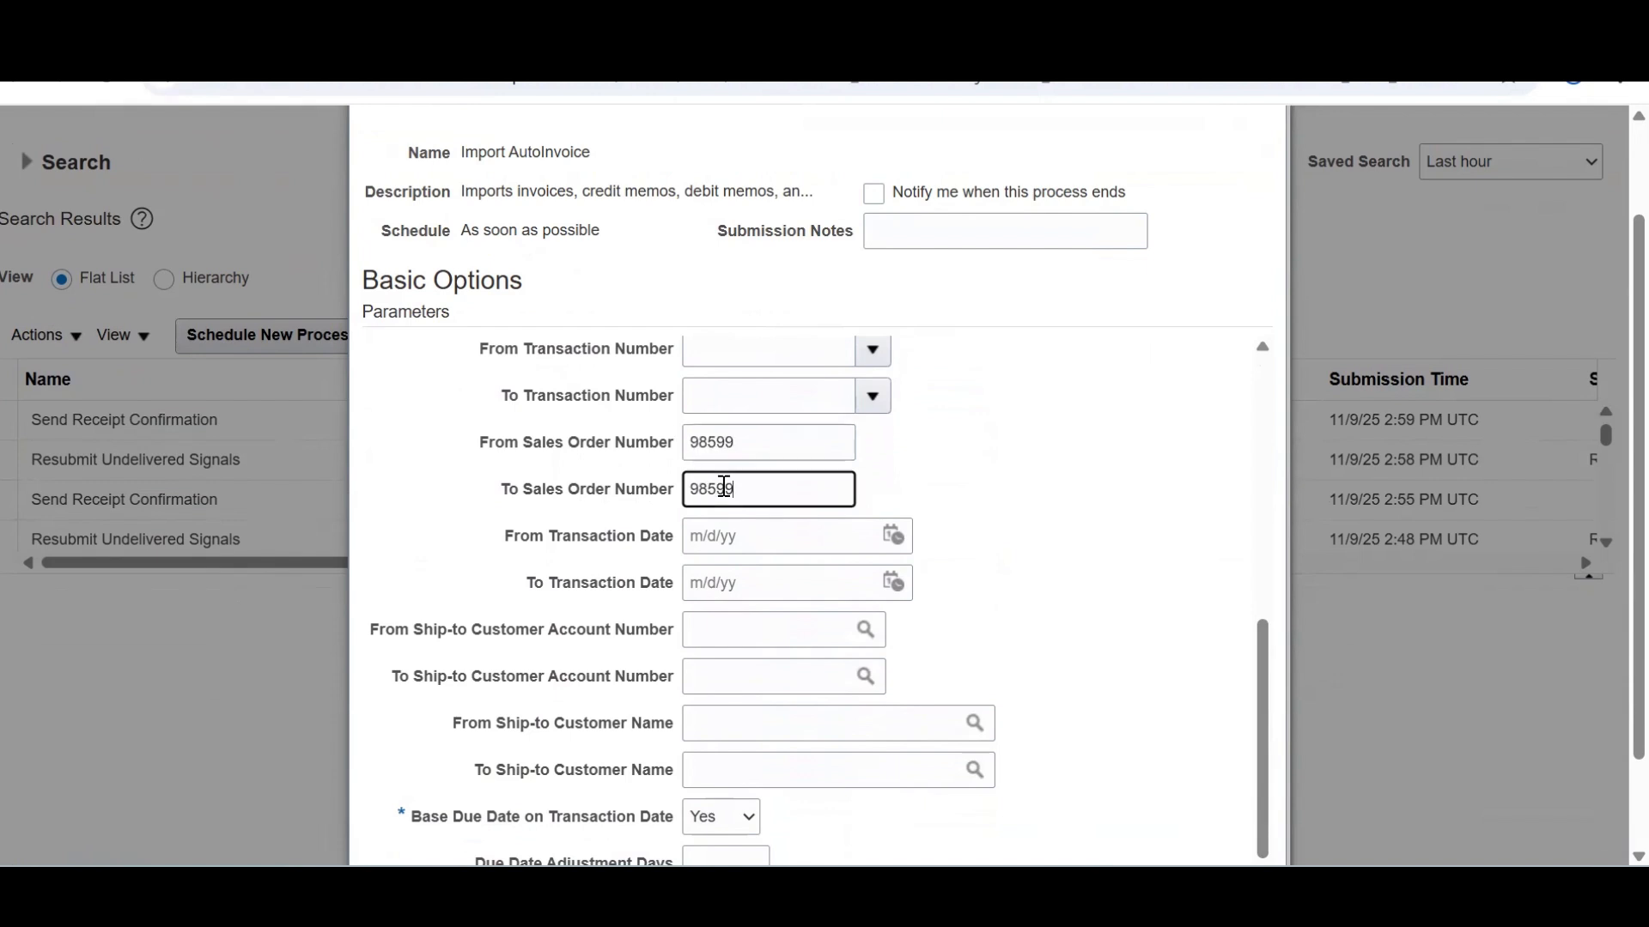
scroll(1269, 562, "up", 5)
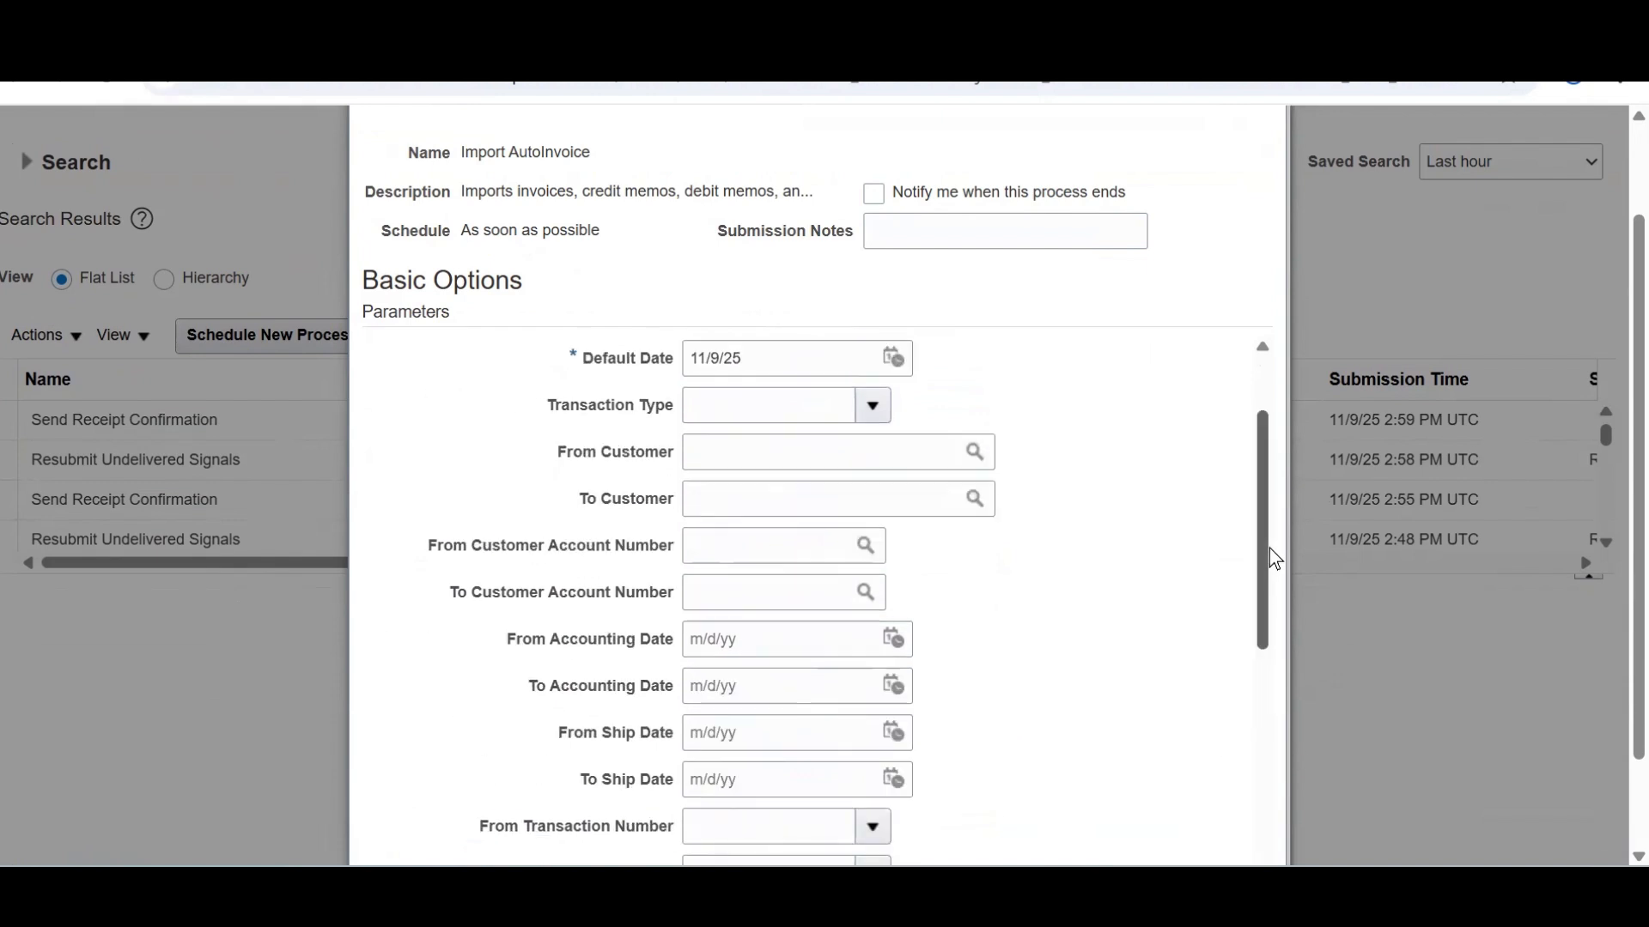
scroll(1269, 393, "up", 2)
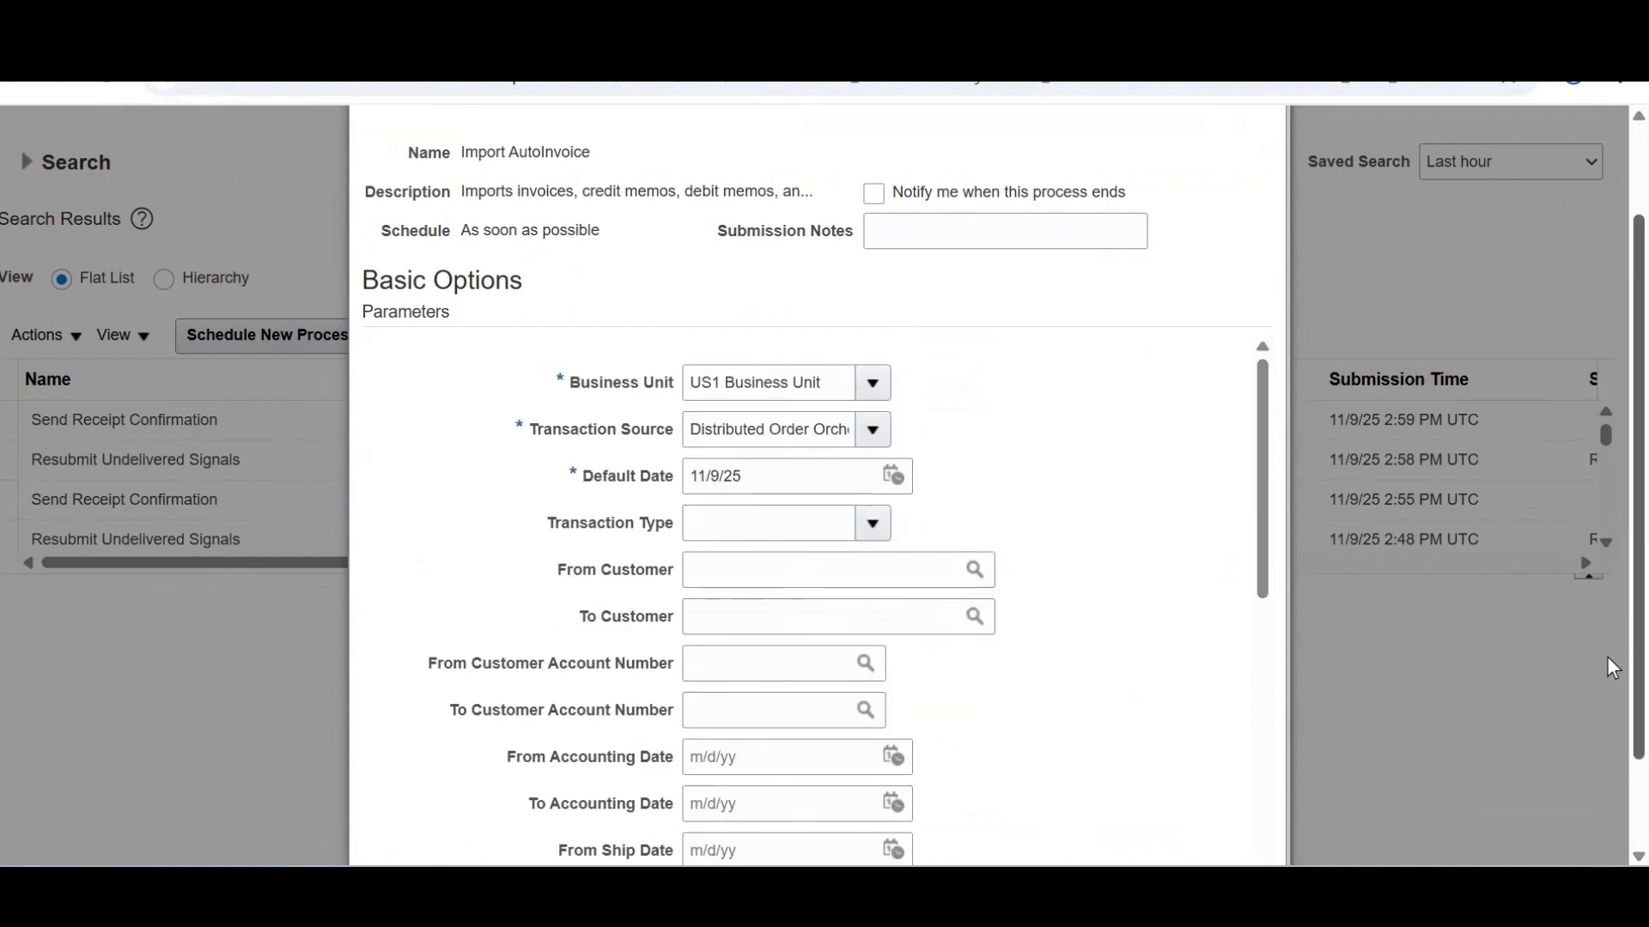
scroll(1421, 792, "down", 2)
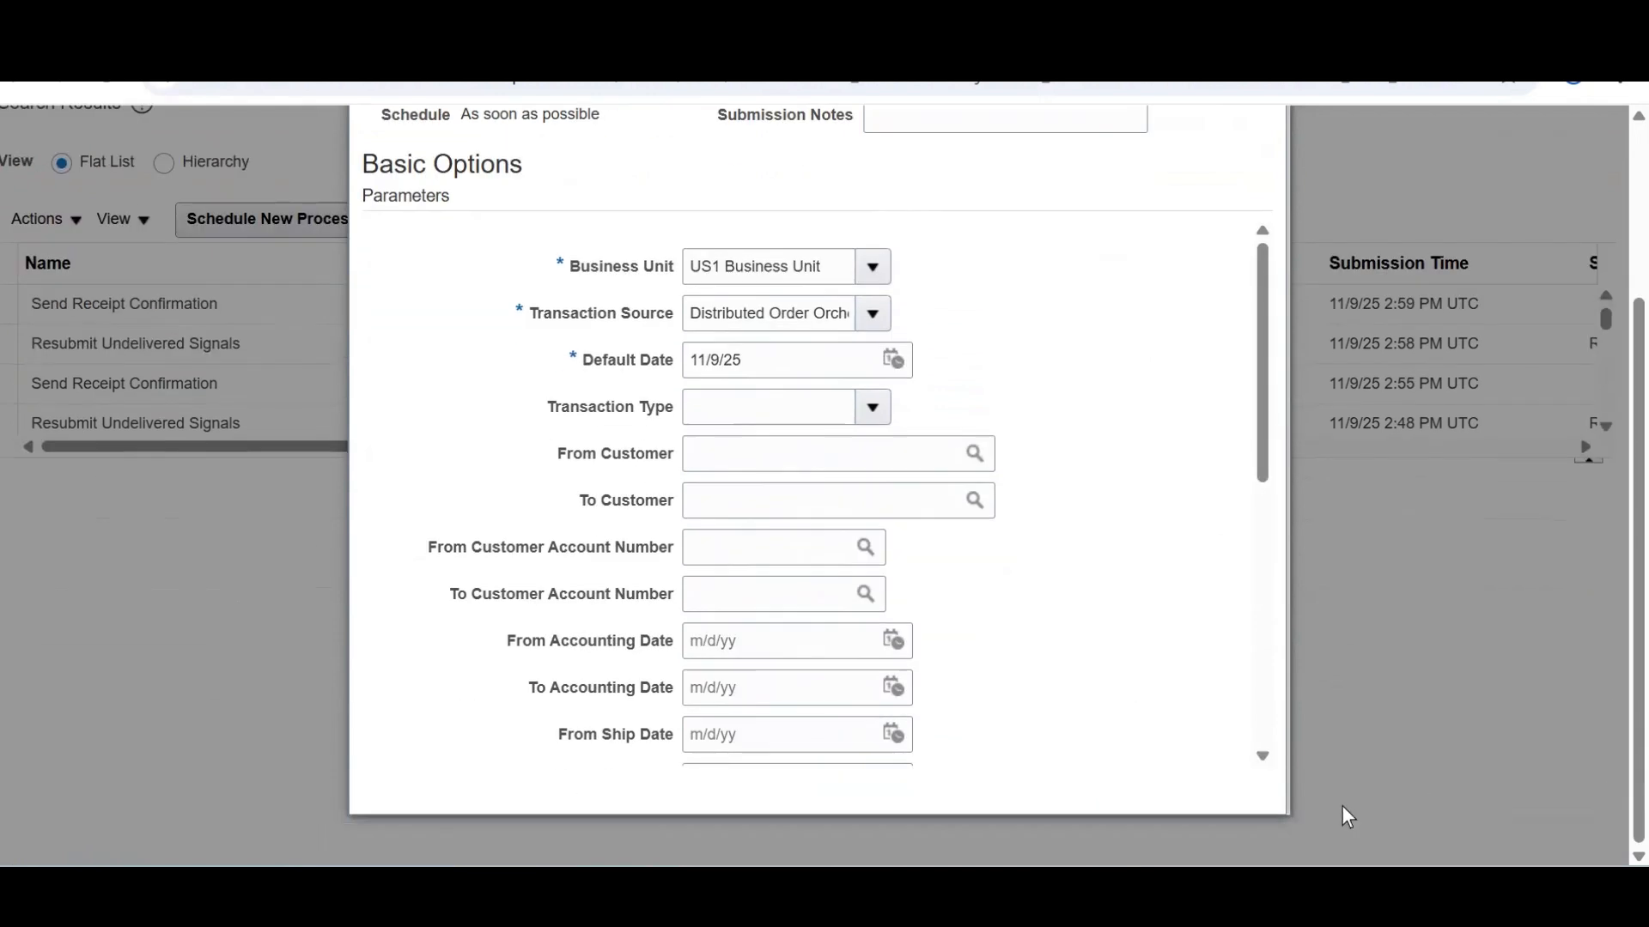
scroll(1606, 276, "up", 4)
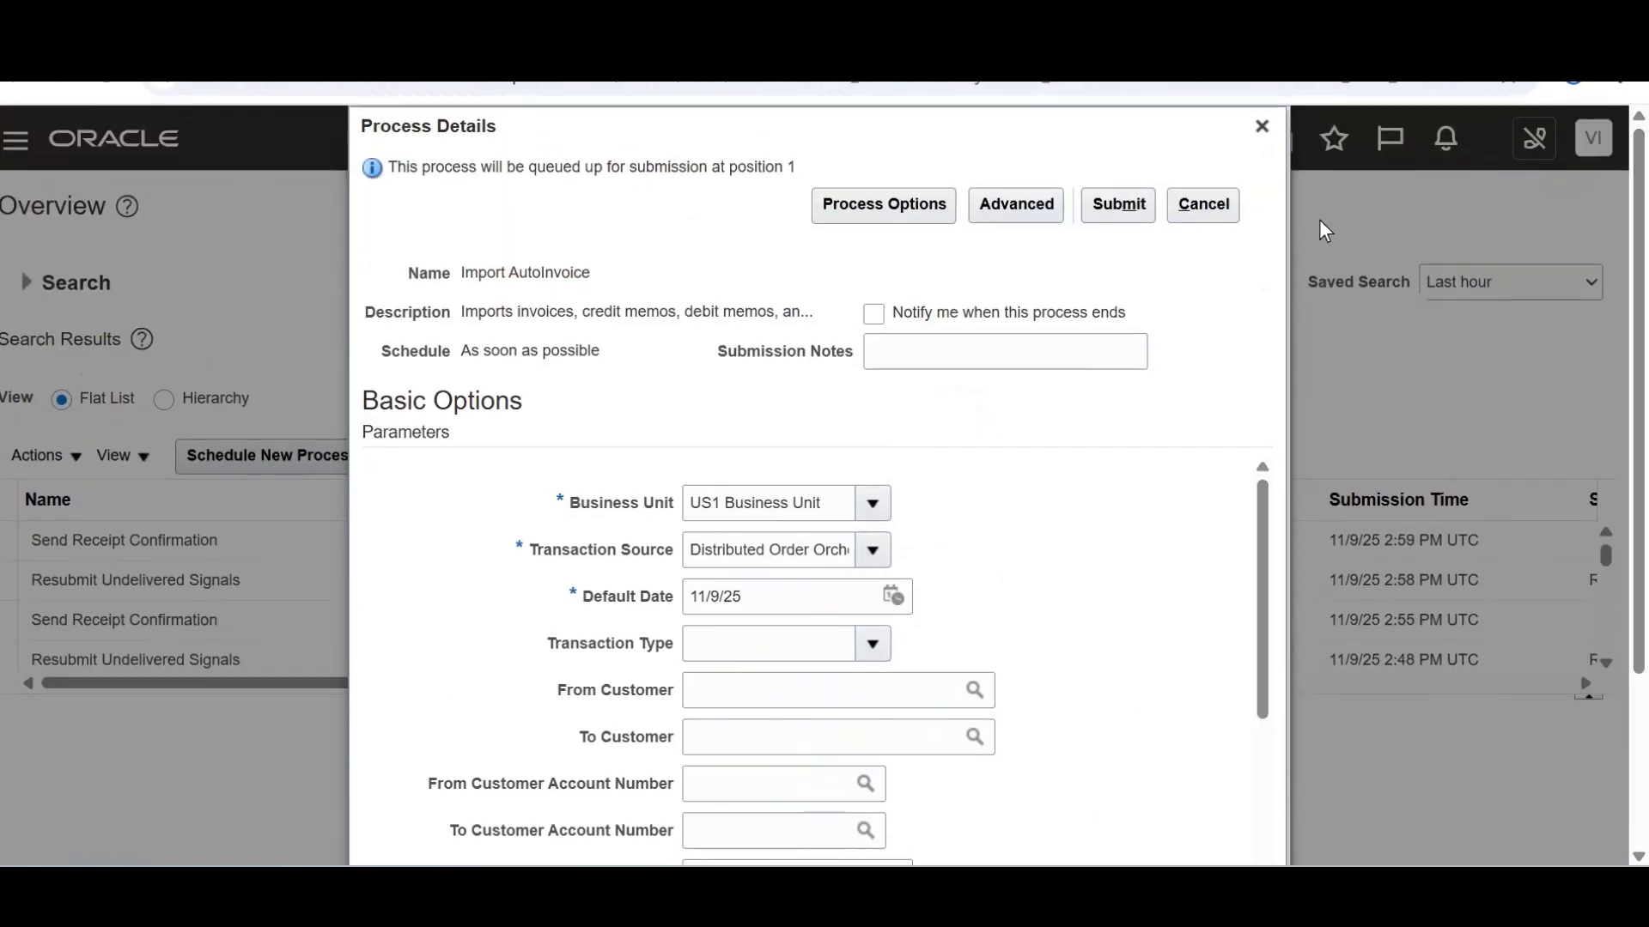
left_click(1127, 210)
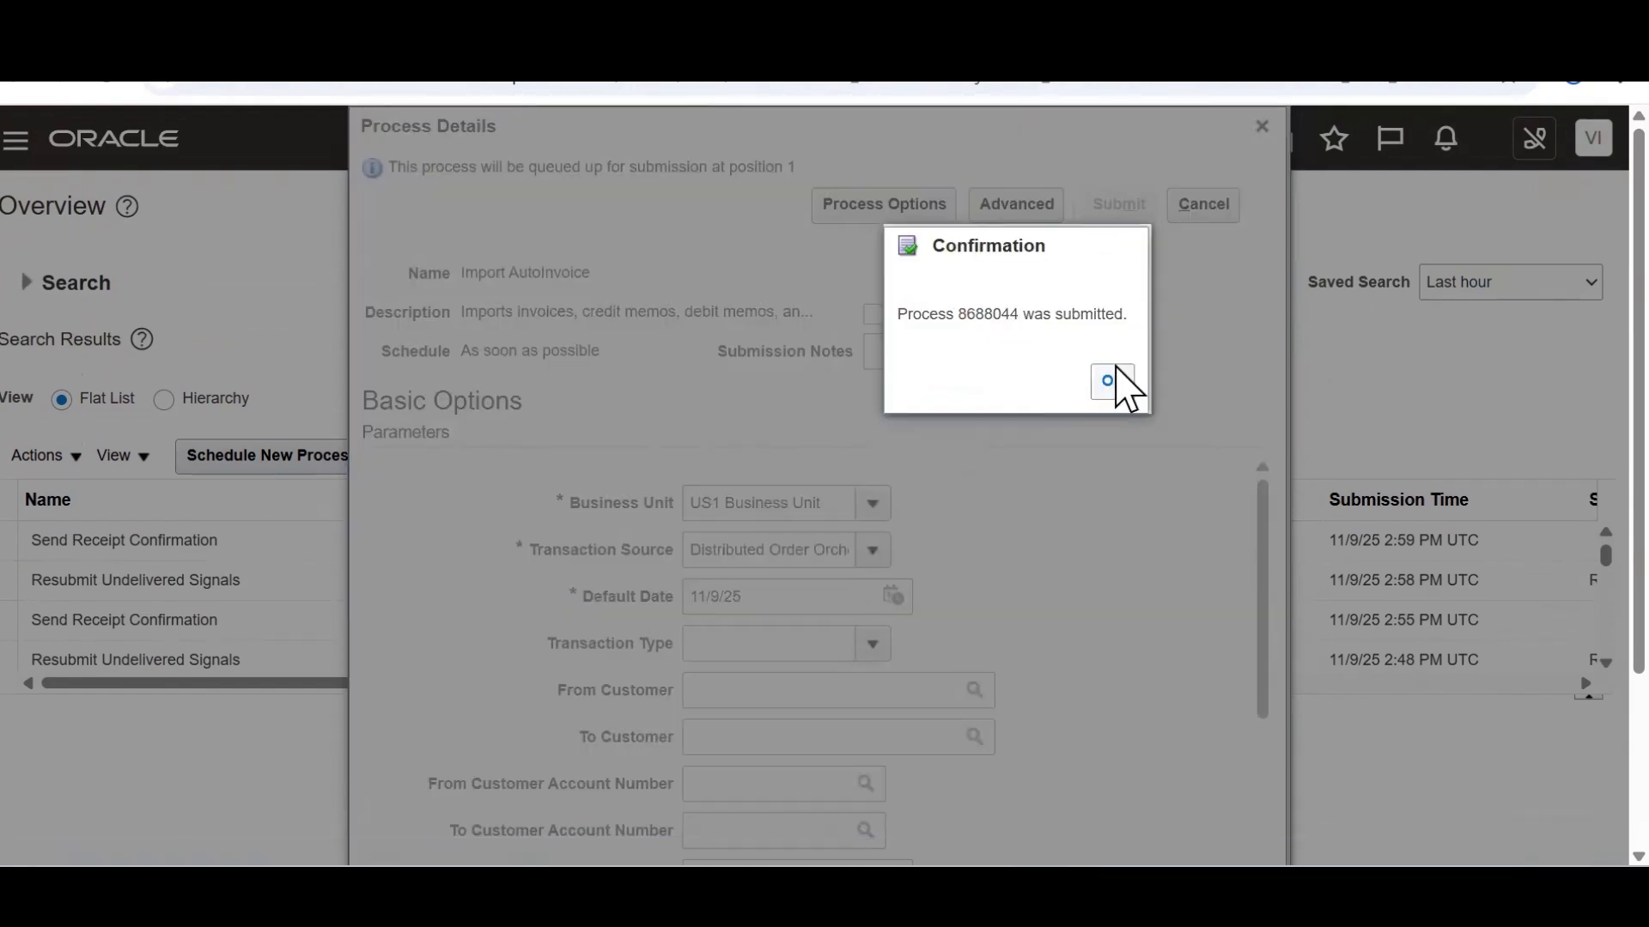
left_click(1113, 380)
left_click(996, 456)
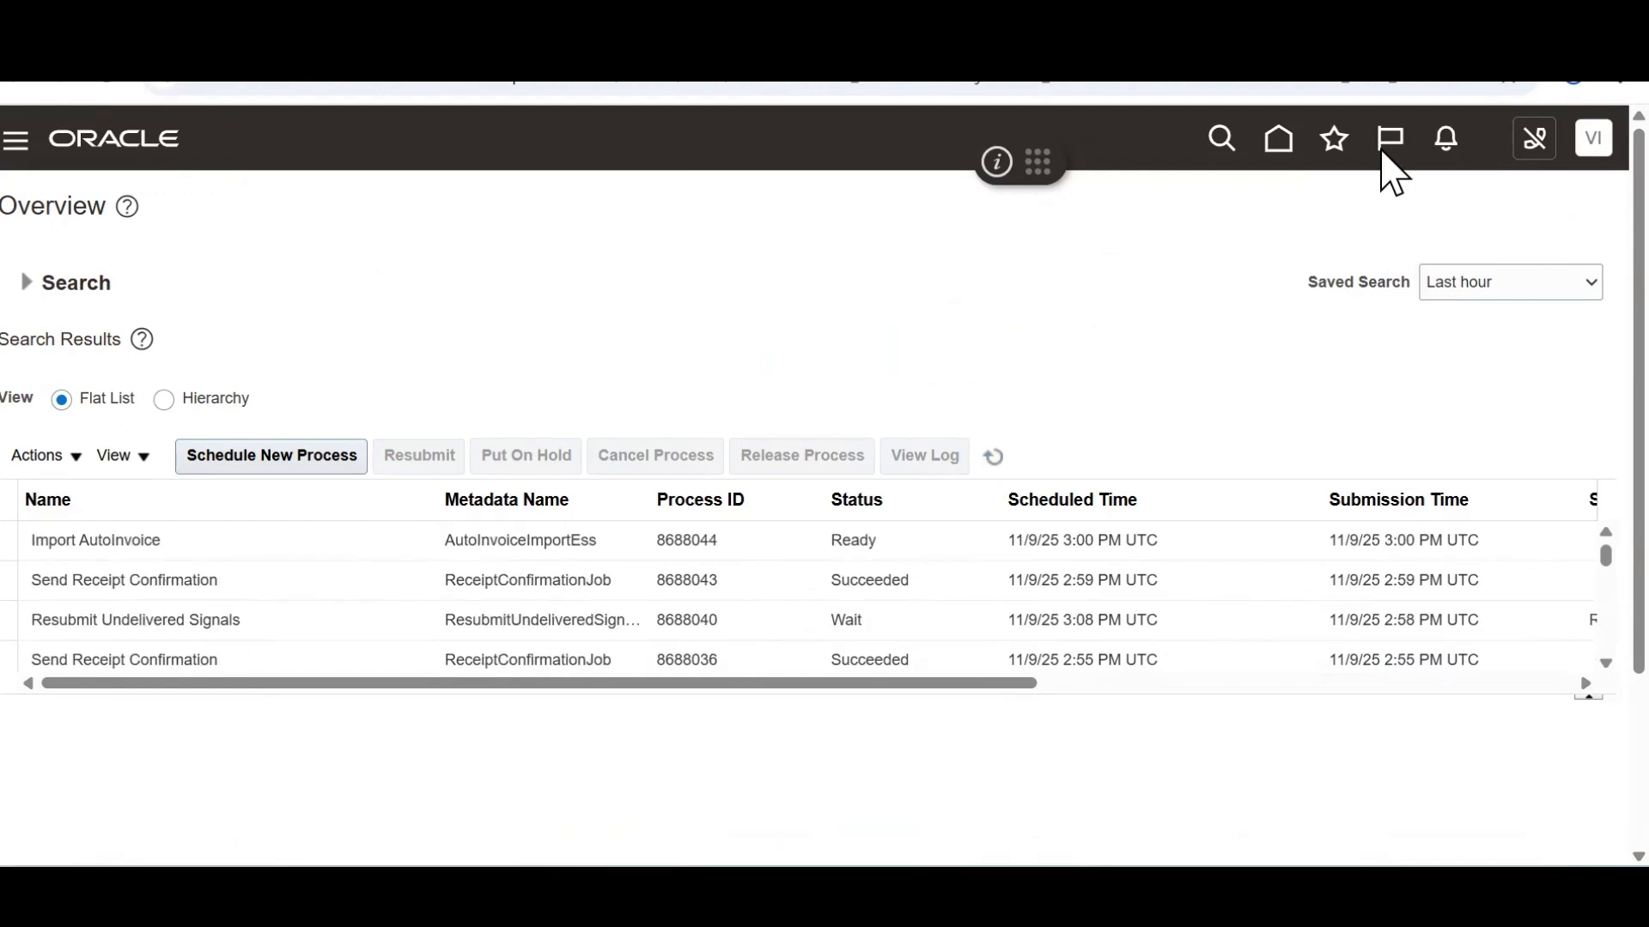
Reopen order 98599 through Recent Items and refresh its total
left_click(1334, 155)
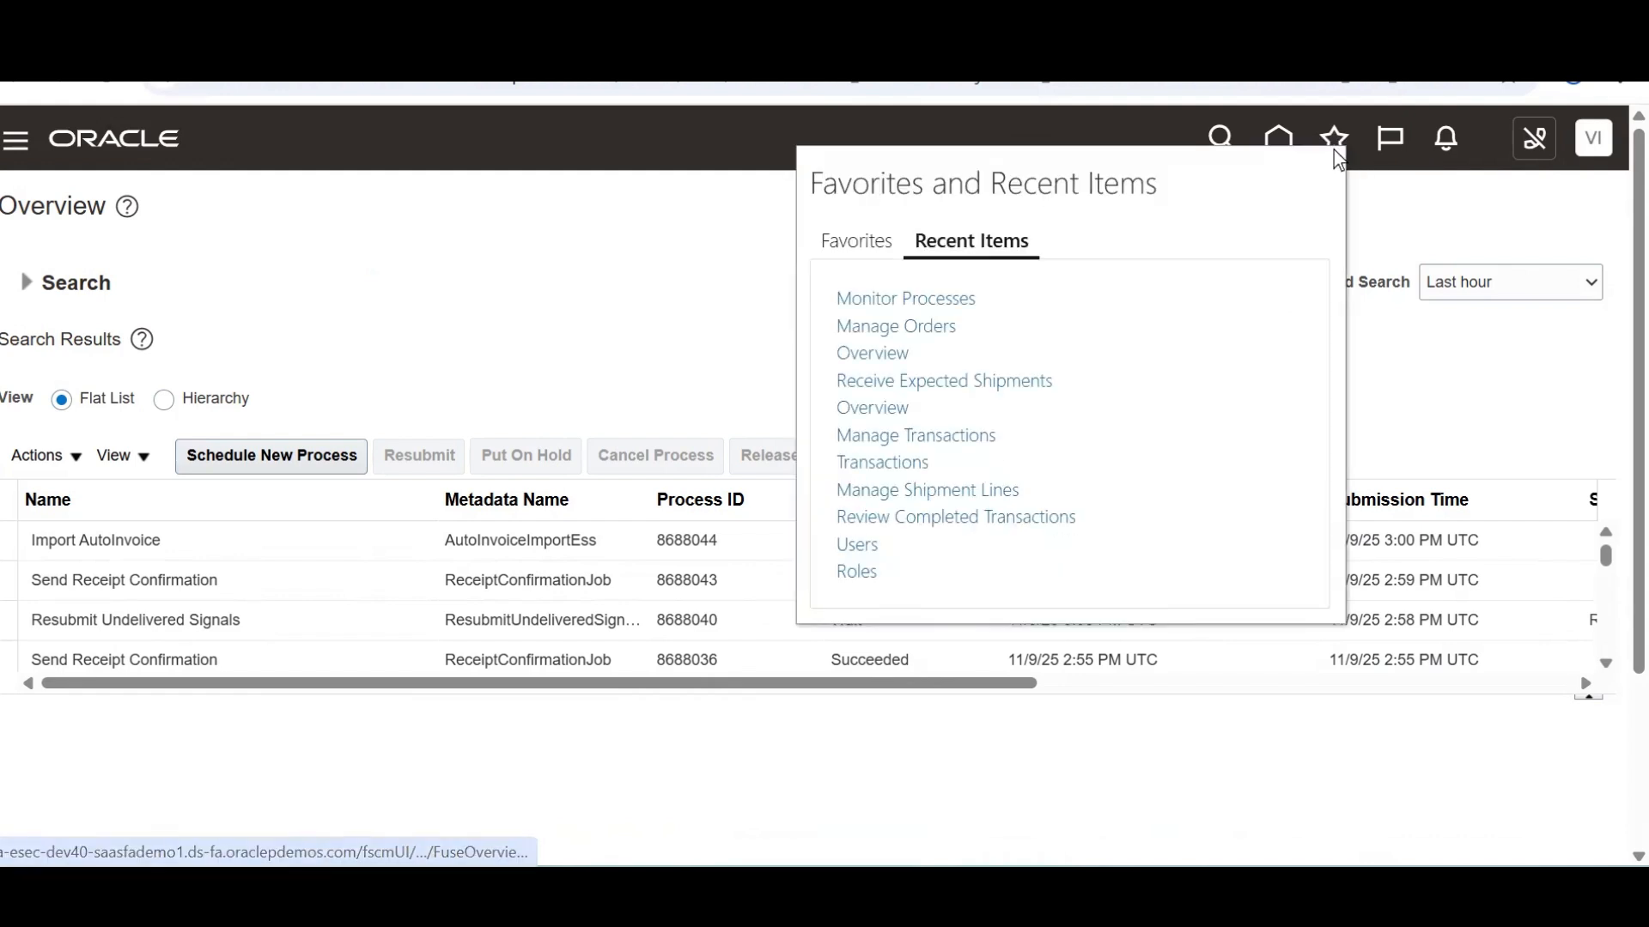
left_click(937, 329)
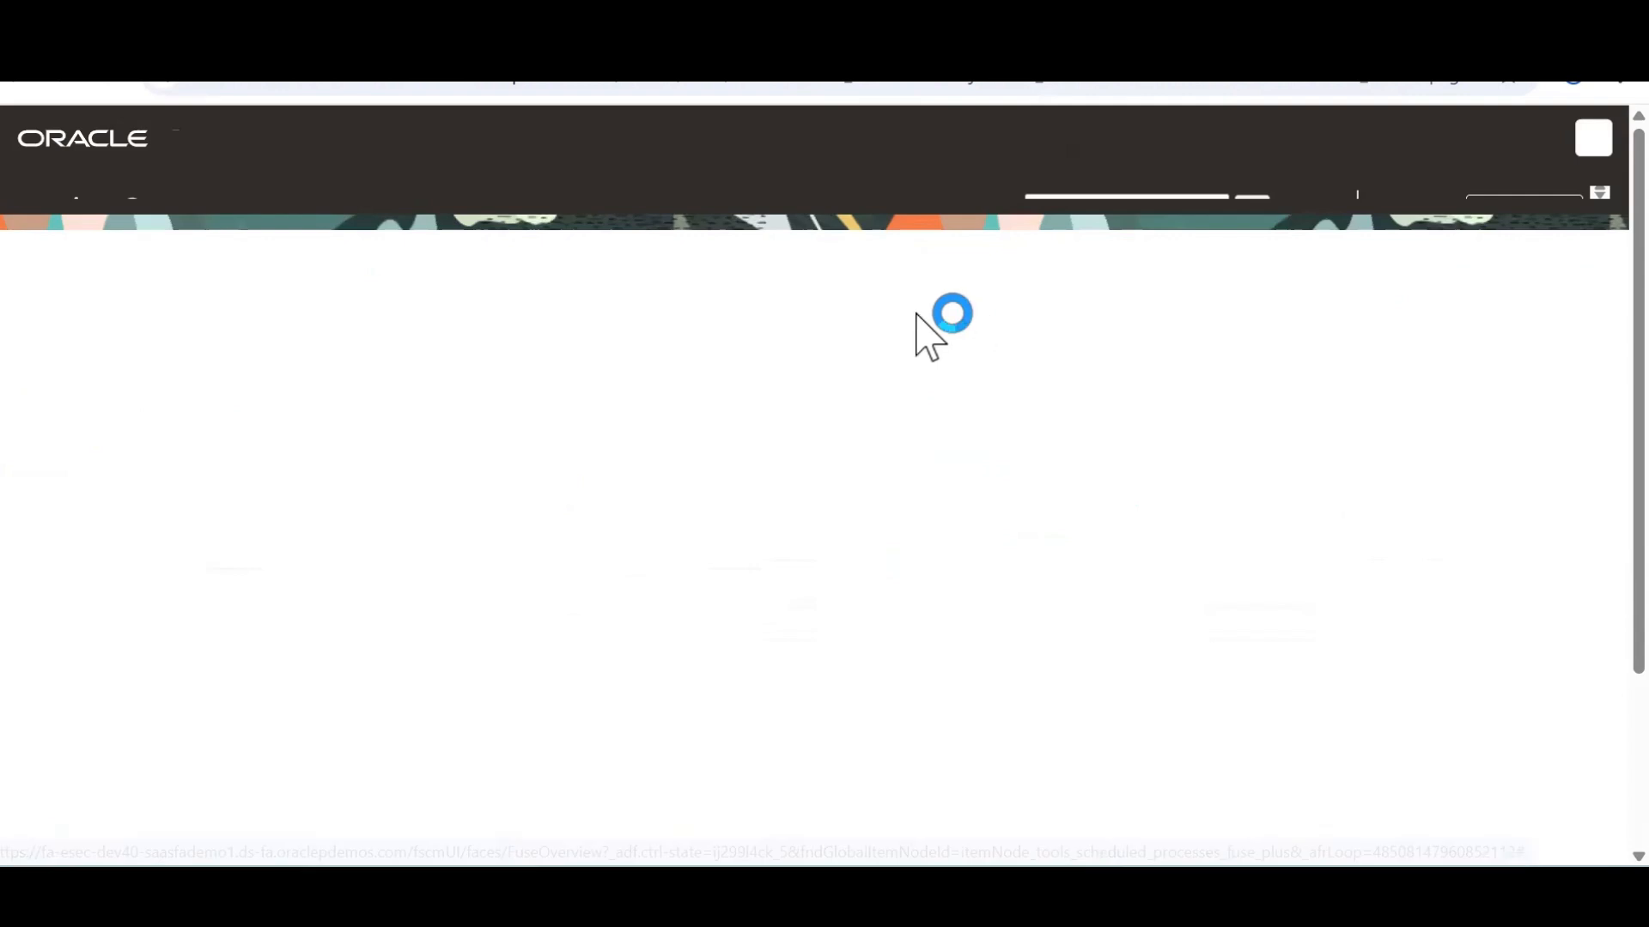
type("98599")
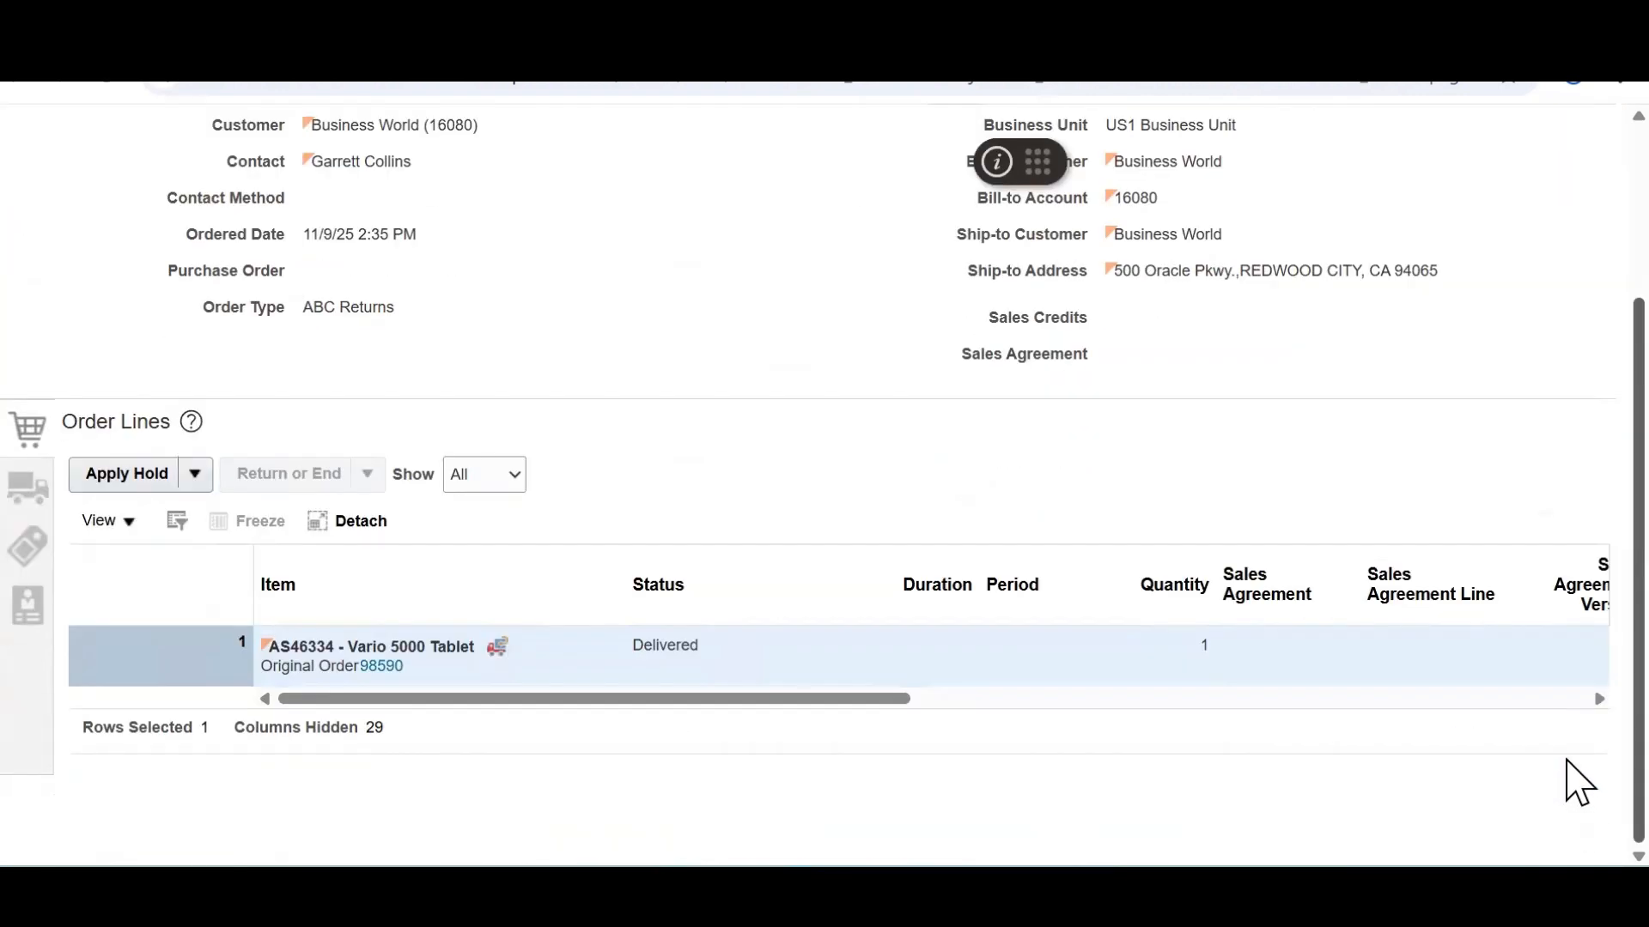
scroll(1578, 288, "up", 3)
left_click(1477, 215)
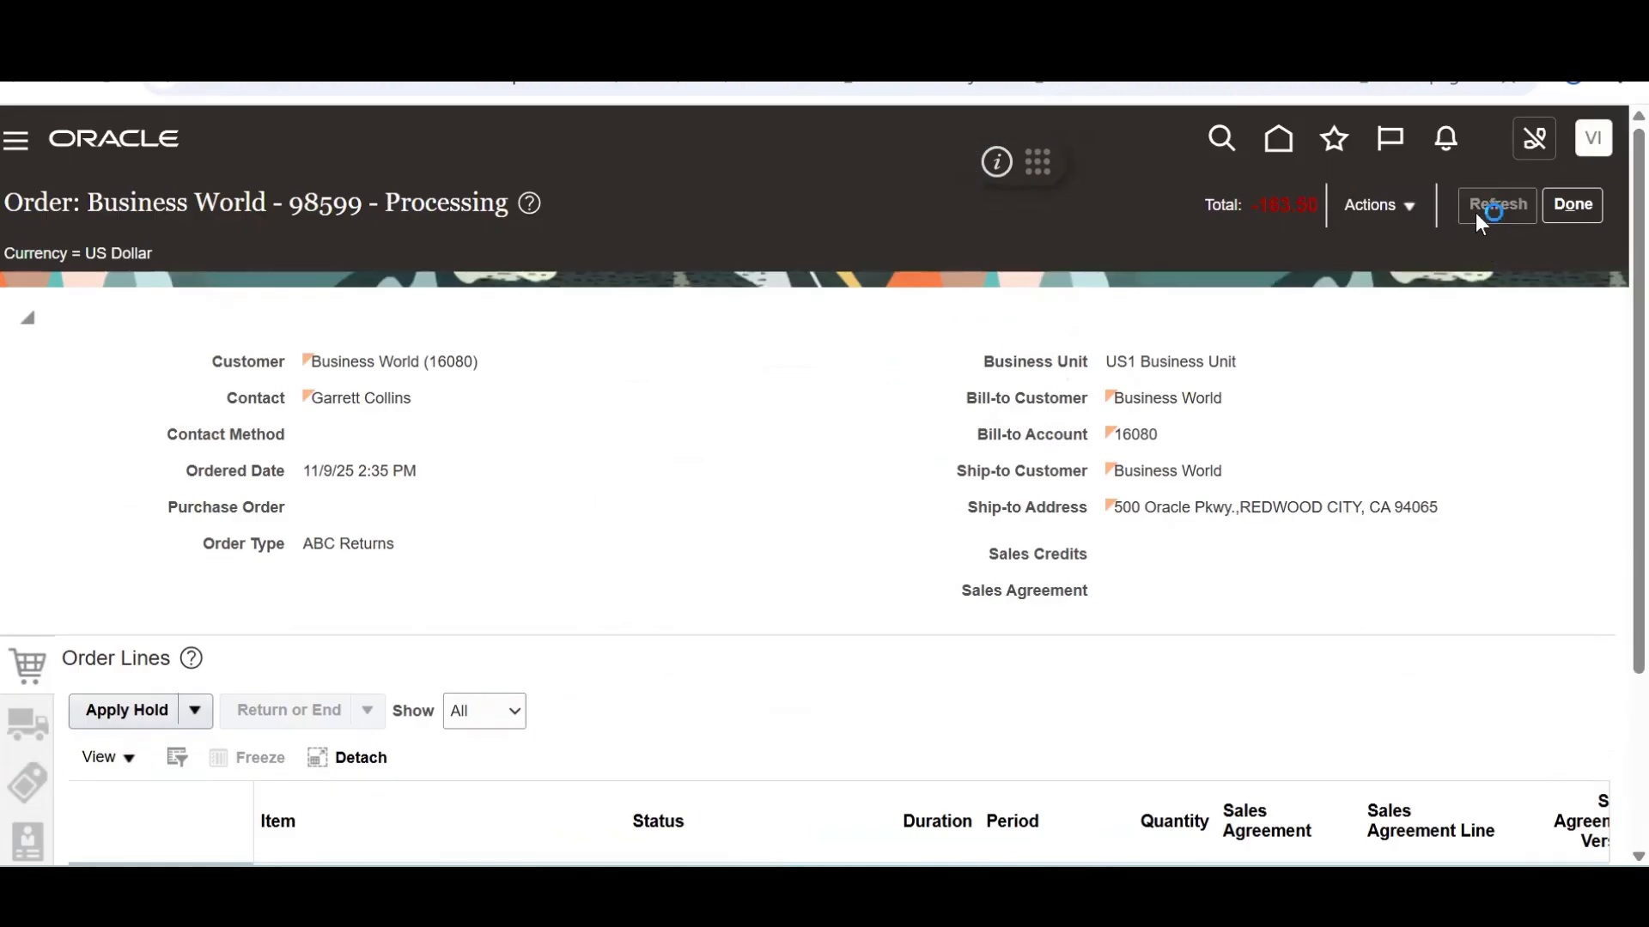
Go through Supply Chain Execution and Inventory Management (Classic) to Review Completed Transactions
left_click(1265, 139)
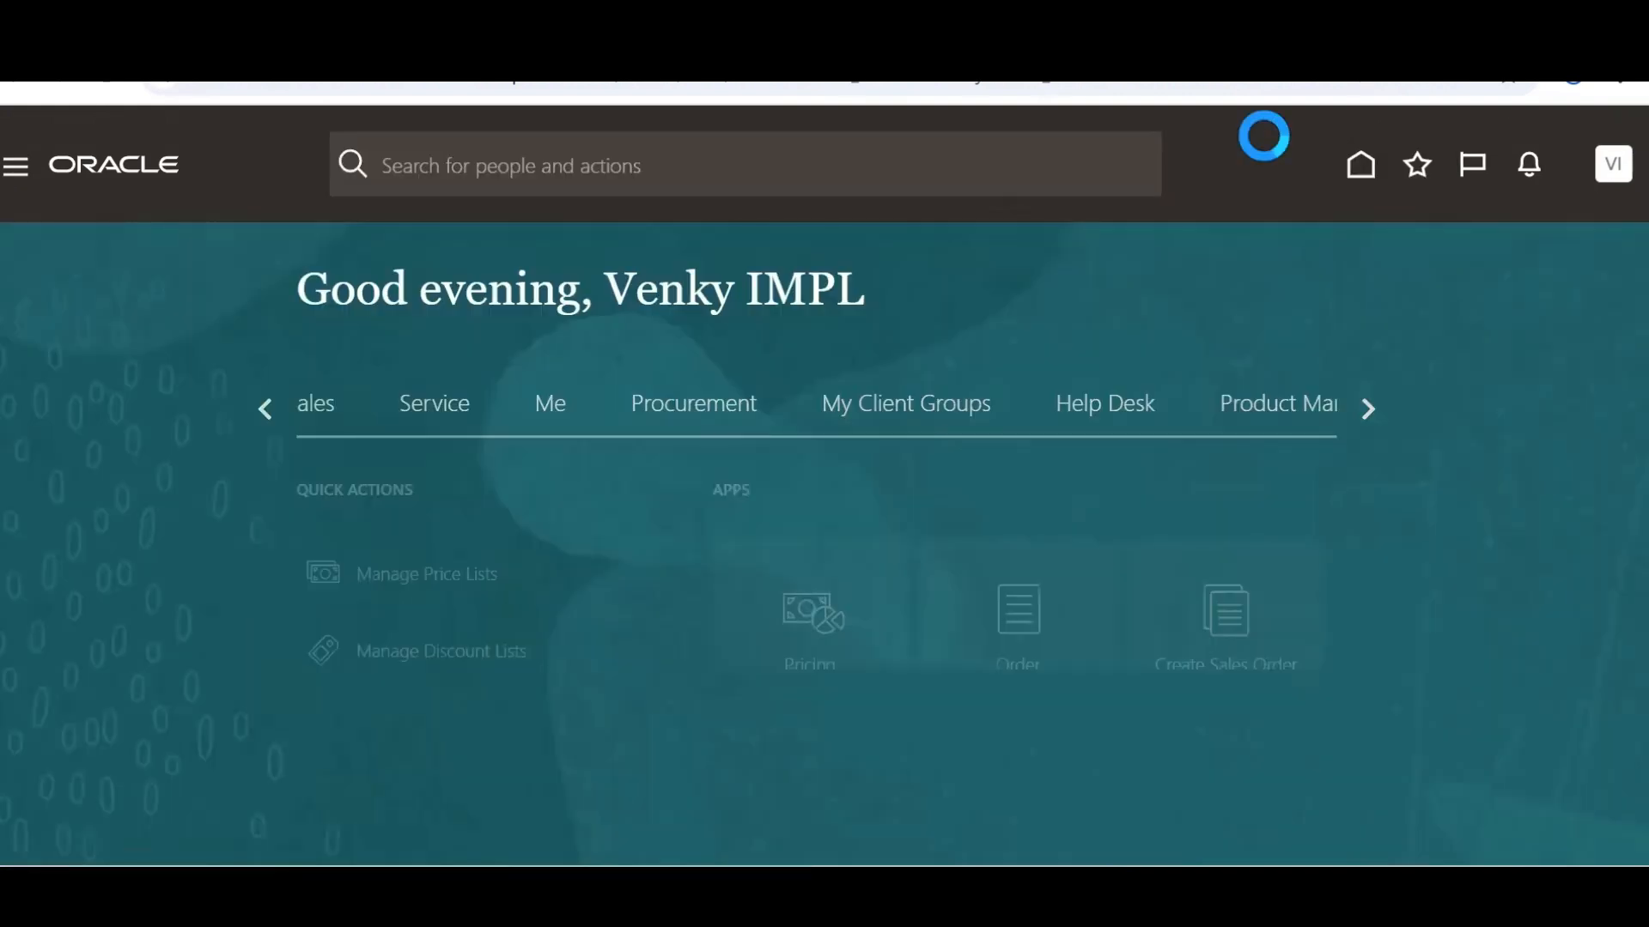
left_click(1358, 408)
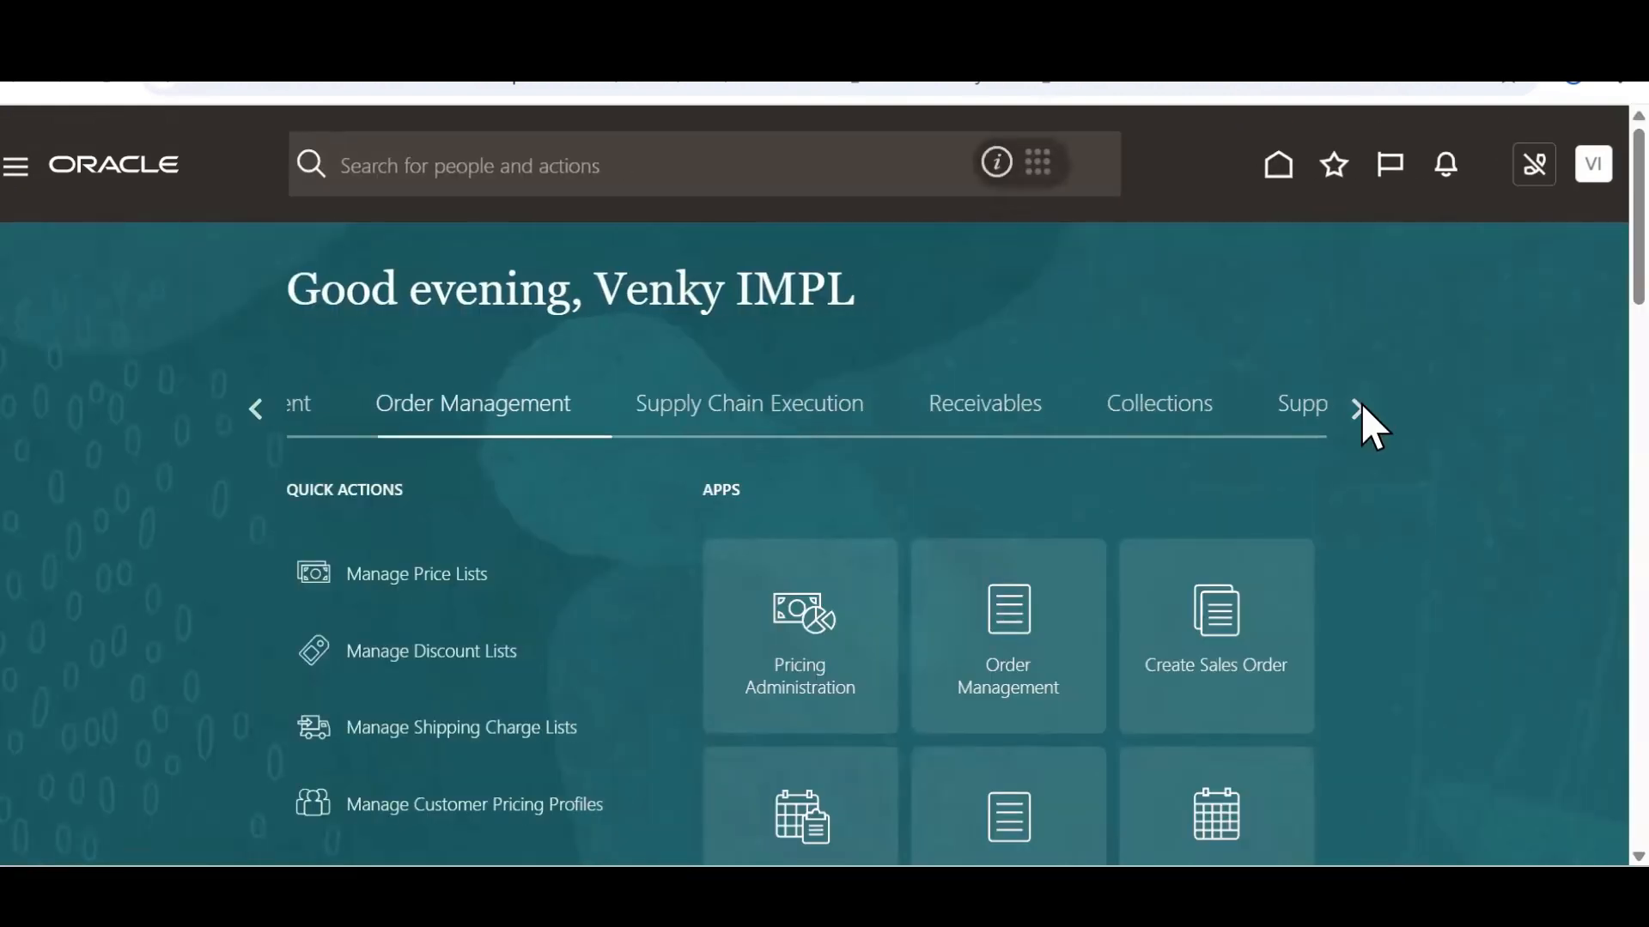
left_click(686, 428)
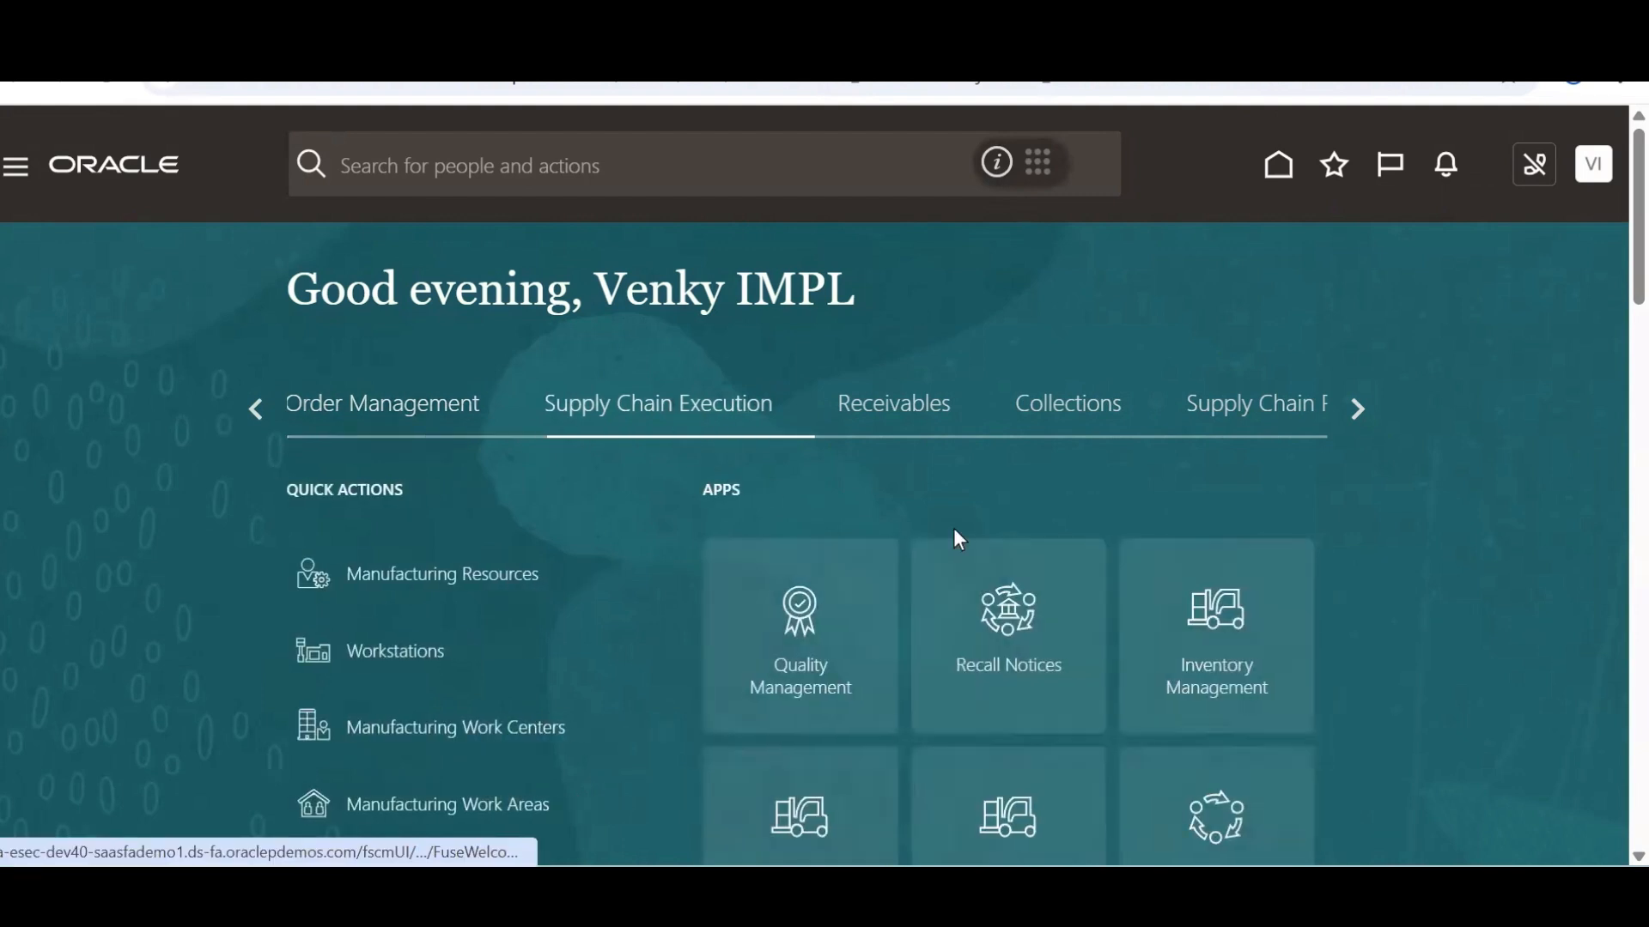
left_click_drag(1608, 365, 1607, 354)
left_click_drag(1637, 269, 1604, 352)
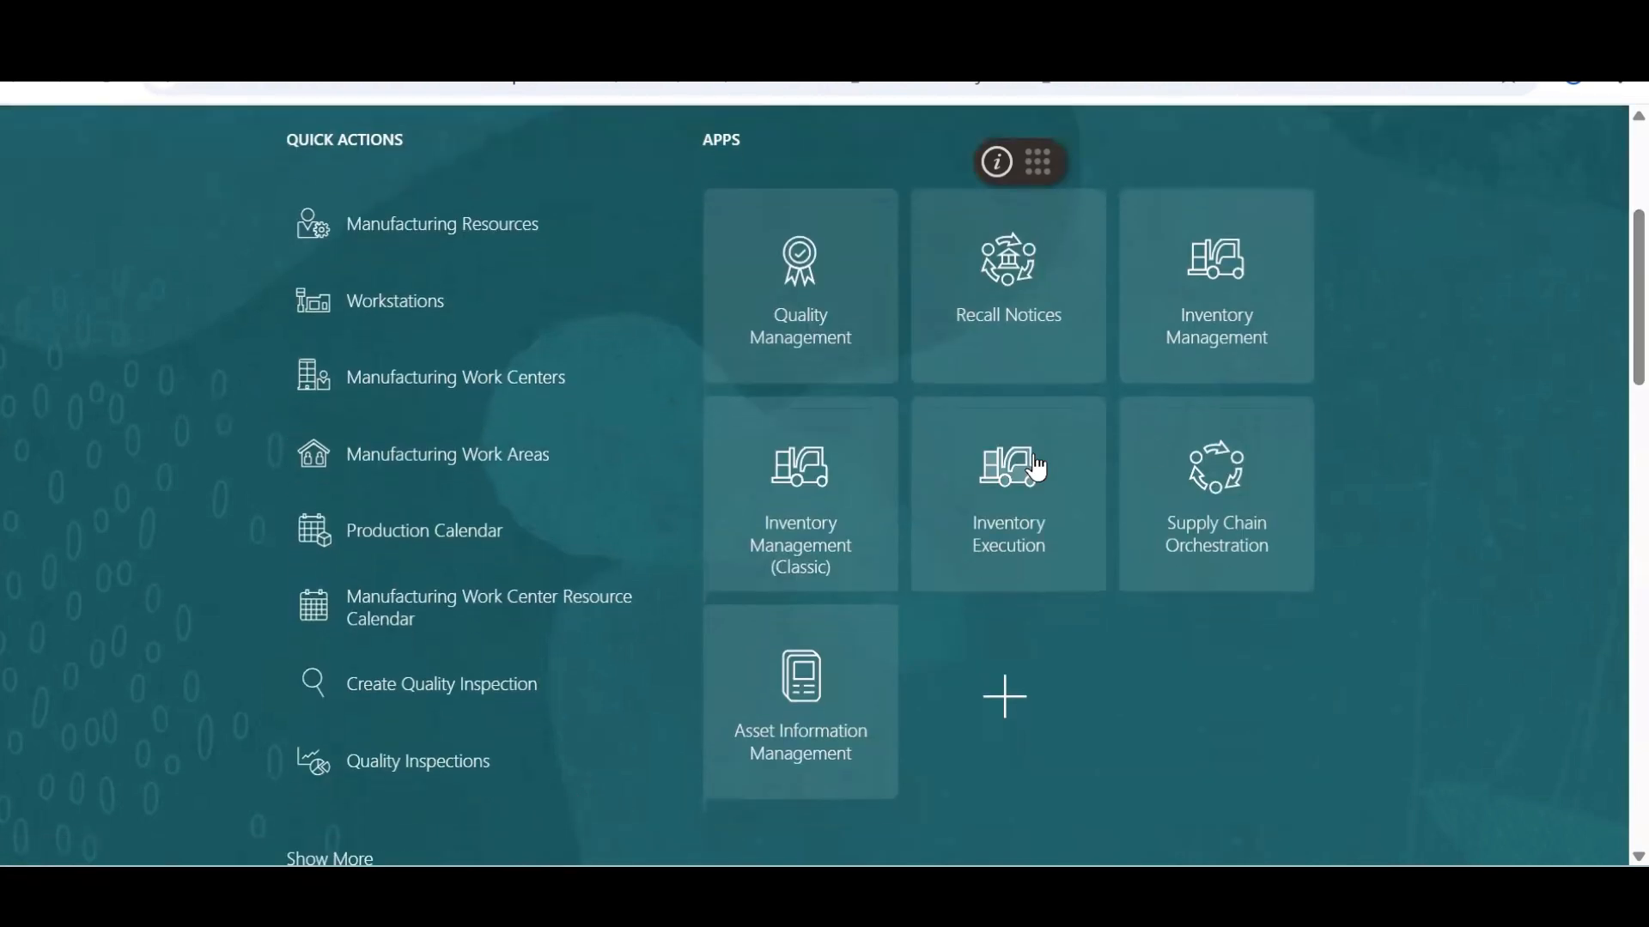
left_click(801, 547)
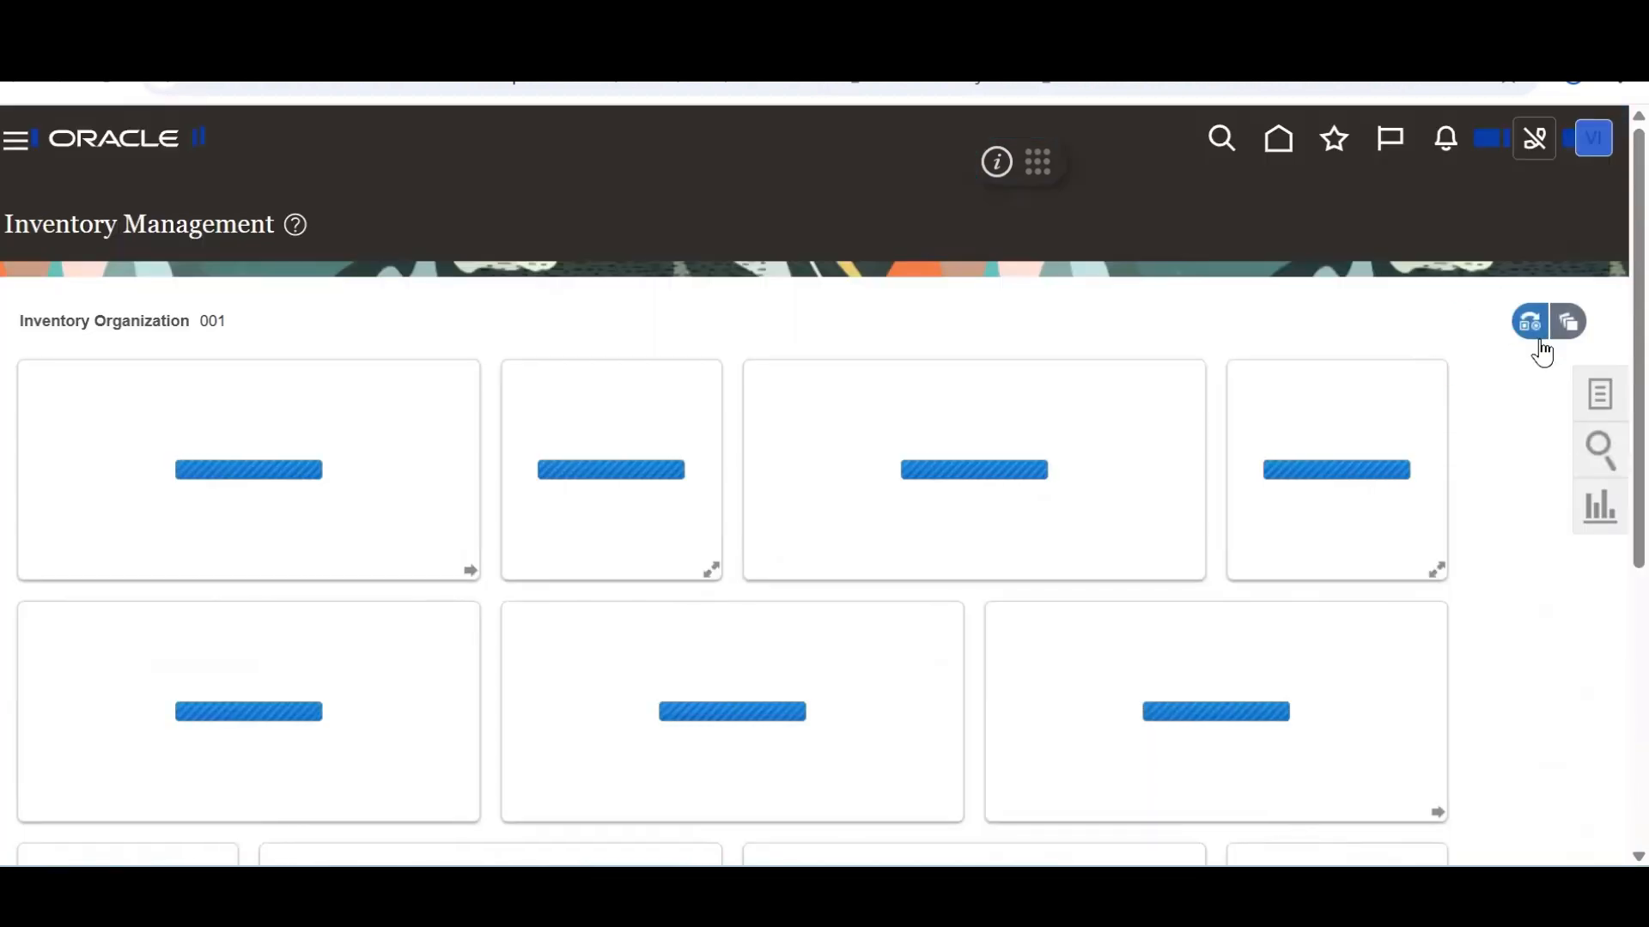
left_click(1586, 399)
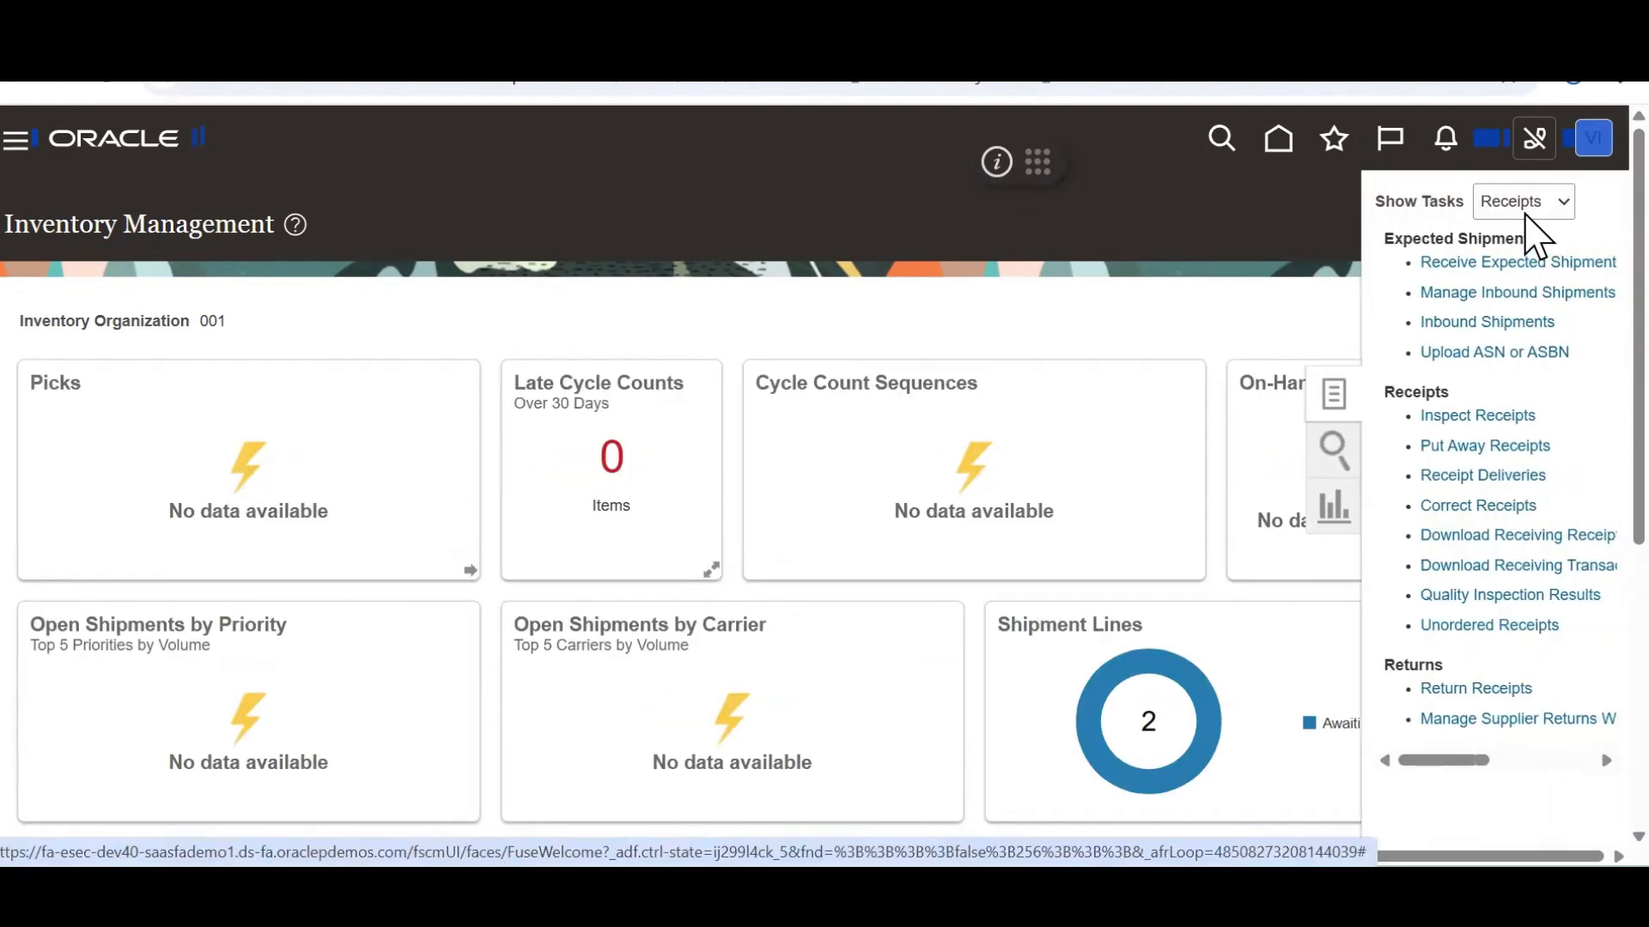
left_click(1535, 205)
left_click(1513, 235)
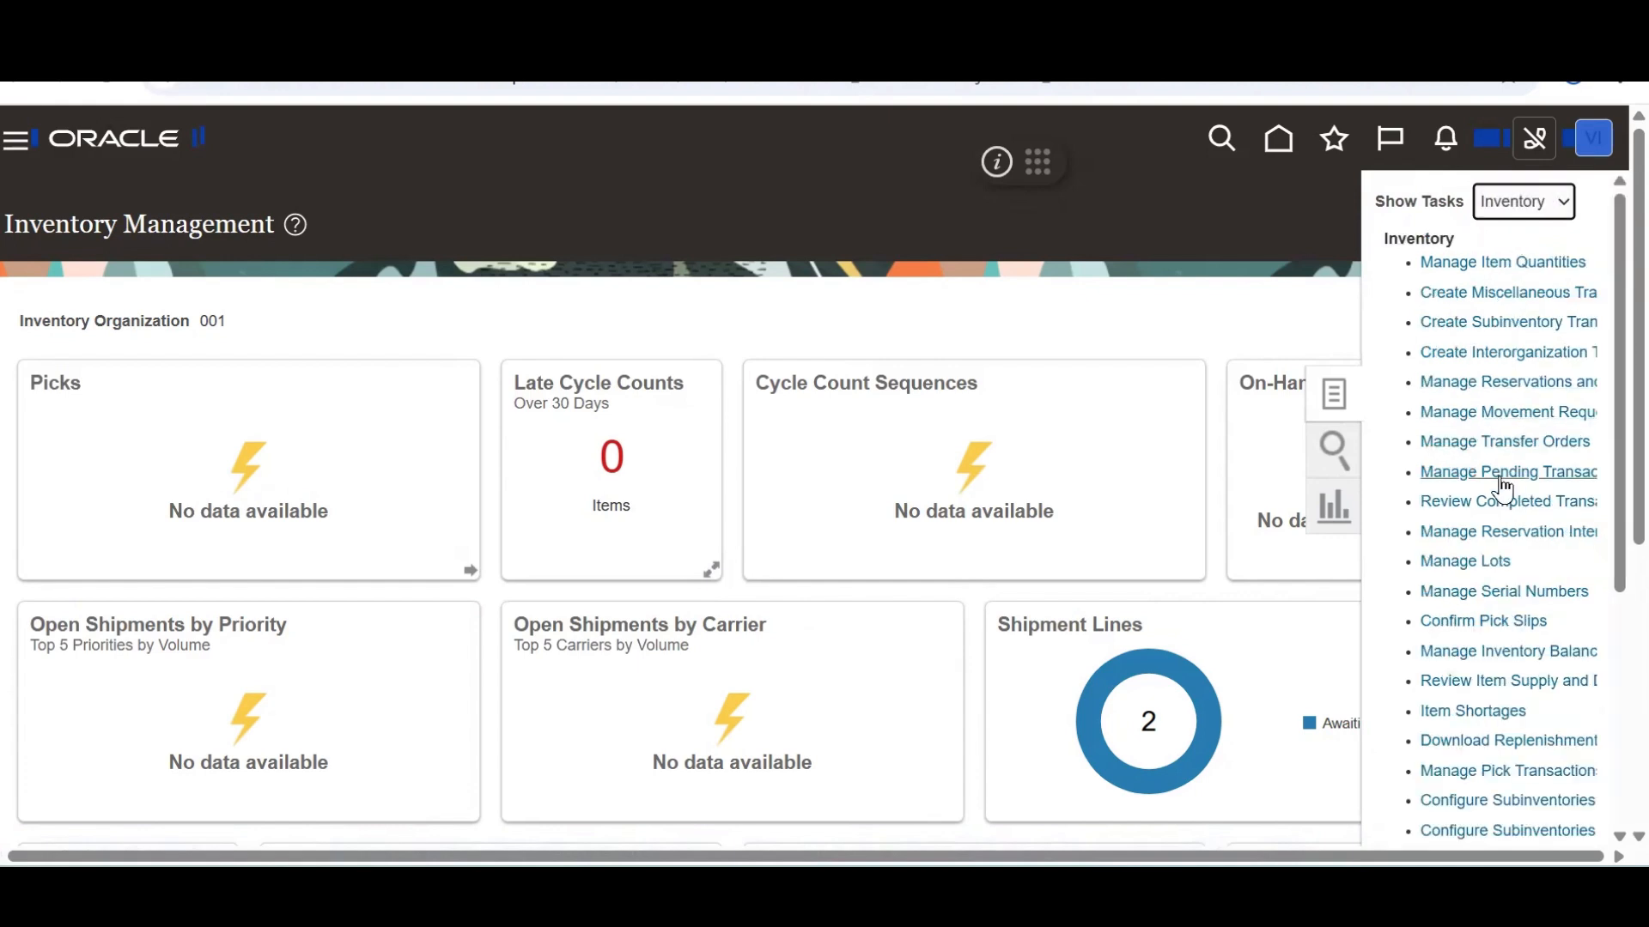
left_click(1499, 507)
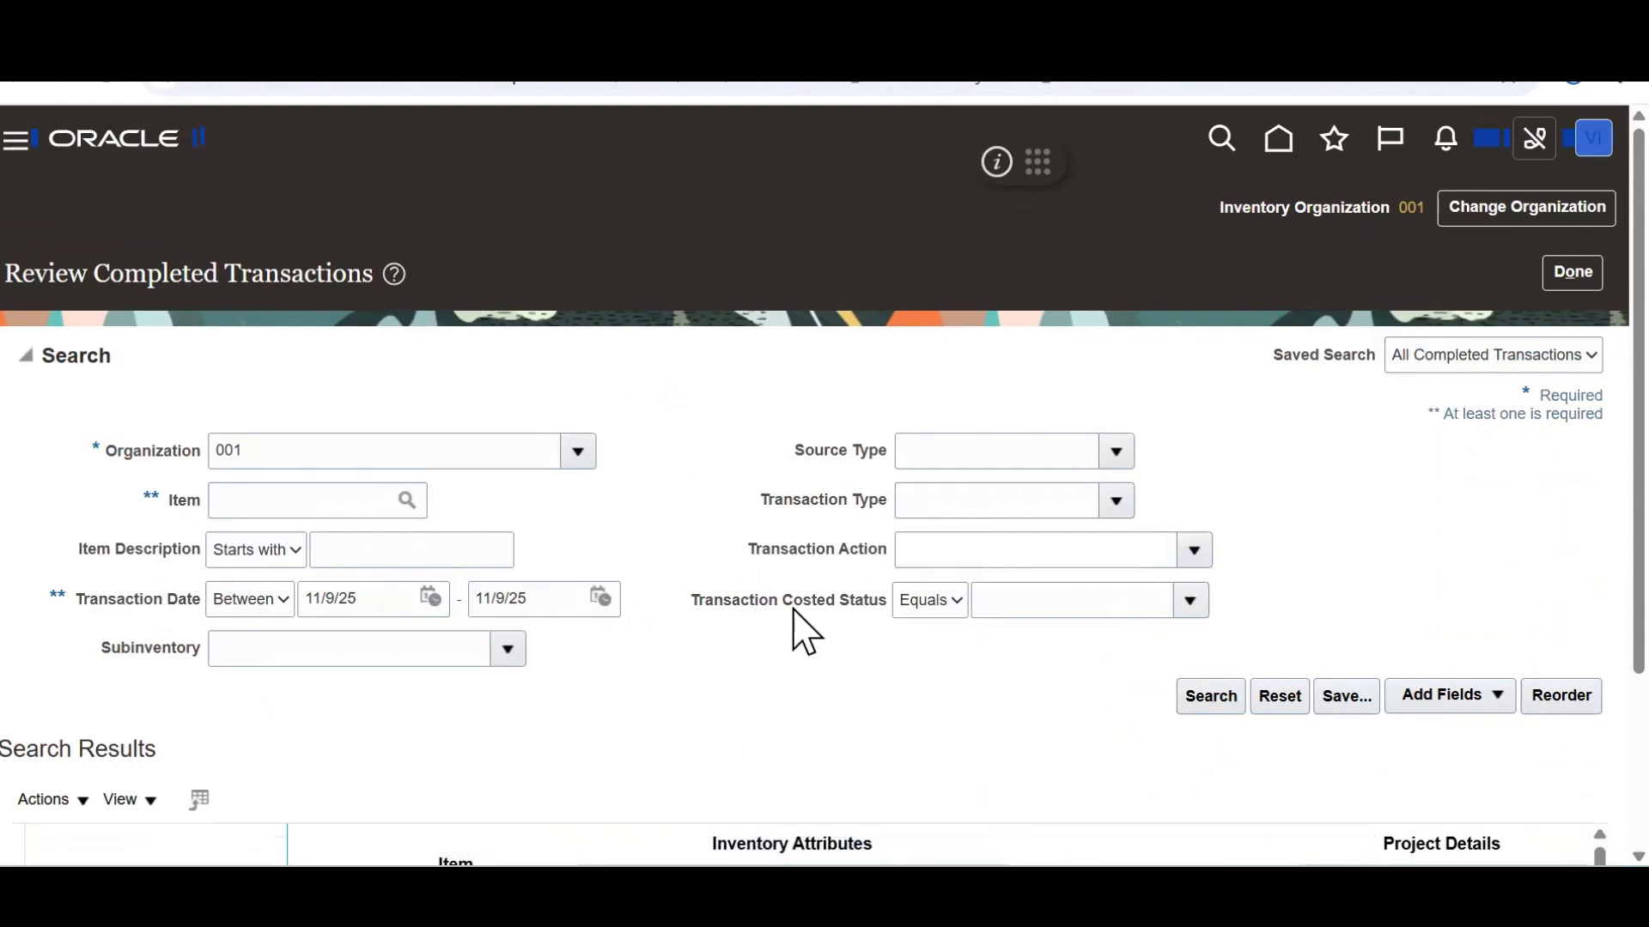
Set Source Type to RMA and search the completed transactions
left_click(1114, 456)
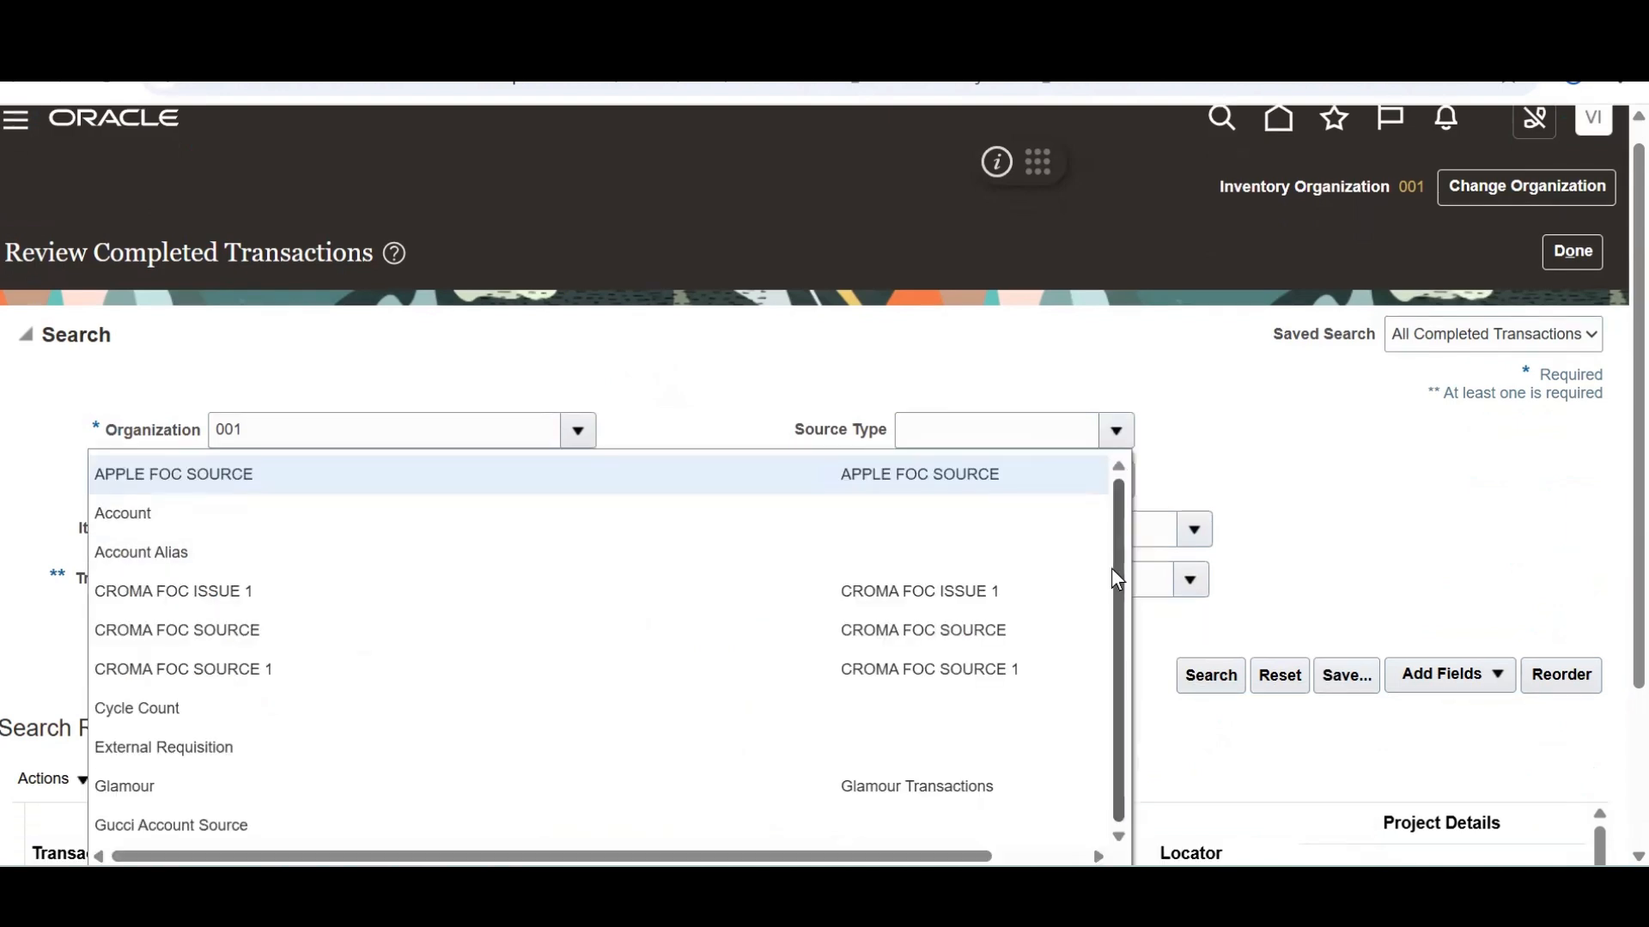
scroll(1607, 518, "down", 3)
left_click(127, 671)
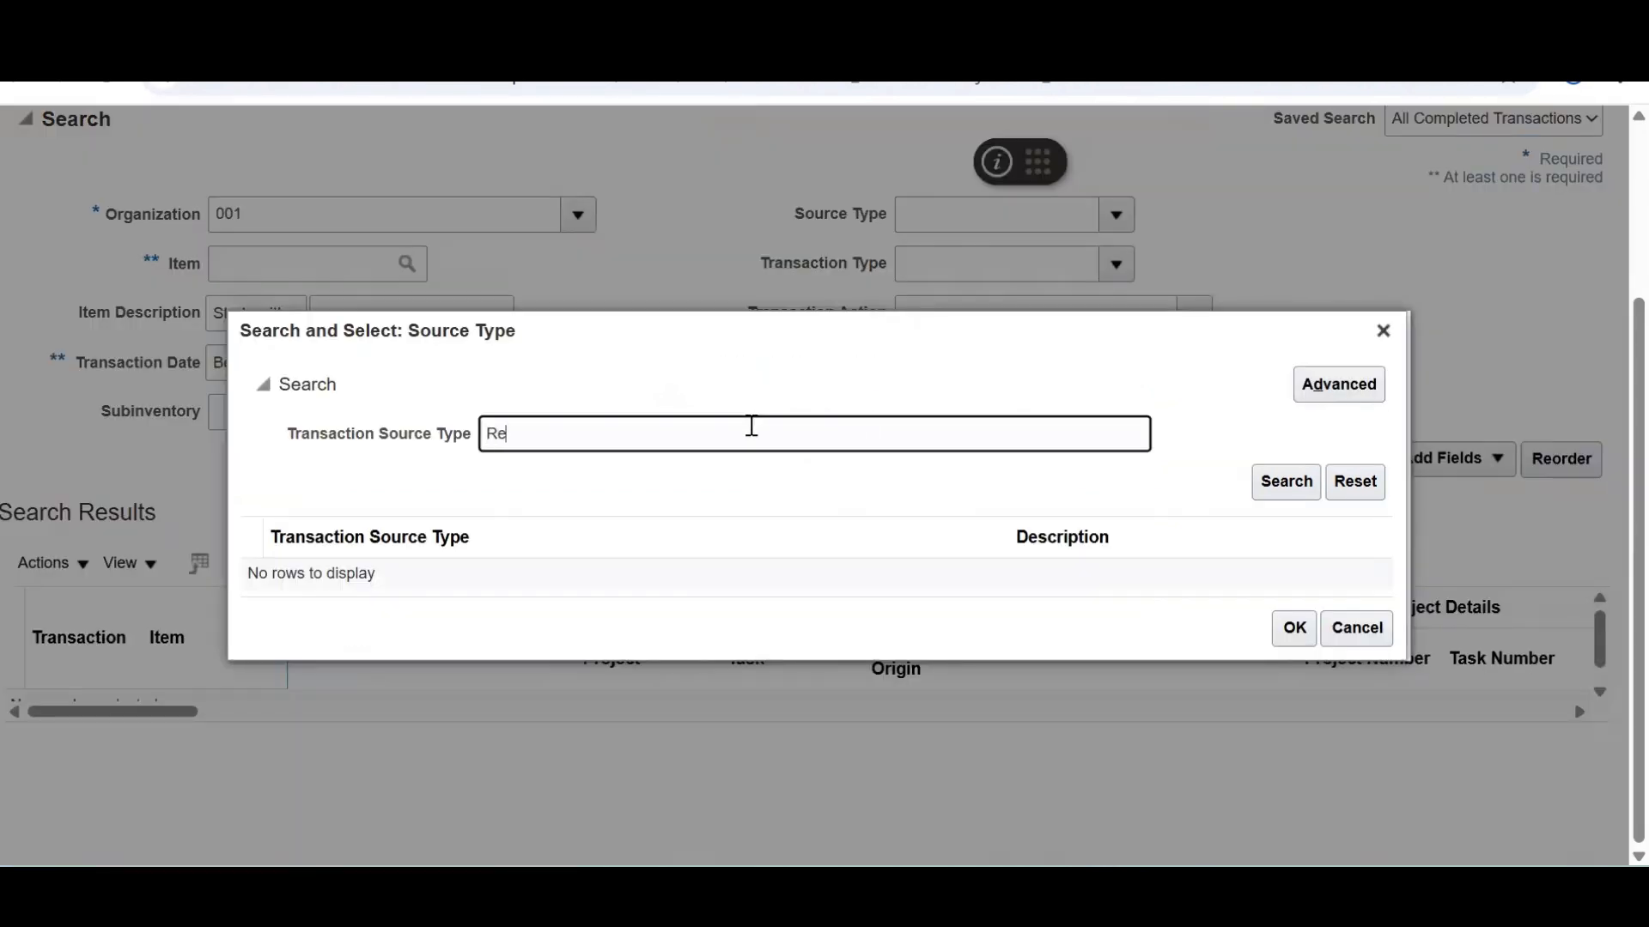
key("Return")
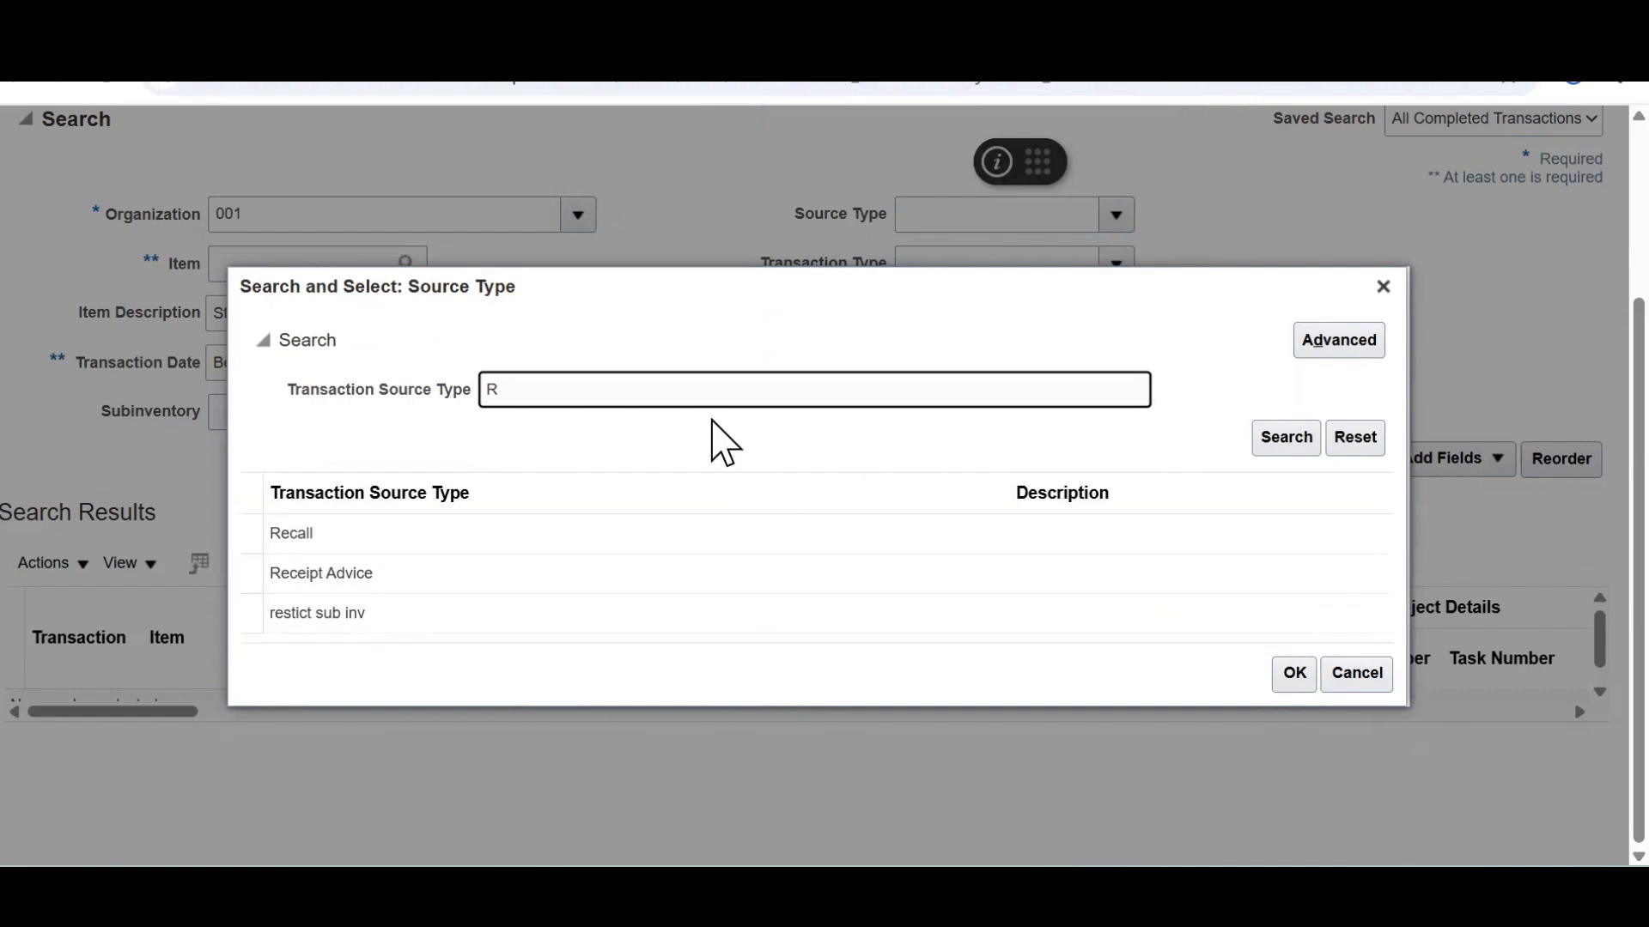
left_click(1269, 434)
left_click(508, 513)
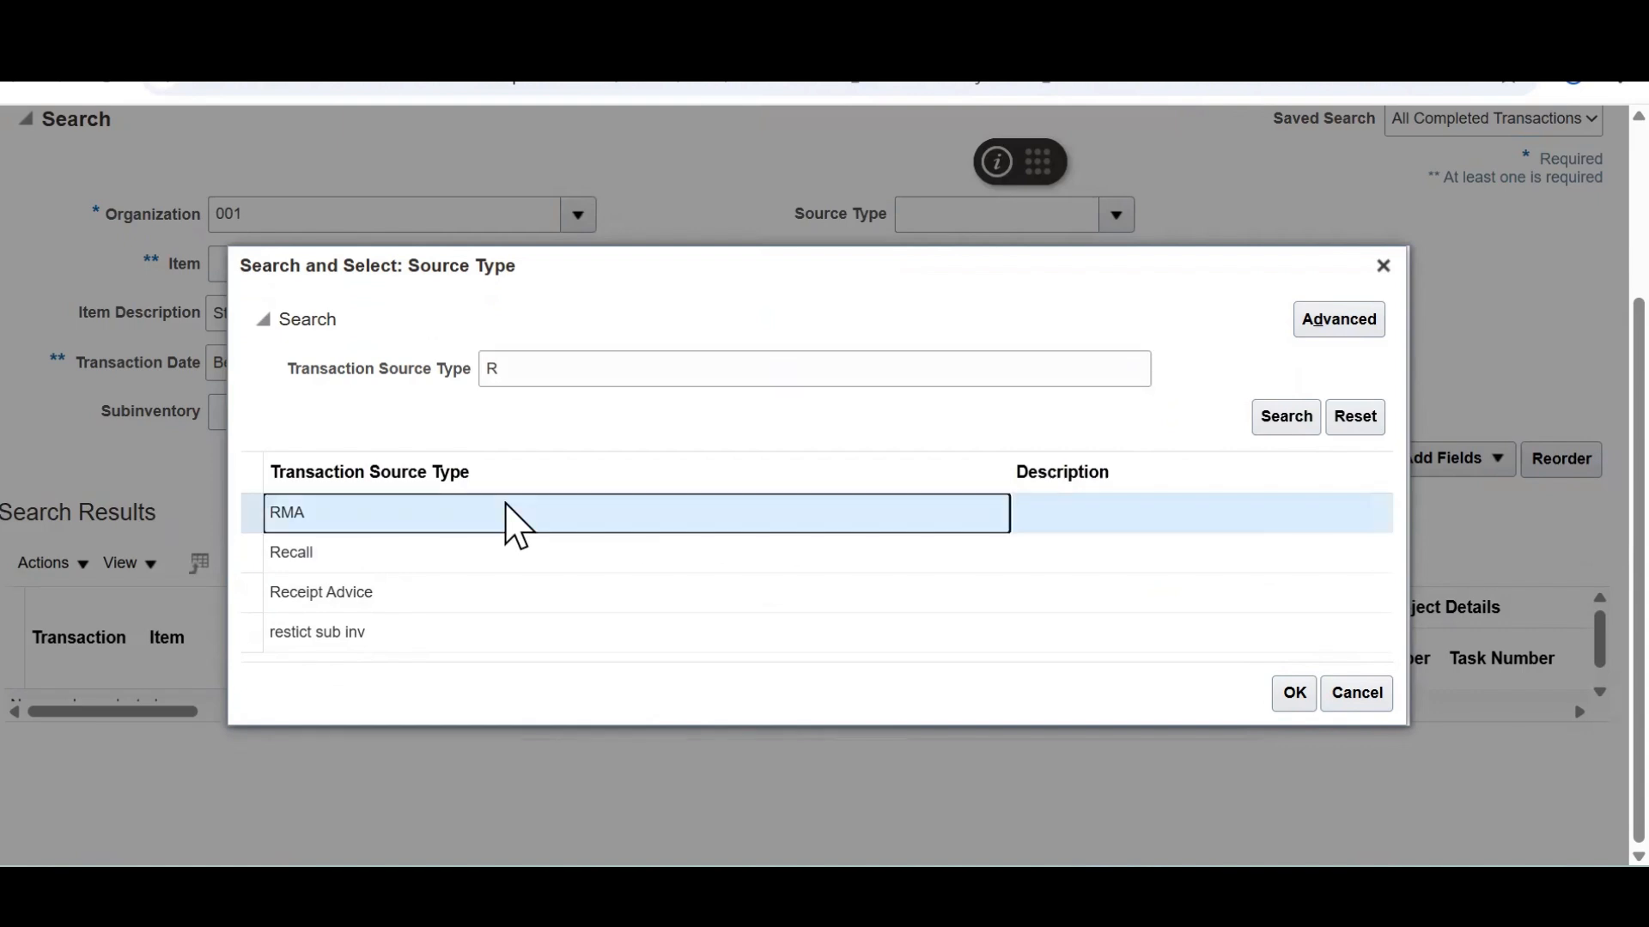
left_click(1294, 693)
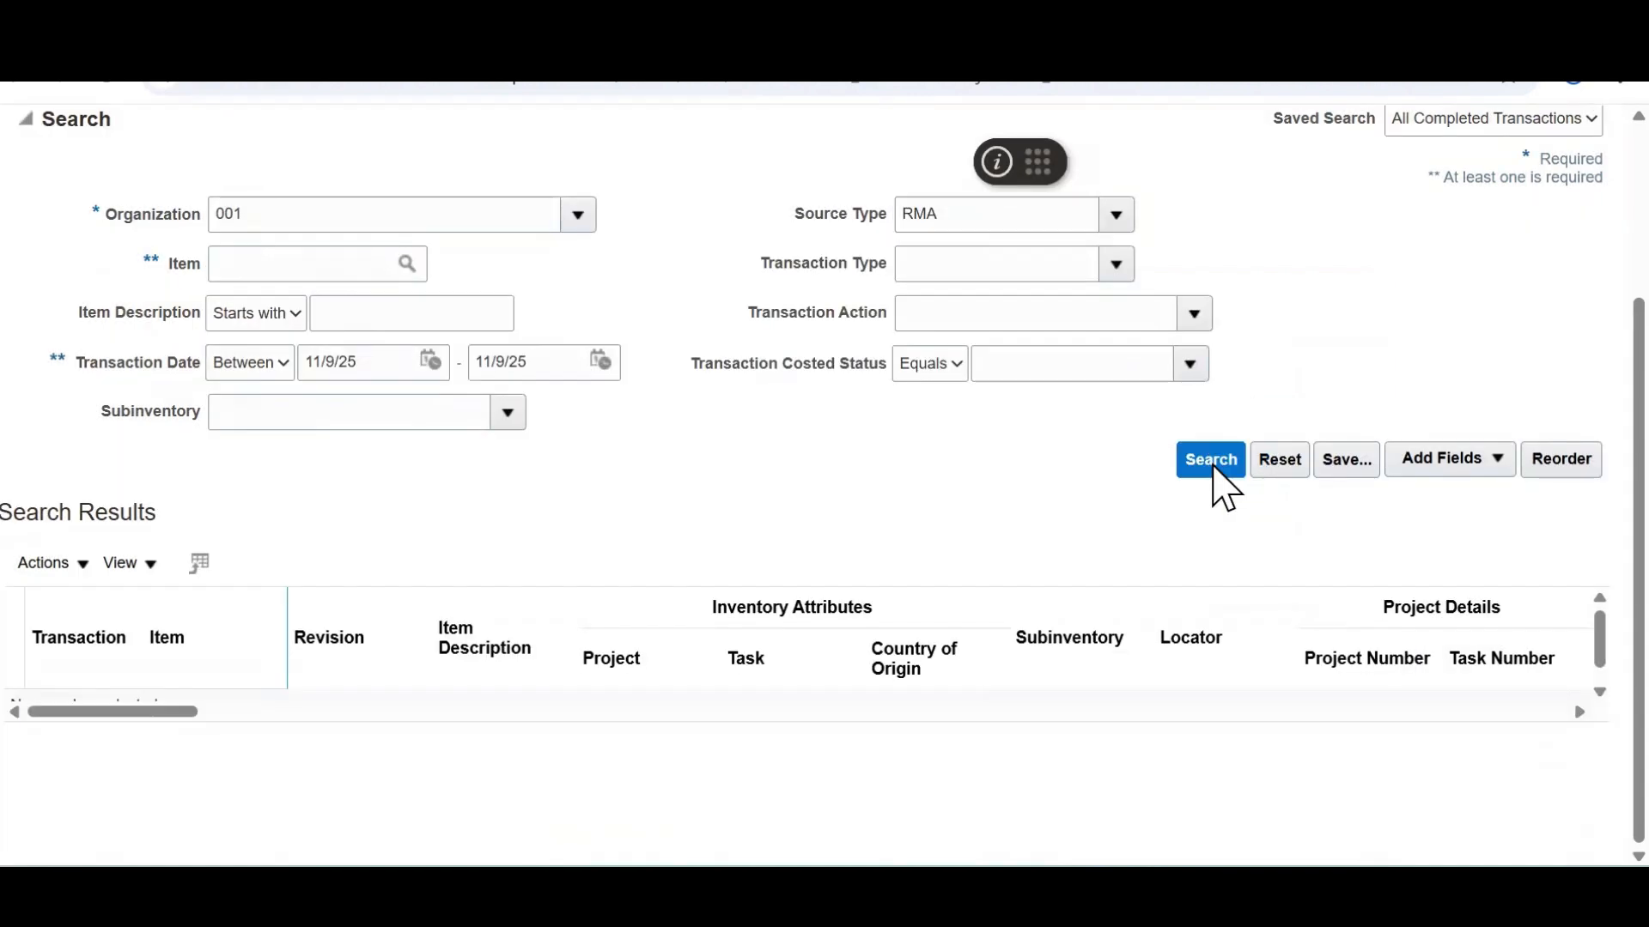
left_click(1212, 461)
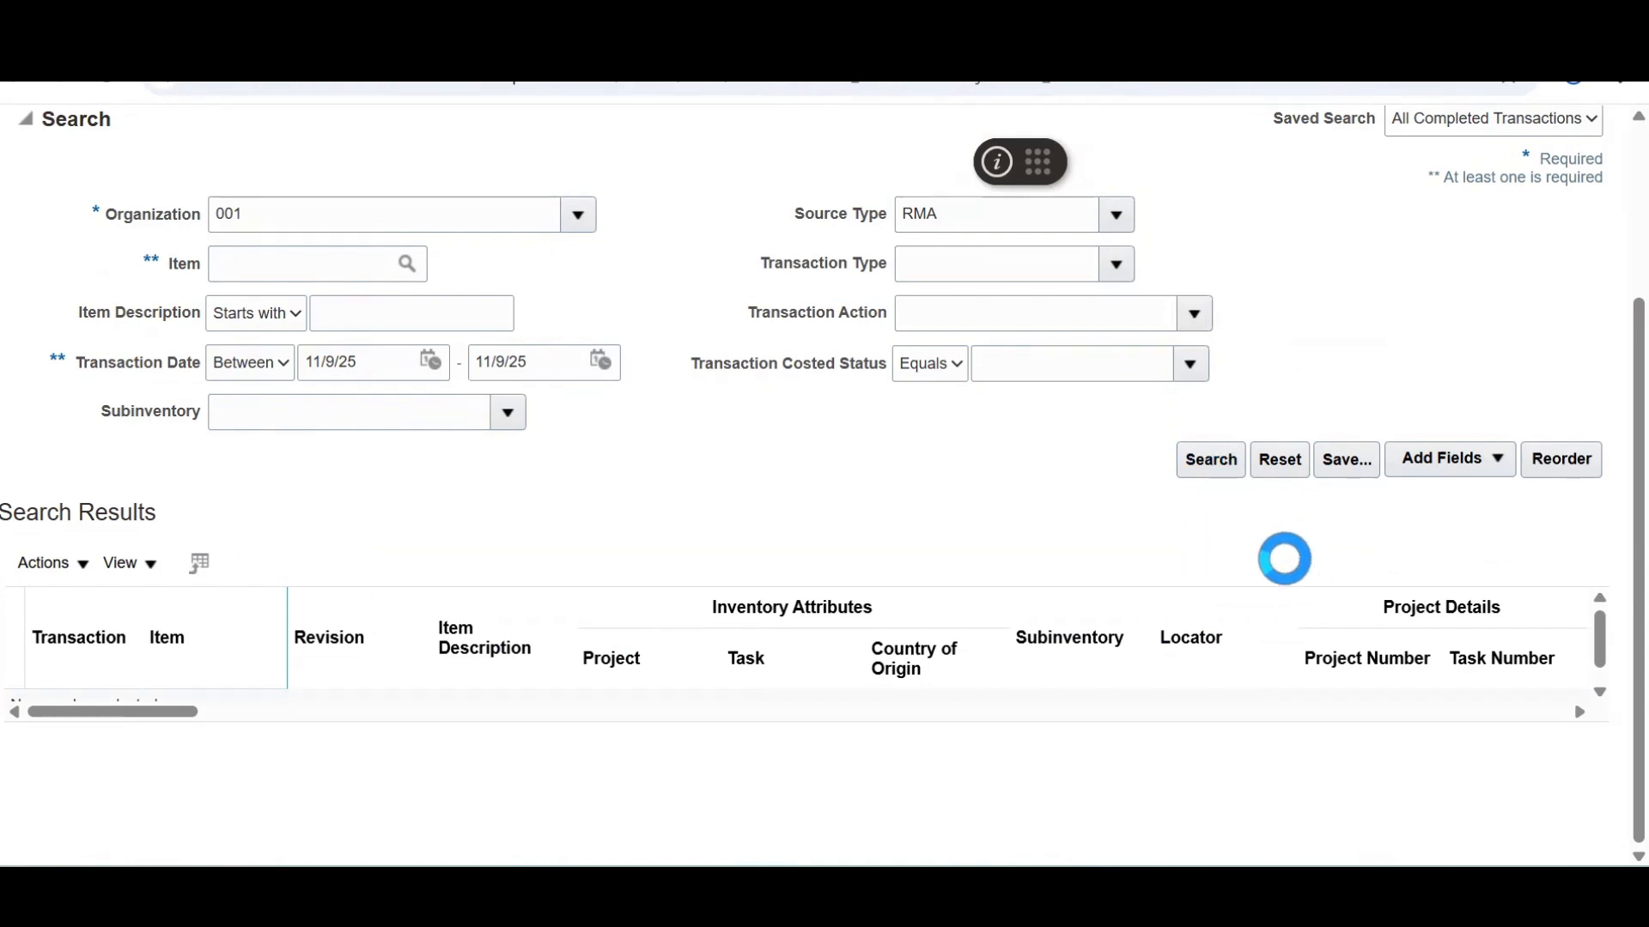
Review RMA transaction 517108, a receipt of 1 Vario 5000 Tablet into Stores
left_click(455, 411)
left_click_drag(455, 412, 302, 482)
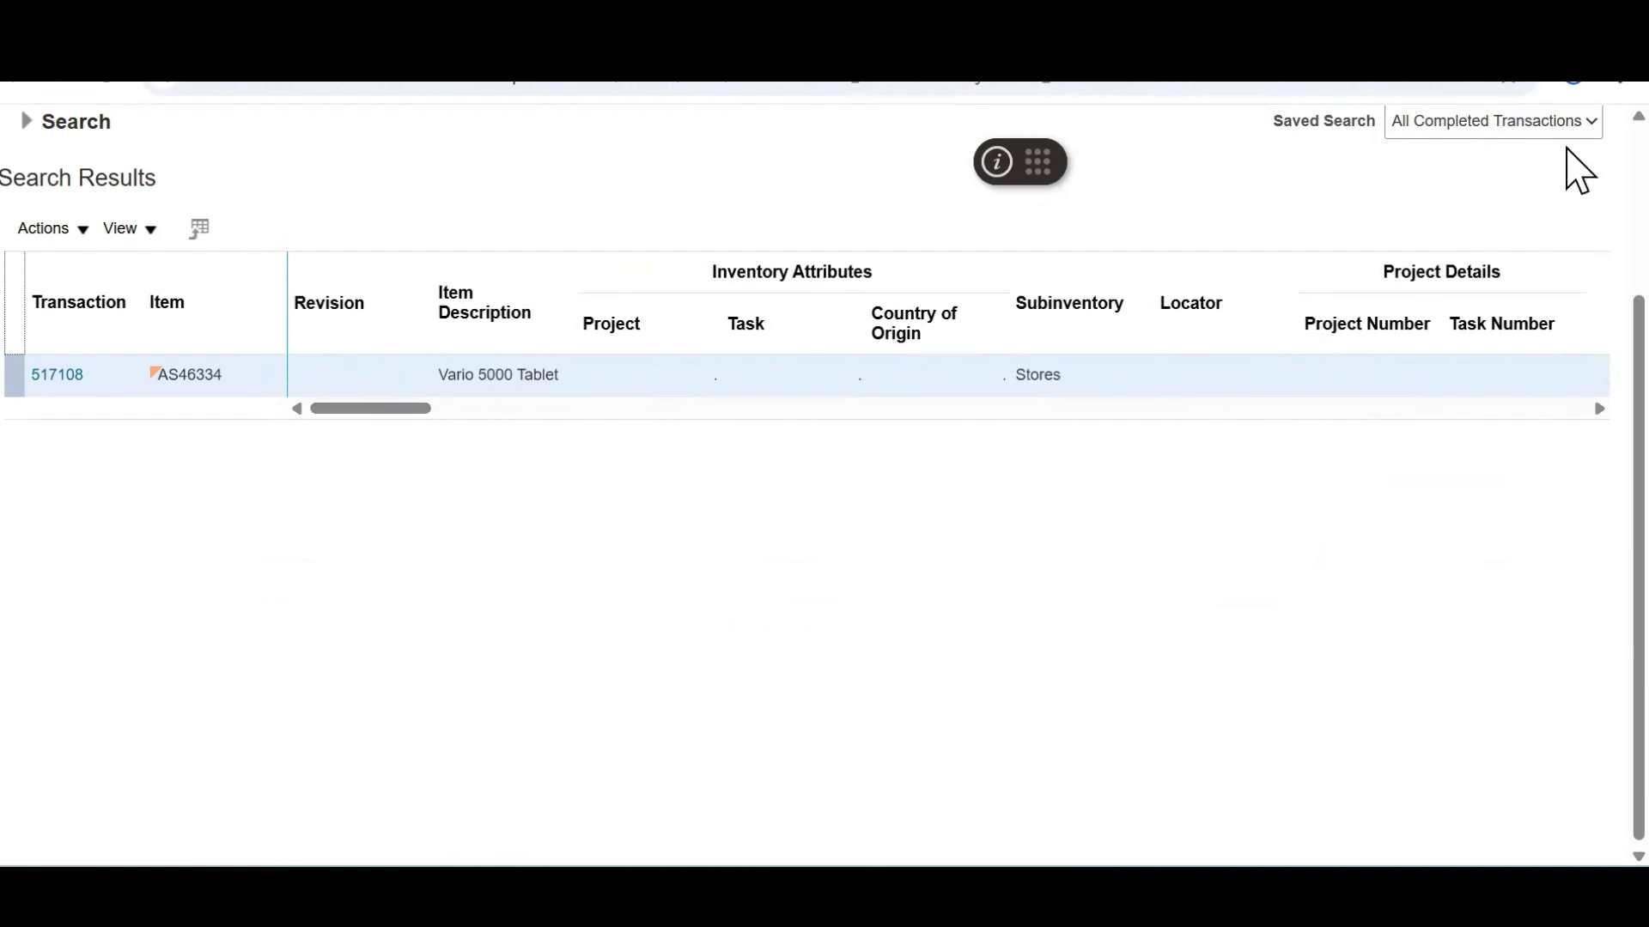
scroll(1578, 169, "up", 3)
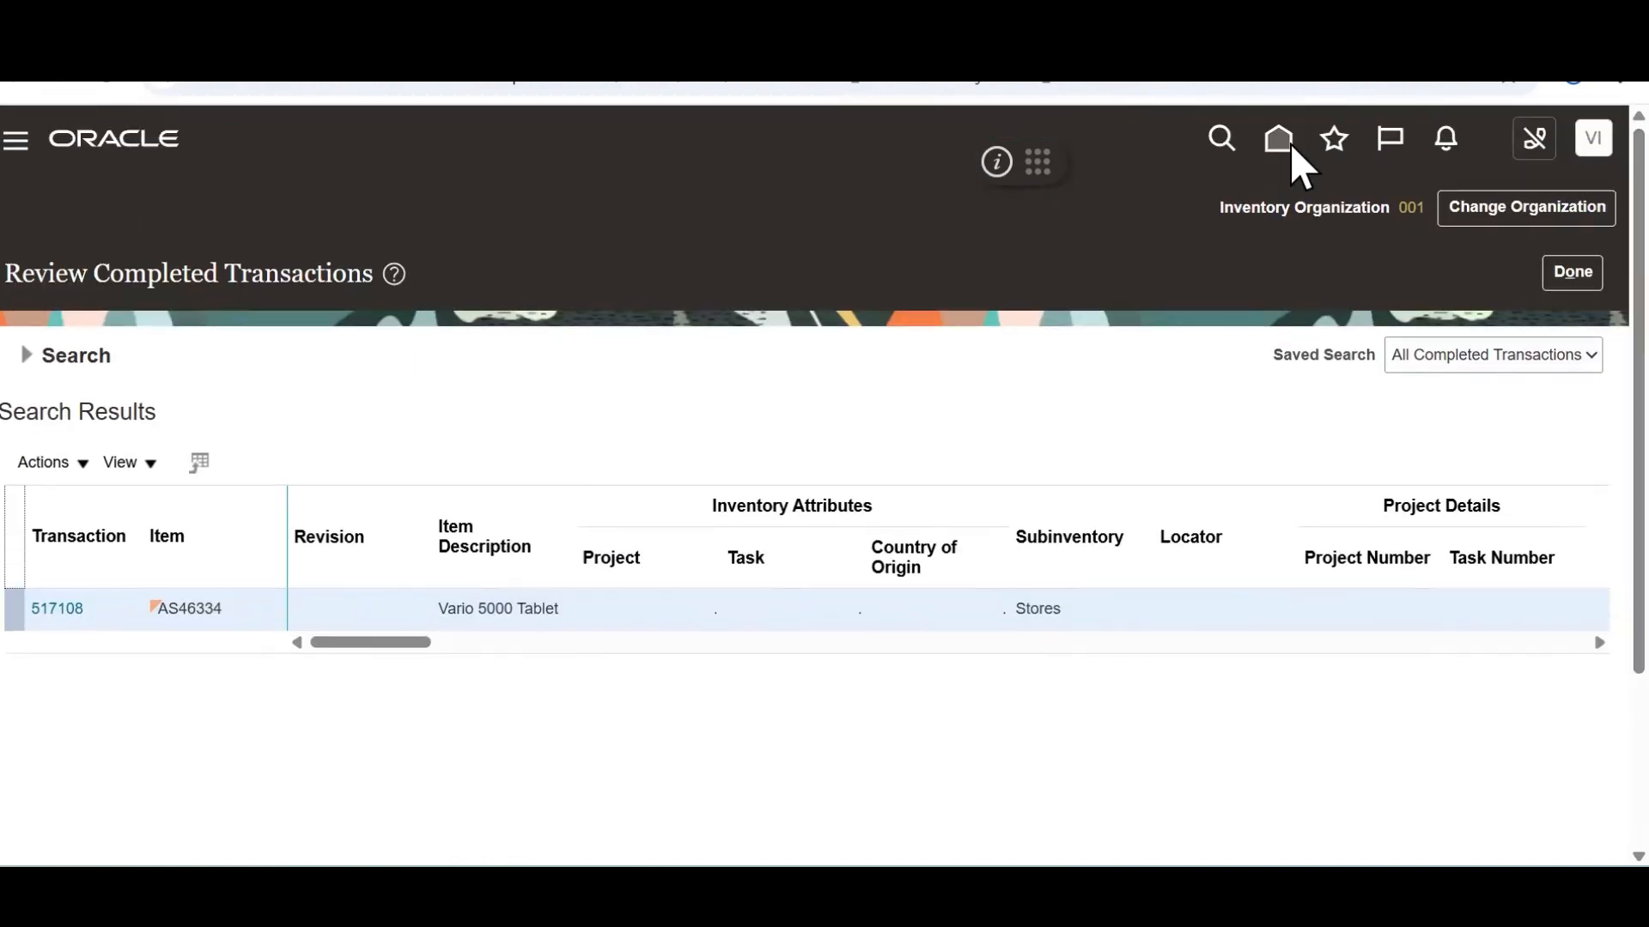
left_click(1279, 144)
Open order 98599 from the Order Management overview and check its line is Awaiting Billing
left_click(1280, 143)
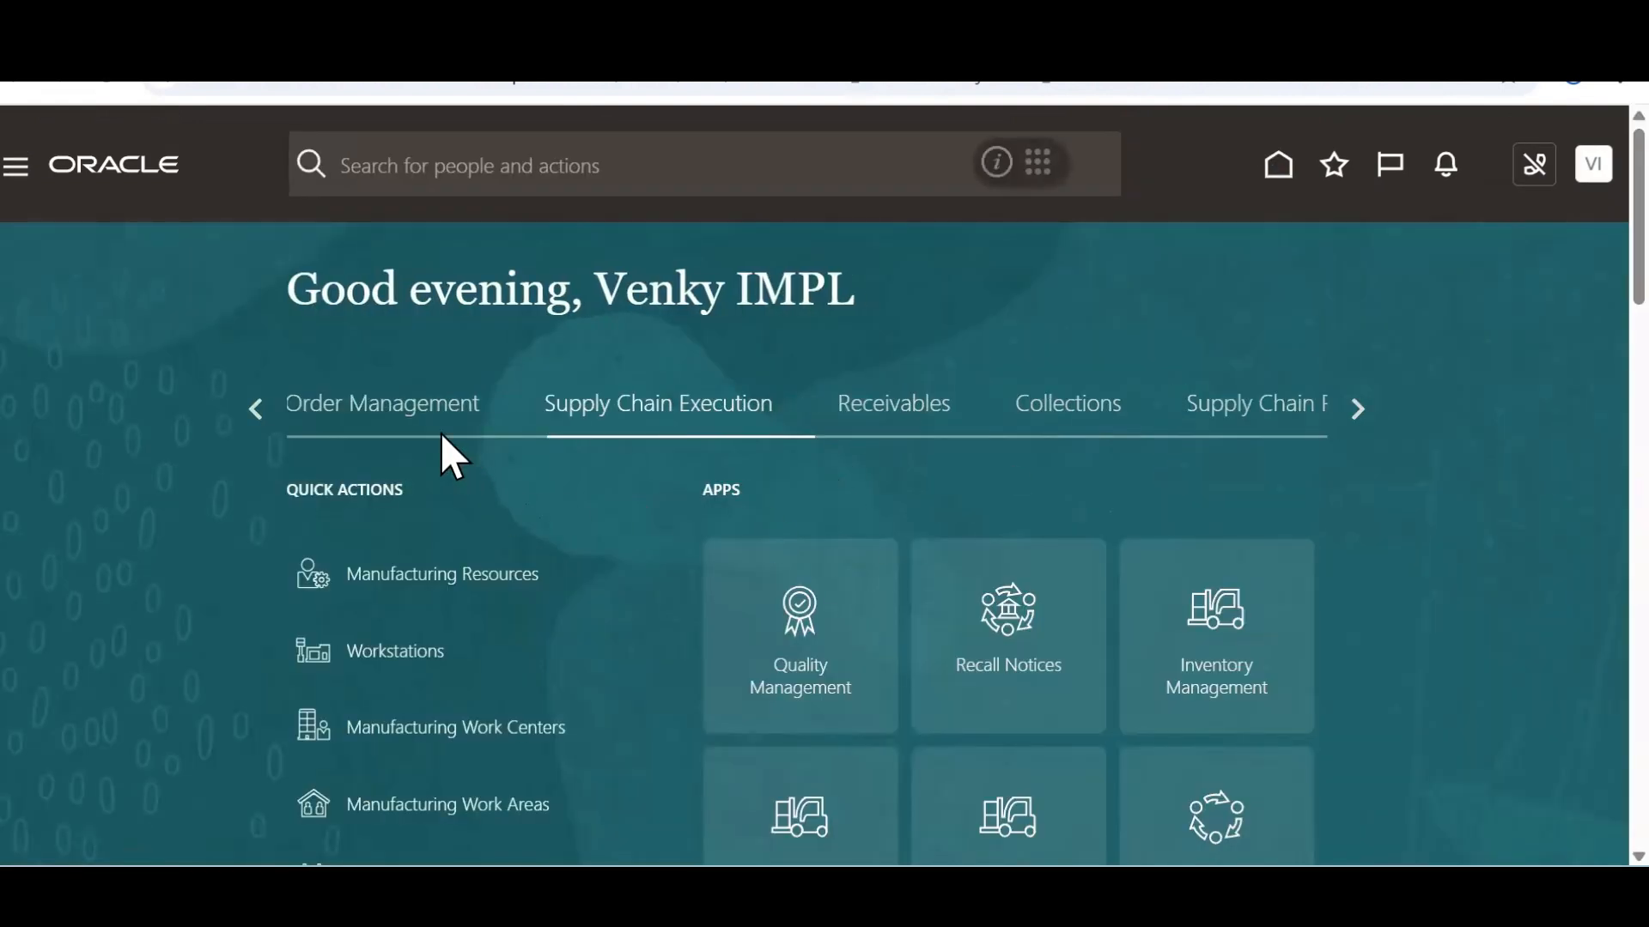
left_click(417, 429)
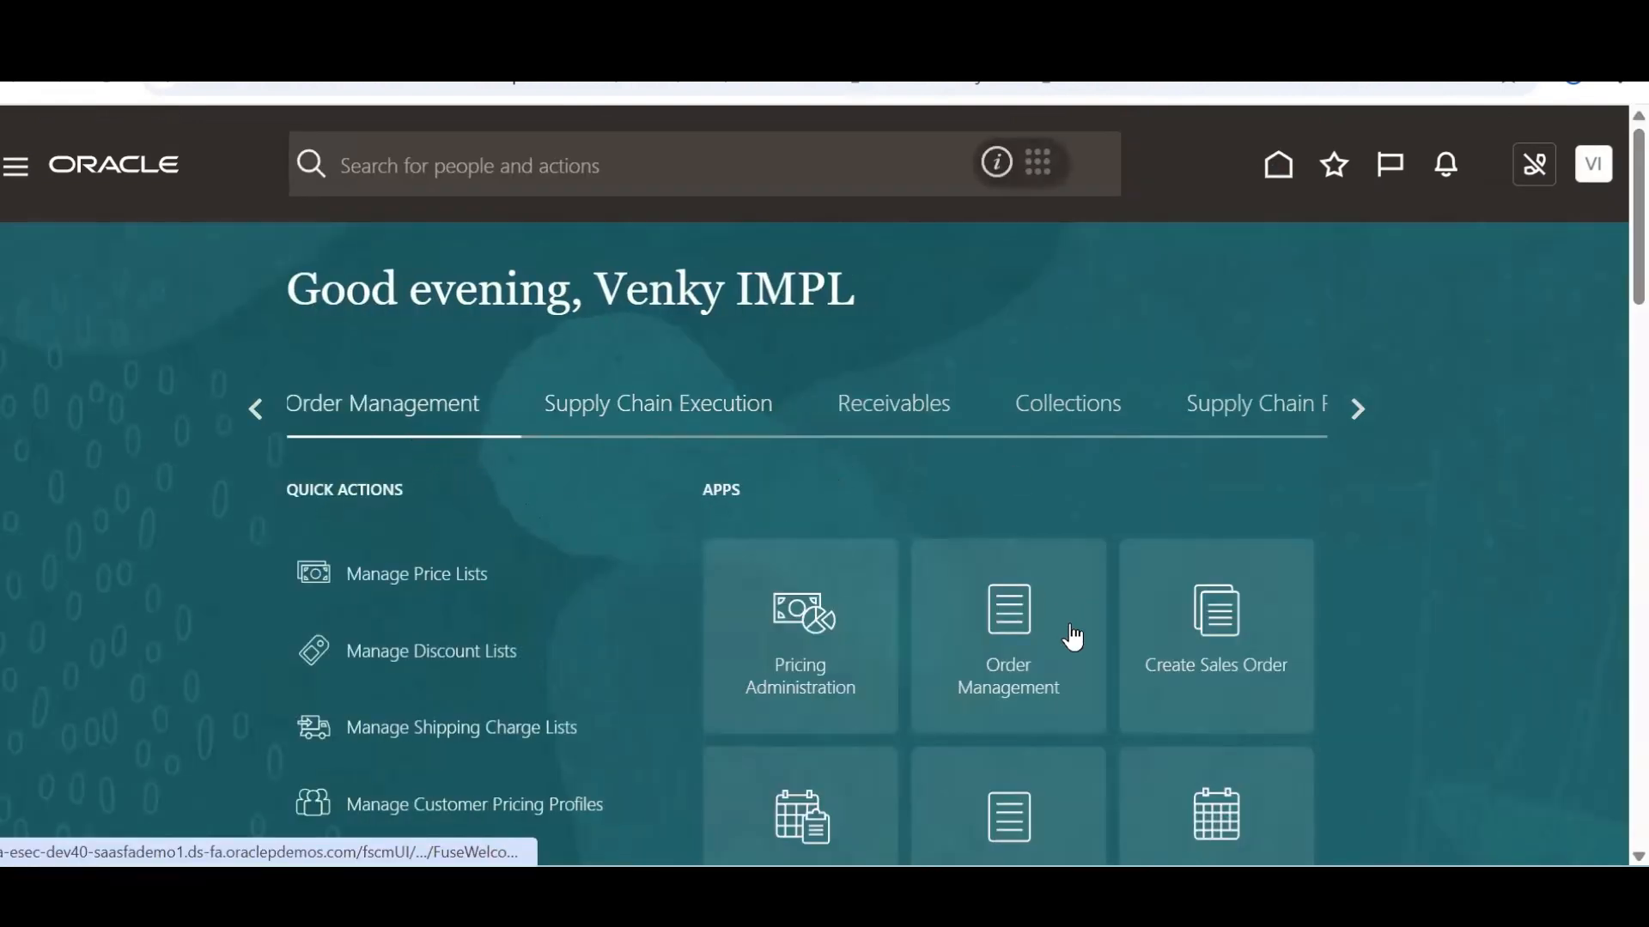
left_click(1016, 832)
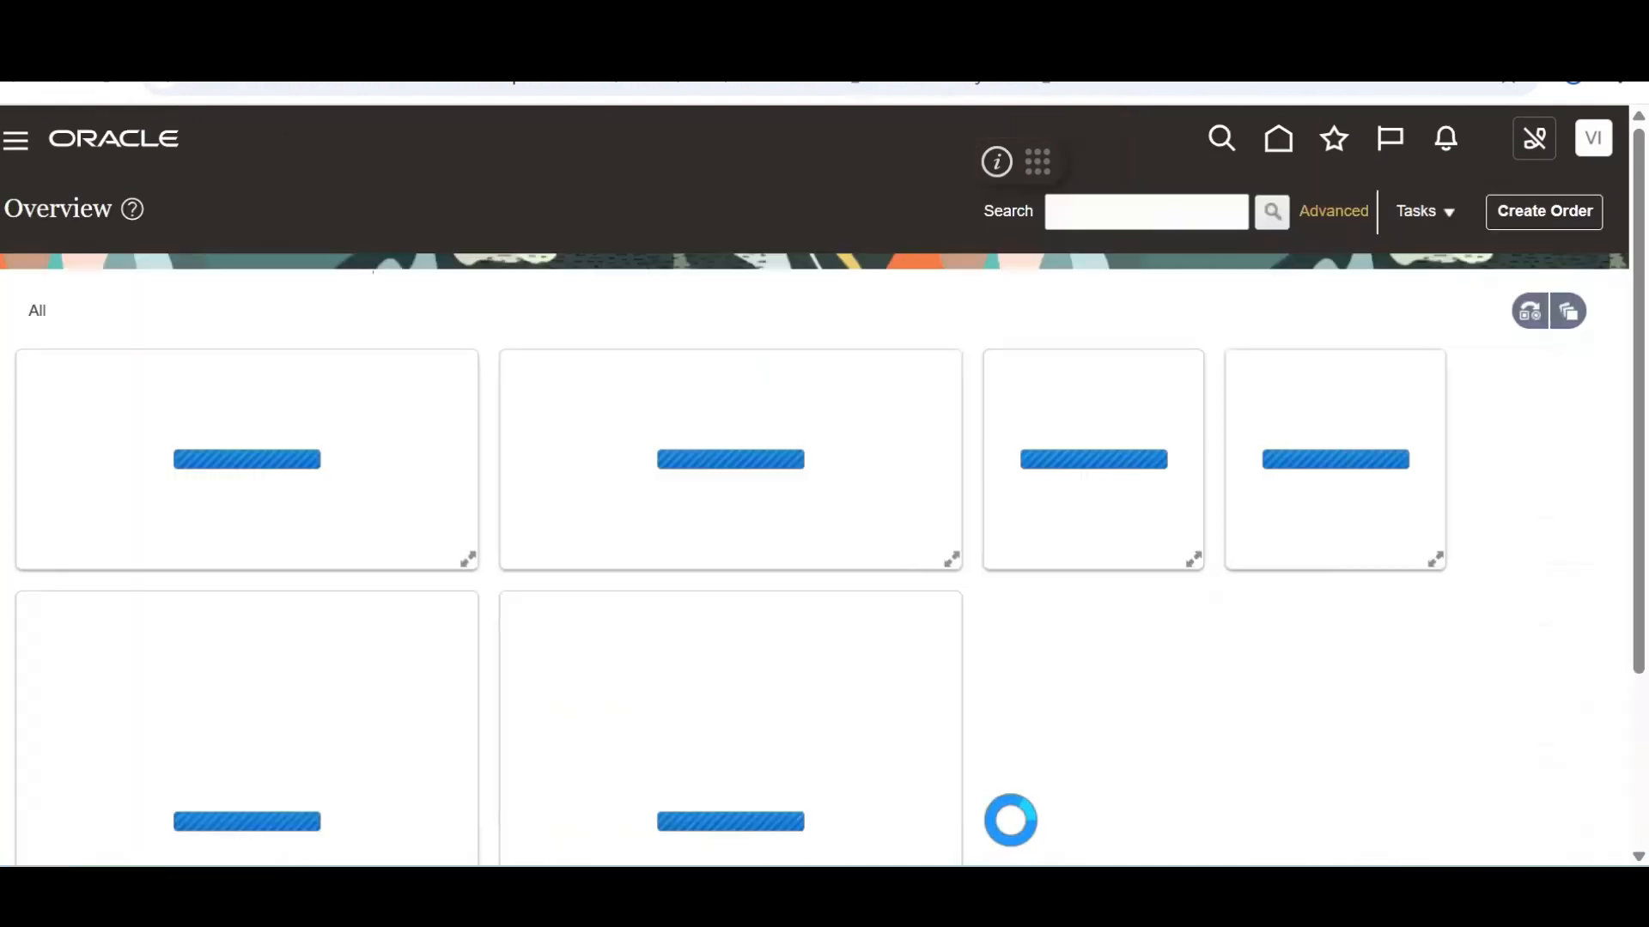
left_click(1108, 207)
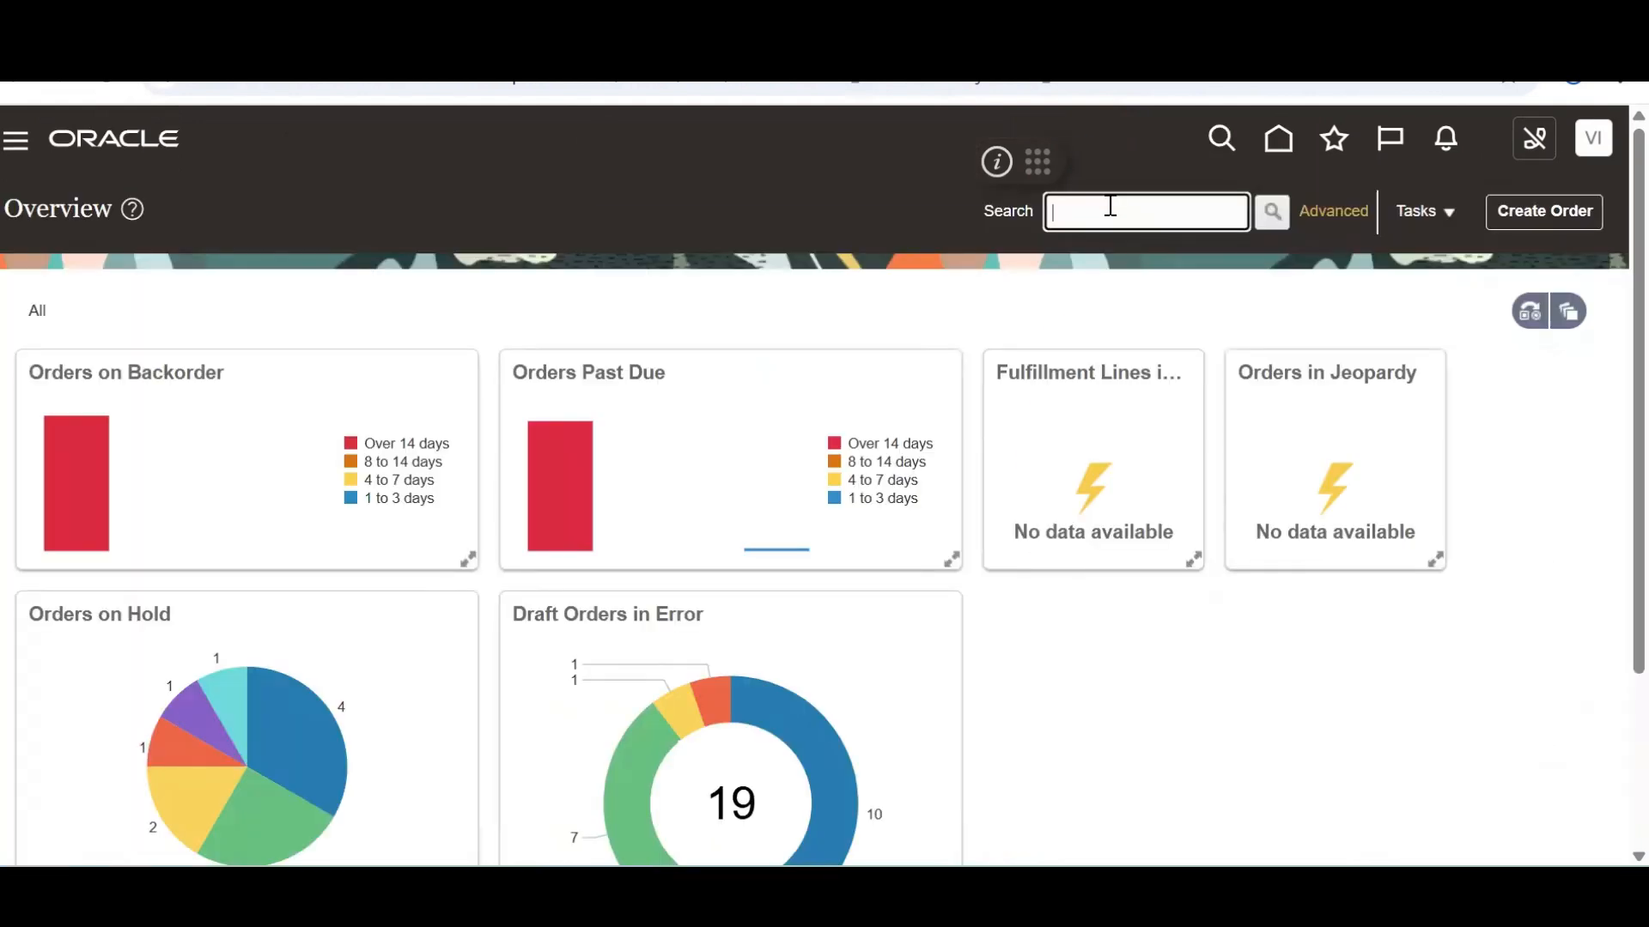
type("98599")
key("Return")
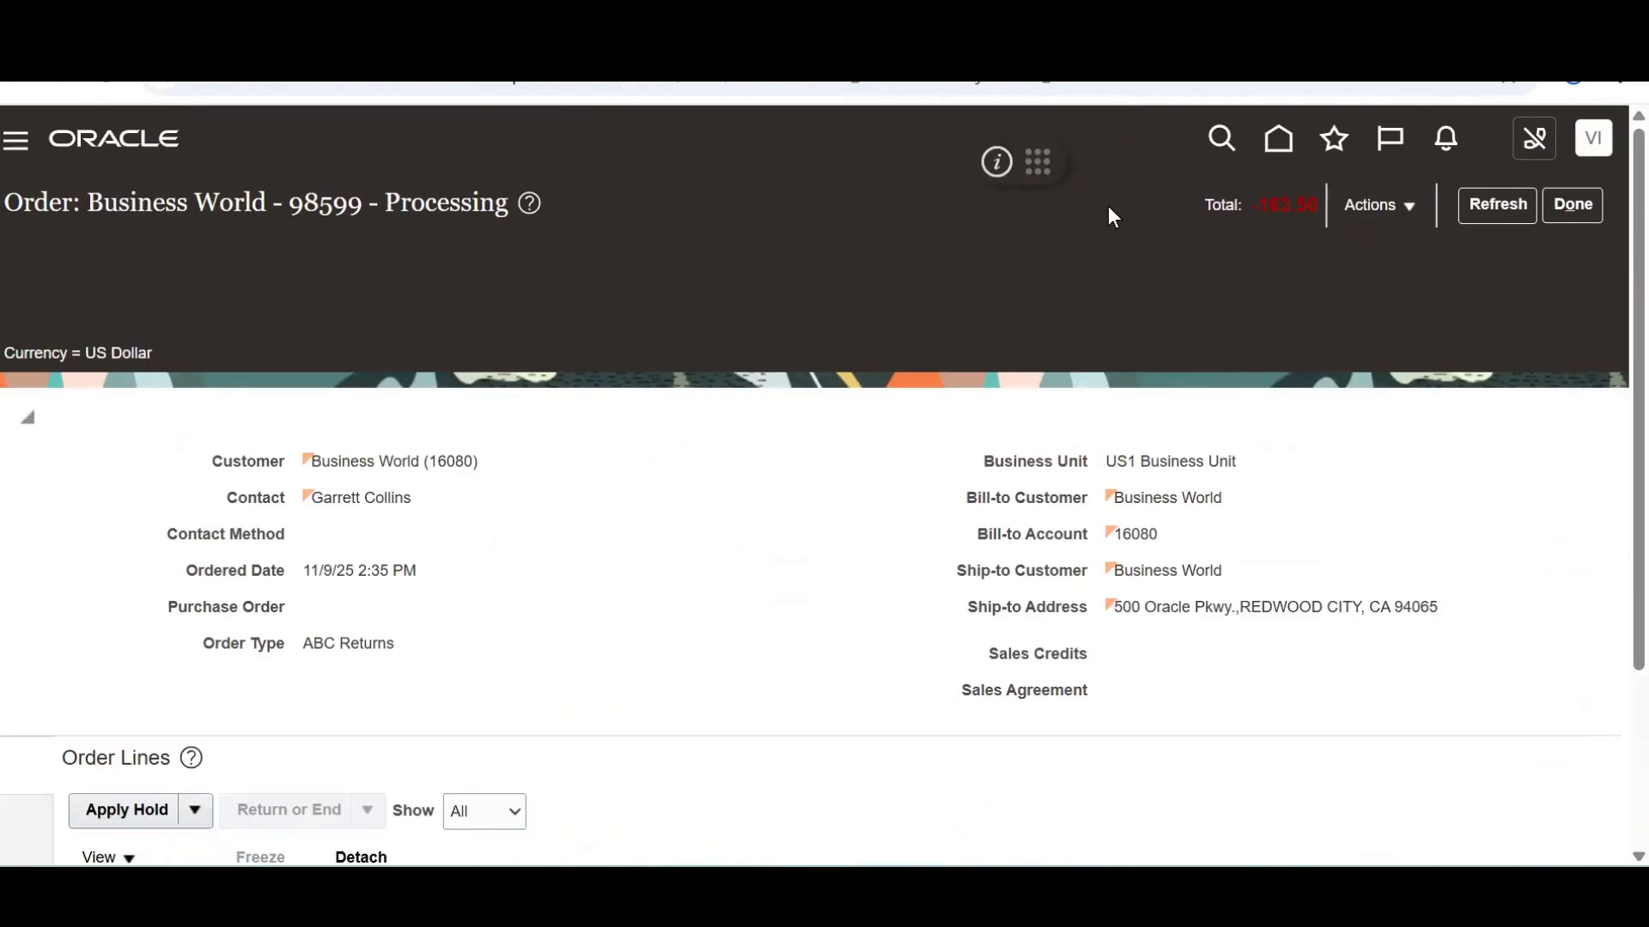
scroll(1576, 747, "down", 3)
scroll(1578, 747, "down", 1)
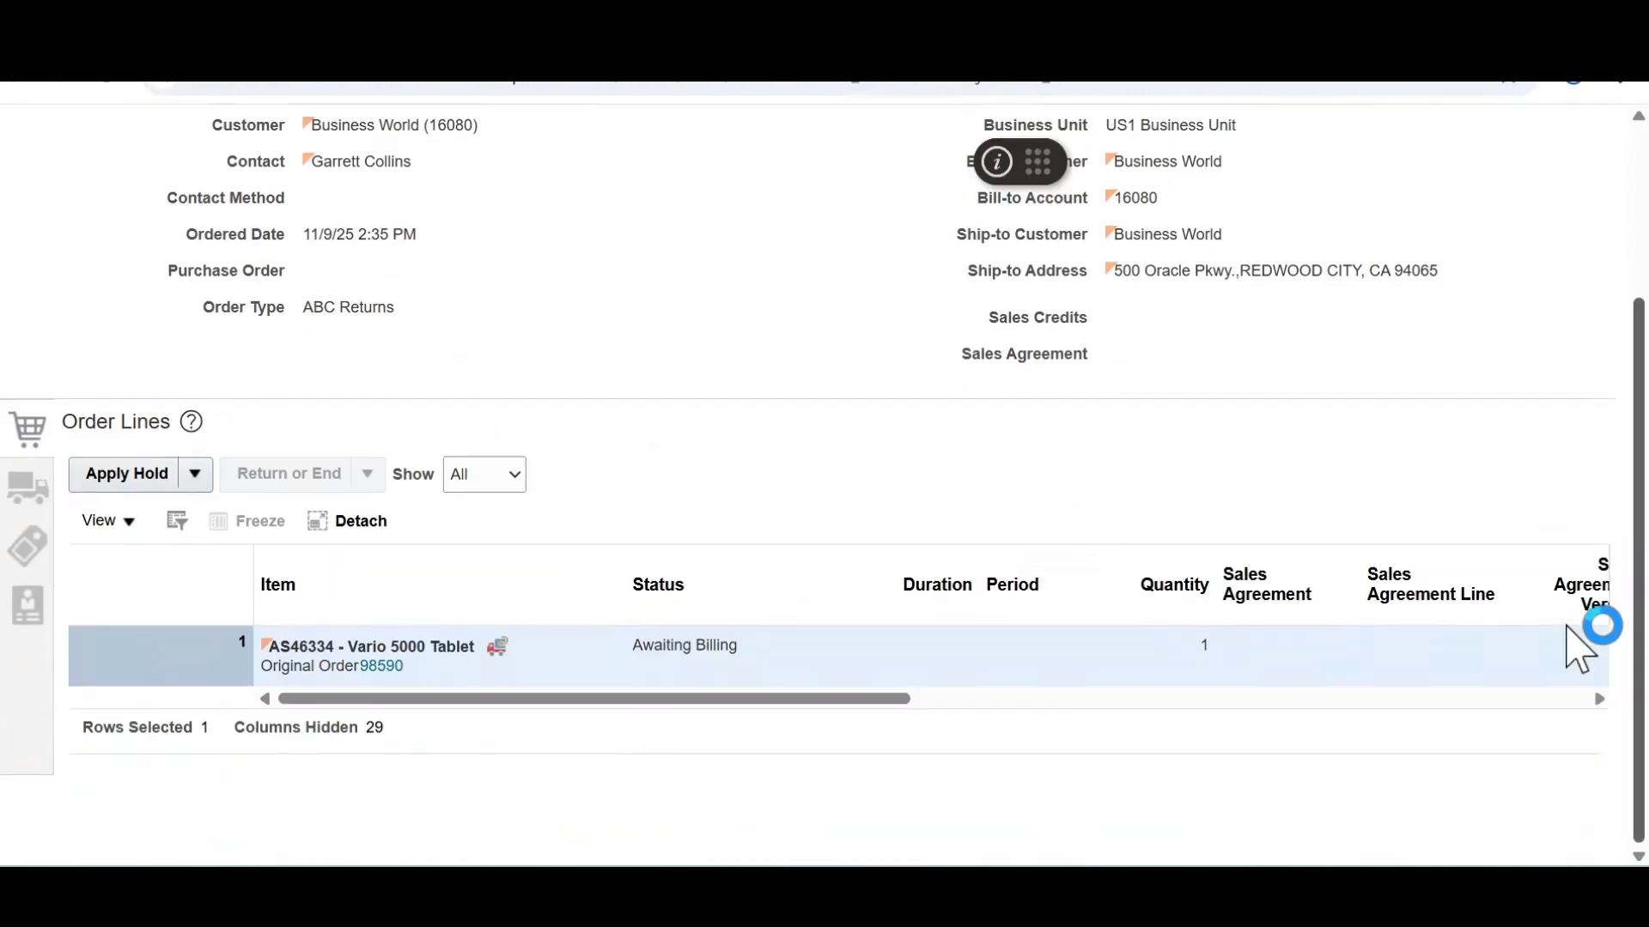
scroll(1578, 288, "up", 3)
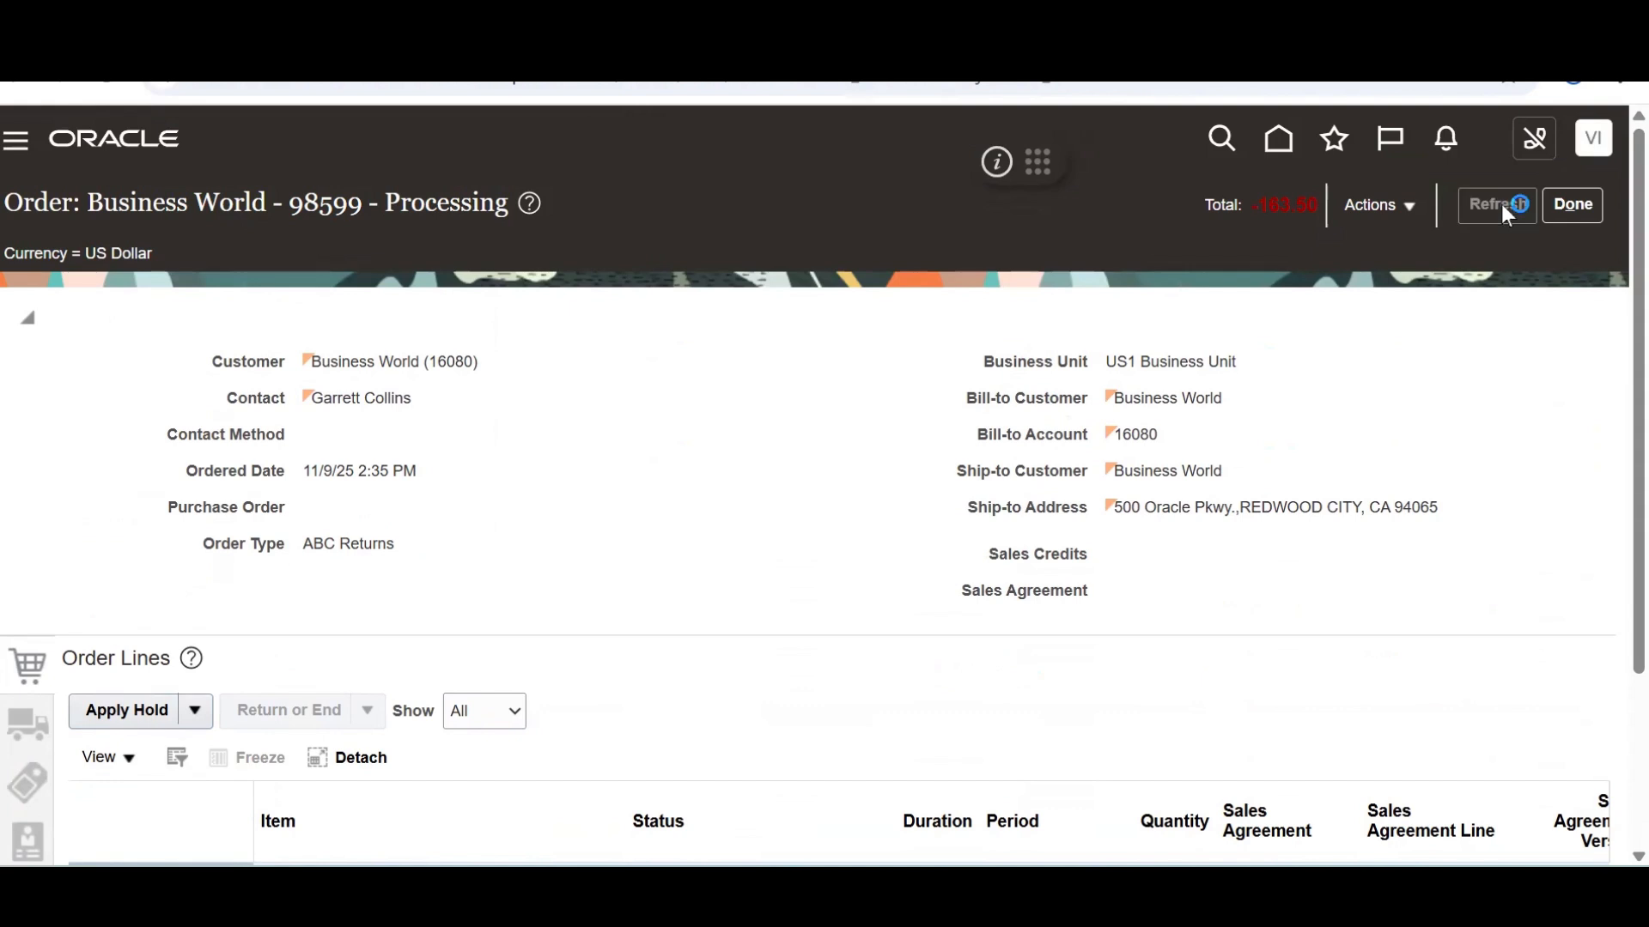
Go to Scheduled Processes from the Navigator and refresh the process list
left_click(17, 142)
left_click(991, 606)
left_click(991, 607)
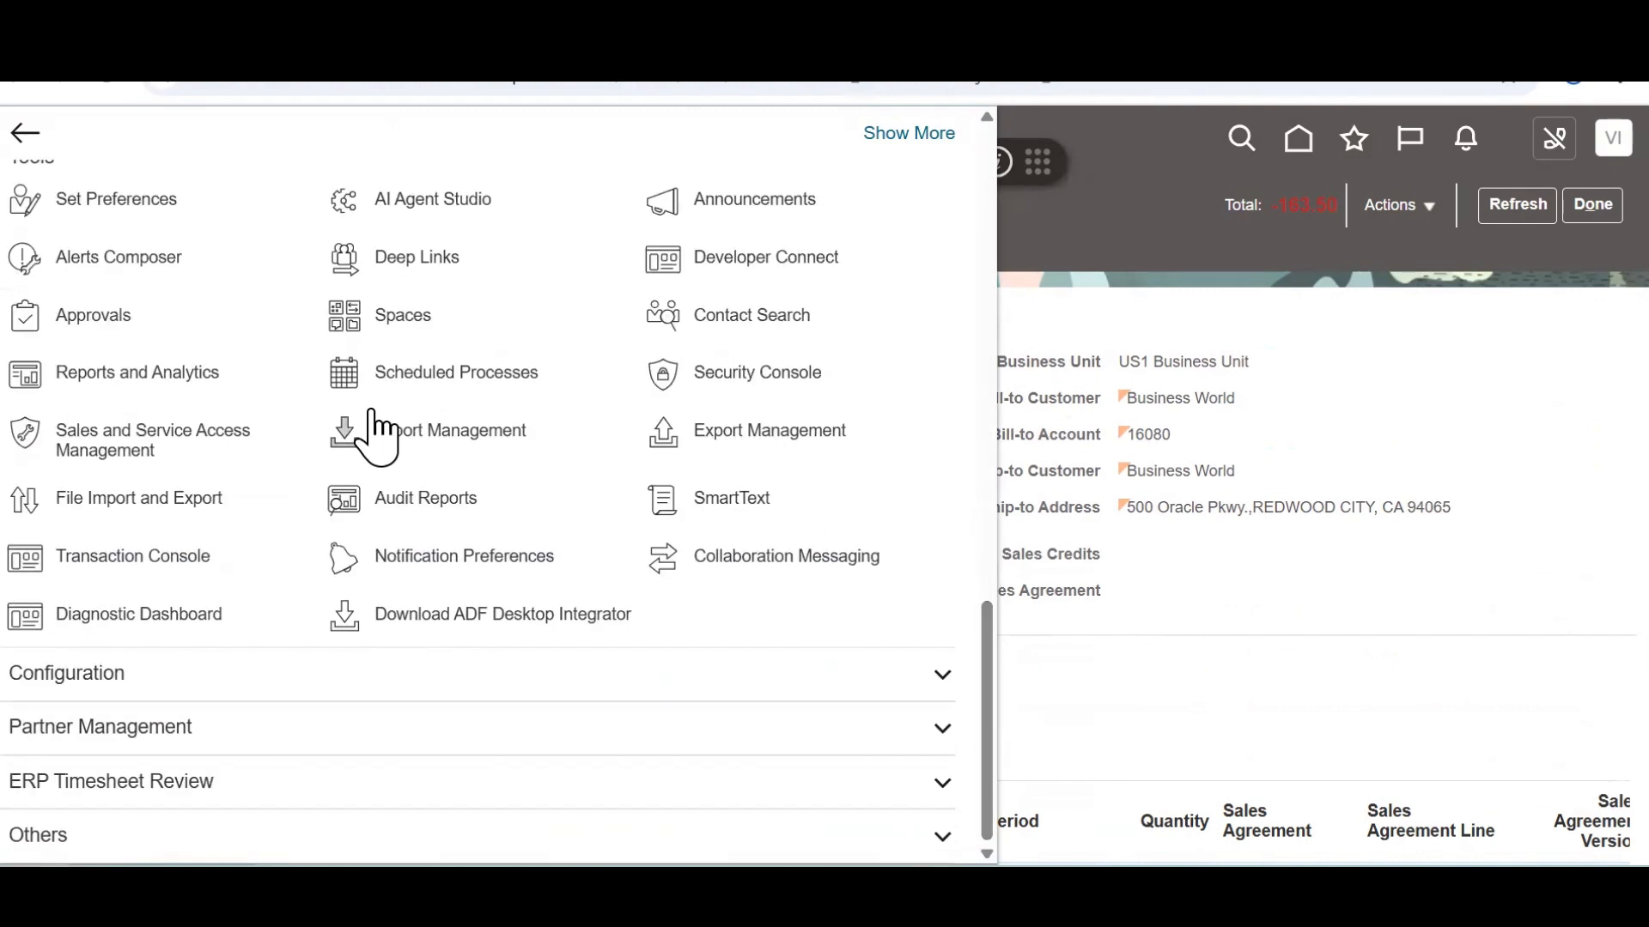
left_click(446, 382)
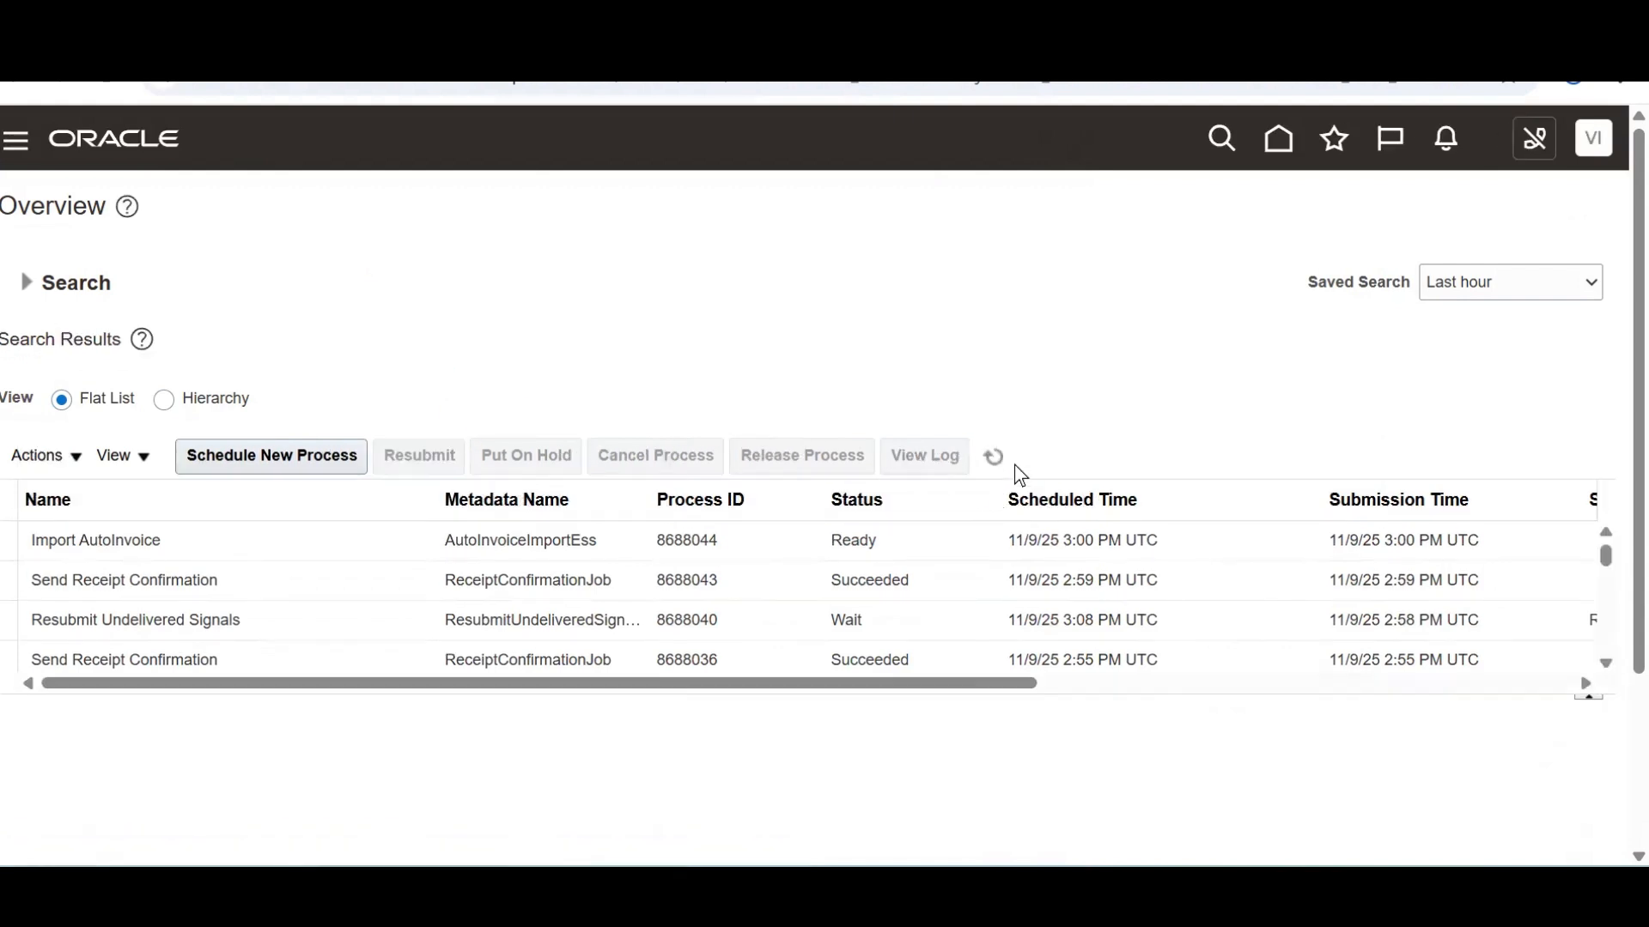
left_click(1008, 459)
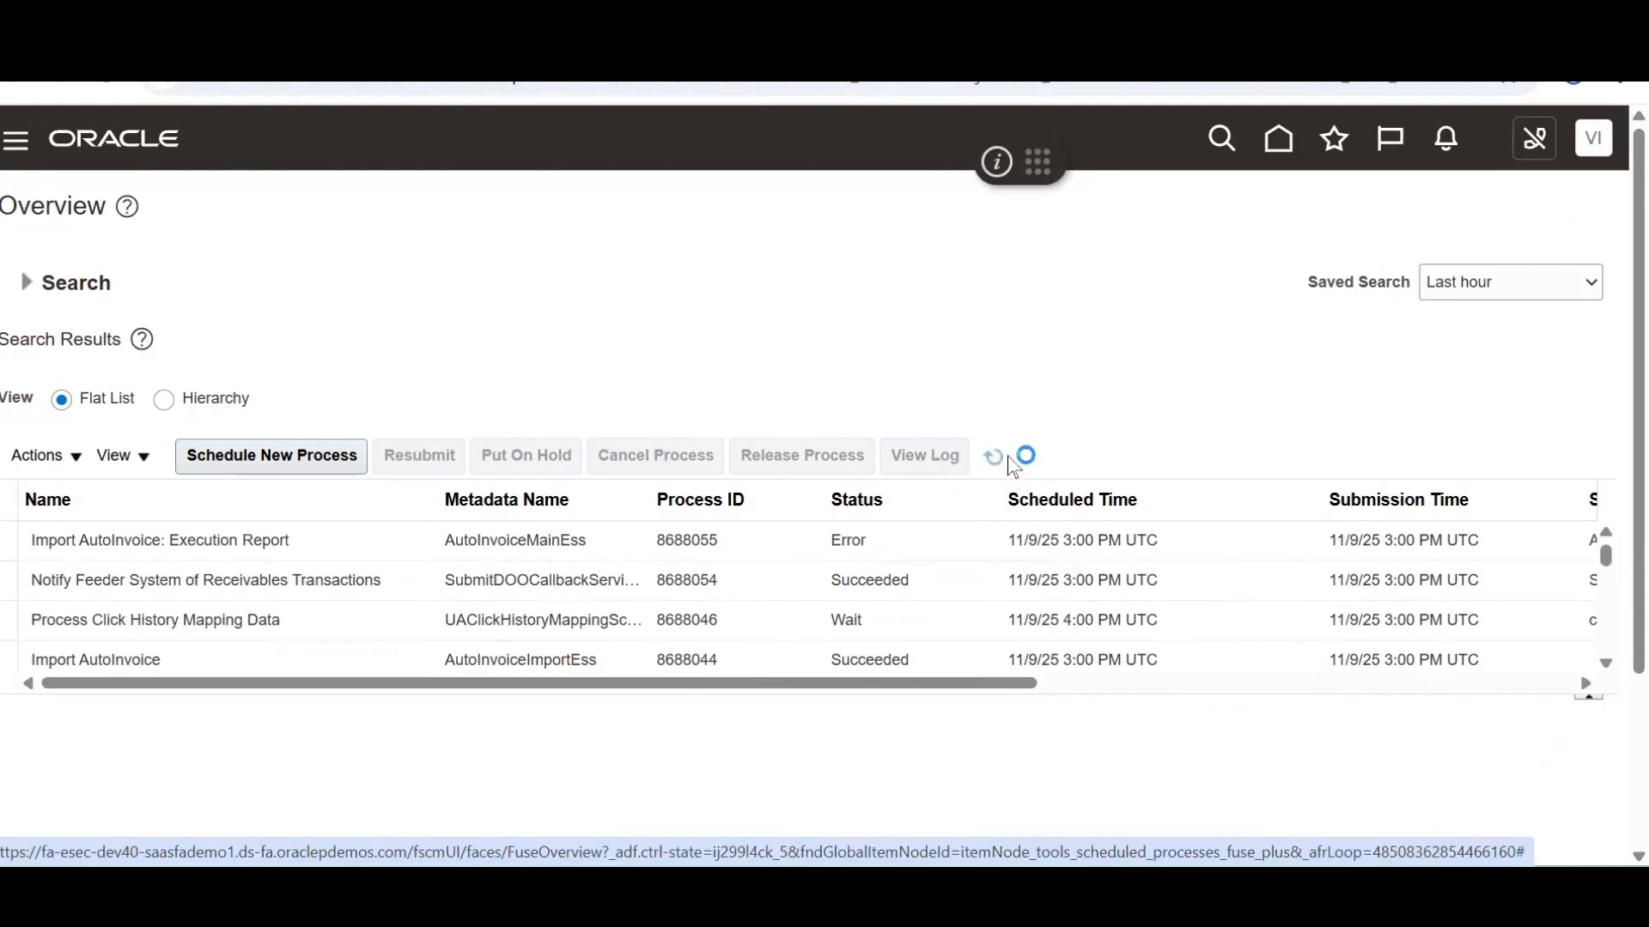
Schedule a new process, choosing Import AutoInvoice as the process name
left_click(285, 461)
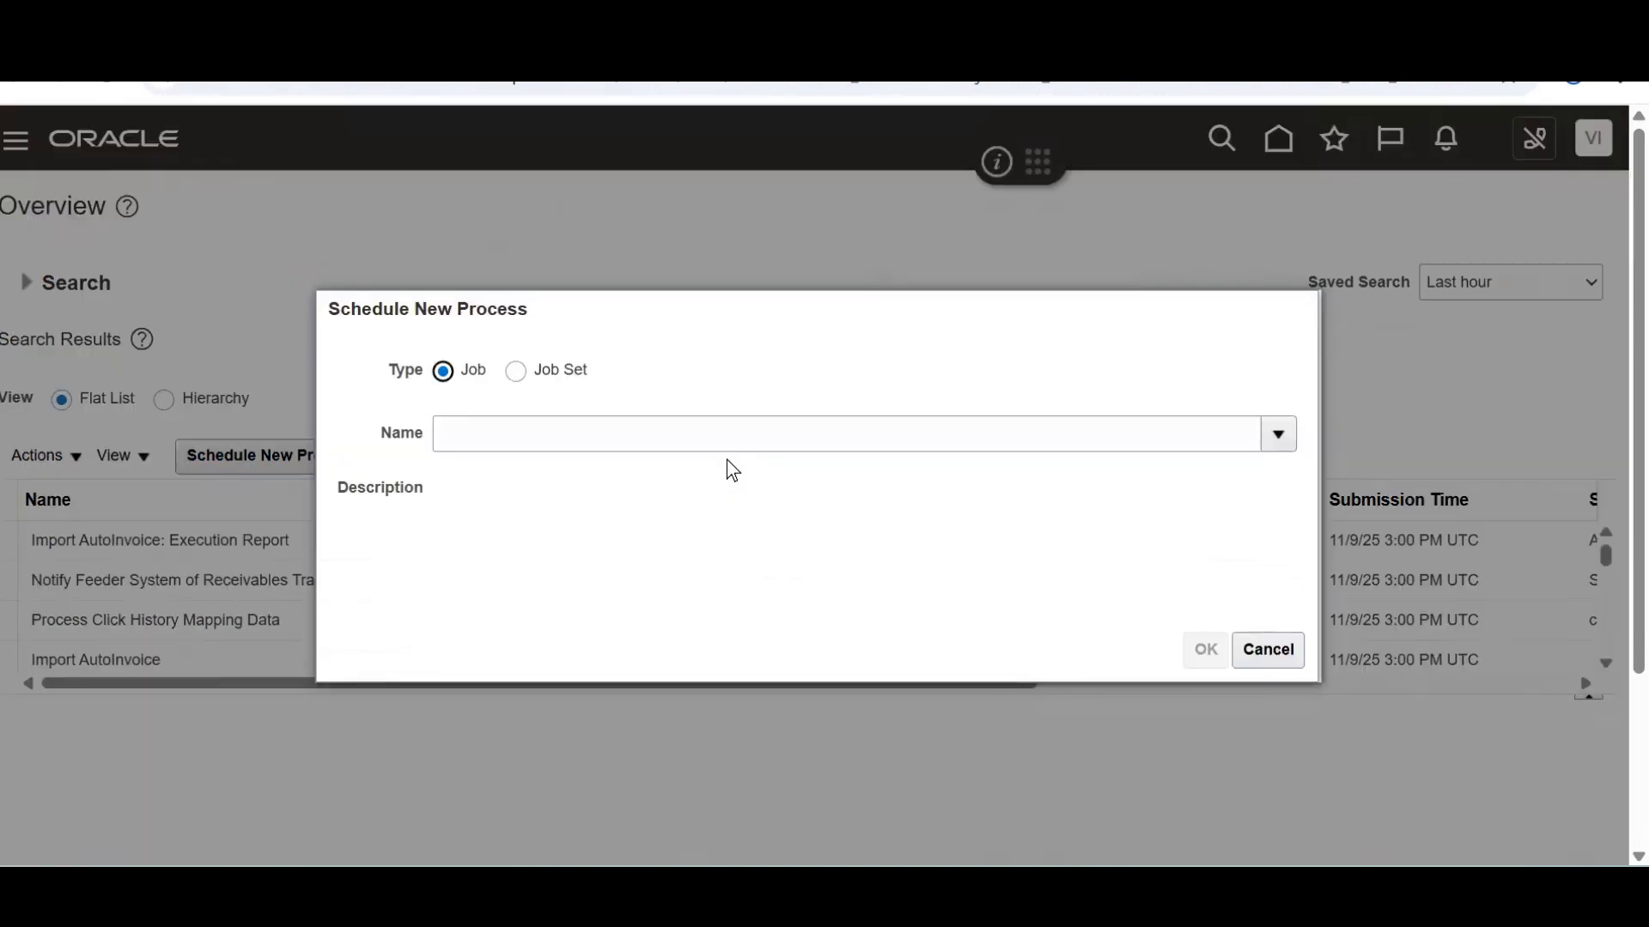
left_click(663, 444)
type("import")
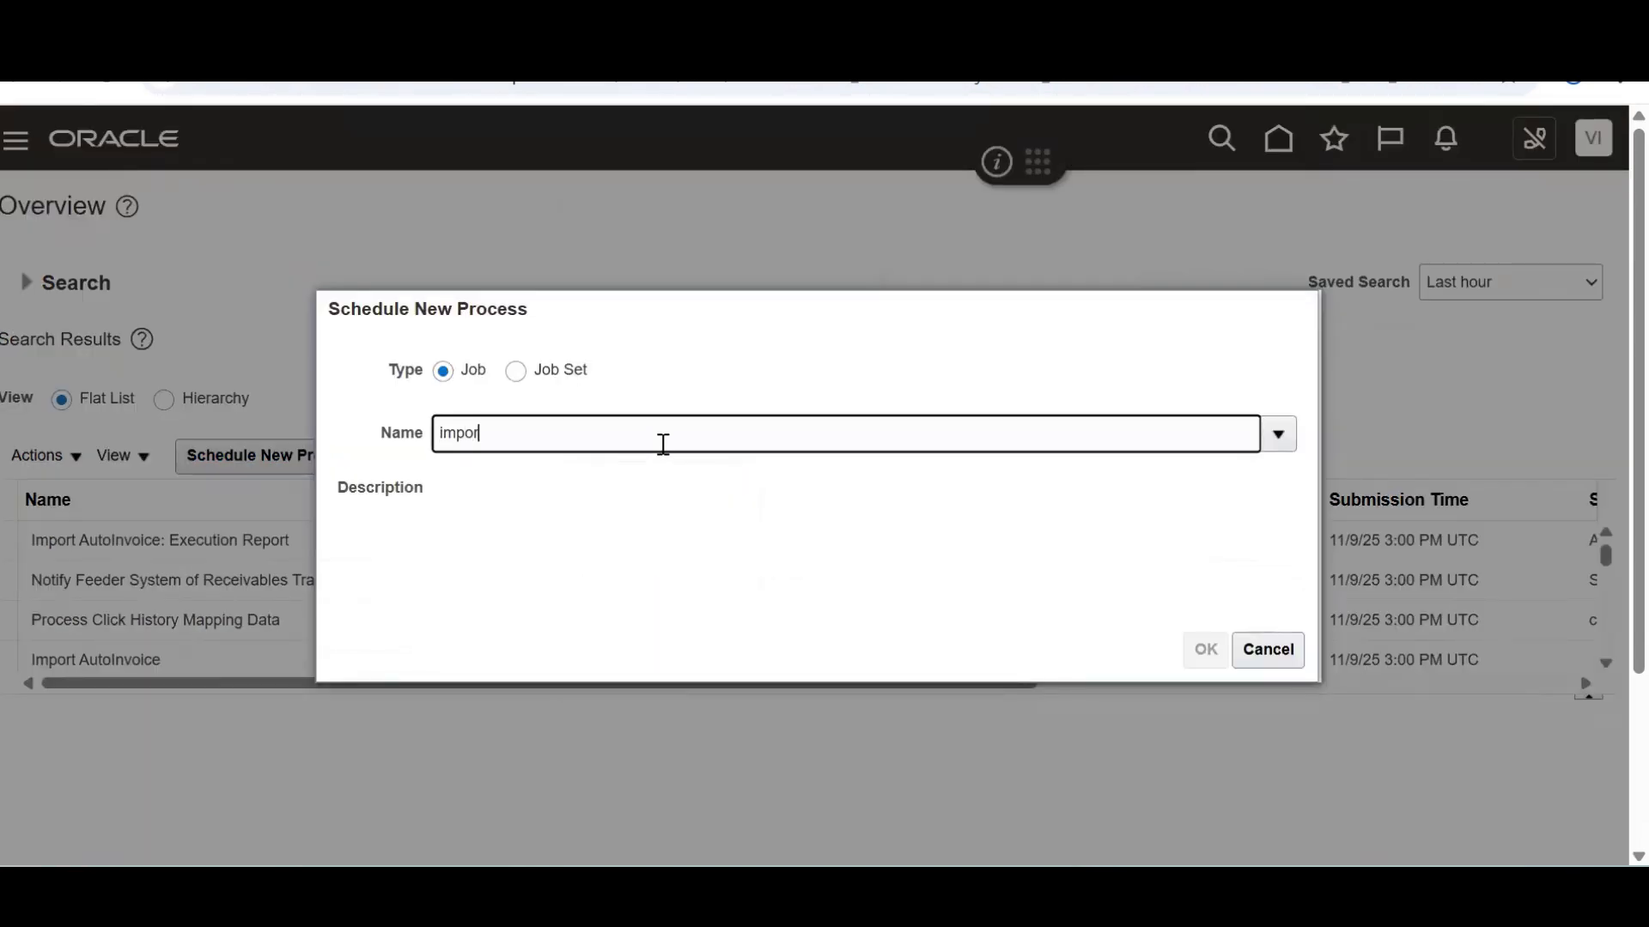
key("BackSpace")
key("BackSpace")
key("BackSpace")
key("BackSpace")
key("BackSpace")
key("BackSpace")
type("Import Autoin")
key("Tab")
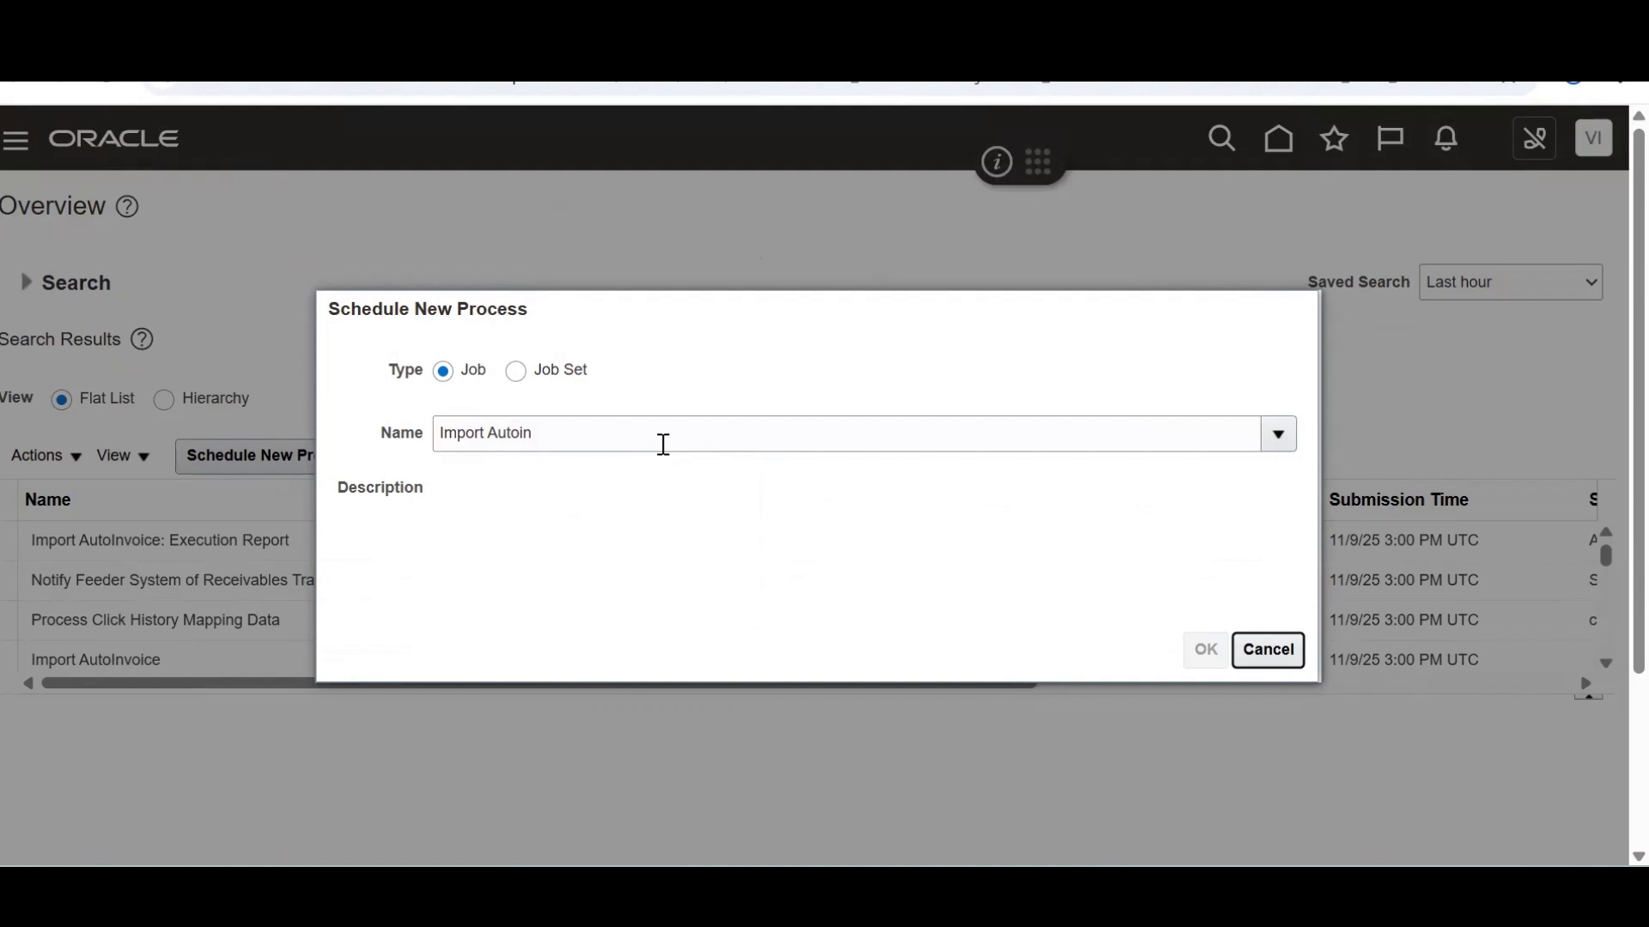
left_click(612, 550)
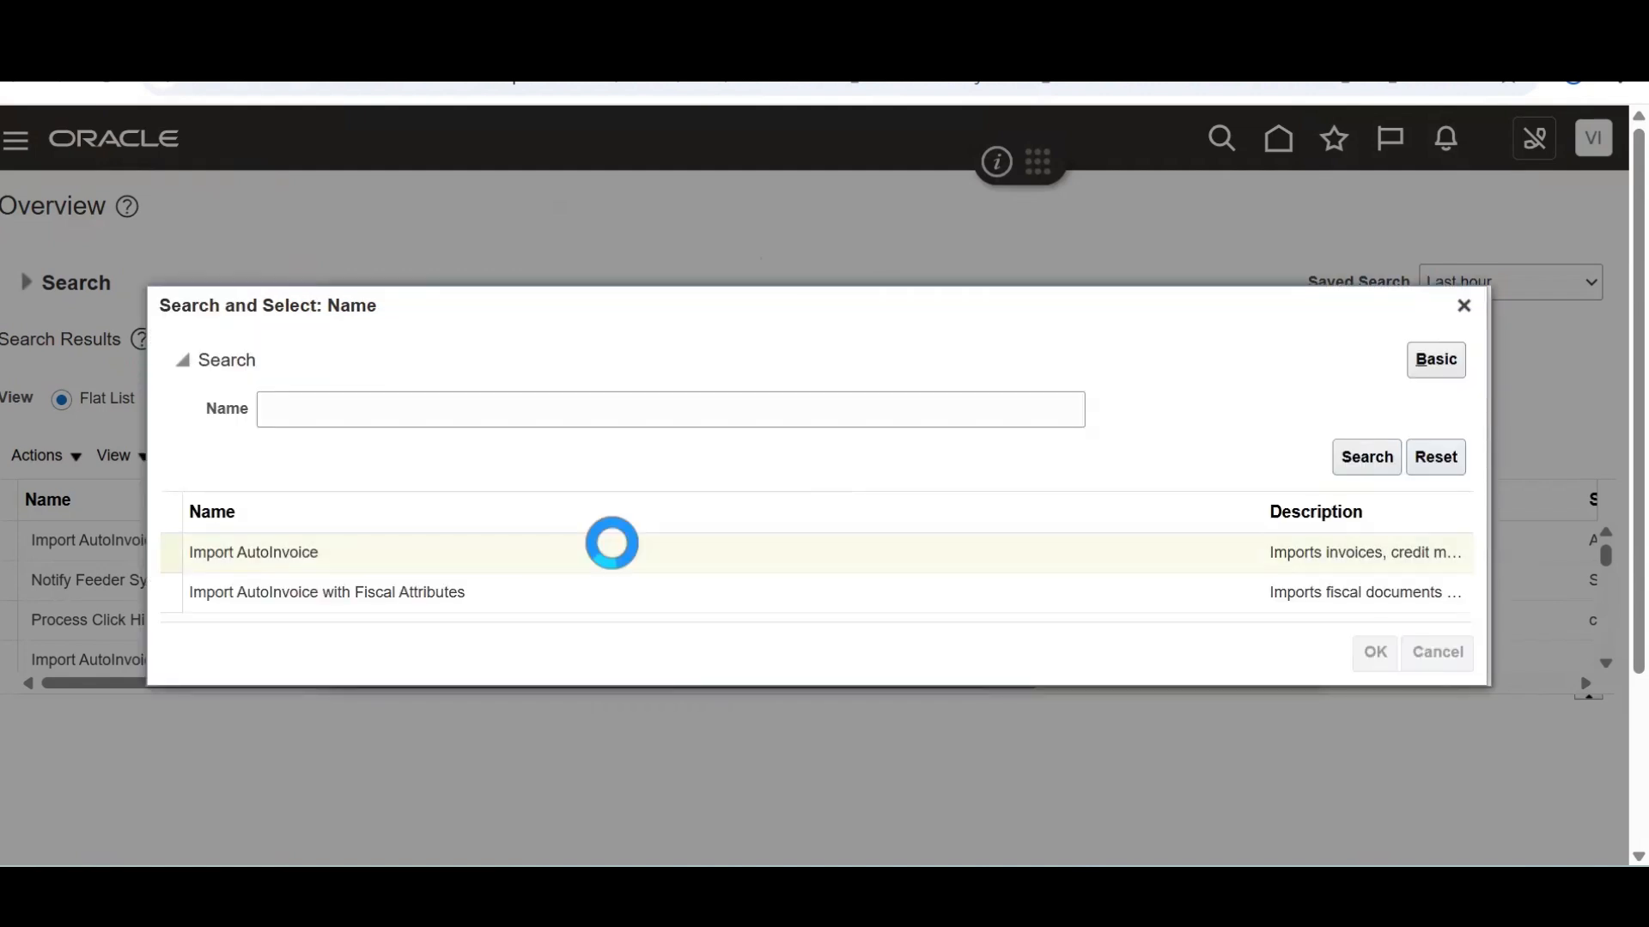
left_click(1206, 652)
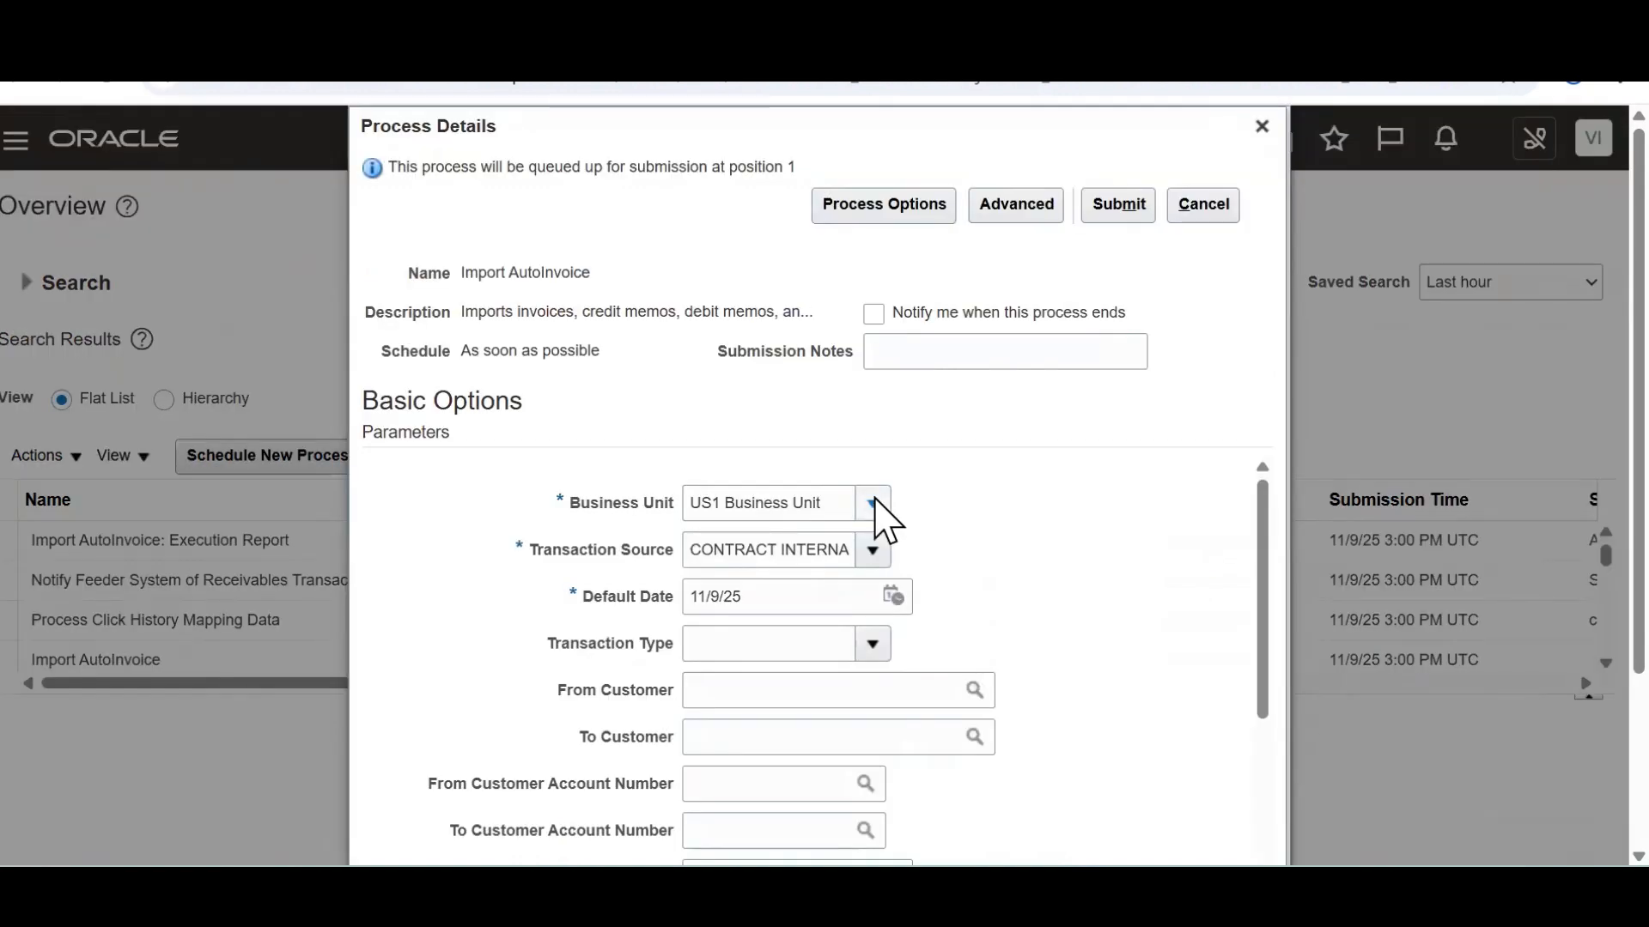
Set Transaction Source to Distributed Order Orchestration, submit, and dismiss the confirmation
triple_click(835, 550)
key("BackSpace")
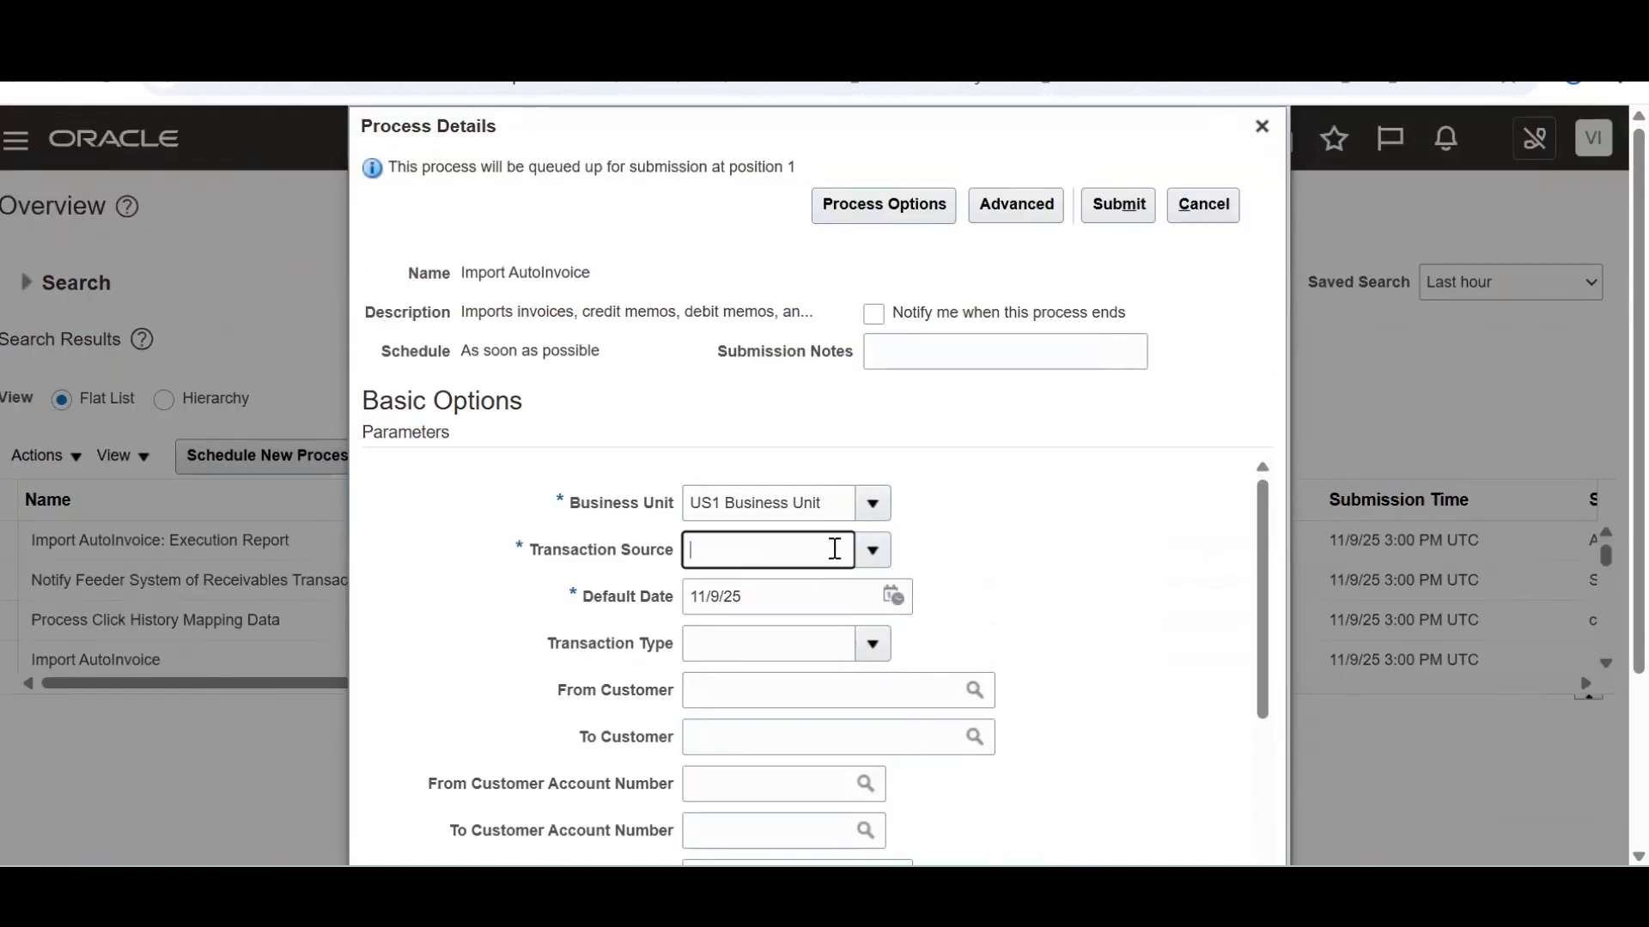
left_click(873, 549)
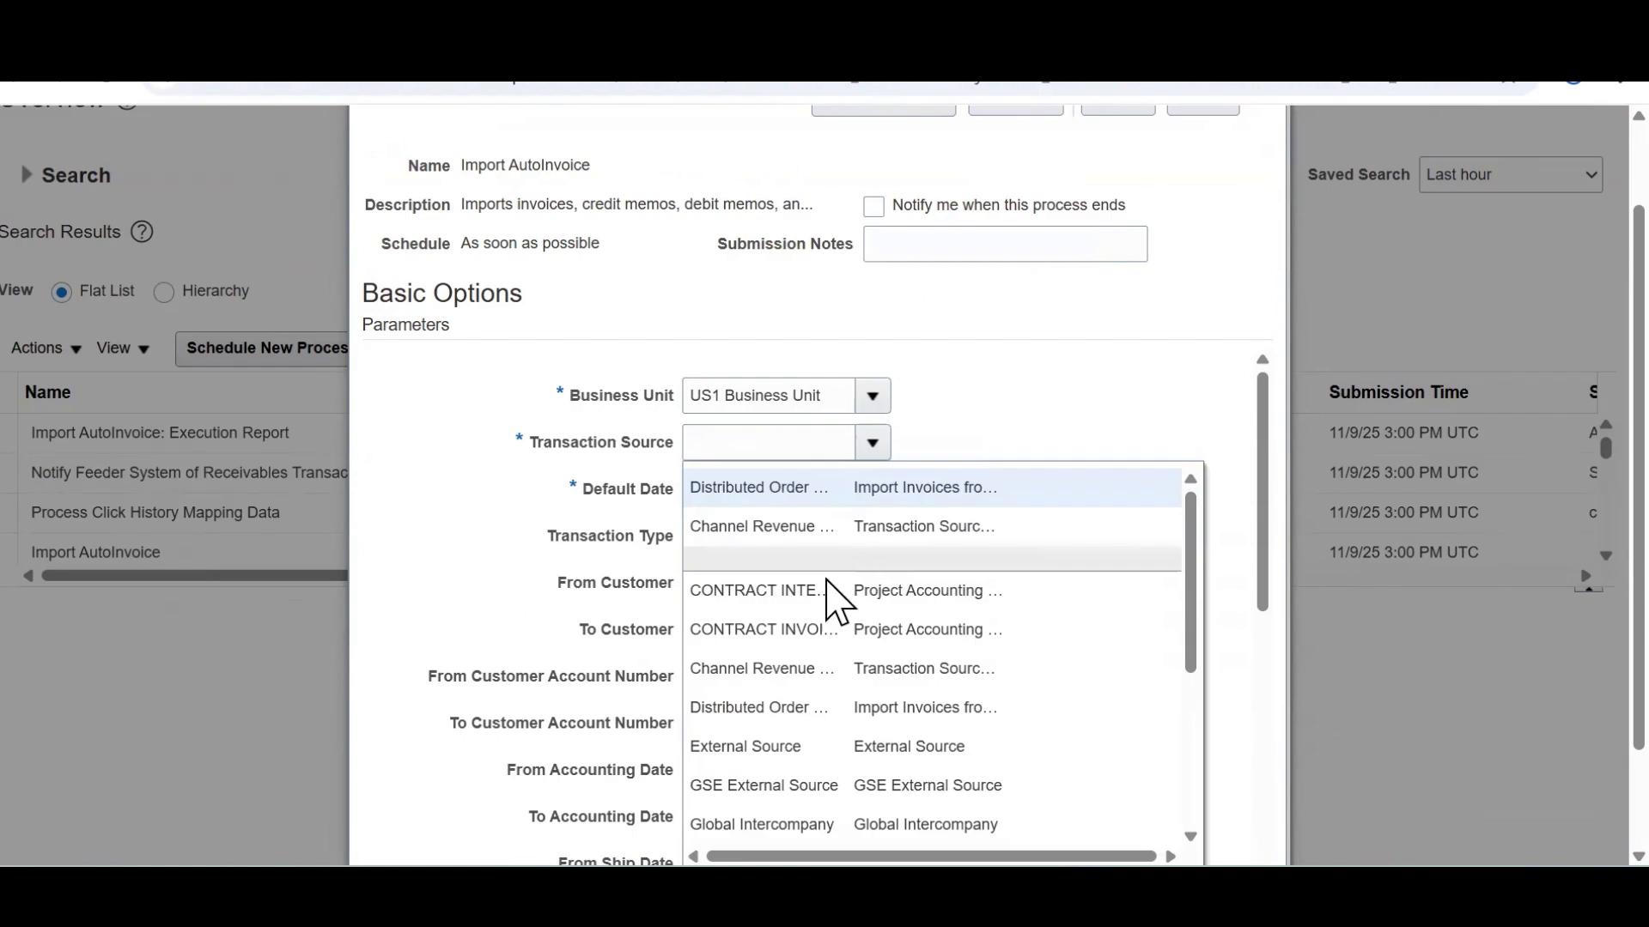
left_click(779, 493)
left_click_drag(1256, 487, 1301, 369)
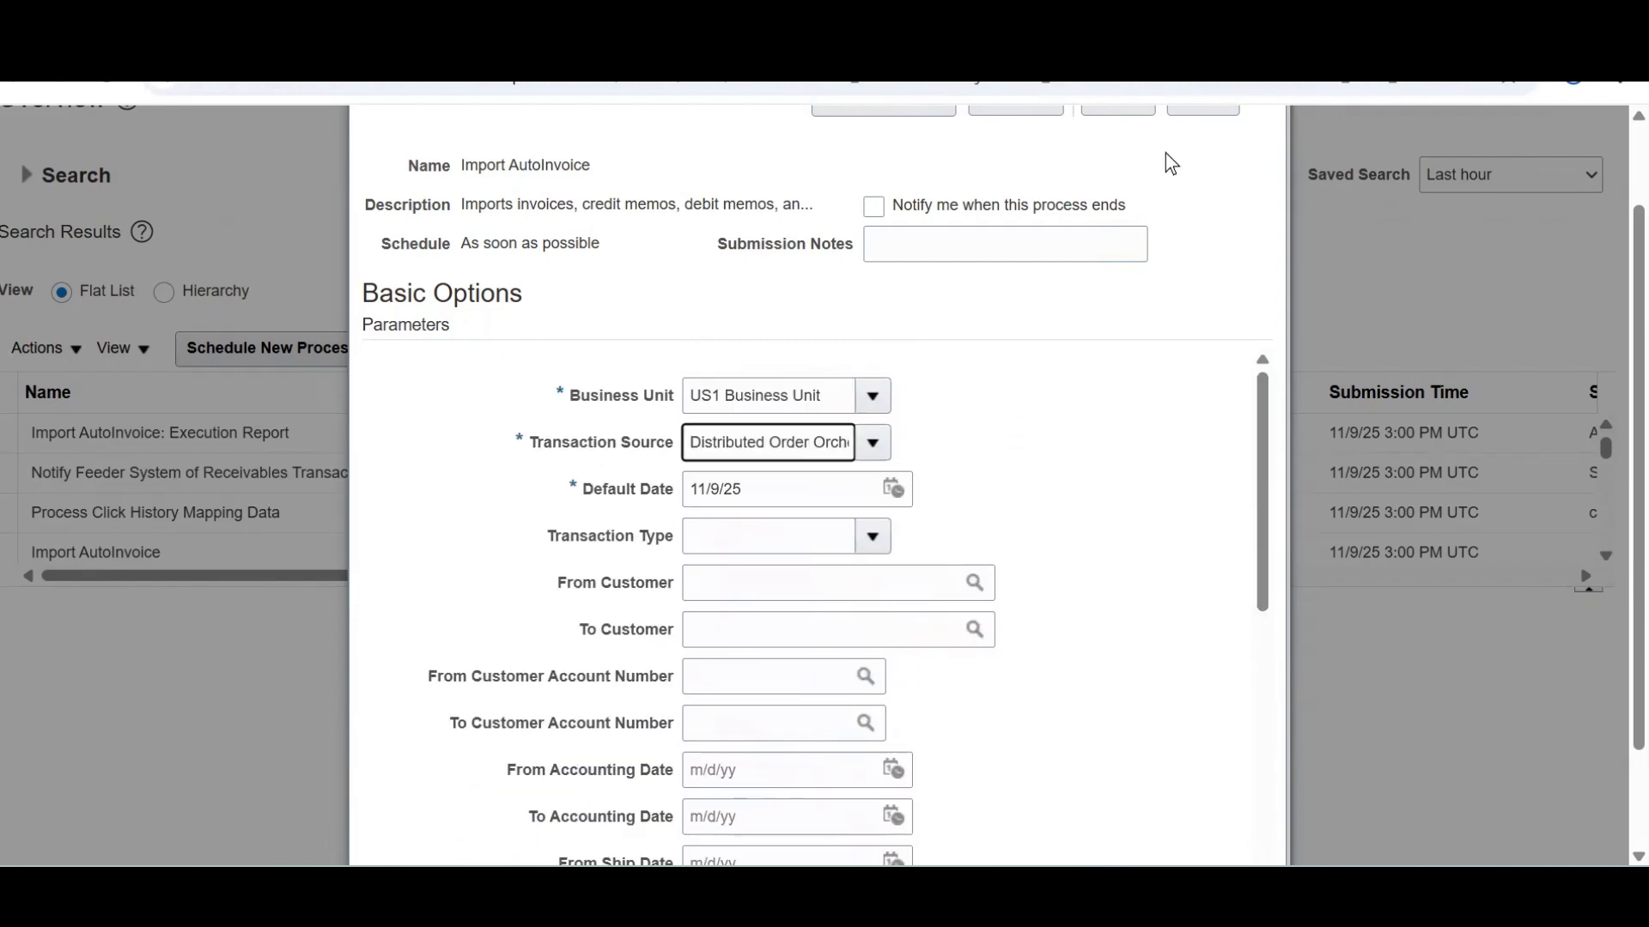
left_click(1132, 122)
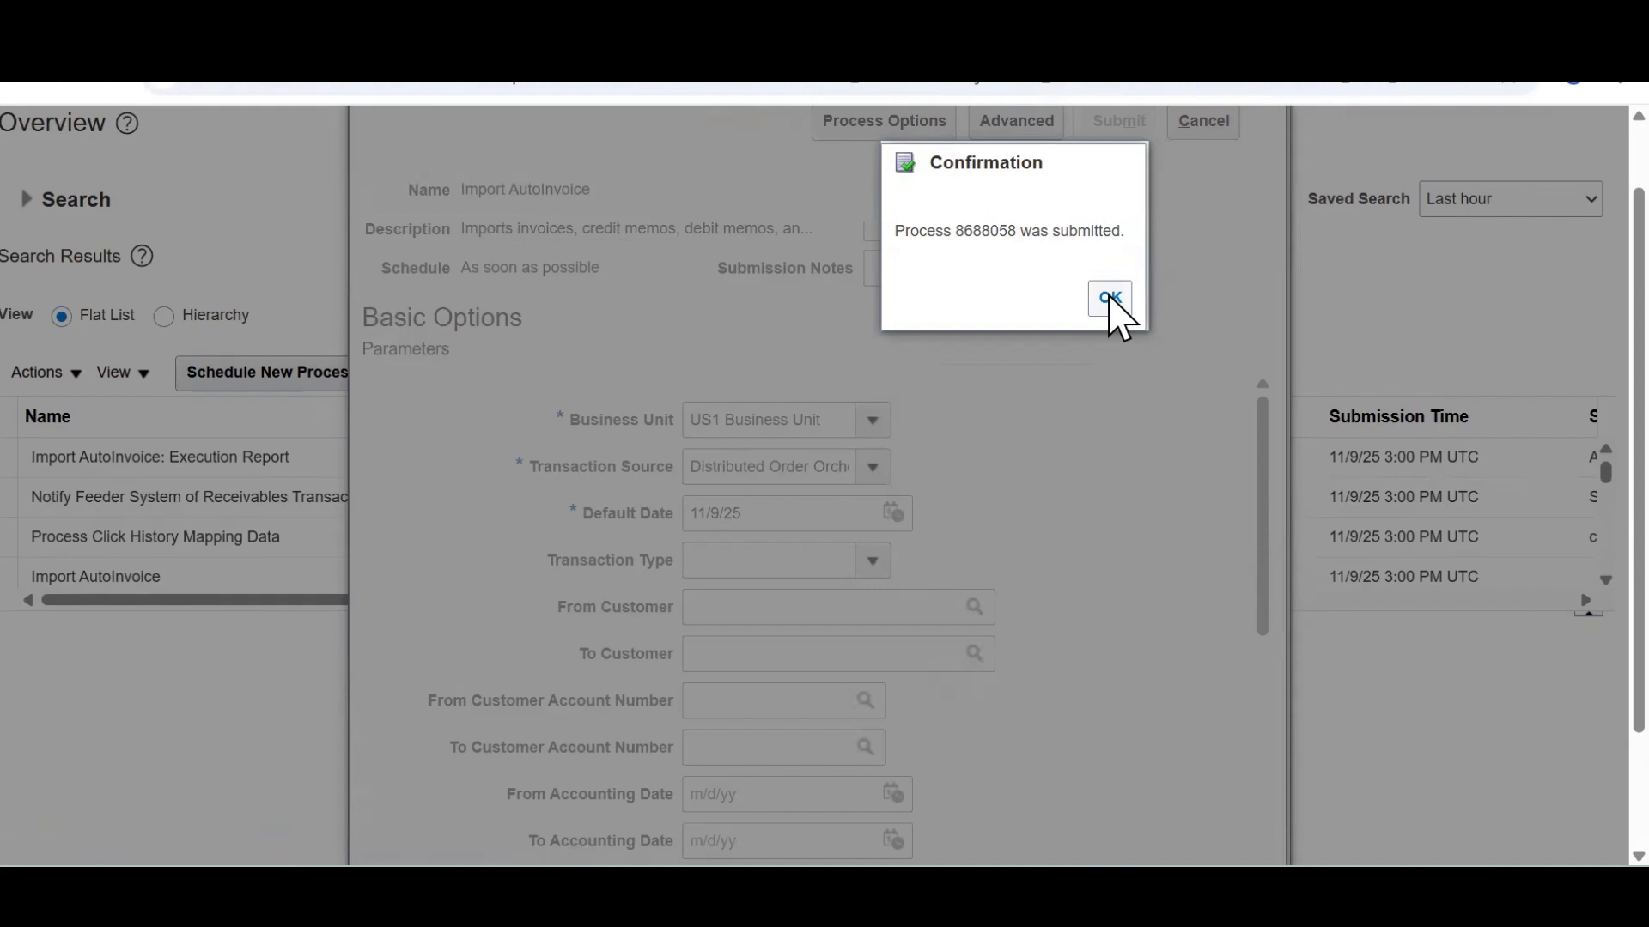
left_click(1110, 300)
left_click(994, 377)
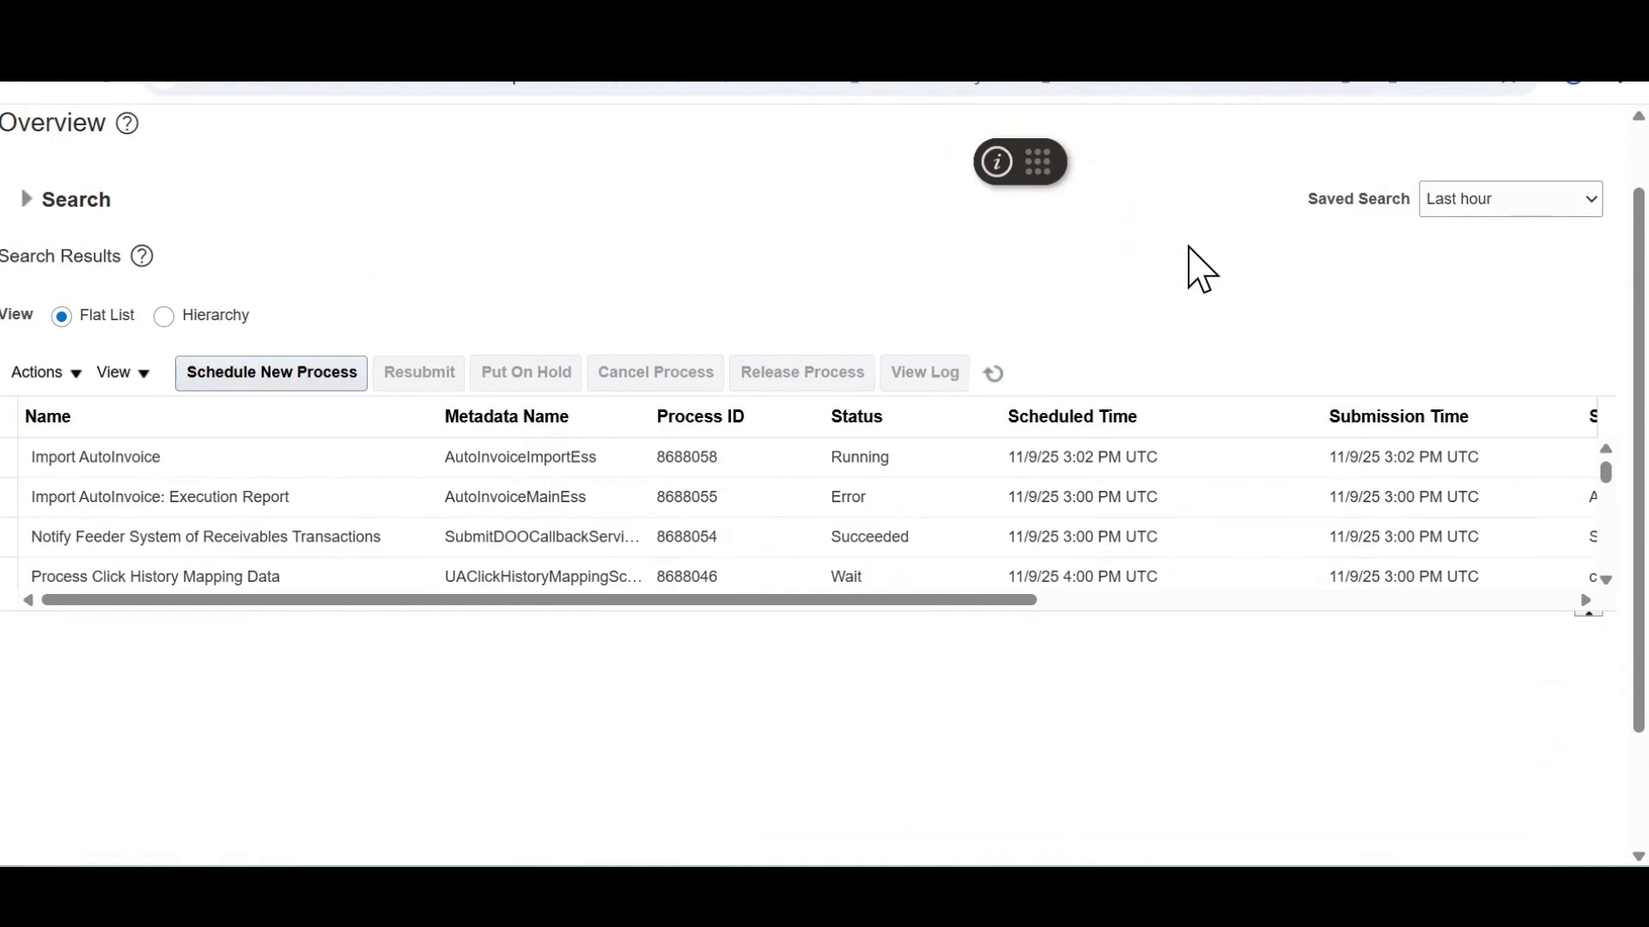
Refresh the Scheduled Processes list until Import AutoInvoice 8688058 shows Succeeded
left_click(996, 375)
scroll(1576, 176, "up", 1)
left_click_drag(1030, 154, 601, 142)
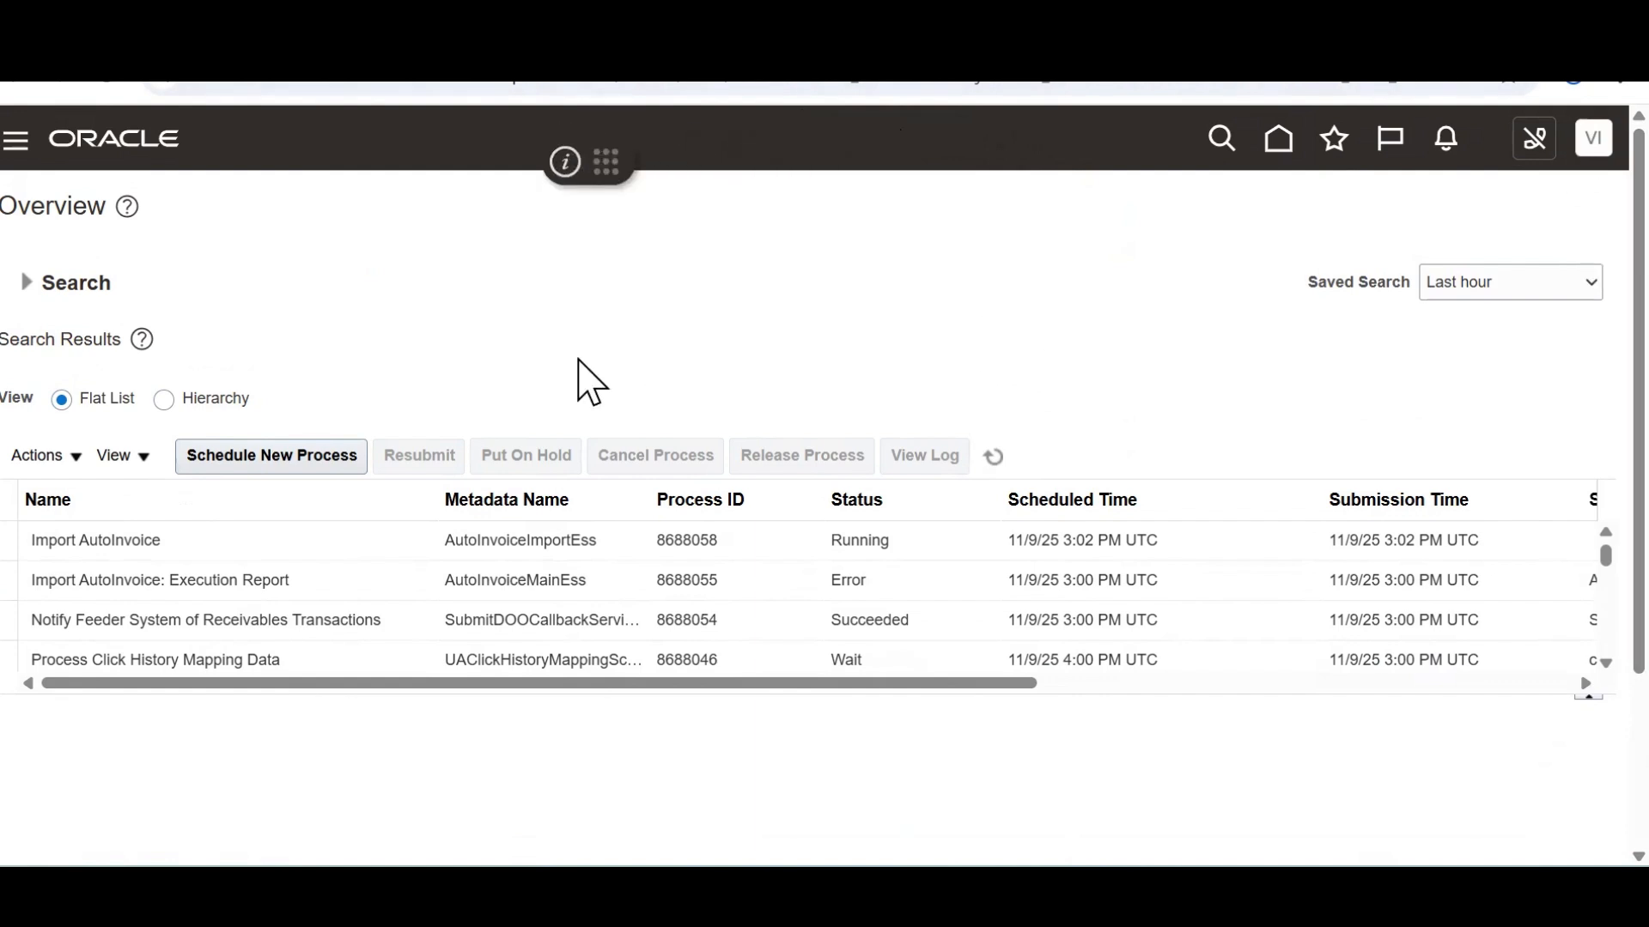
left_click(996, 458)
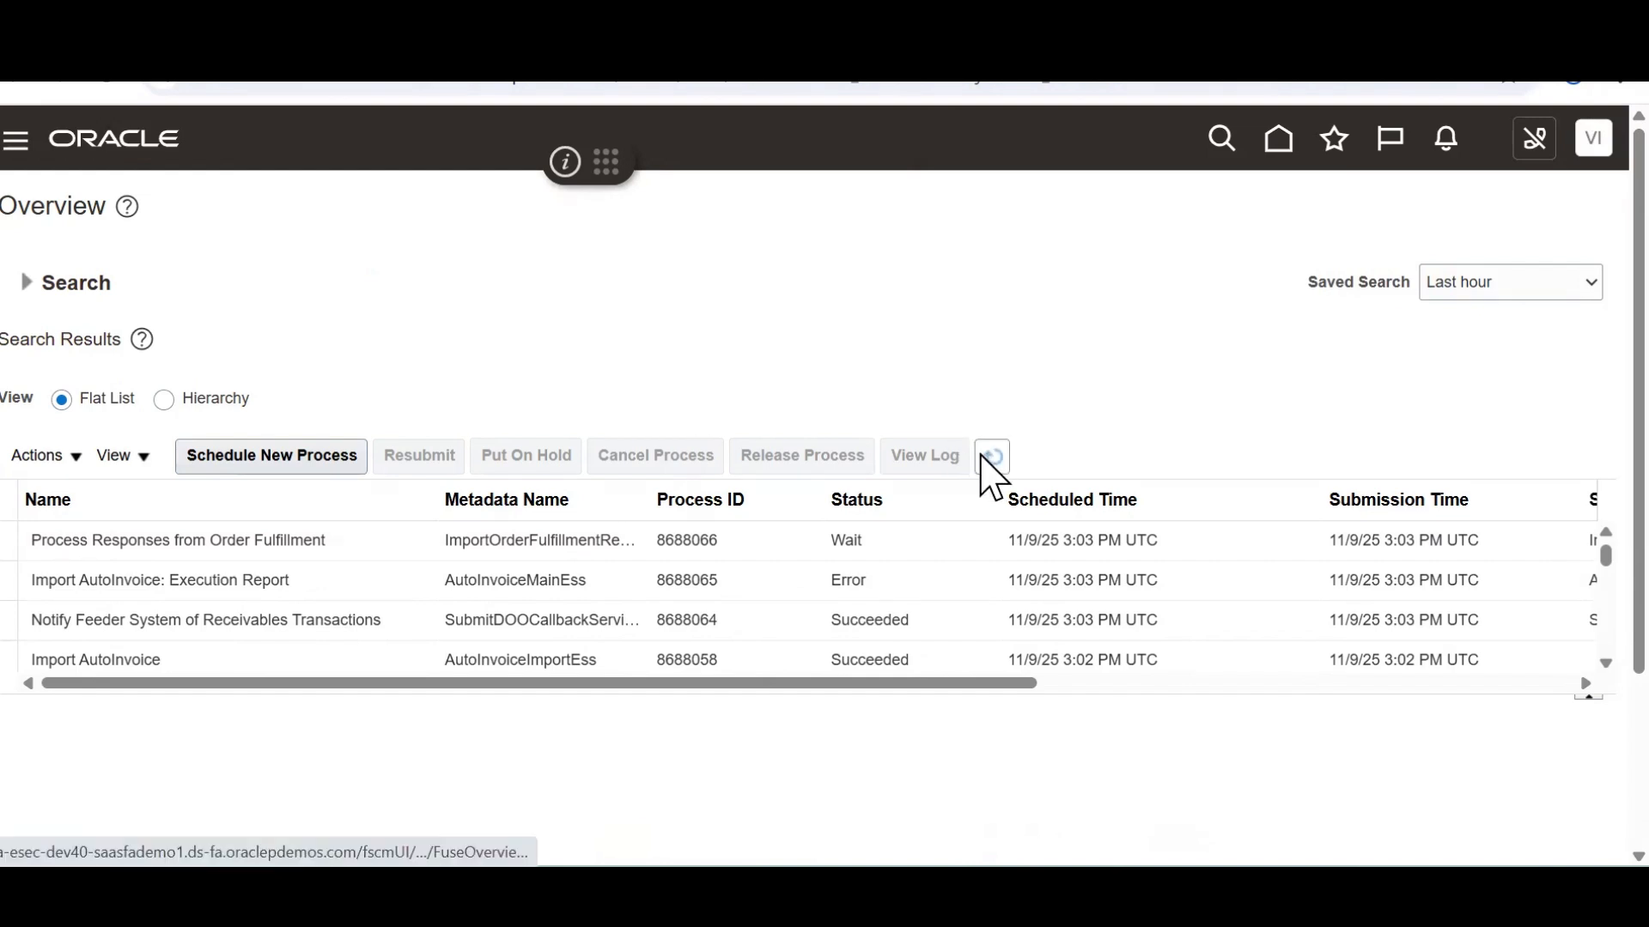
Open order management from recent pages and search for order 98599
left_click(248, 661)
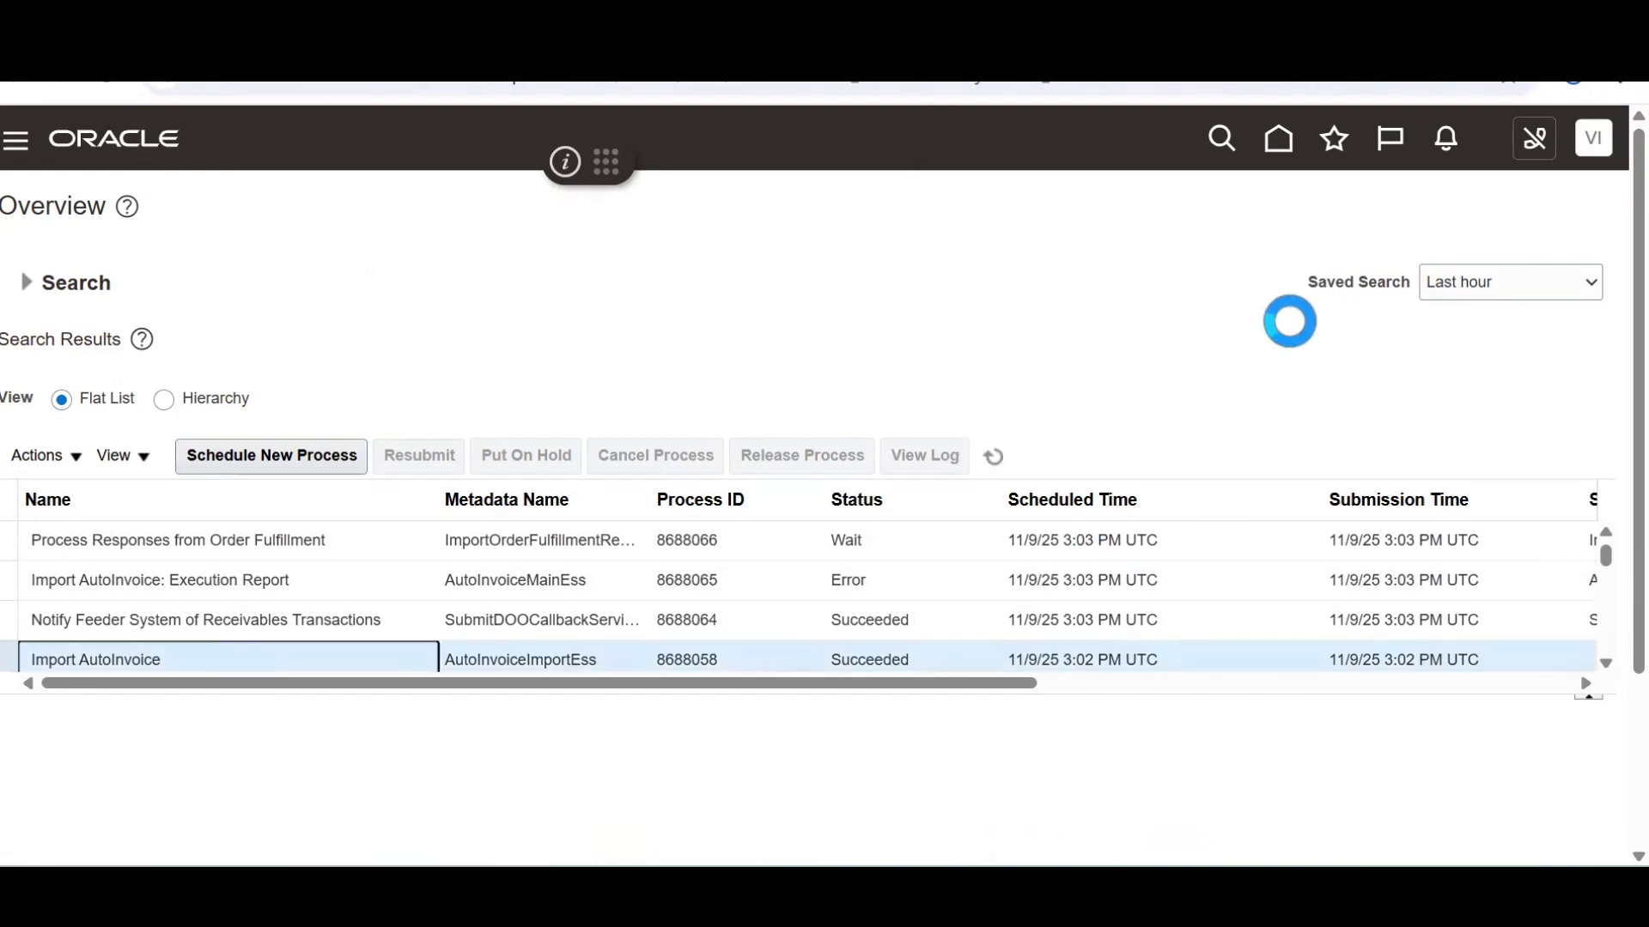
left_click(1334, 138)
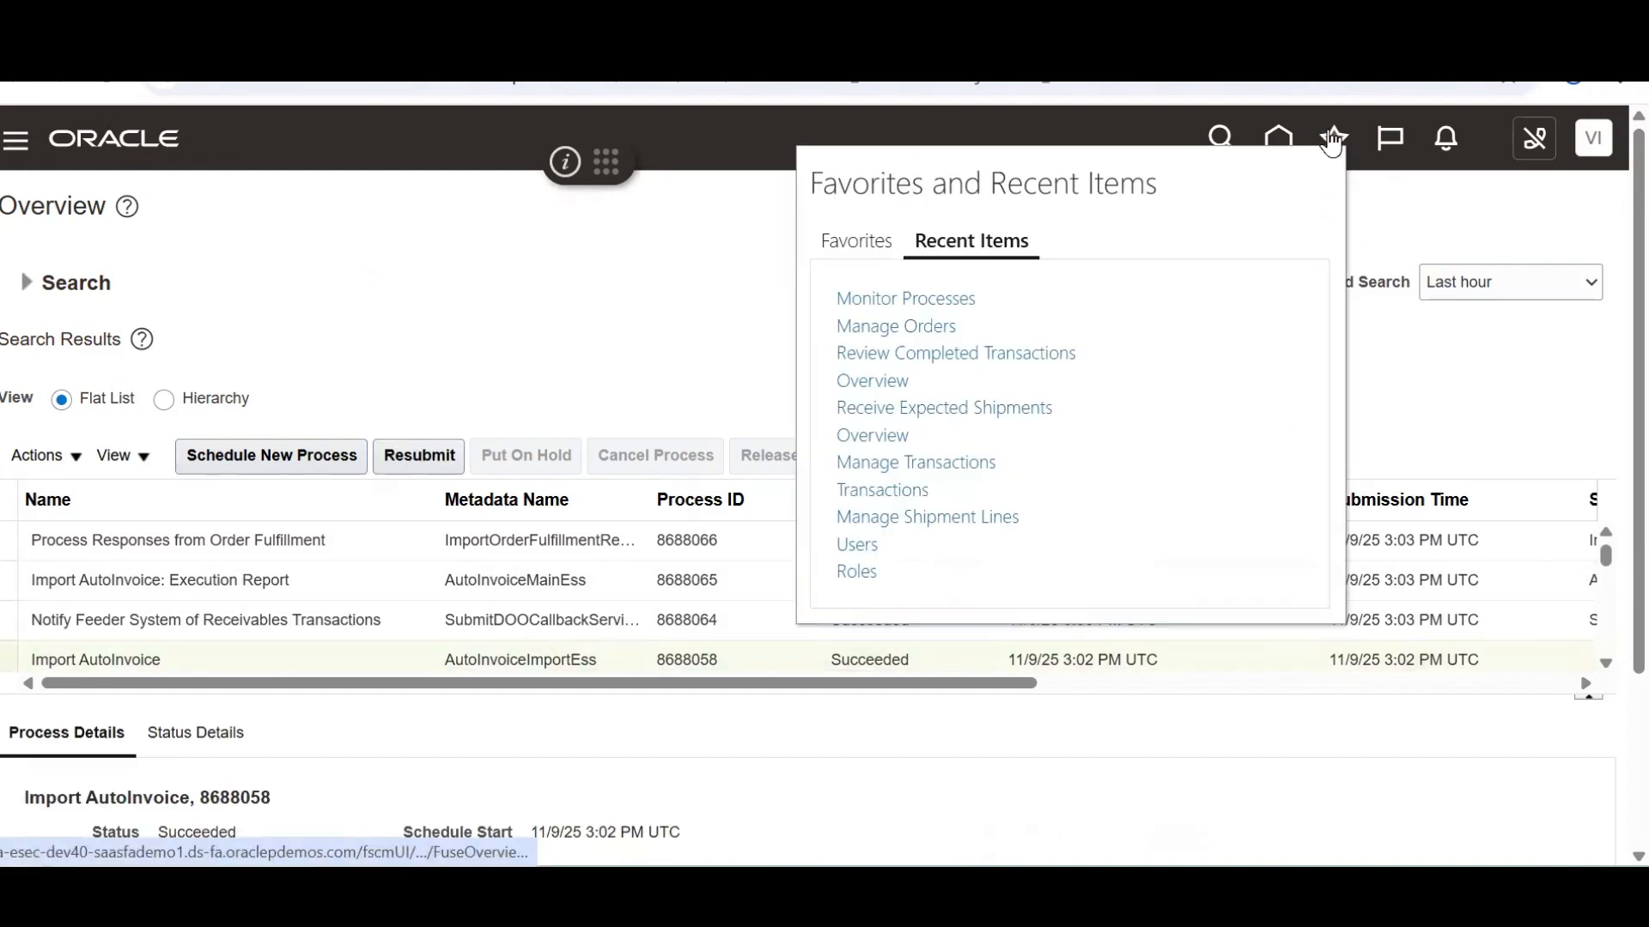
left_click(926, 328)
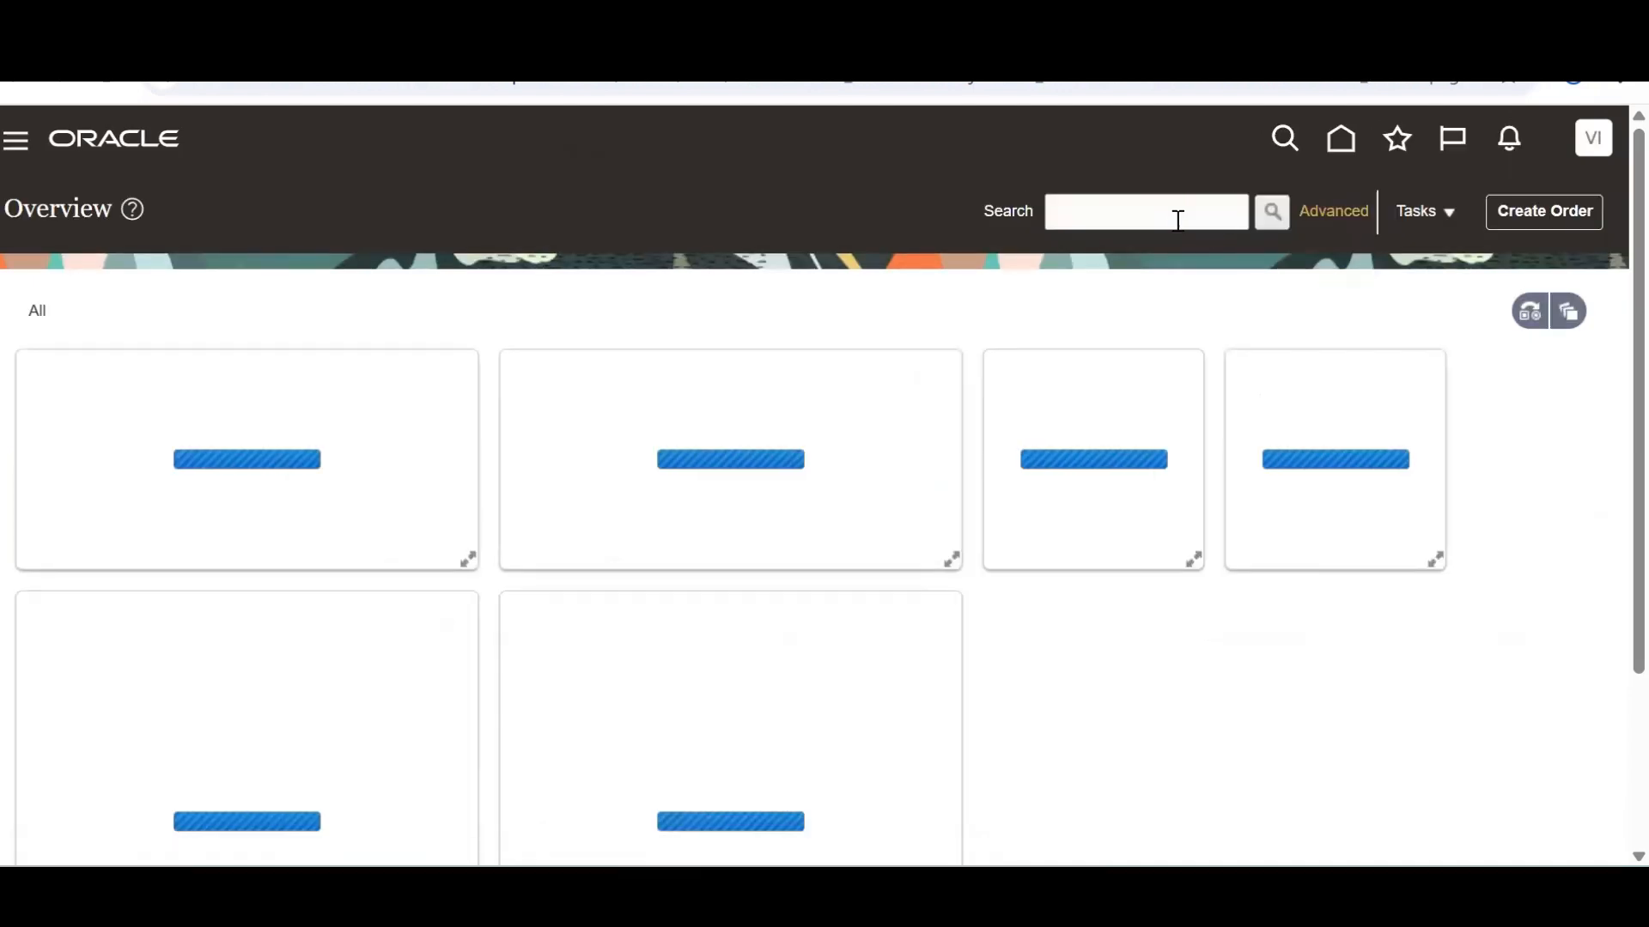
left_click(1179, 220)
type("98599")
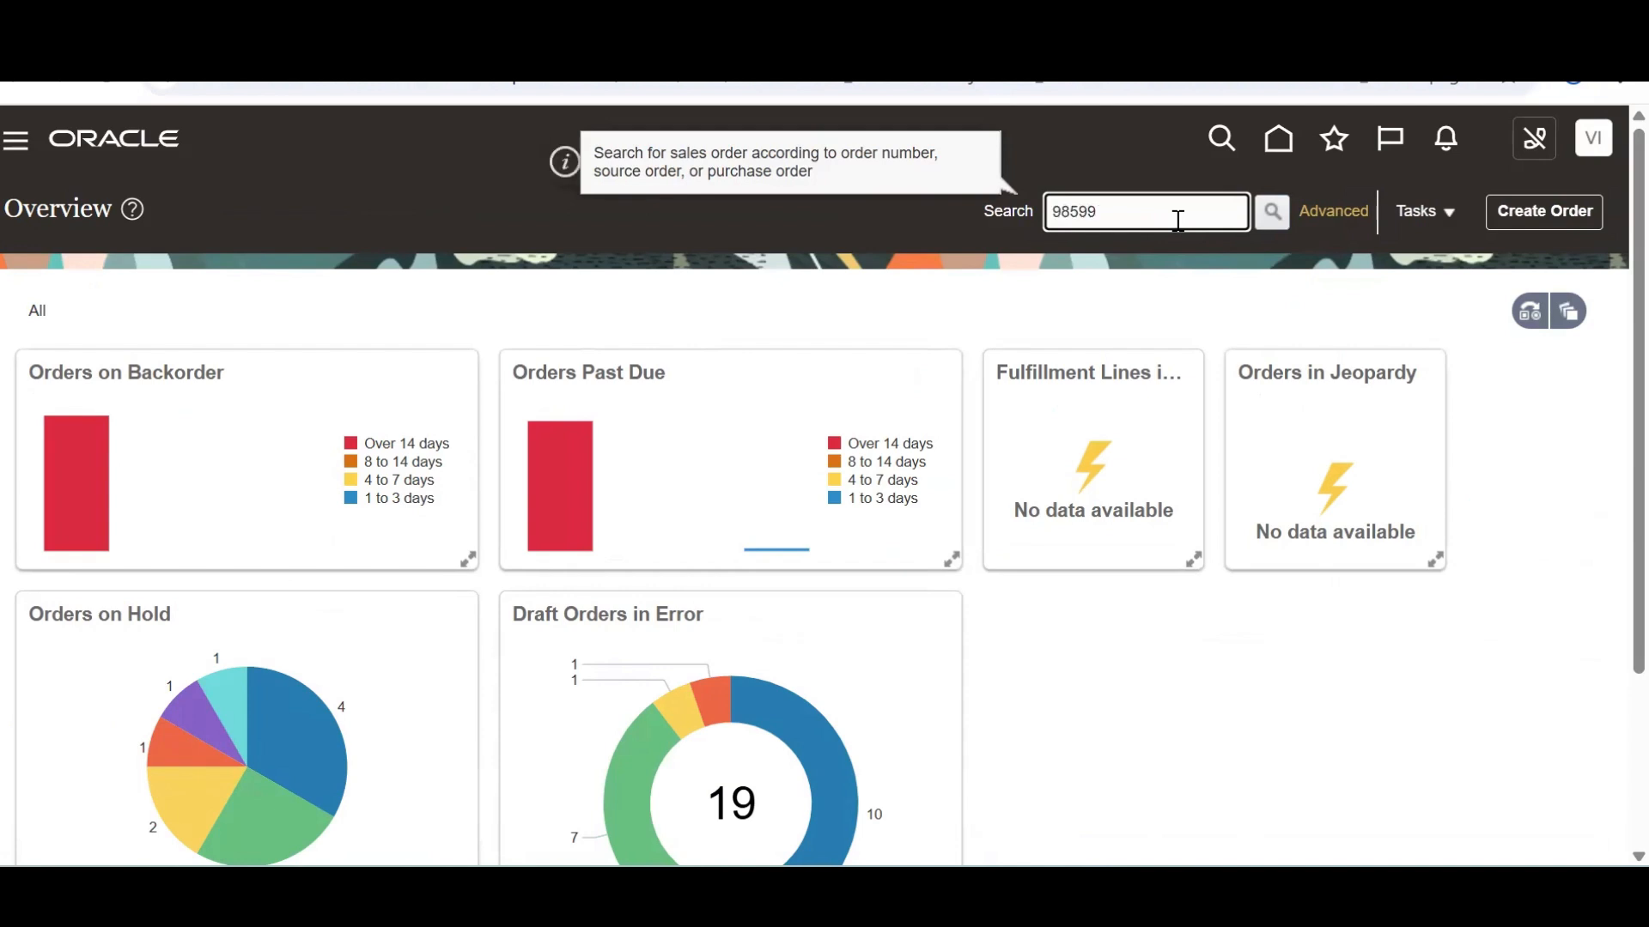
key("Return")
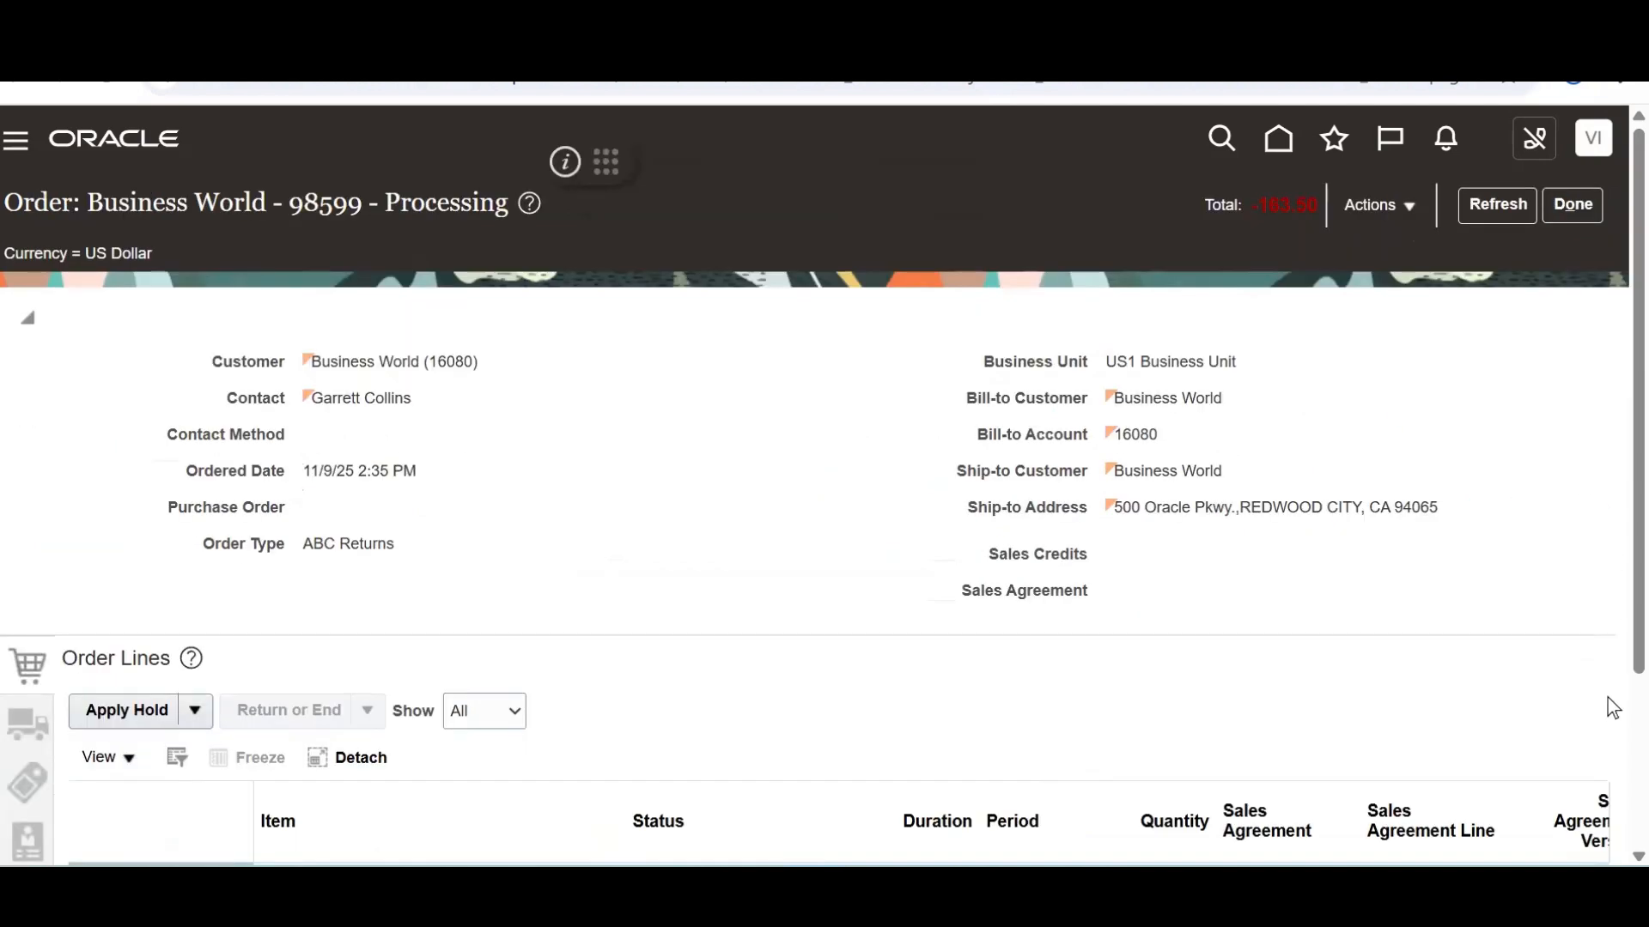
Check the order line's Billed status and switch order 98599 to Fulfillment View
scroll(1607, 708, "down", 3)
left_click(669, 661)
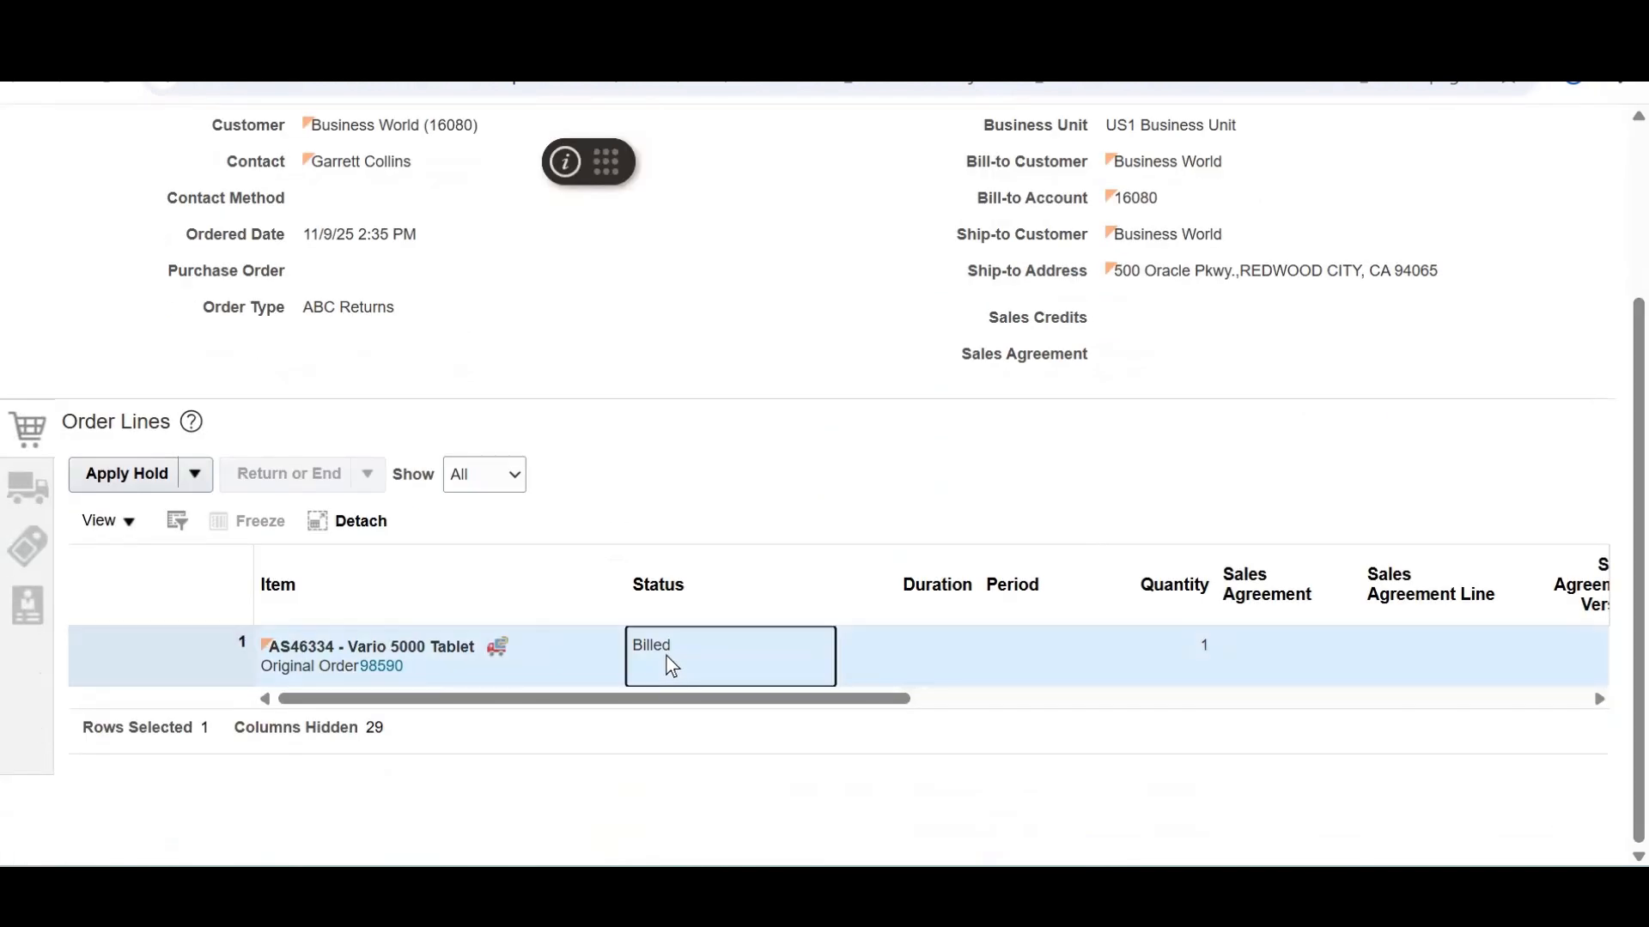
scroll(1607, 232, "up", 3)
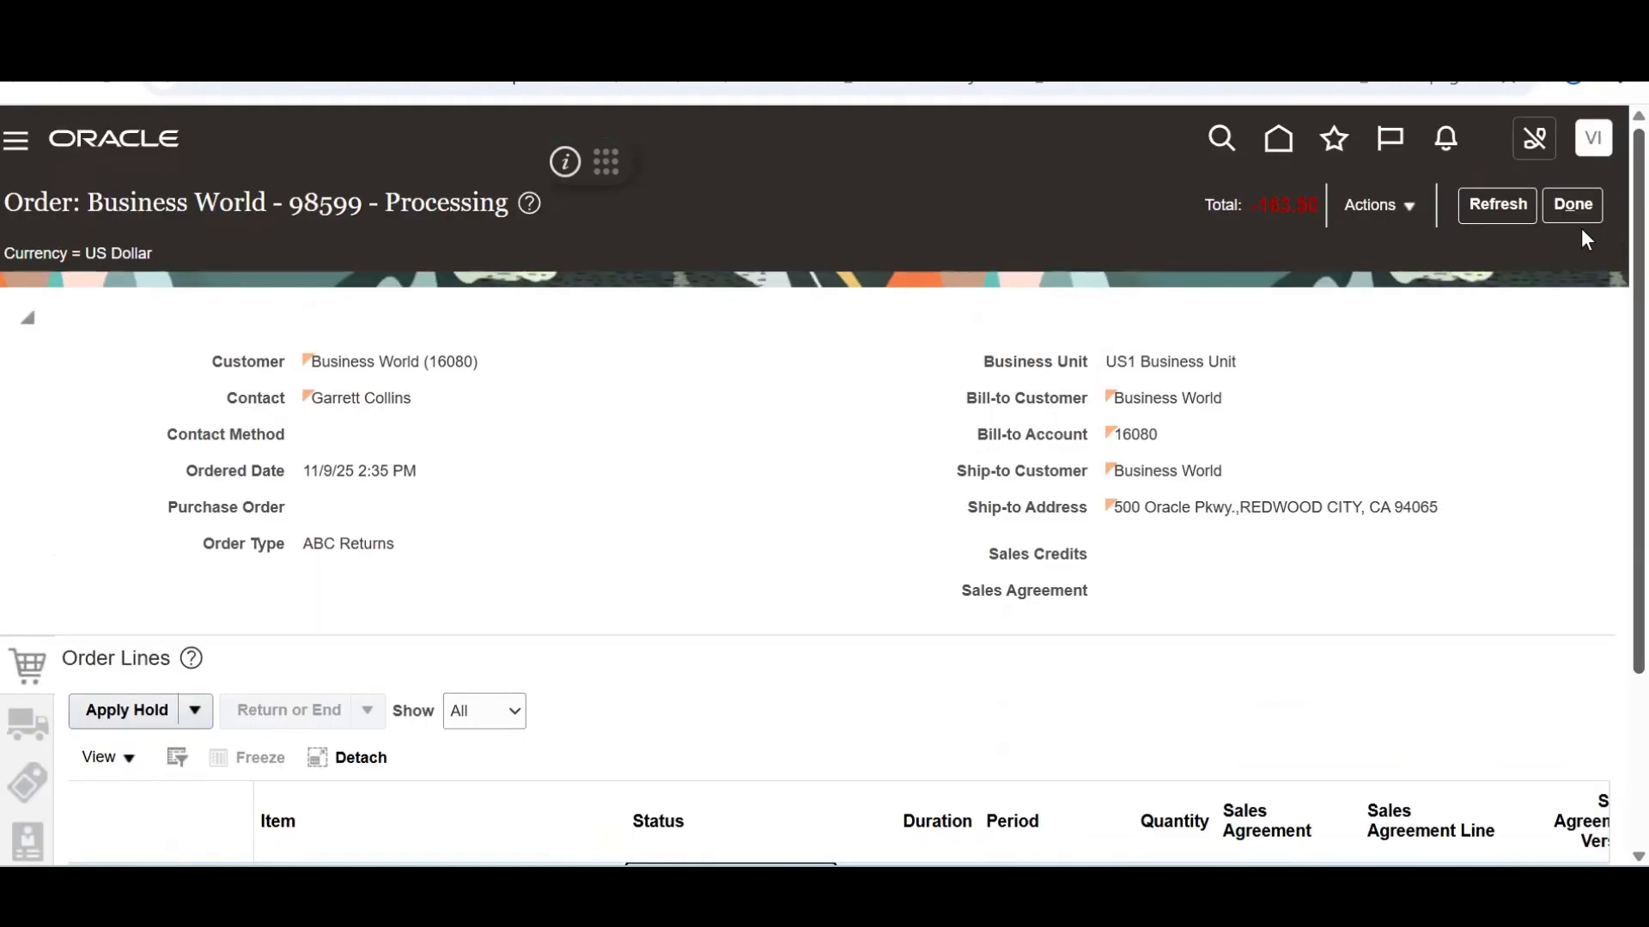
left_click(1389, 204)
left_click(1170, 447)
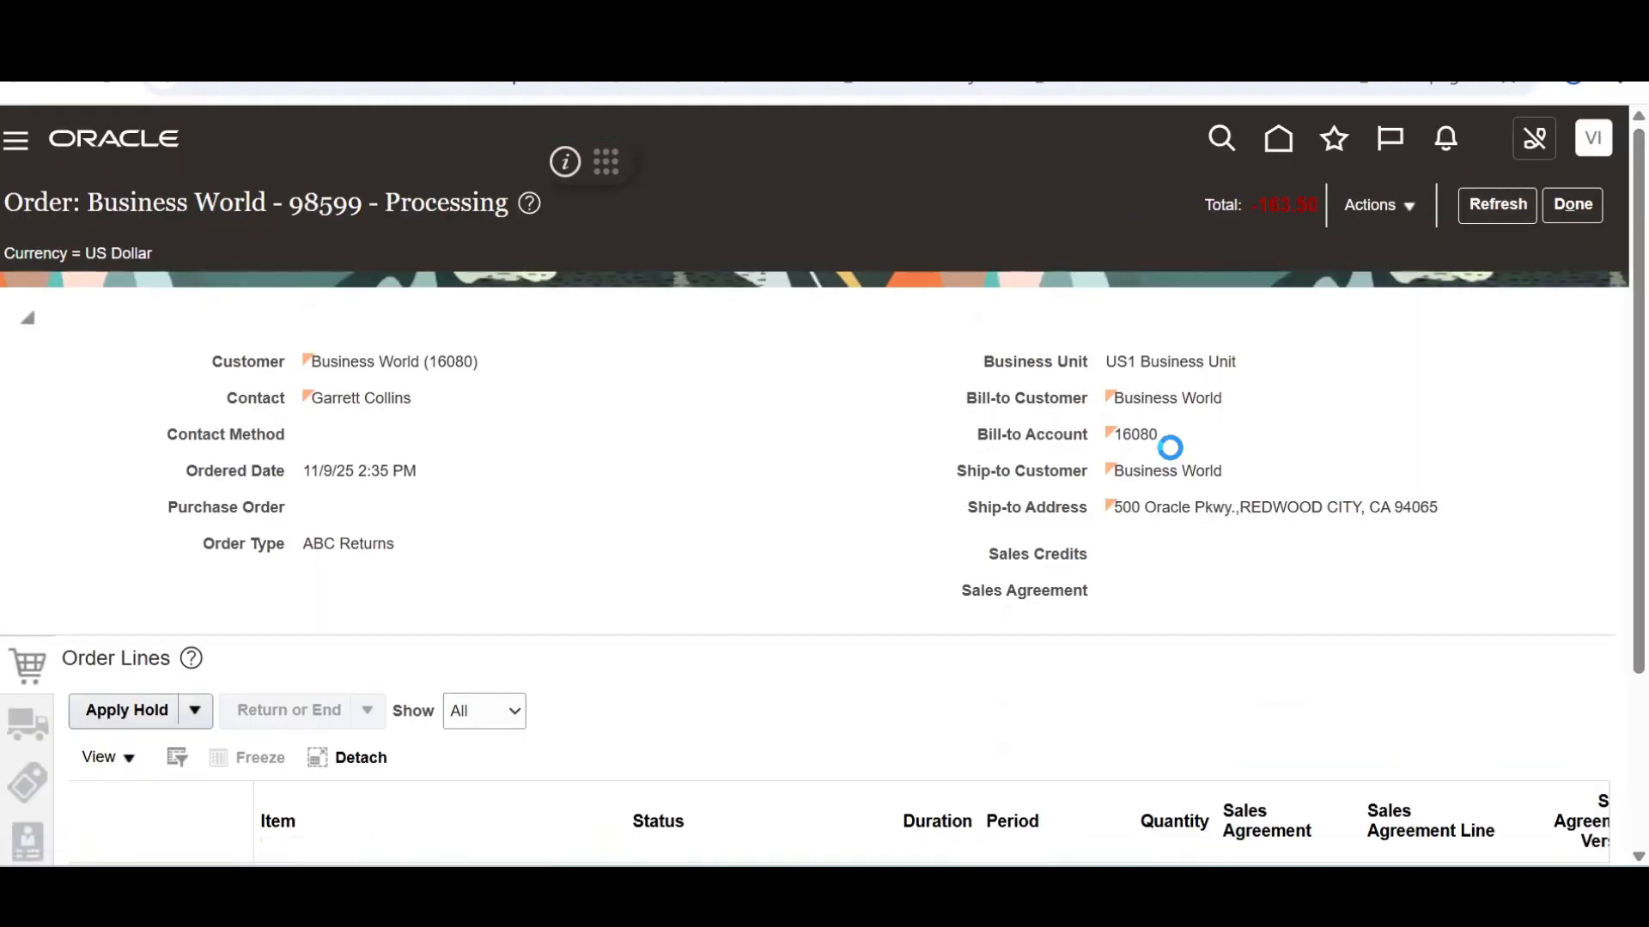
Review return line 1-1's billing details, confirming invoice 116390 for -163.5 USD
scroll(1571, 721, "down", 3)
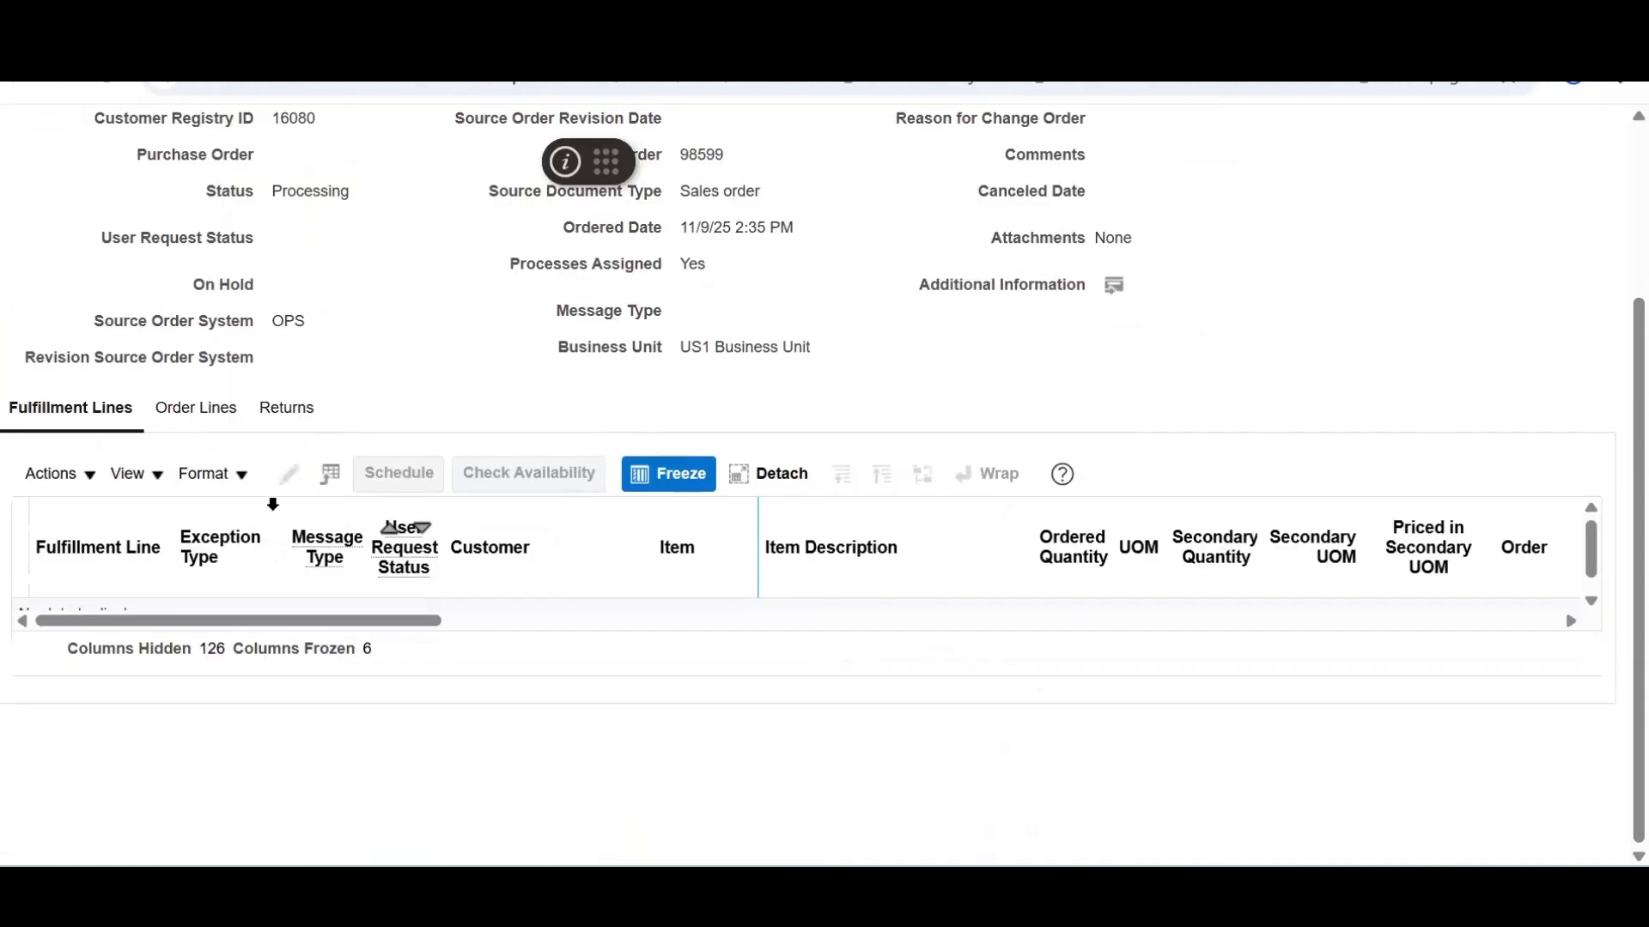
left_click(287, 409)
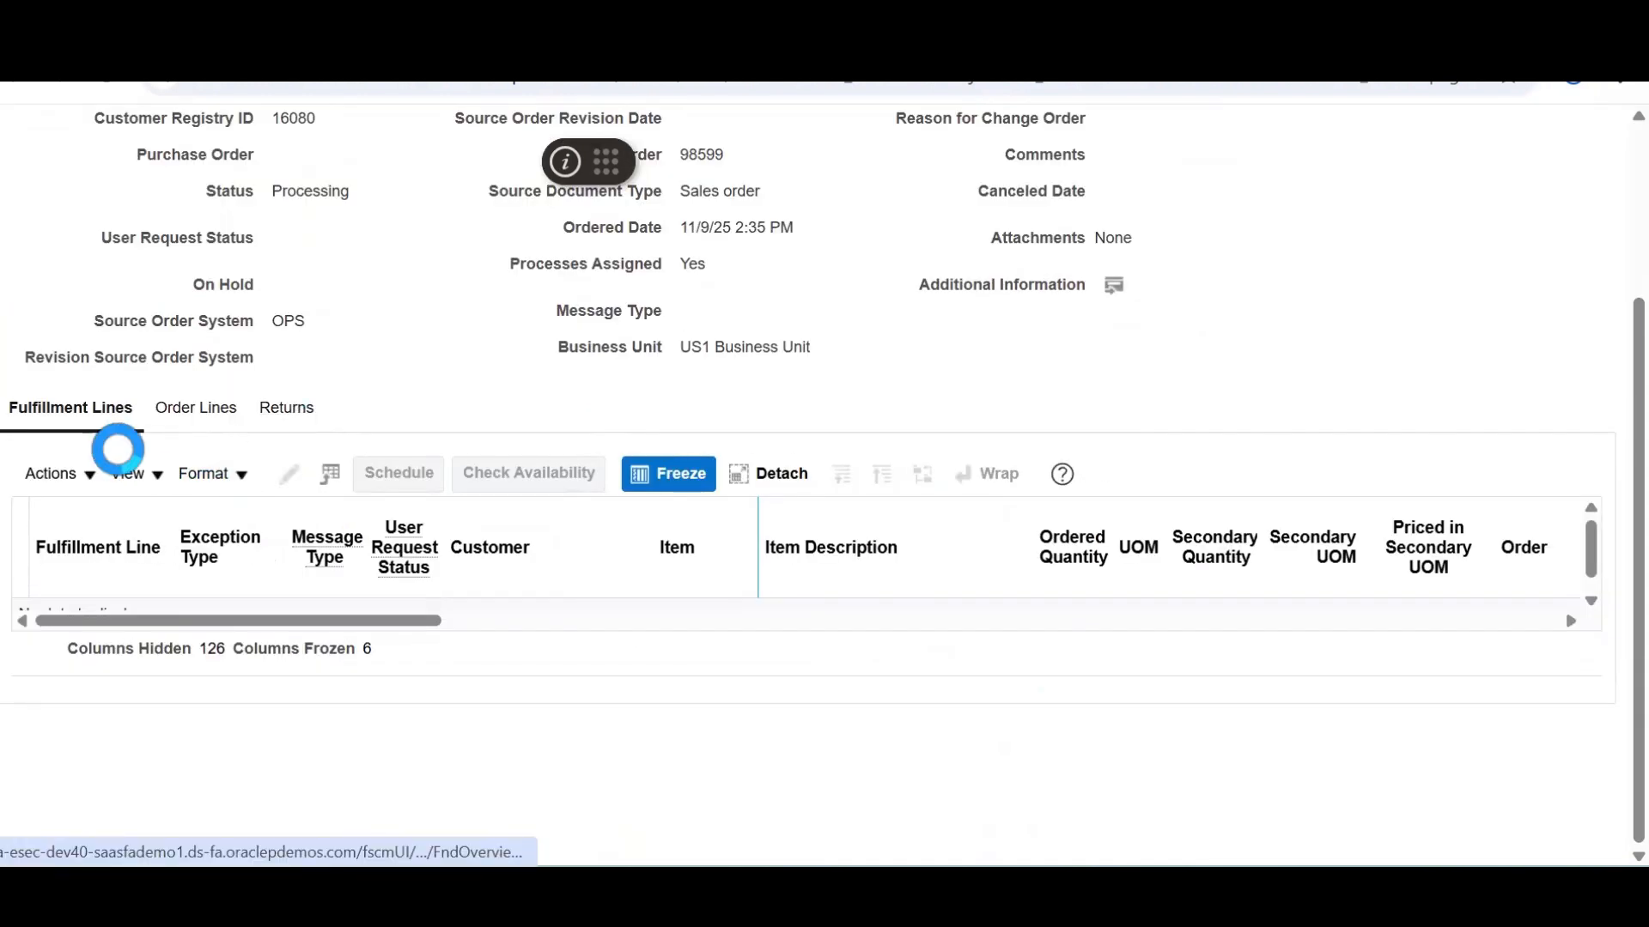
left_click(94, 474)
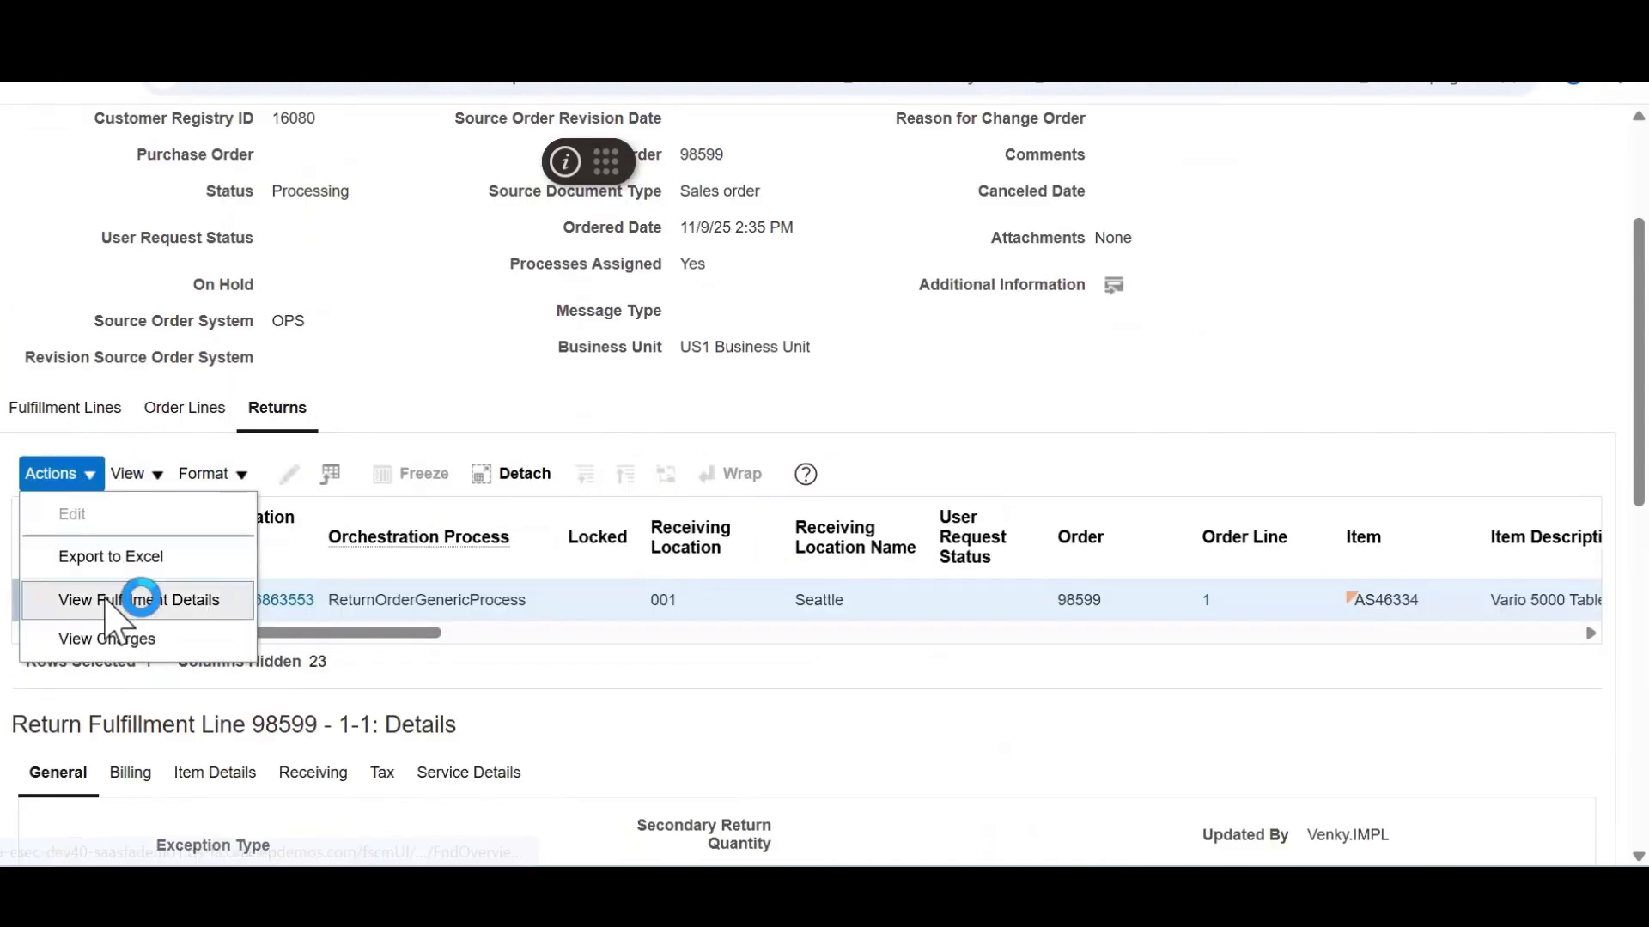
left_click(103, 596)
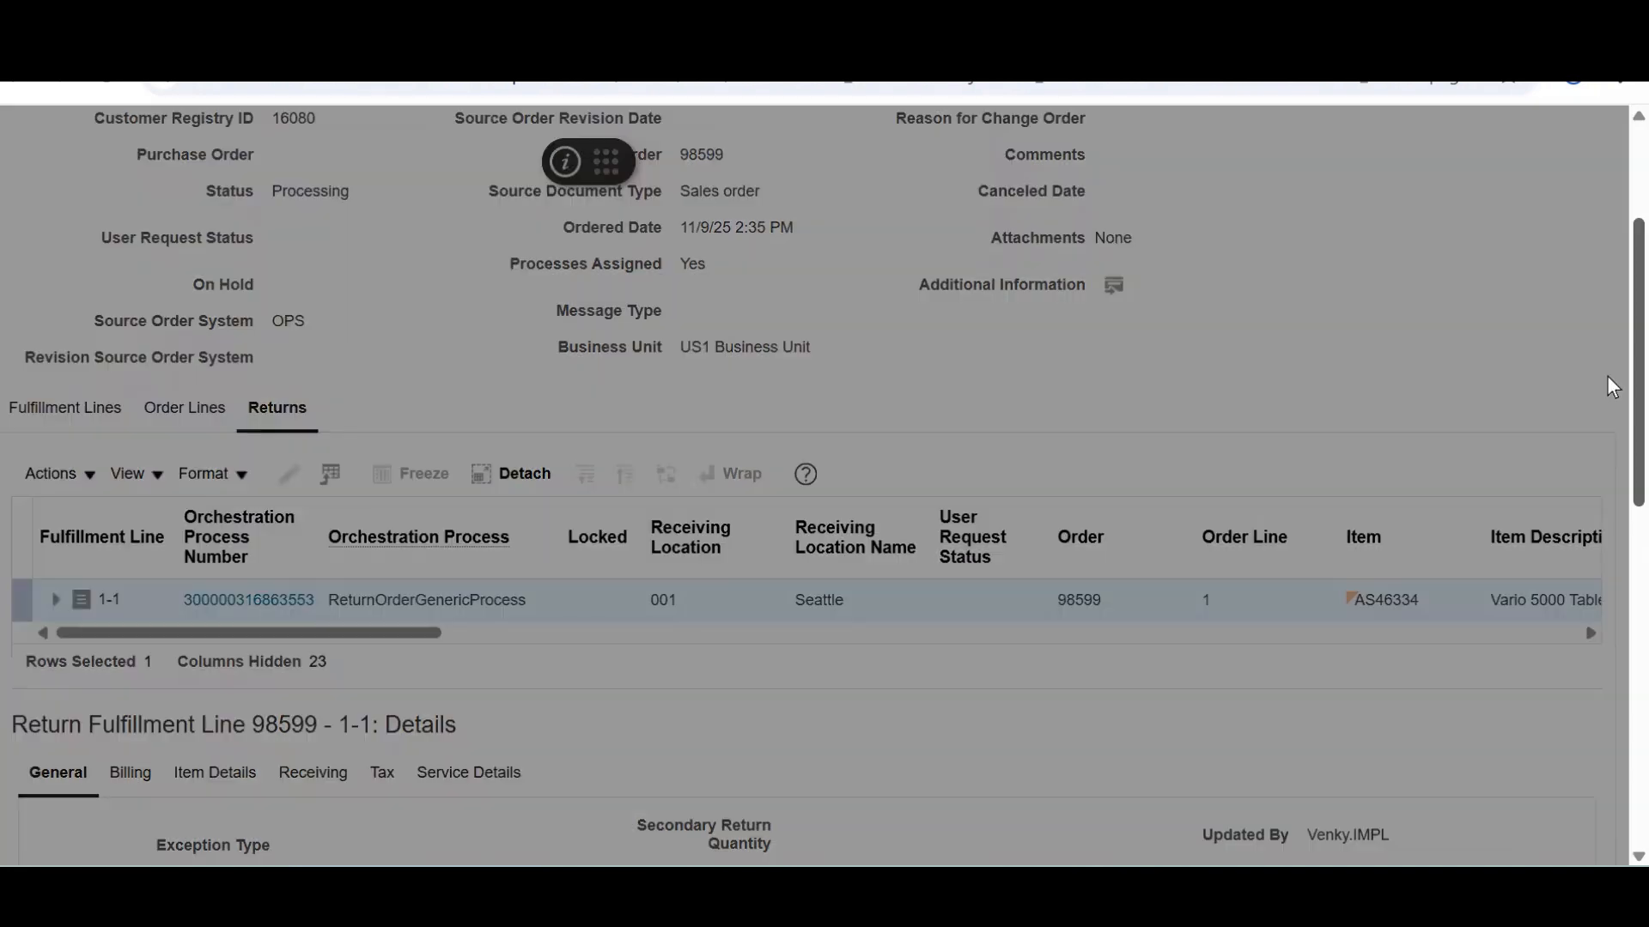
left_click_drag(1607, 376, 1608, 450)
left_click(628, 333)
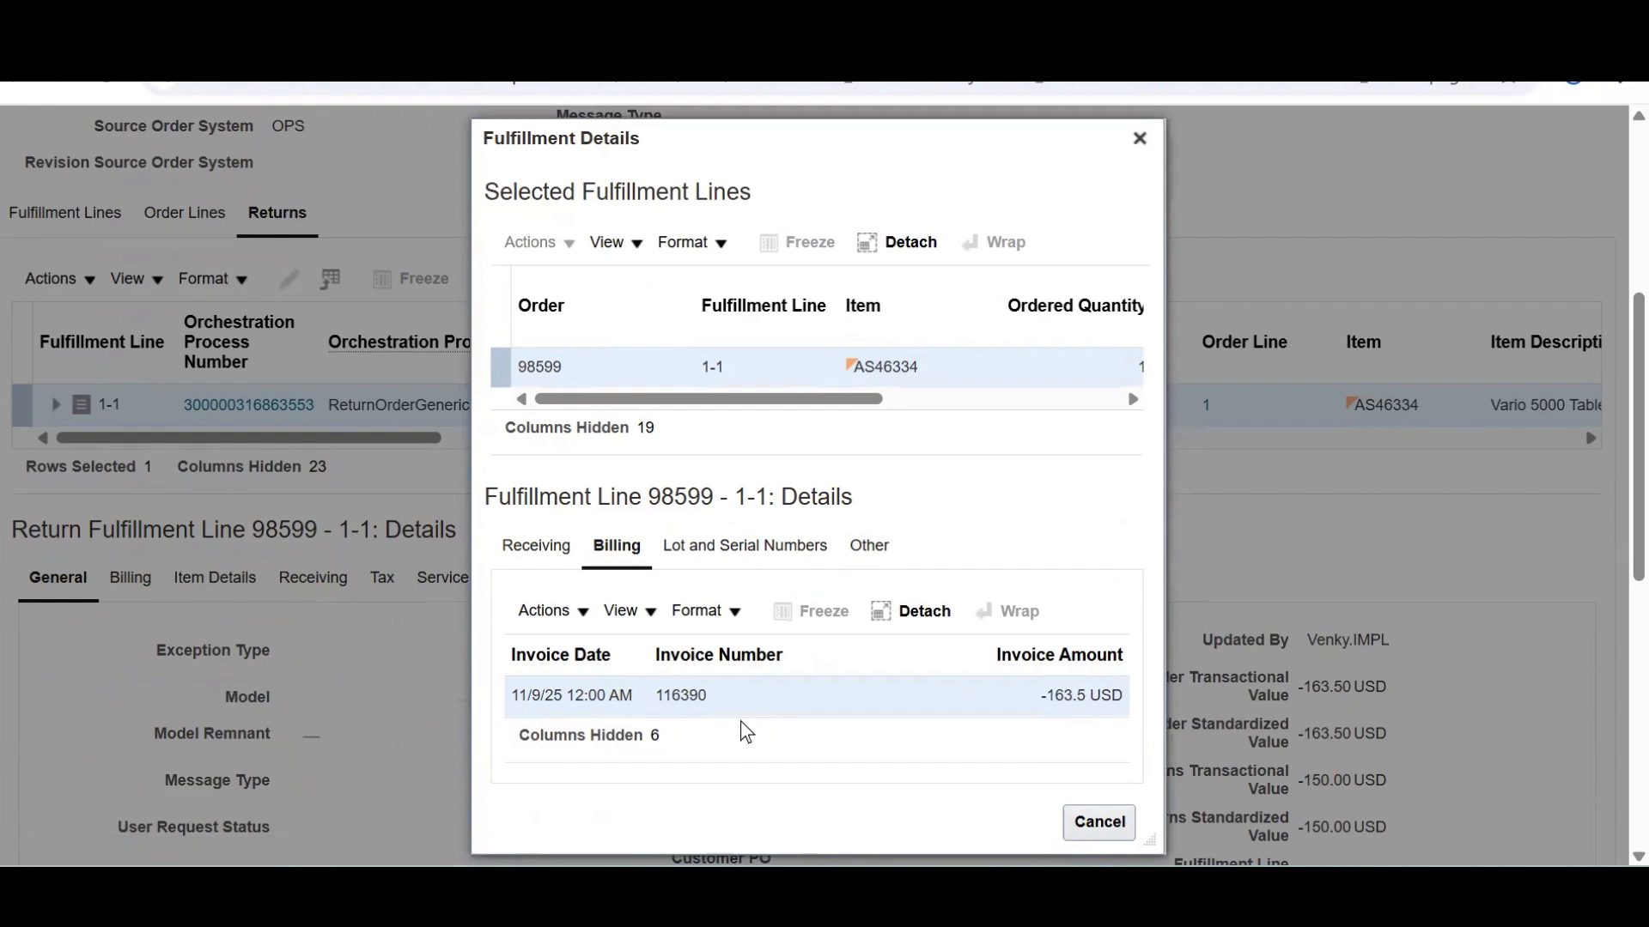
double_click(682, 704)
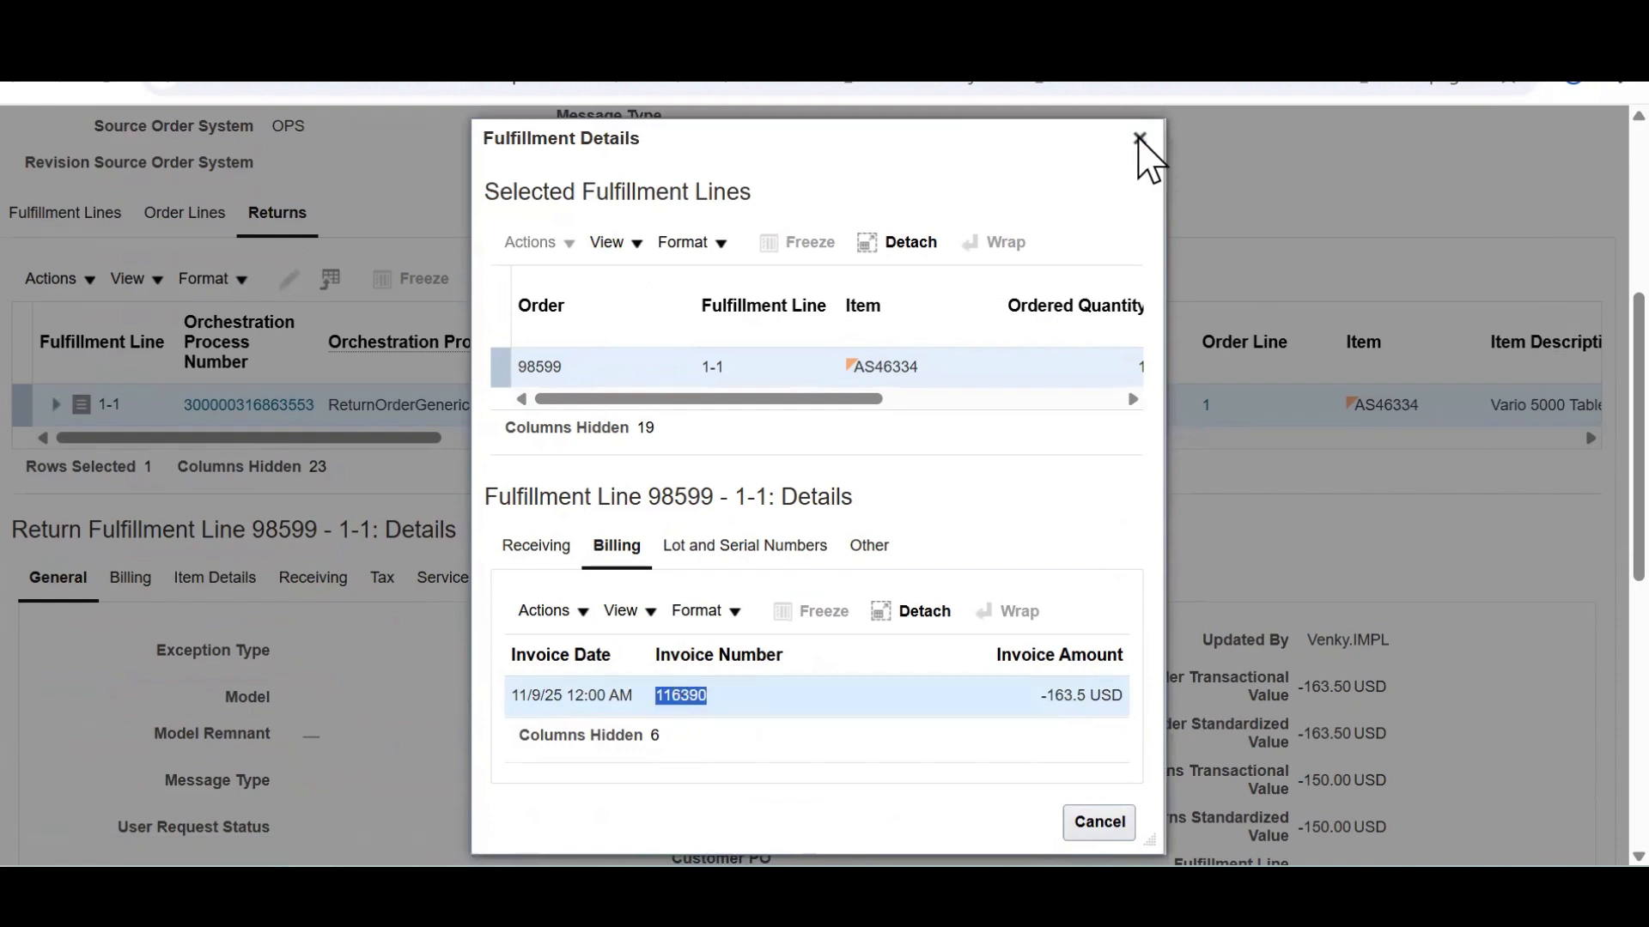
key("Escape")
scroll(1572, 214, "up", 5)
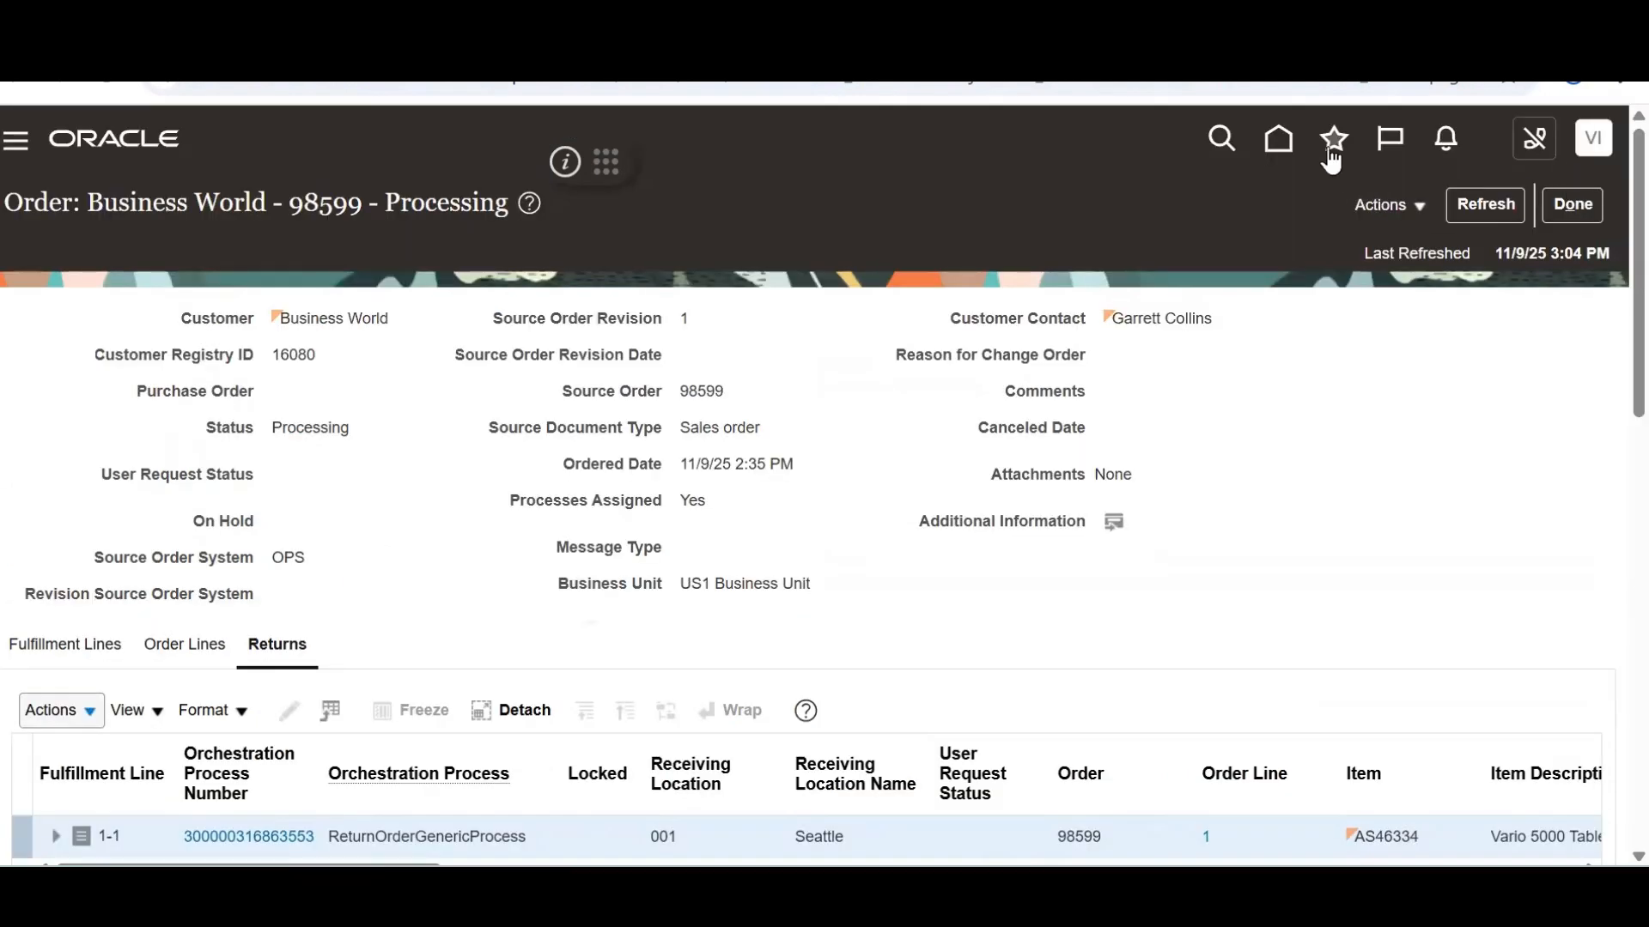
Go from Home to the Receivables Billing work area and open its task list
left_click(1280, 139)
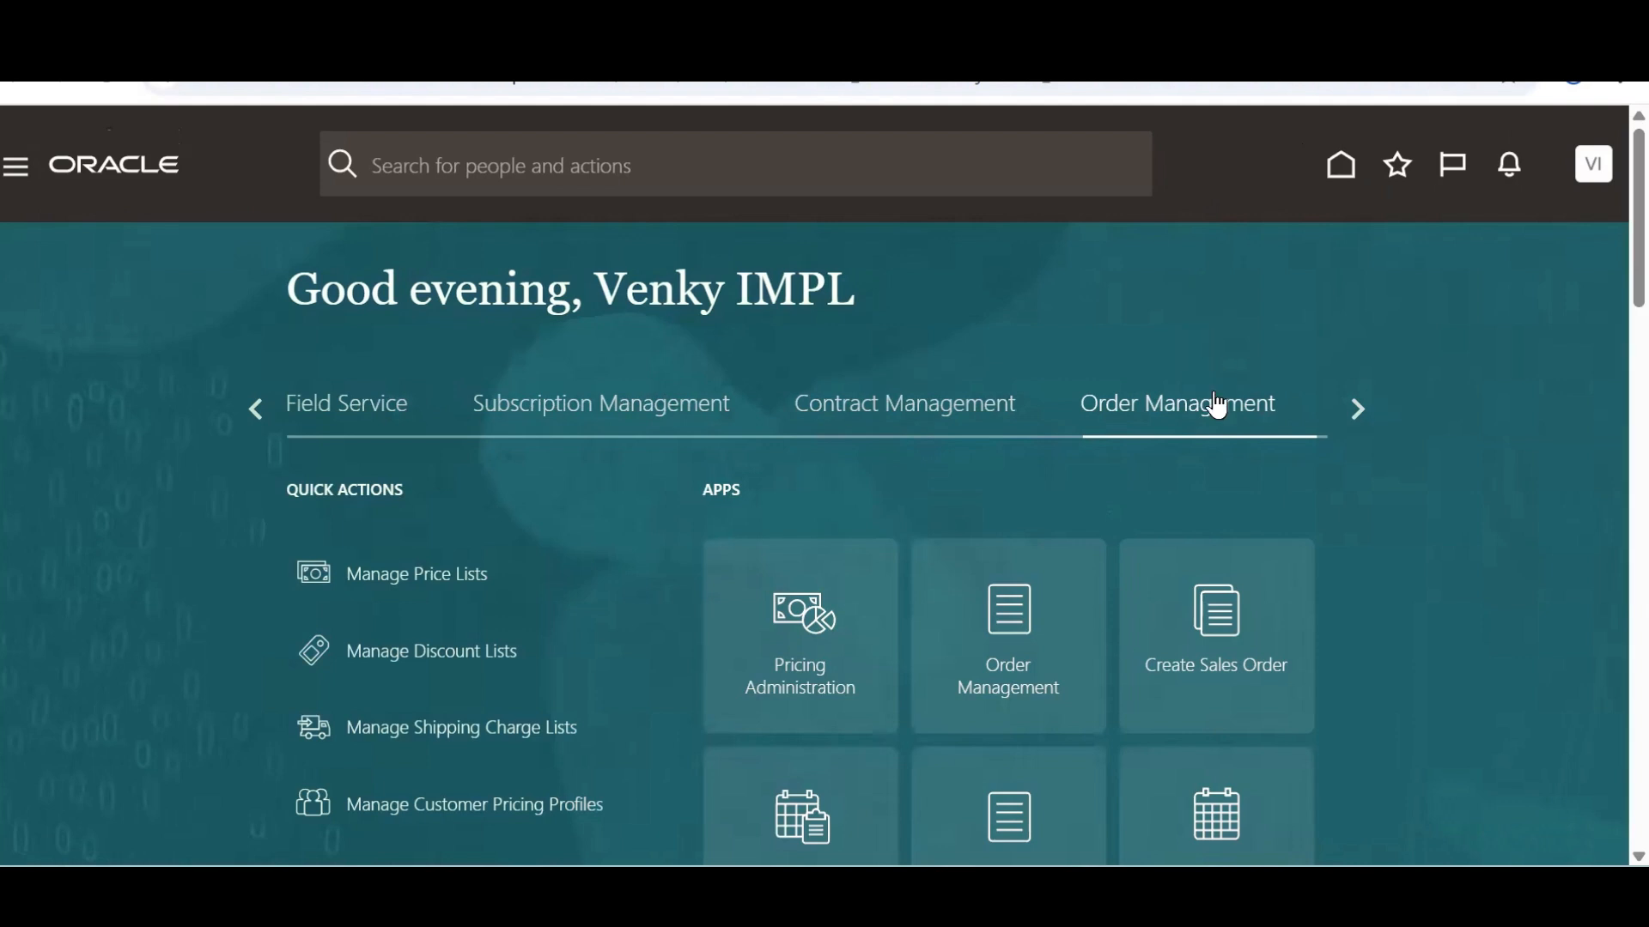
left_click(1357, 409)
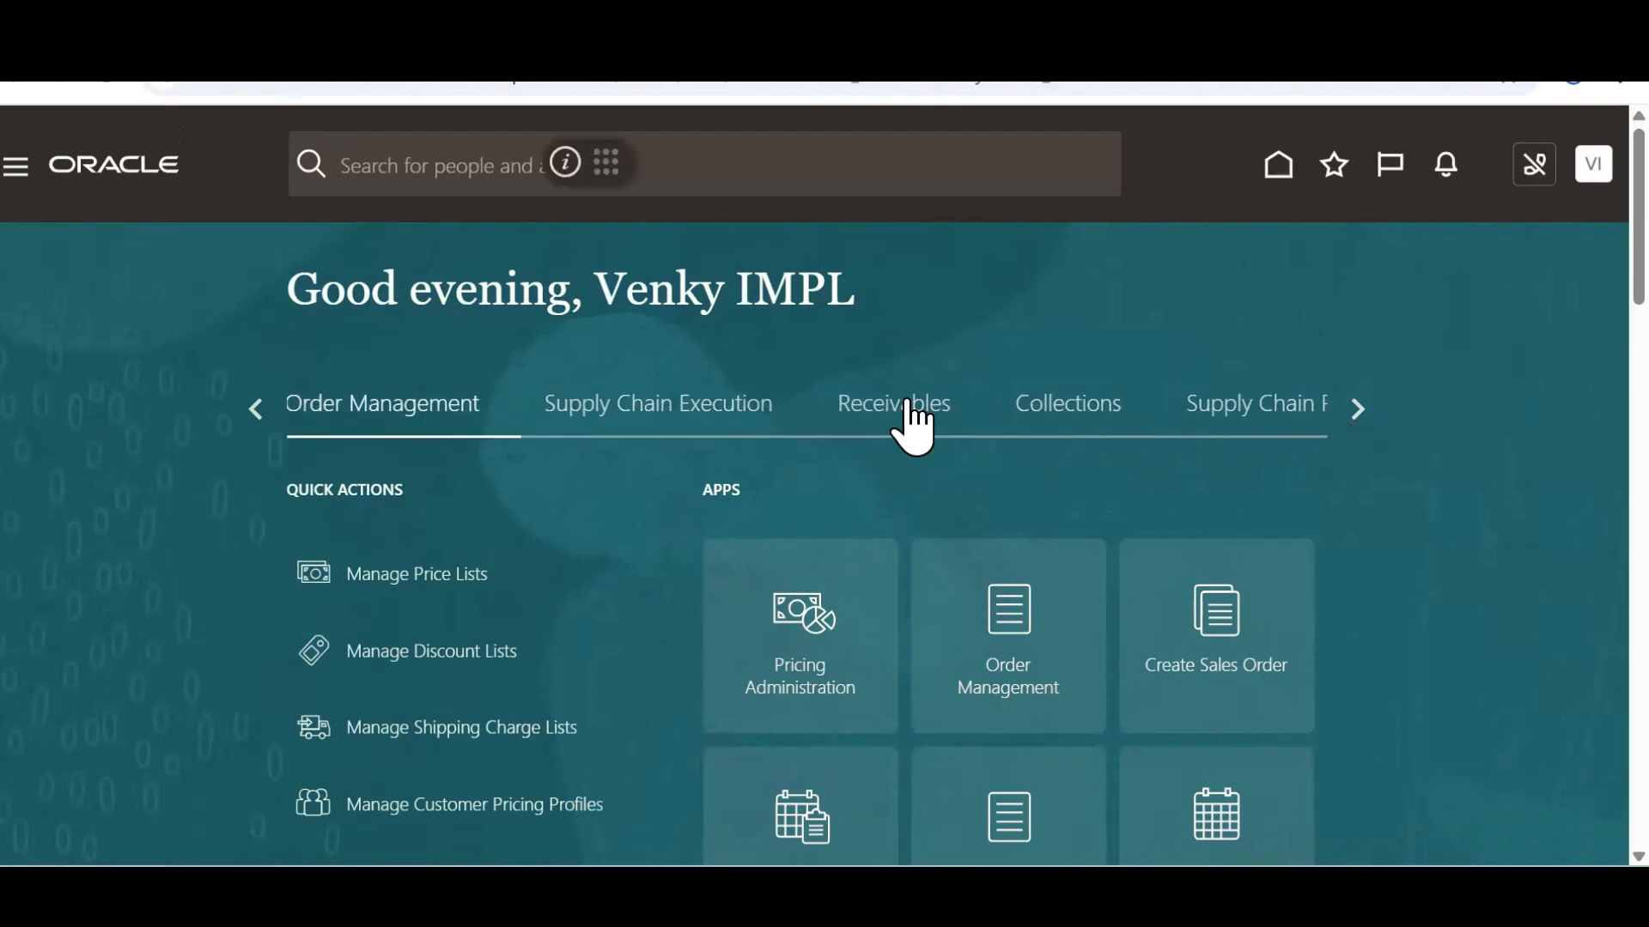
left_click(909, 405)
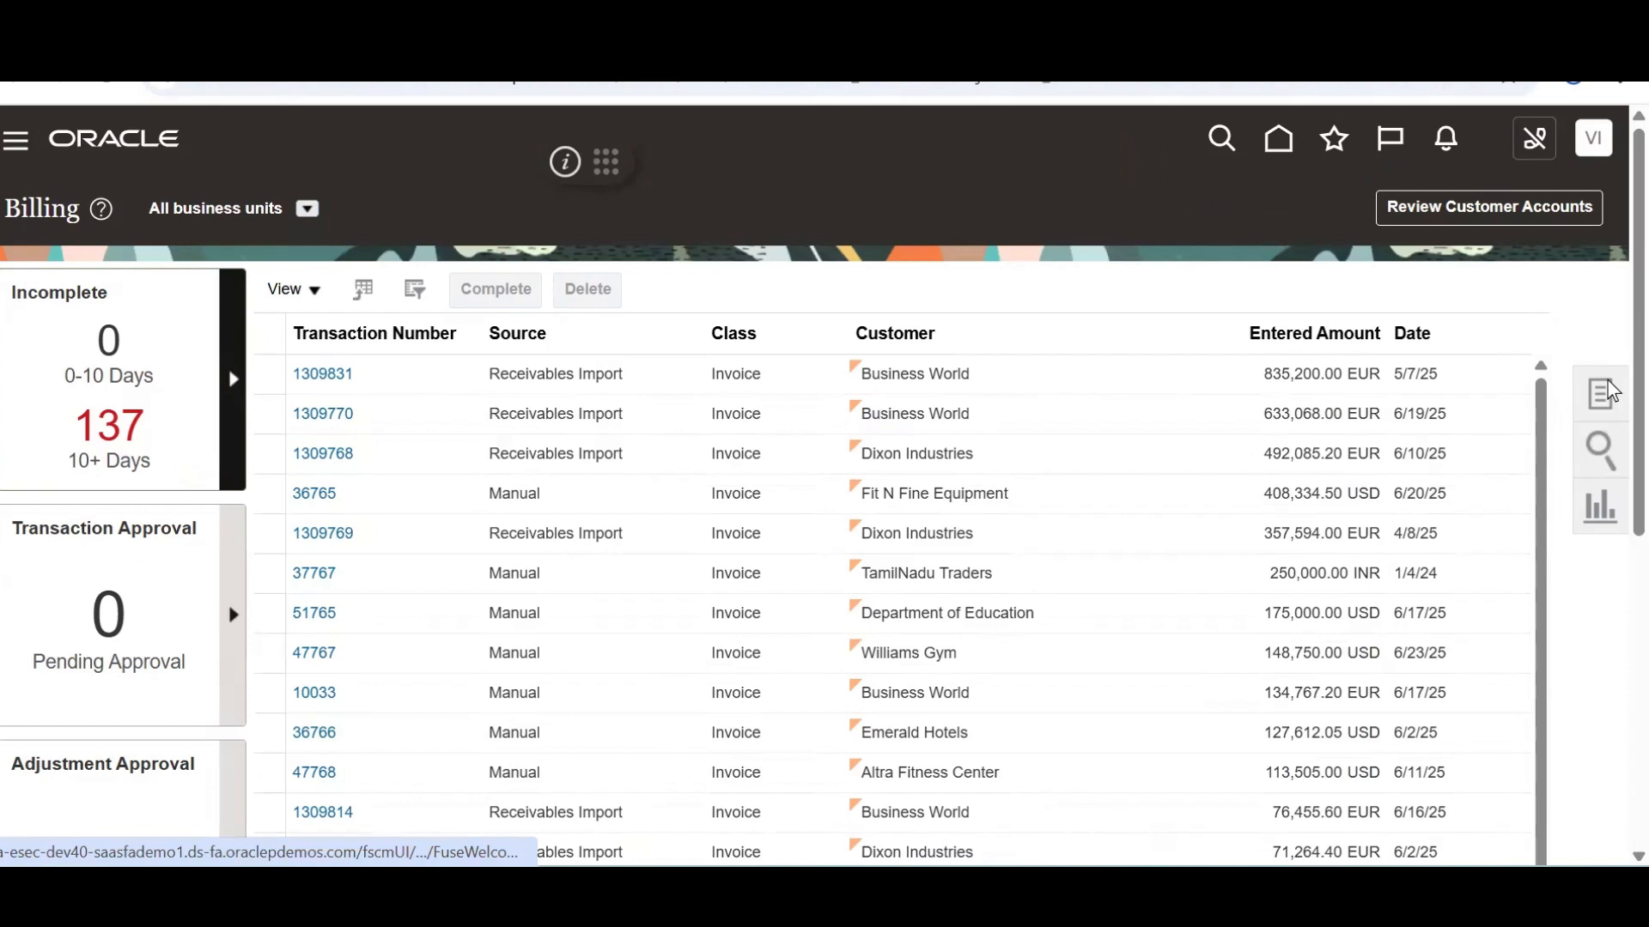
left_click(1594, 396)
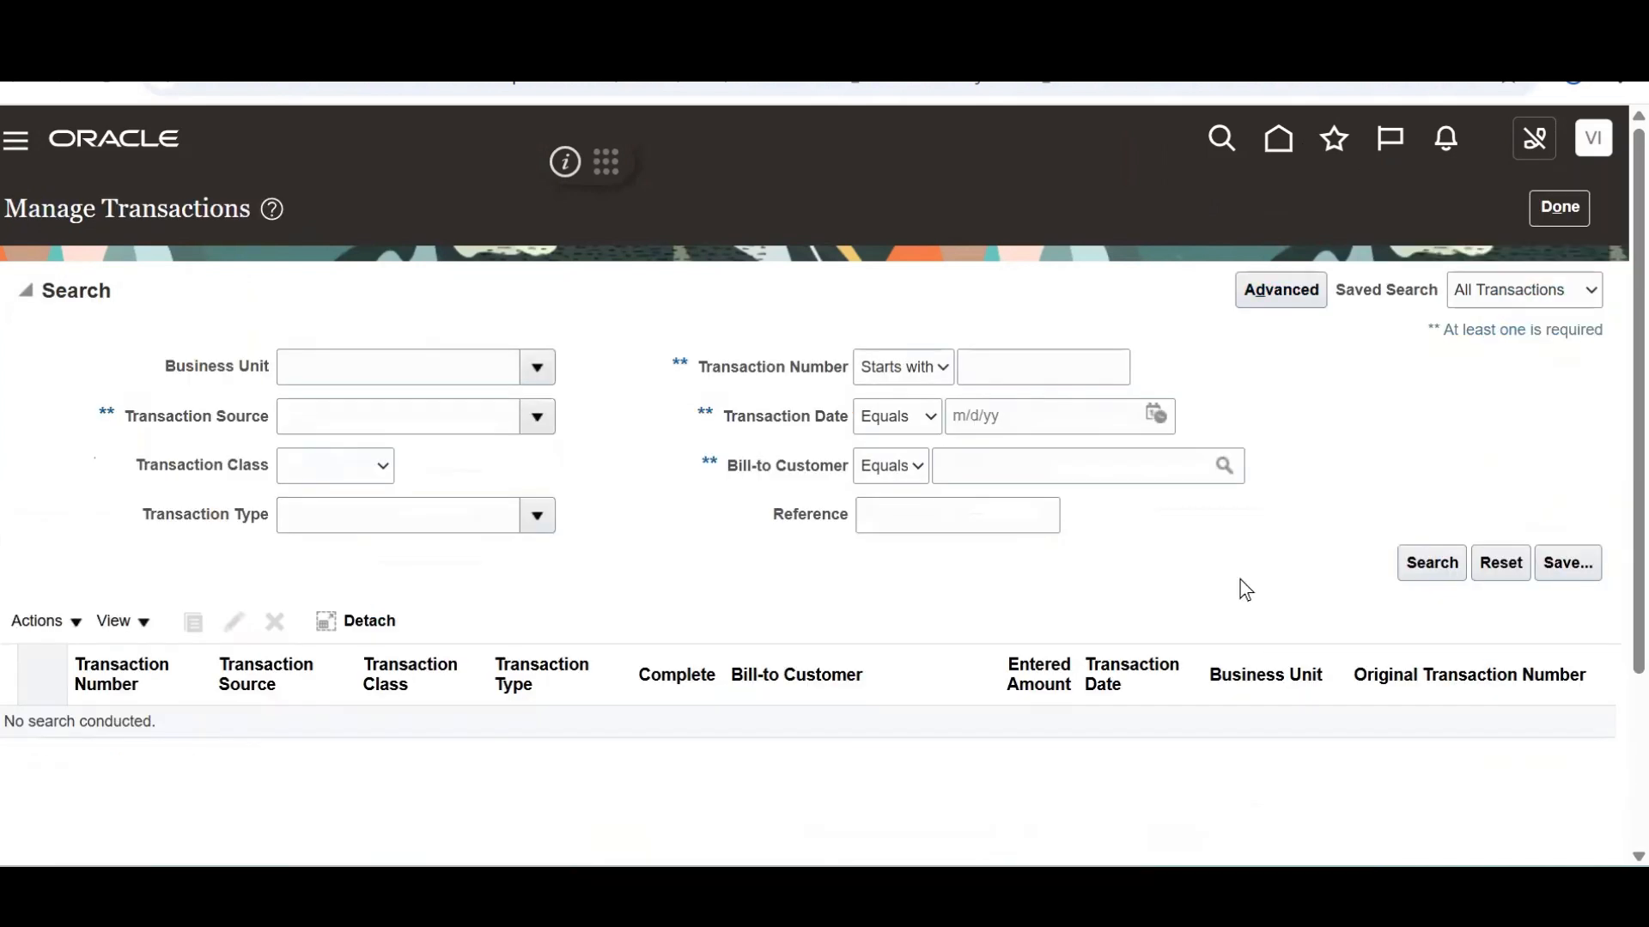
Set the transaction search's business unit filter to US1 Business Unit
left_click(470, 372)
type("US1")
key("Tab")
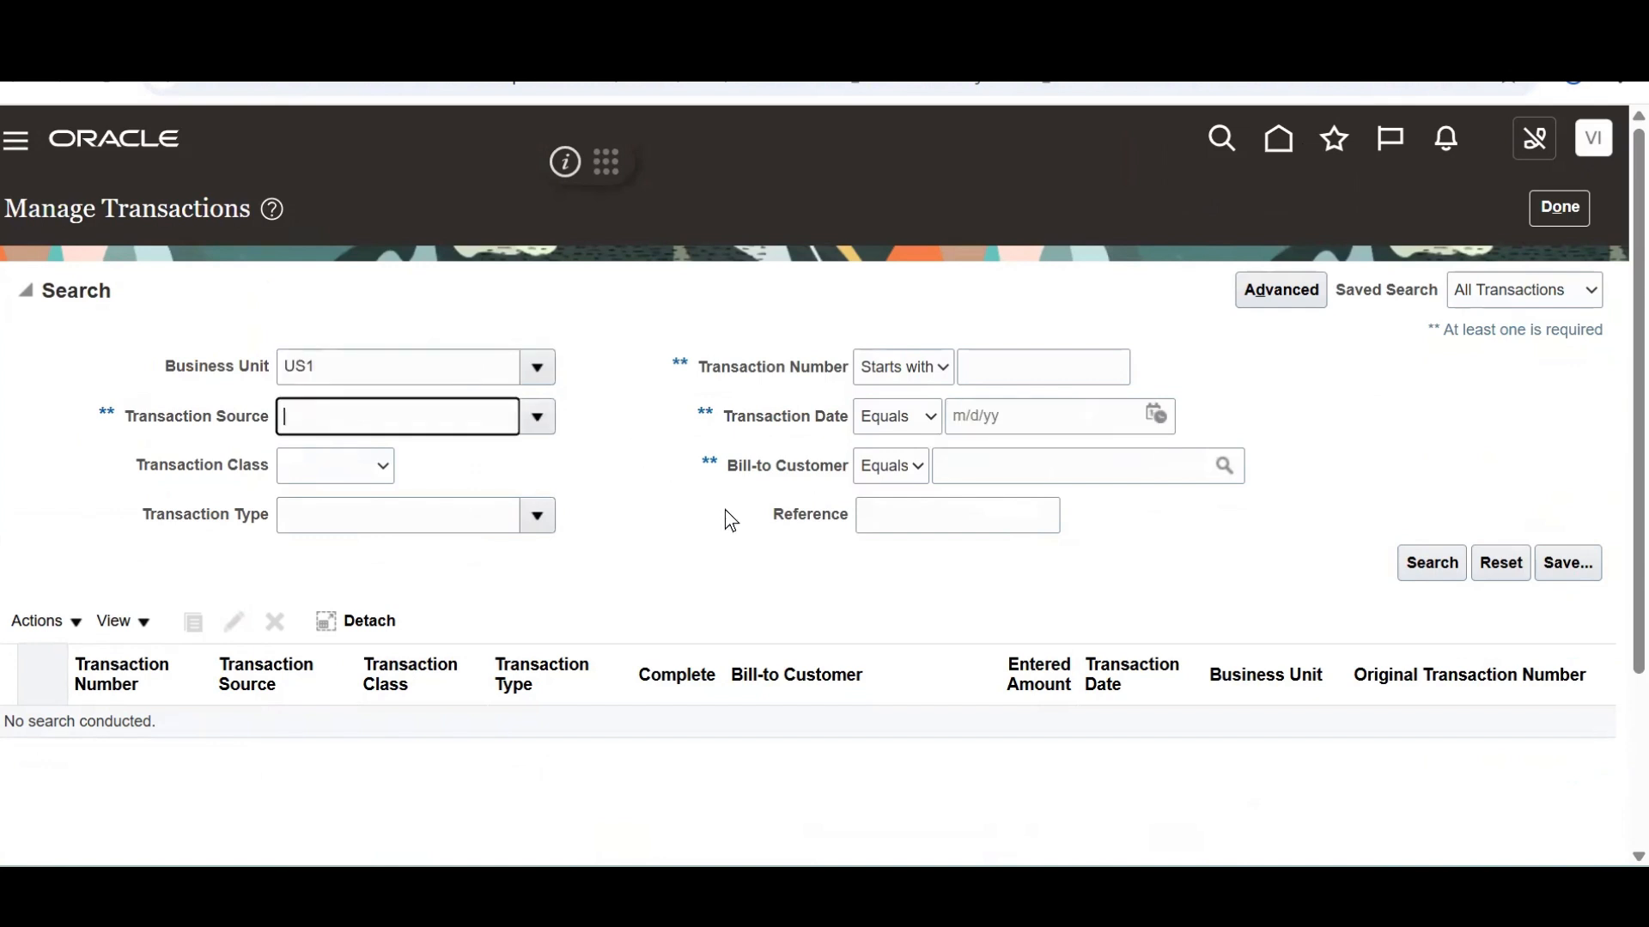
left_click(549, 369)
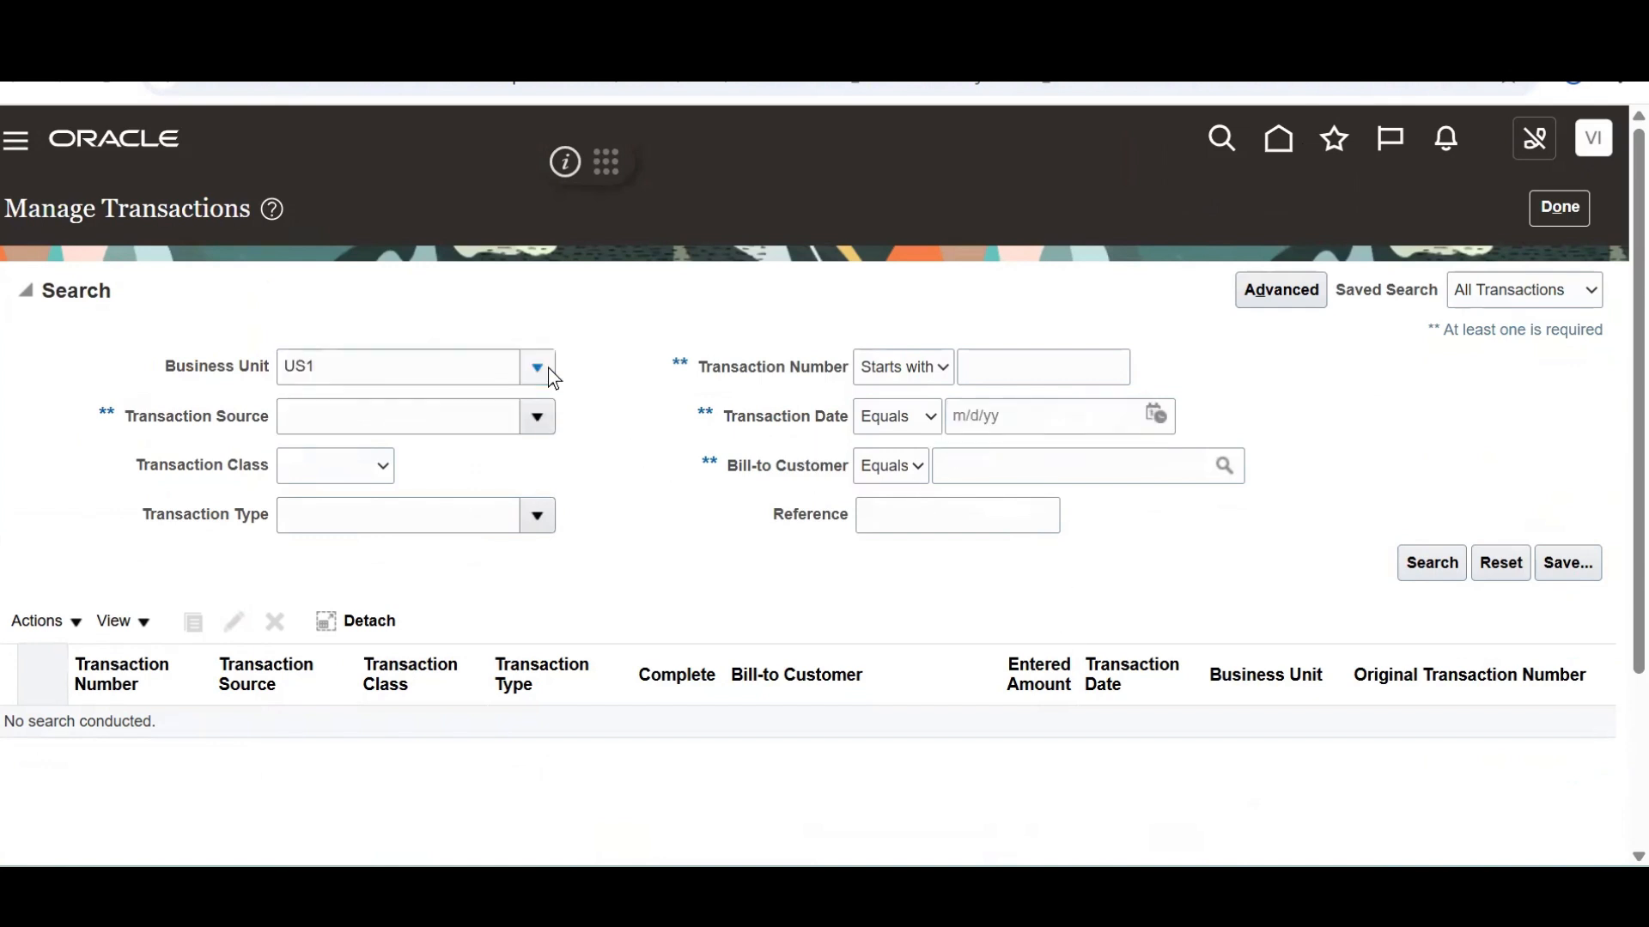
left_click(548, 371)
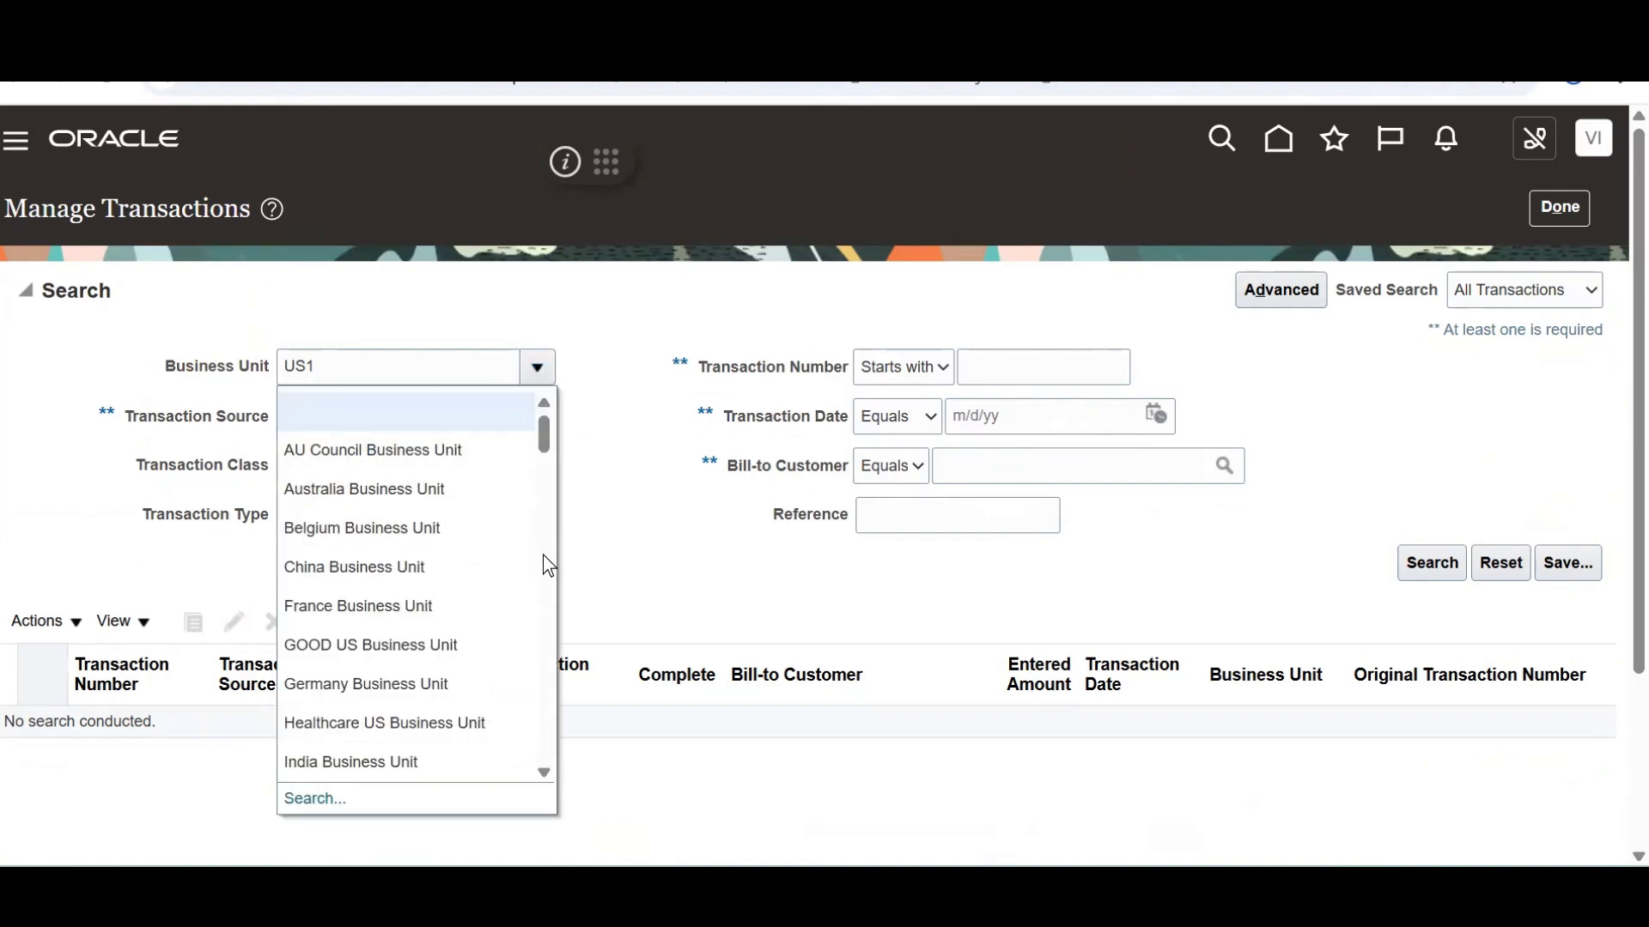
left_click(312, 800)
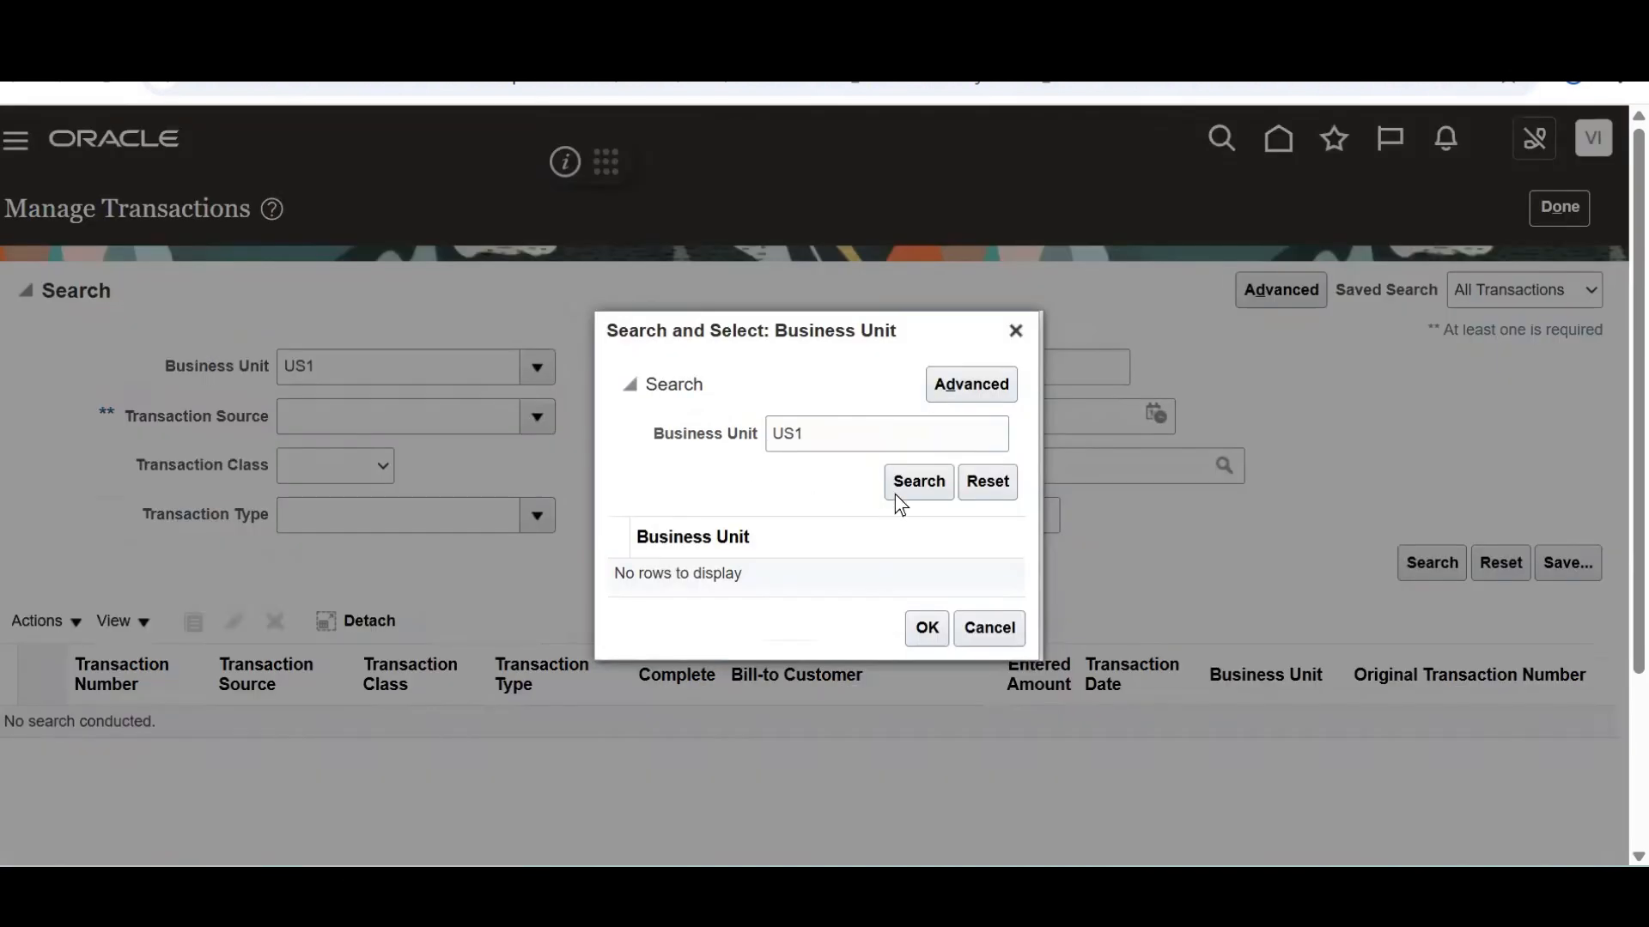
left_click(905, 487)
double_click(814, 567)
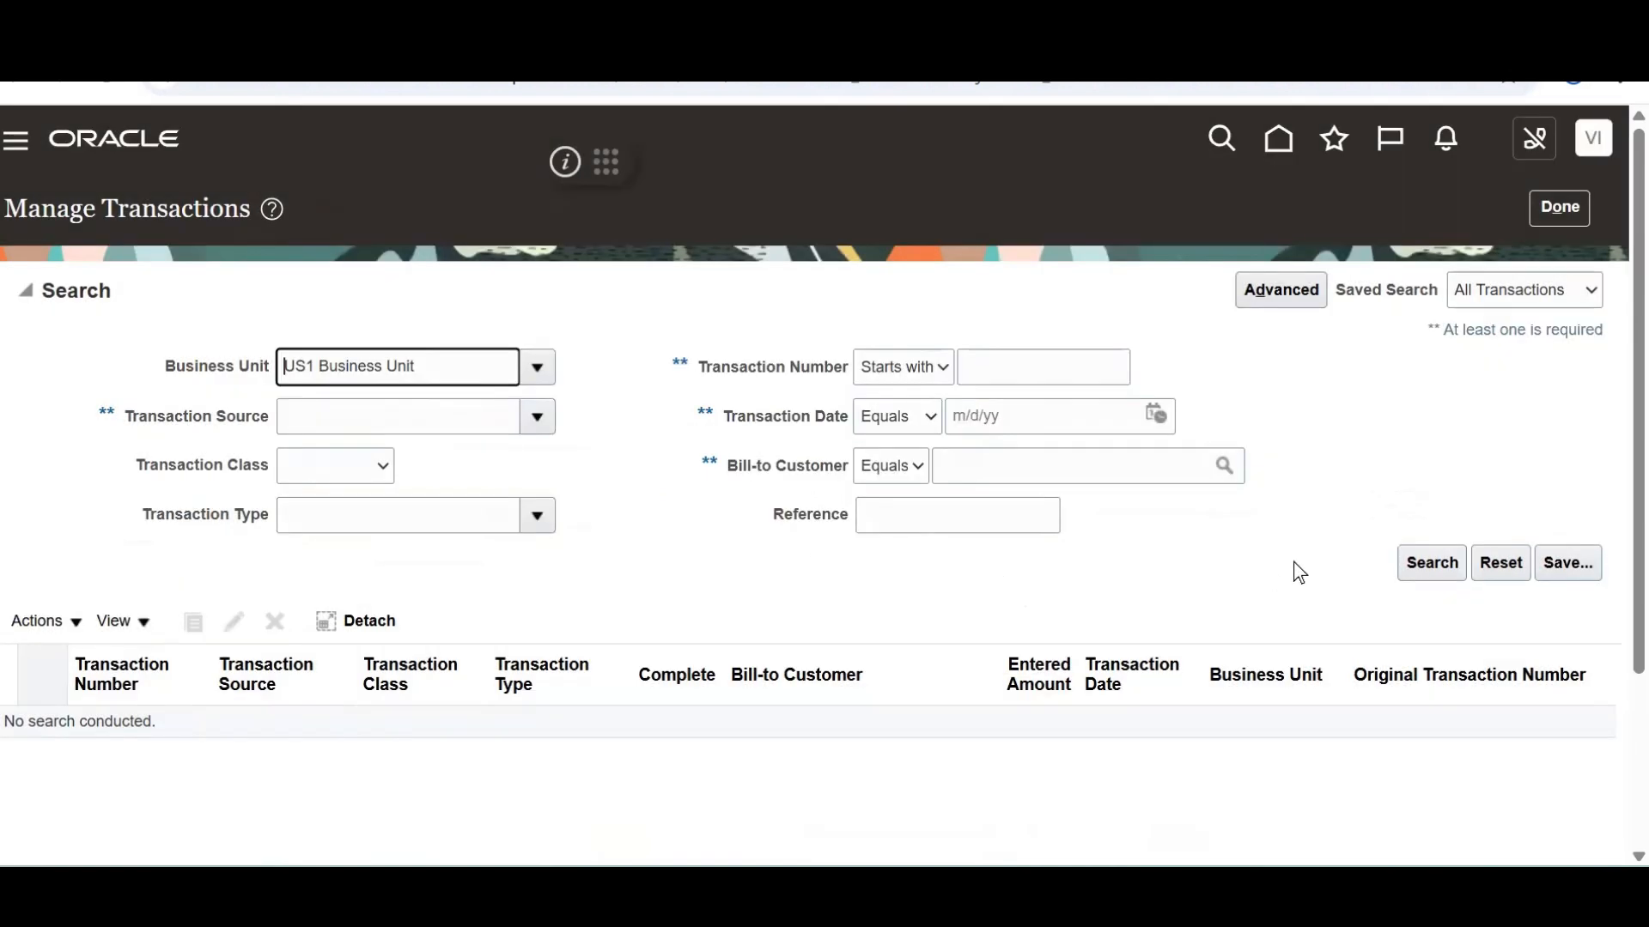
Add transaction date 11/9/25, search, and select credit memo 116390
left_click(1429, 565)
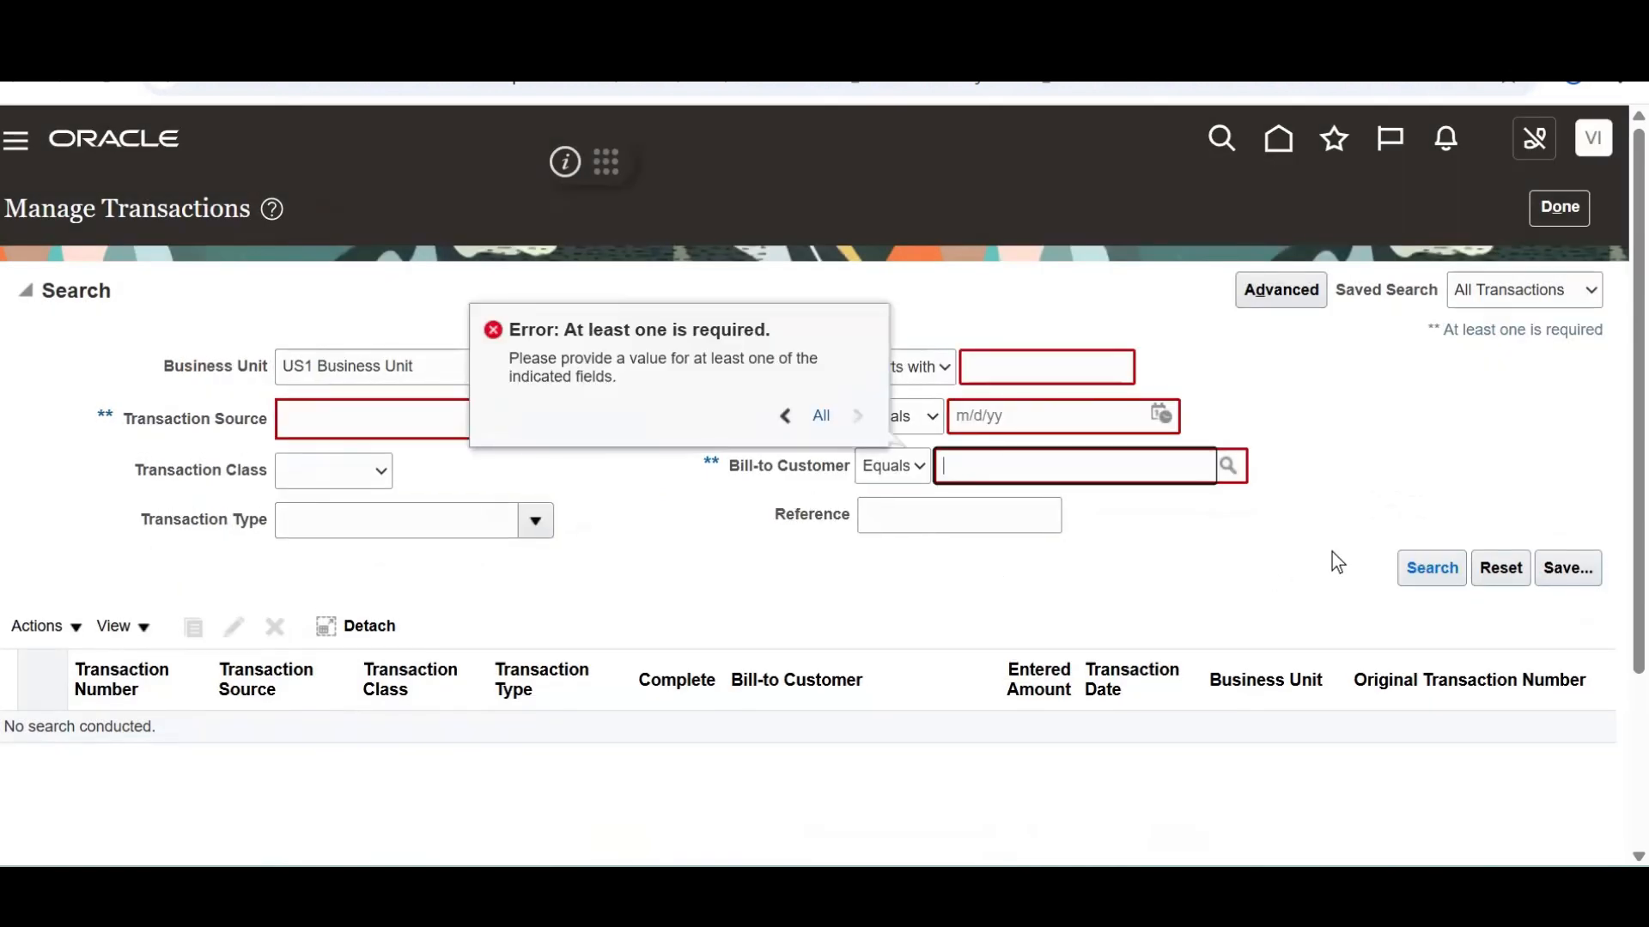
left_click(1317, 380)
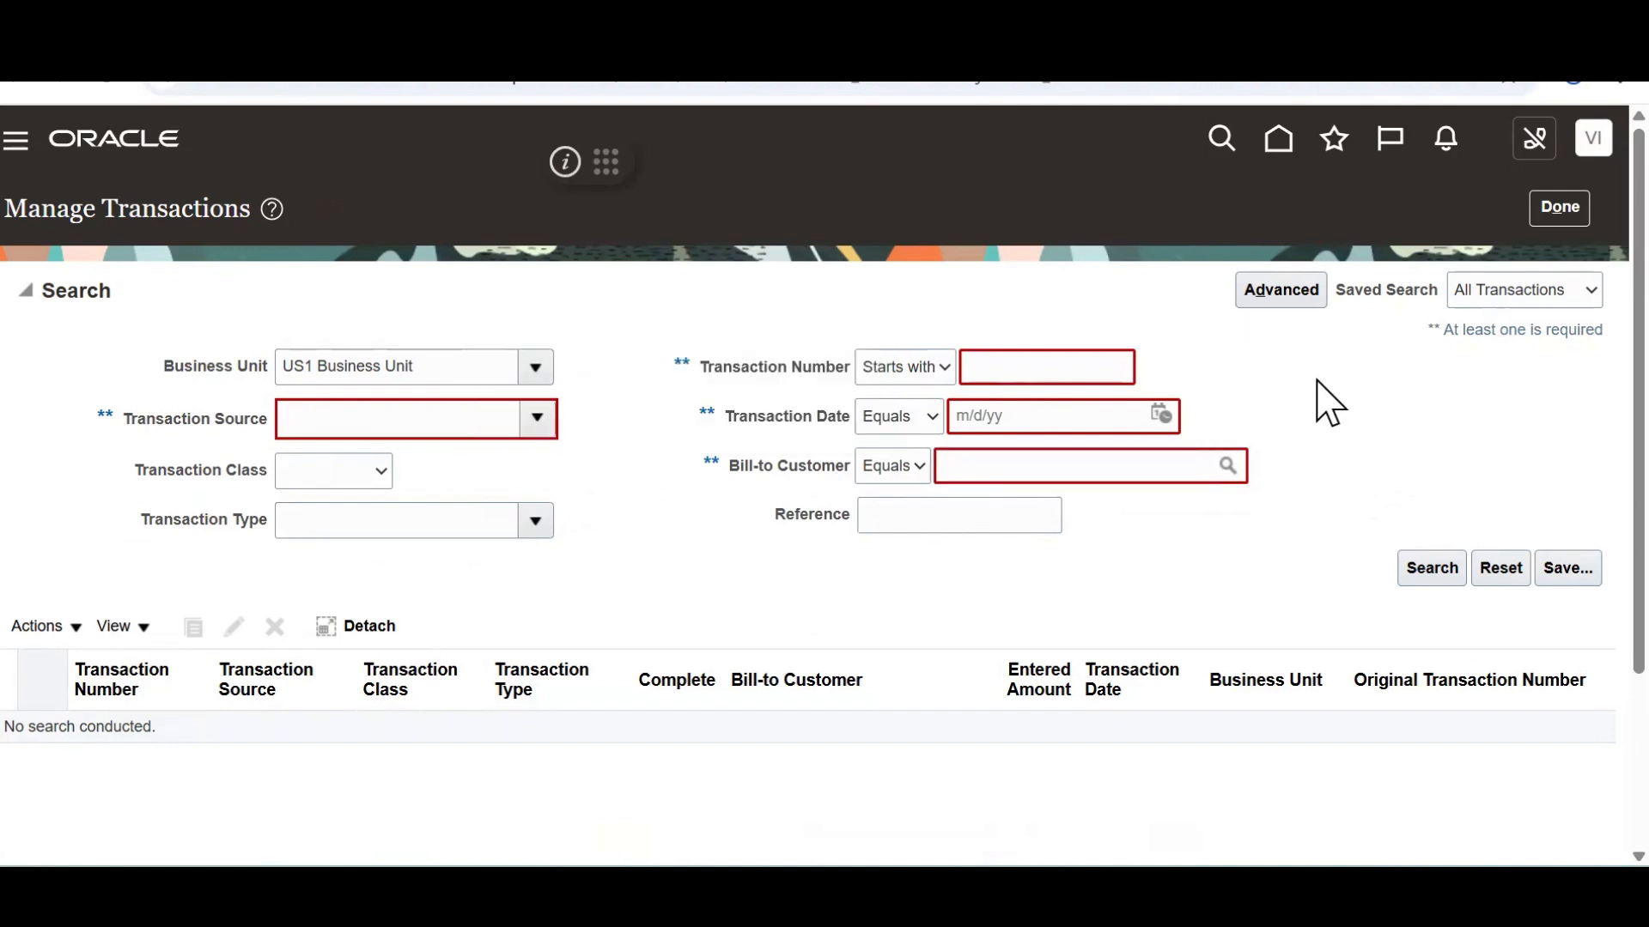
left_click(1165, 415)
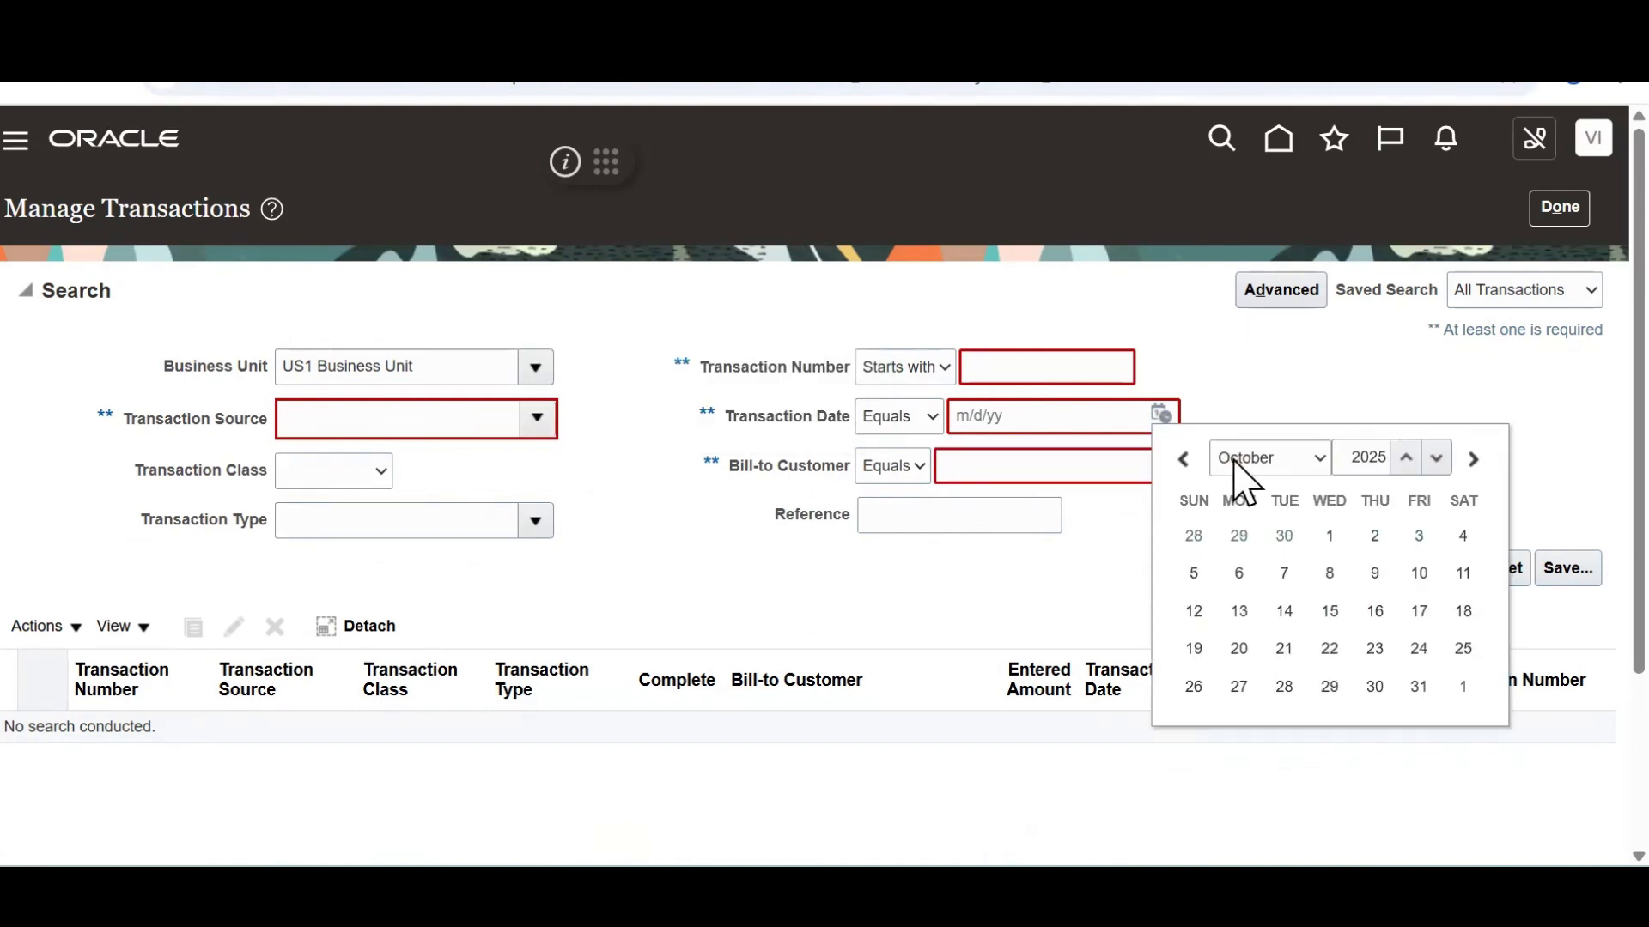
left_click(1474, 459)
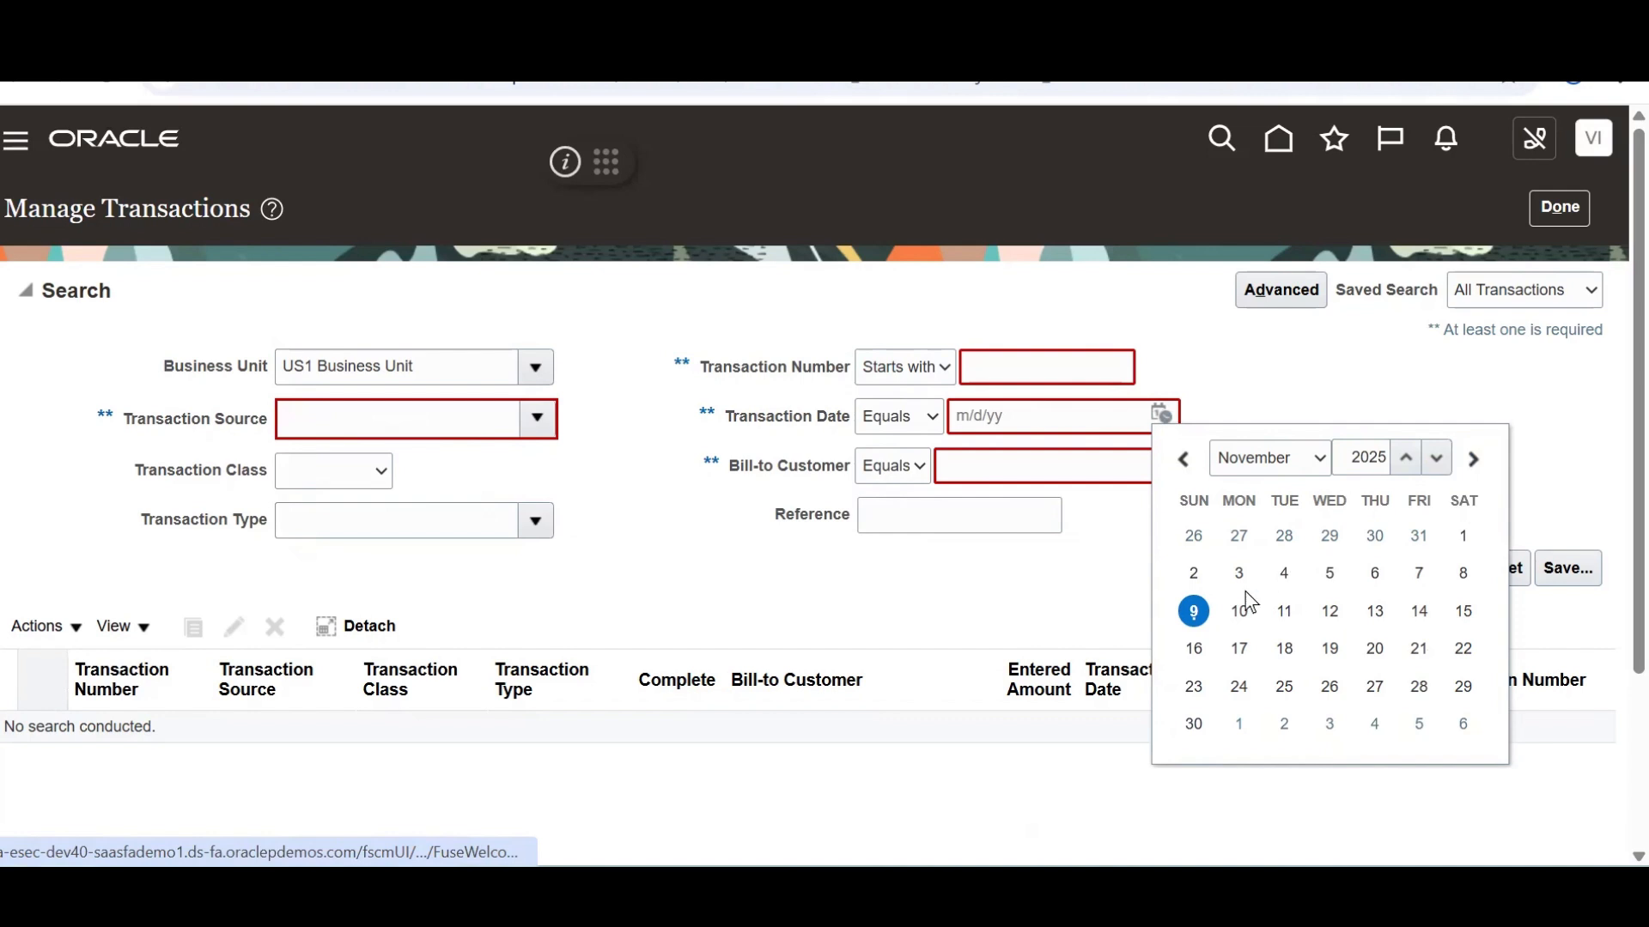
left_click(1199, 612)
left_click(1430, 574)
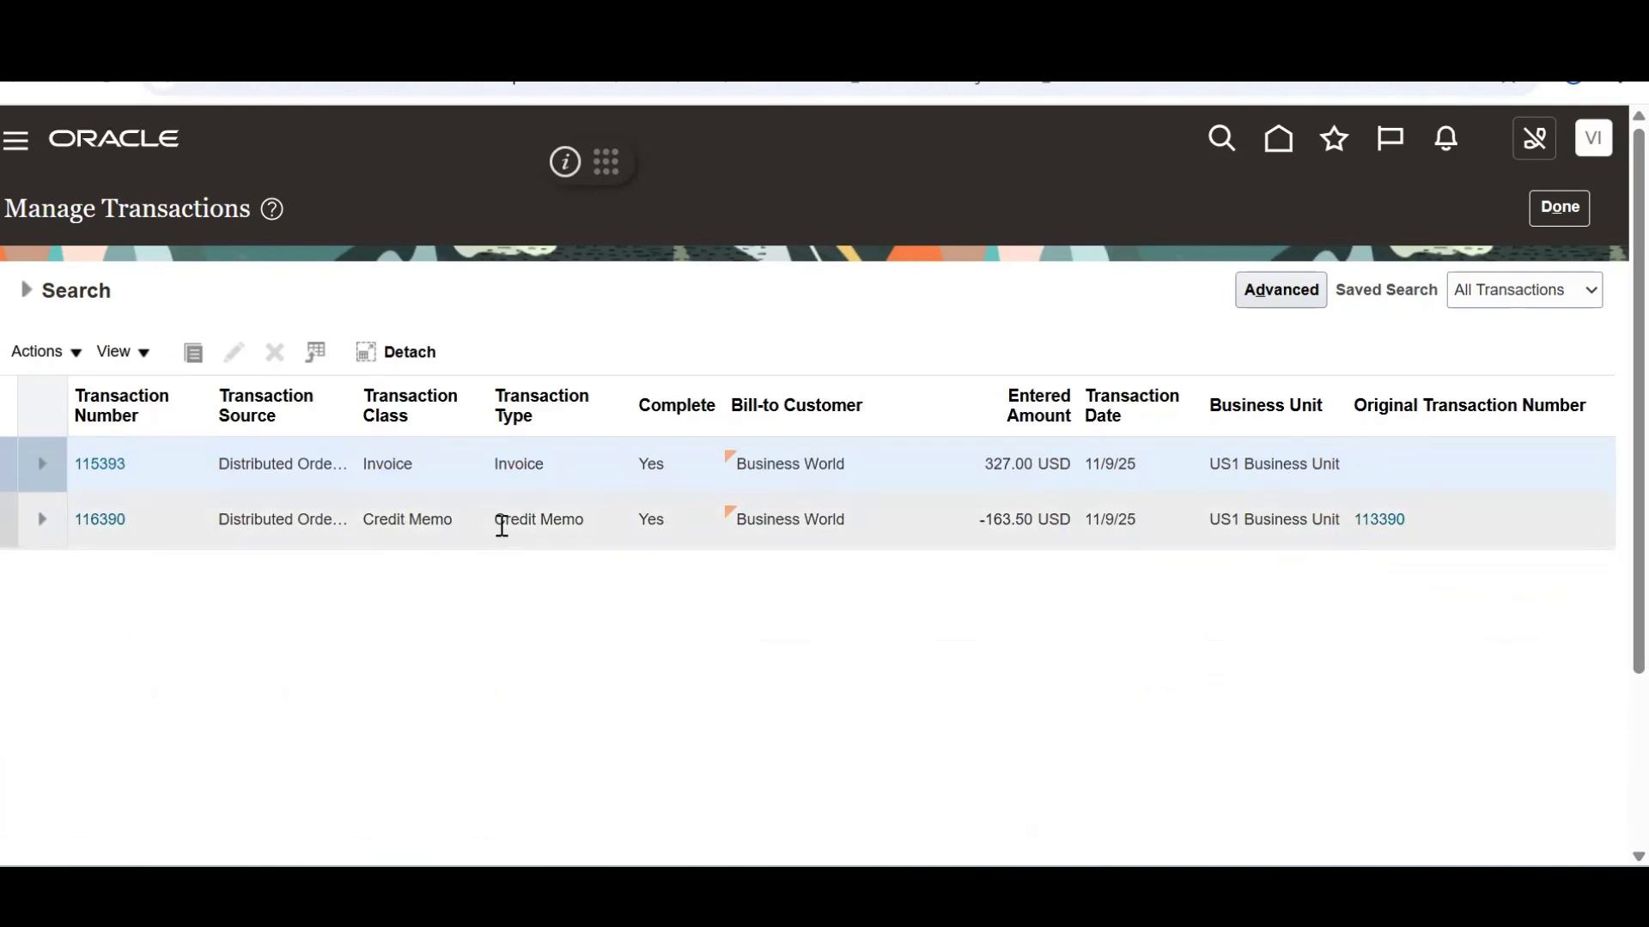
left_click(520, 525)
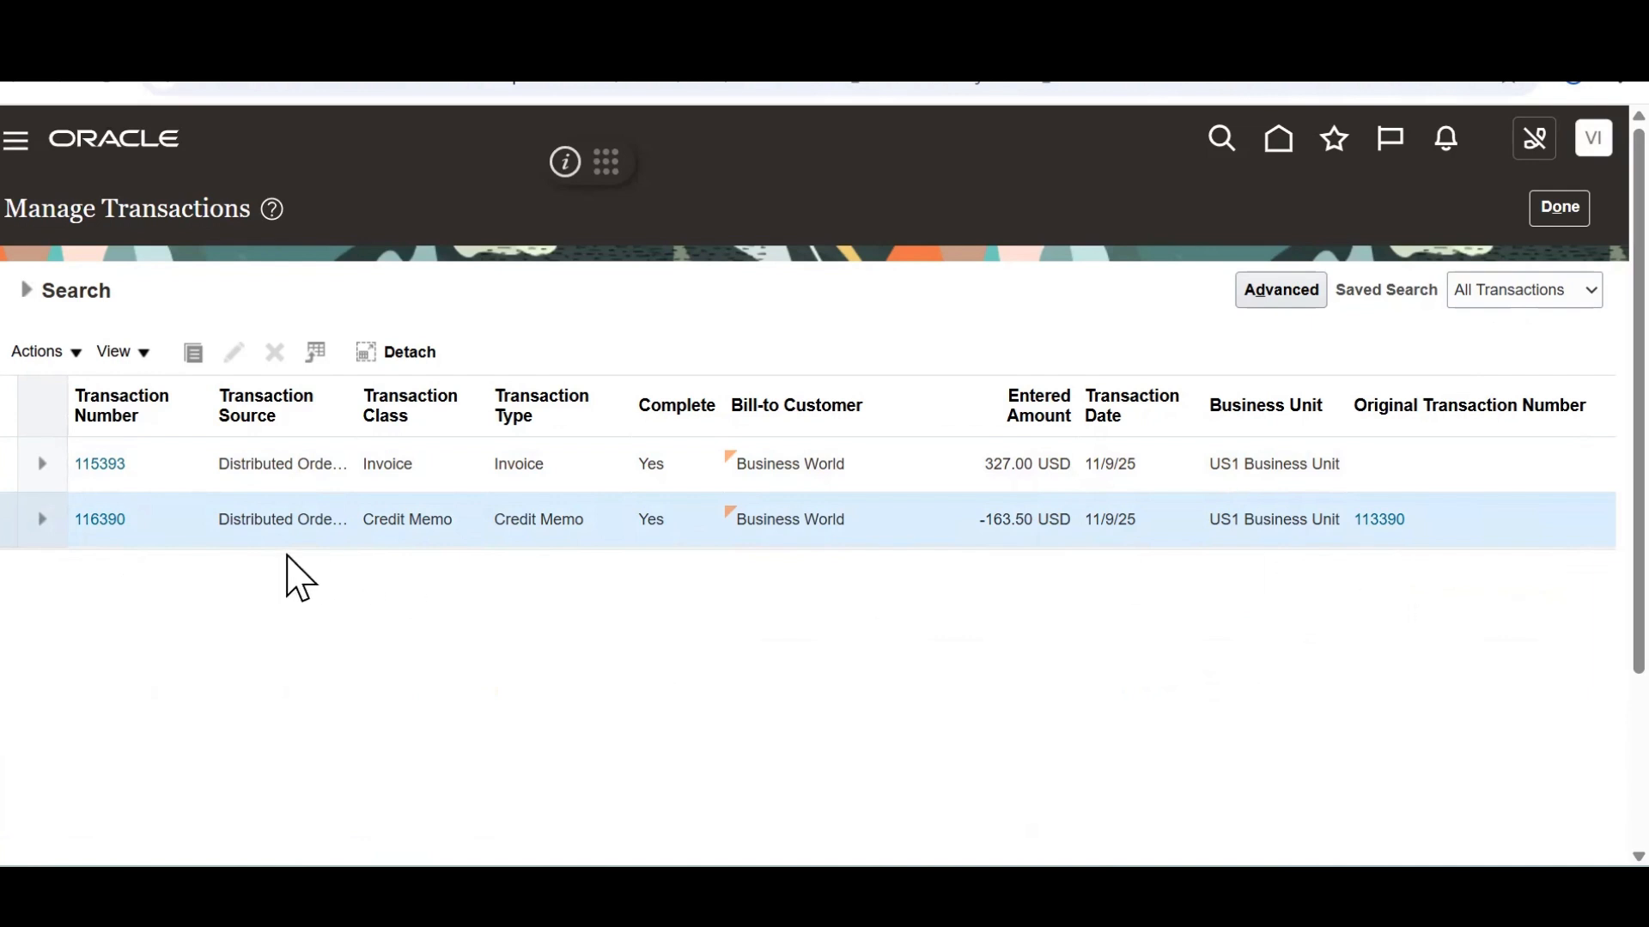
Open credit memo 116390 and add the Sales Order Number column to its lines
left_click(101, 522)
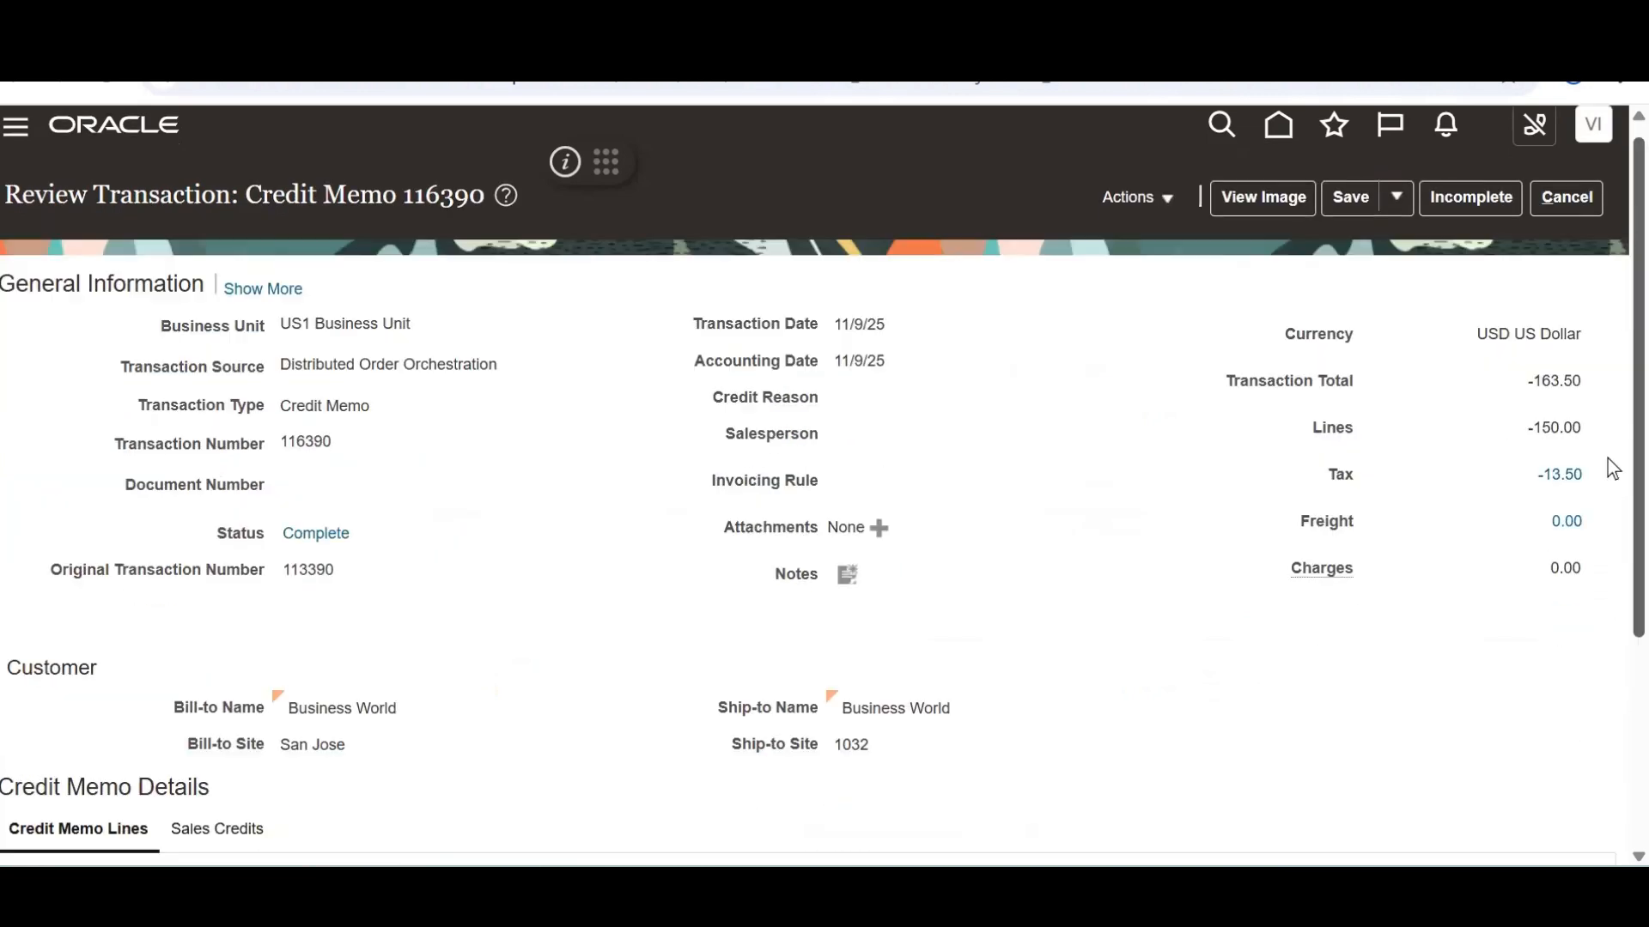
scroll(1608, 464, "down", 5)
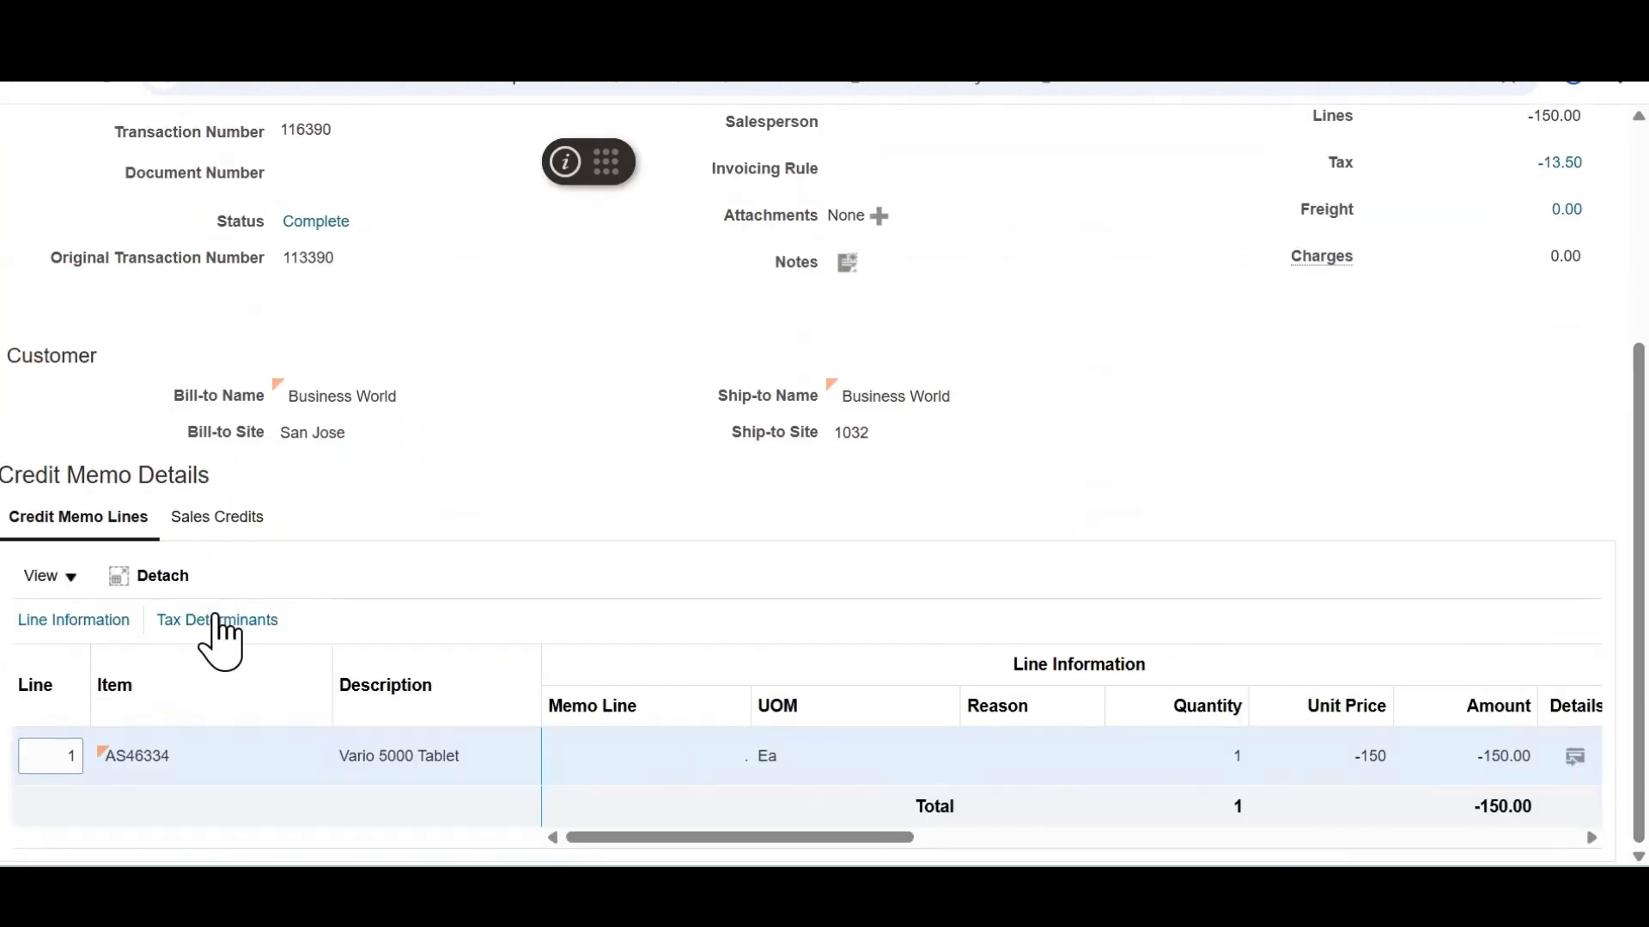
left_click(63, 587)
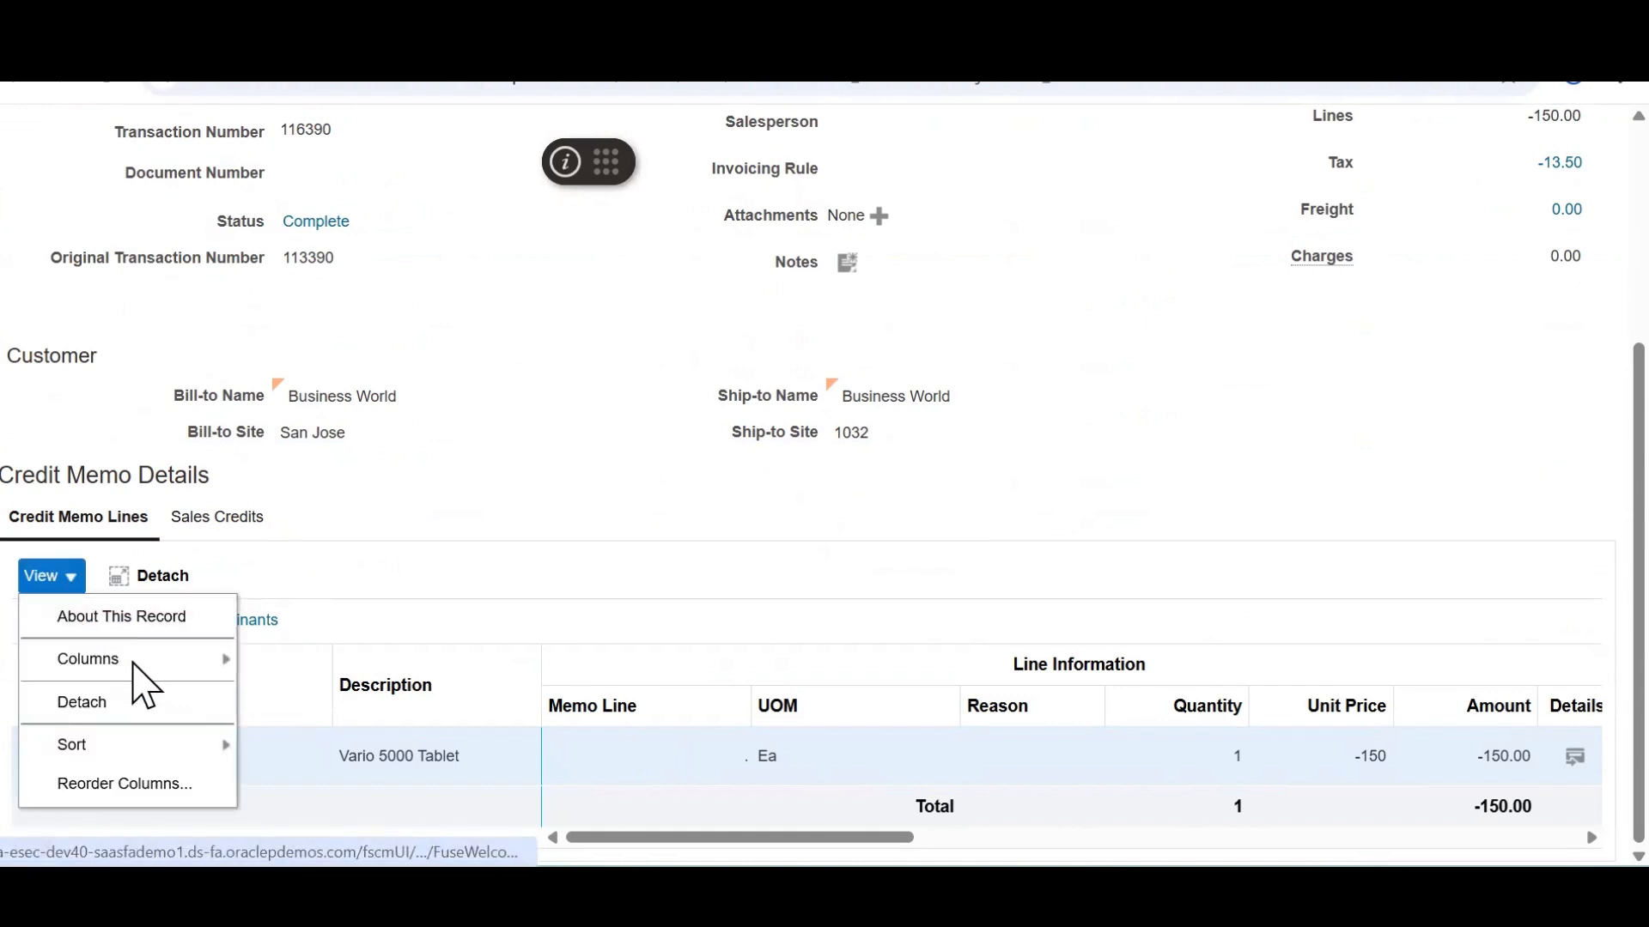
mouse_move(137, 671)
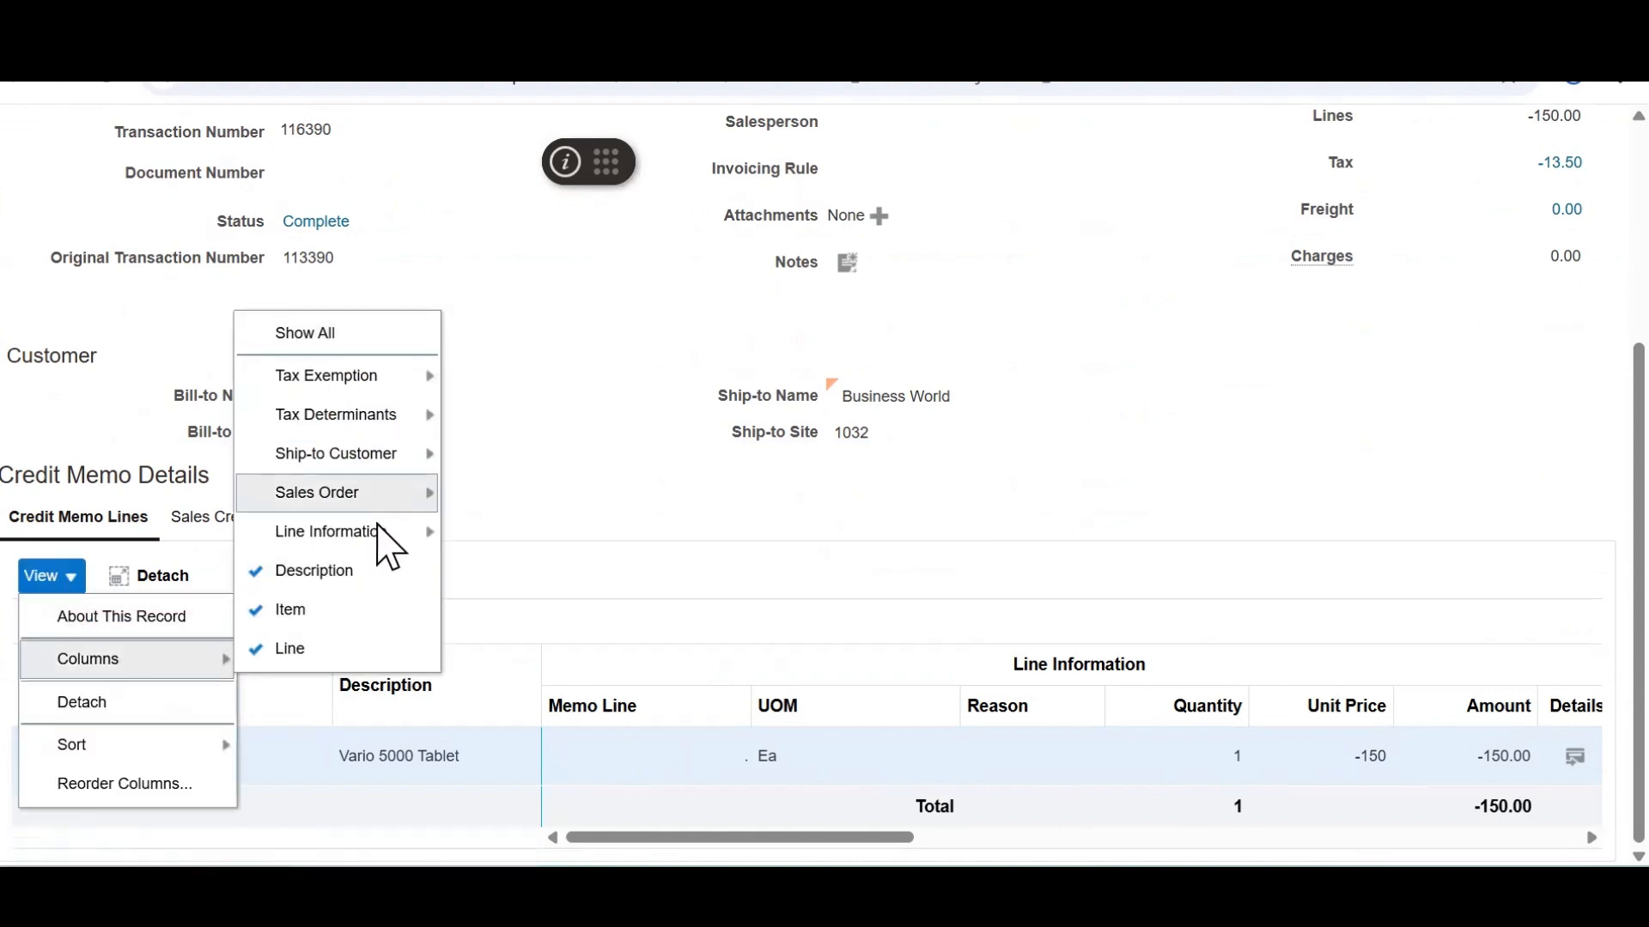
mouse_move(411, 508)
left_click(743, 528)
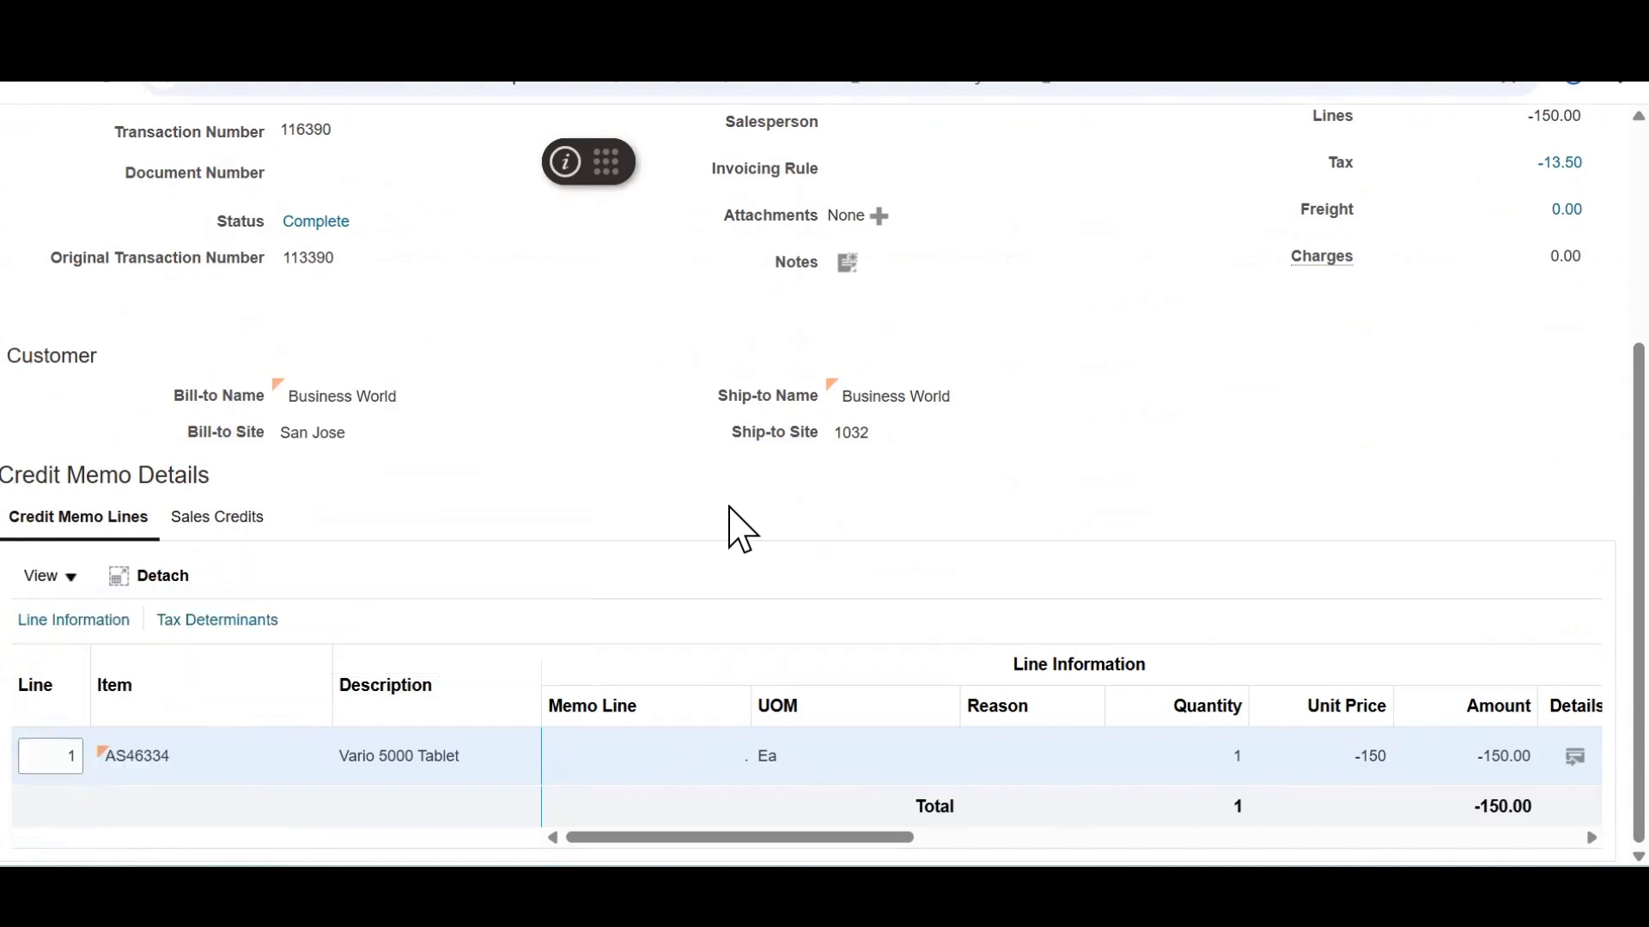
Compare the line's sales order number 98590 against the Excel sheet
left_click_drag(809, 837, 1002, 838)
double_click(1104, 752)
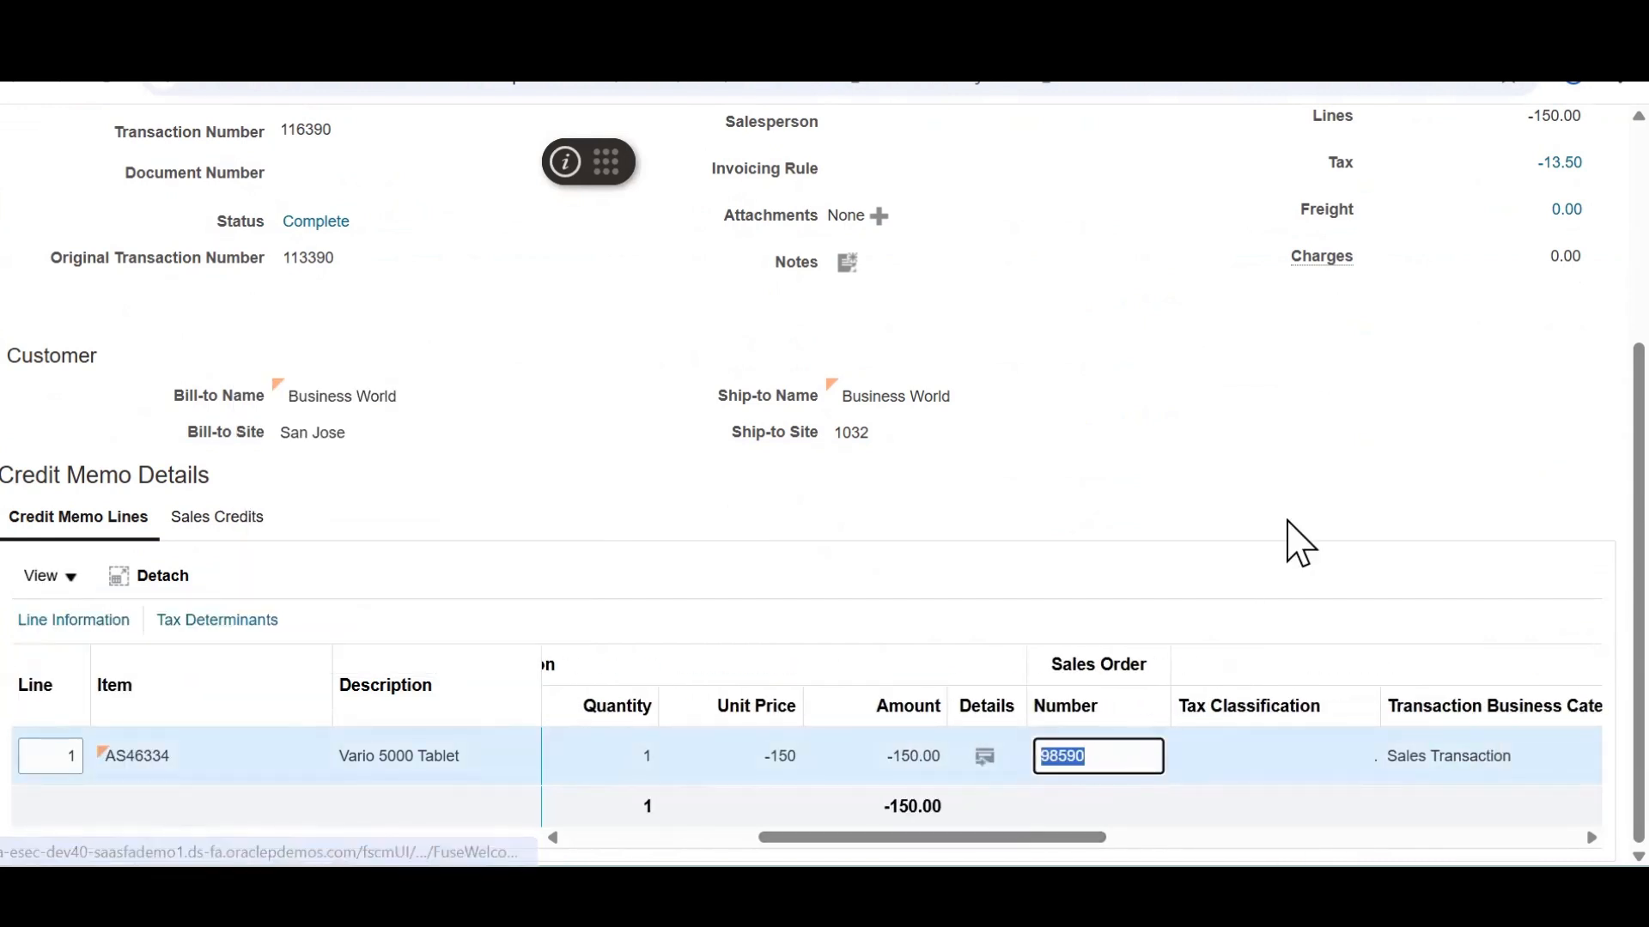
key("alt+Tab")
key("alt+Tab")
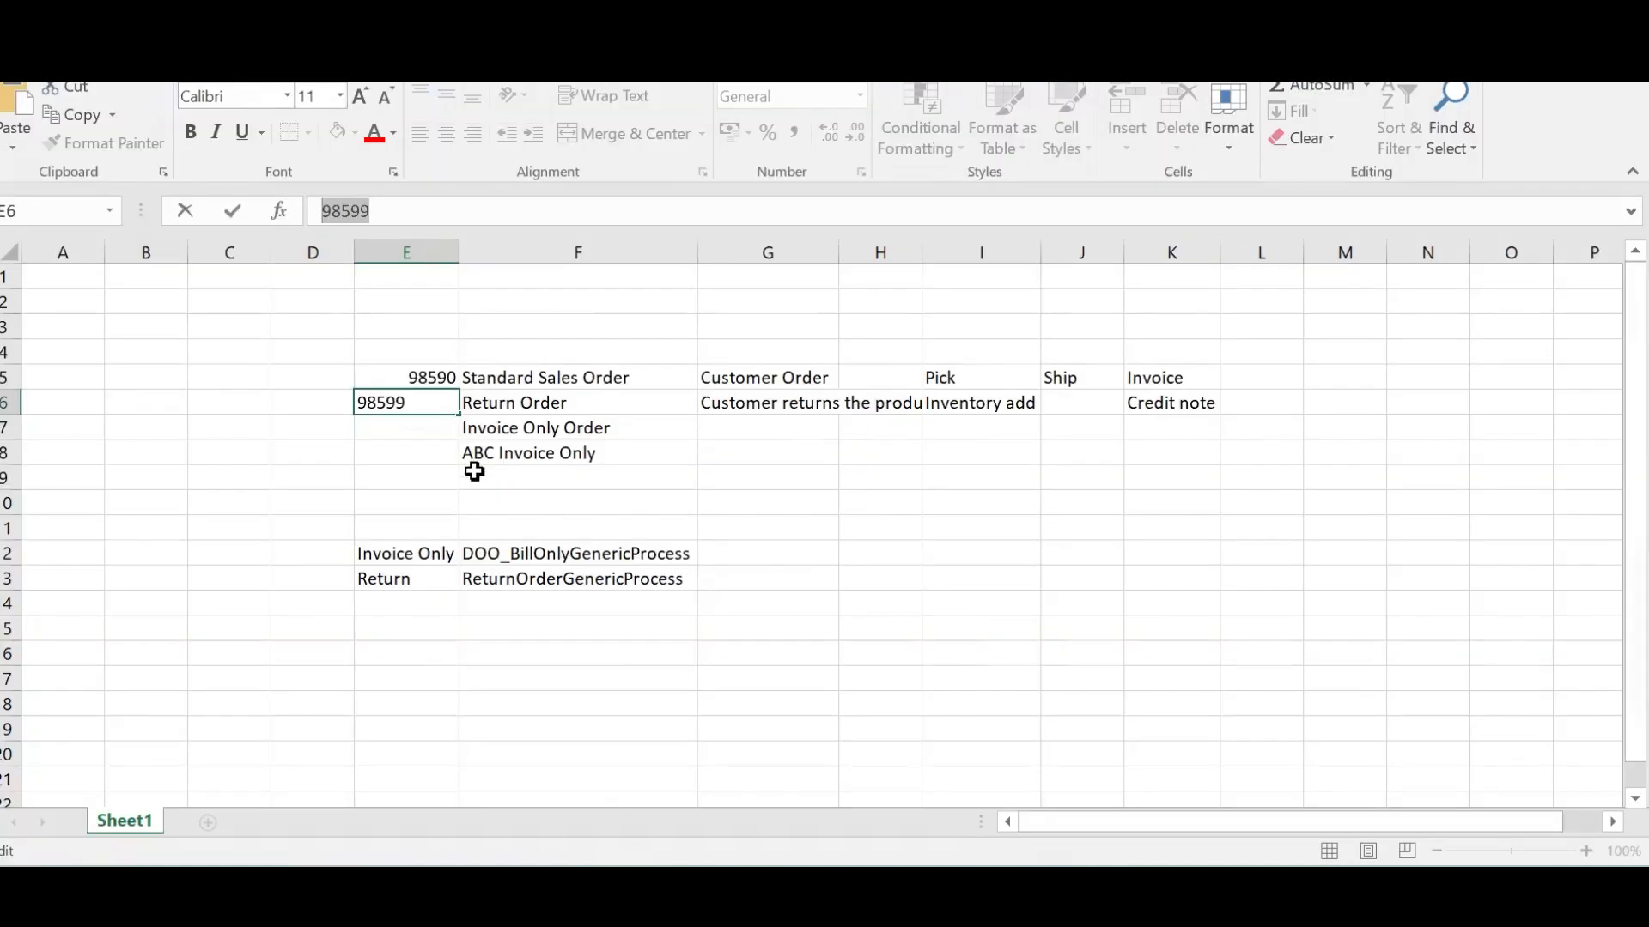
key("alt+Tab")
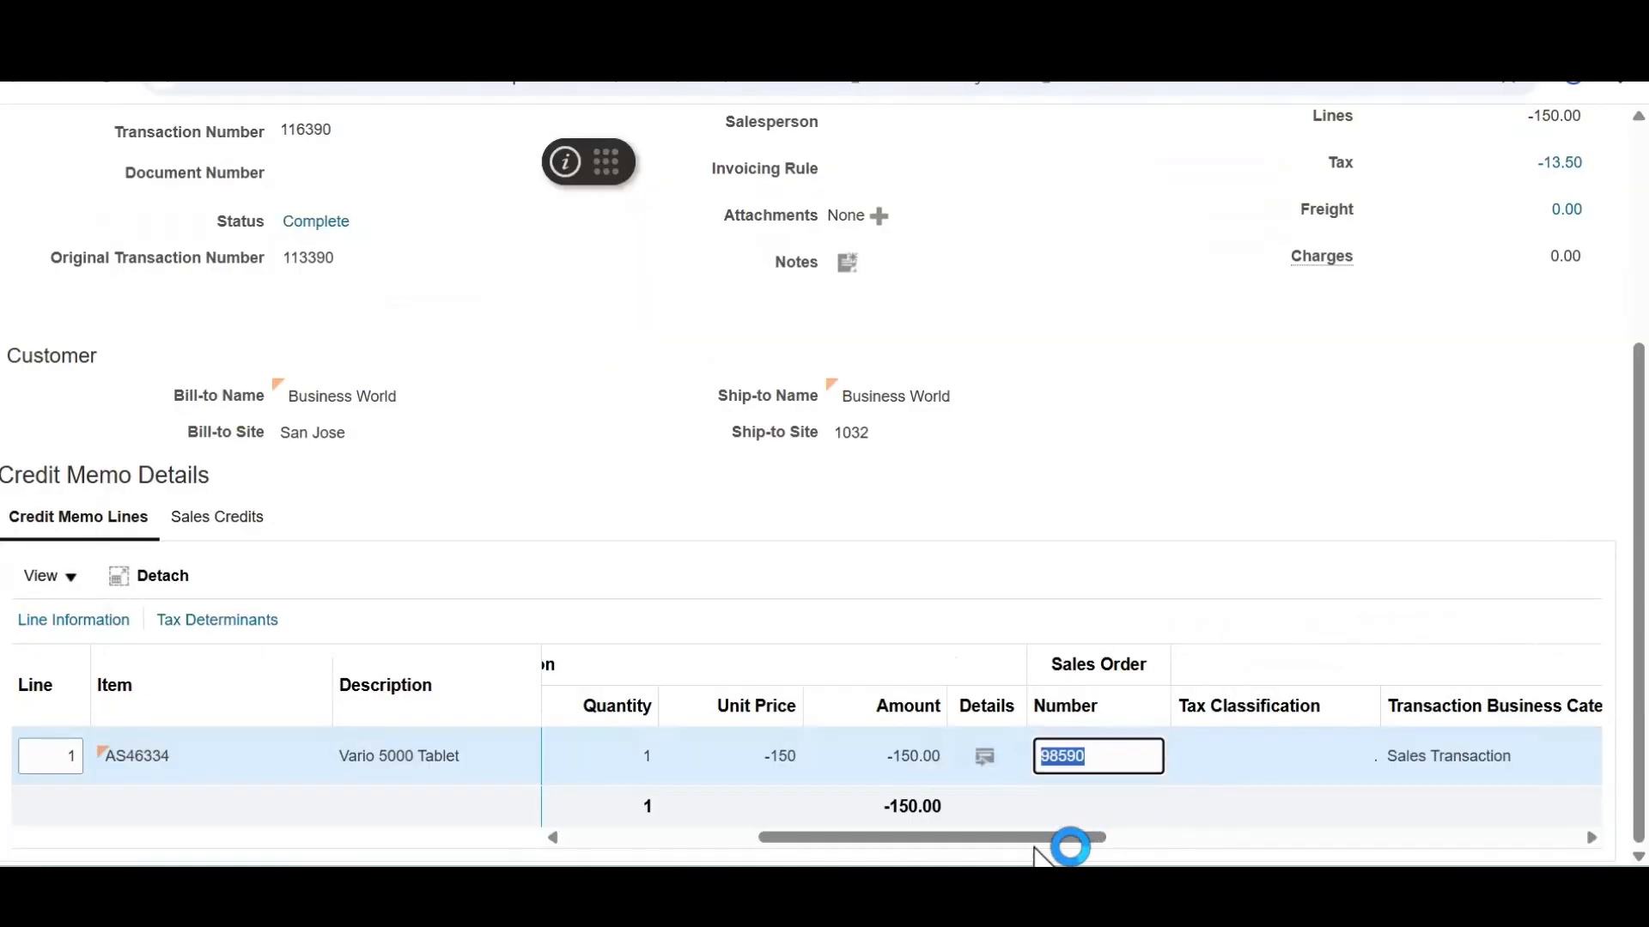
left_click_drag(1035, 845, 999, 845)
left_click(1272, 474)
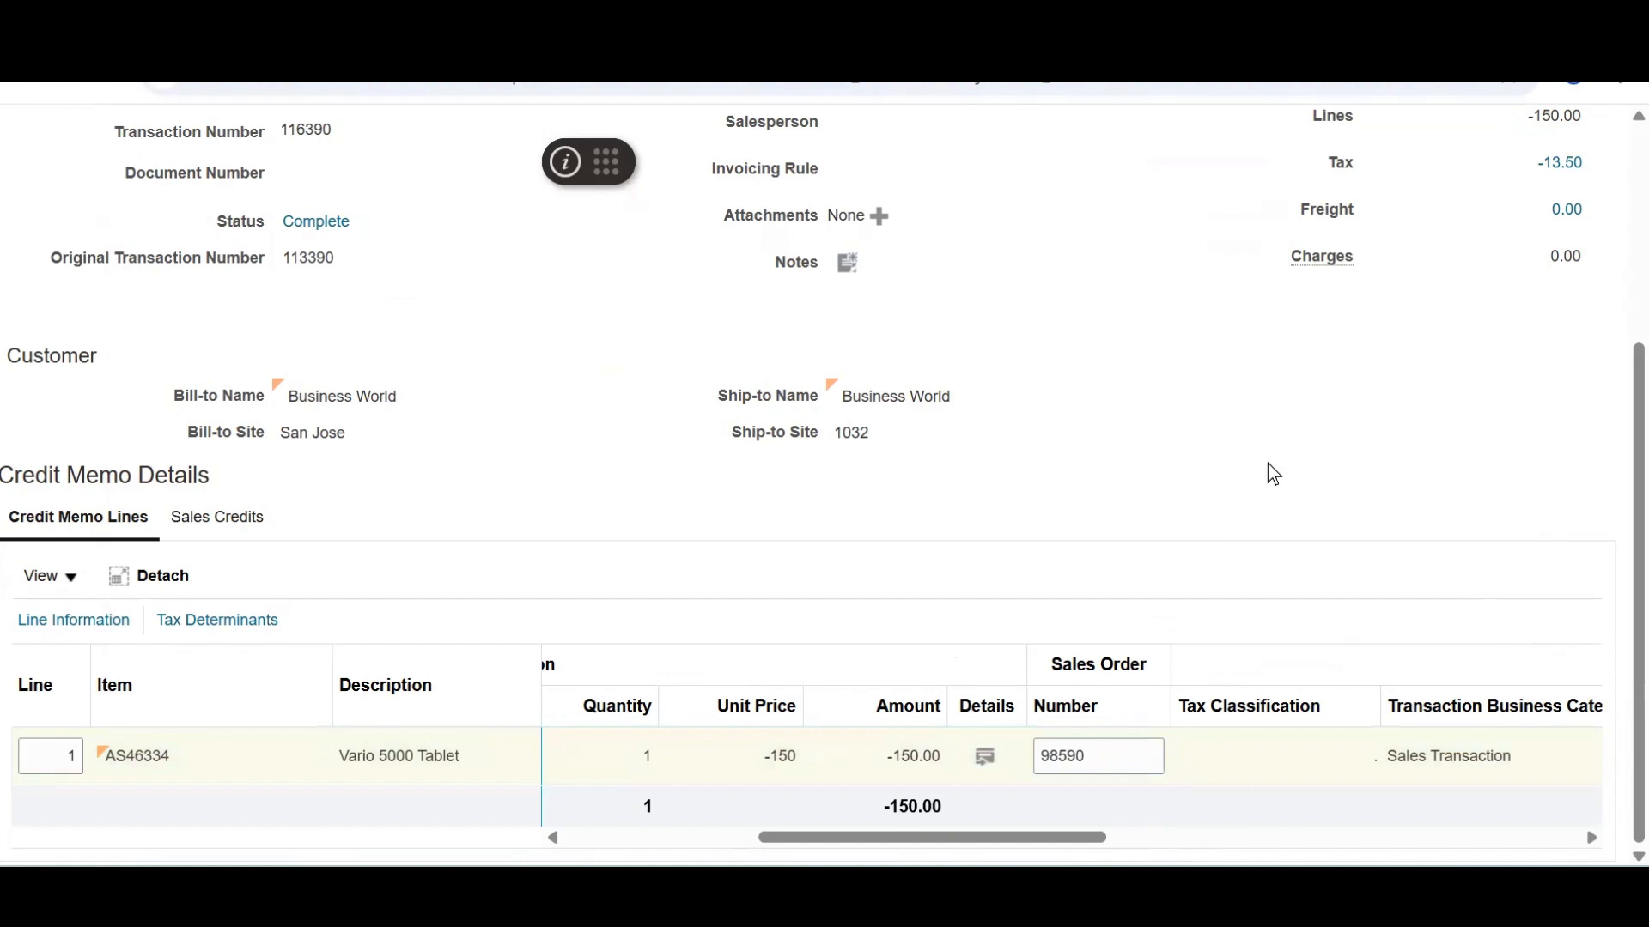
left_click_drag(1057, 838, 858, 846)
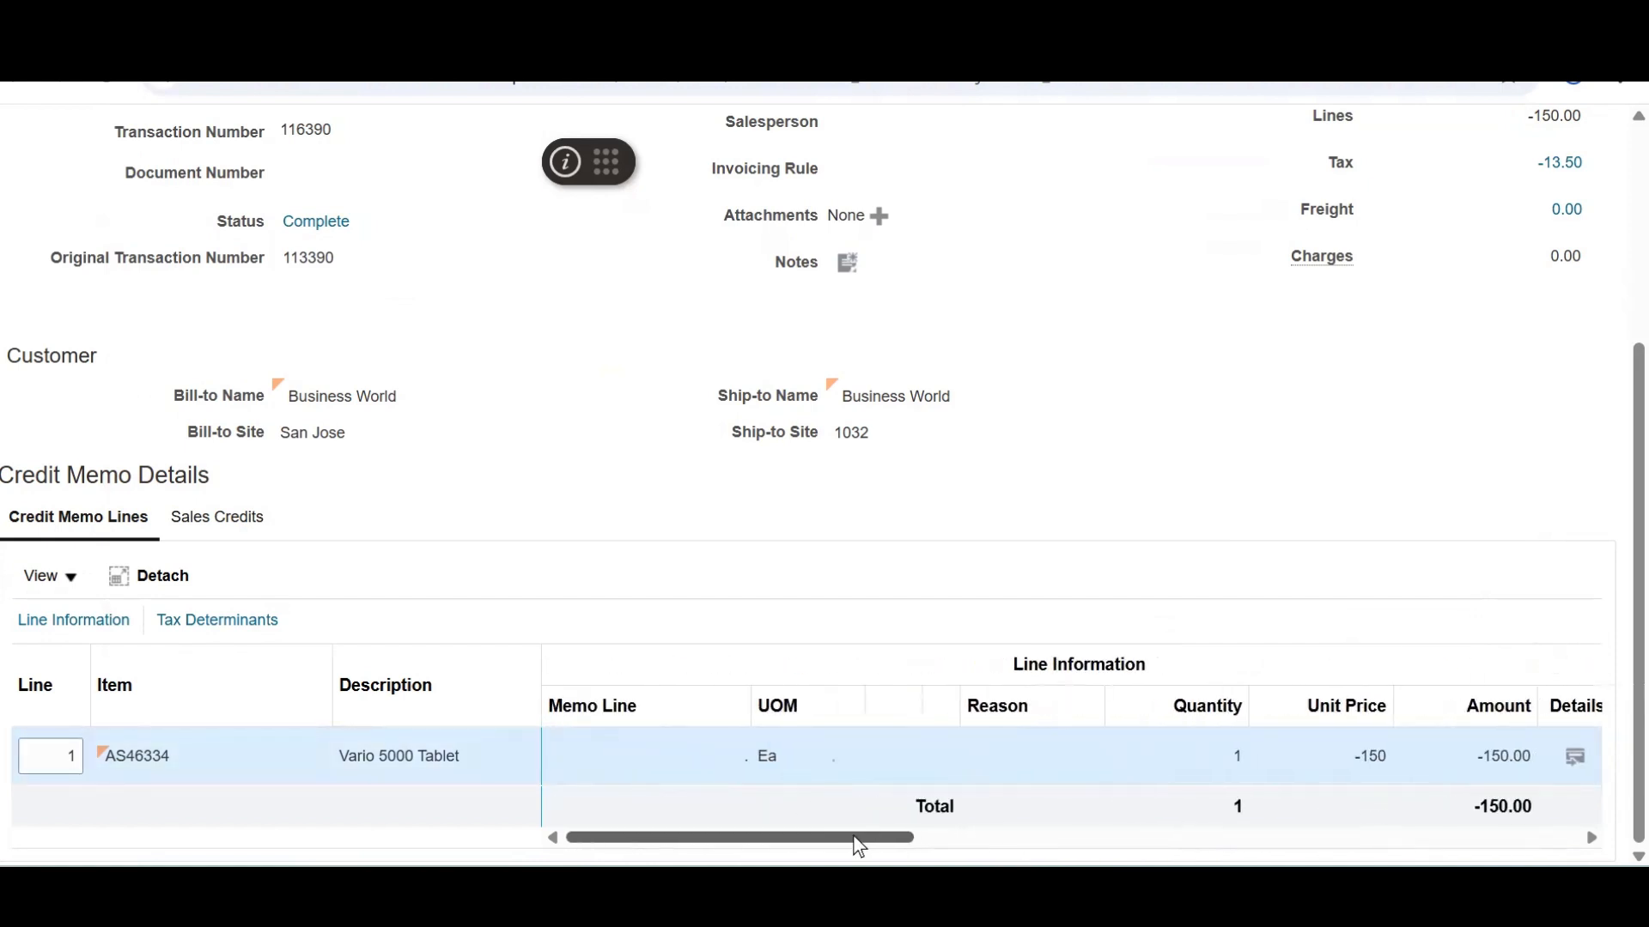
Show all columns in the credit memo lines table
left_click(72, 584)
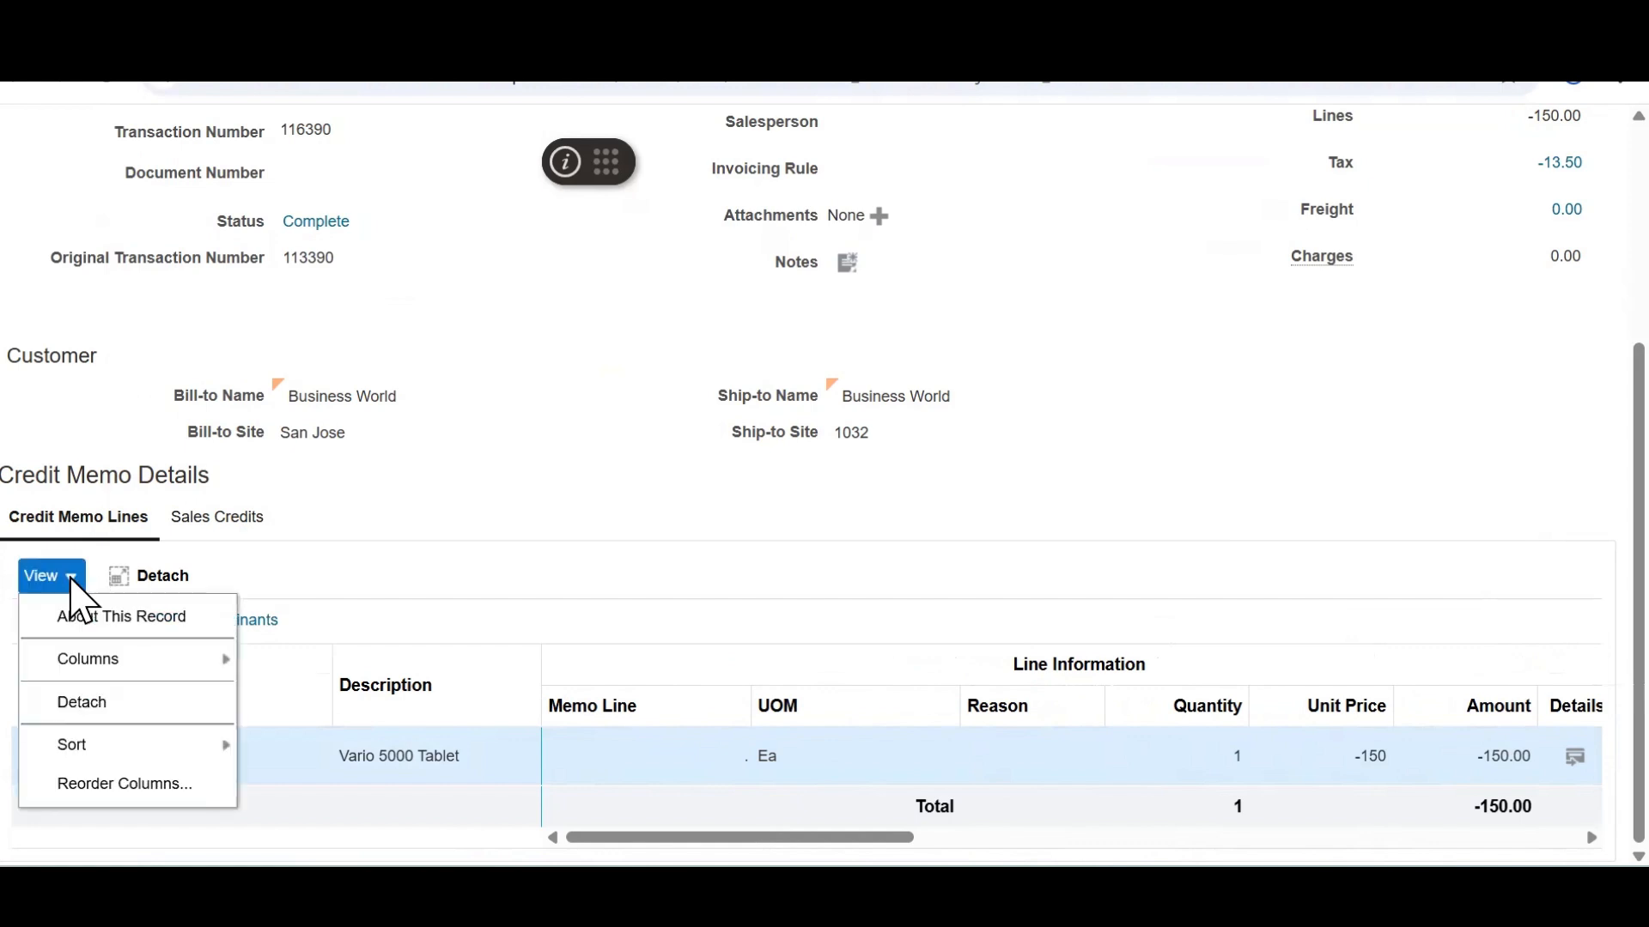
mouse_move(115, 659)
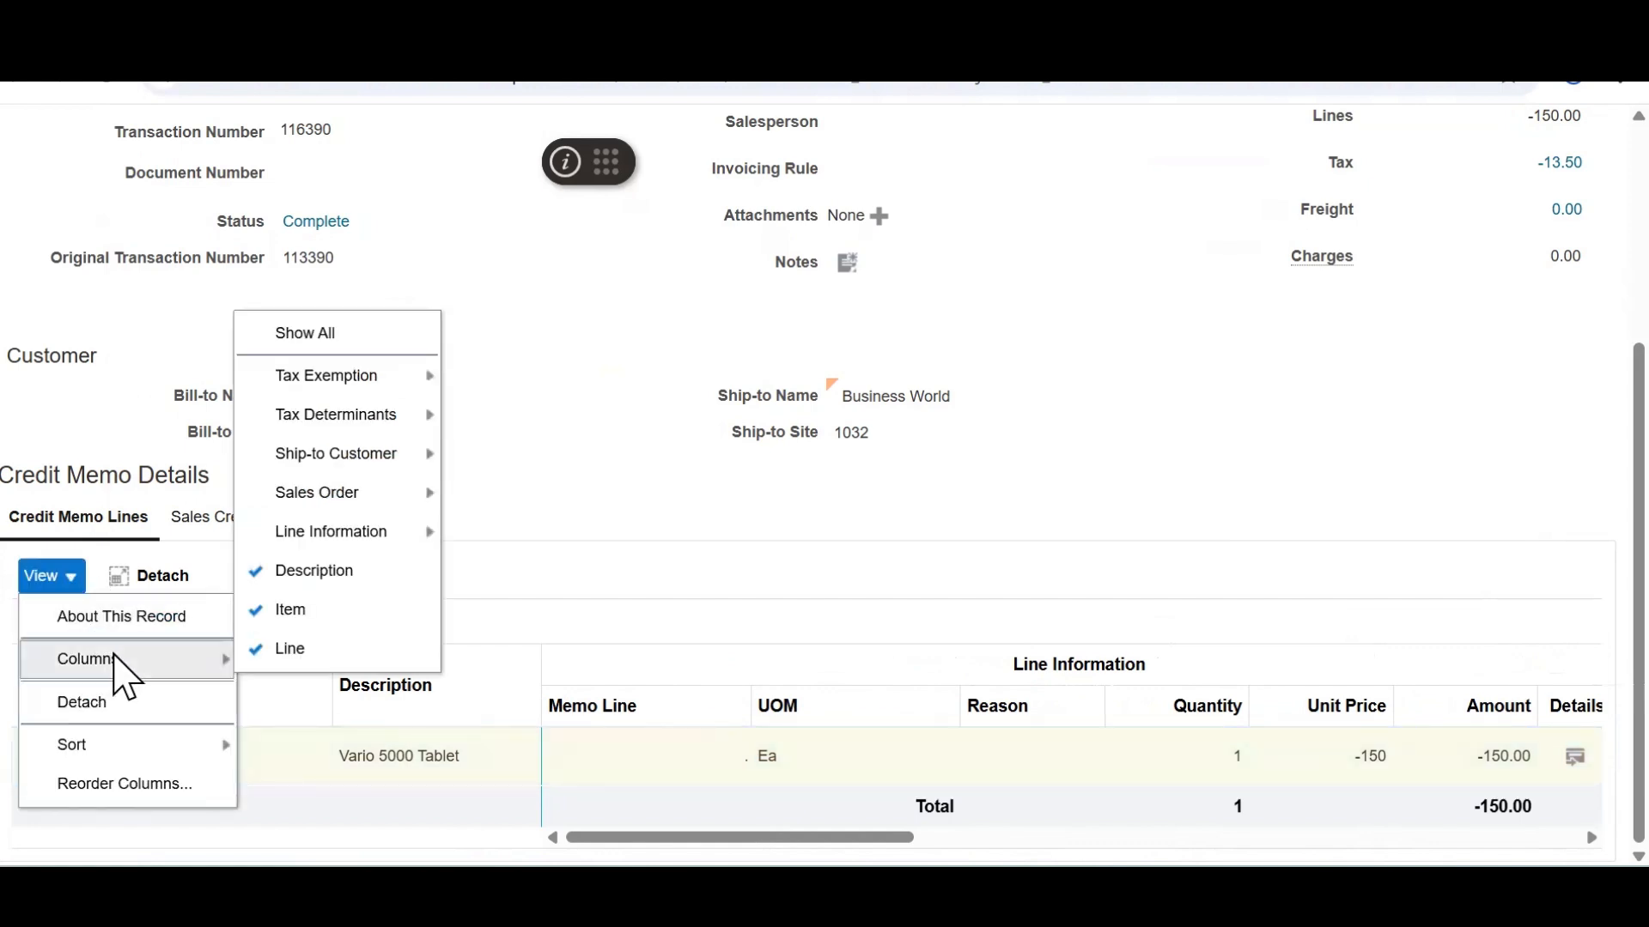
mouse_move(420, 498)
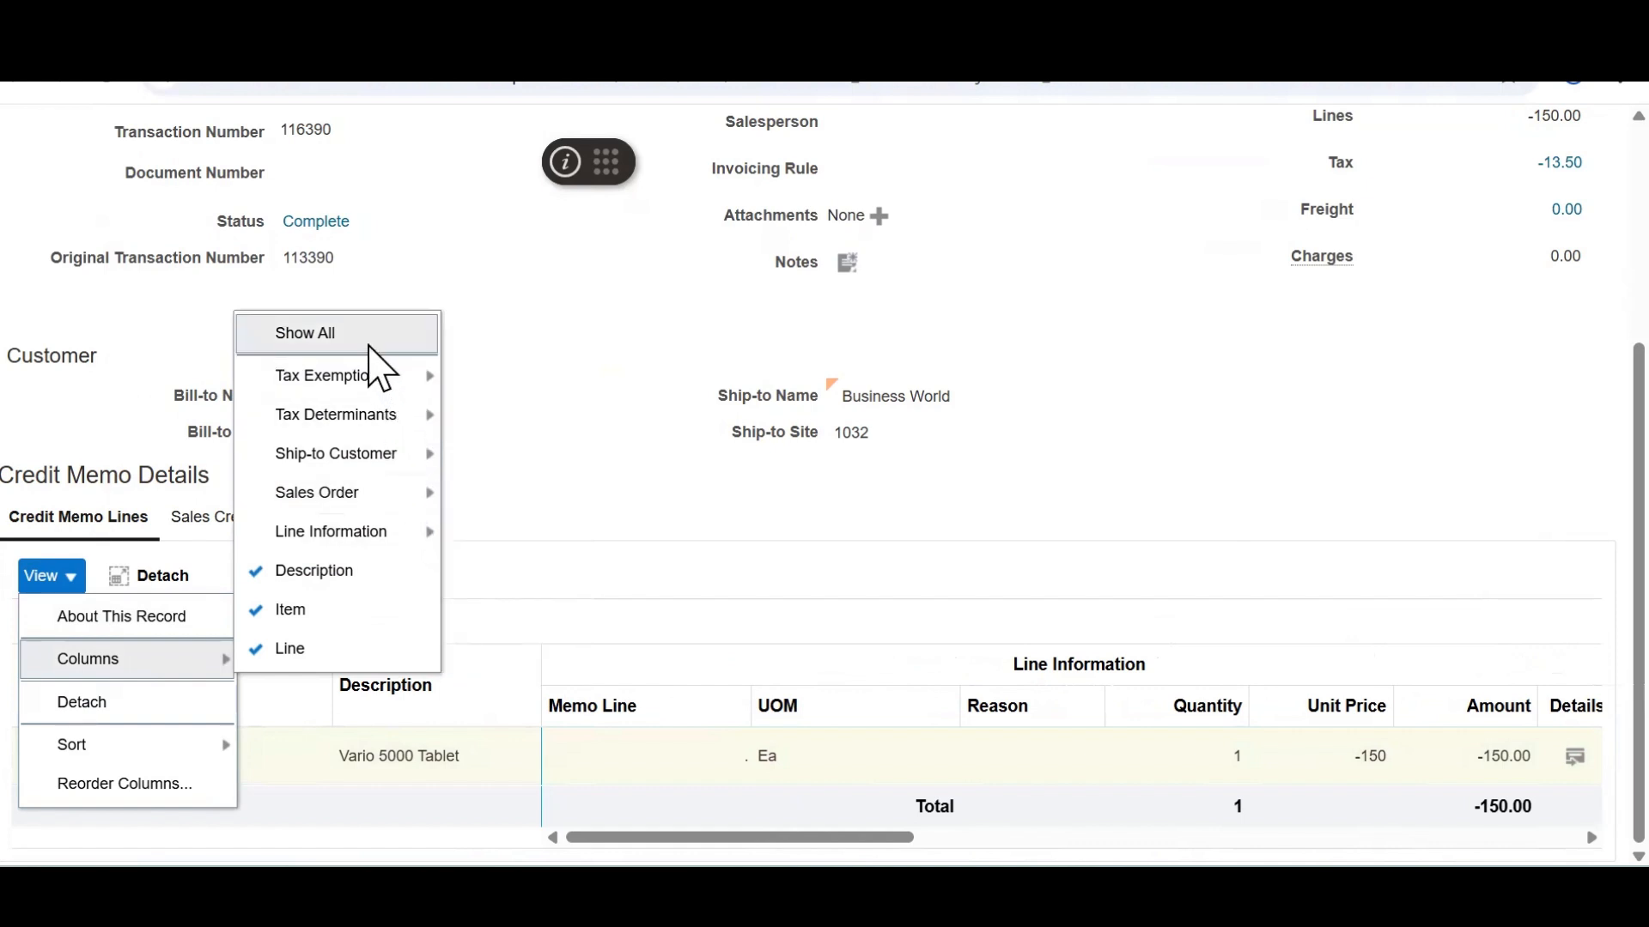
left_click(369, 339)
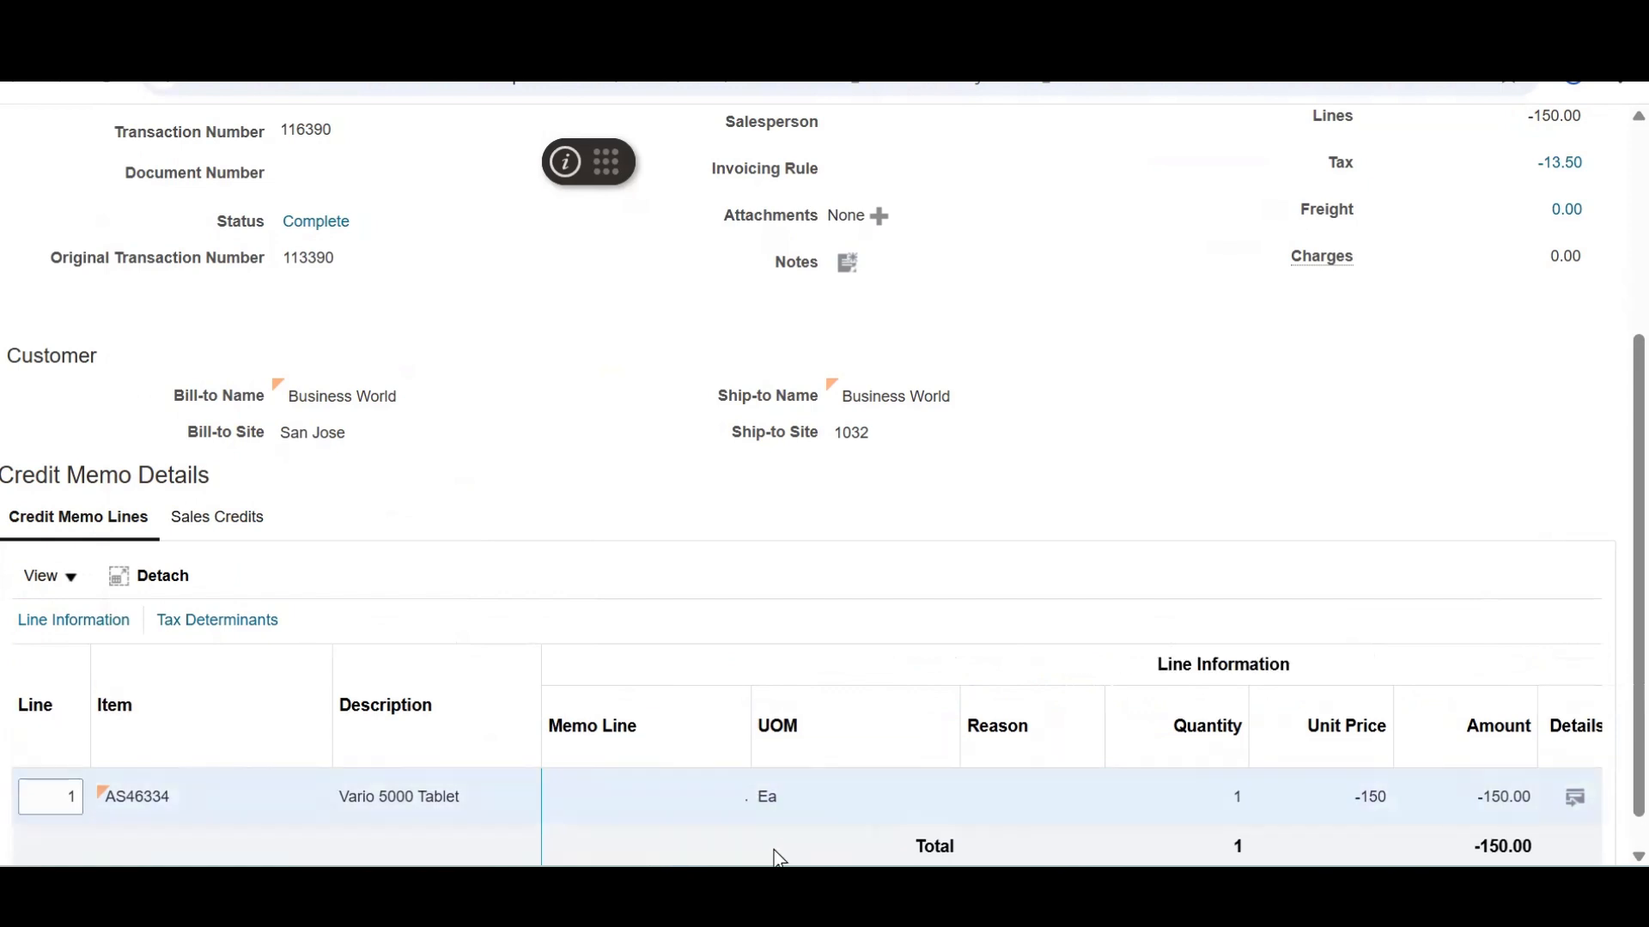
Expand the credit memo's additional details and select Cross Reference 98599
scroll(1575, 685, "up", 5)
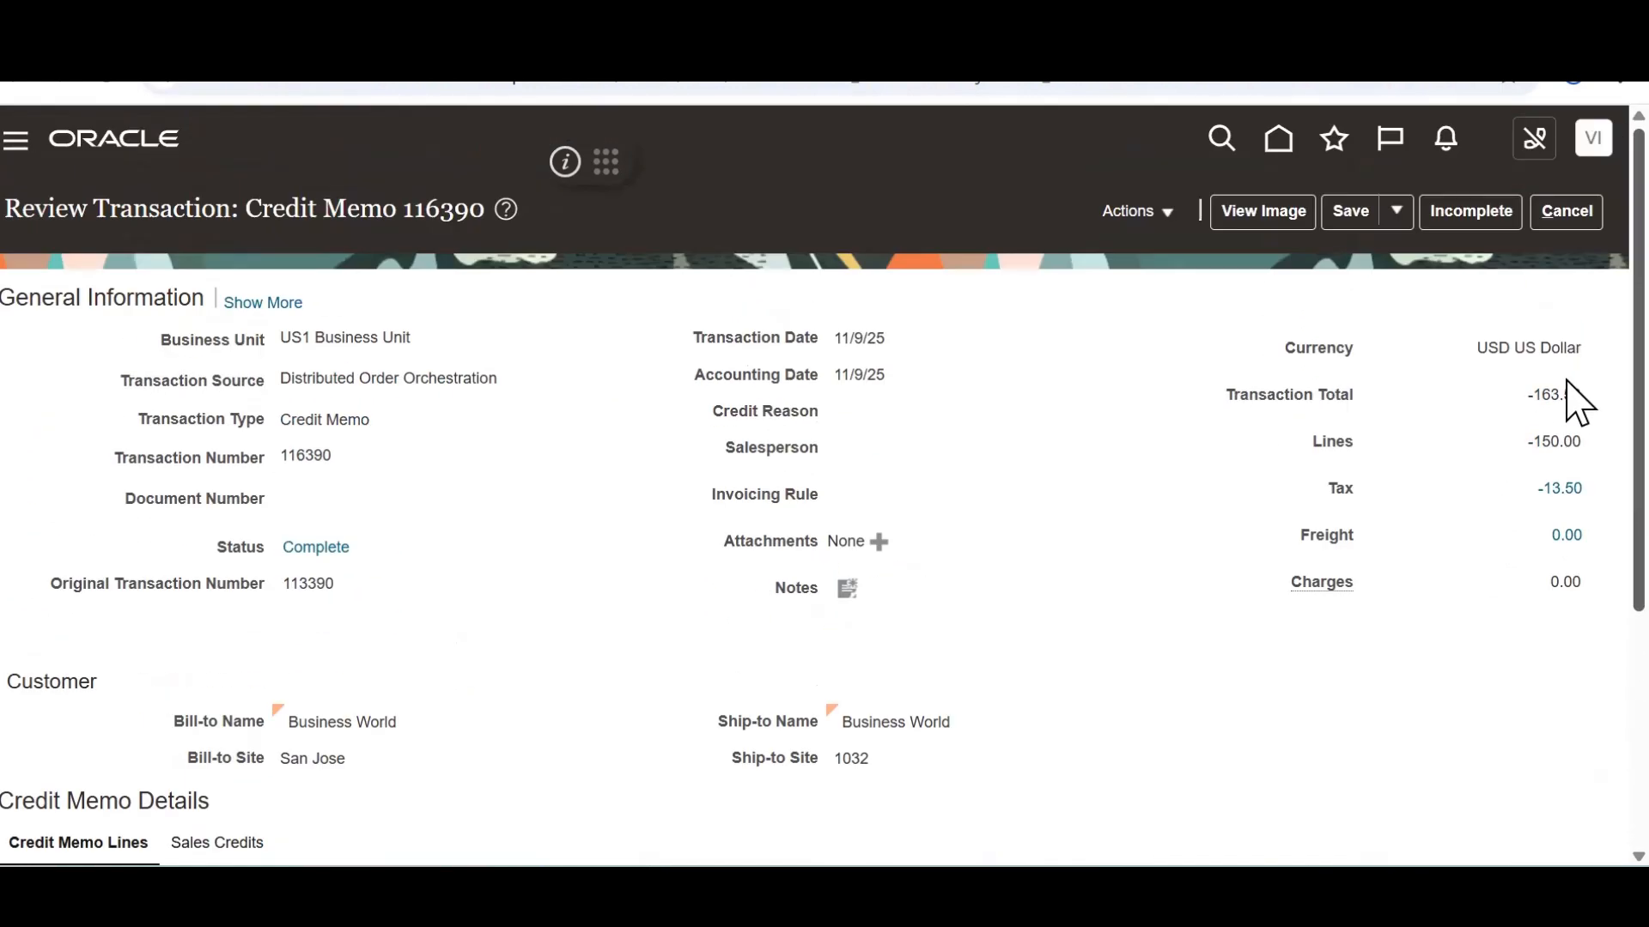
scroll(1576, 359, "down", 1)
left_click(245, 289)
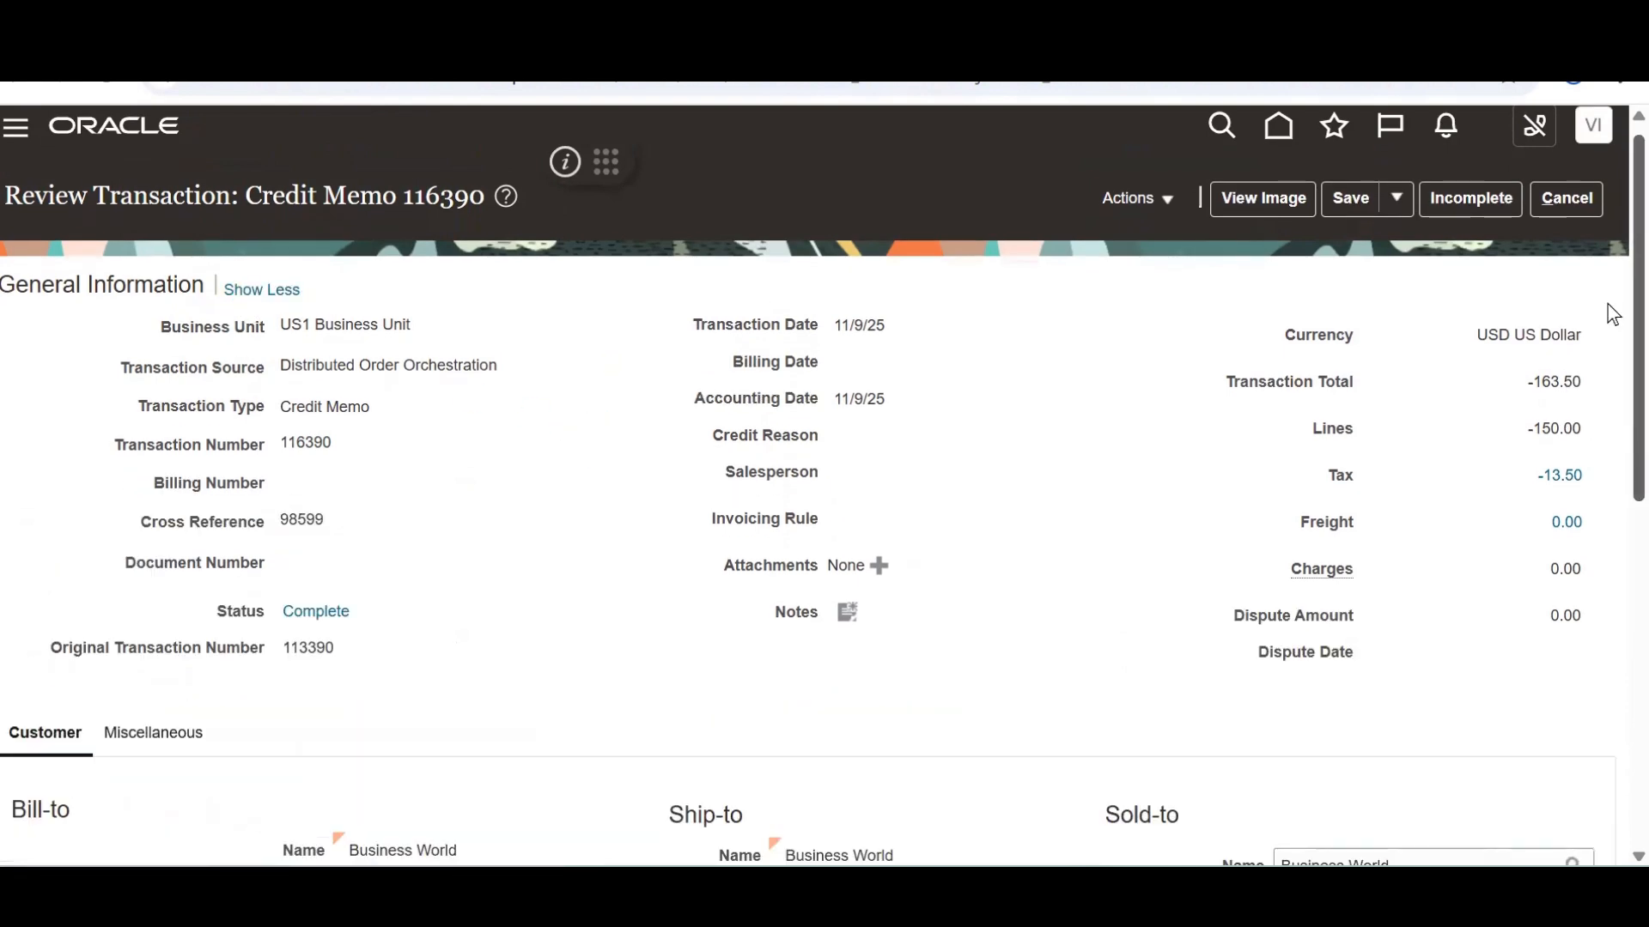
scroll(1610, 343, "down", 2)
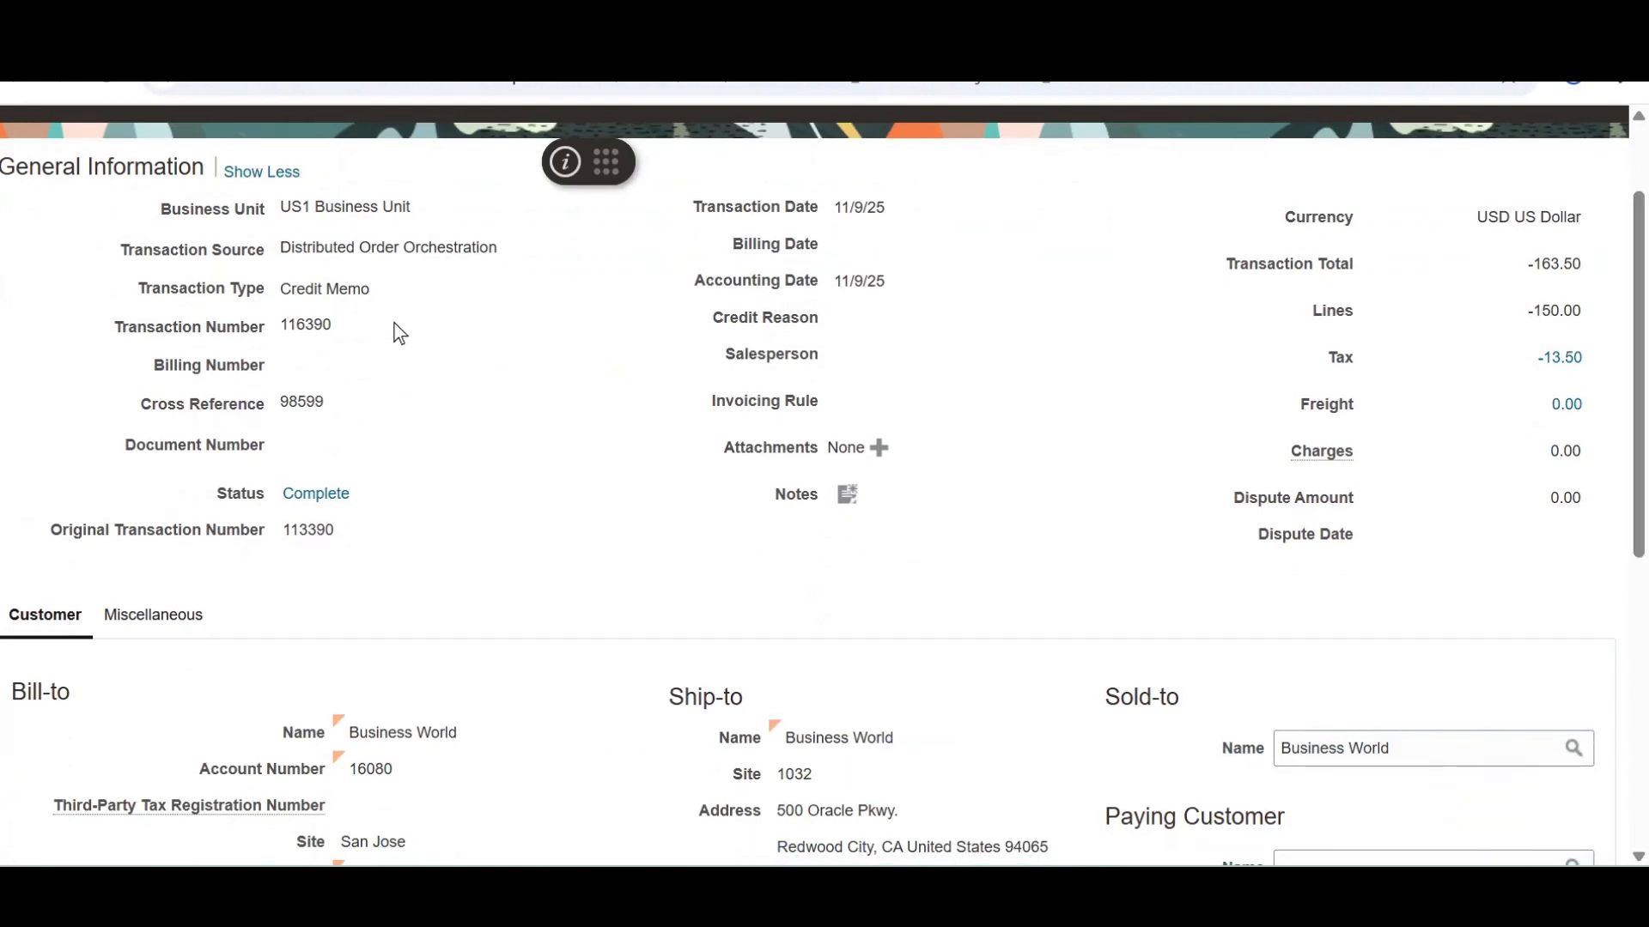
key("alt+Tab")
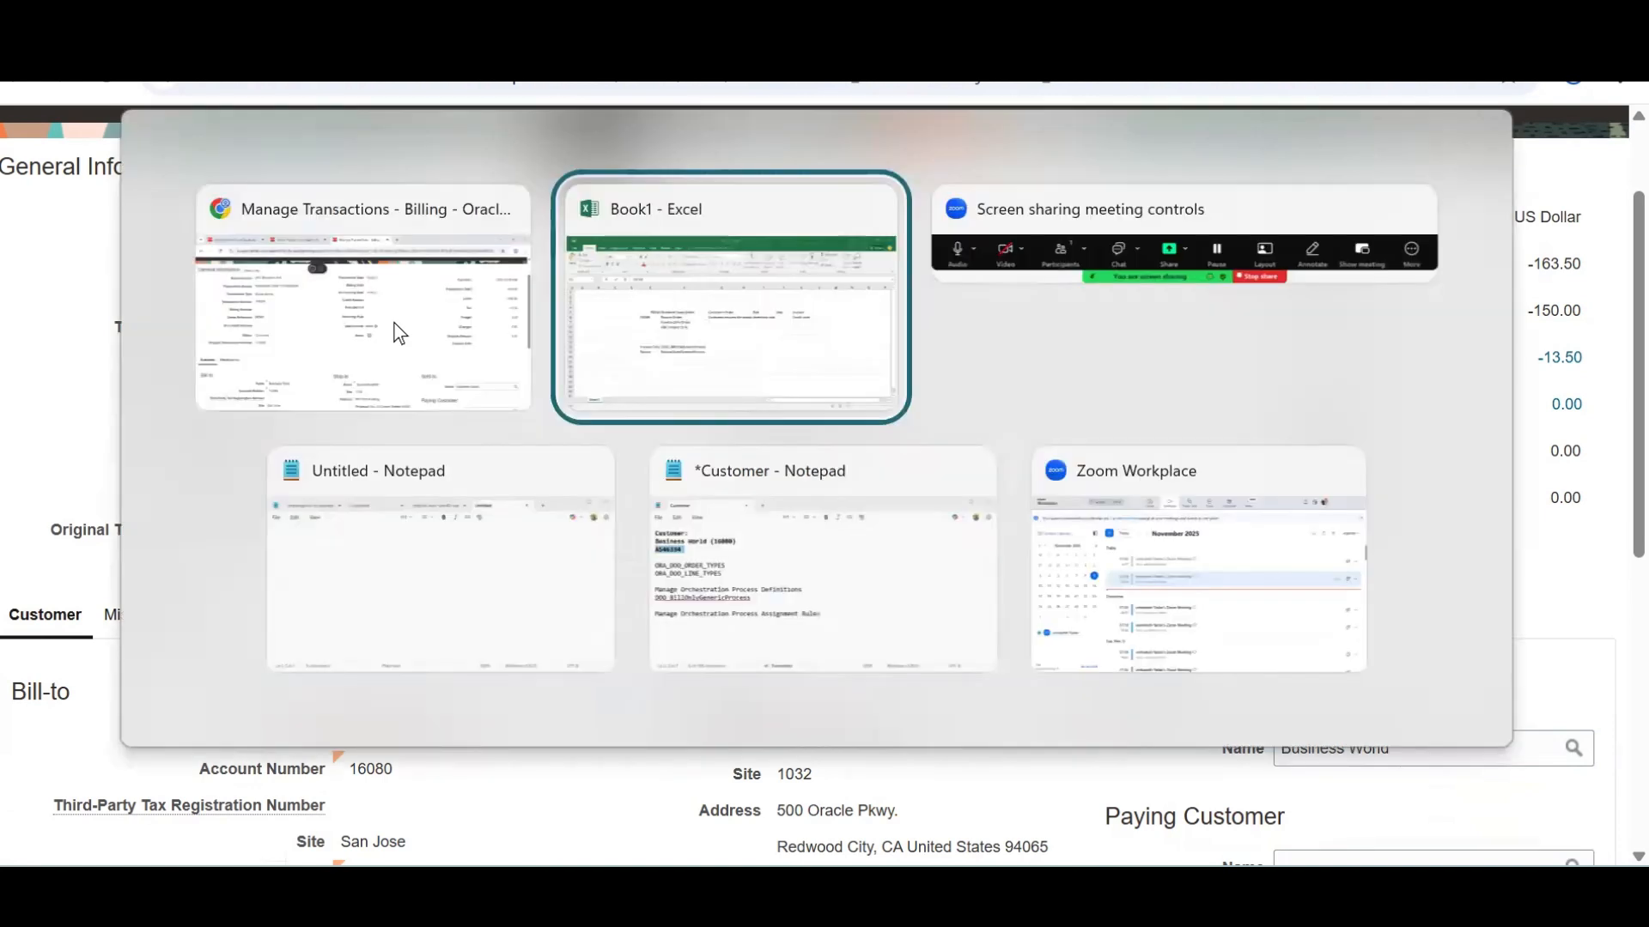
key("alt+Tab")
left_click_drag(340, 403, 138, 418)
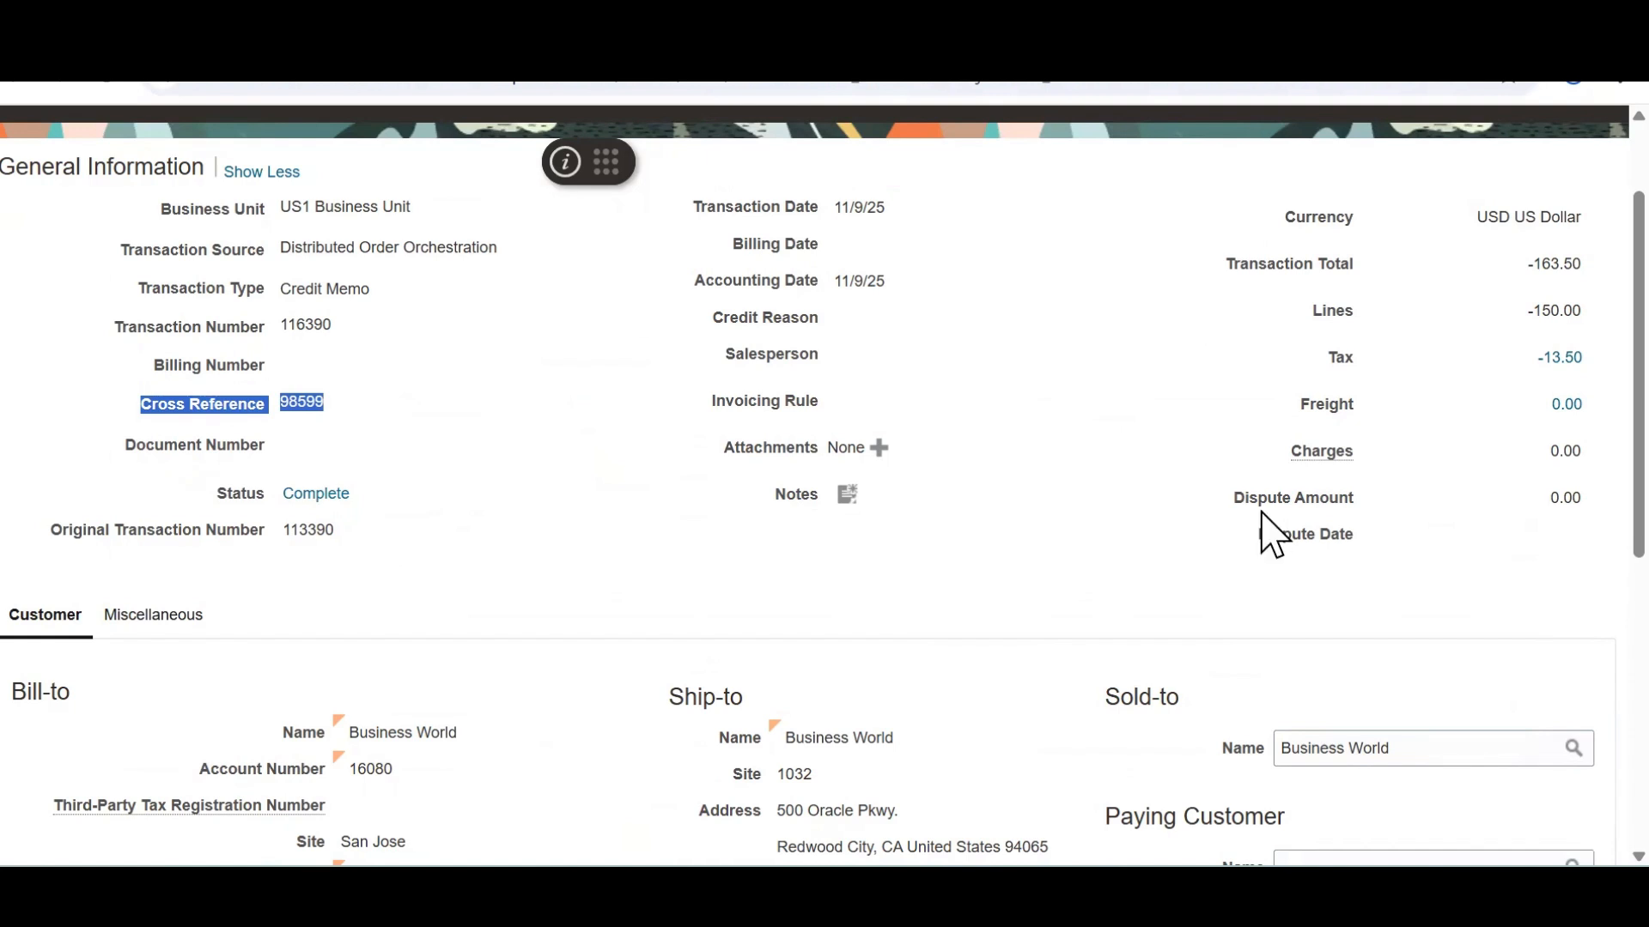
Cancel out of the credit memo review, leaving without saving changes
scroll(1578, 344, "up", 2)
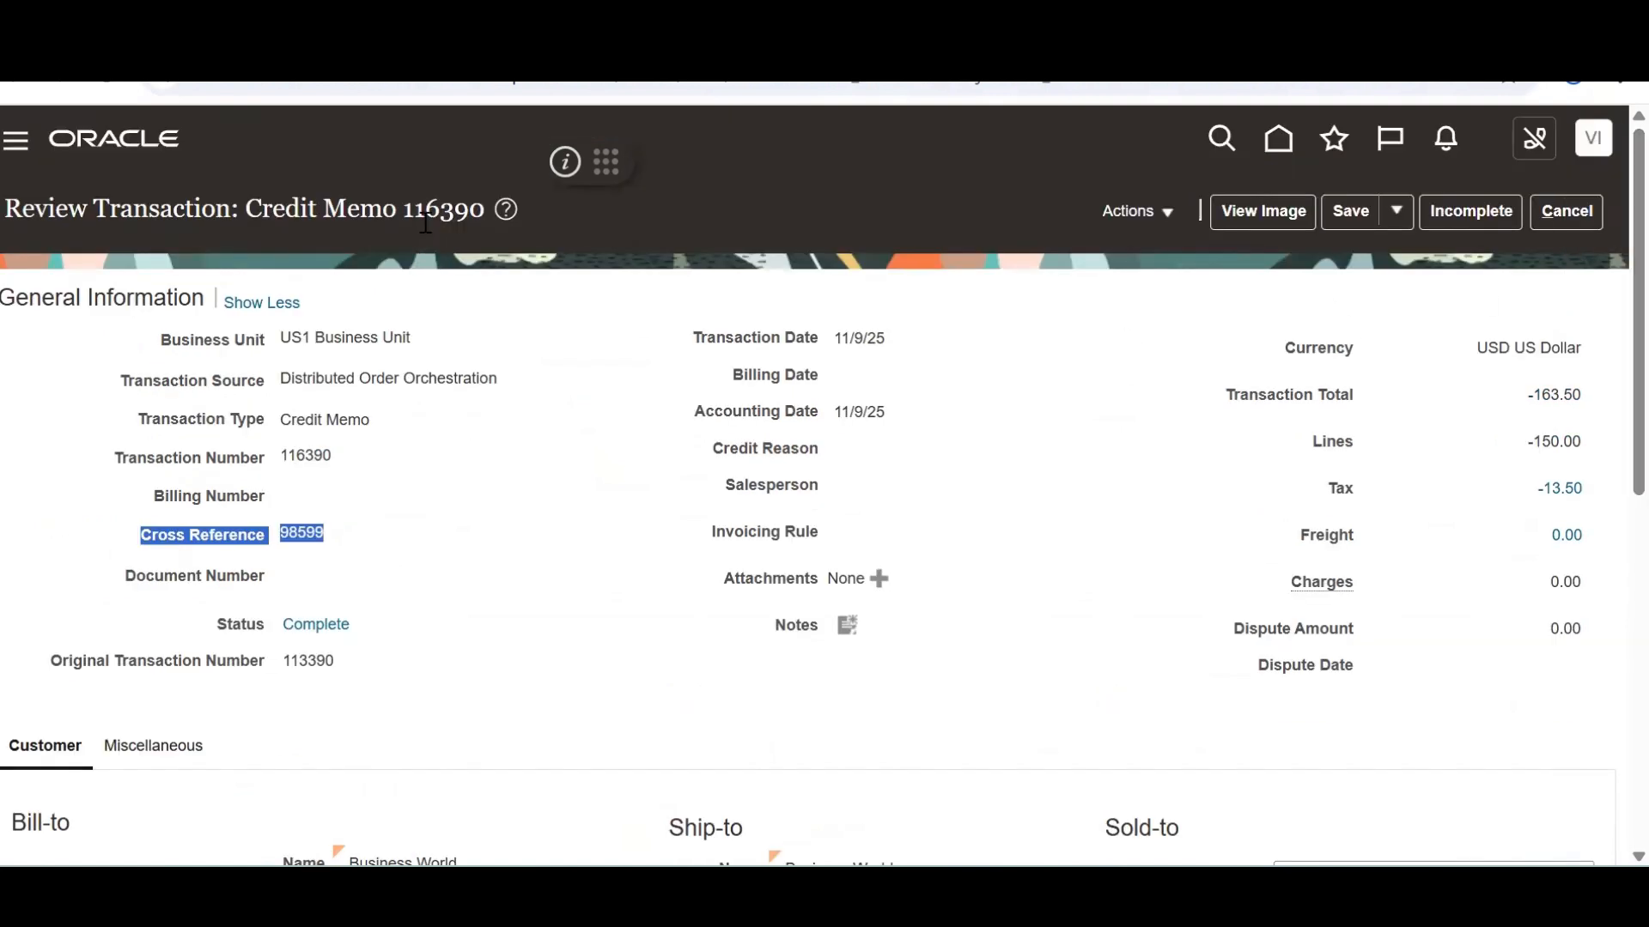
left_click(1551, 219)
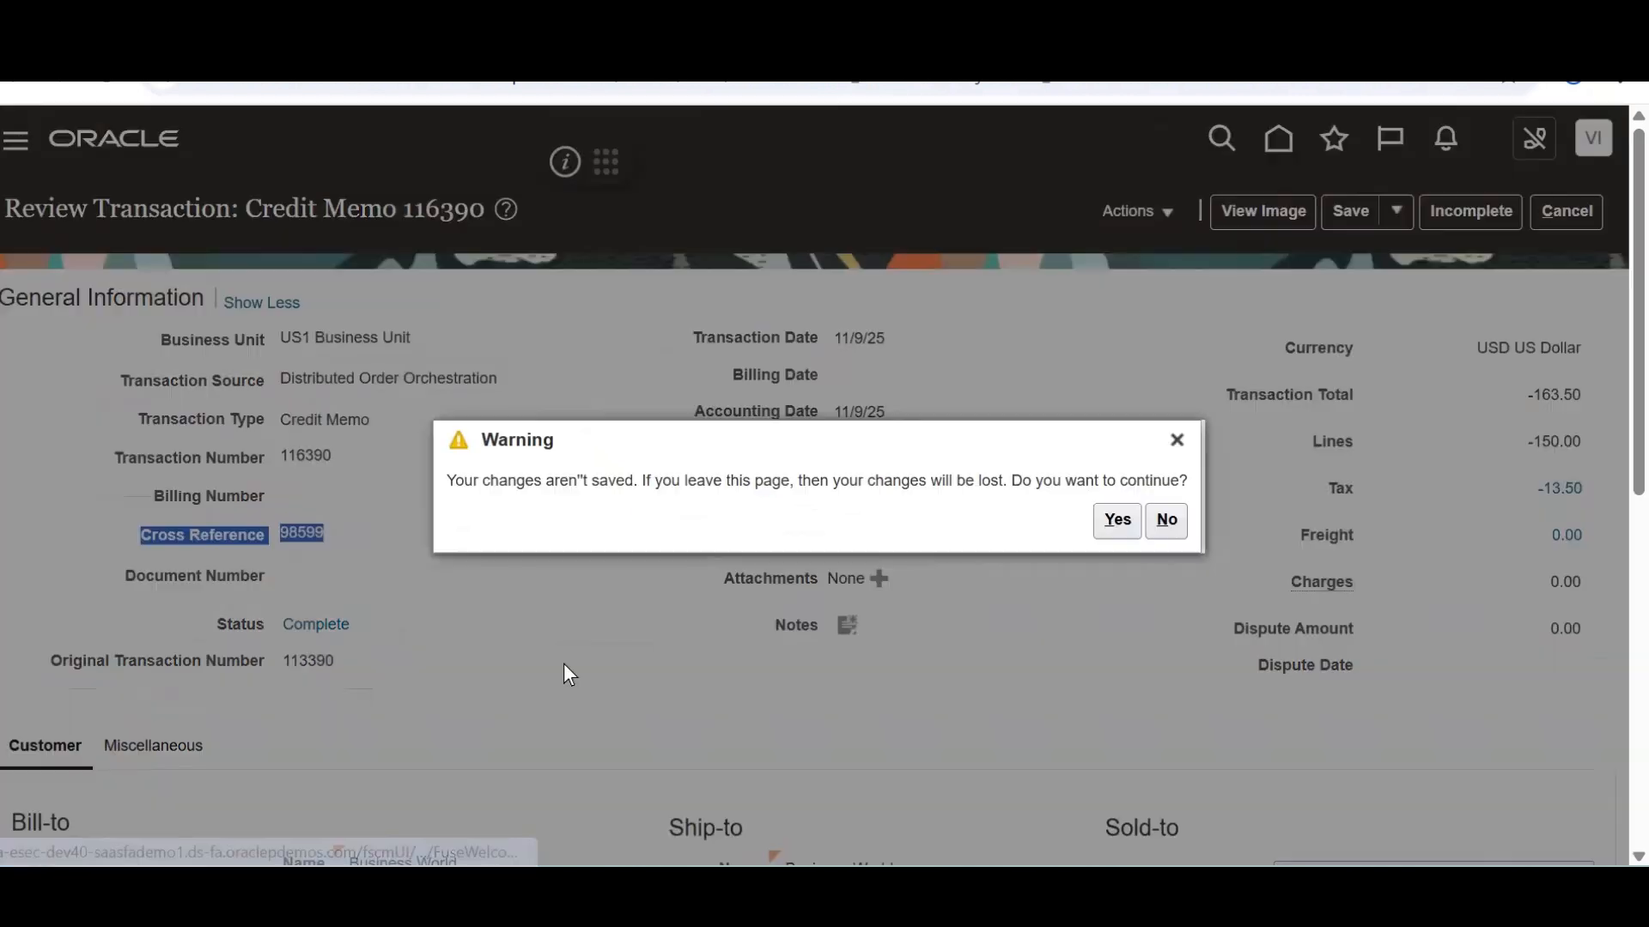
left_click(1108, 519)
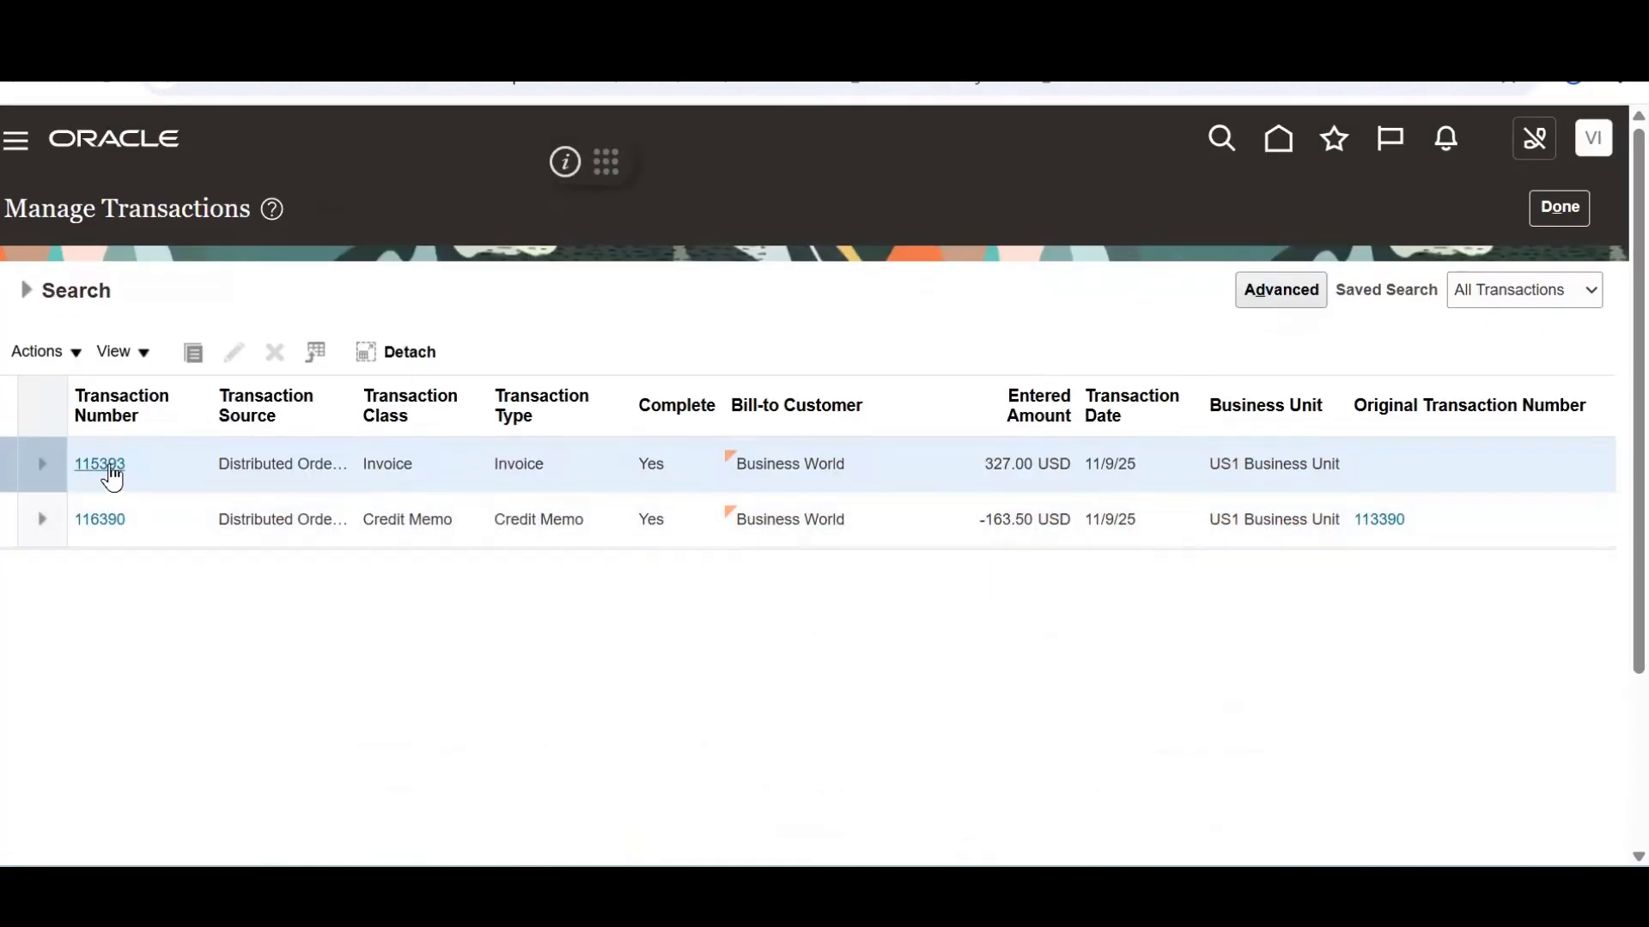
left_click(109, 464)
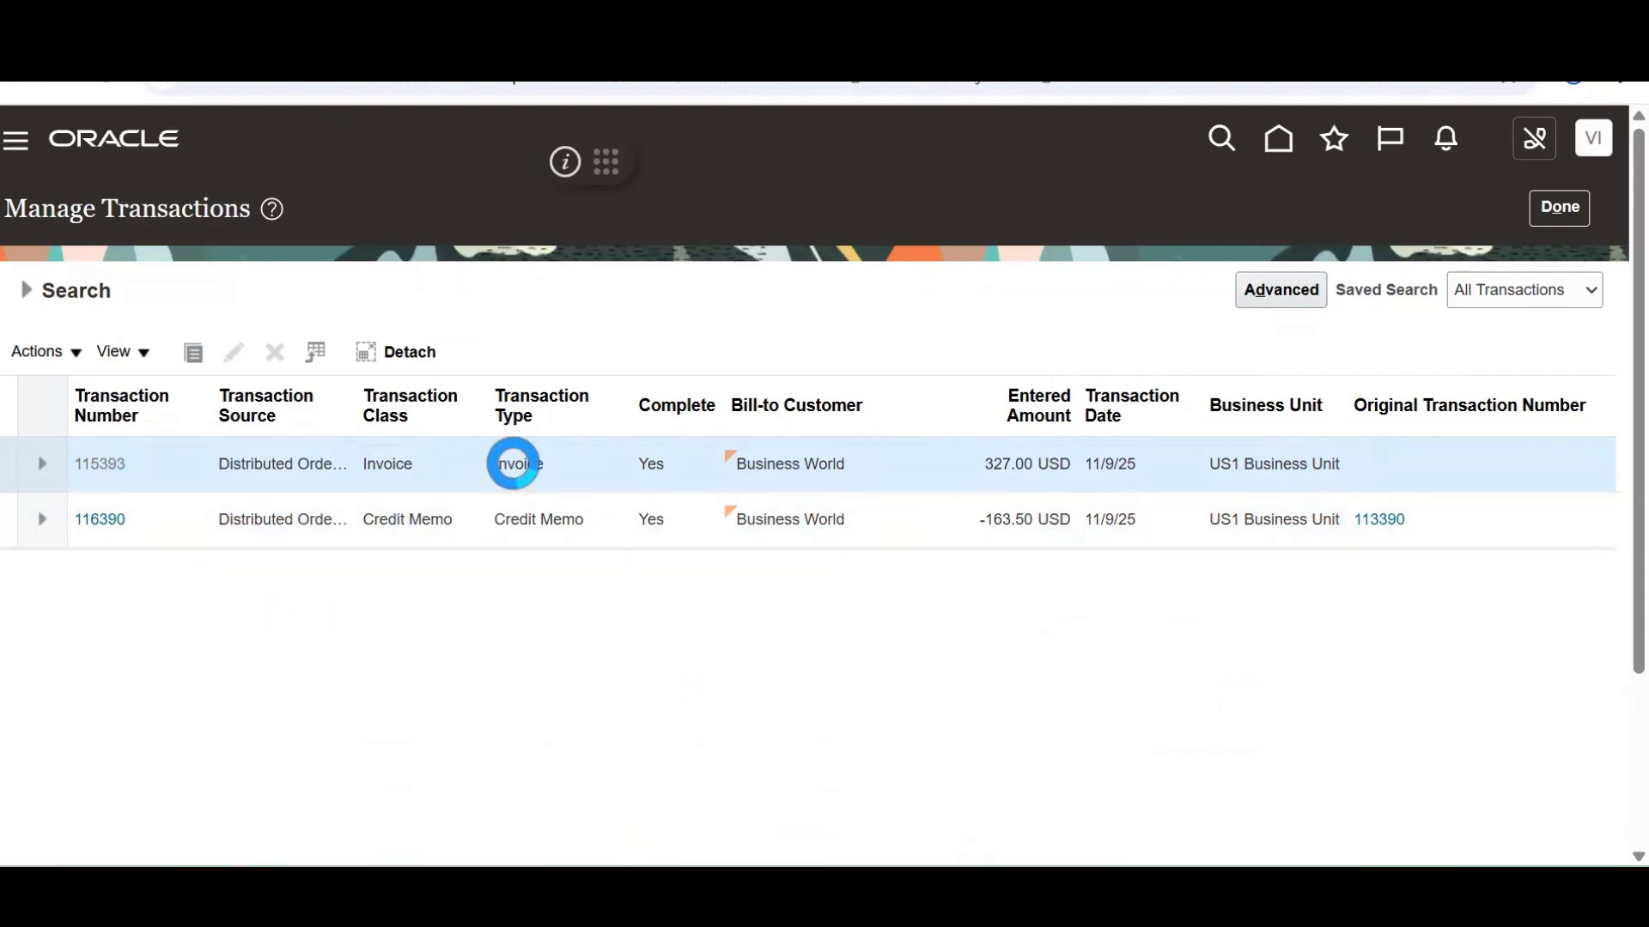
left_click_drag(349, 457, 313, 458)
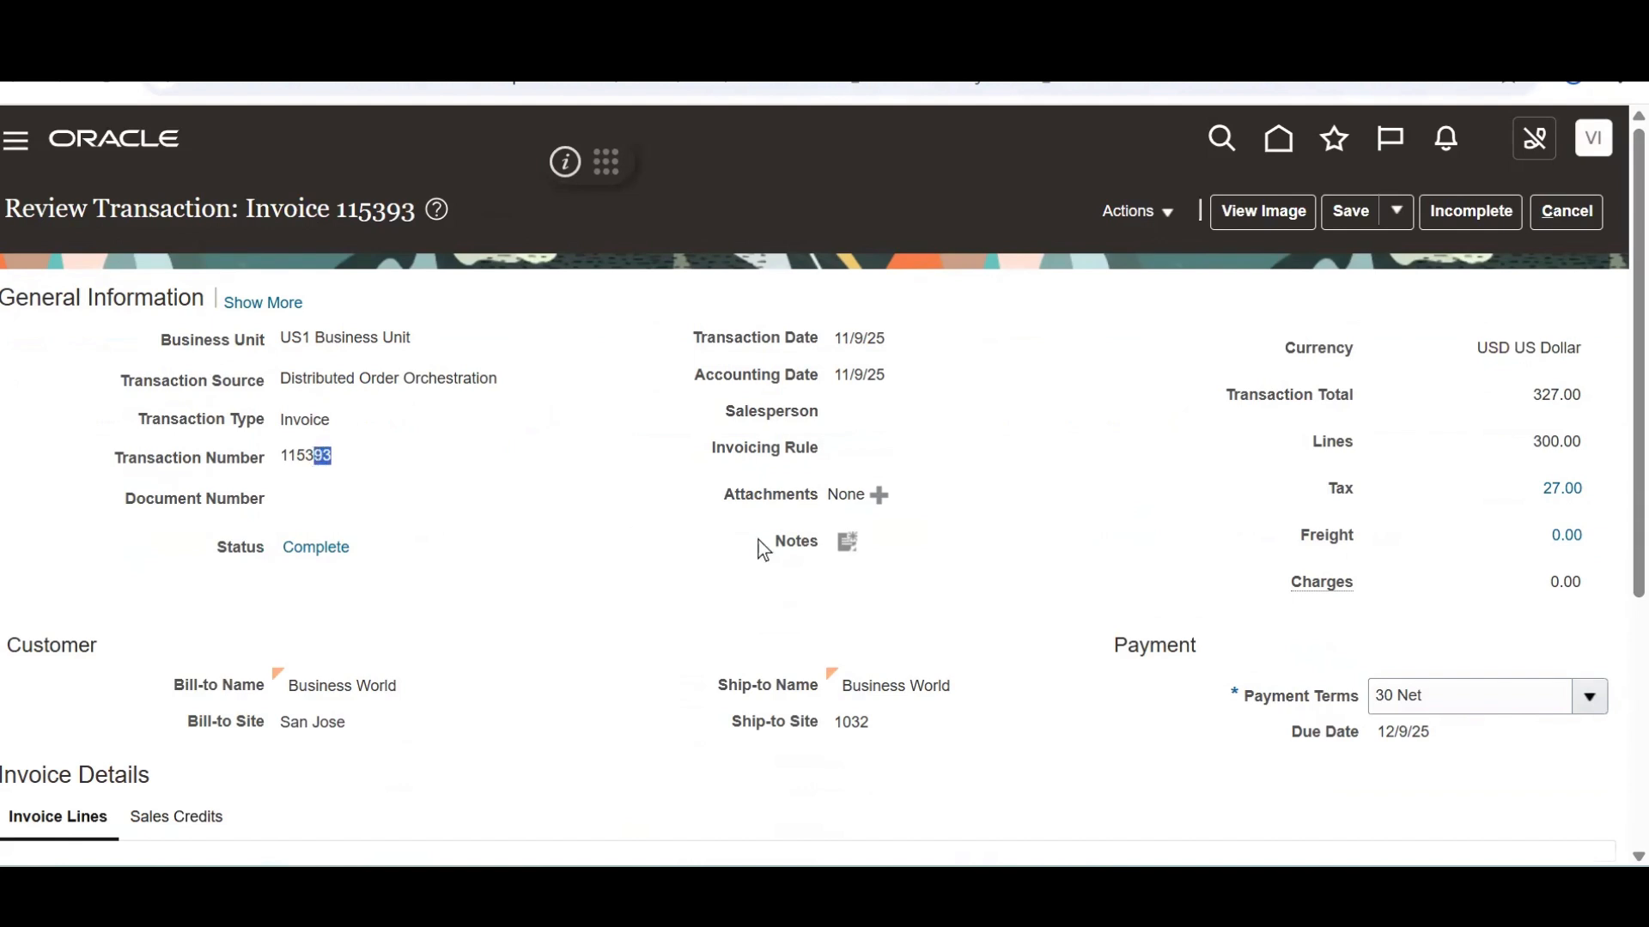
left_click(1556, 211)
left_click(1117, 522)
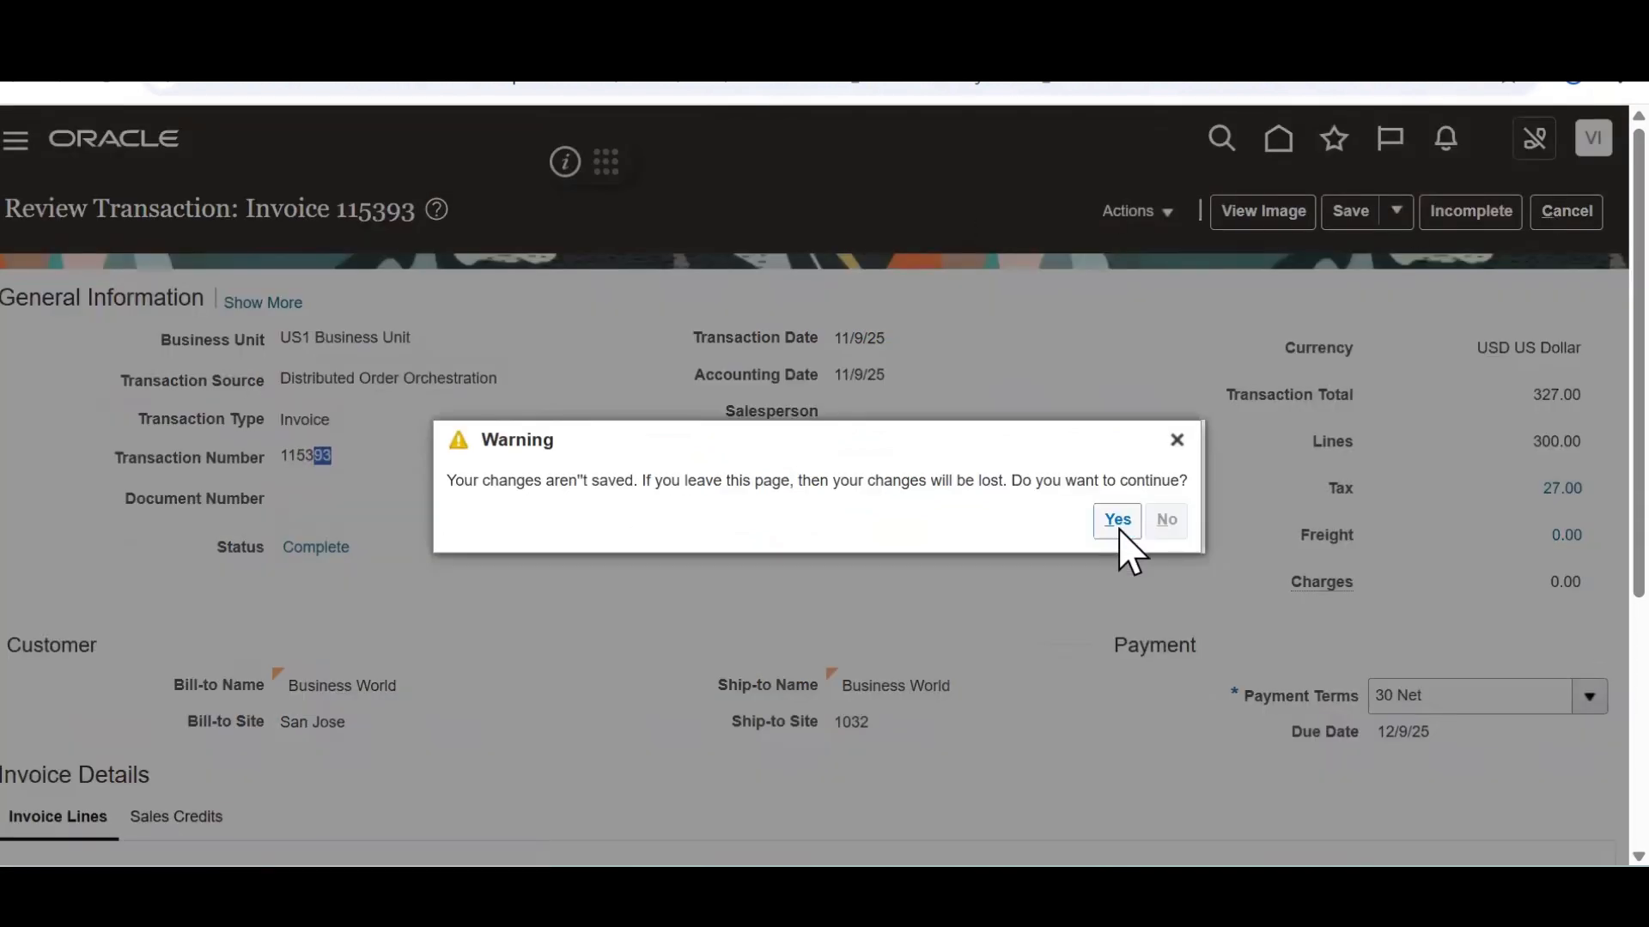